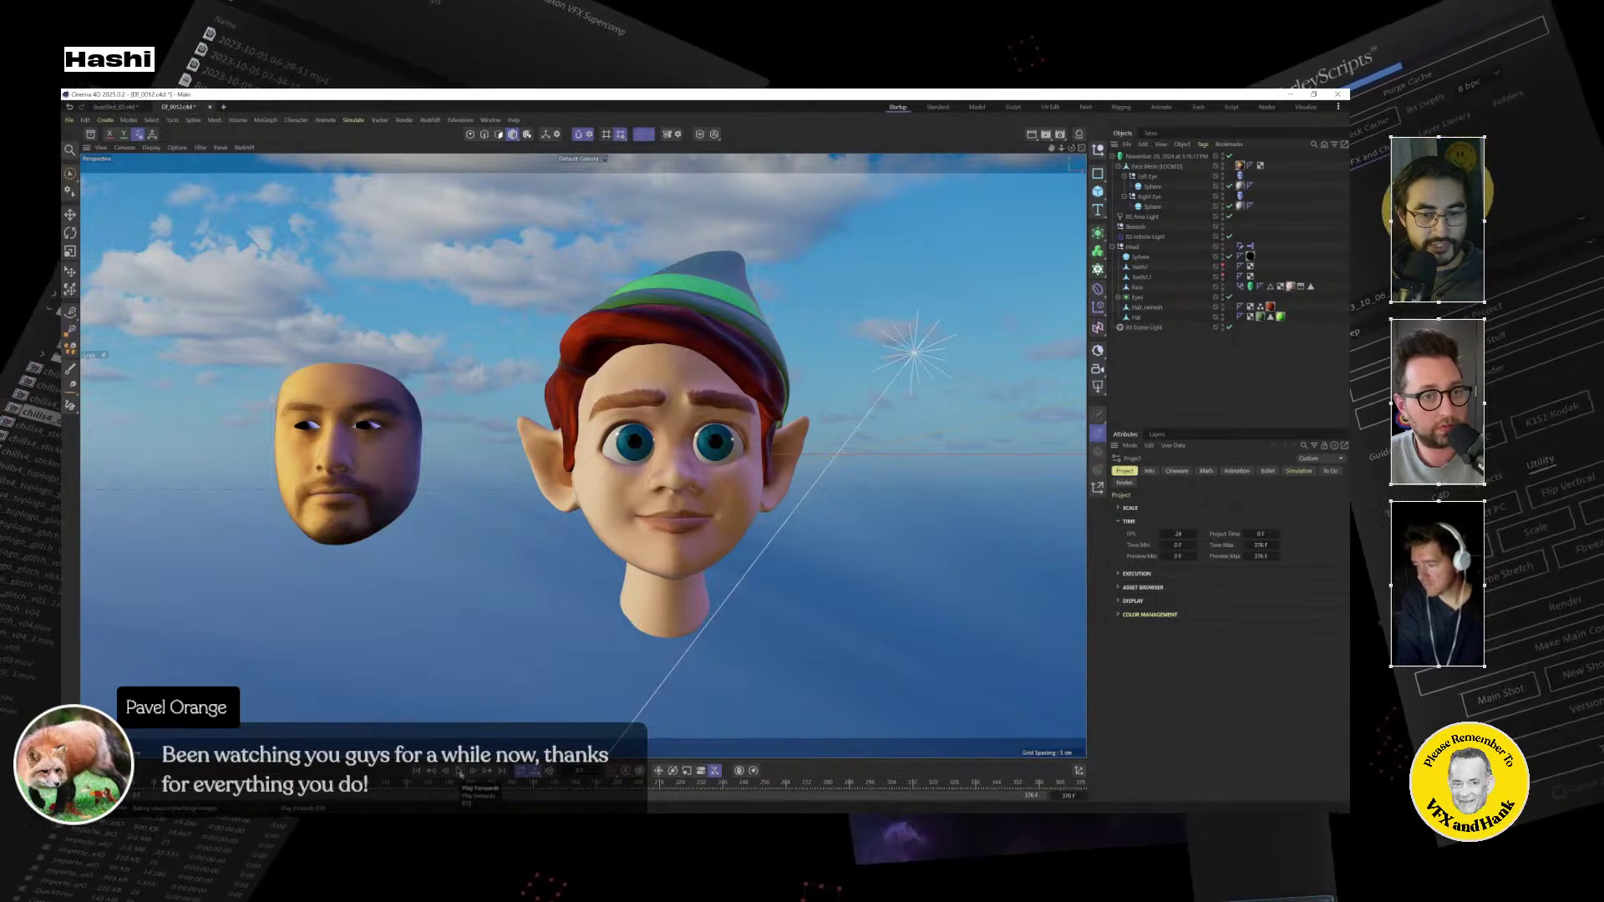
Play the facial animation and examine the elf head's expression beside the captured face mesh.
left_click(460, 772)
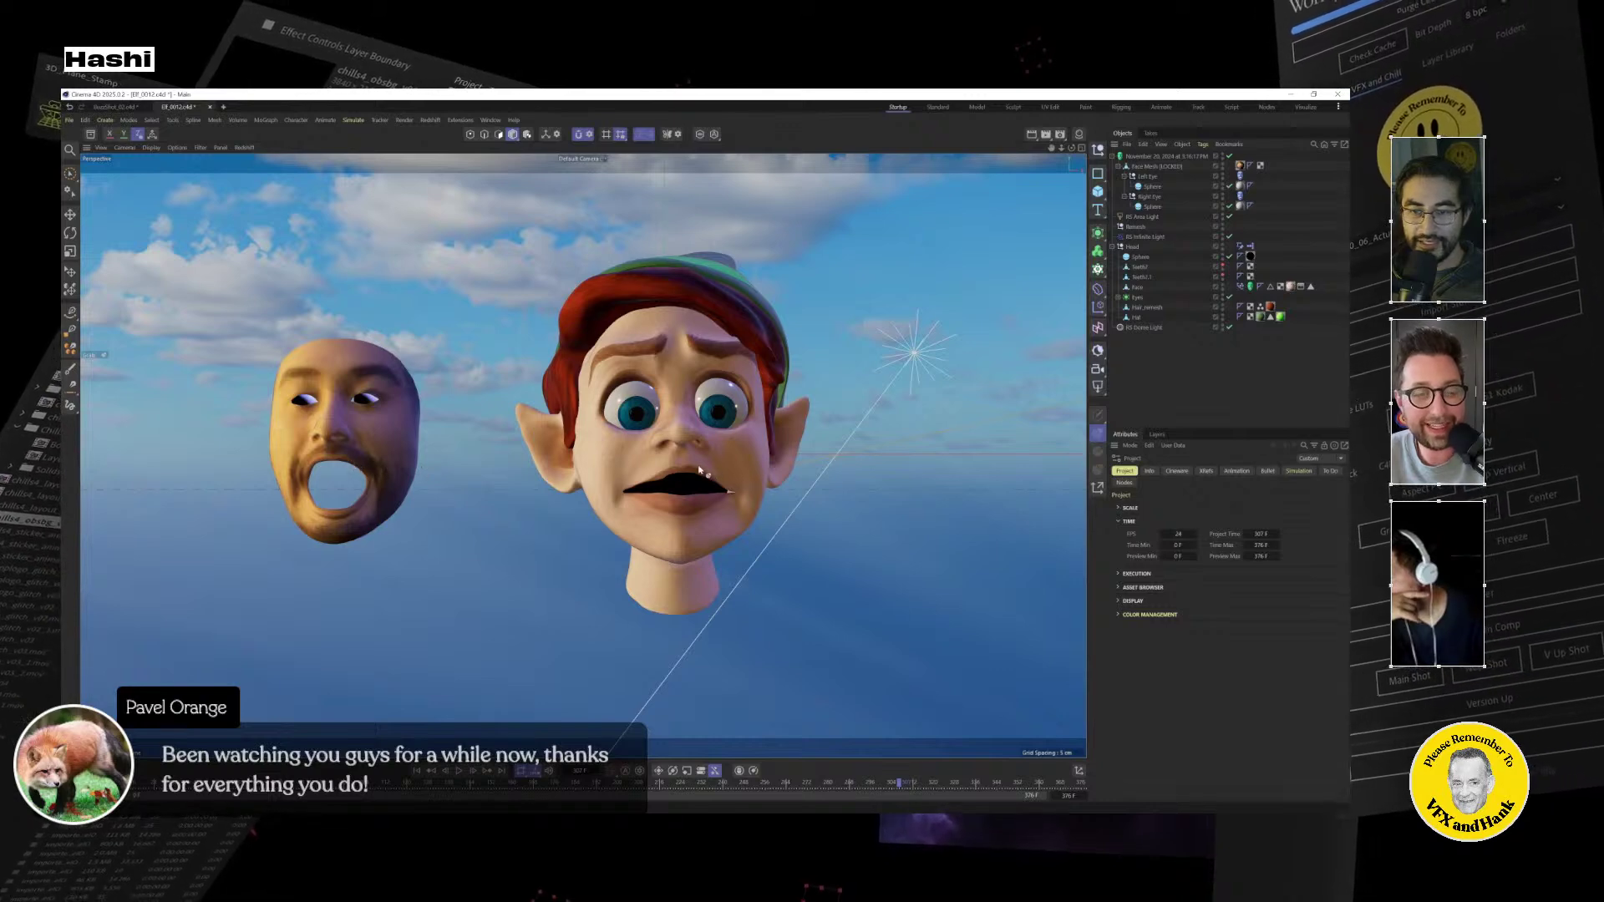
scroll(699, 471, "up", 5)
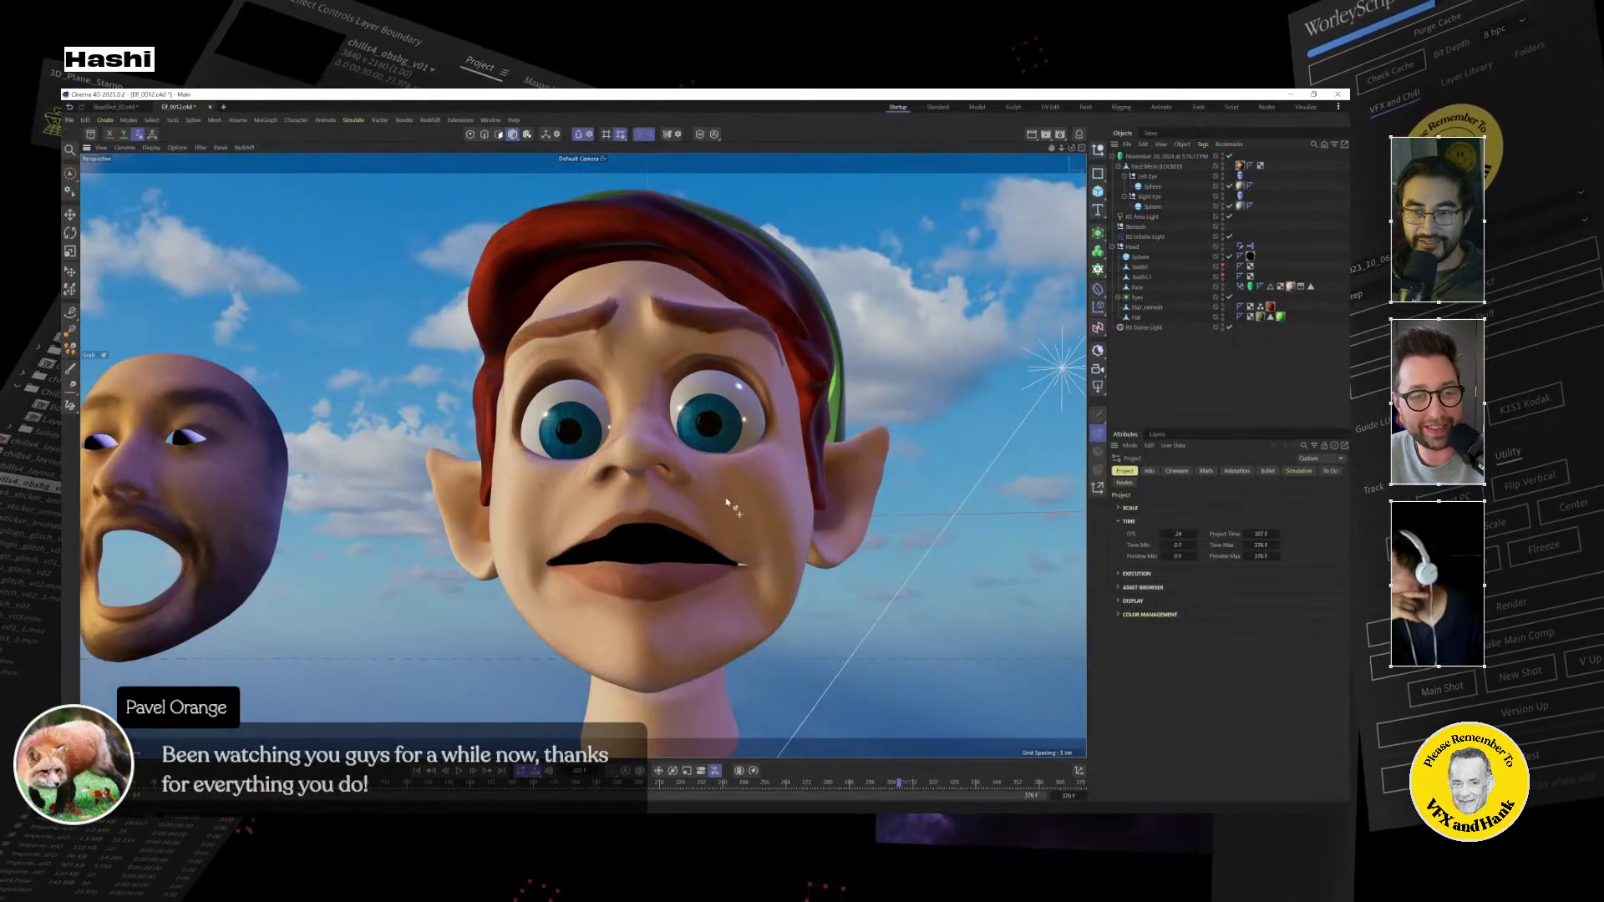
left_click_drag(725, 502, 683, 522, "alt")
scroll(702, 524, "up", 2)
scroll(687, 558, "down", 3)
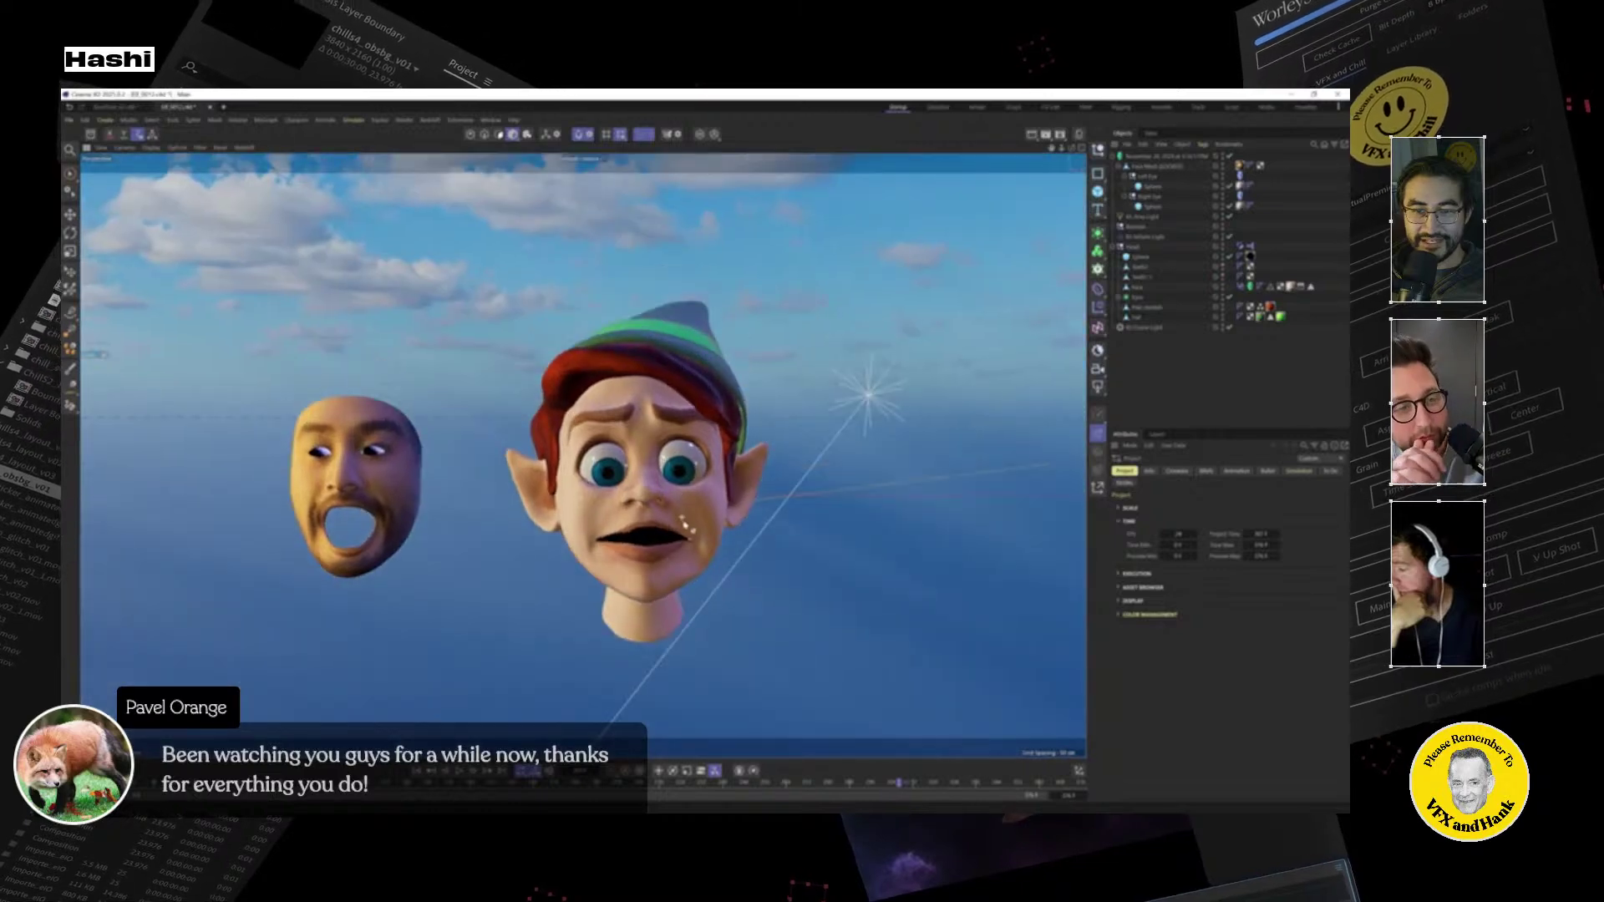
Close the elf head project without saving its changes.
left_click(210, 108)
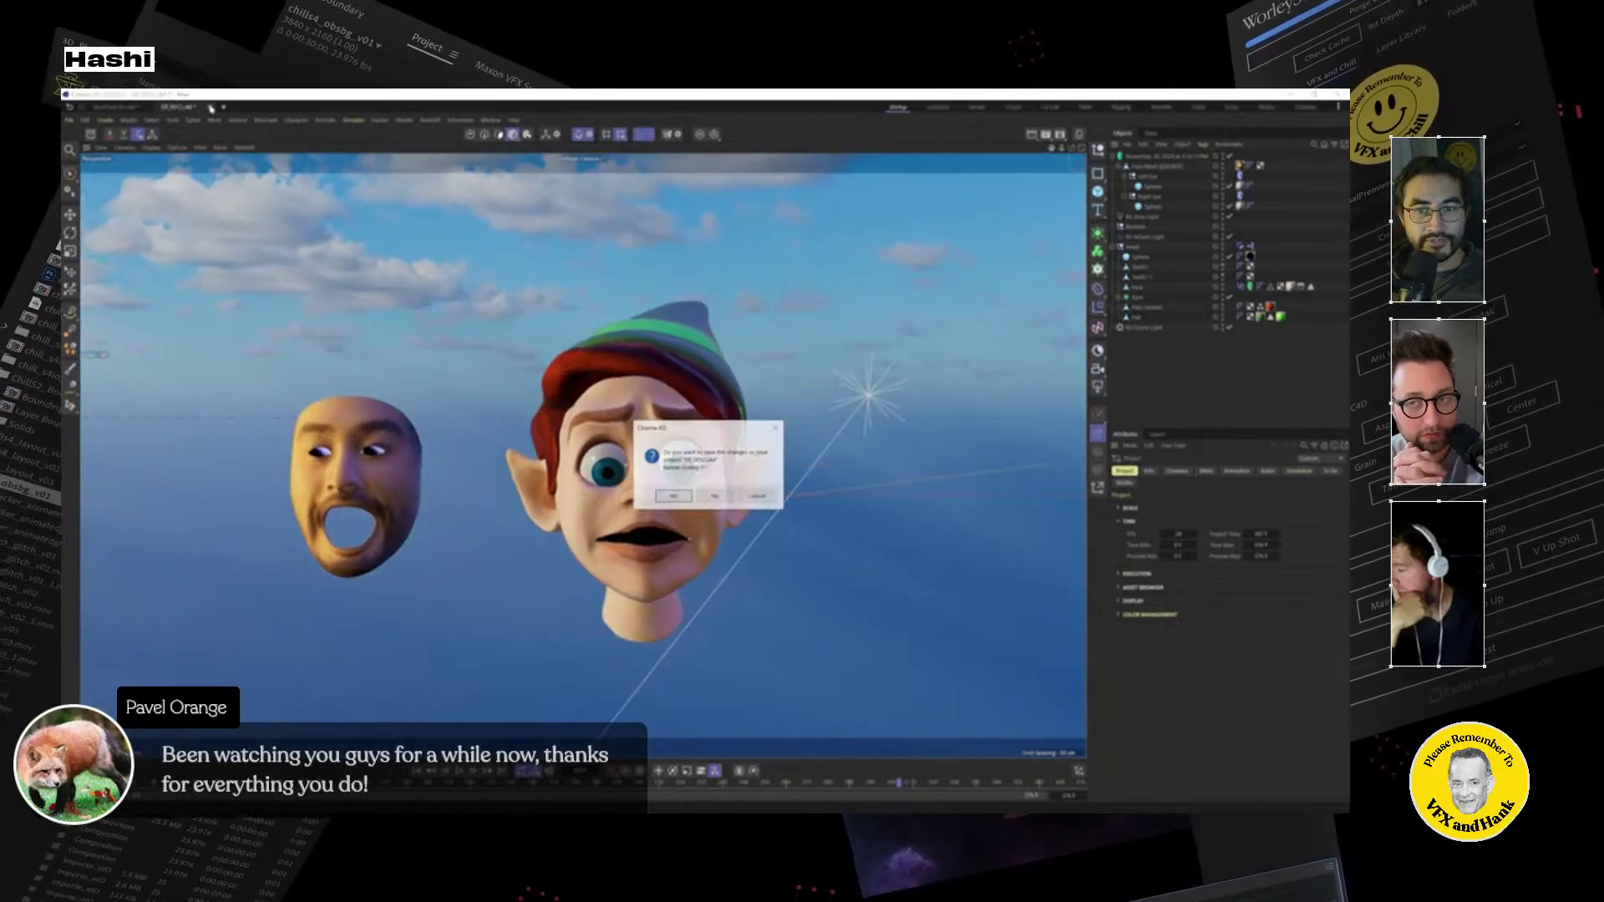
left_click(722, 498)
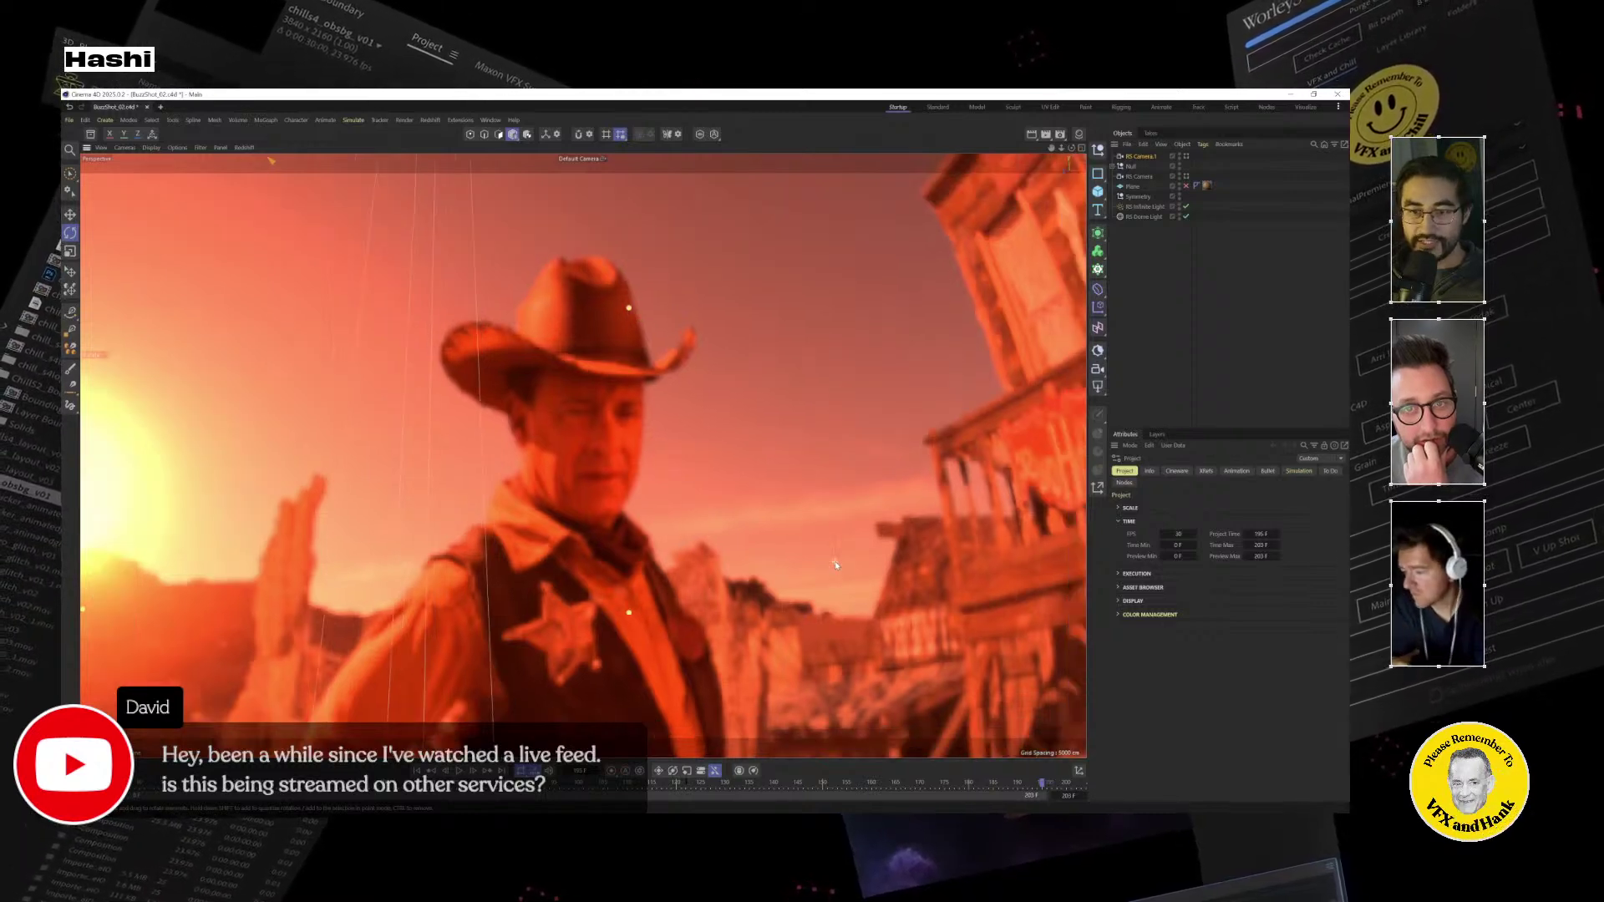
Examine the armored astronaut model from the helmet visor out to the full suit, including its sides and helmet top, leaving nothing selected.
scroll(834, 566, "down", 10)
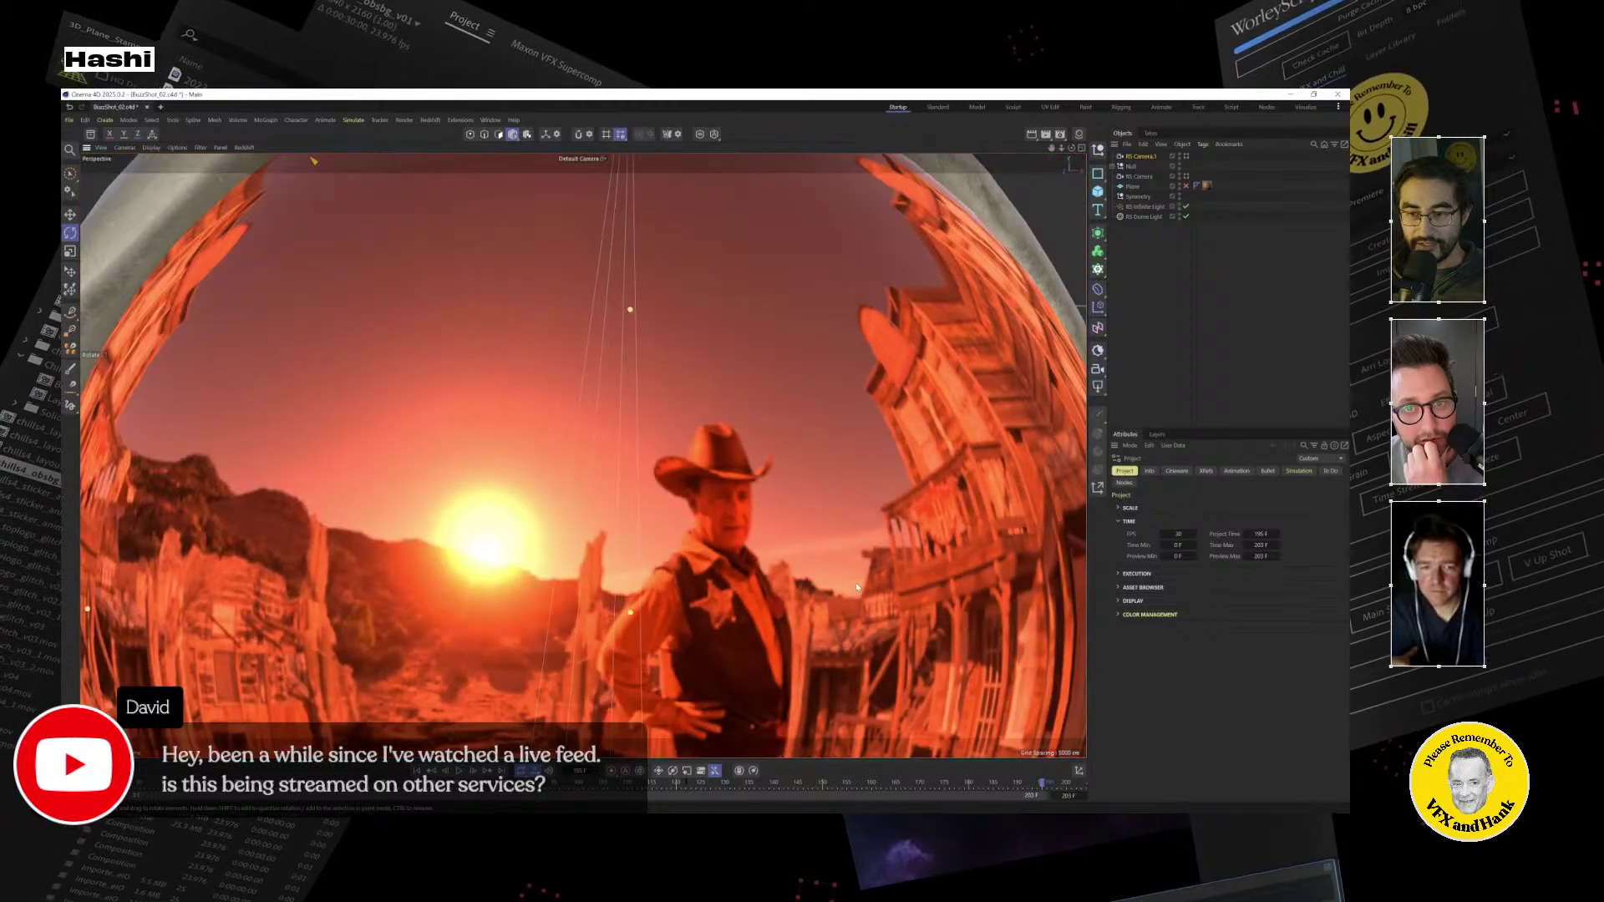
scroll(892, 605, "down", 10)
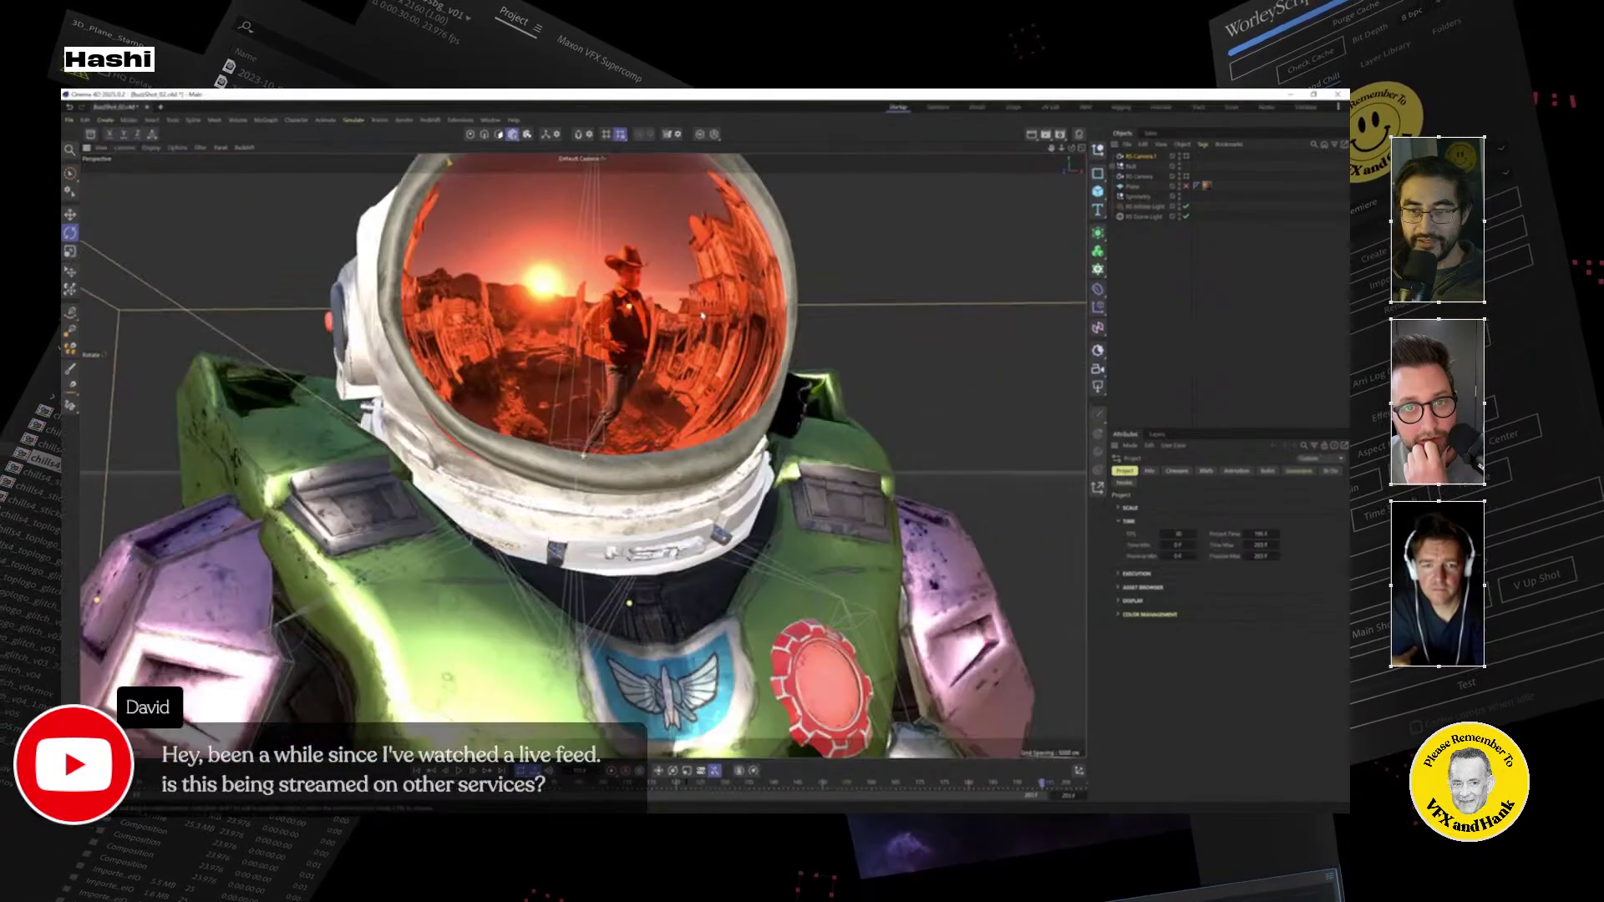
scroll(704, 404, "down", 10)
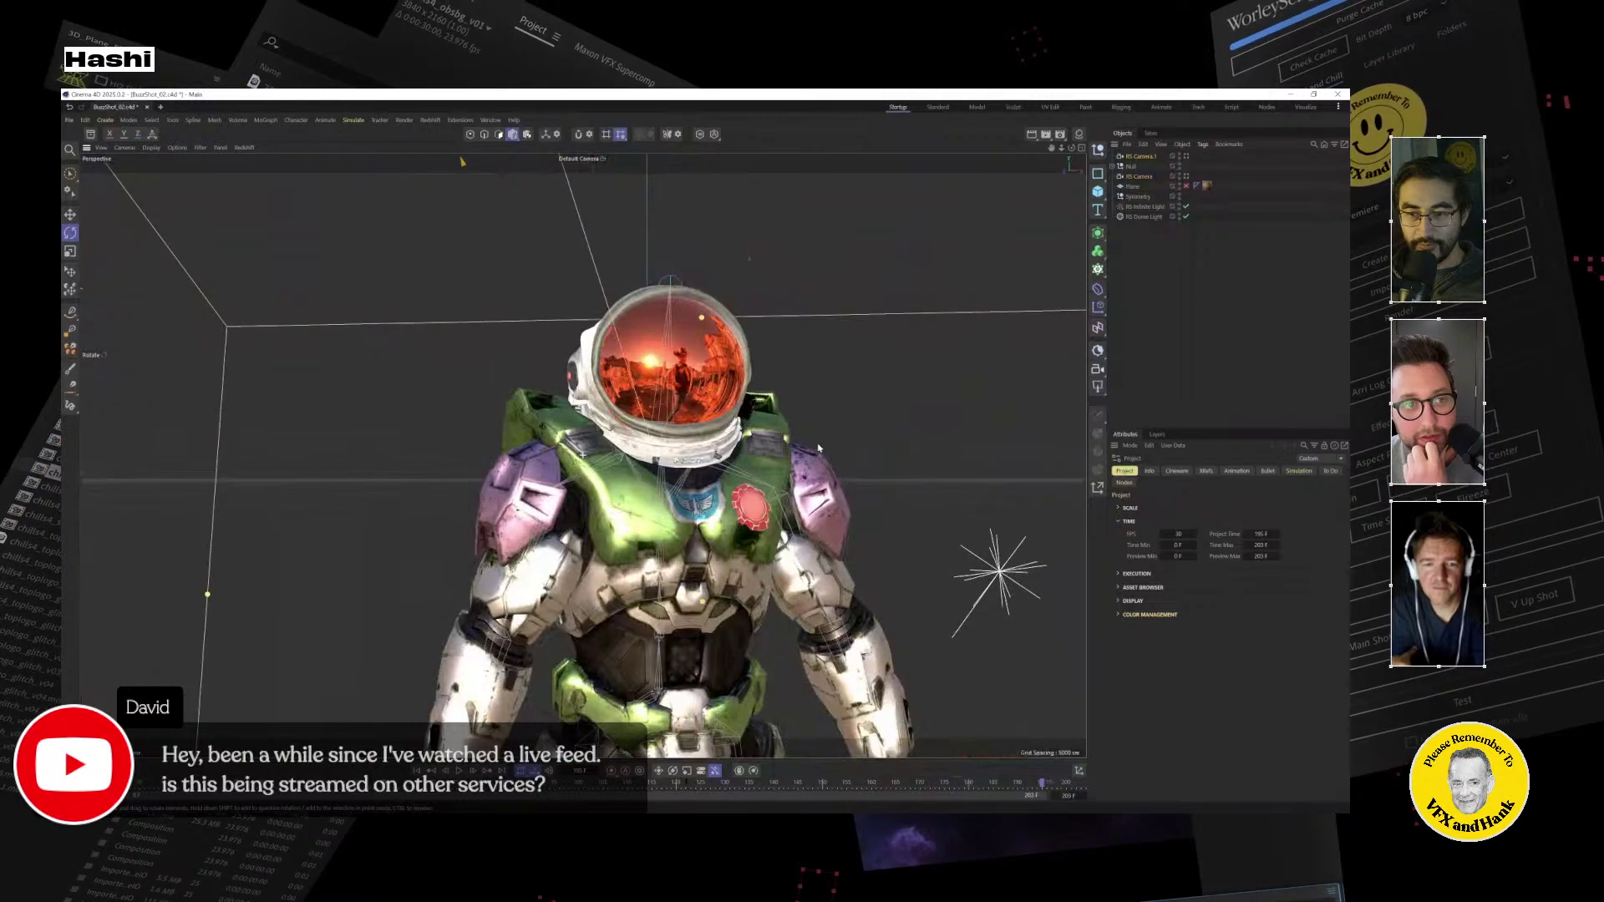
middle_click_drag(814, 448, 787, 423, "alt")
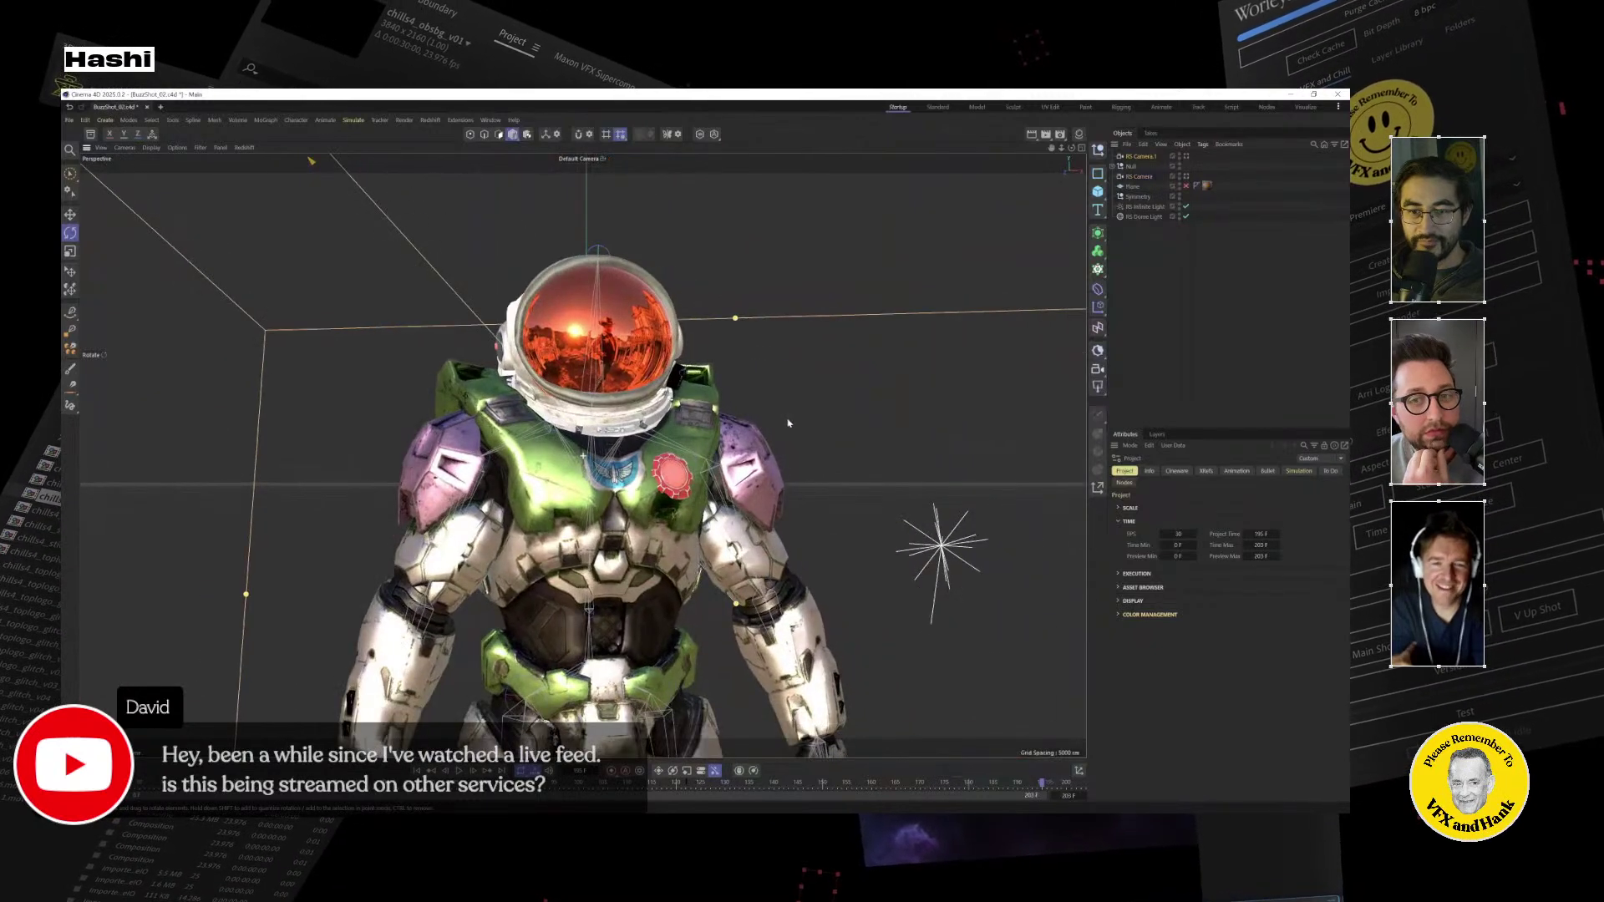
left_click_drag(788, 424, 824, 421, "alt")
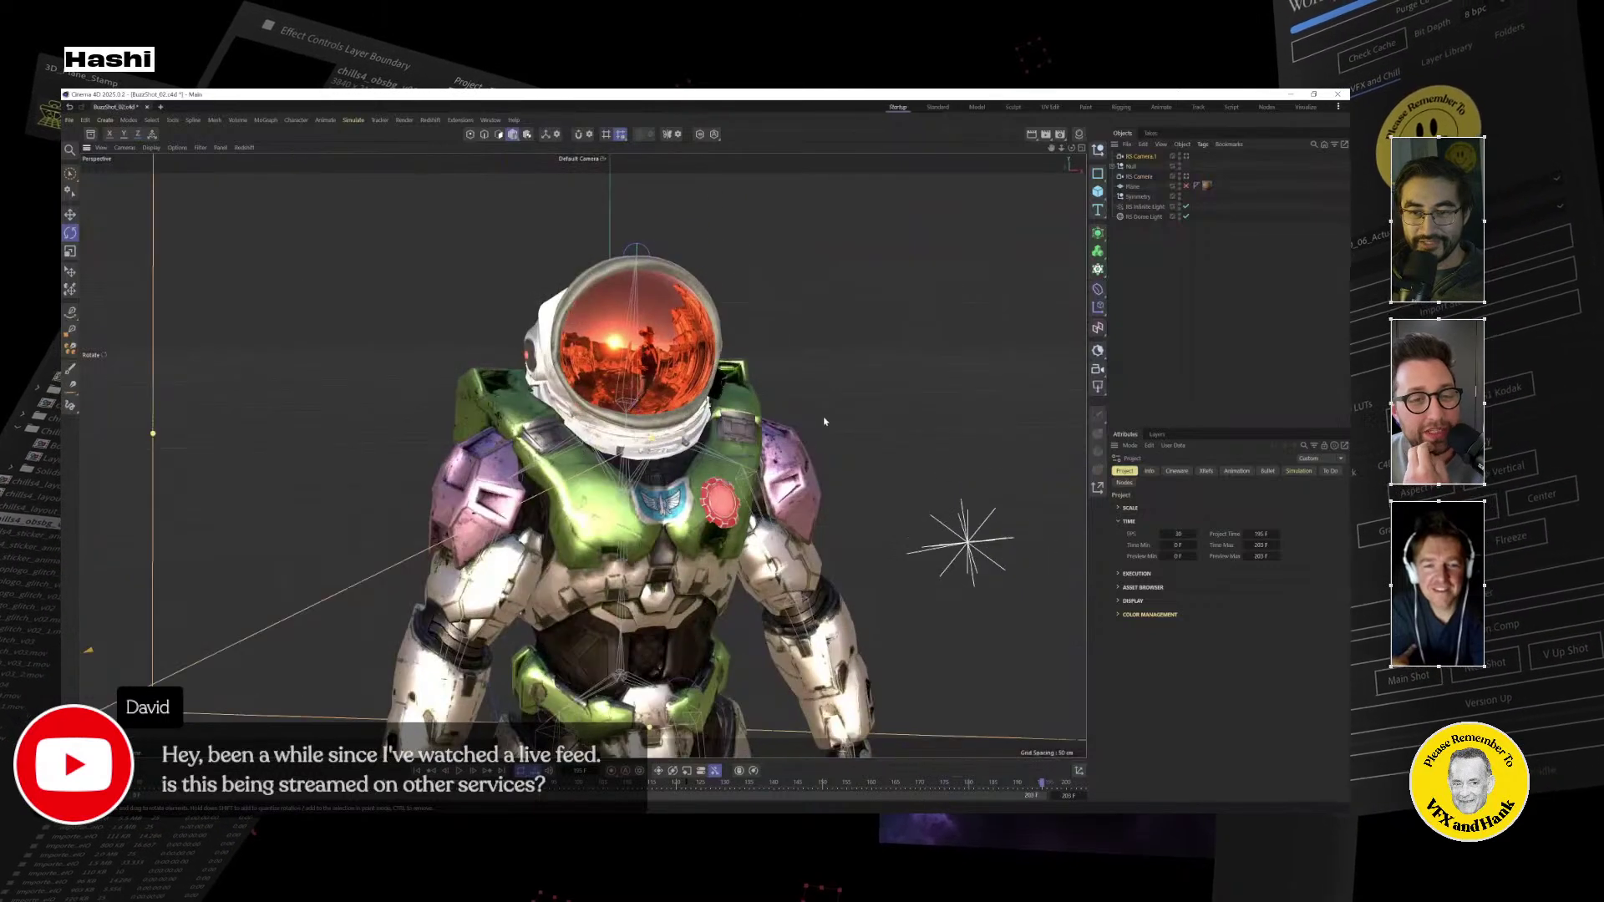
scroll(814, 424, "up", 2)
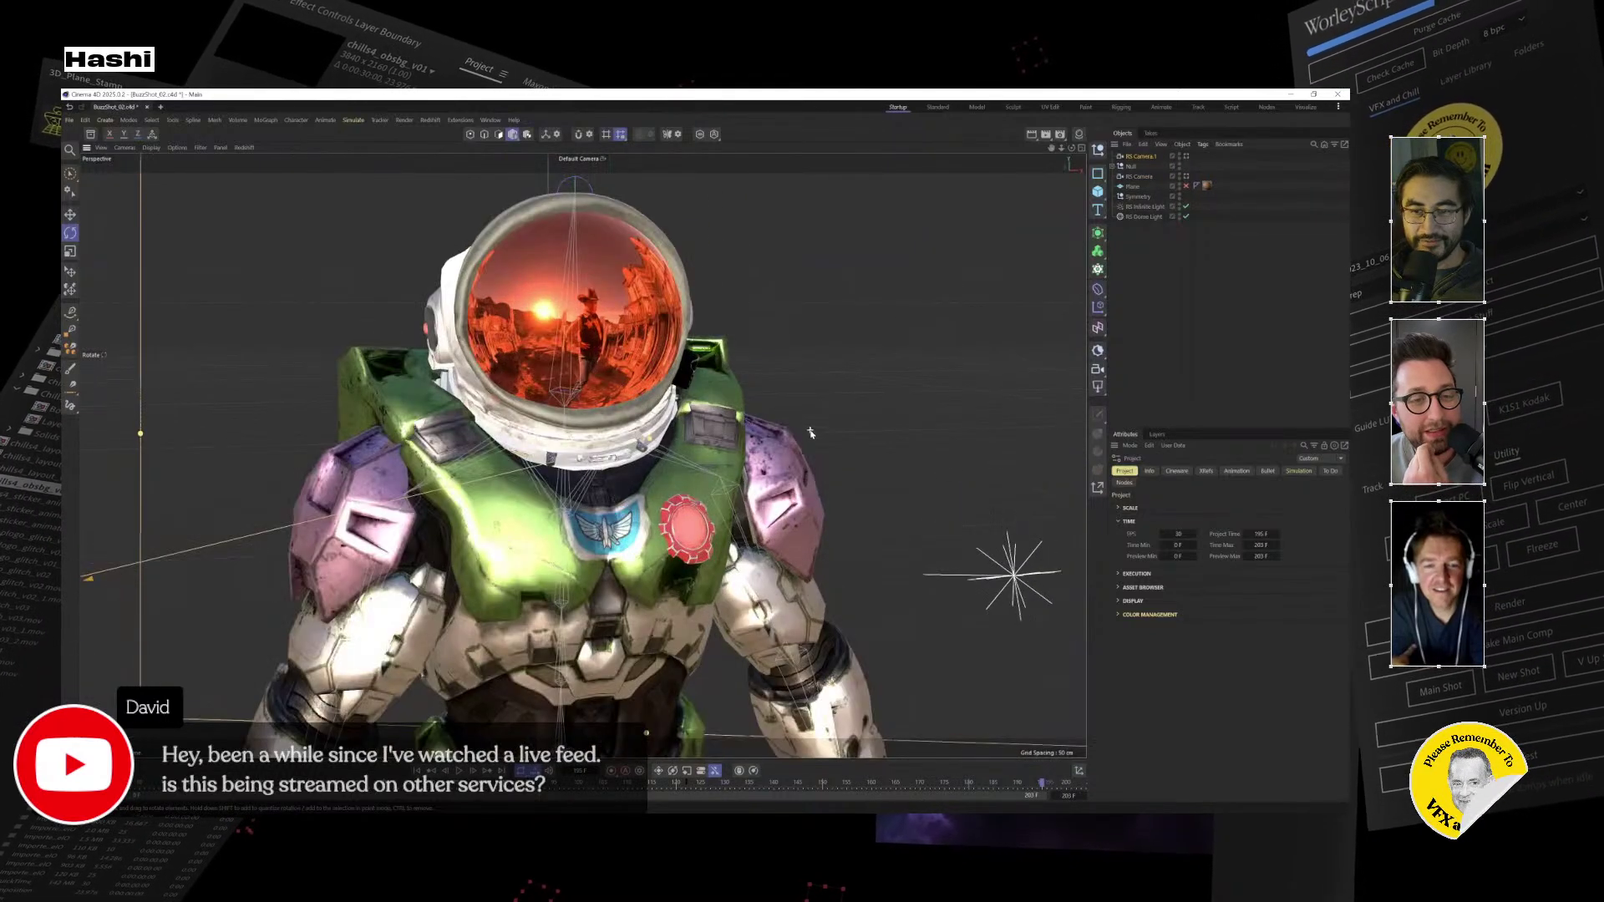
left_click_drag(799, 426, 732, 426, "alt")
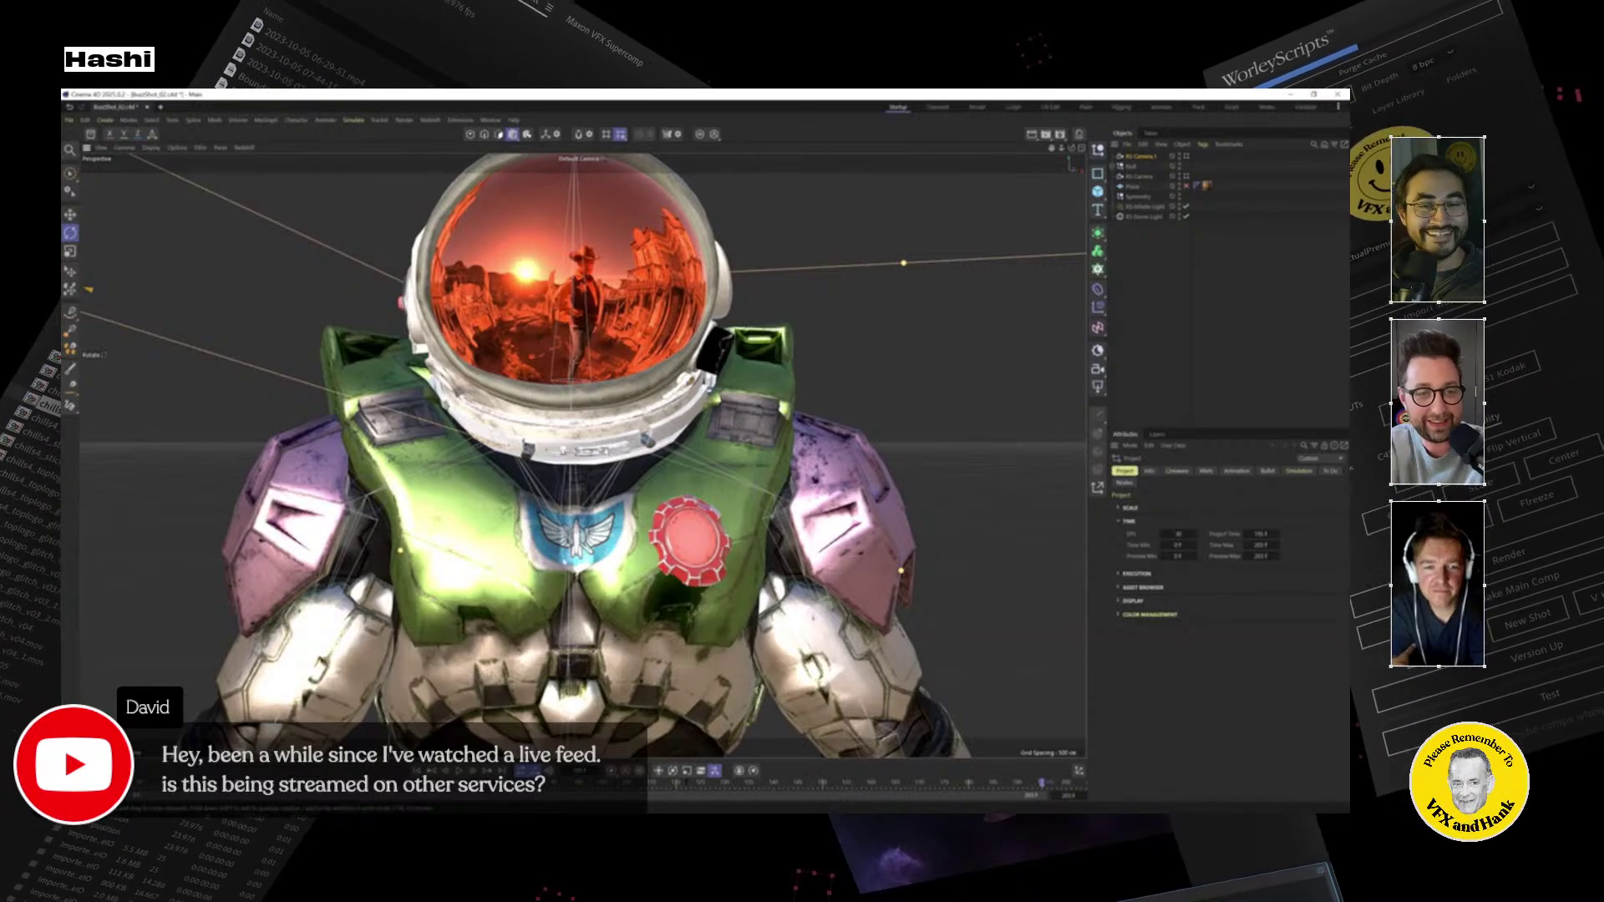
left_click_drag(367, 192, 577, 514, "alt")
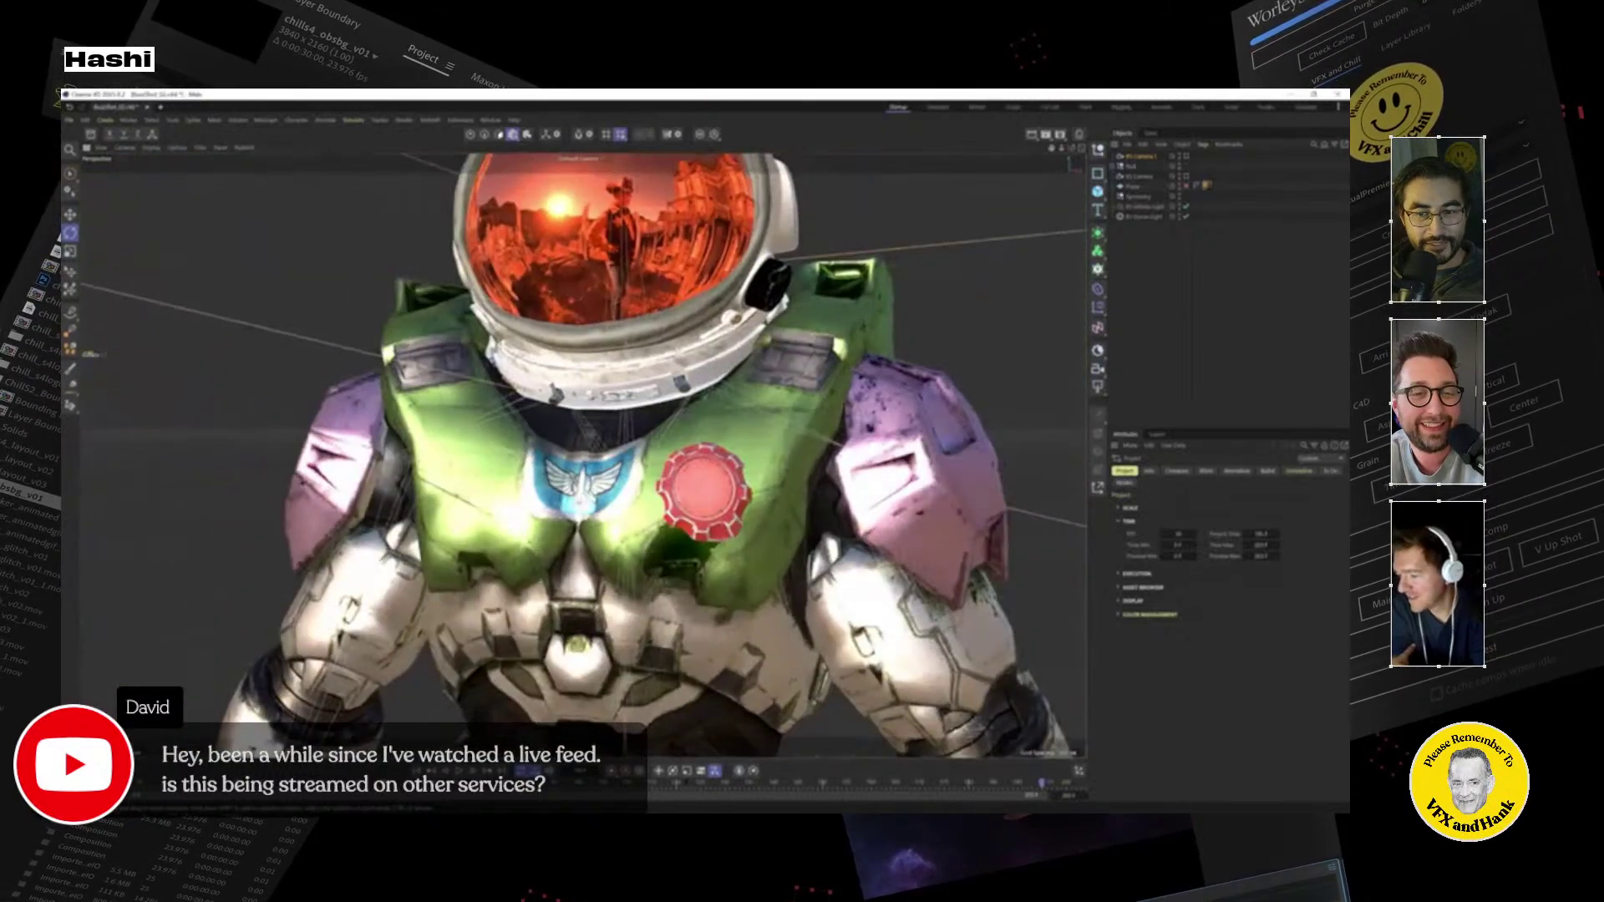
scroll(576, 456, "down", 10)
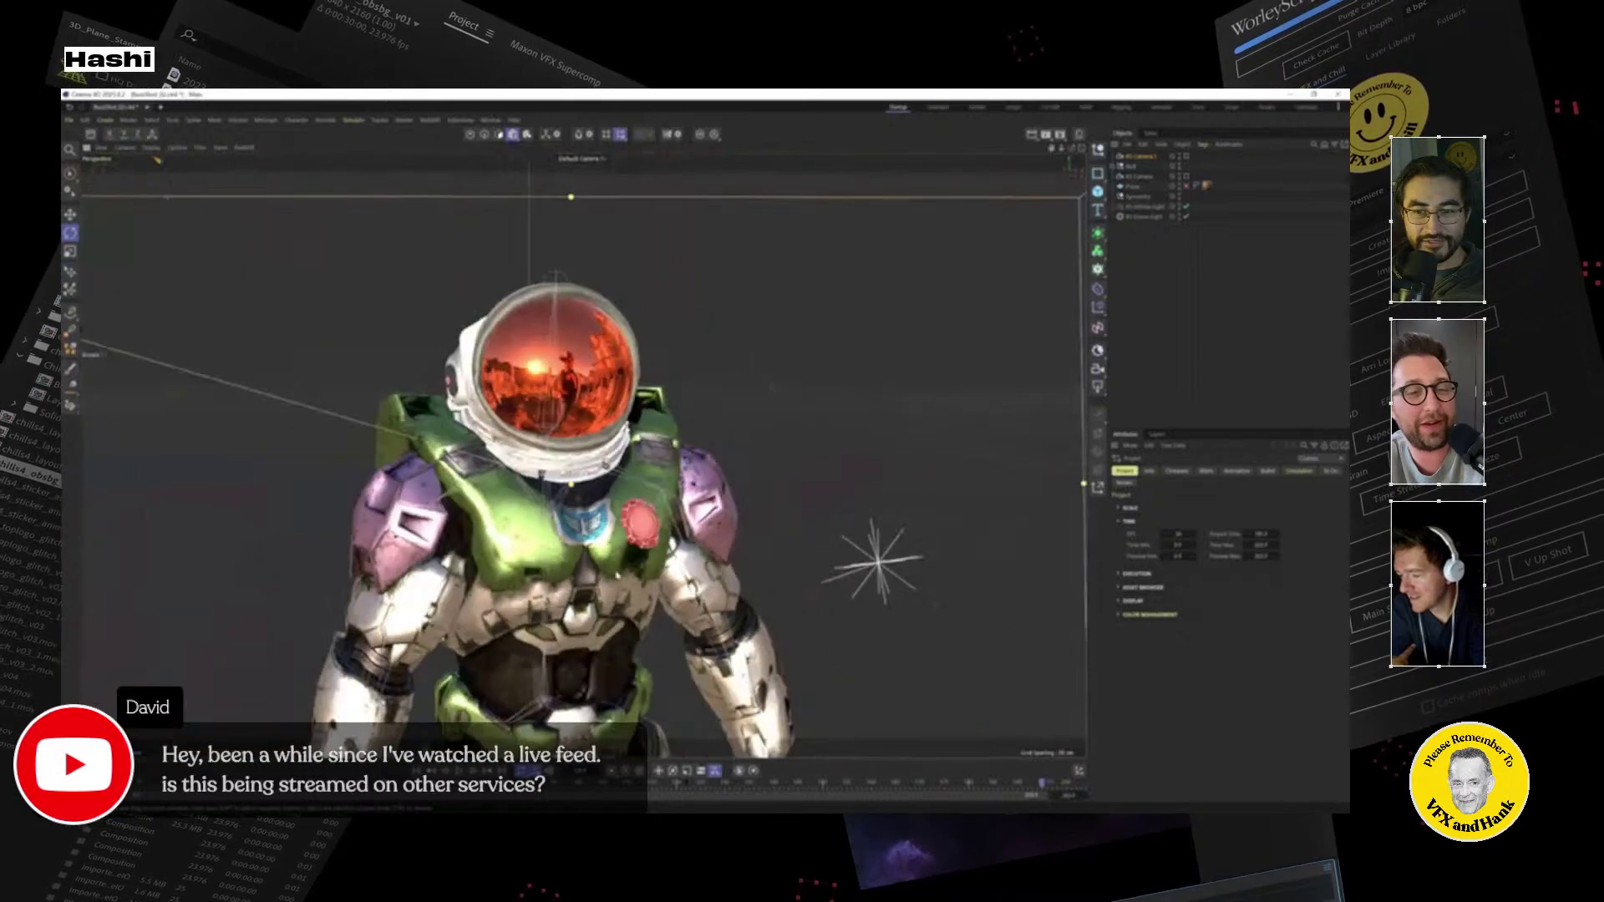
scroll(577, 455, "down", 5)
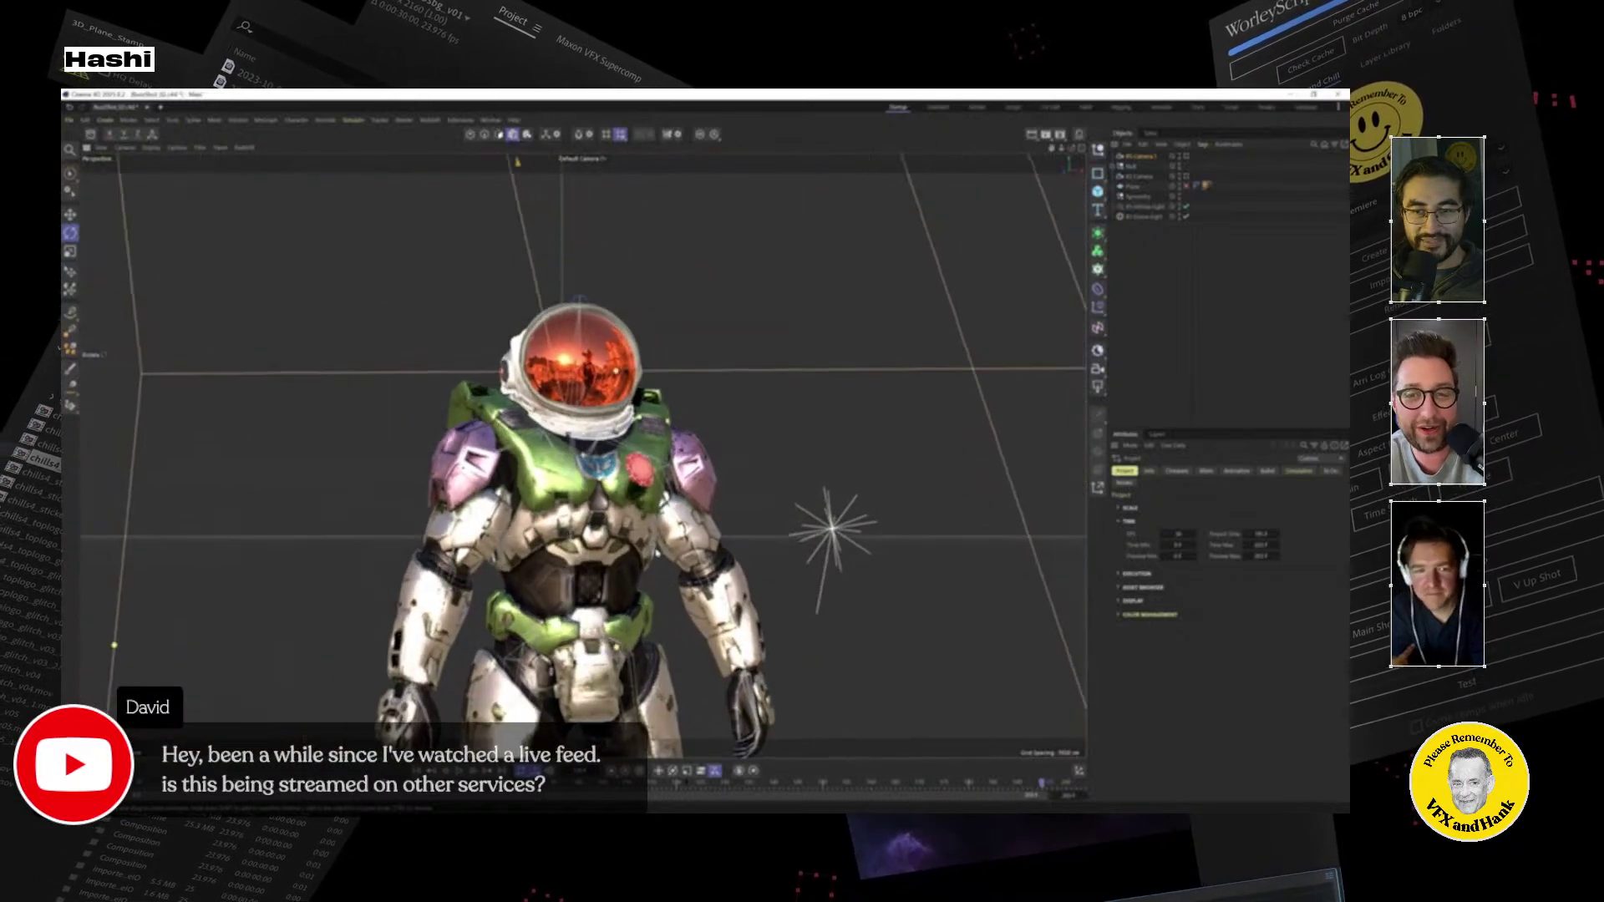
scroll(577, 455, "up", 3)
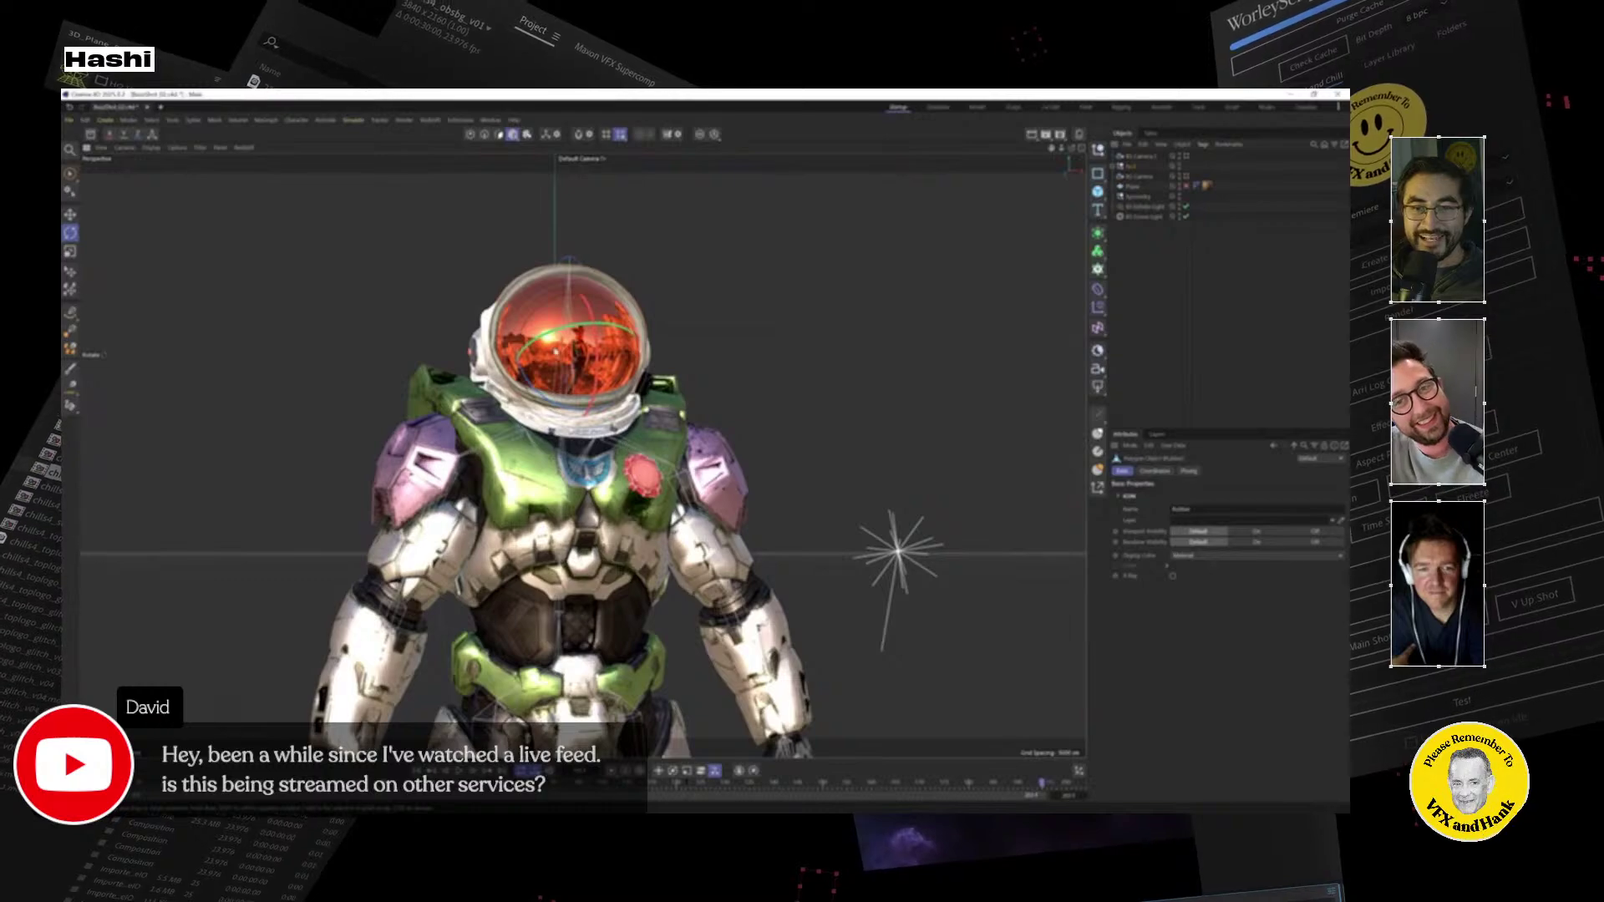
left_click_drag(585, 317, 835, 426, "alt")
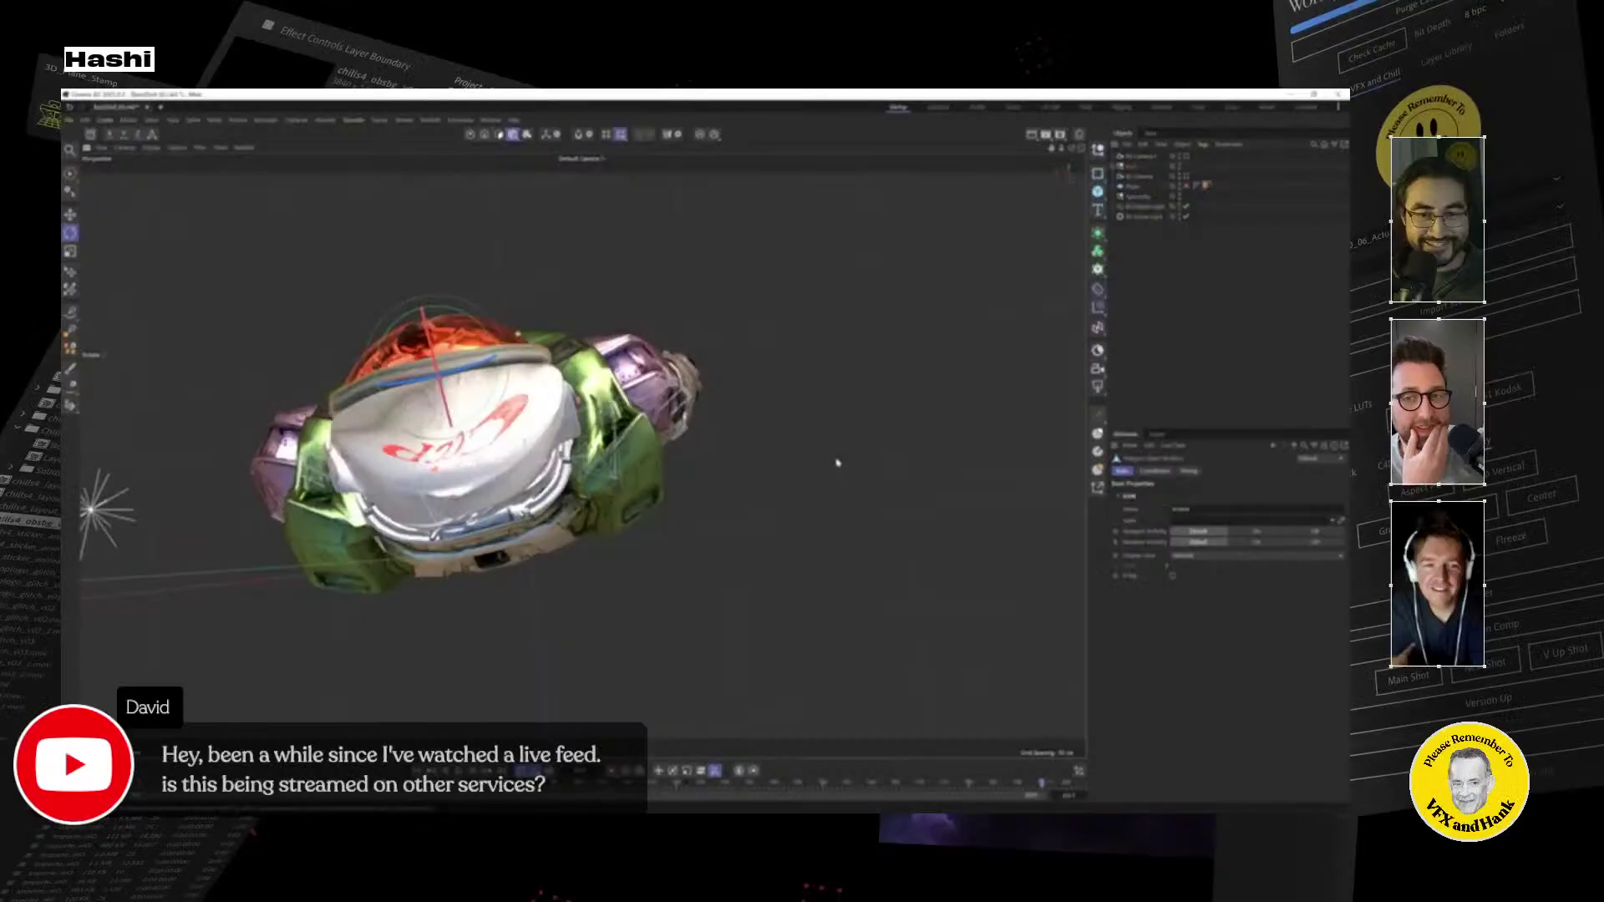
left_click_drag(838, 462, 485, 314, "alt")
scroll(485, 313, "down", 5)
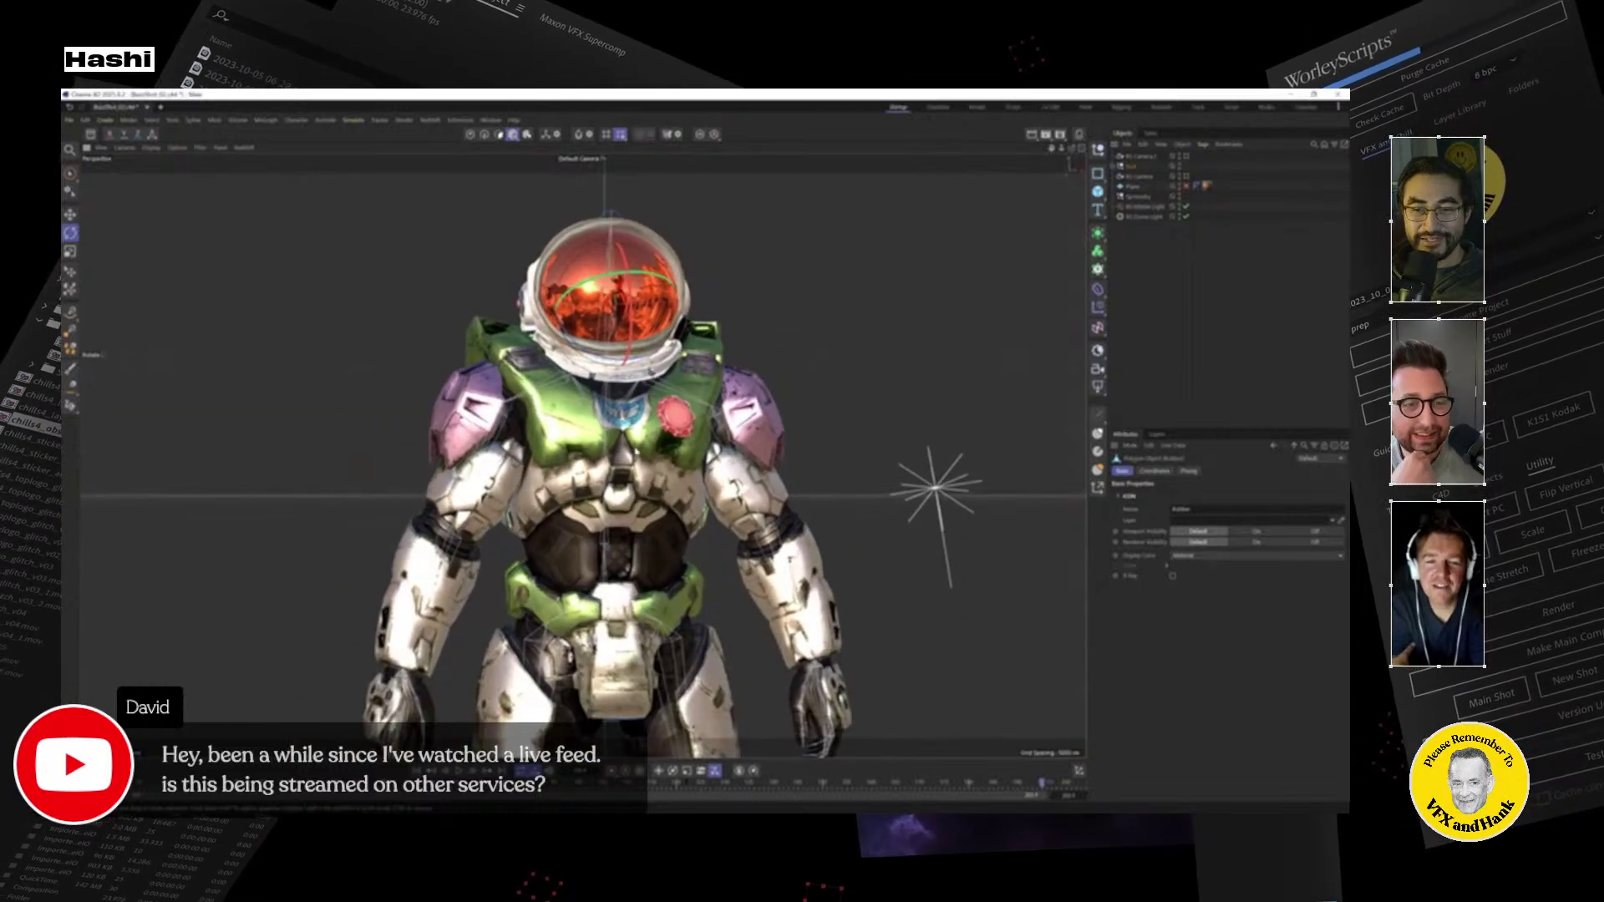
left_click(1178, 334)
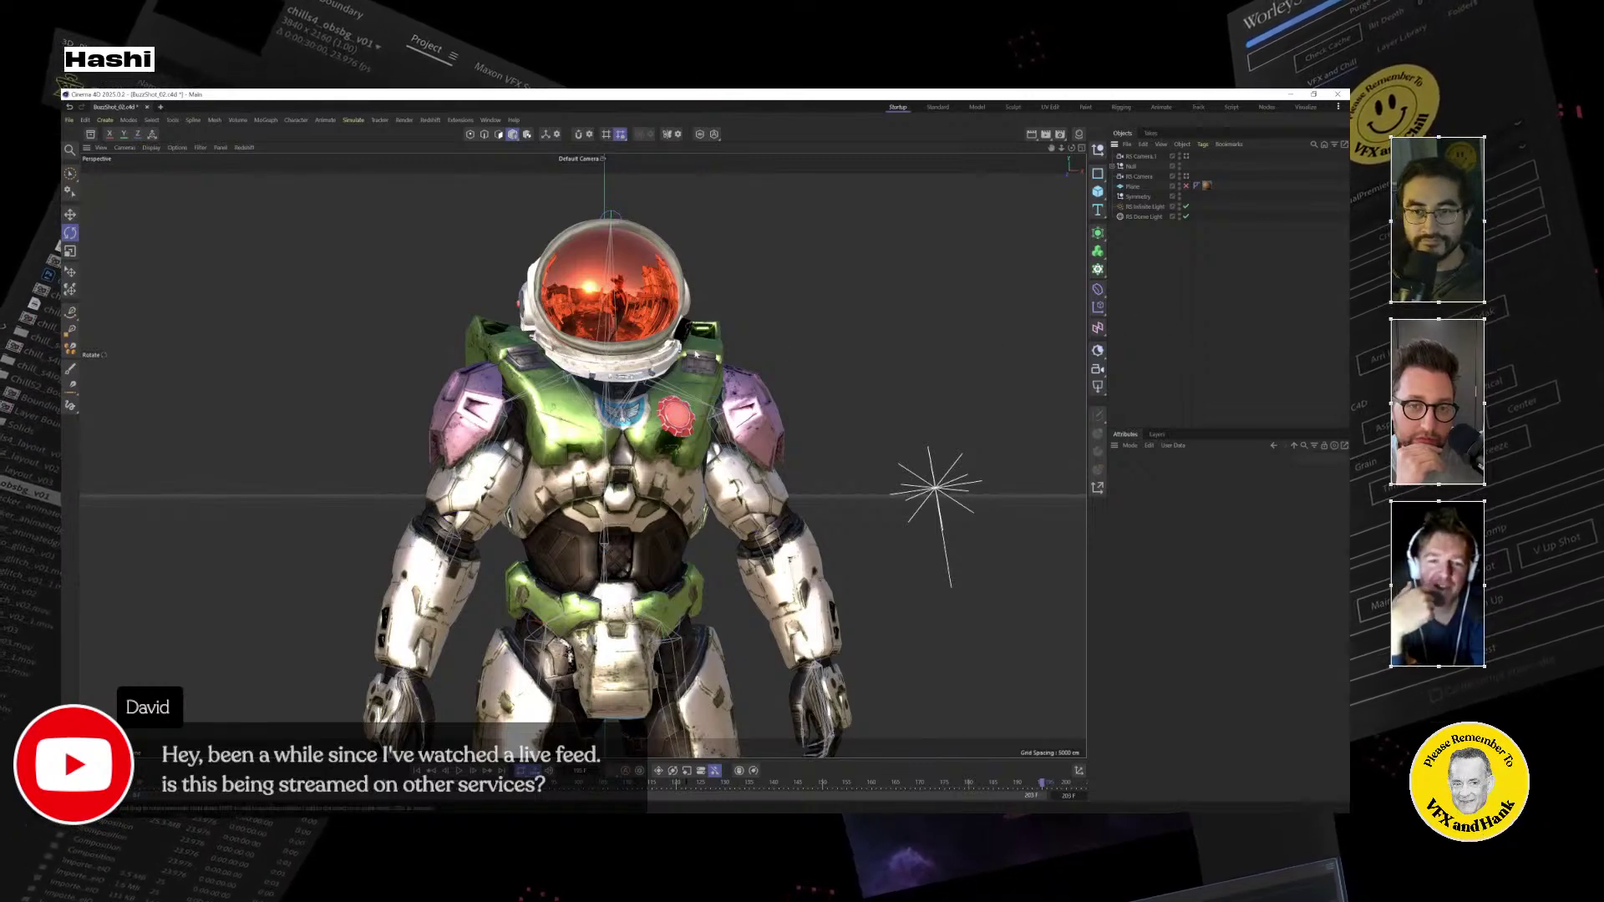
Inspect the cowboy and western town reflection in the helmet visor up close, then return to the whole figure.
scroll(635, 501, "up", 10)
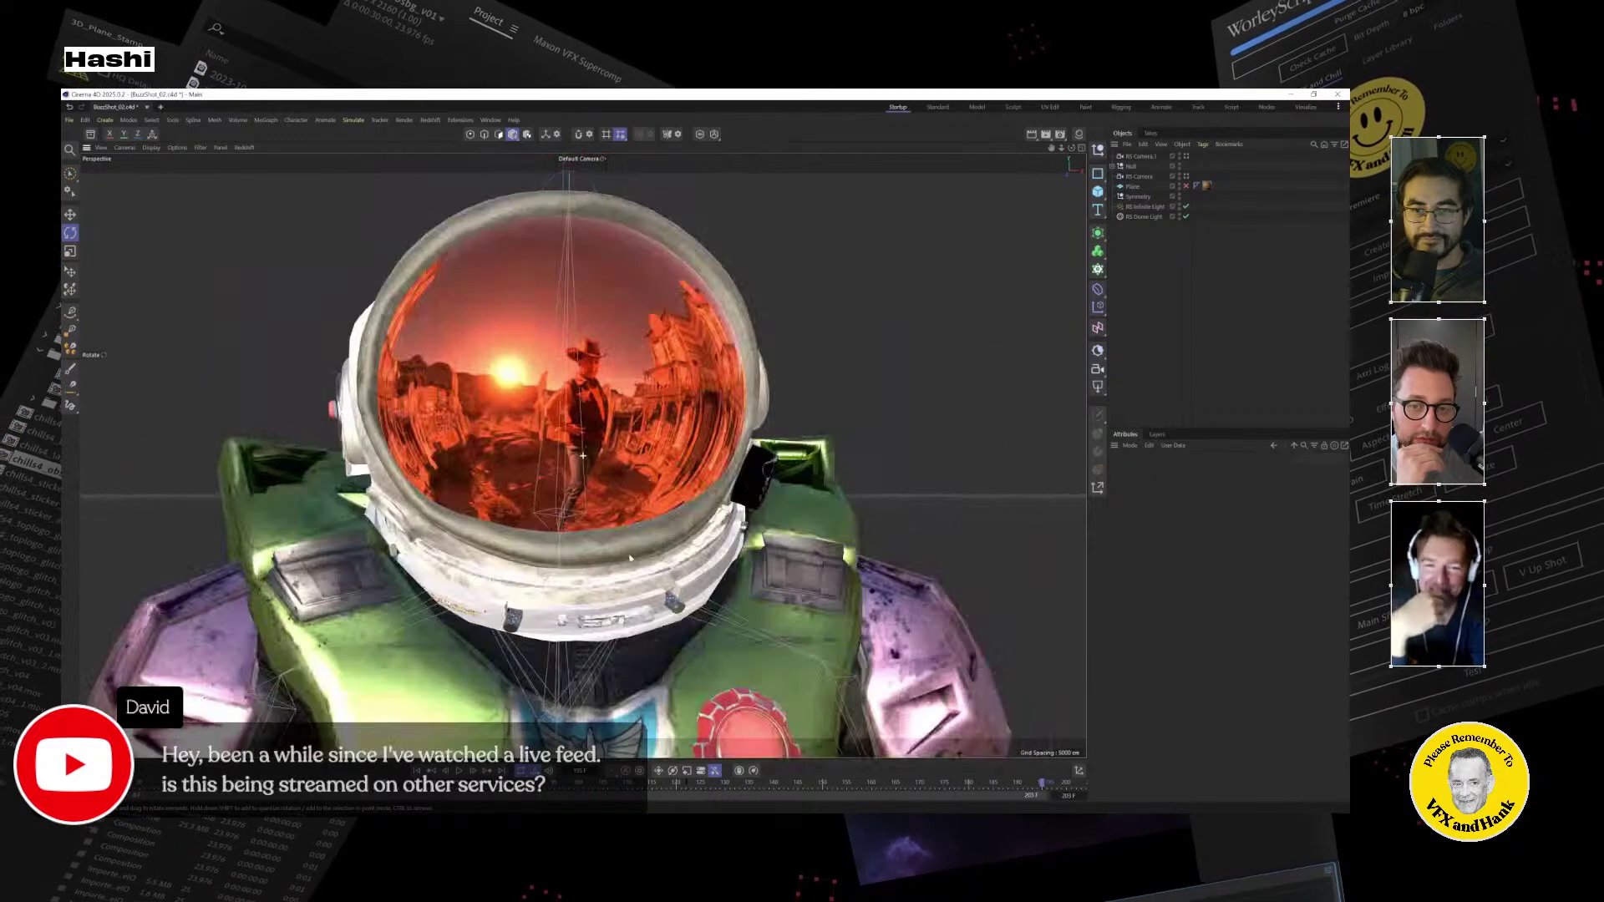
scroll(630, 558, "up", 10)
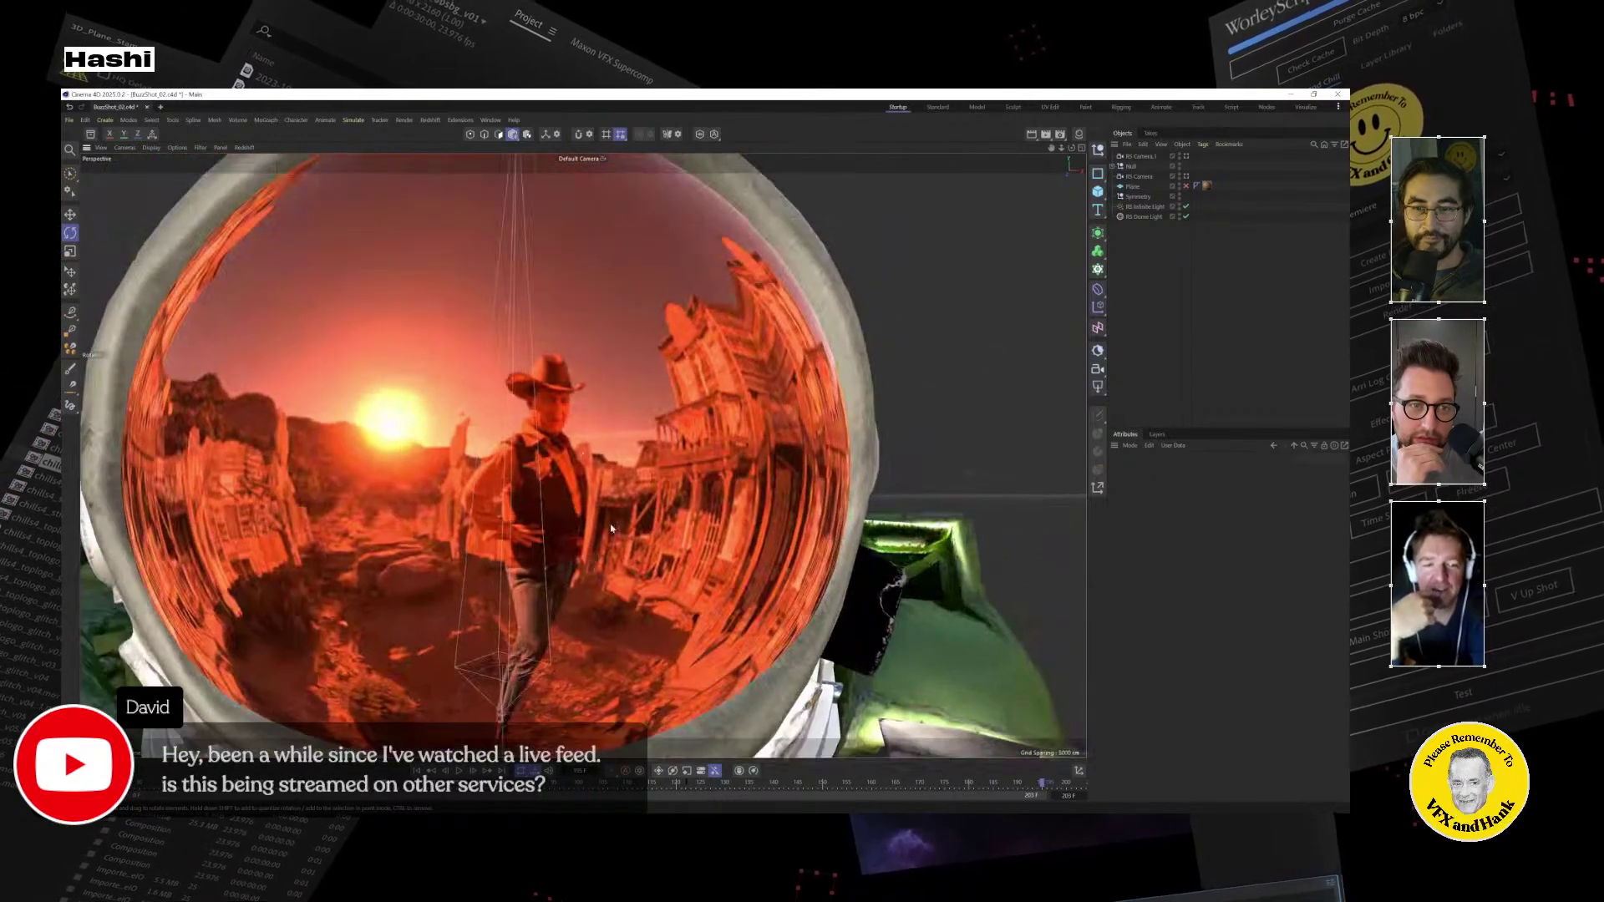
scroll(614, 524, "up", 3)
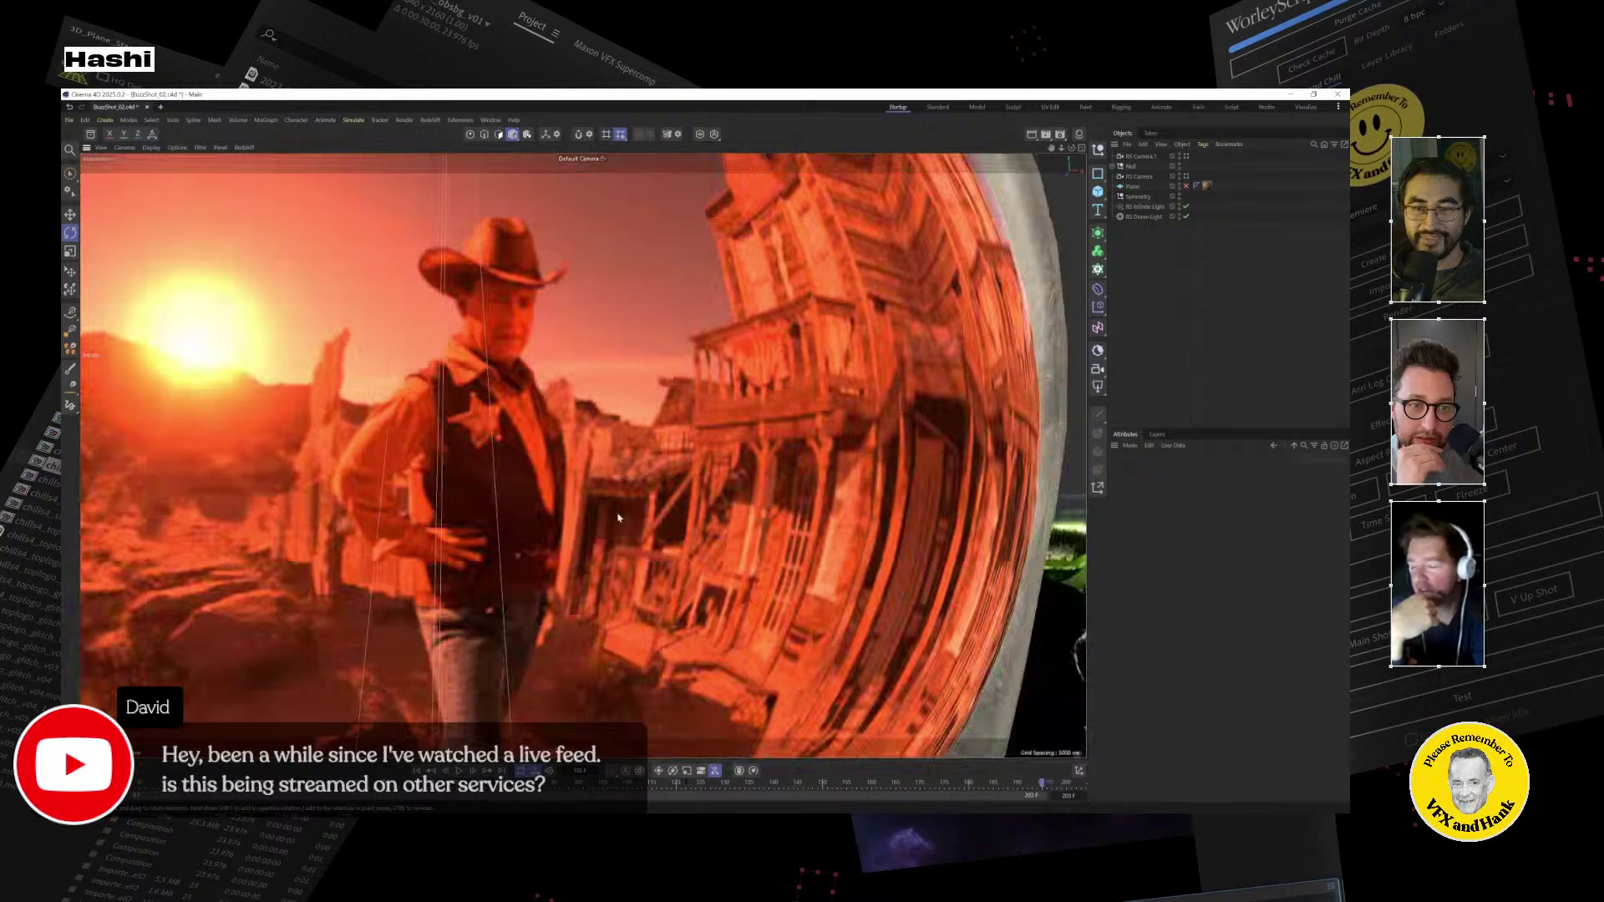
scroll(618, 518, "up", 10)
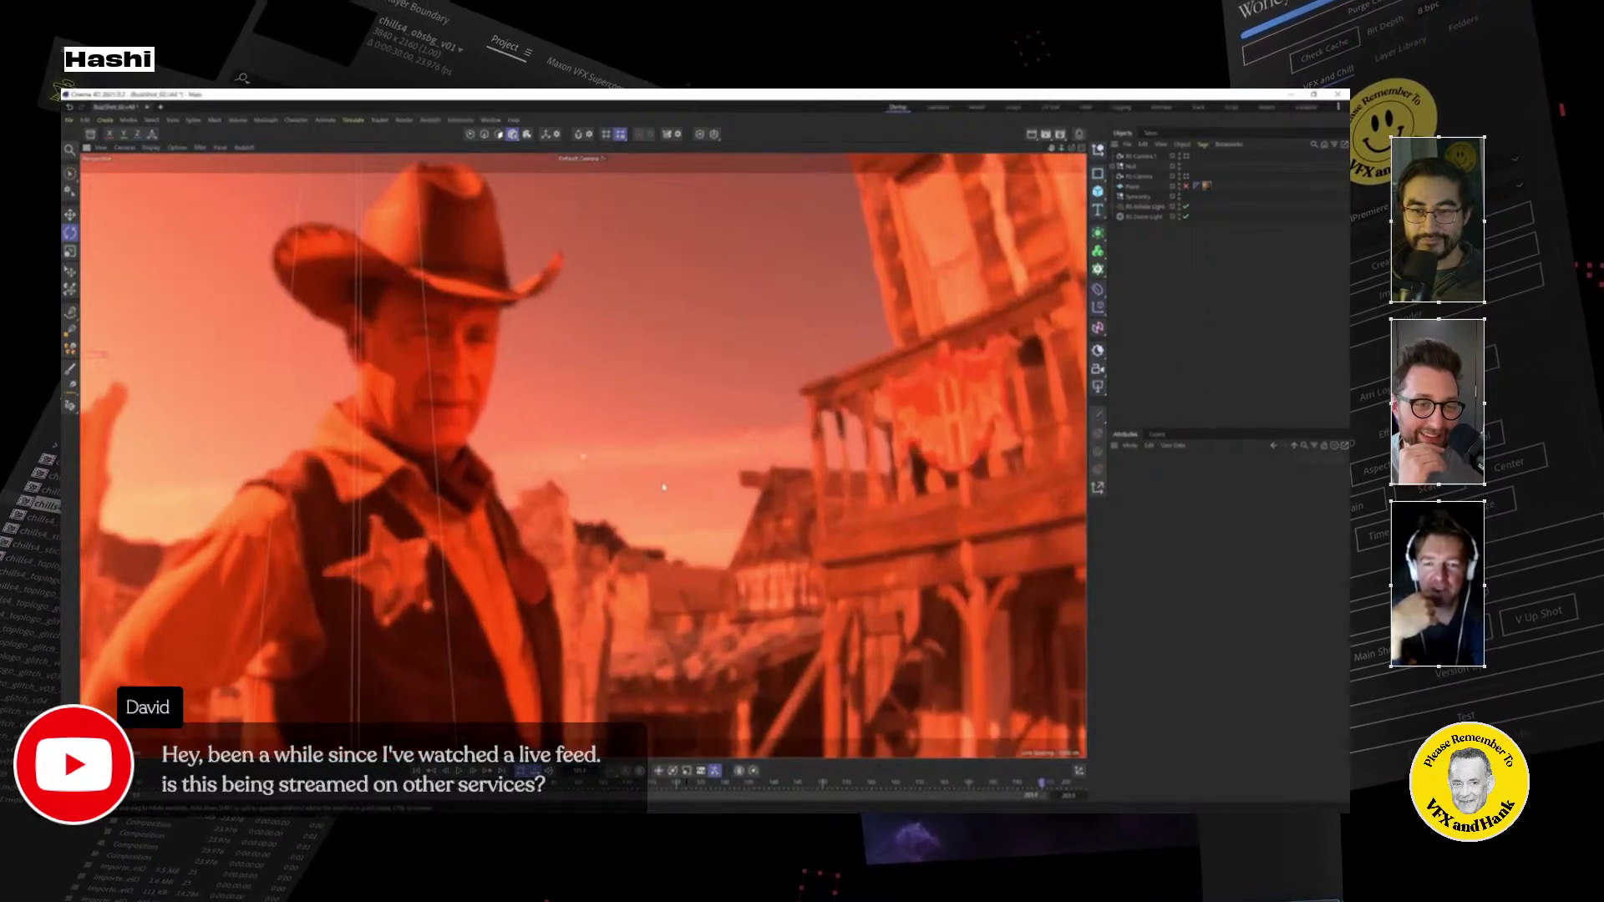
scroll(664, 487, "up", 3)
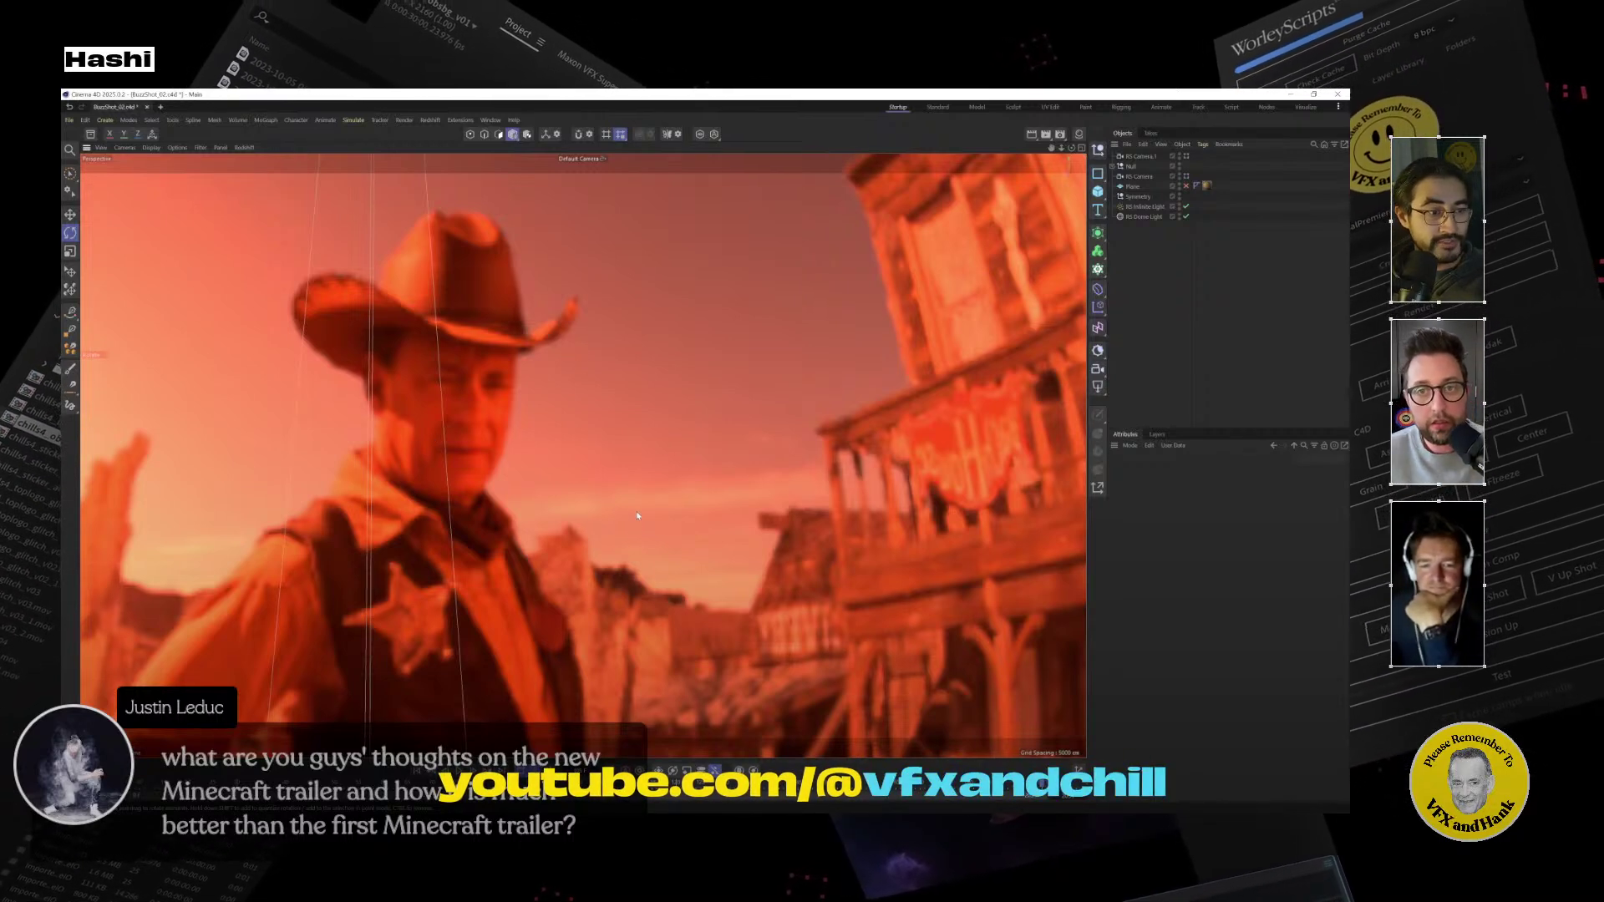
scroll(639, 510, "down", 3)
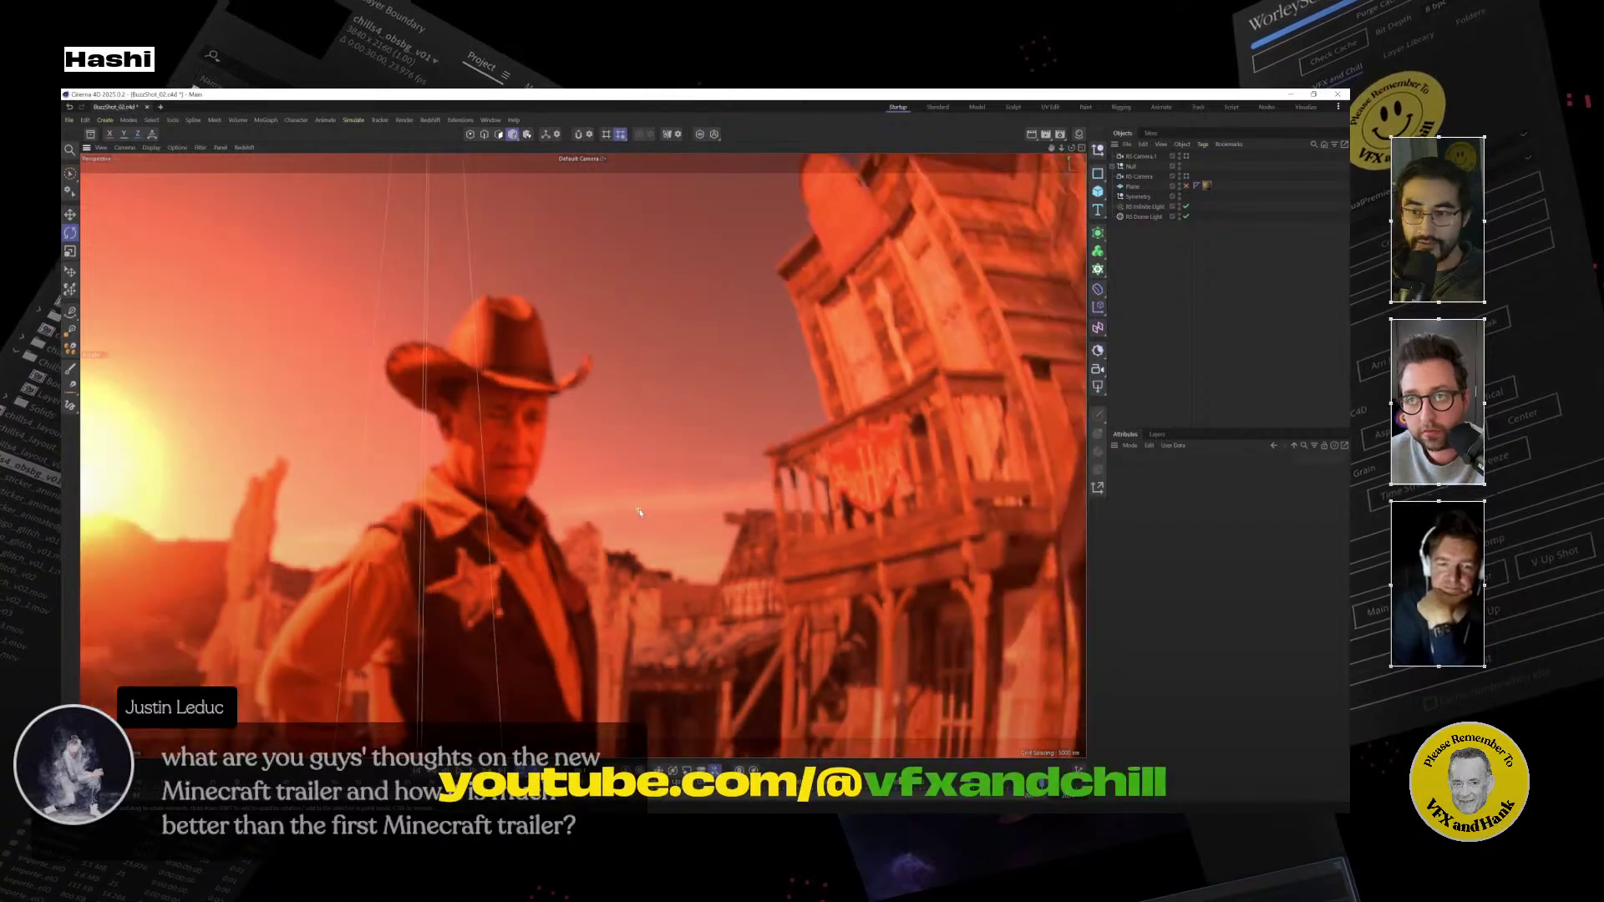
scroll(639, 510, "down", 6)
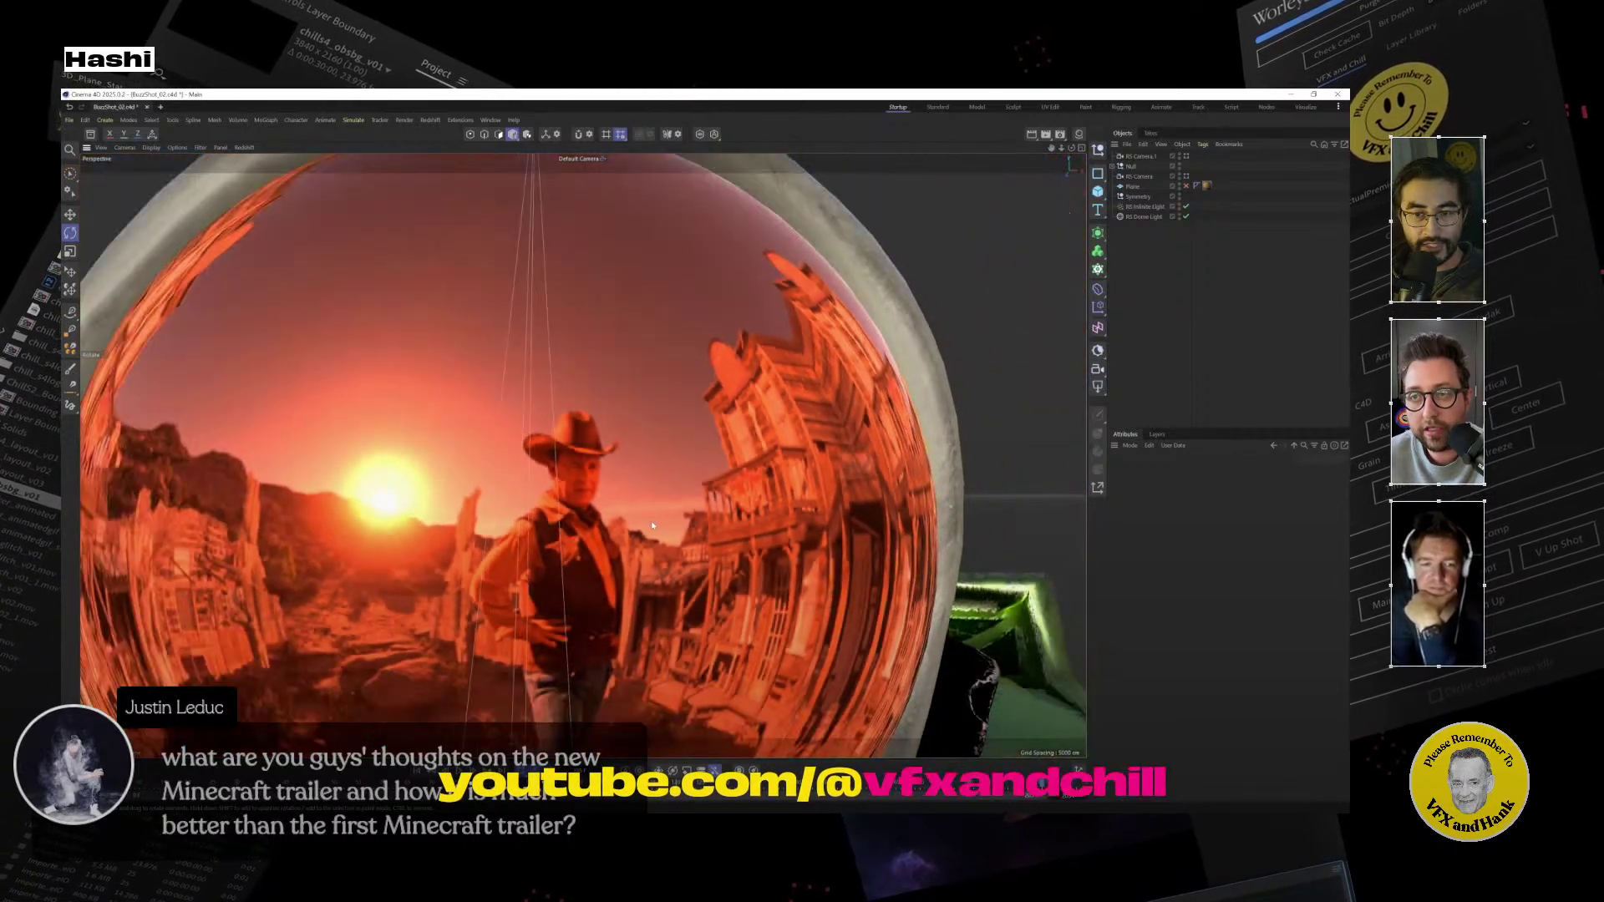
scroll(652, 531, "down", 8)
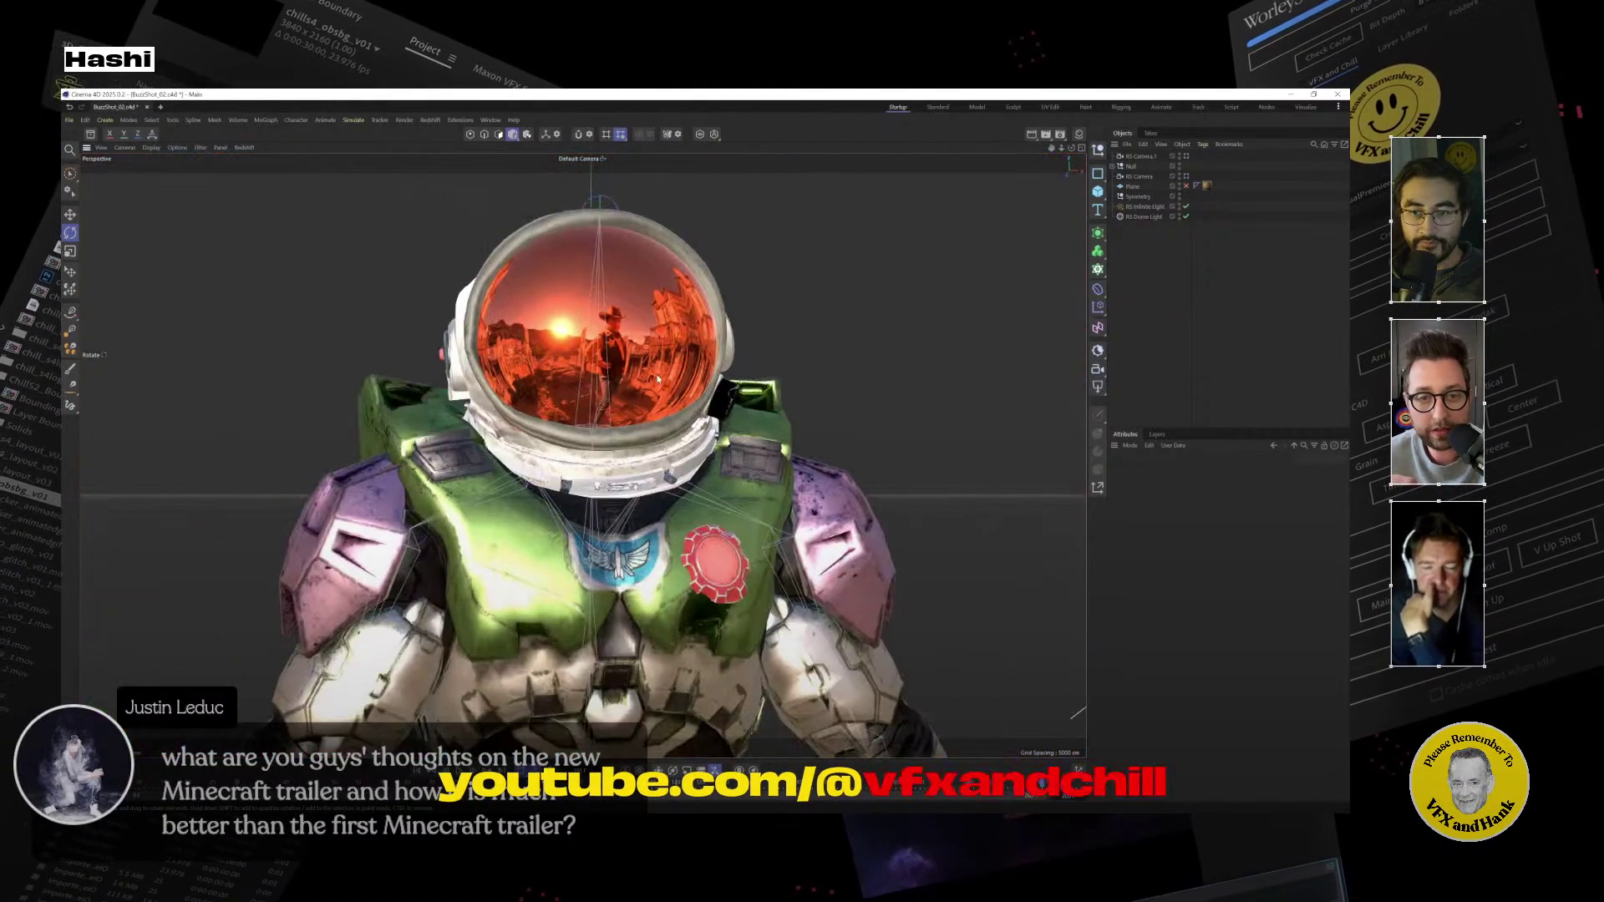
scroll(664, 412, "down", 8)
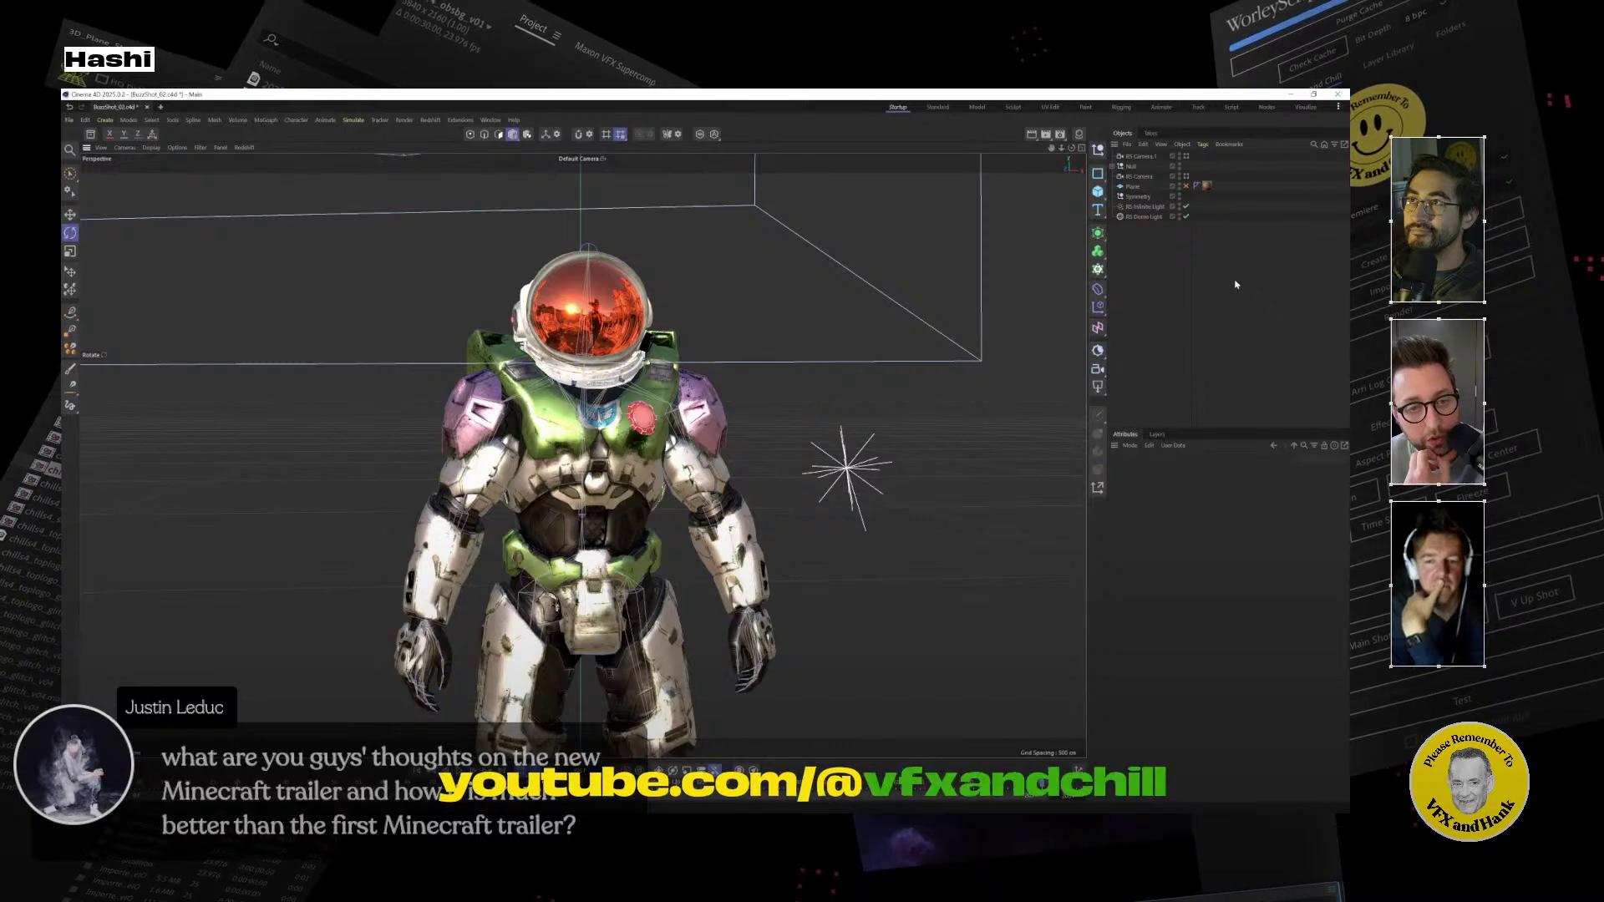
Start the Redshift IPR render in the viewport and enable the background of the RS Dome Light.
left_click(245, 148)
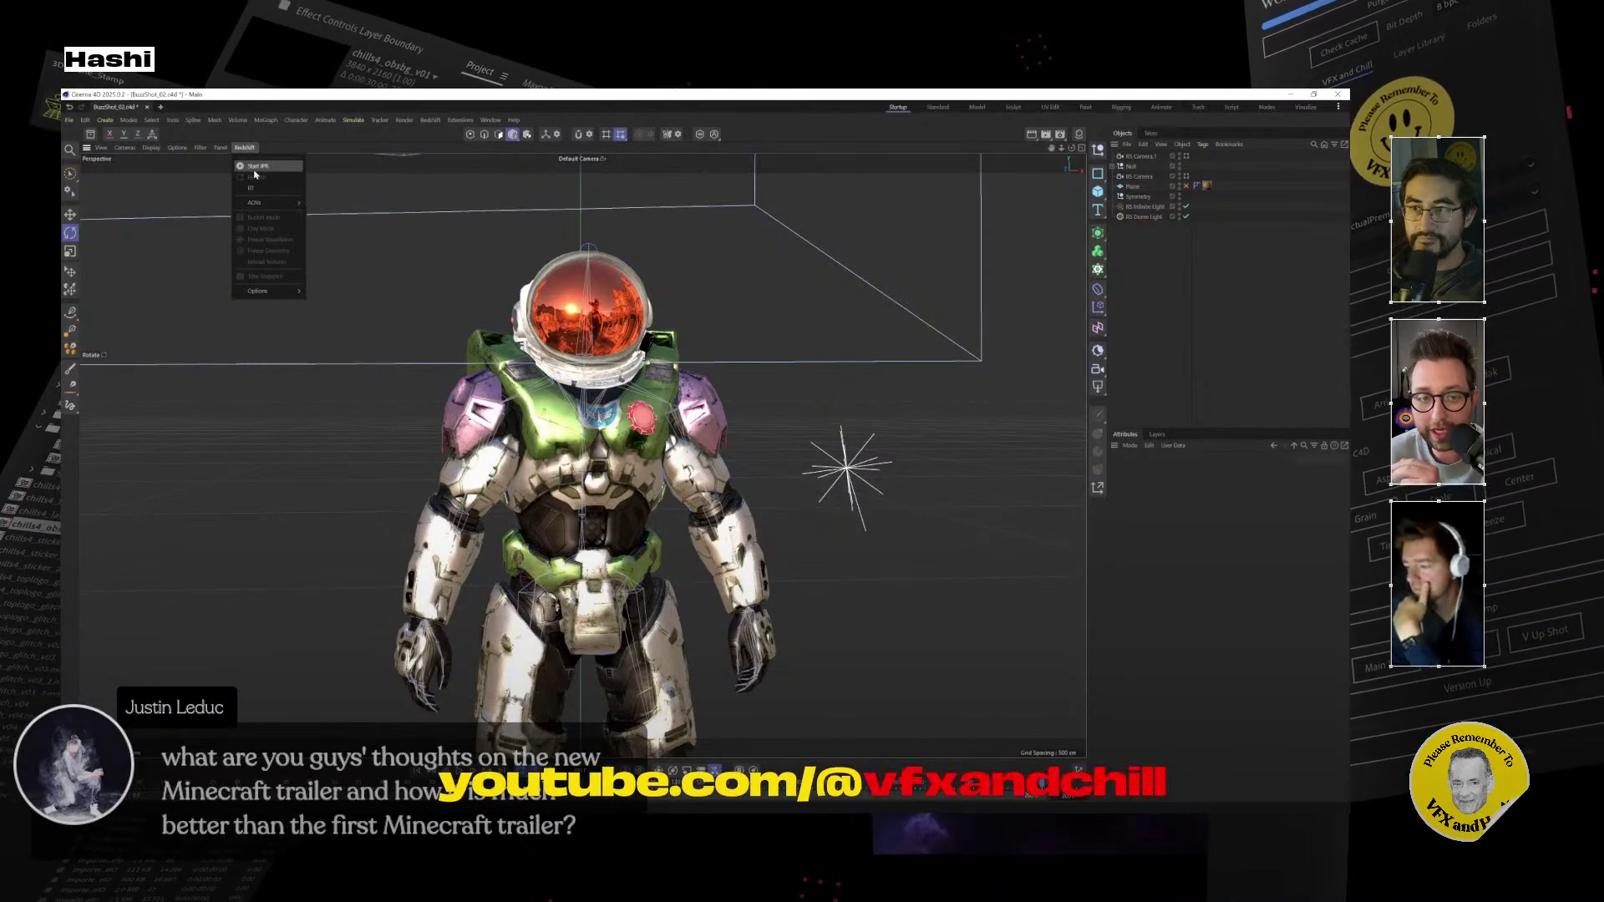
left_click(255, 167)
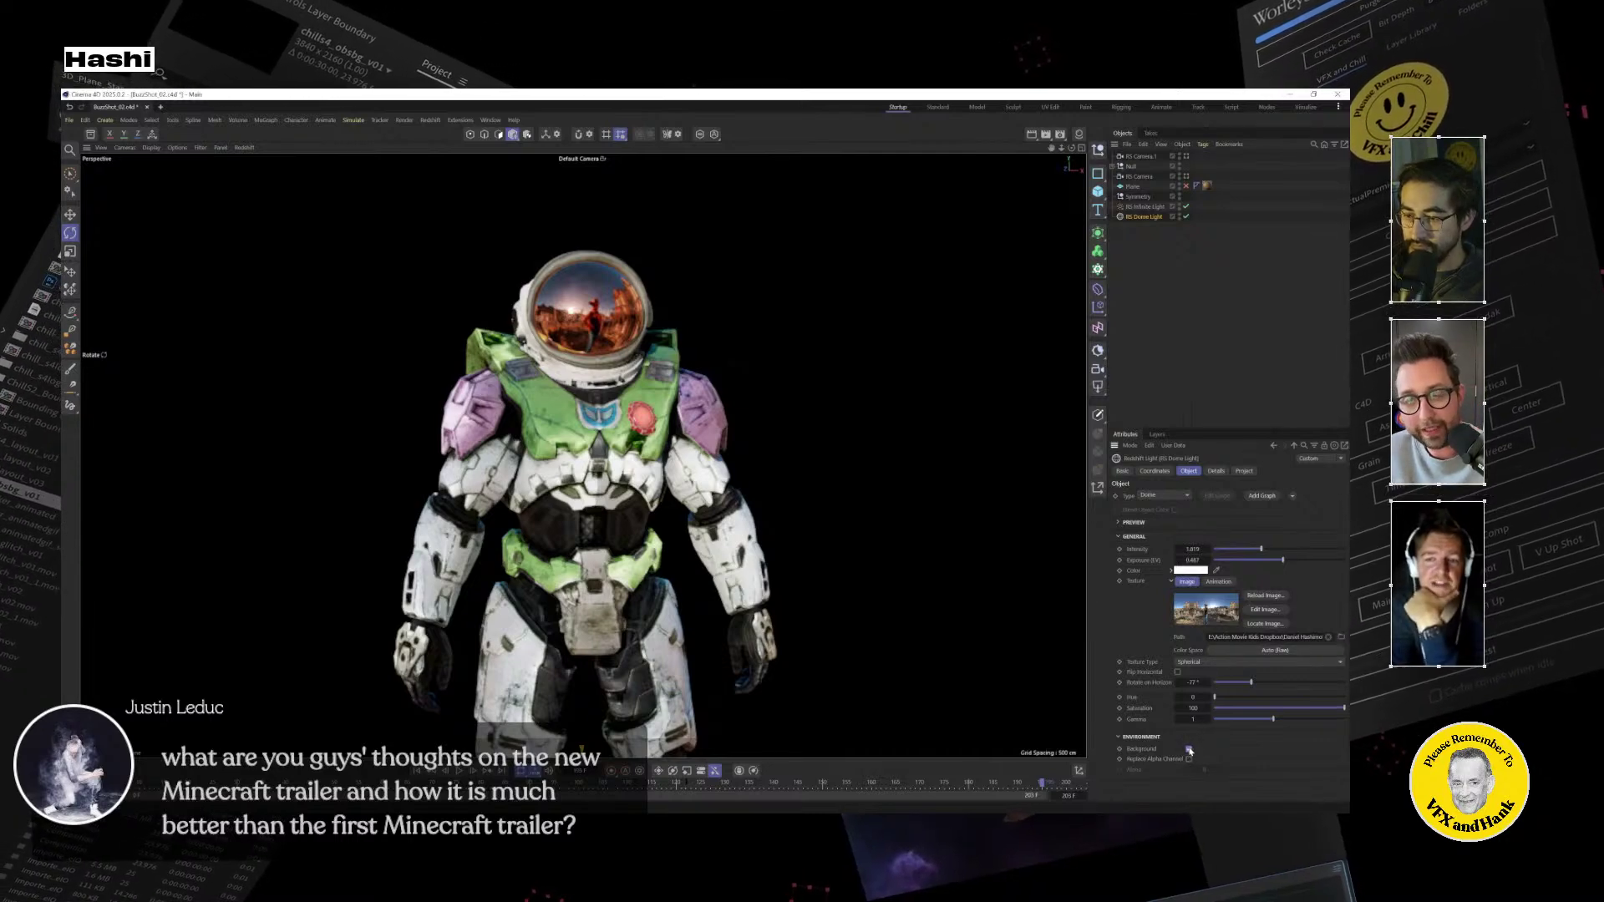
left_click(1188, 749)
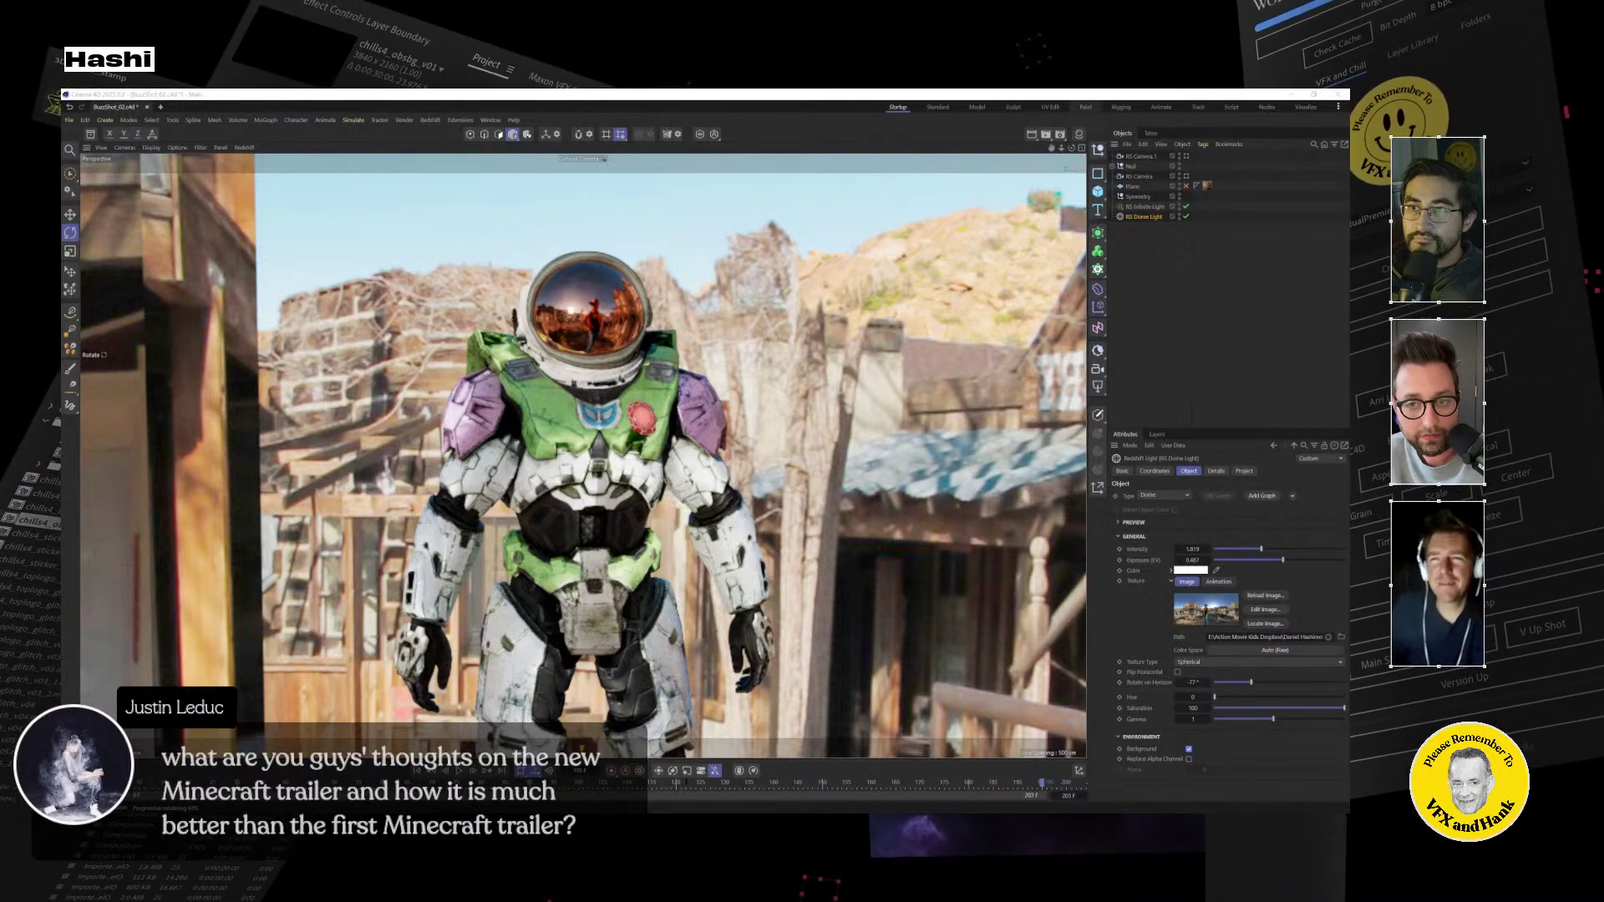
Switch to File Explorer and open the RENDERS folder of the 2024_09_13_Minecraft project inside VFXandChill.
key("alt+Tab")
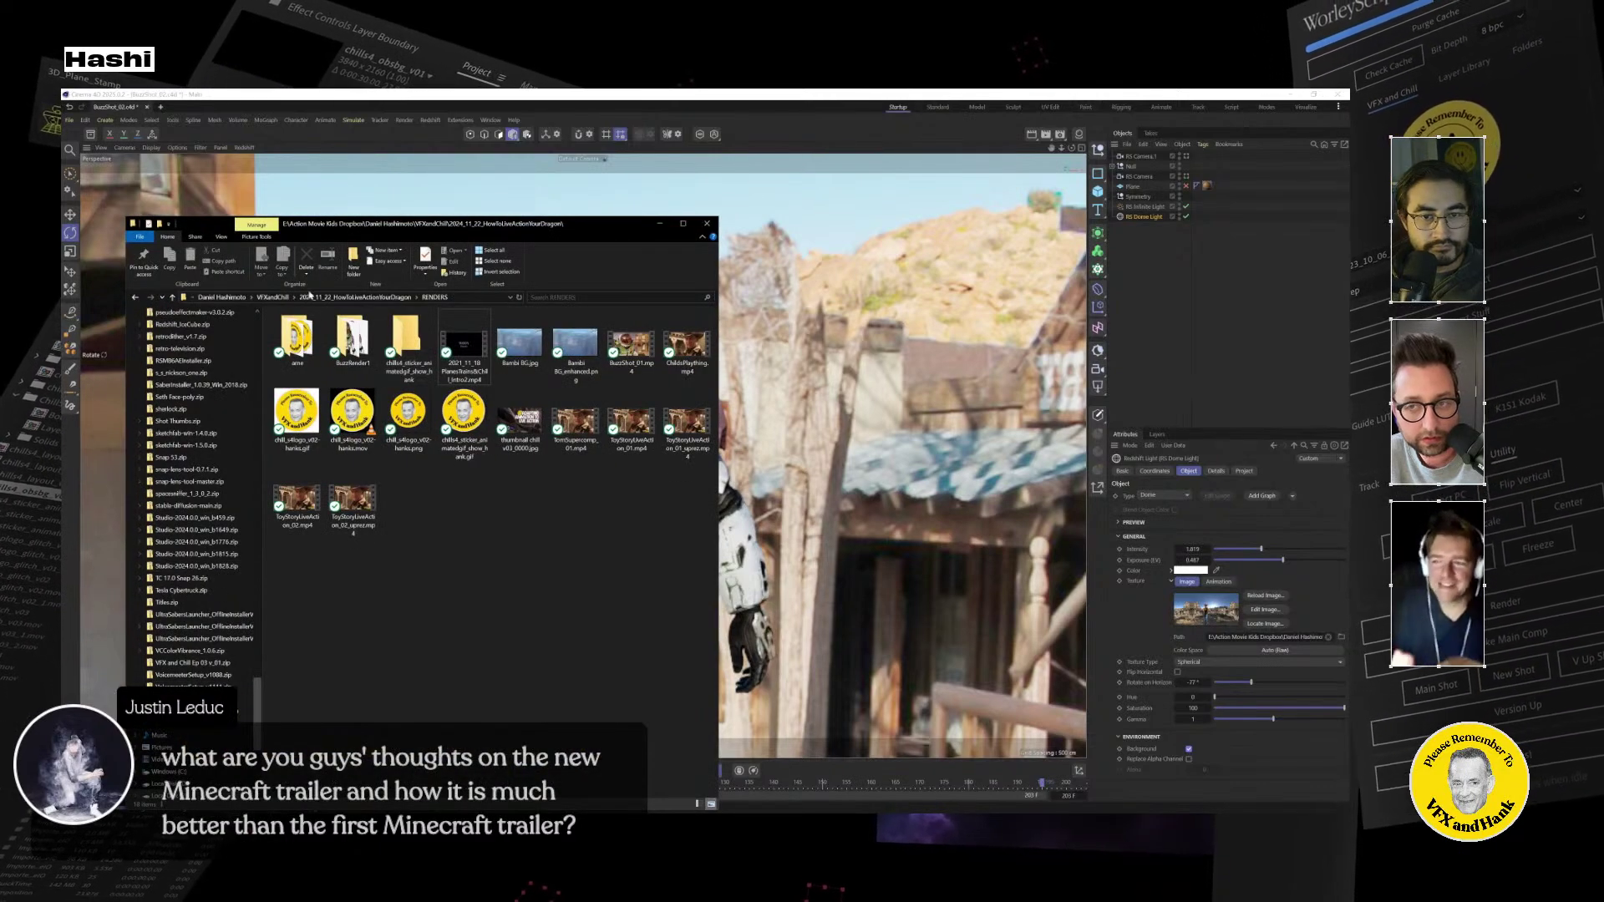
left_click(272, 296)
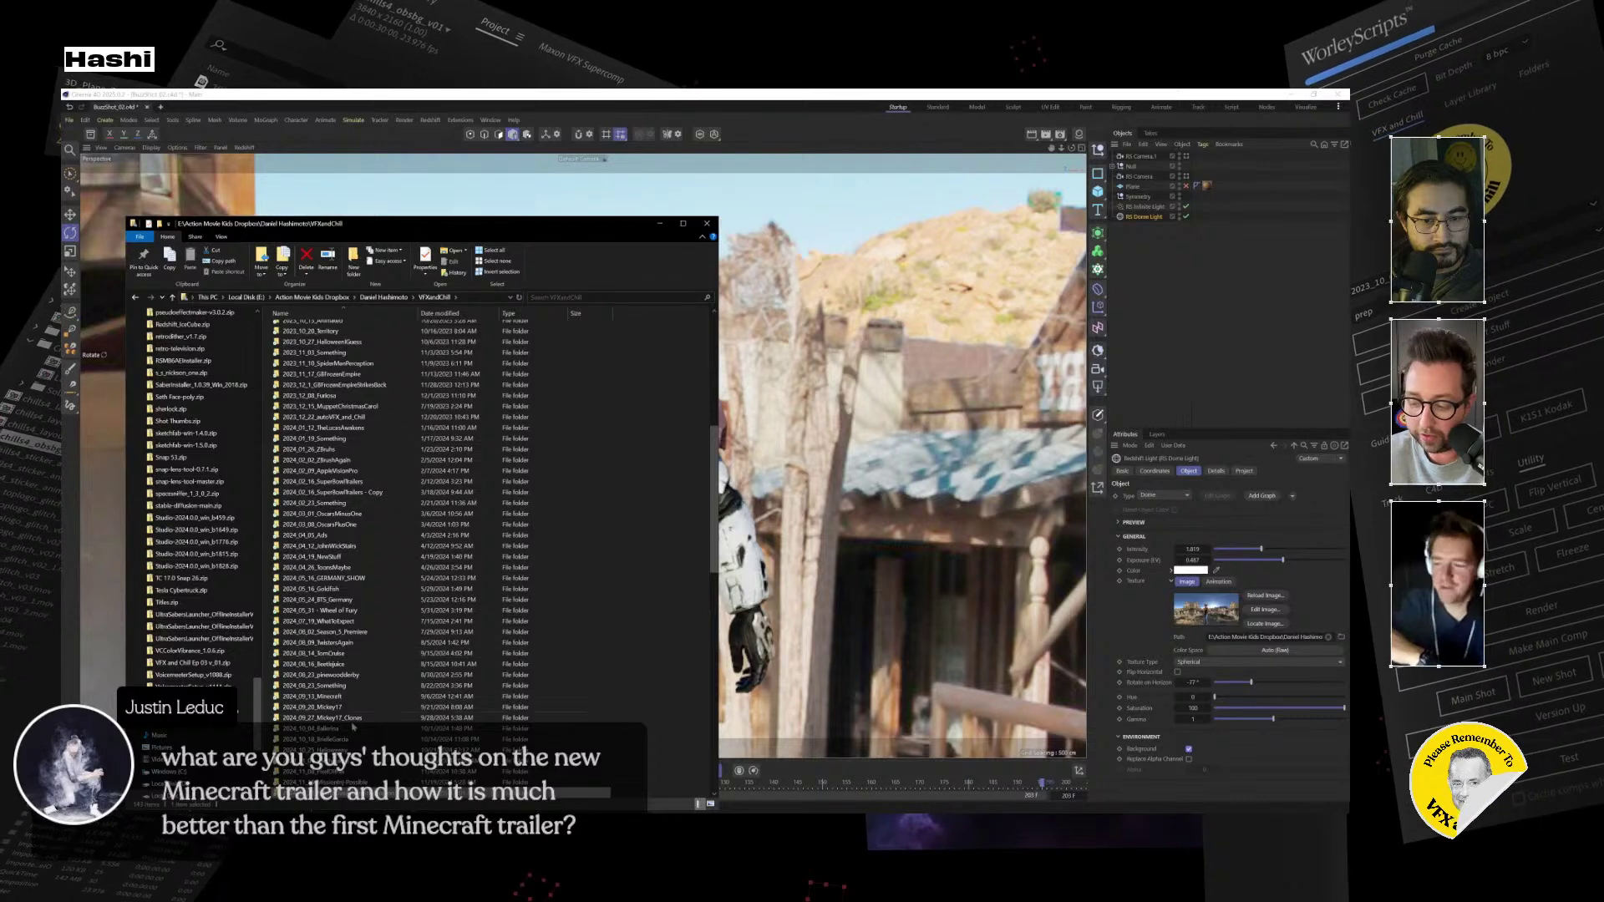
double_click(313, 696)
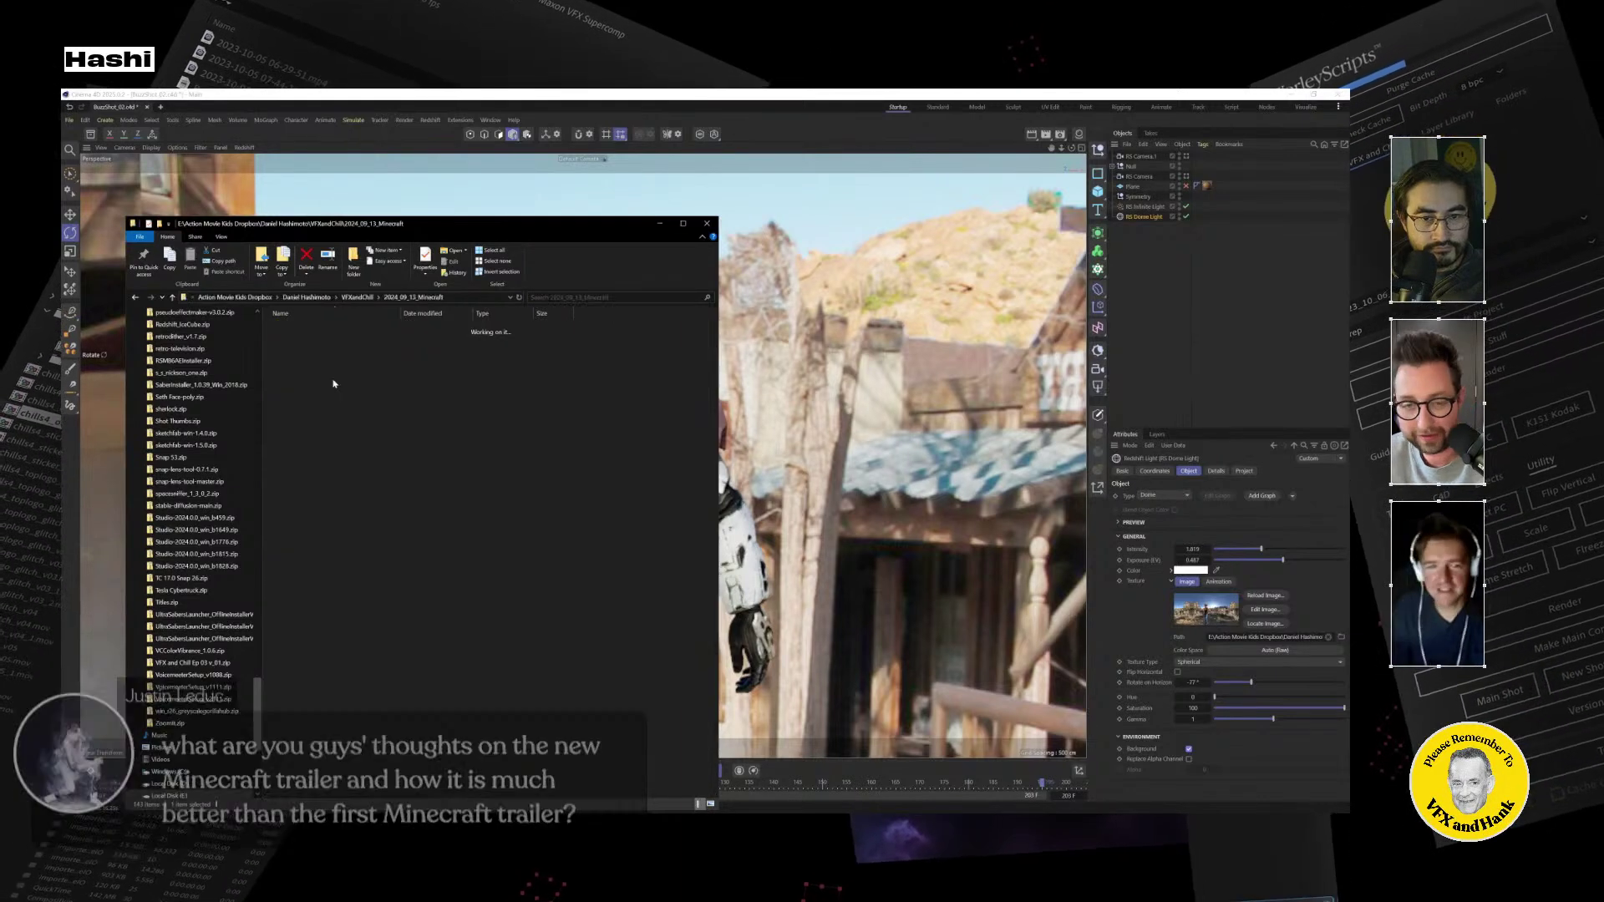
double_click(334, 359)
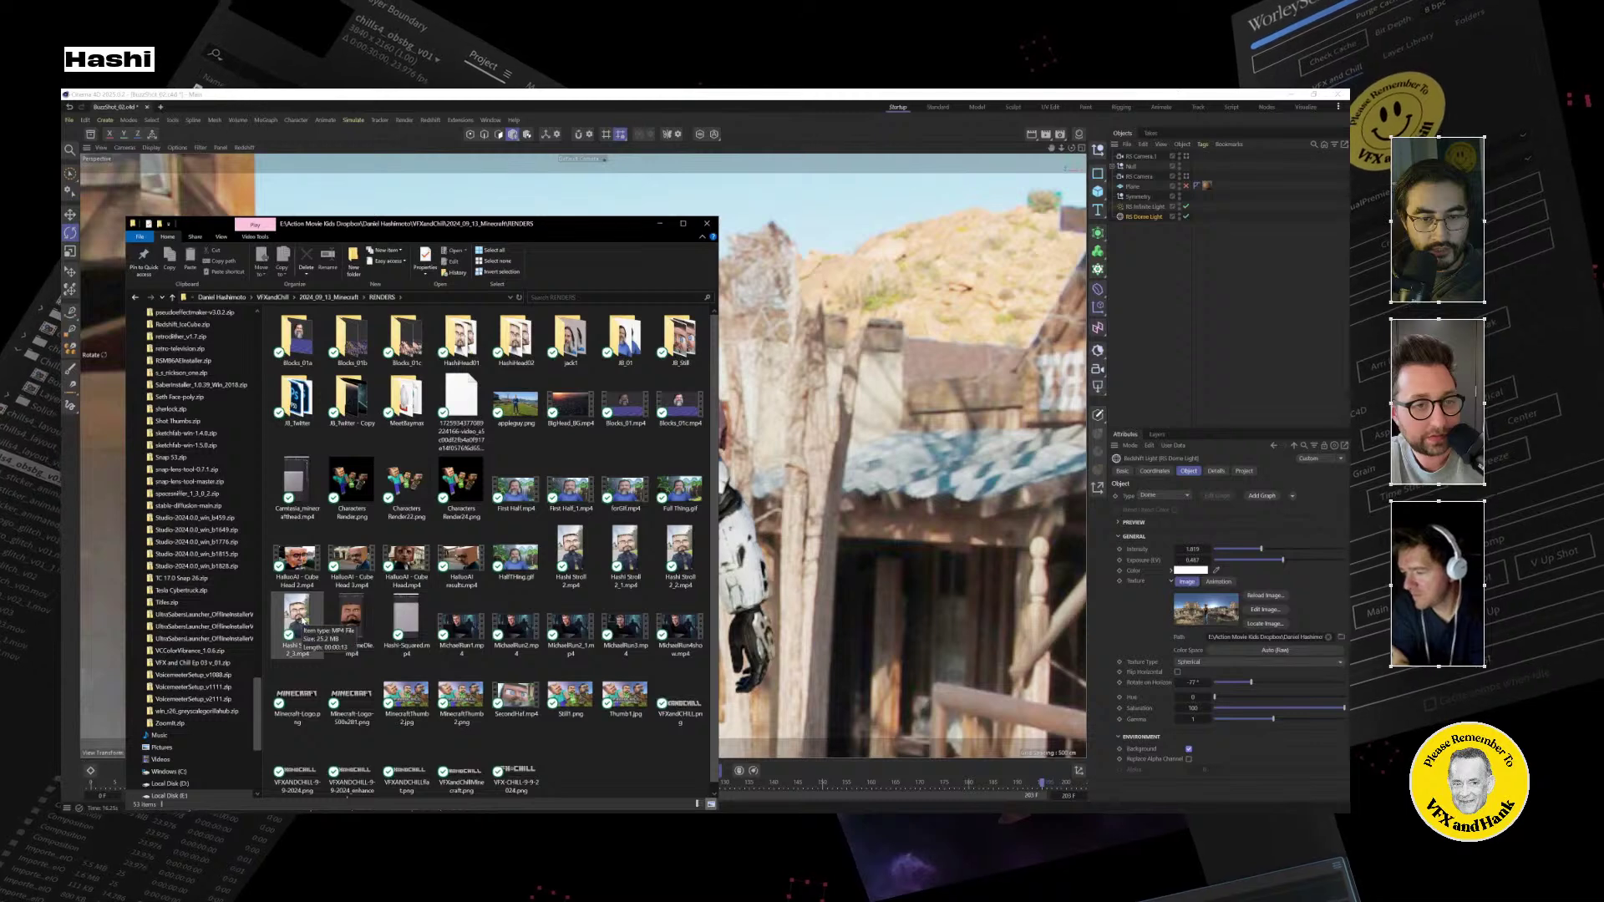
Play the vertical selfie video with the blocky Minecraft-style head from the RENDERS folder, and close the player and File Explorer.
left_click_drag(298, 619, 761, 387)
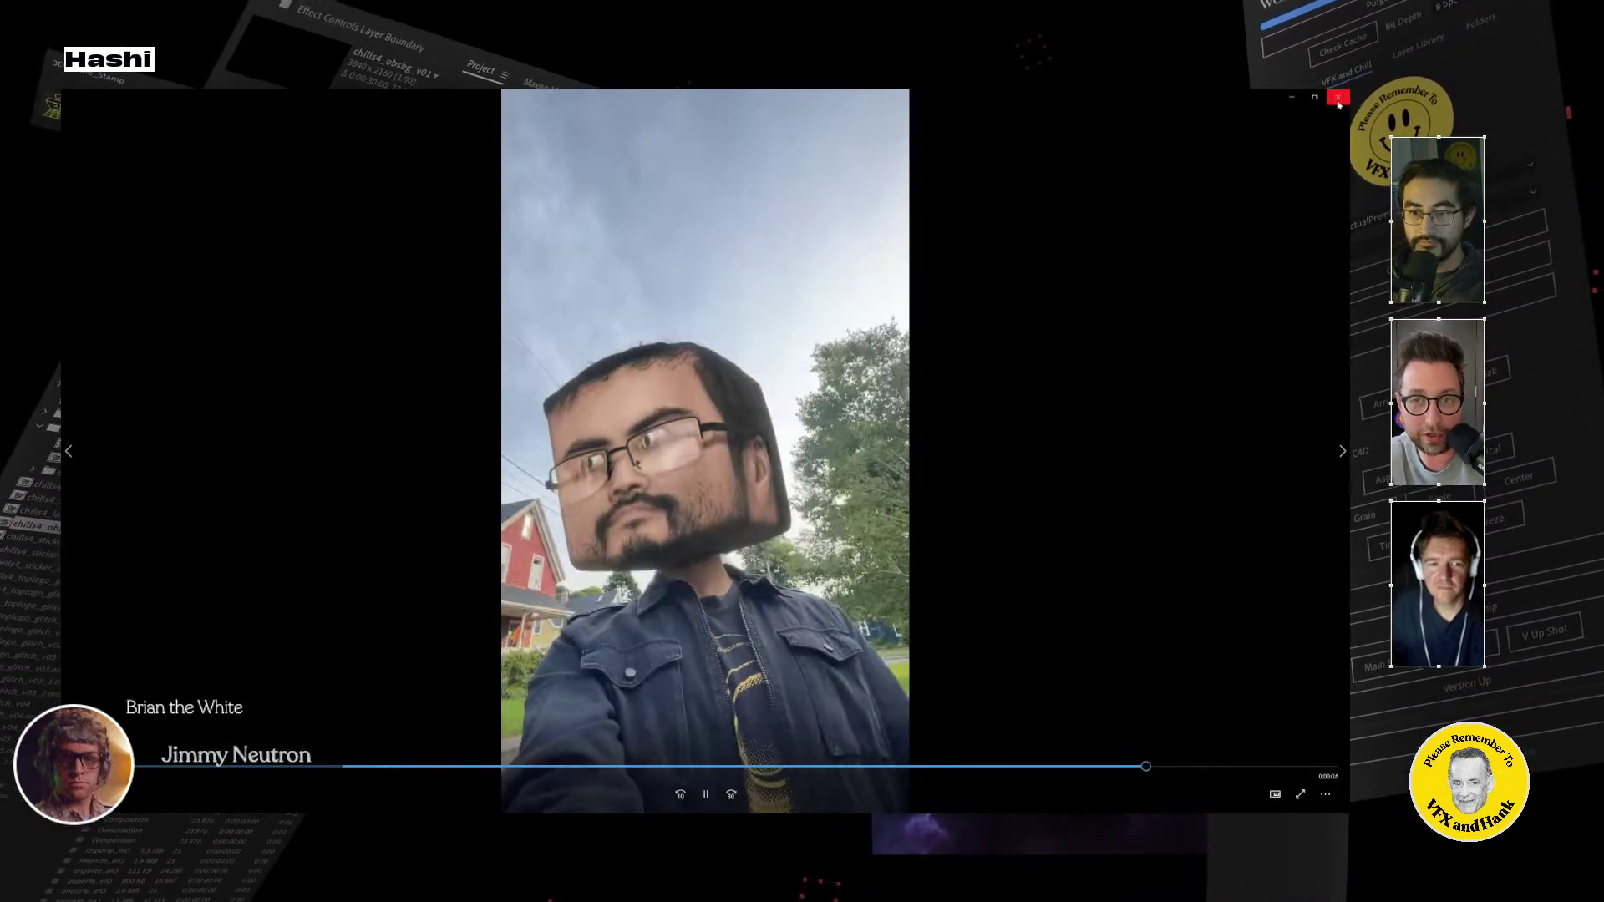
left_click(1337, 97)
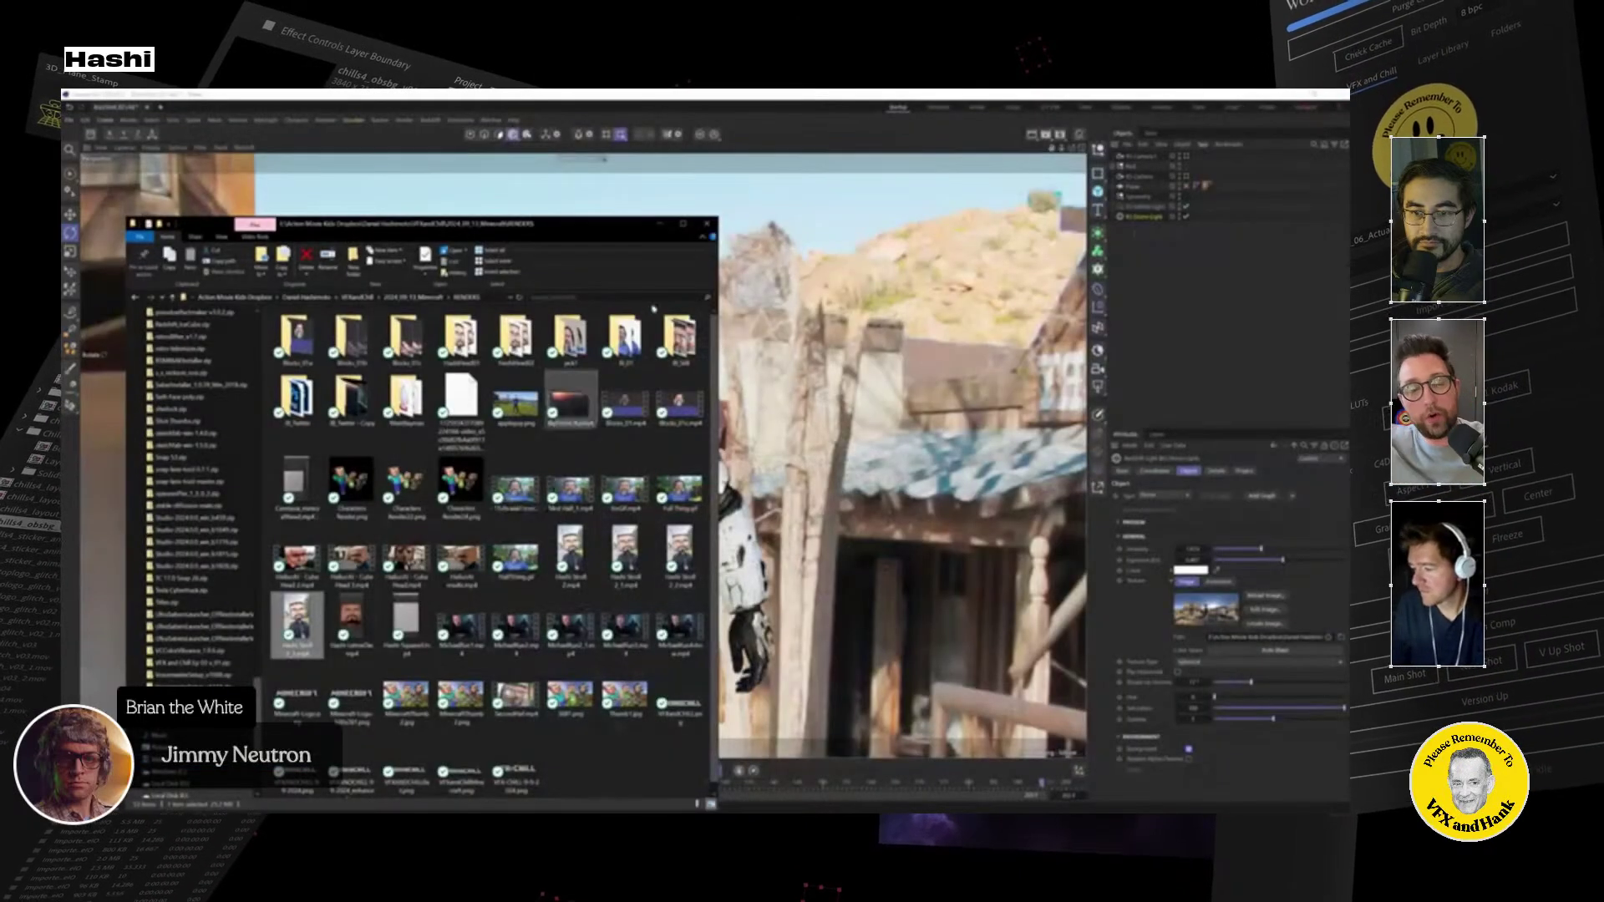
left_click(710, 223)
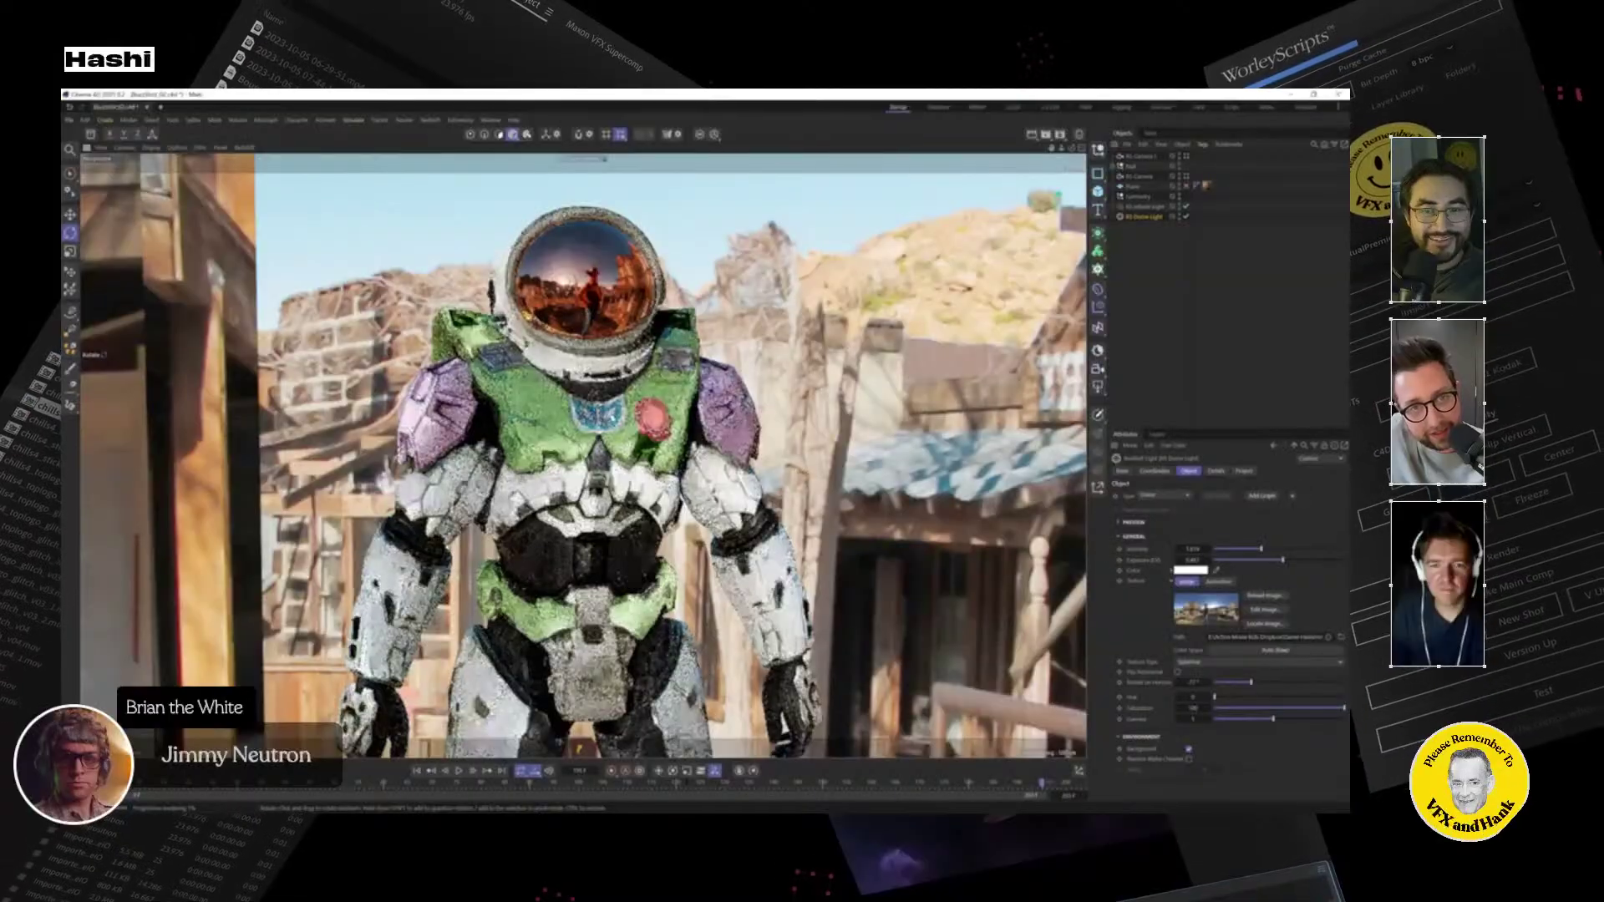
Examine the Redshift-rendered astronaut from the chest emblem and helmet visor reflection up close out to the upper body and legs.
scroll(585, 459, "up", 2)
scroll(585, 459, "up", 2)
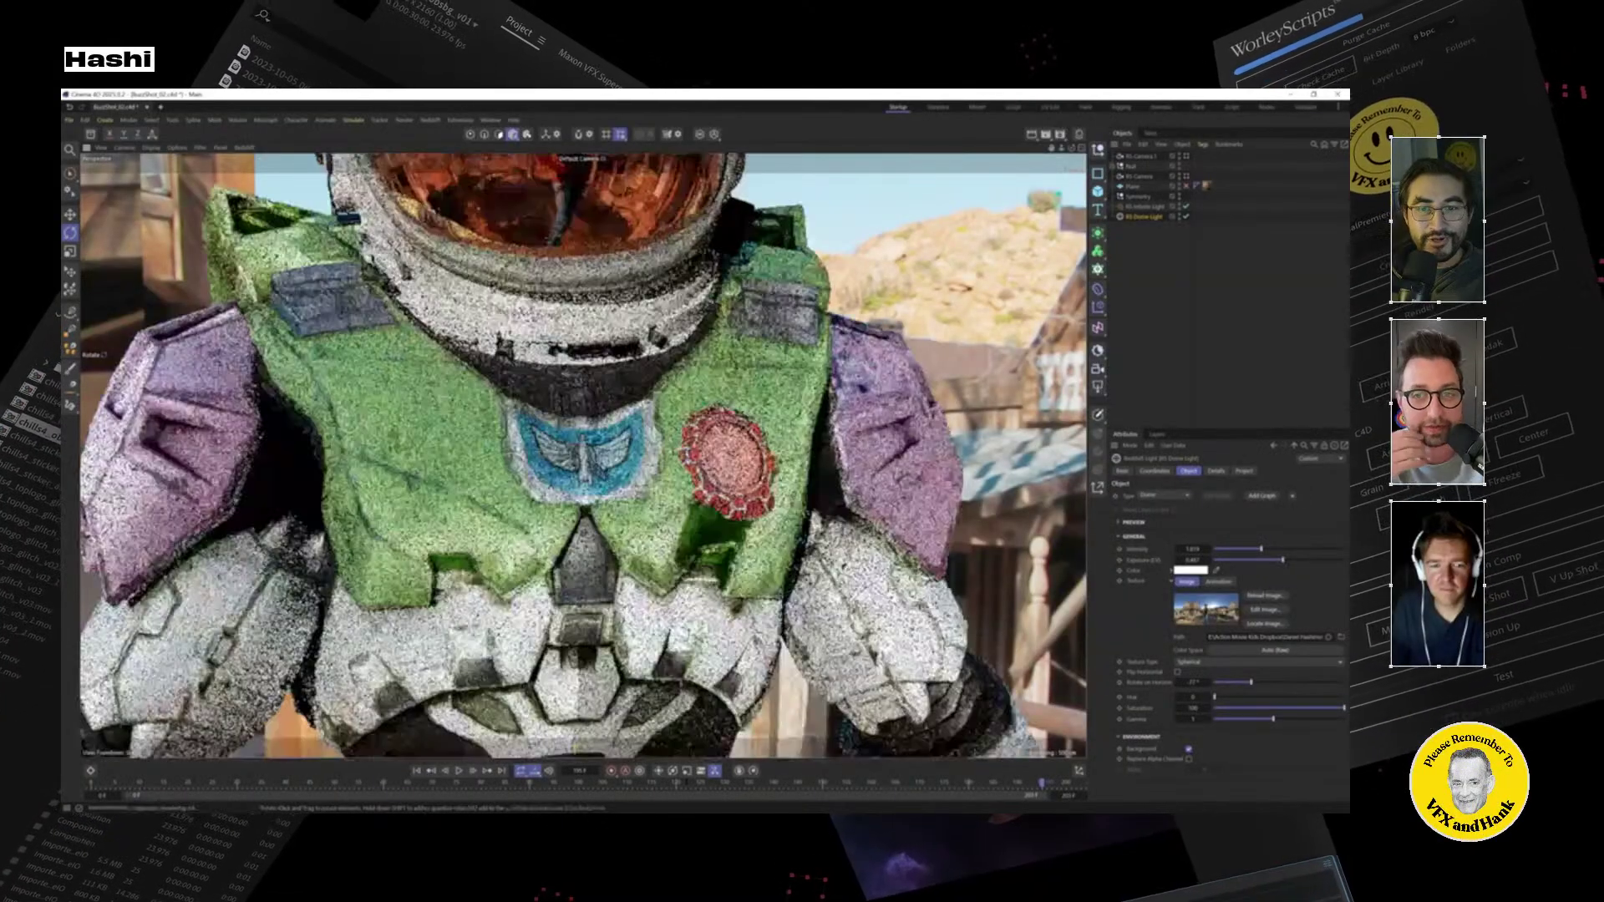
scroll(584, 459, "up", 3)
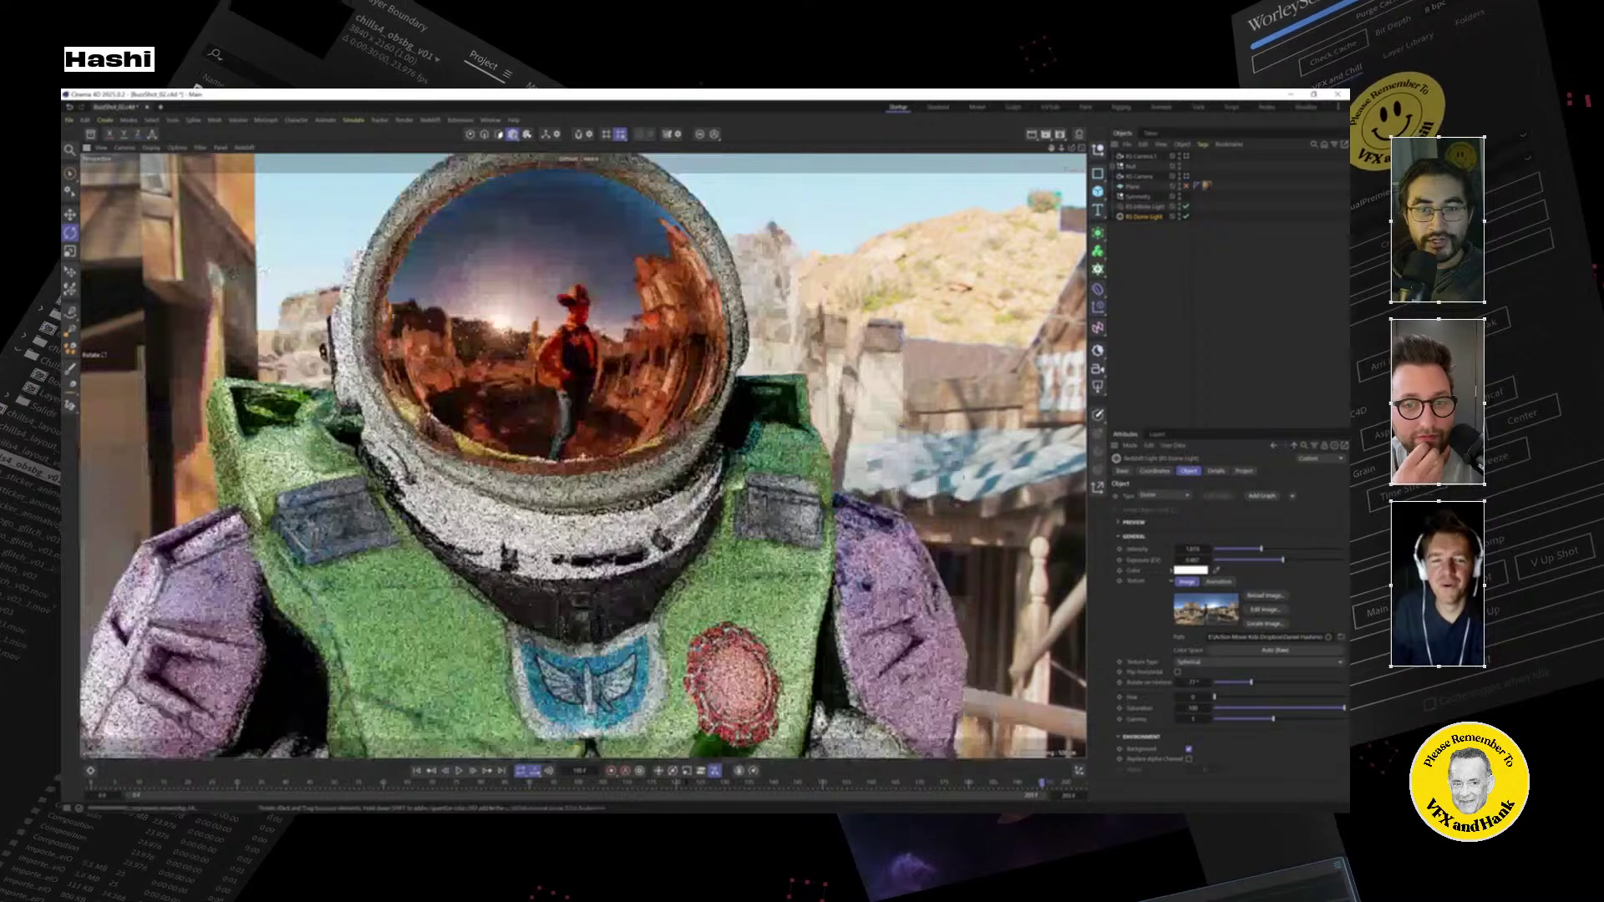
scroll(609, 411, "up", 2)
scroll(608, 410, "up", 3)
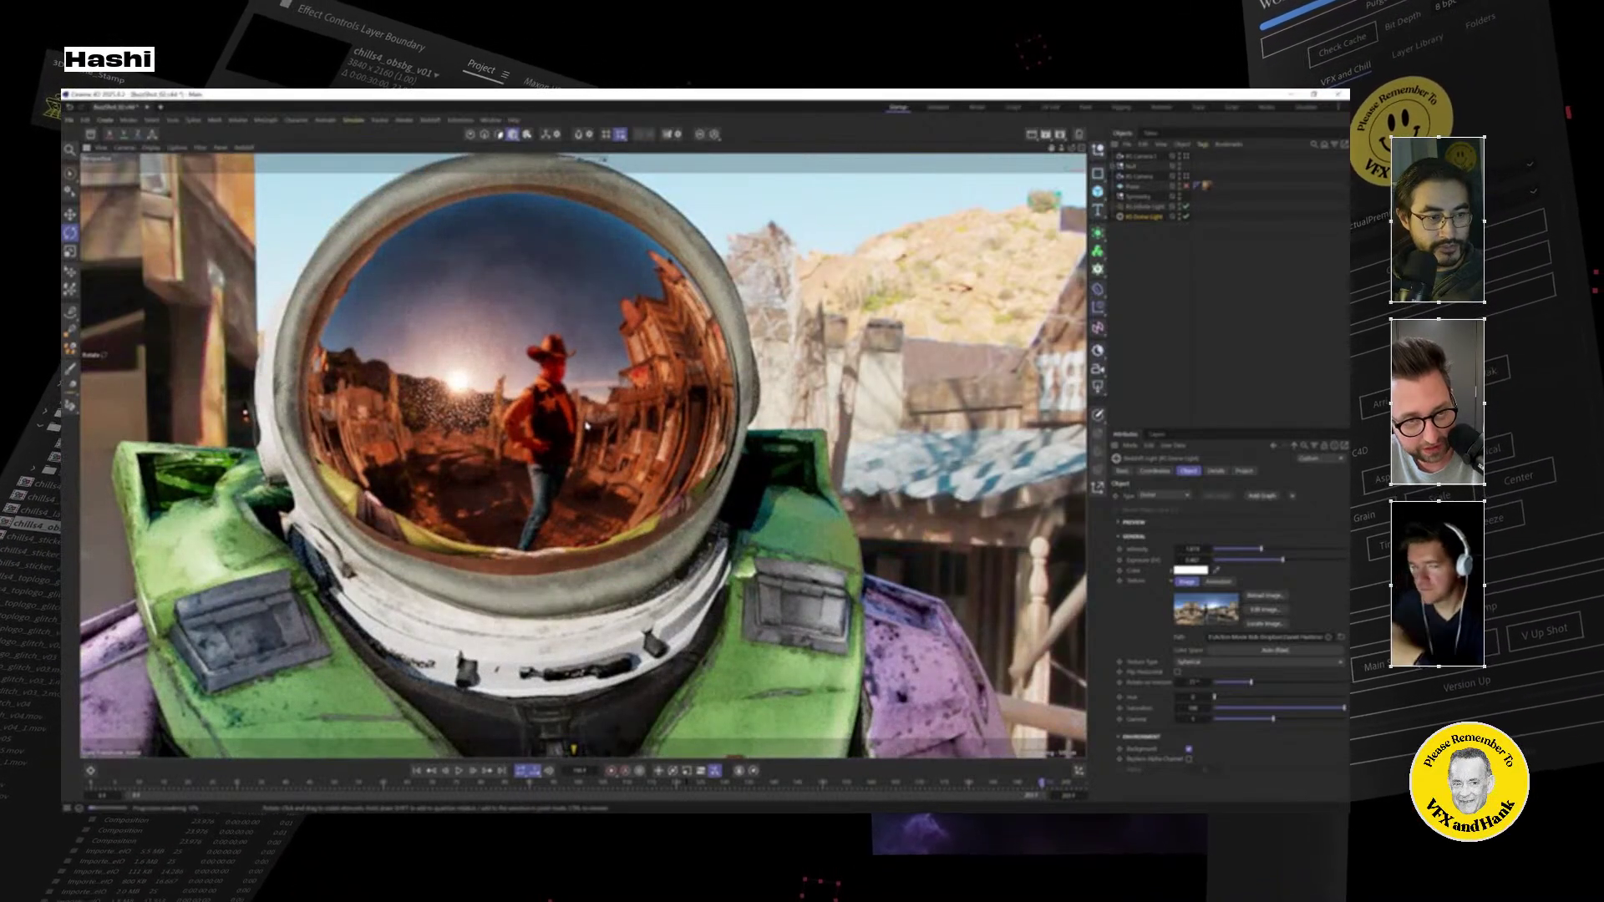
scroll(587, 426, "down", 2)
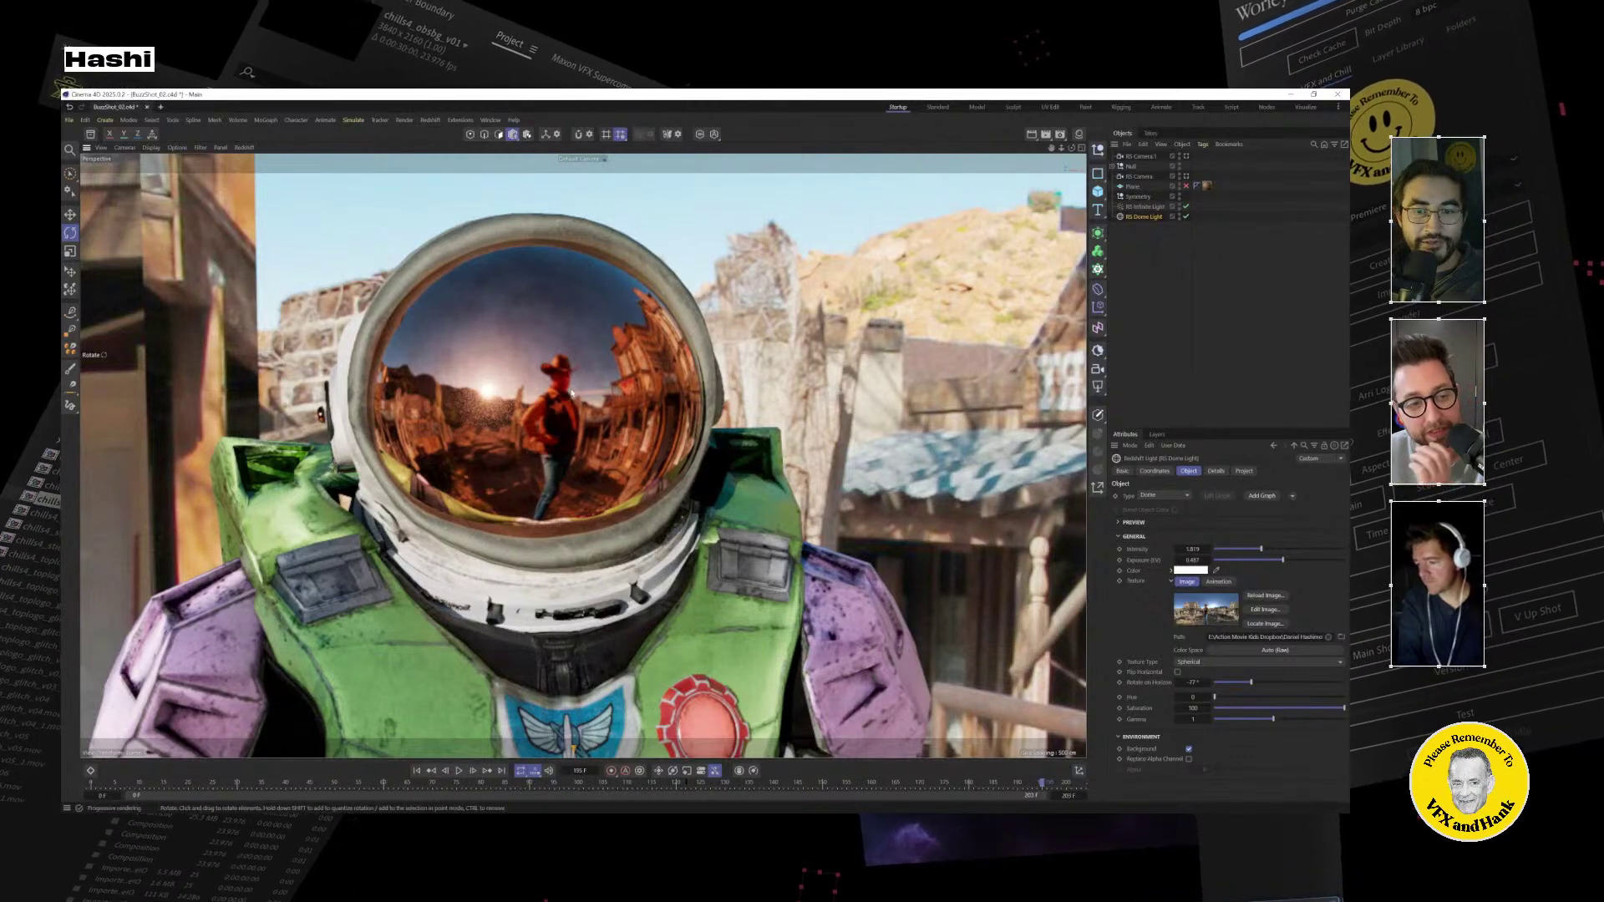
scroll(606, 516, "down", 3)
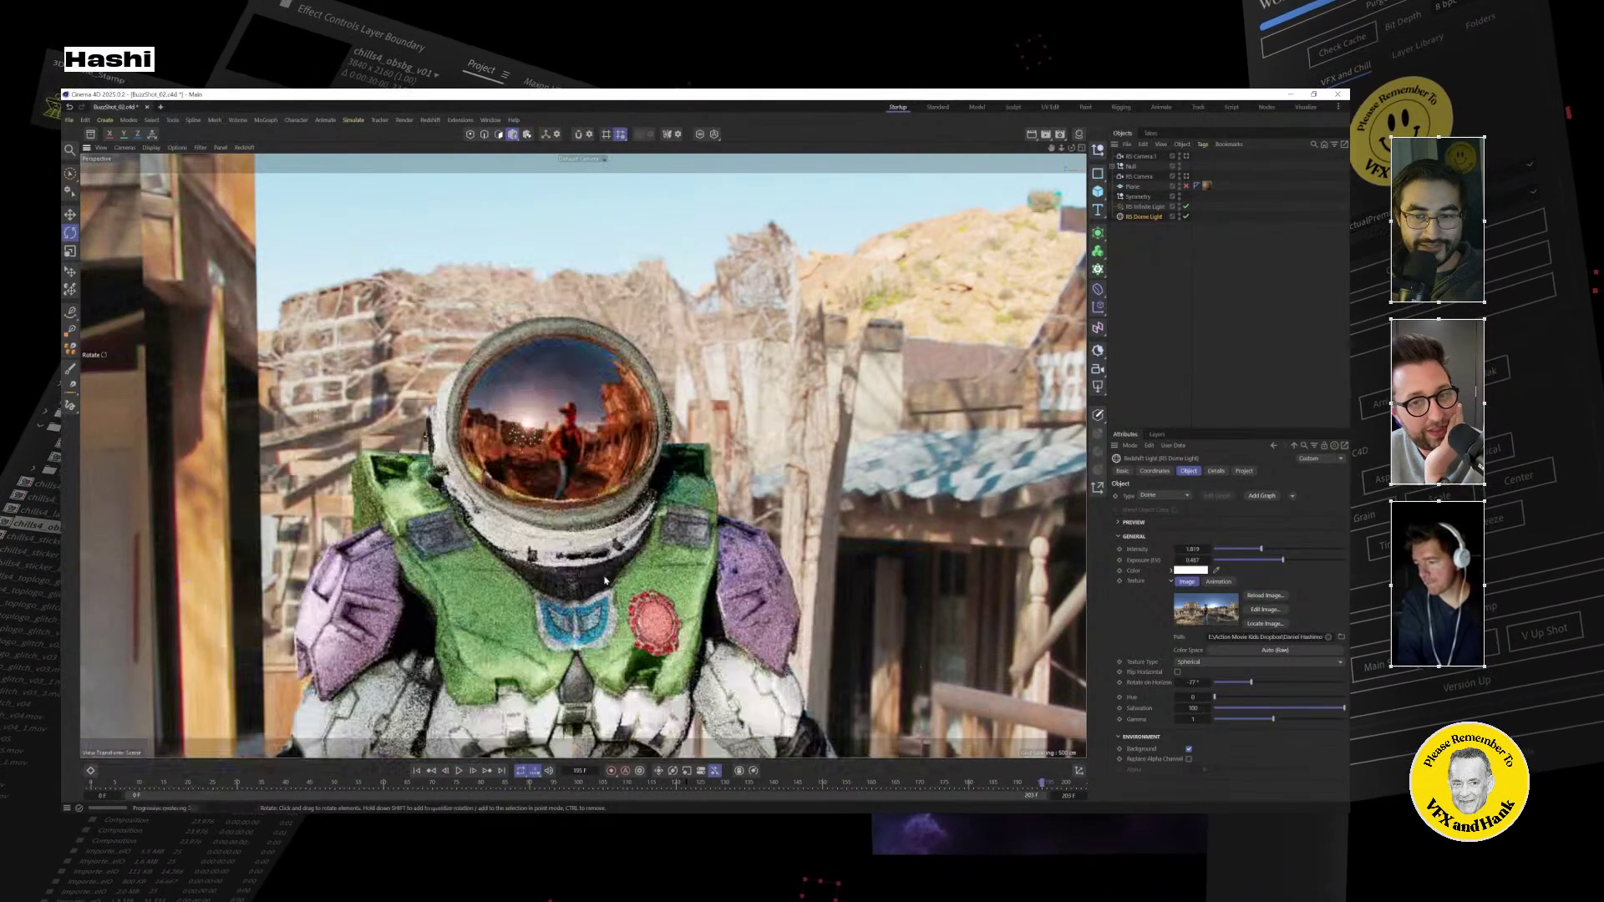
scroll(583, 455, "down", 2)
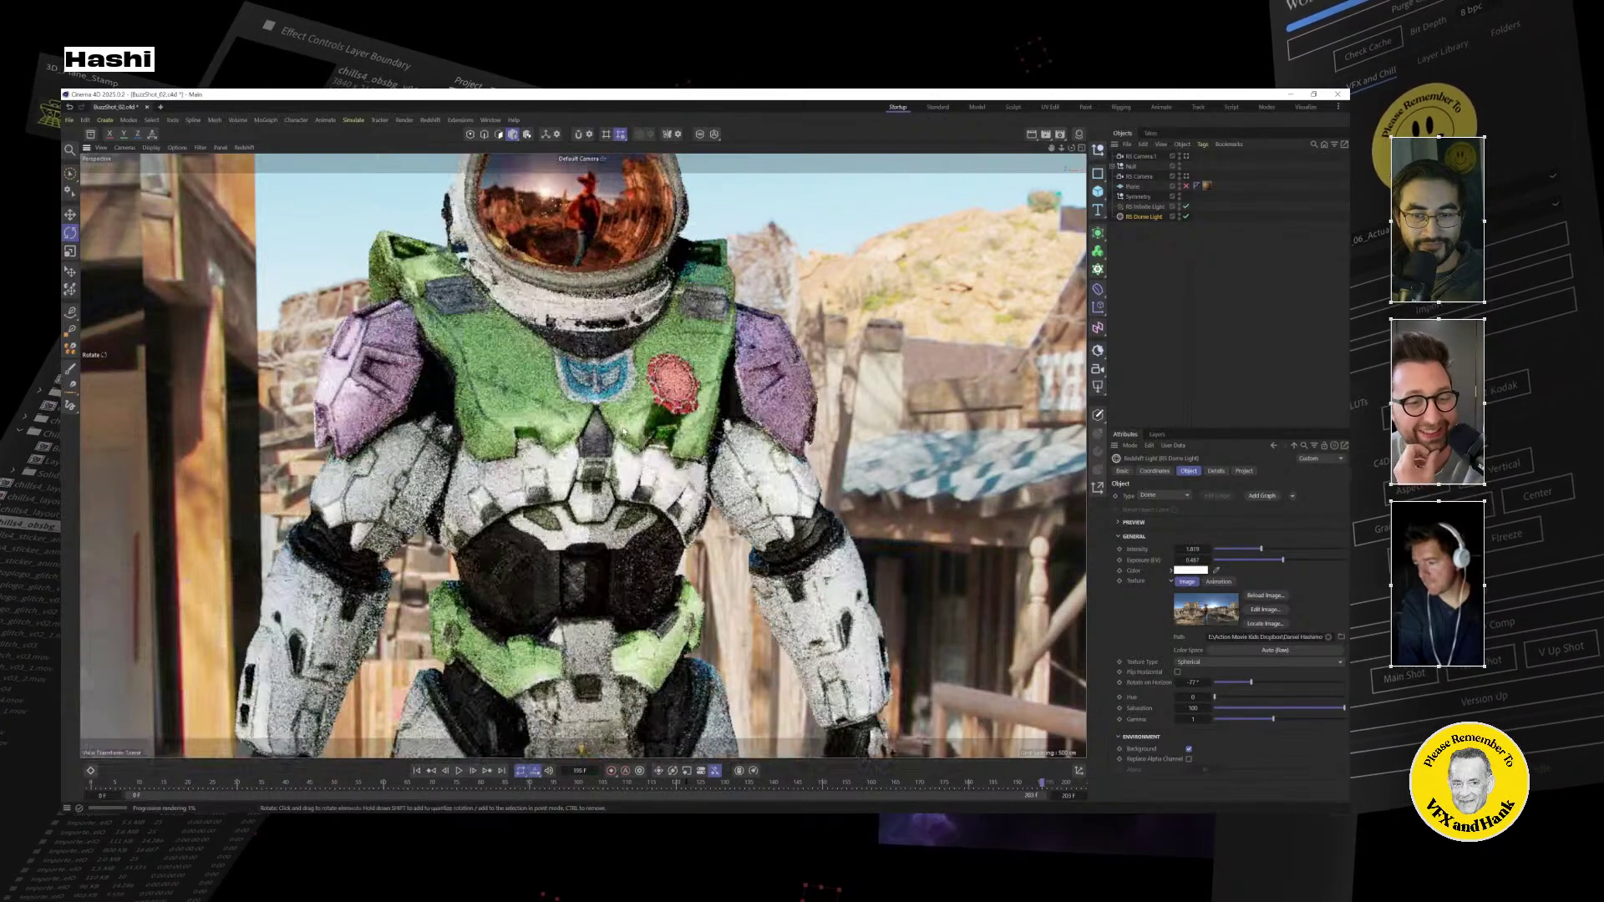
scroll(583, 456, "down", 2)
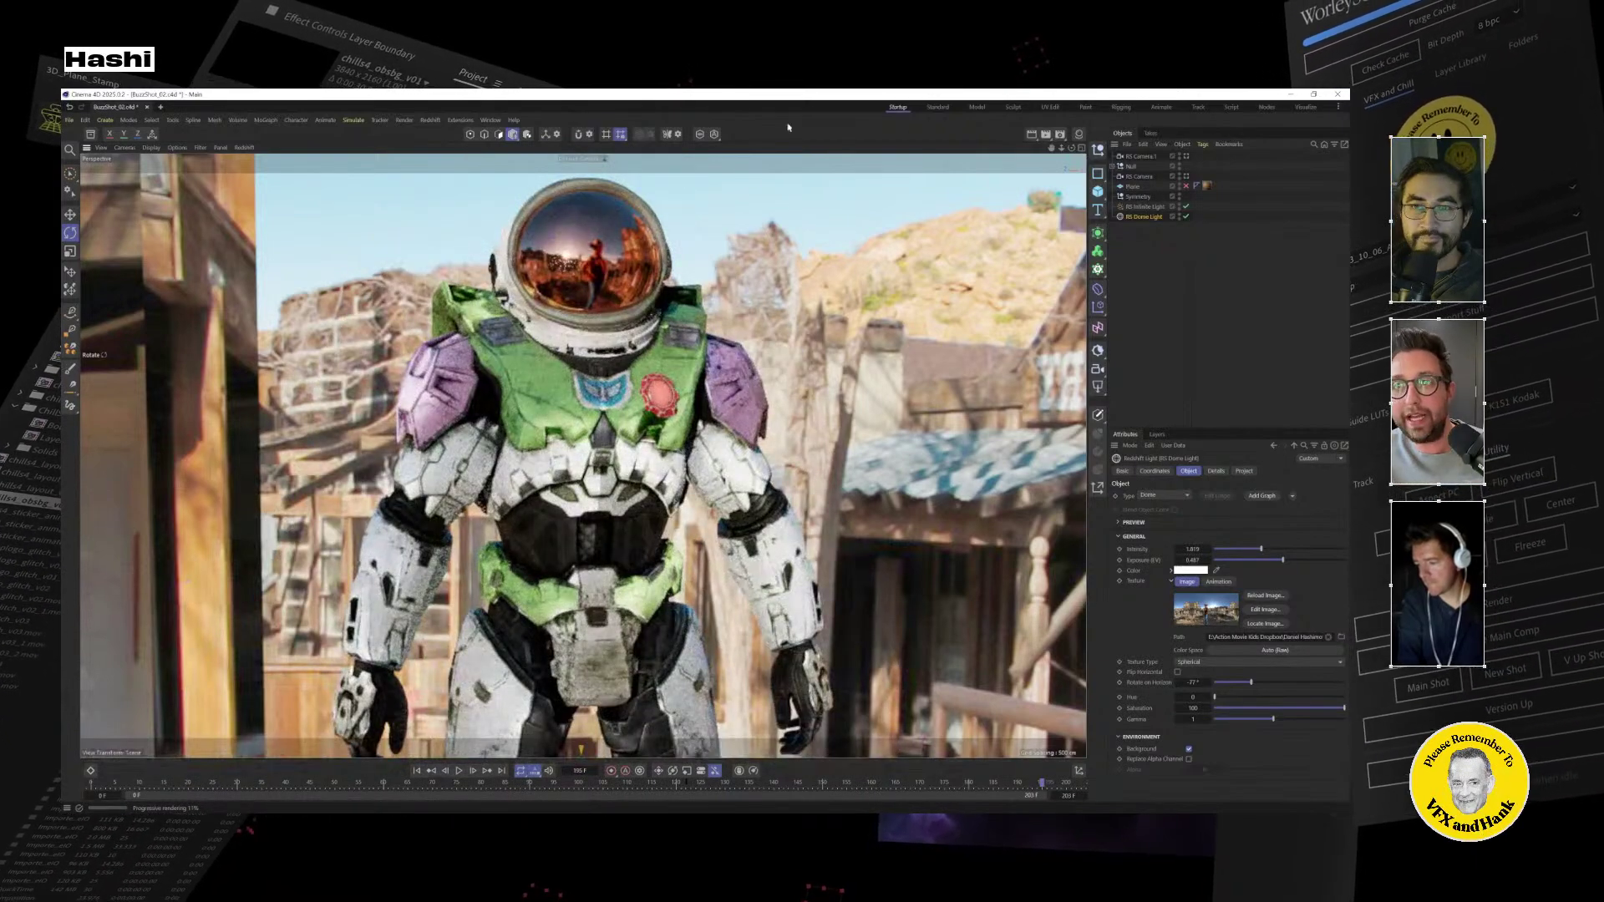
Close the astronaut project and save its changes.
left_click(147, 108)
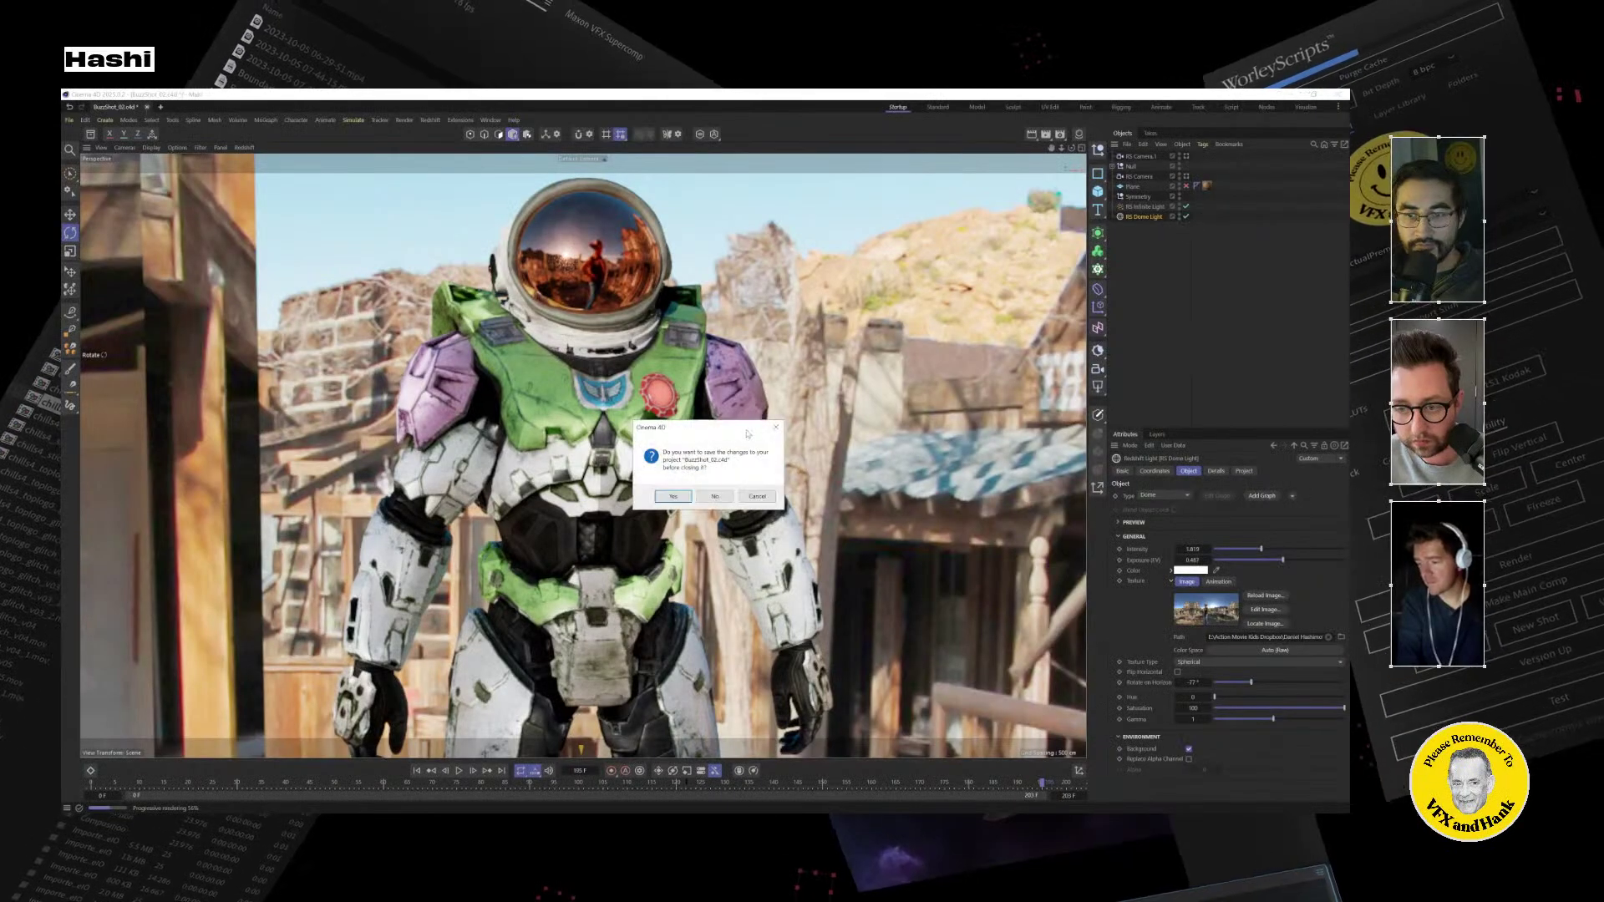
left_click(674, 497)
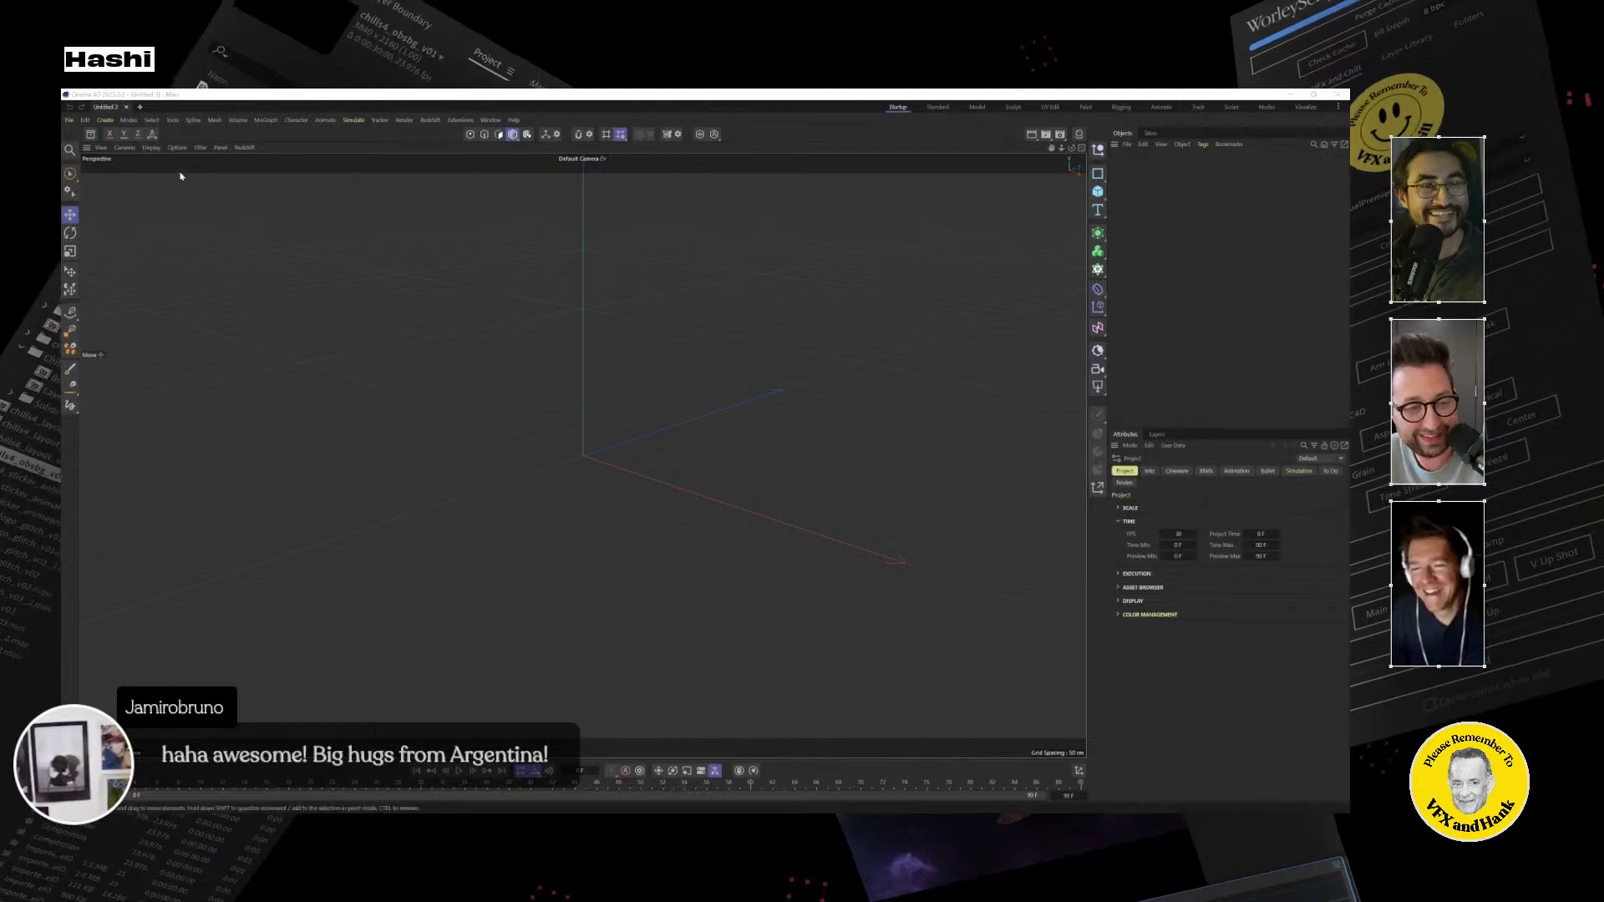
left_click(71, 120)
left_click(70, 120)
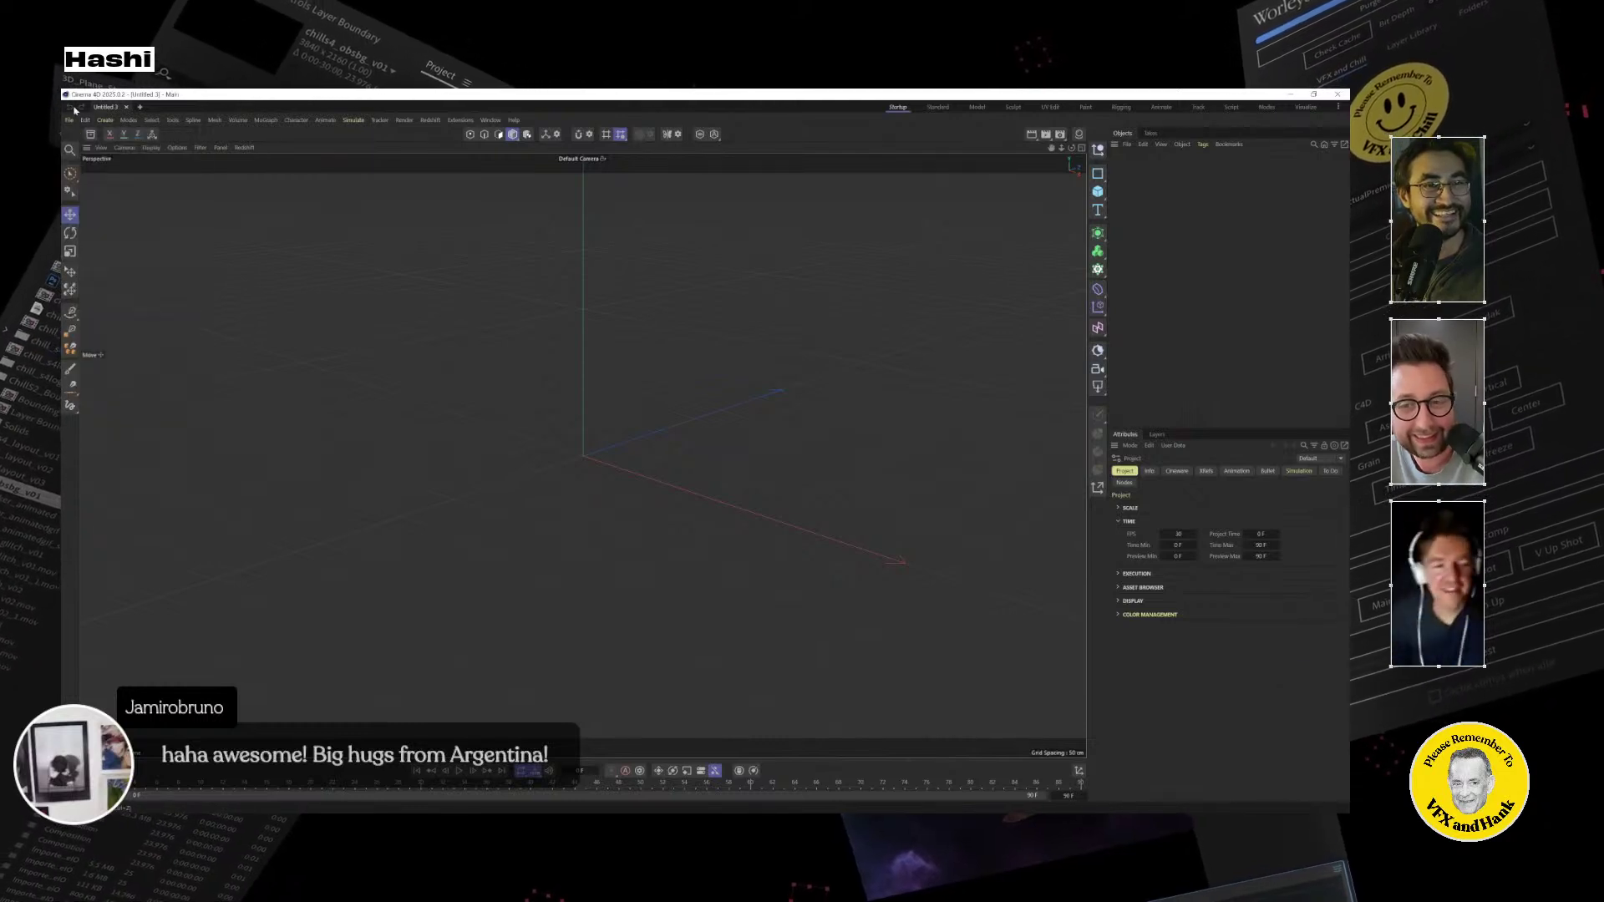
left_click(71, 120)
mouse_move(131, 173)
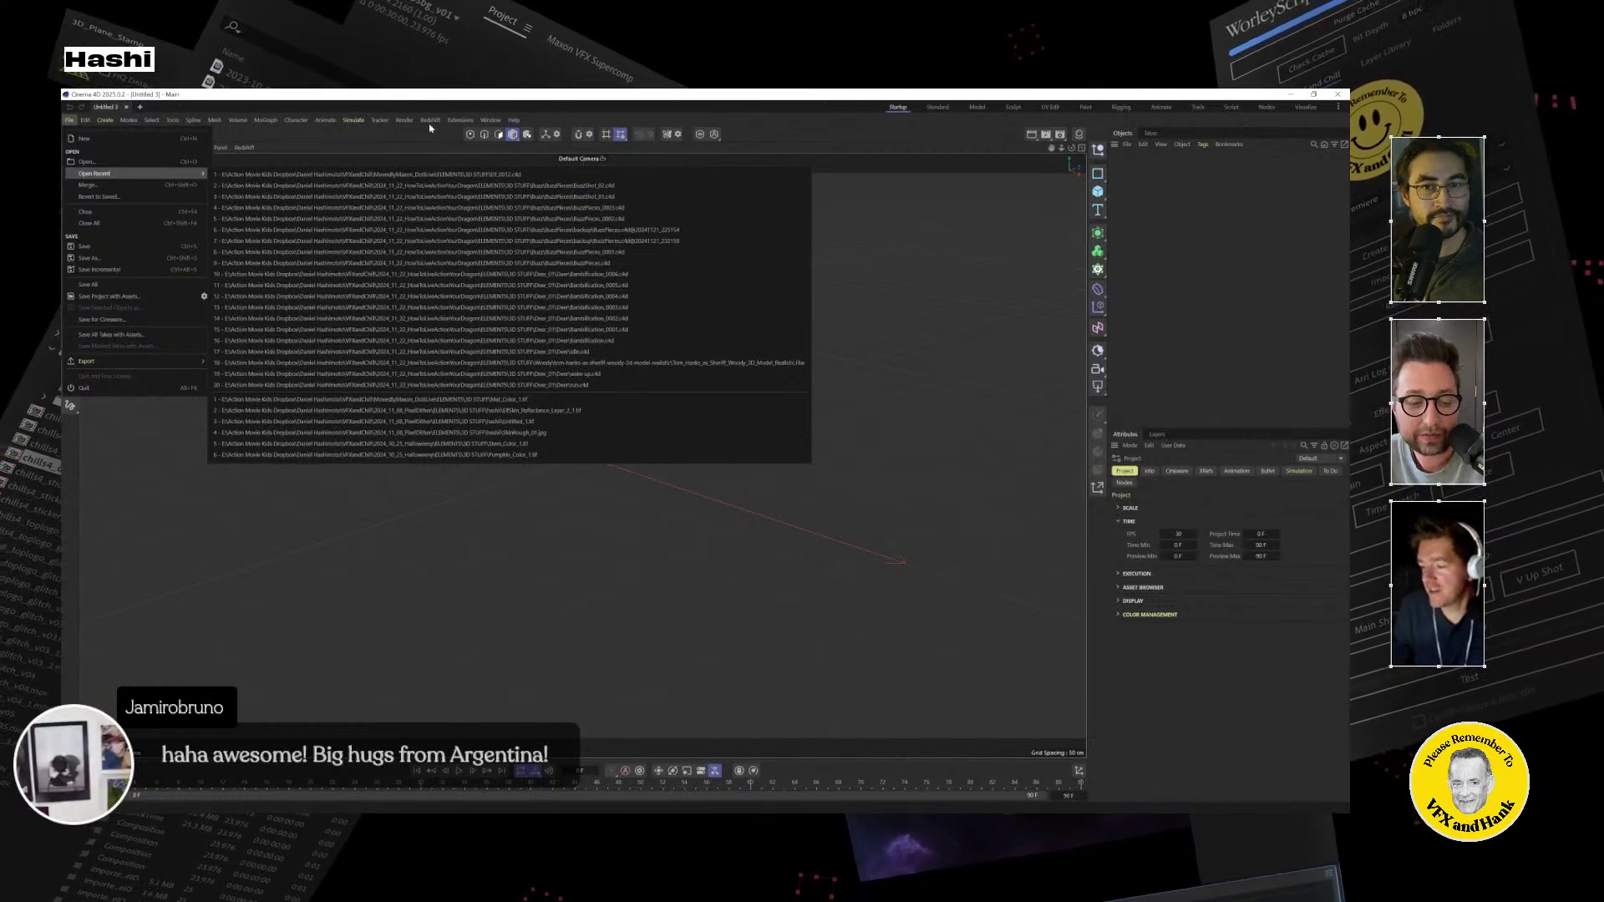
mouse_move(466, 120)
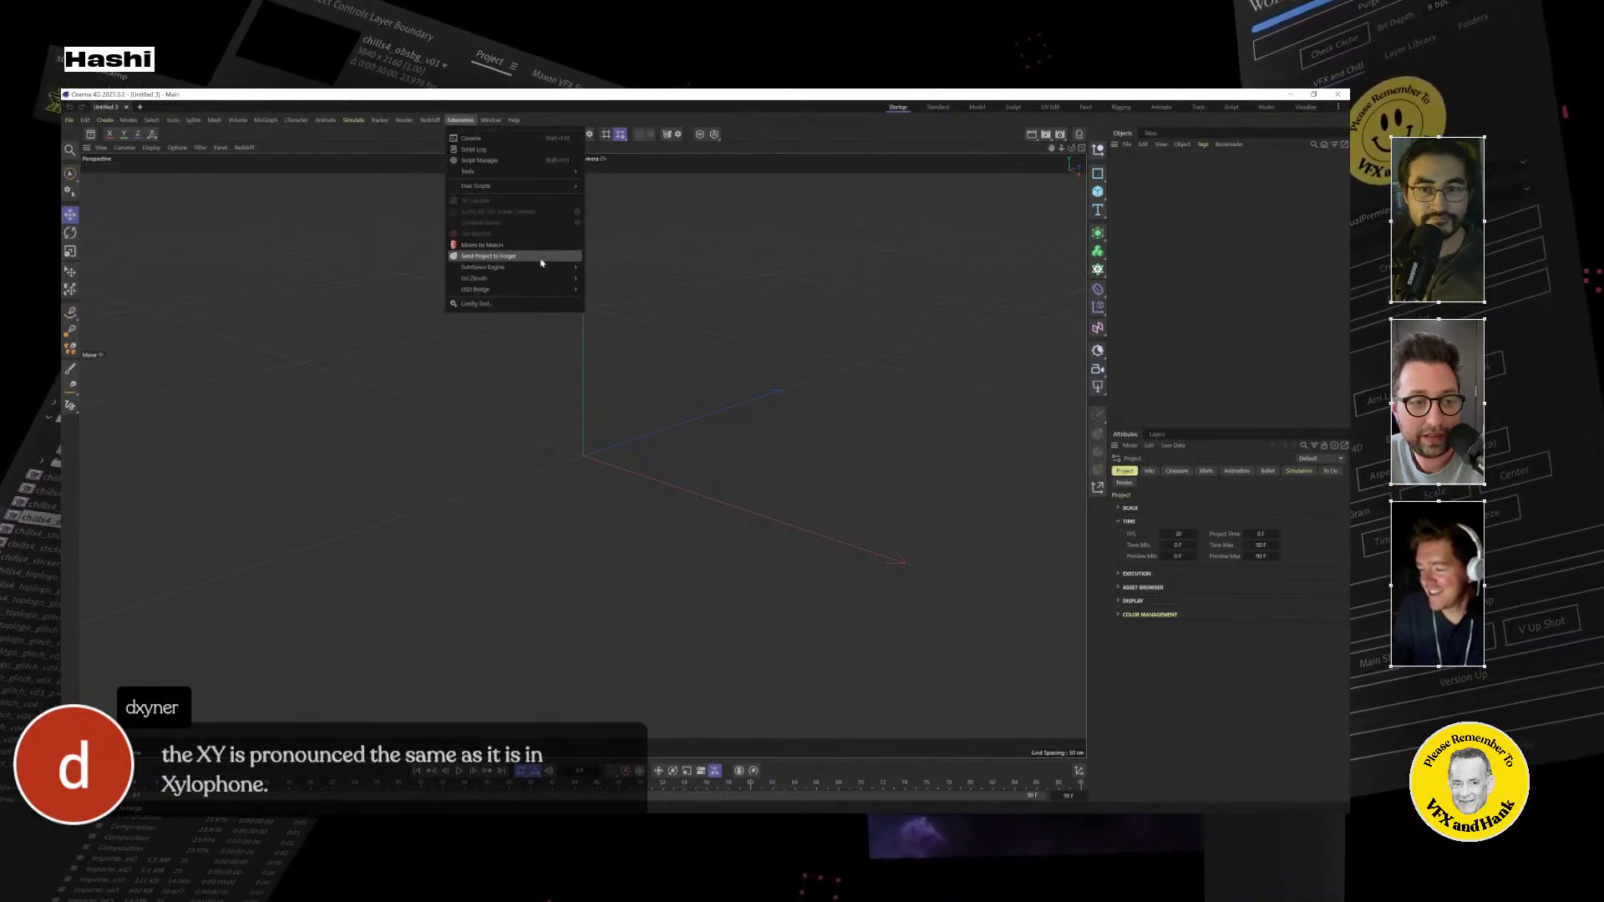
mouse_move(548, 278)
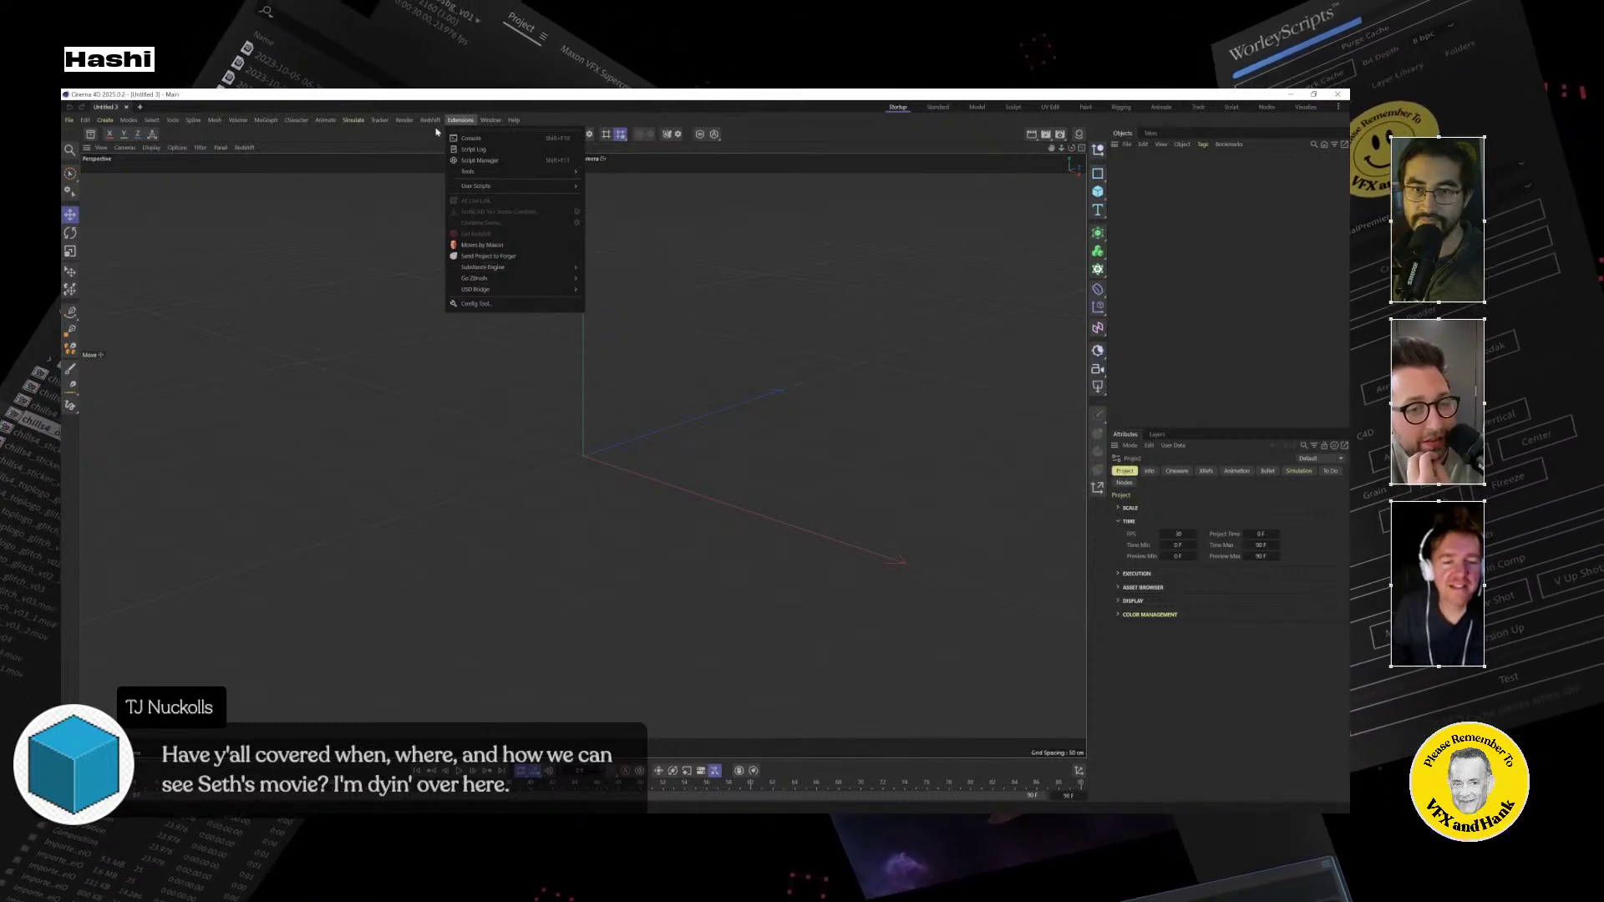
mouse_move(404, 117)
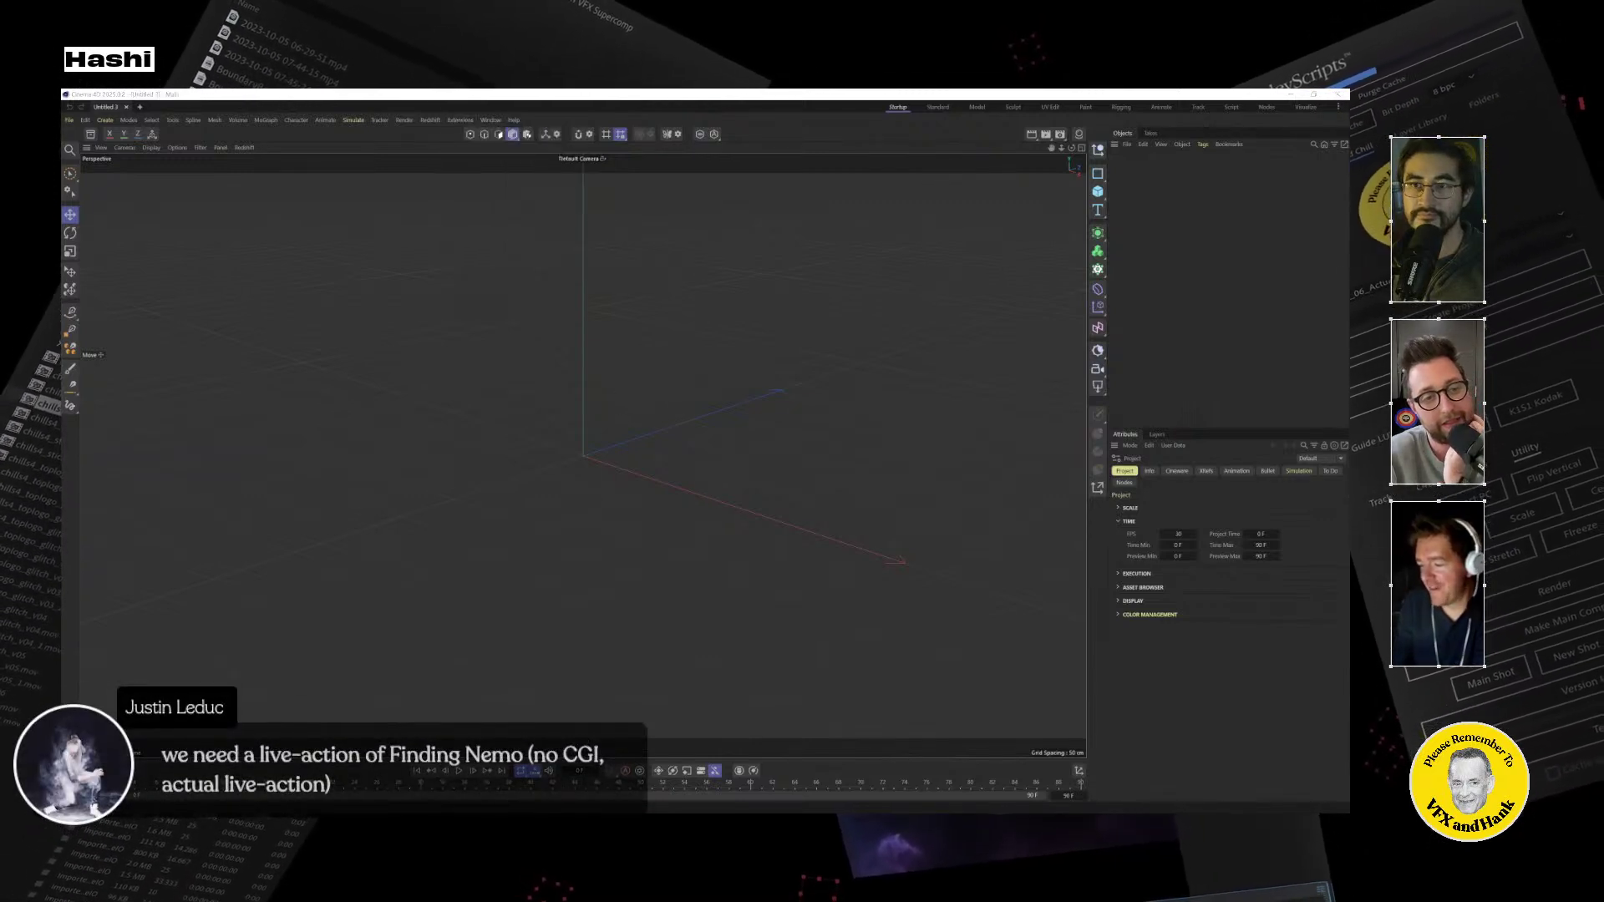
Switch to the other Cinema 4D version's window and check its list of installed extensions.
left_click(796, 507)
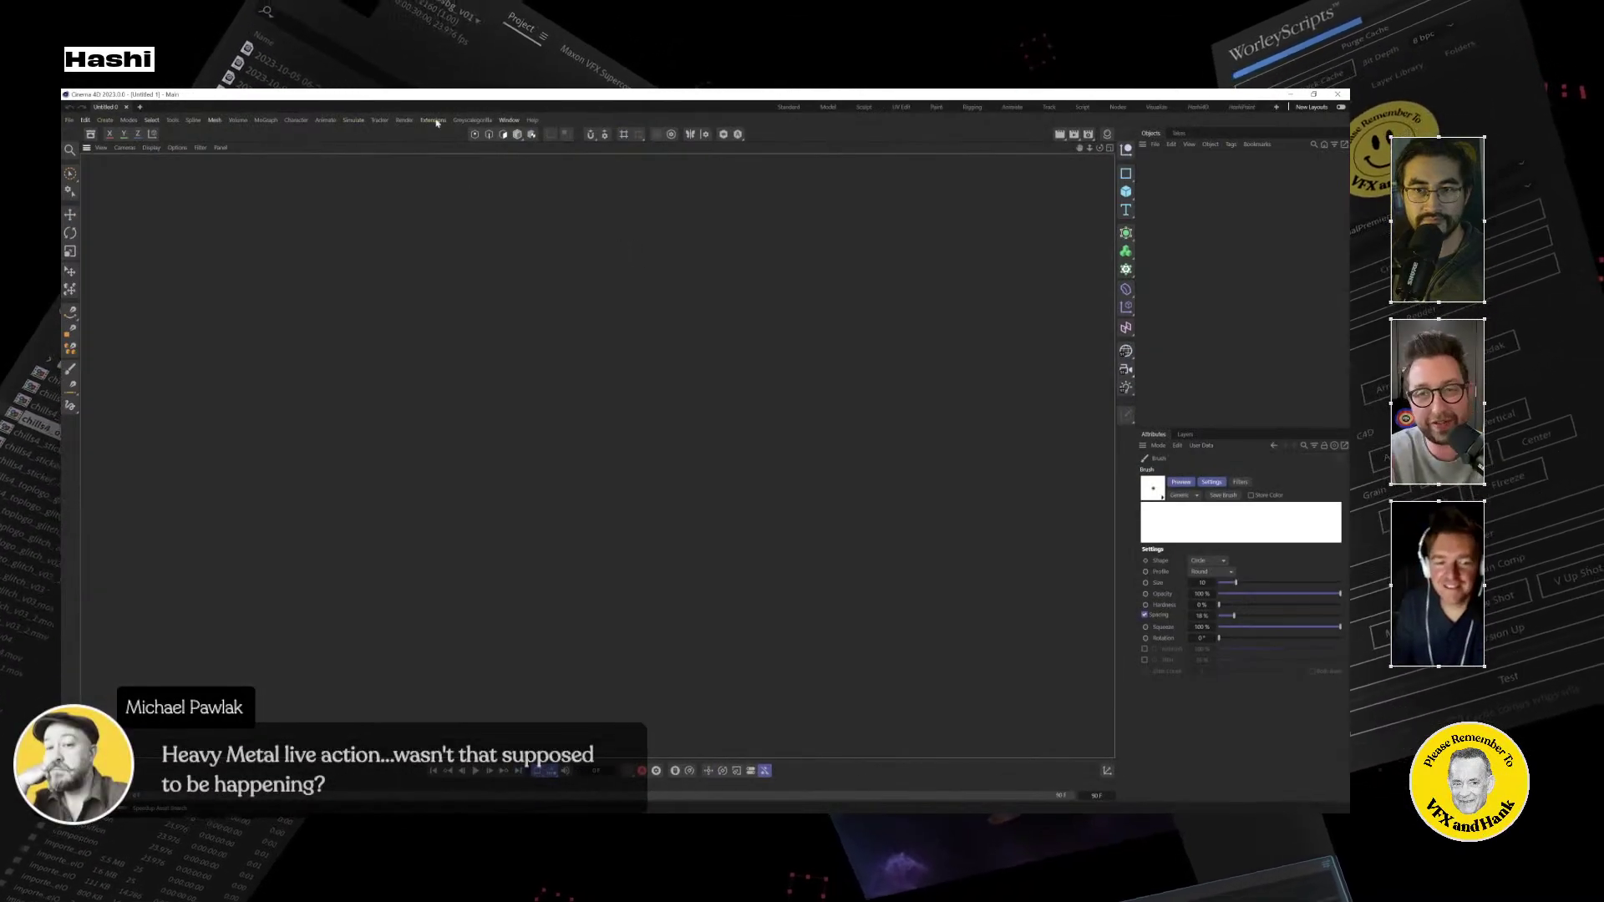
left_click(434, 120)
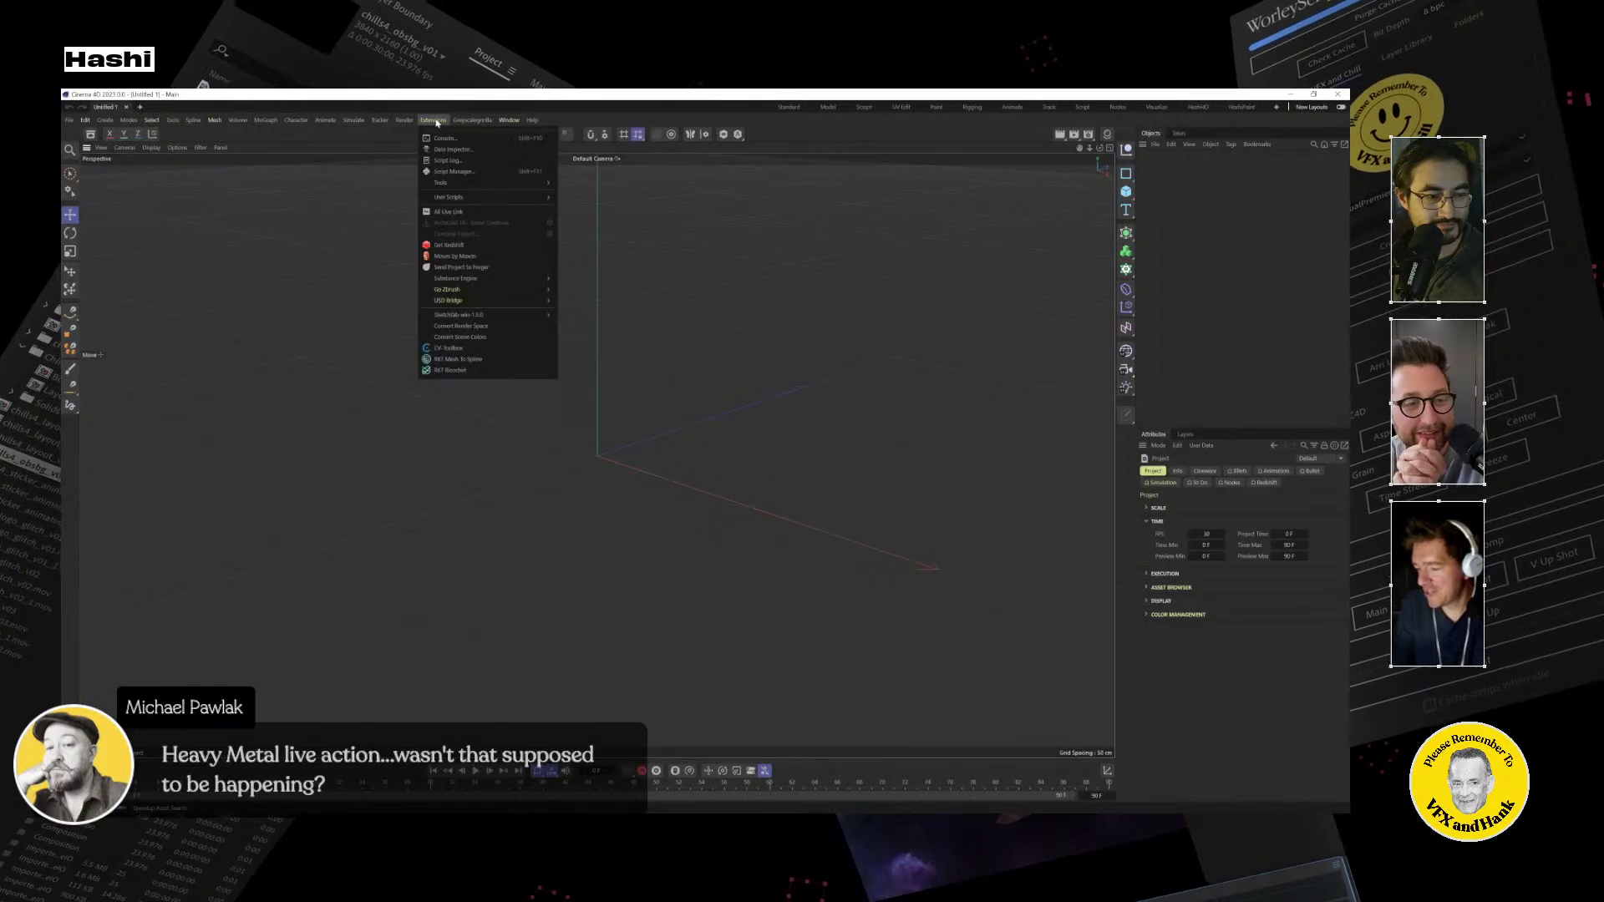
left_click(780, 351)
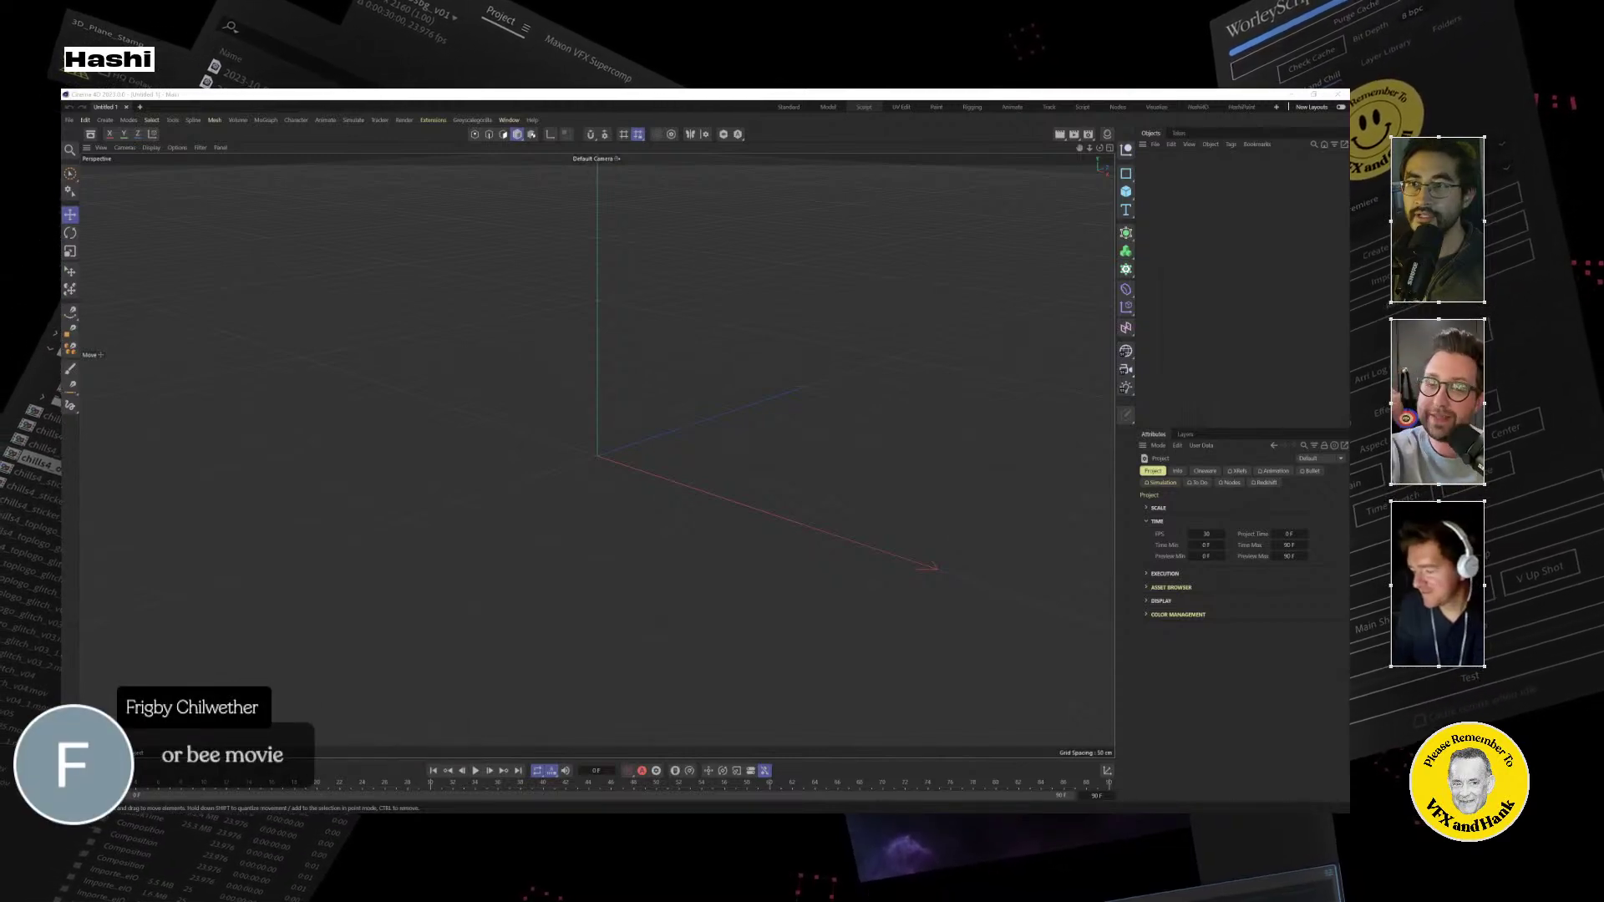
Switch to 3D Viewer, dismiss its welcome screen, and inspect the animated bee model up close in the maximized window.
key("alt+Tab")
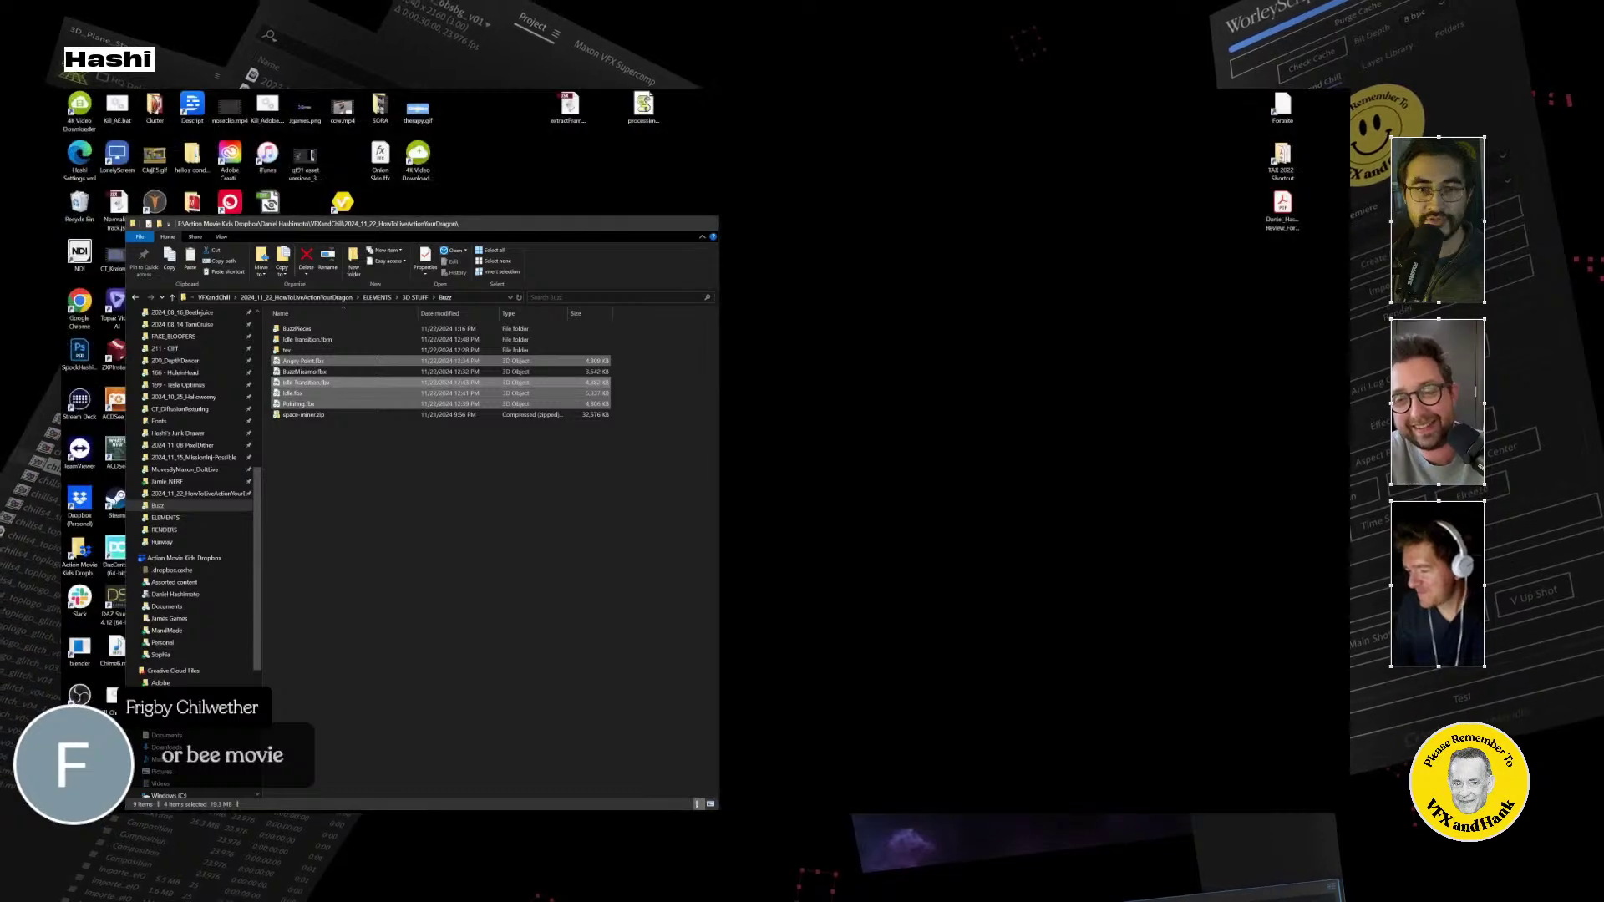
key("alt+Tab")
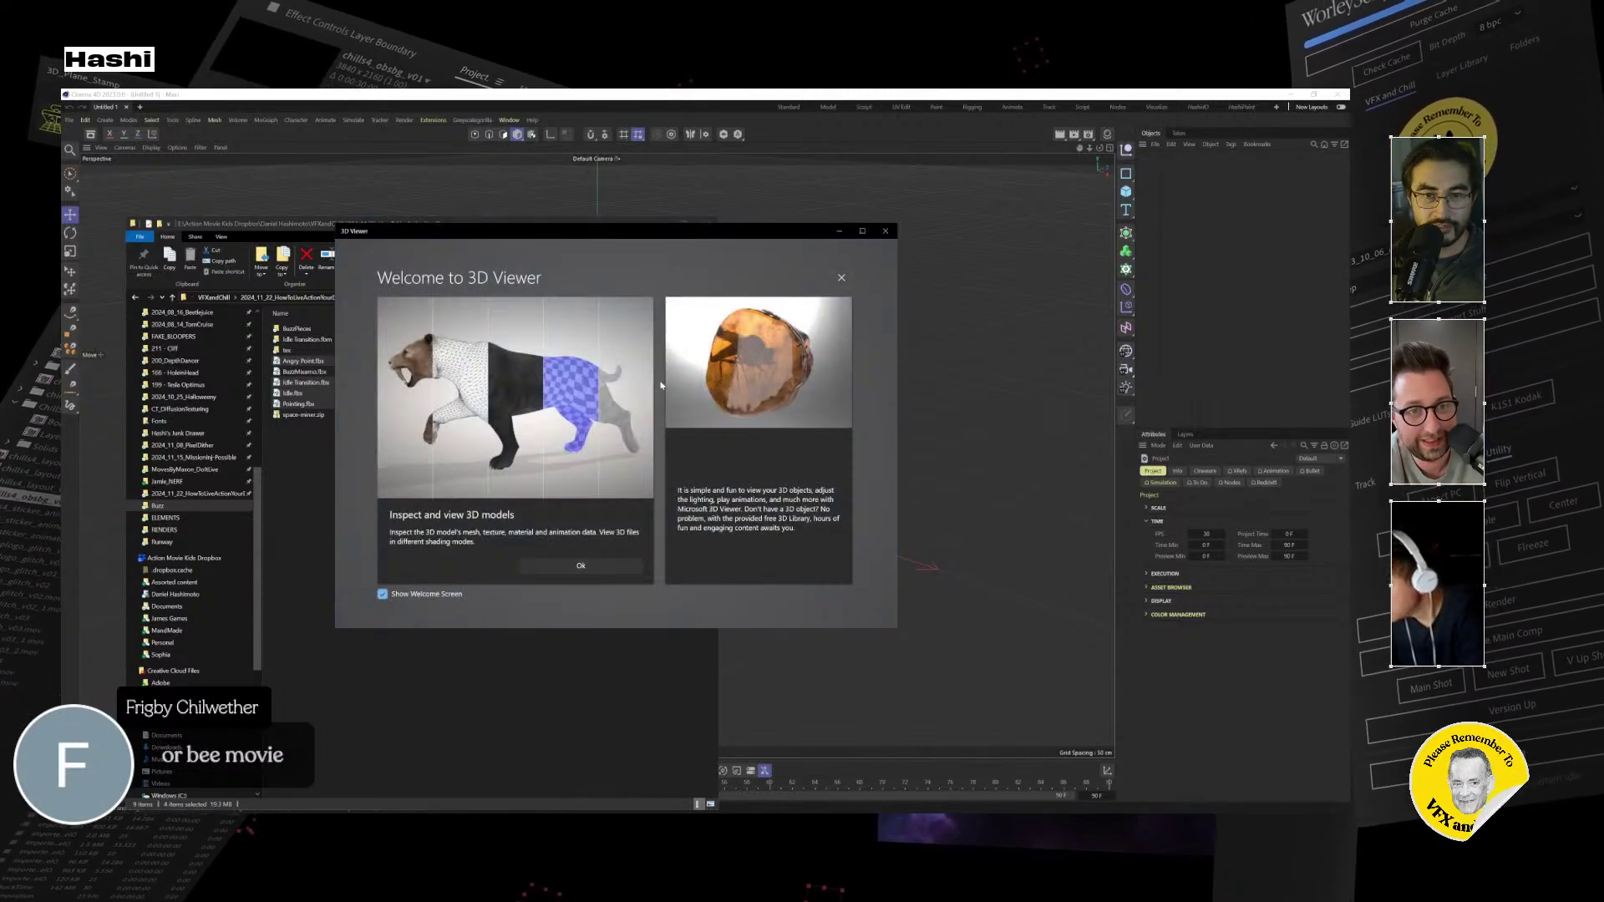
left_click_drag(748, 232, 776, 265)
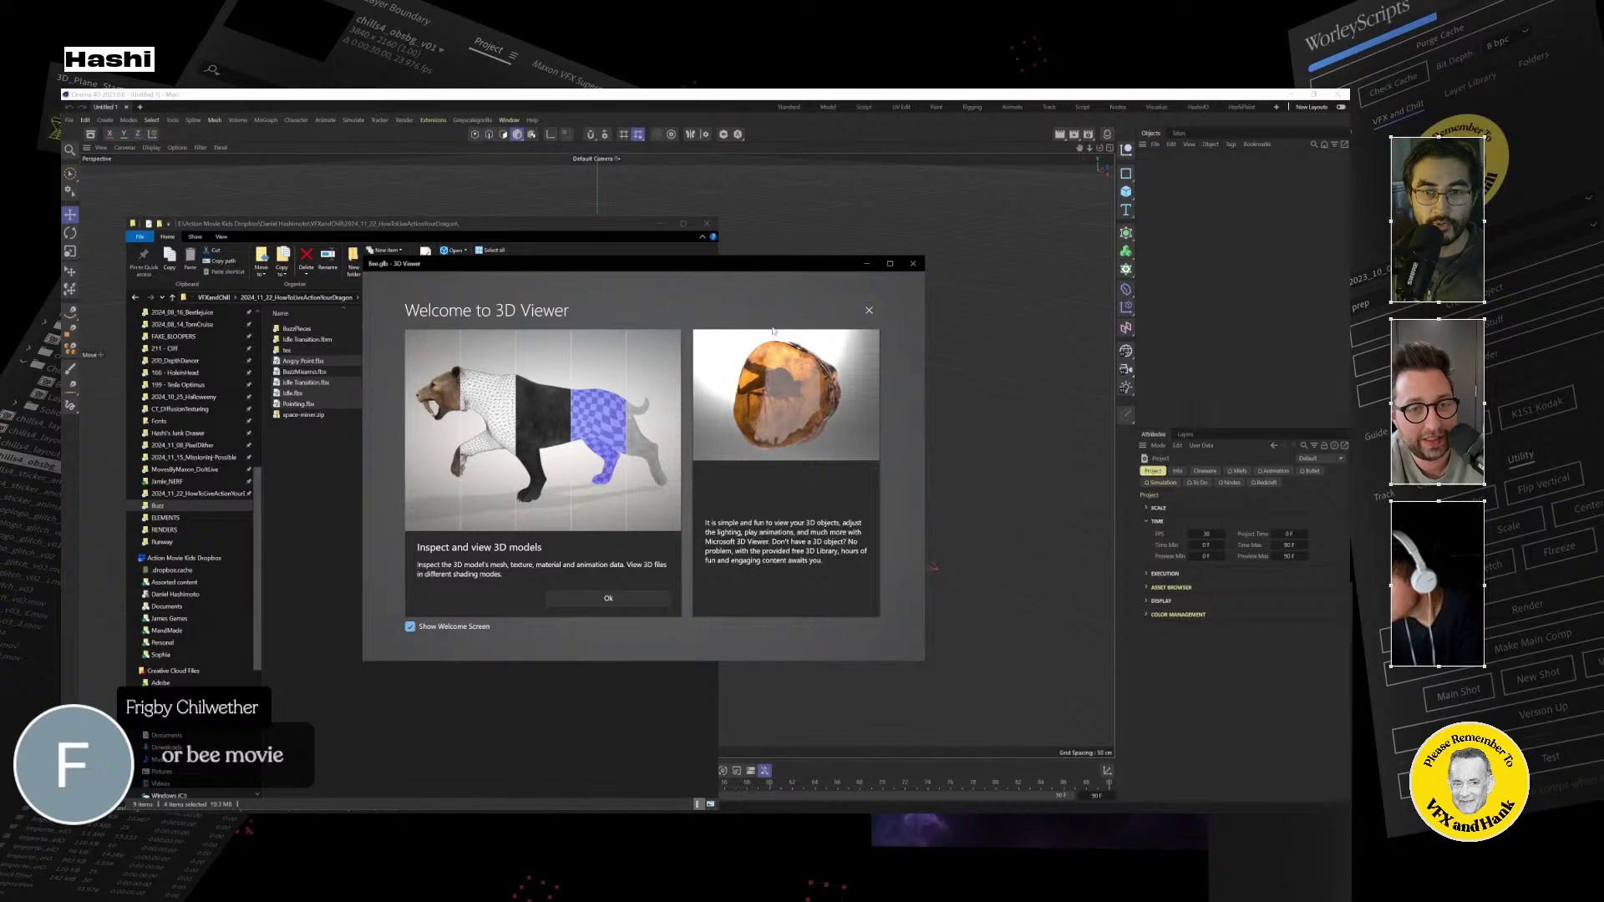
left_click(868, 310)
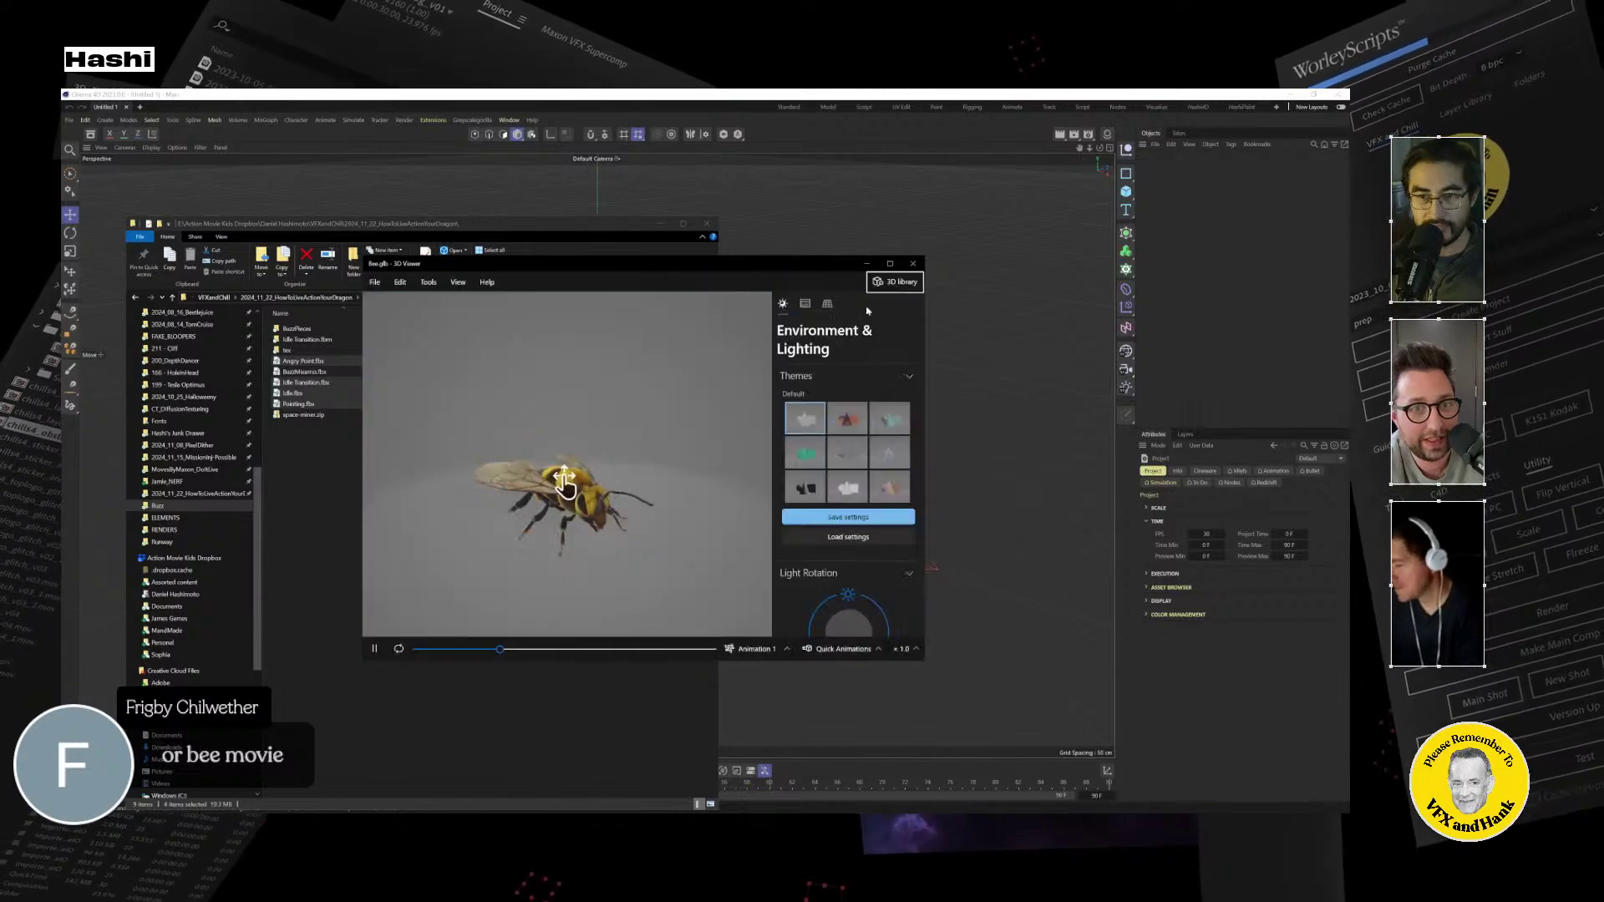
left_click(890, 263)
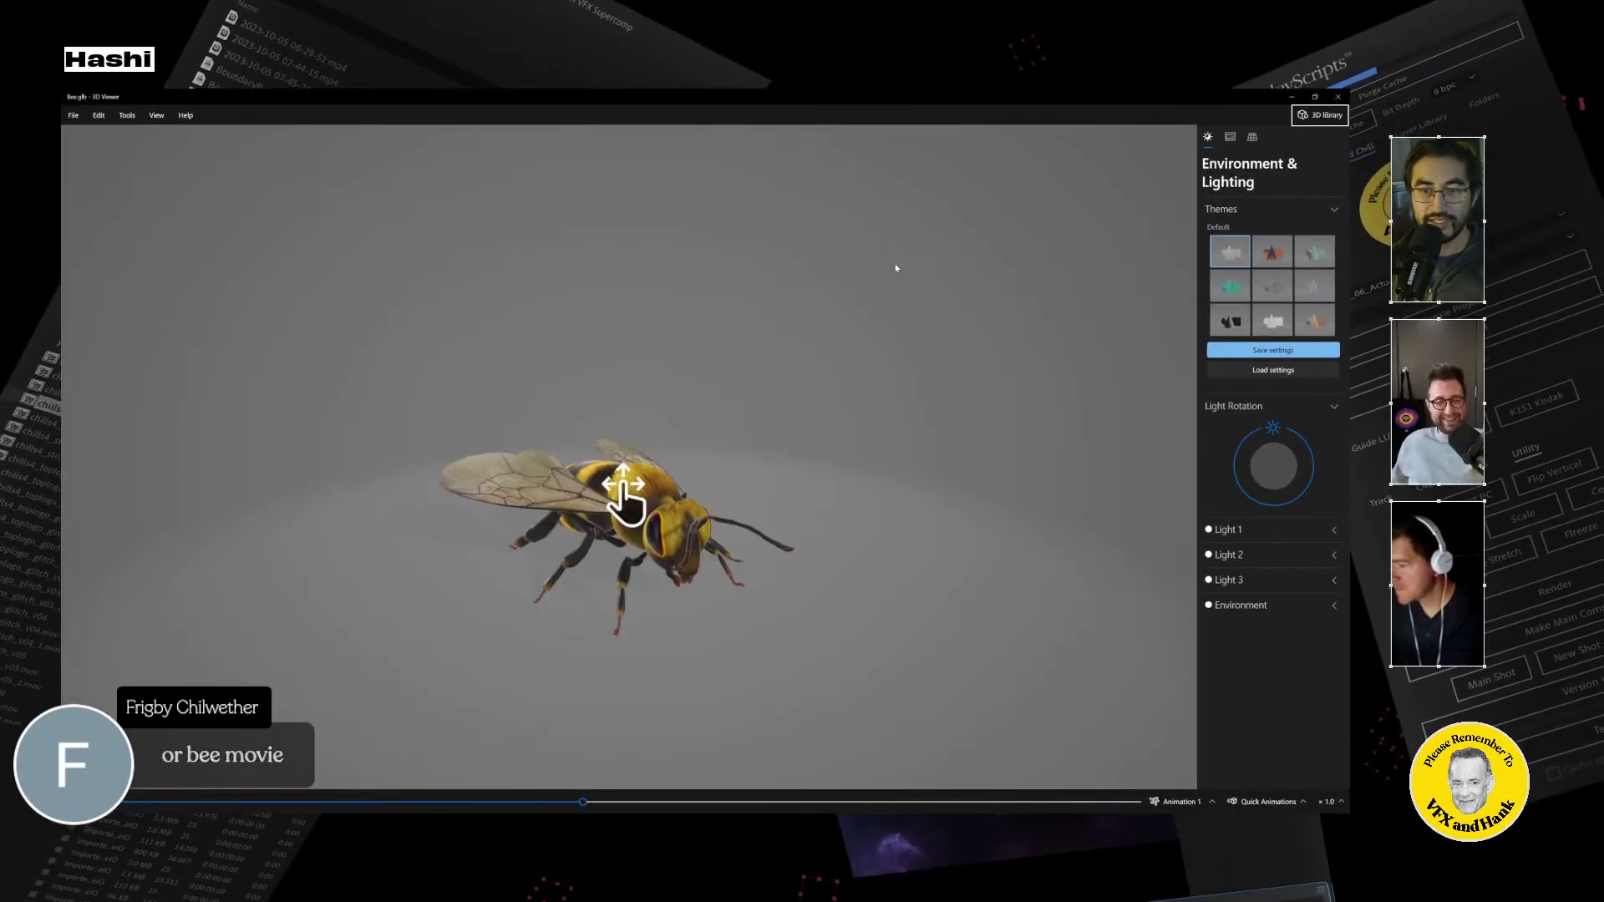
scroll(690, 503, "up", 5)
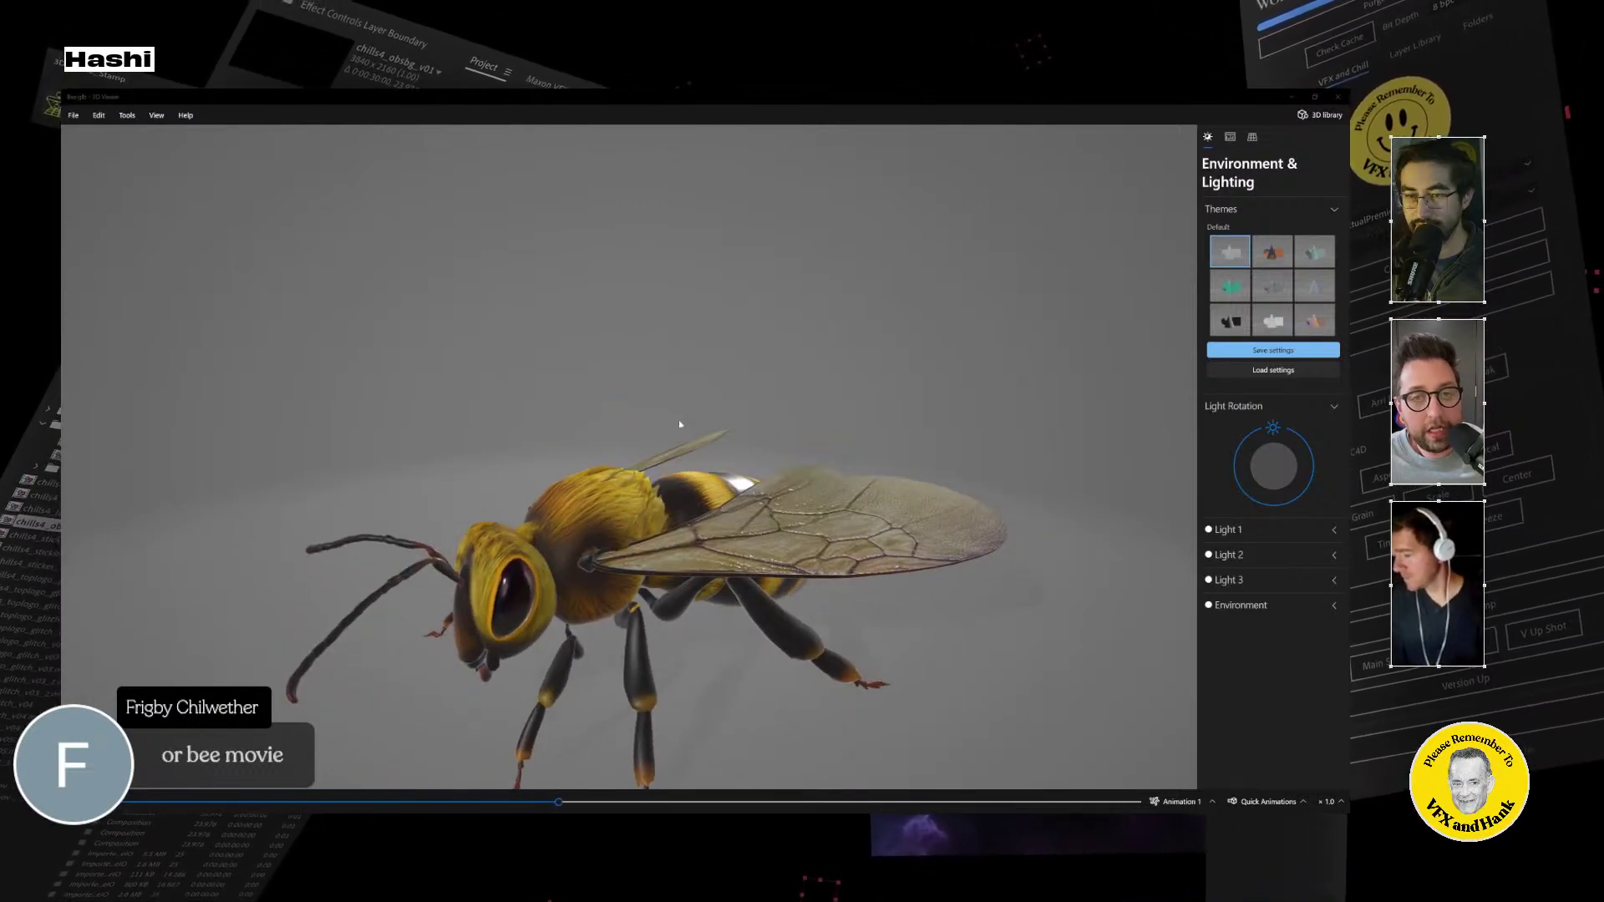
Browse the All Animated Models category of the 3D library, return to the category overview, and close the library.
left_click(73, 115)
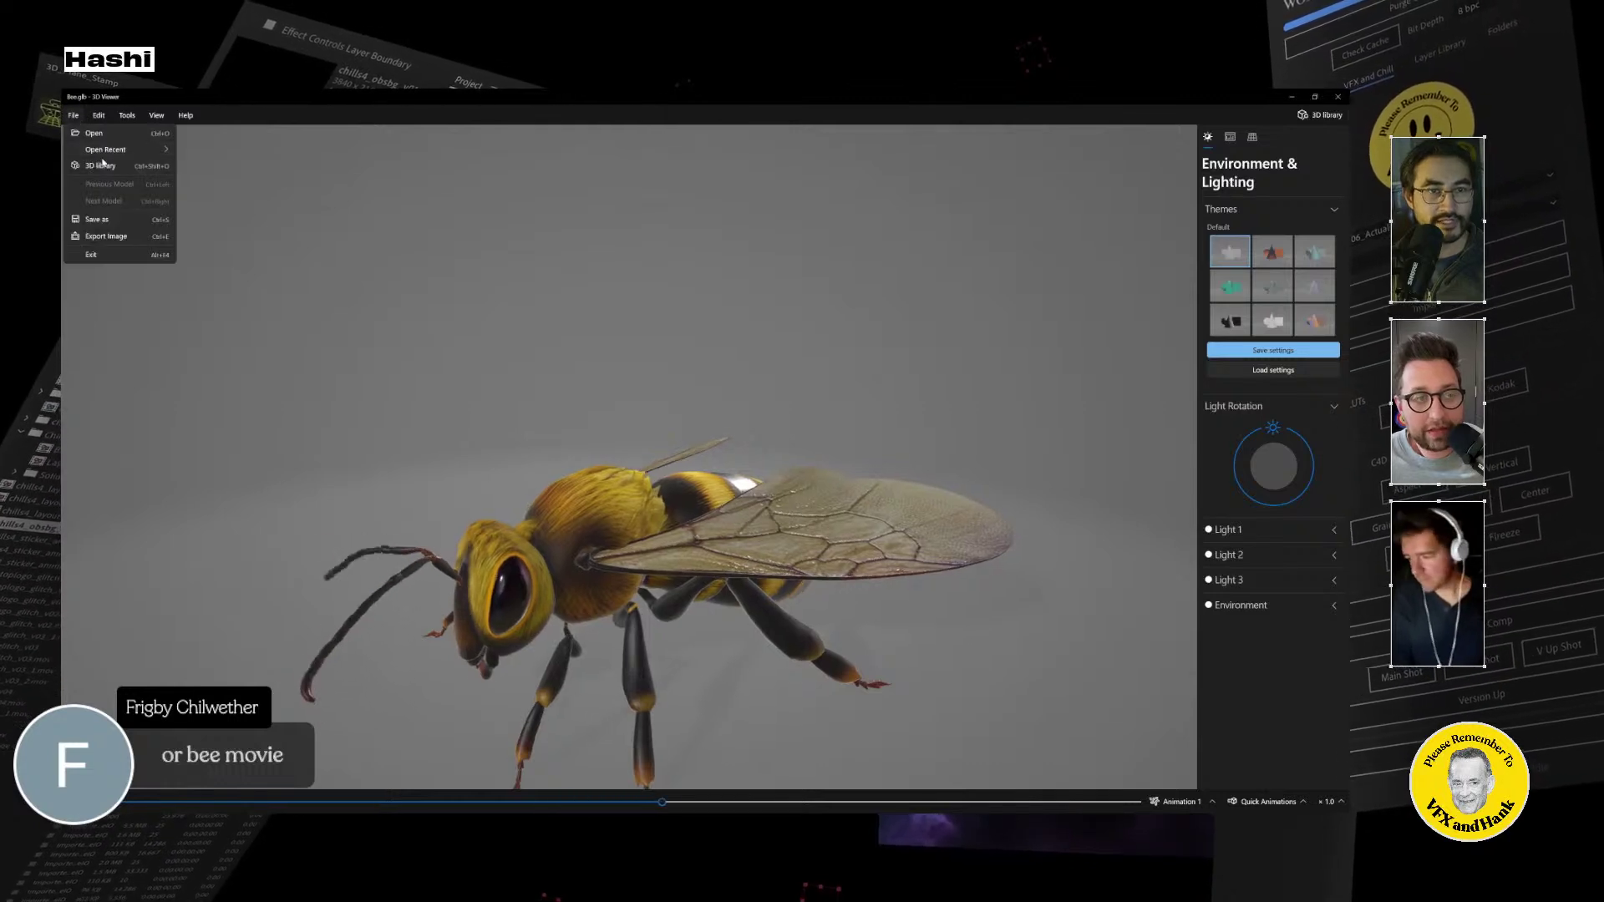
left_click(115, 171)
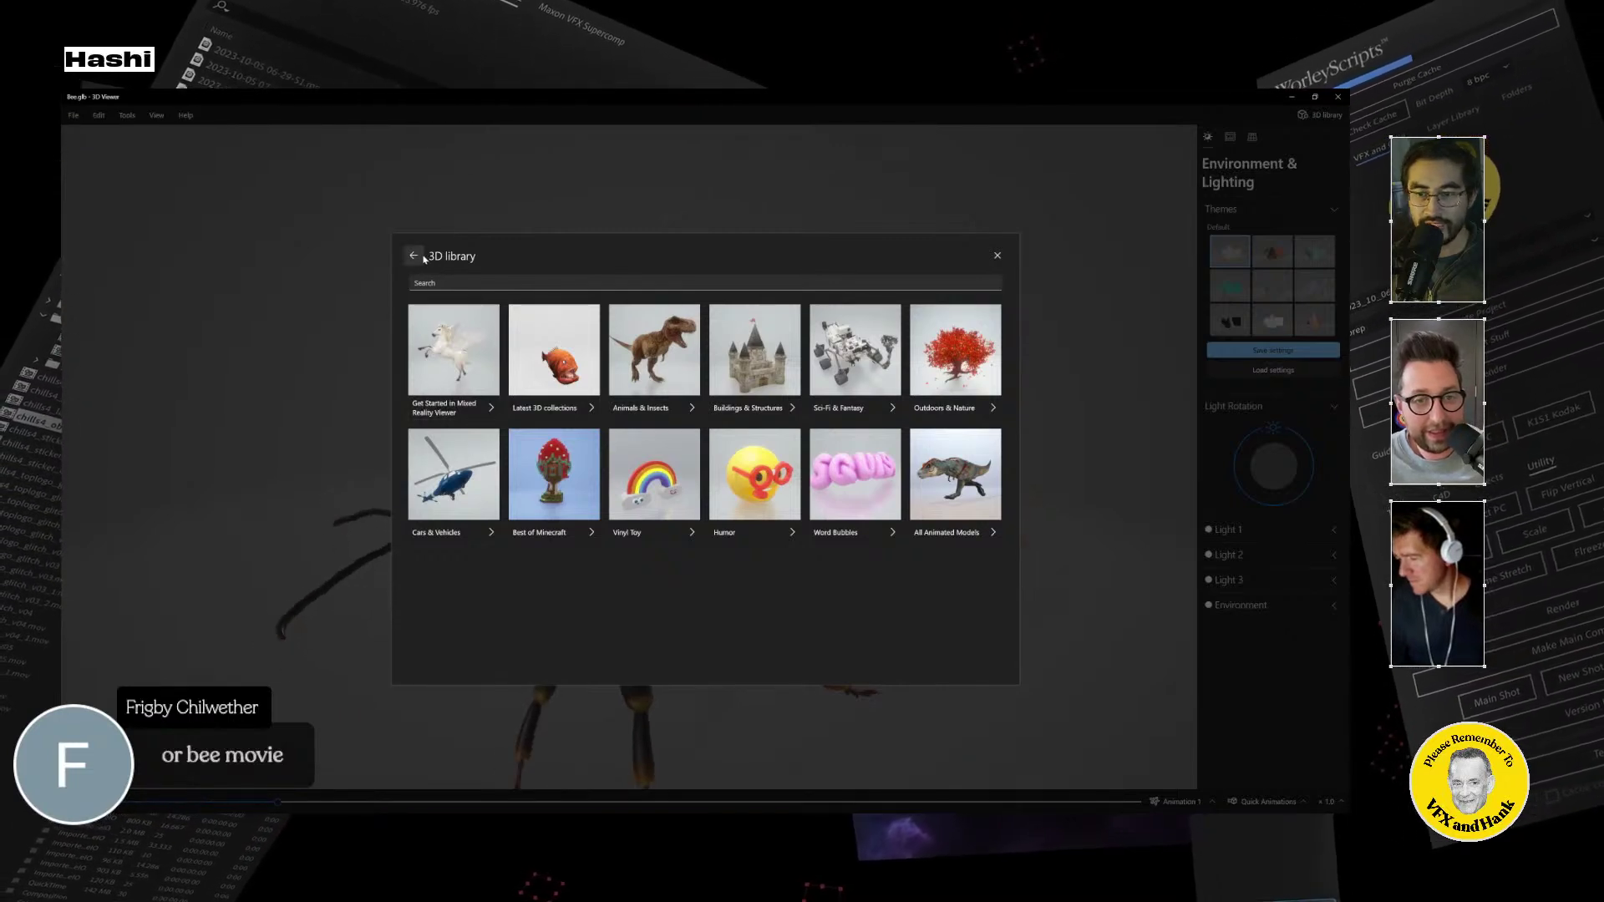
left_click(959, 482)
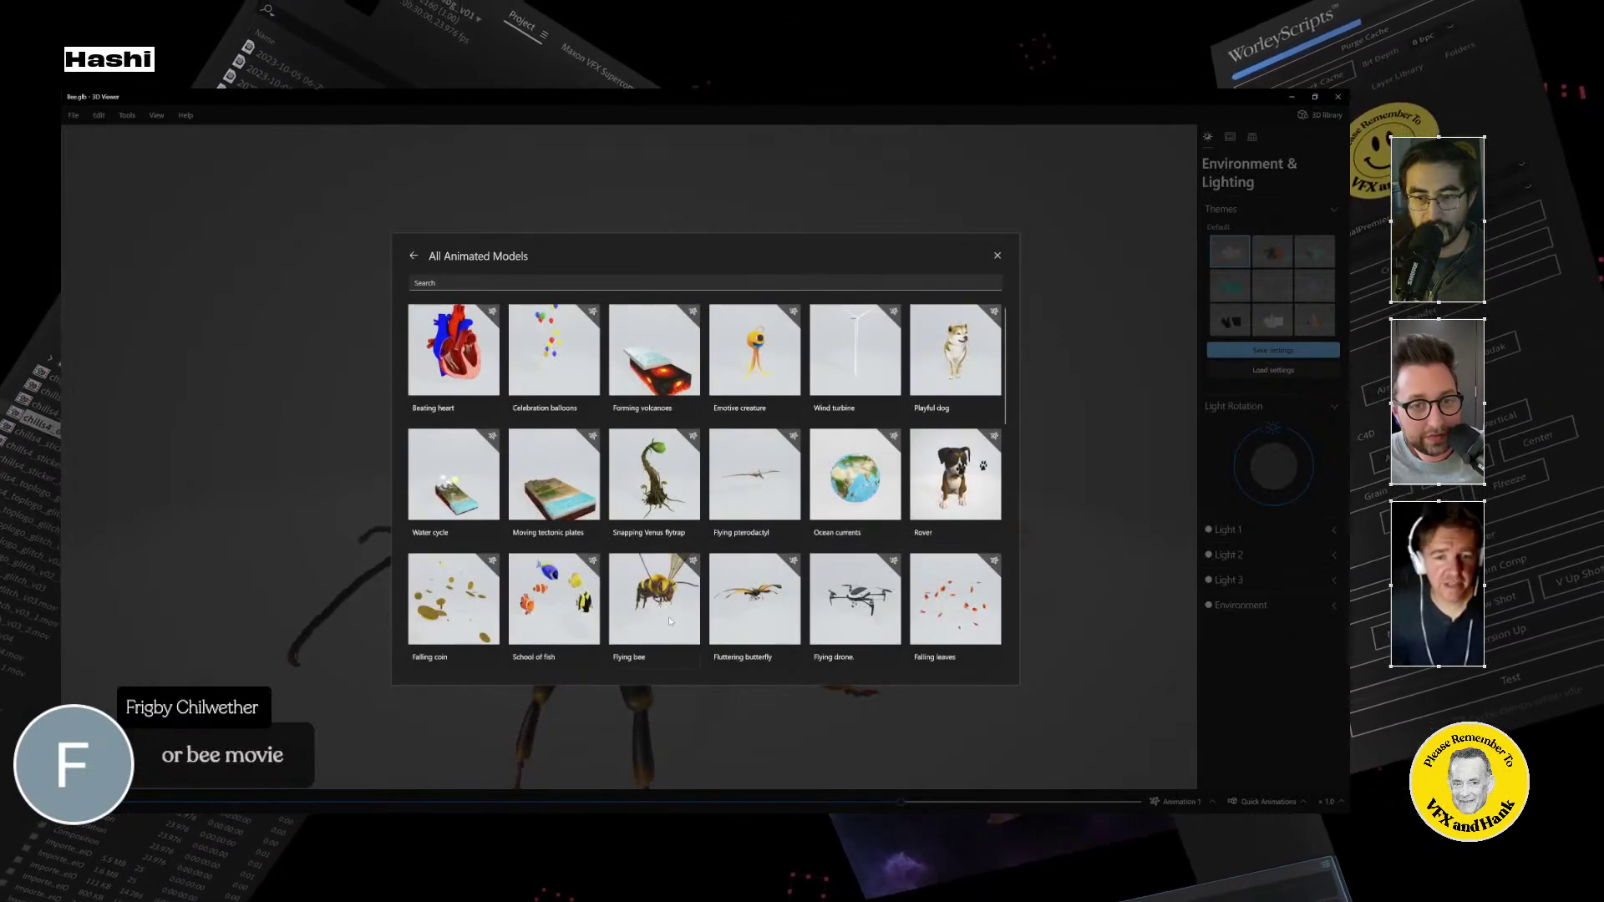
scroll(784, 591, "down", 10)
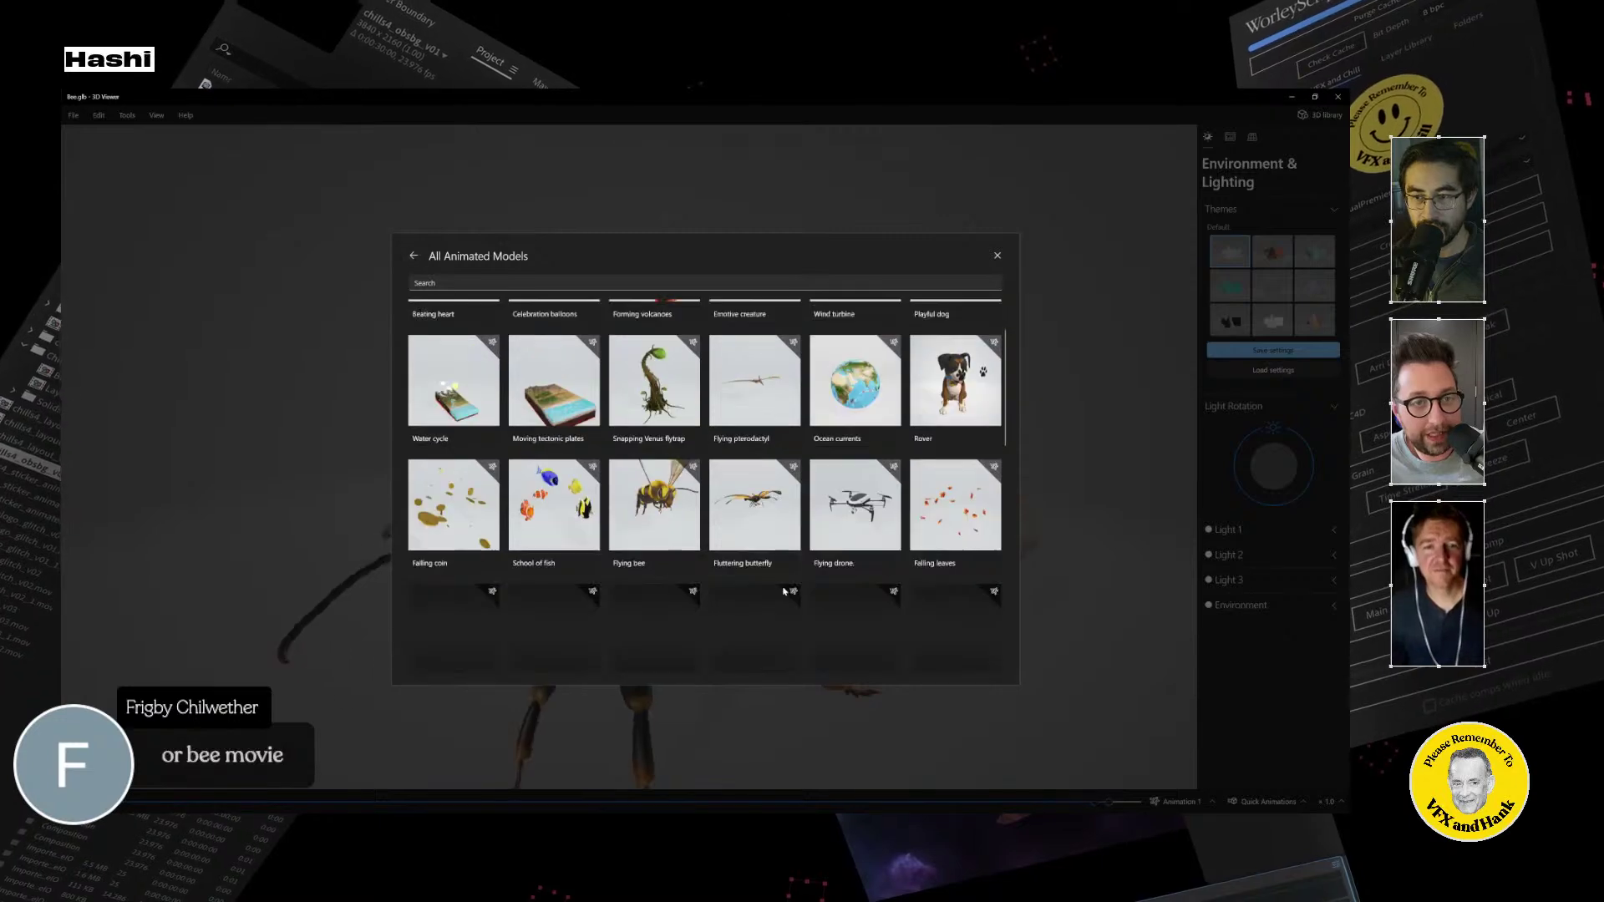
scroll(783, 591, "up", 1)
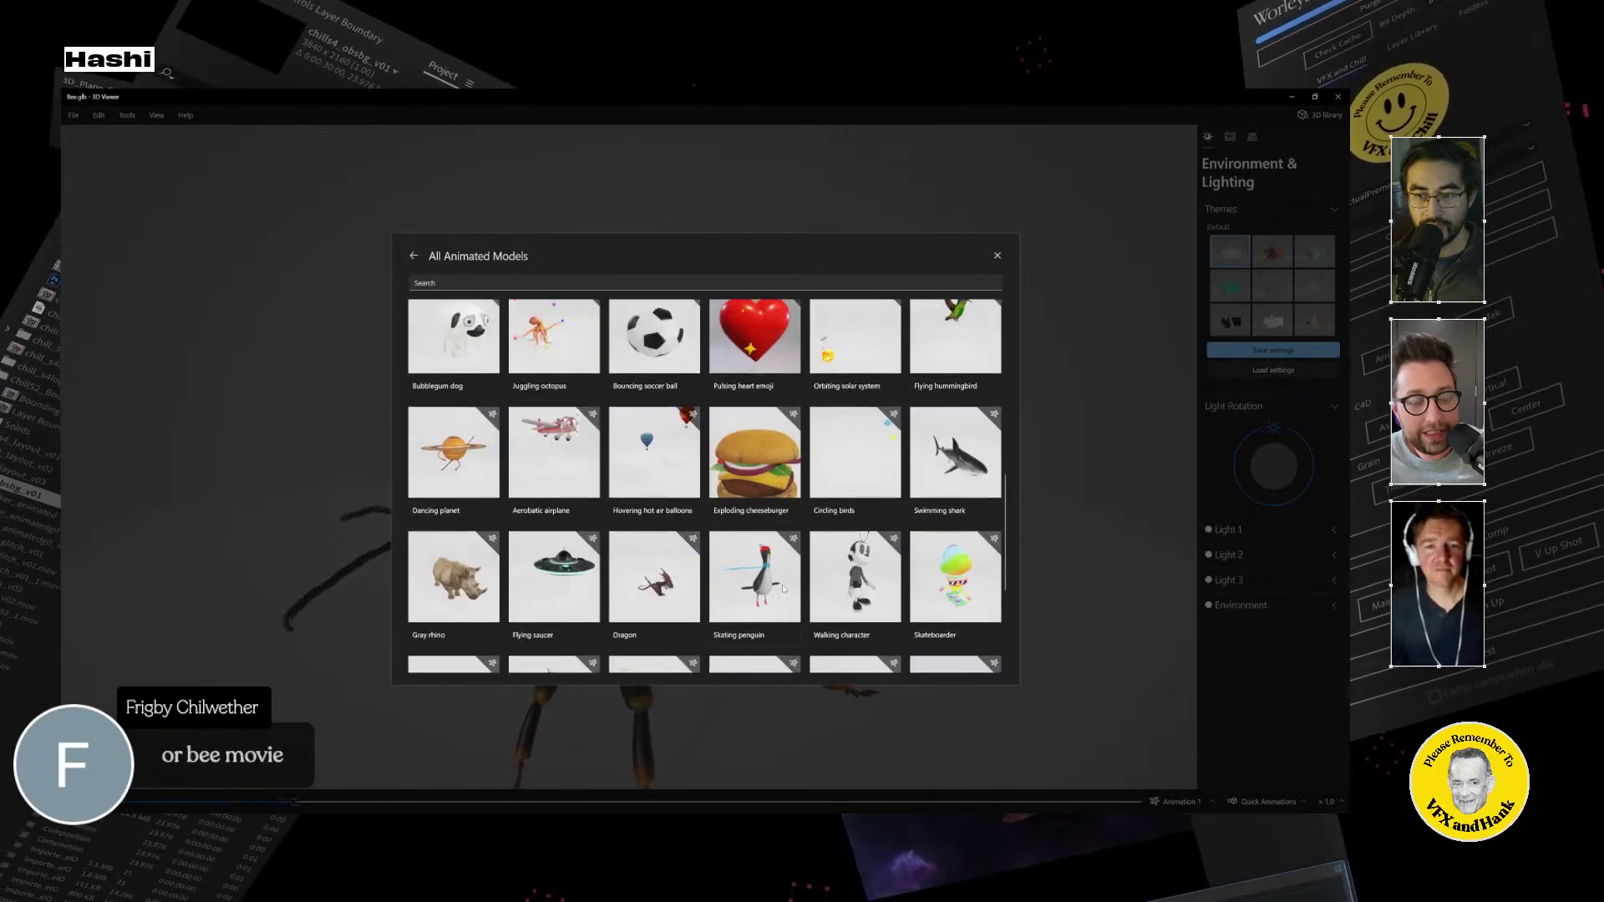
scroll(784, 591, "up", 6)
left_click(413, 256)
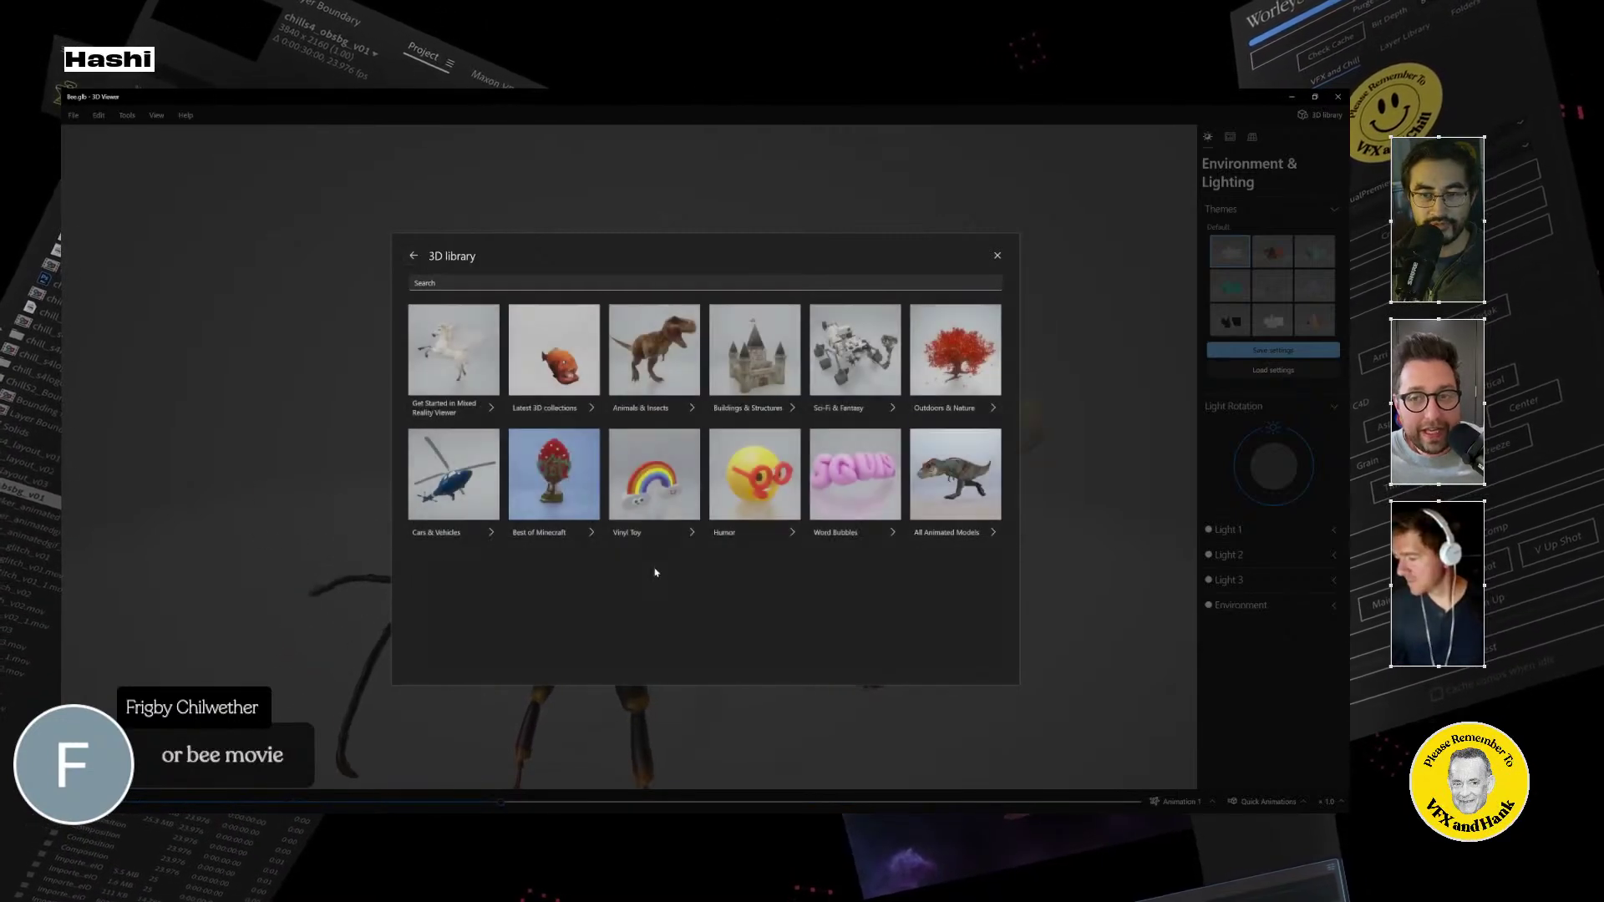
left_click(996, 255)
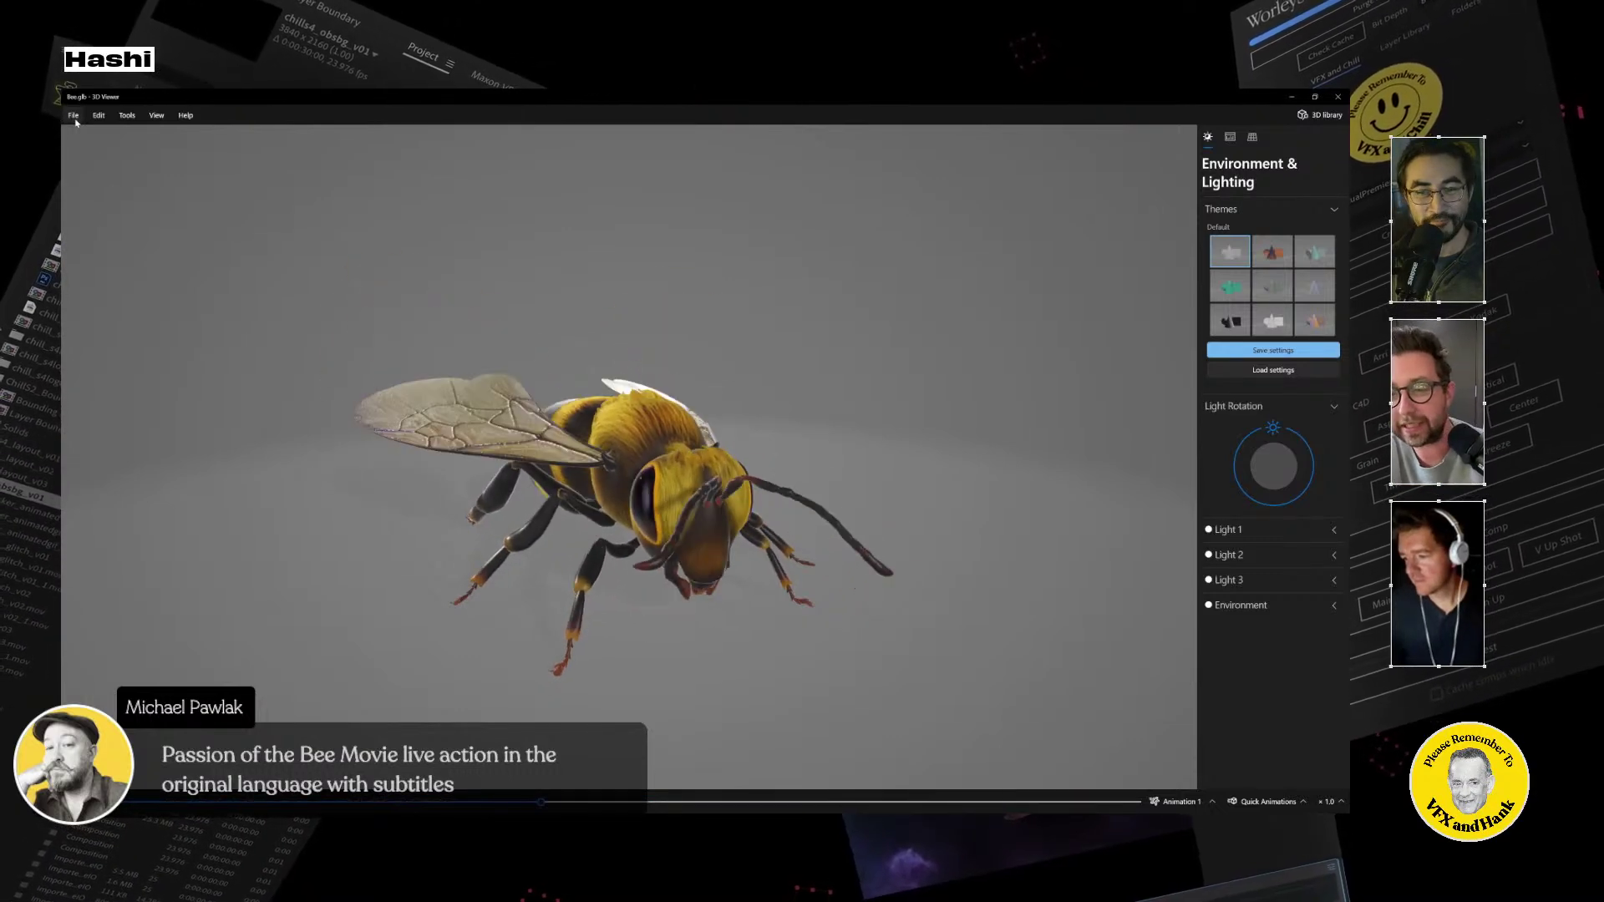
Close 3D Viewer and minimize File Explorer to return to the empty Cinema 4D scene.
left_click(1335, 99)
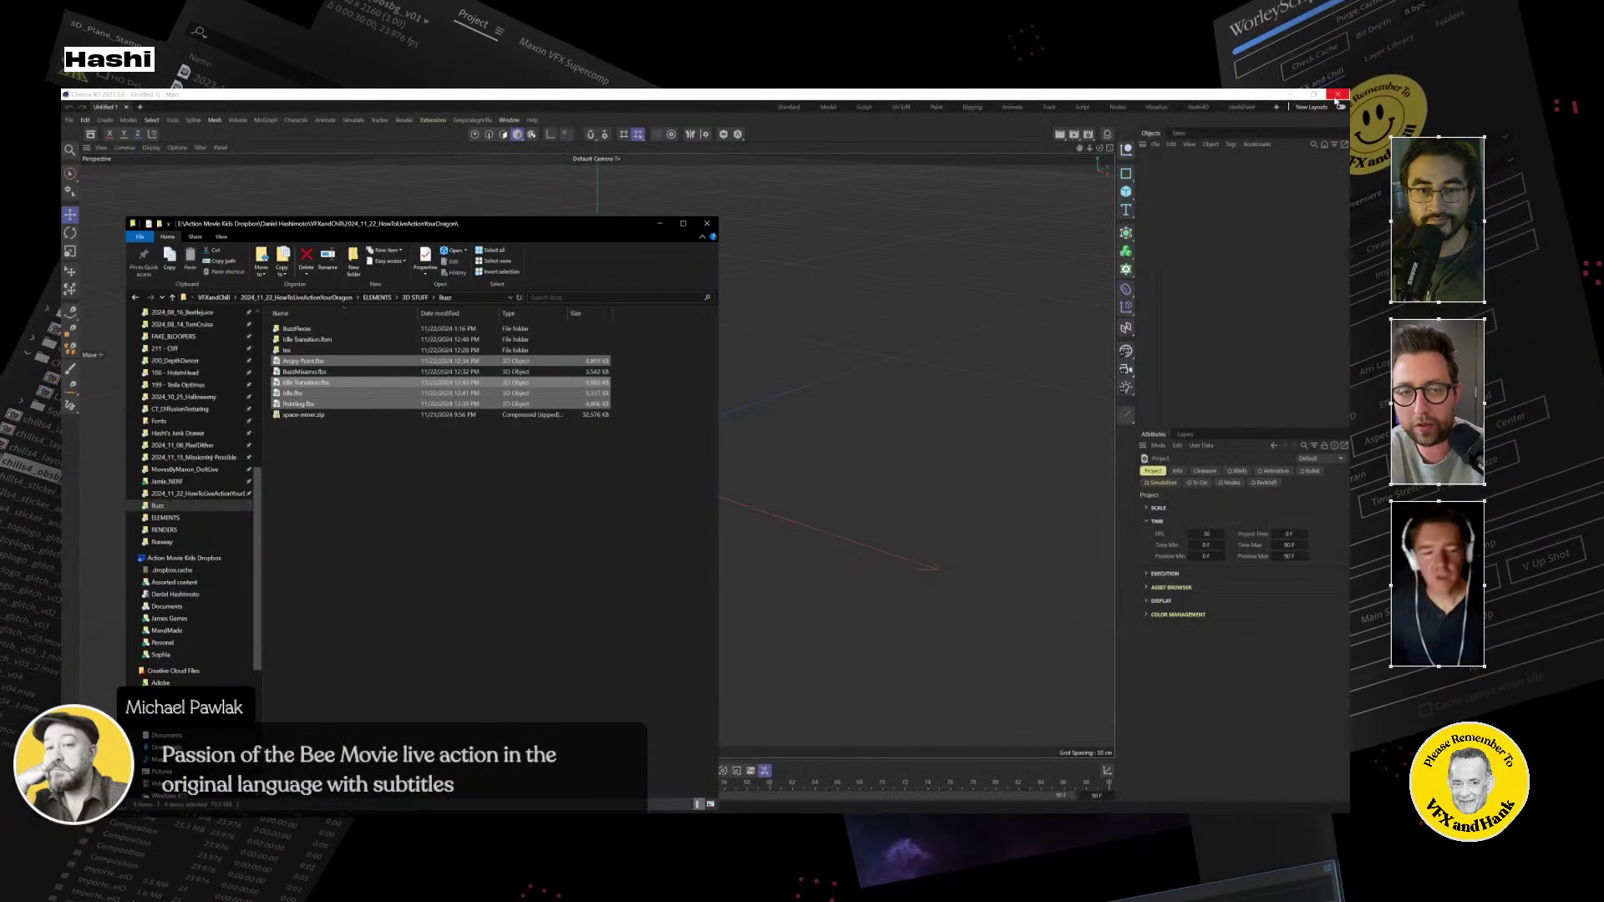
left_click(664, 226)
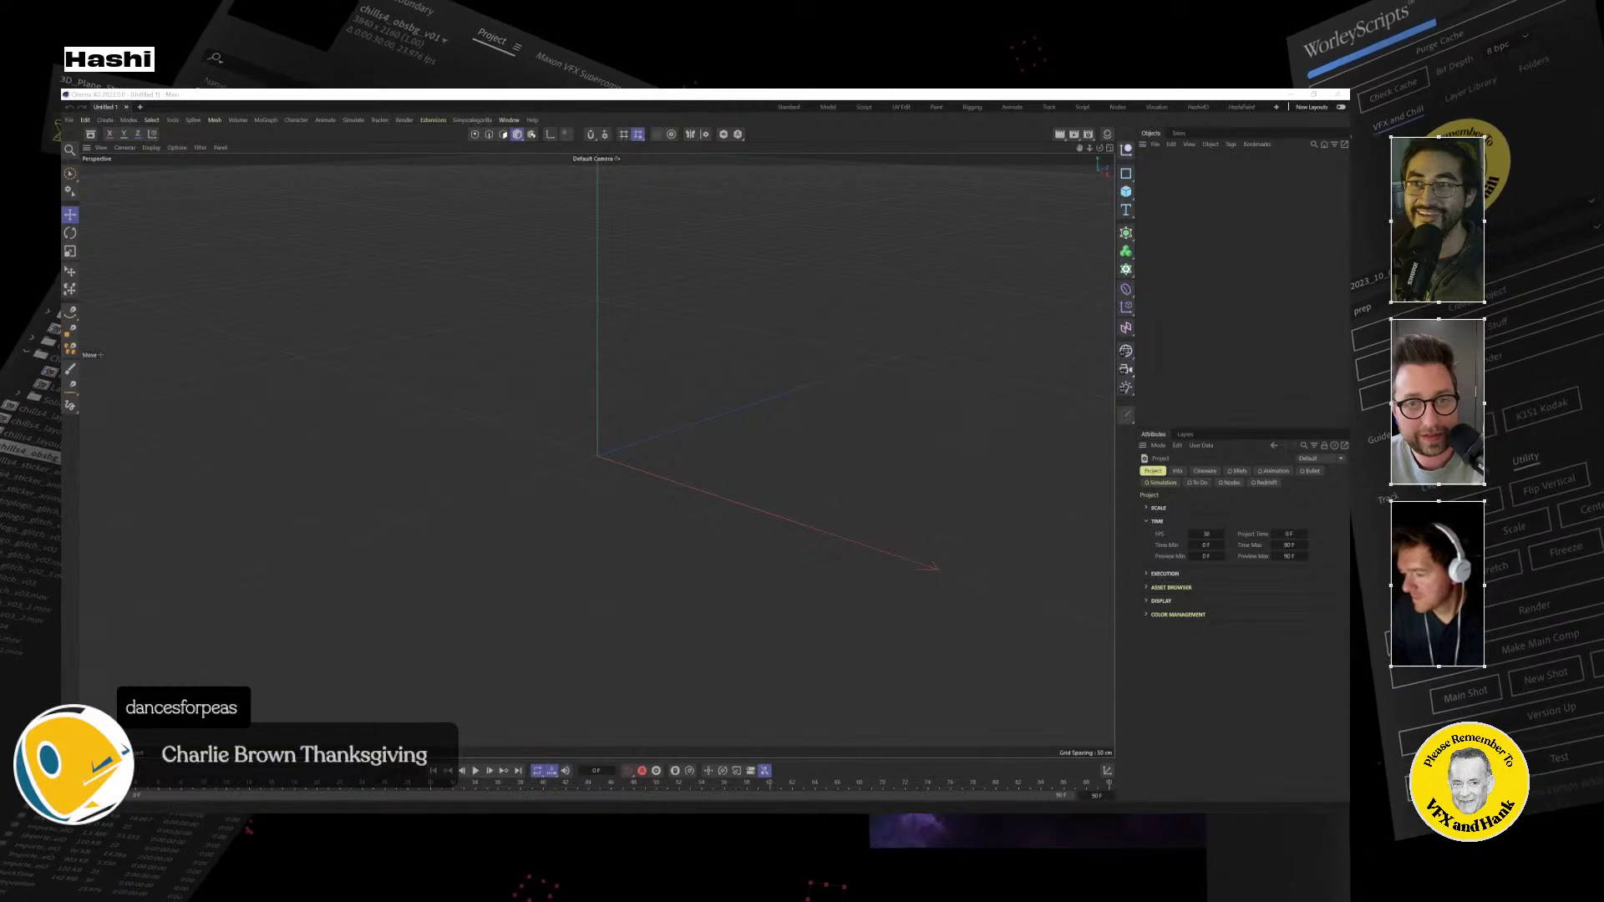
Switch to After Effects and open the recent project WoodyandBuzz_01.aep, discarding changes to the untitled project.
key("alt+Tab")
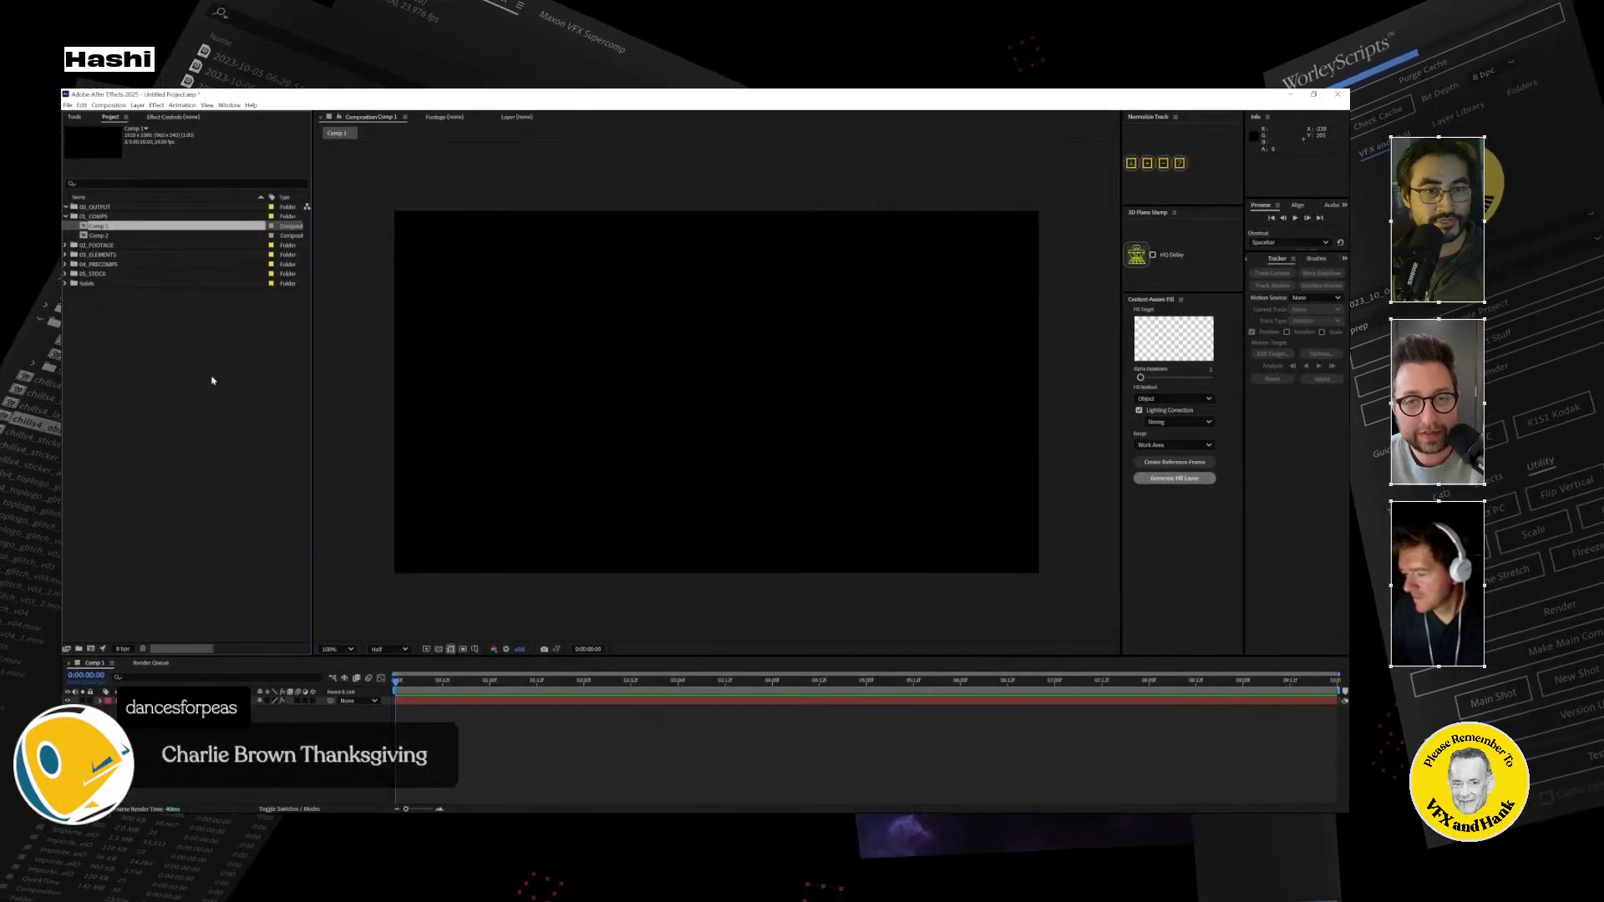
left_click(67, 106)
mouse_move(125, 147)
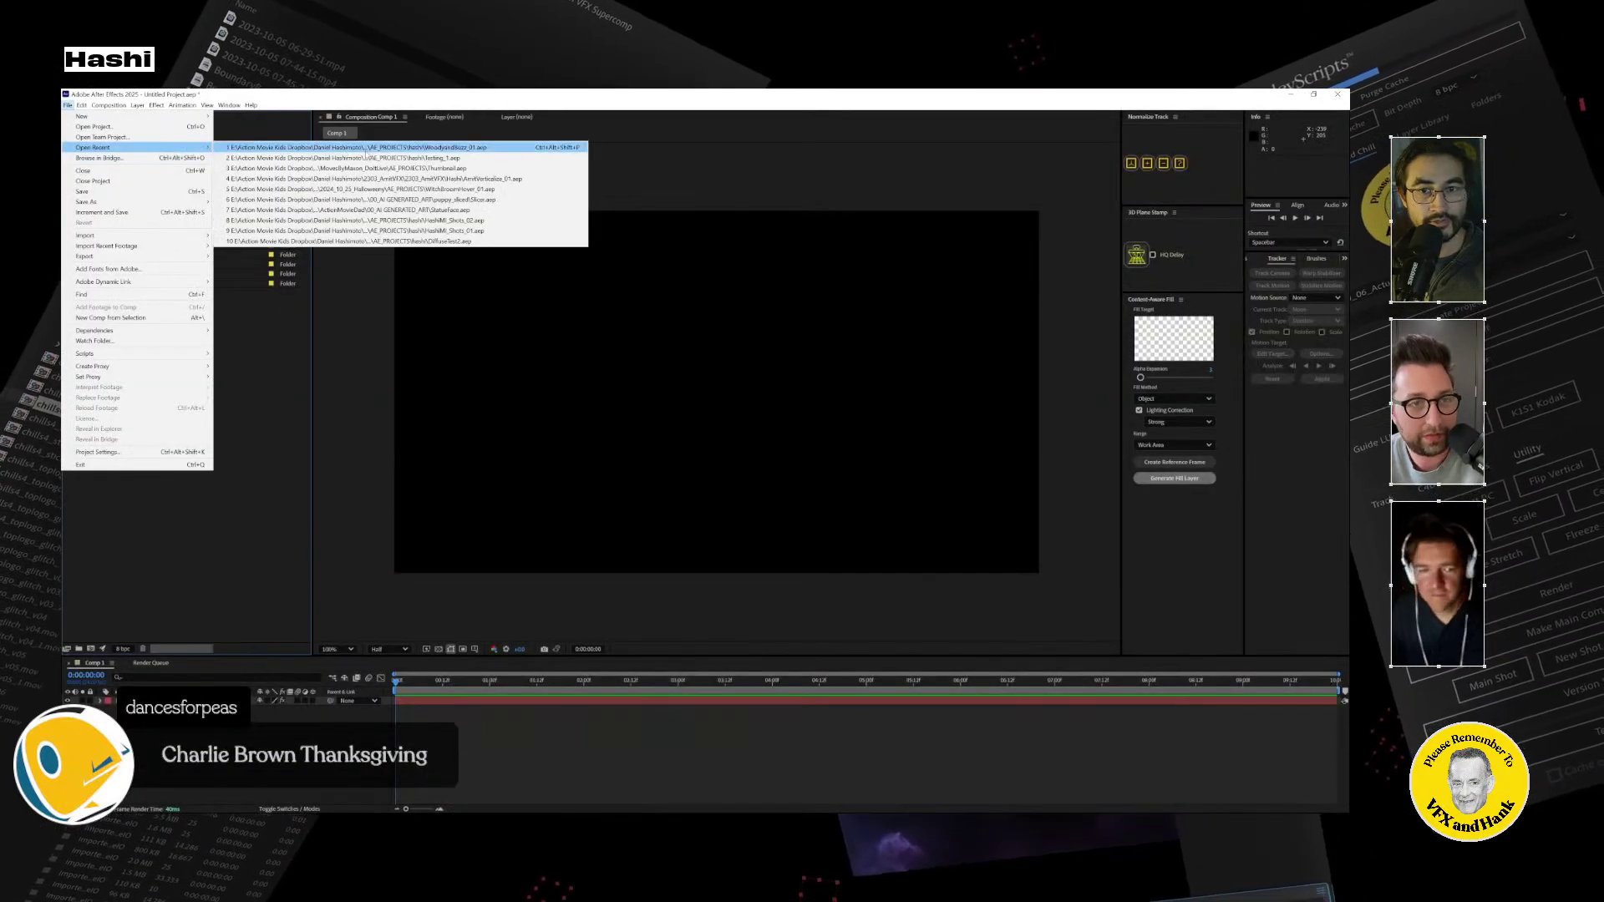
left_click(365, 148)
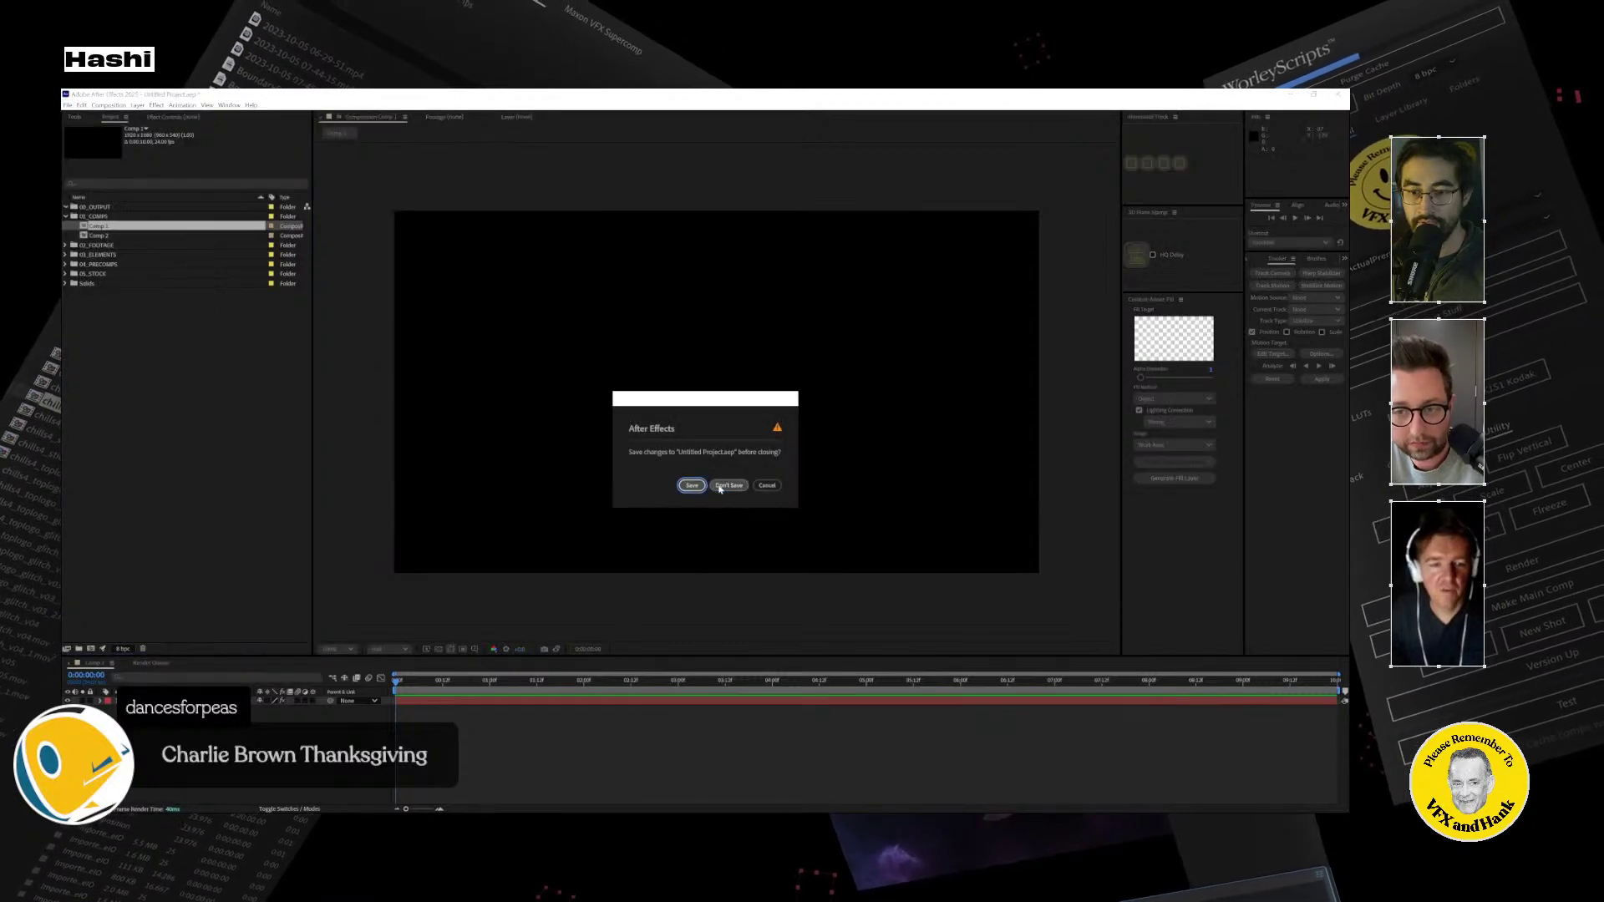
left_click(727, 486)
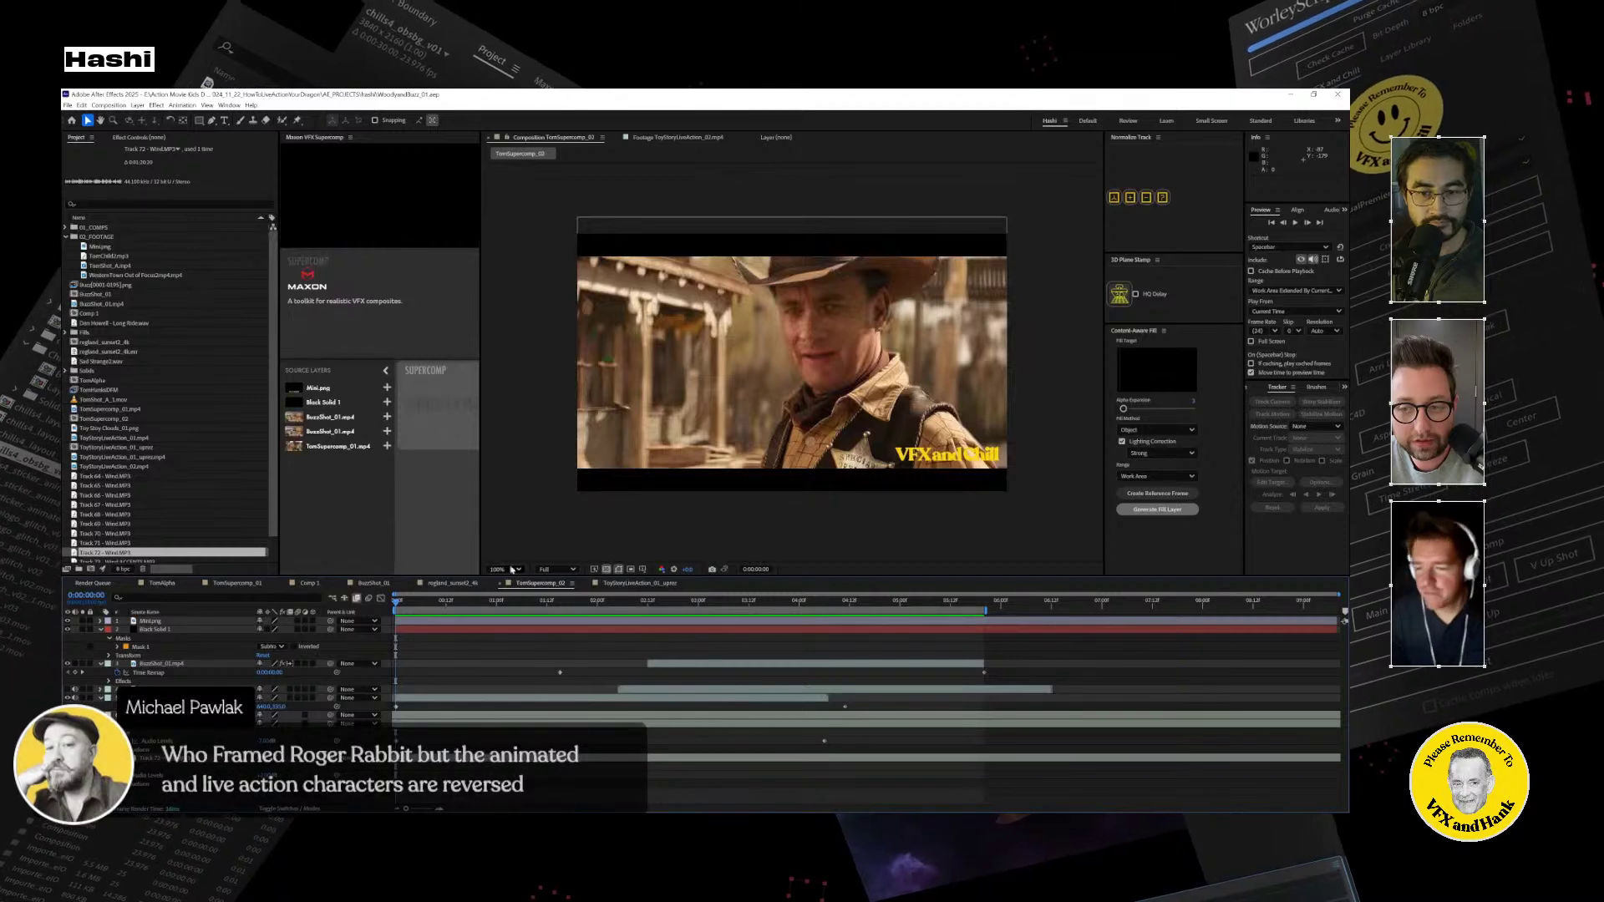
Open the TomSupercomp_01 composition and scrub its timeline to preview the cowboy shot.
left_click(238, 584)
left_click(525, 607)
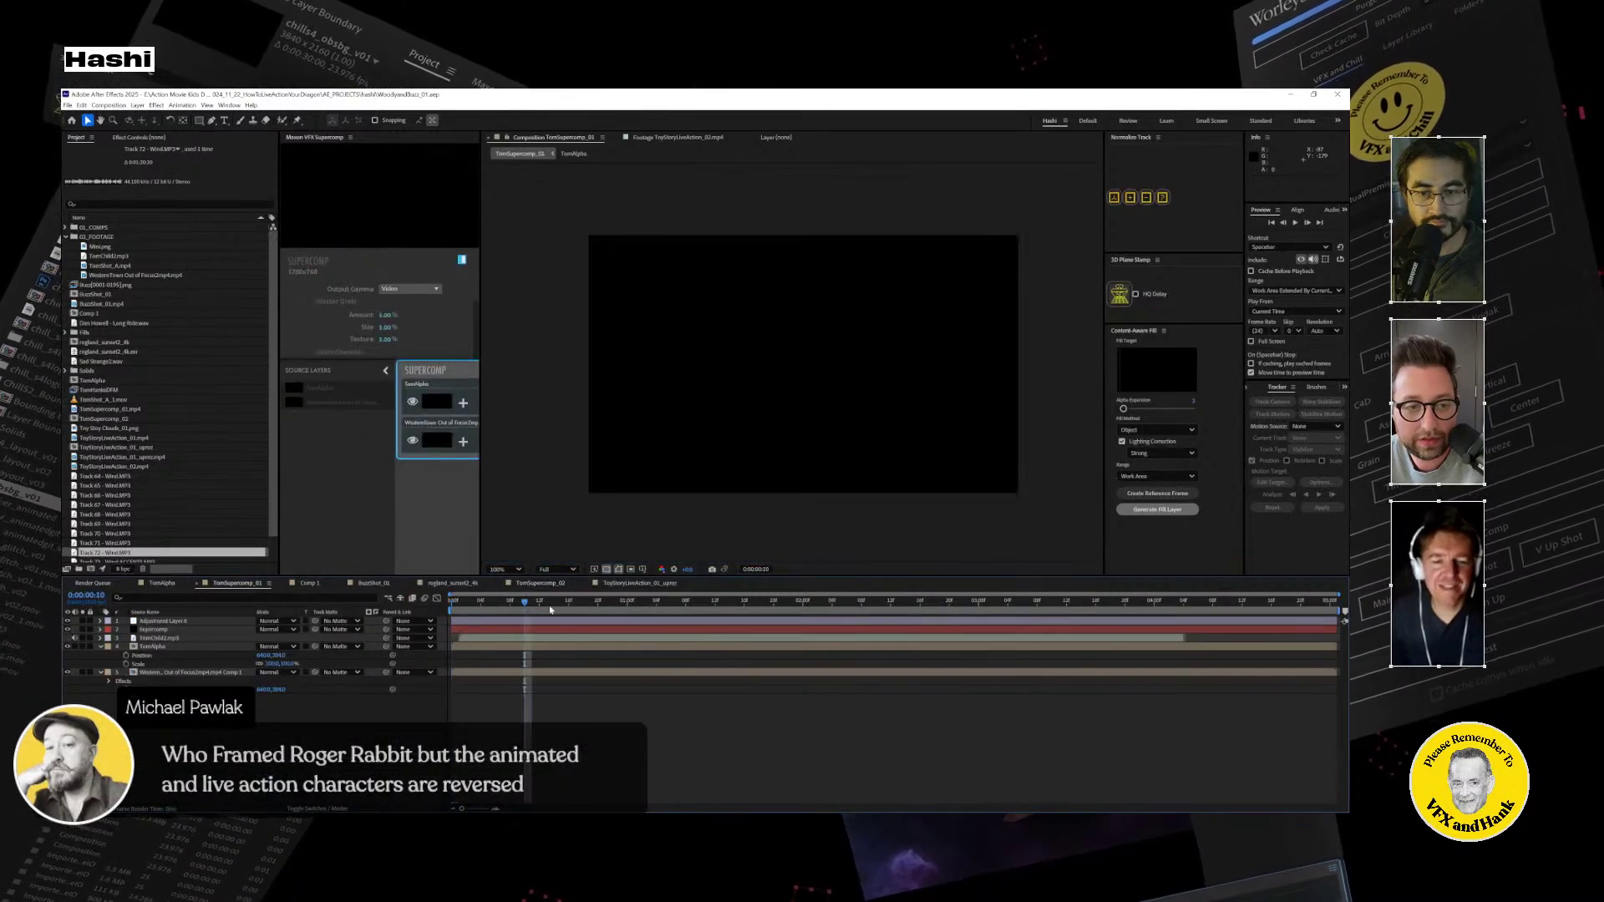
left_click(640, 607)
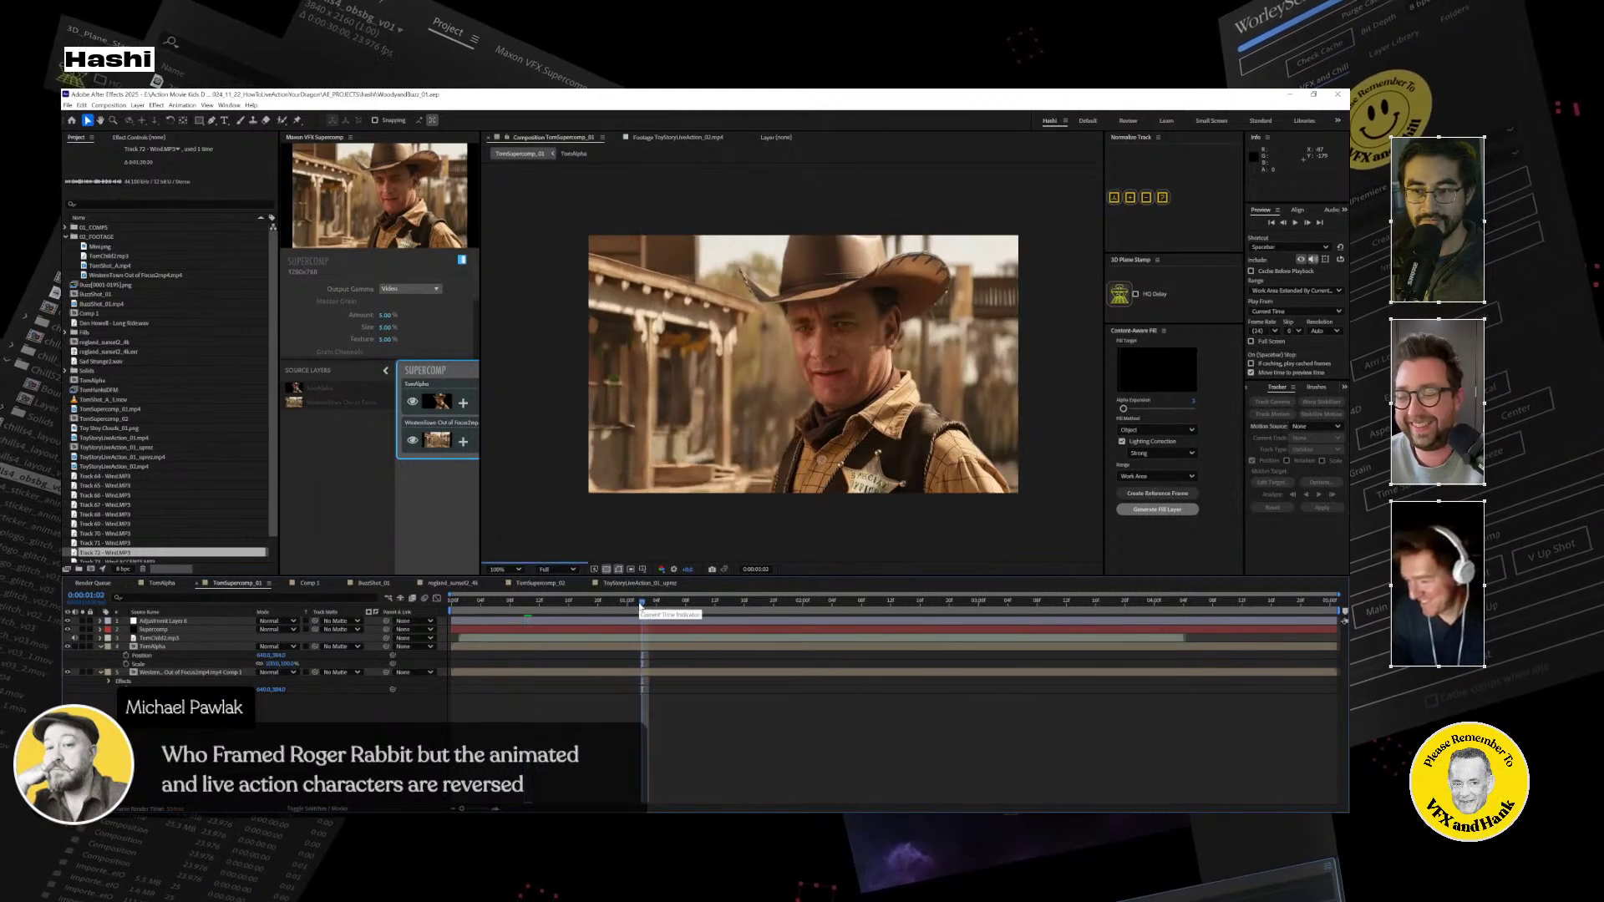
left_click_drag(641, 607, 781, 608)
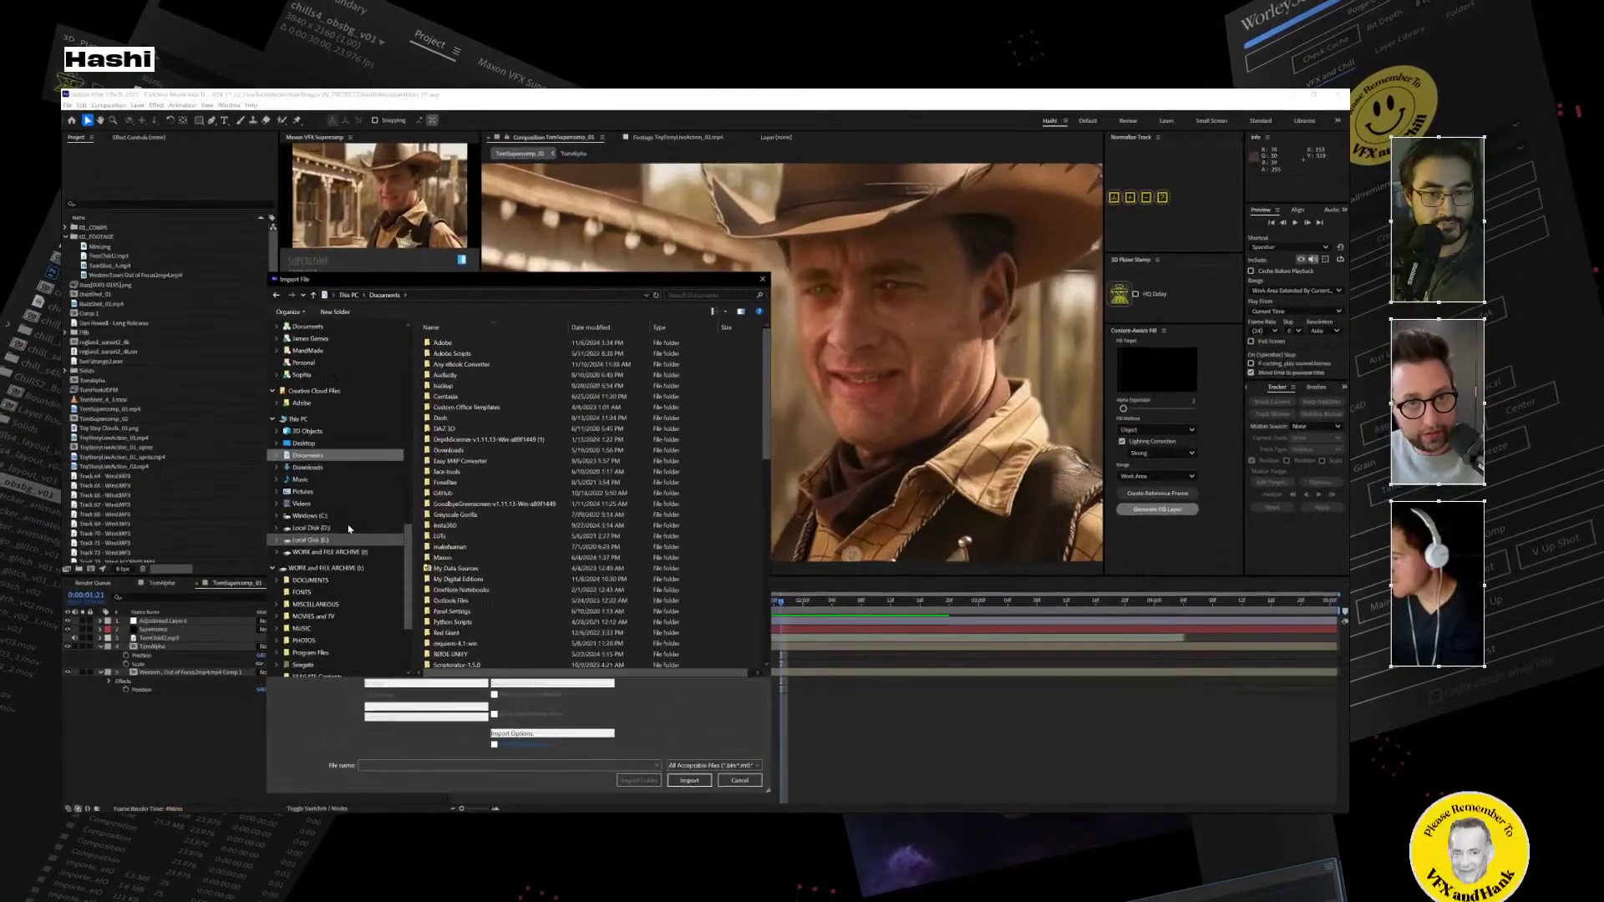
Import the clip 20241121161537.mp4 from the SplitCam folder in Videos as footage.
scroll(333, 517, "up", 1)
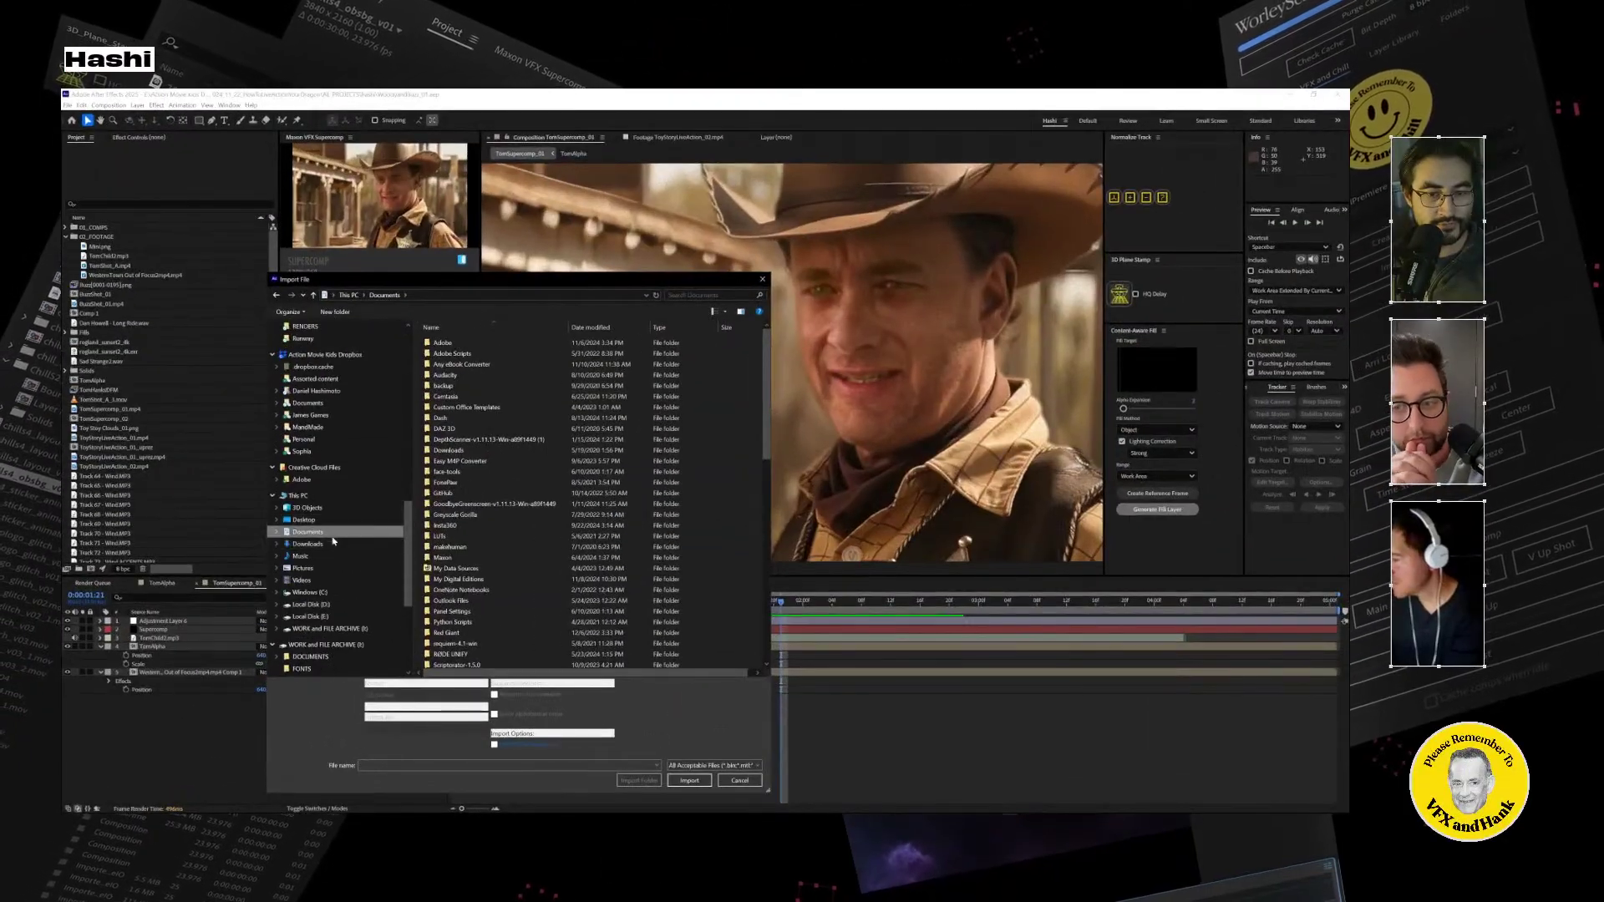
left_click(330, 579)
double_click(622, 352)
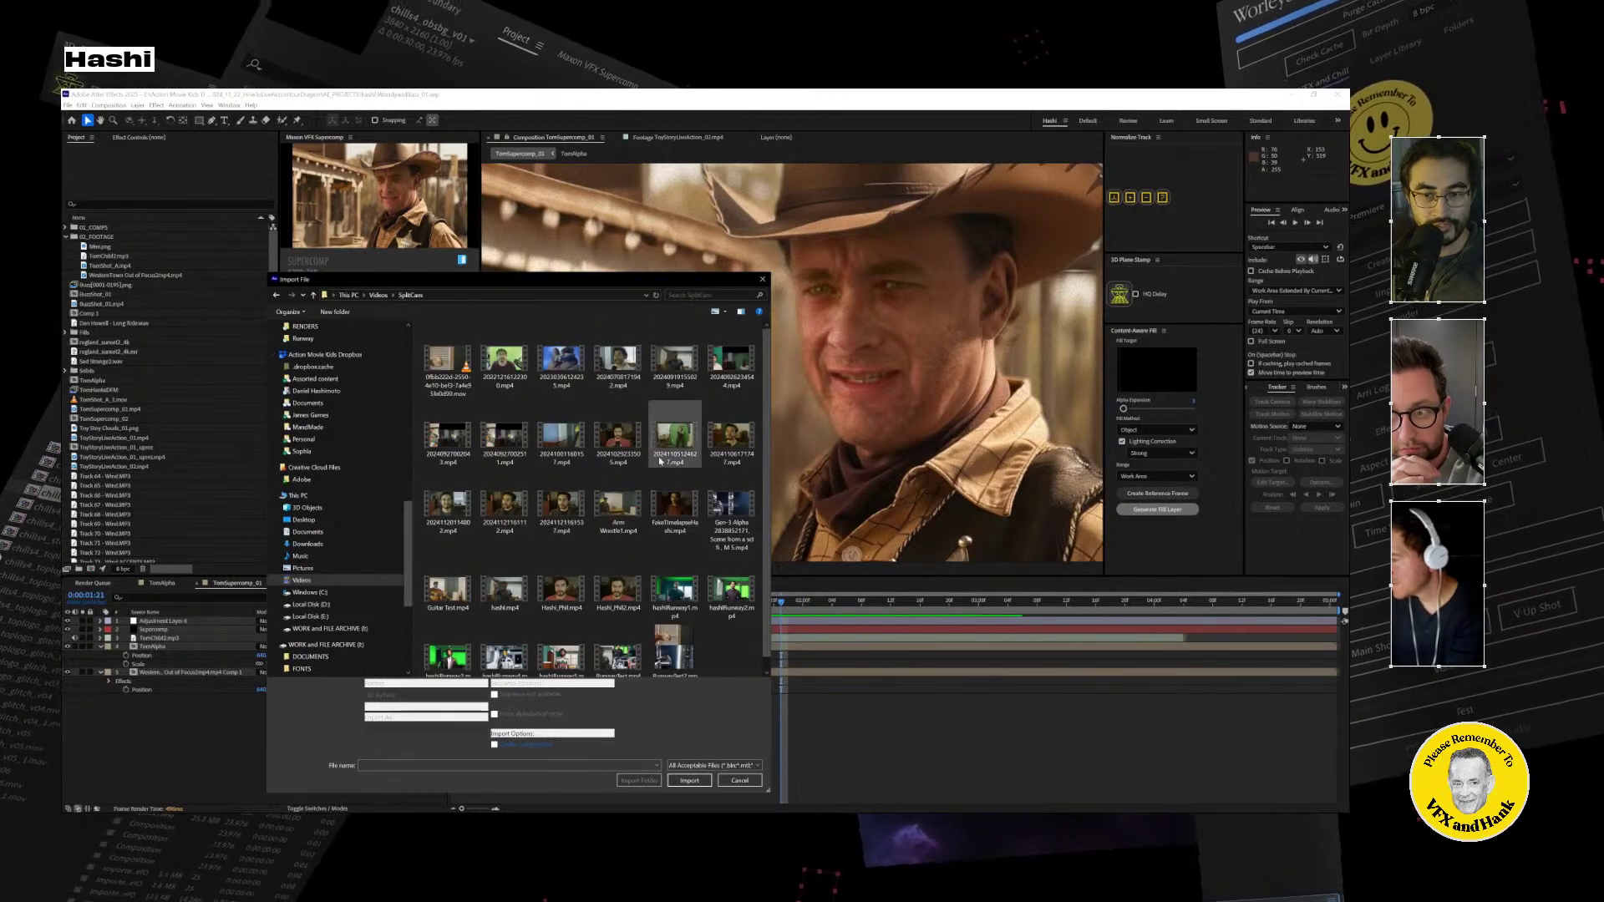
left_click(557, 506)
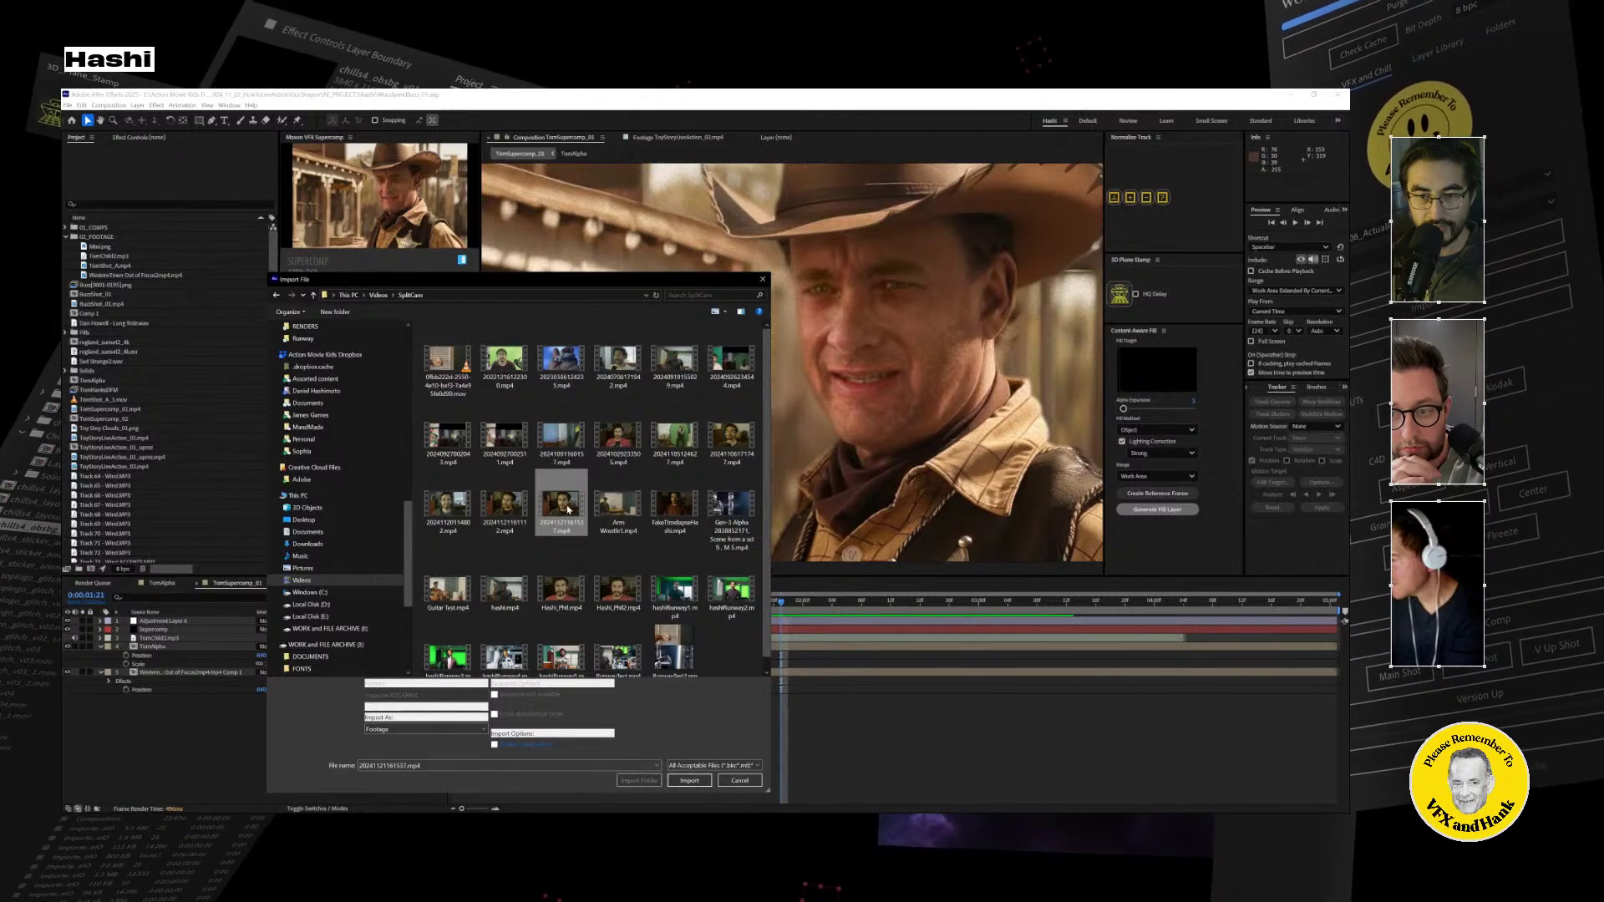
double_click(564, 505)
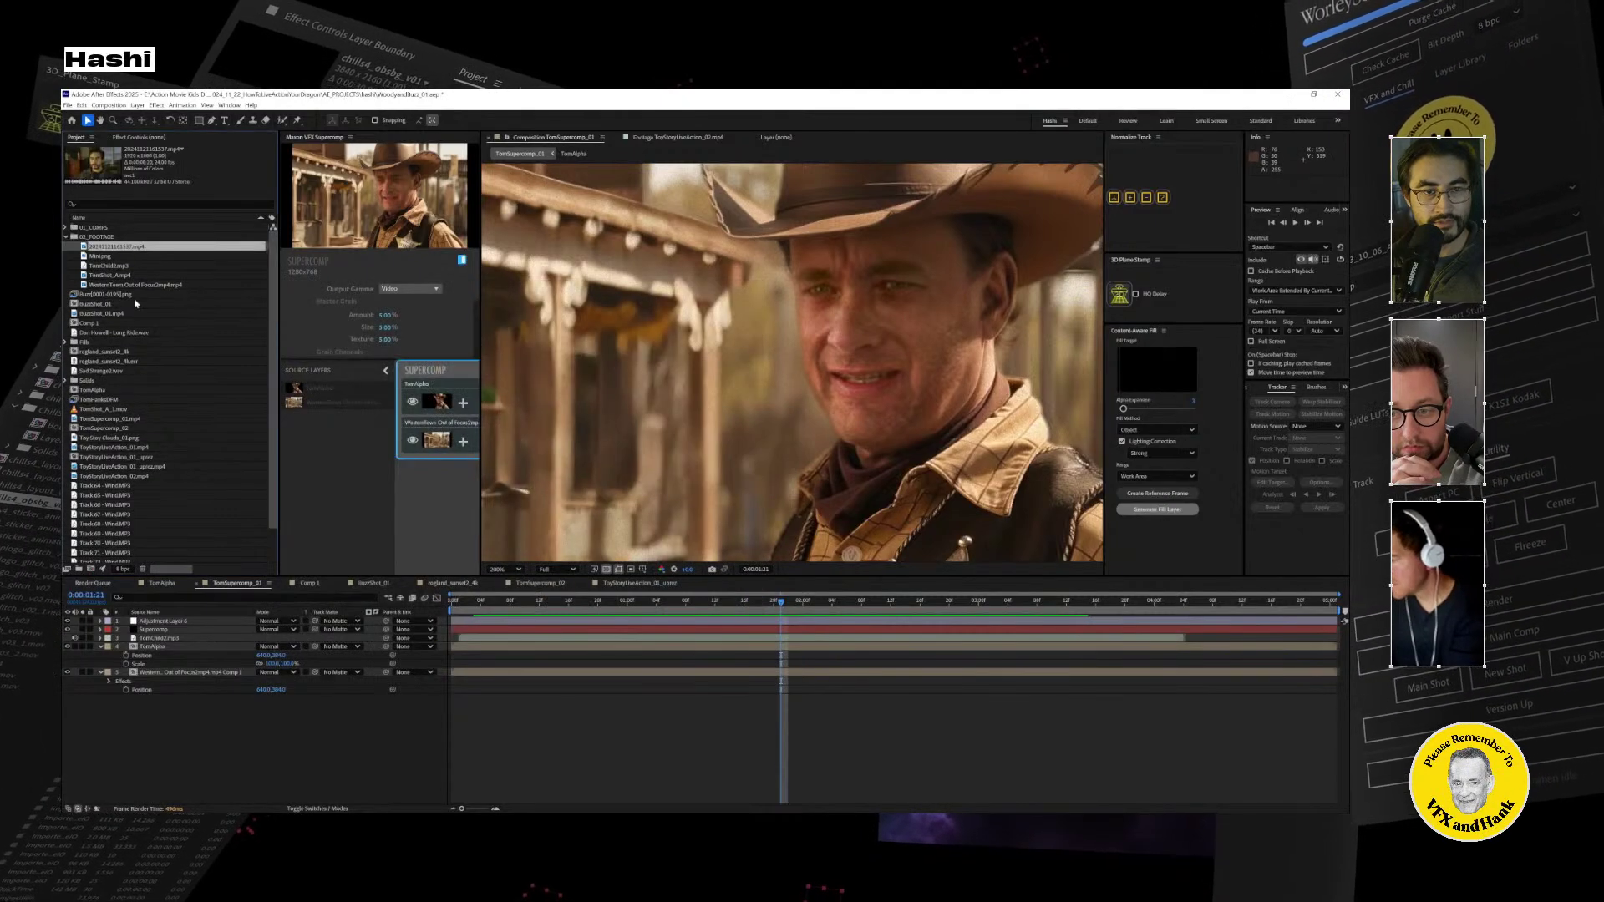
Open the imported webcam clip in the footage viewer and preview the recorded performance.
double_click(84, 247)
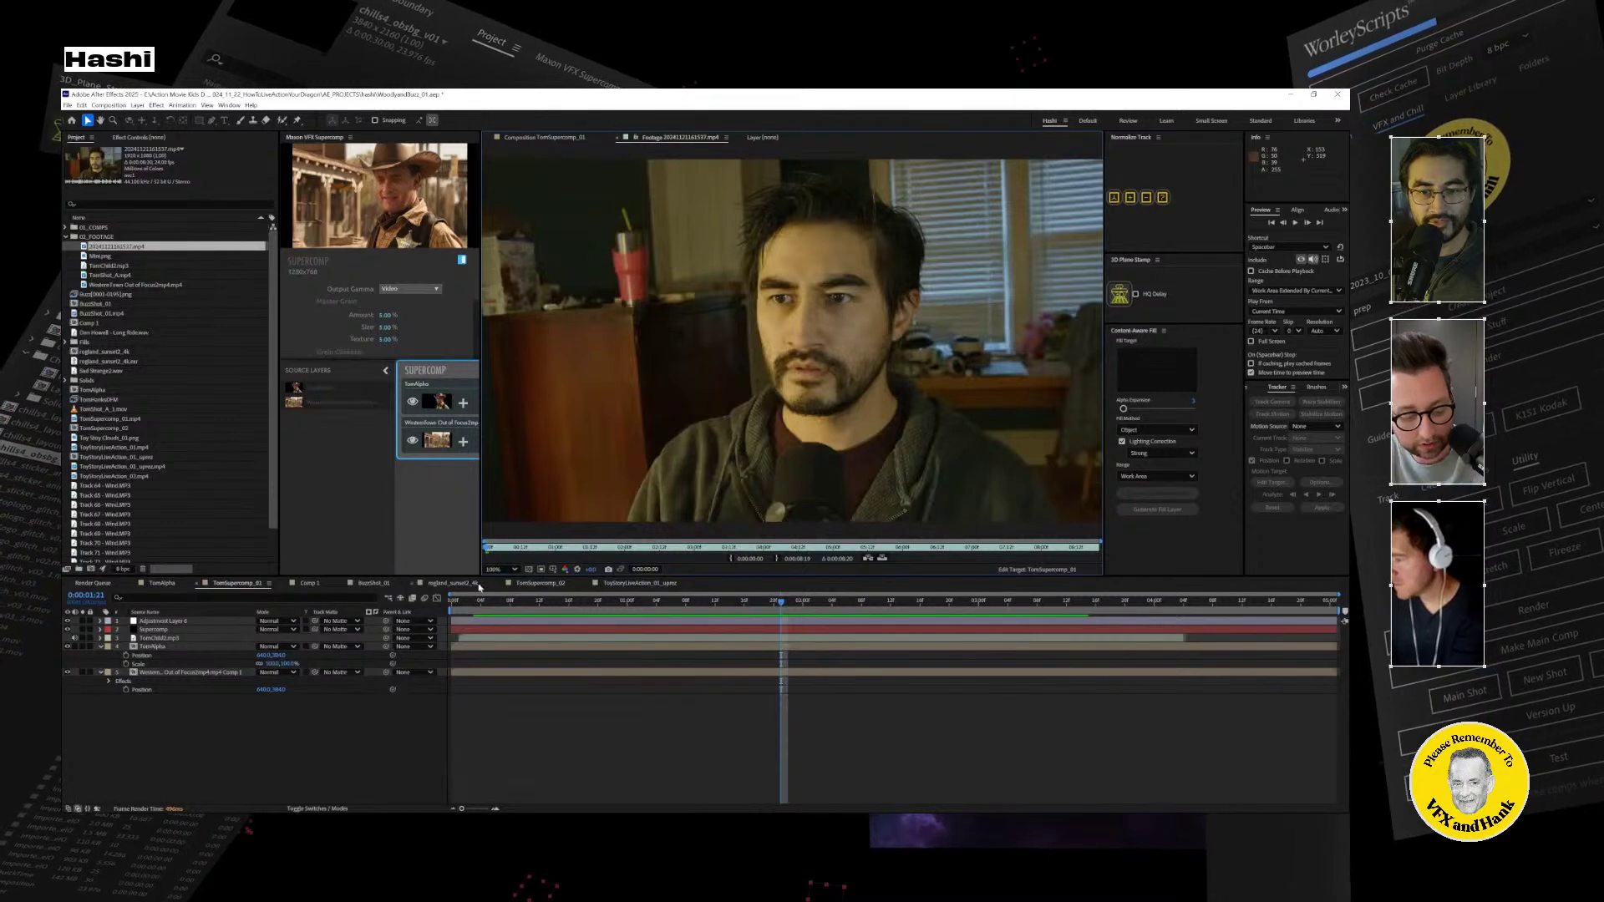
left_click_drag(523, 553, 871, 568)
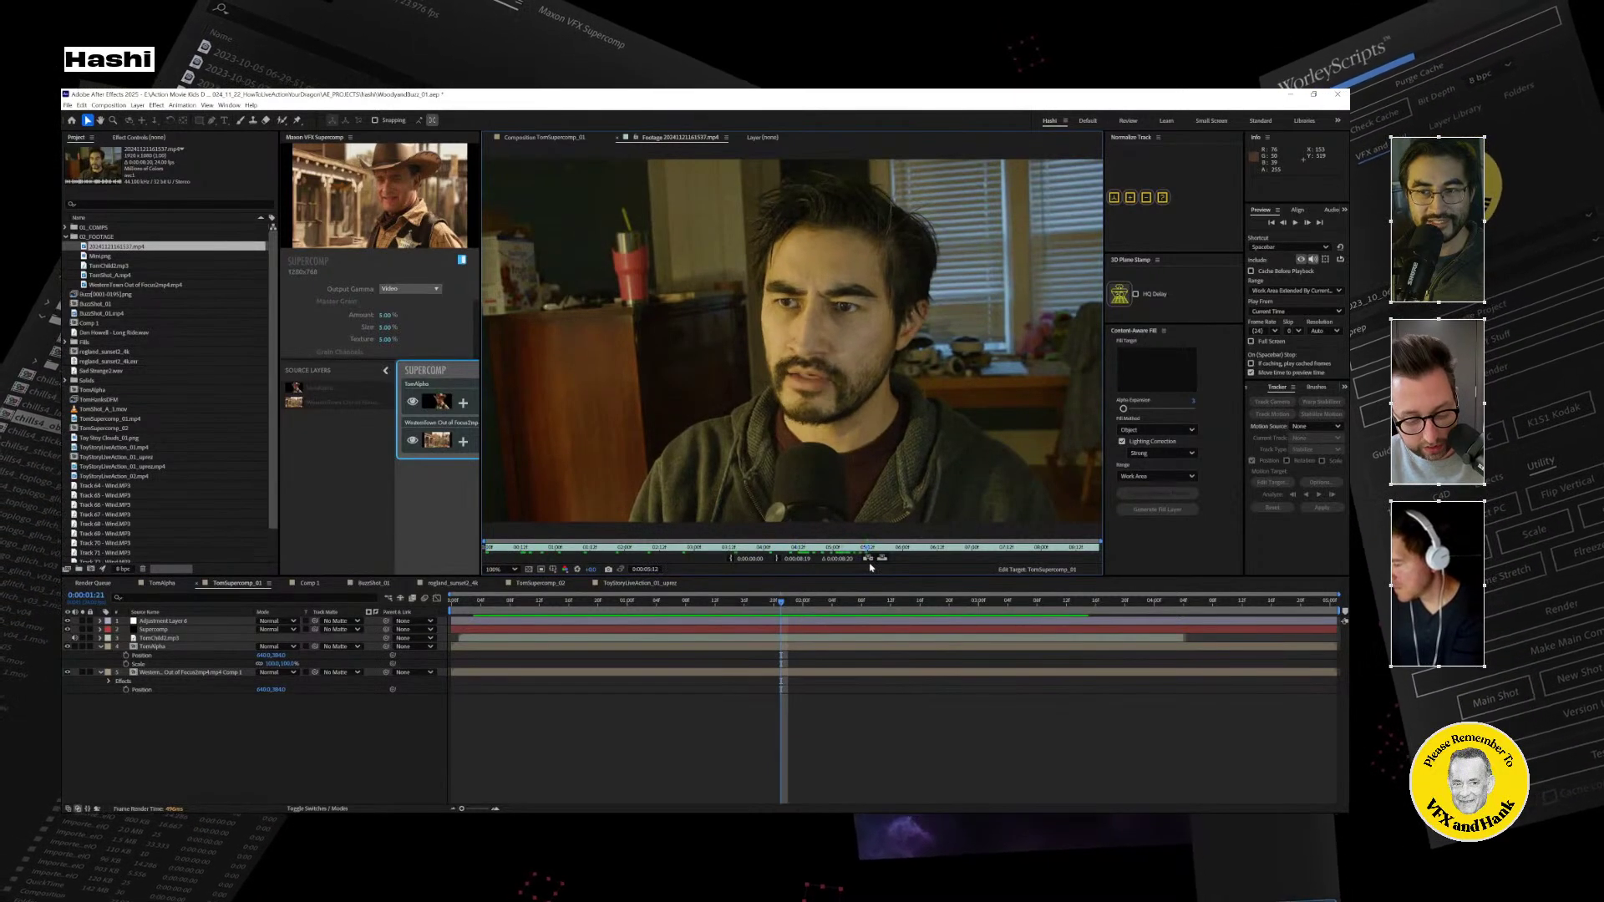
key("space")
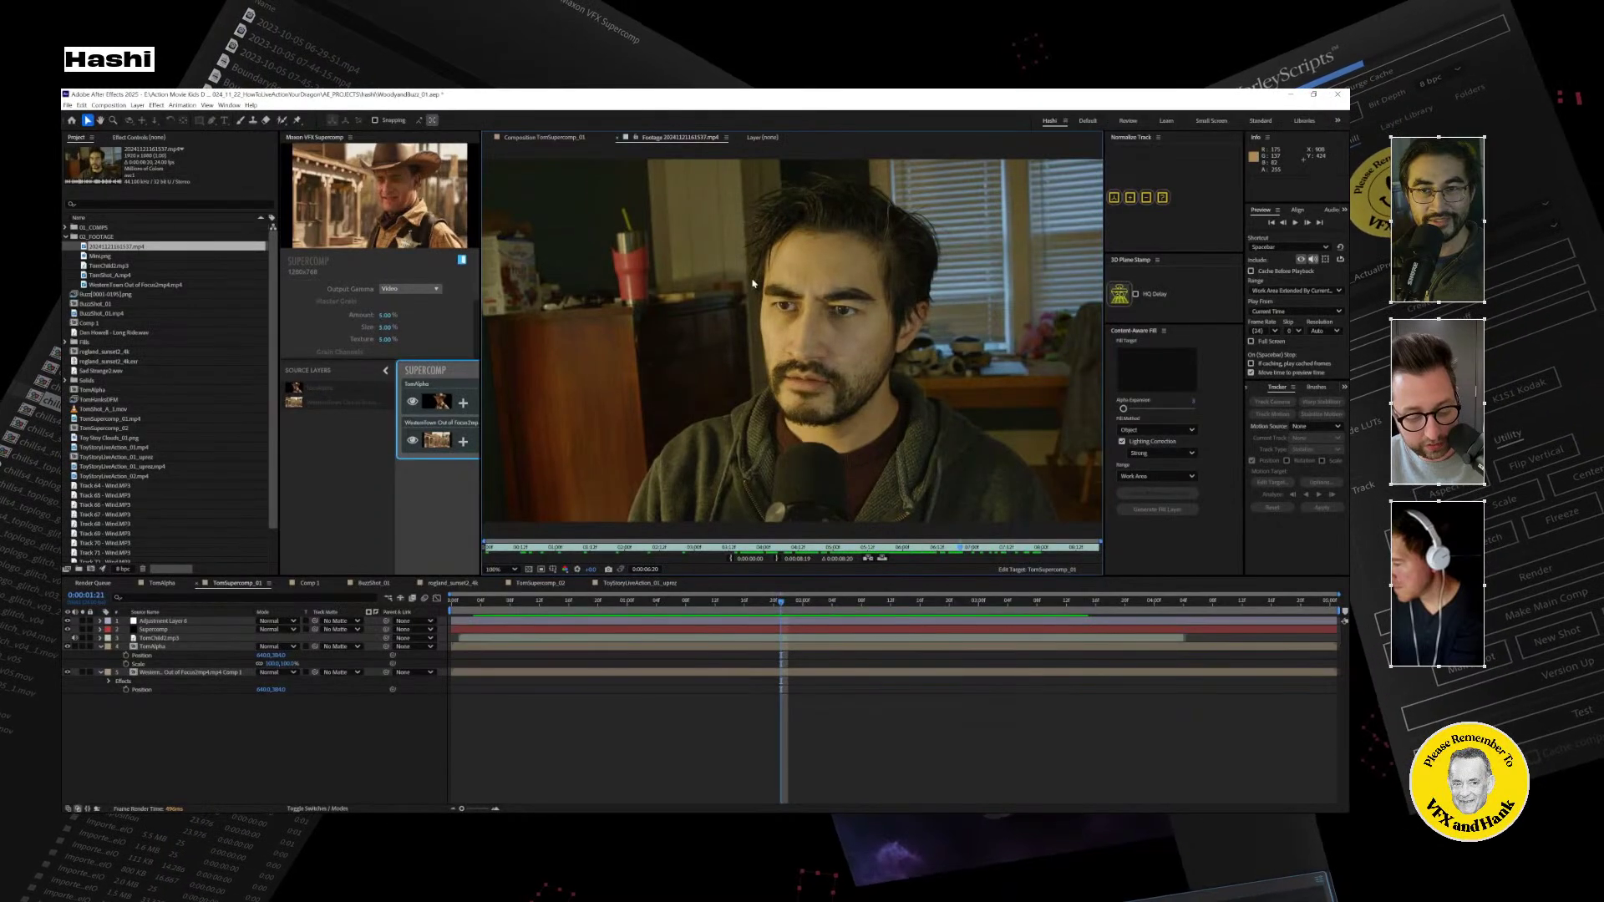
Return to the TomSupercomp_01 composition and scrub through it to compare the cowboy's performance with the webcam clip.
left_click(551, 138)
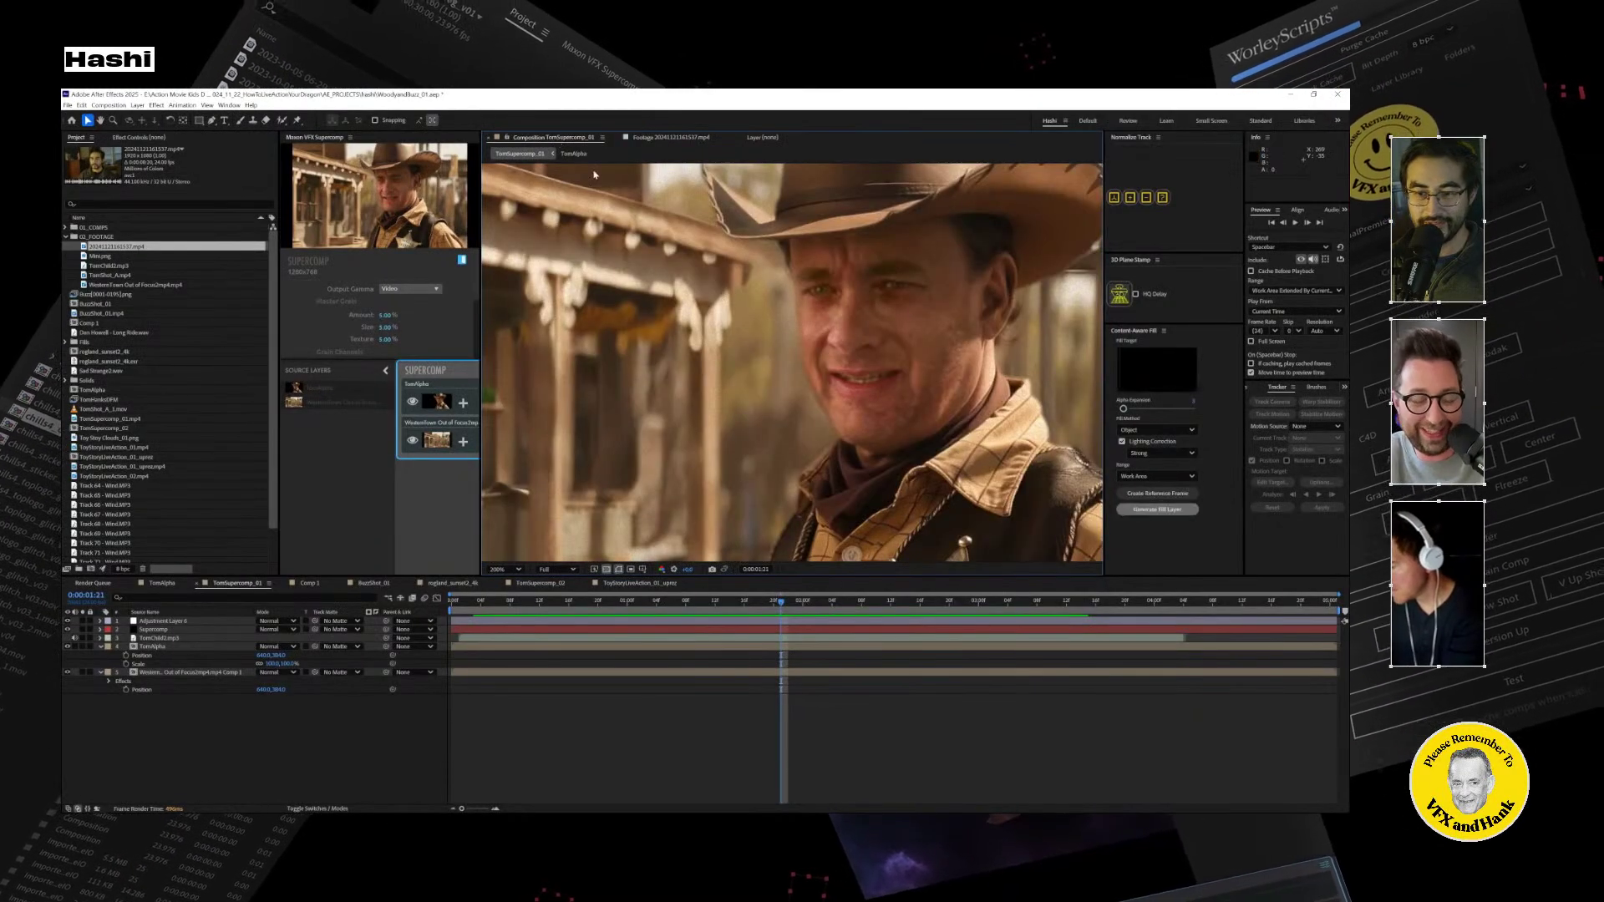
left_click_drag(568, 613, 693, 618)
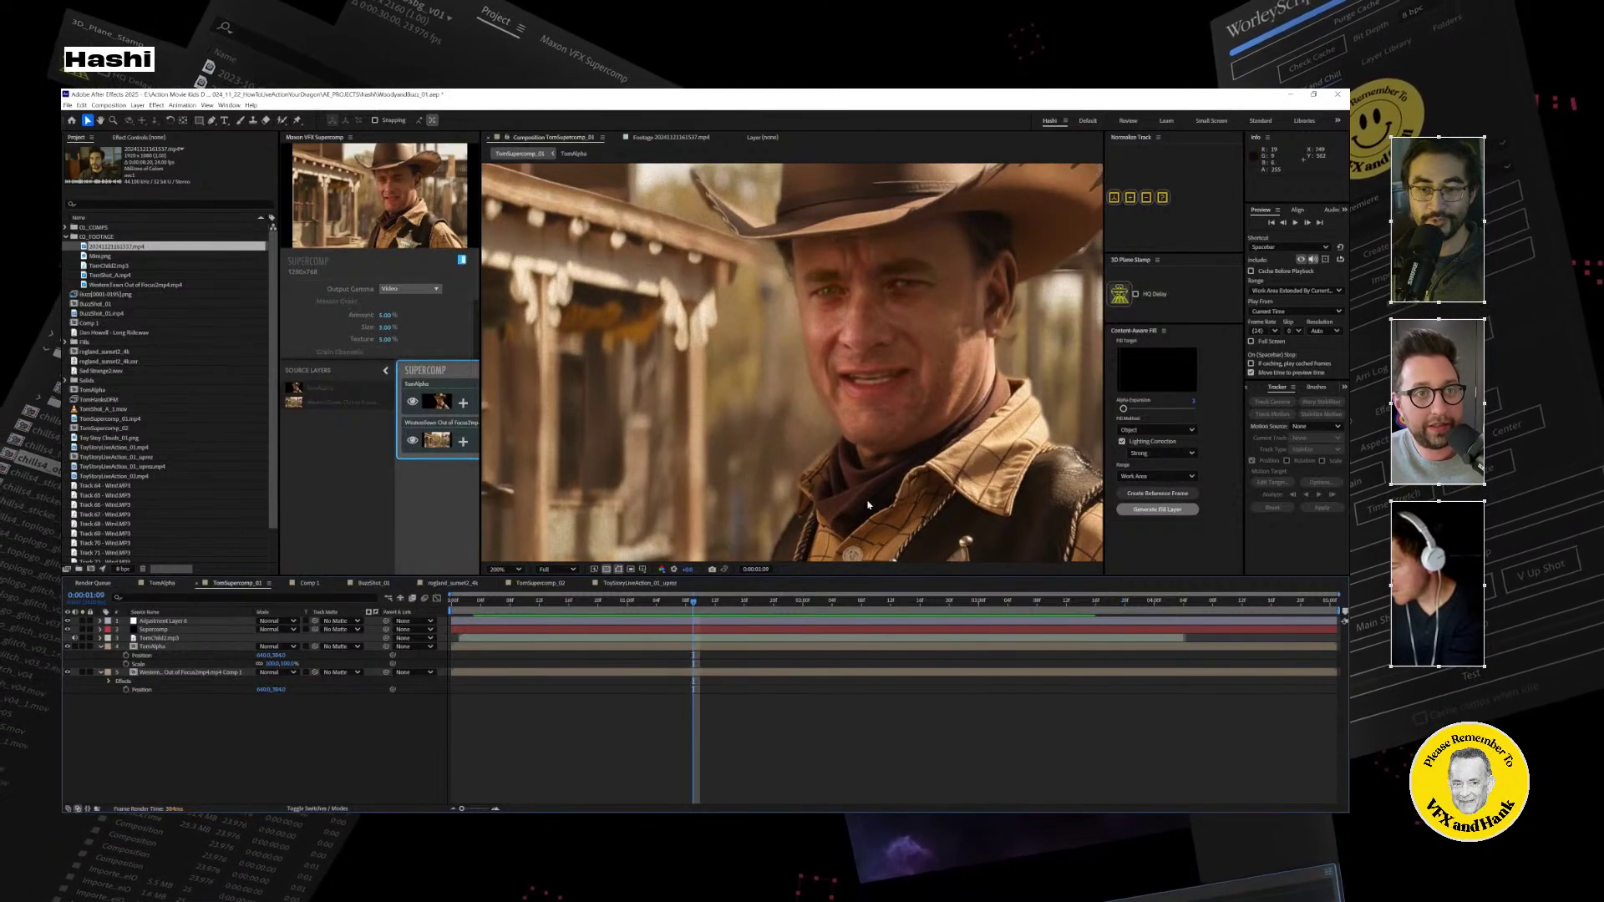
left_click(482, 609)
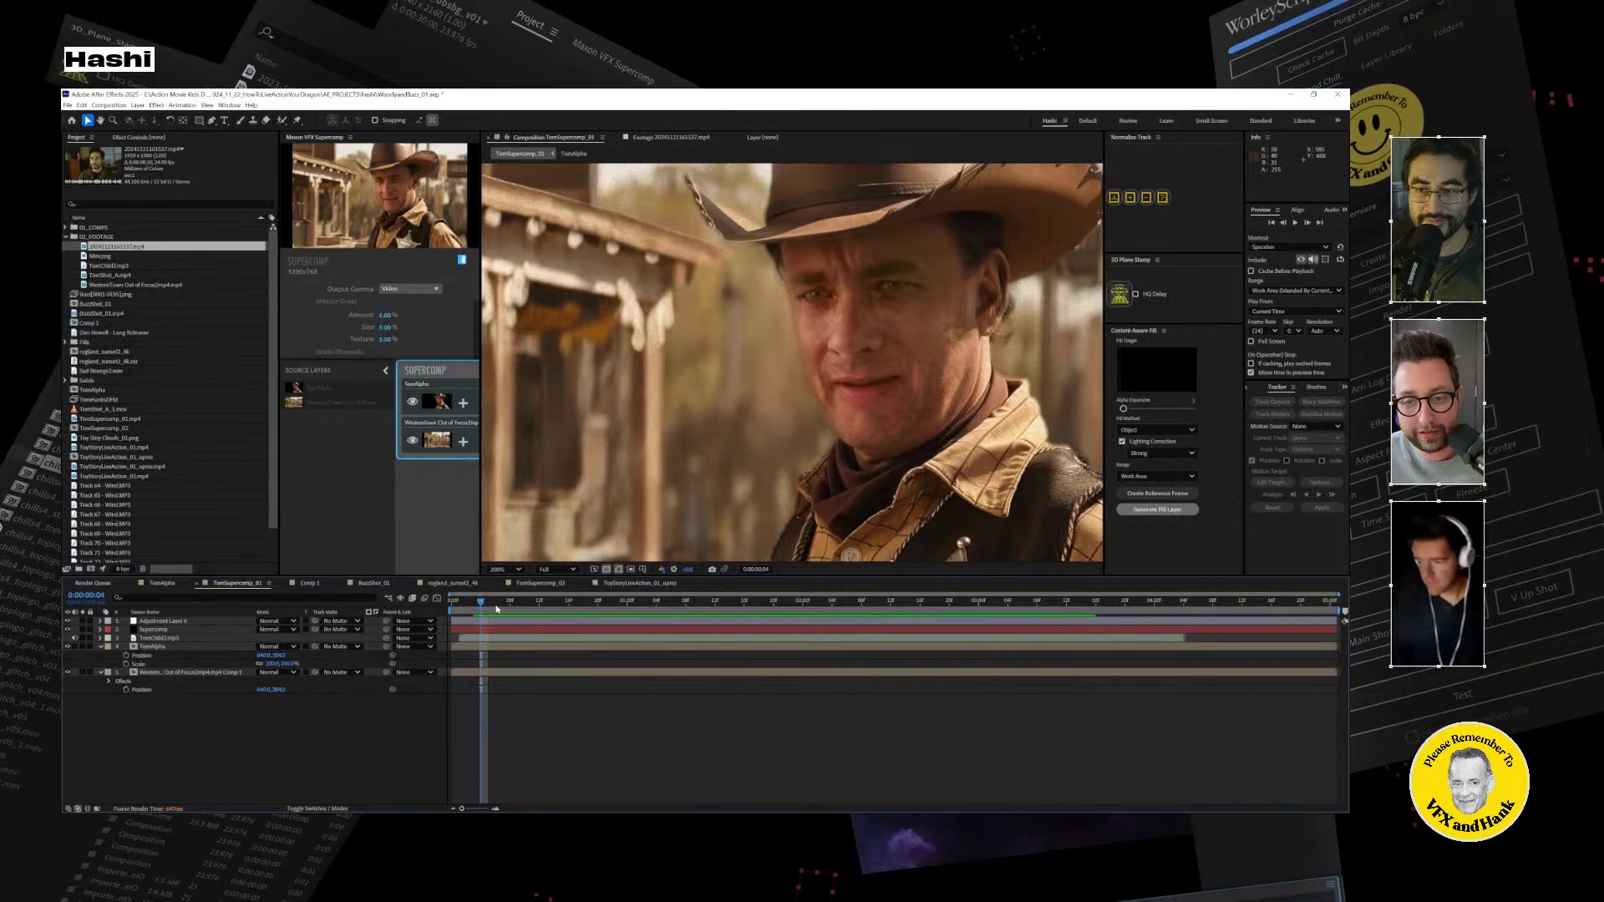
left_click_drag(496, 609, 1099, 624)
left_click(625, 608)
key("comma")
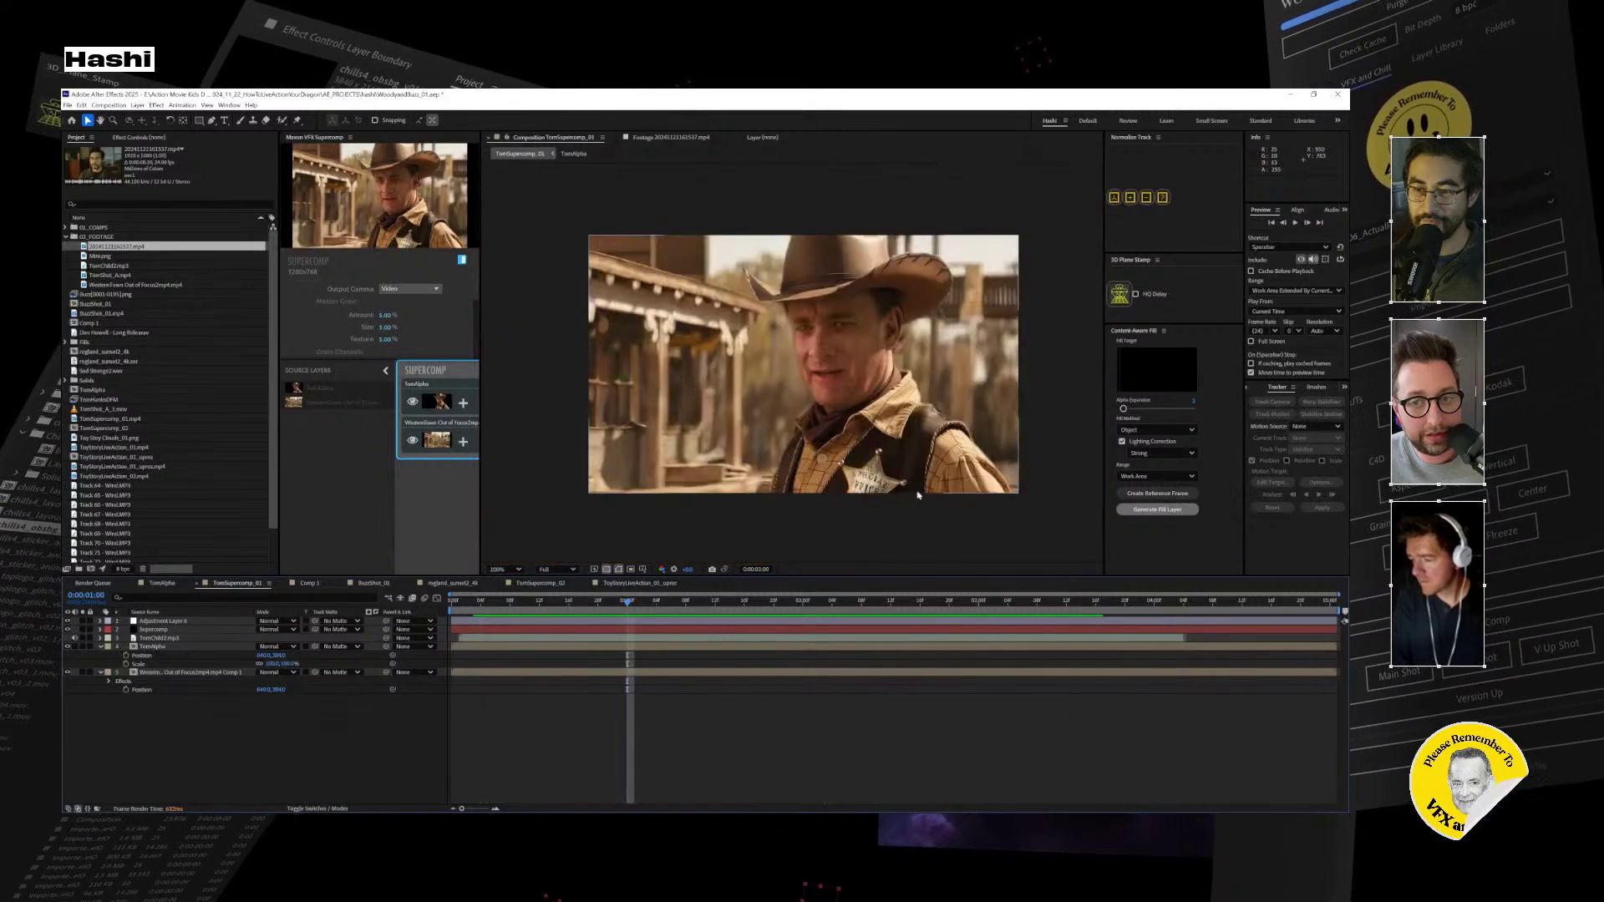
key("period")
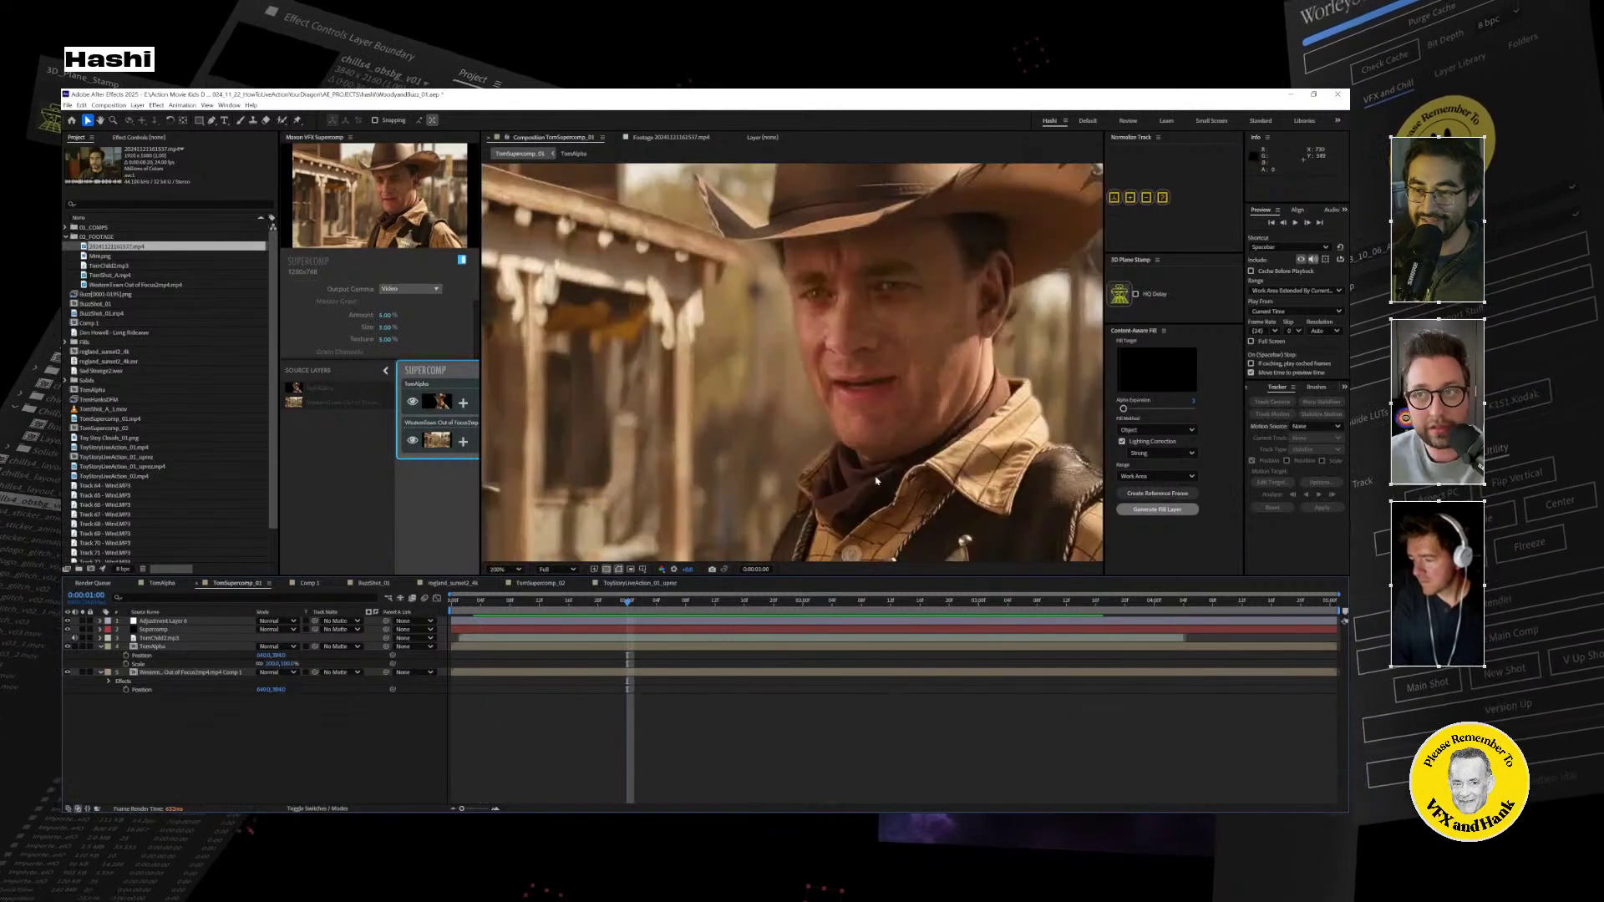
Examine the cowboy's star badge up close, and return to the full-frame view of the shot.
scroll(929, 490, "up", 4)
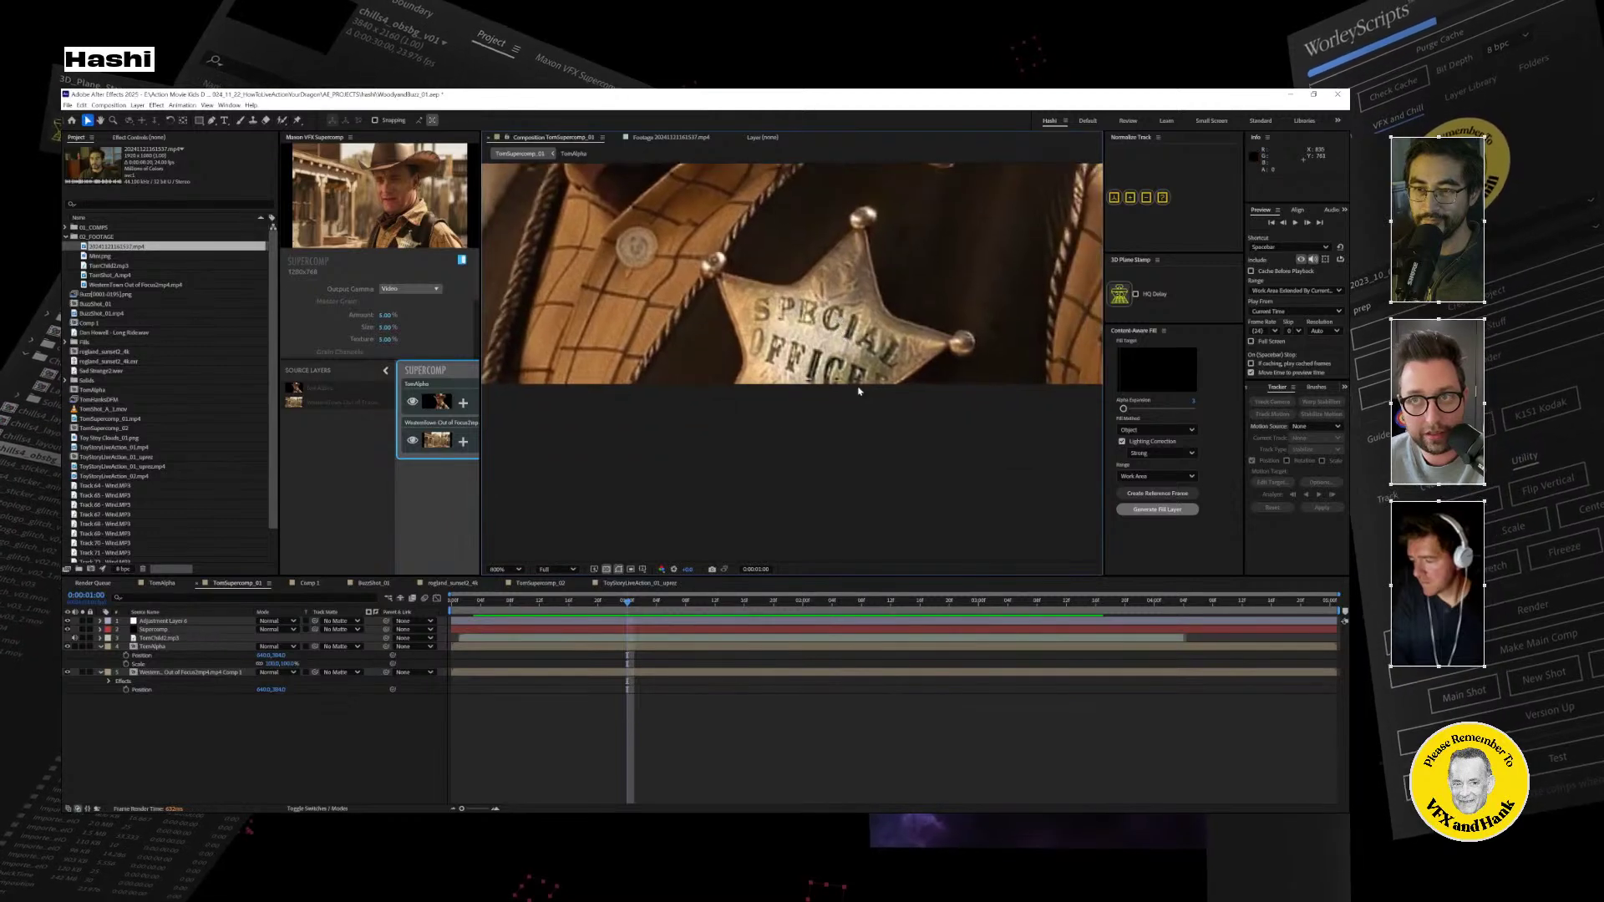
left_click(863, 344)
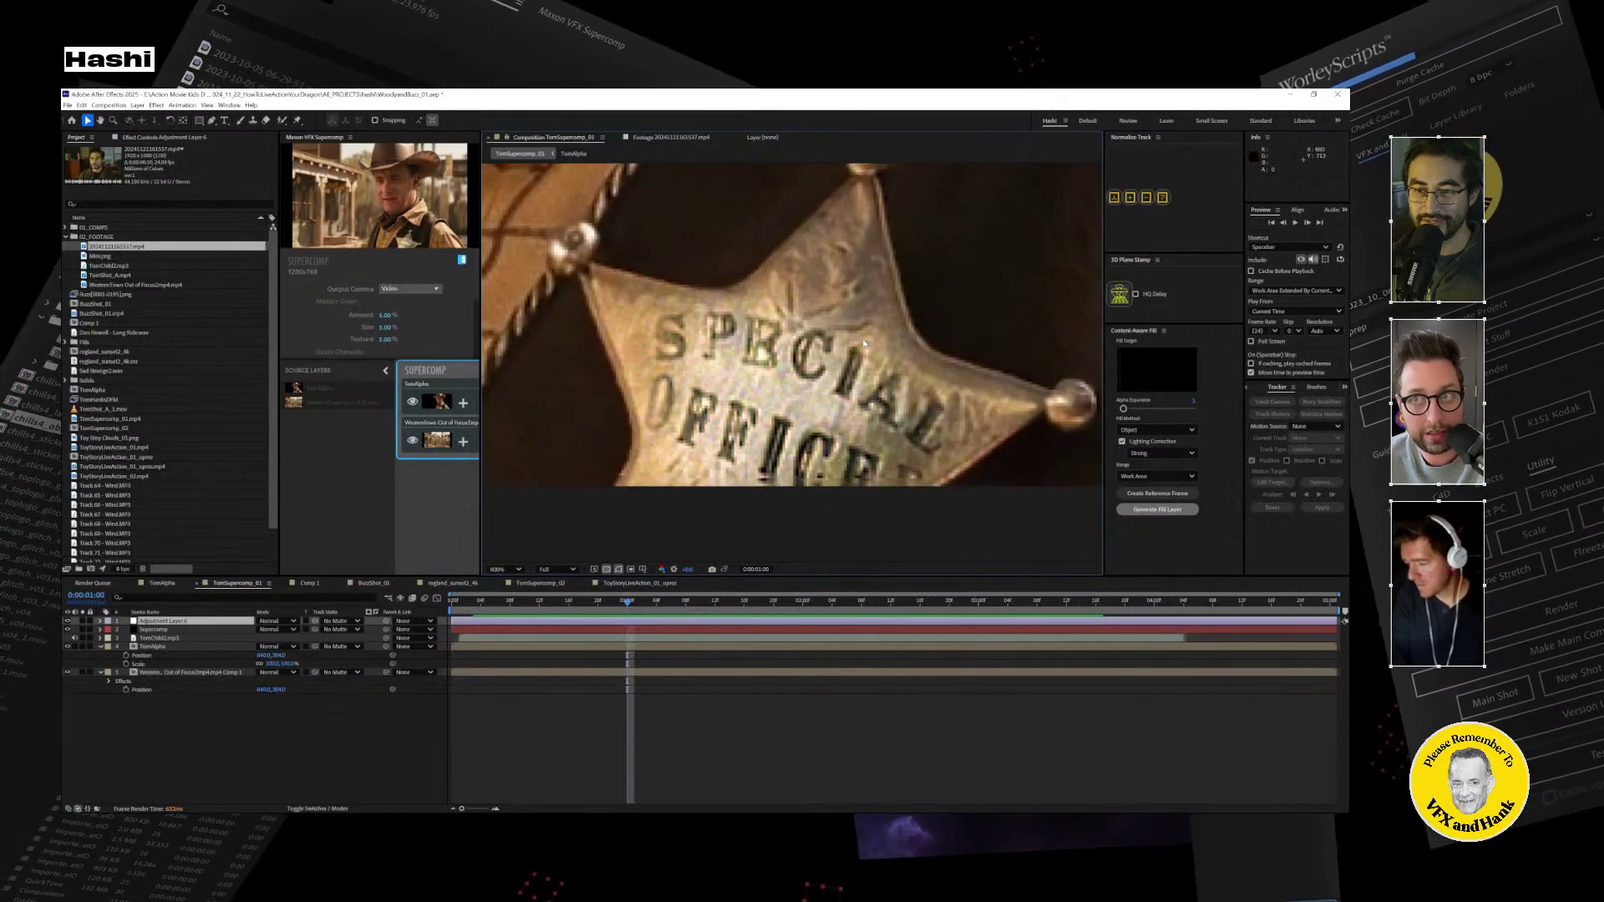
scroll(802, 425, "down", 1)
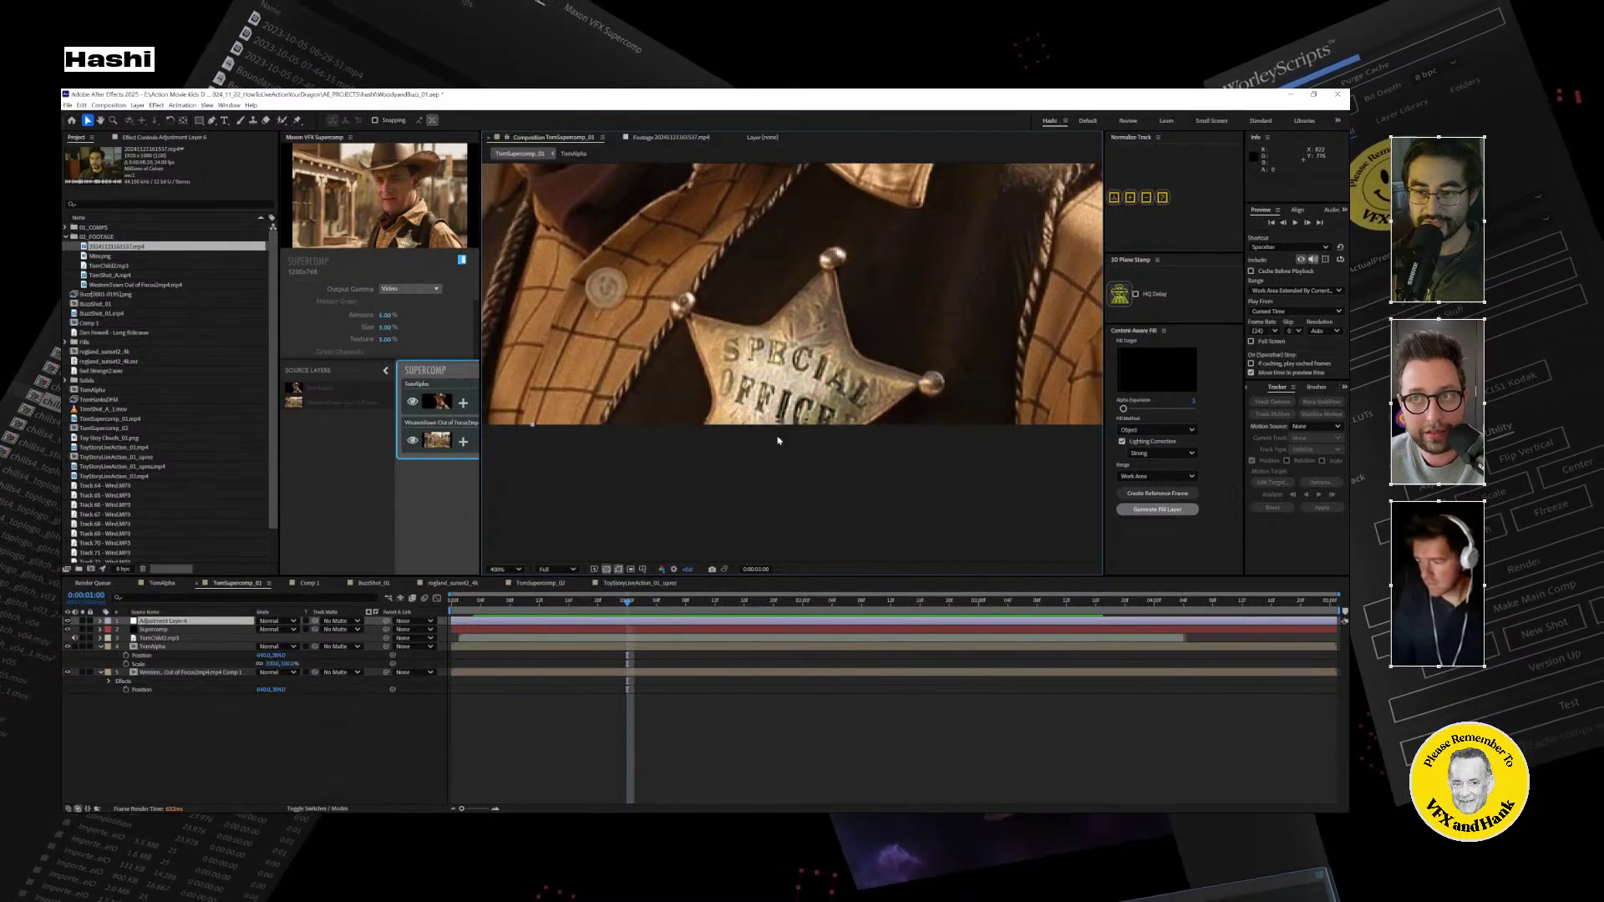
scroll(781, 378, "down", 3)
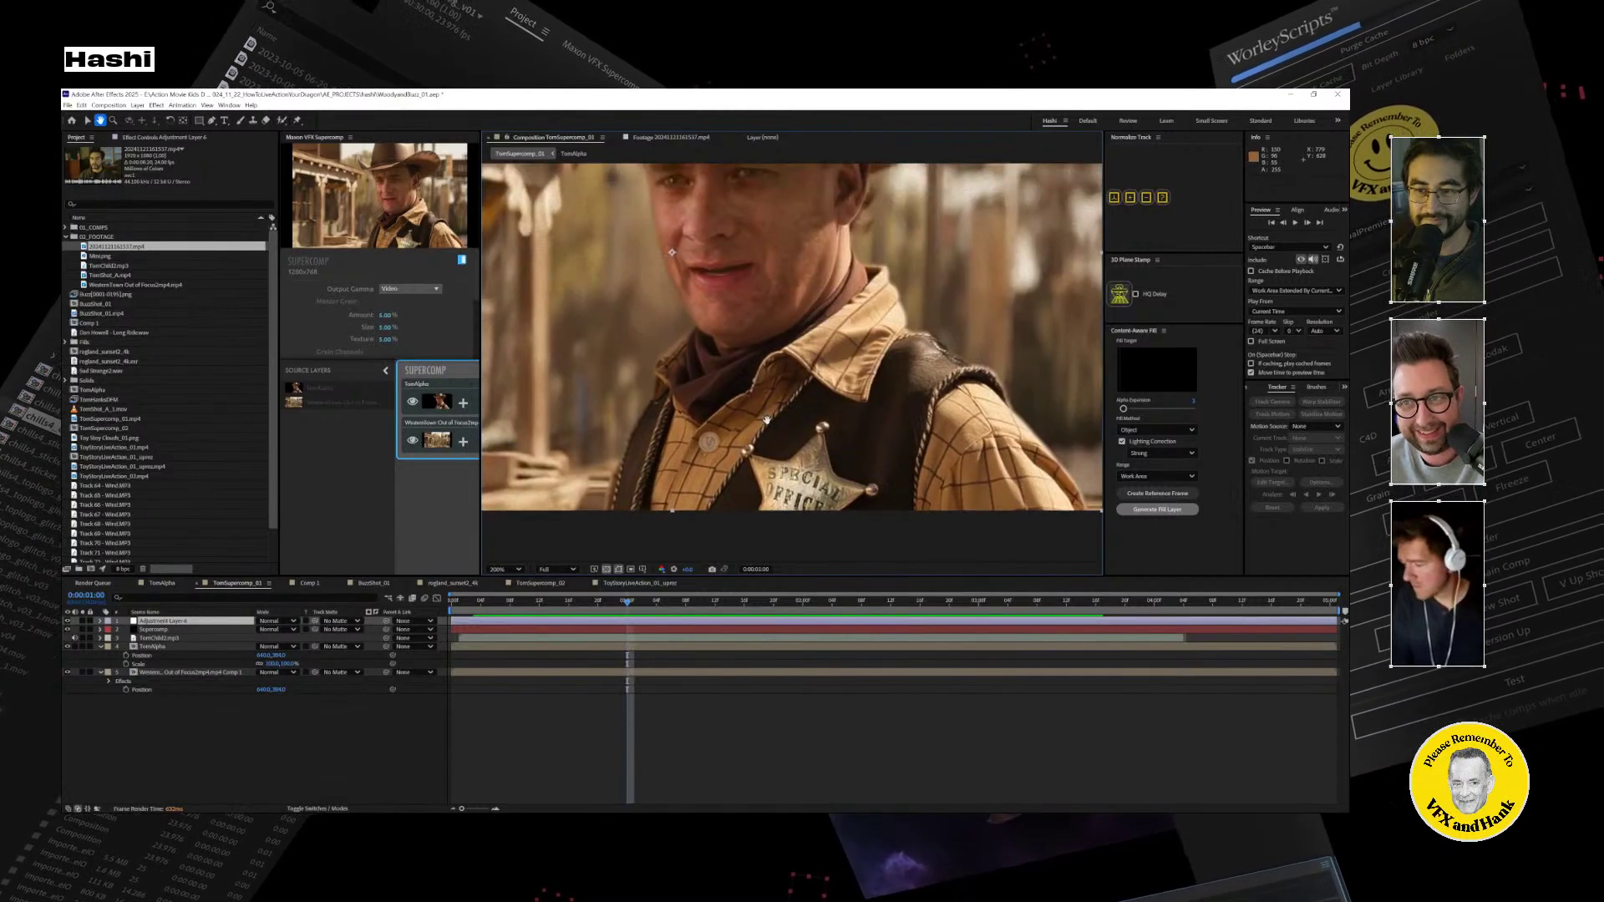
middle_click_drag(763, 347, 797, 396)
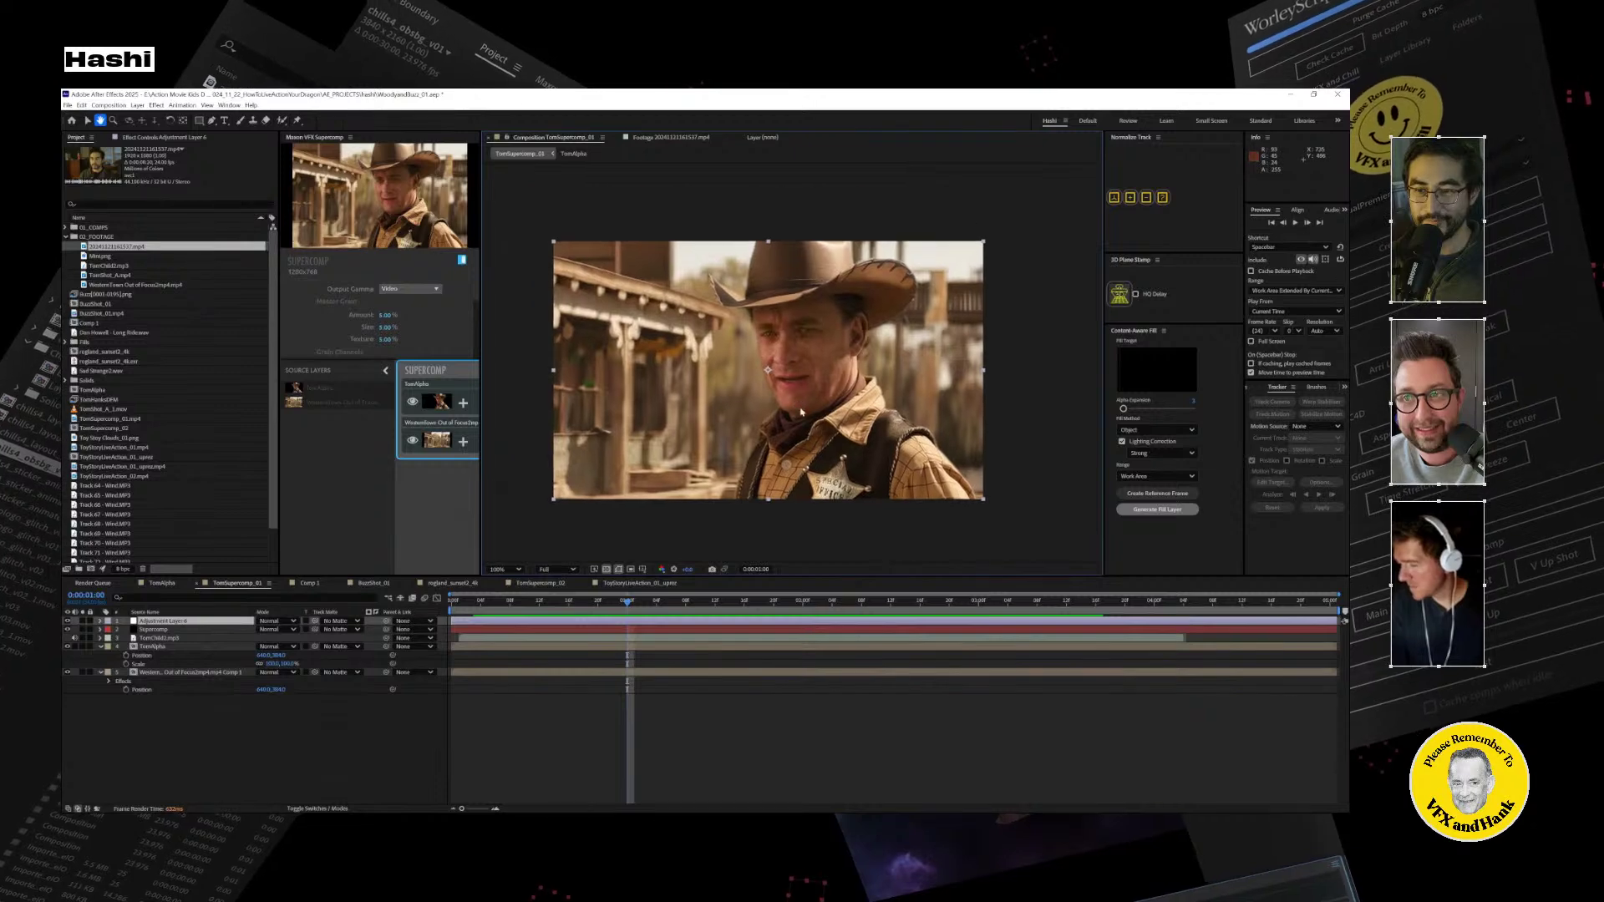
Play the cowboy shot from the first frame and scrub back through the timeline.
left_click_drag(628, 603, 455, 613)
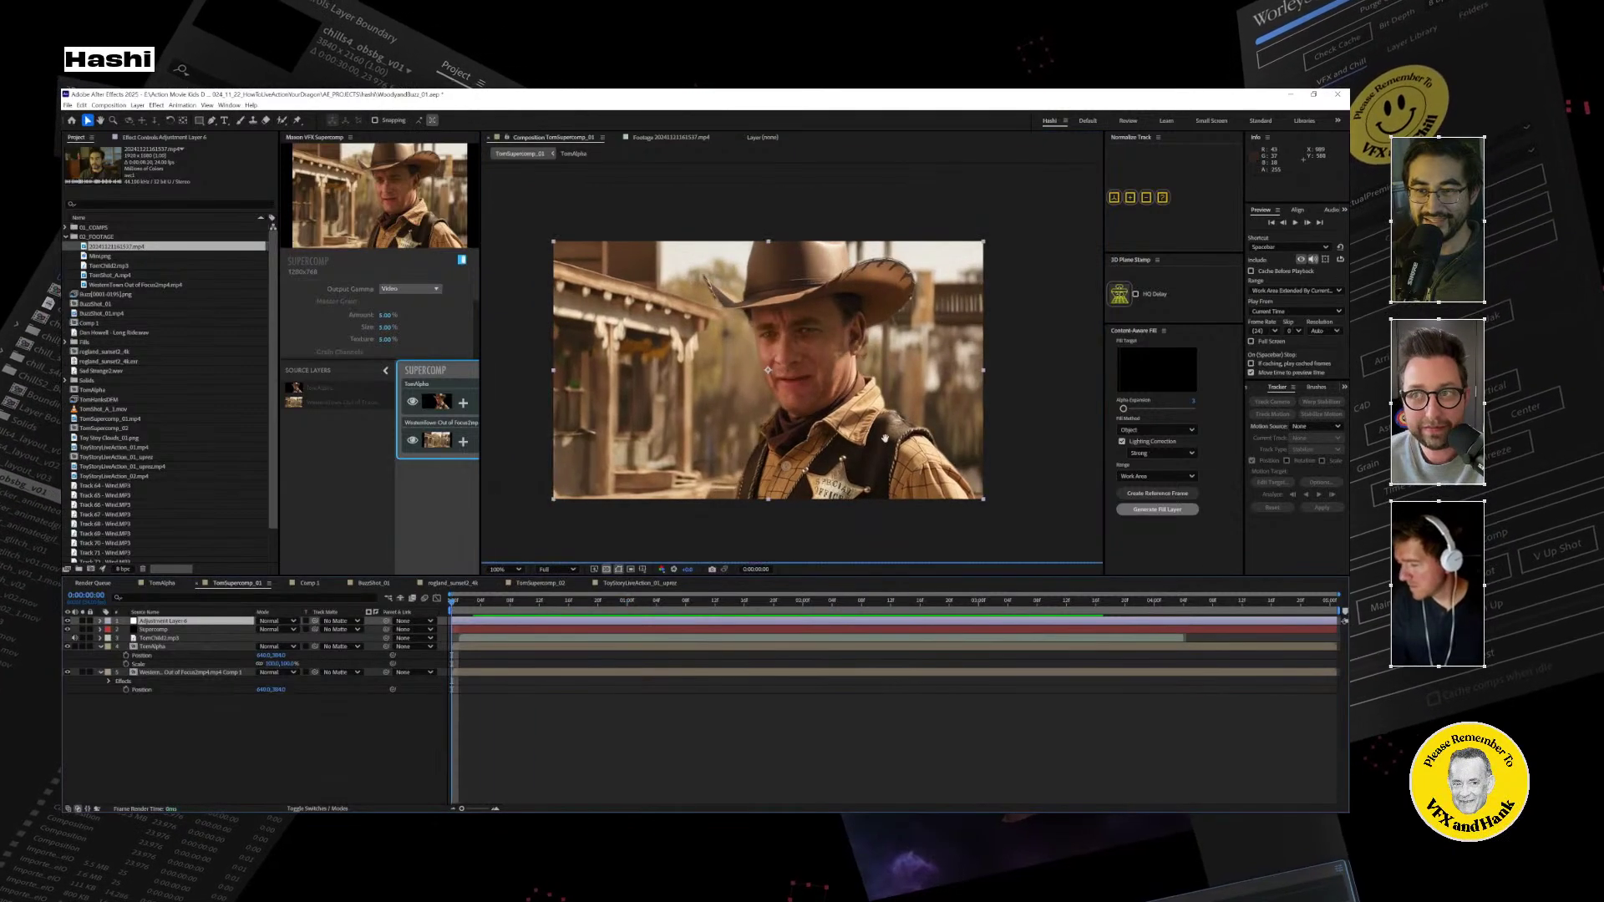
key("space")
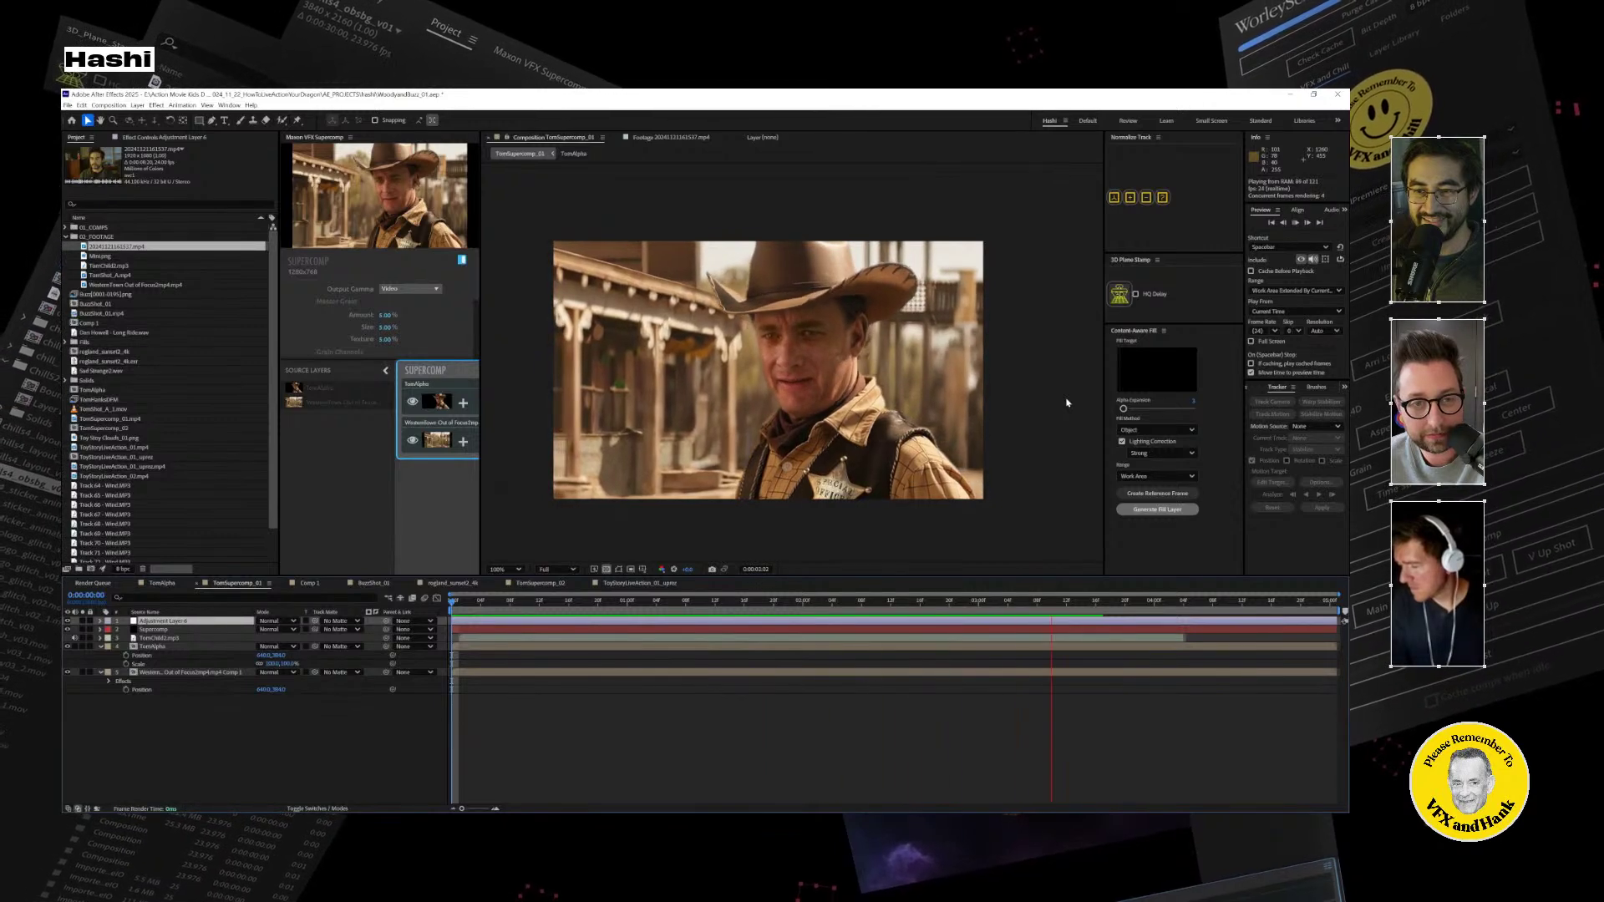
key("space")
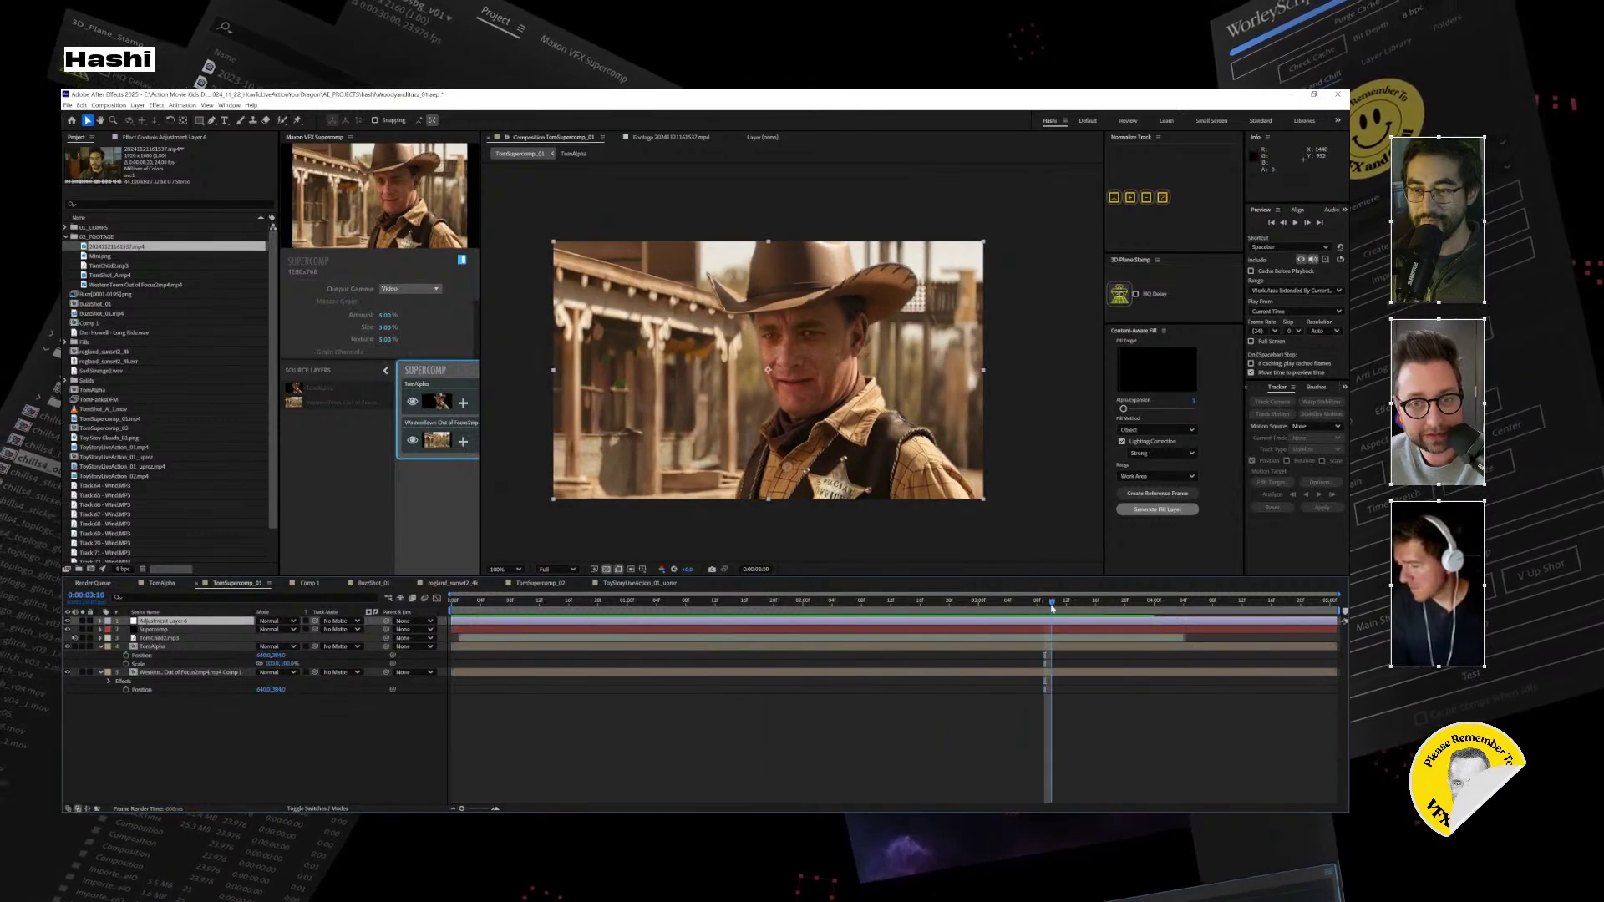
left_click_drag(1048, 603, 957, 602)
left_click(576, 601)
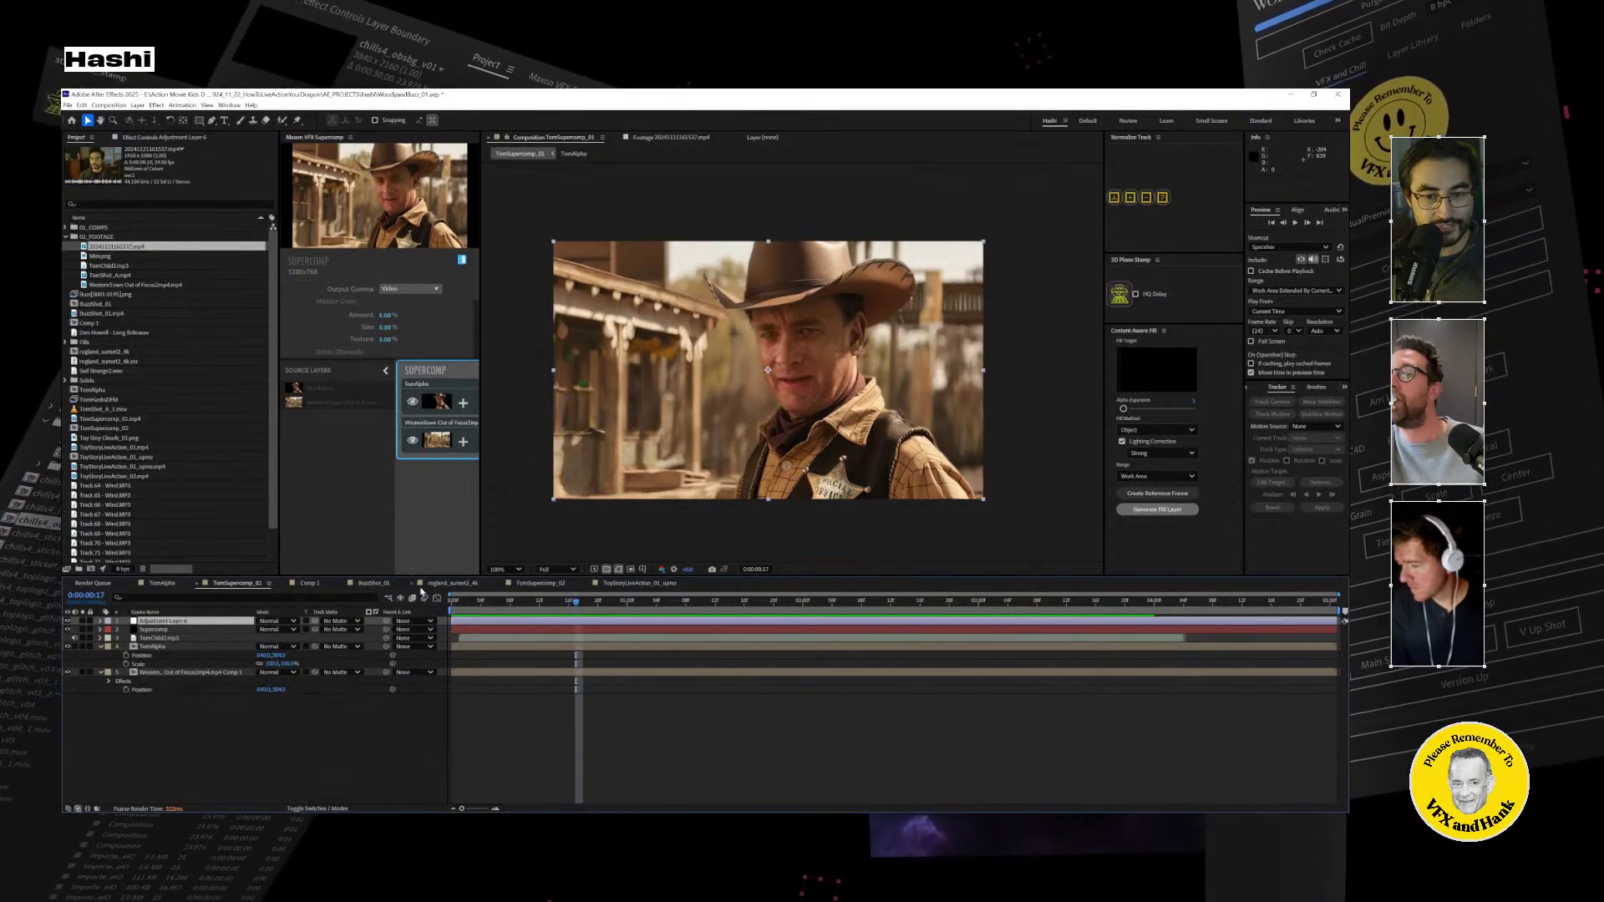
View the BuzzShot_01 composition, and open rogland_sunset2_4k to inspect the cloud-patterned sky over the western town.
left_click(373, 583)
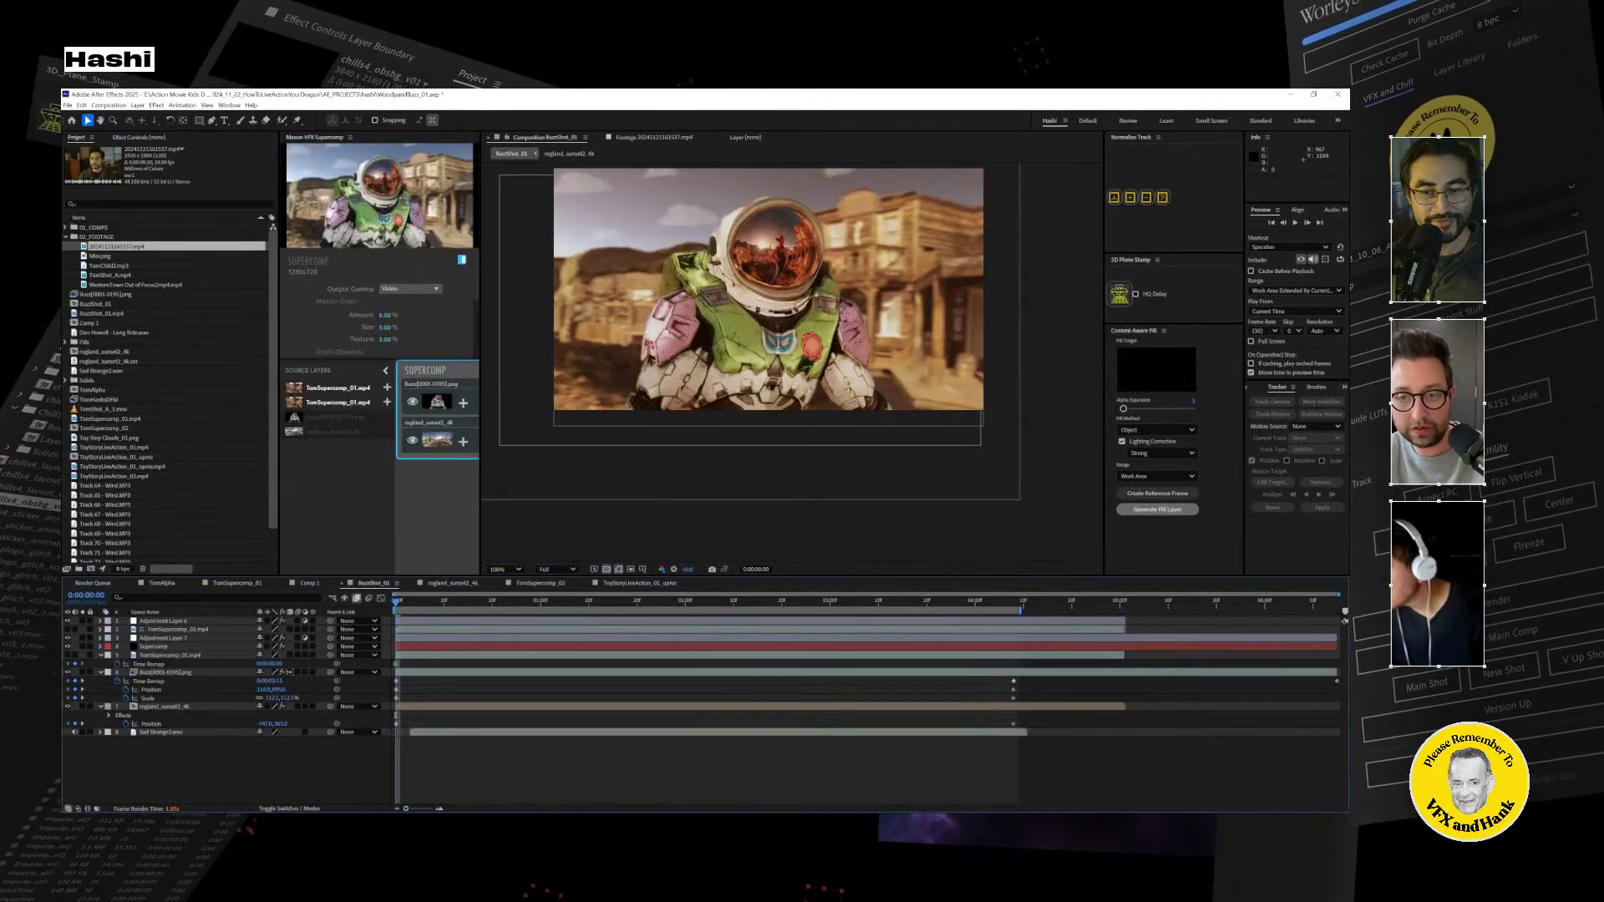
left_click(454, 583)
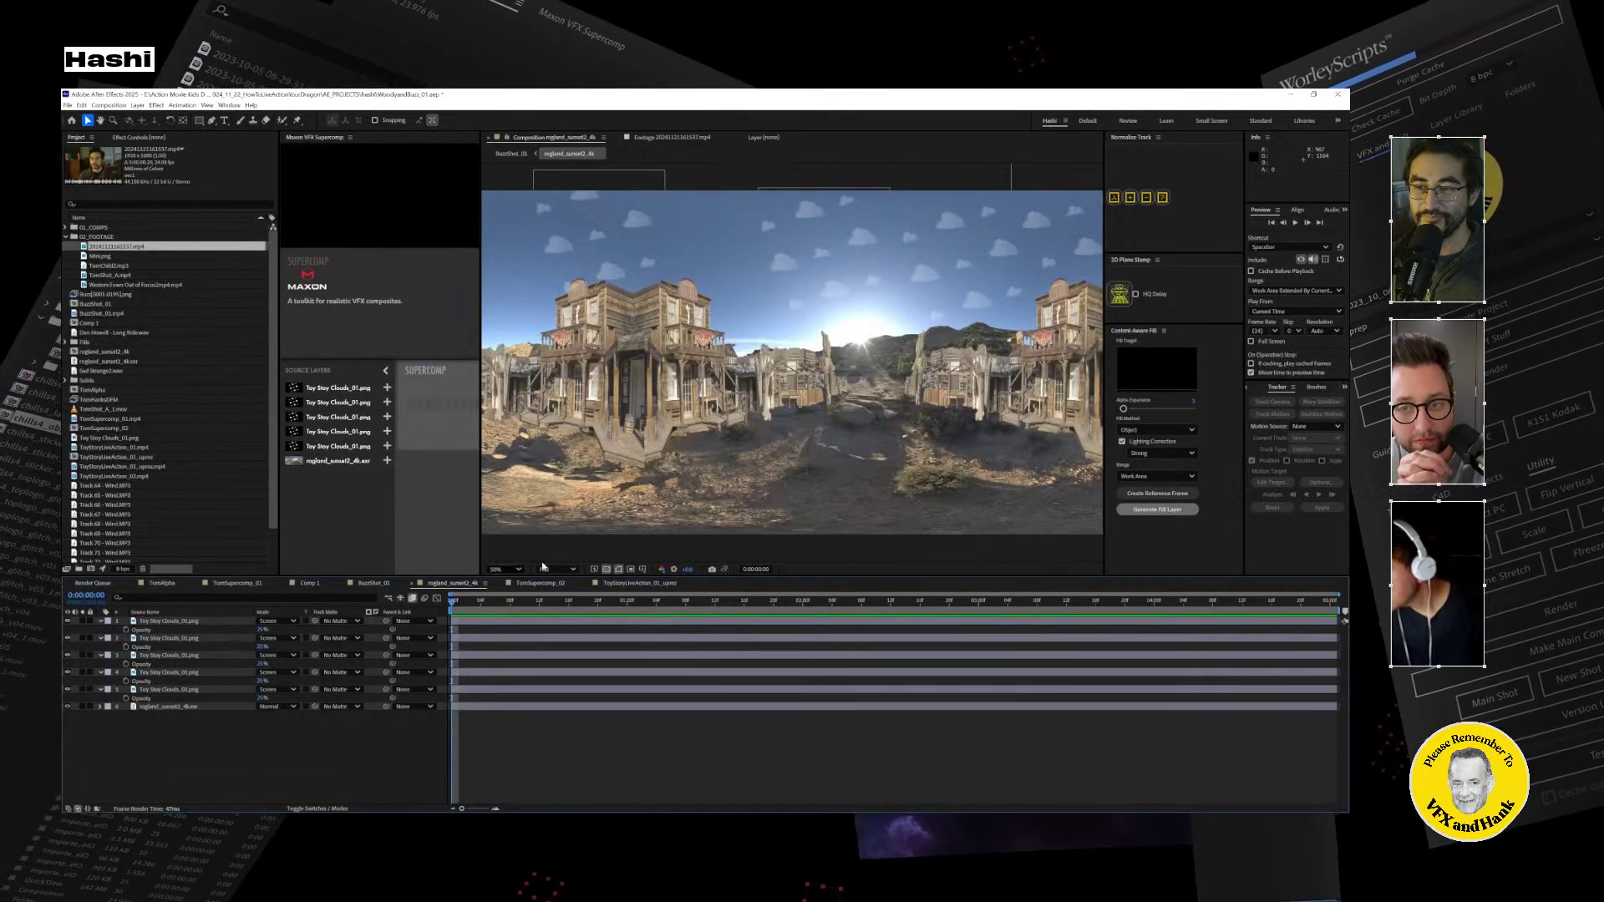
scroll(833, 351, "up", 2)
left_click_drag(831, 298, 560, 484)
Try shifting one of the Toy Story cloud layers in the sky and undo the move.
left_click(802, 322)
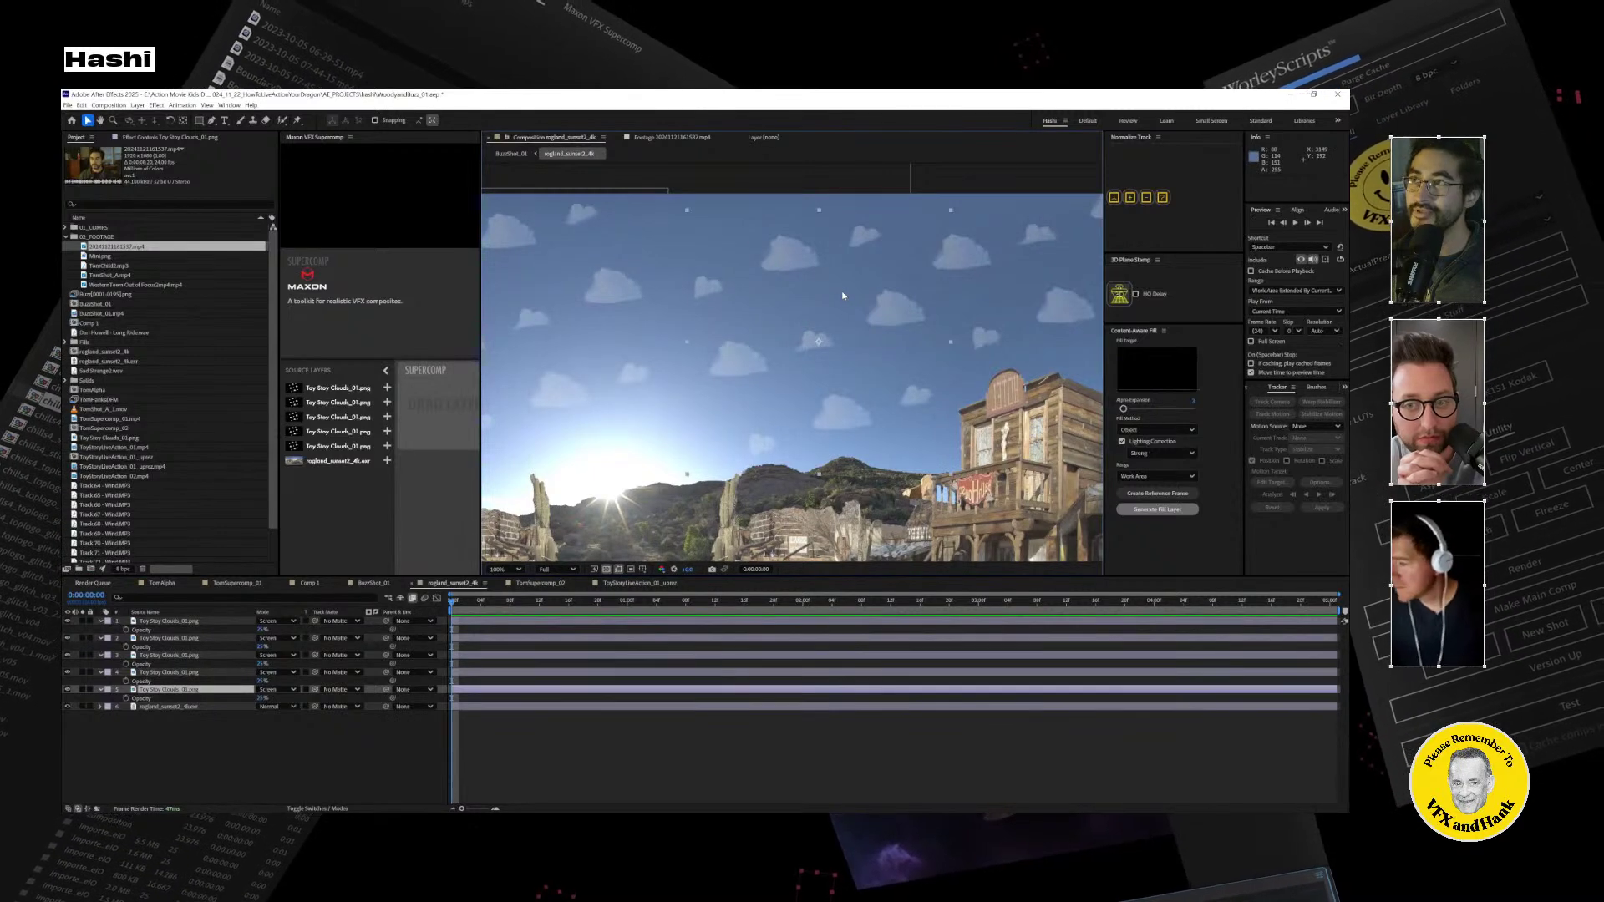
left_click_drag(833, 324, 813, 316)
key("ctrl+z")
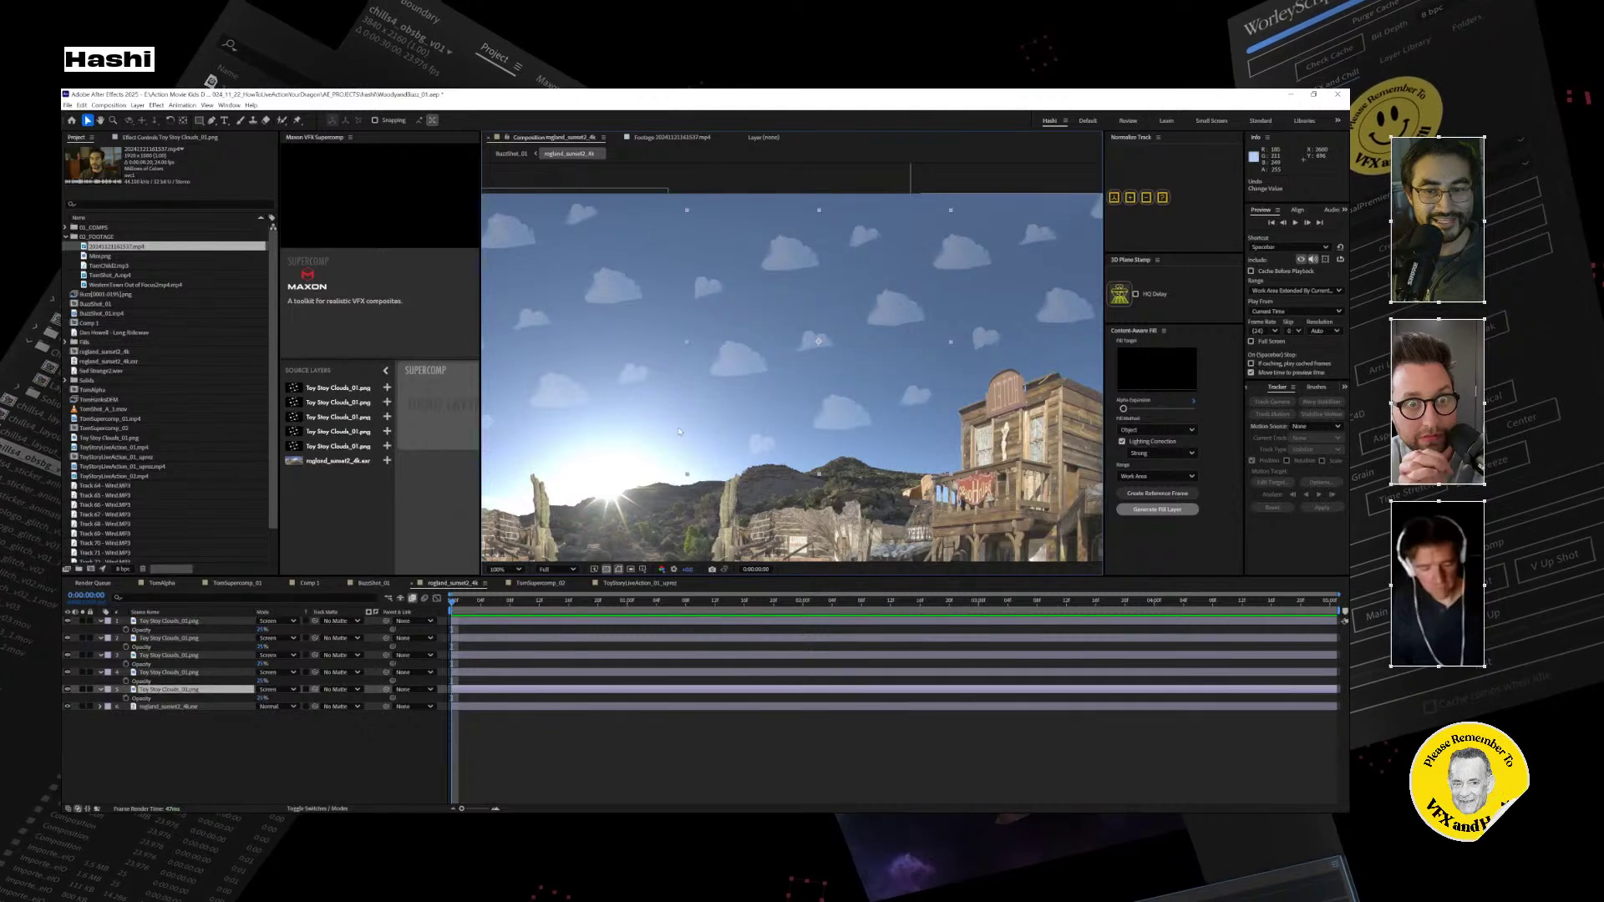
Examine the whole western-town panorama, and look closely at the wooden building beside the sunlit hills.
key("comma")
key("comma")
key("space")
left_click_drag(605, 420, 744, 338)
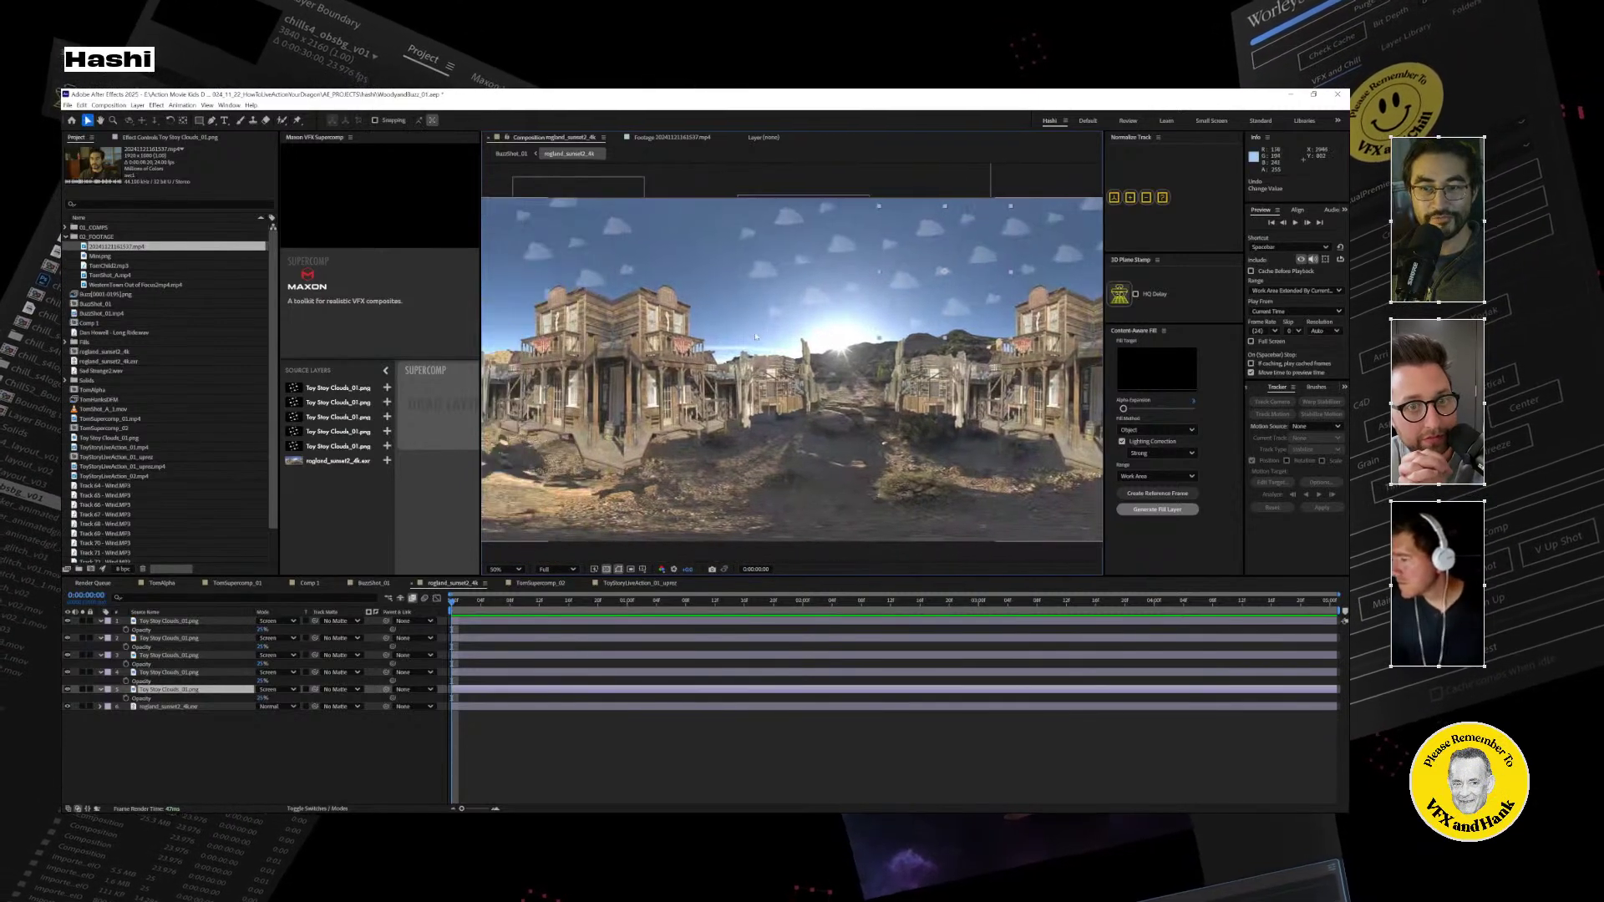
key("period")
key("period")
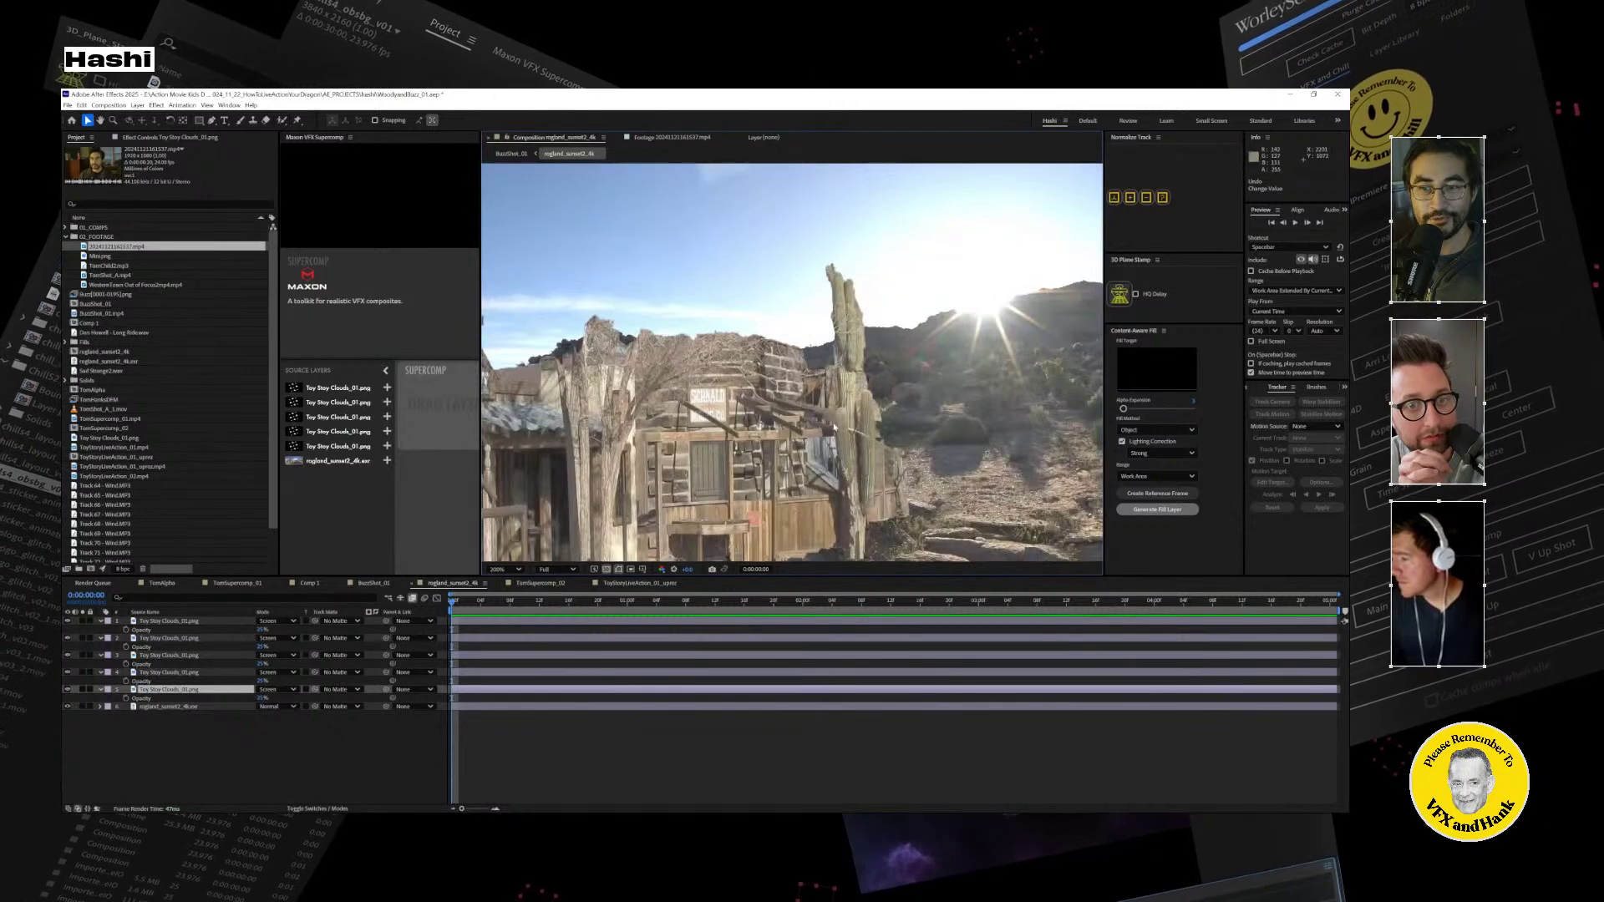
key("space")
left_click_drag(836, 418, 832, 324)
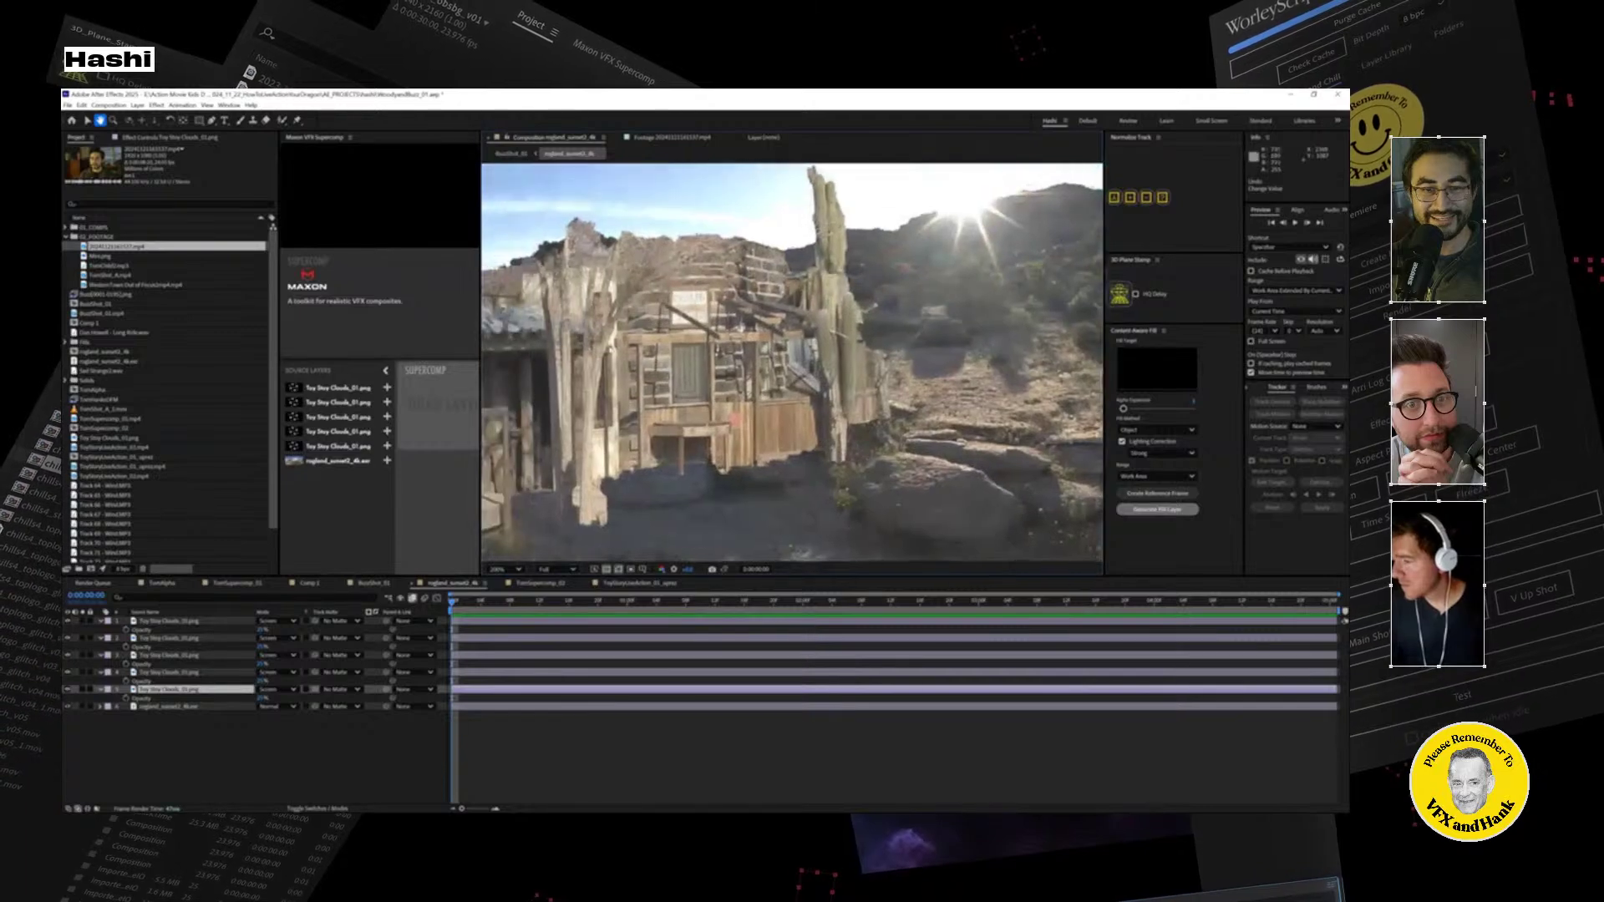
Look through the project's compositions and footage for the layered western-town background.
left_click(125, 304)
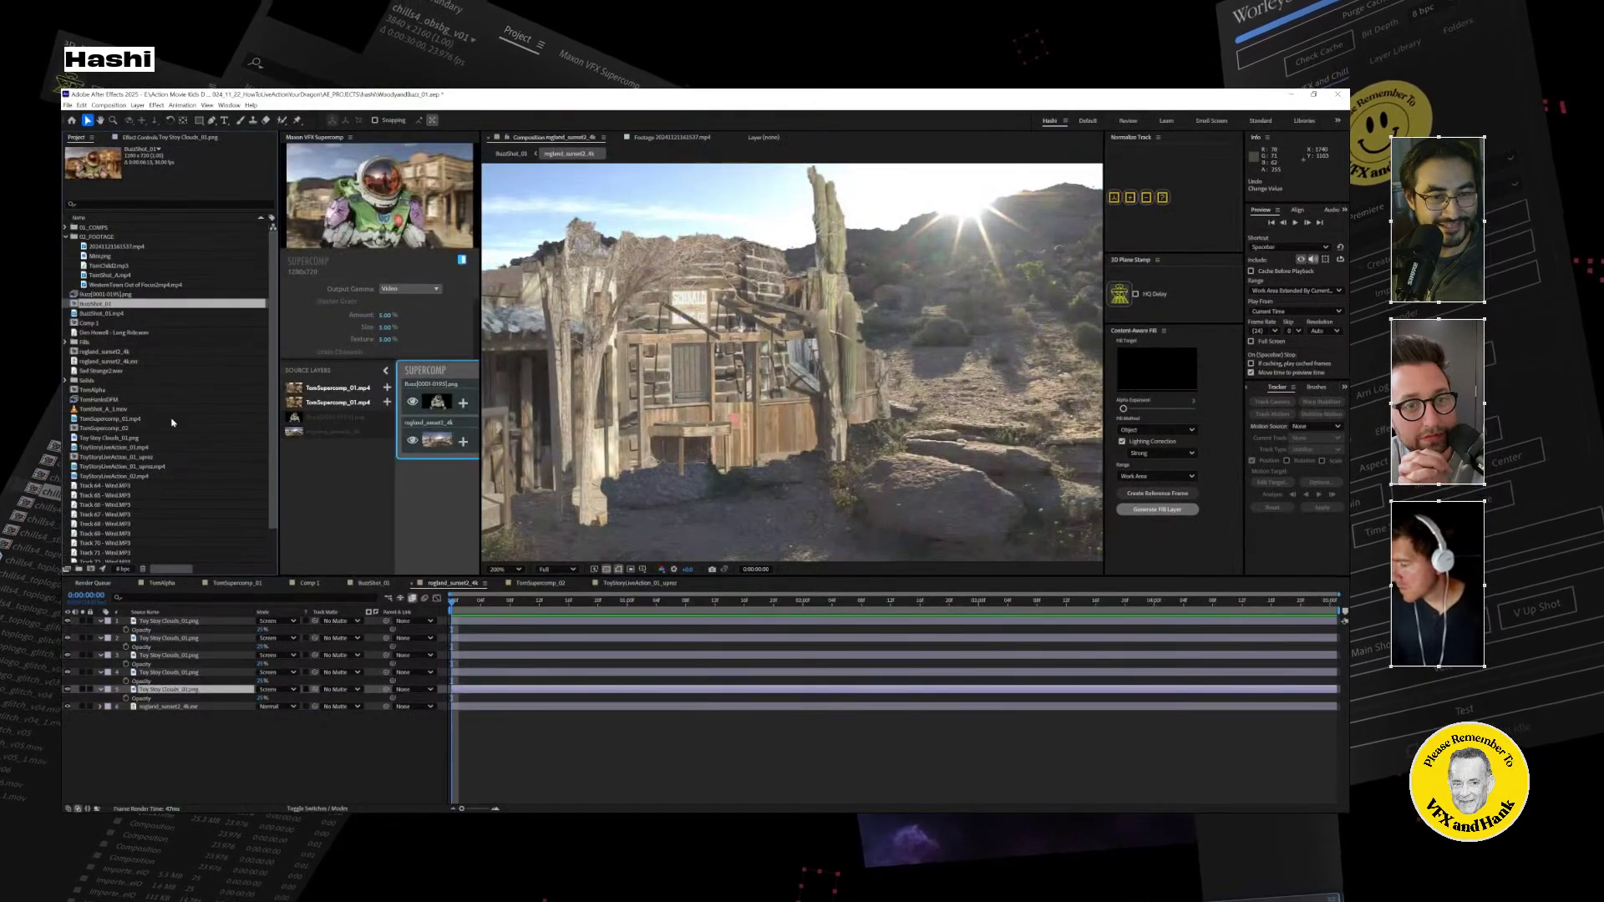
scroll(173, 417, "down", 2)
left_click(132, 361)
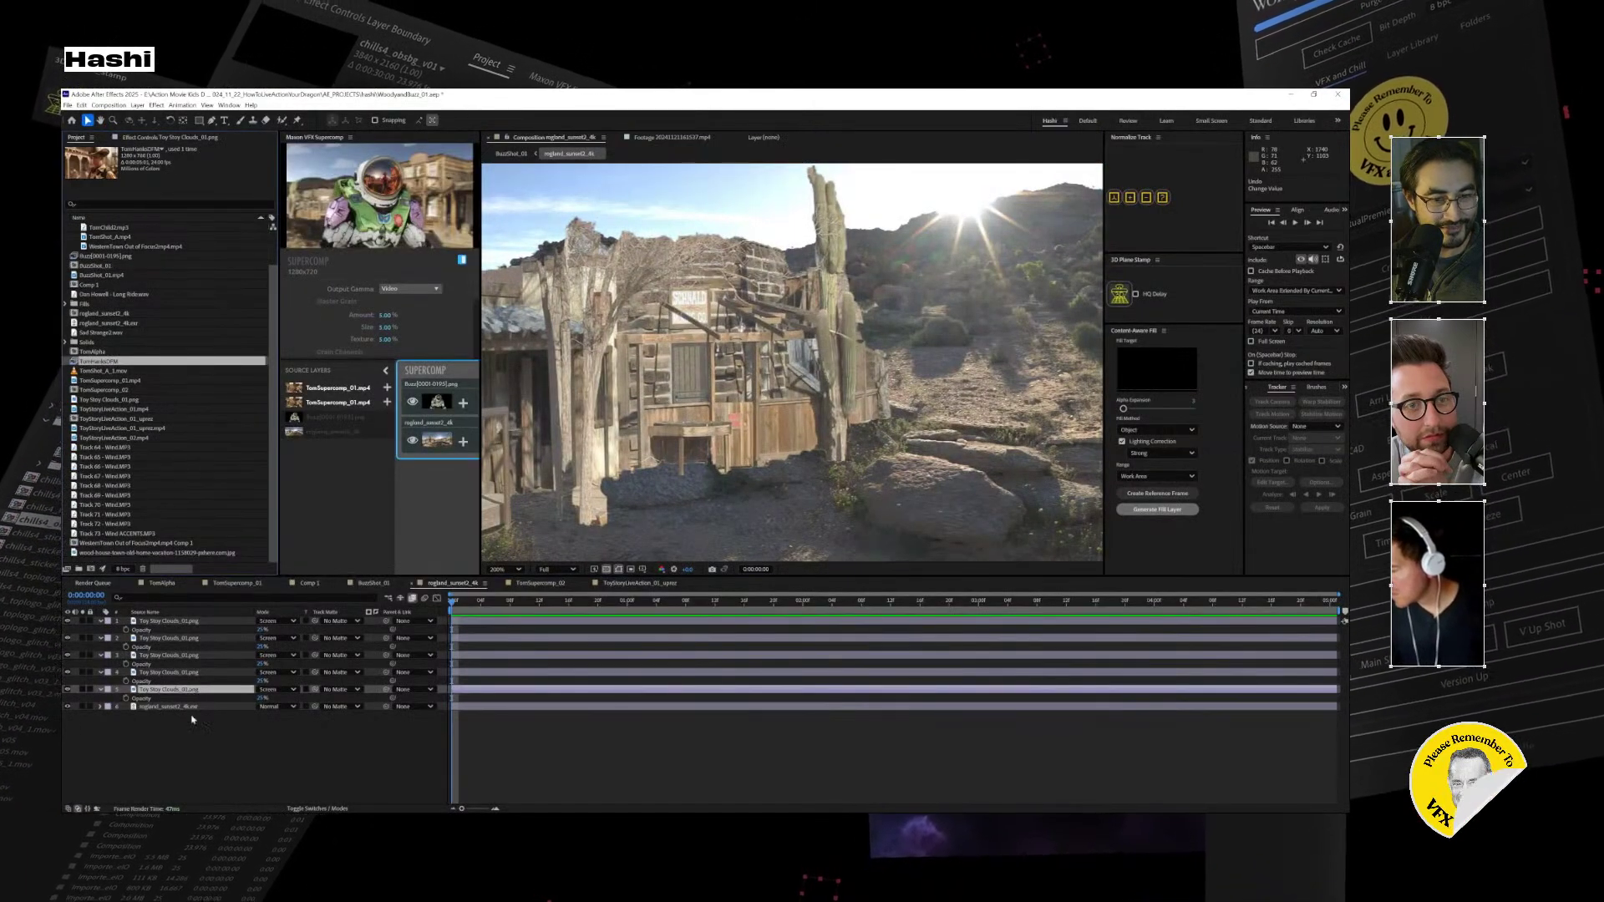
left_click(111, 342)
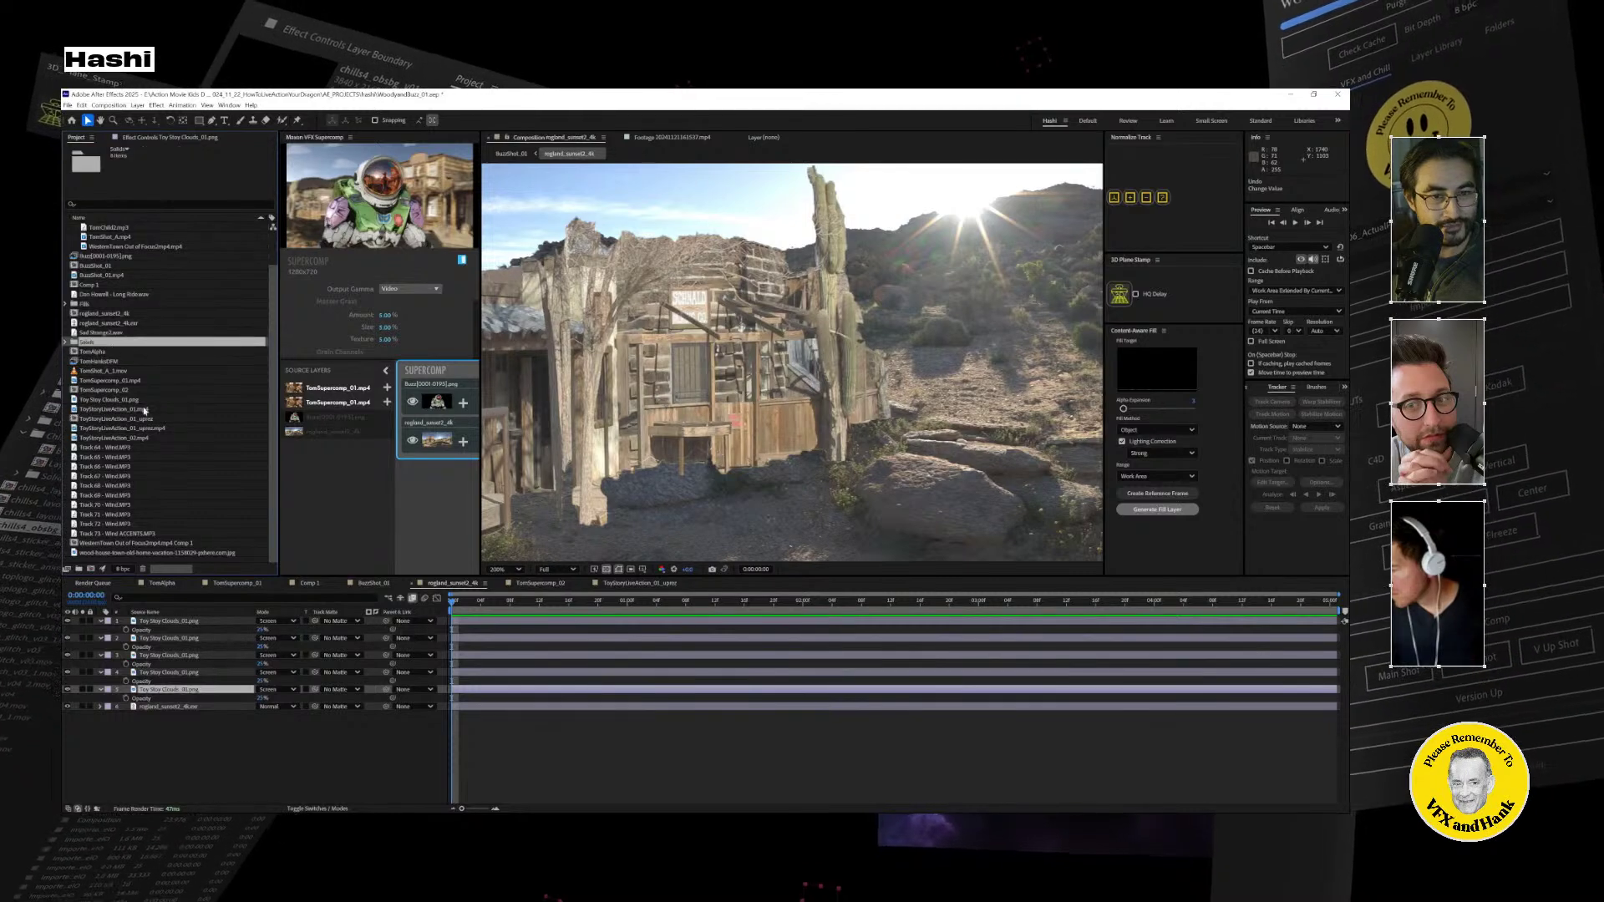
left_click(136, 332)
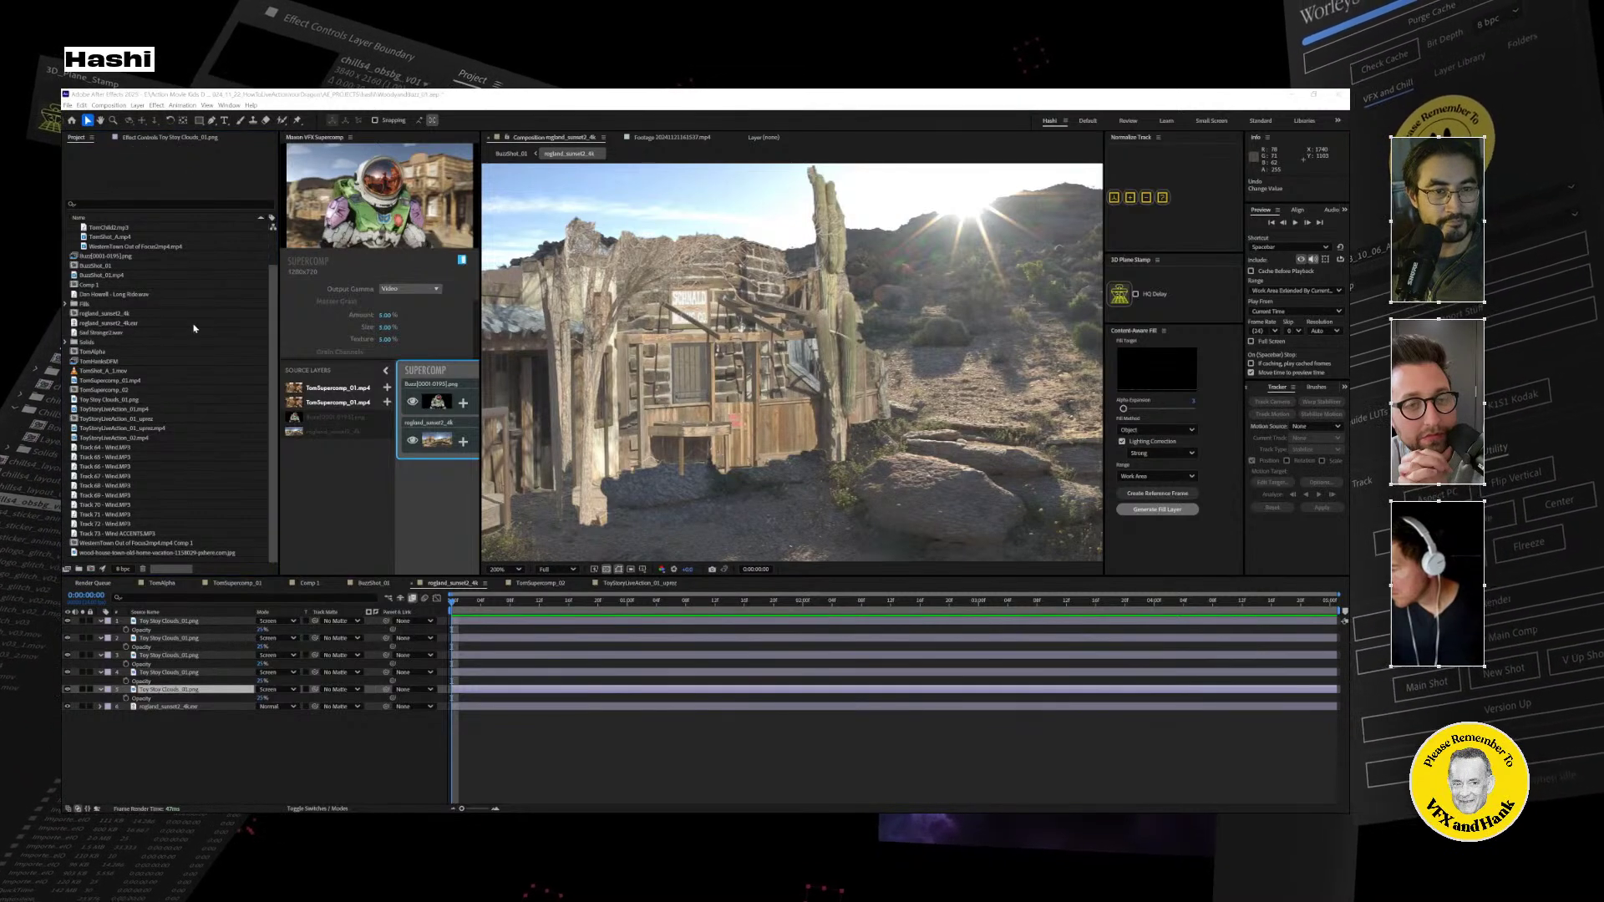
double_click(195, 332)
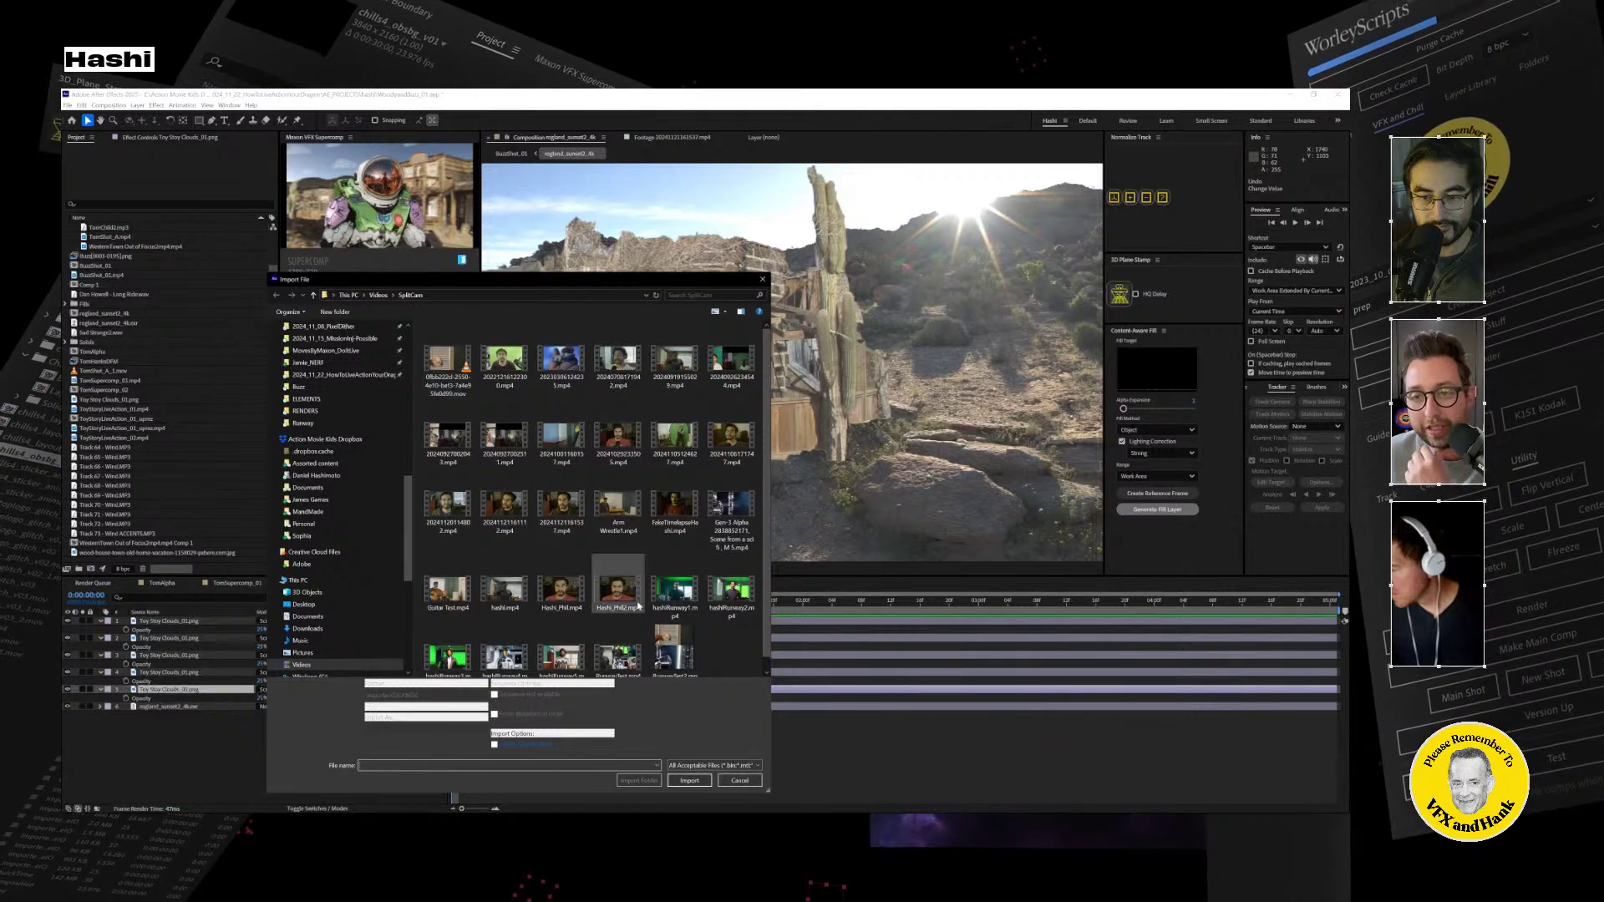
left_click(740, 780)
left_click(134, 351)
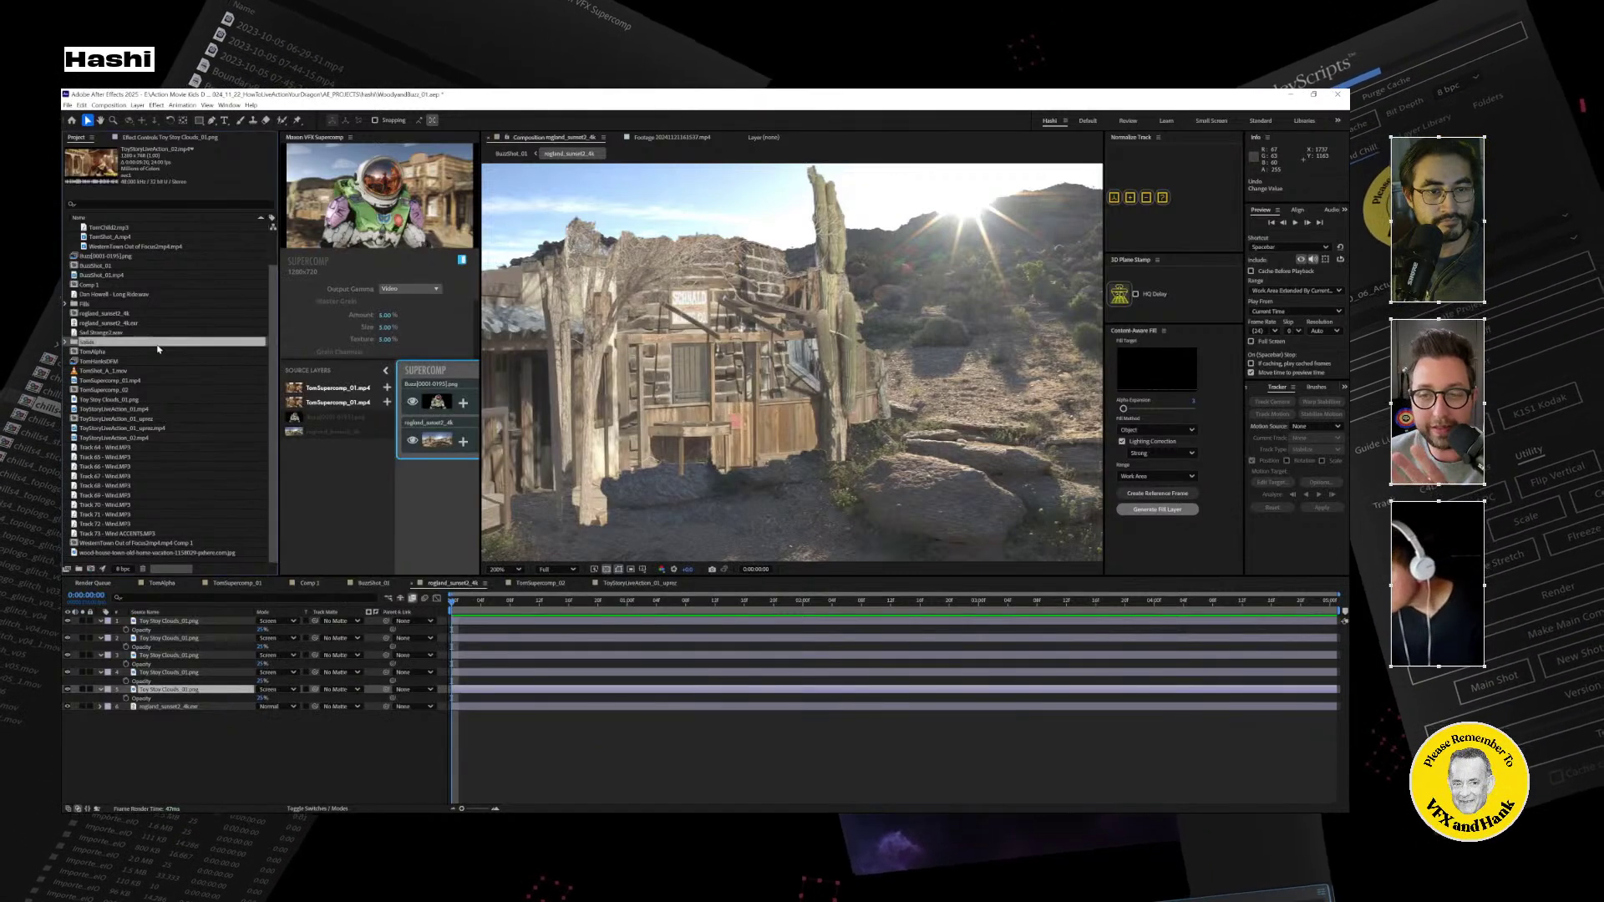
left_click(159, 361)
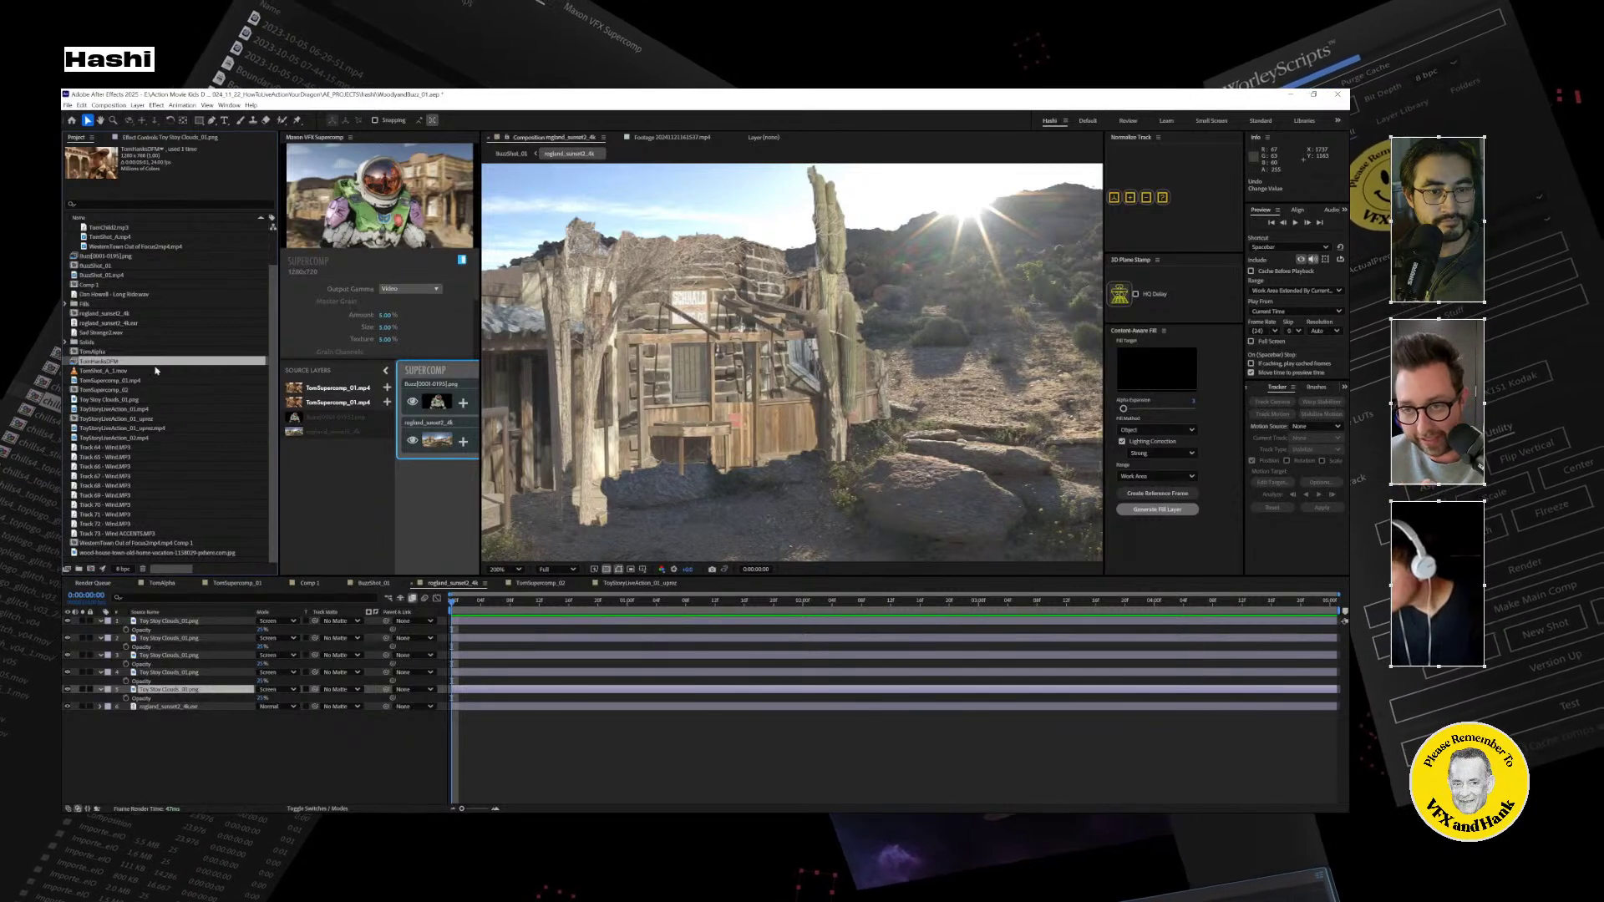
Import rogland_sunset2_4k.psd from the ELEMENTS folder as a composition retaining layer sizes, with editable layer styles, and open that composition.
double_click(159, 566)
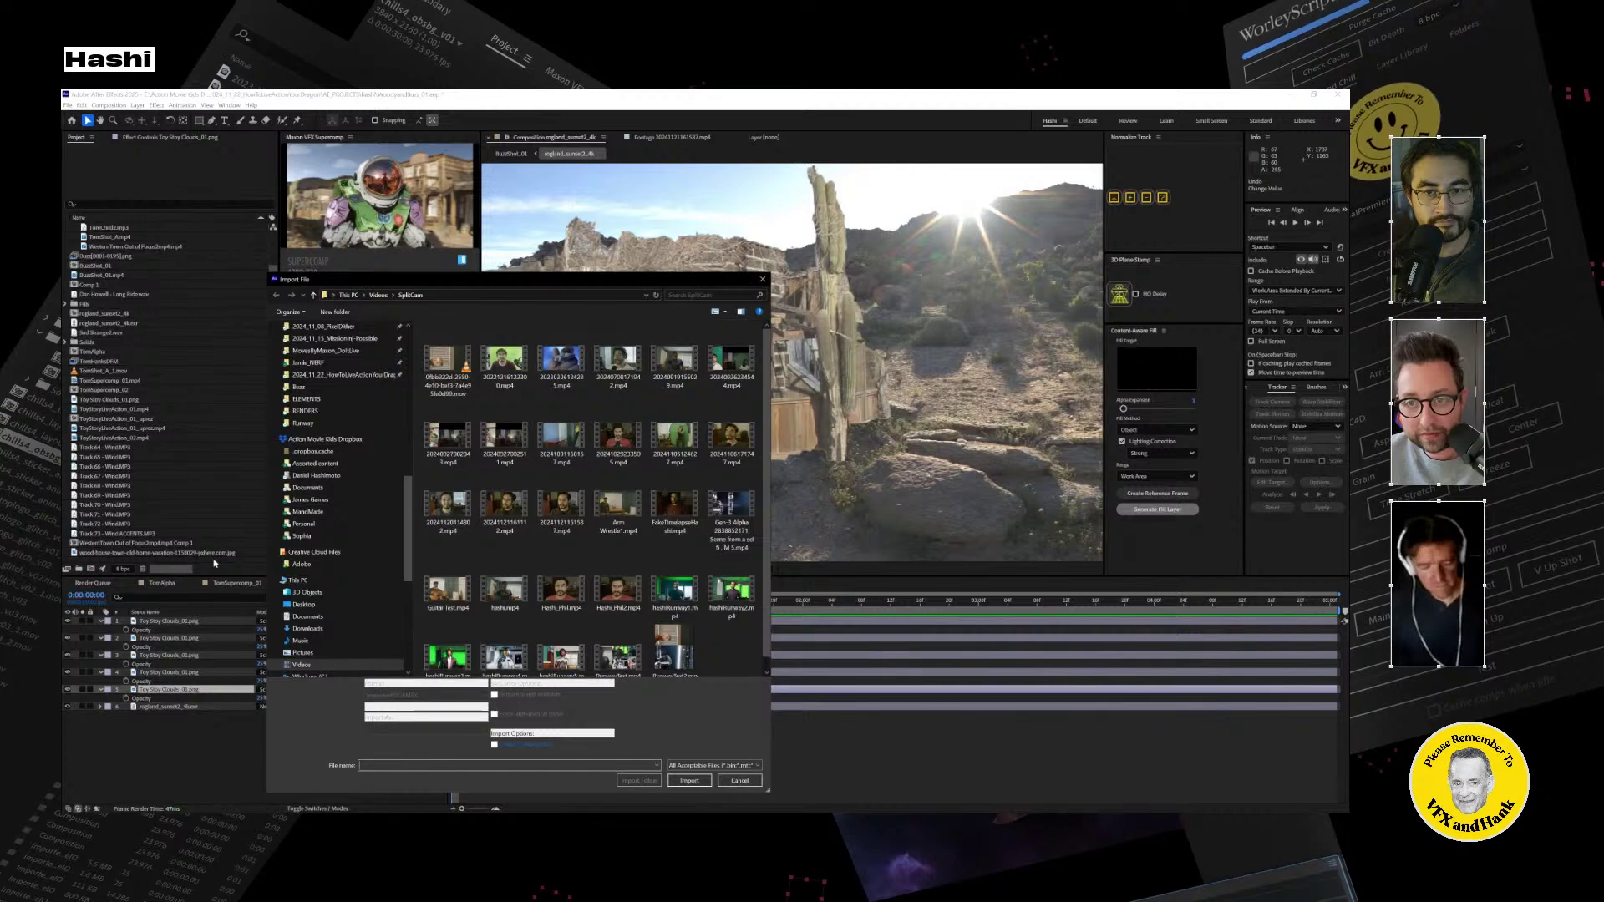
left_click(343, 375)
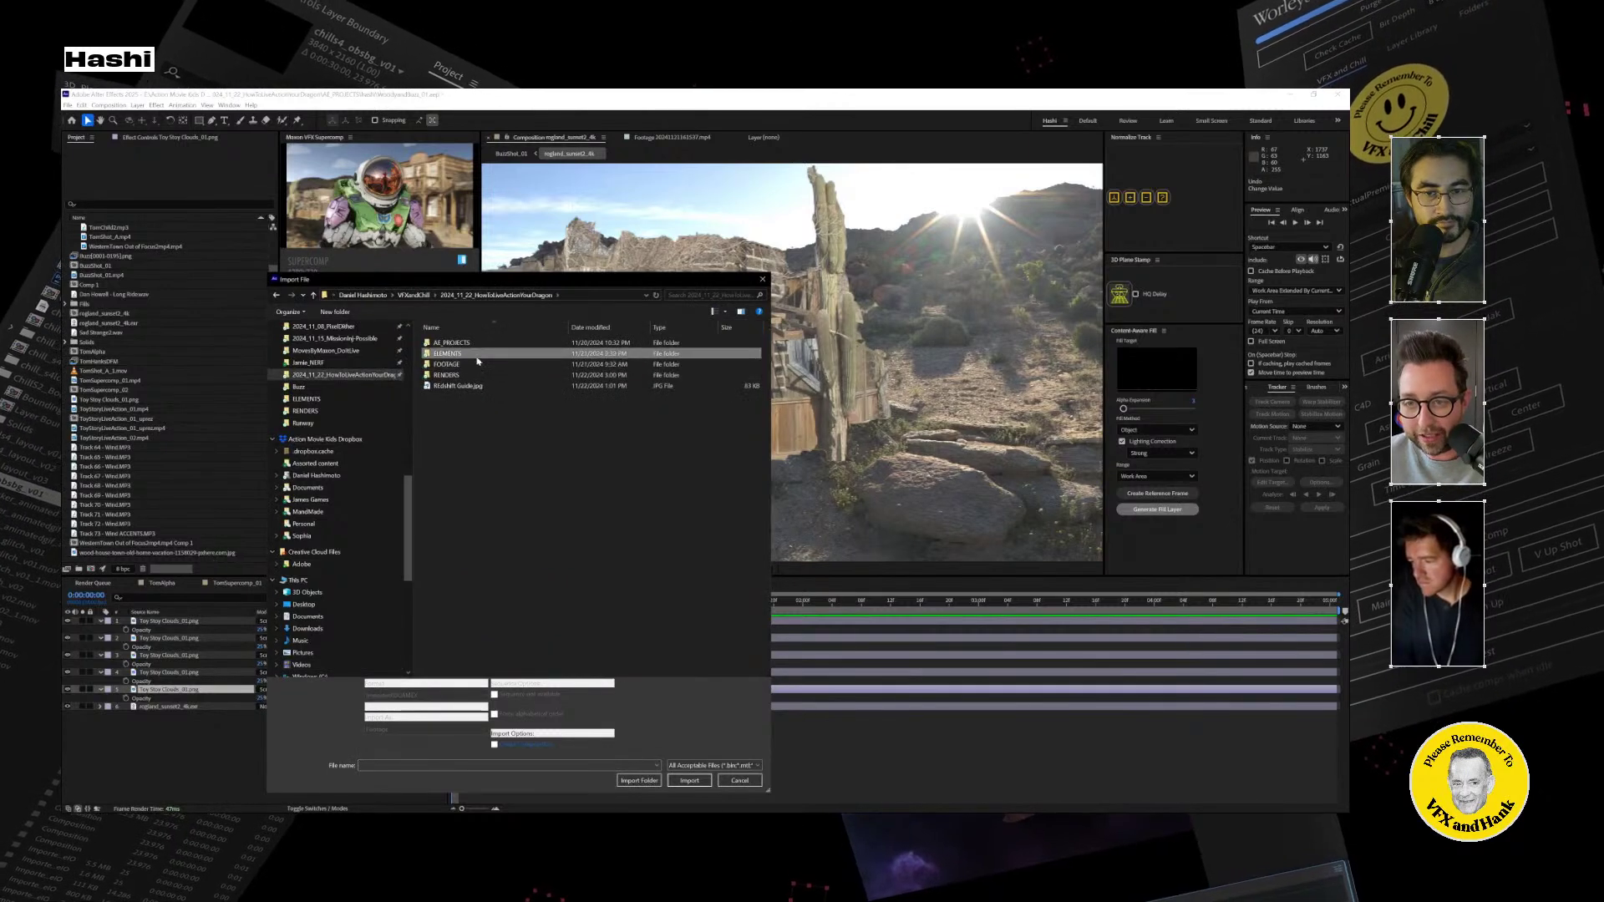
double_click(447, 353)
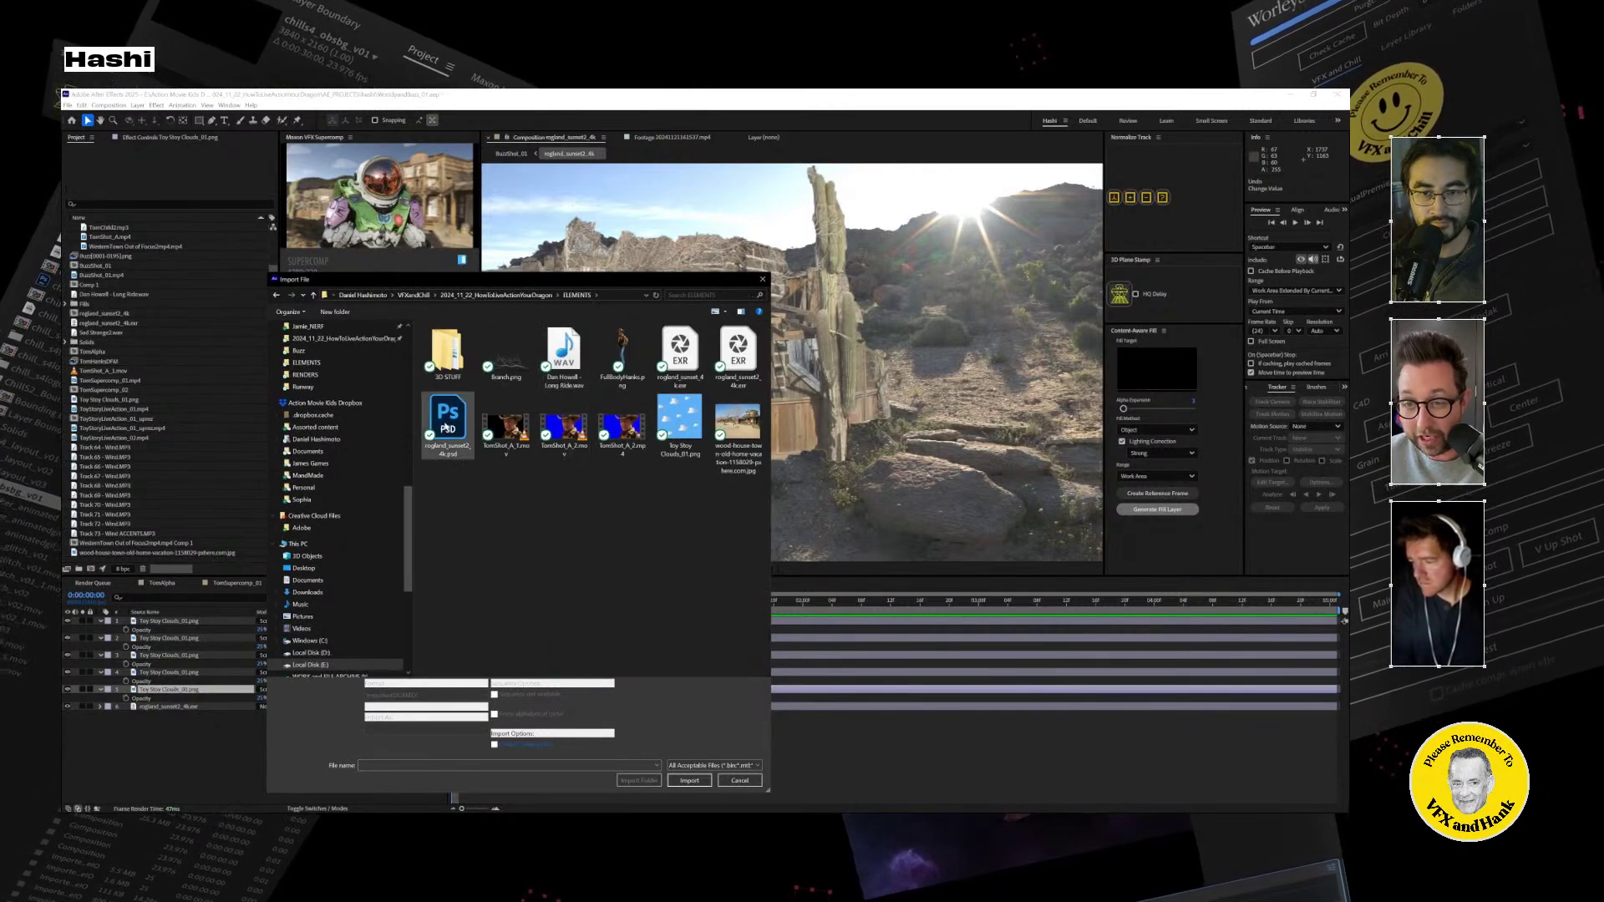
double_click(448, 428)
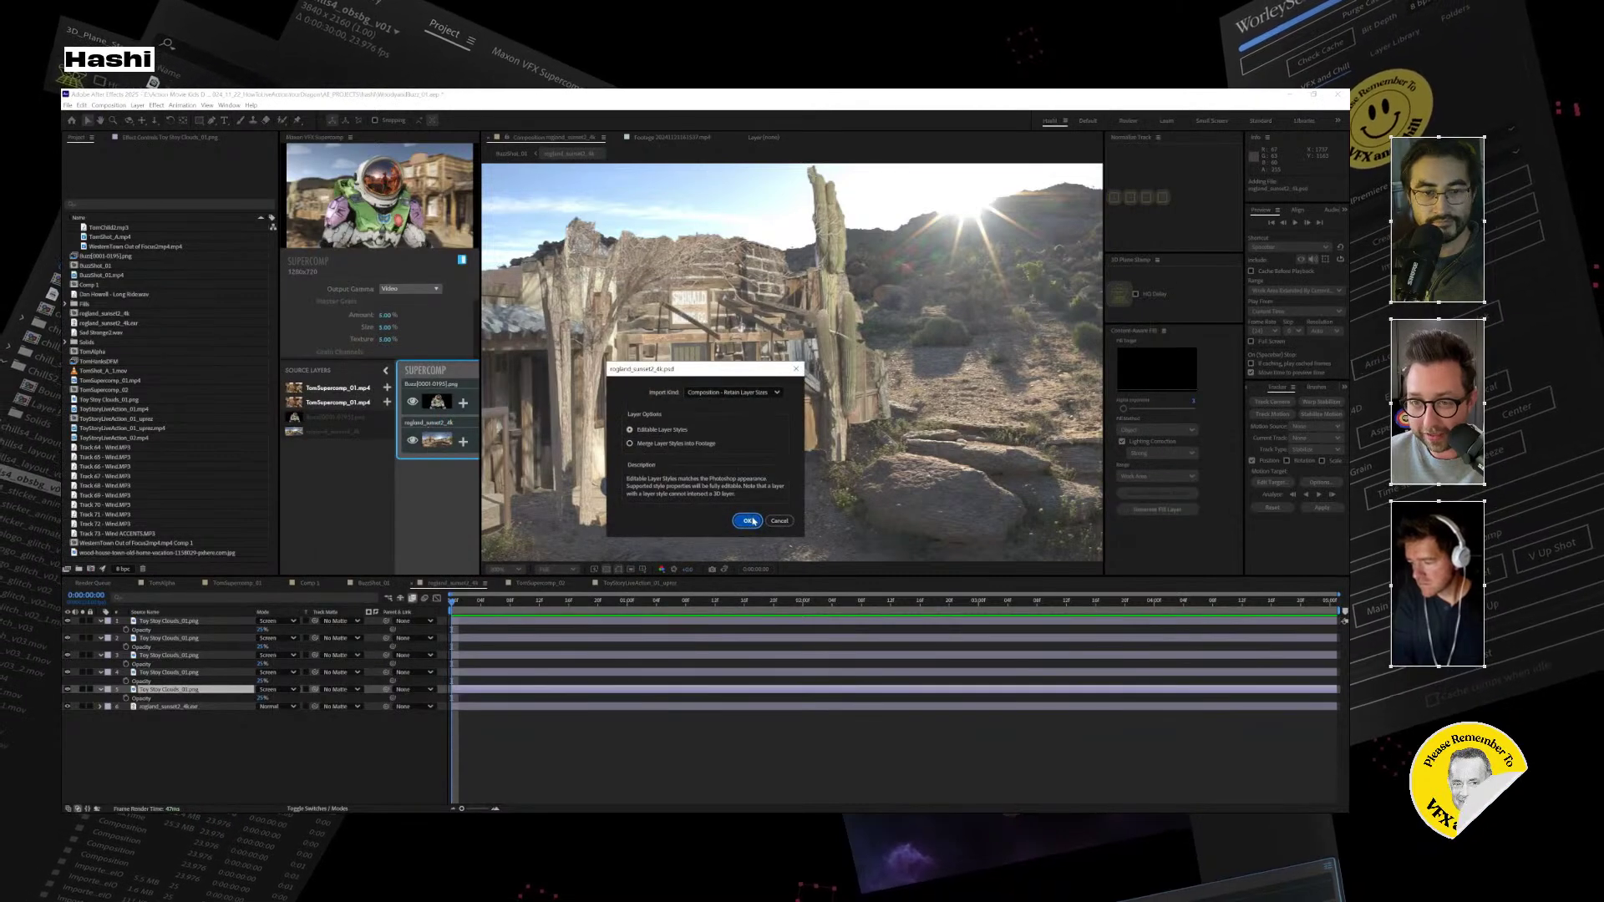
left_click(748, 520)
left_click(76, 362)
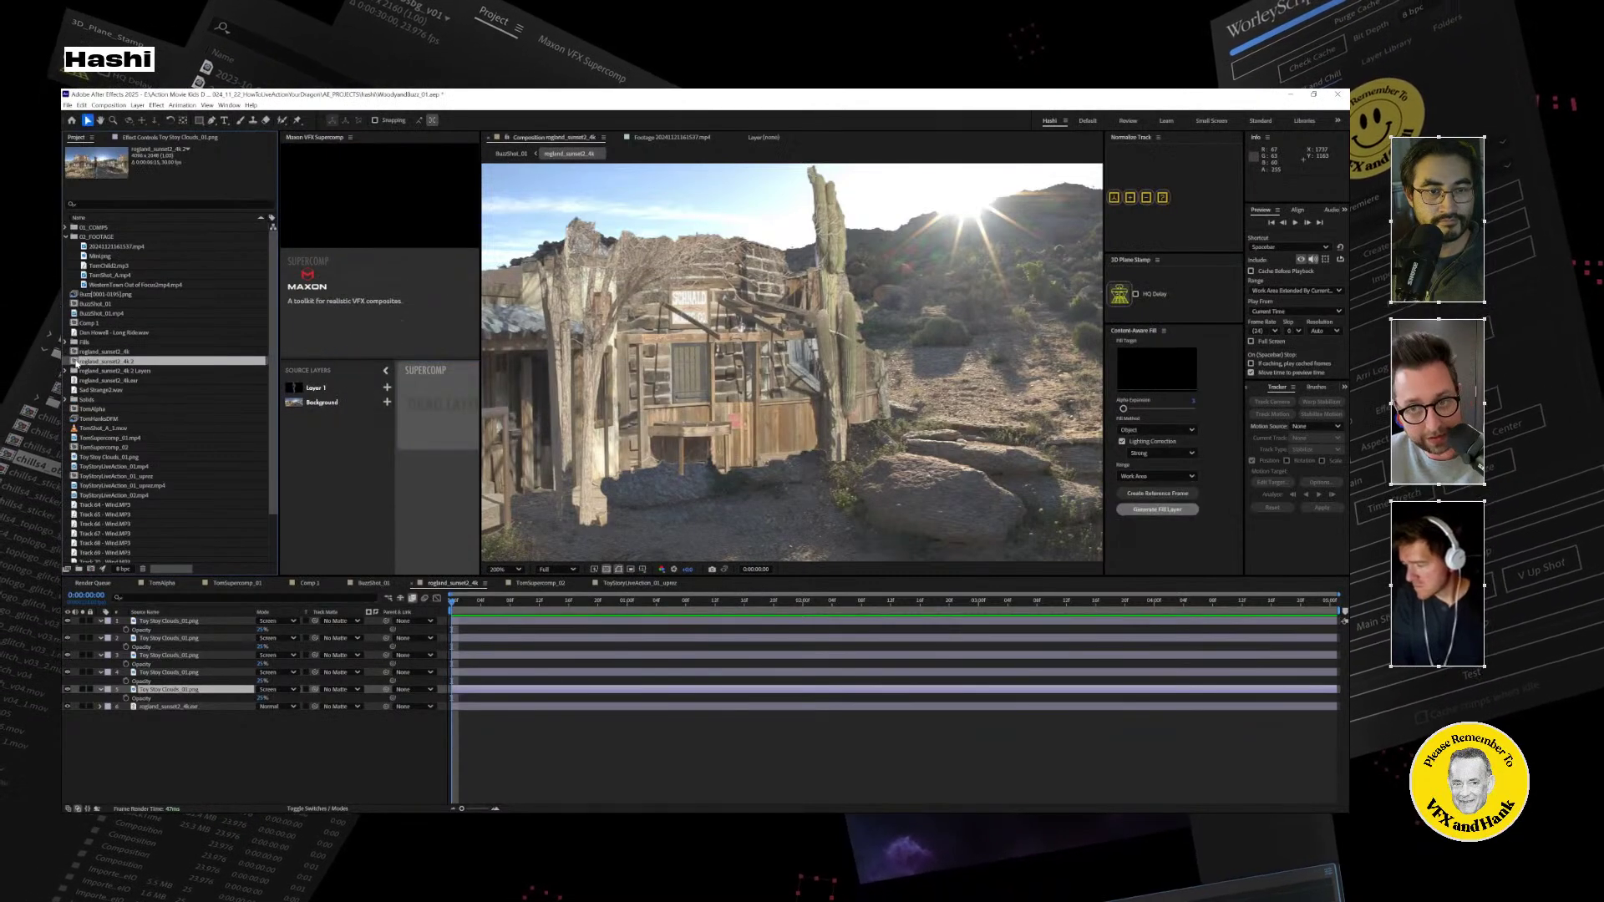
double_click(76, 362)
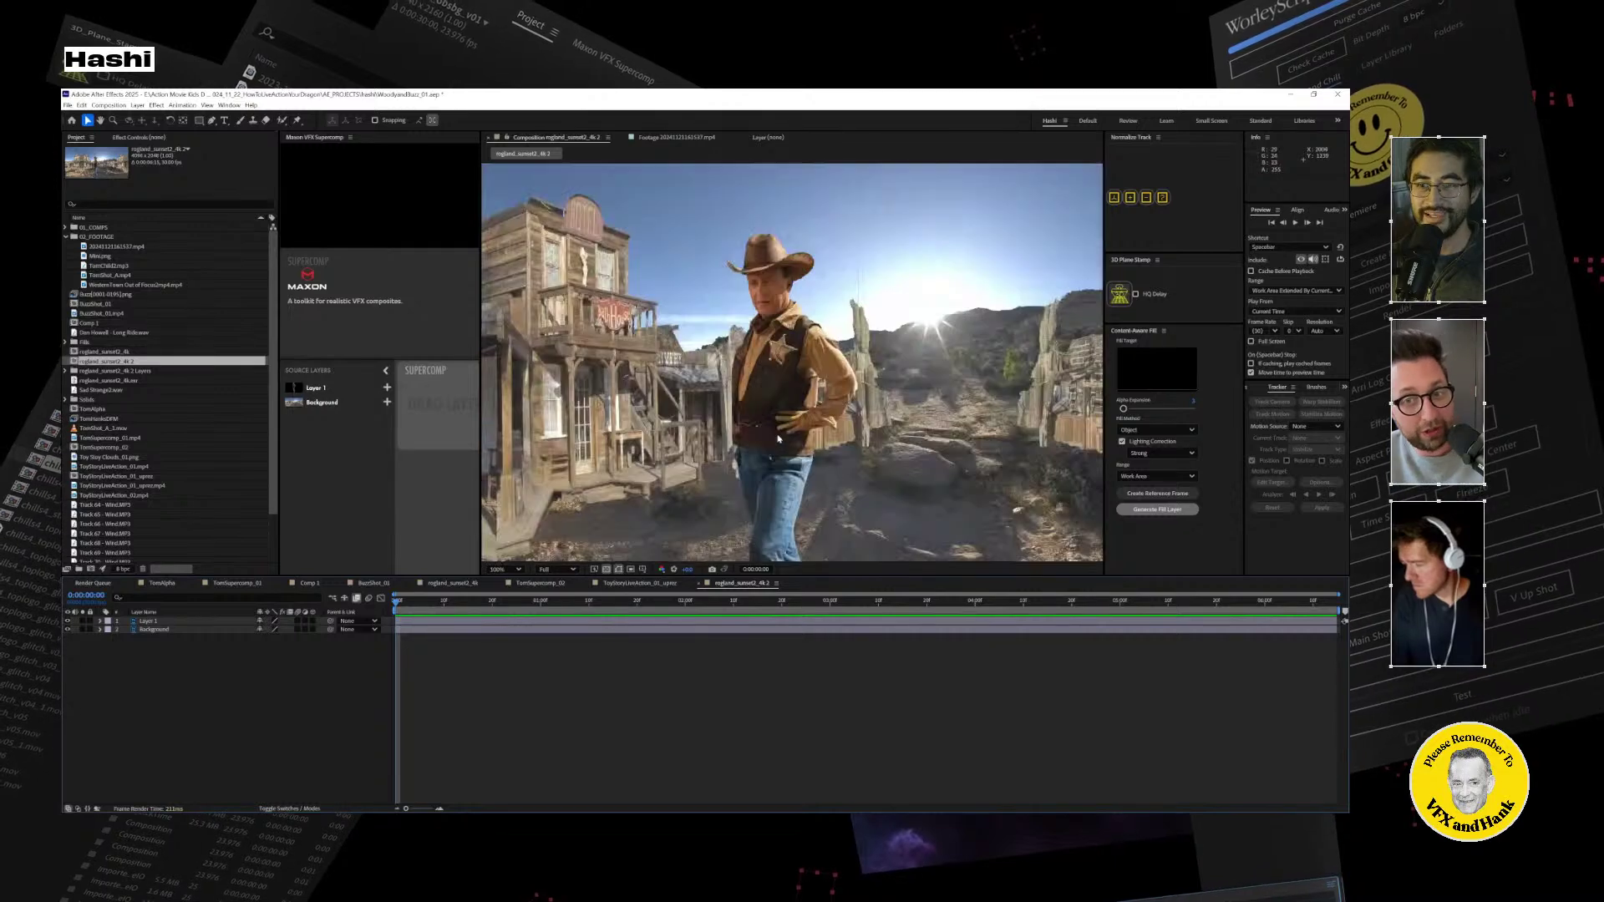
Reposition the cowboy on Layer 1 in front of the western town, beside the sun.
scroll(777, 436, "up", 2)
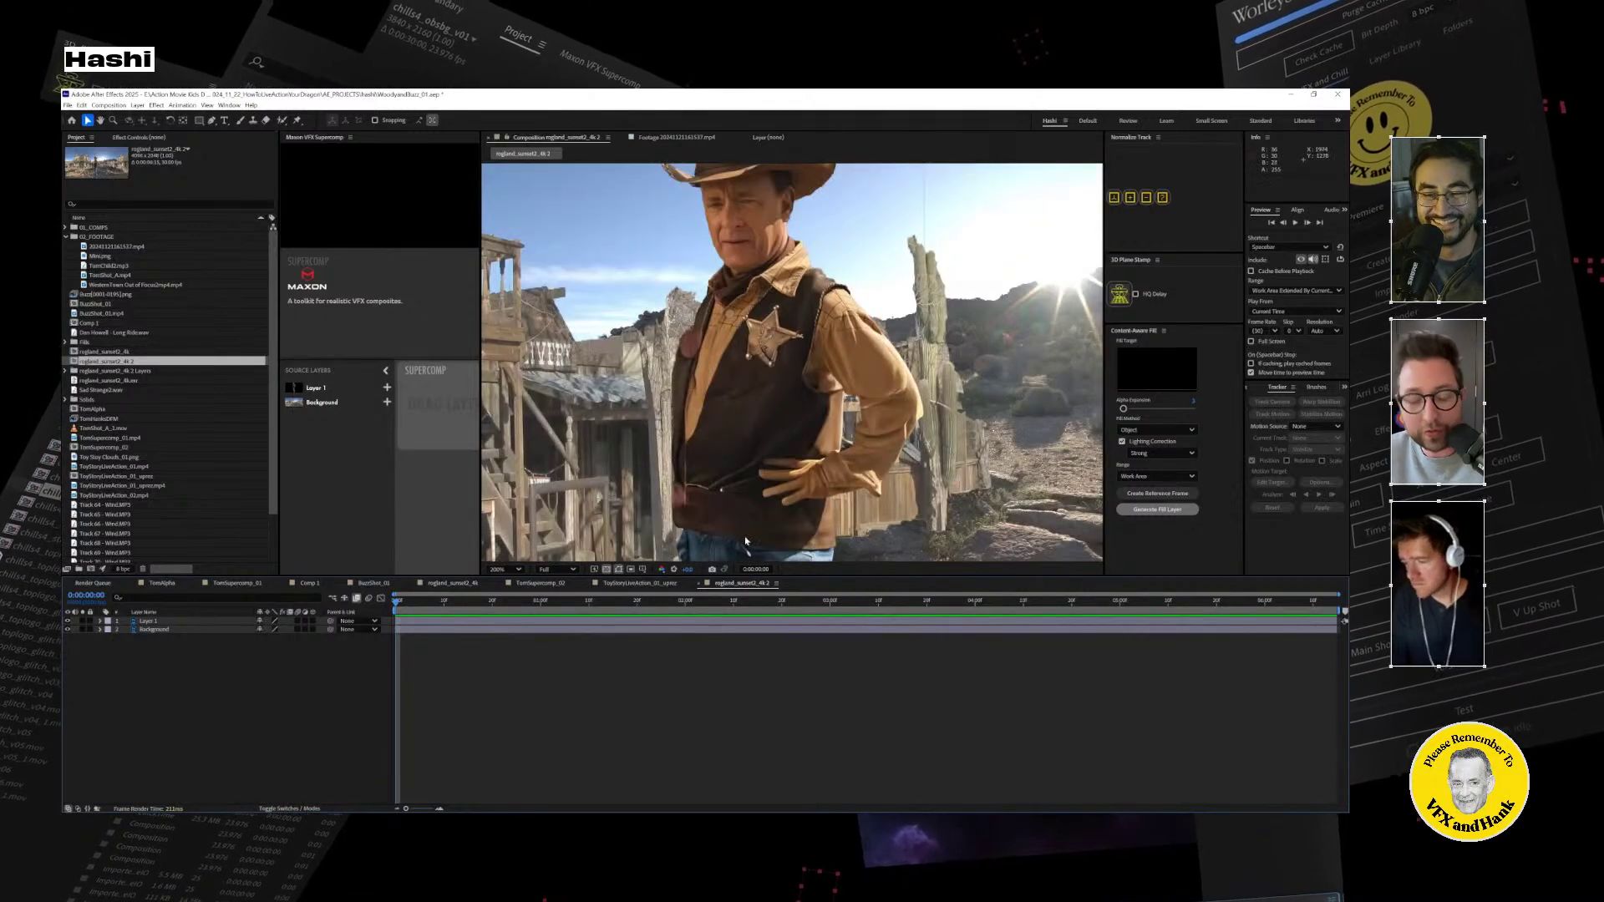
left_click_drag(746, 542, 826, 314)
scroll(814, 501, "down", 1)
scroll(826, 314, "down", 3)
scroll(826, 304, "up", 3)
middle_click_drag(827, 294, 815, 459)
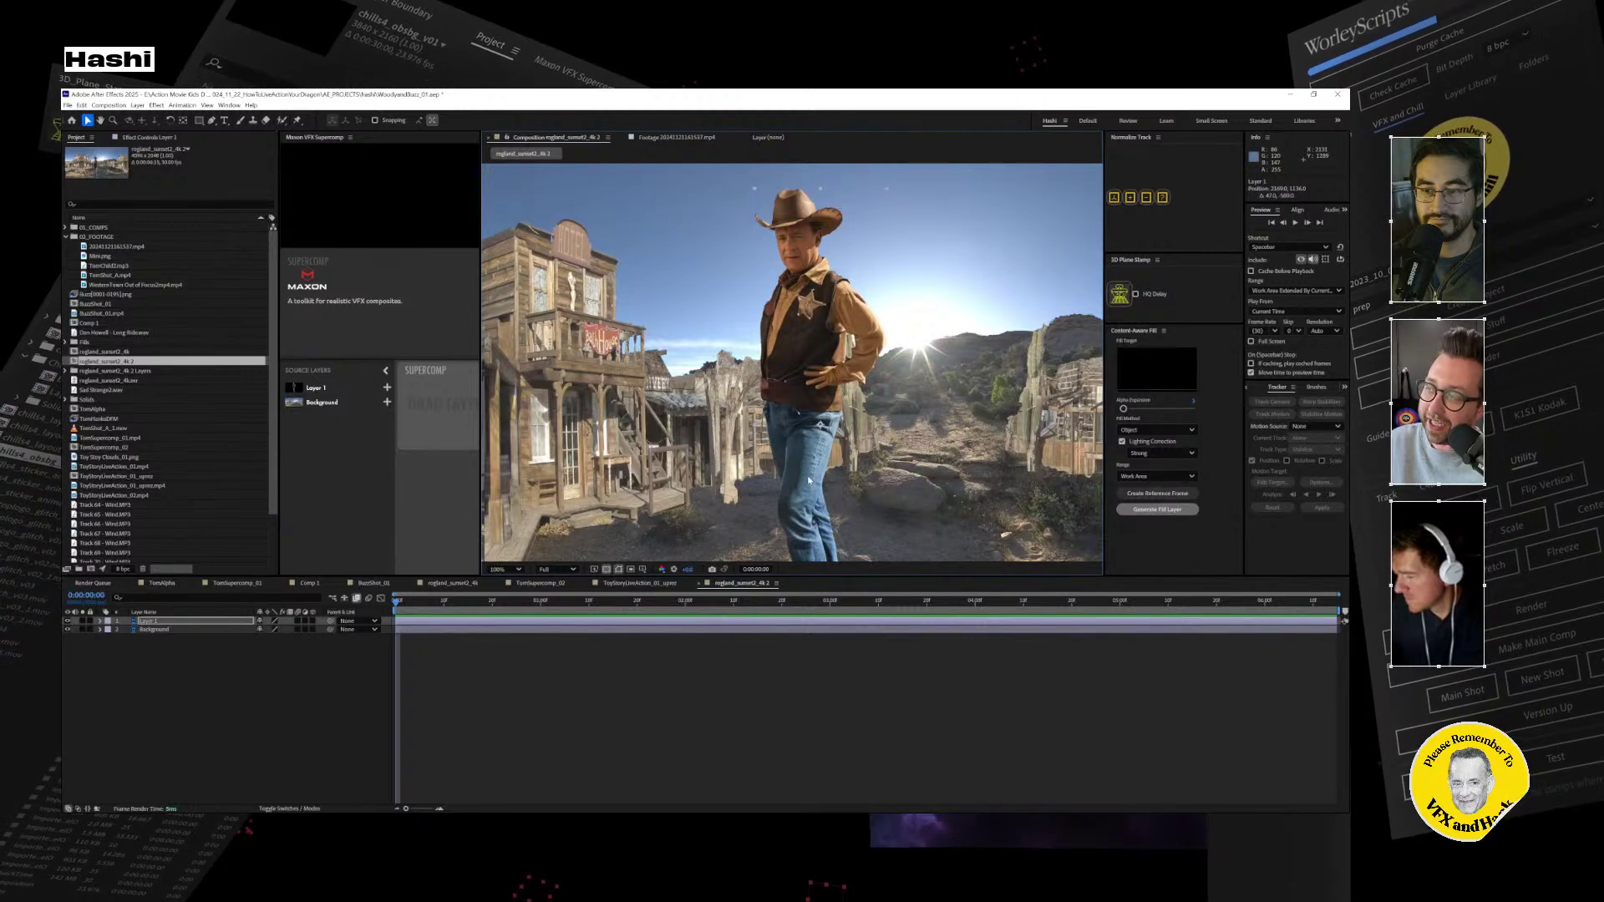
left_click_drag(827, 493, 823, 499)
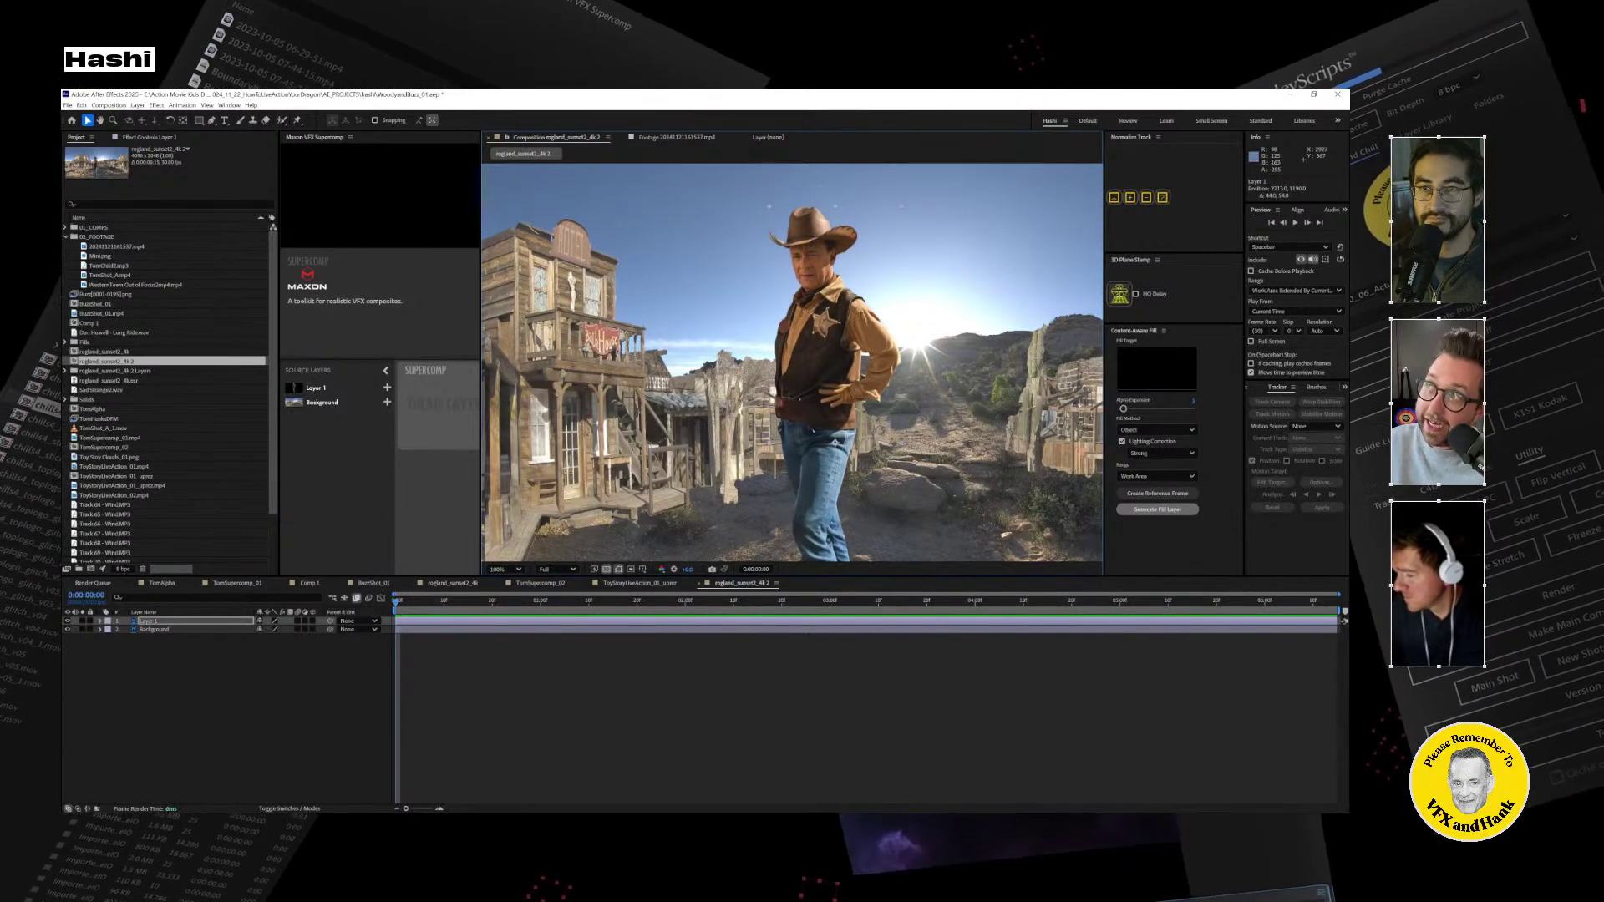
Switch to Cinema 4D and open the recent BuzzShot_02.c4d scene.
key("alt+Tab")
left_click(66, 120)
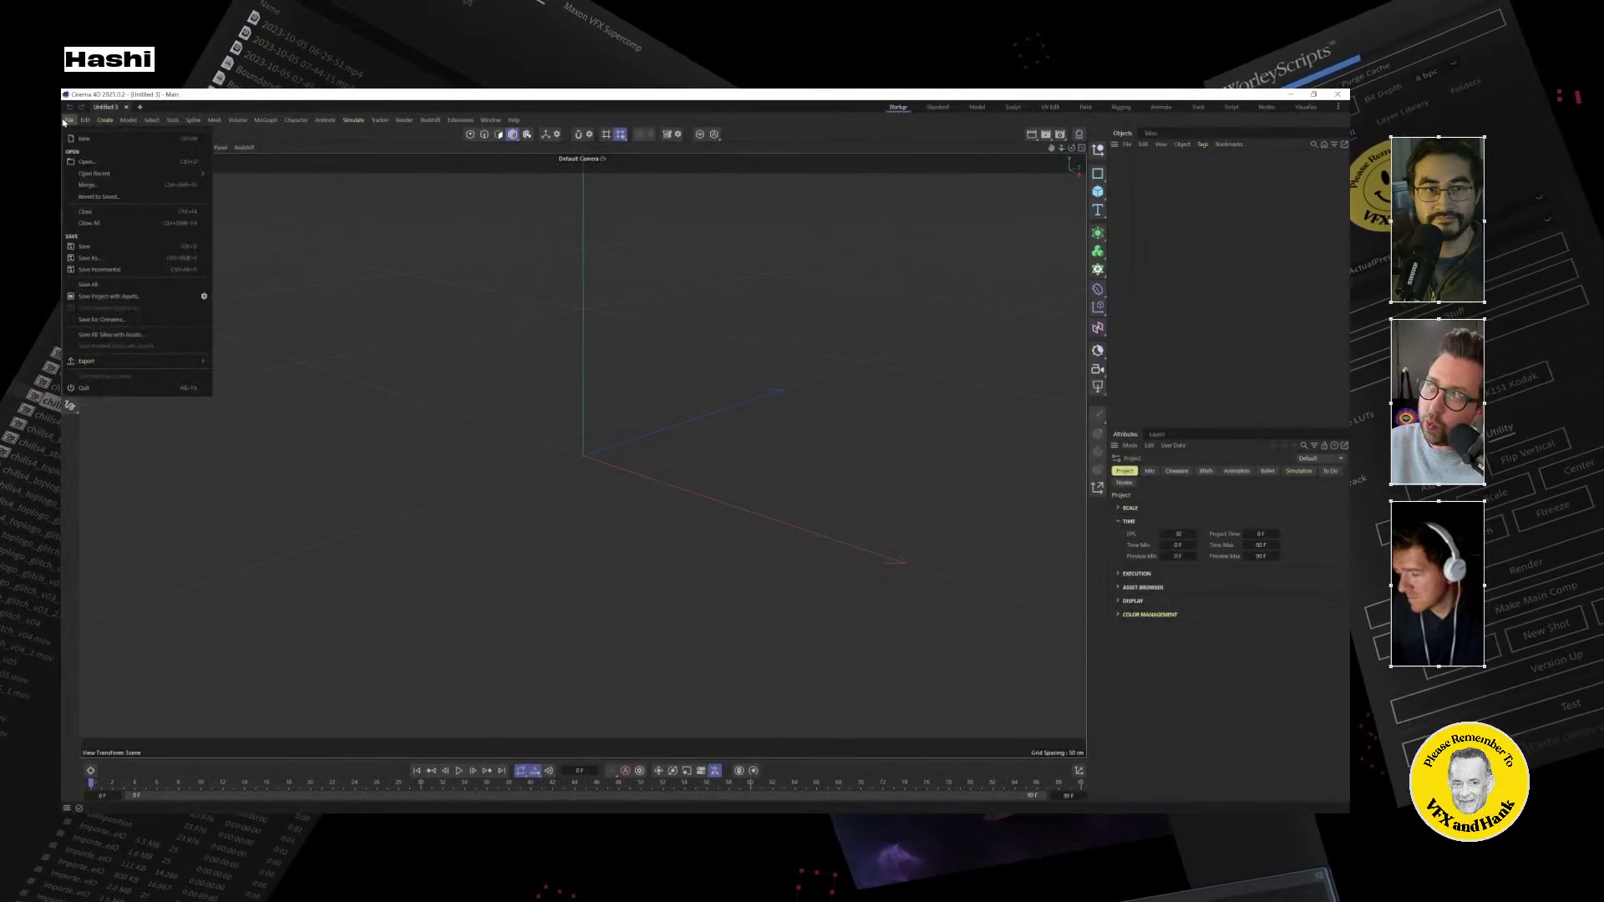
mouse_move(94, 173)
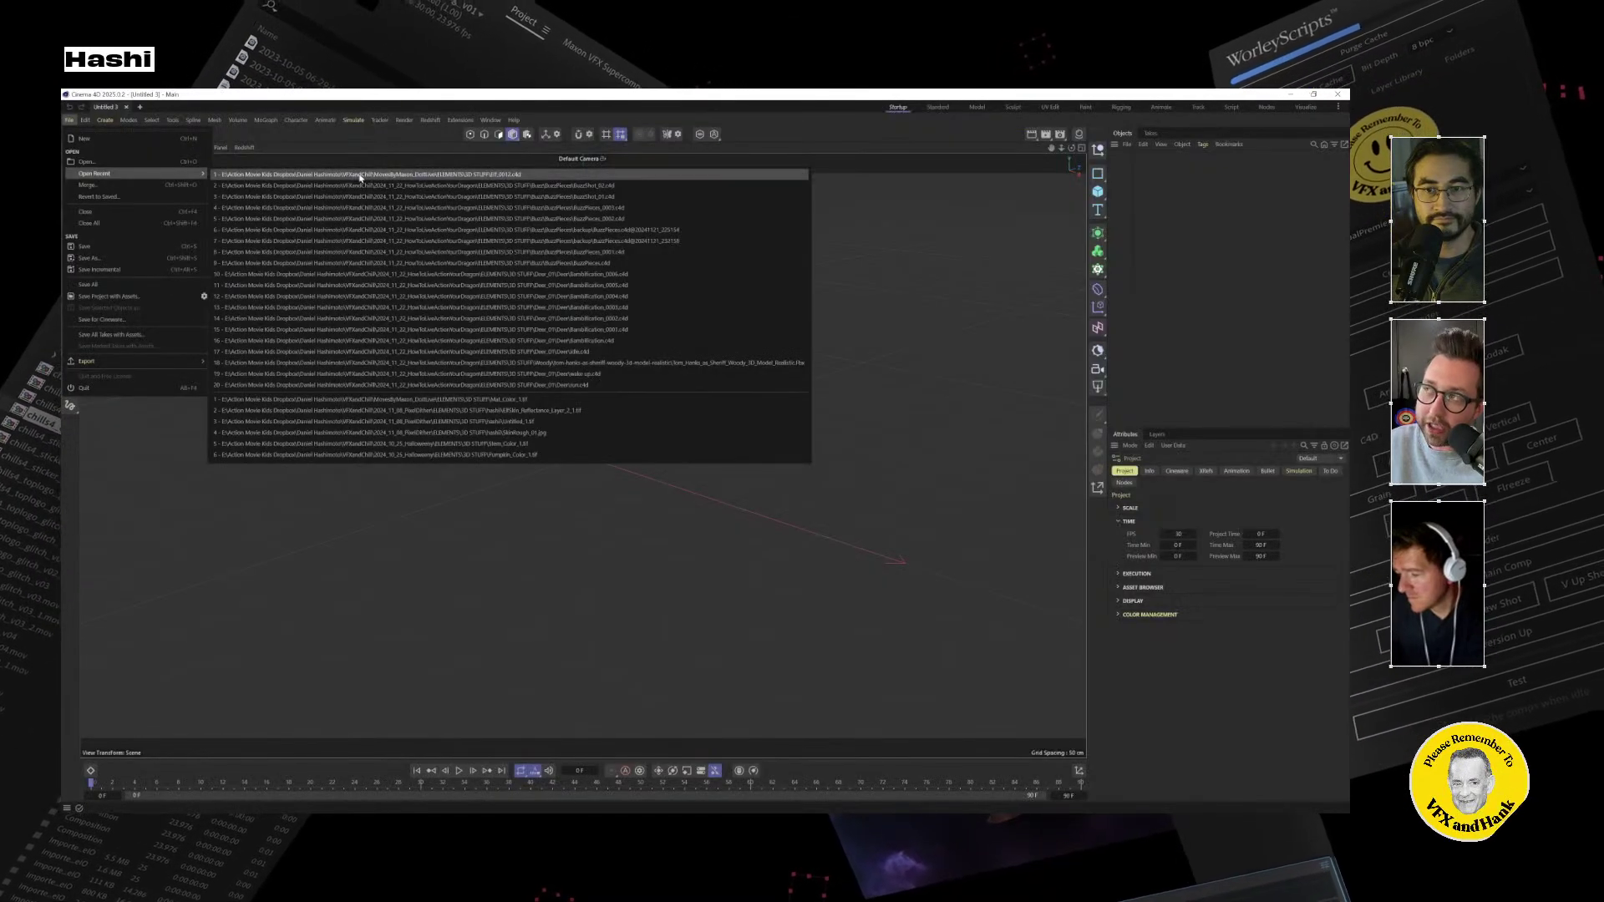
left_click(382, 184)
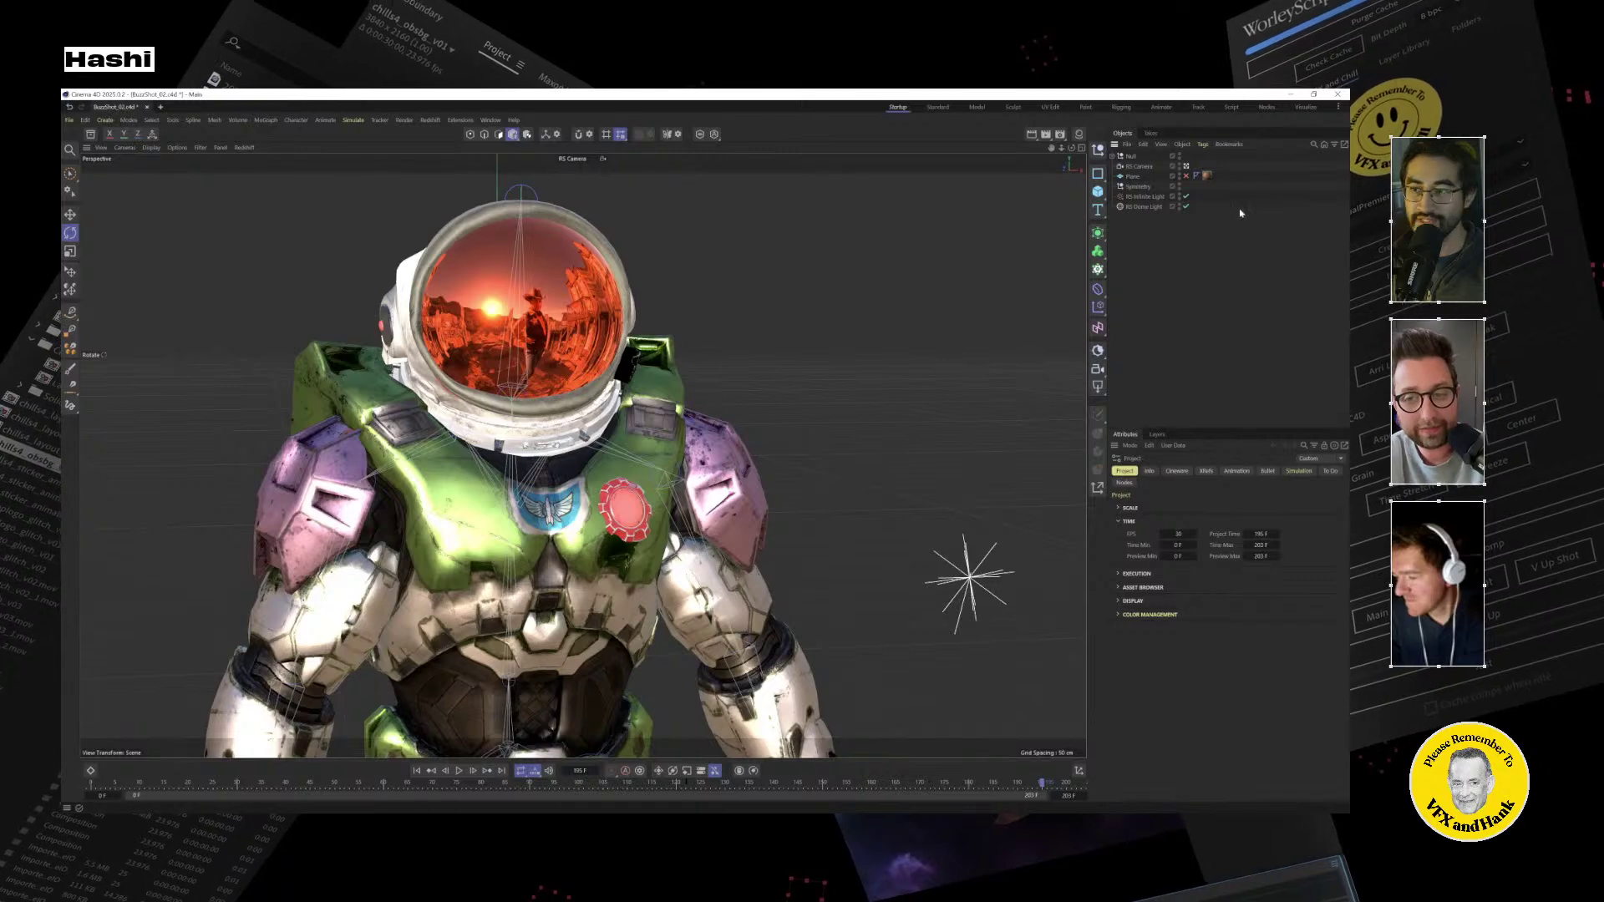
Check the RS Infinite Light and RS Dome Light settings, and closely examine the cowboy and town reflected in the helmet visor.
left_click(1150, 198)
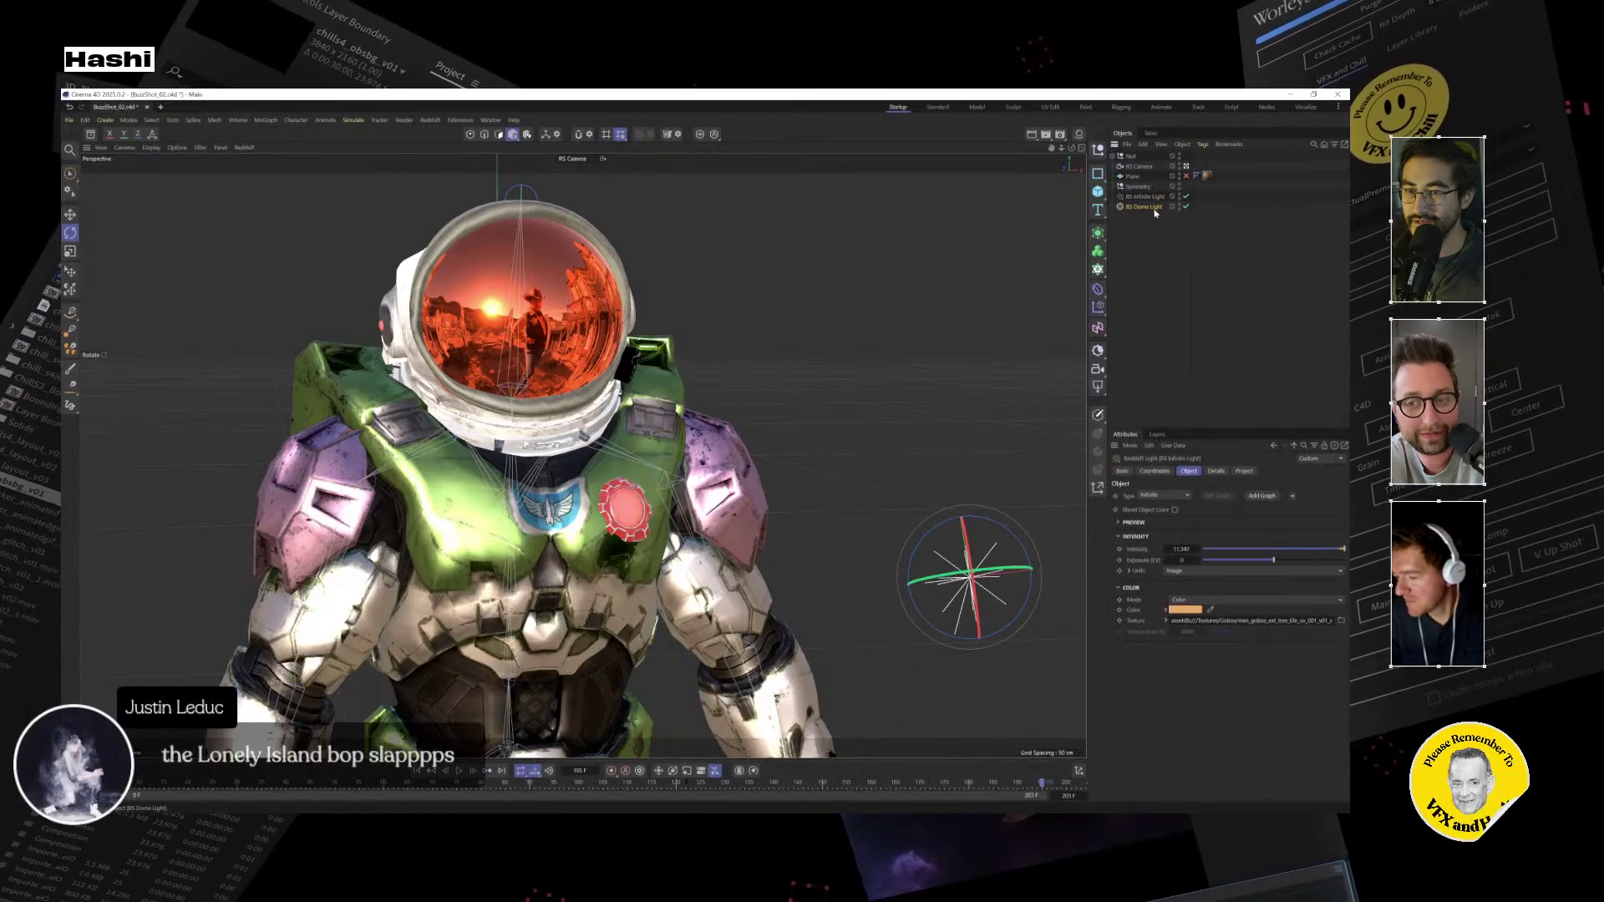
left_click(531, 333)
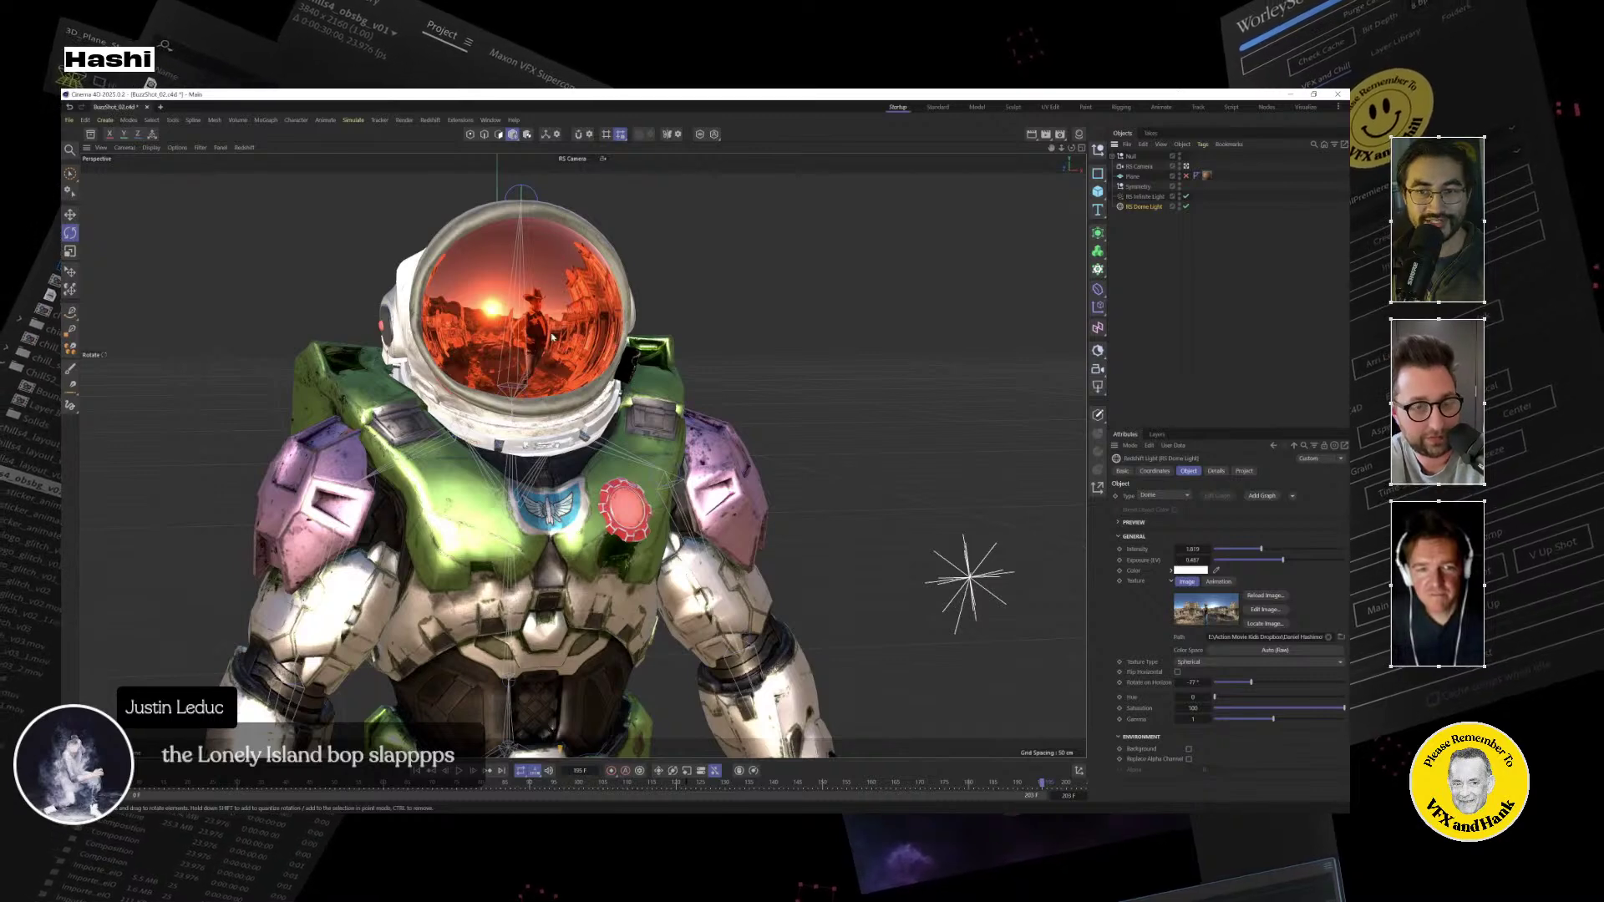
scroll(556, 335, "up", 2)
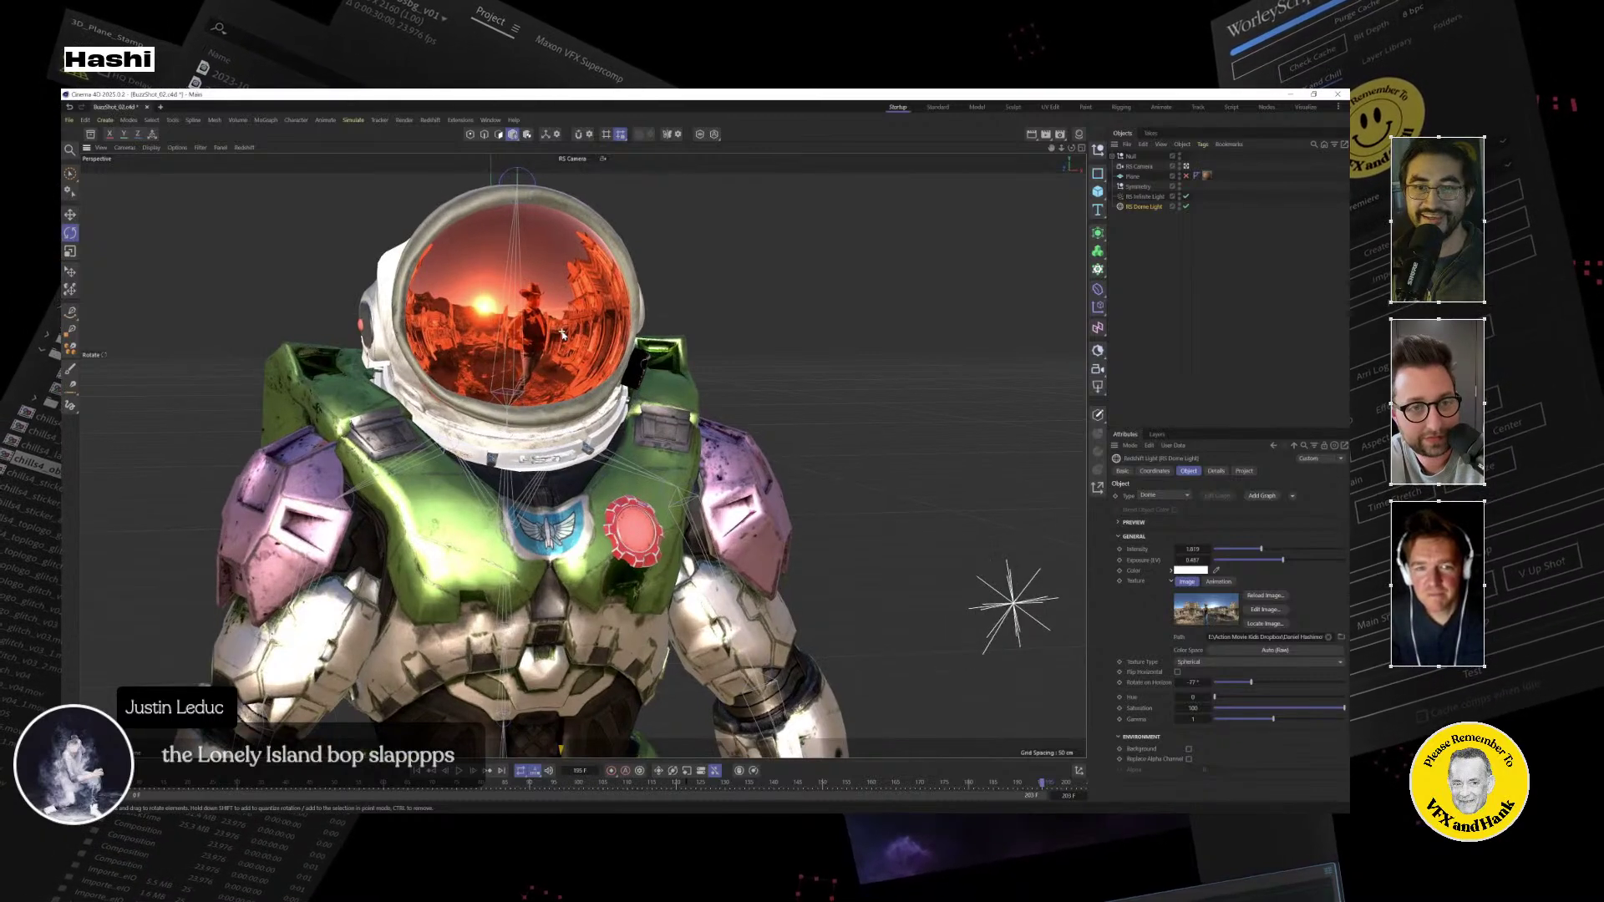
scroll(561, 335, "up", 5)
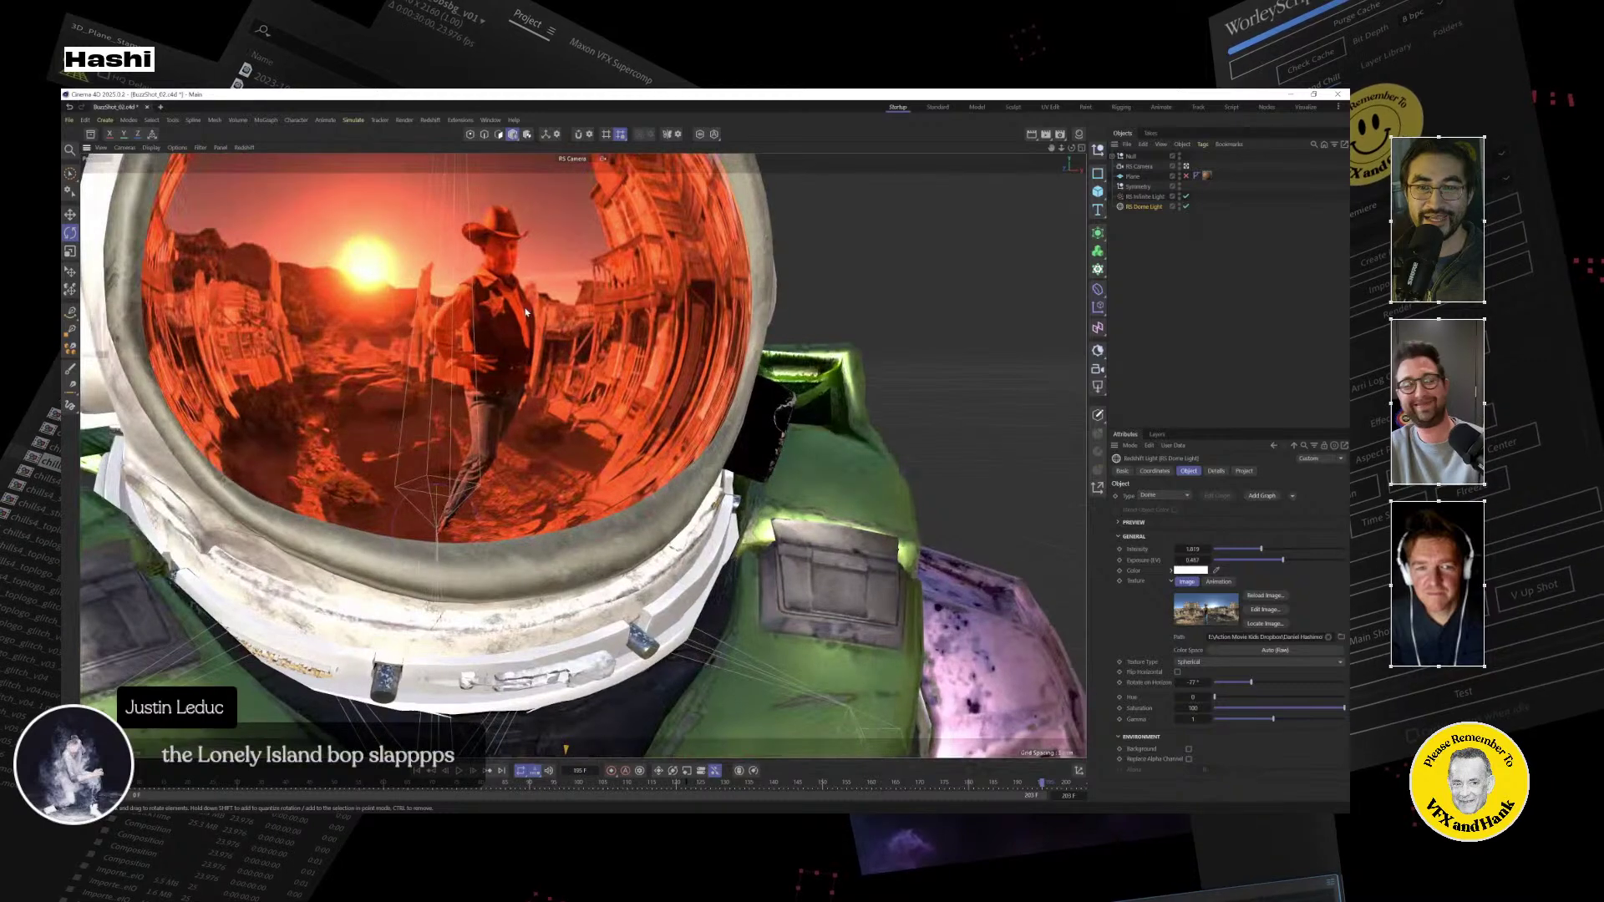
scroll(535, 322, "up", 3)
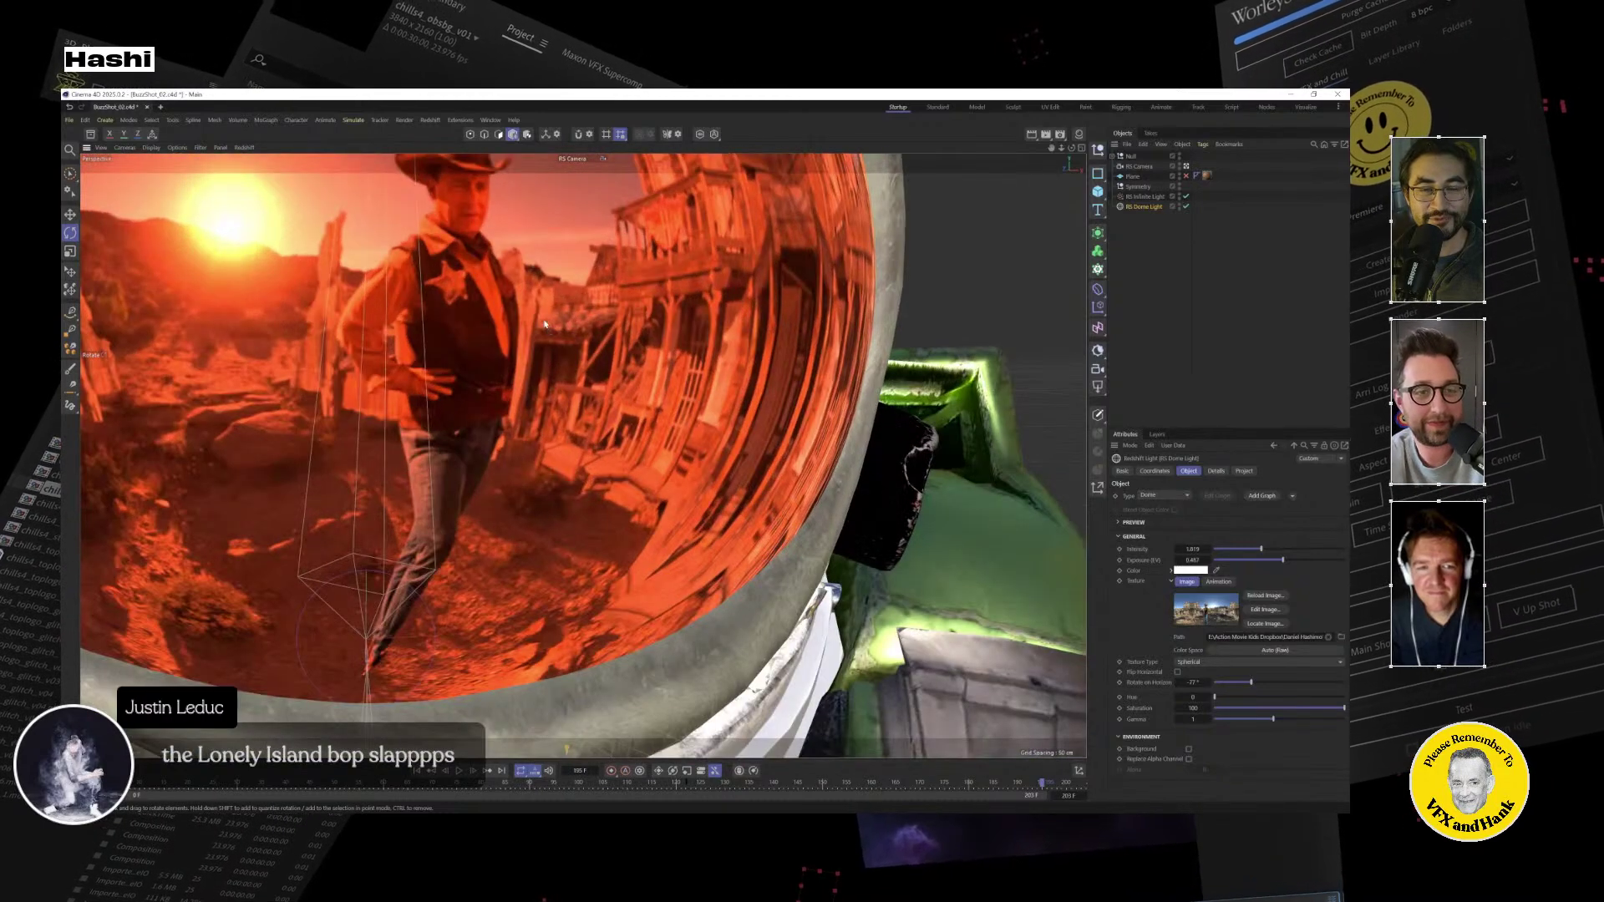
scroll(543, 313, "down", 6)
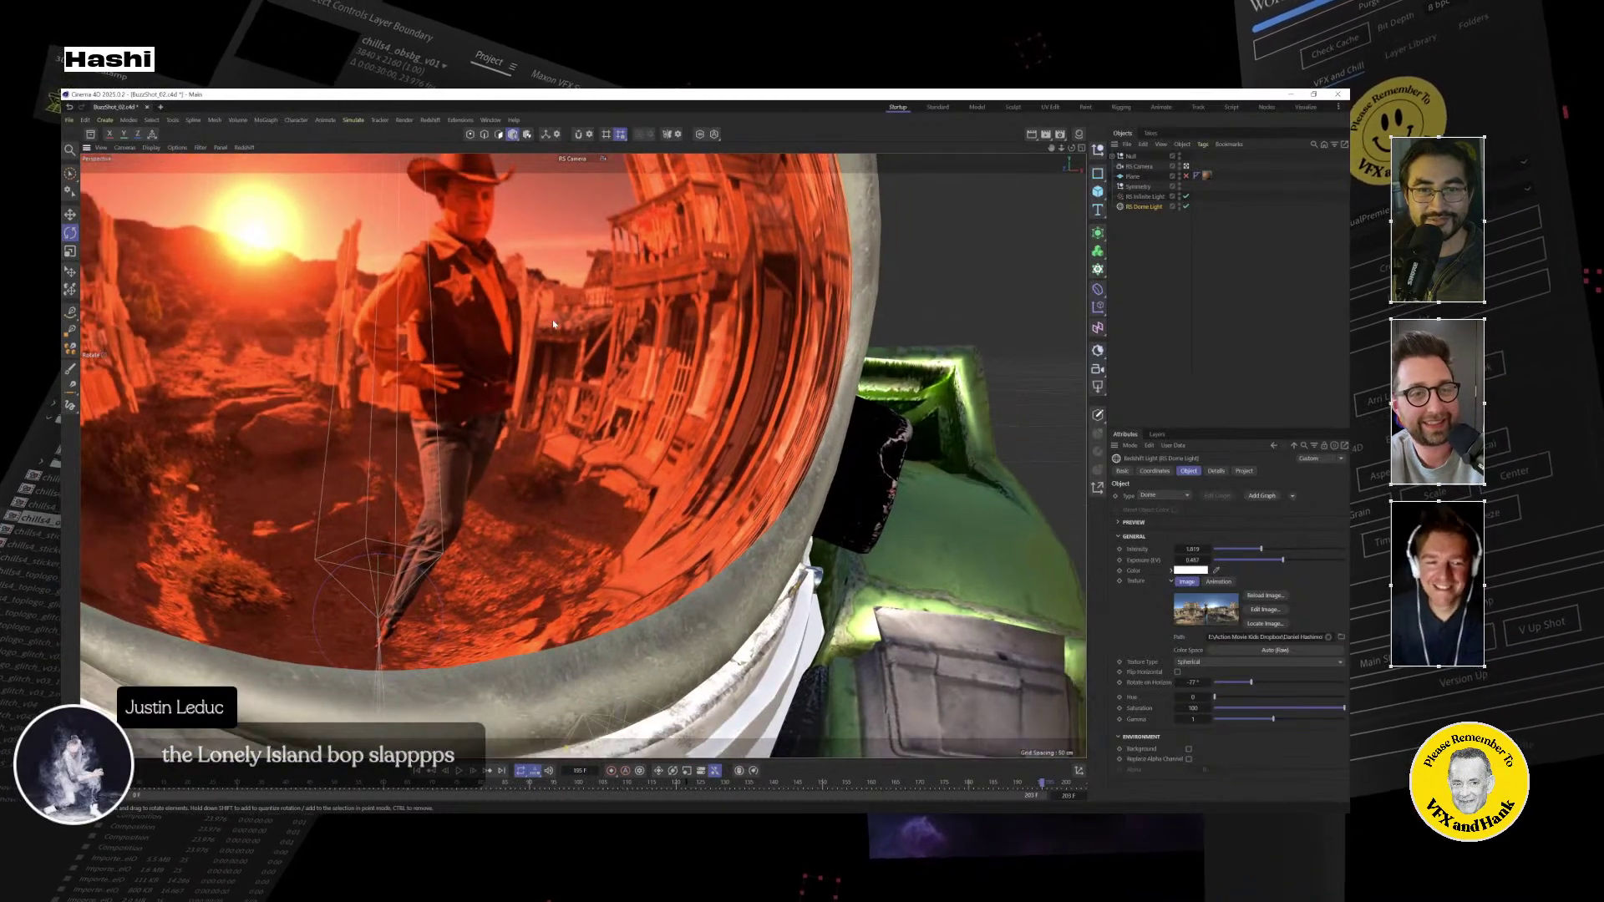
scroll(517, 301, "down", 4)
scroll(501, 280, "up", 5)
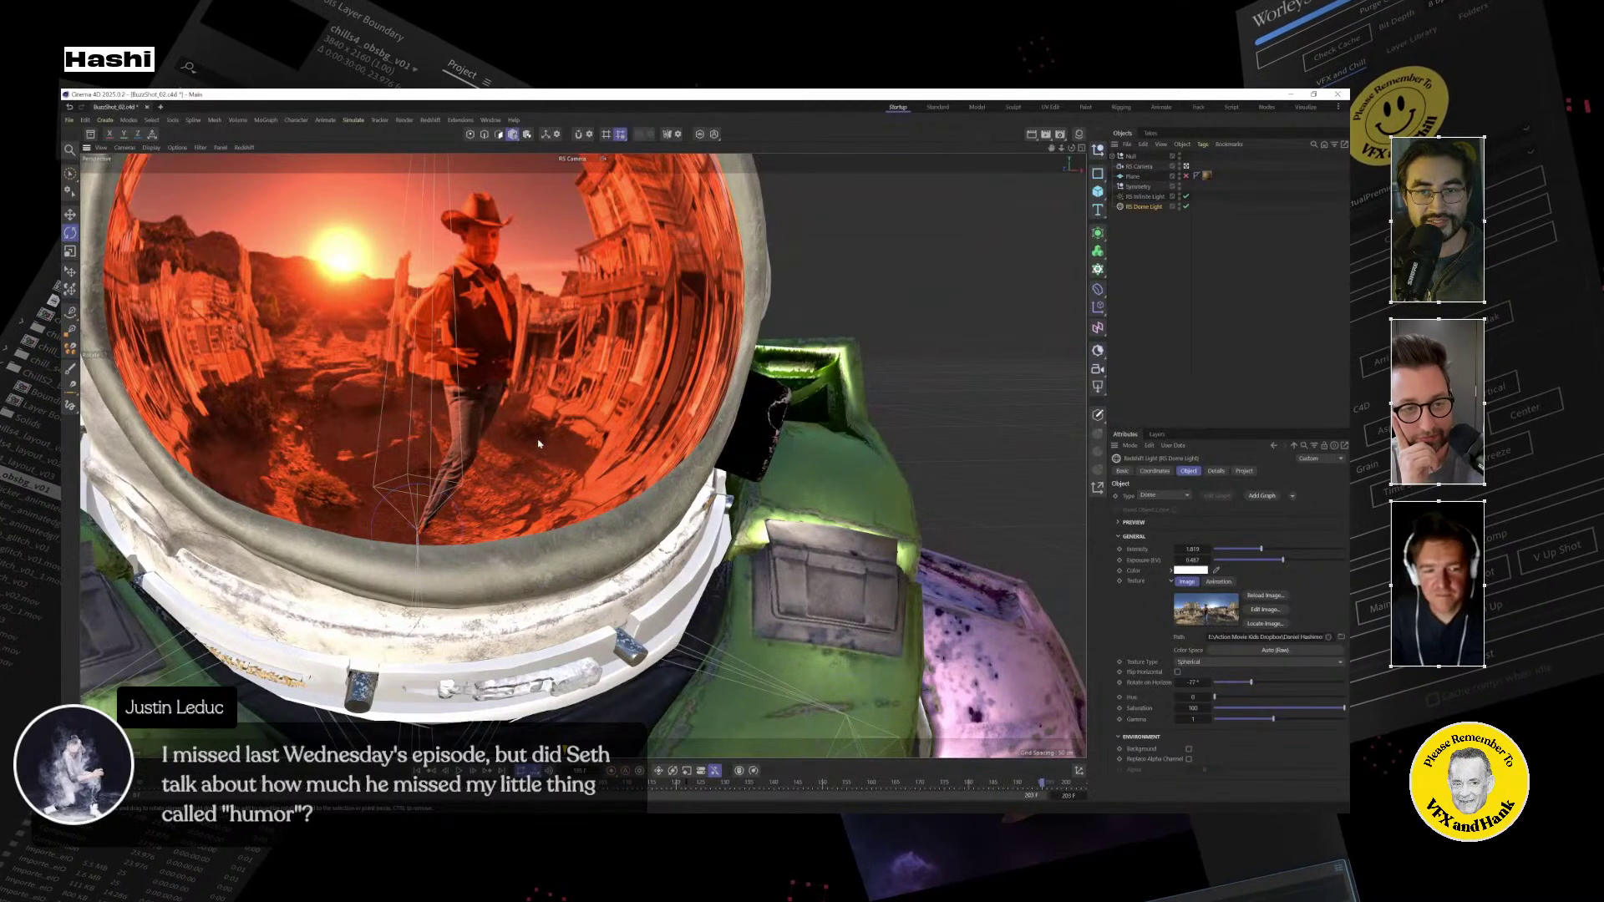
scroll(538, 443, "down", 2)
scroll(545, 416, "down", 4)
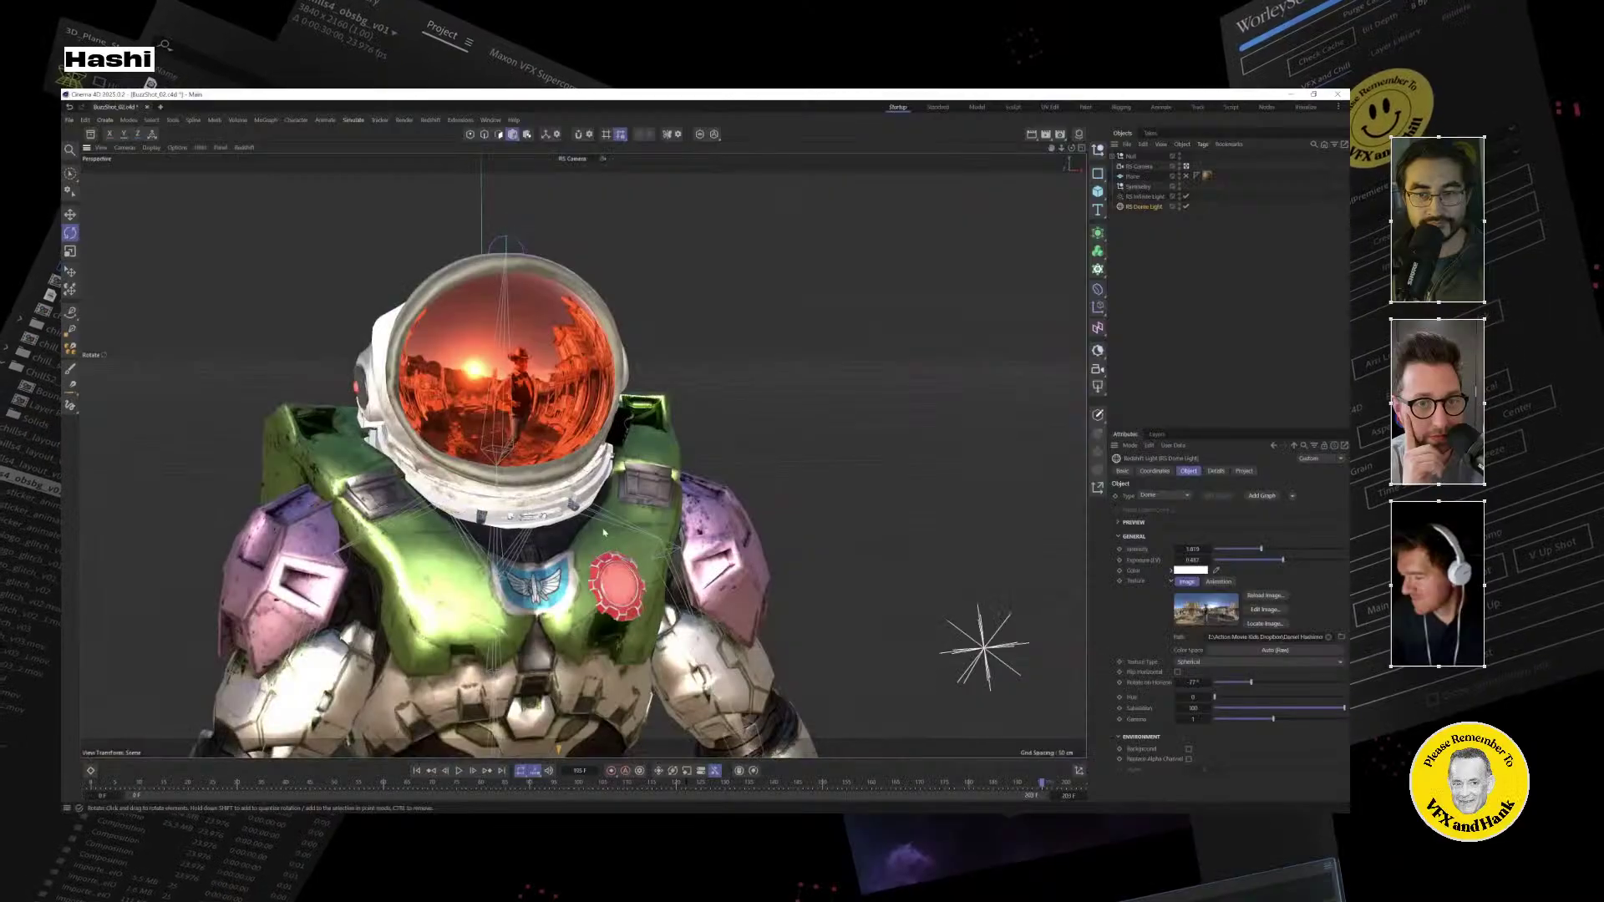
Inspect the suit's chest armor and its red button, then clear the selection and examine the whole figure.
left_click_drag(622, 478, 639, 429, "alt")
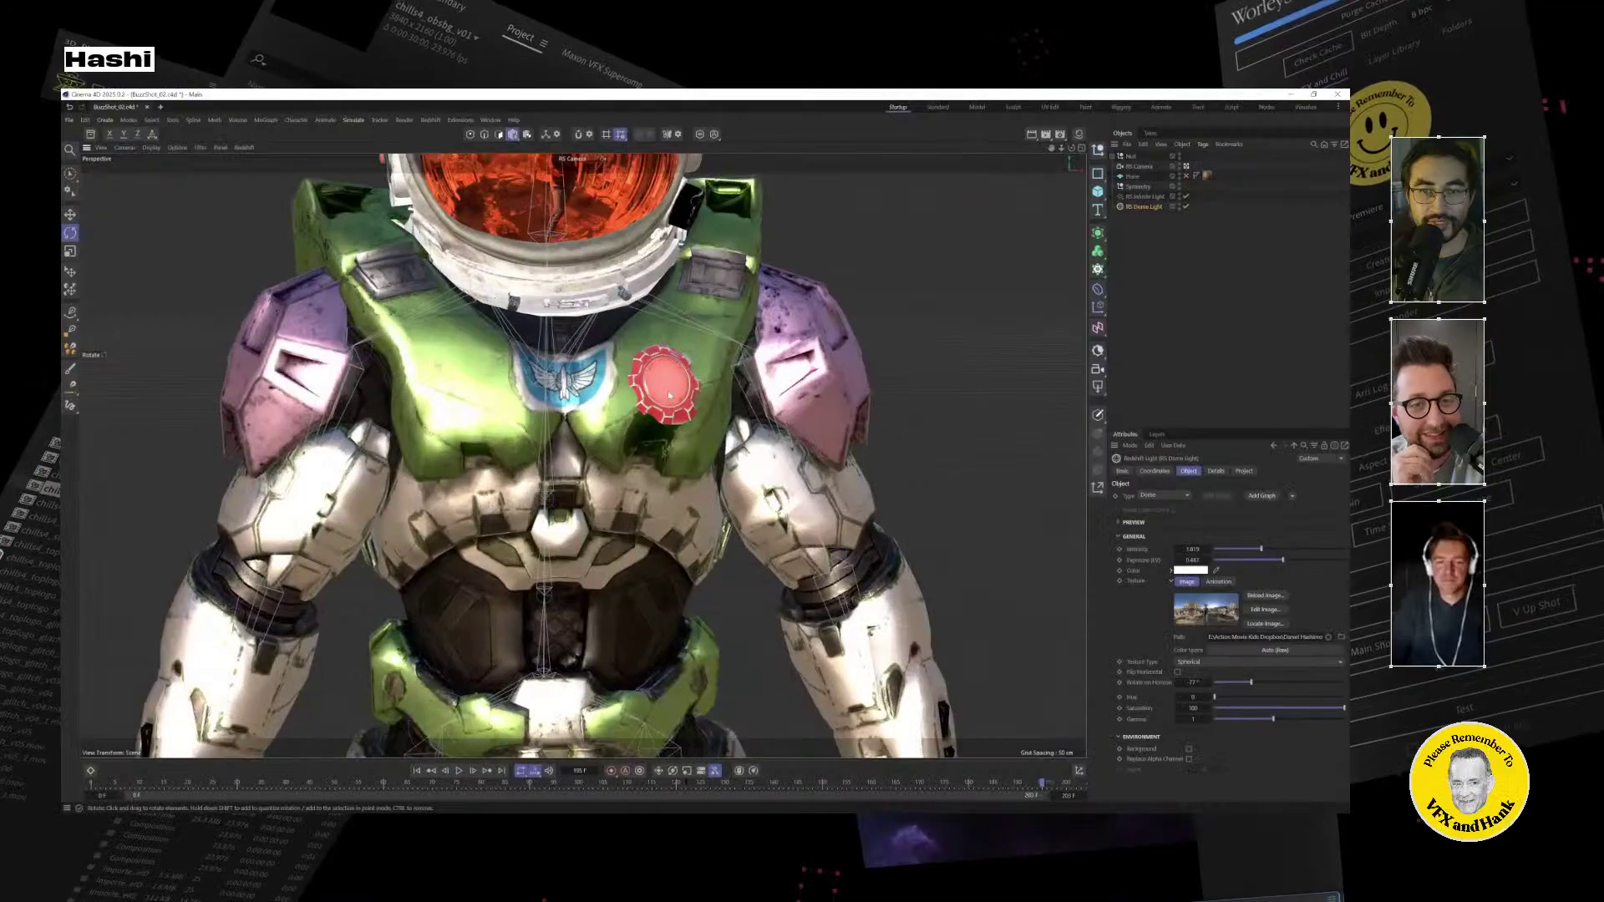
left_click_drag(668, 389, 672, 380, "alt")
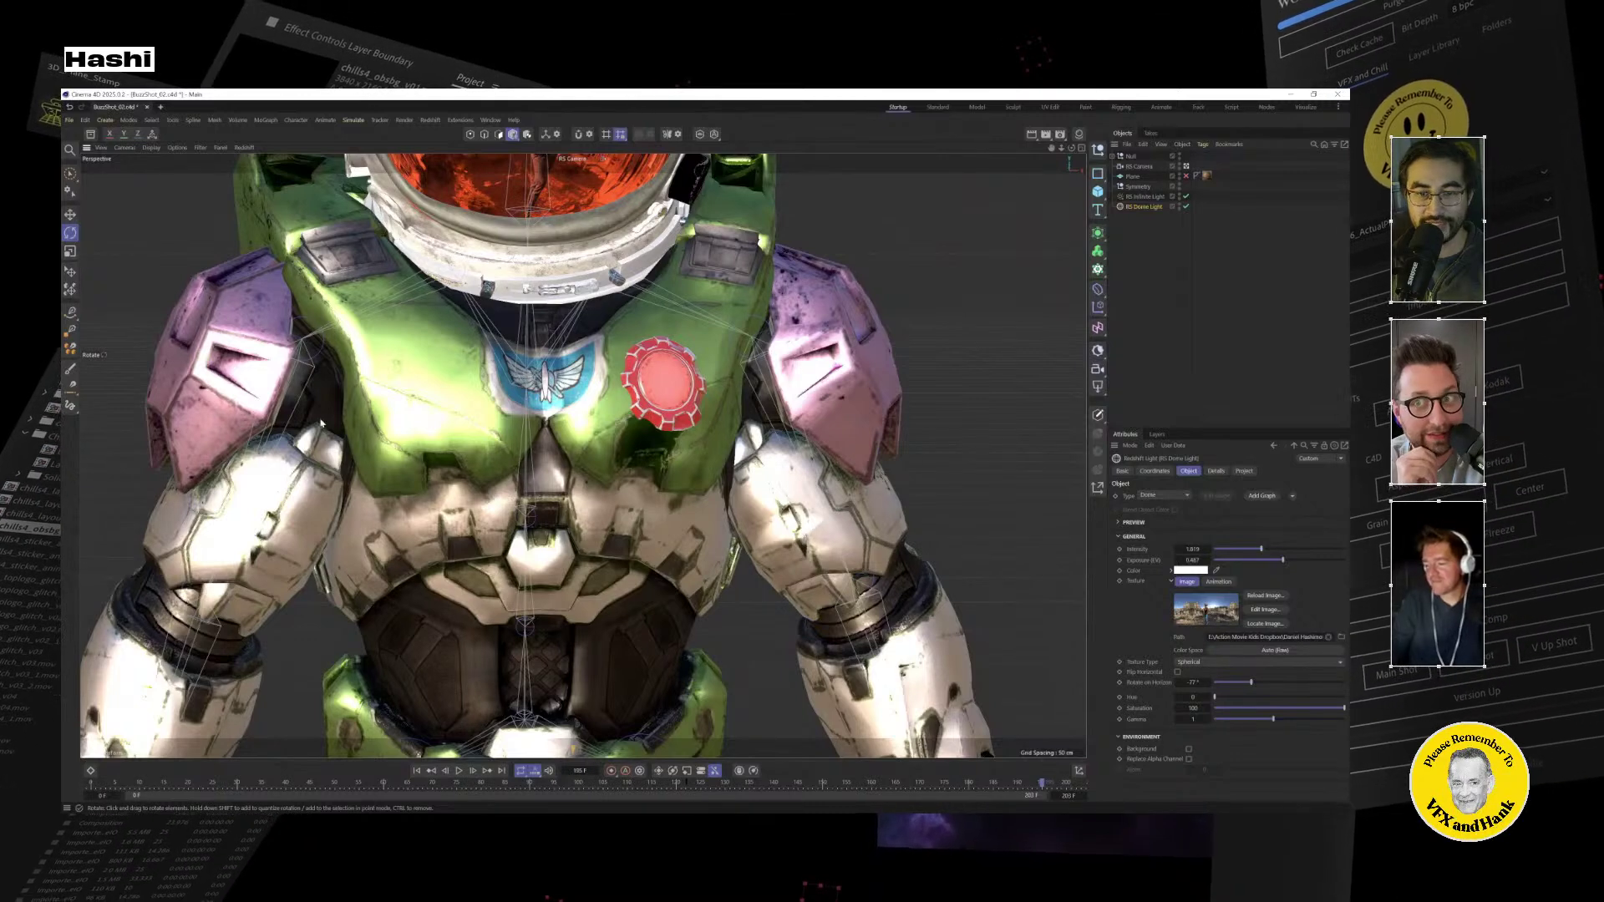
left_click_drag(321, 423, 433, 443, "alt")
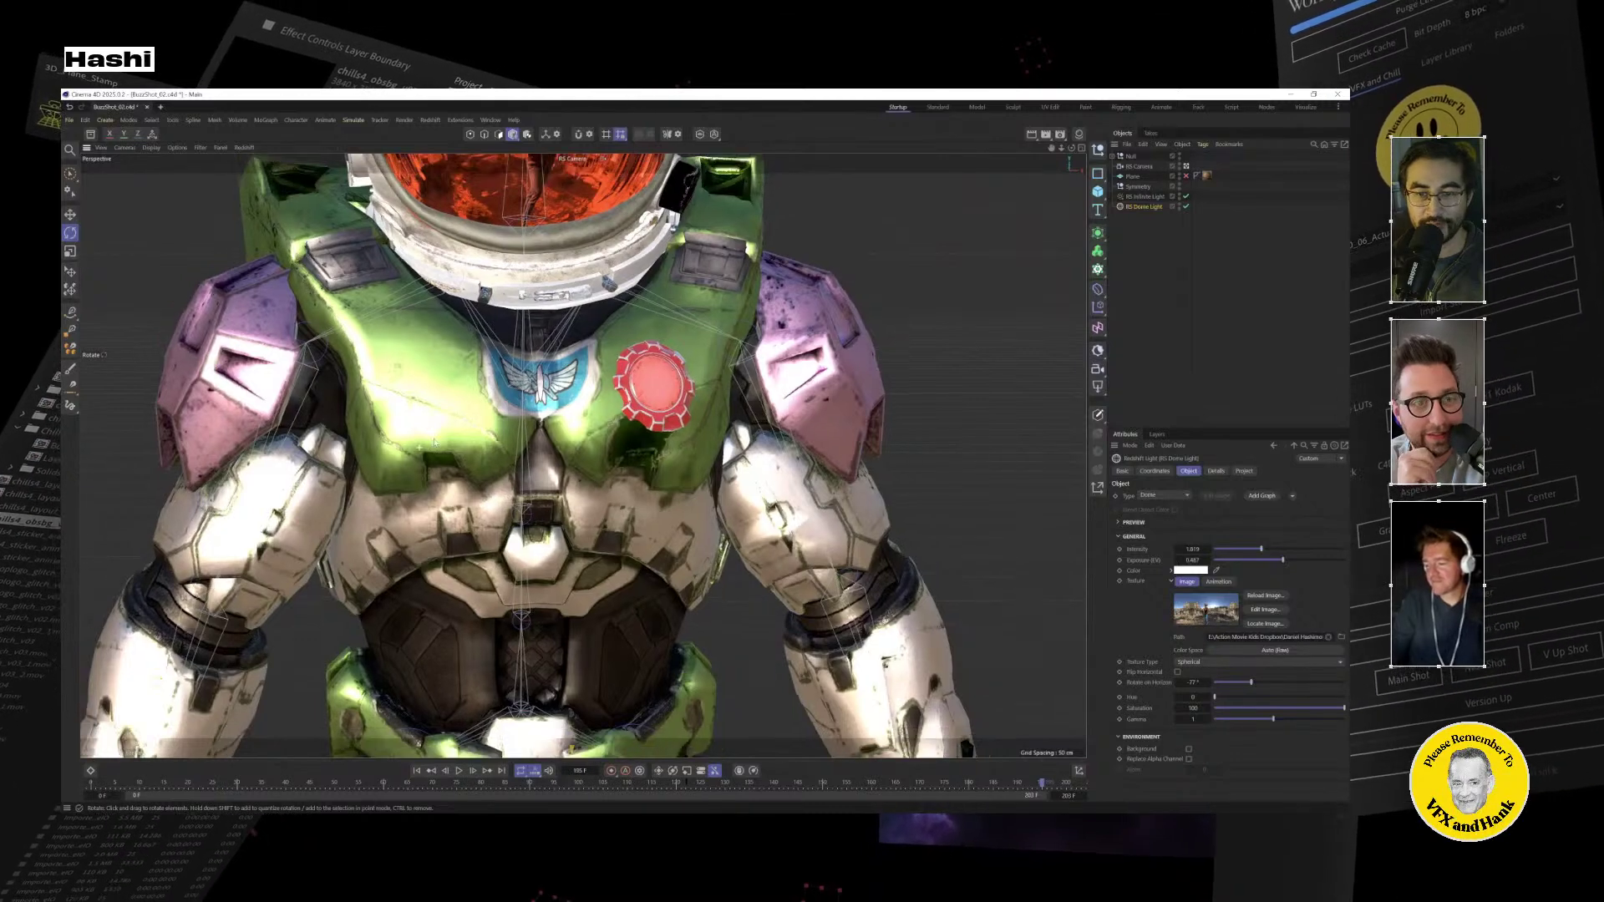
left_click(659, 393)
scroll(660, 456, "down", 5)
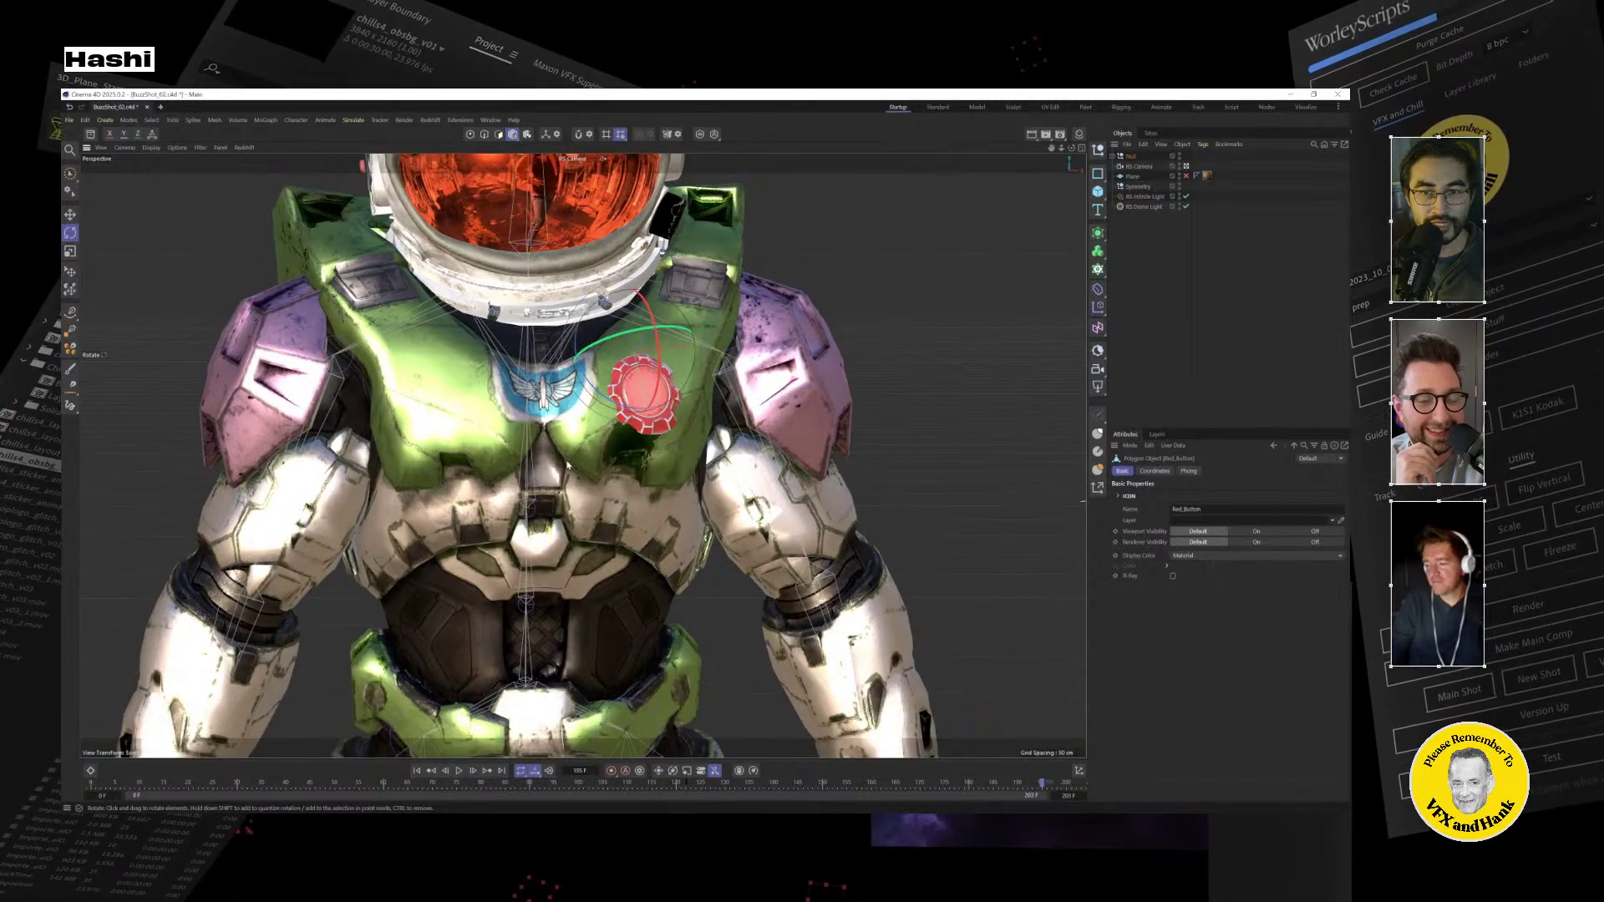
left_click_drag(628, 443, 547, 436, "alt")
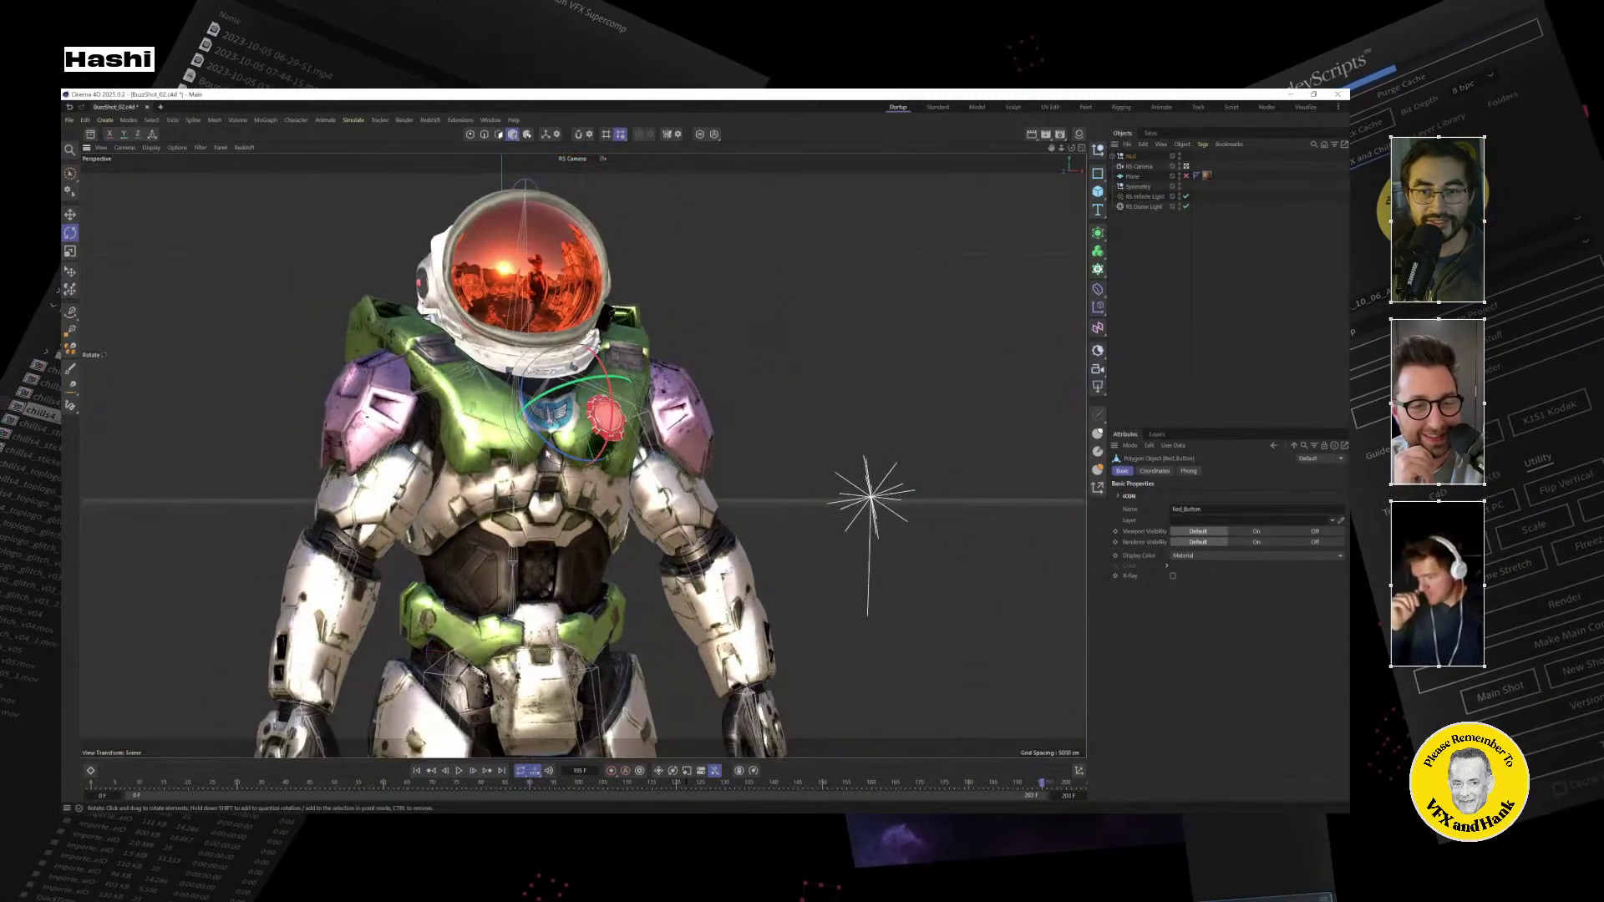
scroll(559, 555, "down", 4)
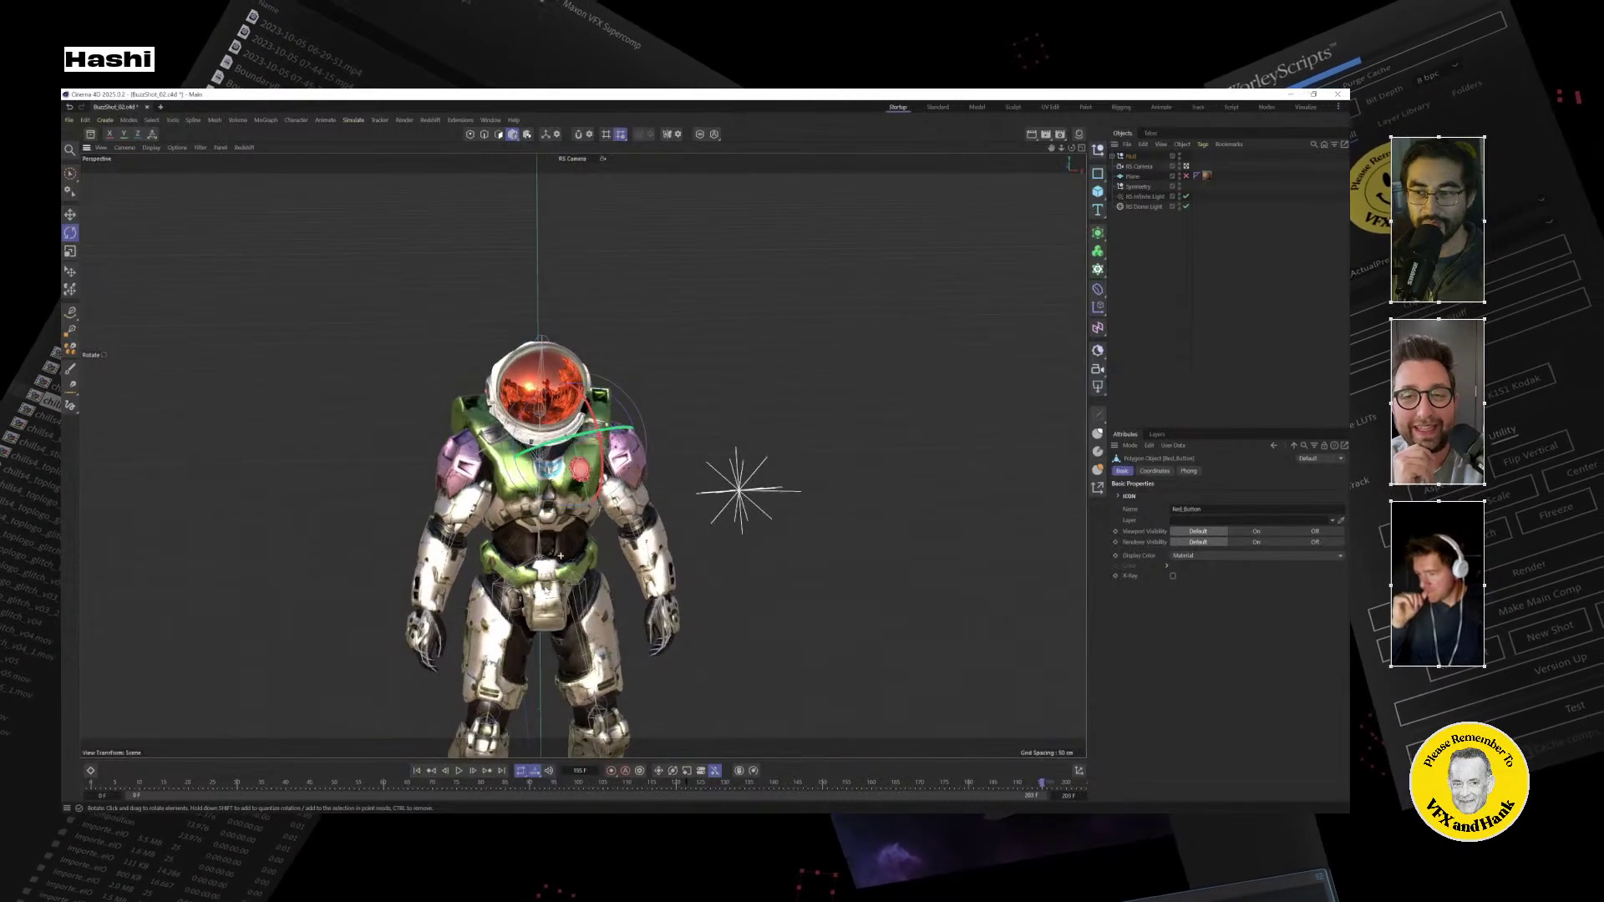
key("ctrl+shift+a")
scroll(562, 513, "up", 2)
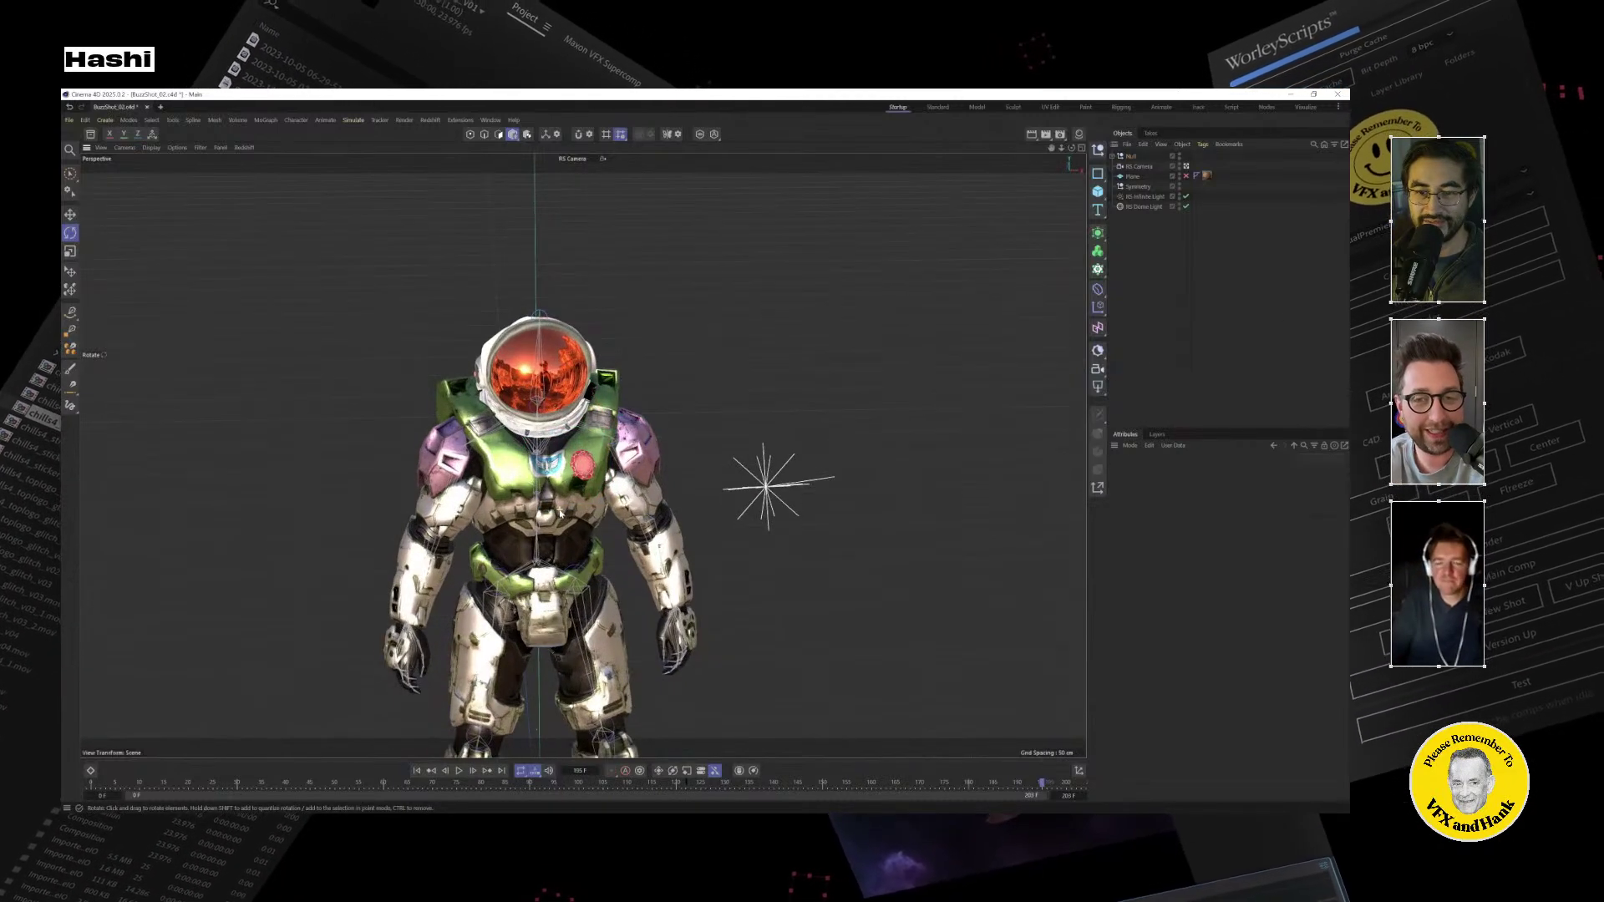
scroll(561, 513, "up", 4)
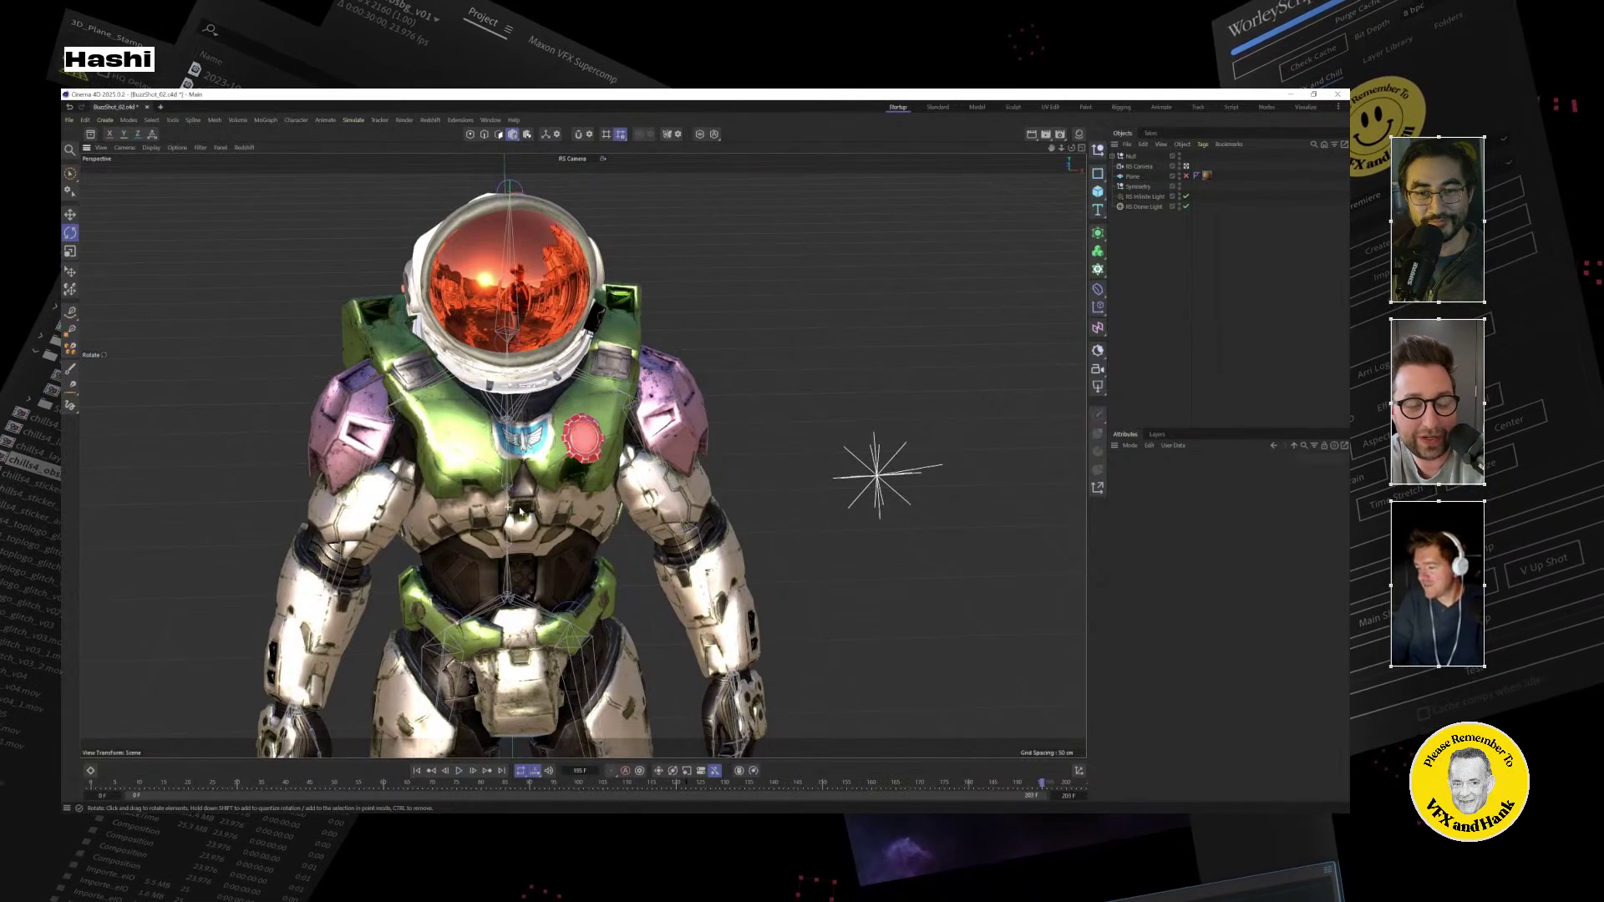
Examine the armored figure and its helmet visor reflection from several angles, and switch back to After Effects.
mouse_move(520, 511)
left_mouse_down("alt")
mouse_move(852, 484)
mouse_move(359, 503)
mouse_move(471, 523)
mouse_move(500, 508)
left_mouse_up("alt")
scroll(568, 482, "up", 2)
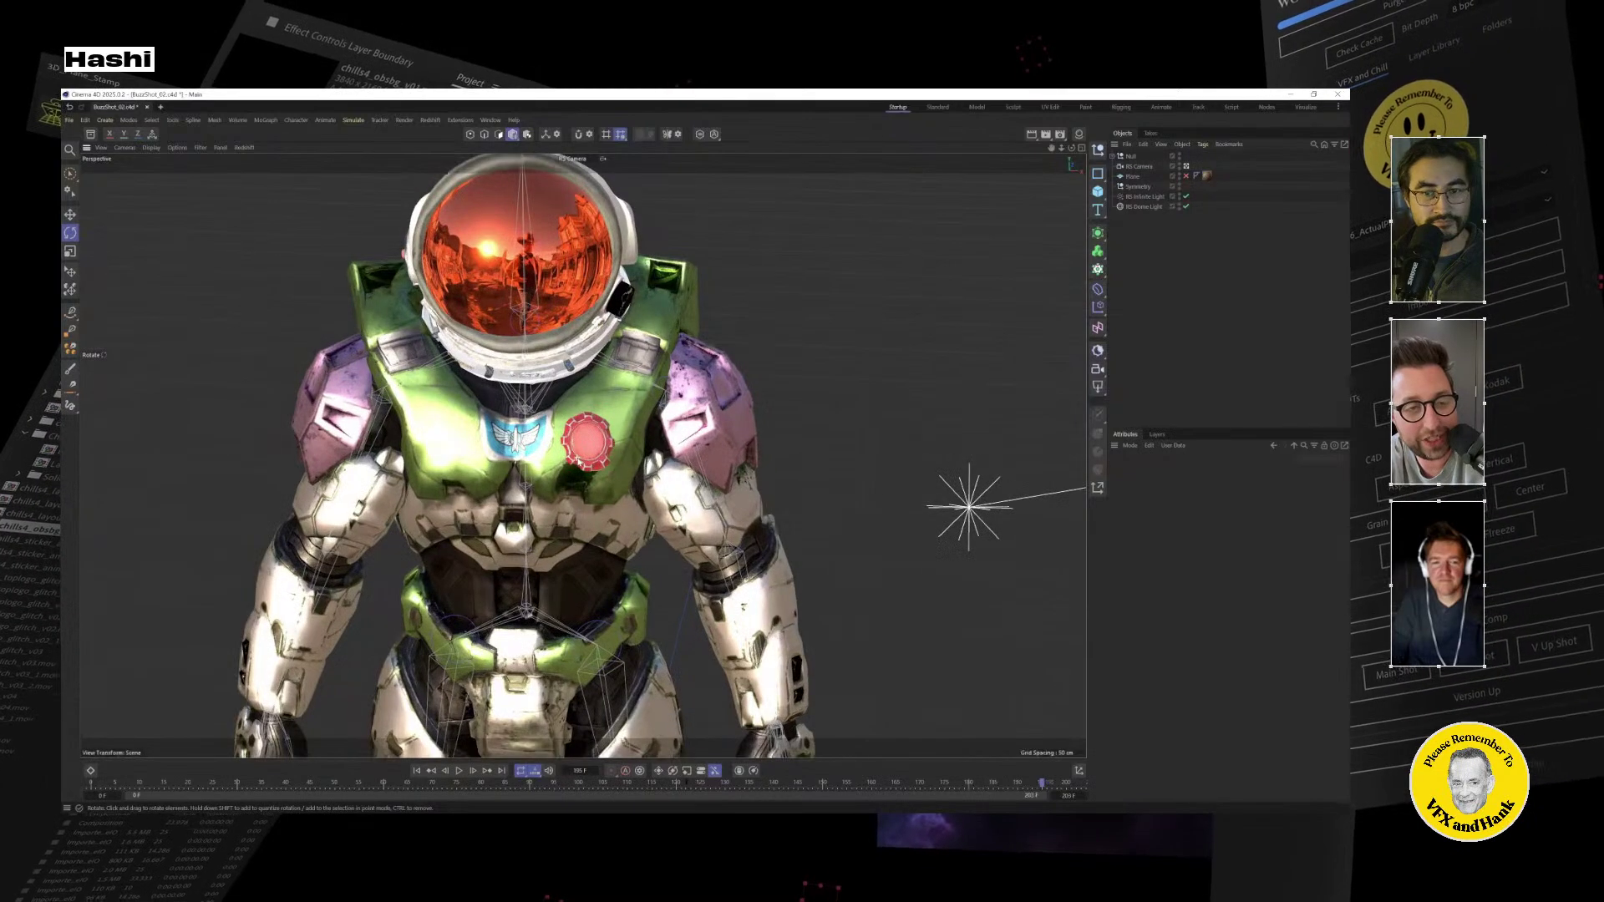
left_click_drag(601, 459, 638, 431, "alt")
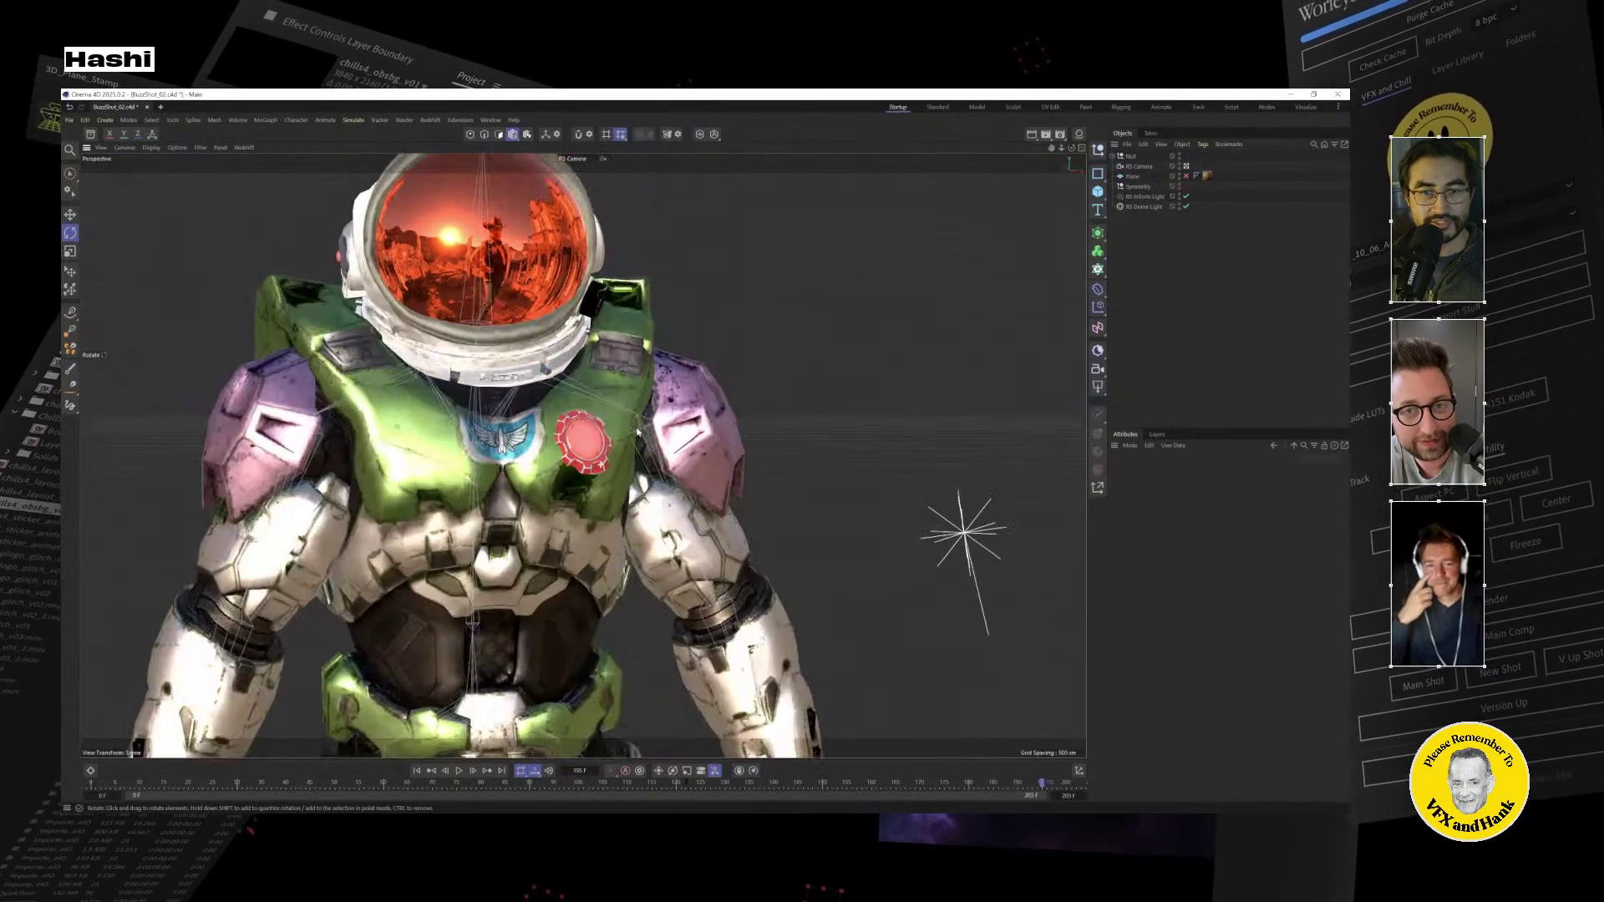
left_click_drag(457, 466, 571, 485, "alt")
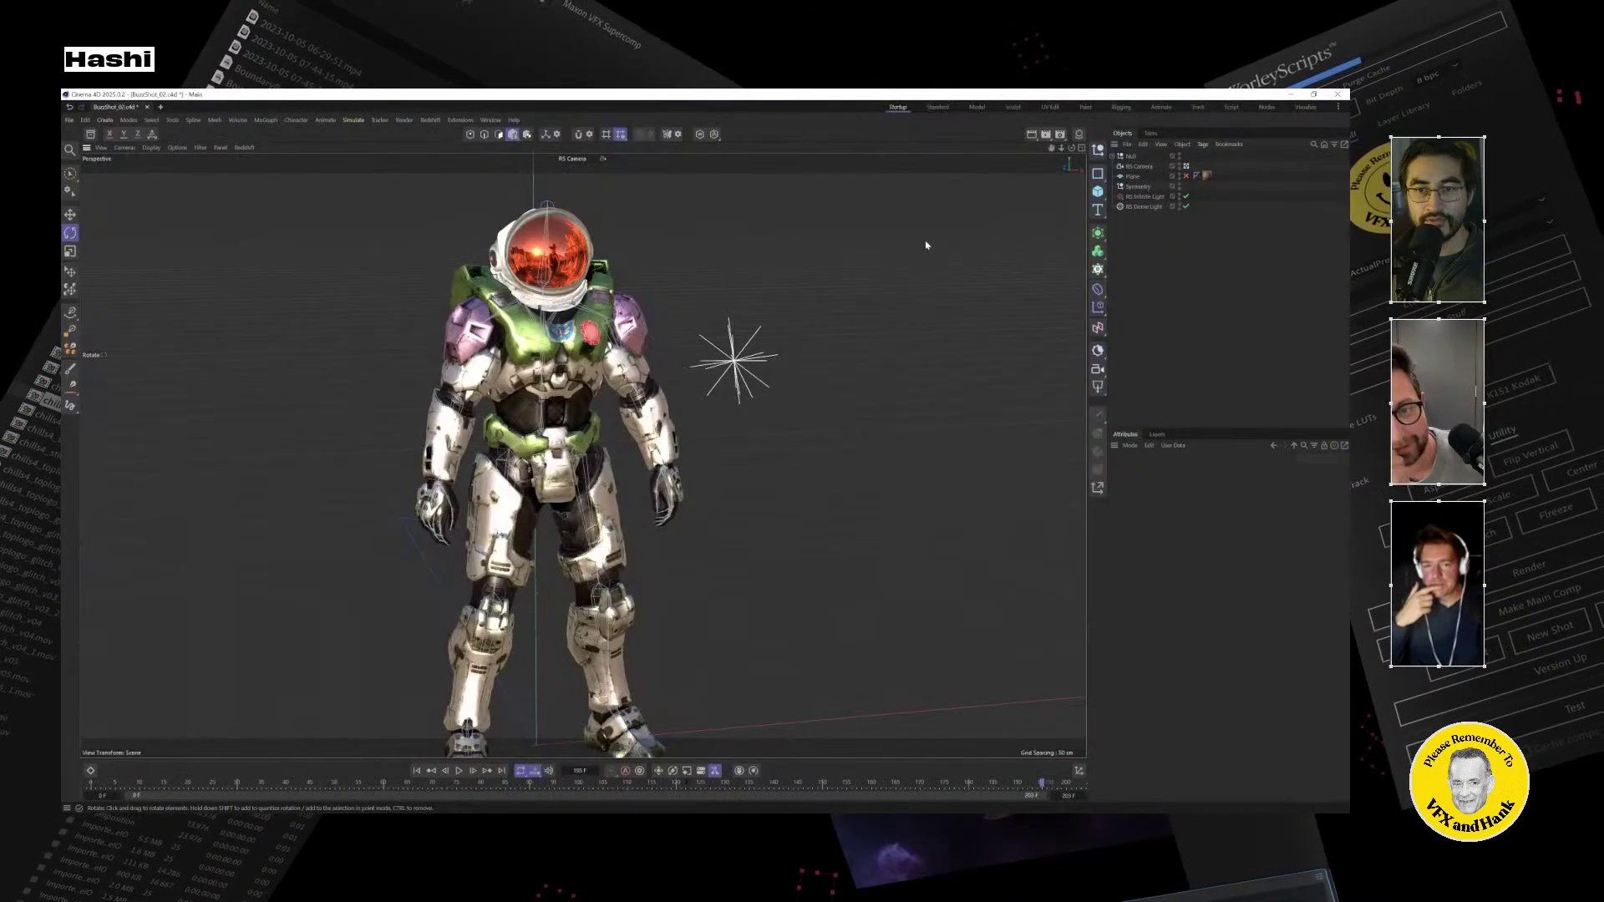
left_click(1291, 95)
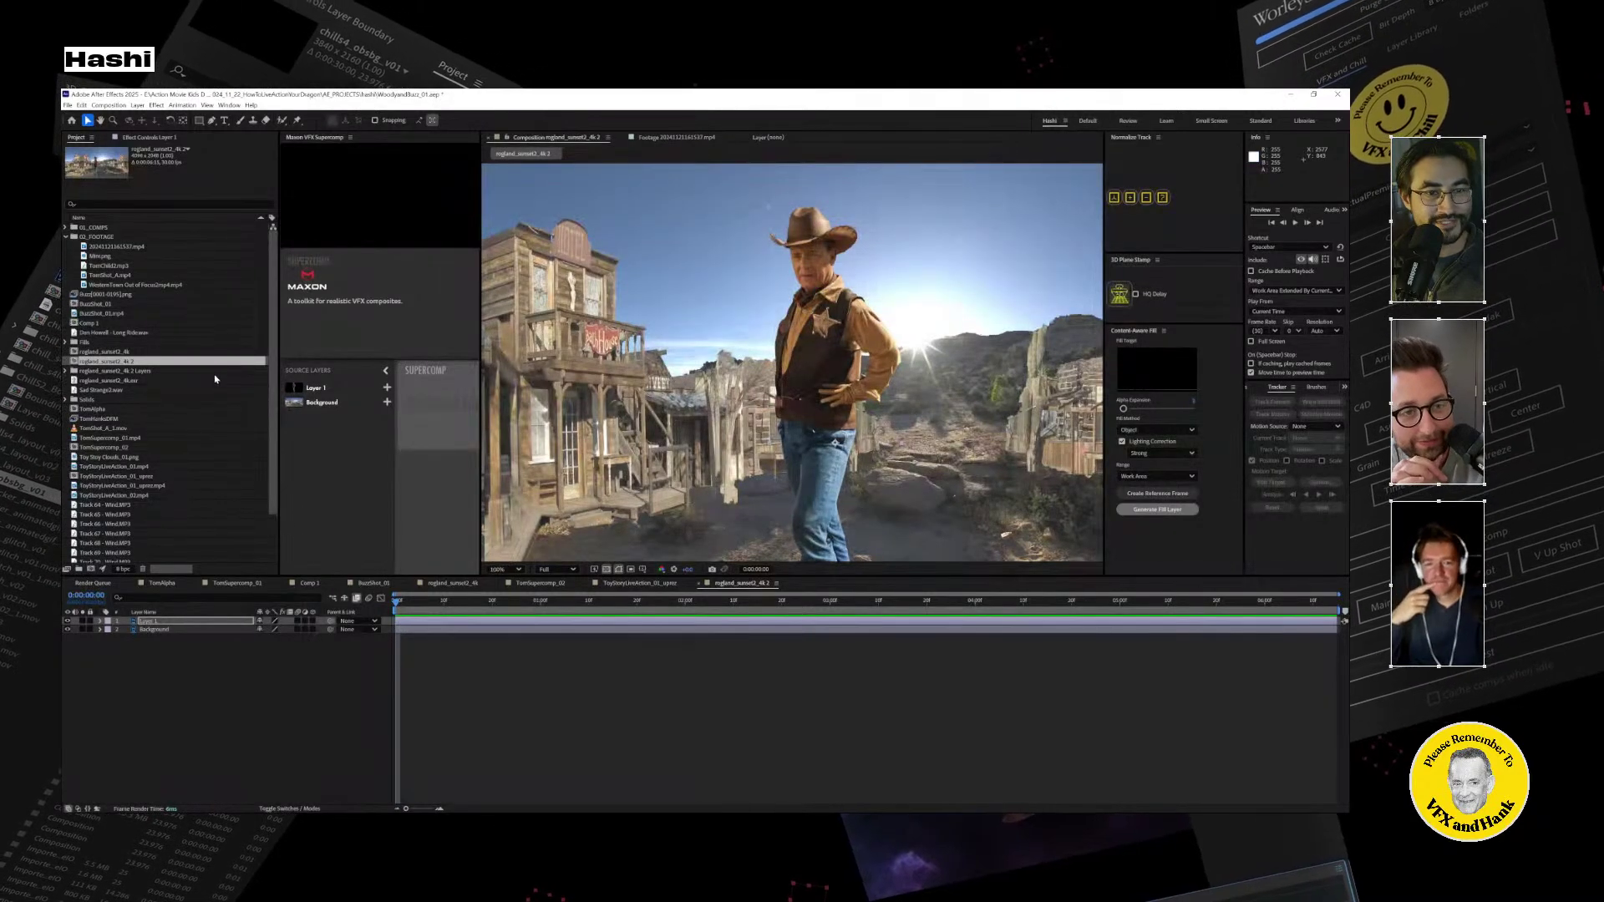
Look through the project items, including the BuzzShot_01 composition, the Buzz PNG sequence and the 02_FOOTAGE folder.
scroll(215, 379, "down", 2)
scroll(194, 441, "up", 2)
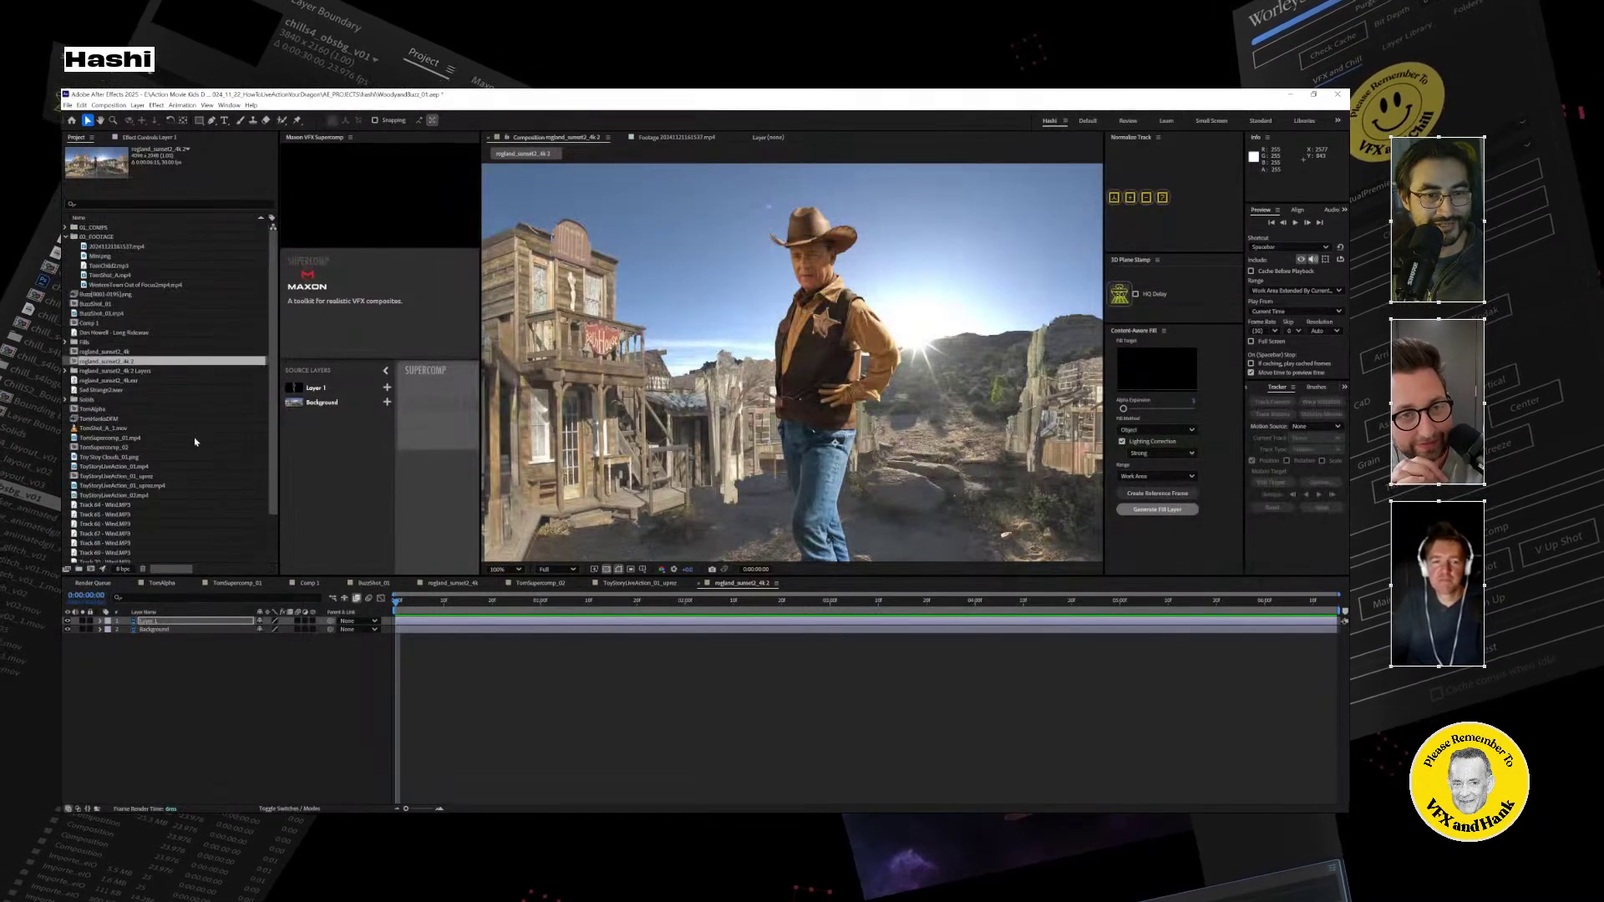
left_click(104, 304)
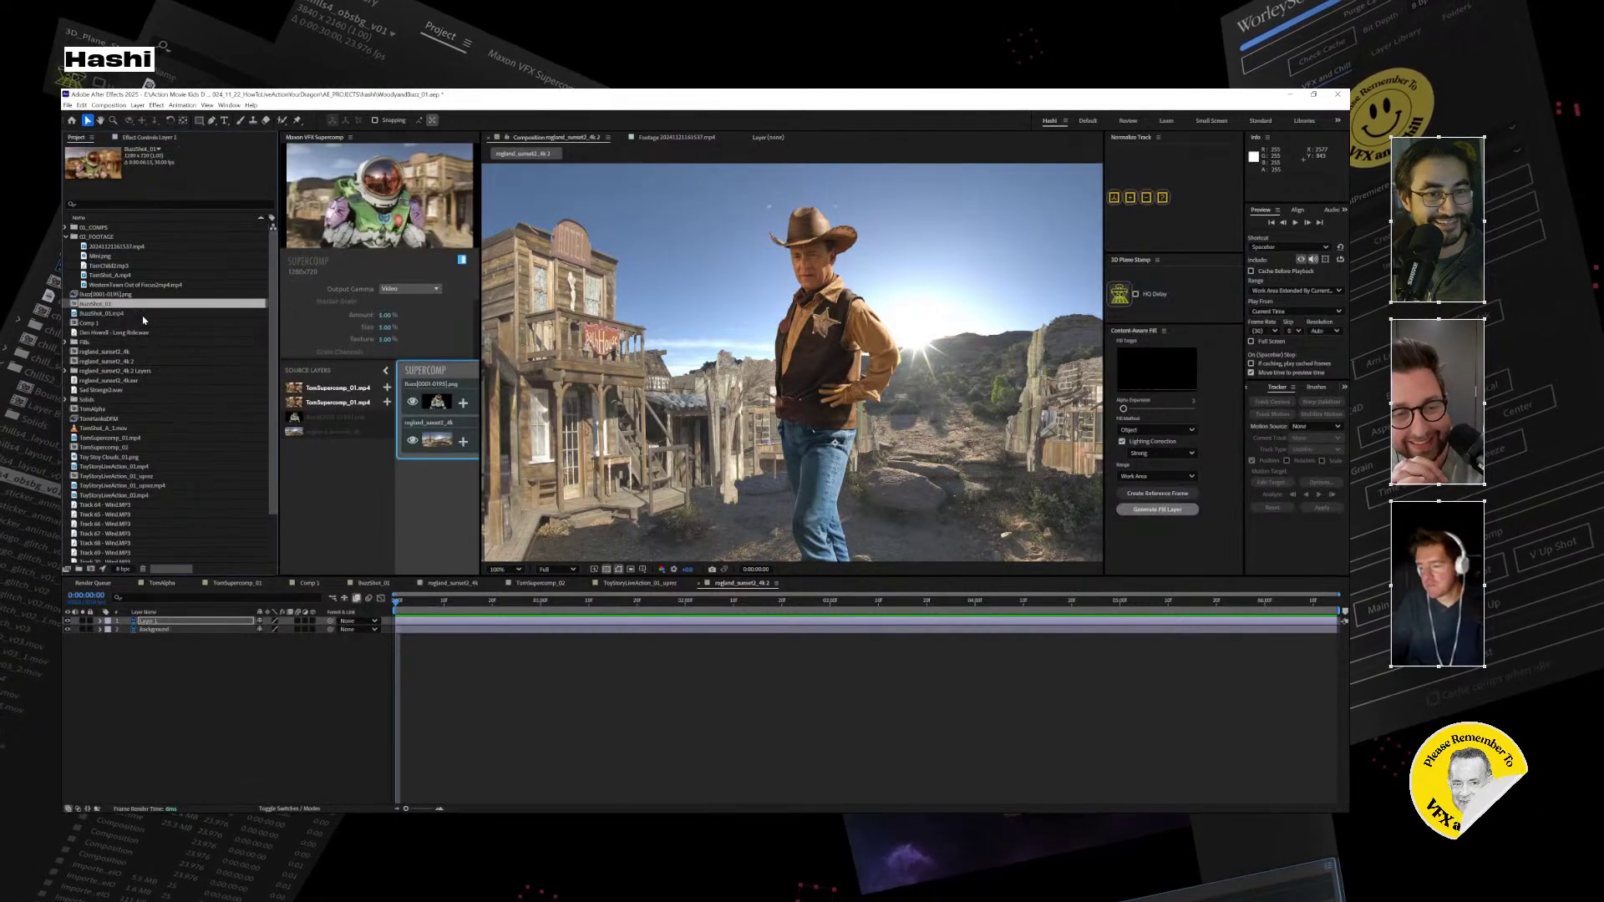
left_click(130, 256)
left_click(125, 294)
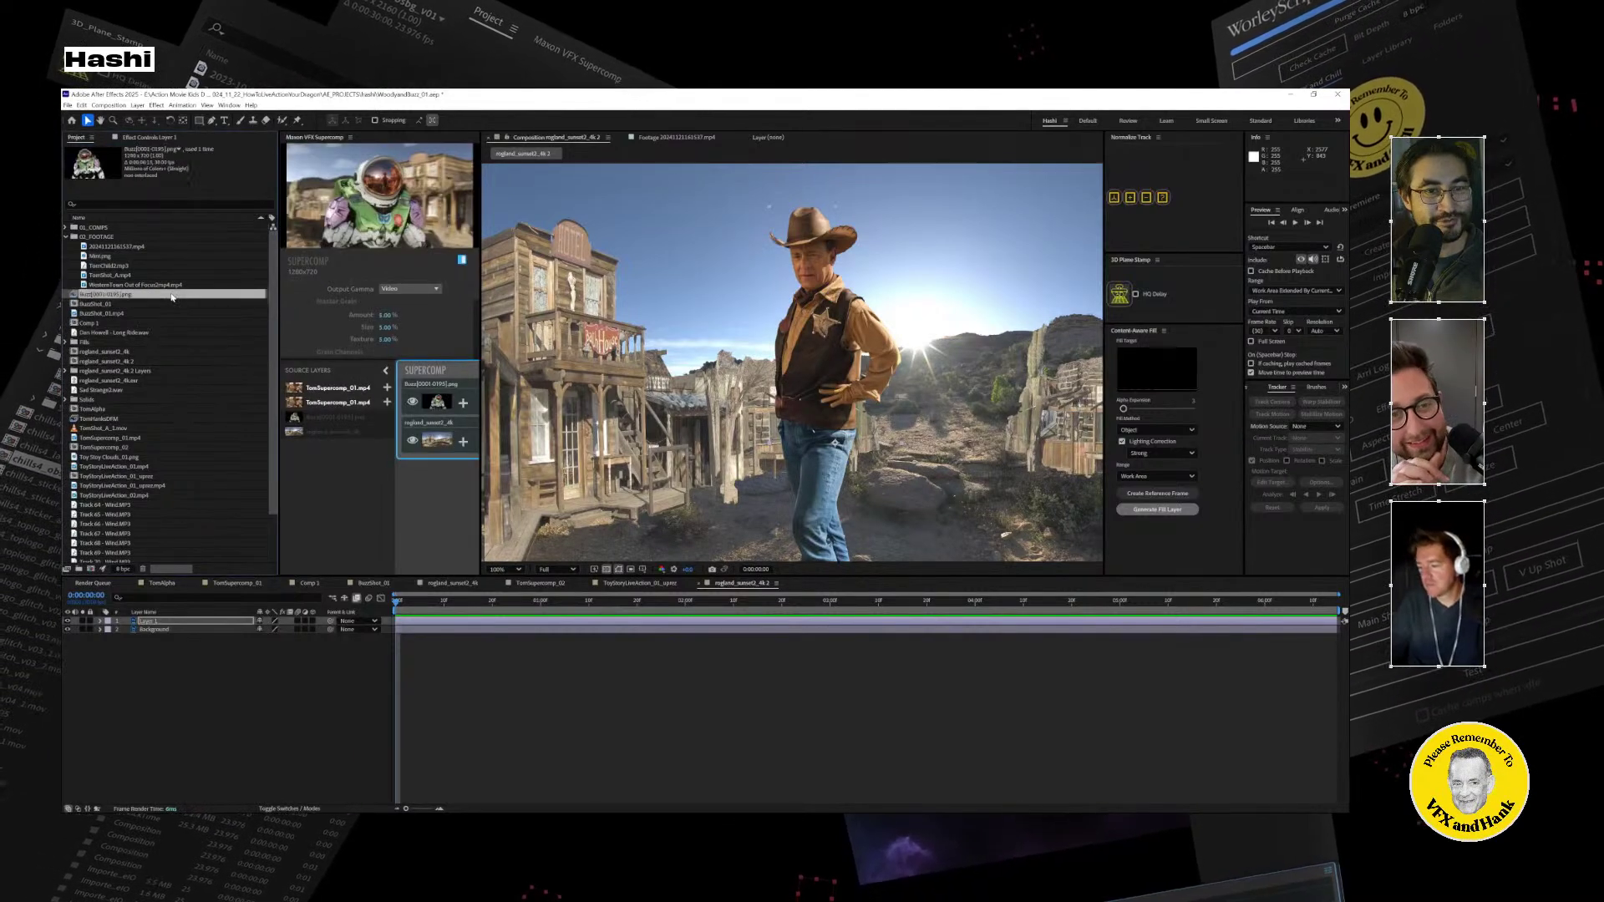
left_click(430, 605)
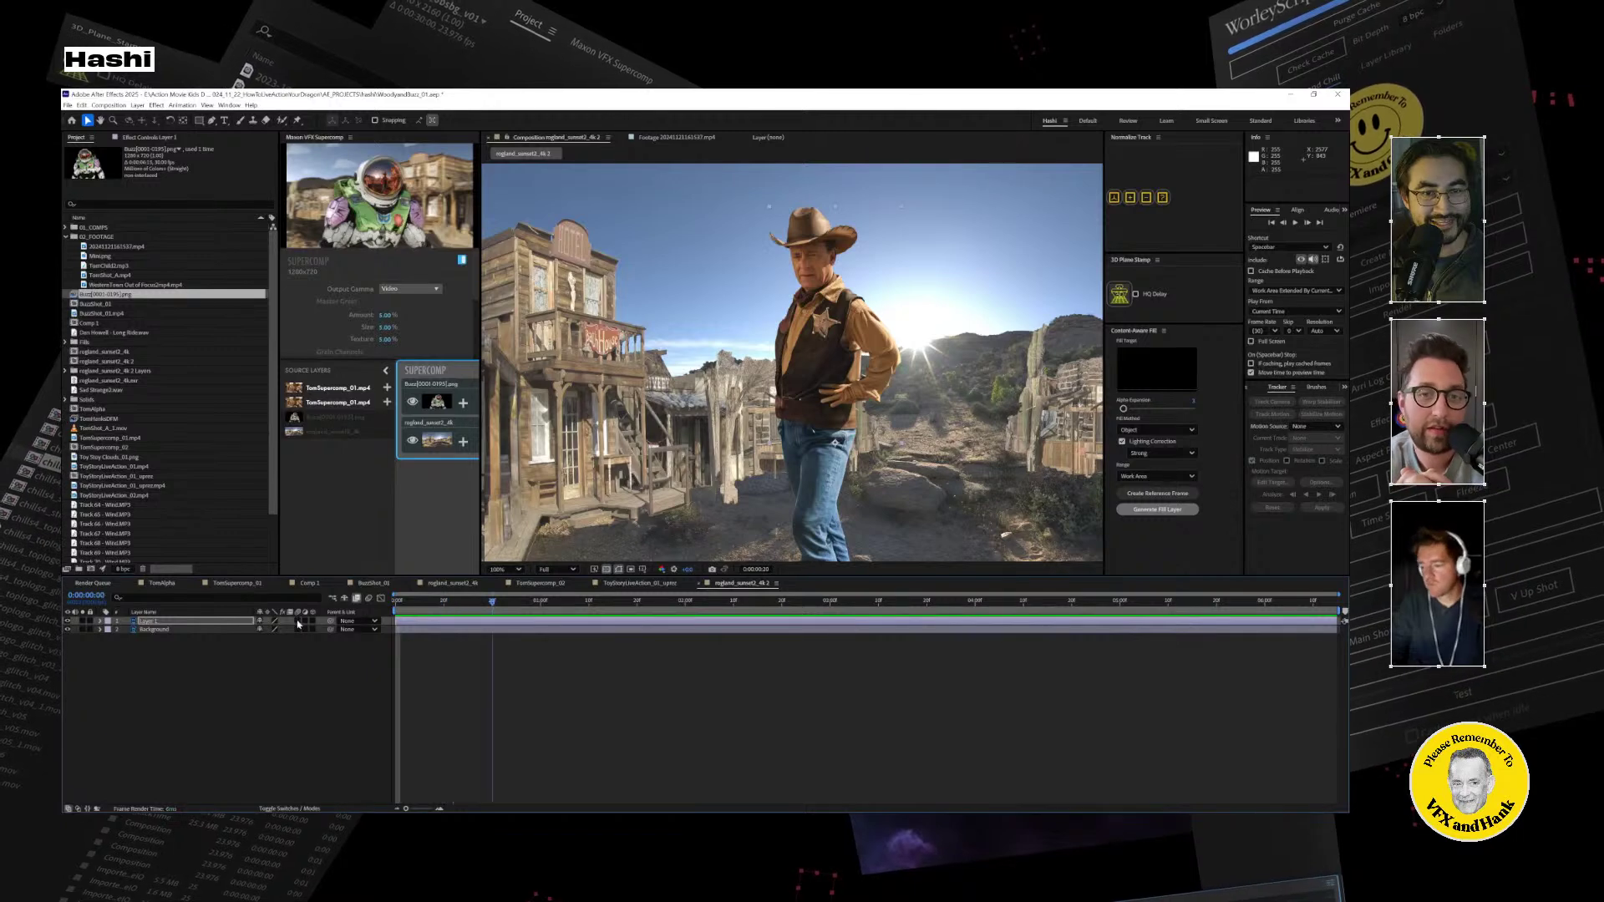
left_click(96, 237)
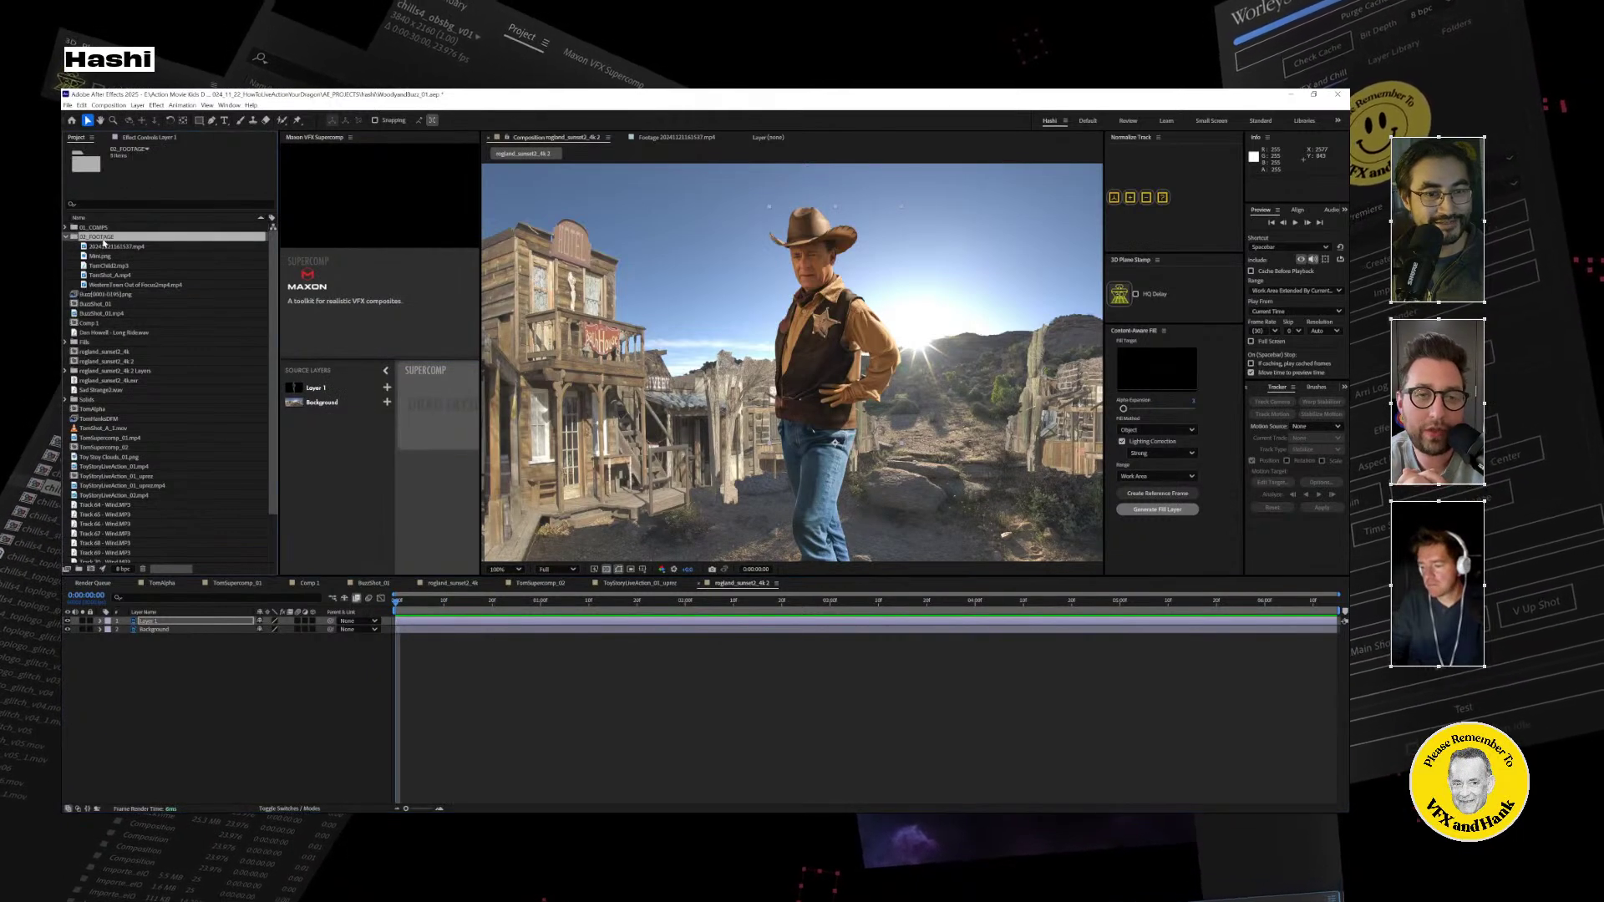
left_click(182, 435)
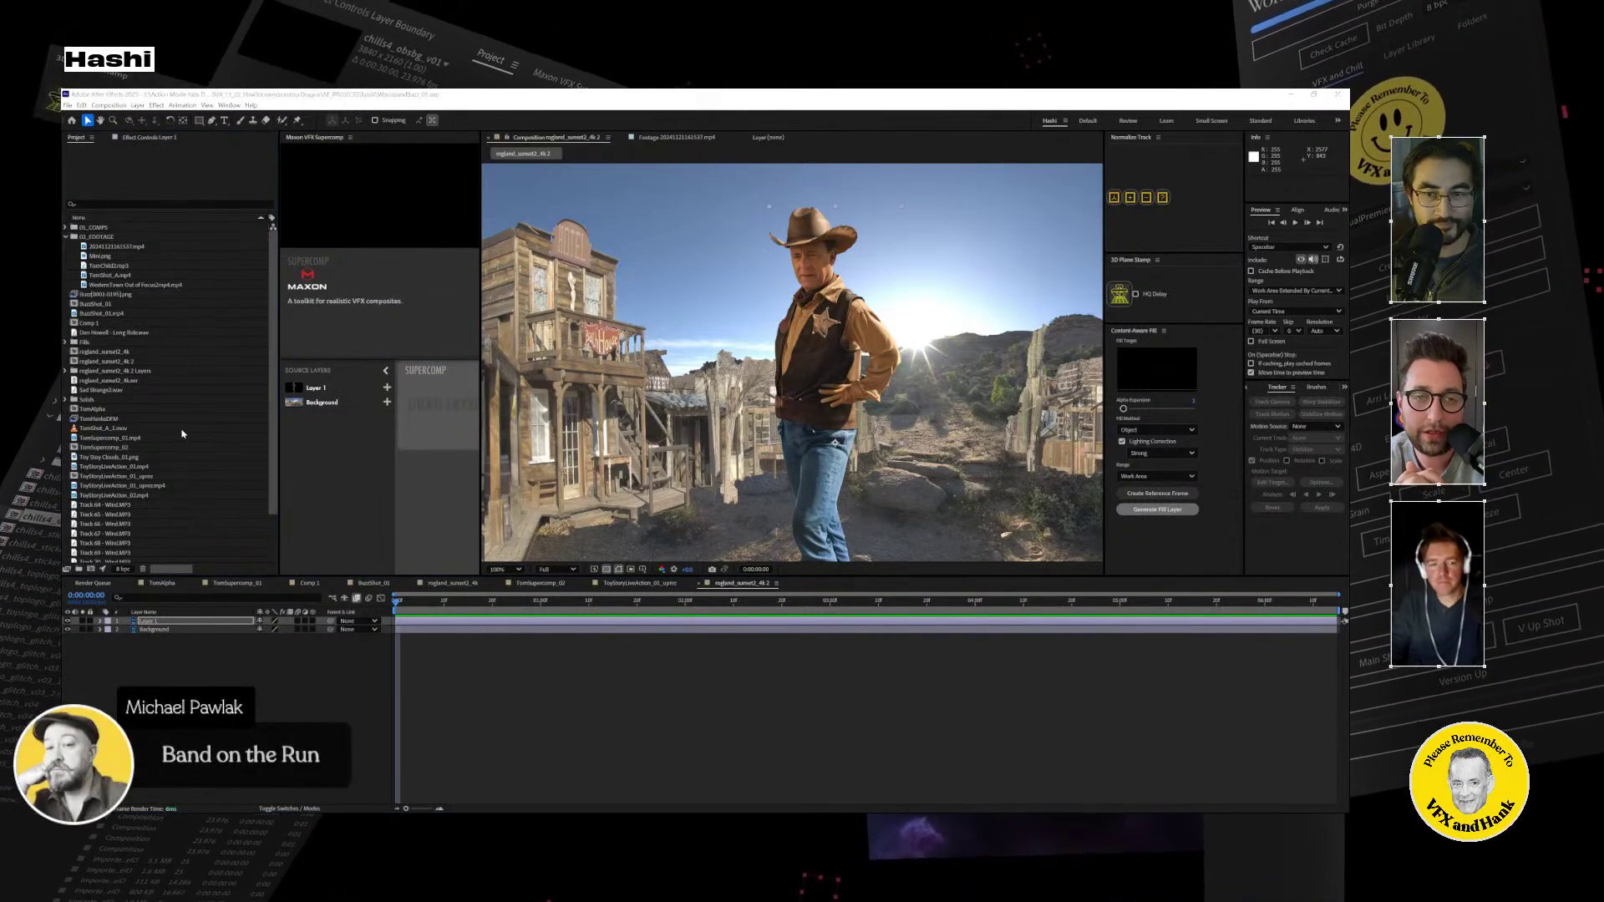
double_click(181, 435)
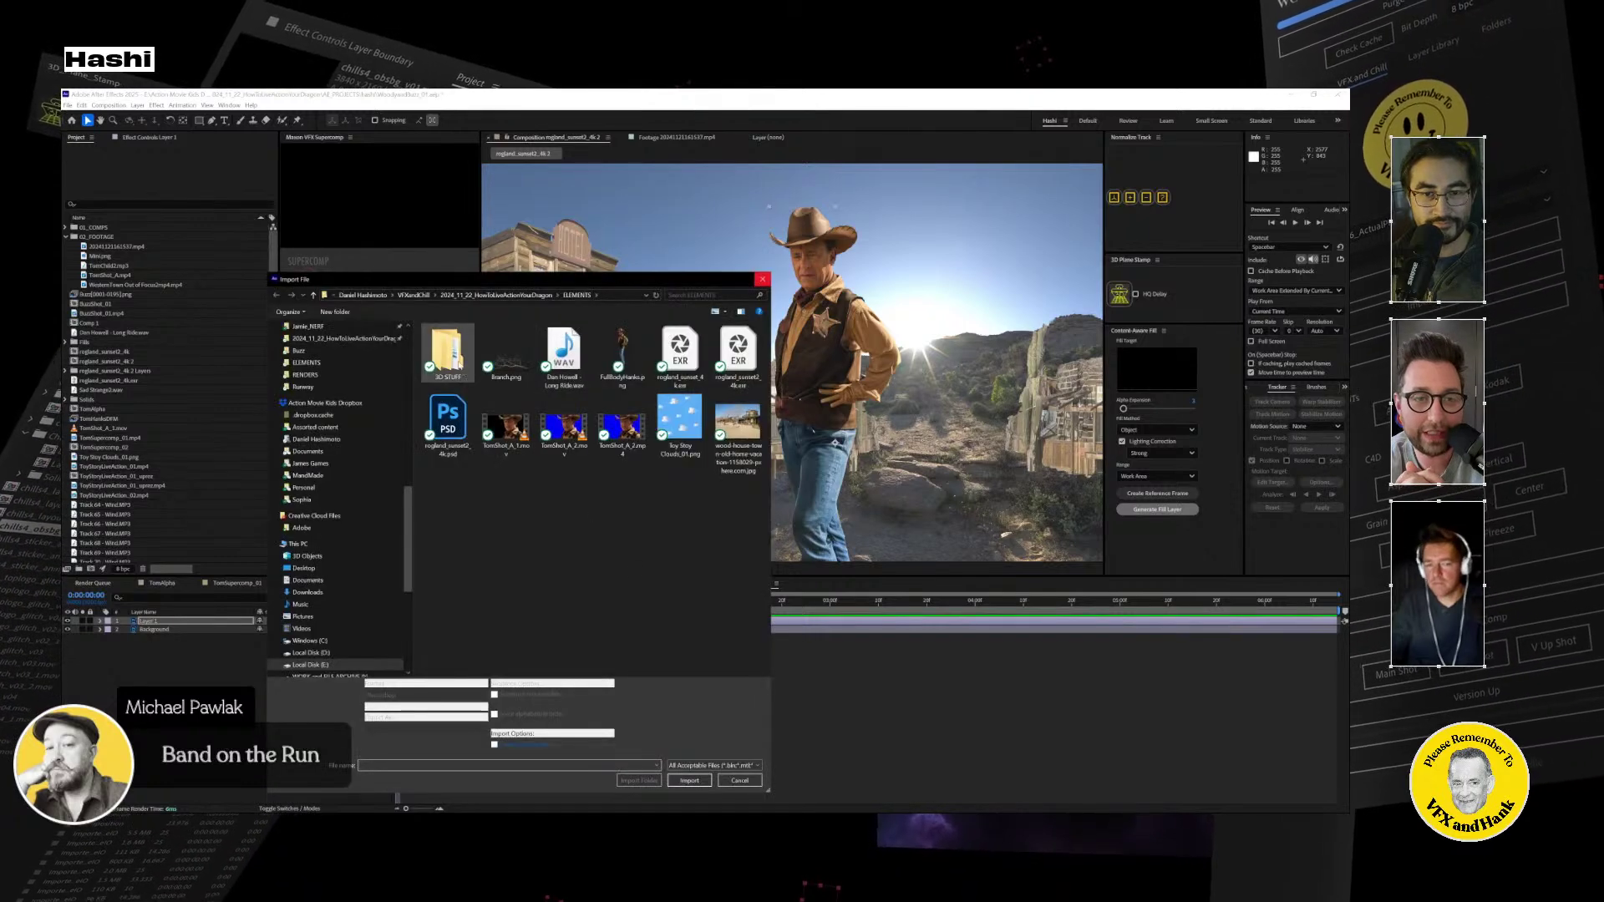
left_click(456, 370)
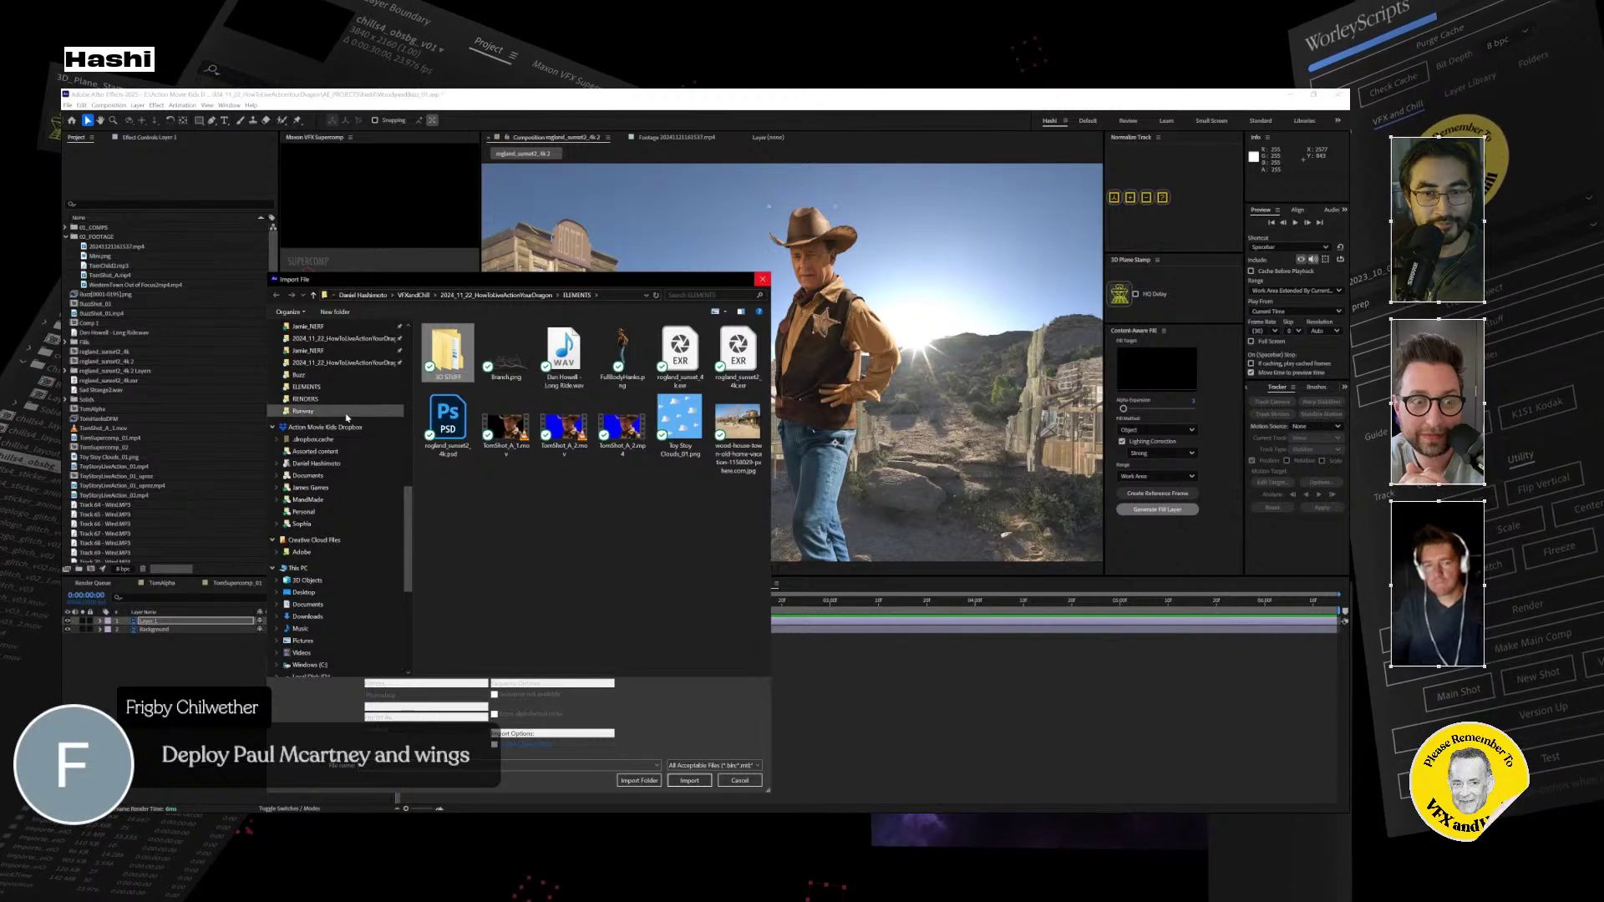
scroll(346, 425, "up", 5)
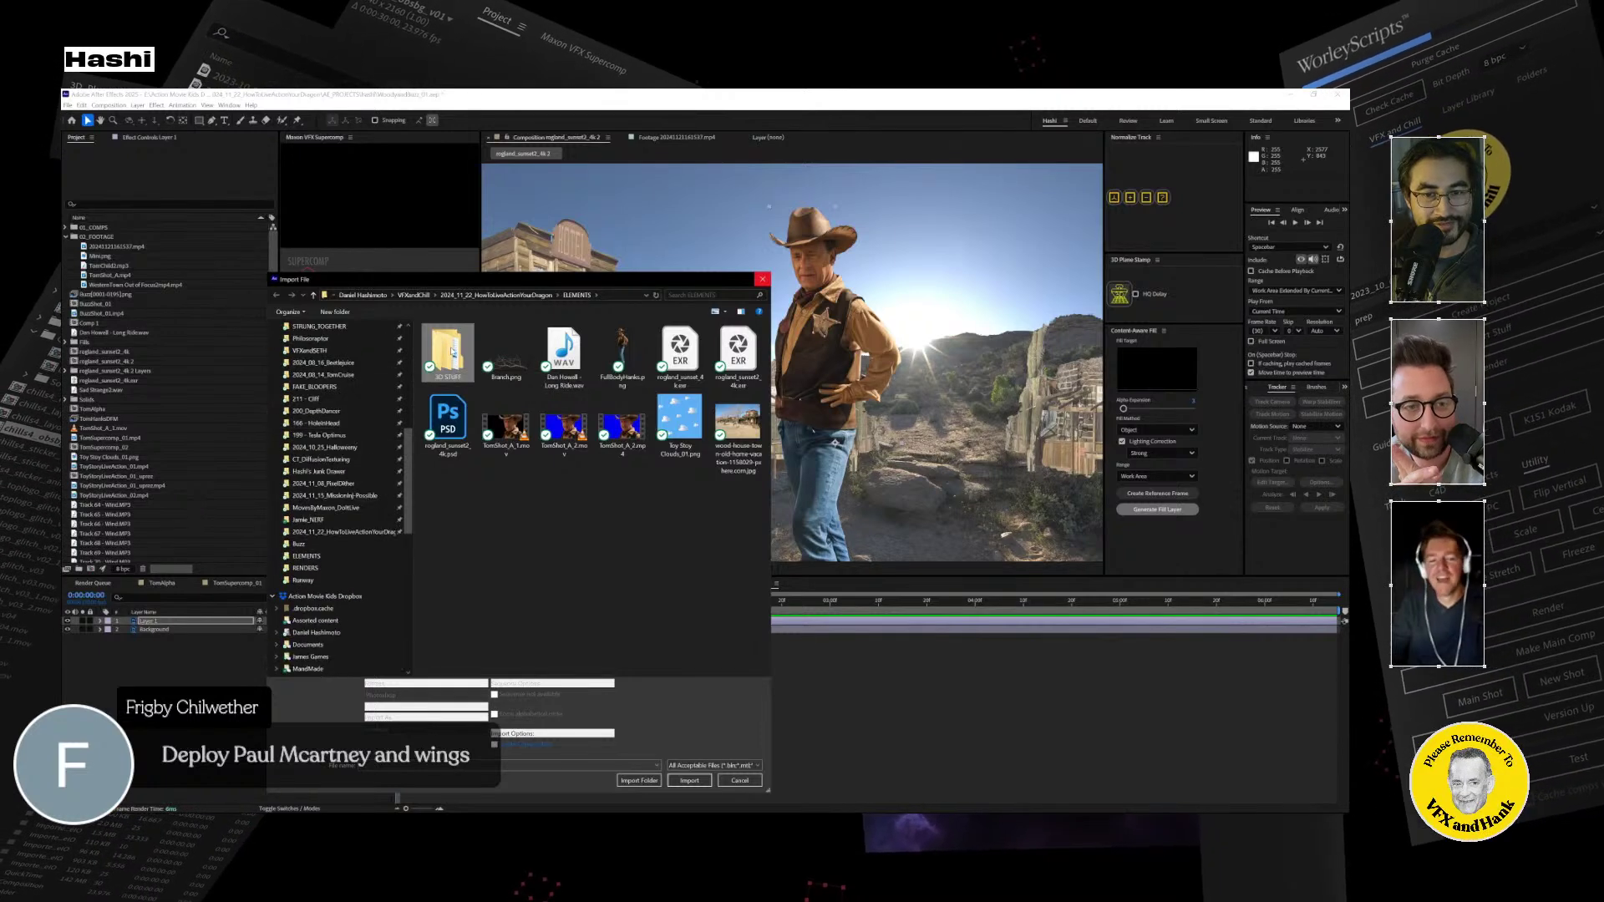
left_click(639, 780)
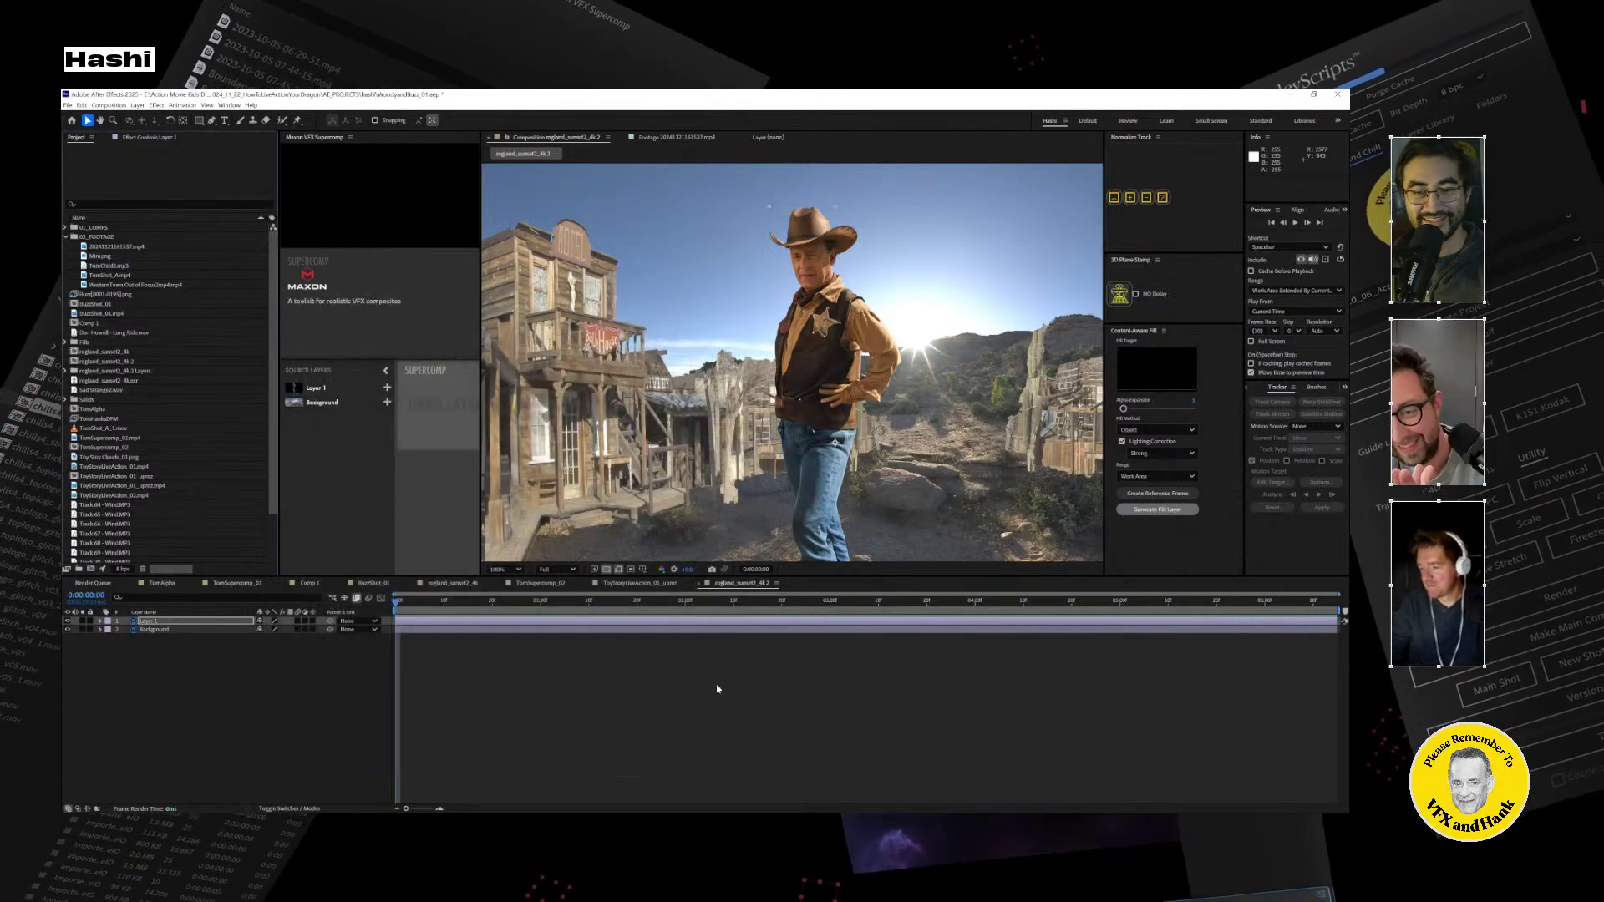
Check the out-of-focus western town clip and the TomSupercomp_02 and ToyStoryLiveAction_01 compositions, and open the BuzzShot_01 composition.
left_click(159, 284)
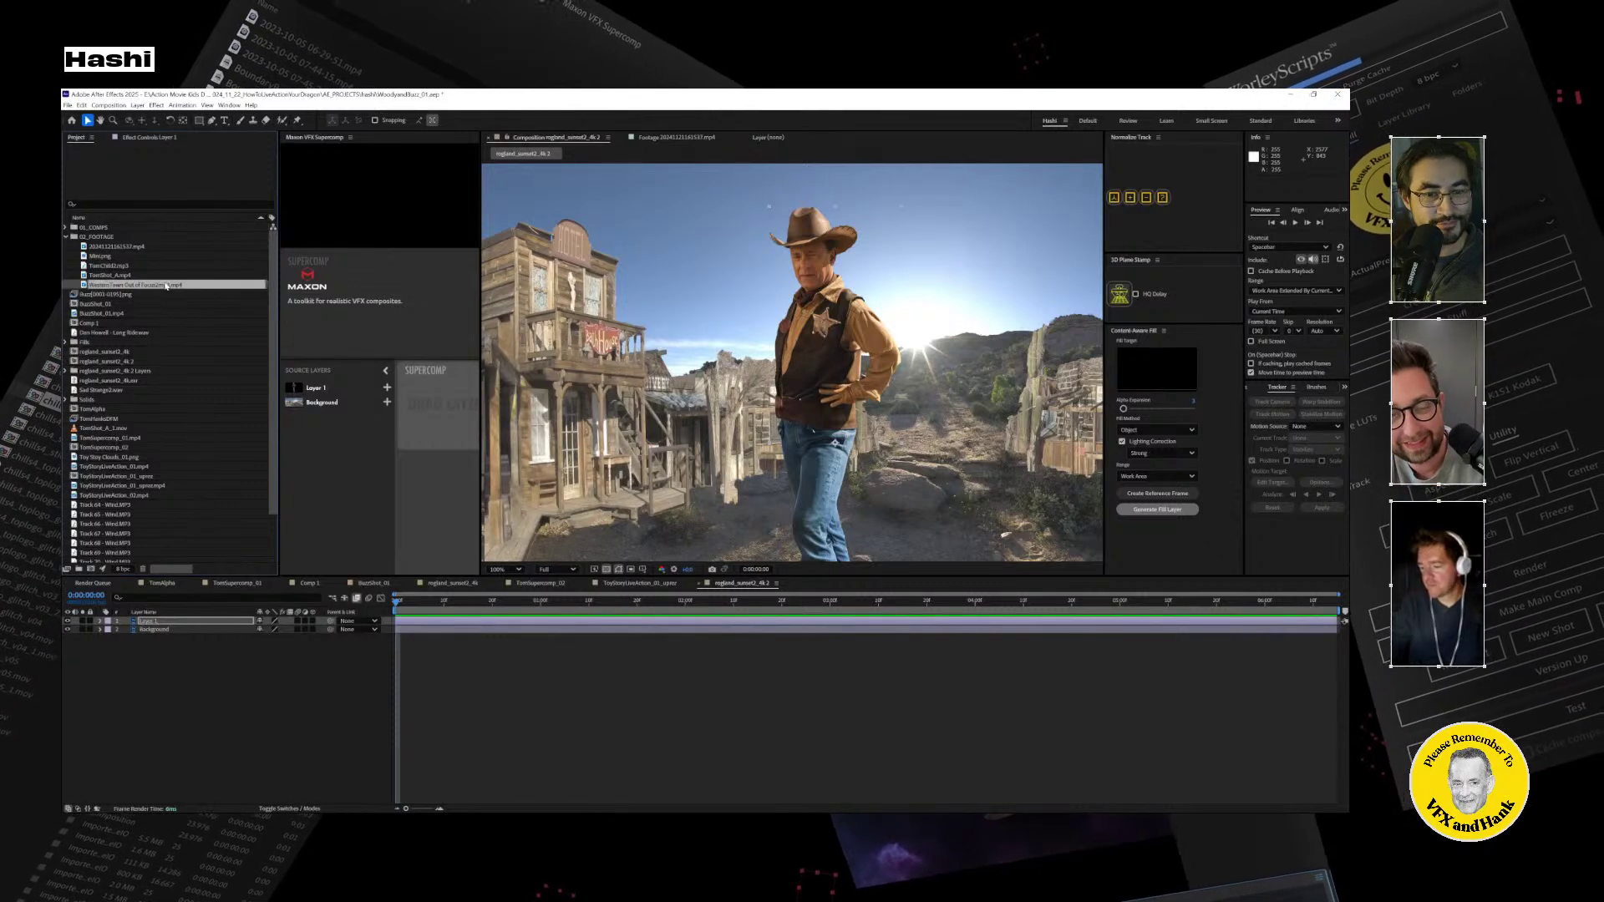
left_click(540, 584)
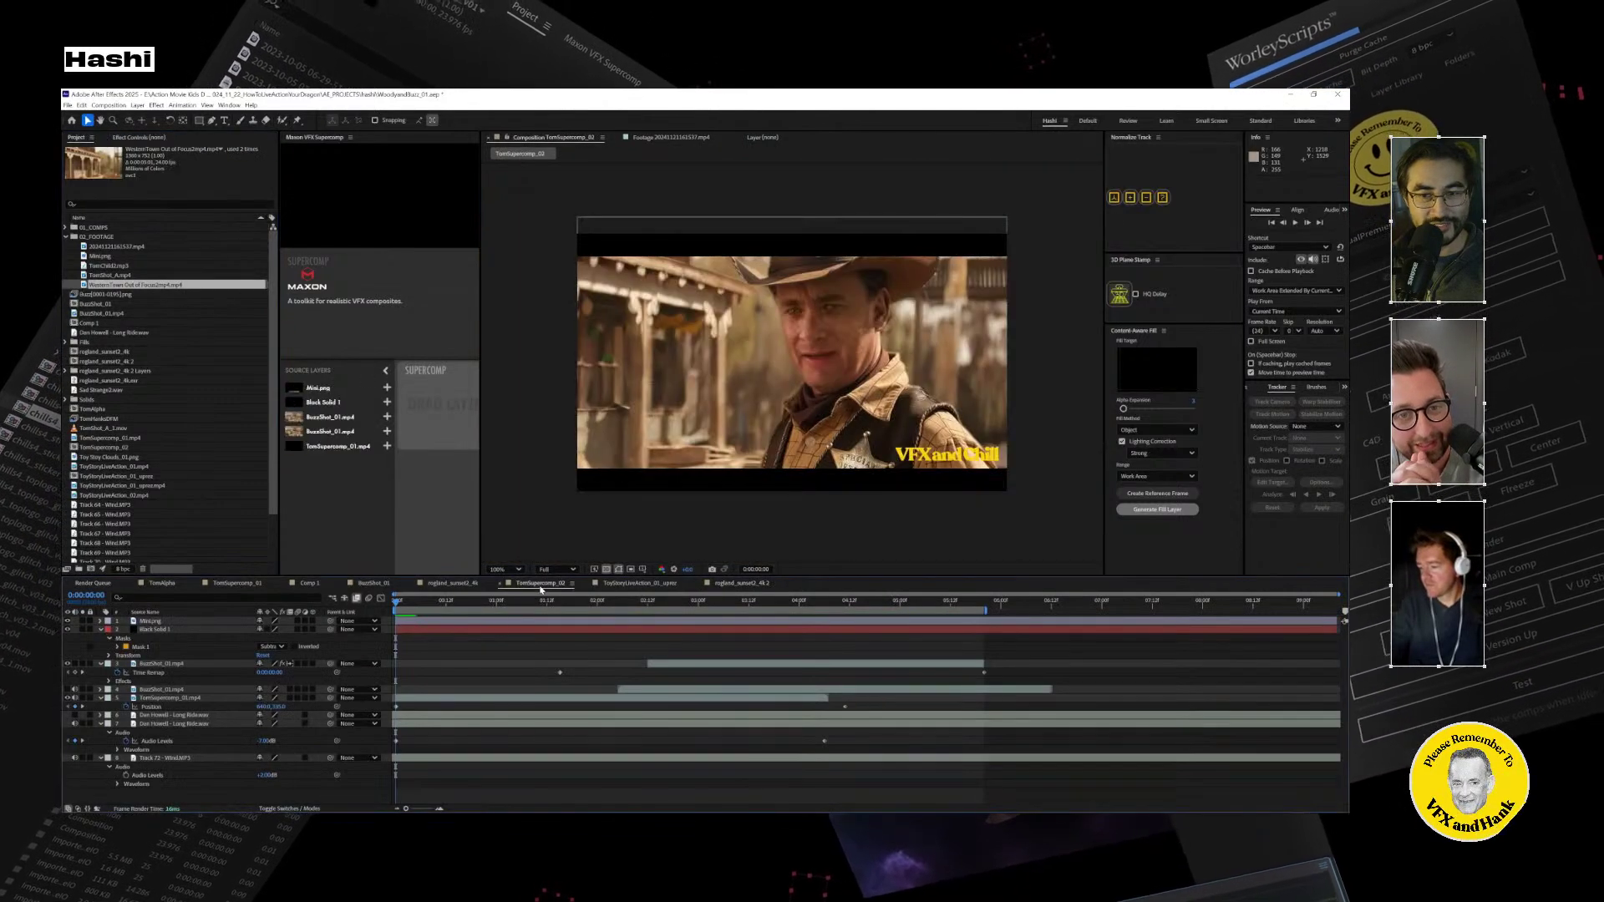
left_click(741, 584)
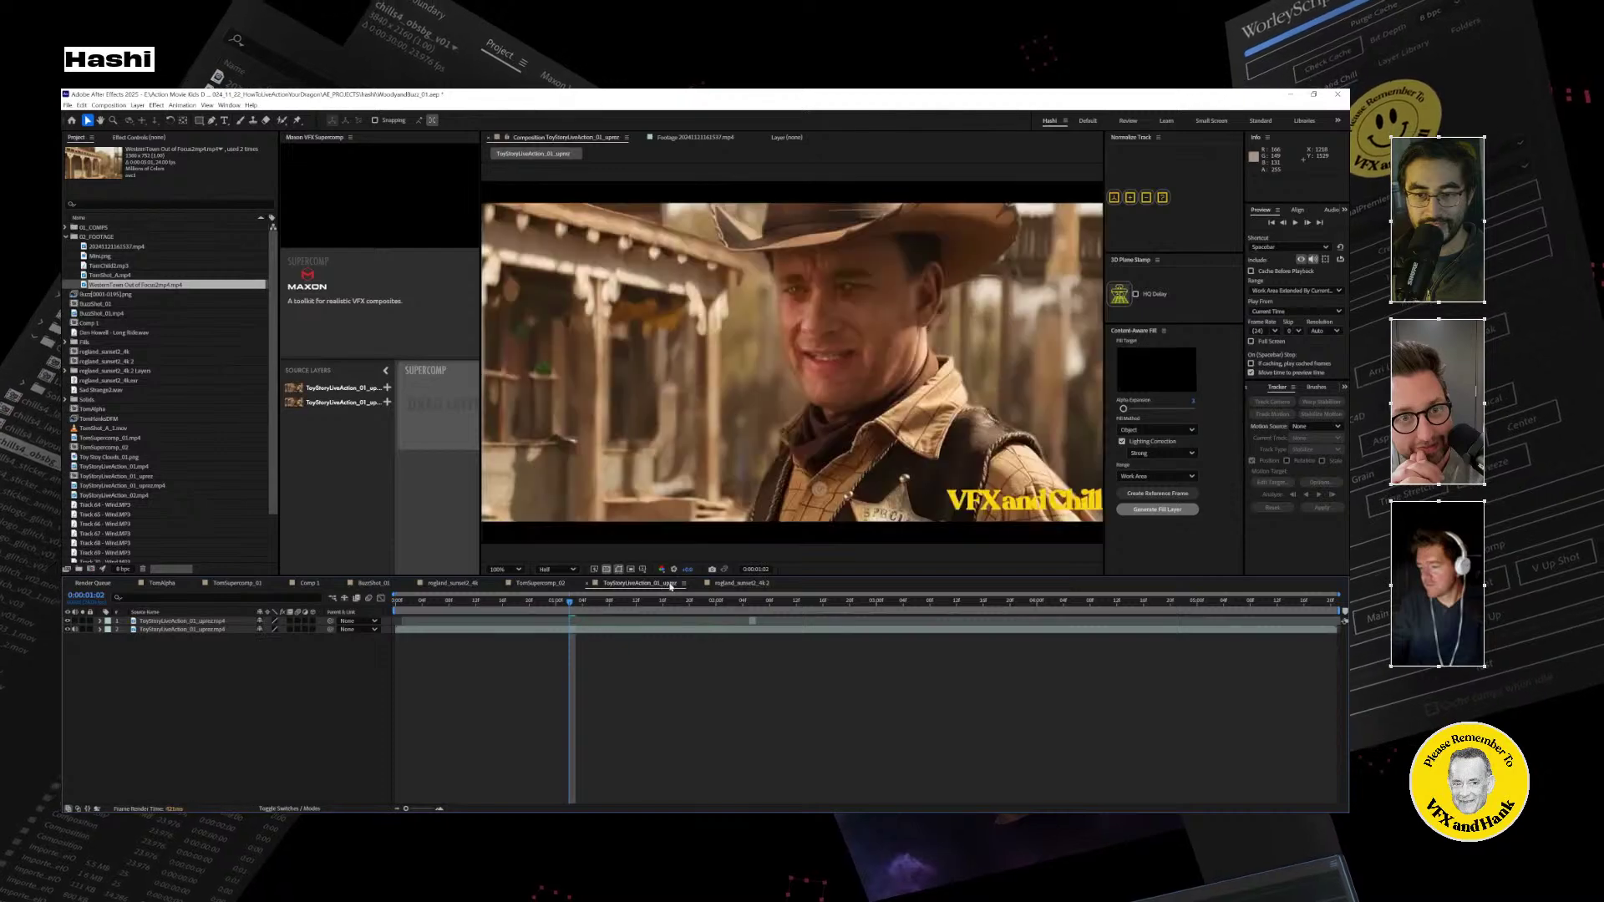
left_click(374, 583)
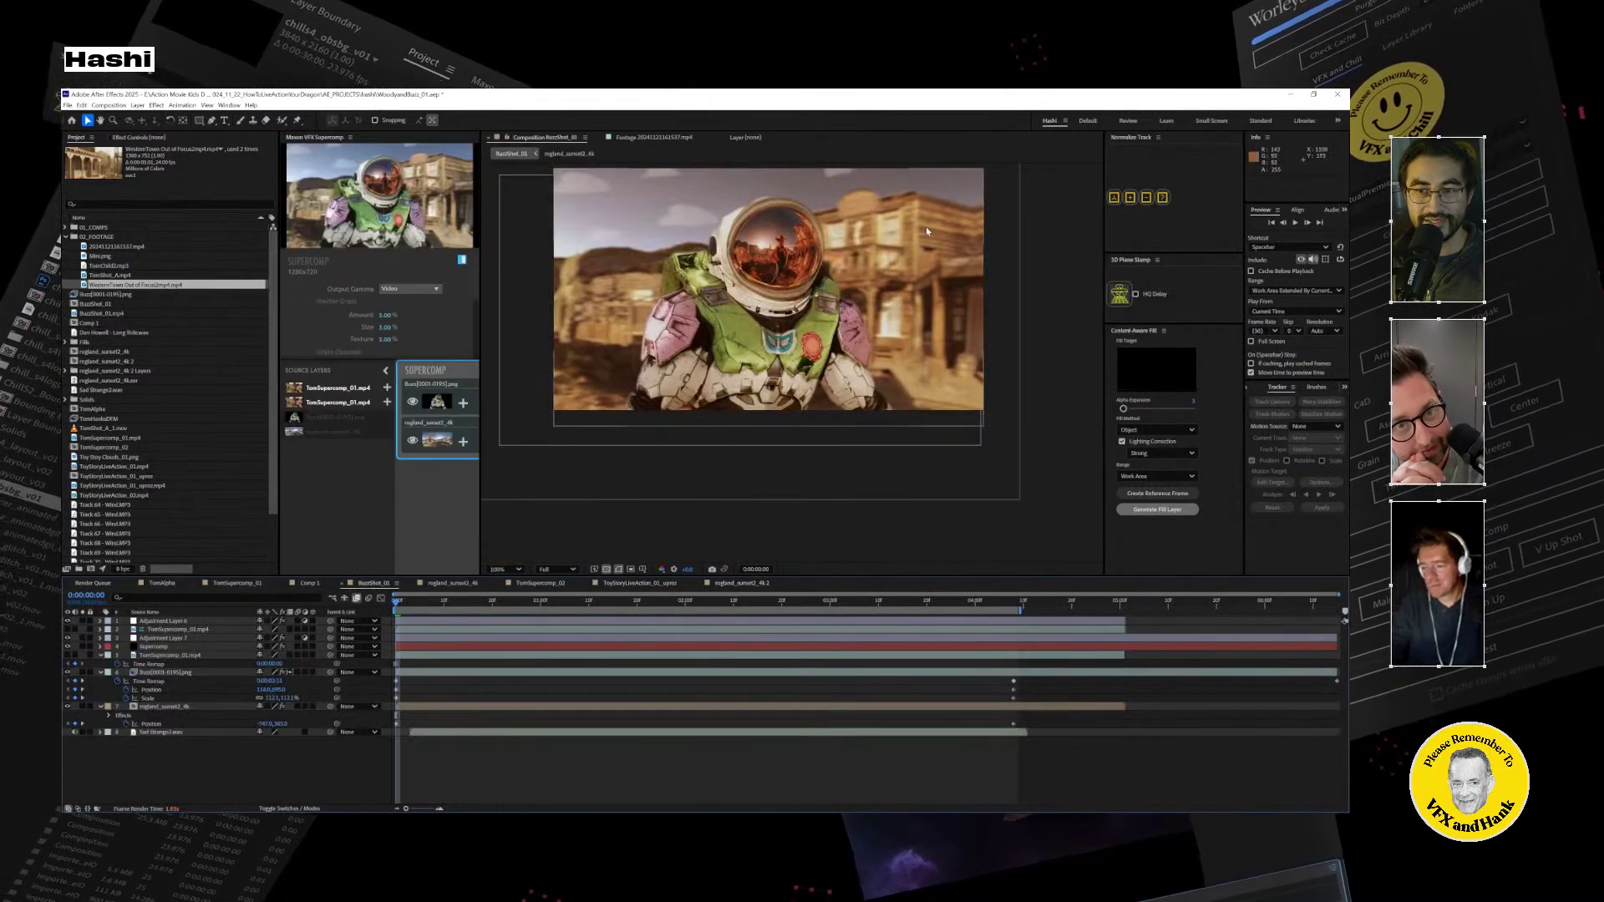
Try shifting the western town background layer sideways behind Buzz, and undo the move.
left_click(942, 482)
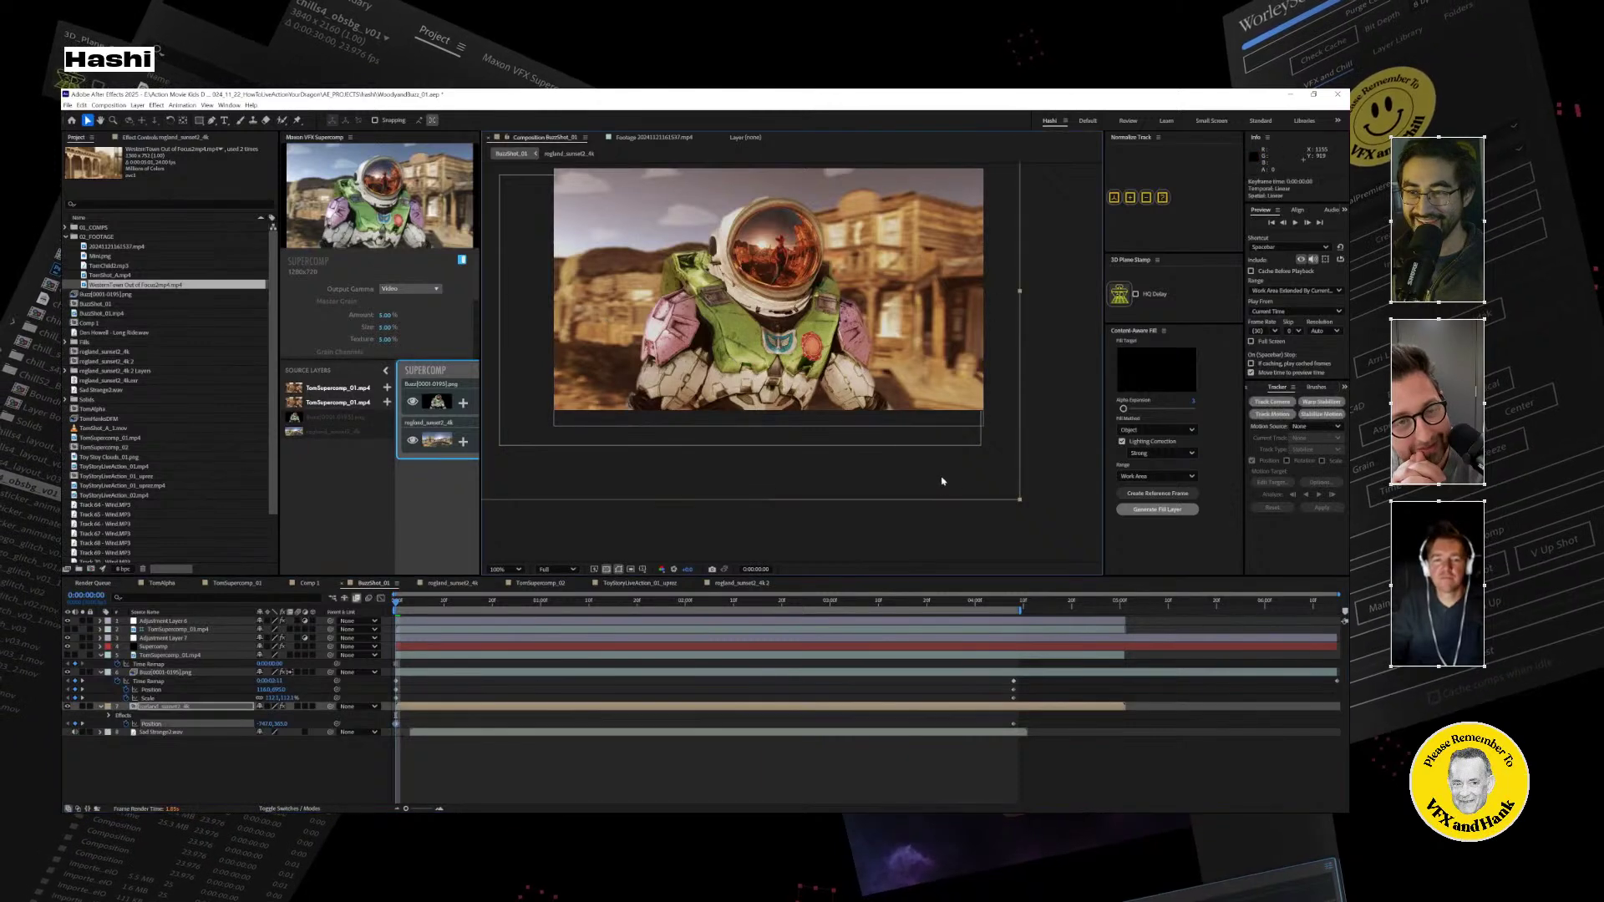
left_click_drag(644, 512, 822, 486)
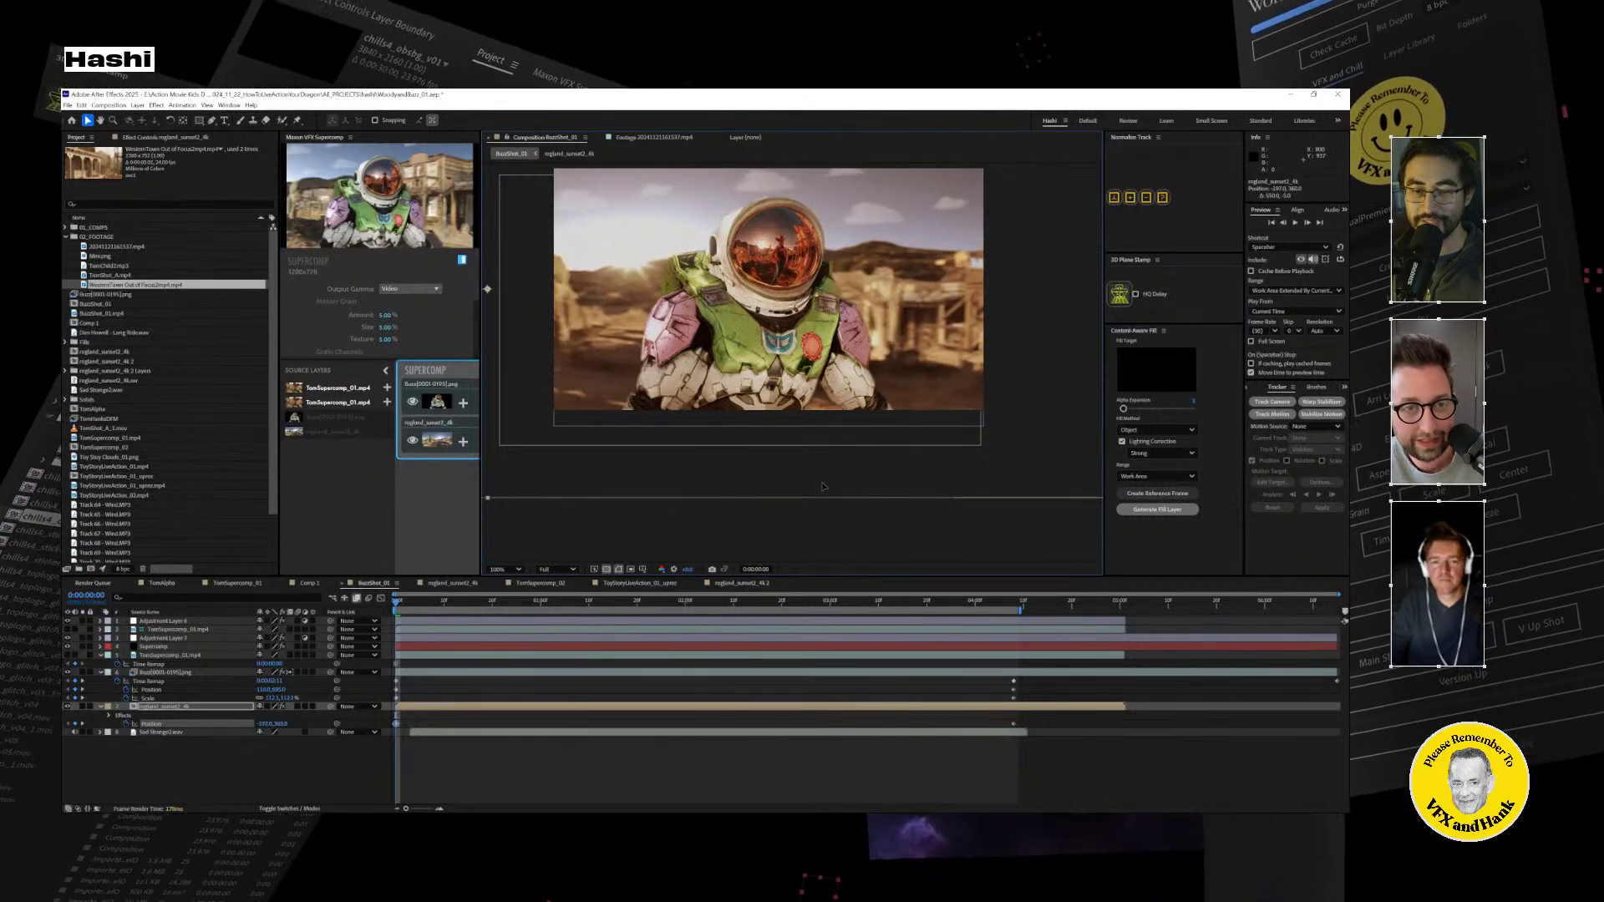
key("ctrl+z")
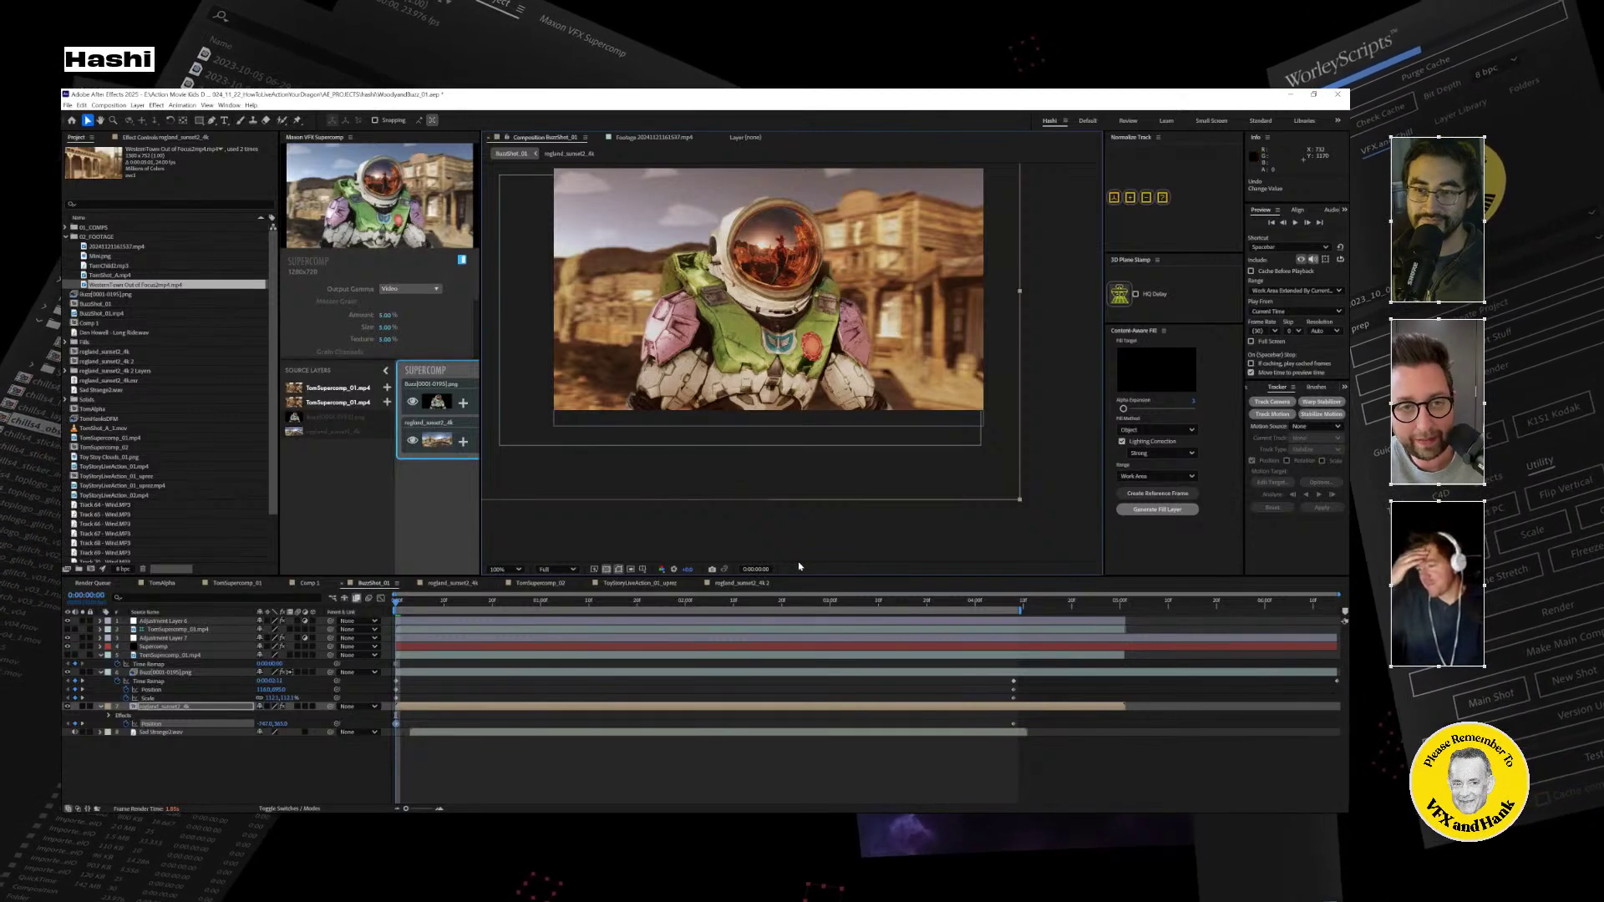
Select the Supercomp layer in BuzzShot_01 and closely examine the cowboy and sun reflected in the helmet visor.
left_click_drag(801, 392, 777, 473)
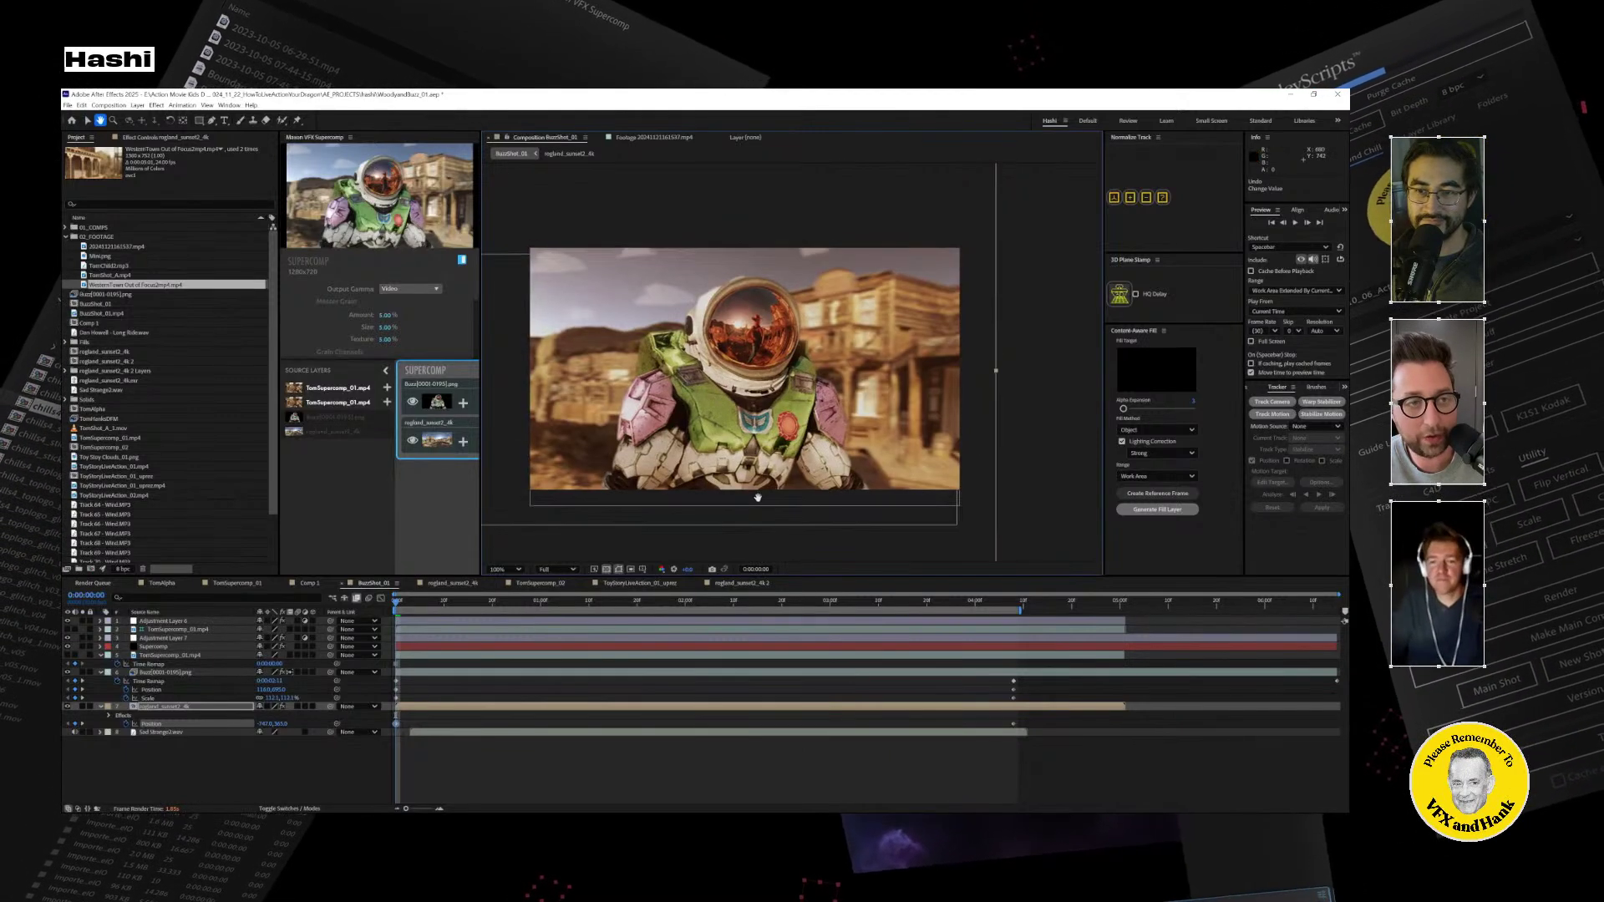
scroll(776, 474, "up", 2)
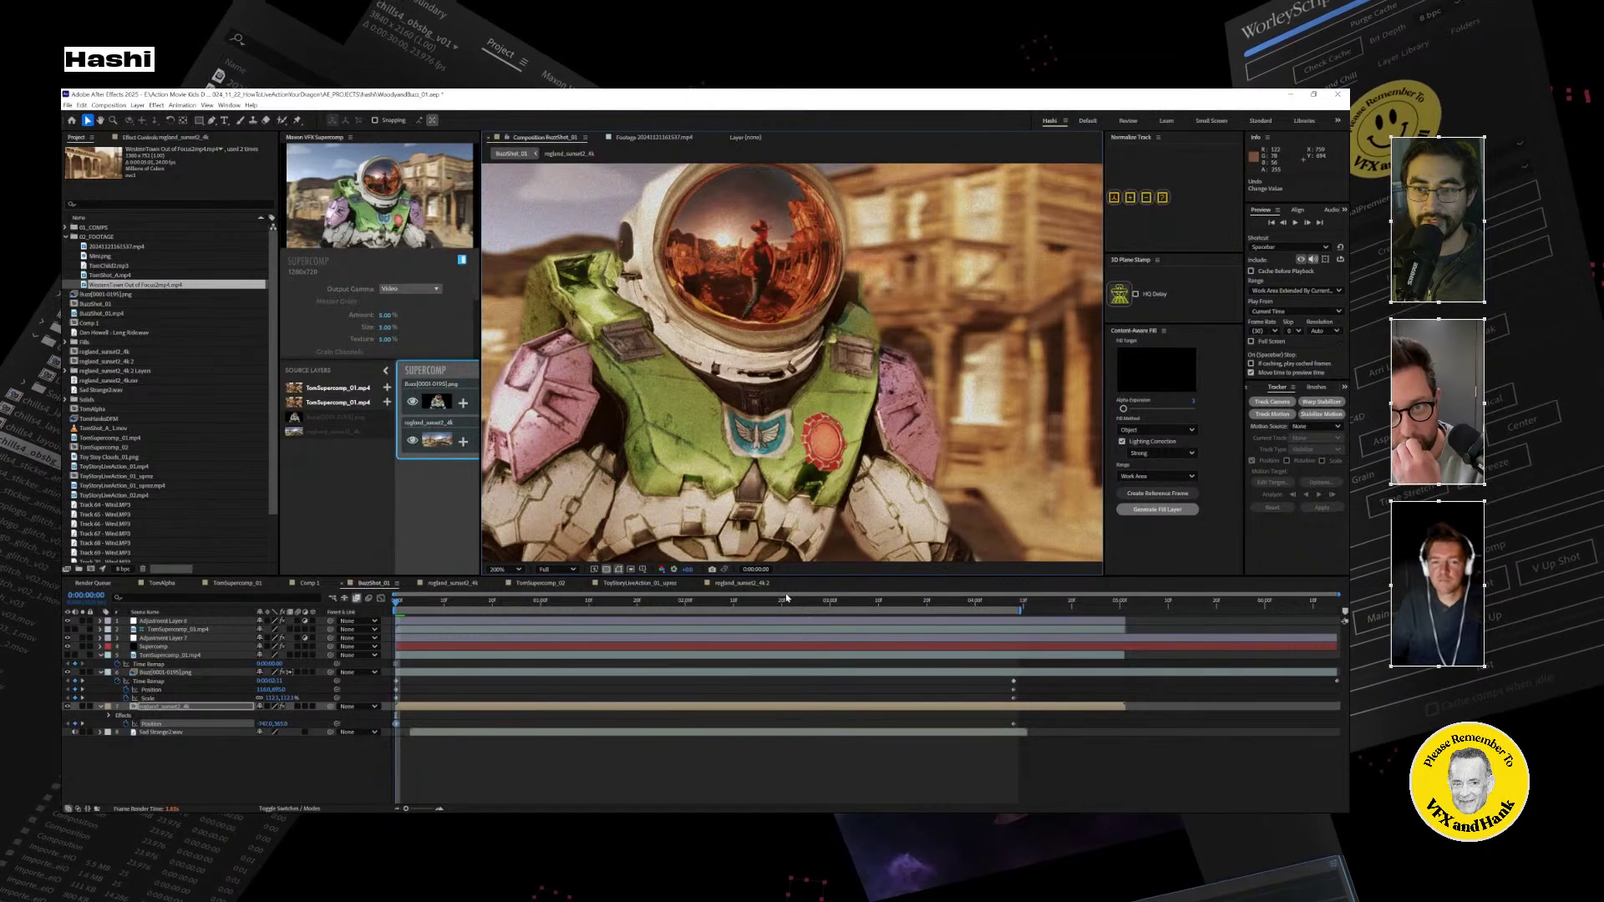
scroll(833, 491, "down", 3)
scroll(833, 492, "up", 3)
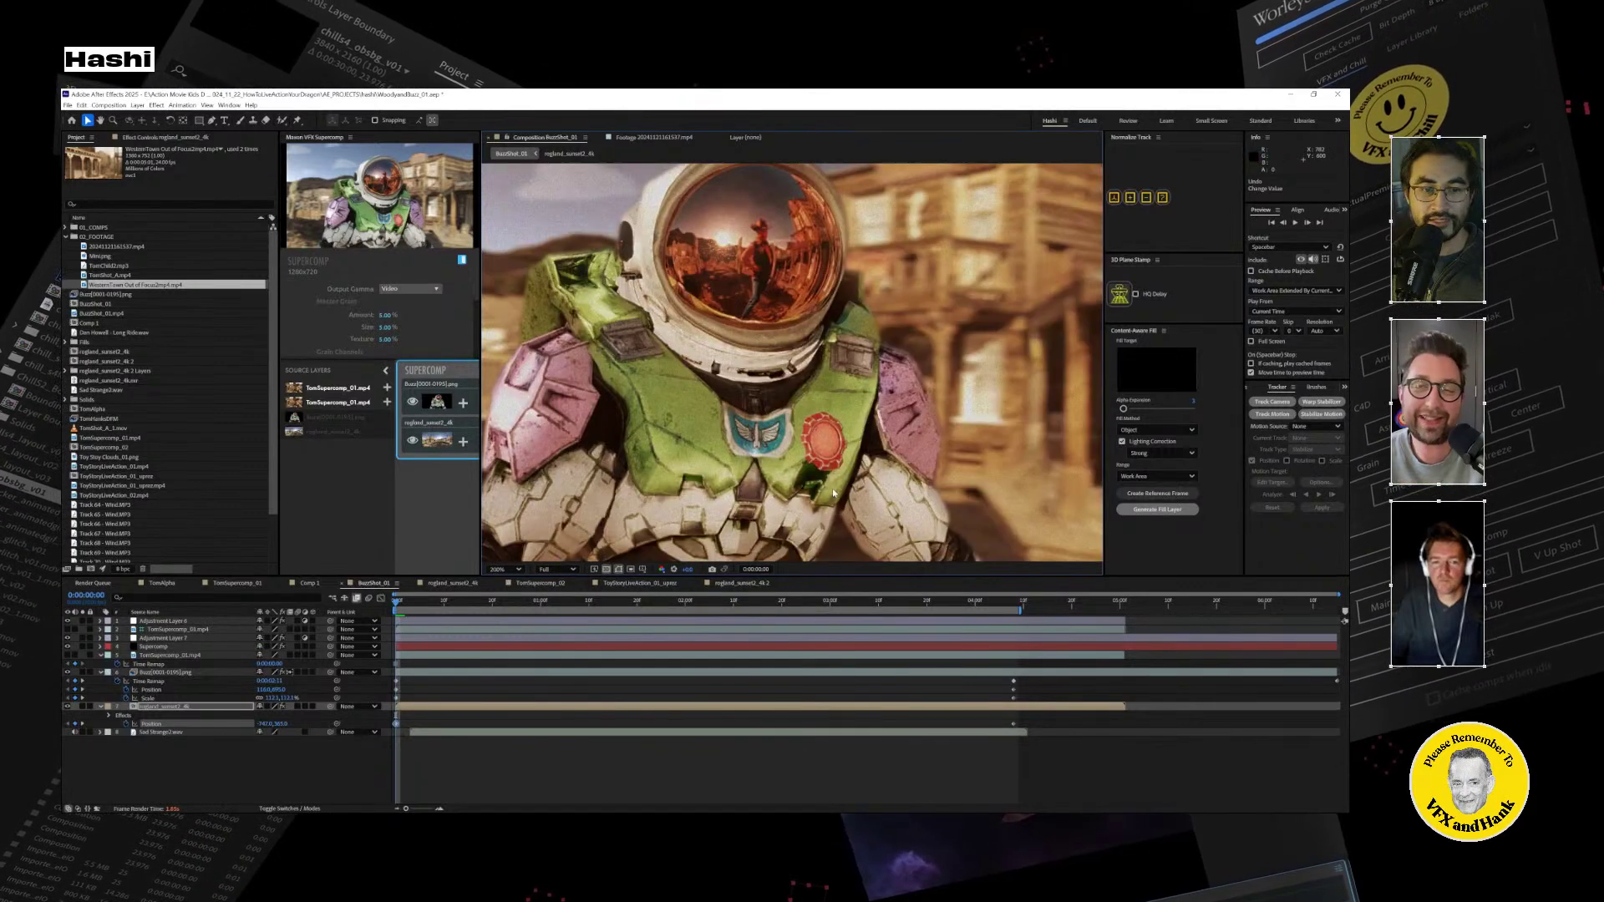
left_click(198, 656)
left_click(205, 647)
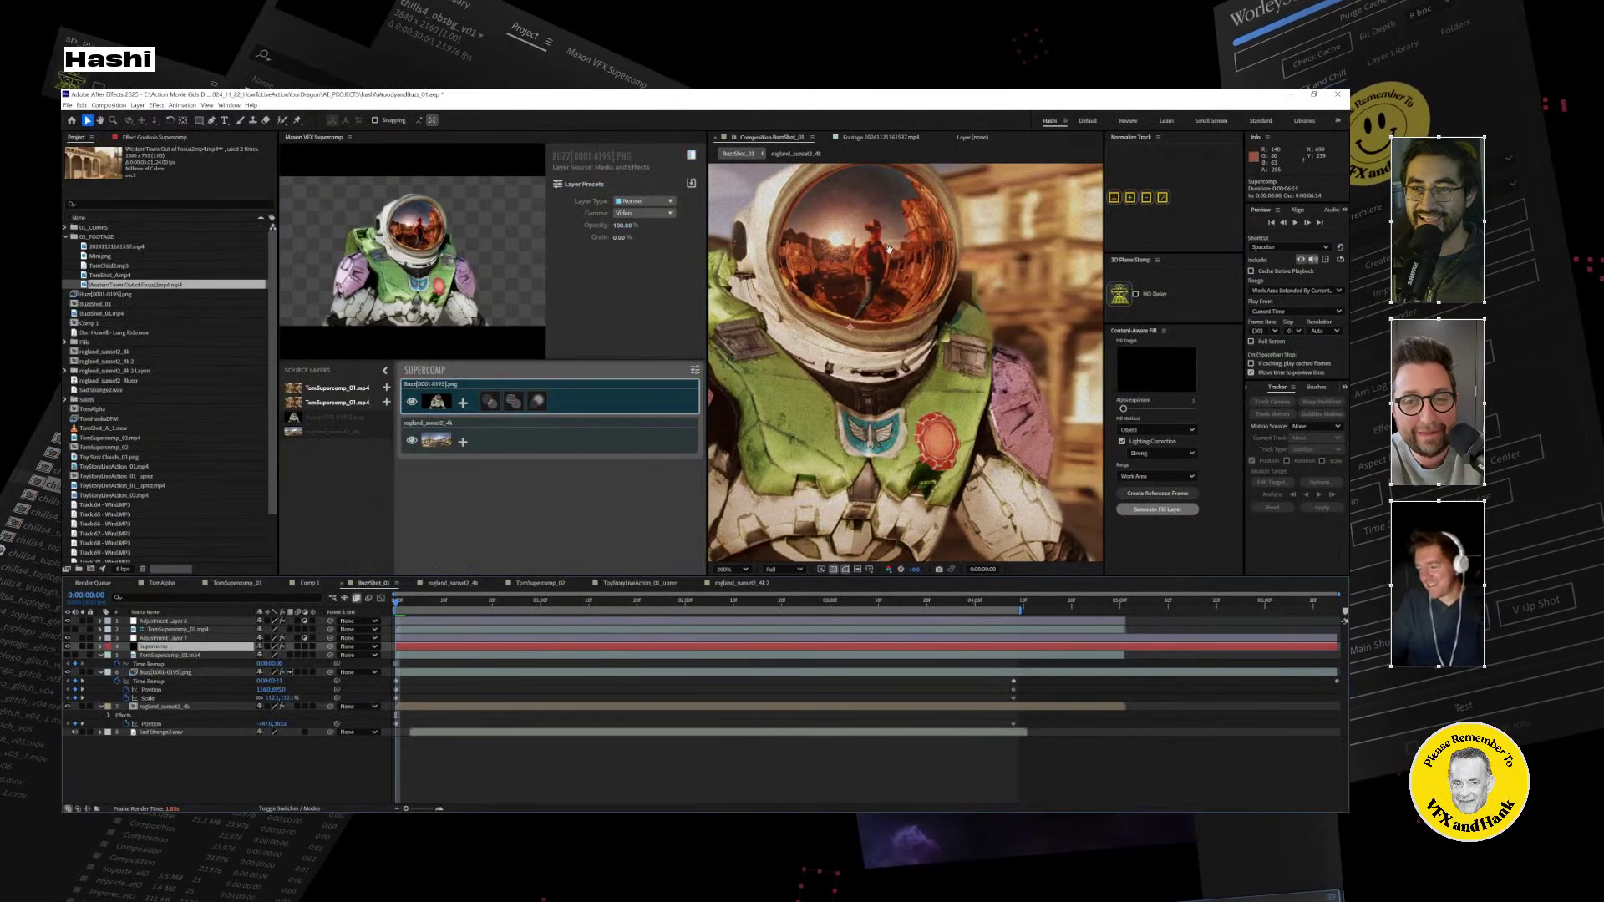
scroll(888, 249, "up", 5)
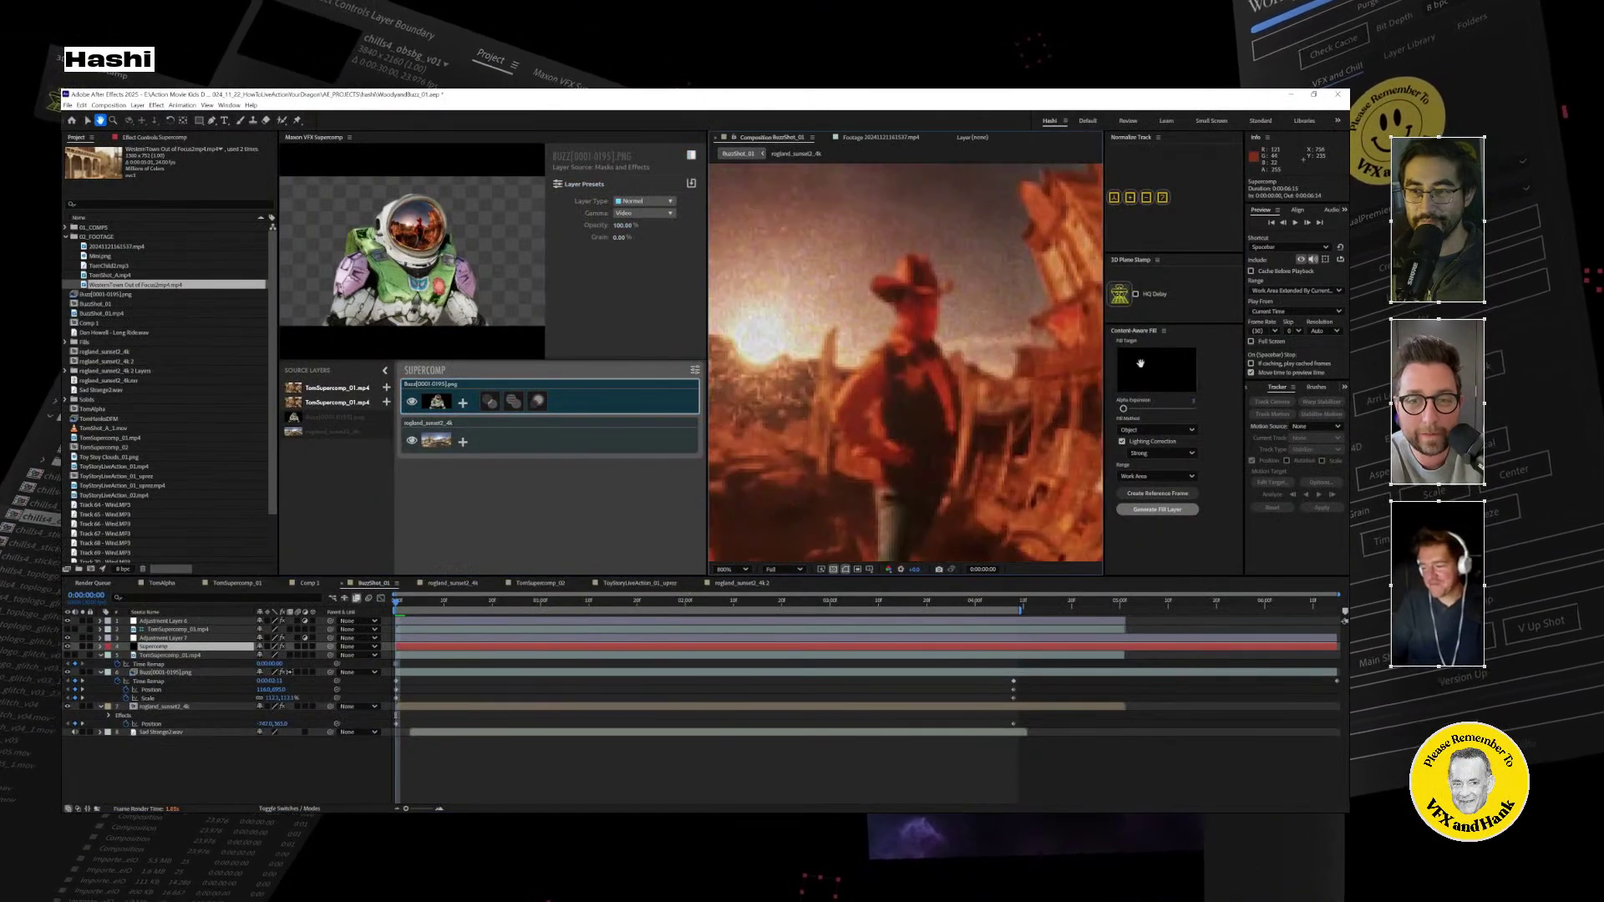
Compare the visor reflection with the Buzz layer's Optical Glow effect off and on.
left_click(535, 401)
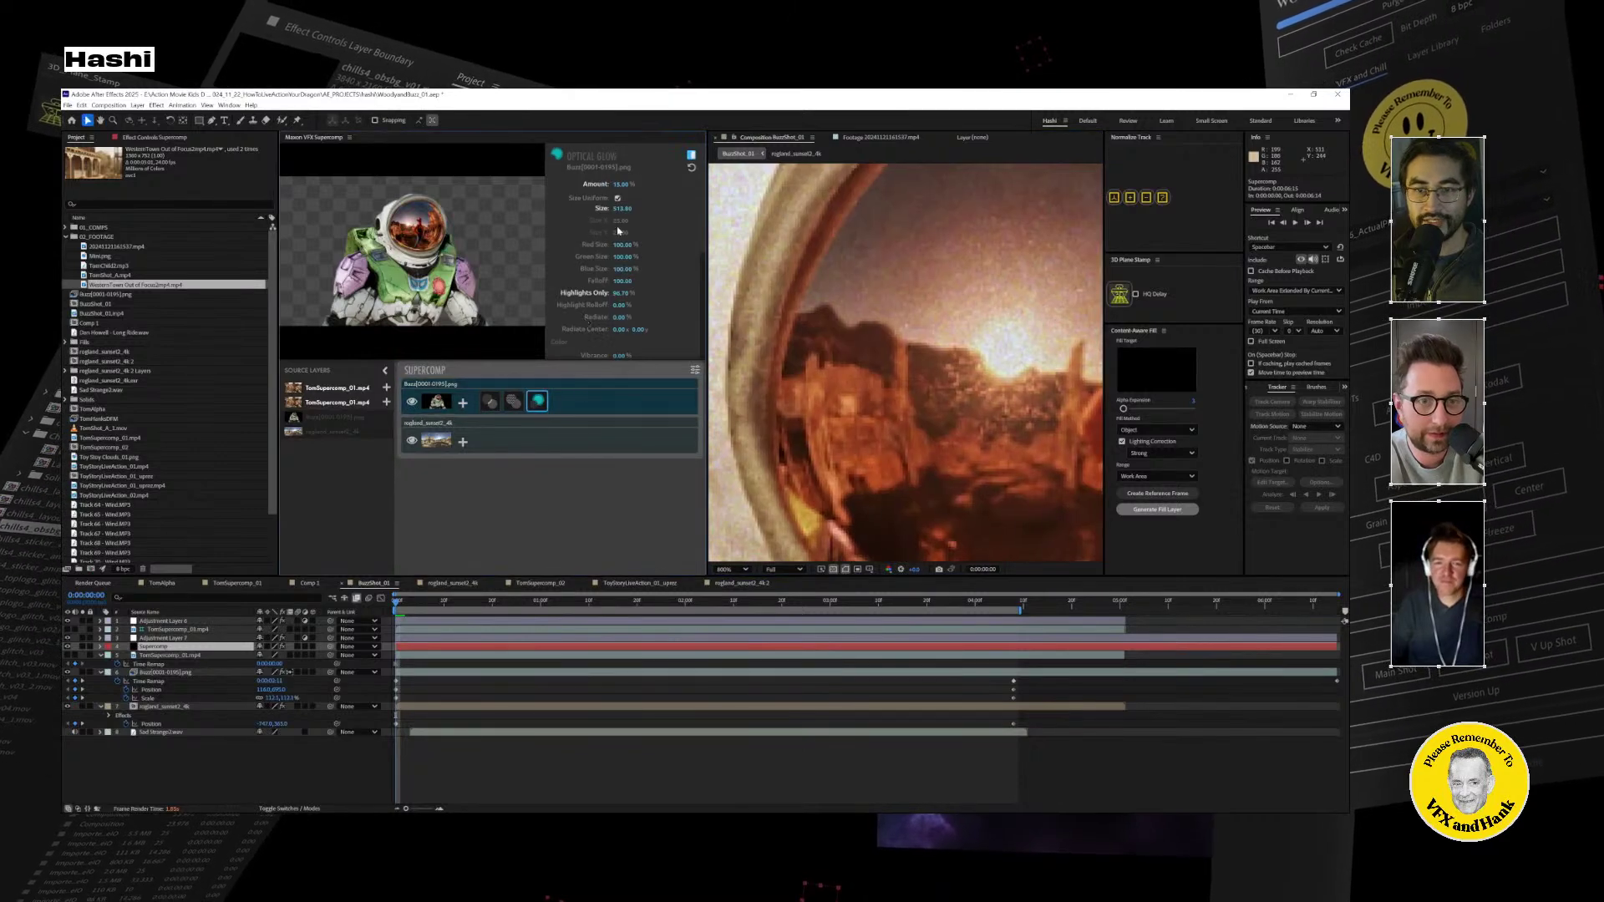
left_click(691, 156)
left_click(692, 155)
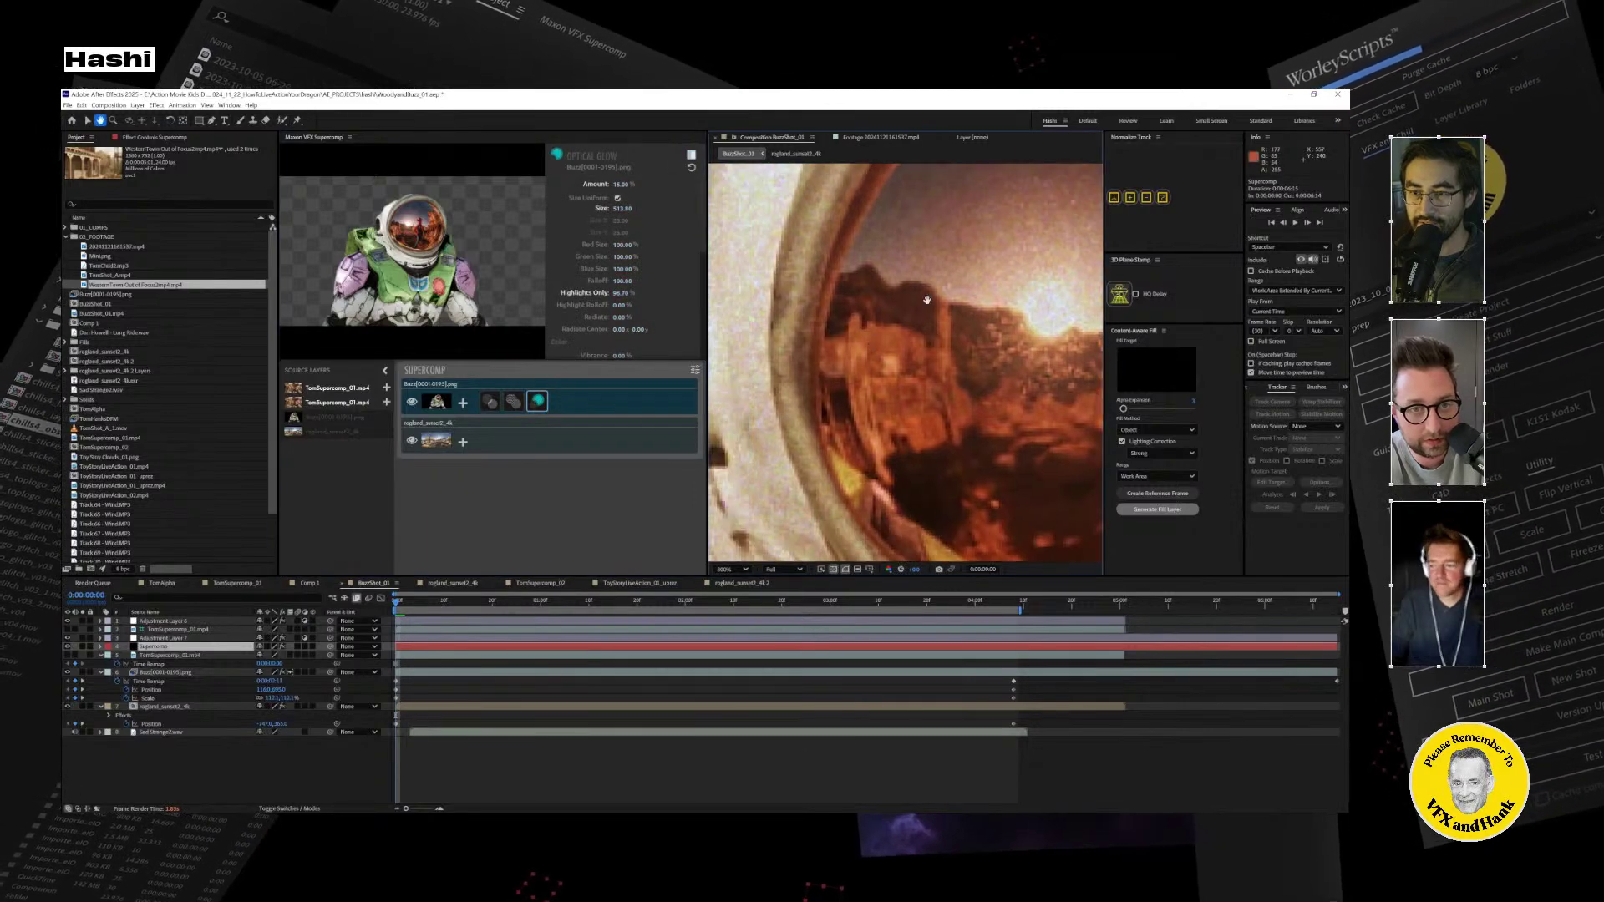
Compare the Buzz layer with its Haze effect off and on, both close up on the helmet and in the full frame.
left_click(514, 401)
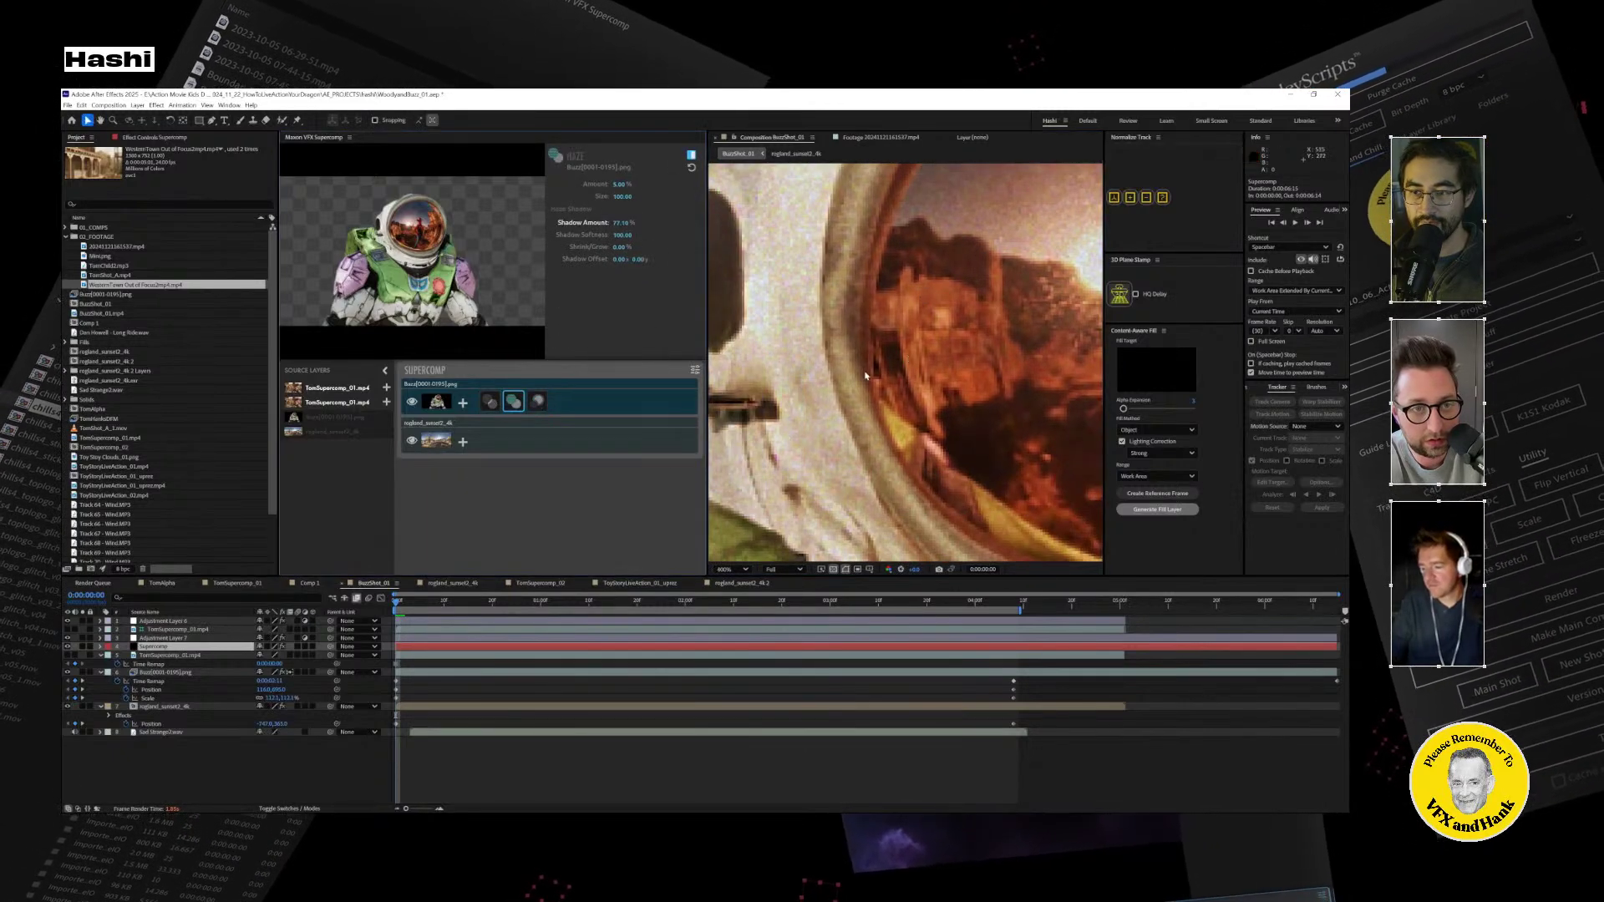
scroll(900, 396, "down", 1)
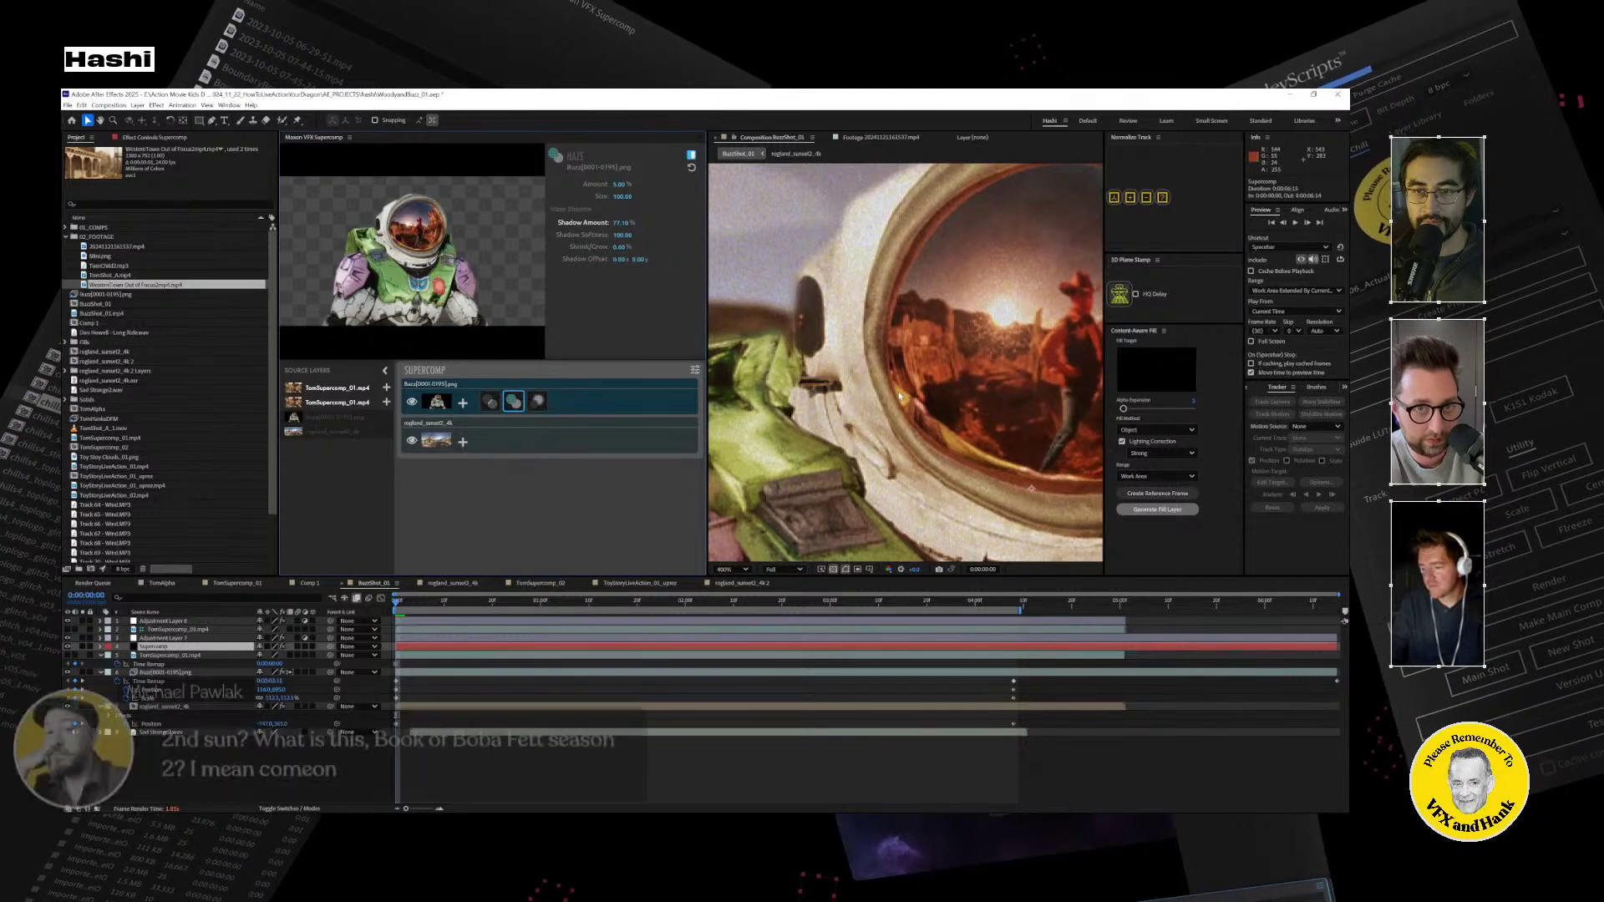
left_click(692, 156)
left_click(692, 155)
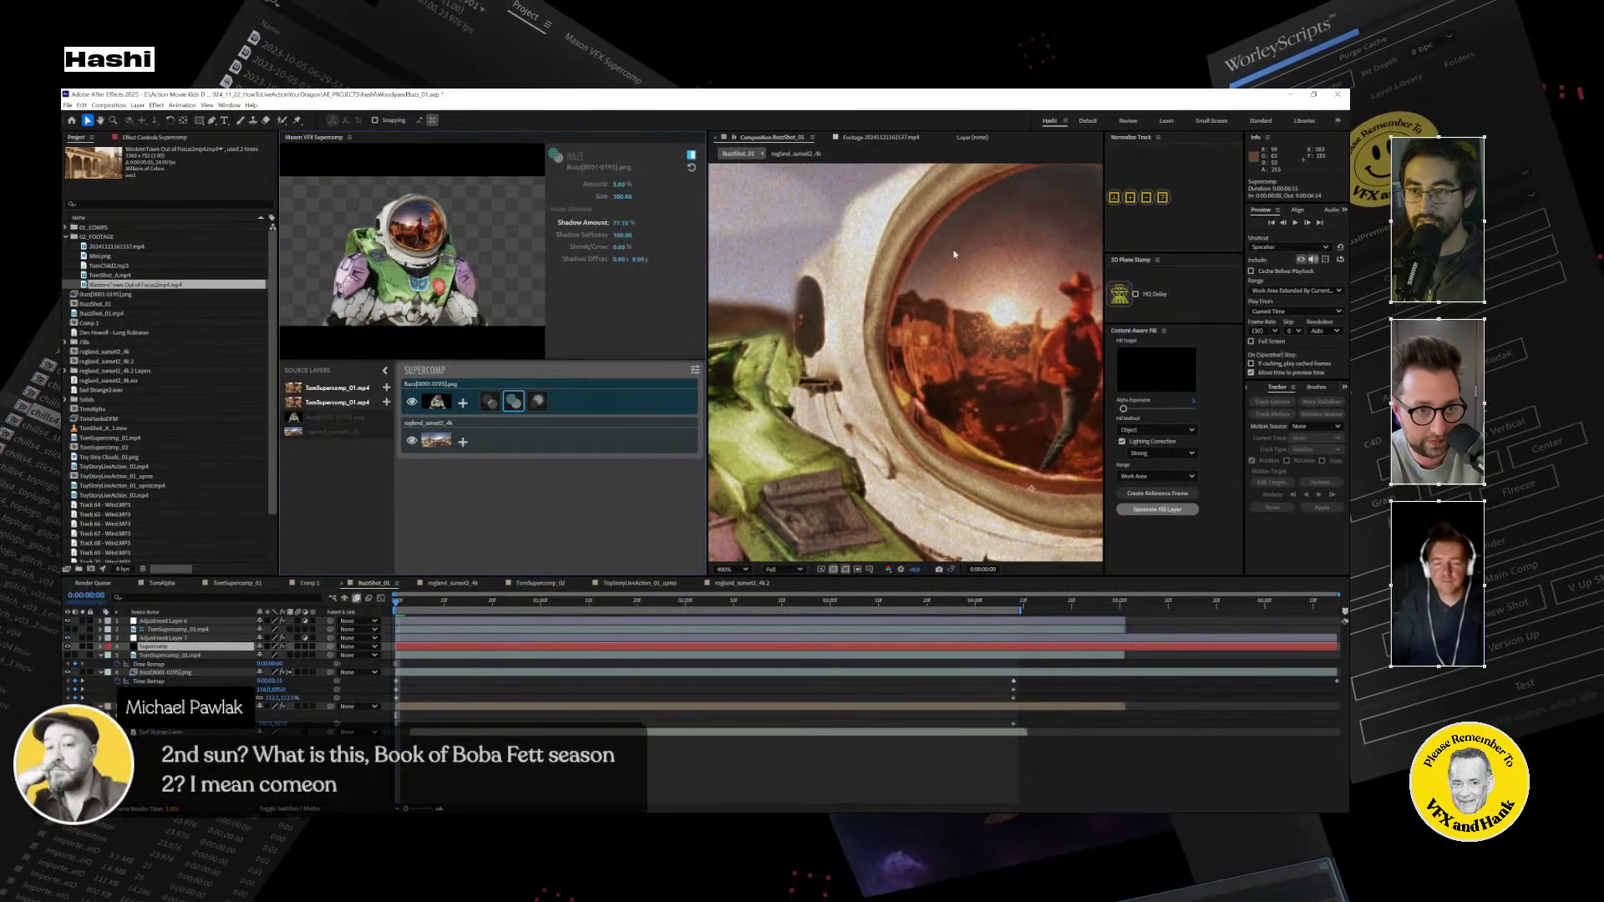
scroll(954, 253, "down", 3)
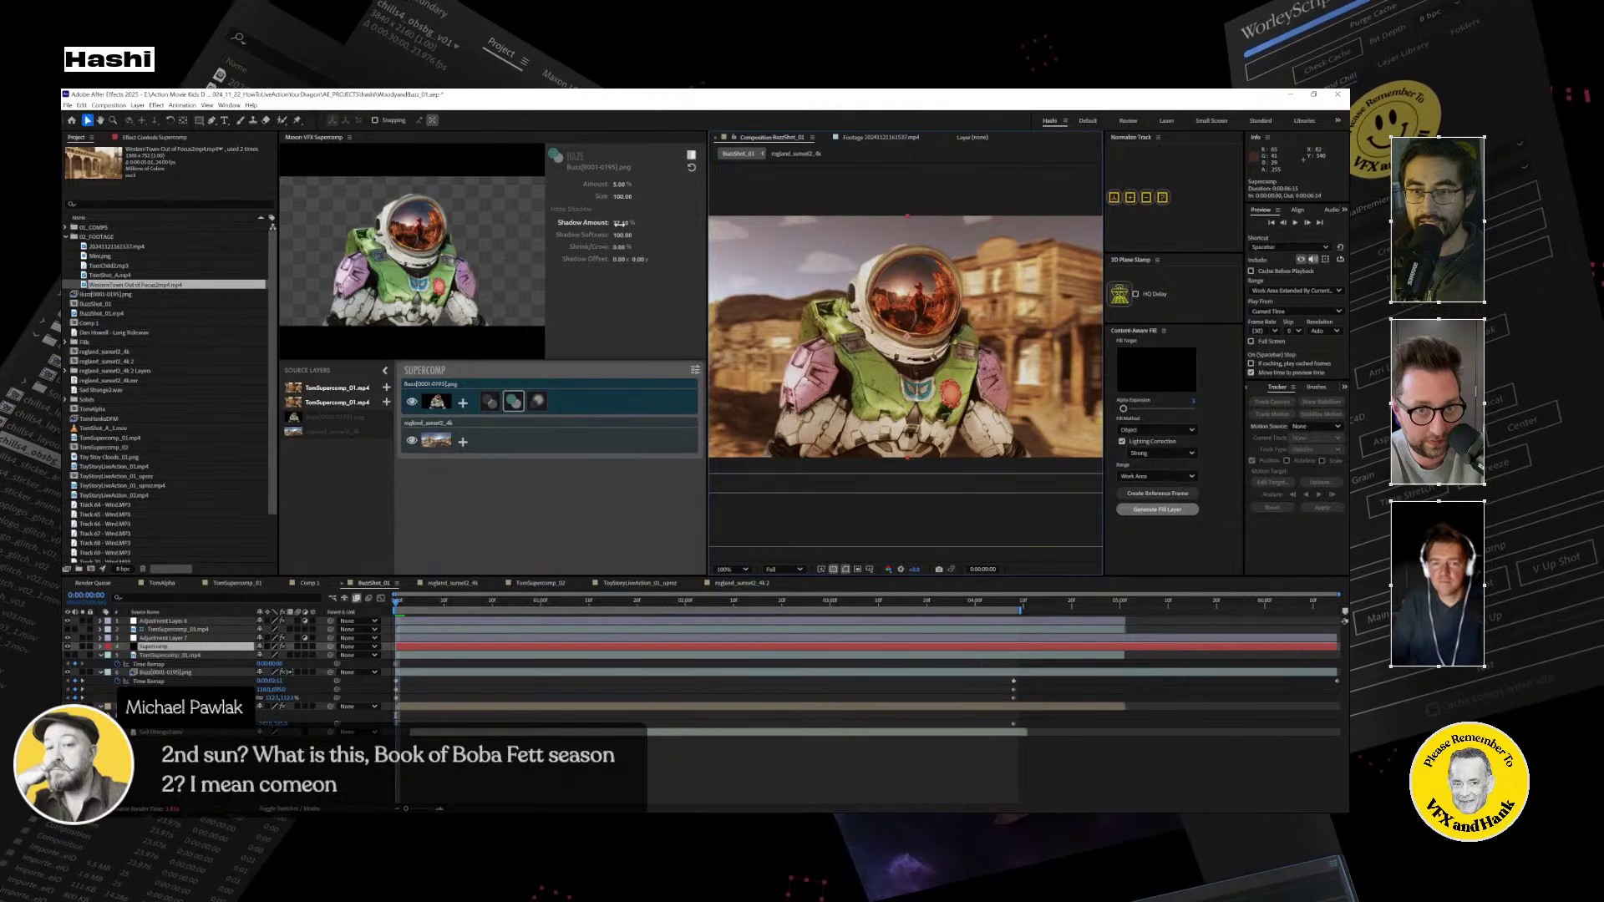
left_click(691, 155)
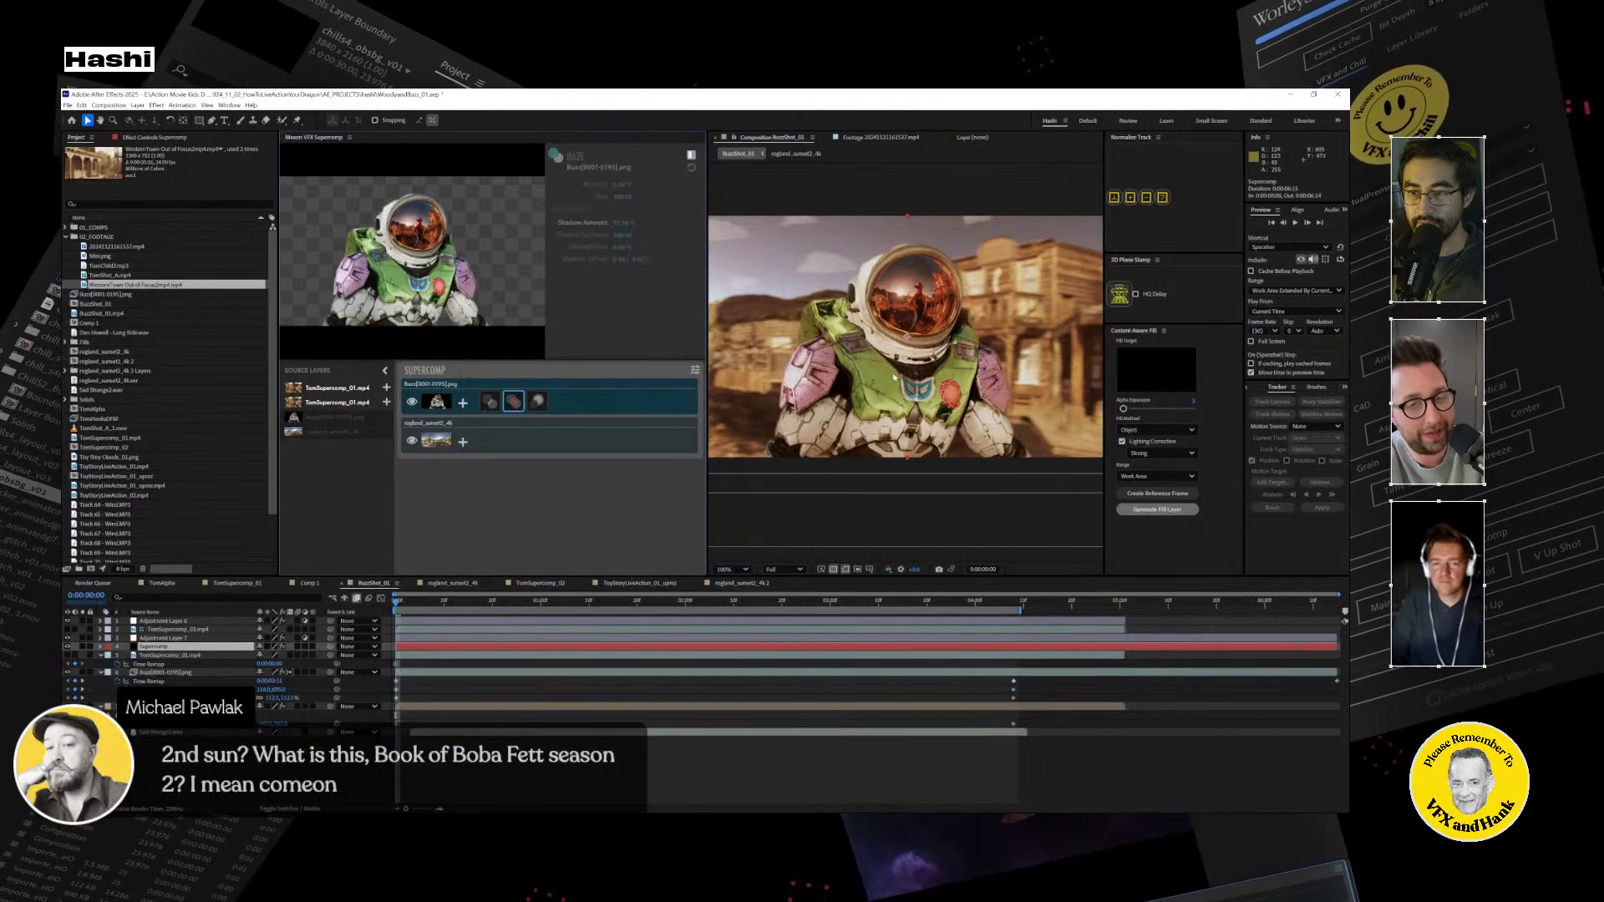
left_click(692, 156)
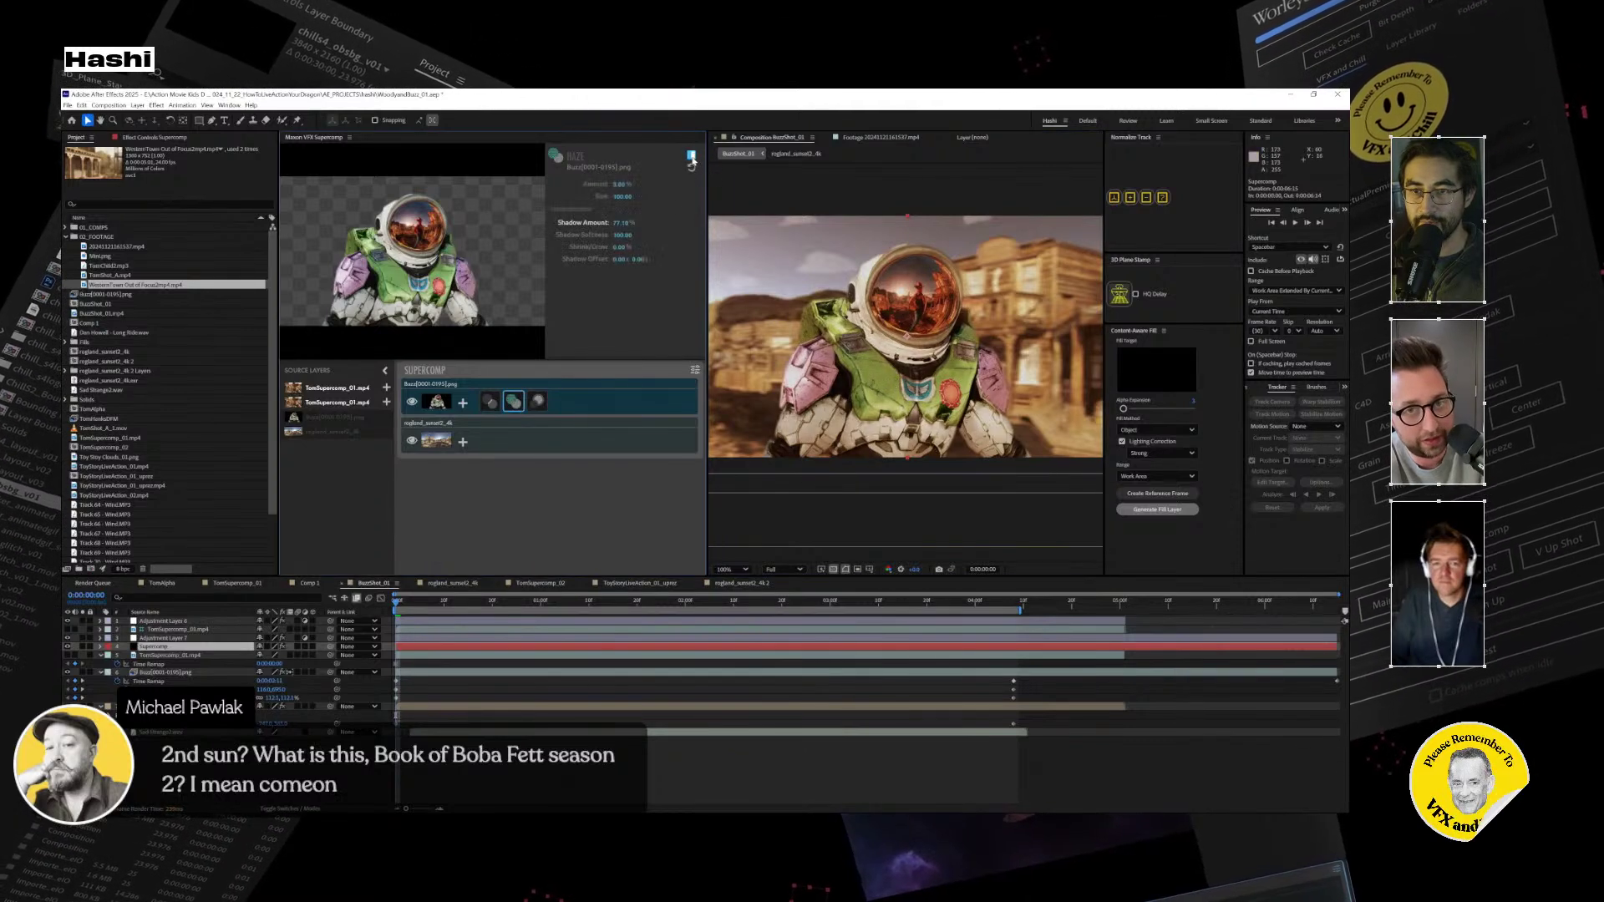
Compare the Buzz layer with its Light Wrap effect off and on, and inspect the edge of the shoulder close up.
left_click(491, 403)
left_click(692, 155)
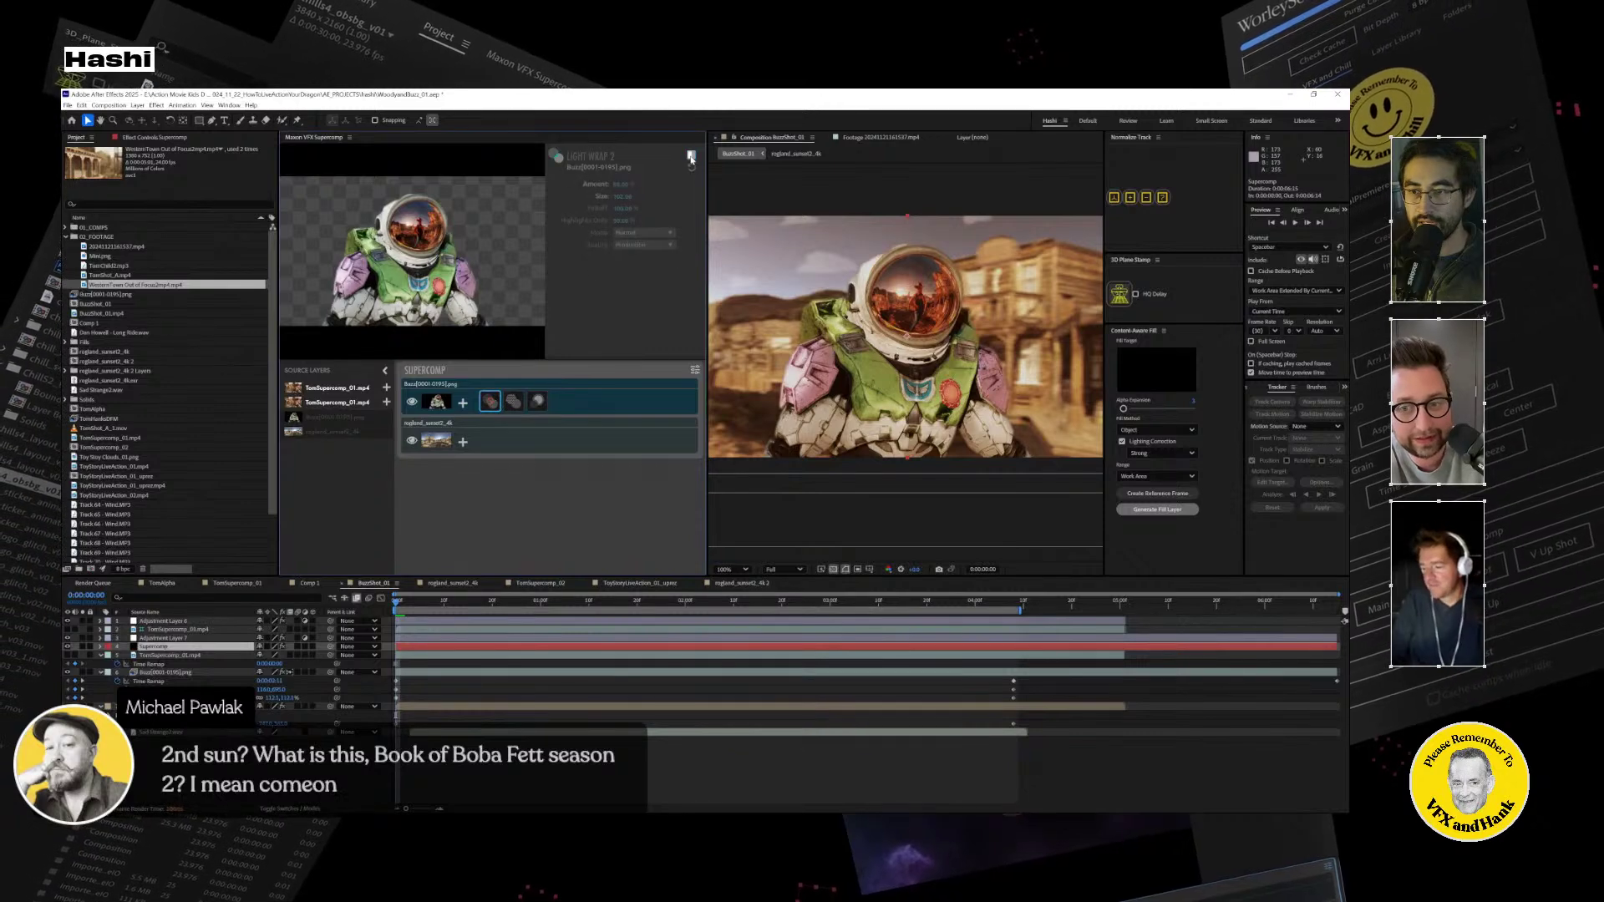
left_click(692, 156)
scroll(848, 298, "up", 1)
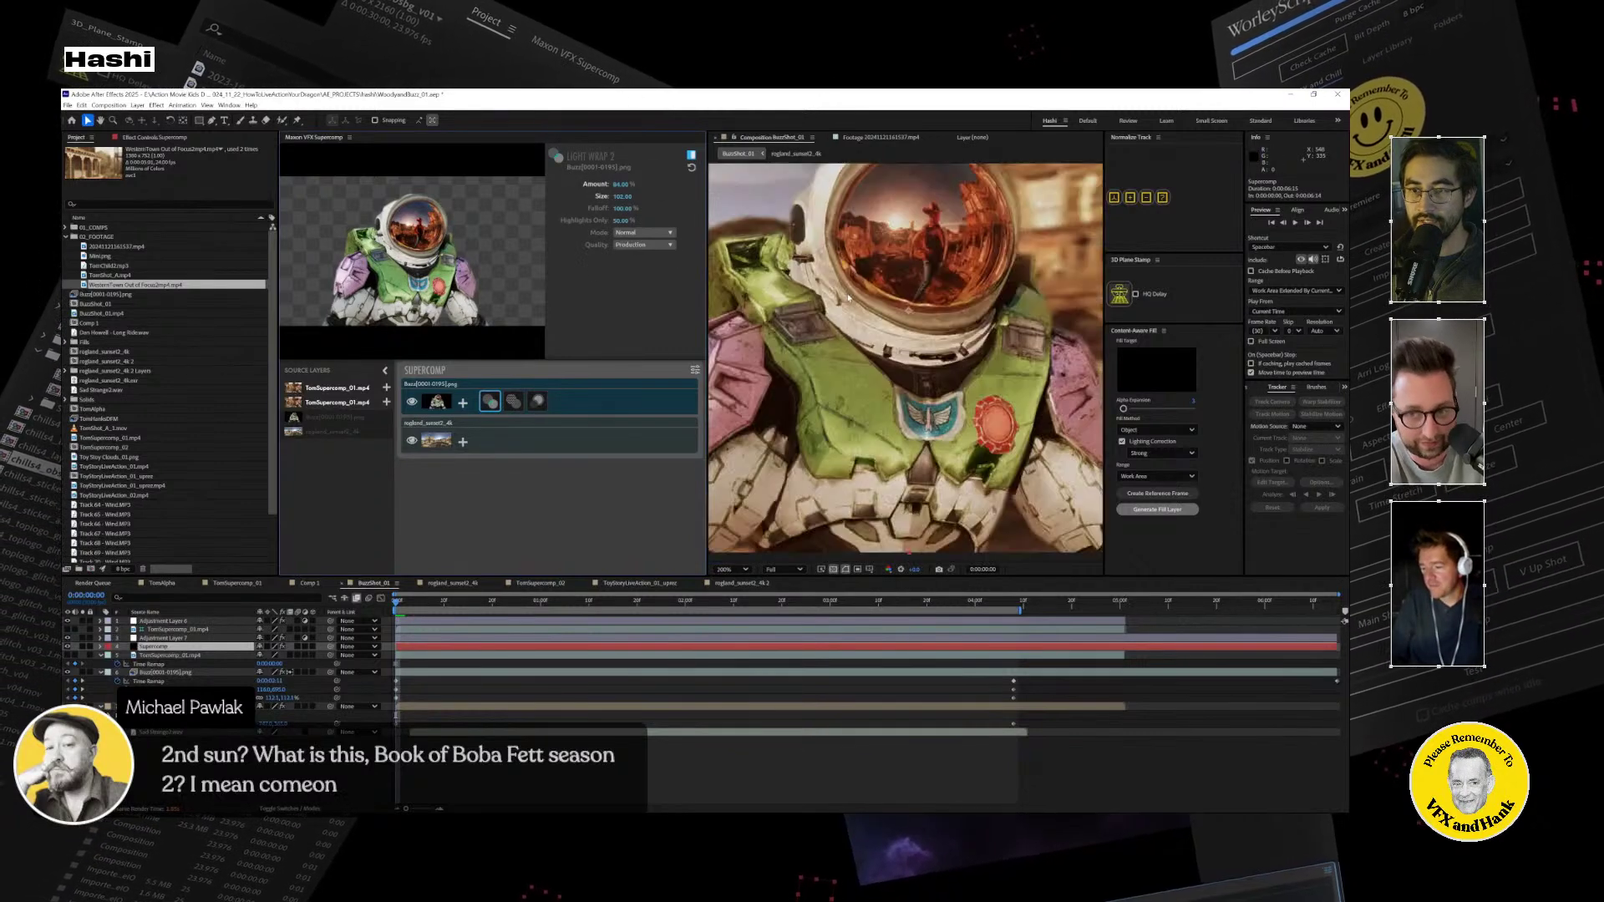
scroll(848, 292, "up", 3)
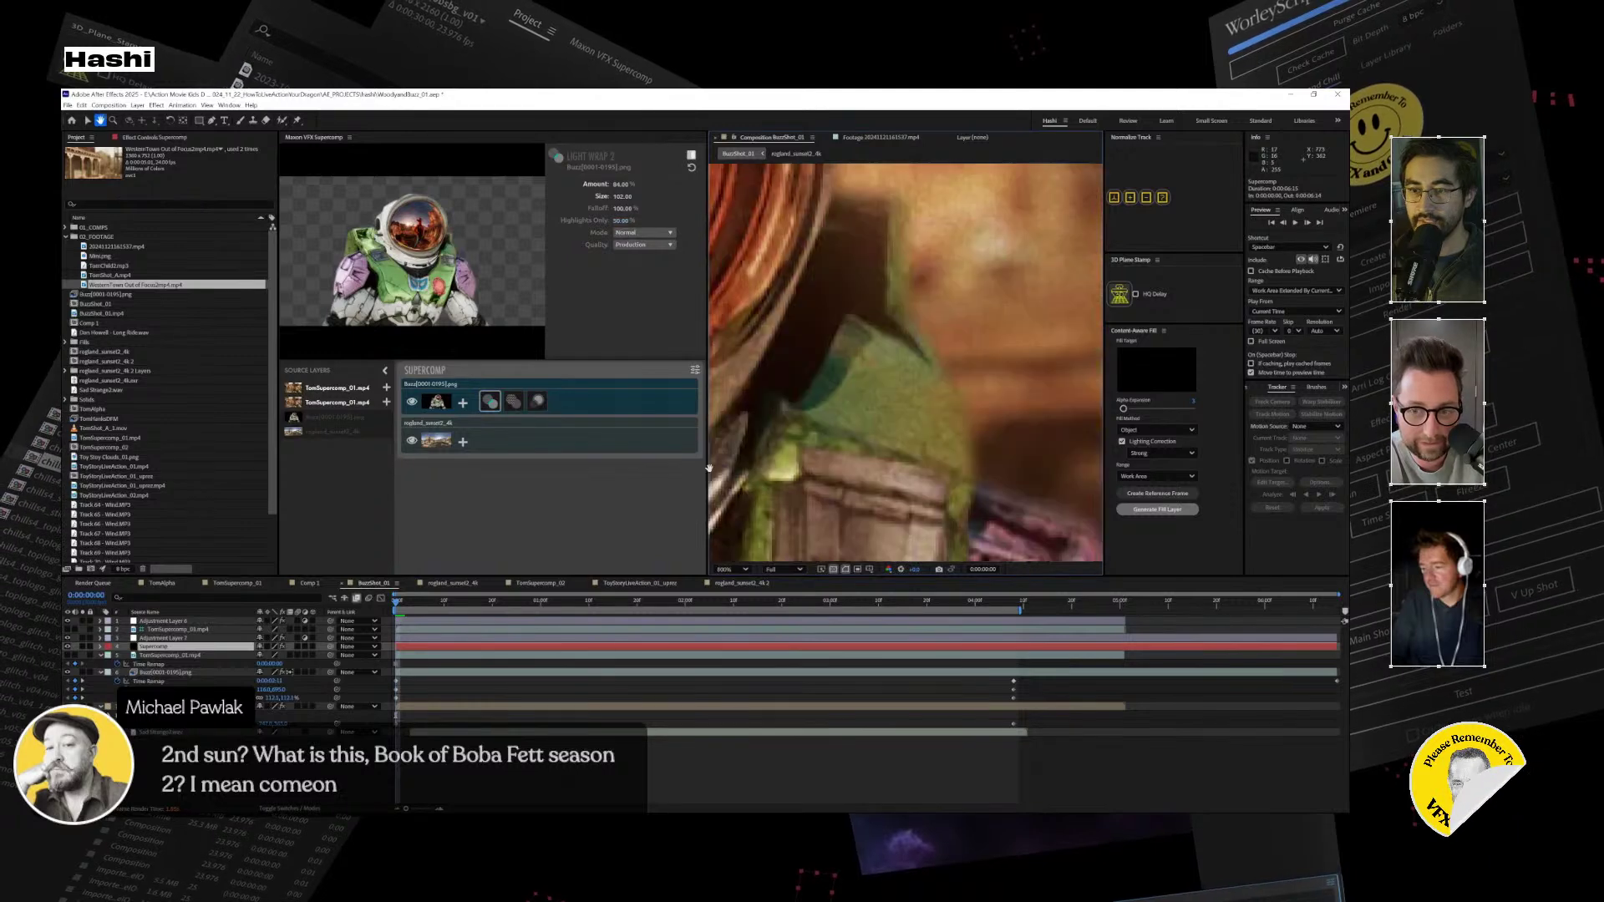
left_click_drag(720, 378, 833, 278)
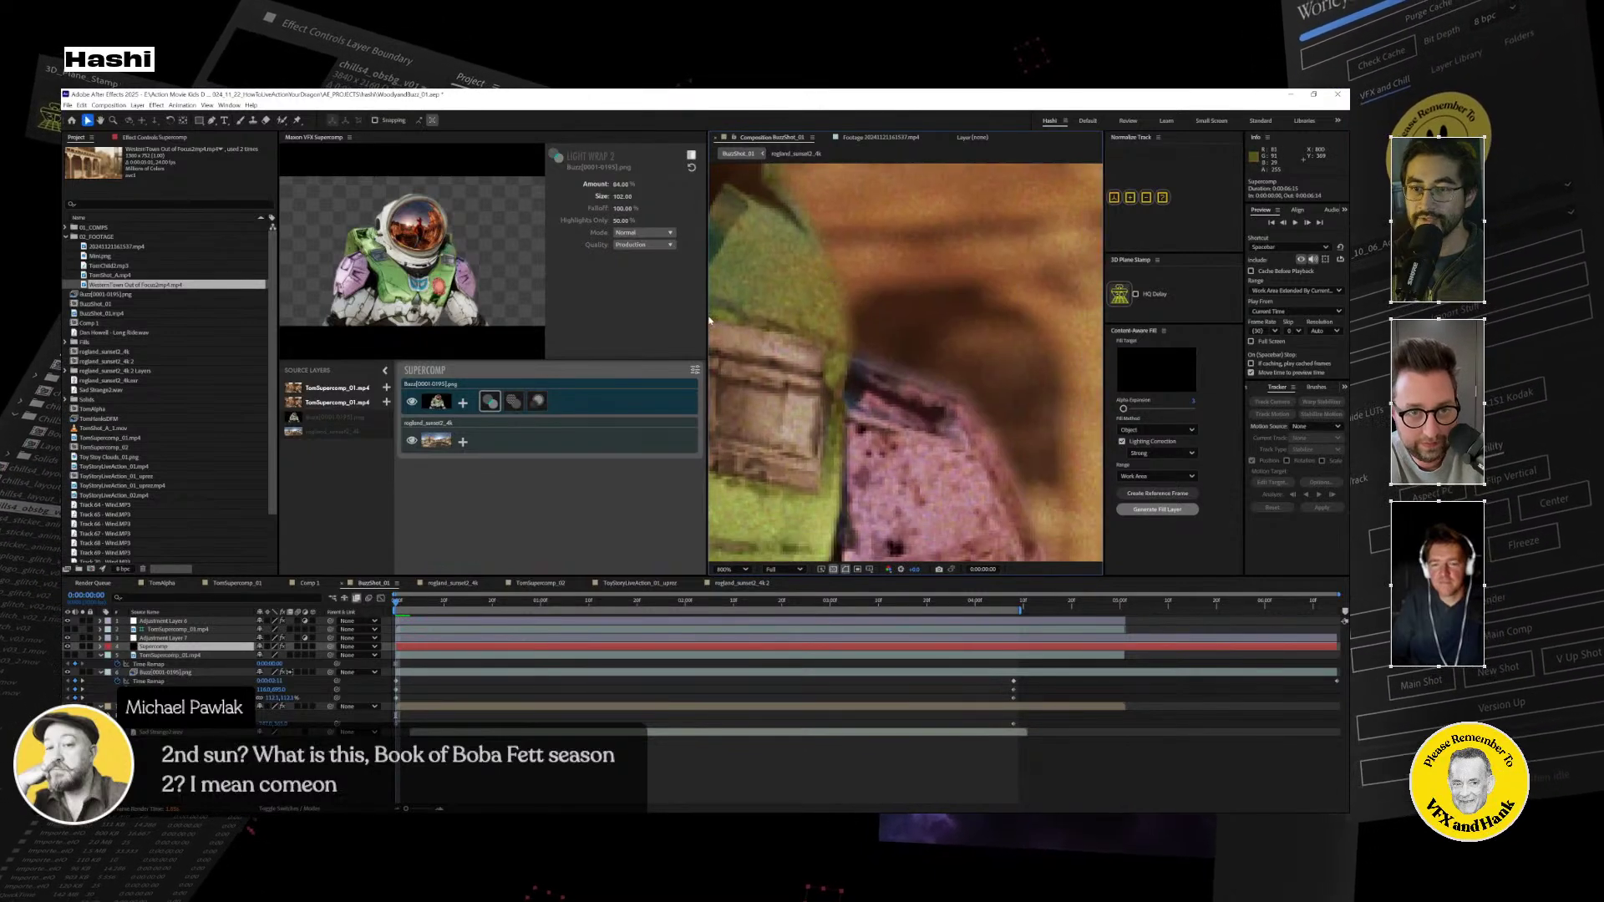
Widen the composition viewer and examine Buzz's shoulder edge and the helmet visor, both close up and in the wider shot.
left_click_drag(709, 316, 478, 322)
scroll(678, 330, "down", 1)
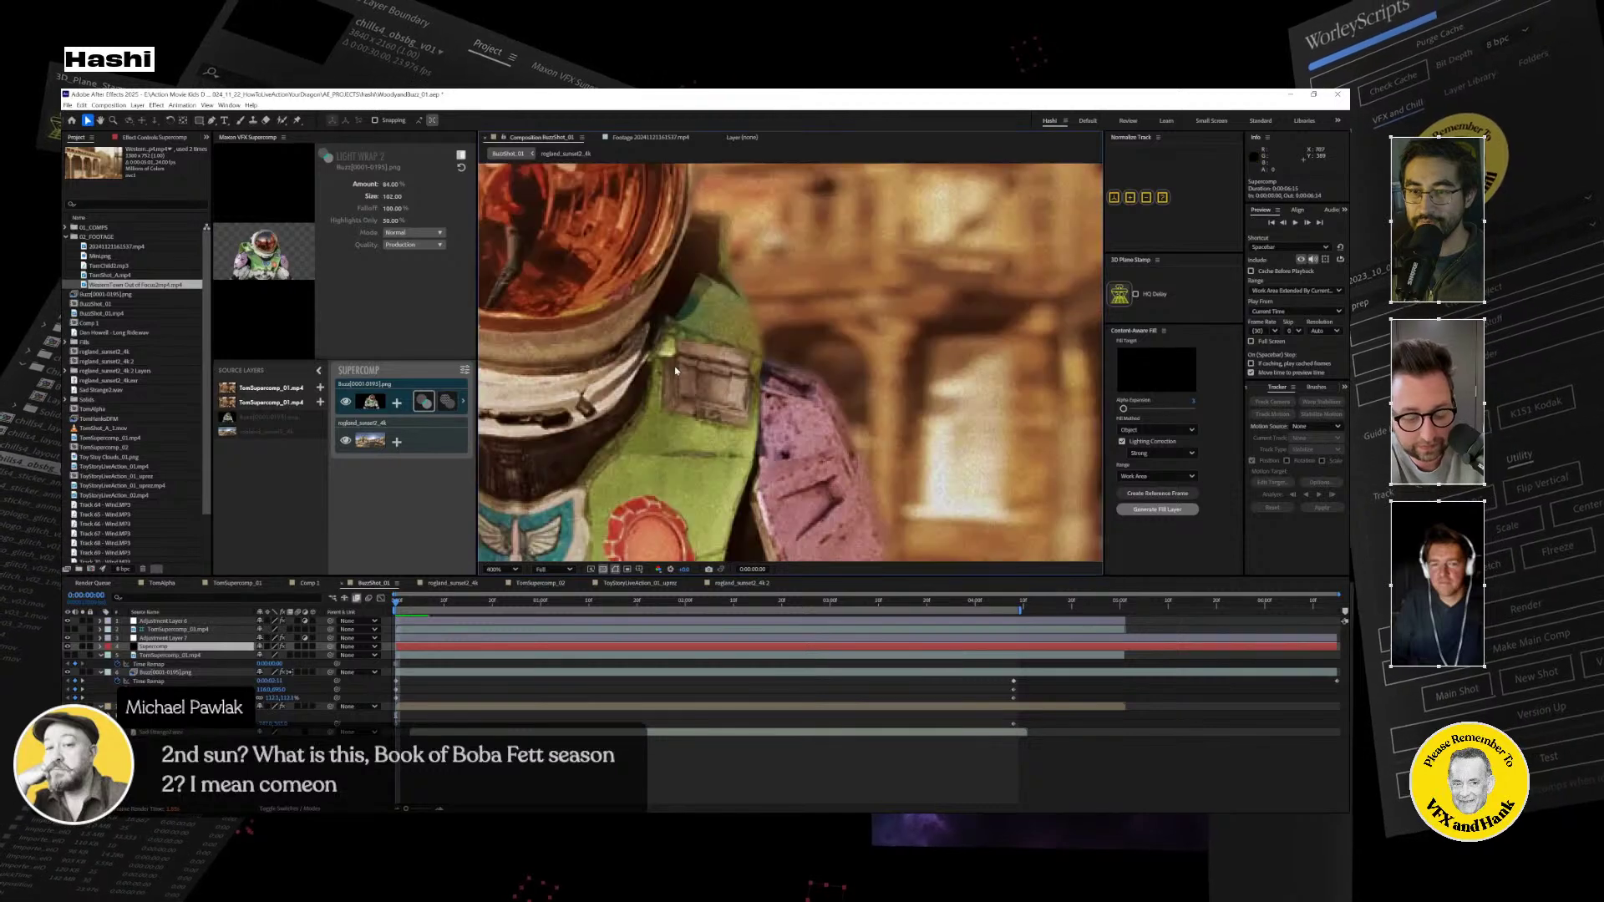
left_click_drag(679, 329, 689, 339)
key("space")
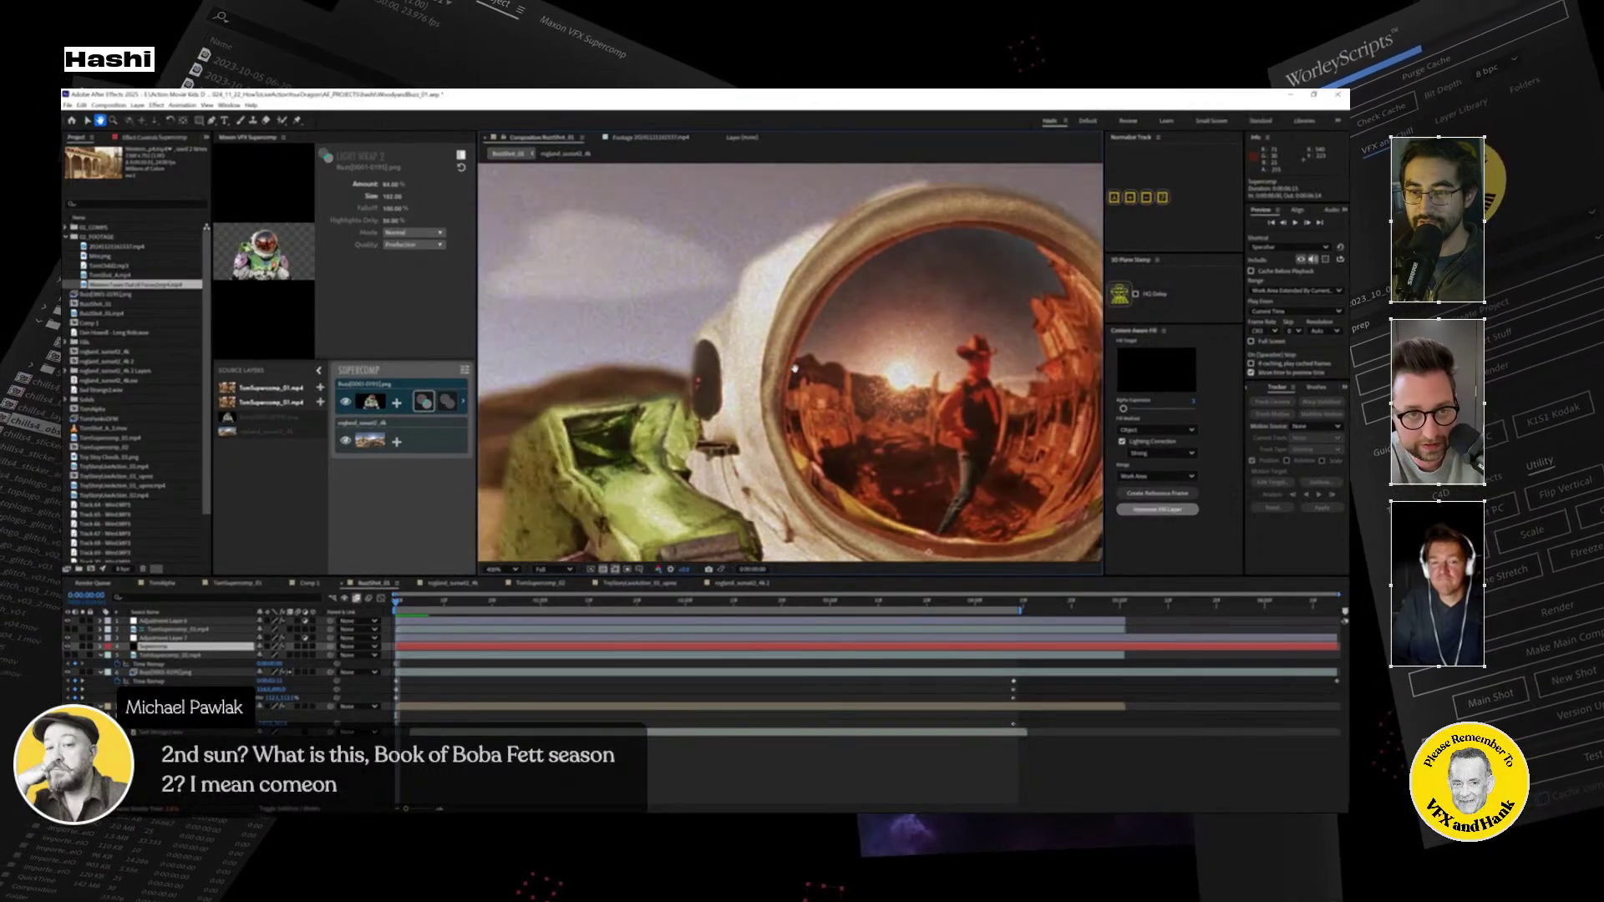
scroll(825, 179, "down", 1)
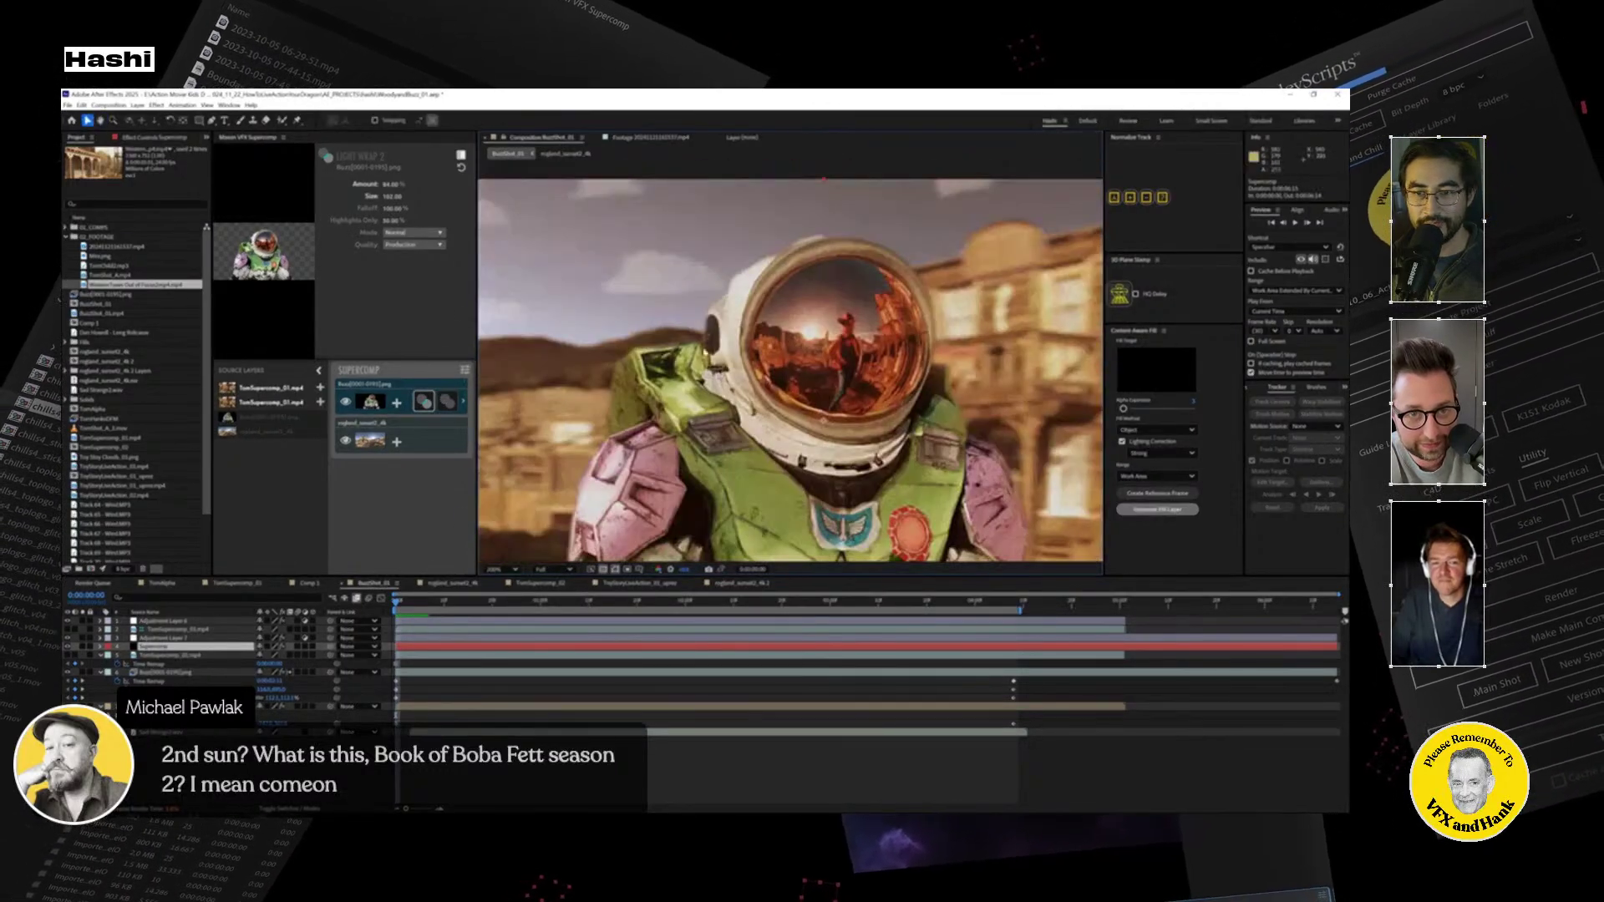
scroll(679, 340, "up", 2)
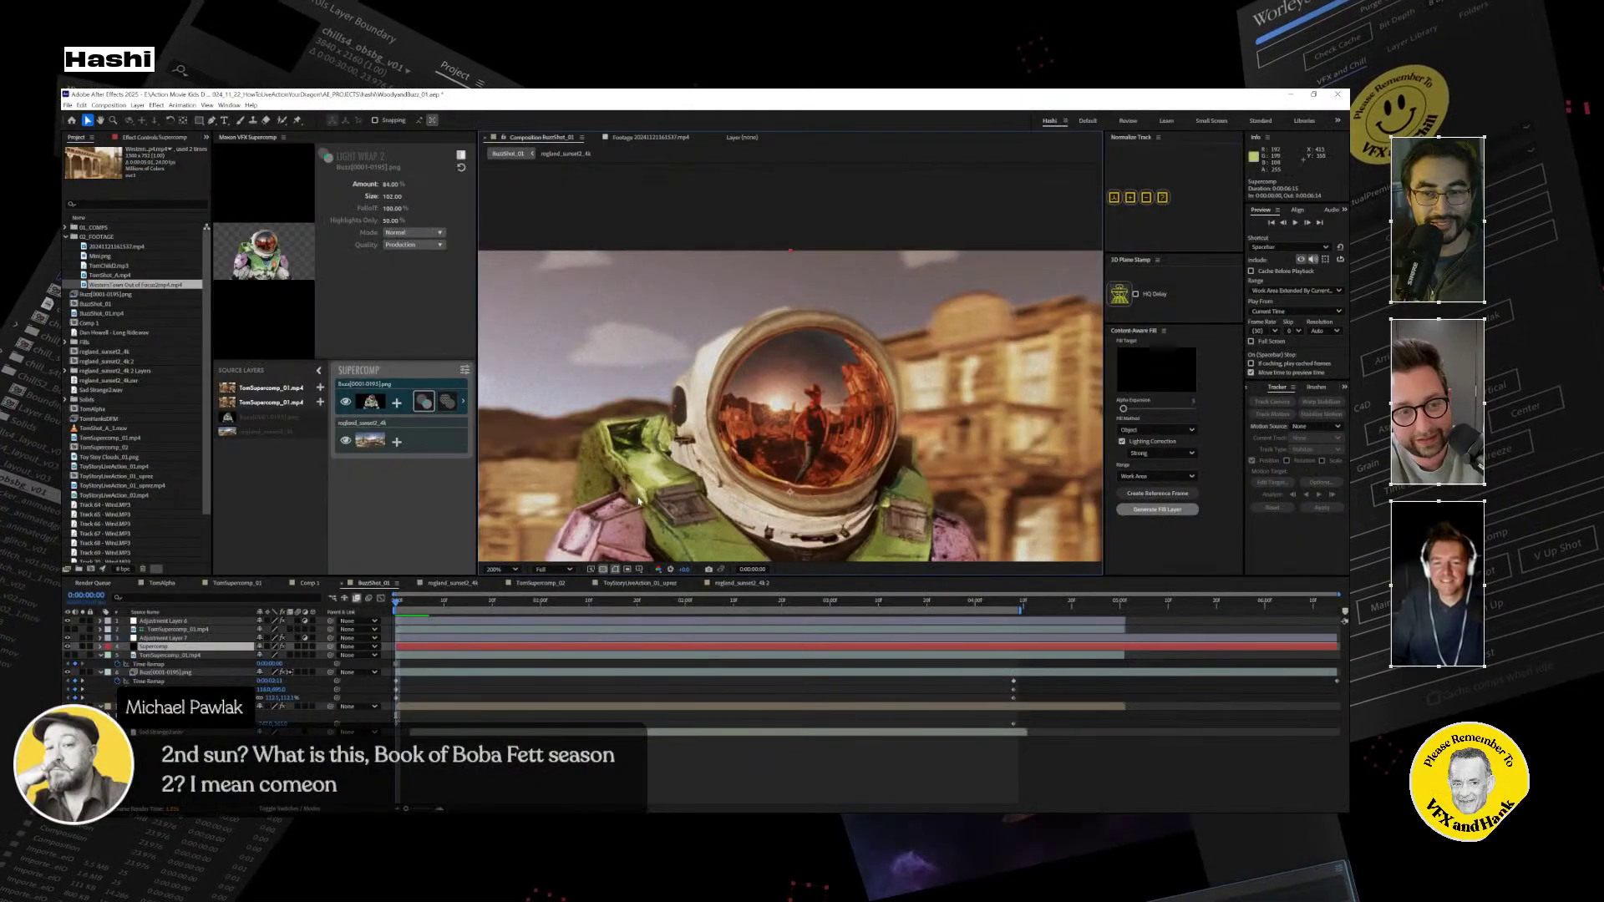
Look through the open compositions for the sunset panorama that holds the Toy Story Clouds layers, and open it.
left_click(758, 584)
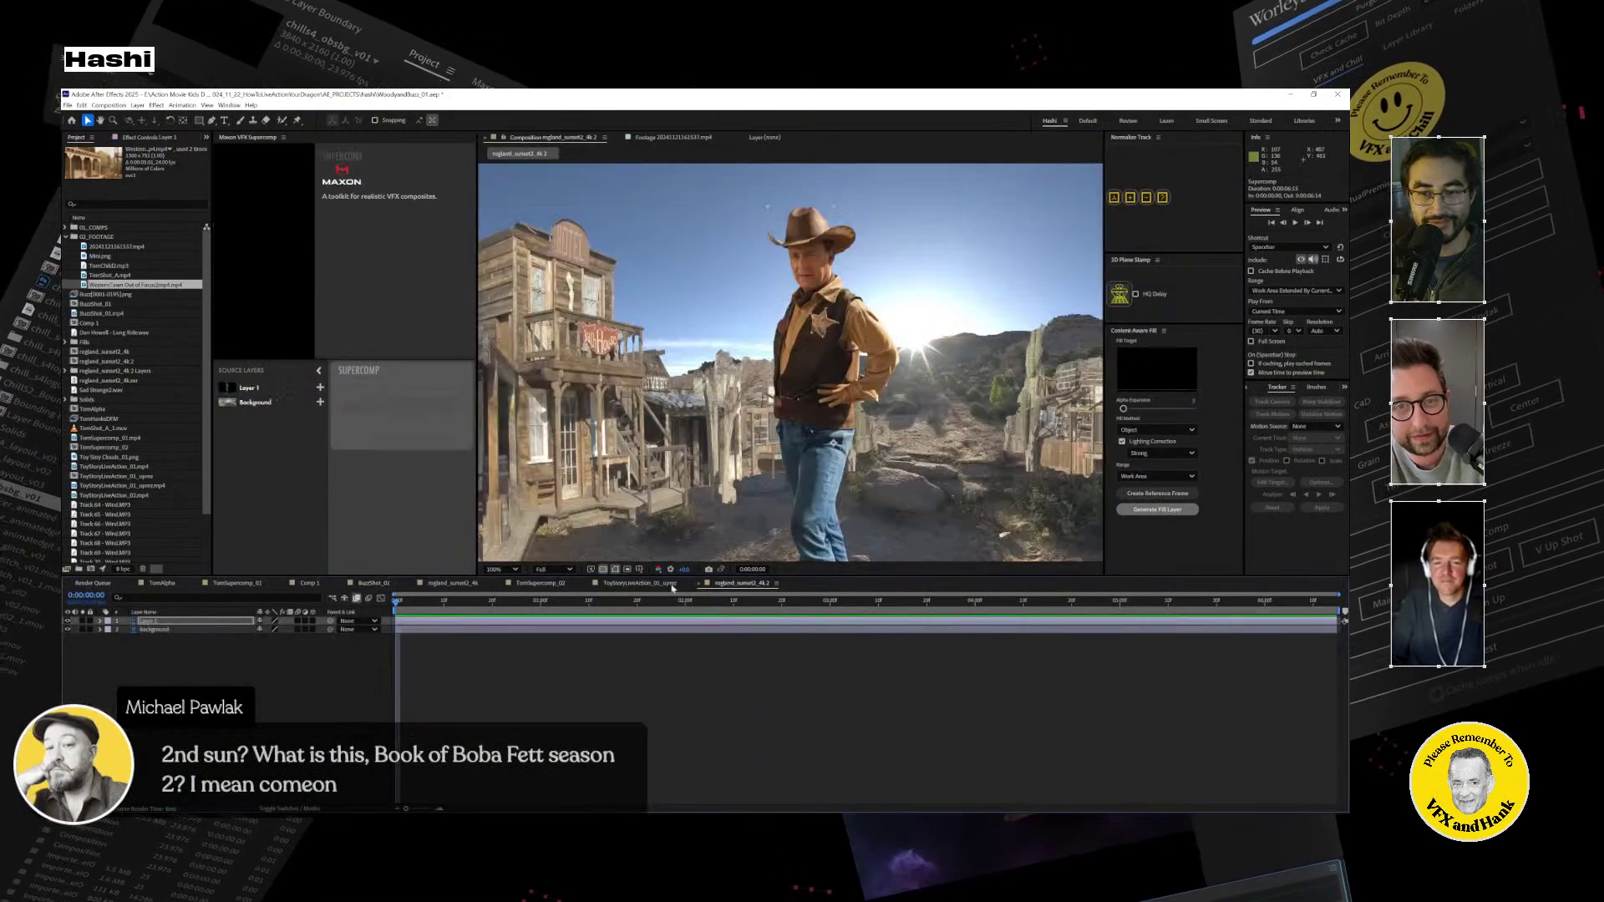
left_click(648, 584)
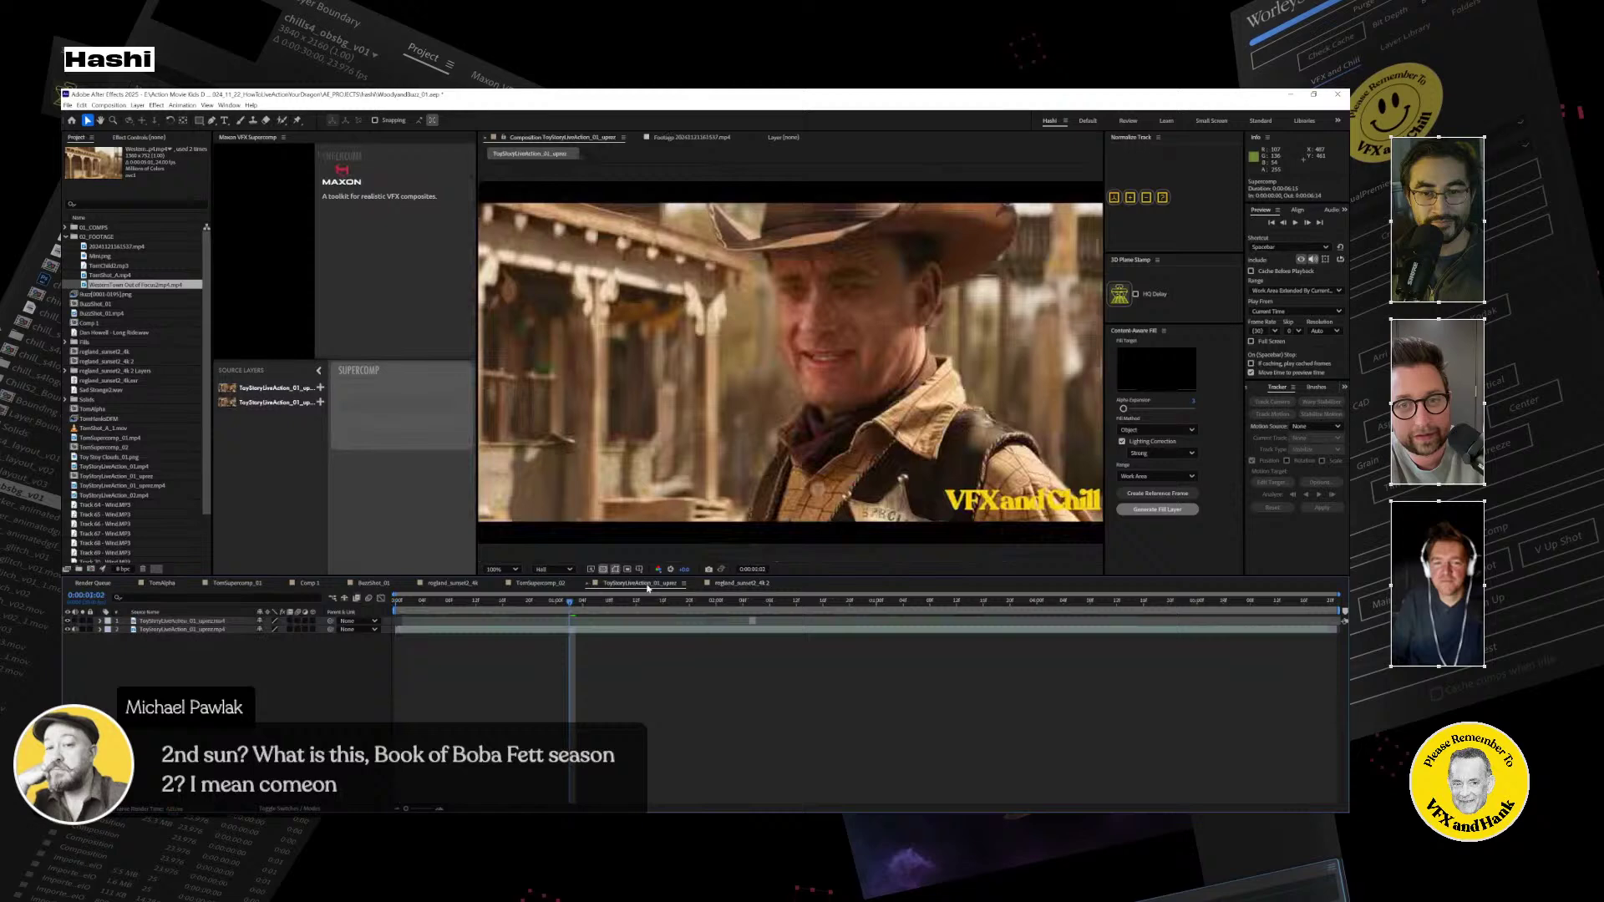
left_click(135, 362)
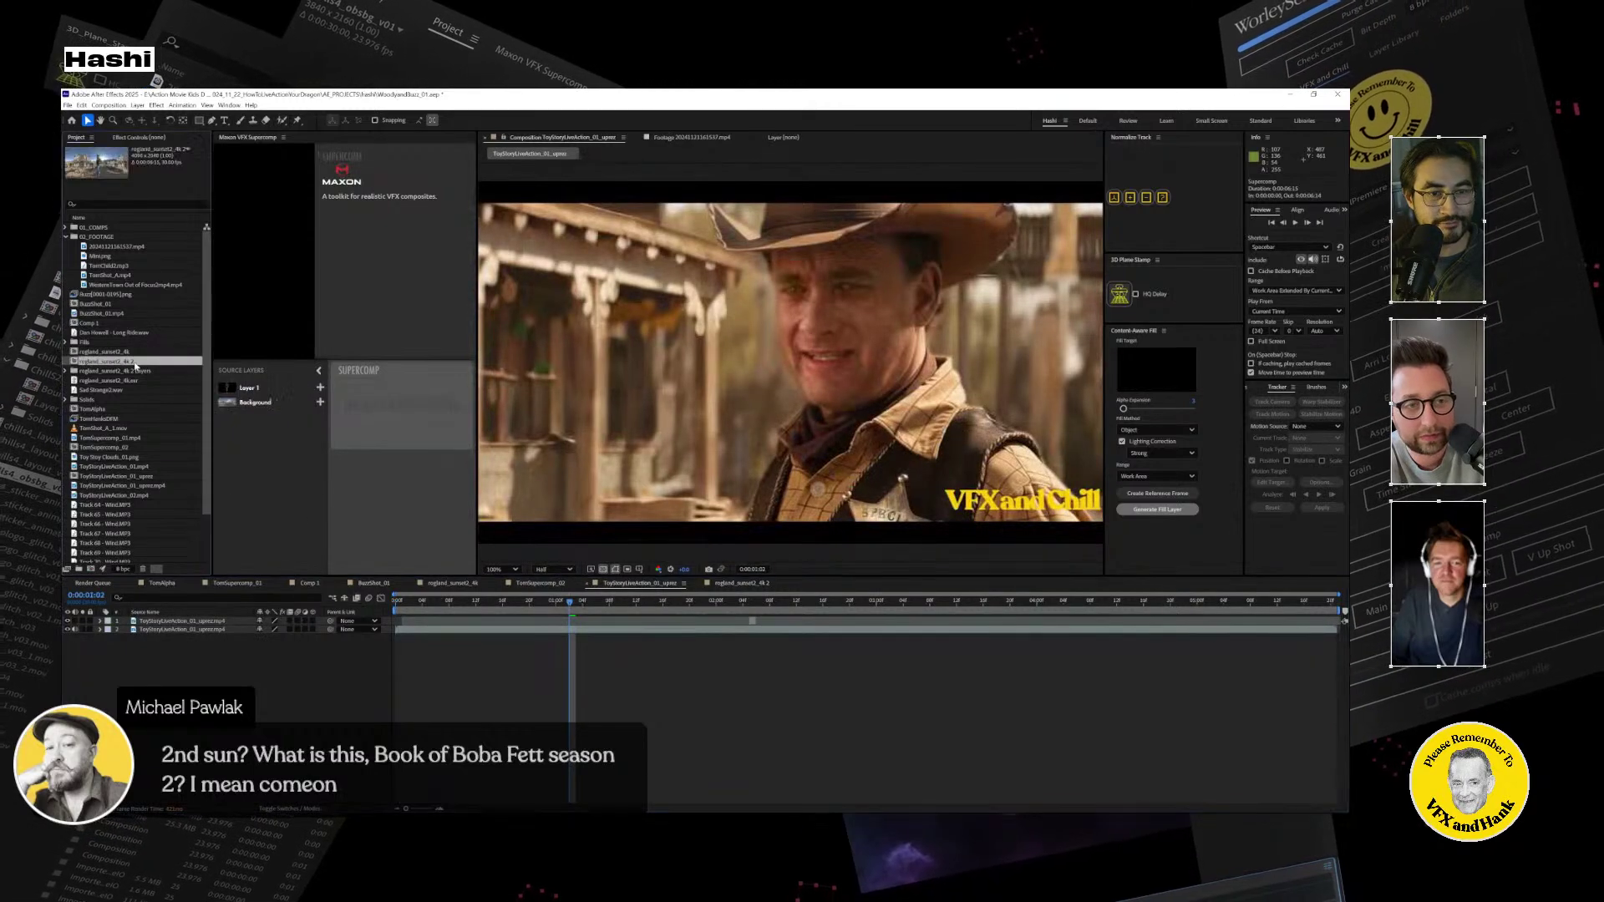
left_click(234, 584)
left_click(309, 584)
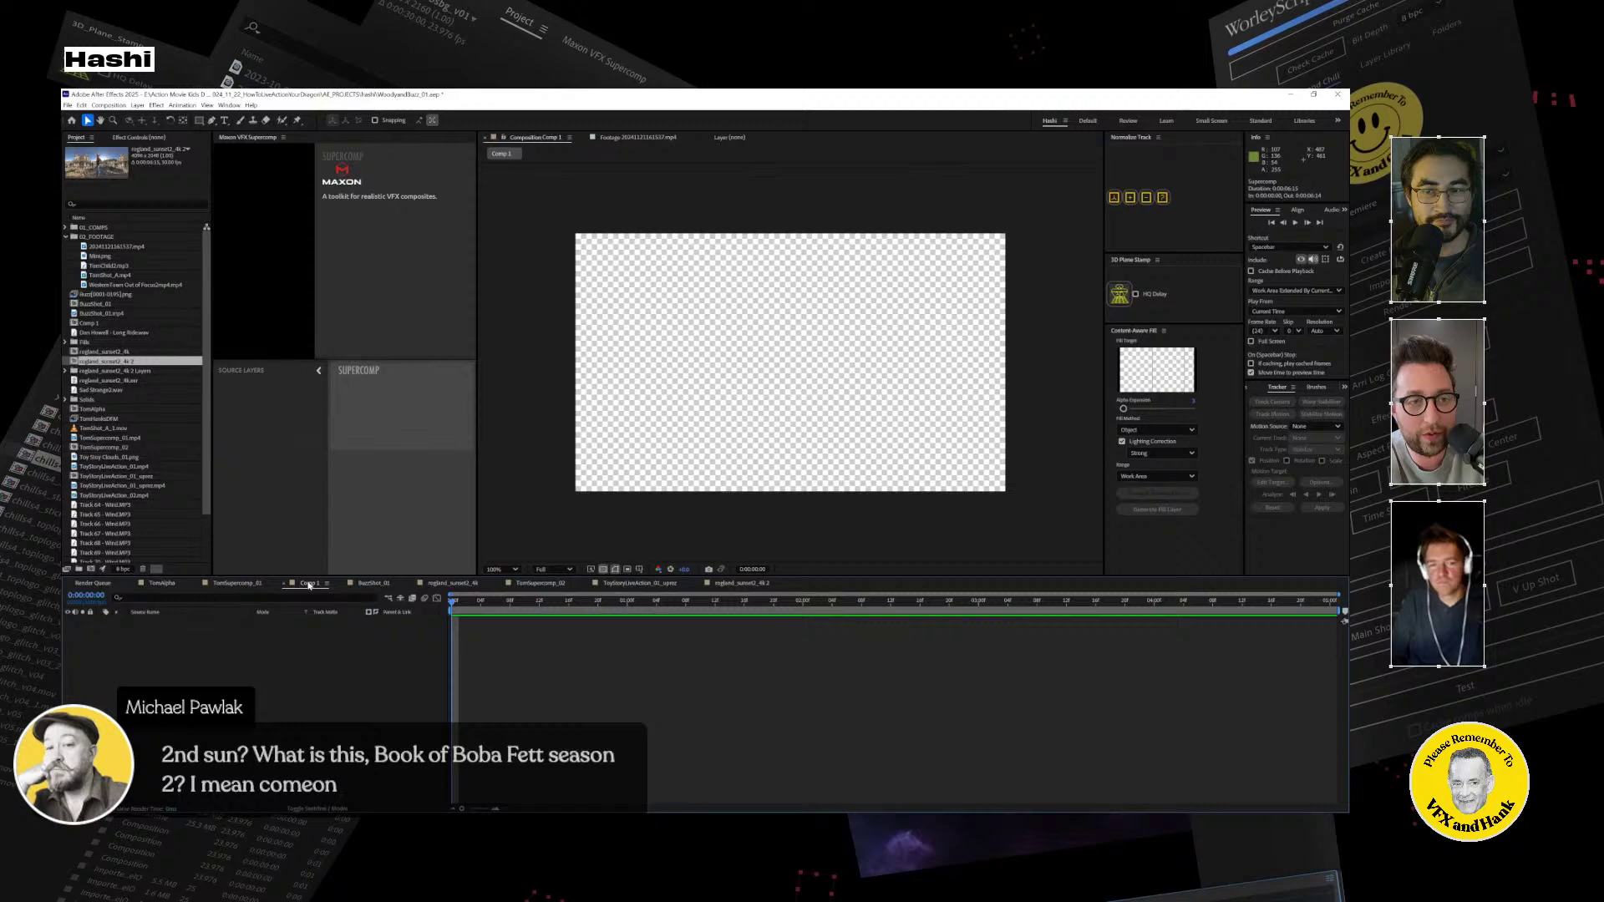
left_click(373, 583)
left_click(452, 583)
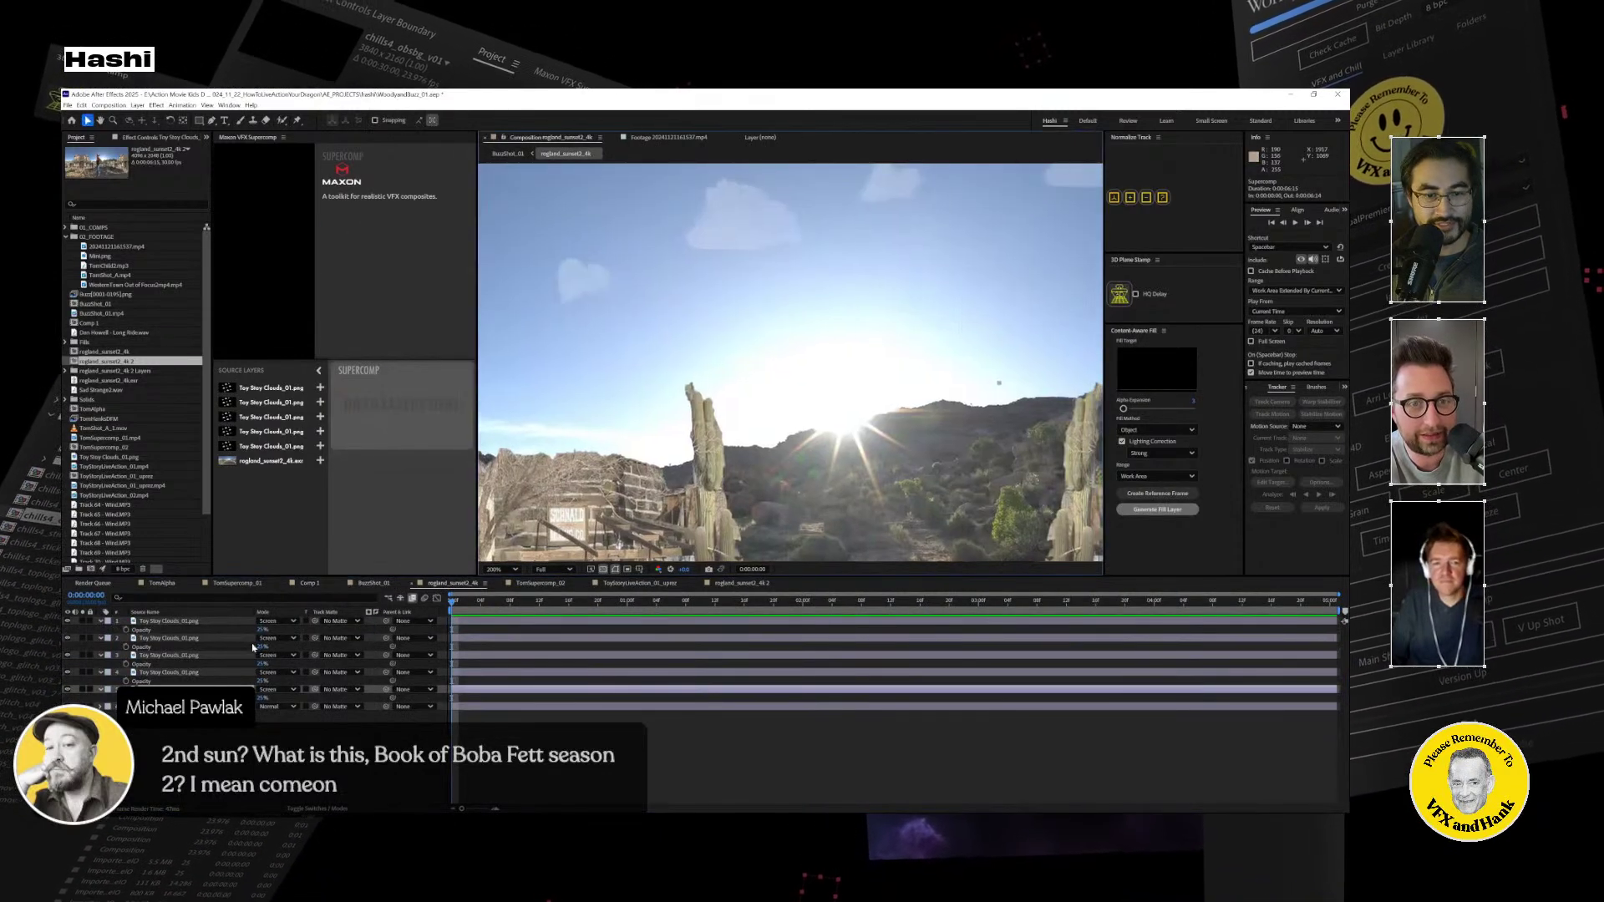
Raise the top Toy Story Clouds layer to full opacity and examine its clouds across the sky.
left_click(231, 613)
left_click_drag(257, 632, 742, 406)
key("h")
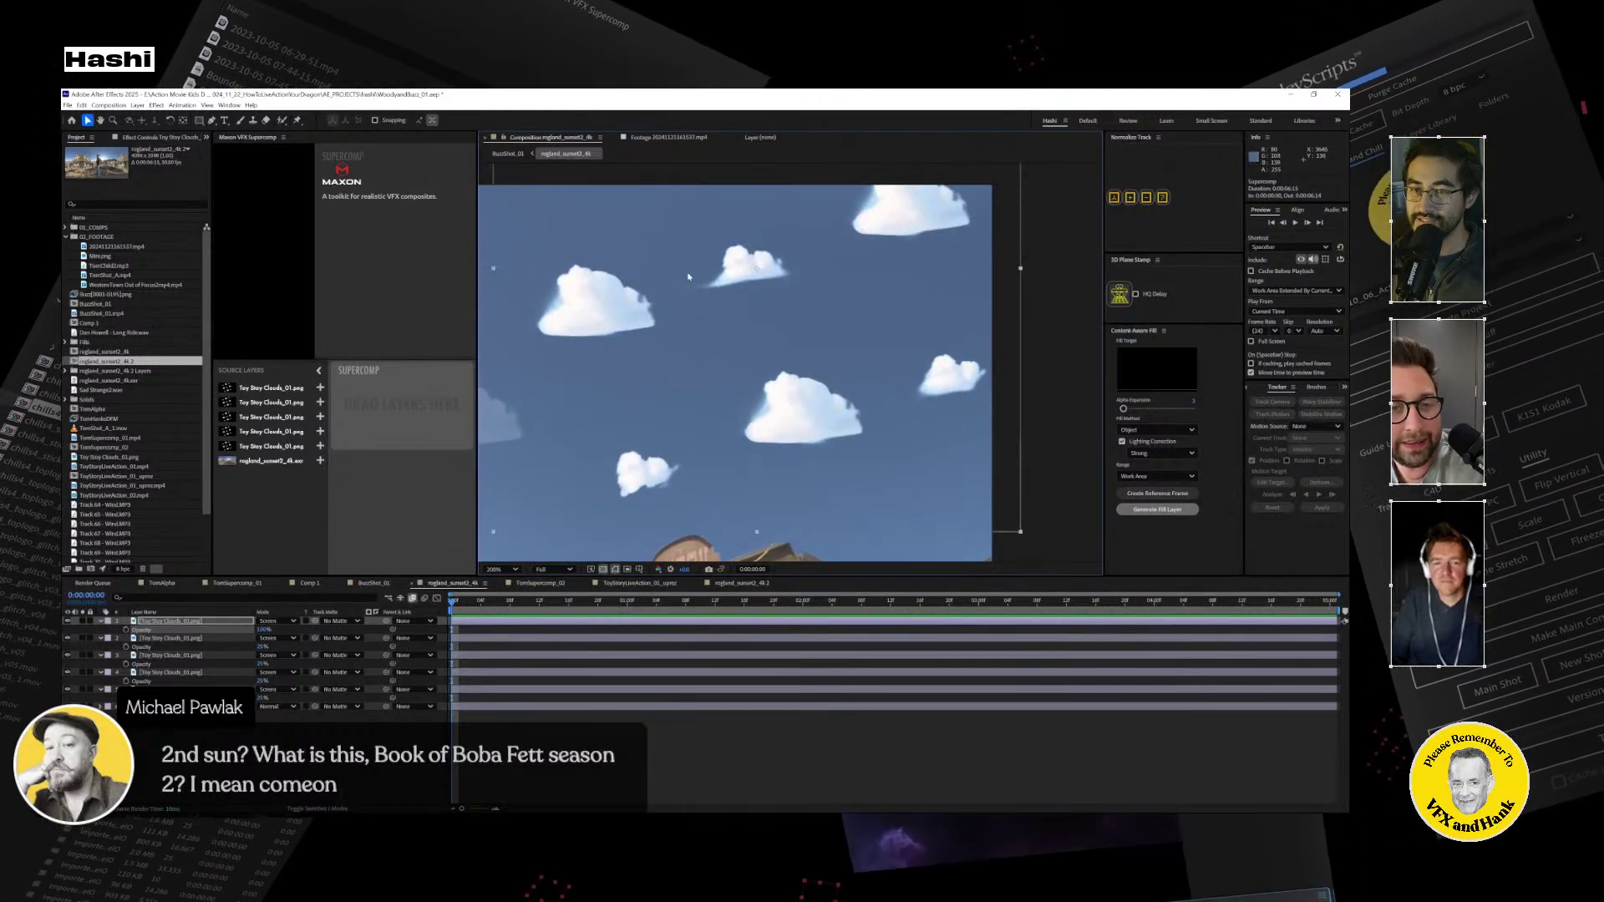
key("h")
left_click_drag(677, 268, 939, 290)
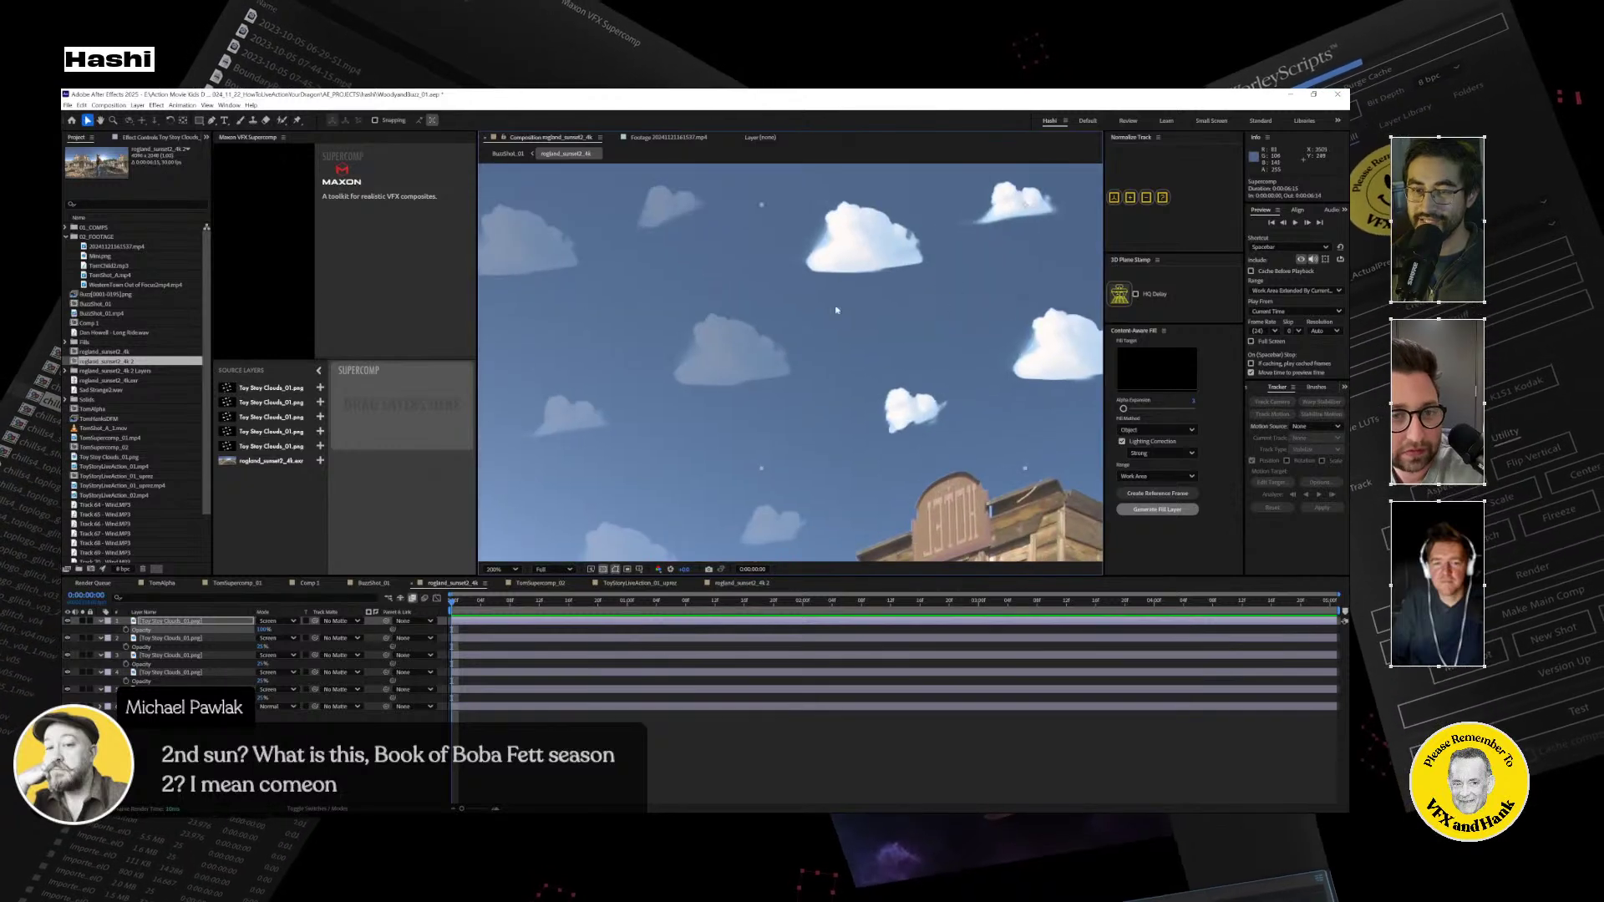
Lower the top cloud layer's opacity to a faint blend and view the clouds above the western town.
left_click_drag(265, 630, 230, 630)
scroll(751, 430, "down", 2)
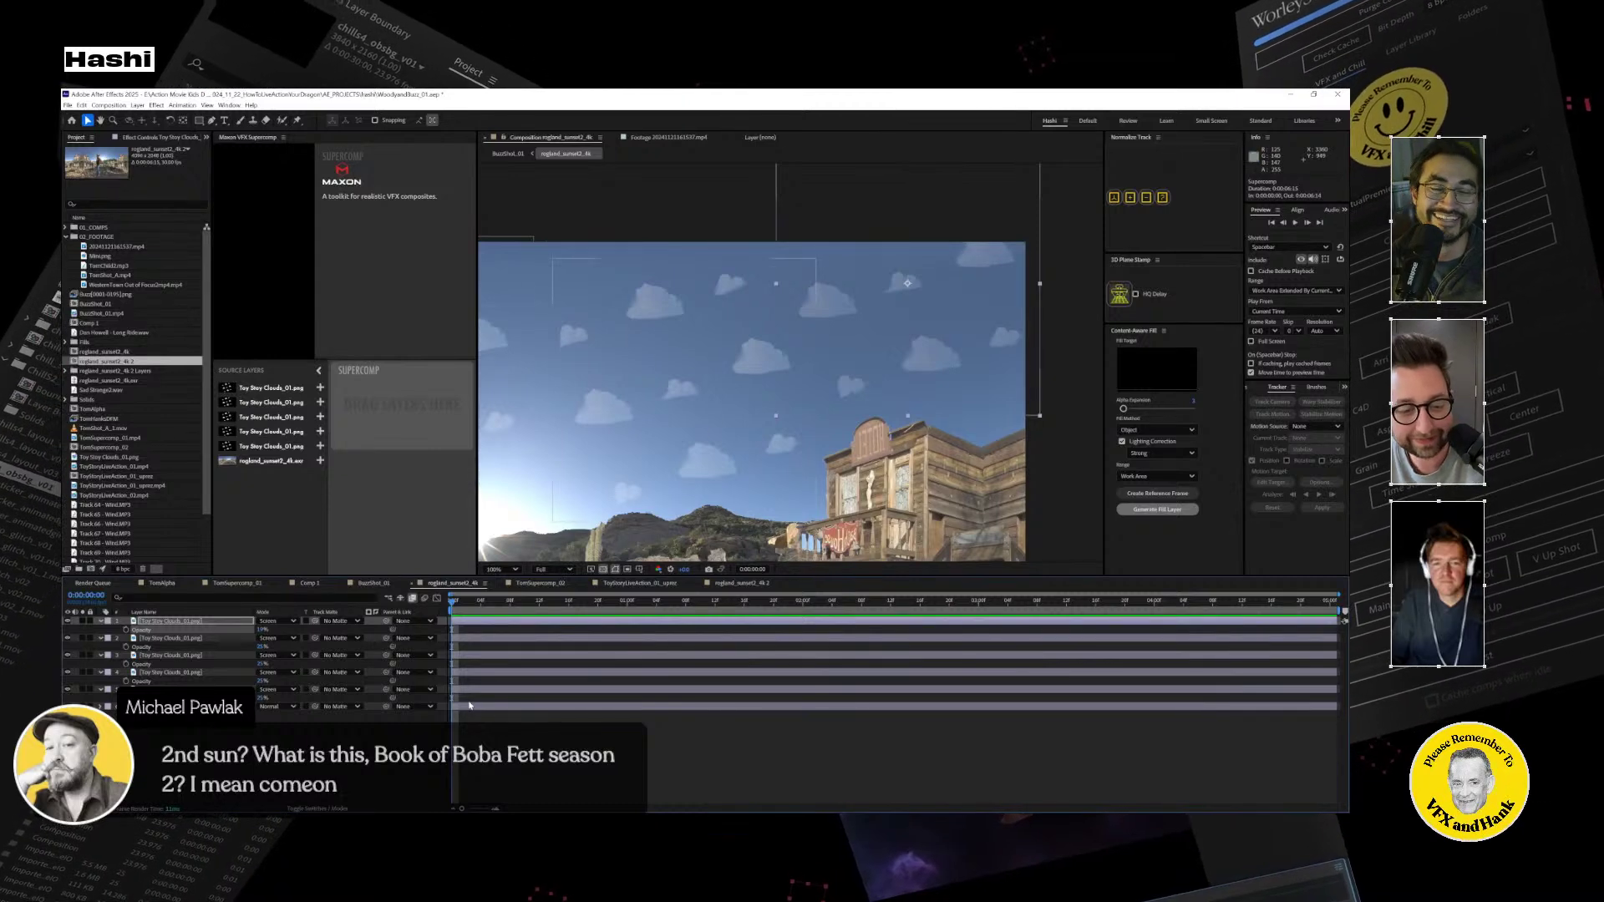
left_click_drag(677, 486, 879, 361)
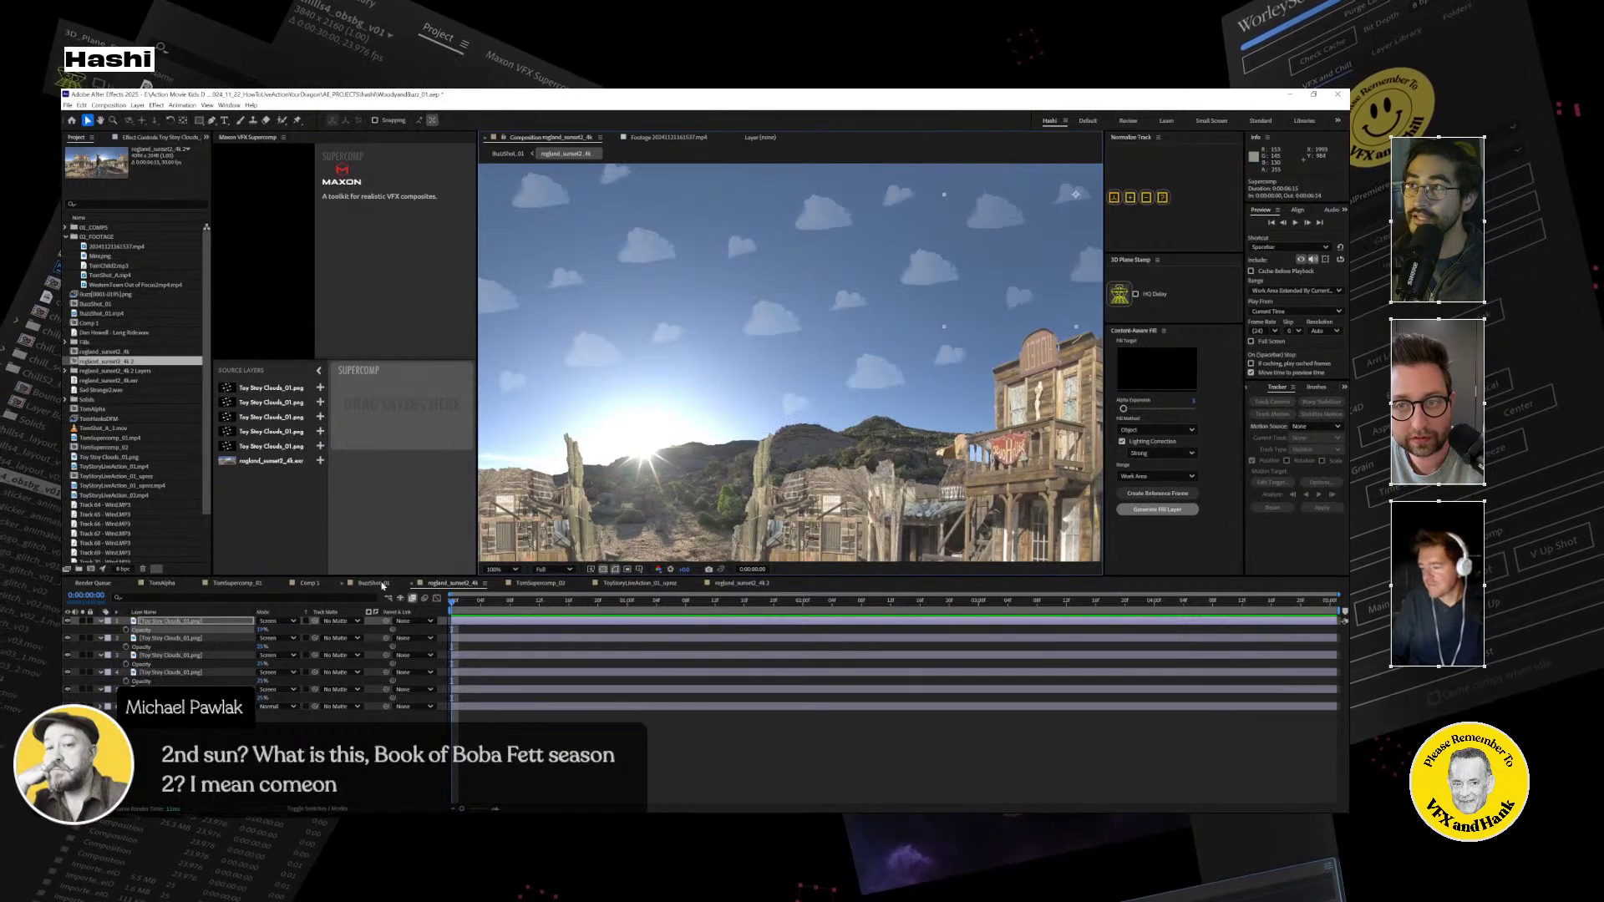
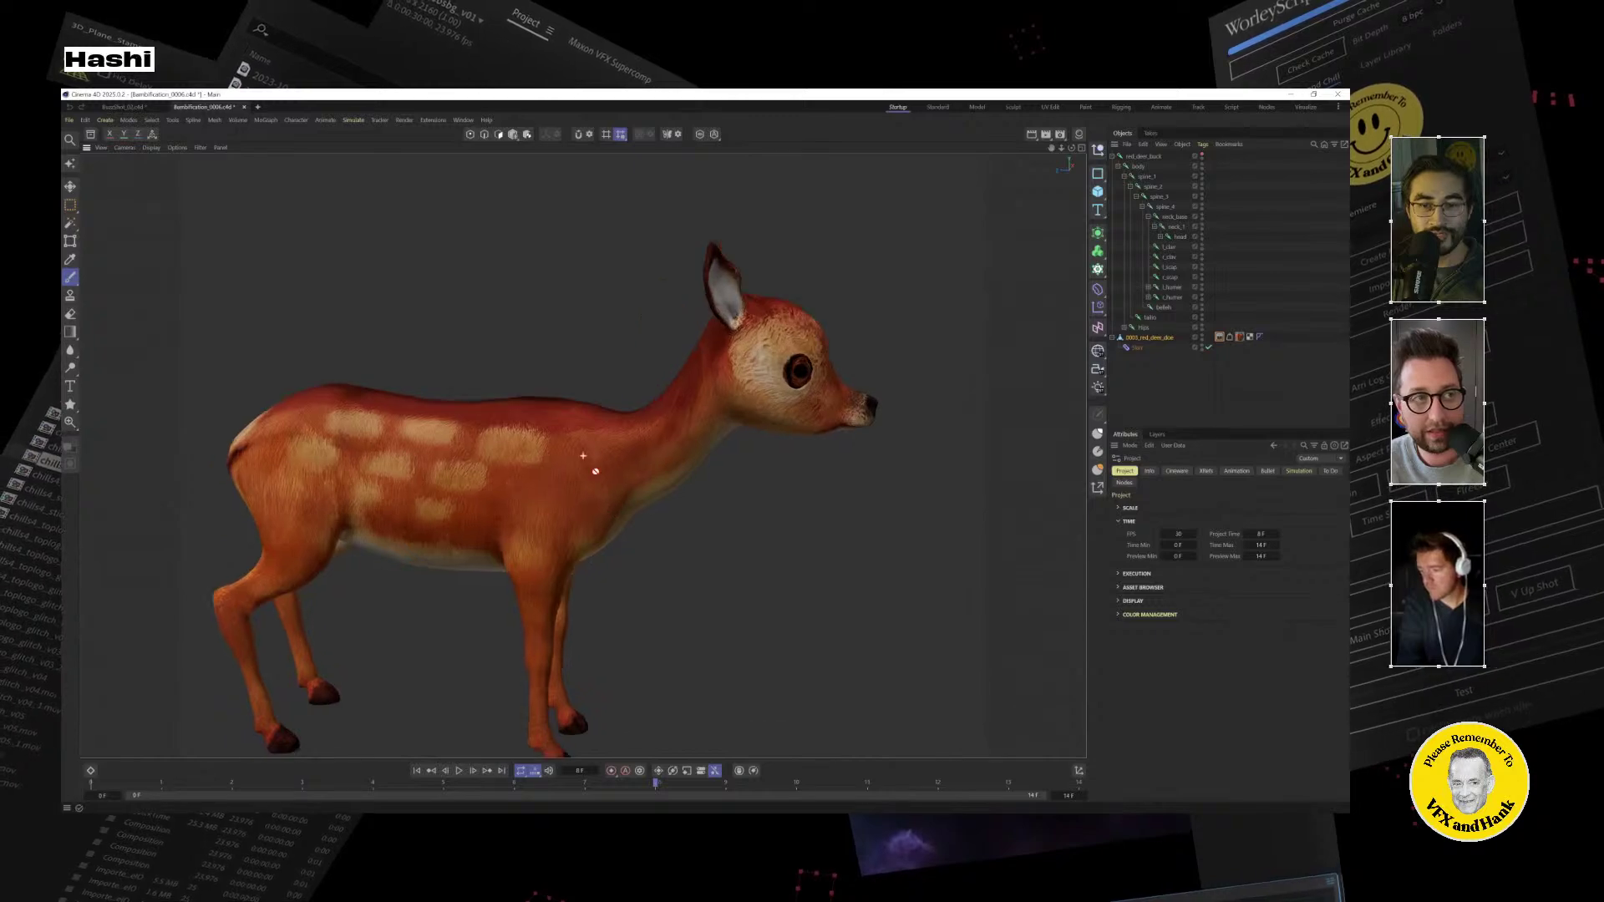
In Cinema 4D, examine the painted fur and light spots on the fawn's body close up and from different distances.
scroll(655, 454, "up", 1)
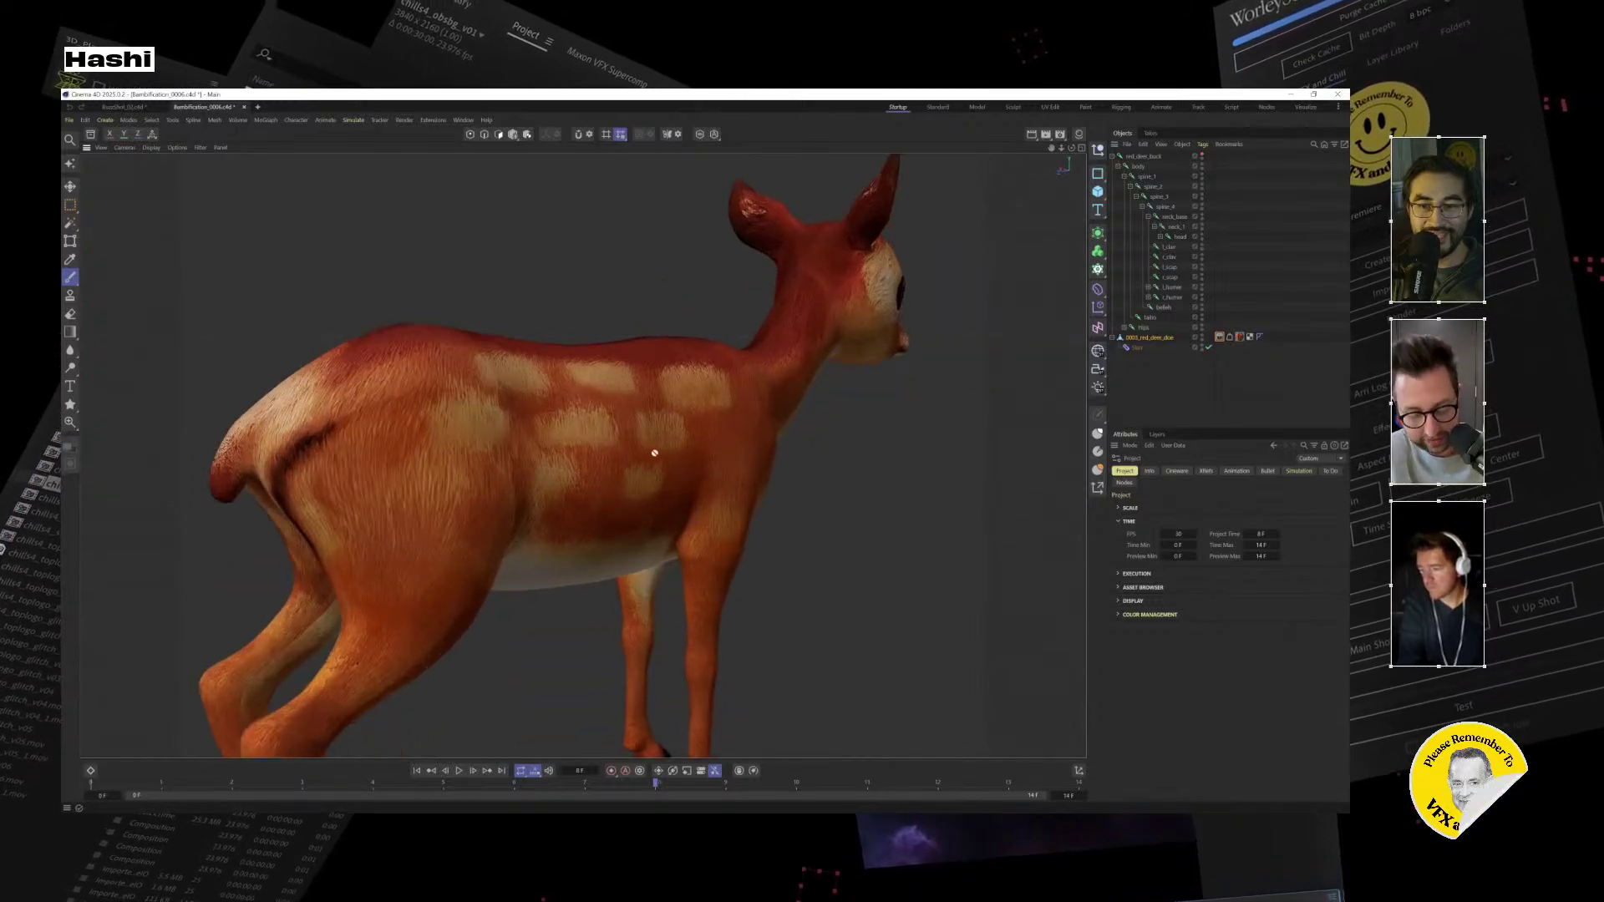
scroll(669, 454, "up", 4)
scroll(698, 465, "down", 4)
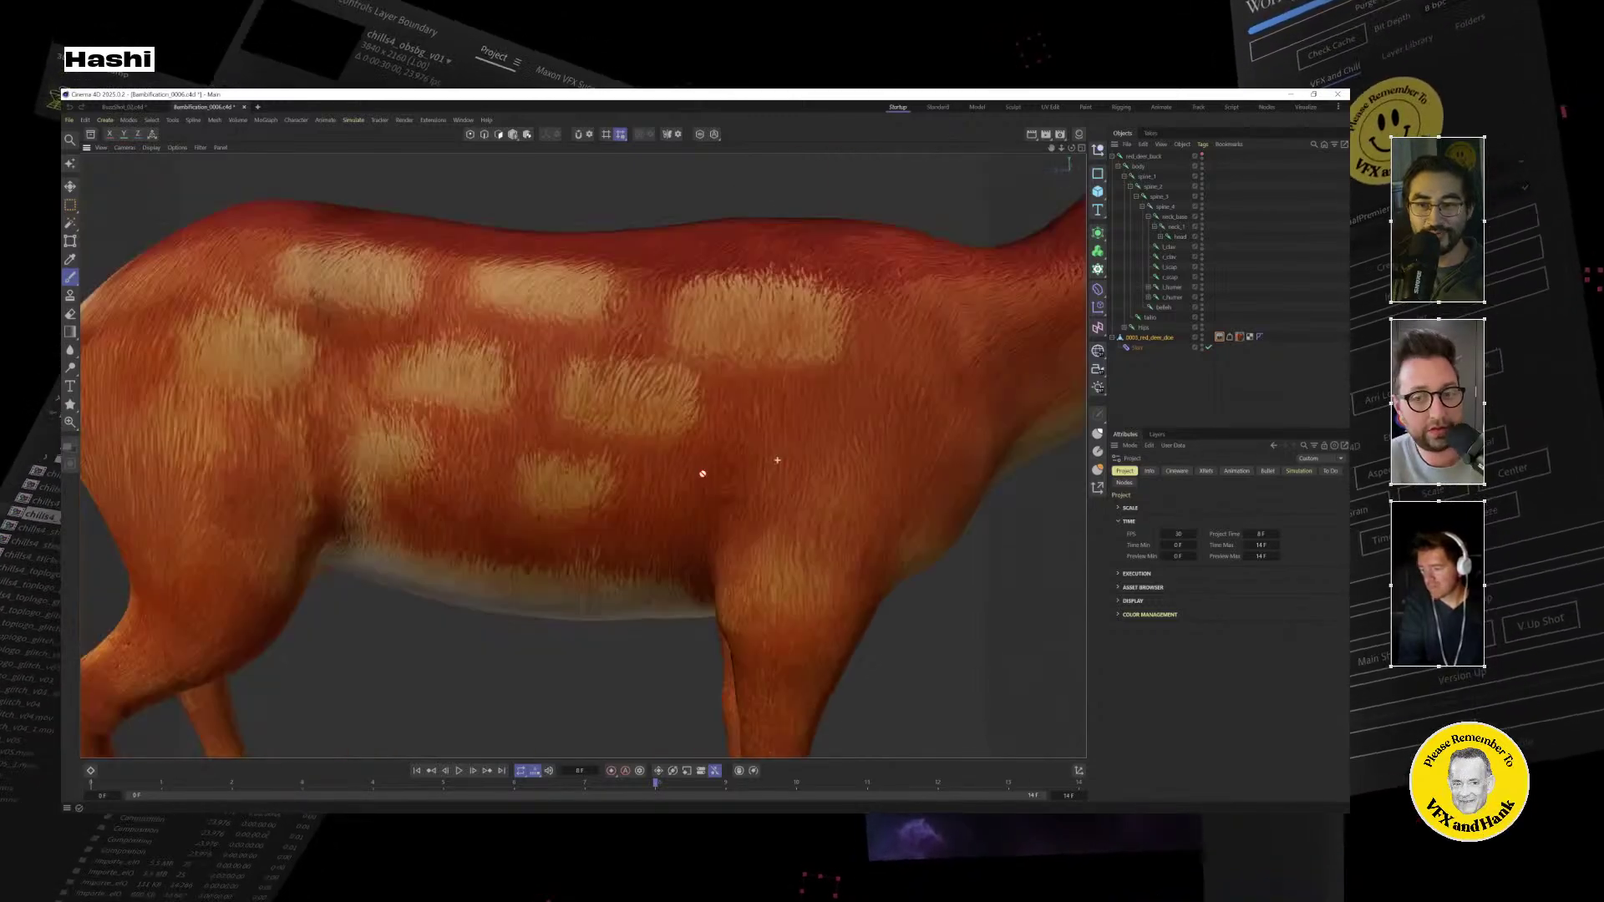
left_click_drag(691, 472, 770, 490, "alt")
scroll(594, 469, "up", 3)
scroll(594, 468, "down", 4)
scroll(587, 450, "up", 2)
scroll(671, 492, "up", 2)
scroll(671, 492, "down", 3)
scroll(756, 483, "up", 3)
scroll(756, 483, "up", 4)
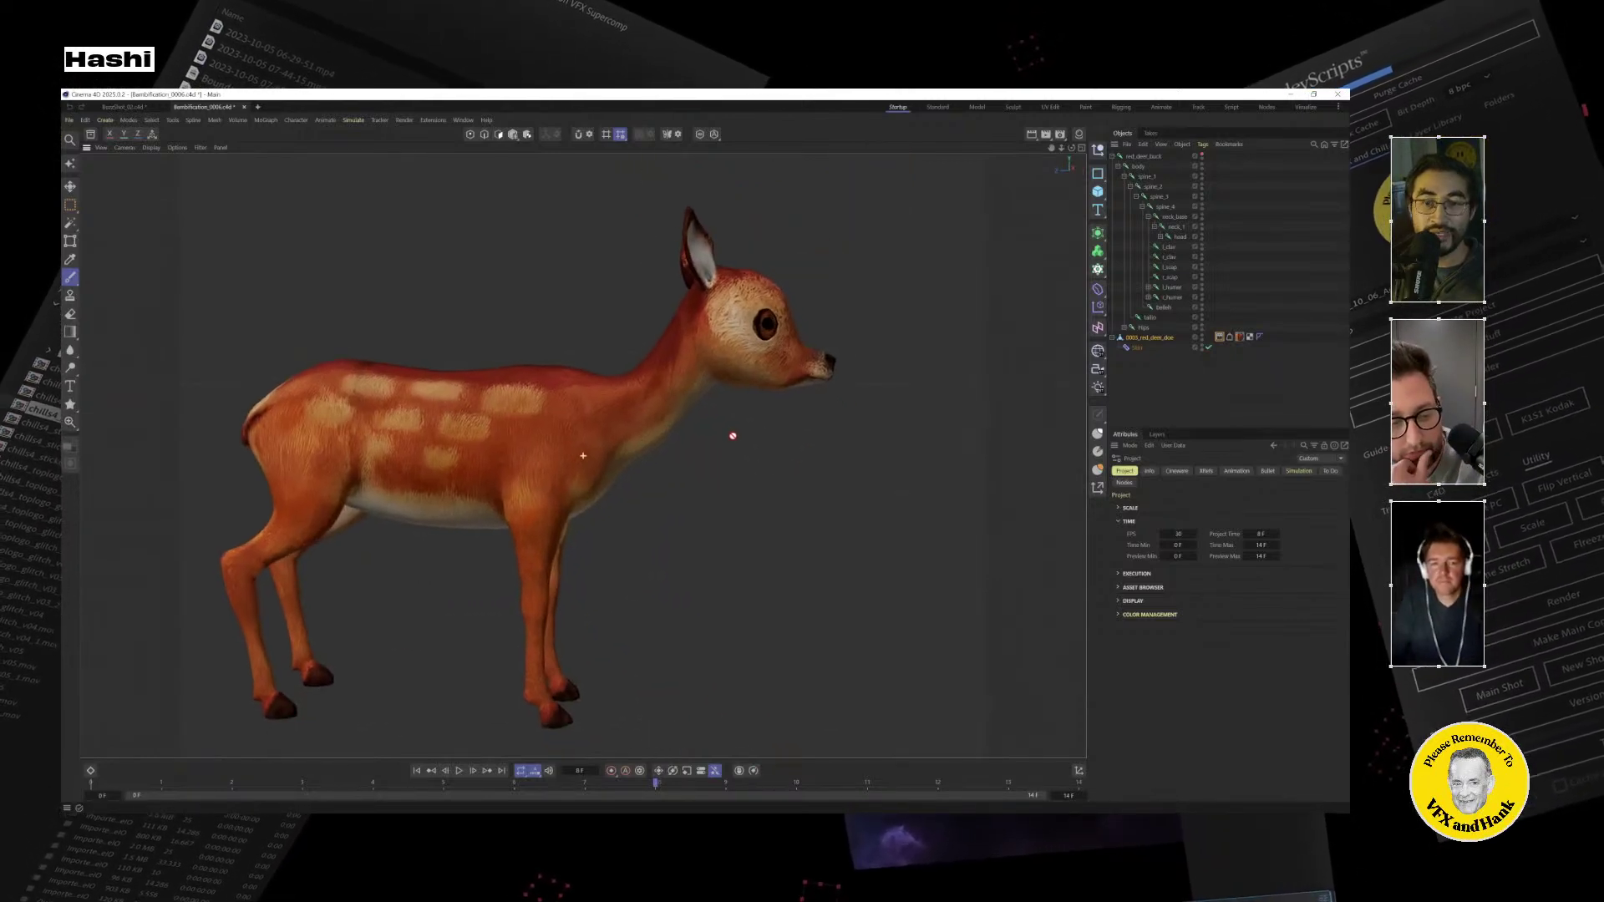
Examine the whole fawn model from the front and the side, including its face, ears and legs.
left_click_drag(760, 436, 501, 460, "alt")
scroll(501, 459, "down", 3)
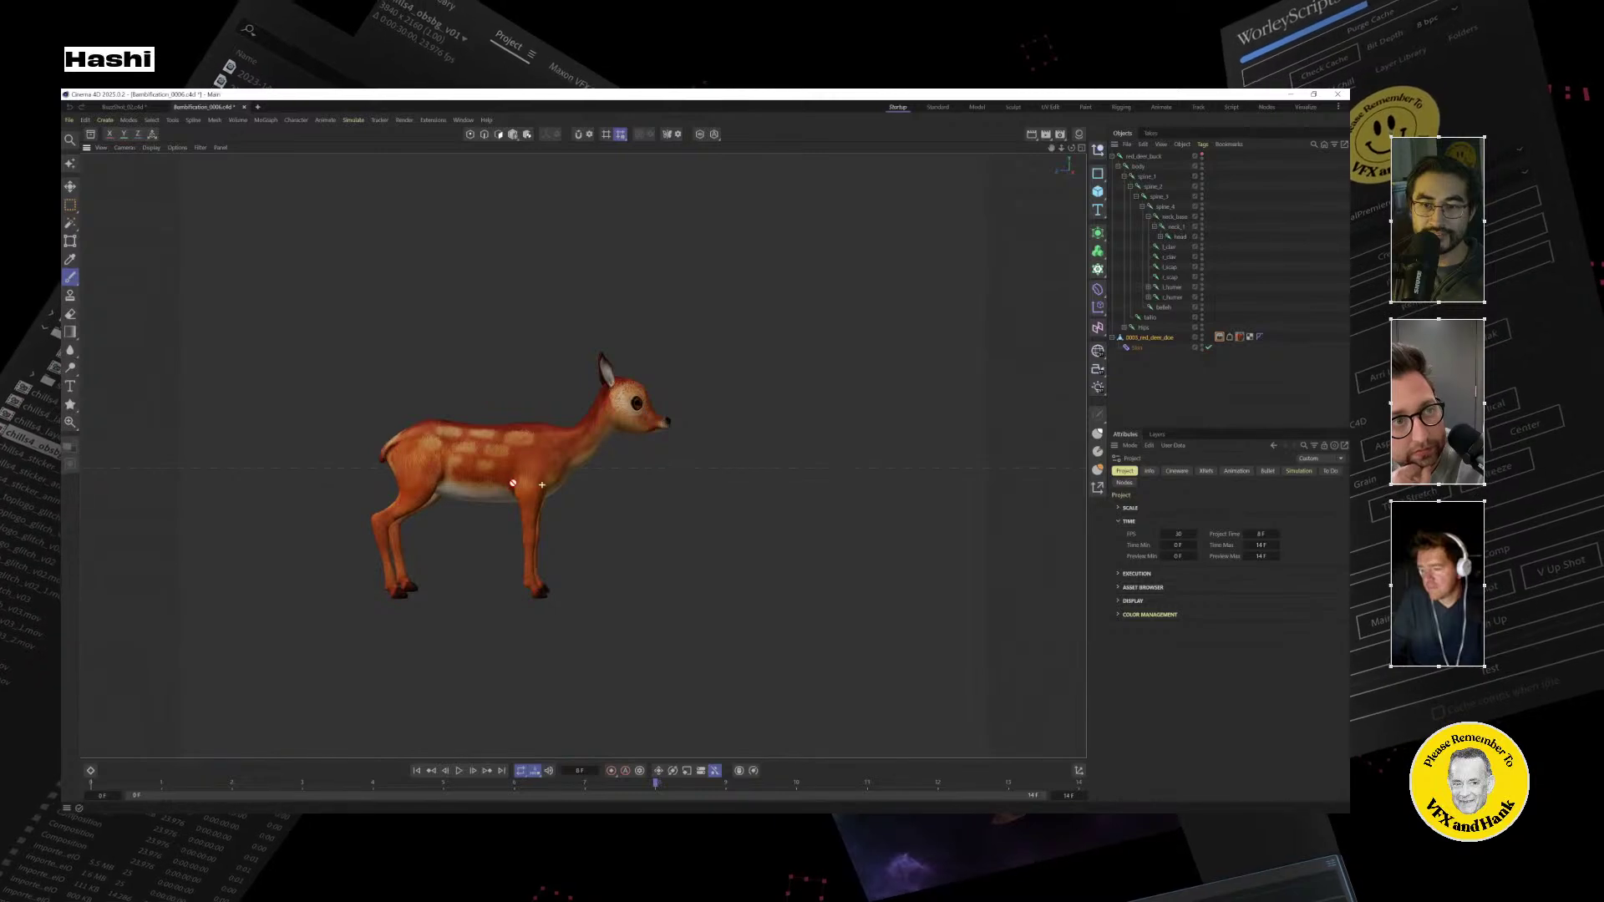
scroll(651, 430, "up", 5)
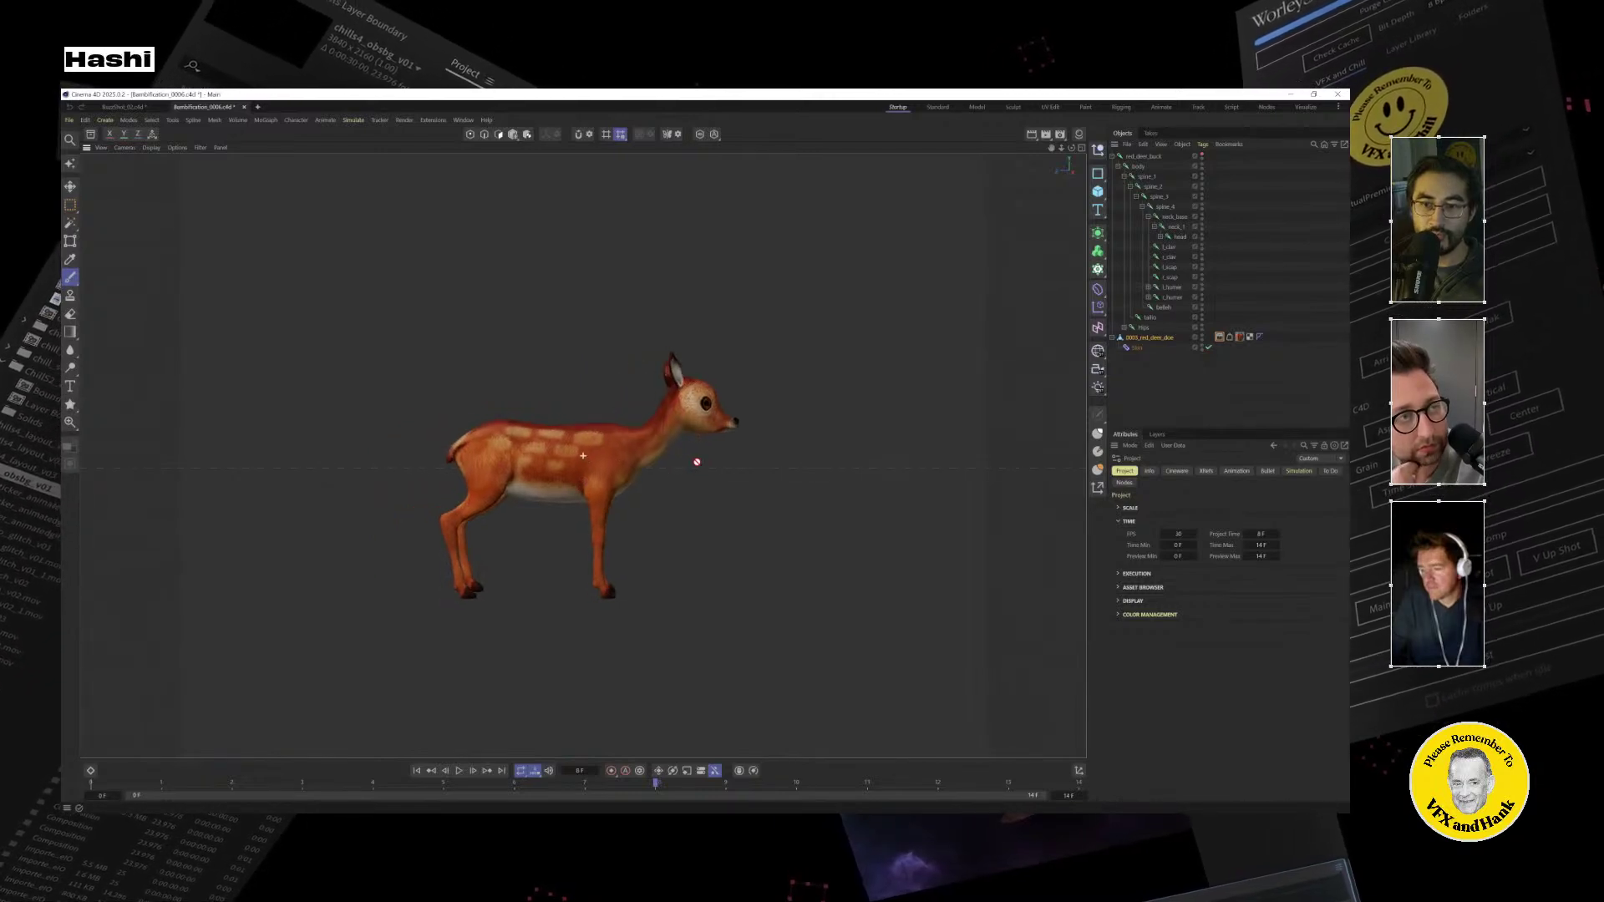
left_click_drag(650, 466, 612, 428, "alt")
scroll(735, 413, "up", 4)
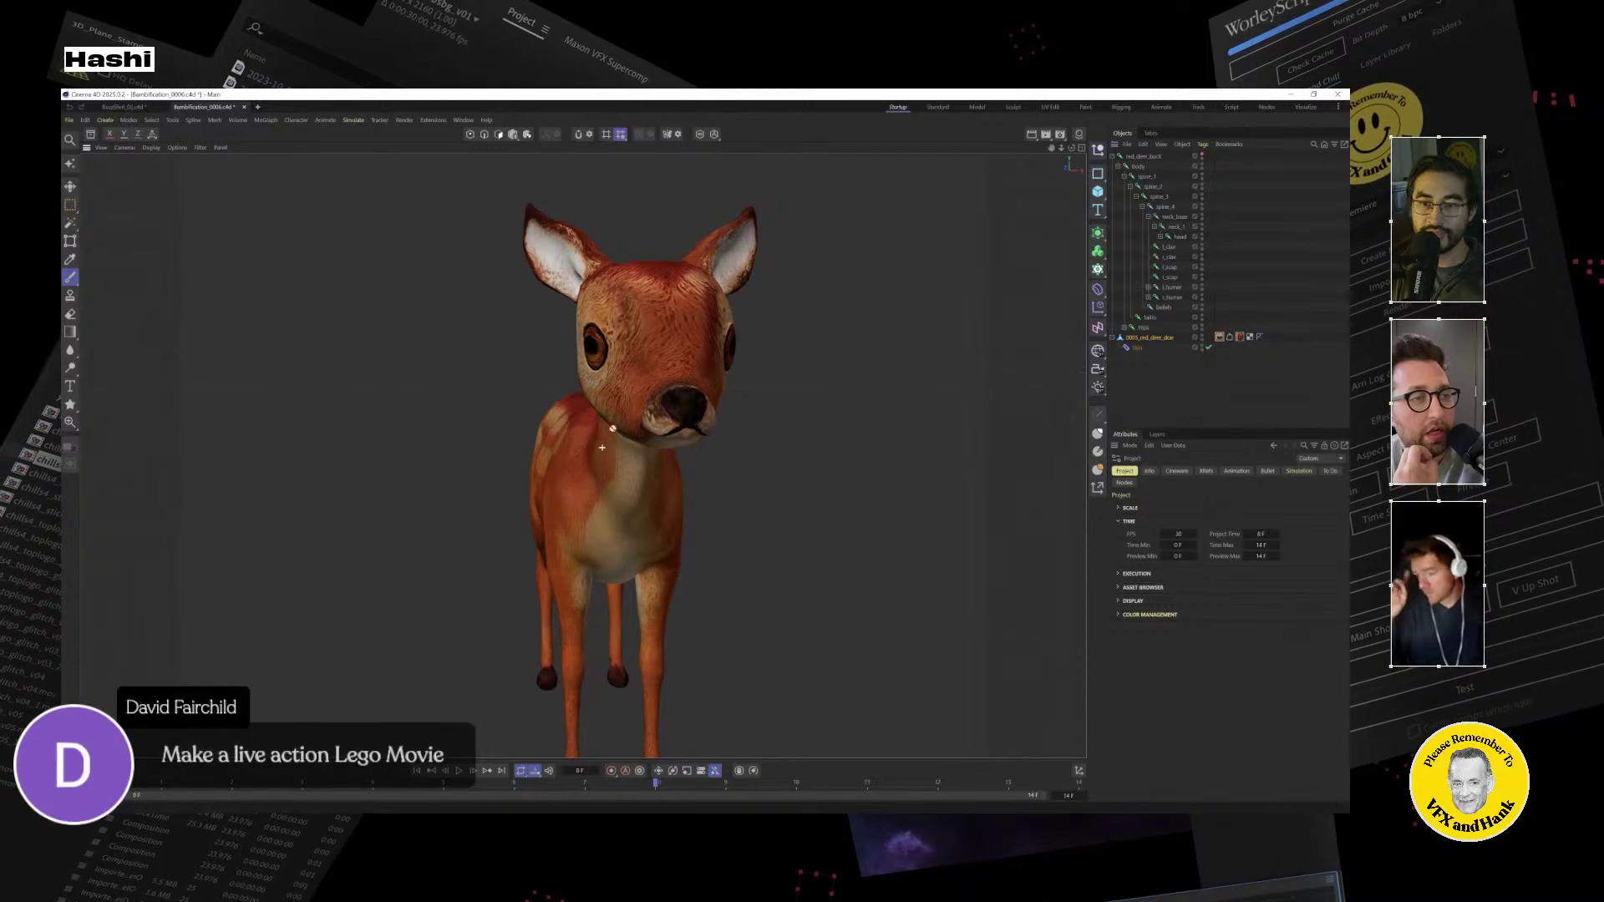
left_click_drag(691, 501, 757, 524, "alt")
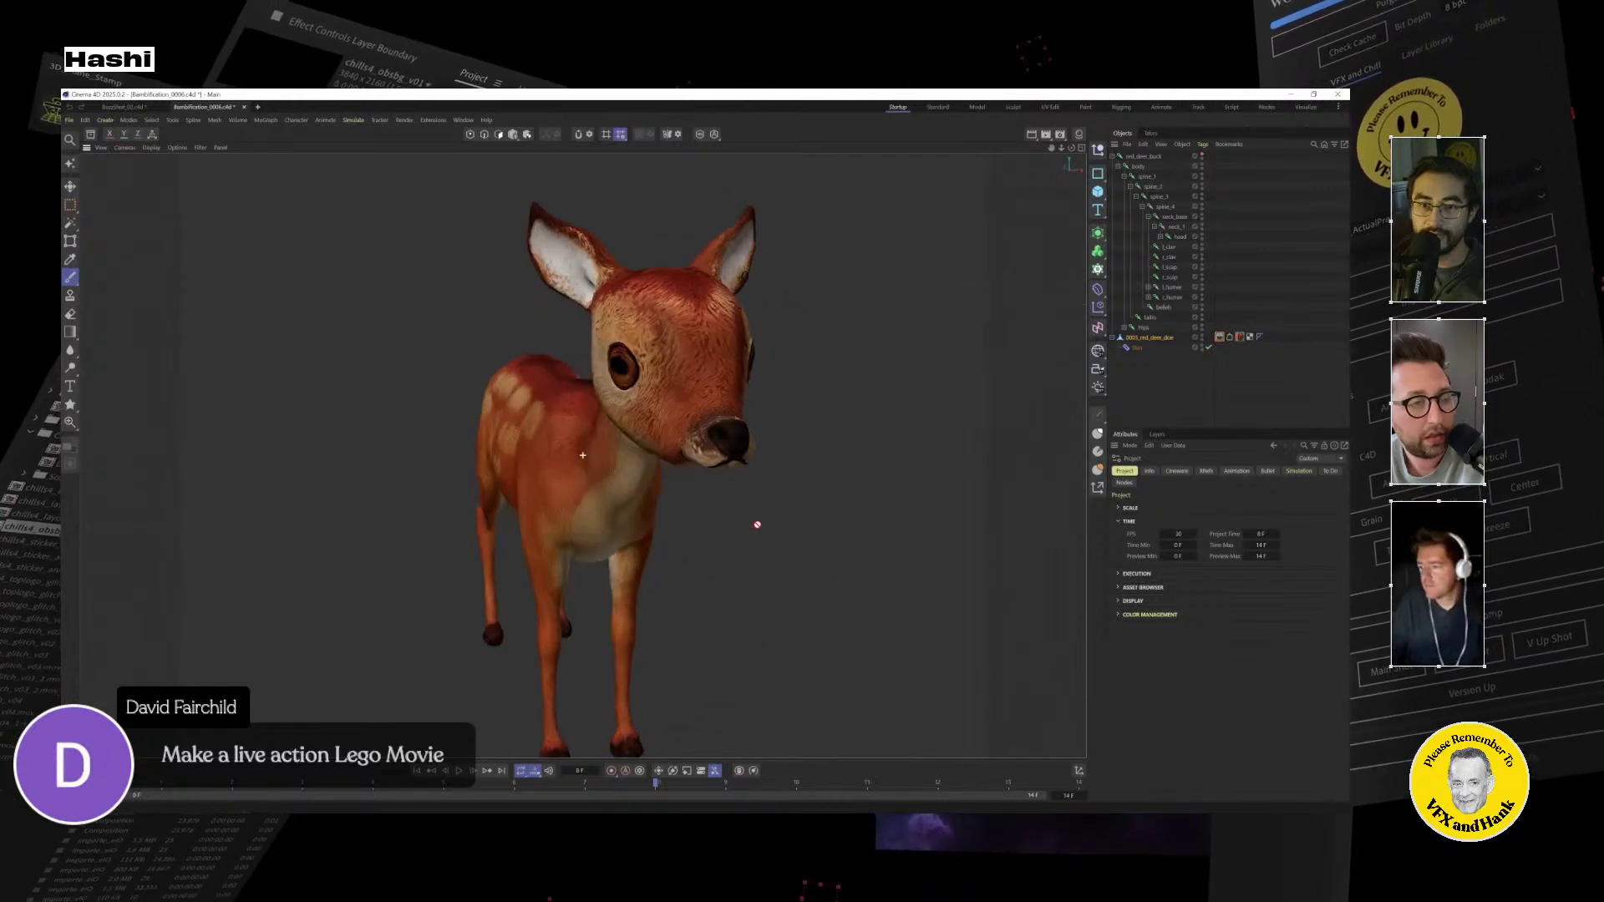
left_click_drag(597, 568, 717, 517, "alt")
right_click_drag(717, 517, 578, 423, "alt")
left_click_drag(598, 434, 666, 421, "alt")
right_click_drag(666, 422, 790, 414, "alt")
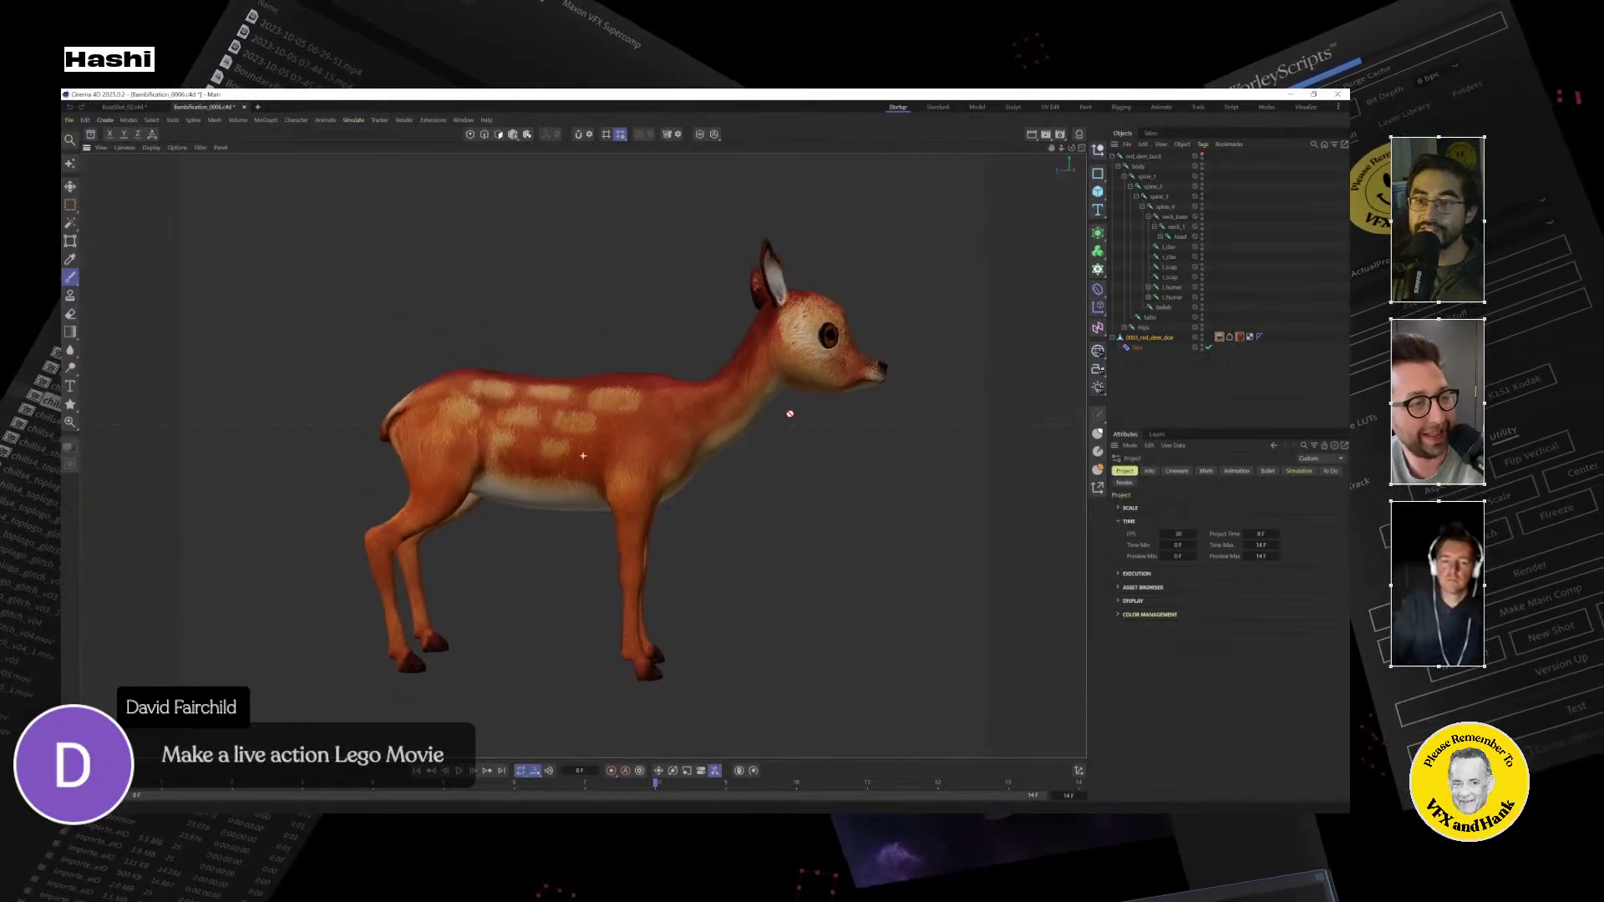
Inspect the attributes of the deer doe mesh and its UVW tag, and view the fawn from the front and at an angle.
left_click(1155, 339)
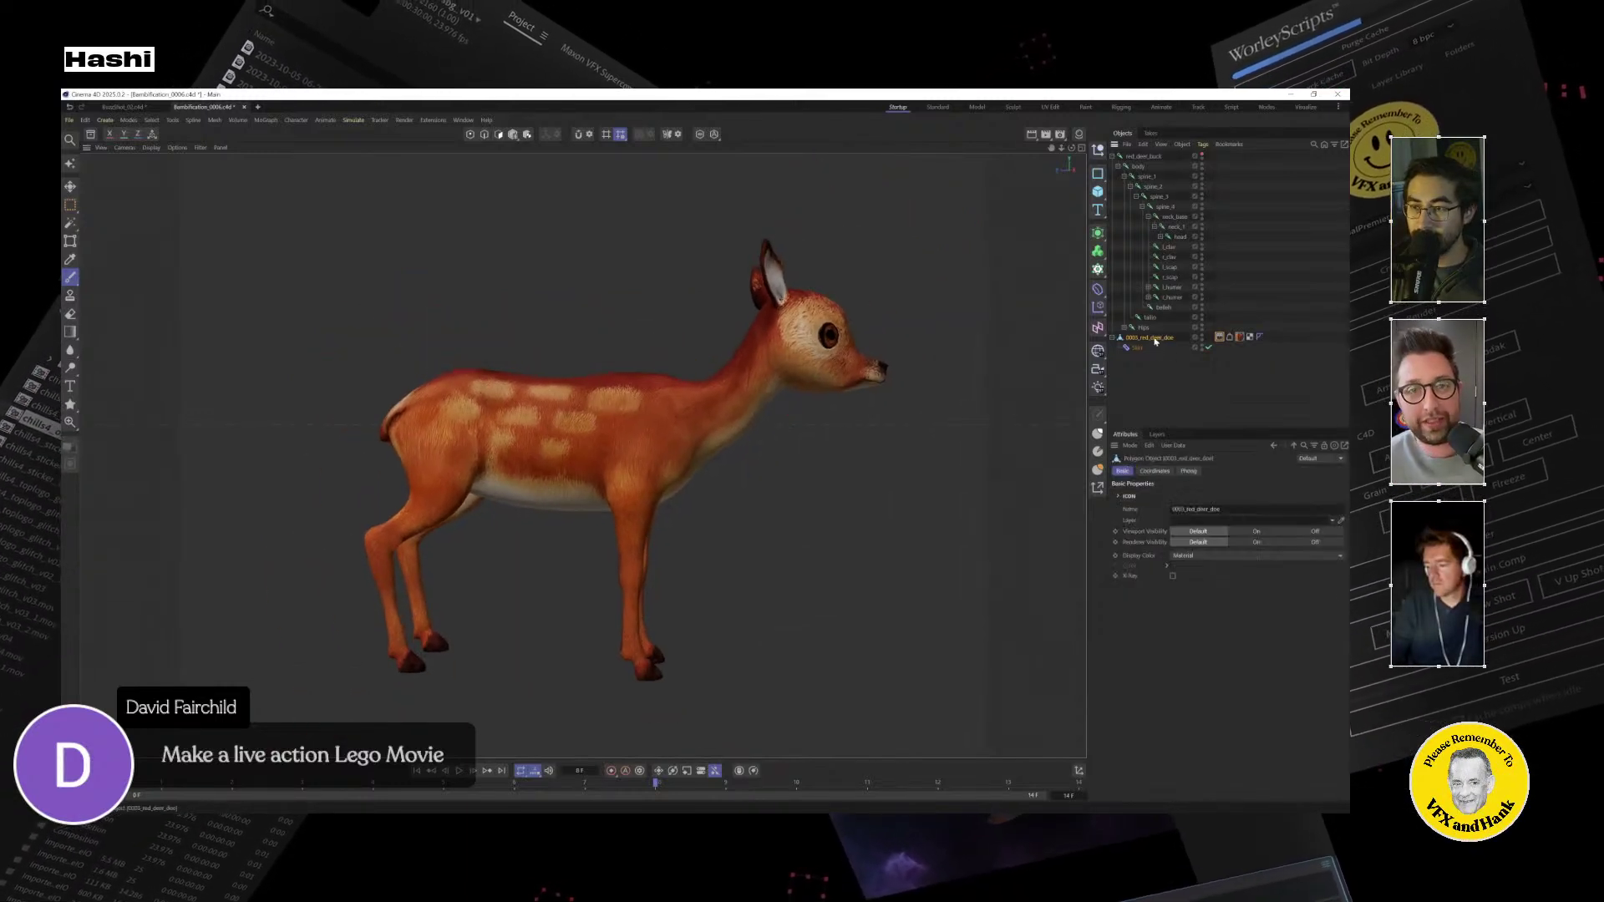
left_click(1238, 336)
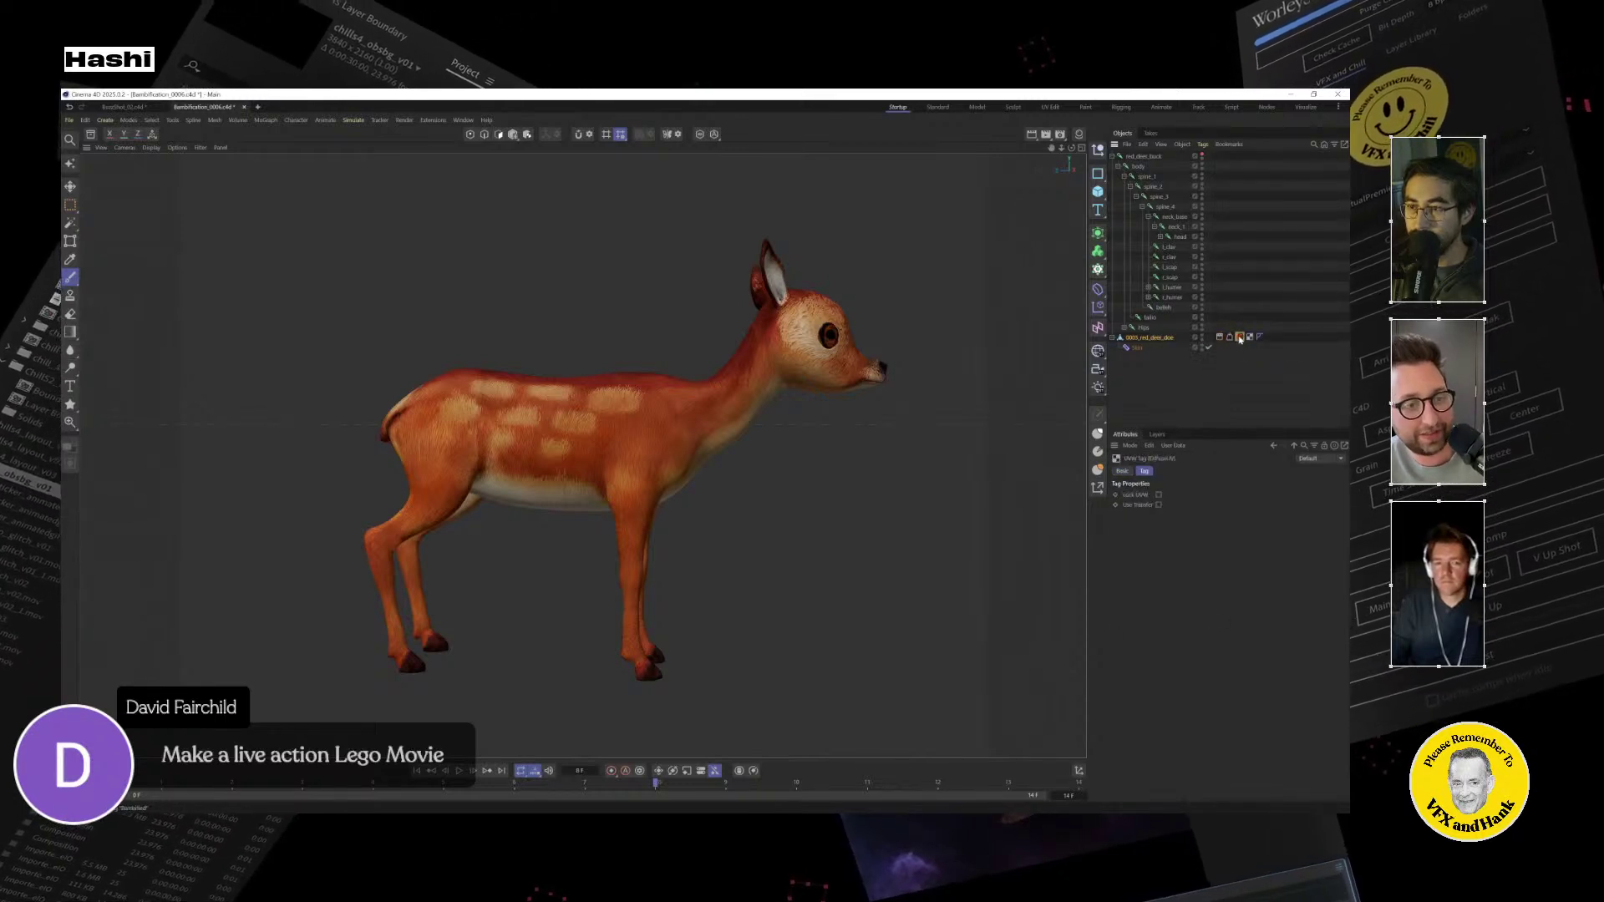
left_click(1161, 339)
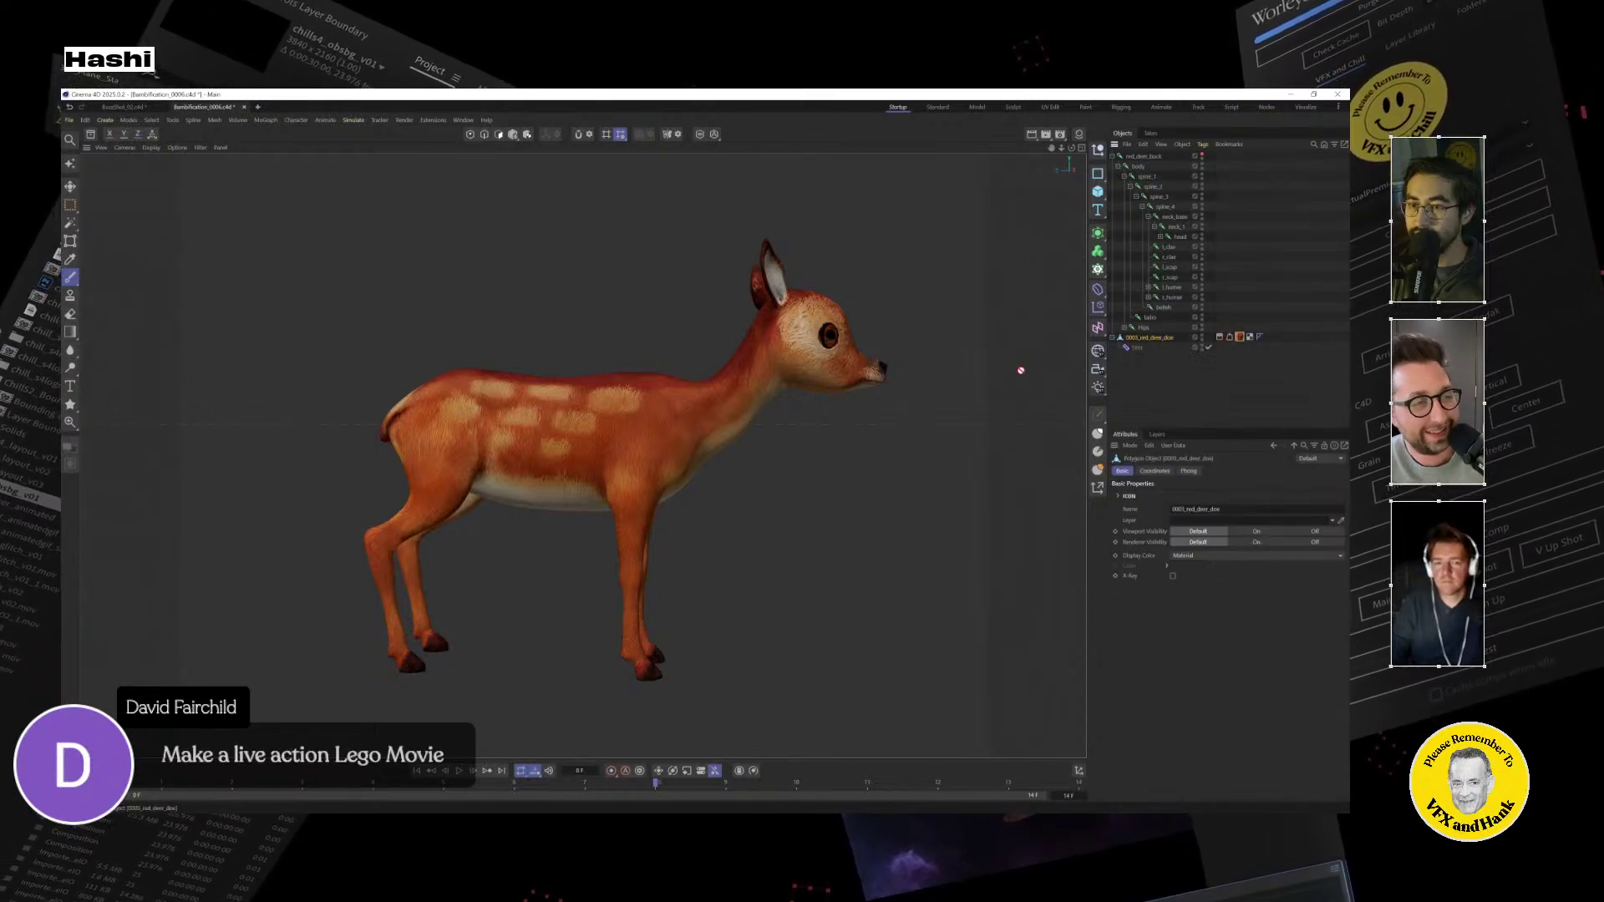
left_click_drag(1021, 371, 780, 412, "alt")
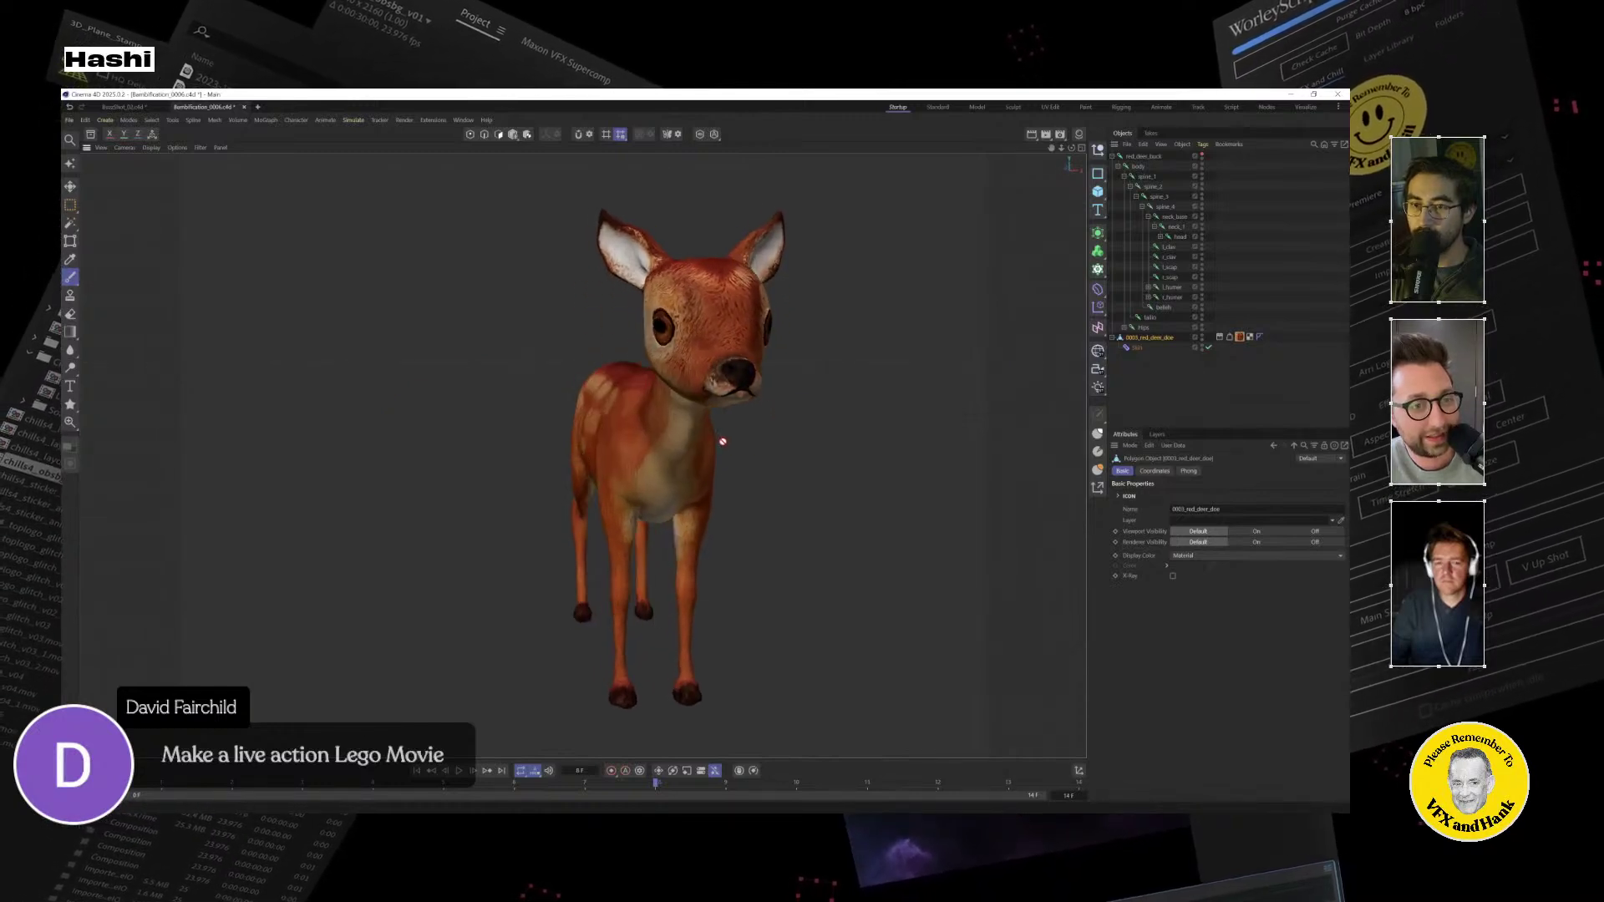
left_click_drag(890, 403, 692, 430, "alt")
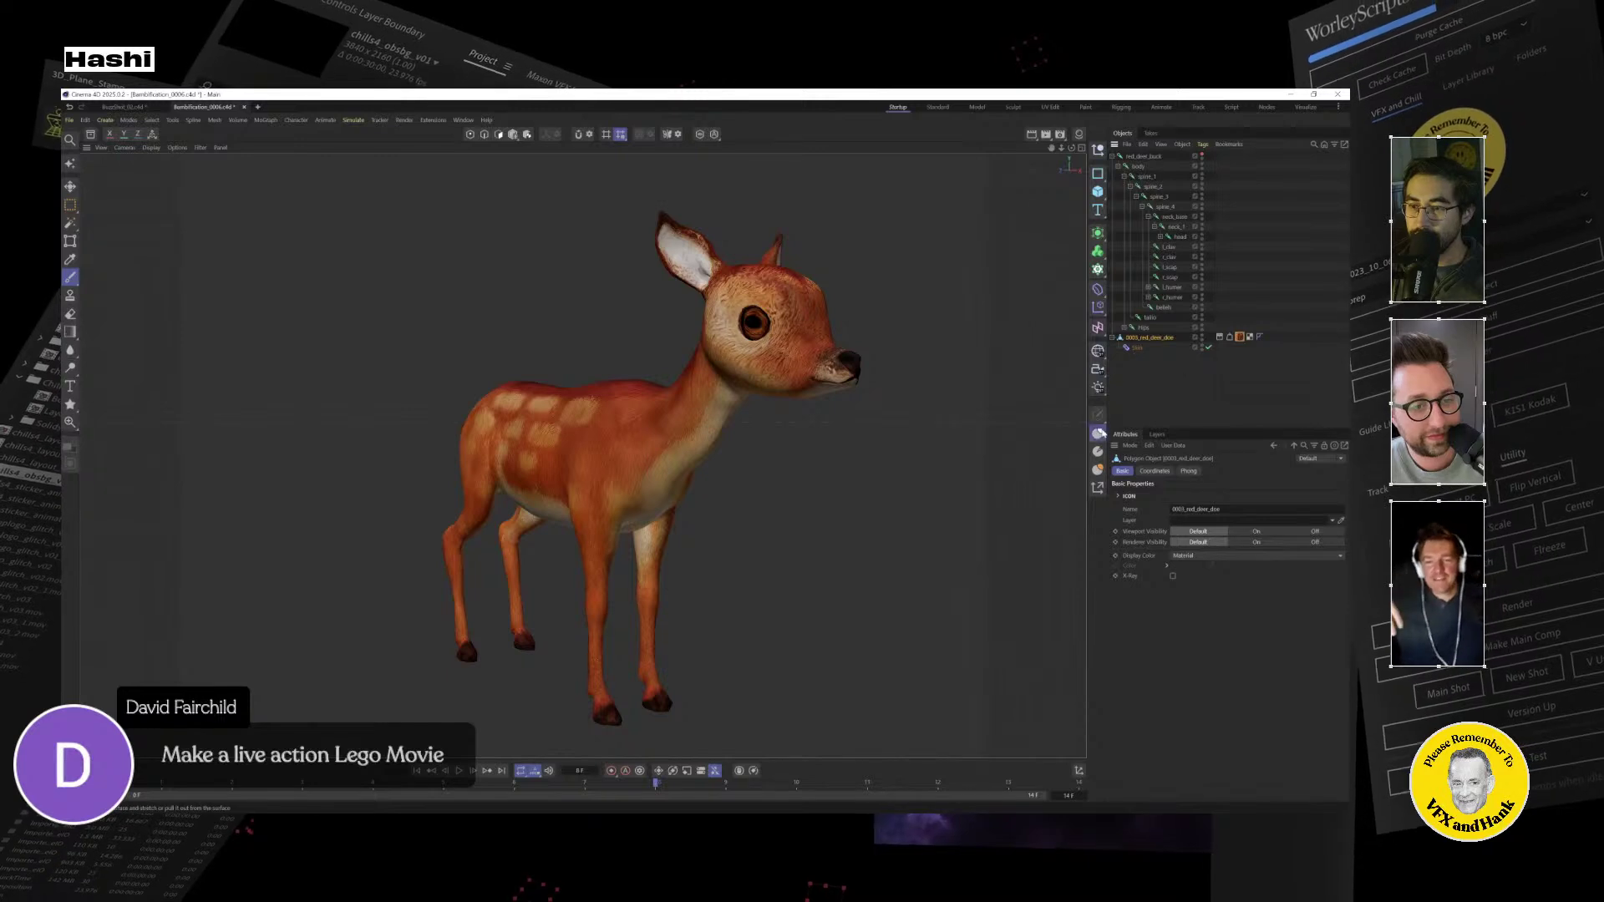
Inspect the settings of two sculpting brushes and examine the fawn's chest and front legs with the brush active.
left_click(1099, 432)
middle_click_drag(609, 526, 1114, 528)
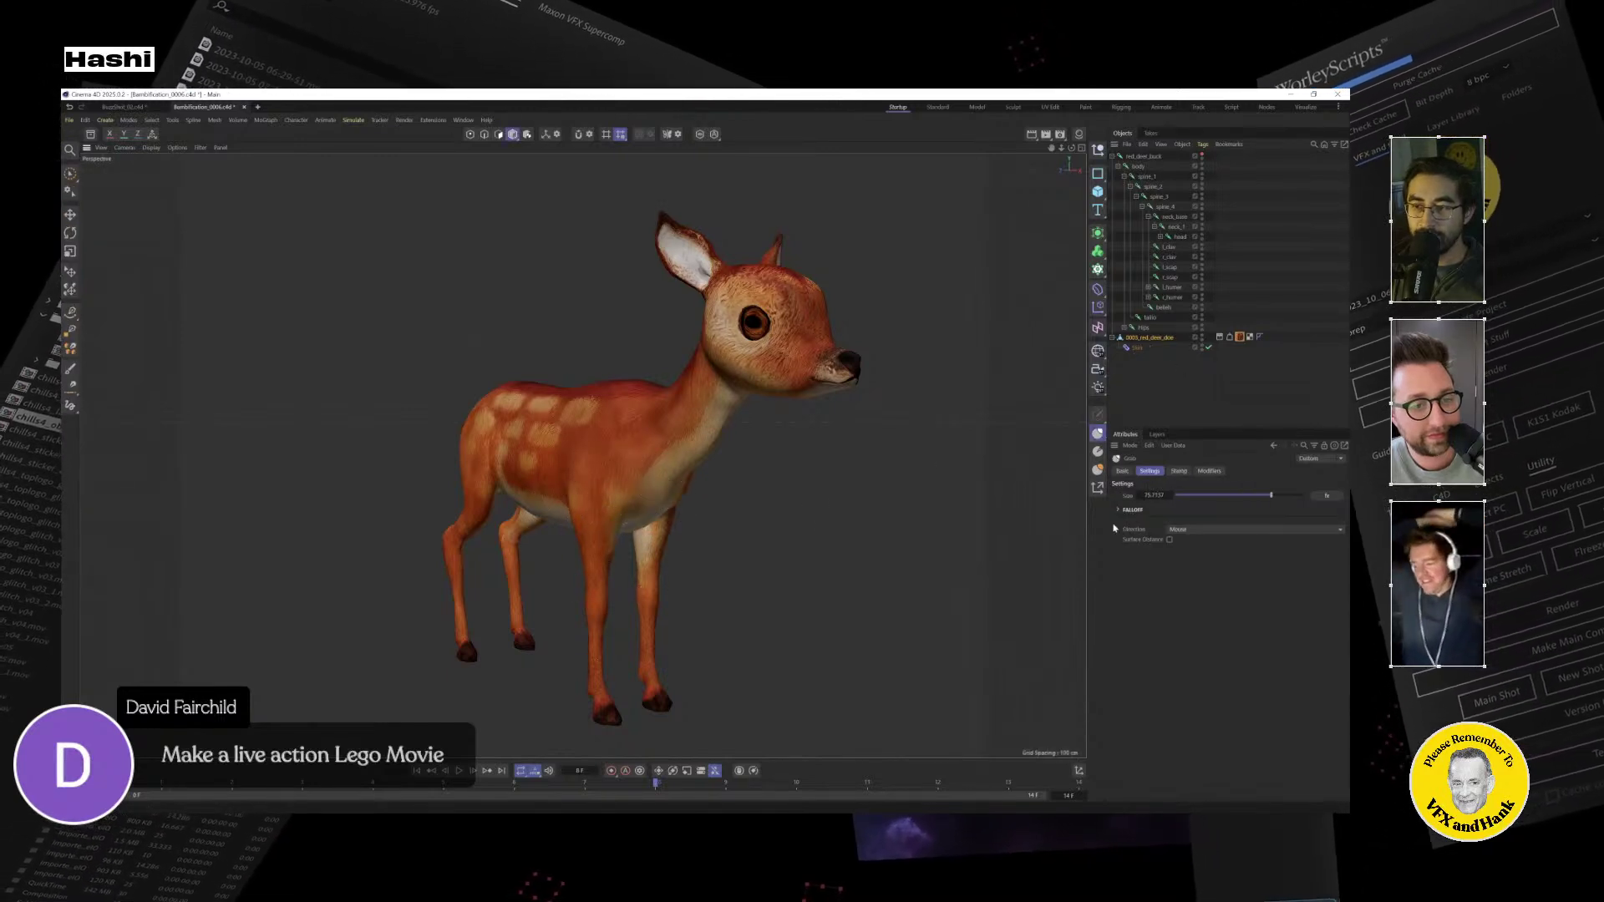
left_click(1098, 470)
left_click_drag(591, 537, 590, 551, "alt")
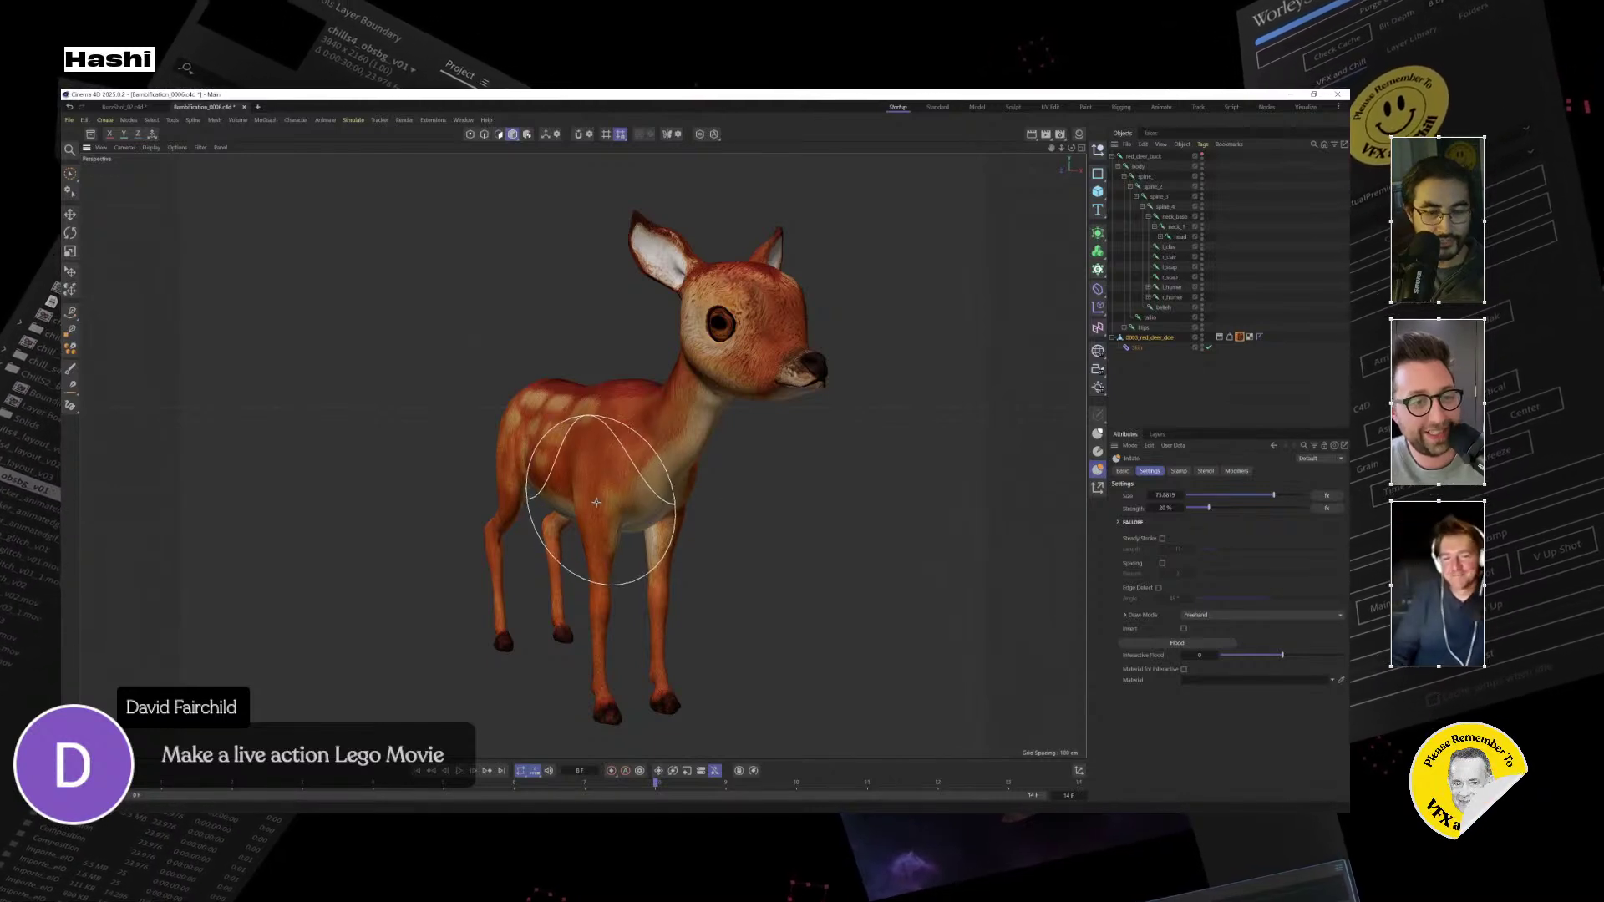
mouse_move(595, 485)
left_mouse_down("alt")
mouse_move(601, 519)
mouse_move(626, 493)
mouse_move(594, 504)
left_mouse_up("alt")
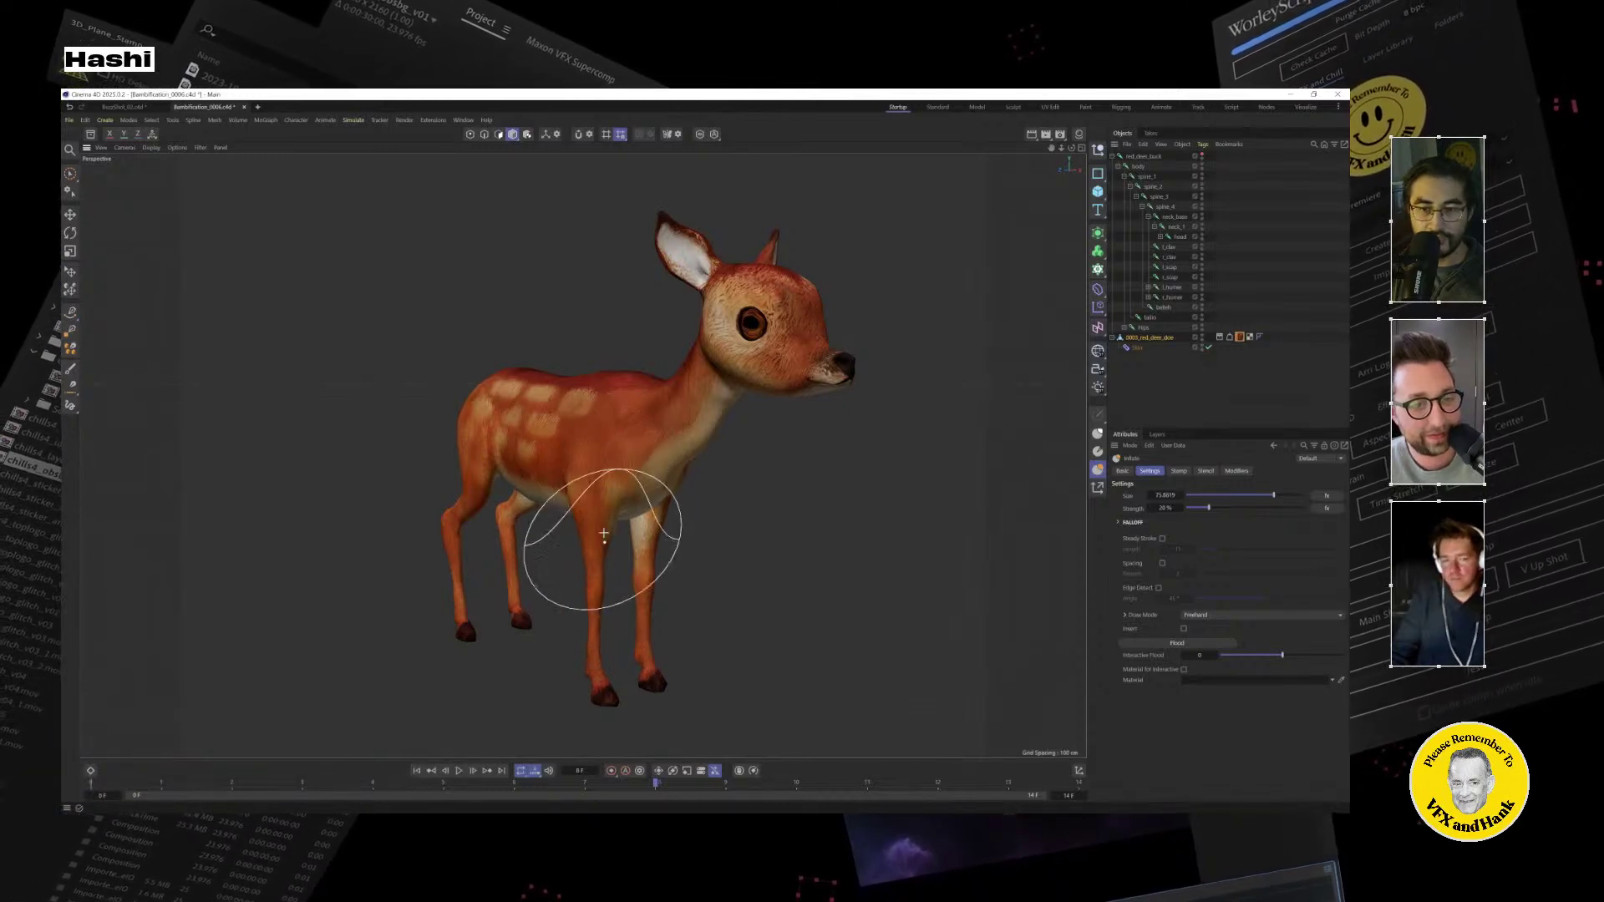
scroll(666, 562, "up", 3)
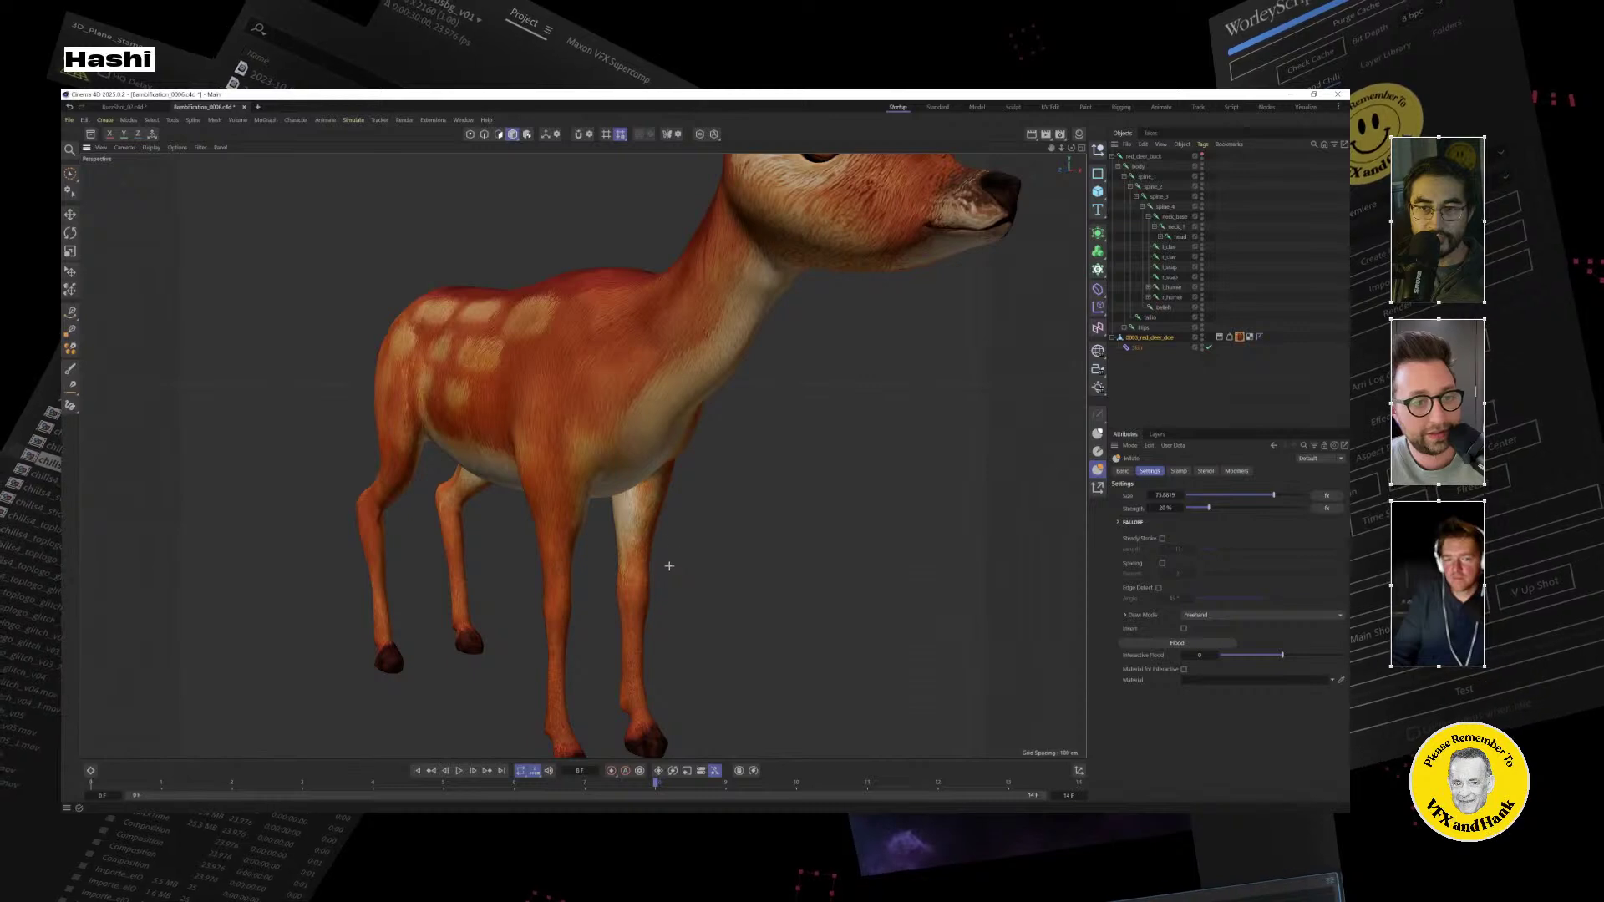
Enable the symmetry plane through the fawn's body and examine its flank and legs from the side.
left_click(668, 136)
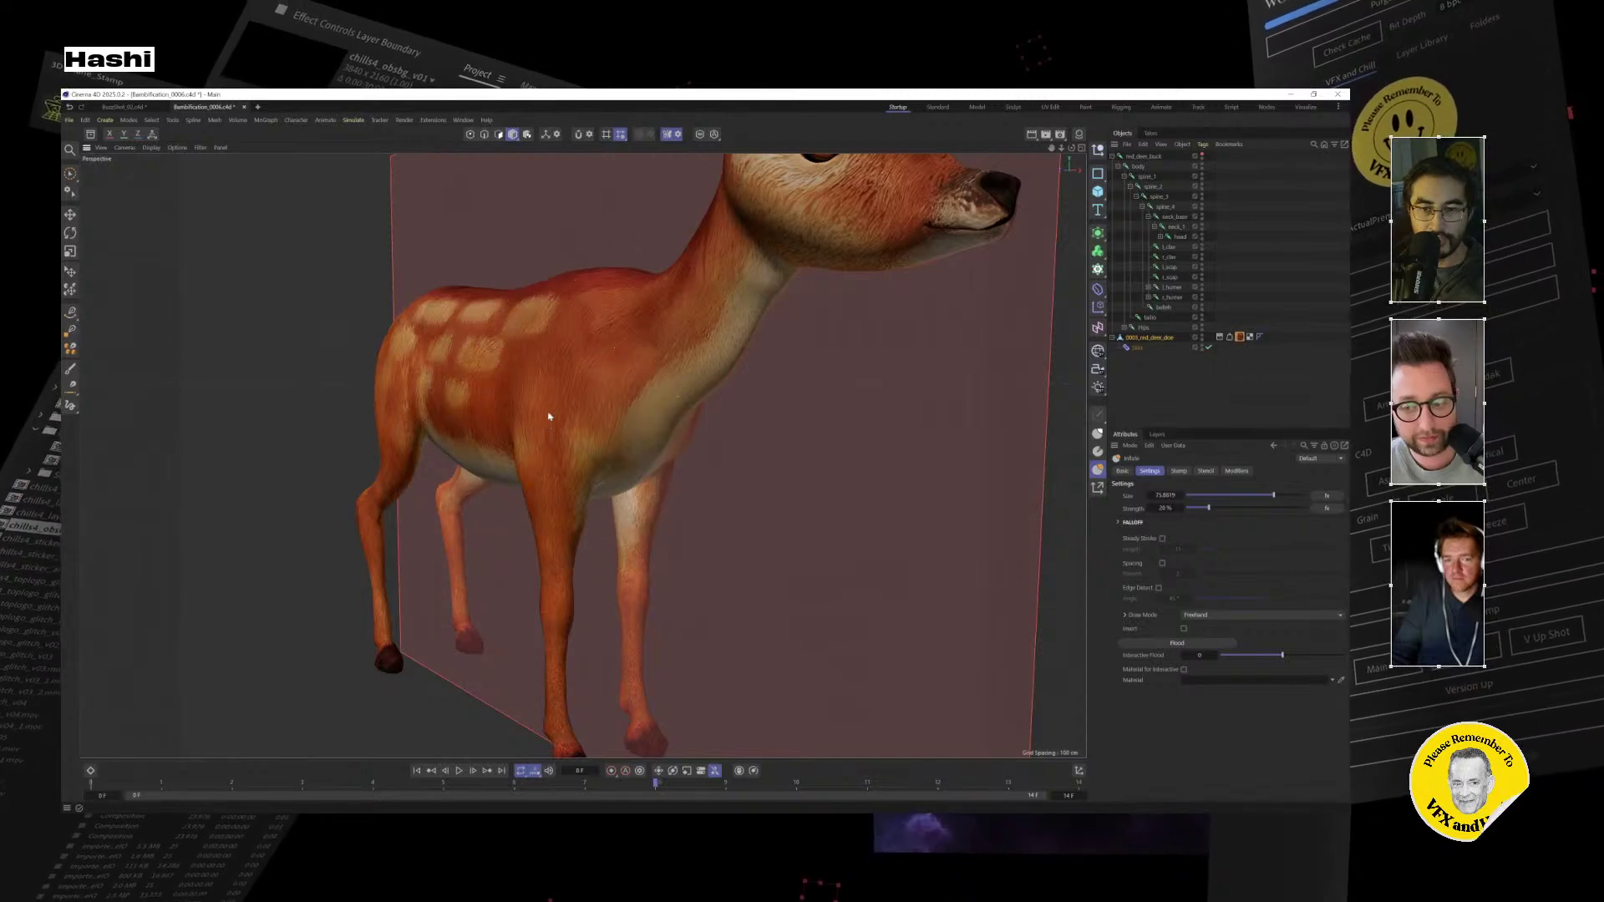
mouse_move(554, 609)
left_mouse_down("alt")
mouse_move(615, 493)
mouse_move(573, 448)
mouse_move(536, 547)
left_mouse_up("alt")
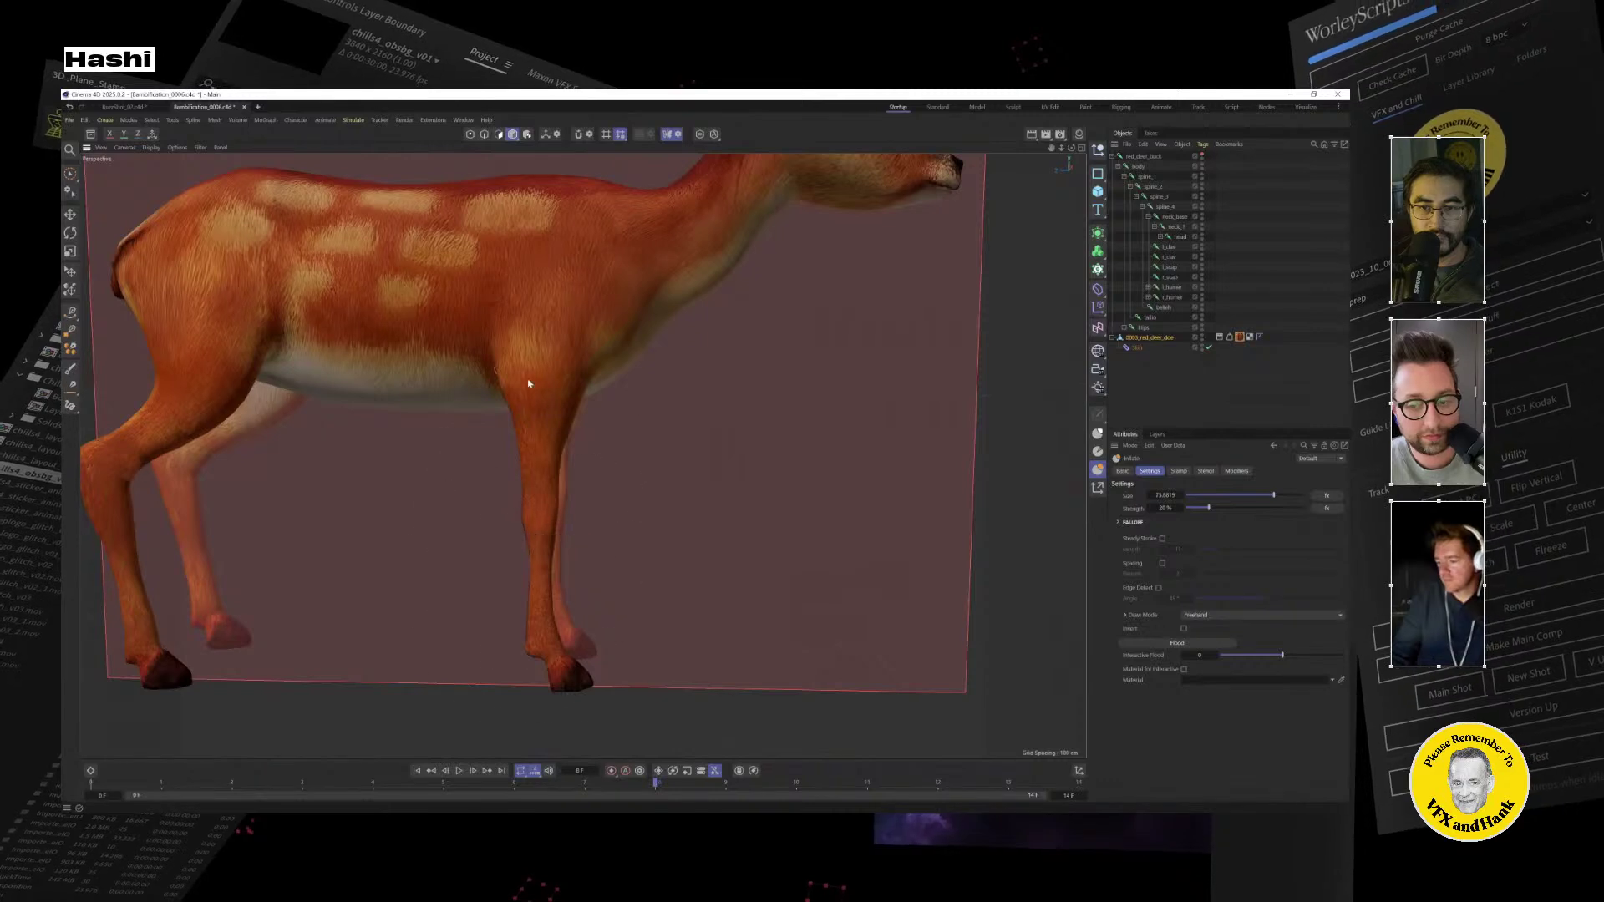
mouse_move(537, 304)
left_mouse_down("alt")
mouse_move(583, 456)
mouse_move(626, 358)
left_mouse_up("alt")
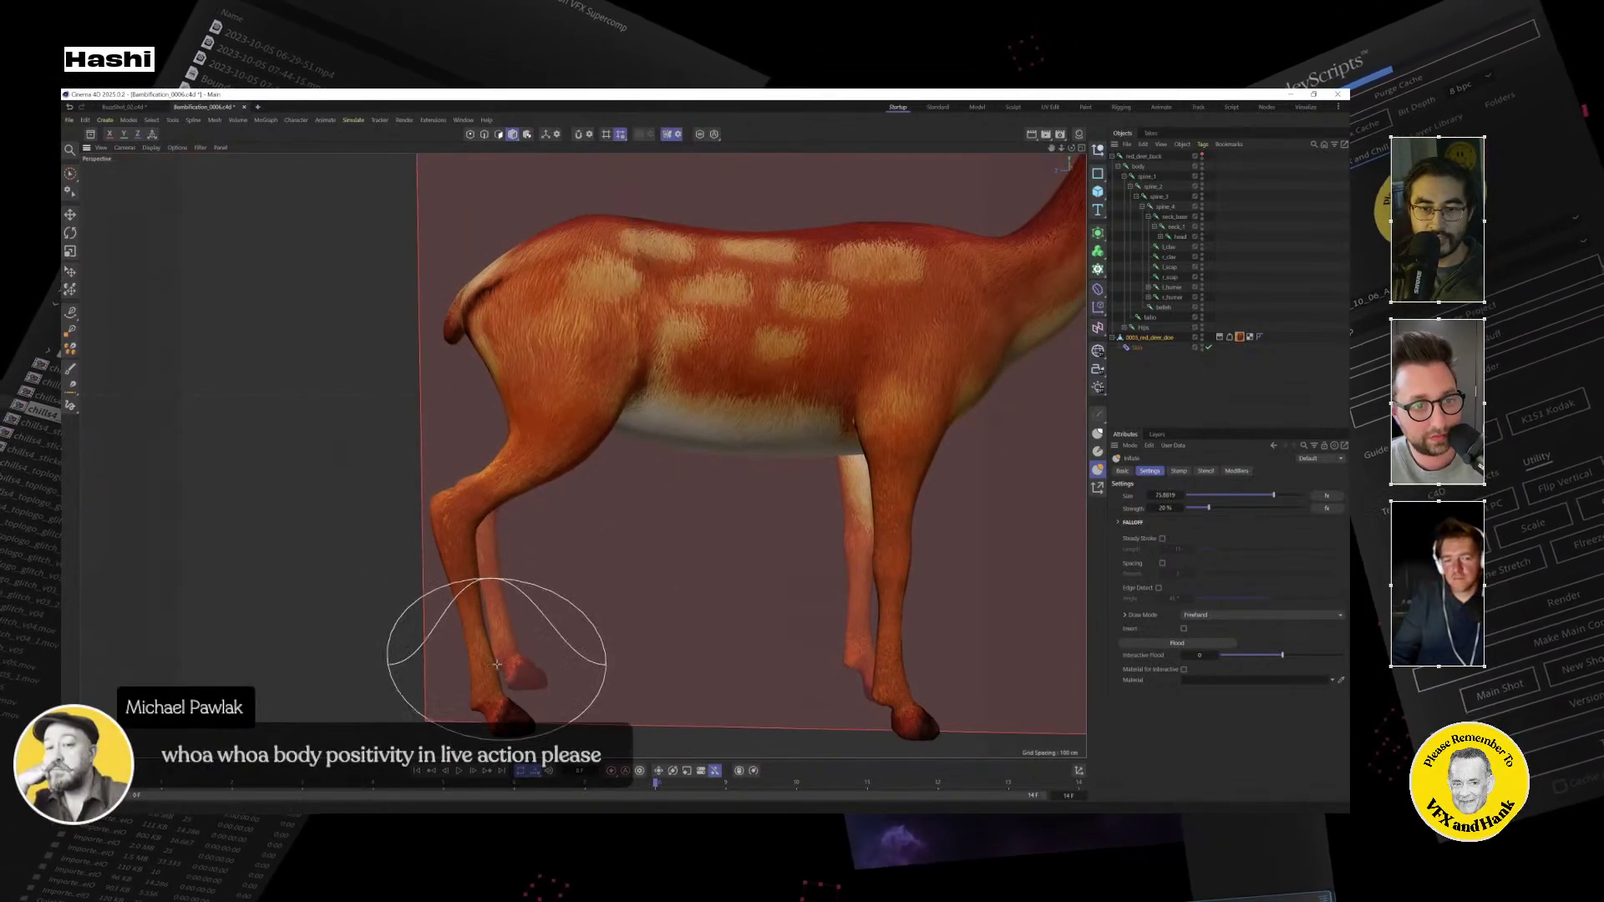
left_click_drag(705, 376, 886, 417, "alt")
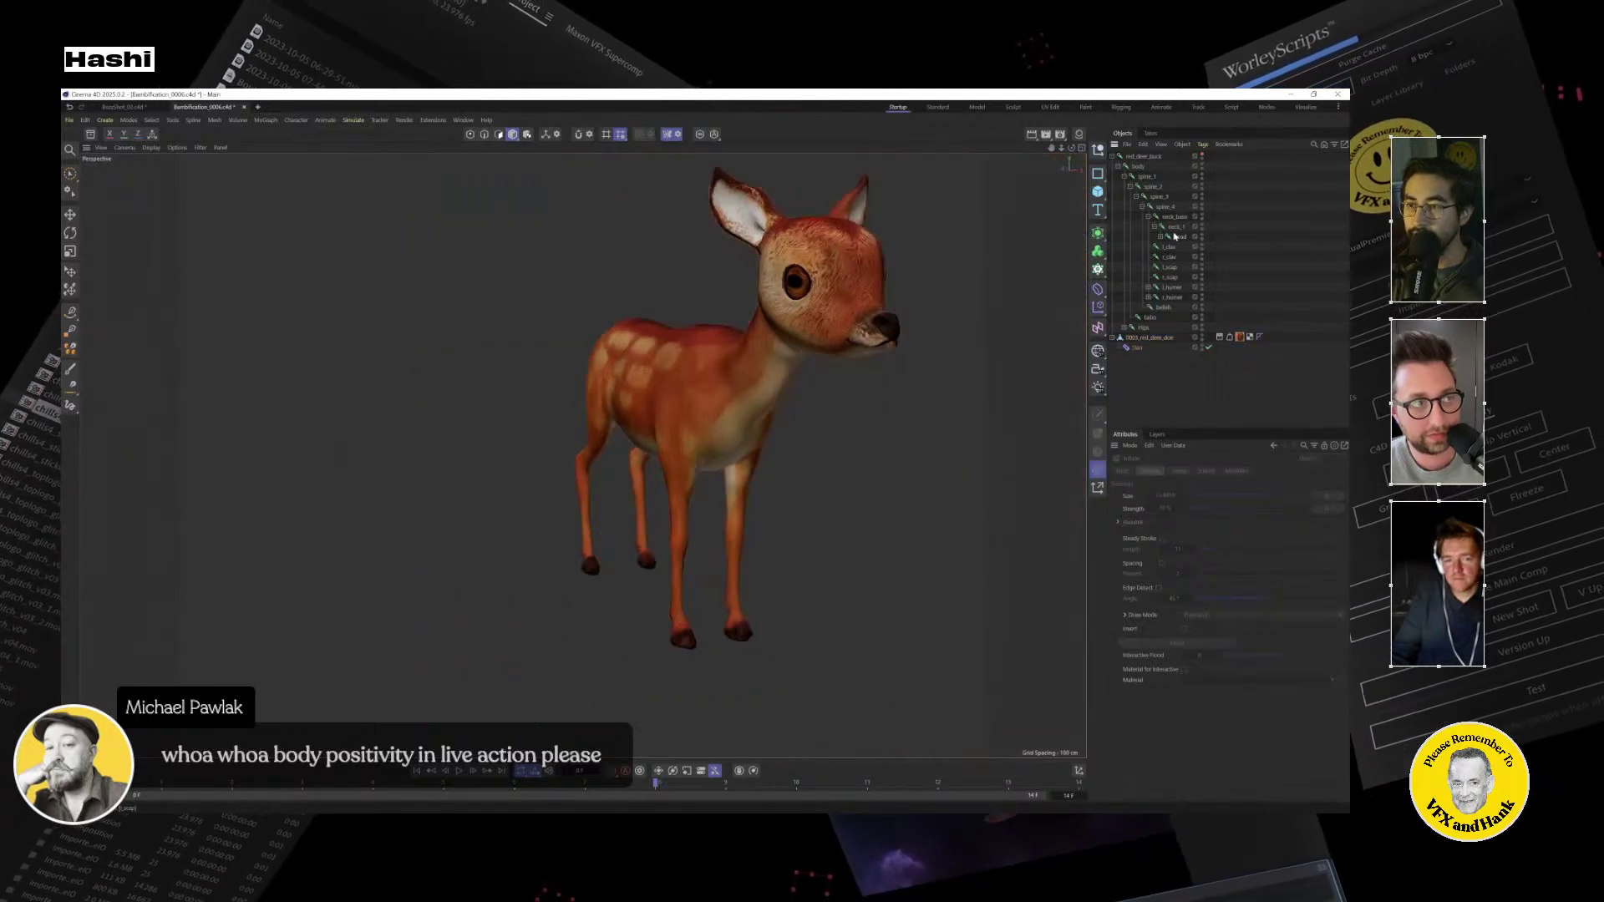
Select the spine_4, neck and head joints of the fawn's skeleton and rotate them to adjust the head pose.
left_click(1175, 226)
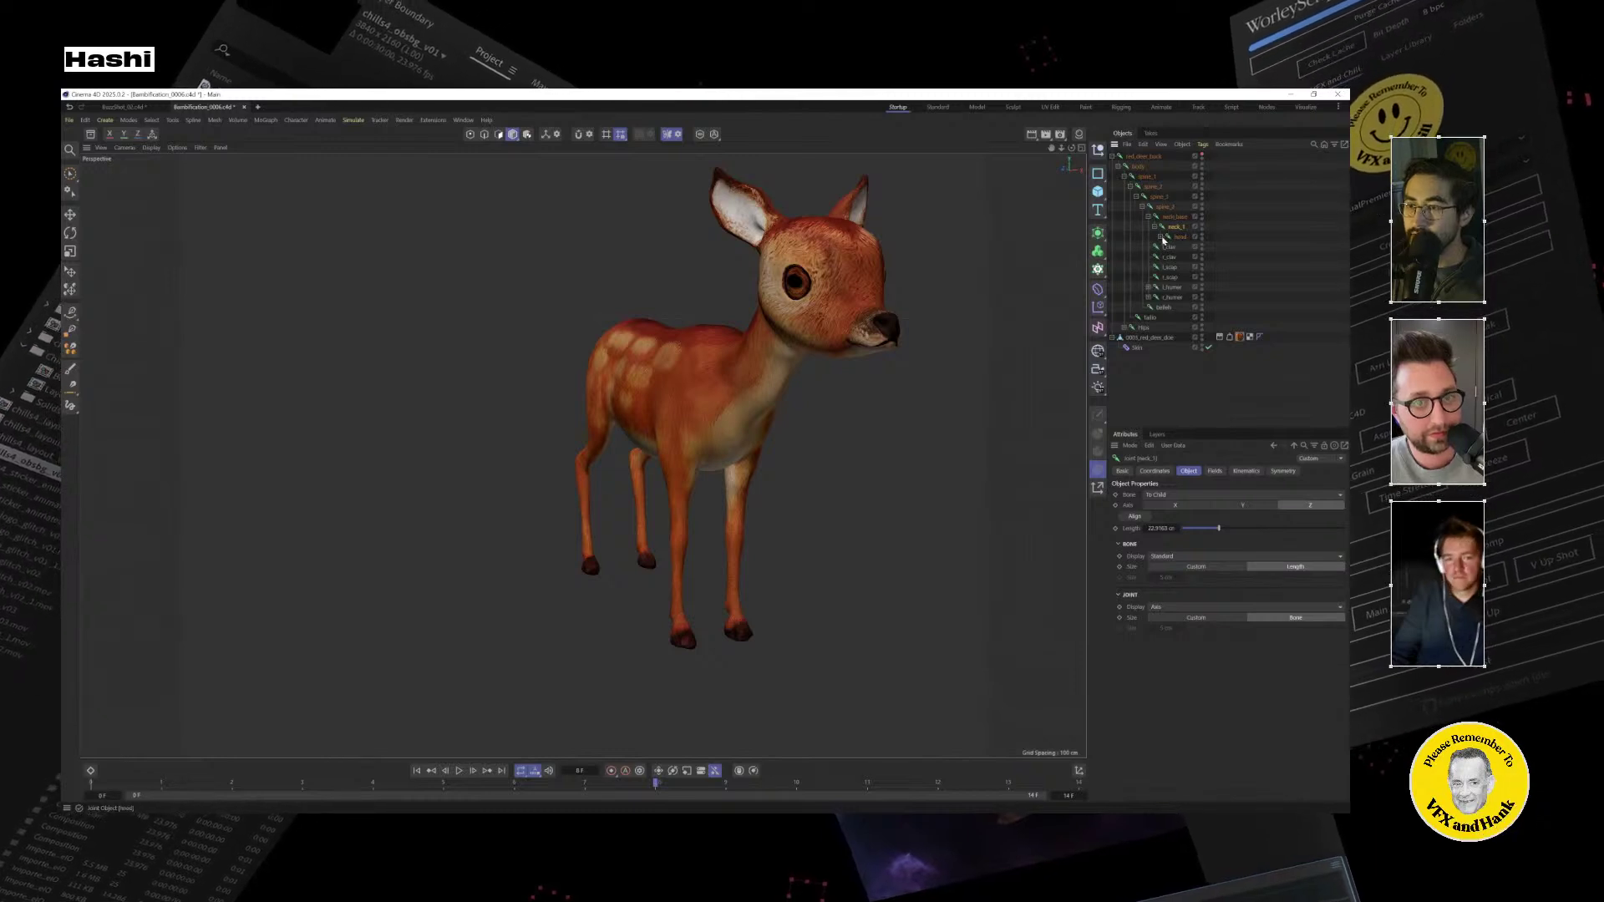
left_click(1160, 237)
left_click(1166, 208)
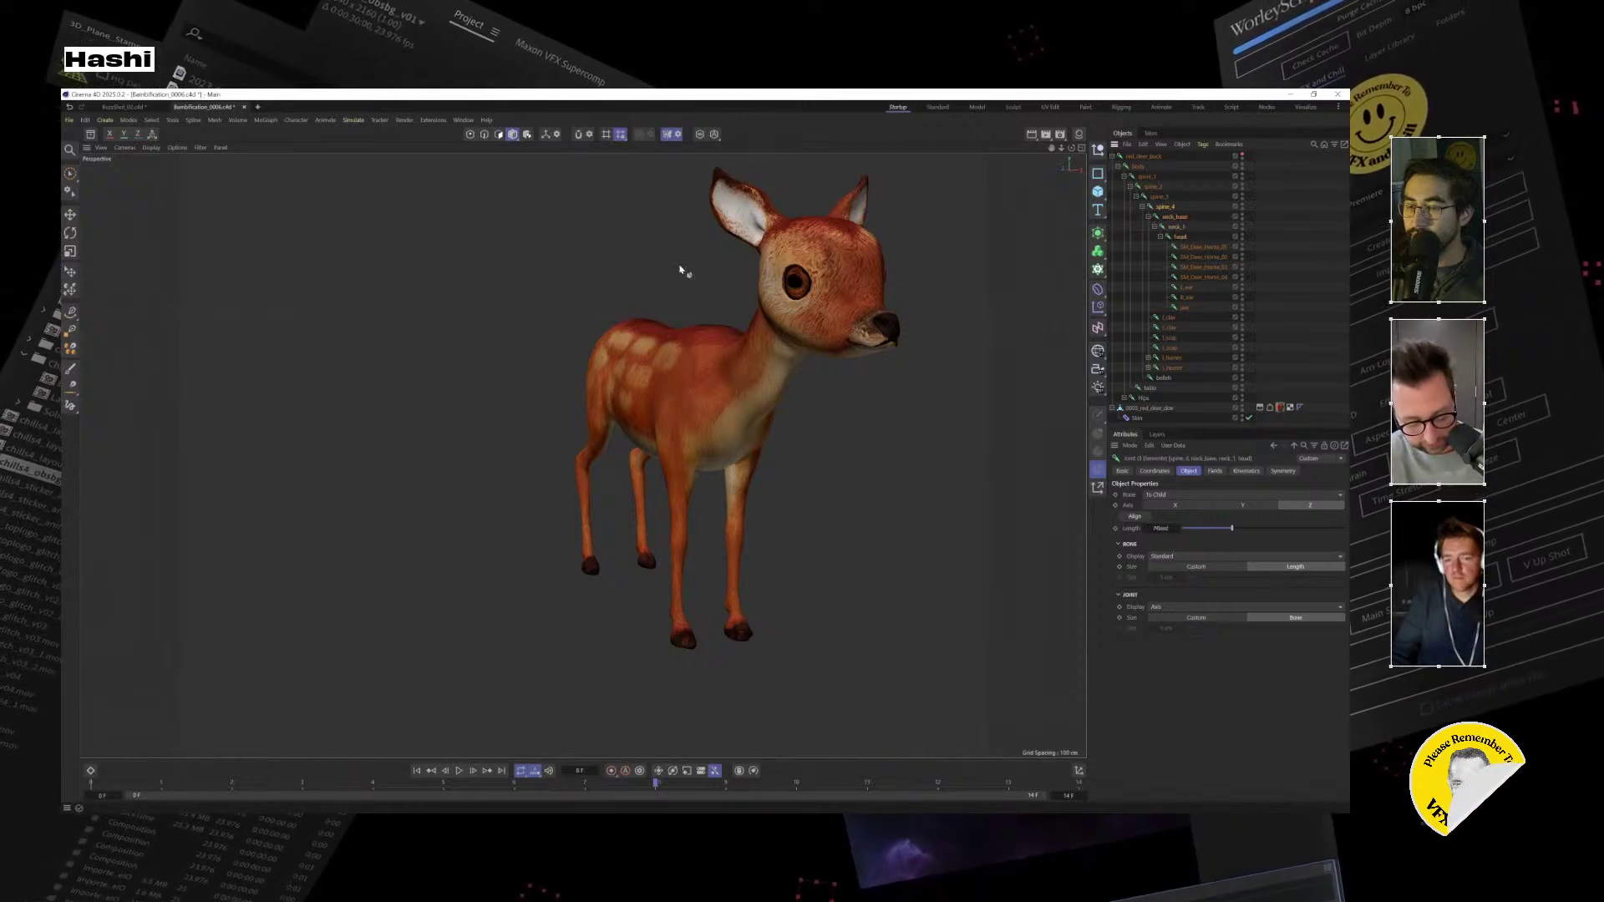
key("r")
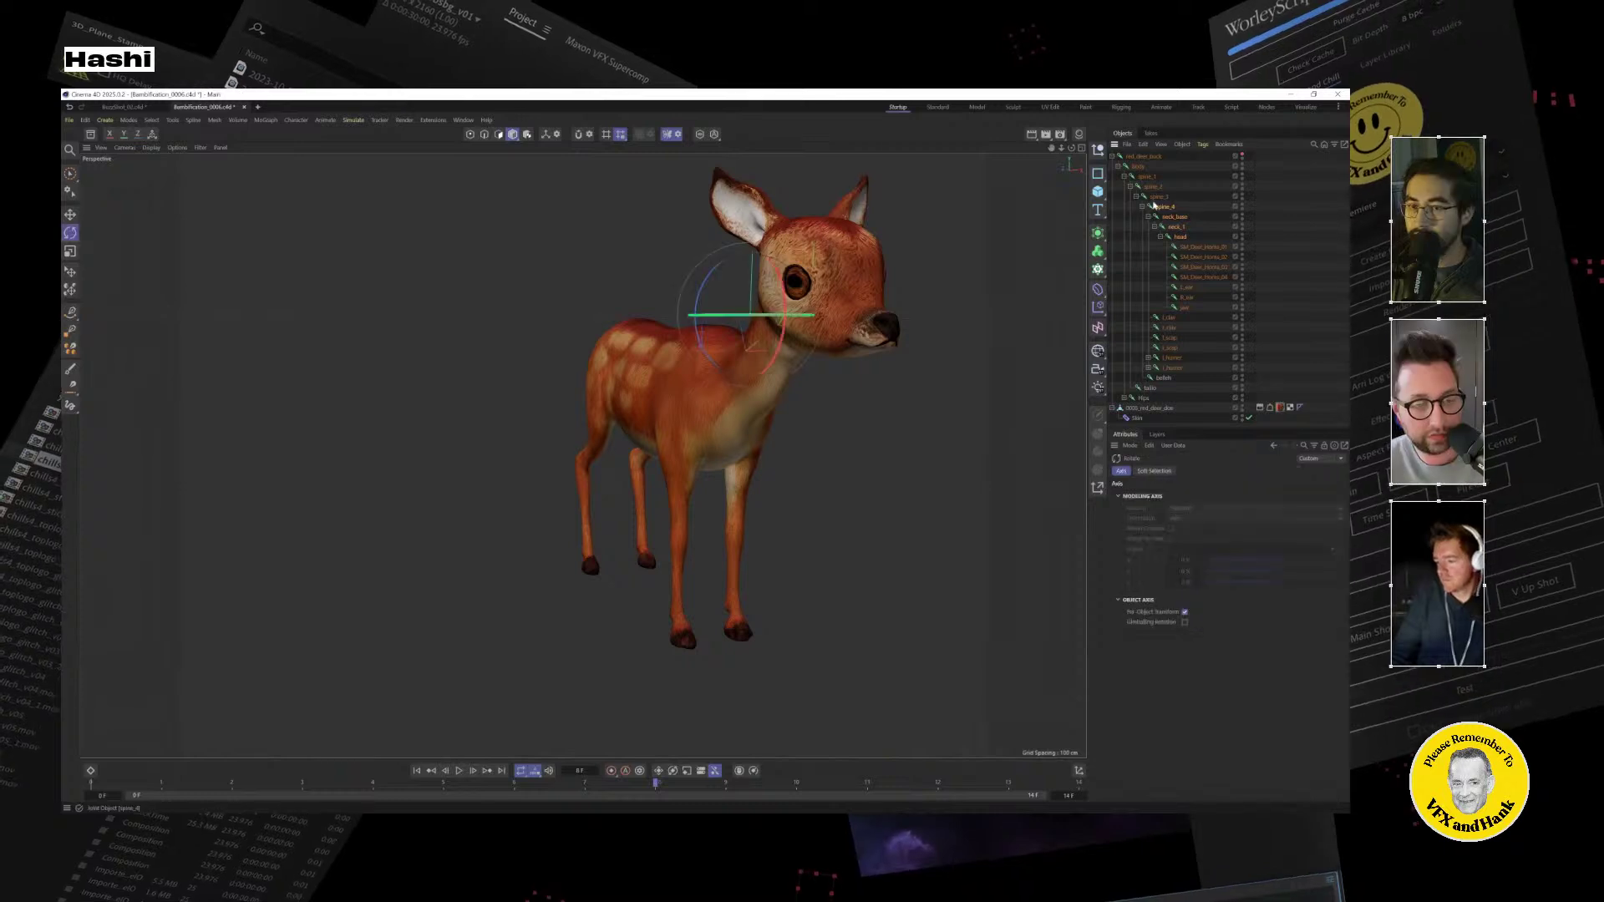
left_click_drag(781, 331, 727, 325, "alt")
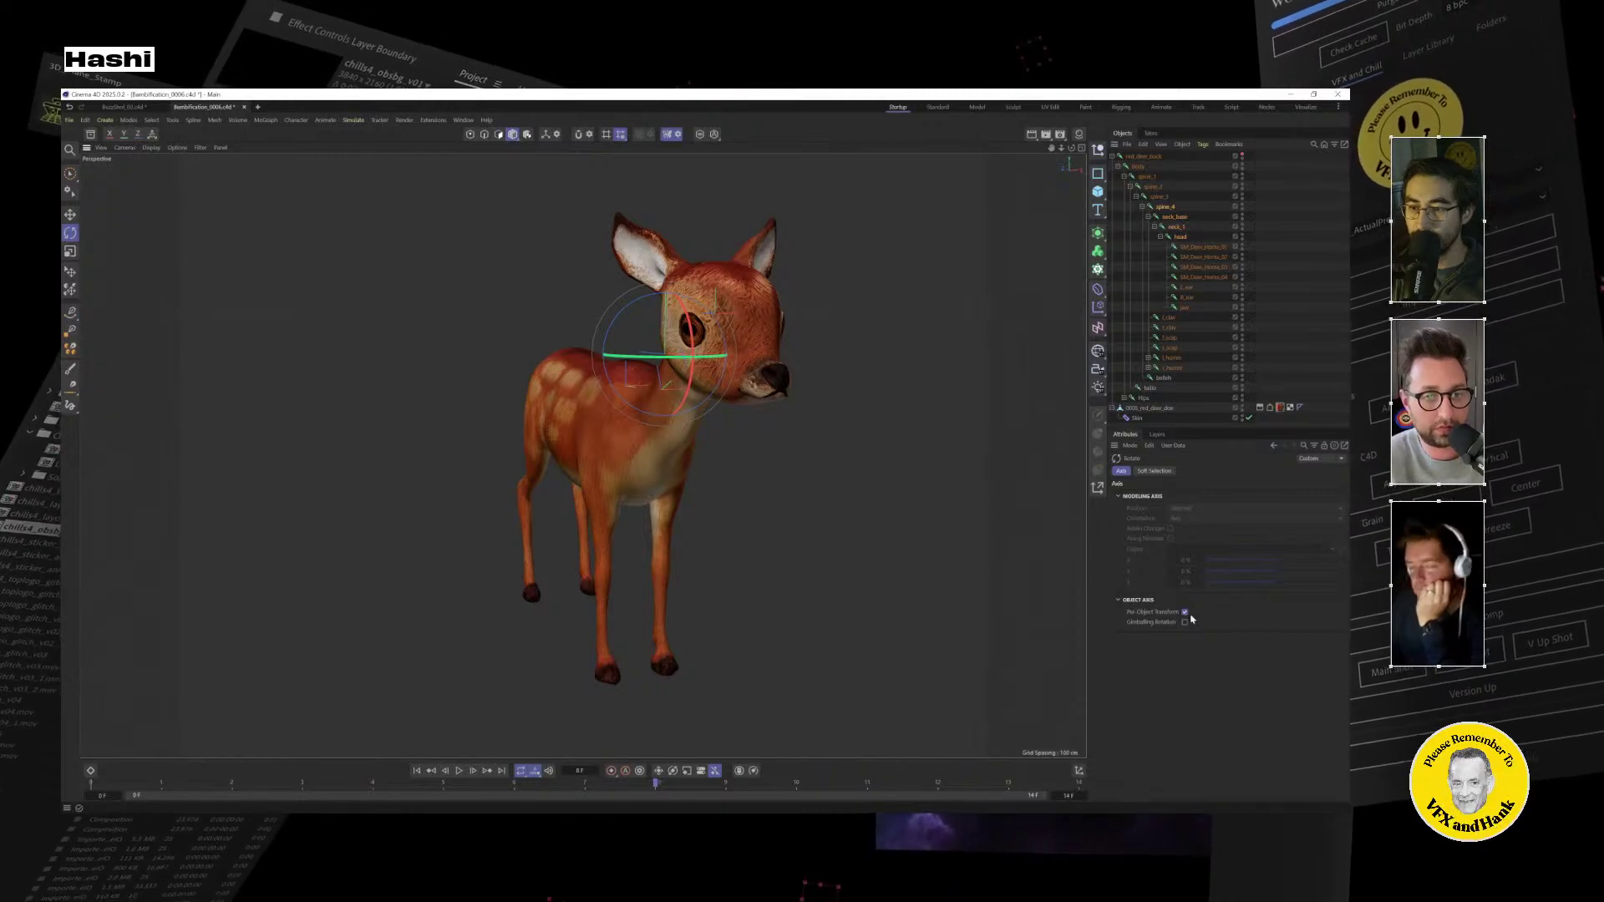
left_click_drag(701, 359, 703, 399)
left_click(1174, 216)
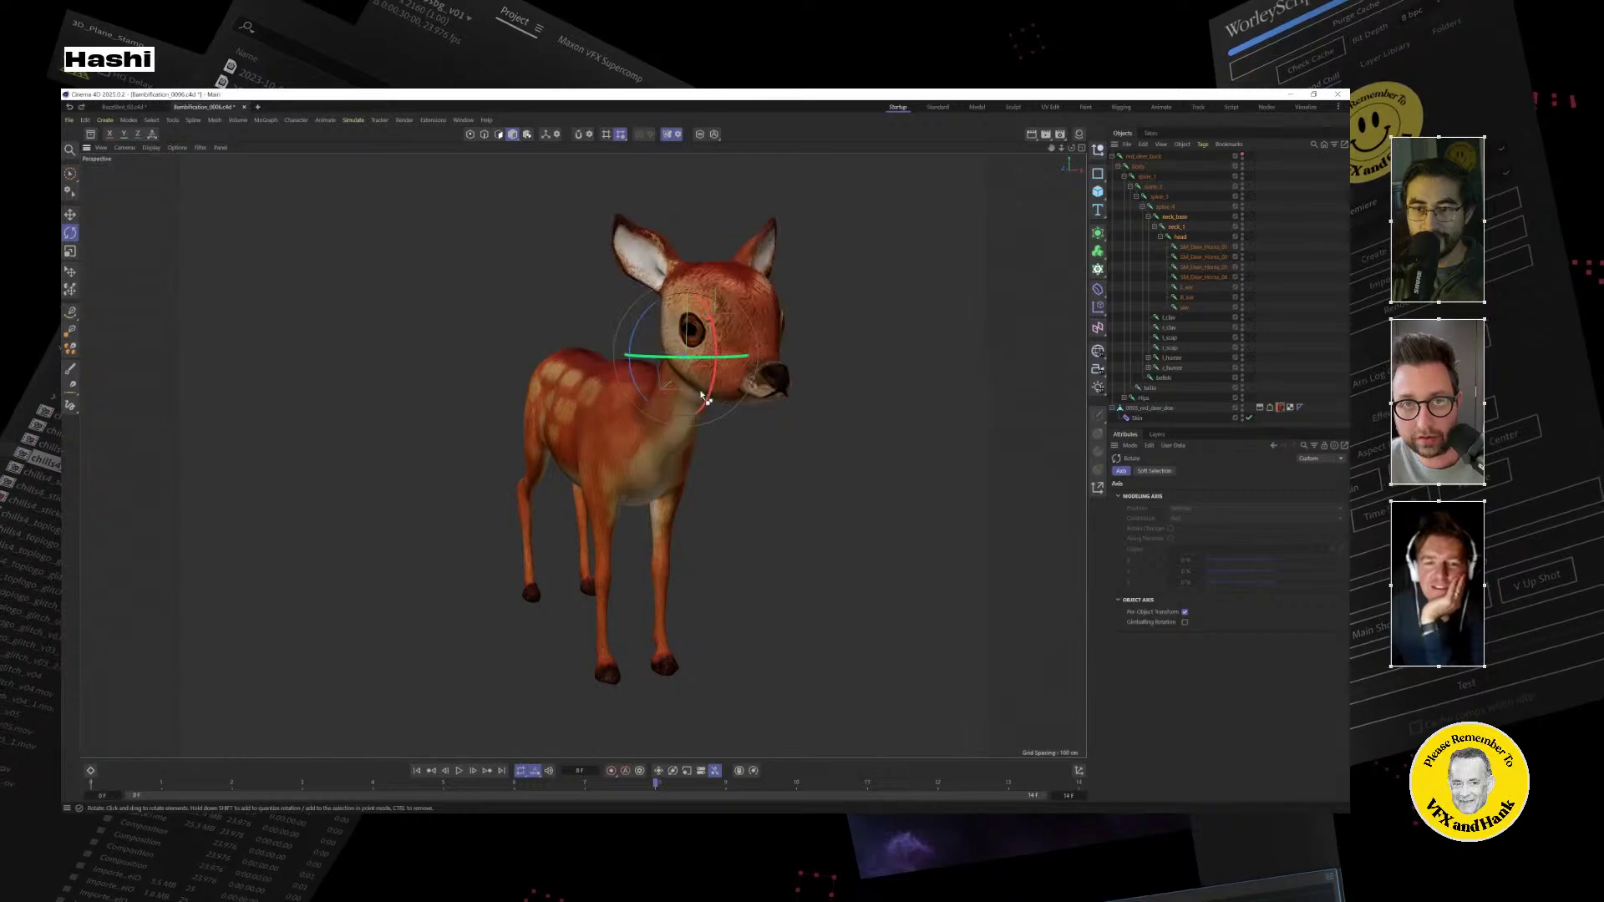
Examine the fawn's face and neck close up and the whole model from the front.
scroll(690, 454, "up", 5)
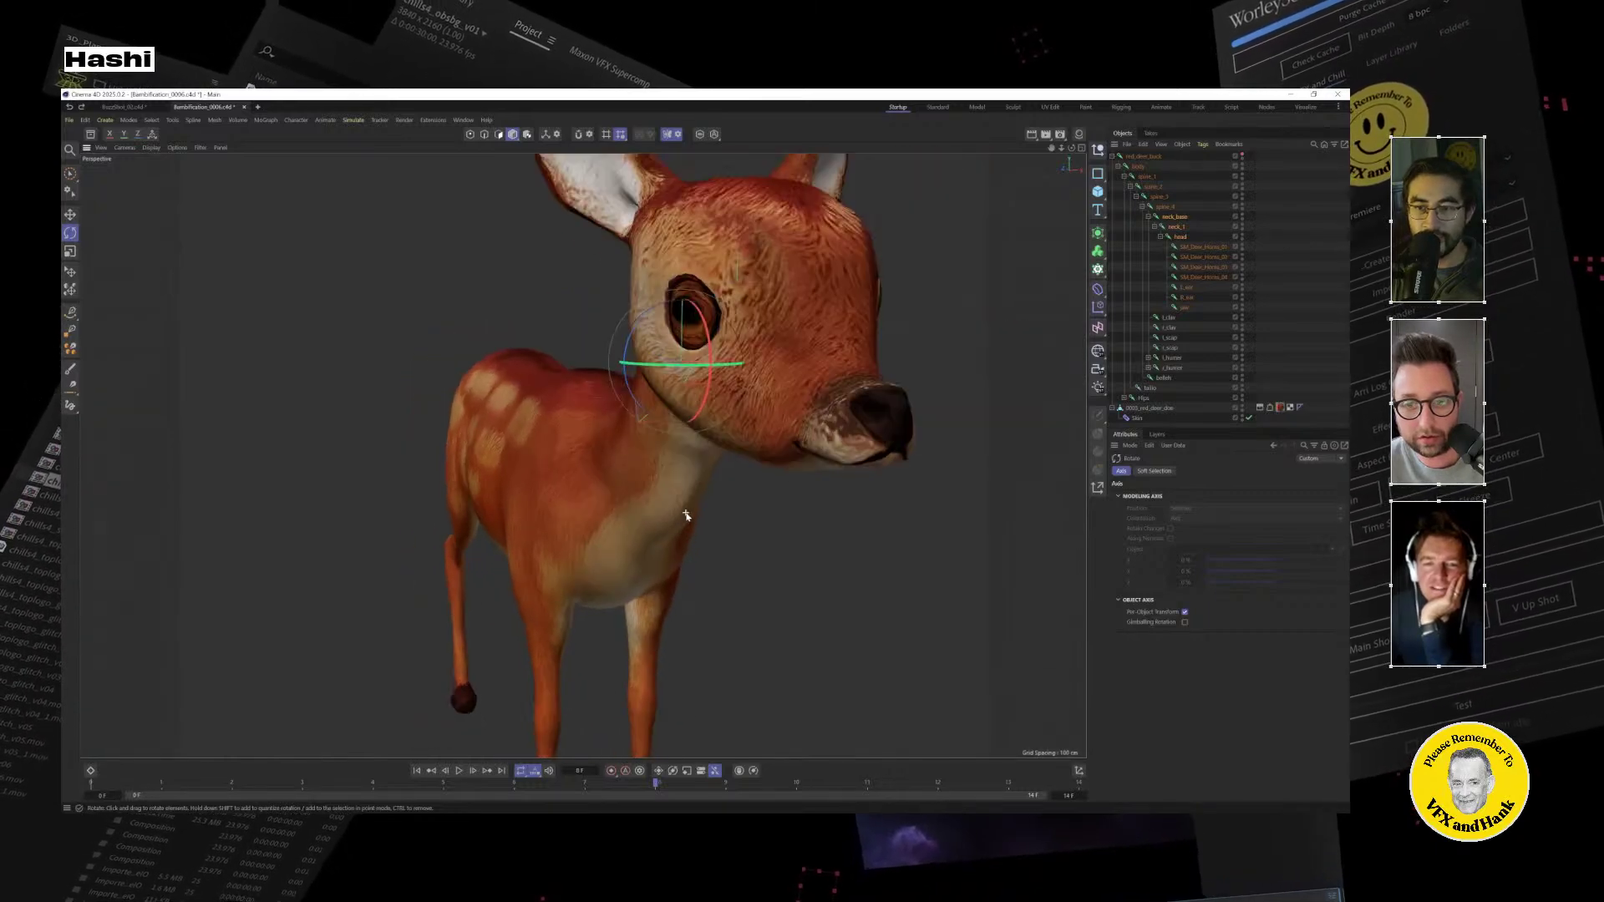
scroll(686, 515, "down", 3)
left_click_drag(685, 520, 537, 476, "alt")
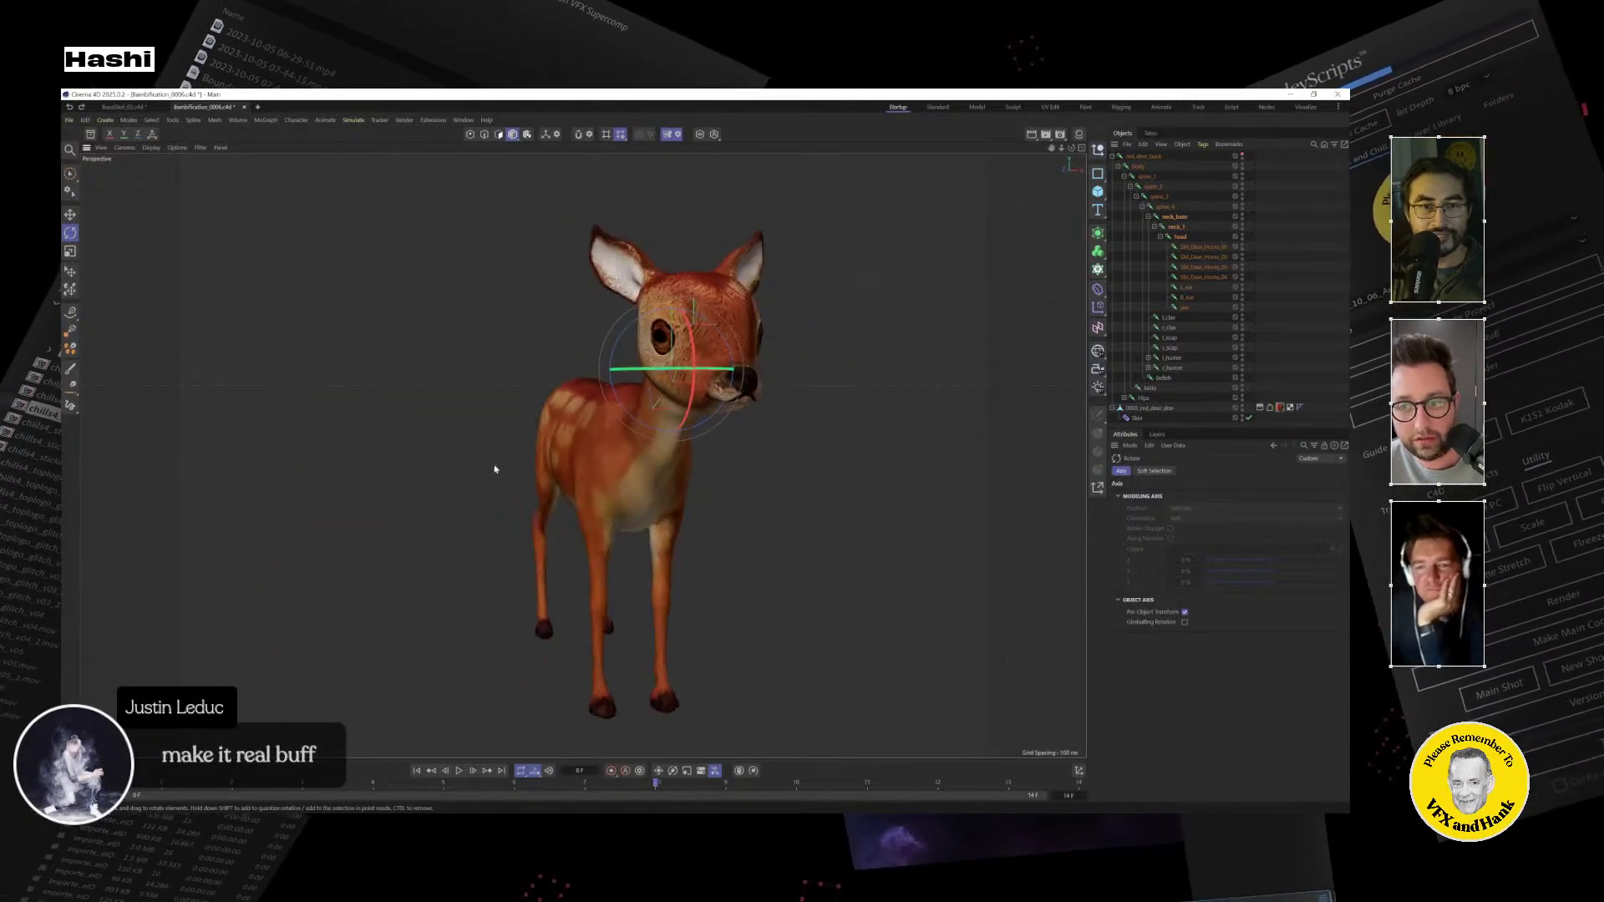
left_click(512, 415)
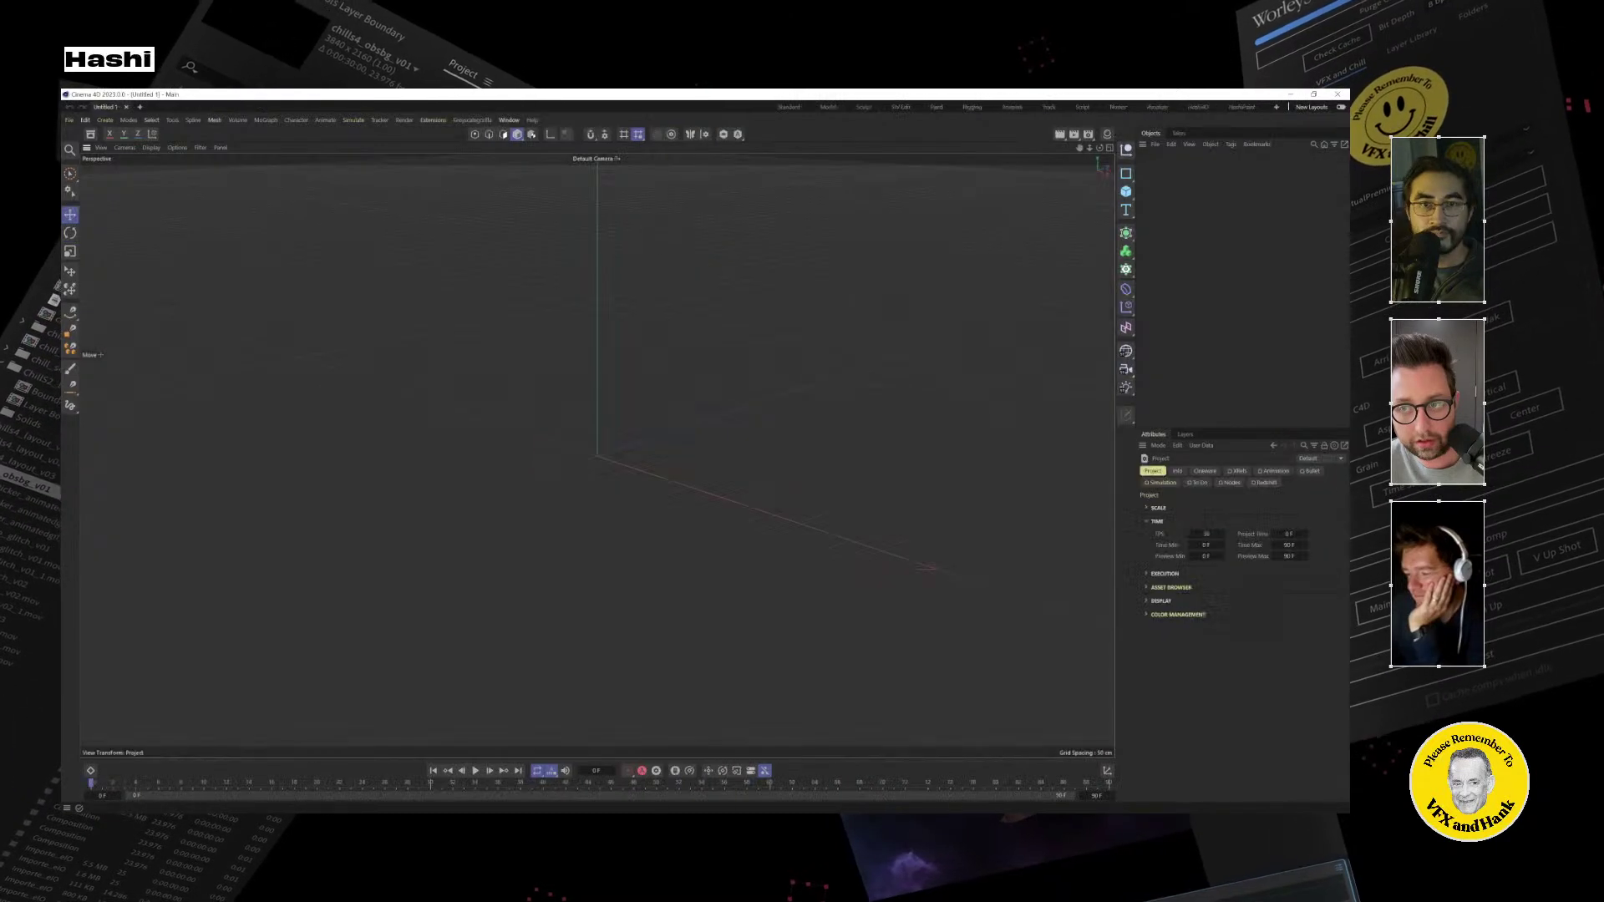
Open the Sketchfab Importer in the empty Cinema 4D project and enlarge its window to show more models.
left_click(428, 120)
mouse_move(473, 316)
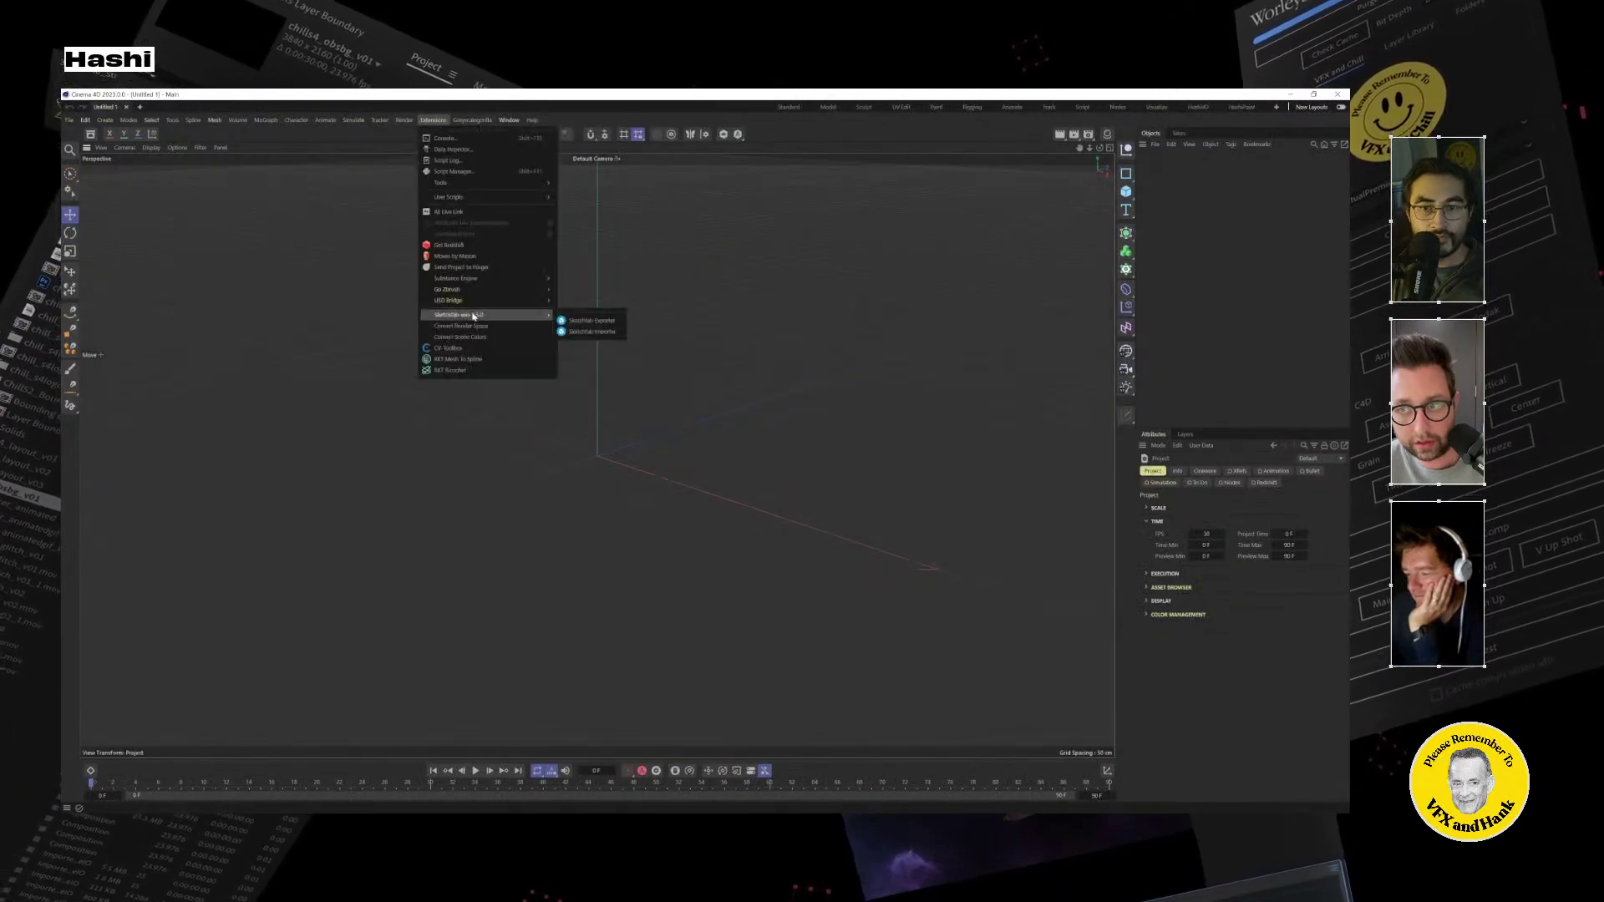
left_click(593, 332)
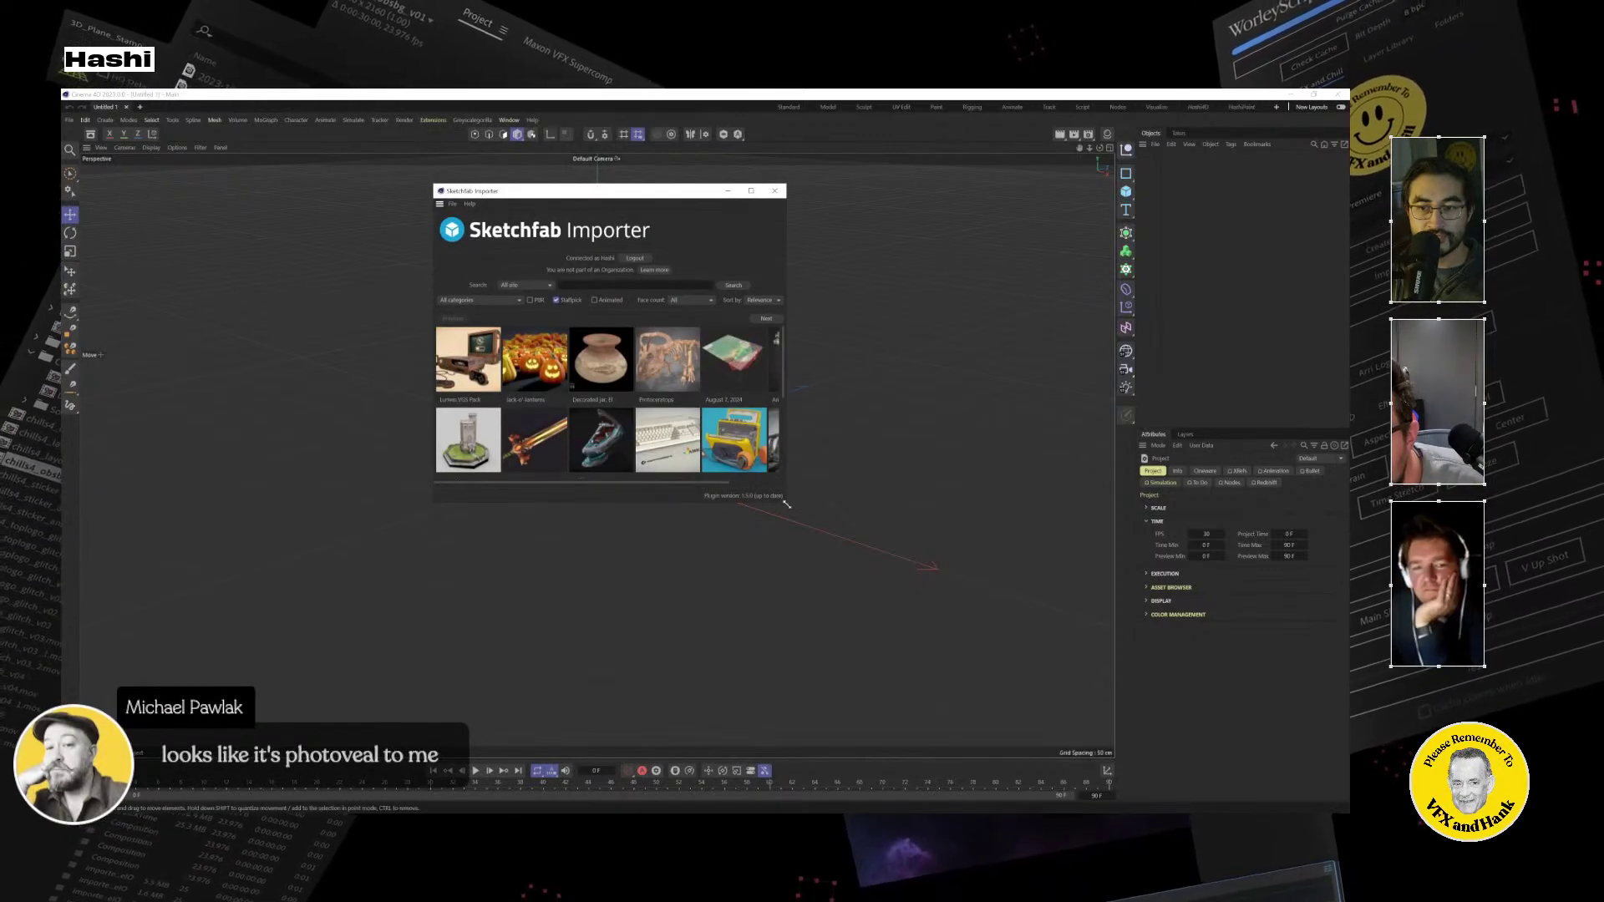
left_click_drag(786, 502, 1004, 664)
Search the Sketchfab library for "iron giant" with the Staffpick filter turned off.
left_click(688, 285)
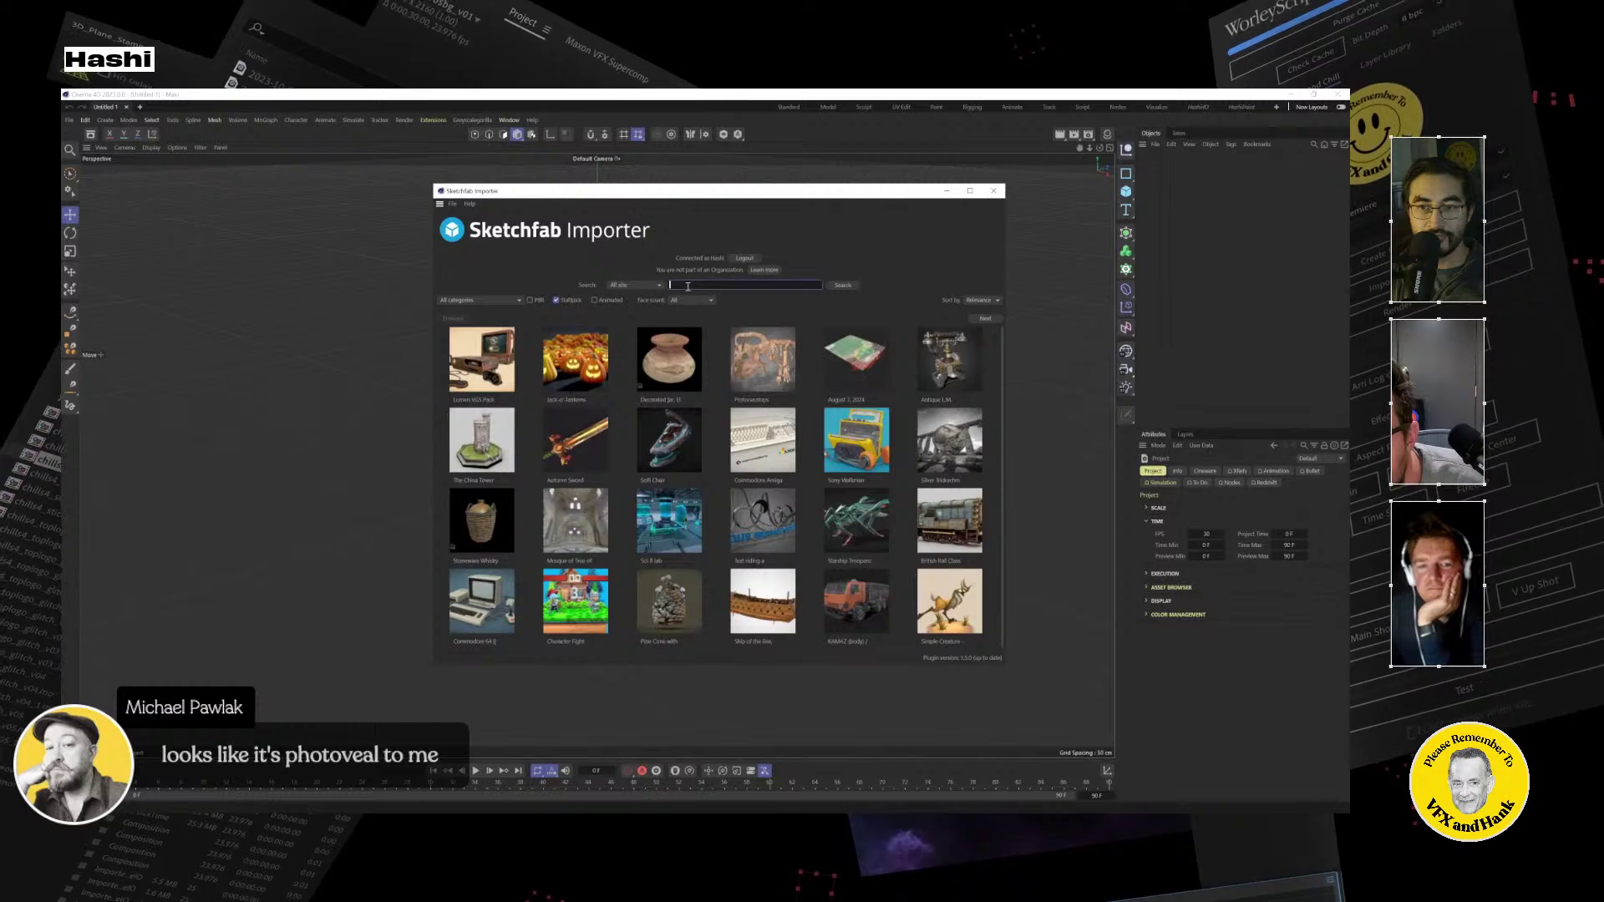
type("iron giant")
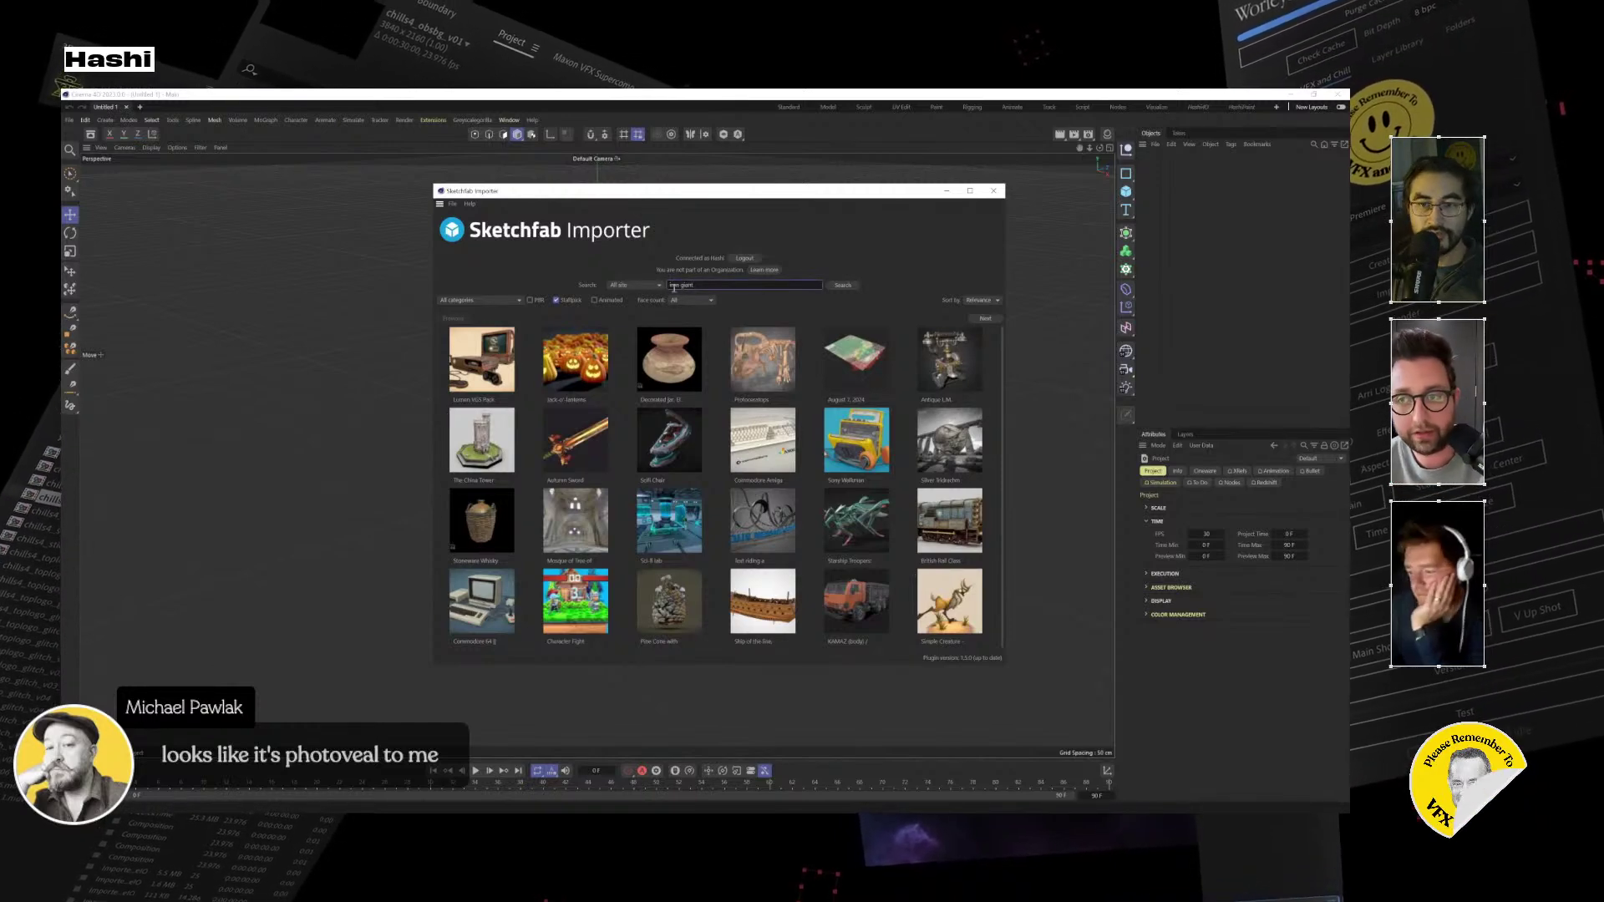
left_click(555, 300)
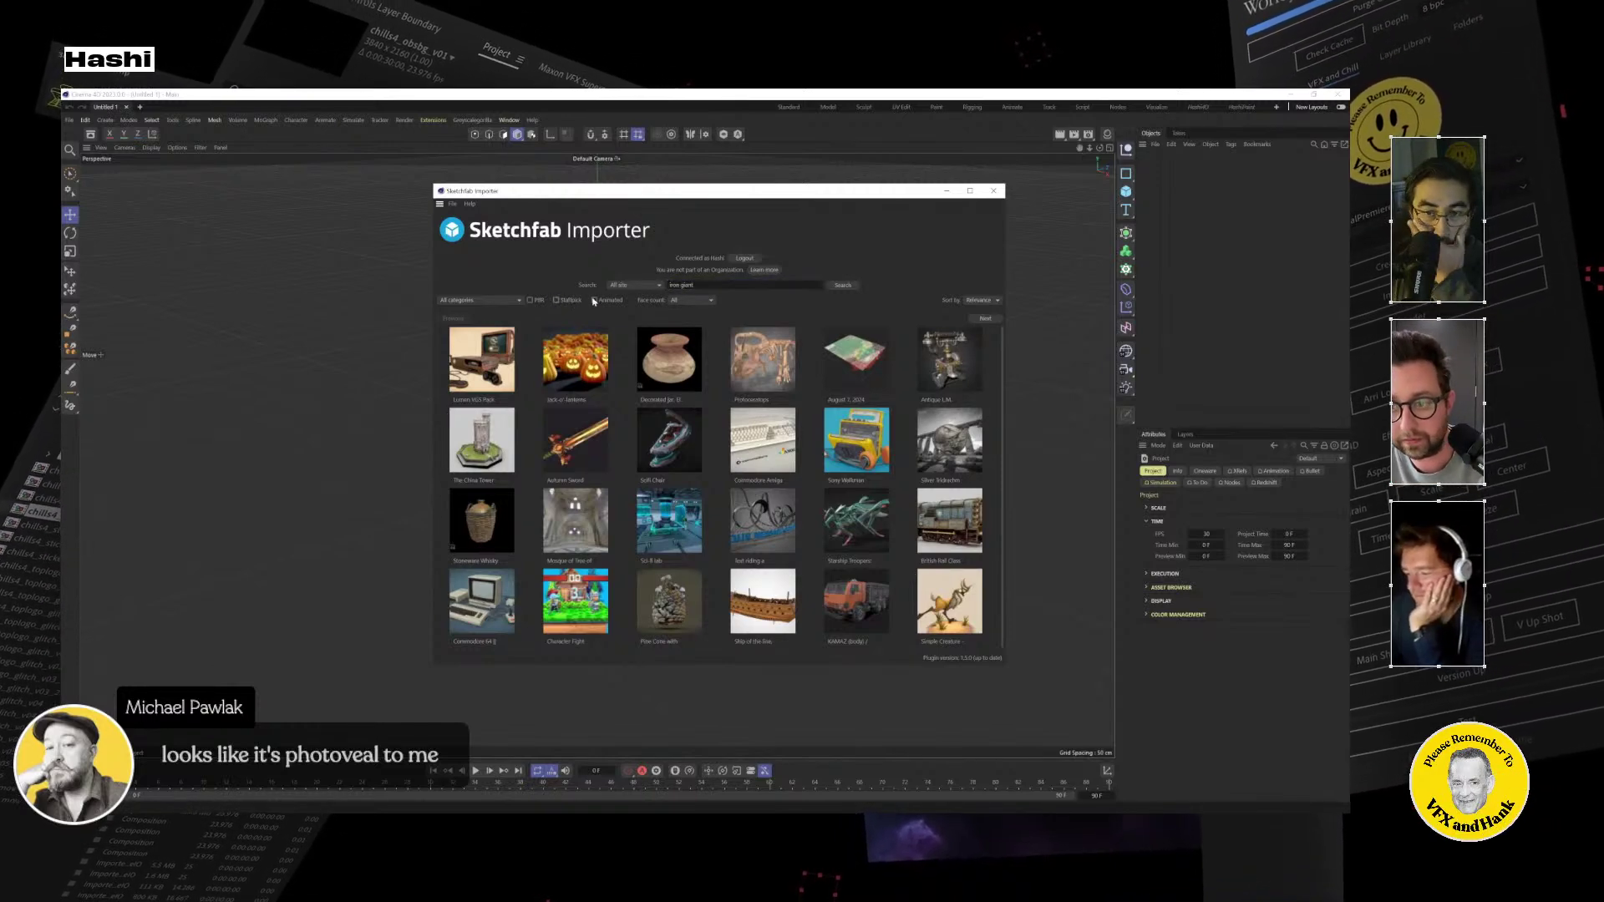
left_click(842, 285)
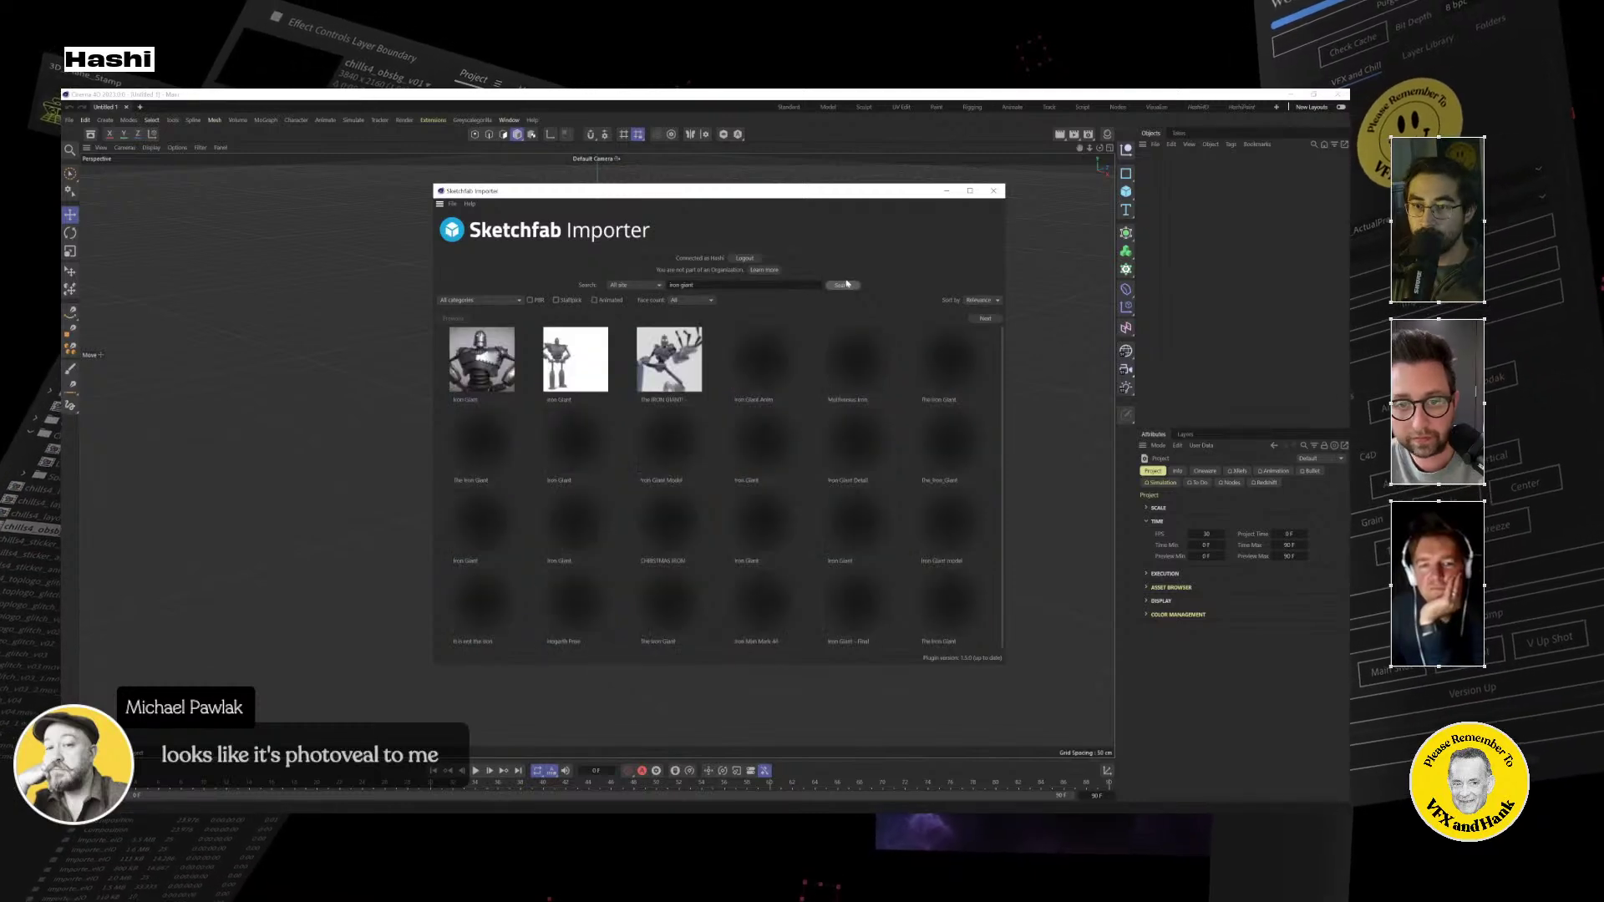
Preview the details of the first two Iron Giant models, the animated one and the one on a blue background.
left_click(487, 362)
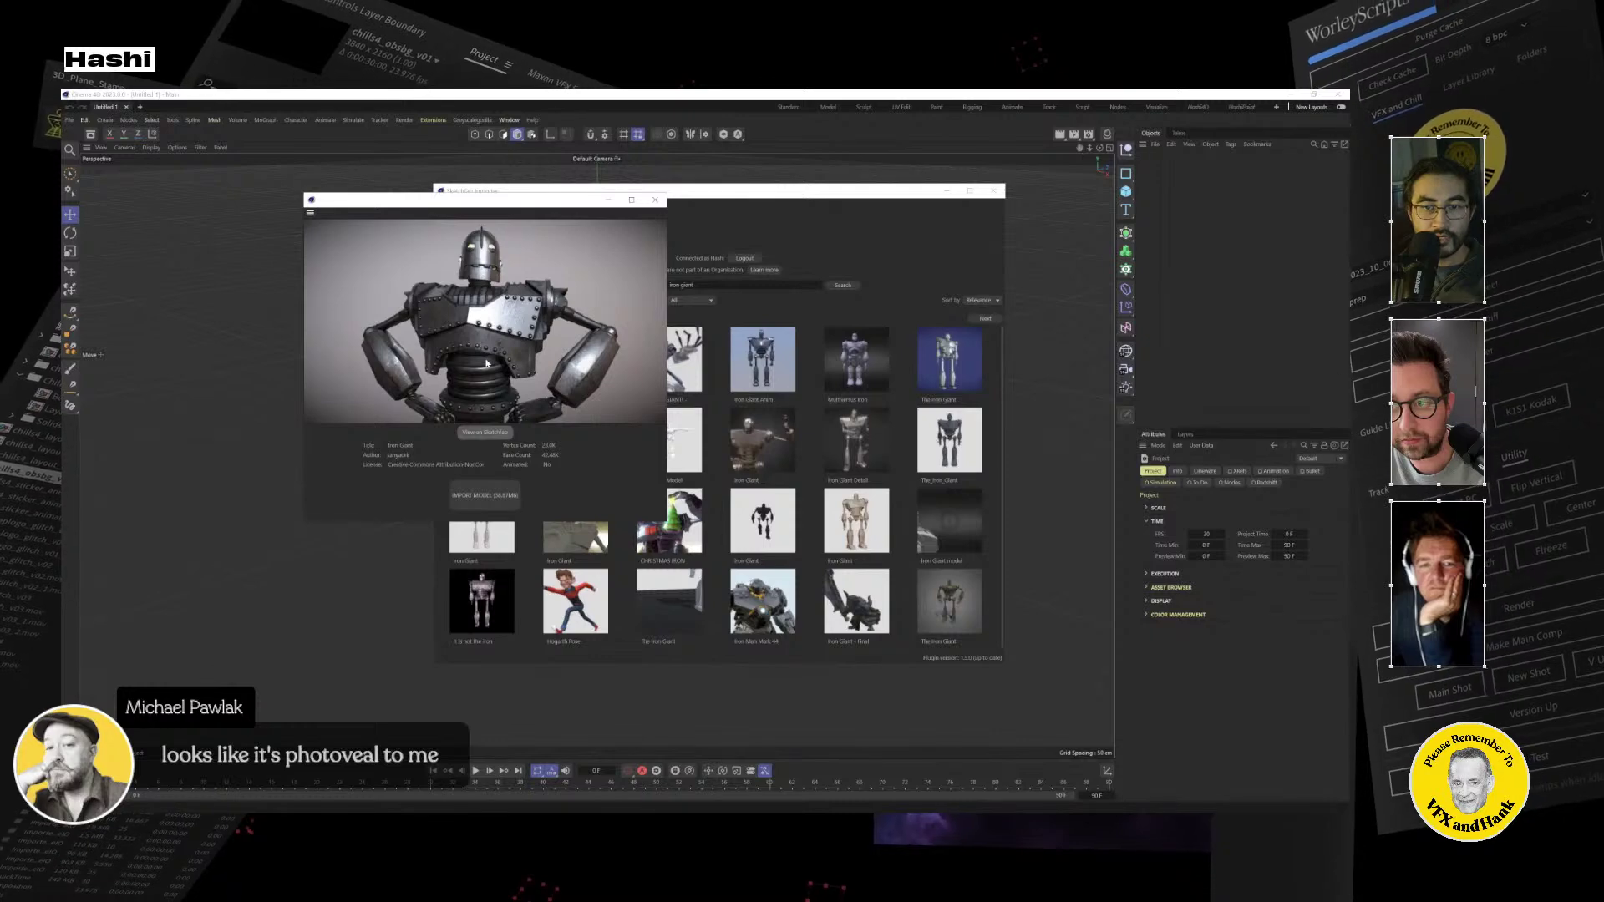
left_click(660, 204)
left_click(556, 369)
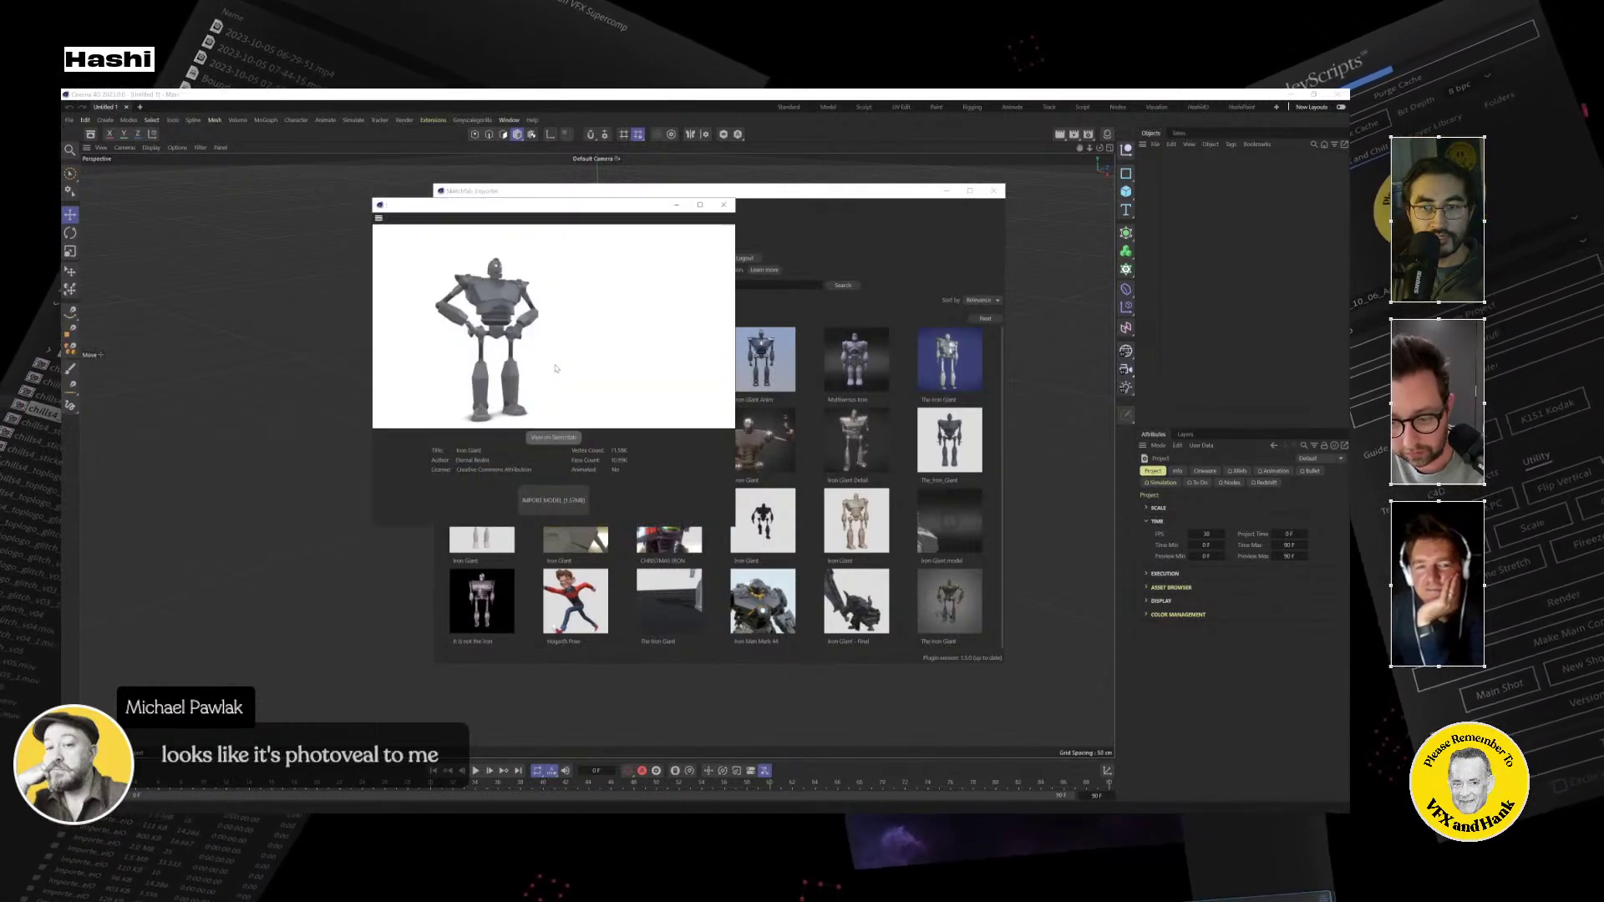
left_click(723, 204)
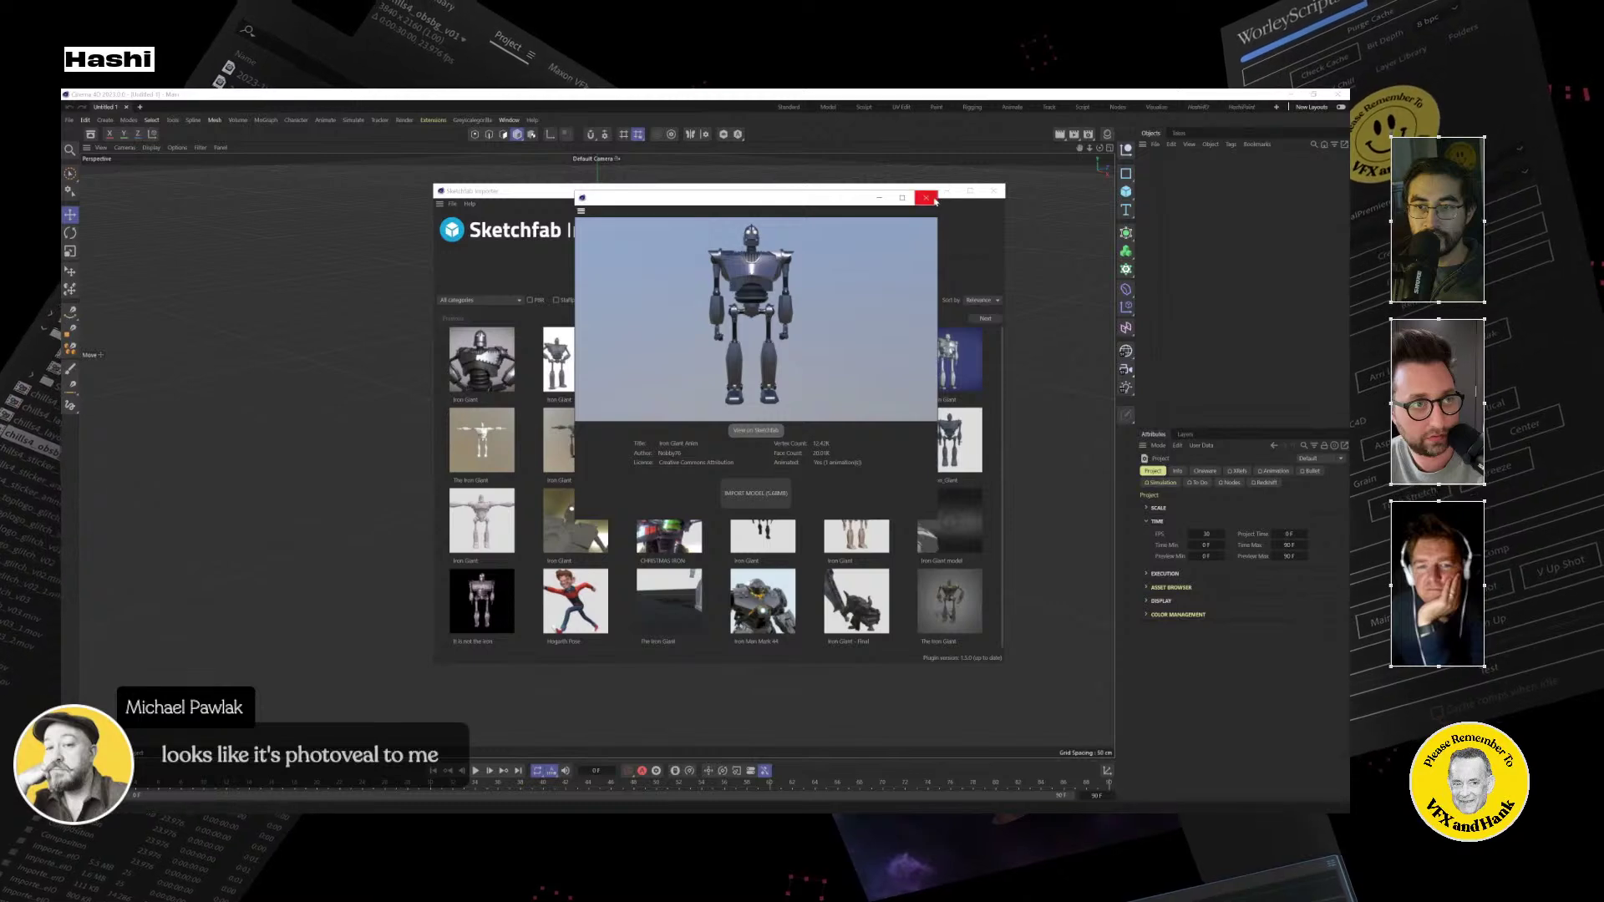
left_click(926, 198)
left_click(961, 359)
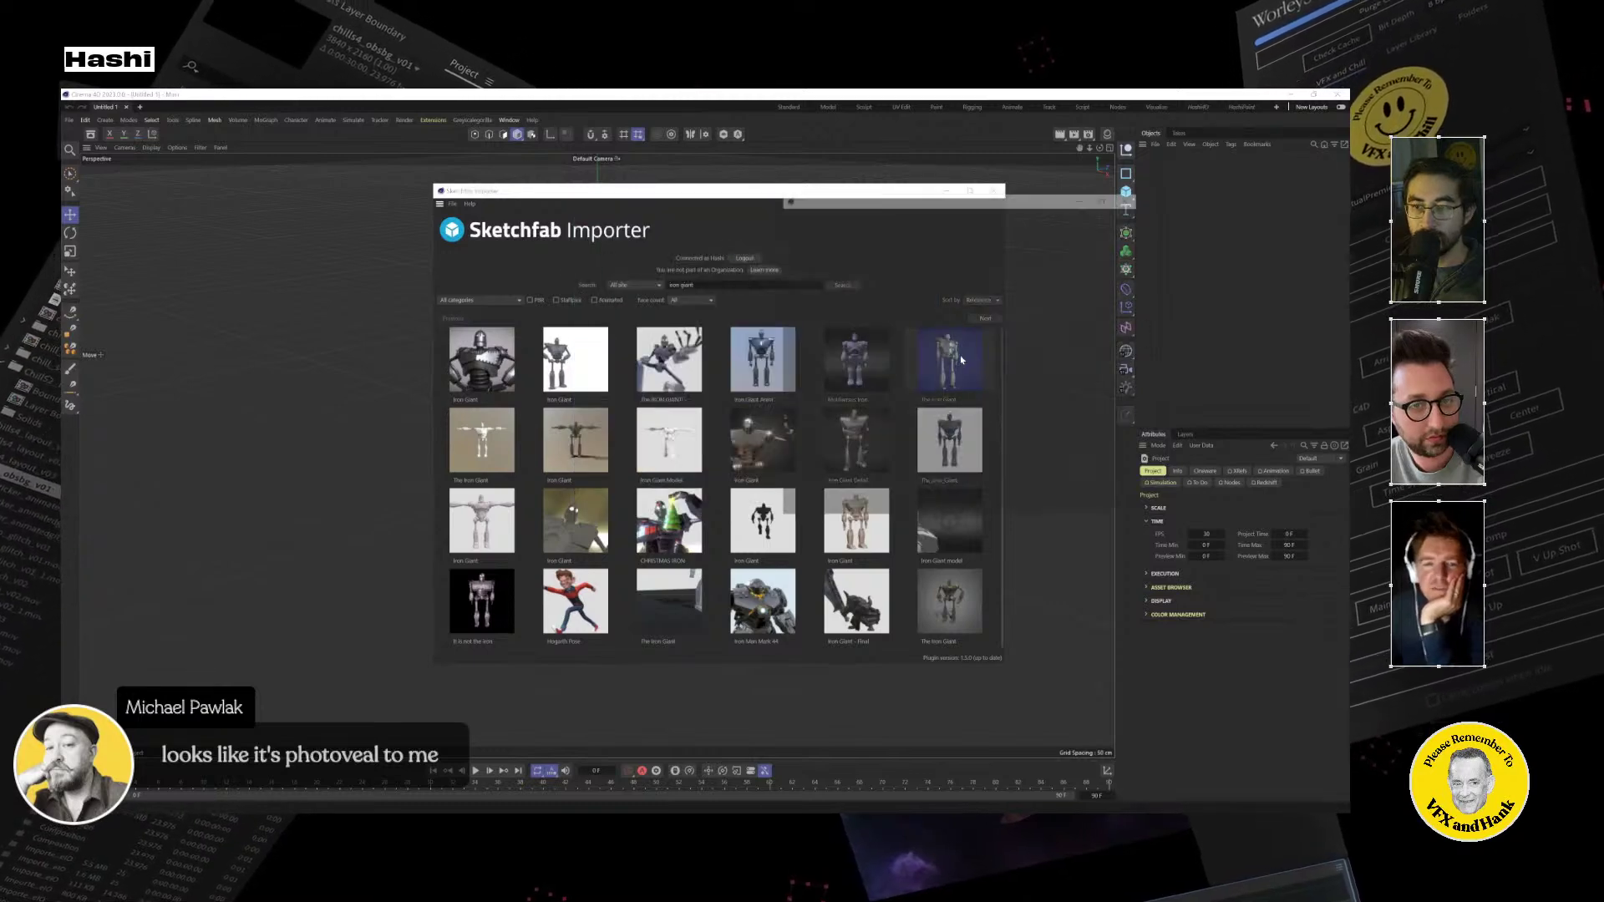
left_click(1129, 198)
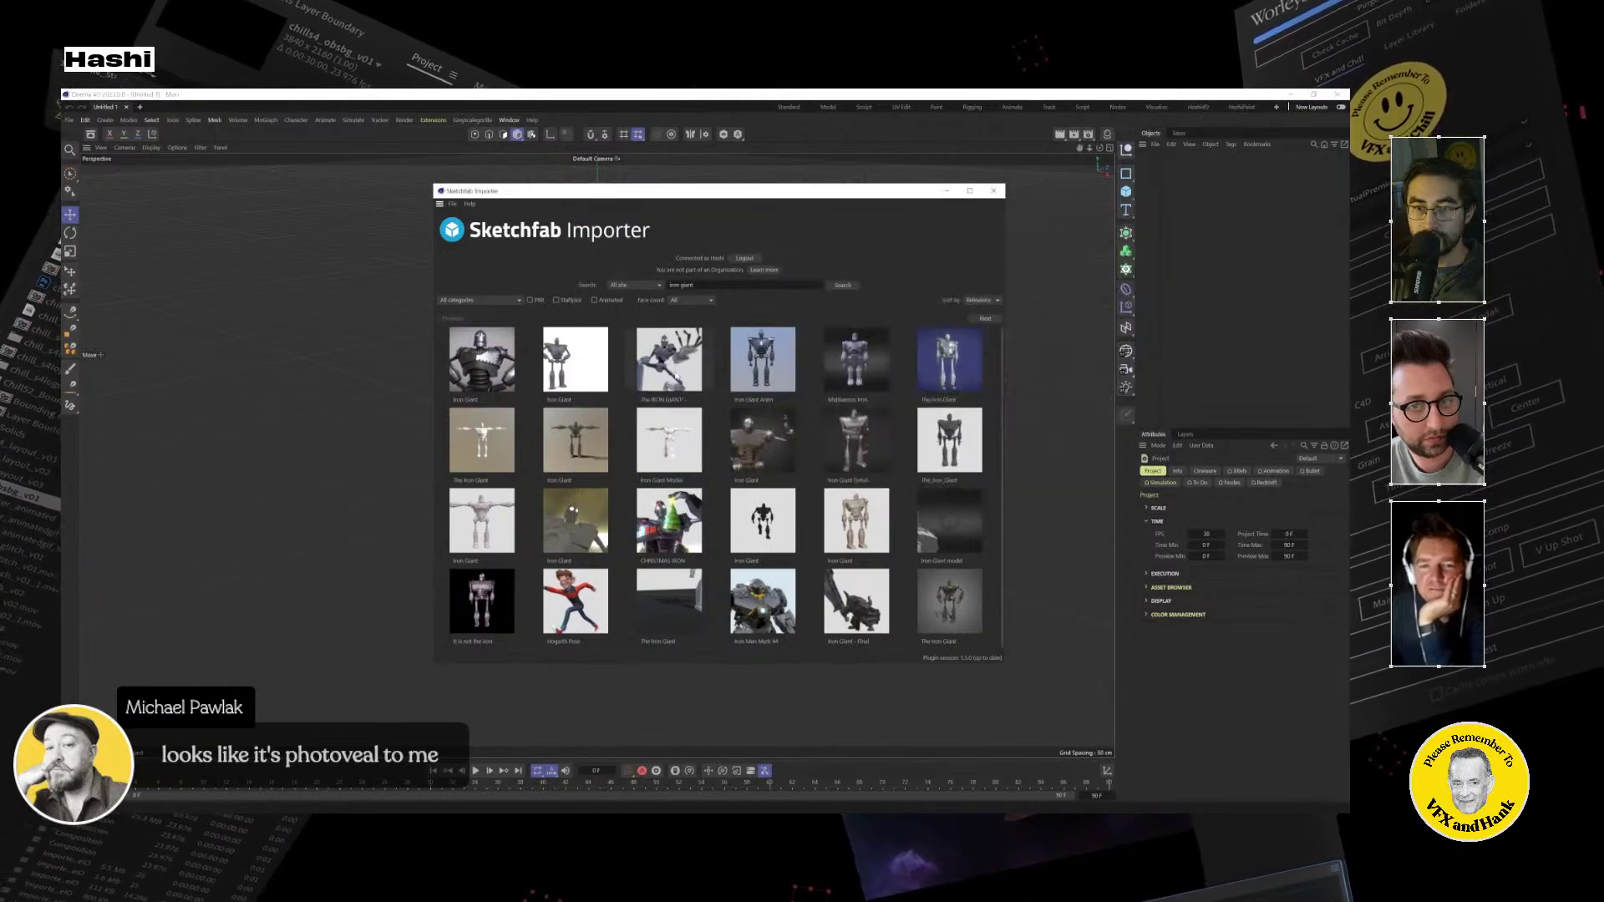
Compare further Iron Giant previews, including the reaching pose, the brown T-pose, the dark metallic version and The_Iron_Giant.
left_click(675, 377)
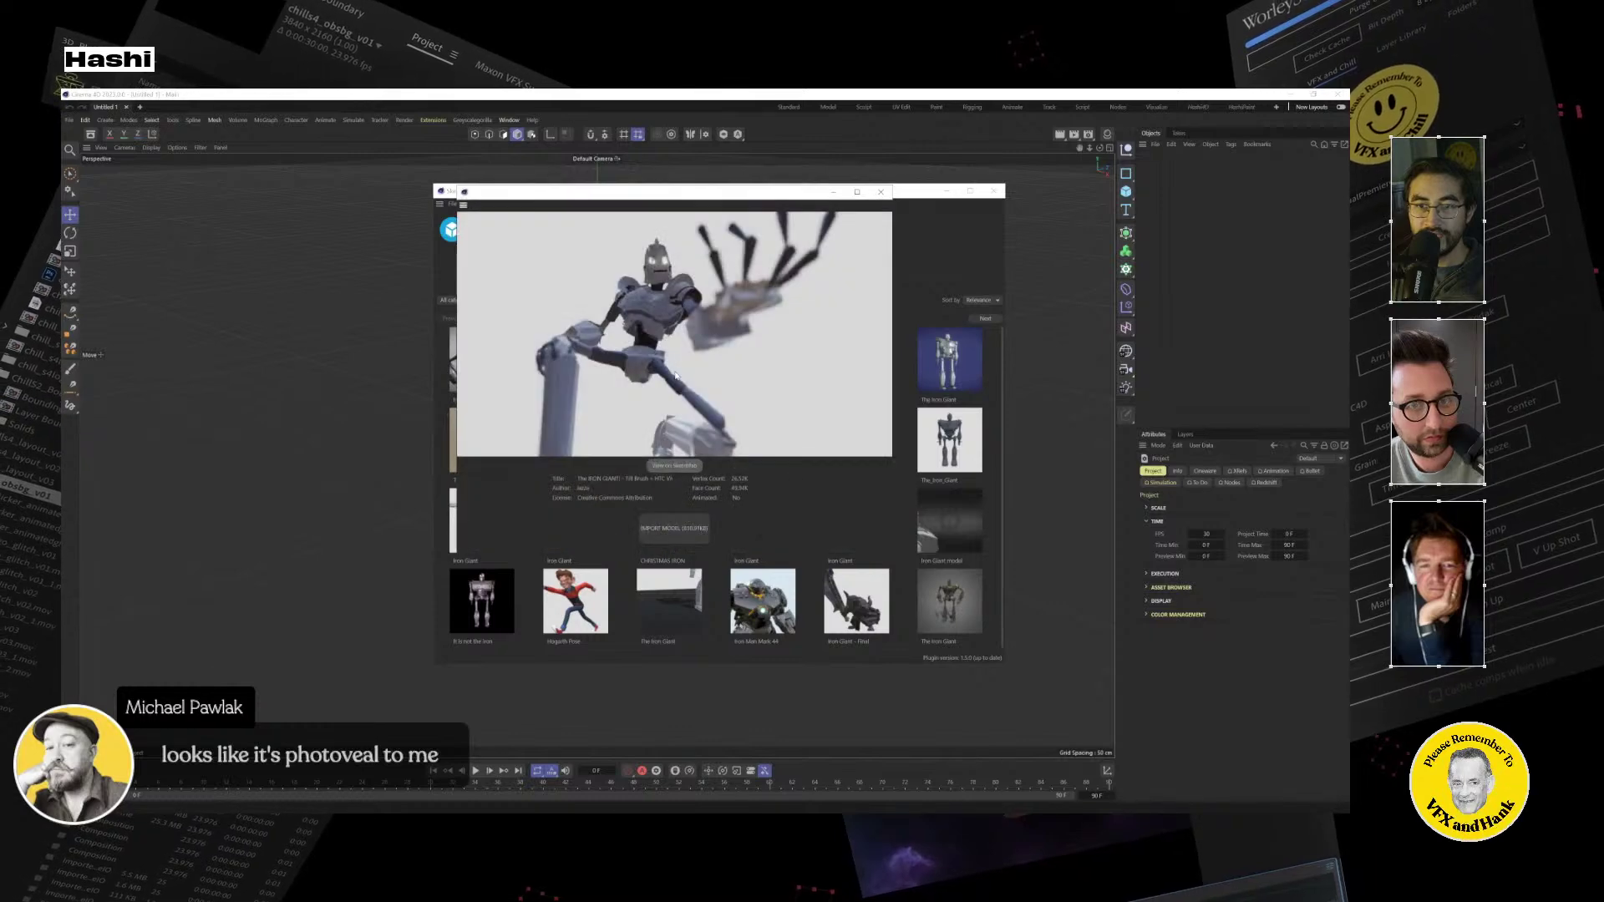
left_click(884, 194)
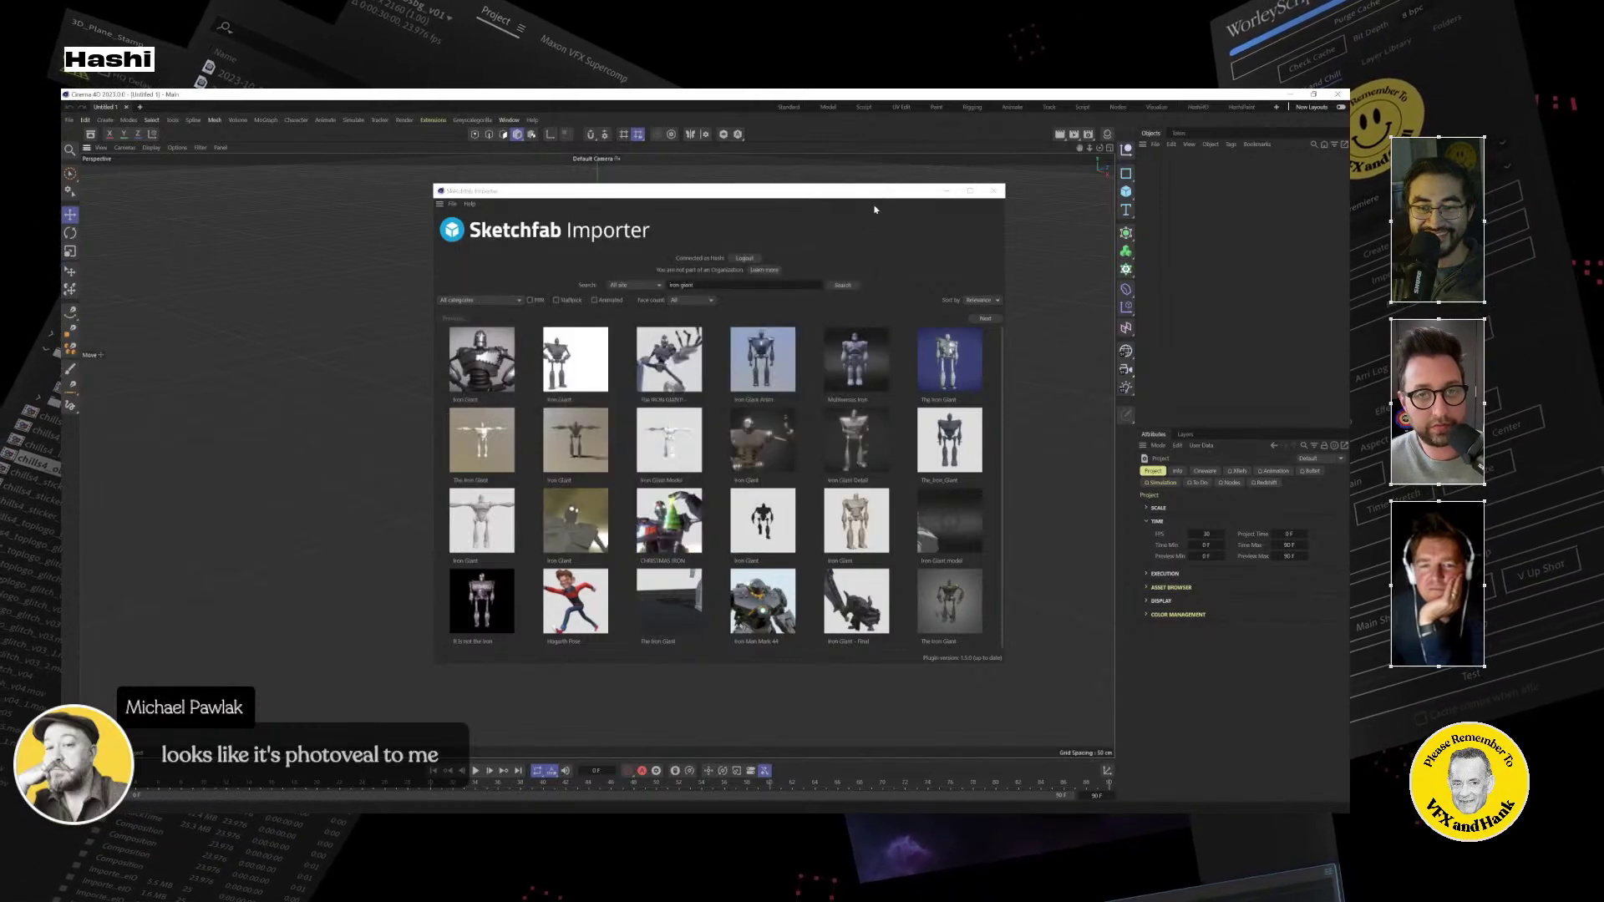
left_click(592, 355)
left_click(760, 193)
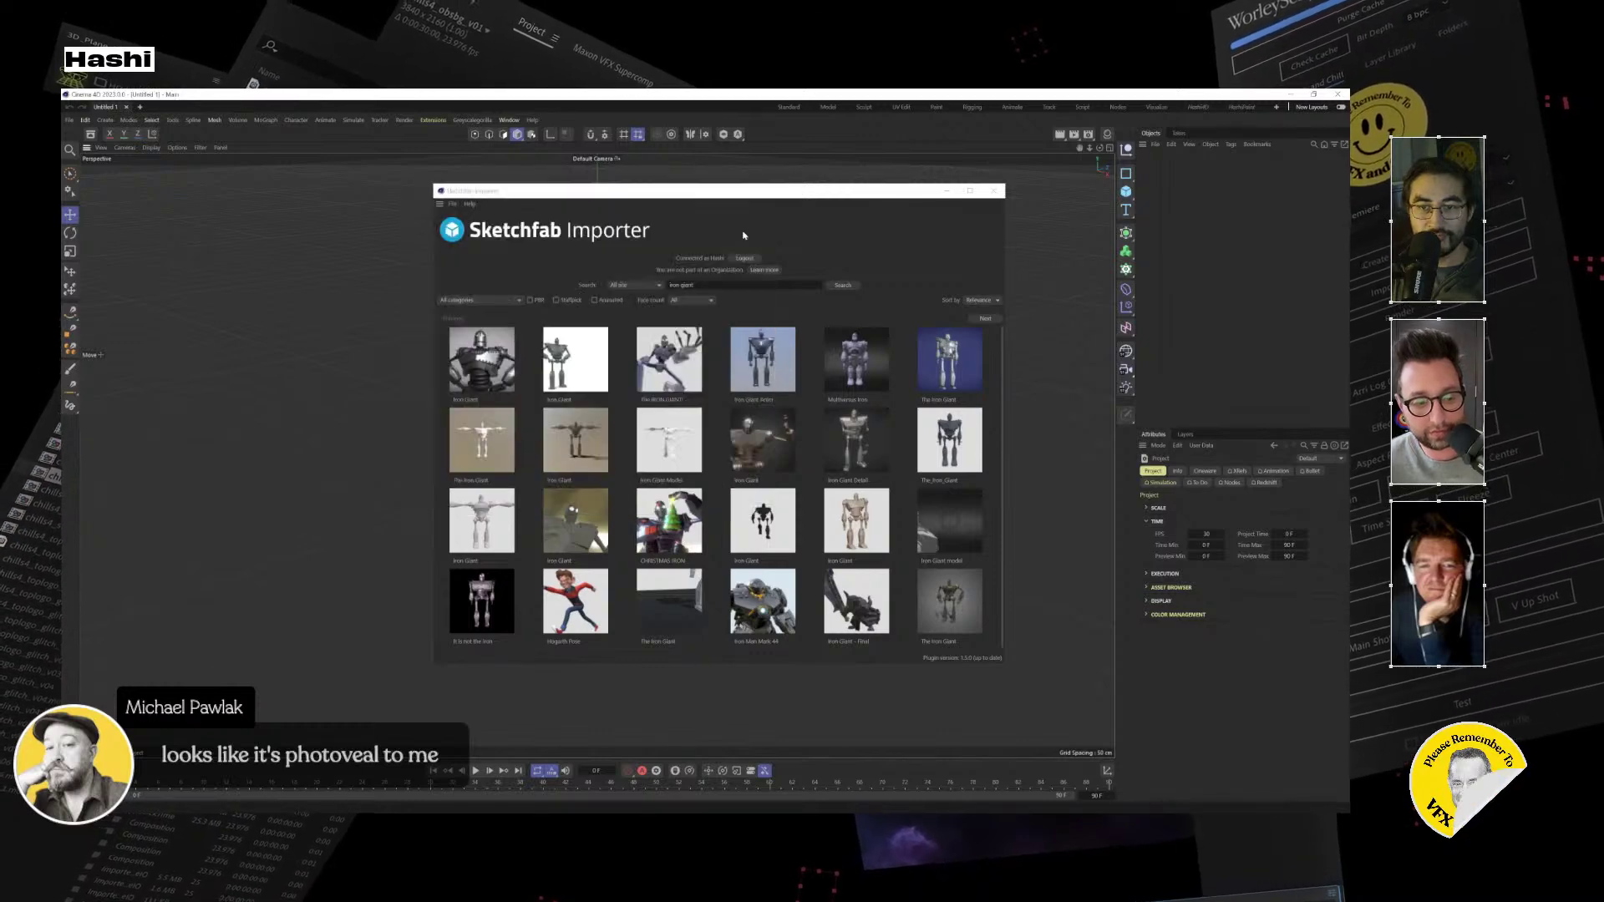
left_click(594, 431)
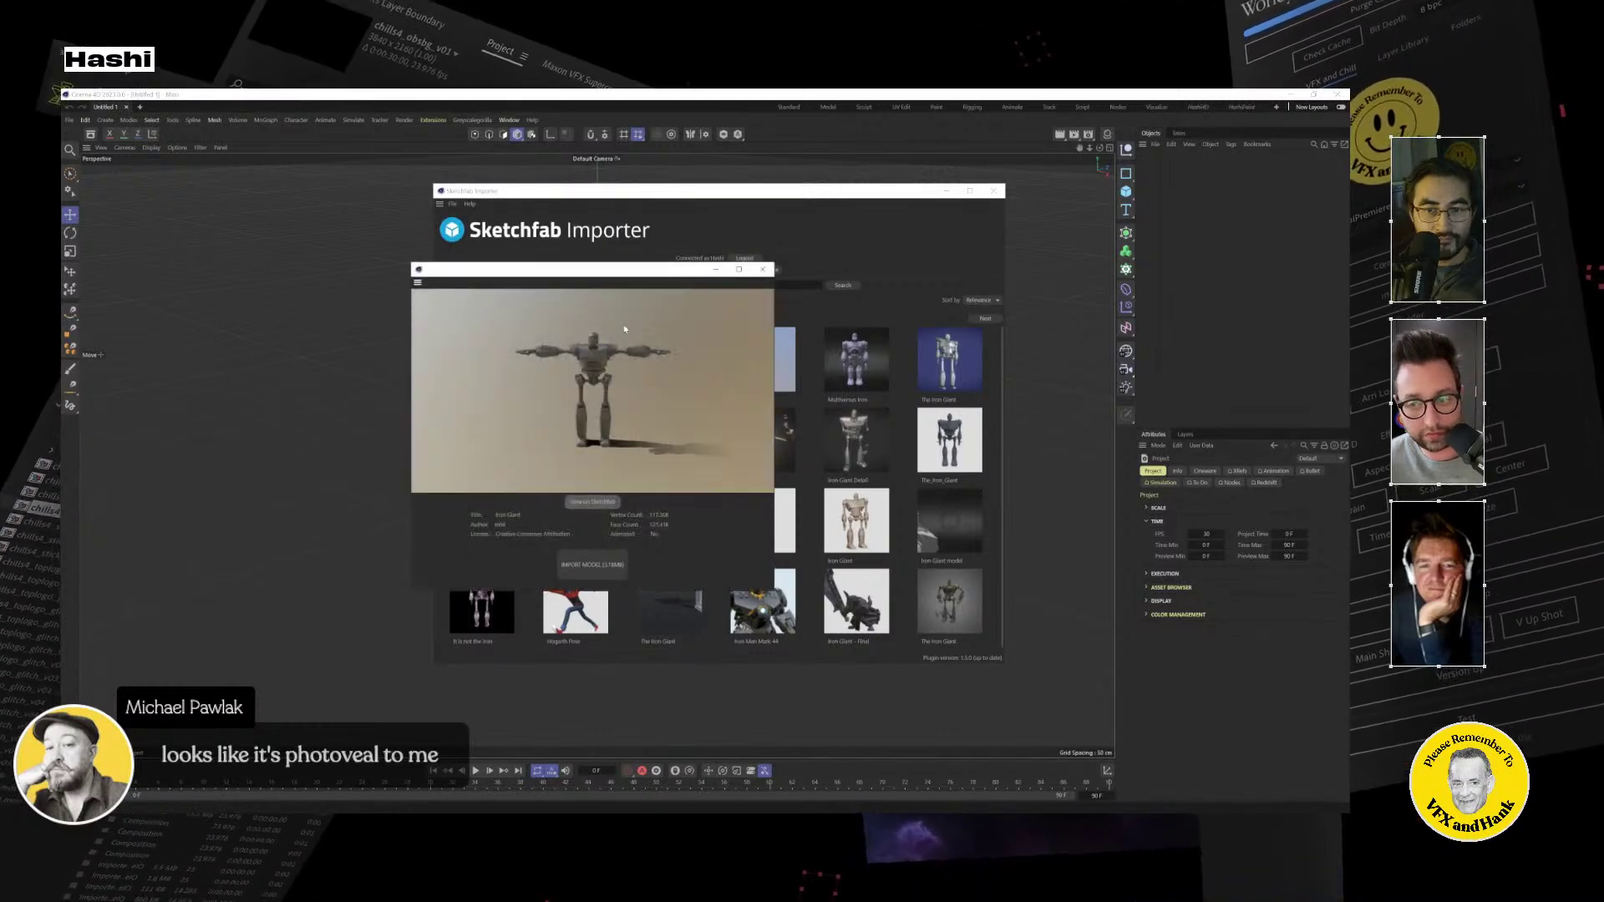
left_click(763, 270)
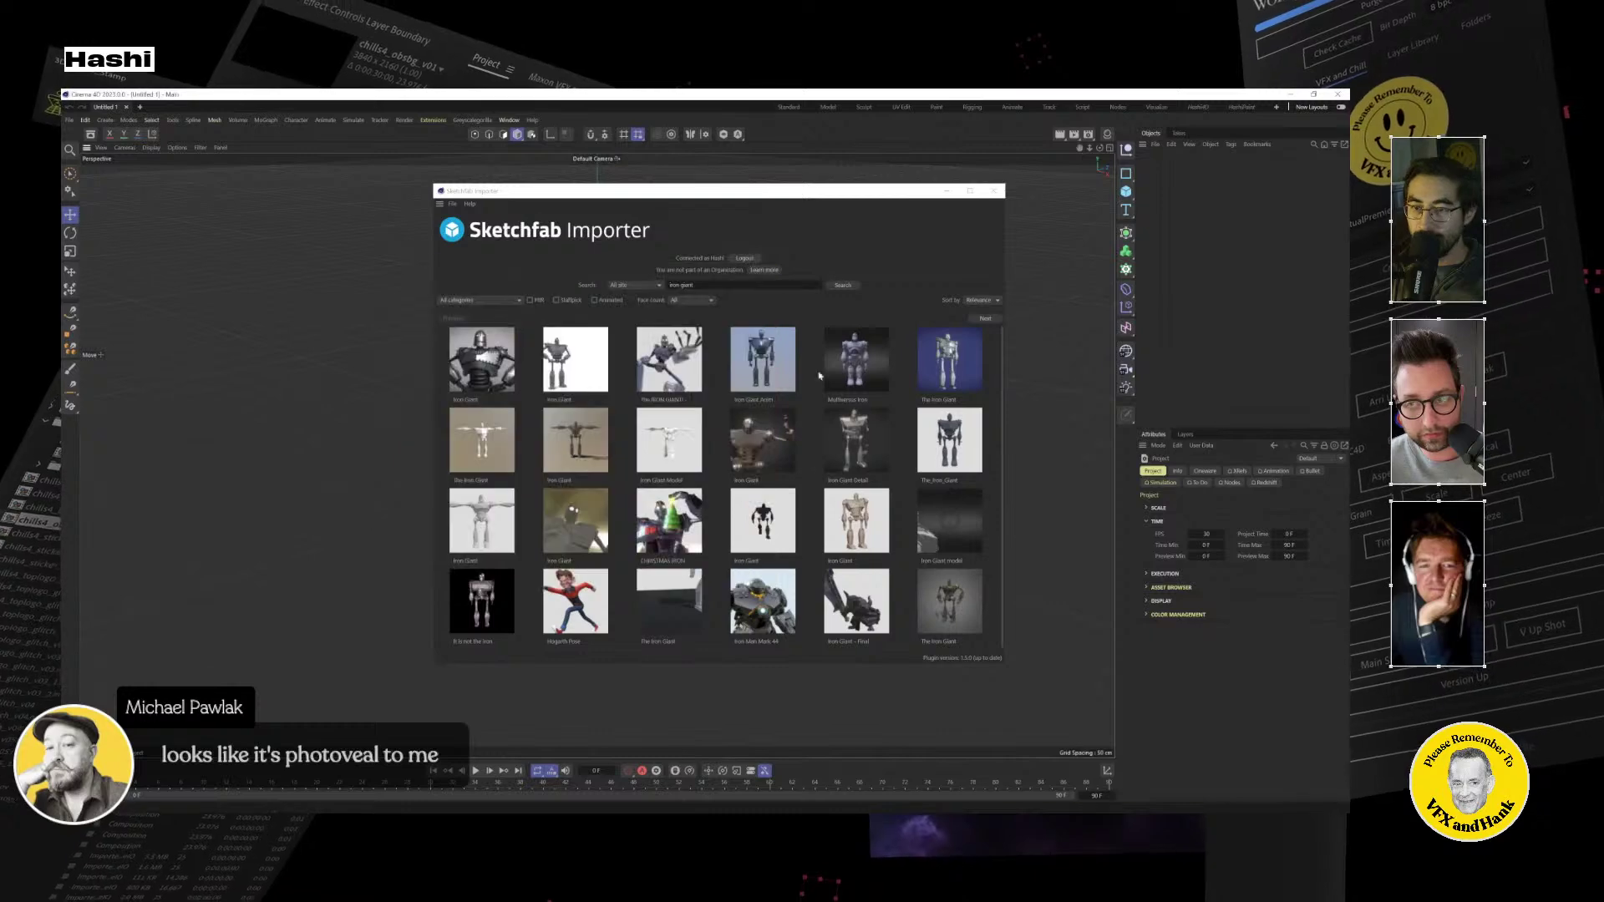
left_click(779, 435)
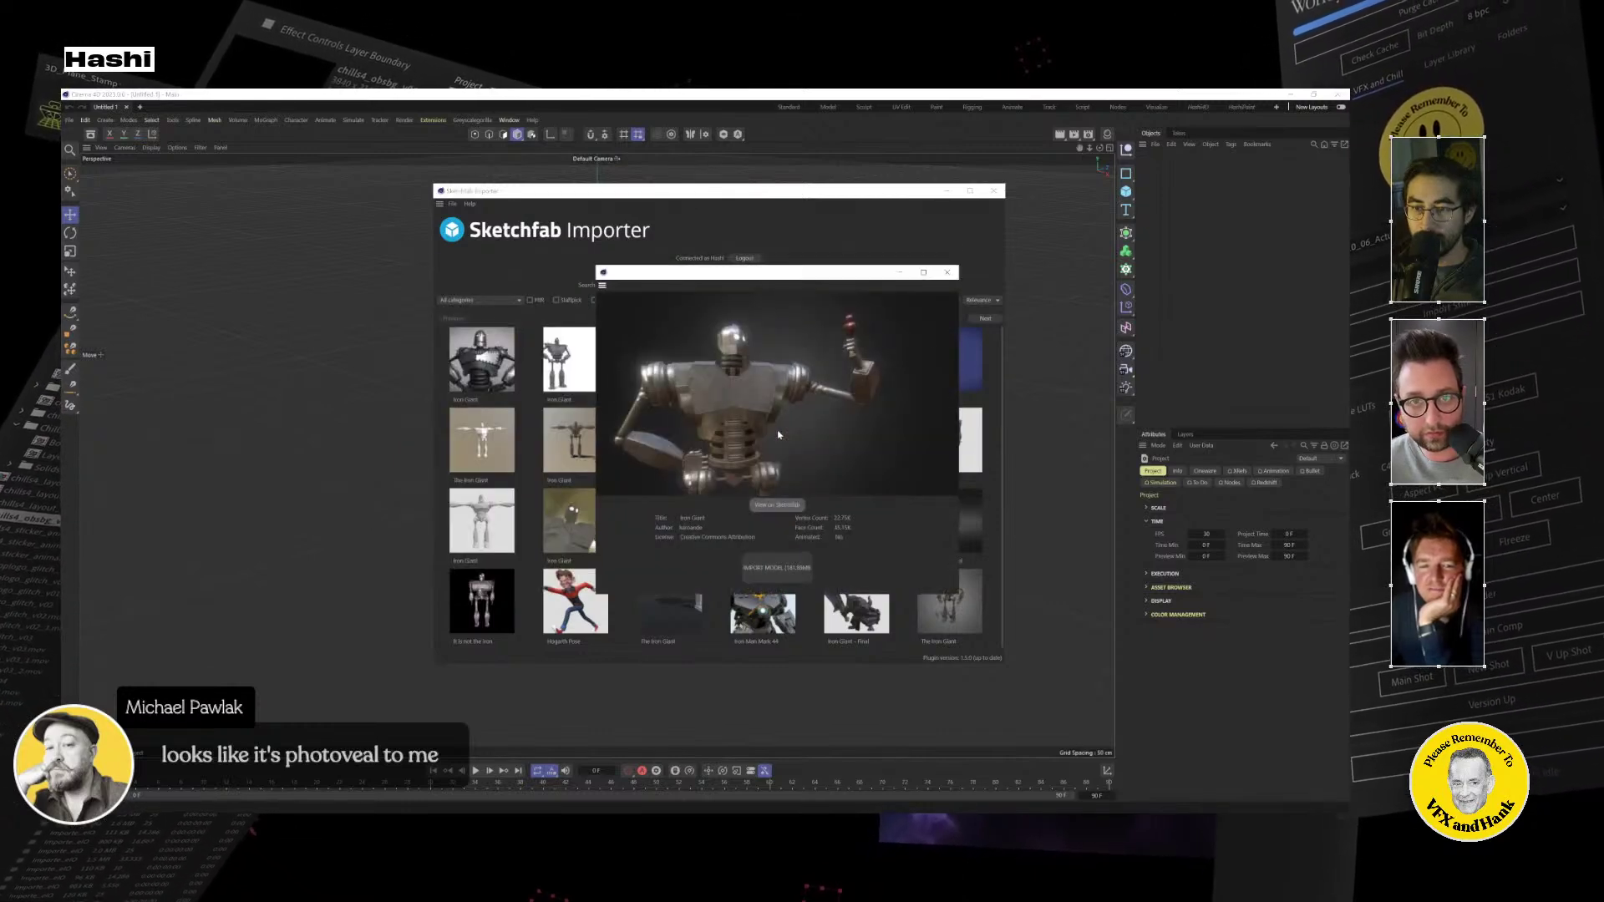
left_click(947, 273)
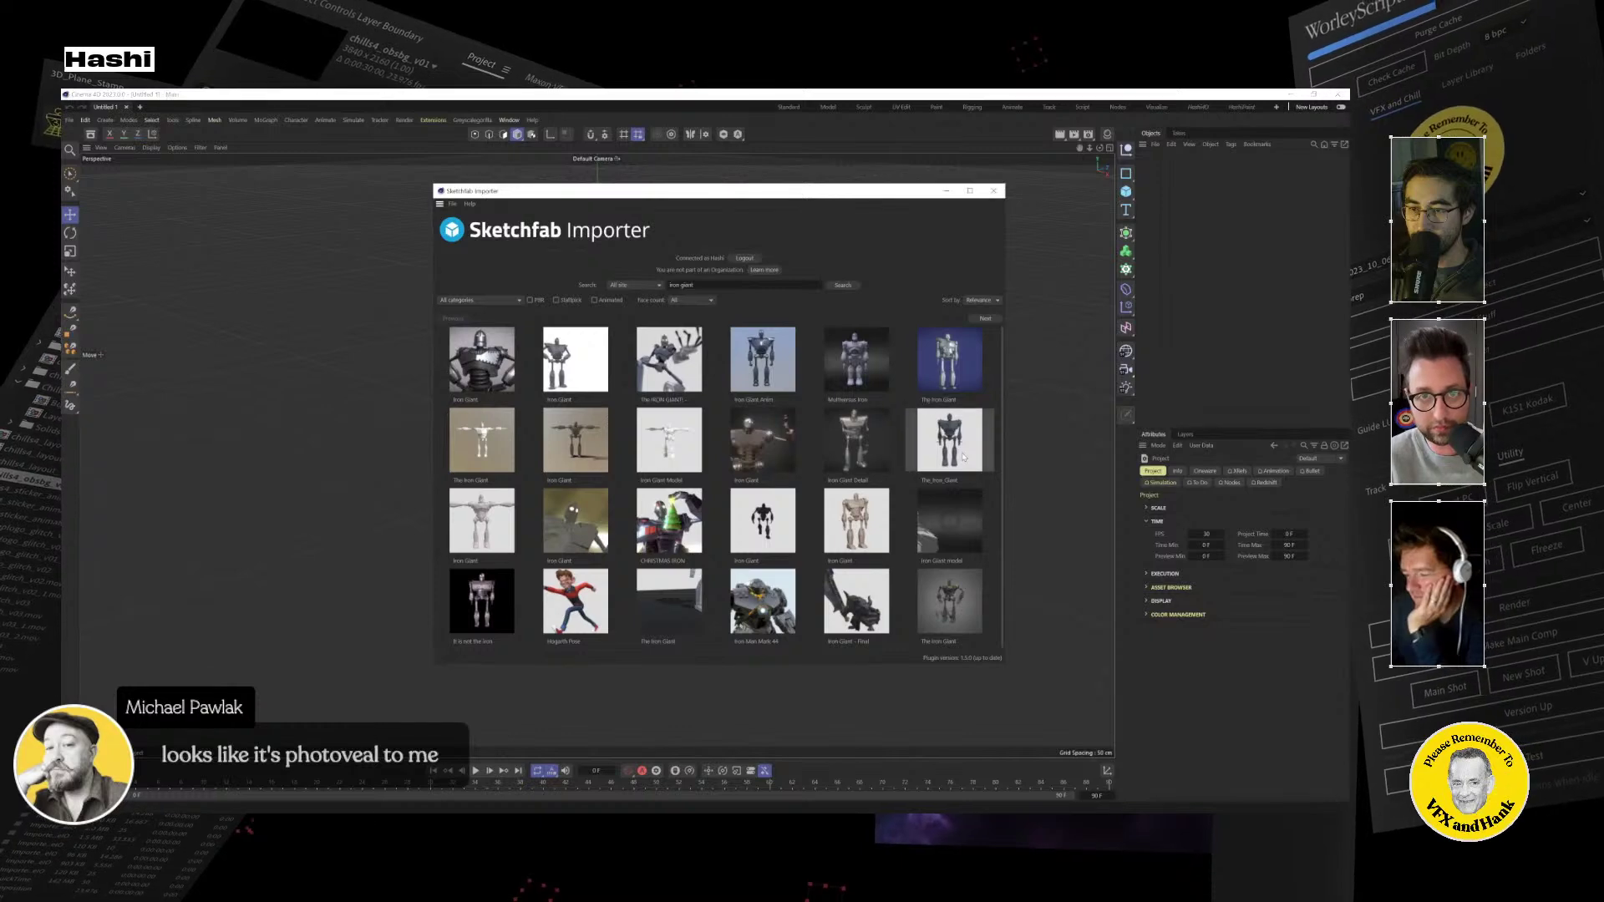
left_click(963, 457)
left_click(1130, 293)
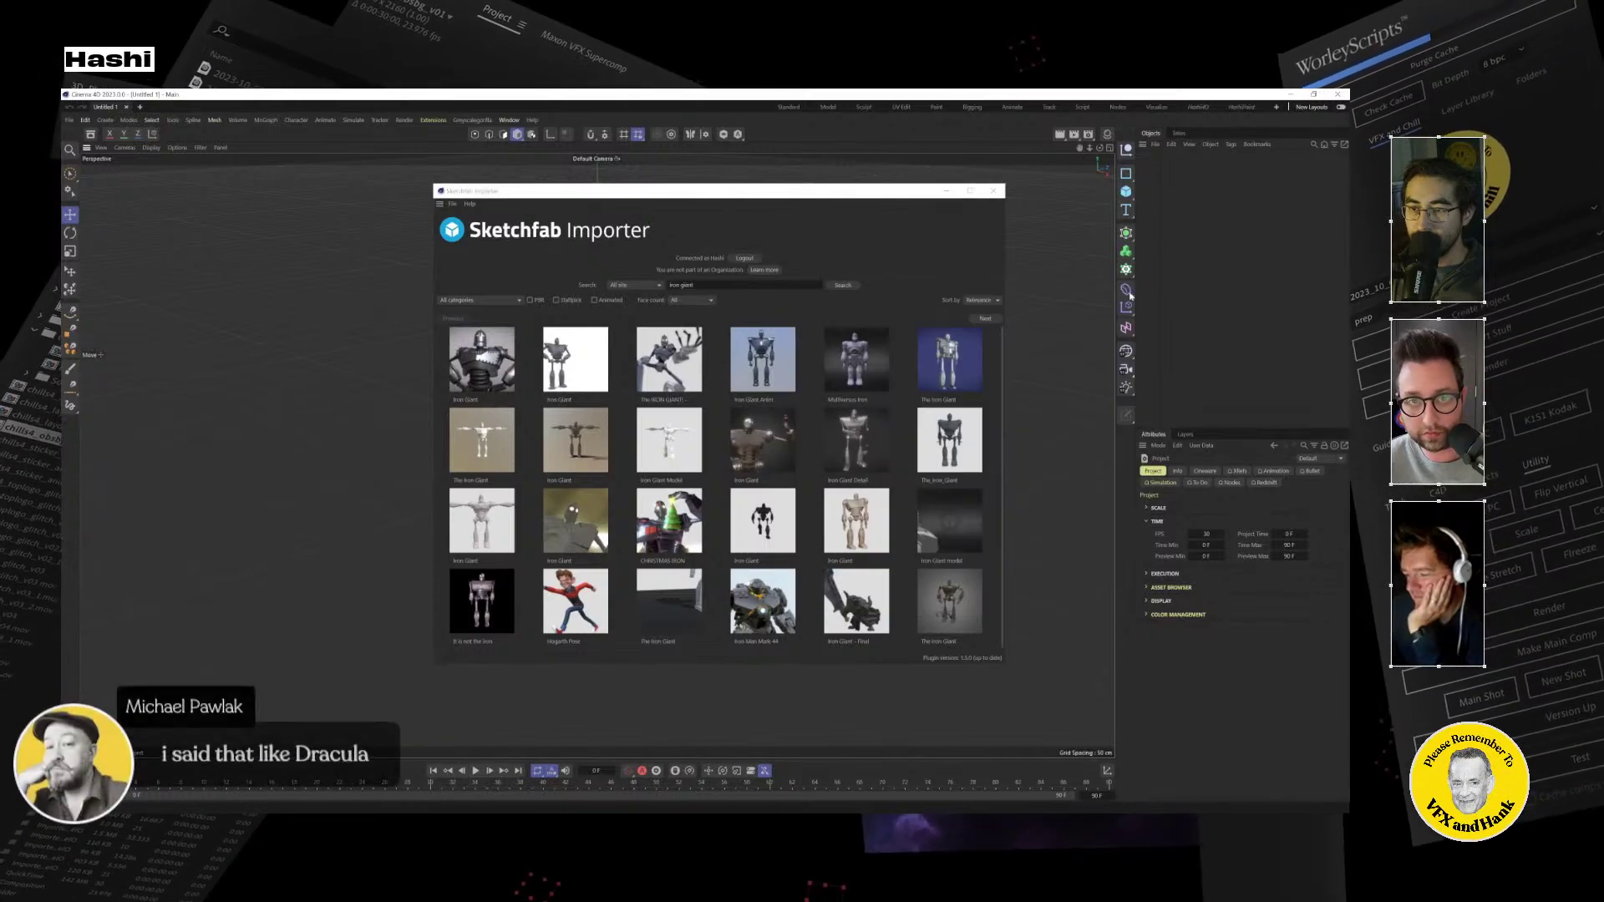
Close the Sketchfab Importer, start opening a project file, and browse to the Testing folder.
double_click(439, 191)
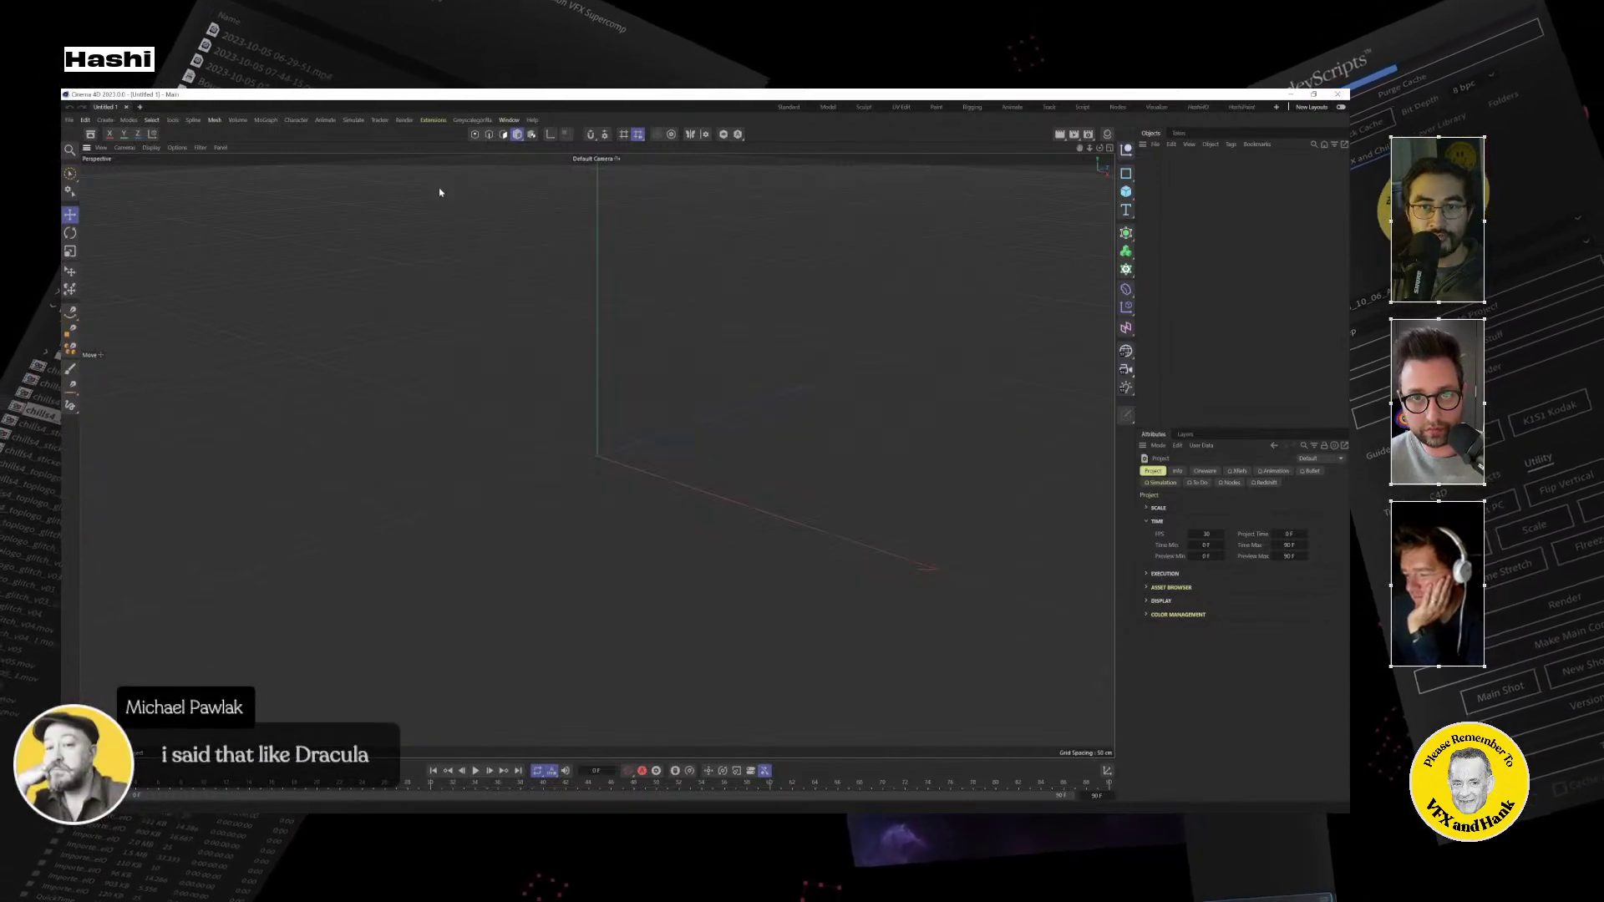
left_click(69, 119)
left_click(101, 144)
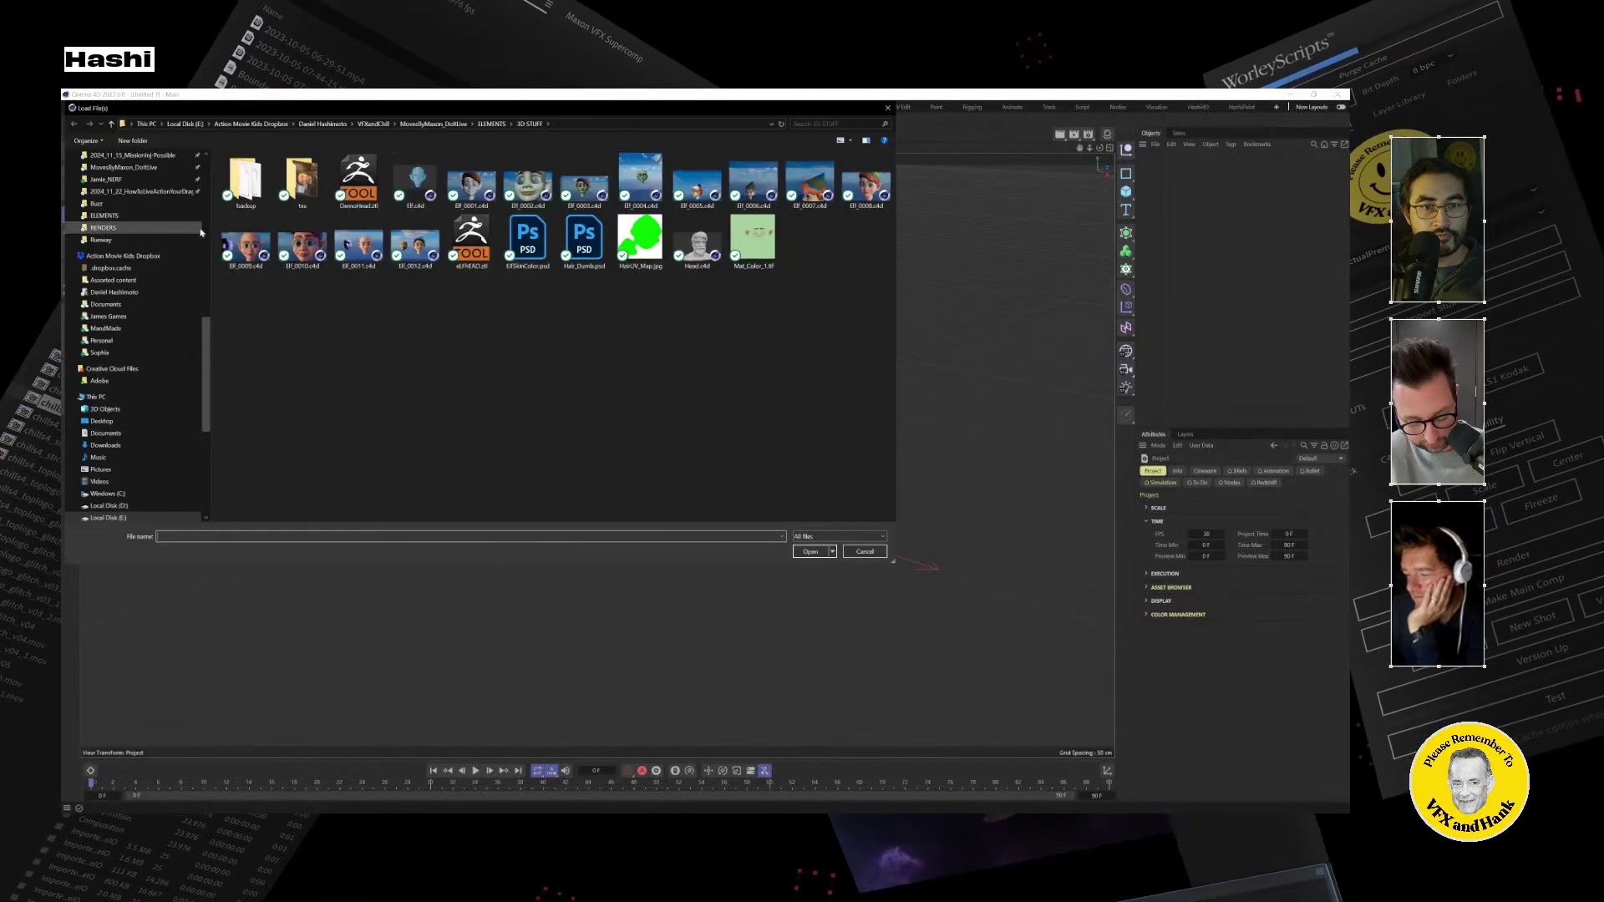
scroll(154, 456, "down", 3)
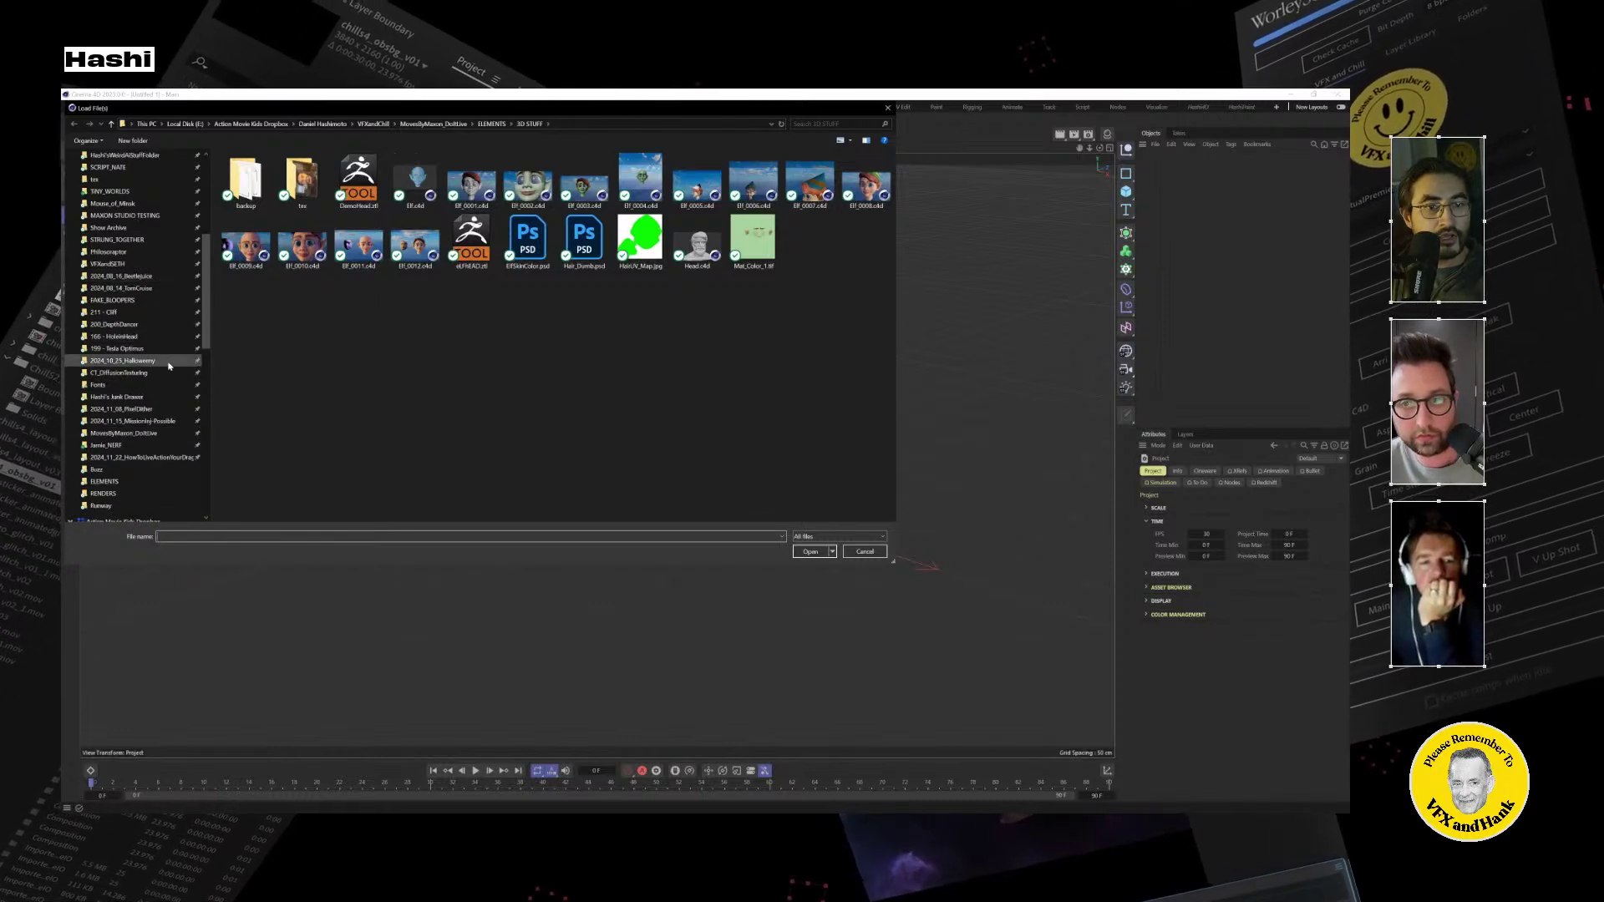
scroll(167, 365, "up", 6)
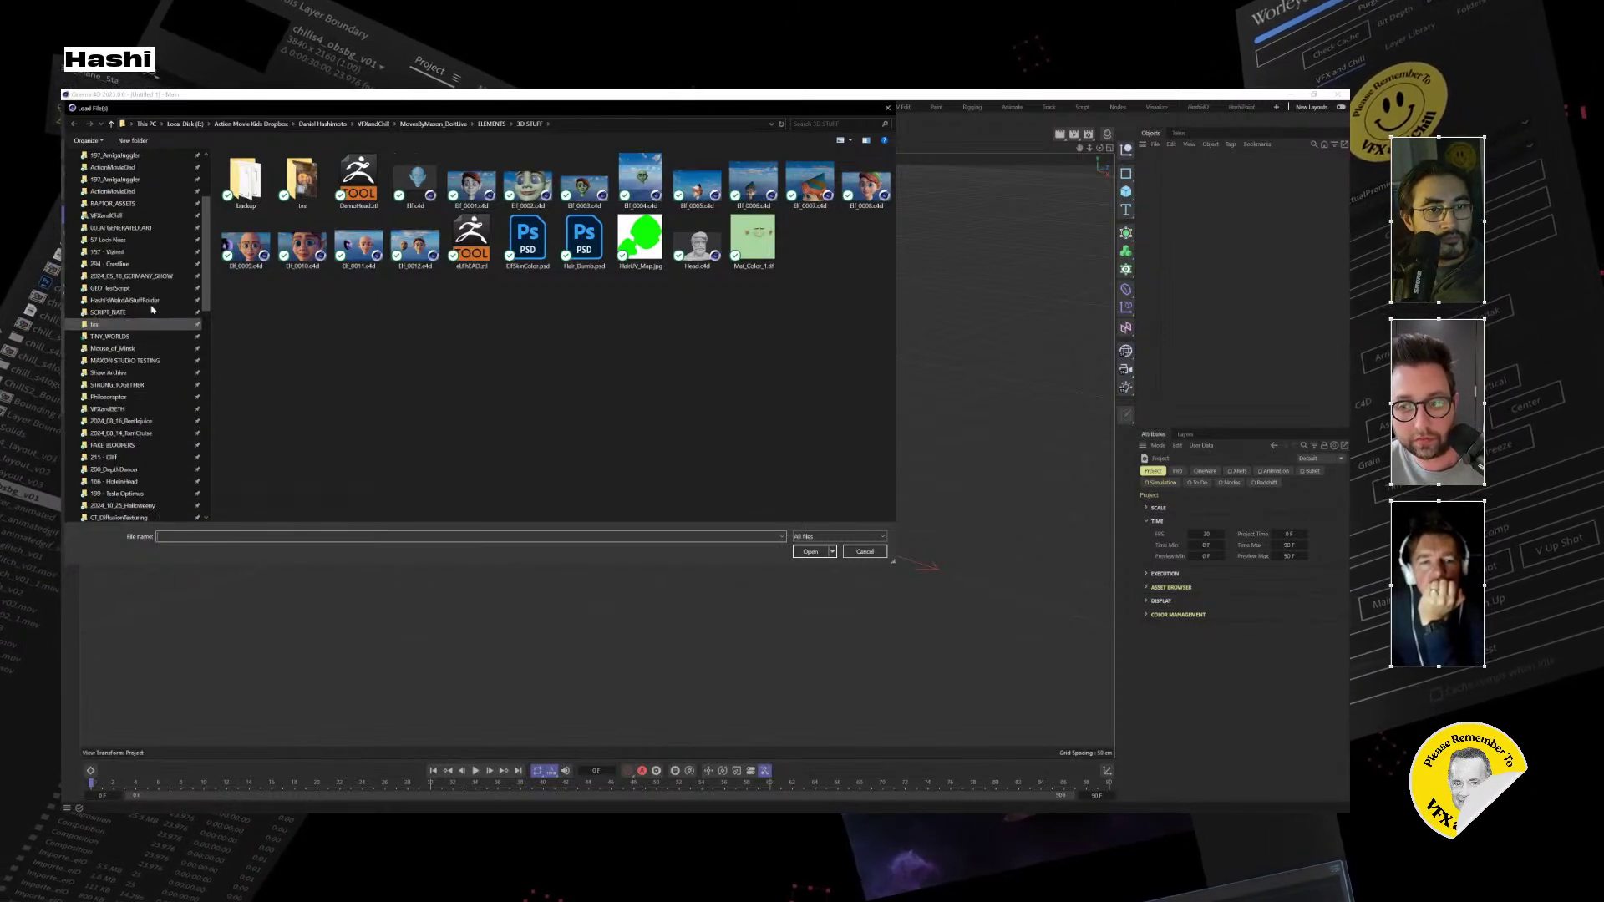
left_click(110, 312)
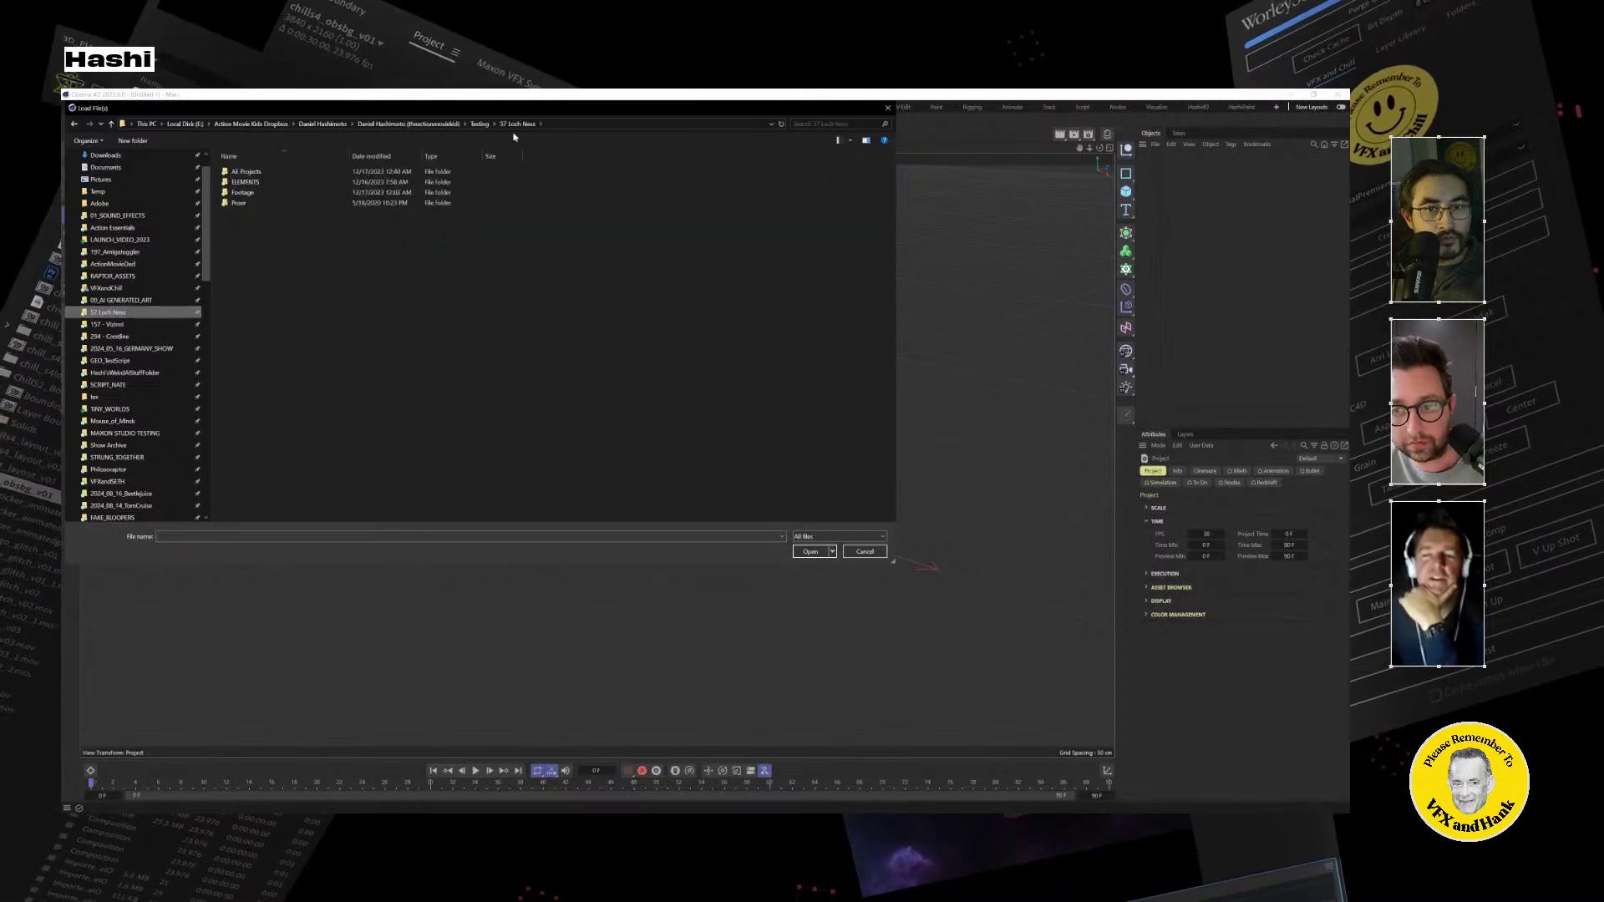
left_click(480, 124)
Find the "217 - Iron Giant" project folder and open its ELEMENTS > 3D STUFF subfolder.
scroll(415, 389, "down", 1)
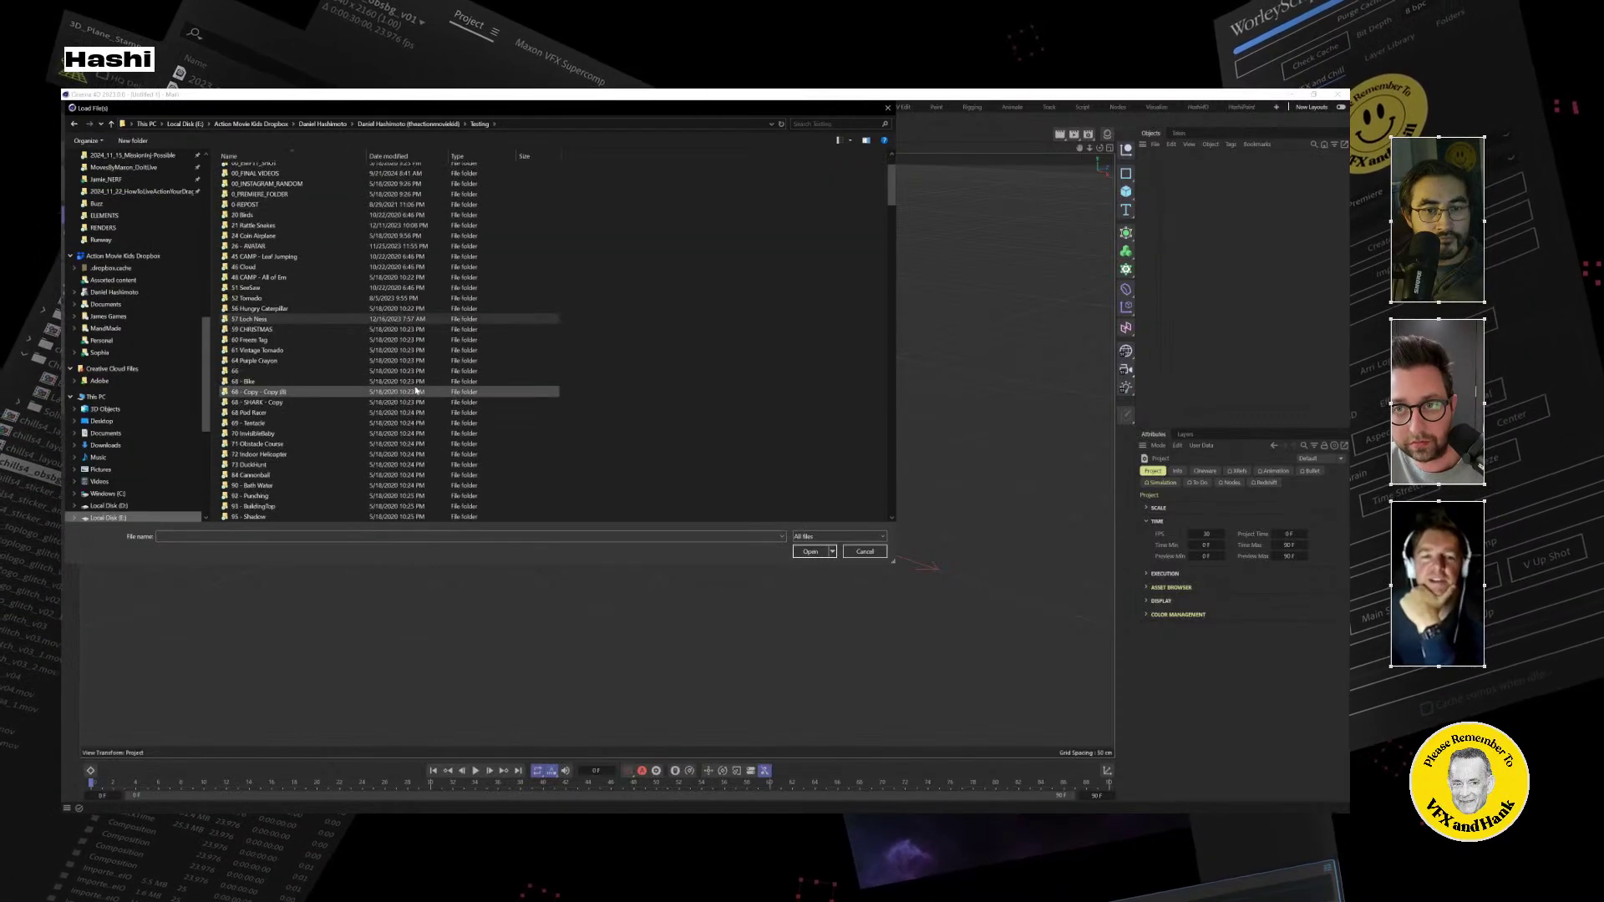
scroll(416, 389, "down", 8)
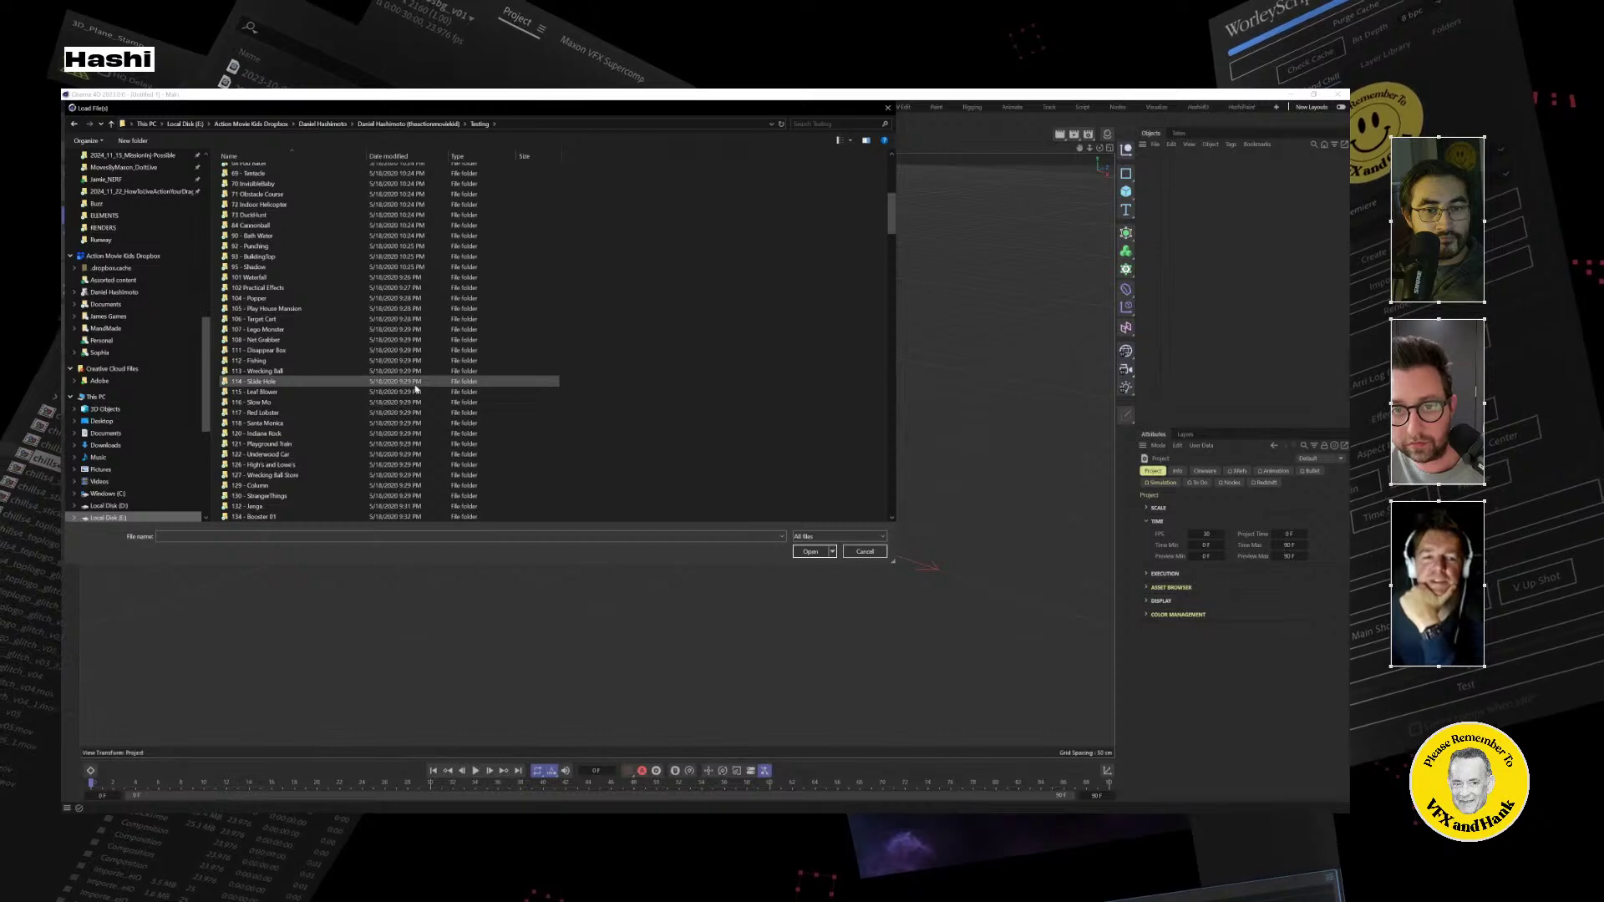
scroll(416, 389, "down", 12)
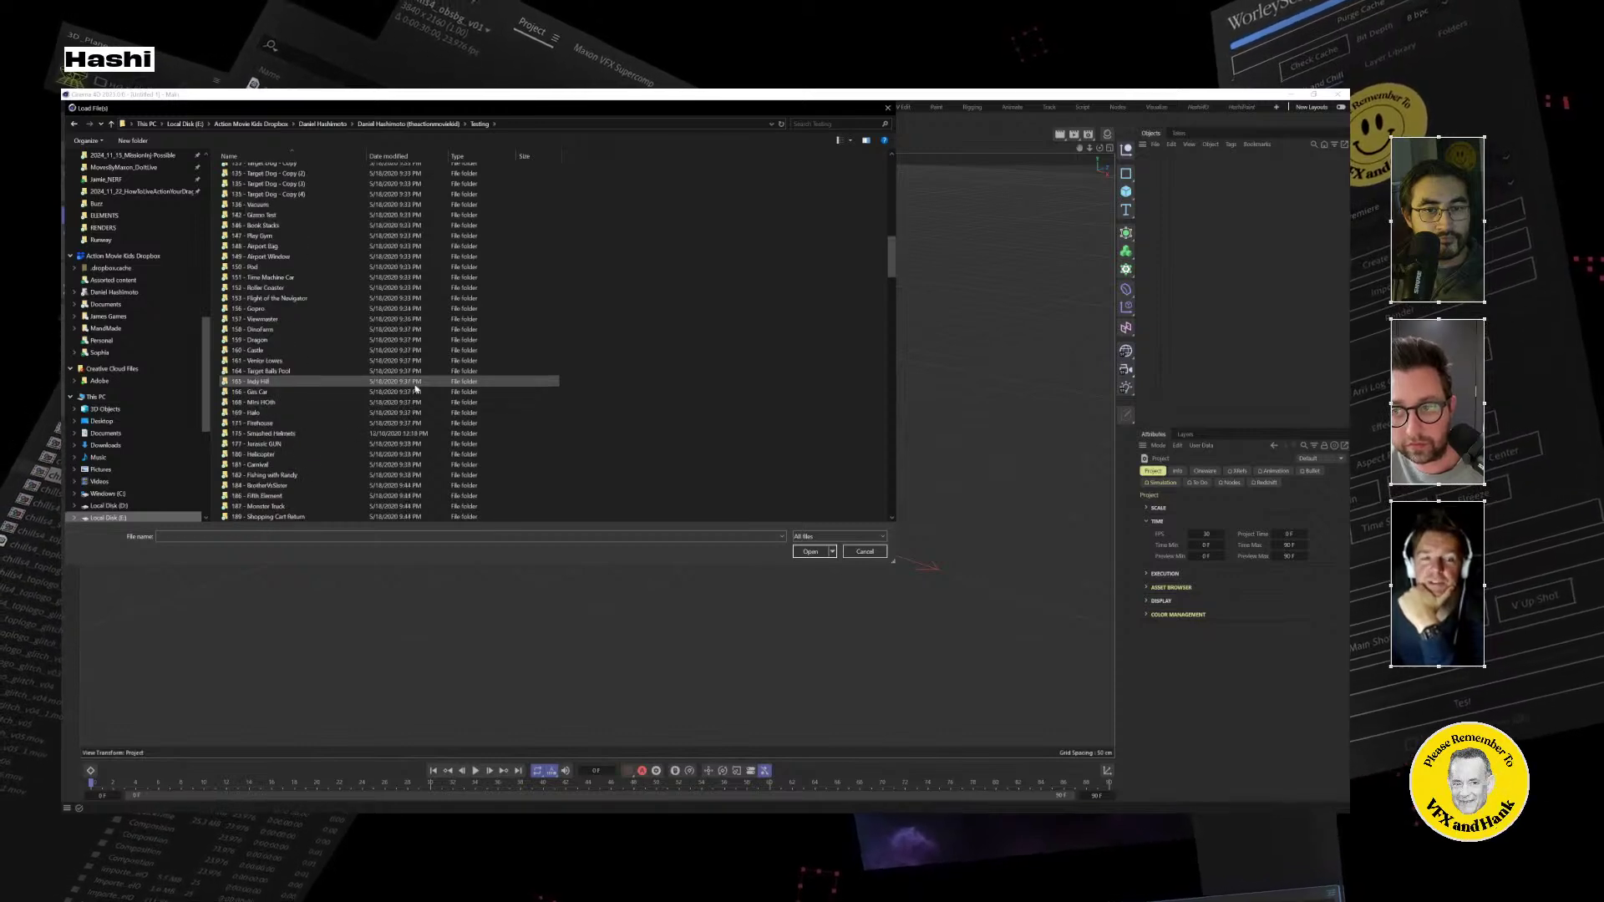
scroll(415, 389, "down", 4)
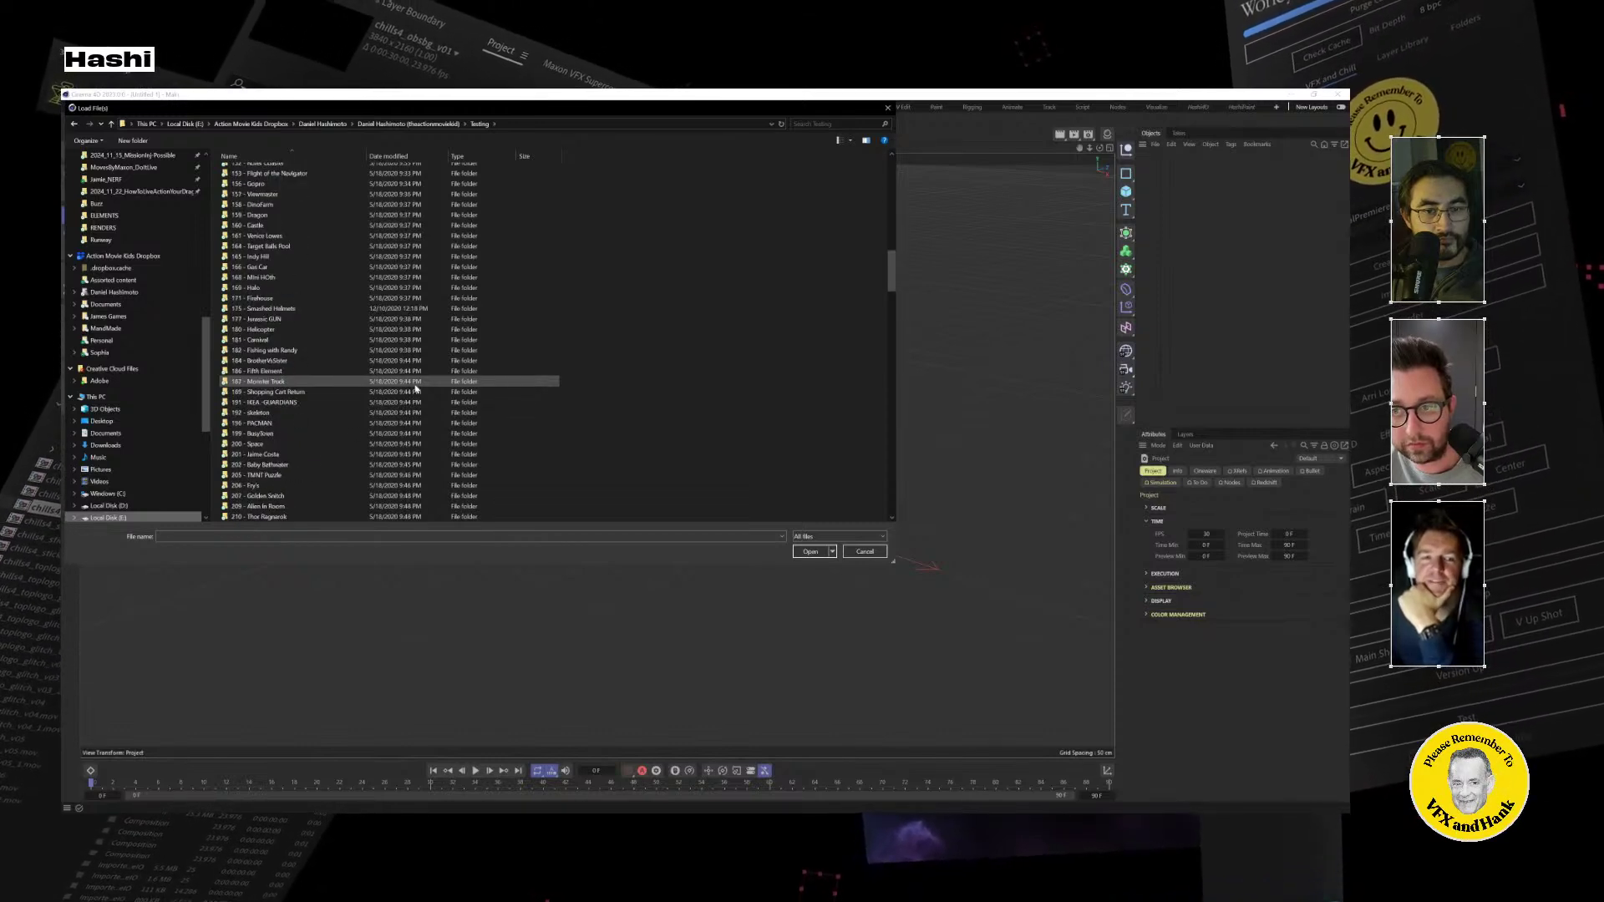
scroll(415, 389, "down", 6)
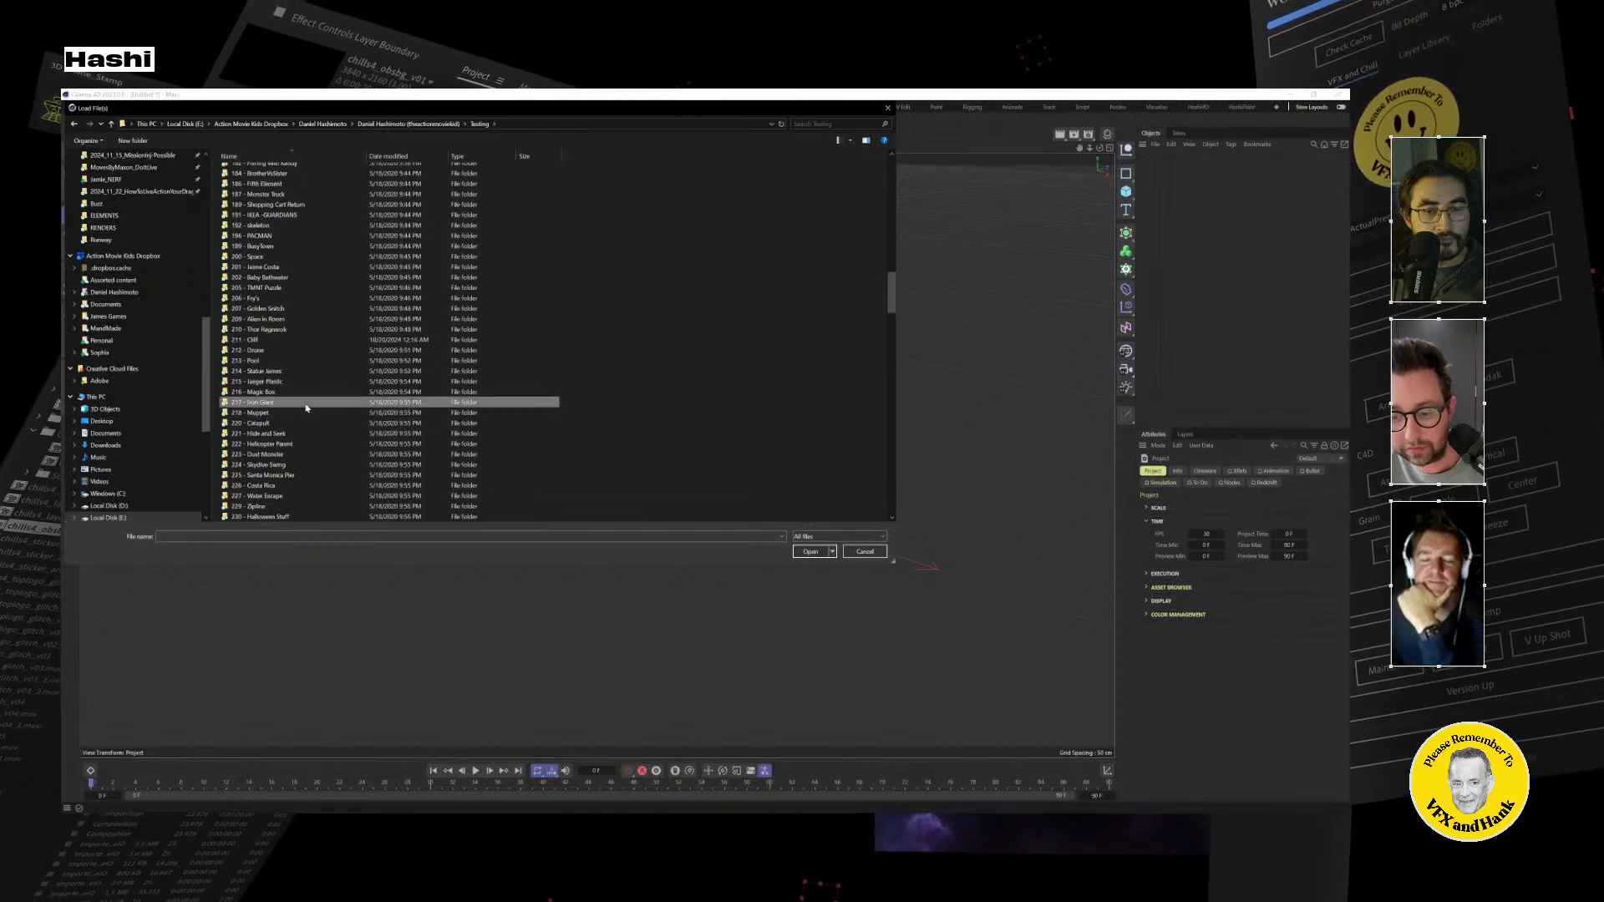
double_click(306, 403)
double_click(240, 180)
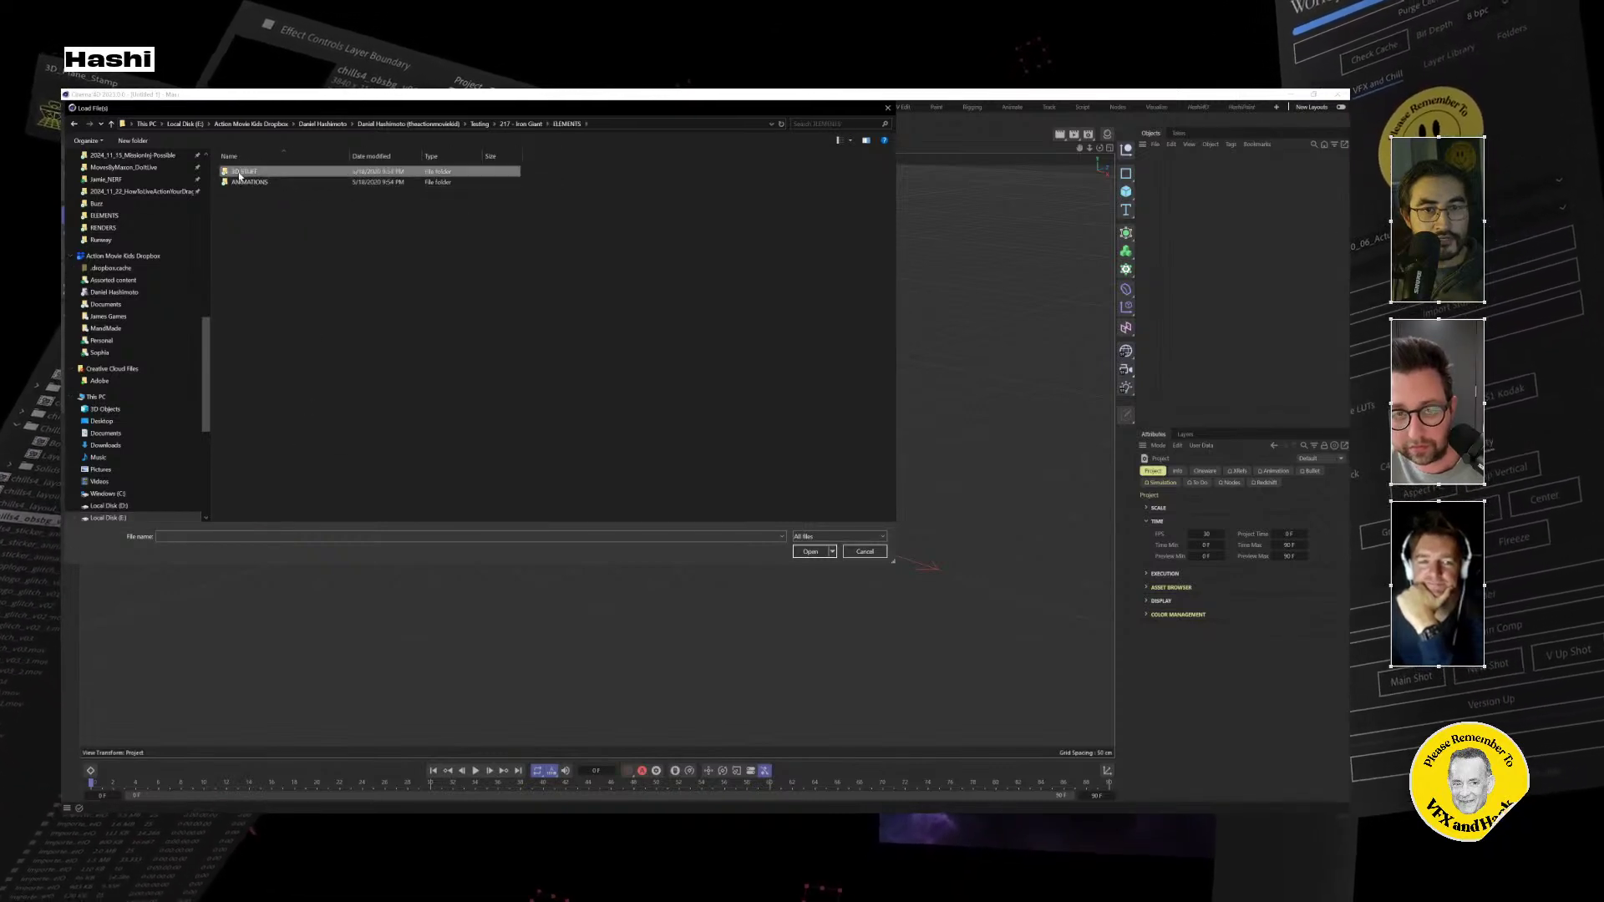
double_click(241, 173)
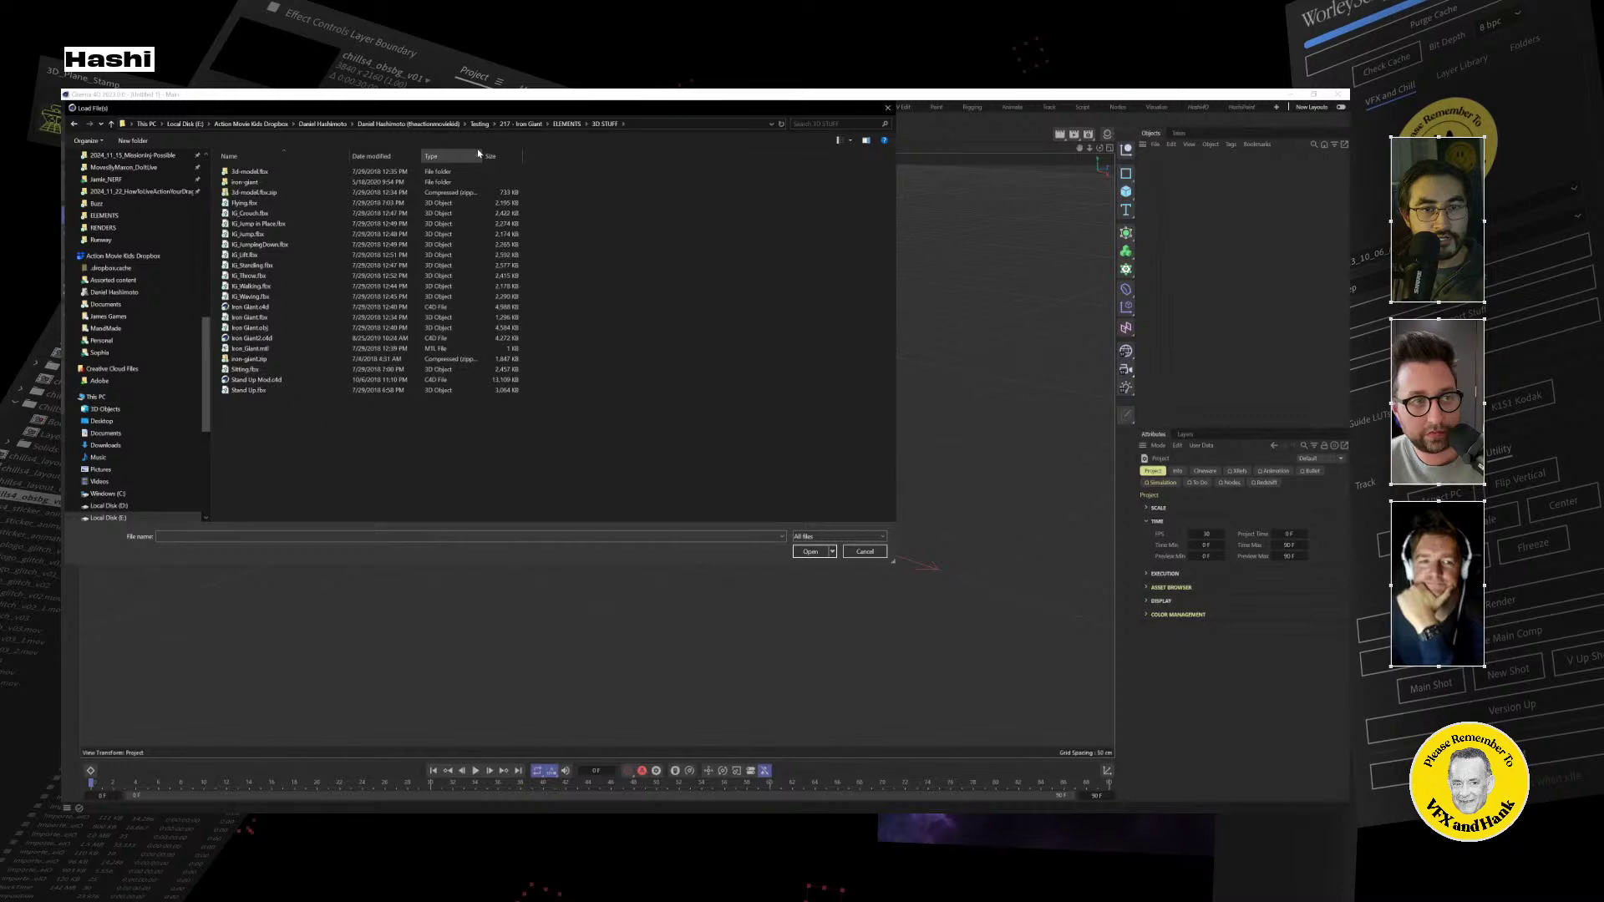
Open all the Iron Giant FBX animations from IG_Crouch.fbx through IG_Waving.fbx, accepting the import settings.
left_click(249, 213)
left_click(251, 296, "shift")
left_click(822, 554)
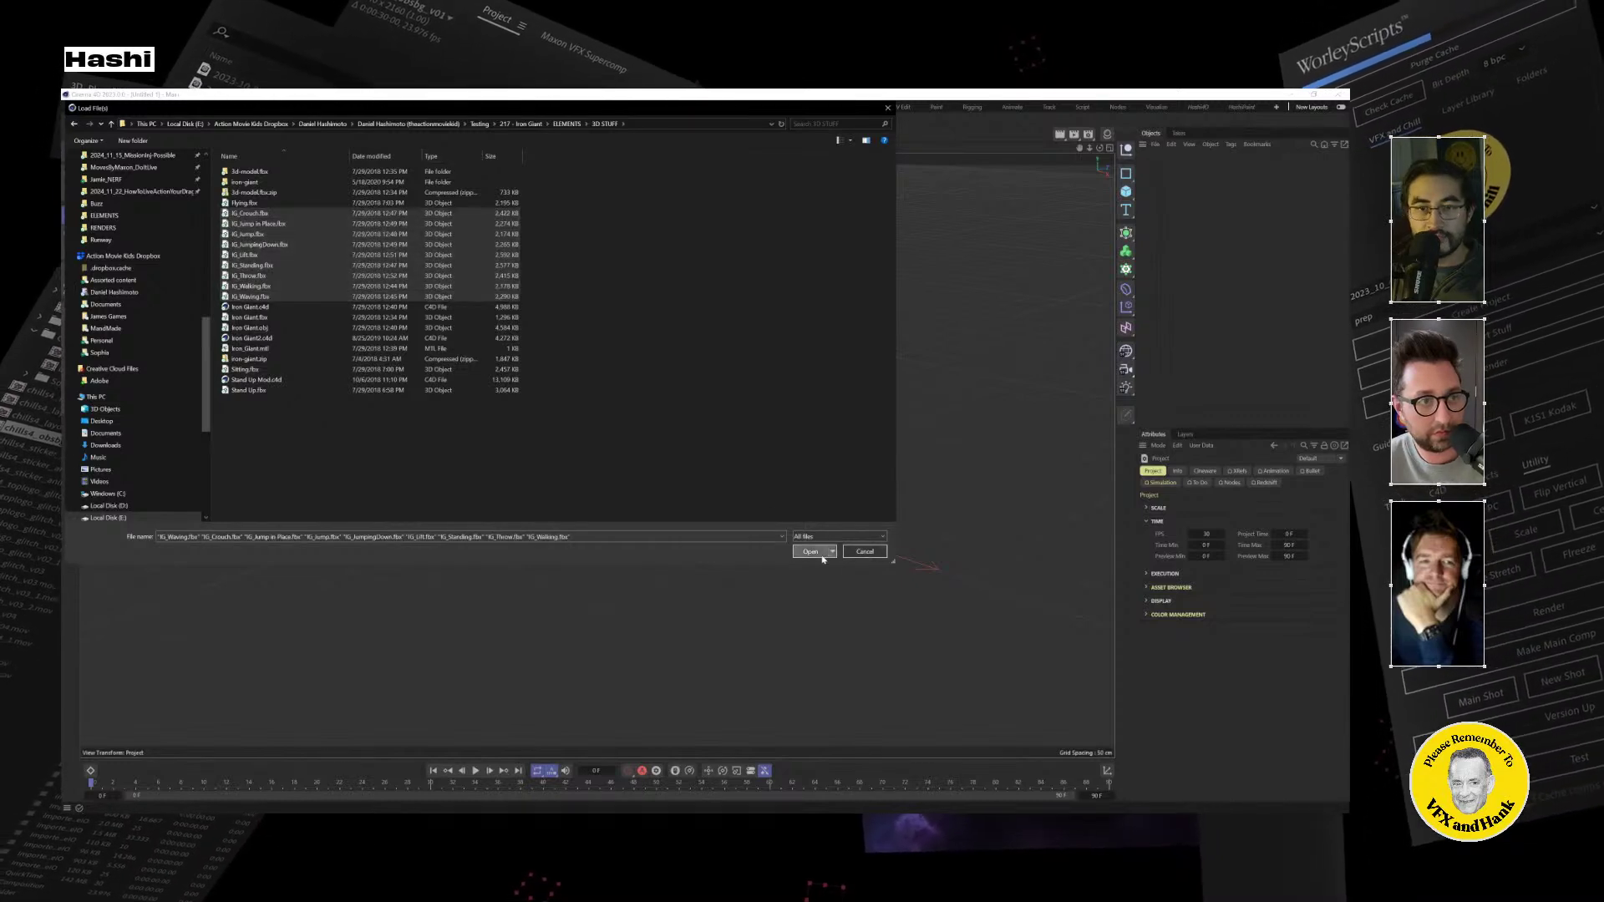
left_click(804, 653)
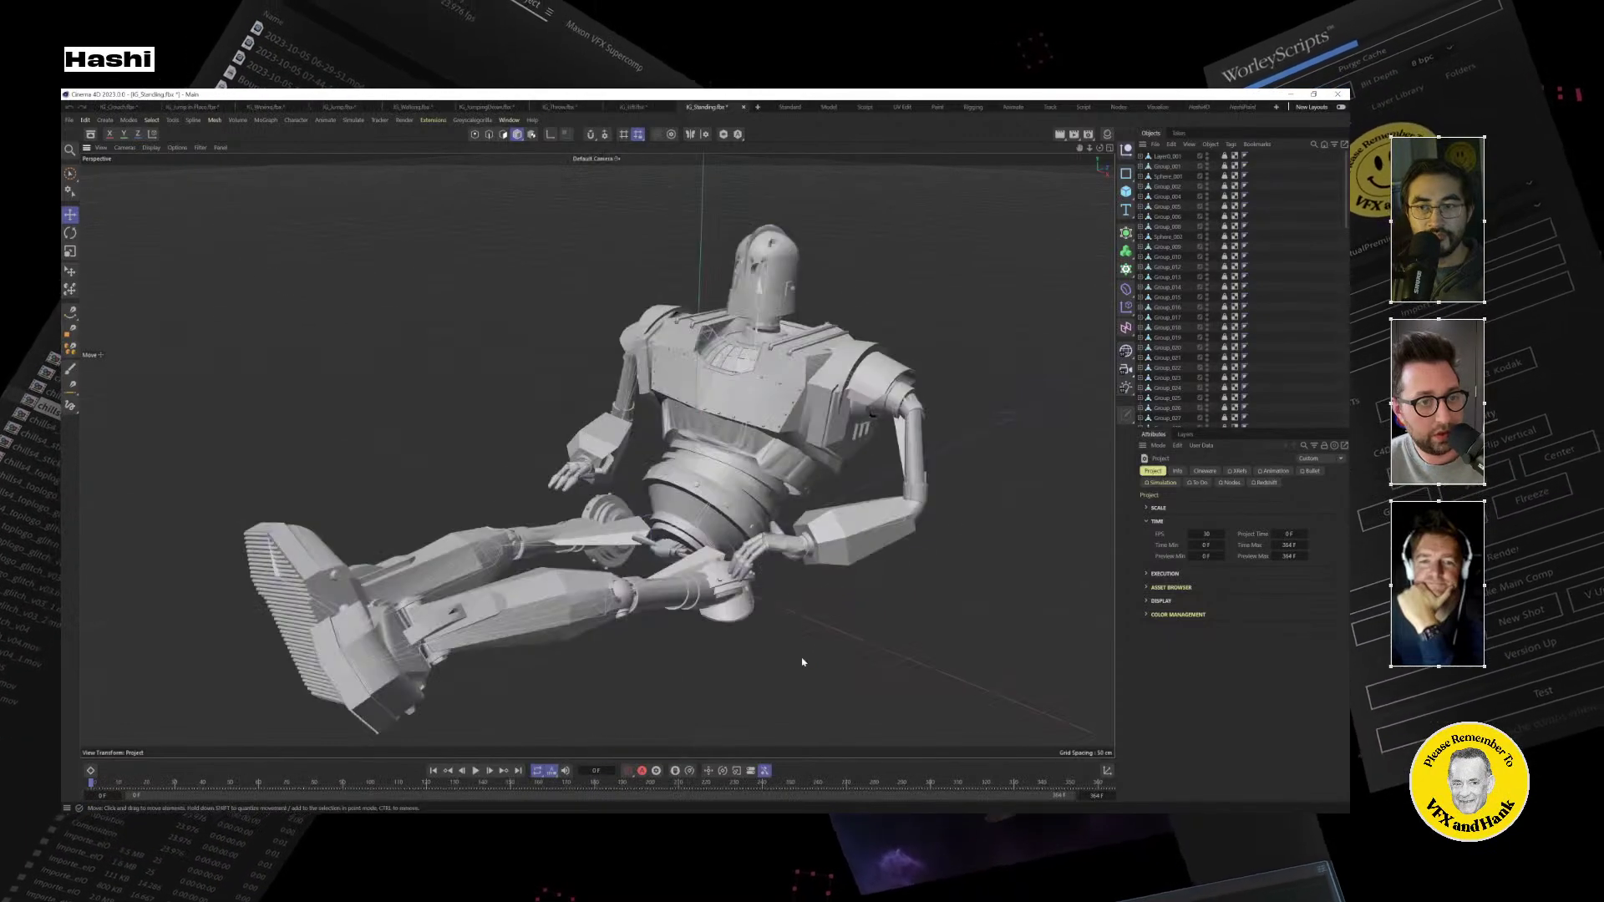
Play the robot's standing-up animation in IG_Standing.fbx while viewing the whole figure from the front.
left_click(475, 772)
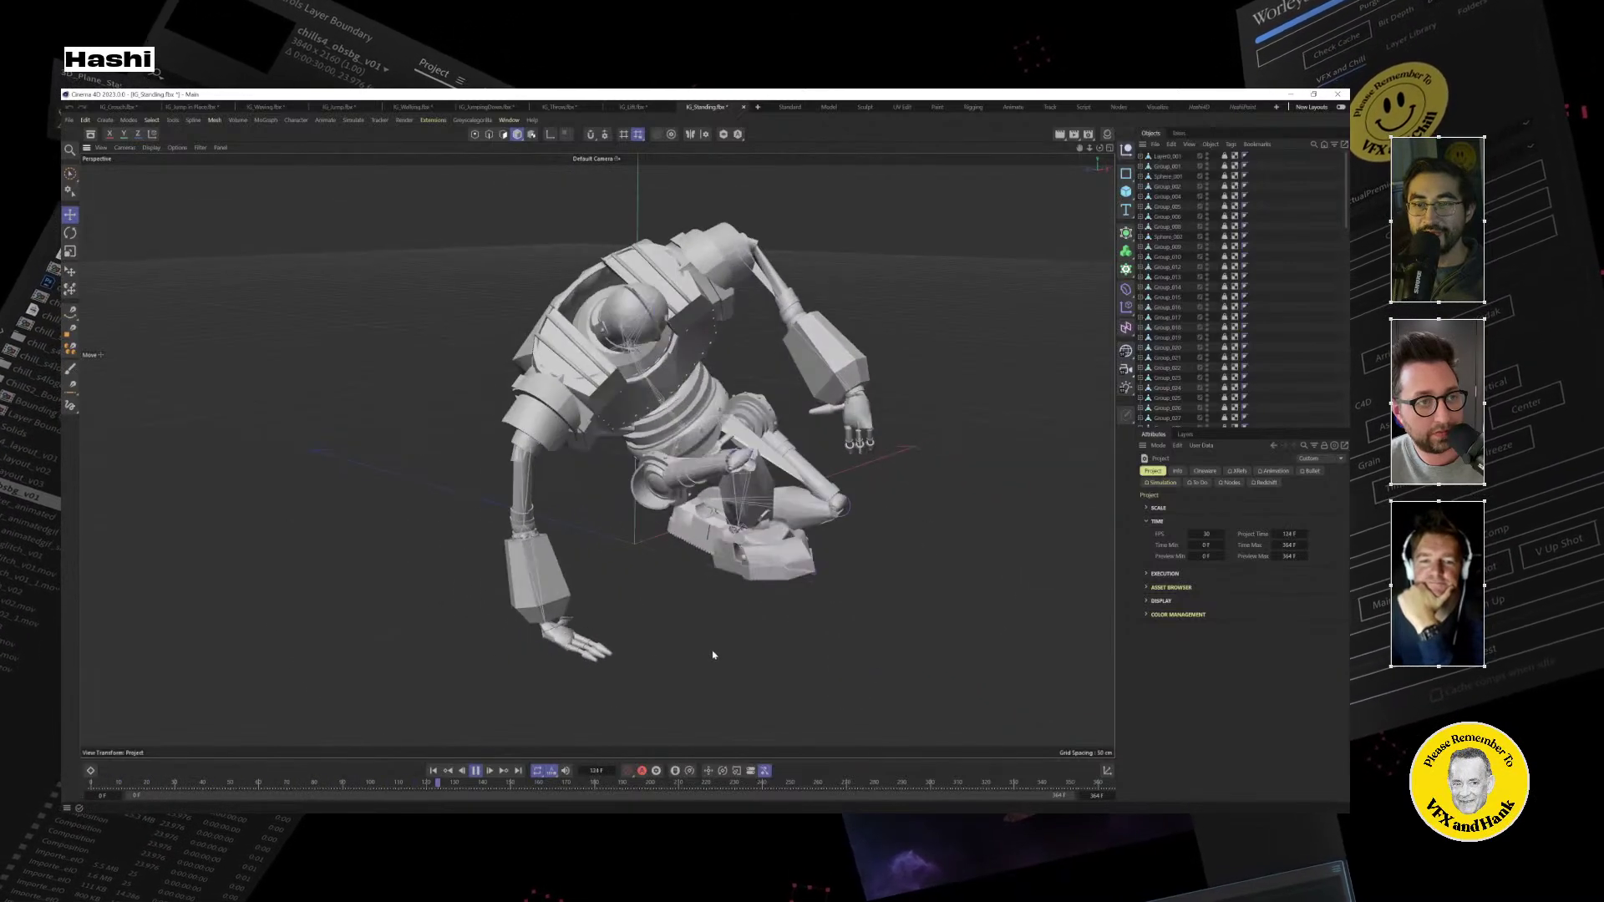
left_click_drag(834, 565, 775, 604, "alt")
scroll(718, 635, "down", 5)
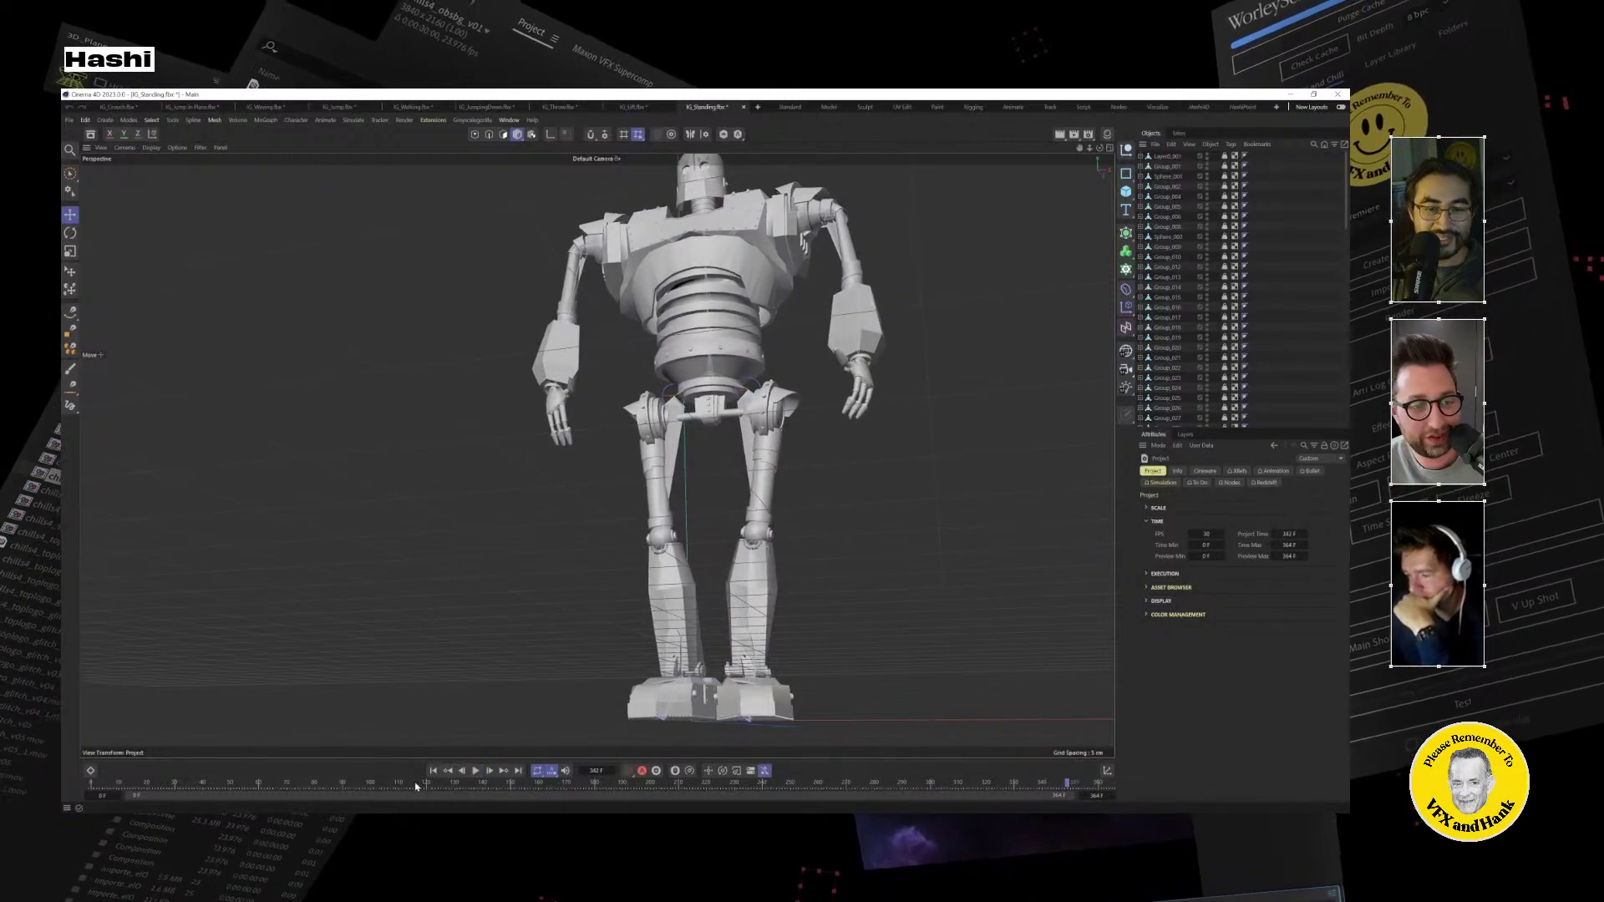
Examine the seated Iron Giant's head, chest and full body up close from several angles.
scroll(677, 538, "up", 10)
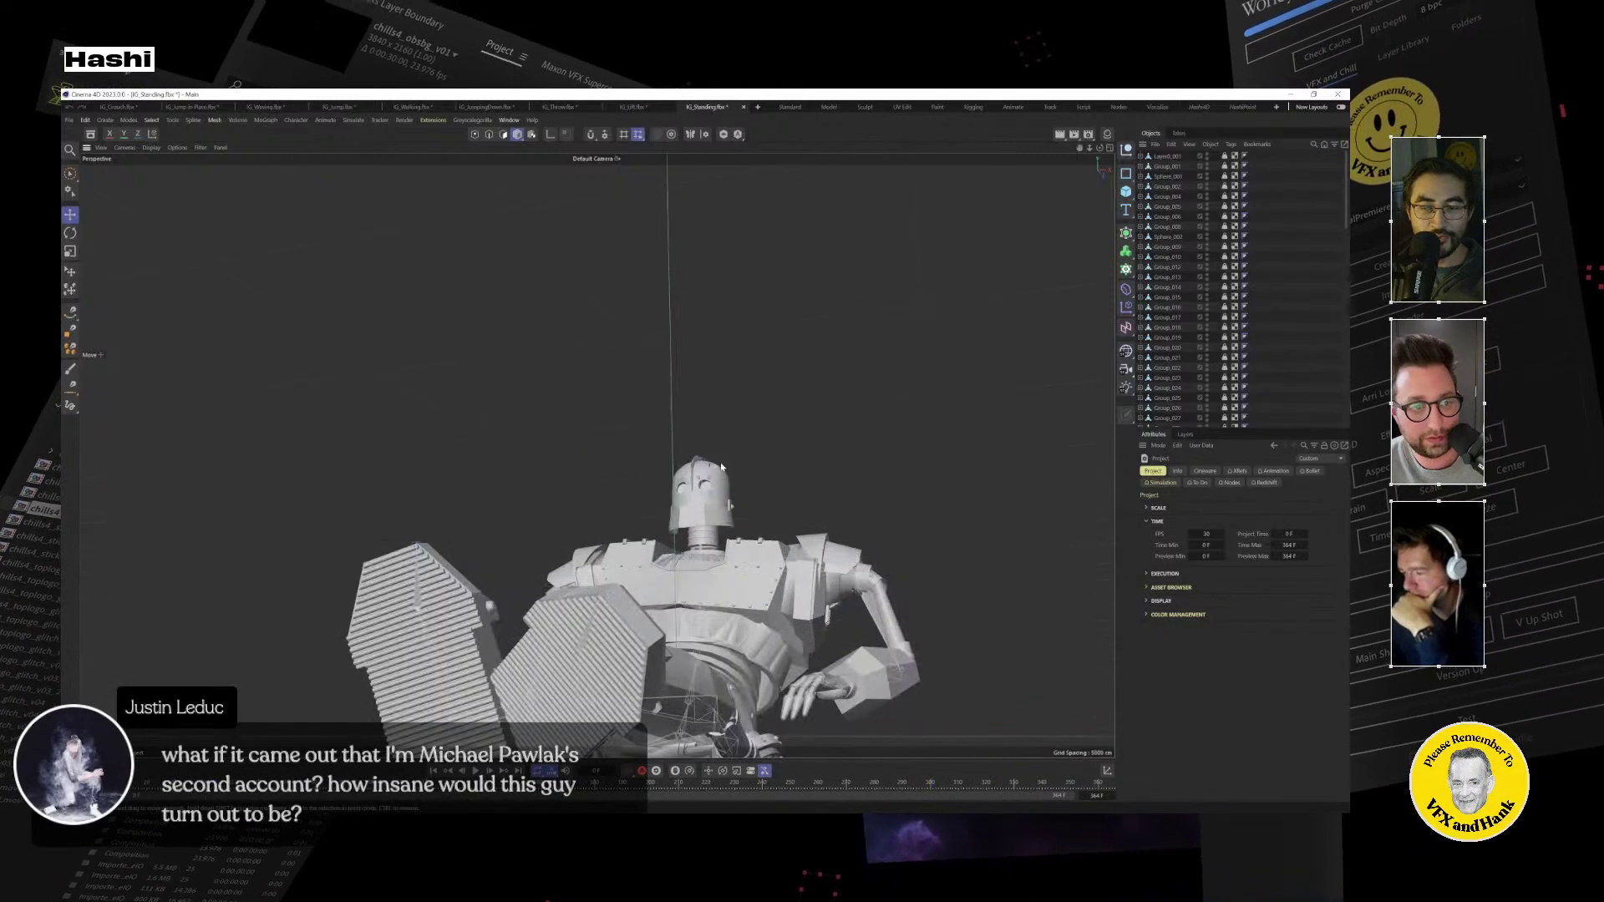
scroll(677, 538, "up", 10)
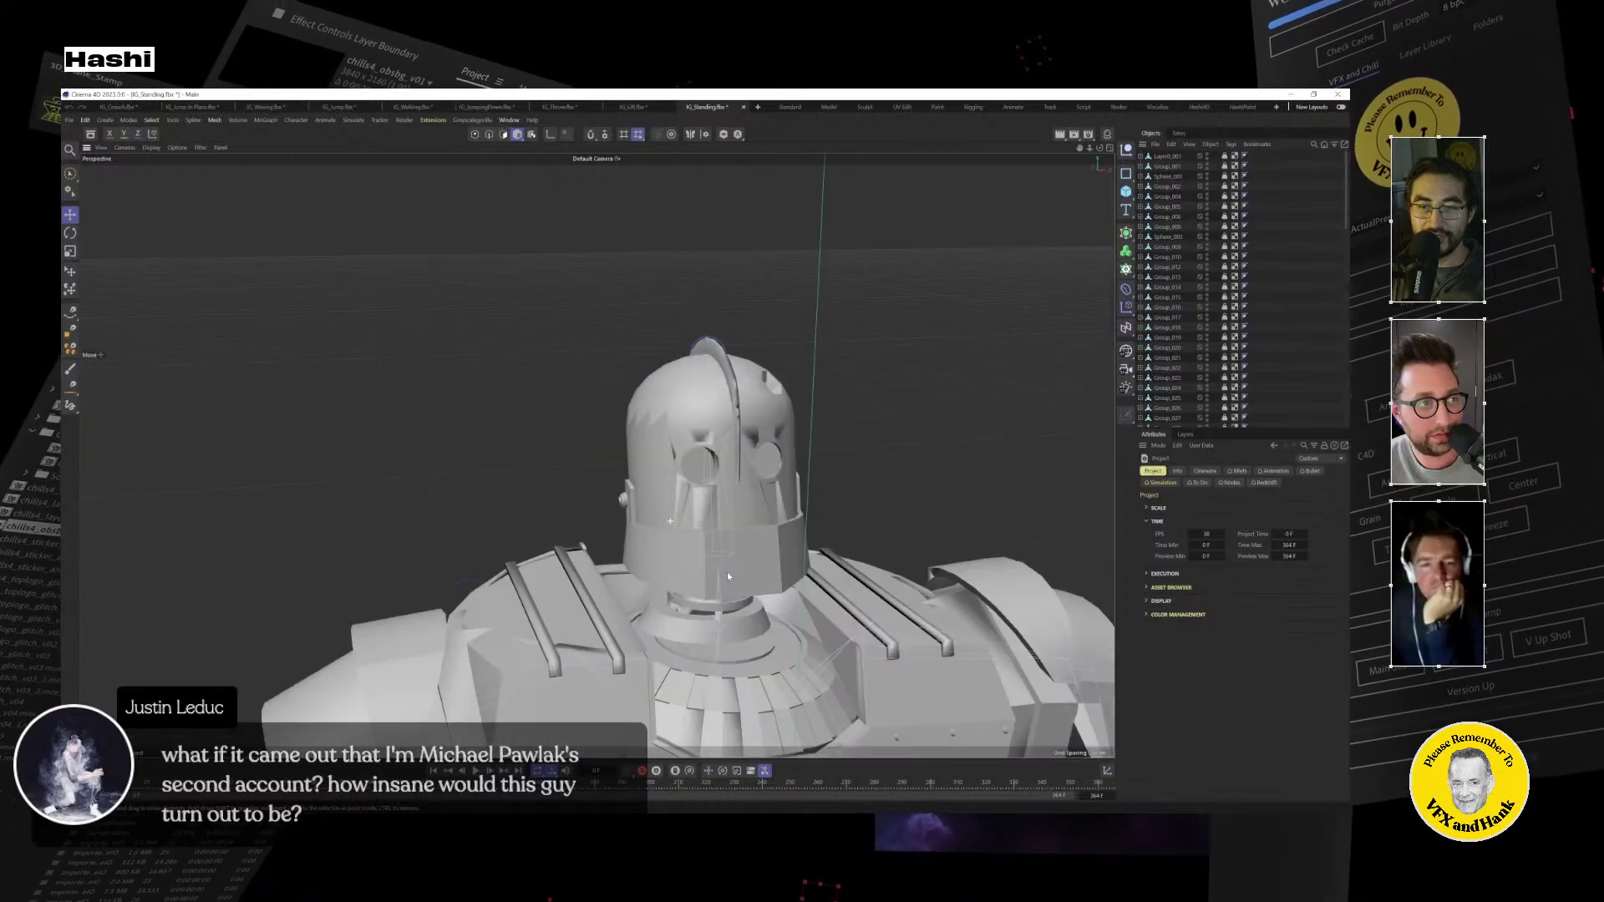
left_click_drag(710, 537, 492, 534, "alt")
left_click_drag(866, 457, 769, 449, "alt")
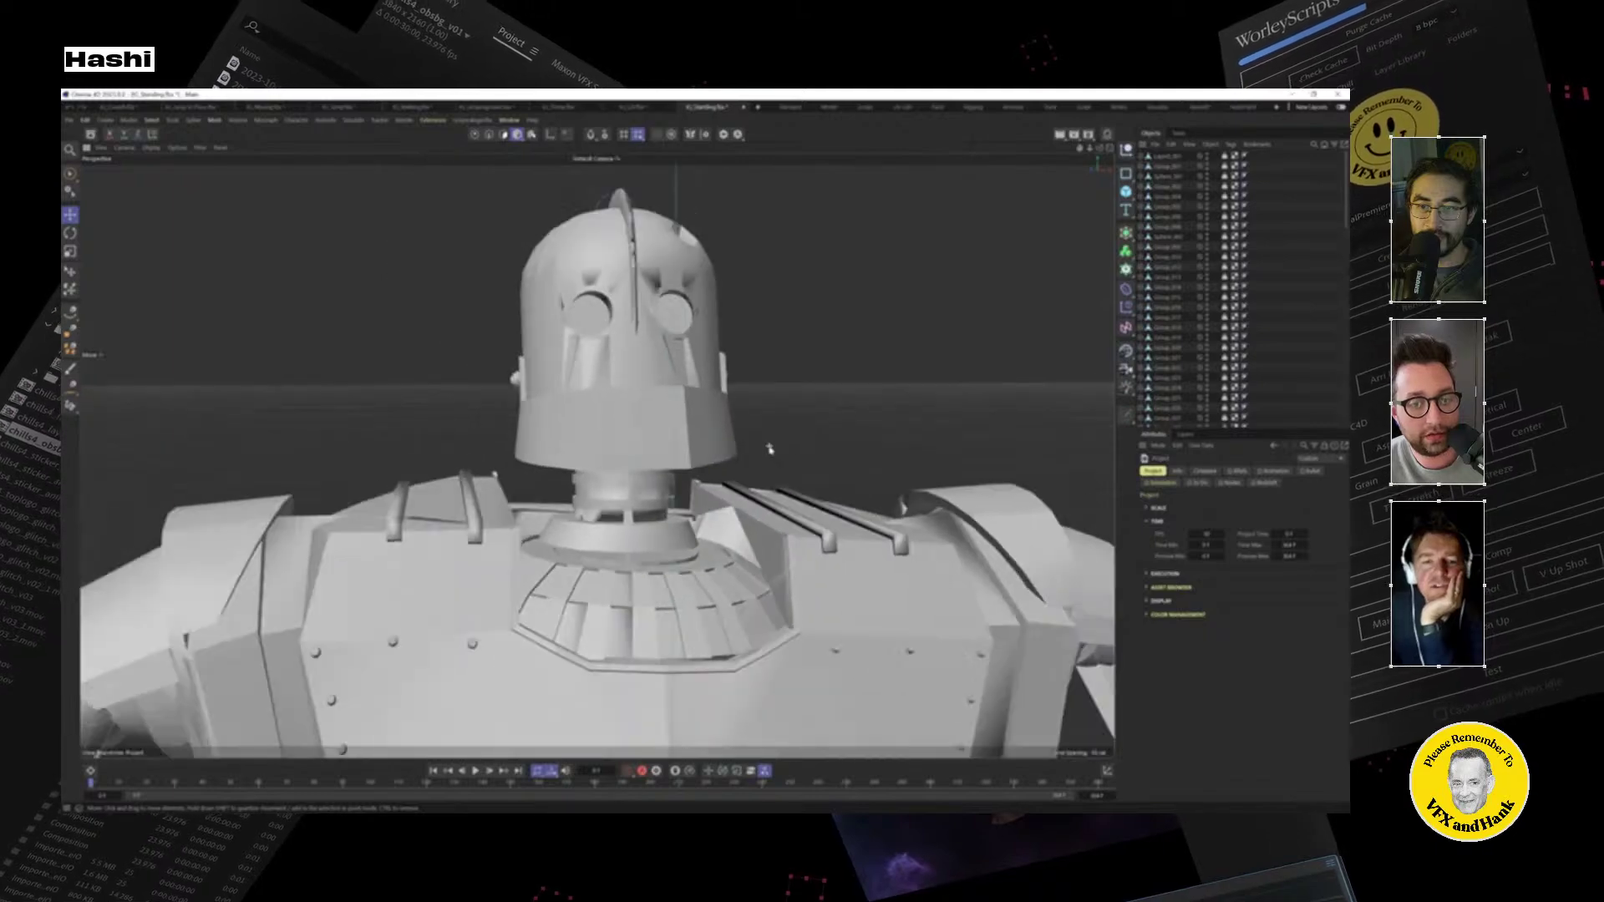
scroll(770, 450, "down", 6)
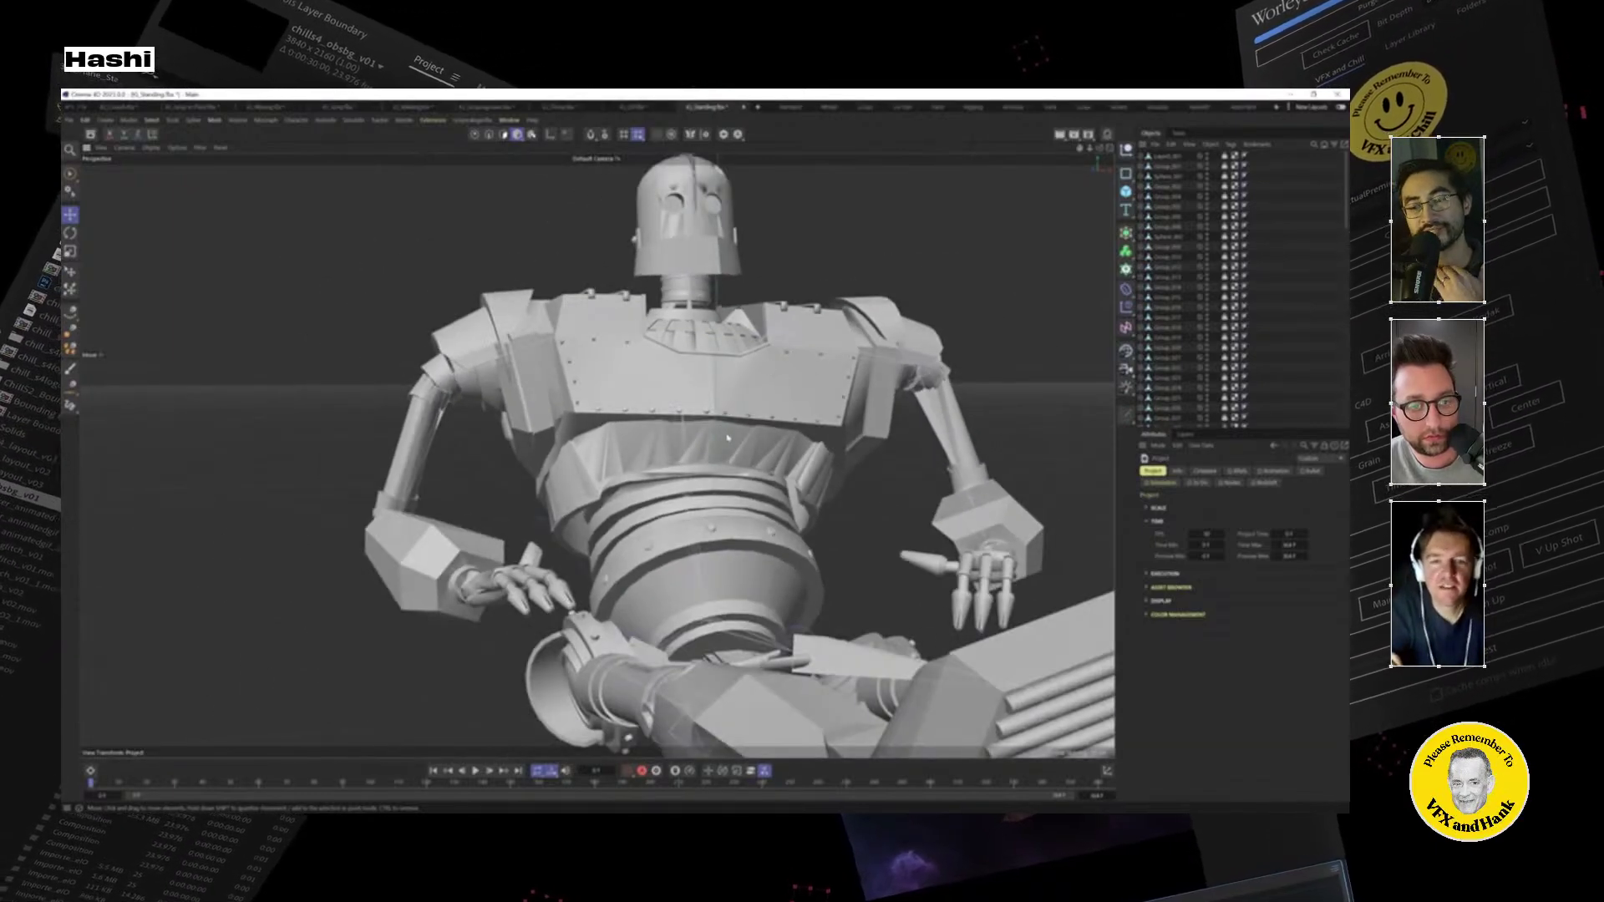
left_click_drag(682, 300, 599, 357, "alt")
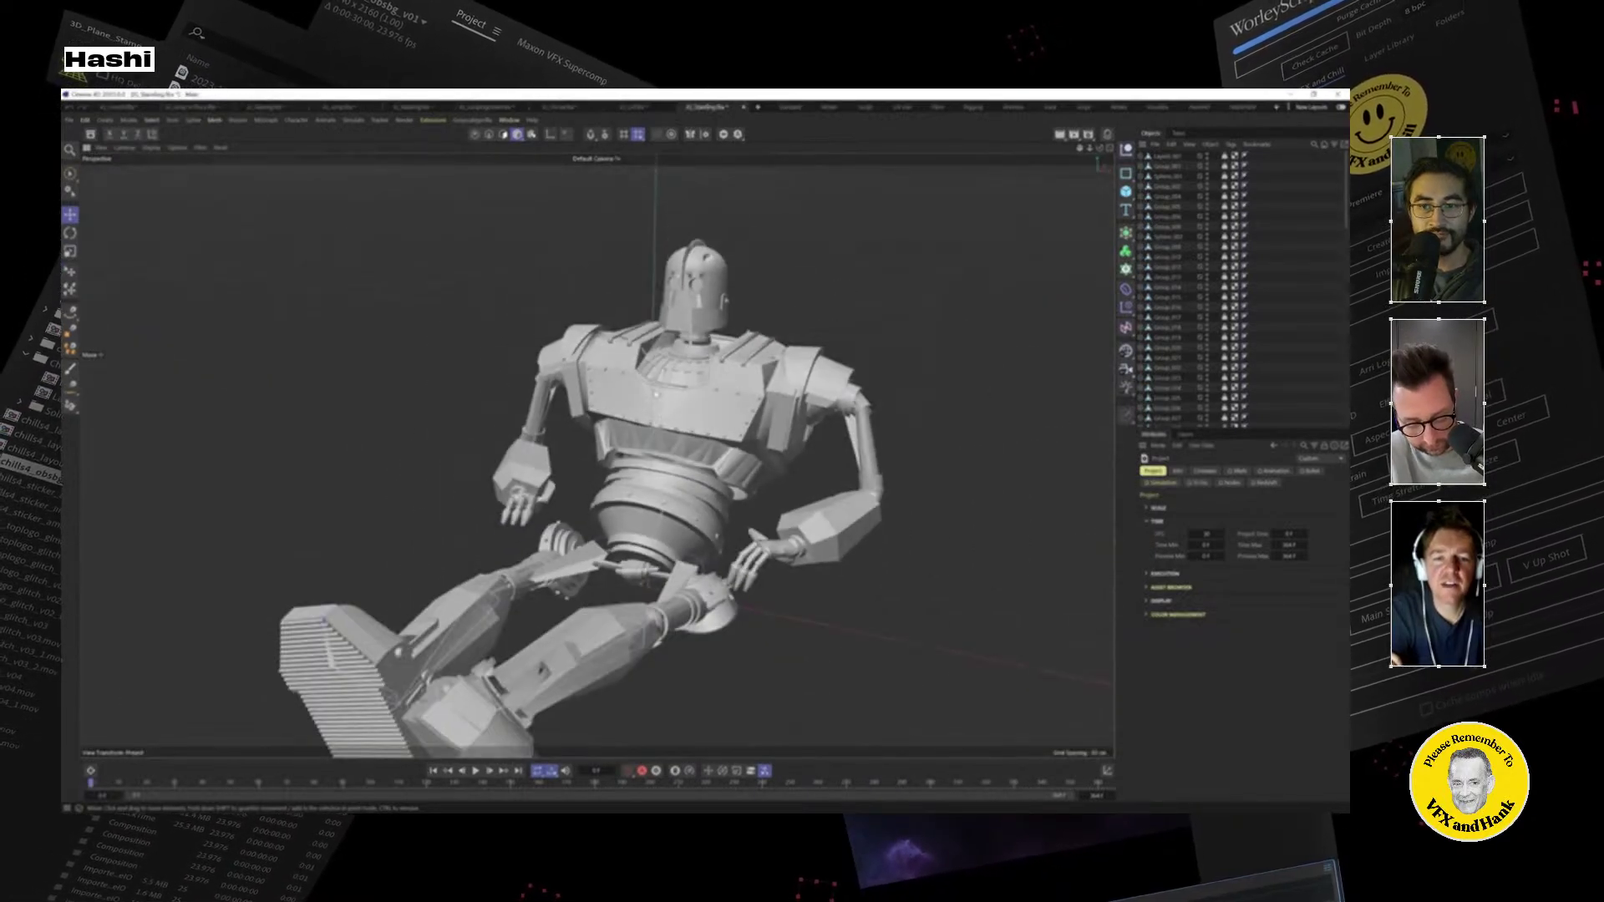
Inspect the robot's separate mesh parts, select them all together, and view the last part's joint weight settings.
left_click(1167, 233)
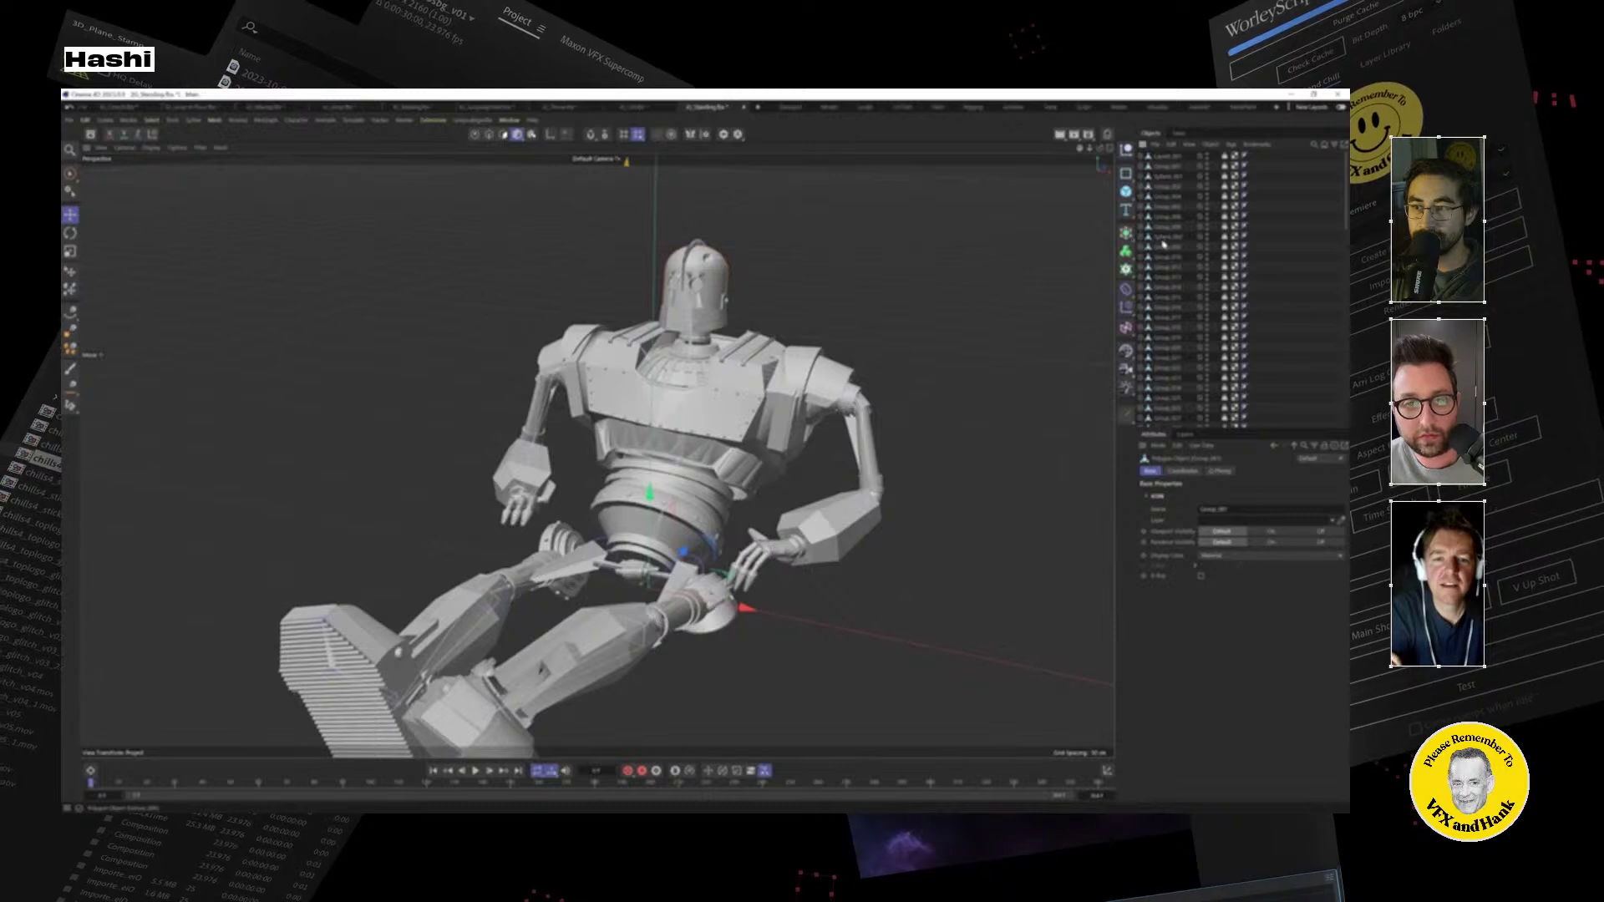
left_click(1170, 244)
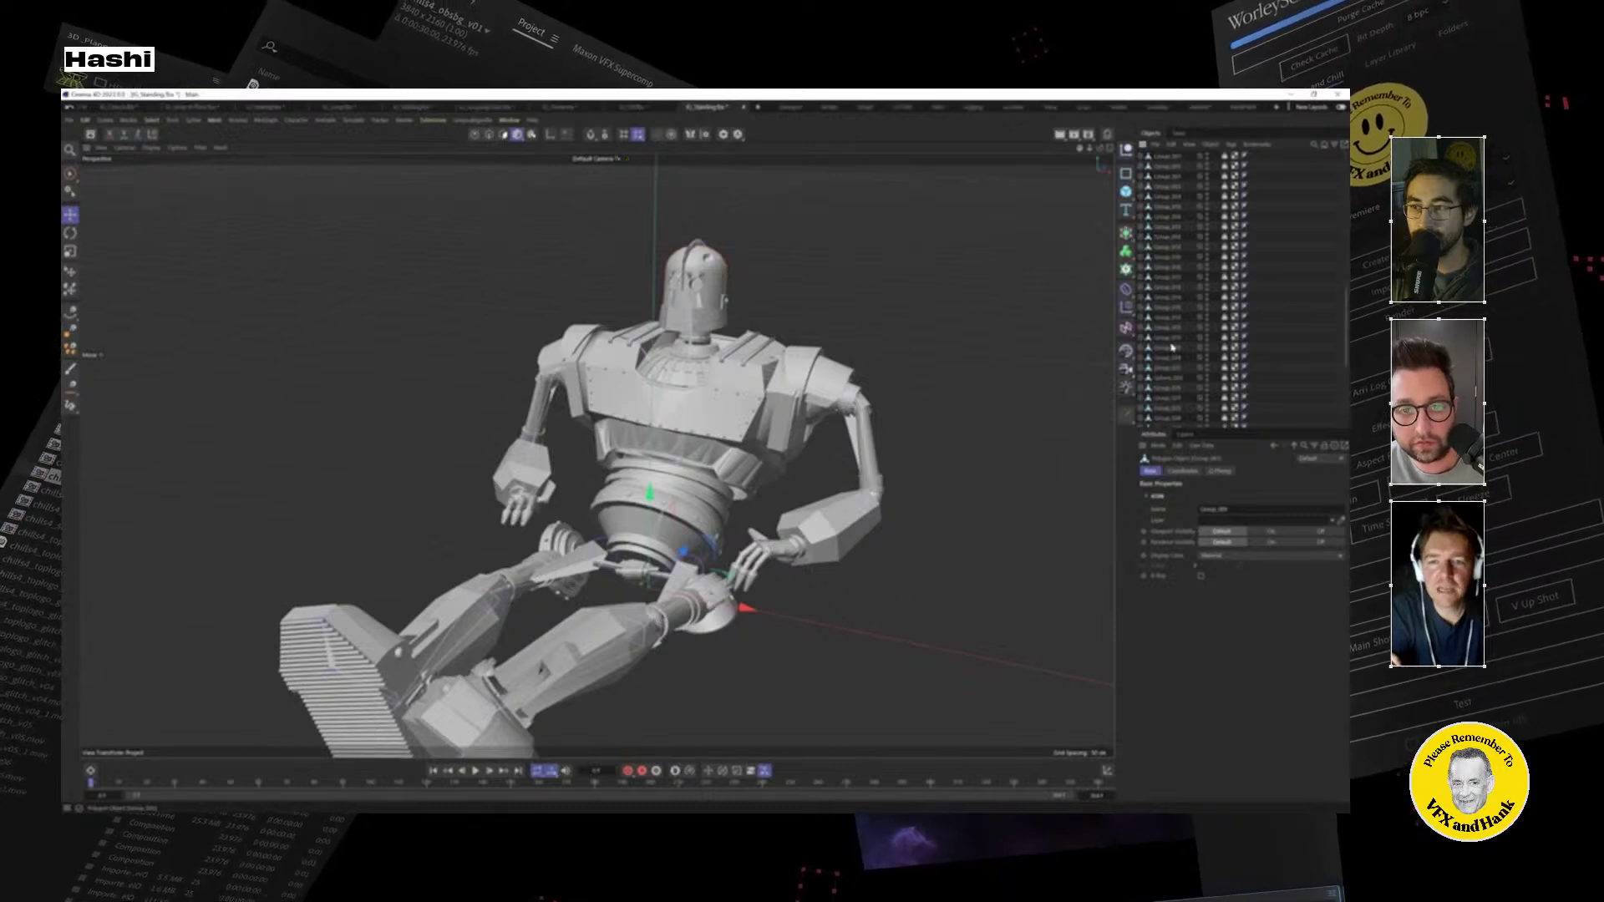
scroll(1173, 359, "down", 5)
left_click(1172, 413)
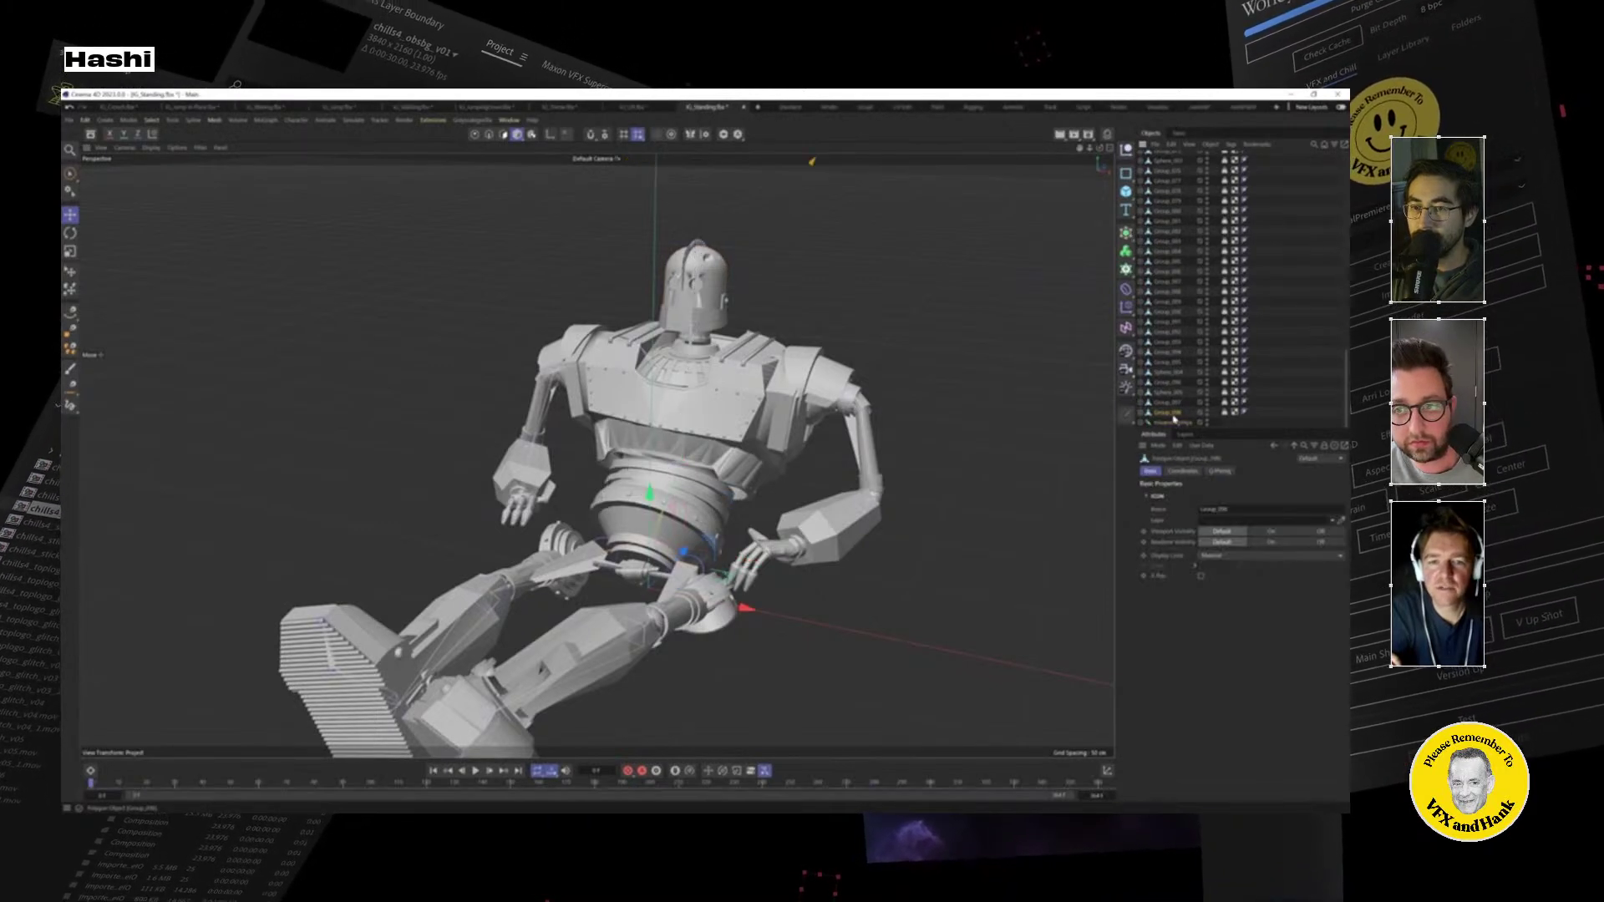
scroll(1179, 251, "up", 10)
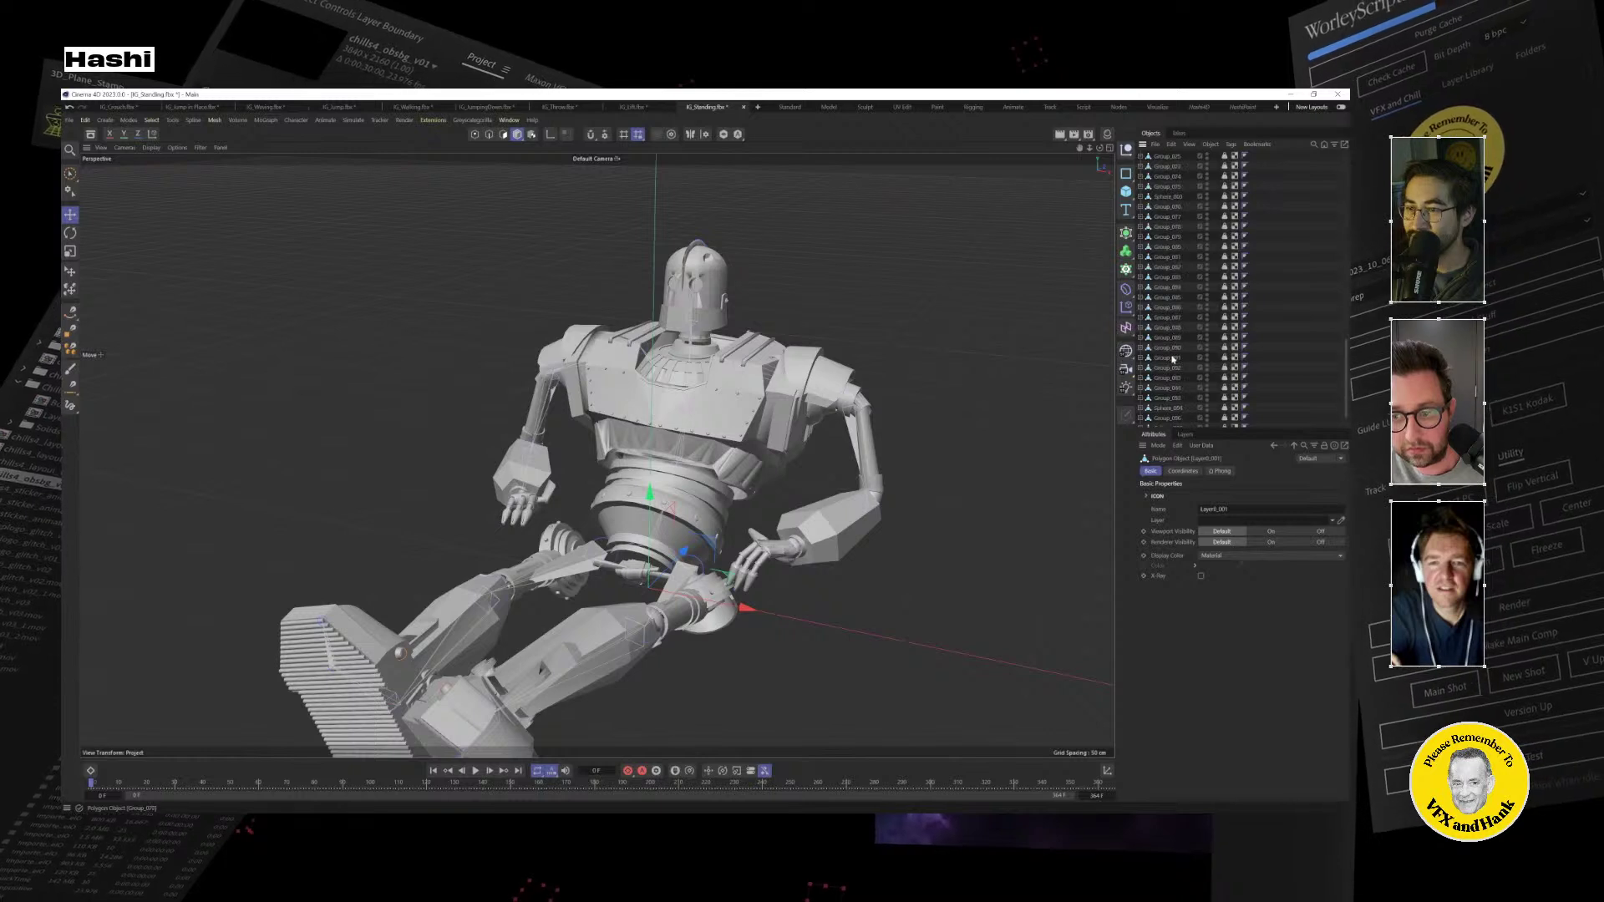
scroll(1173, 360, "down", 1)
left_click(1170, 412, "shift")
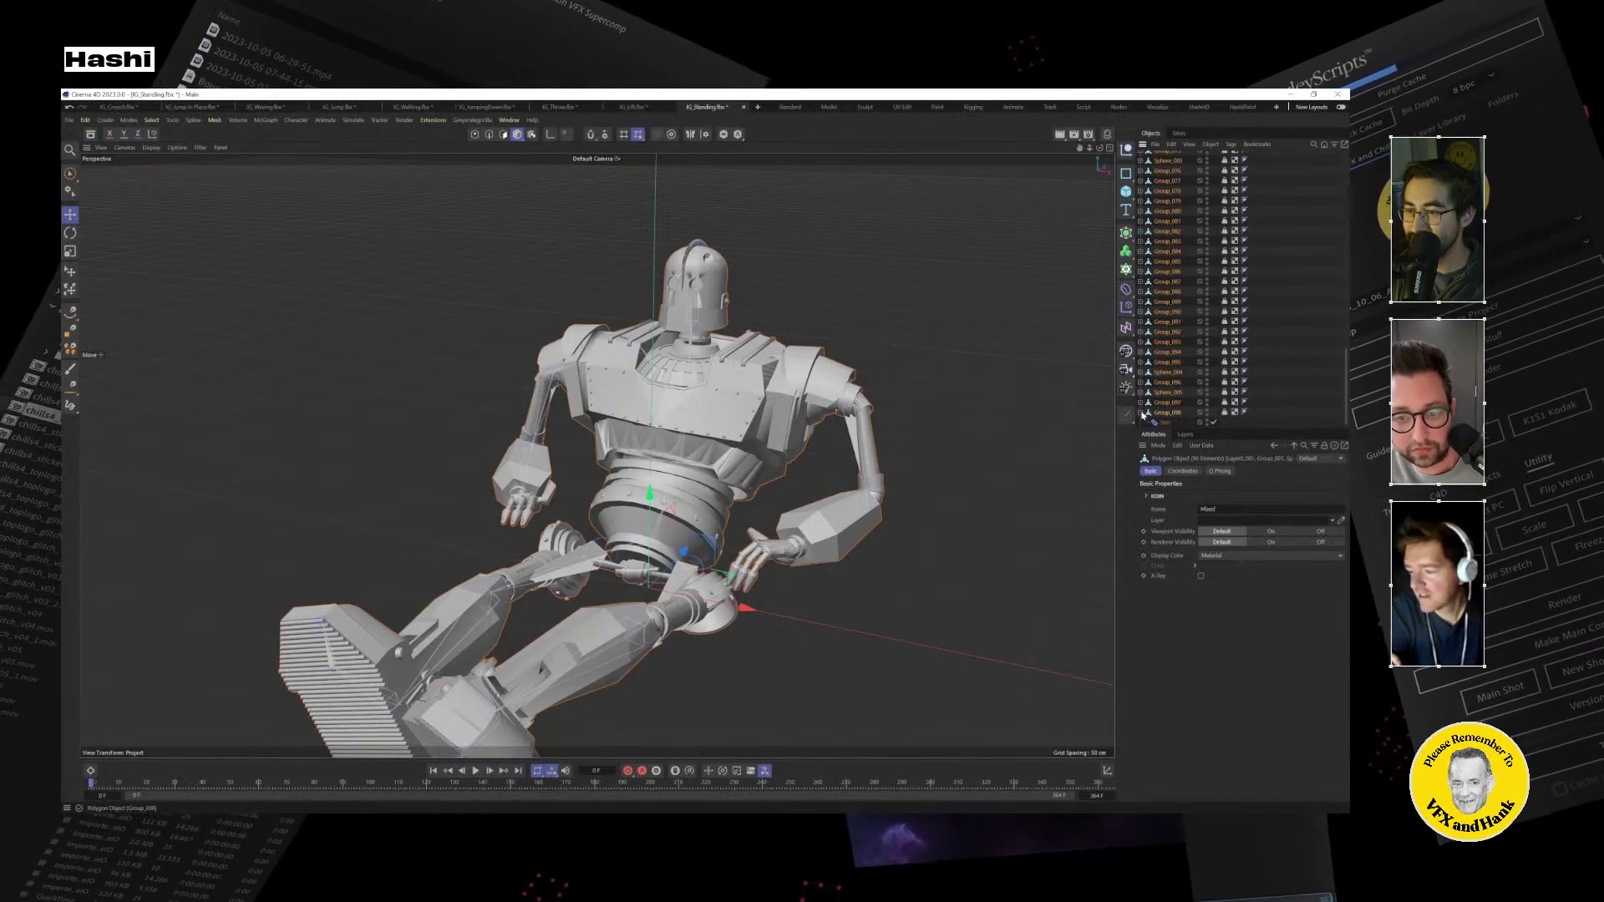
left_click(1225, 413)
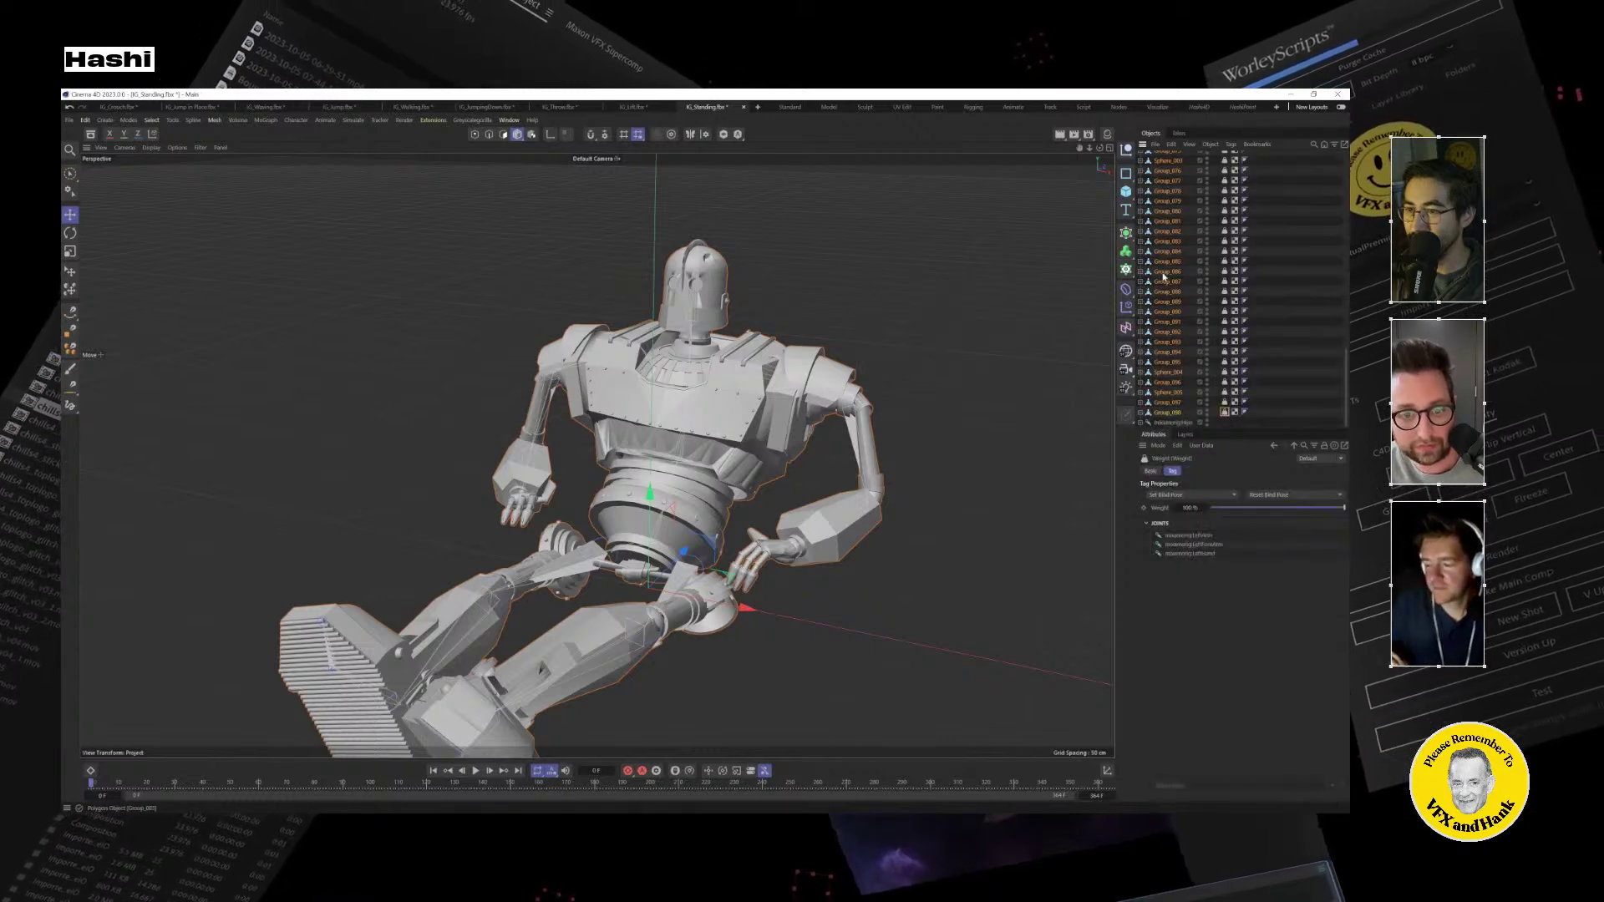
left_click(728, 303)
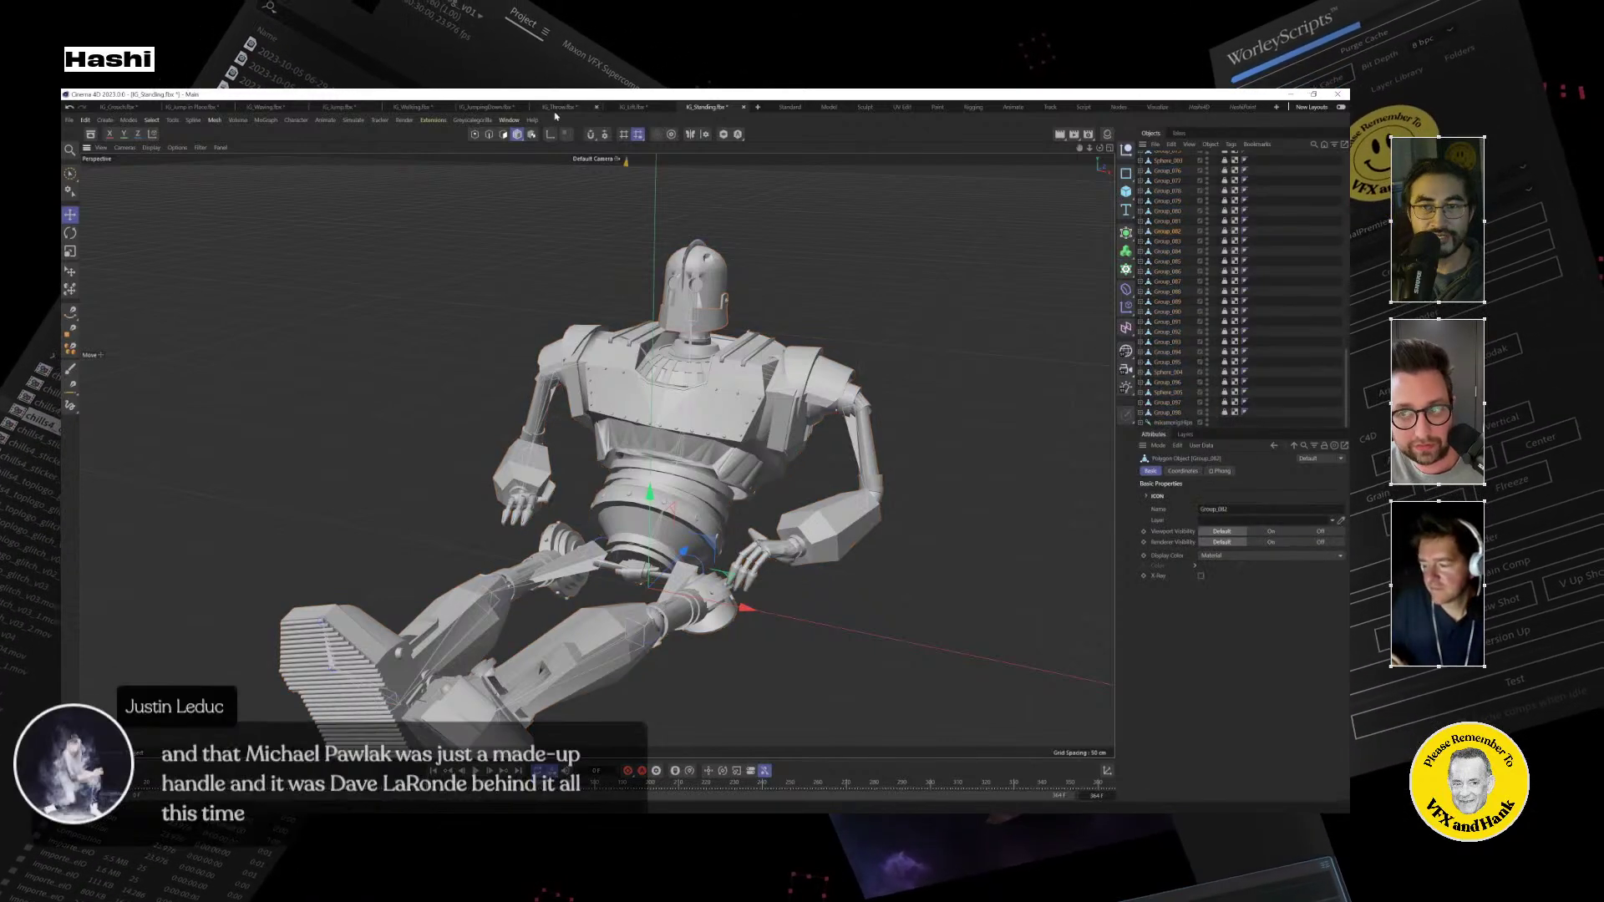
Create a new empty project and check the list of recently opened files.
left_click(758, 108)
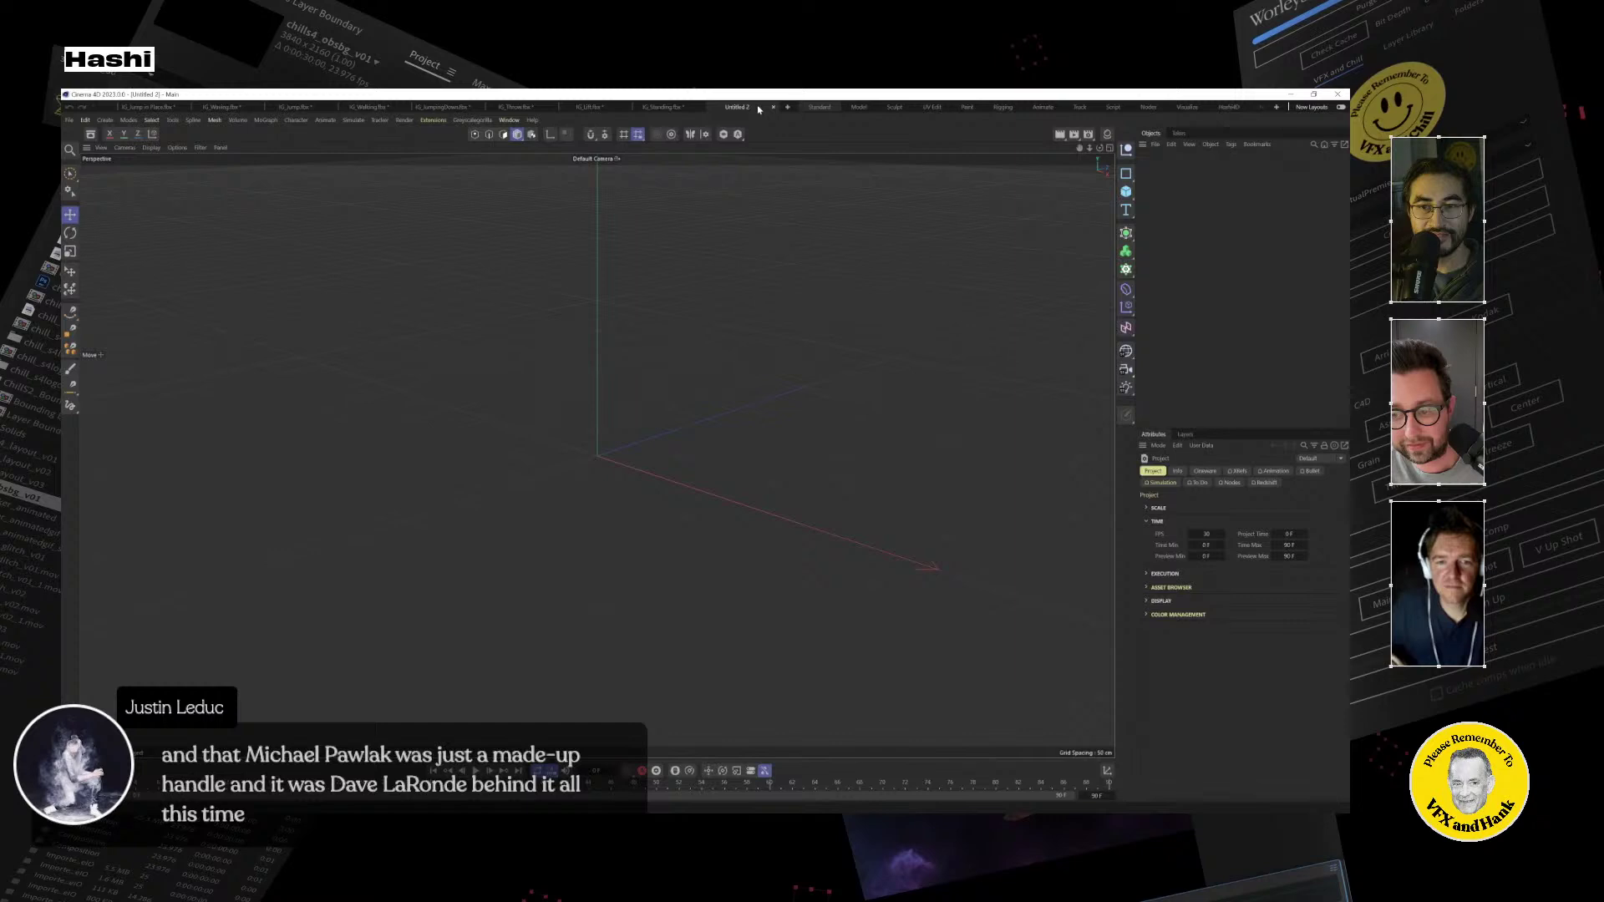
left_click(70, 121)
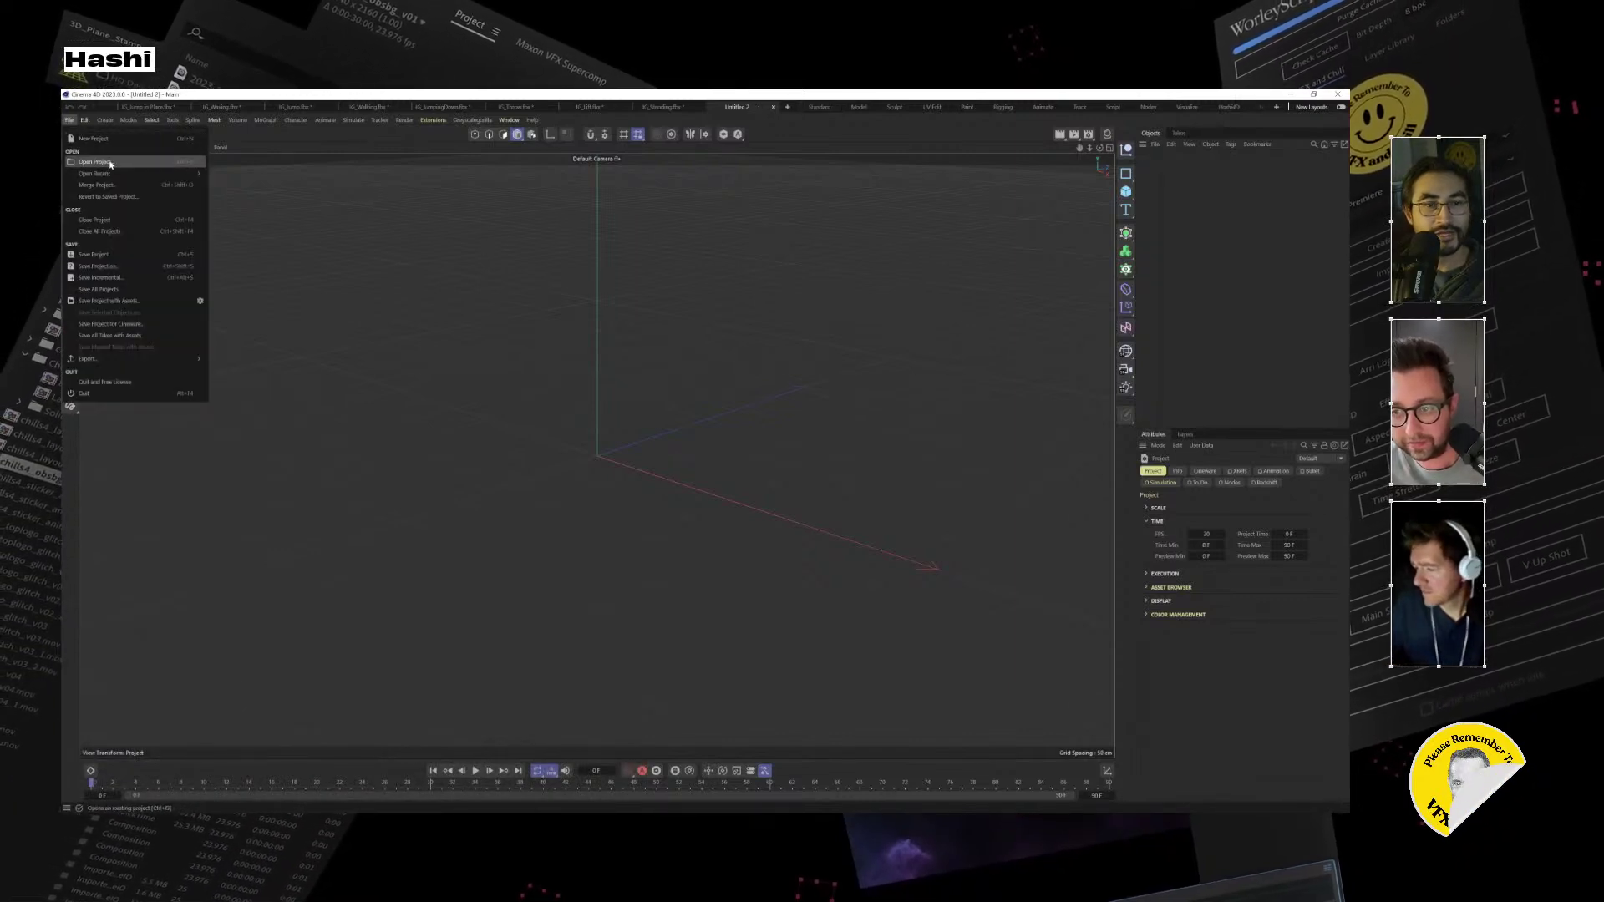
mouse_move(135, 174)
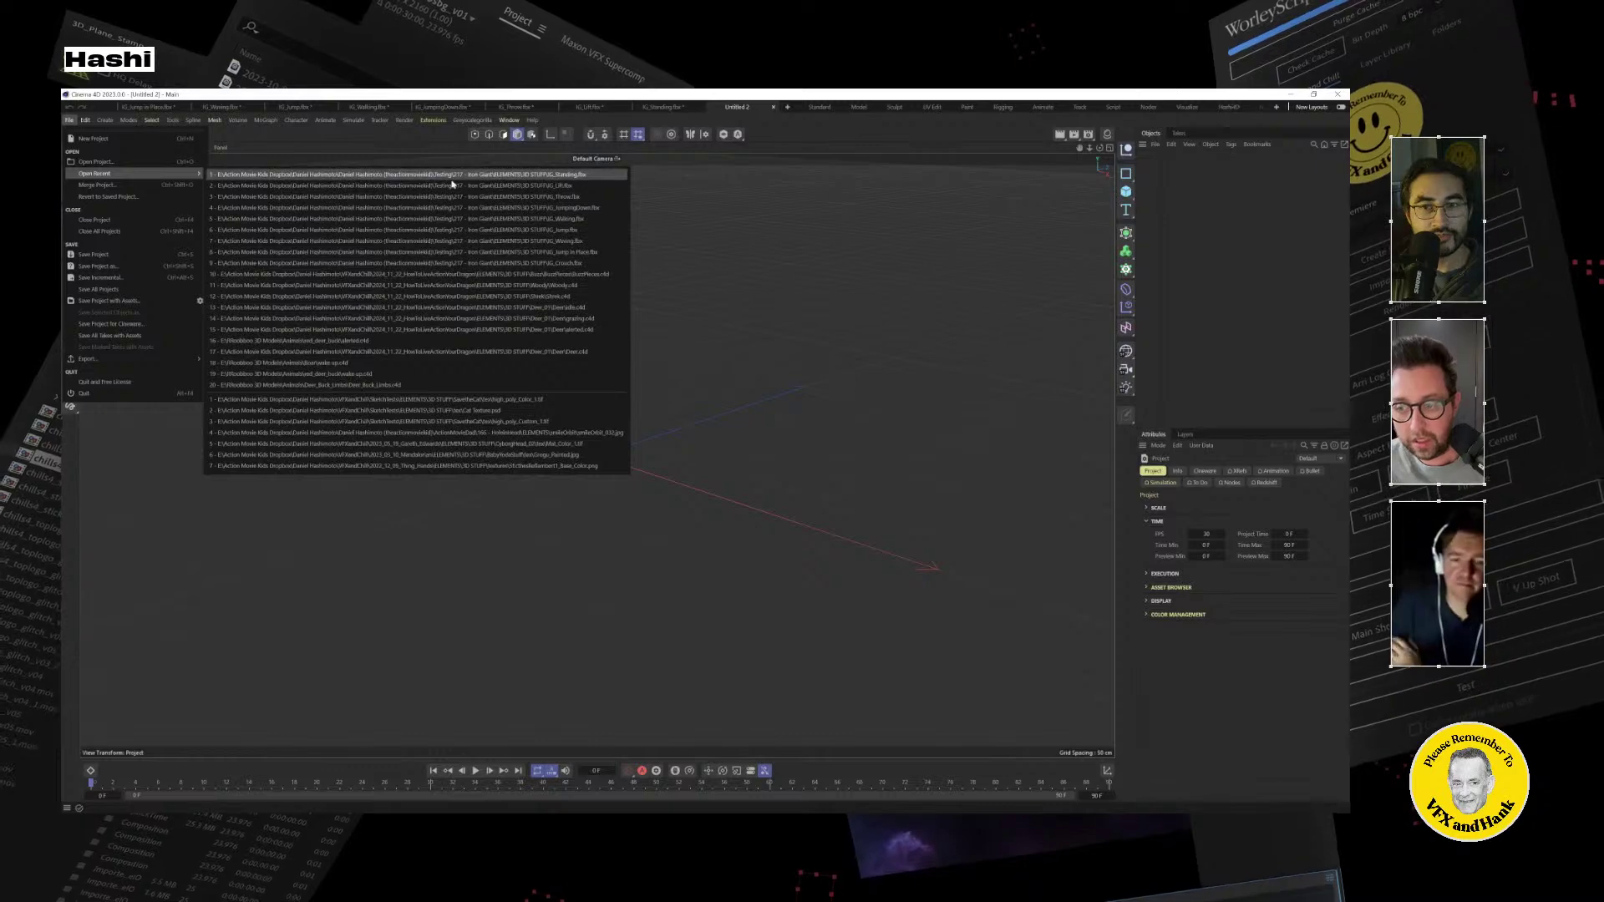
left_click(240, 165)
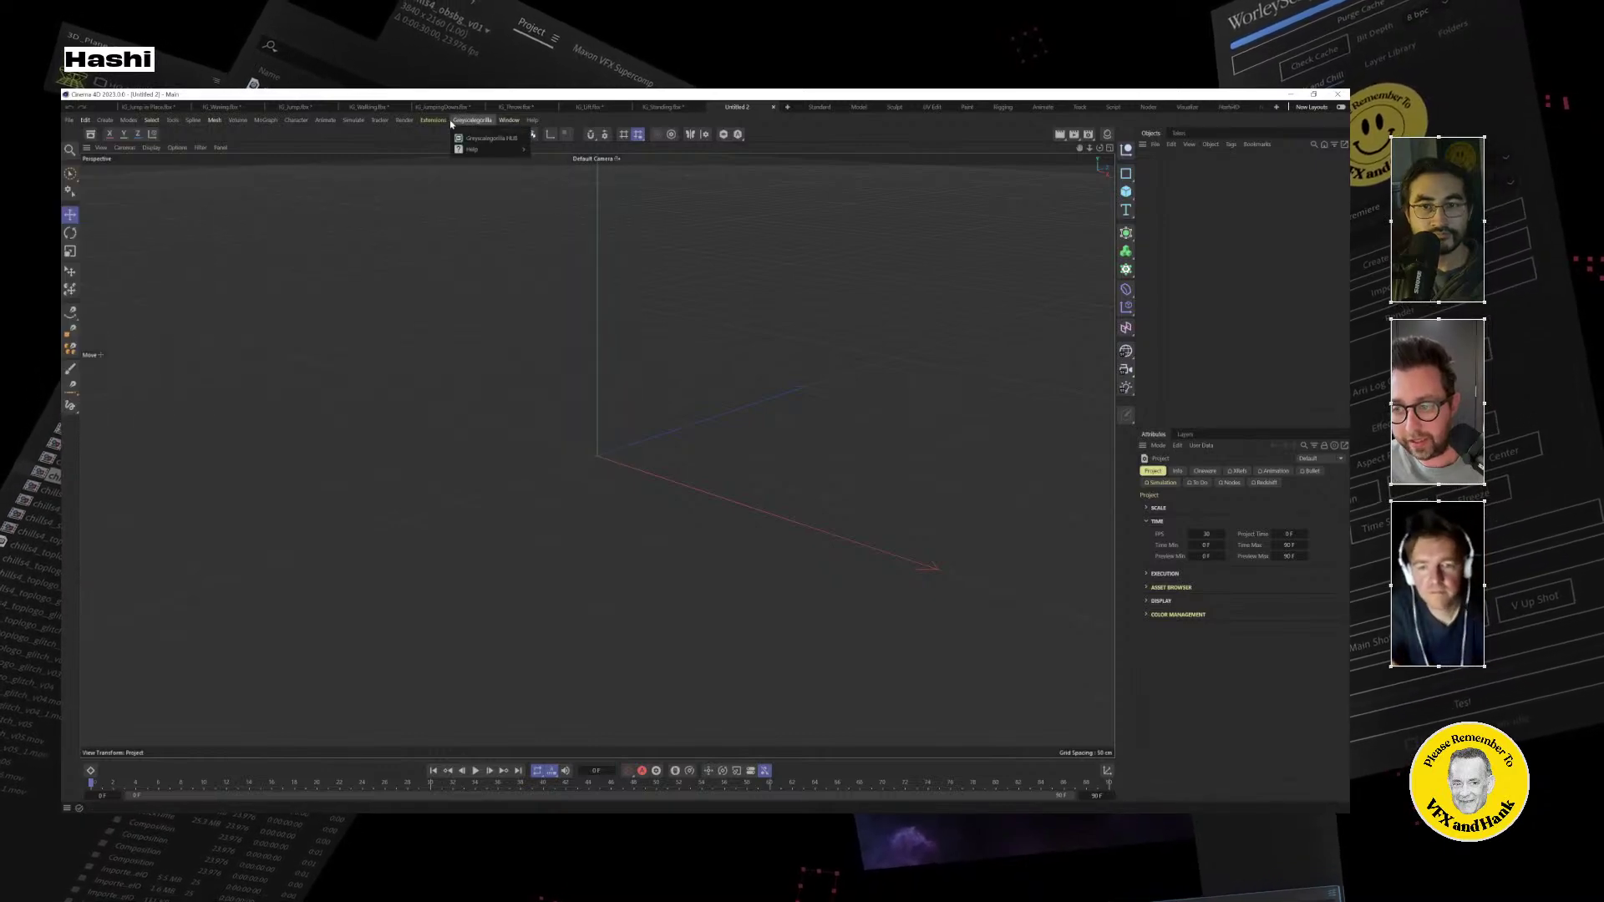
Reopen the Sketchfab Importer and search the library for "iron giant" with the Staffpick filter turned off.
left_click(433, 120)
mouse_move(485, 314)
left_click(595, 332)
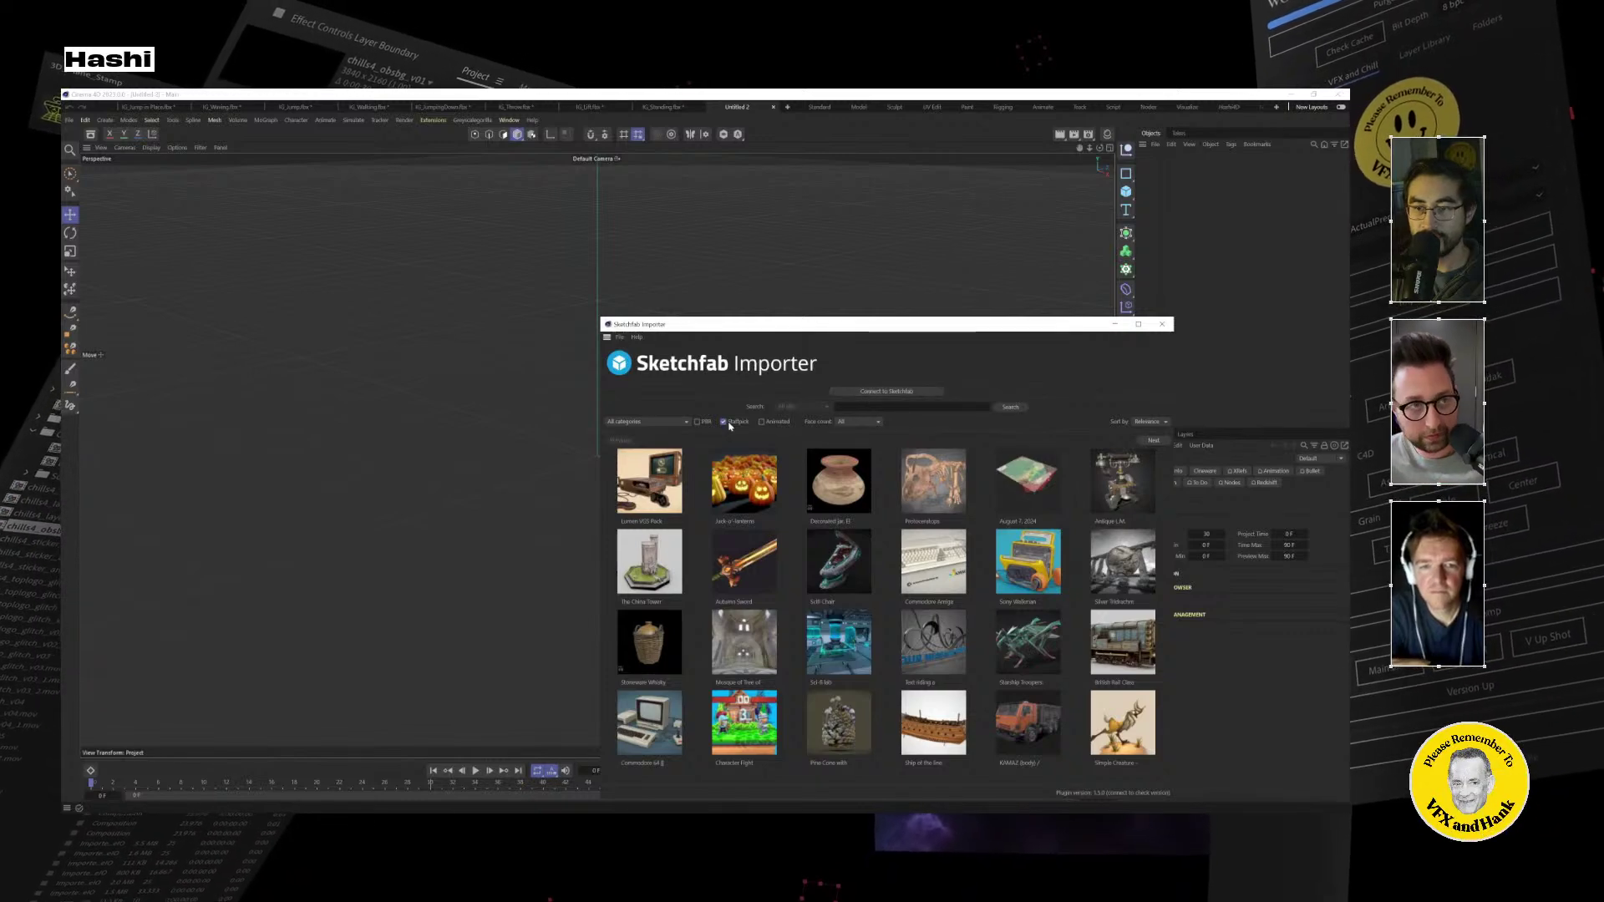
left_click(890, 419)
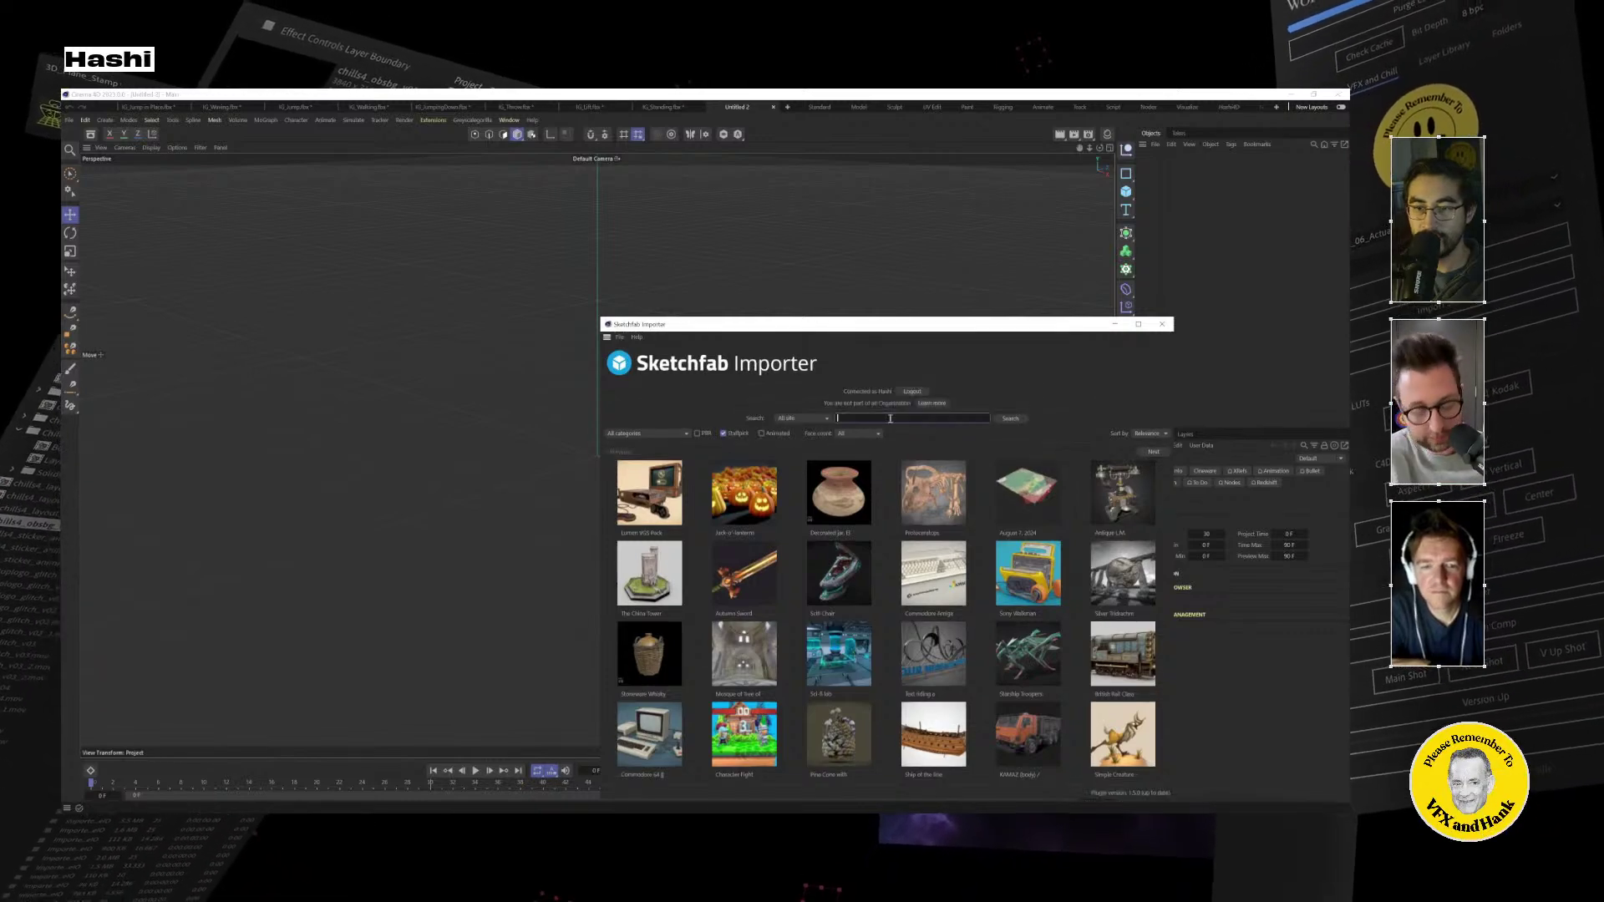
key("Return")
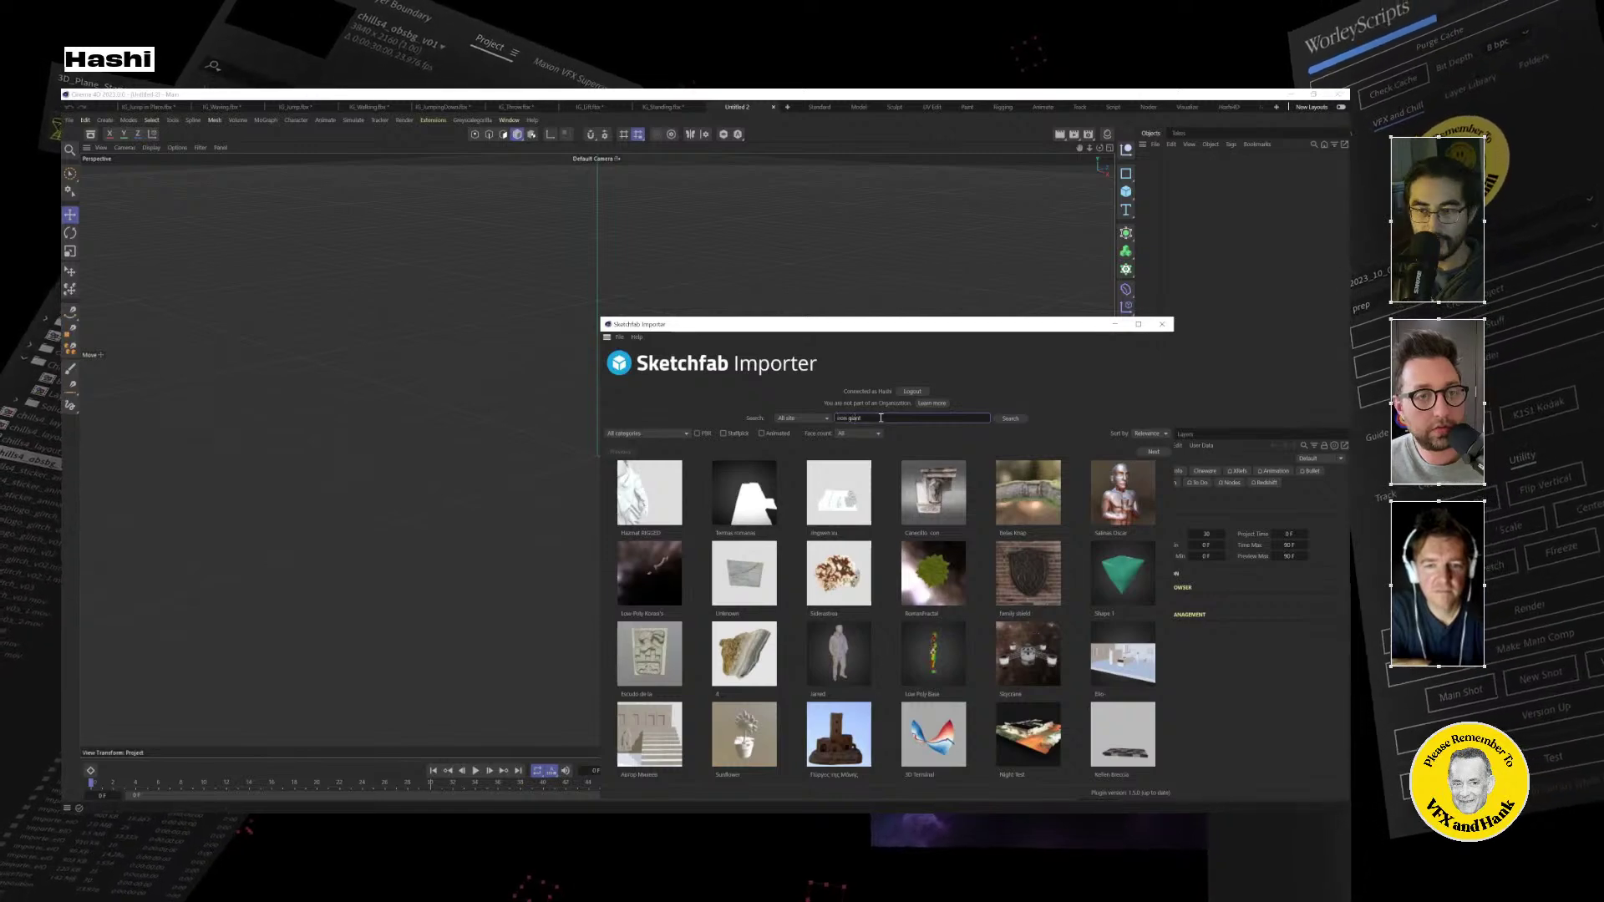
Search Sketchfab for "iron giant", import the Iron Giant model with its hands on its hips, and close the importer.
type("iron giant")
key("Return")
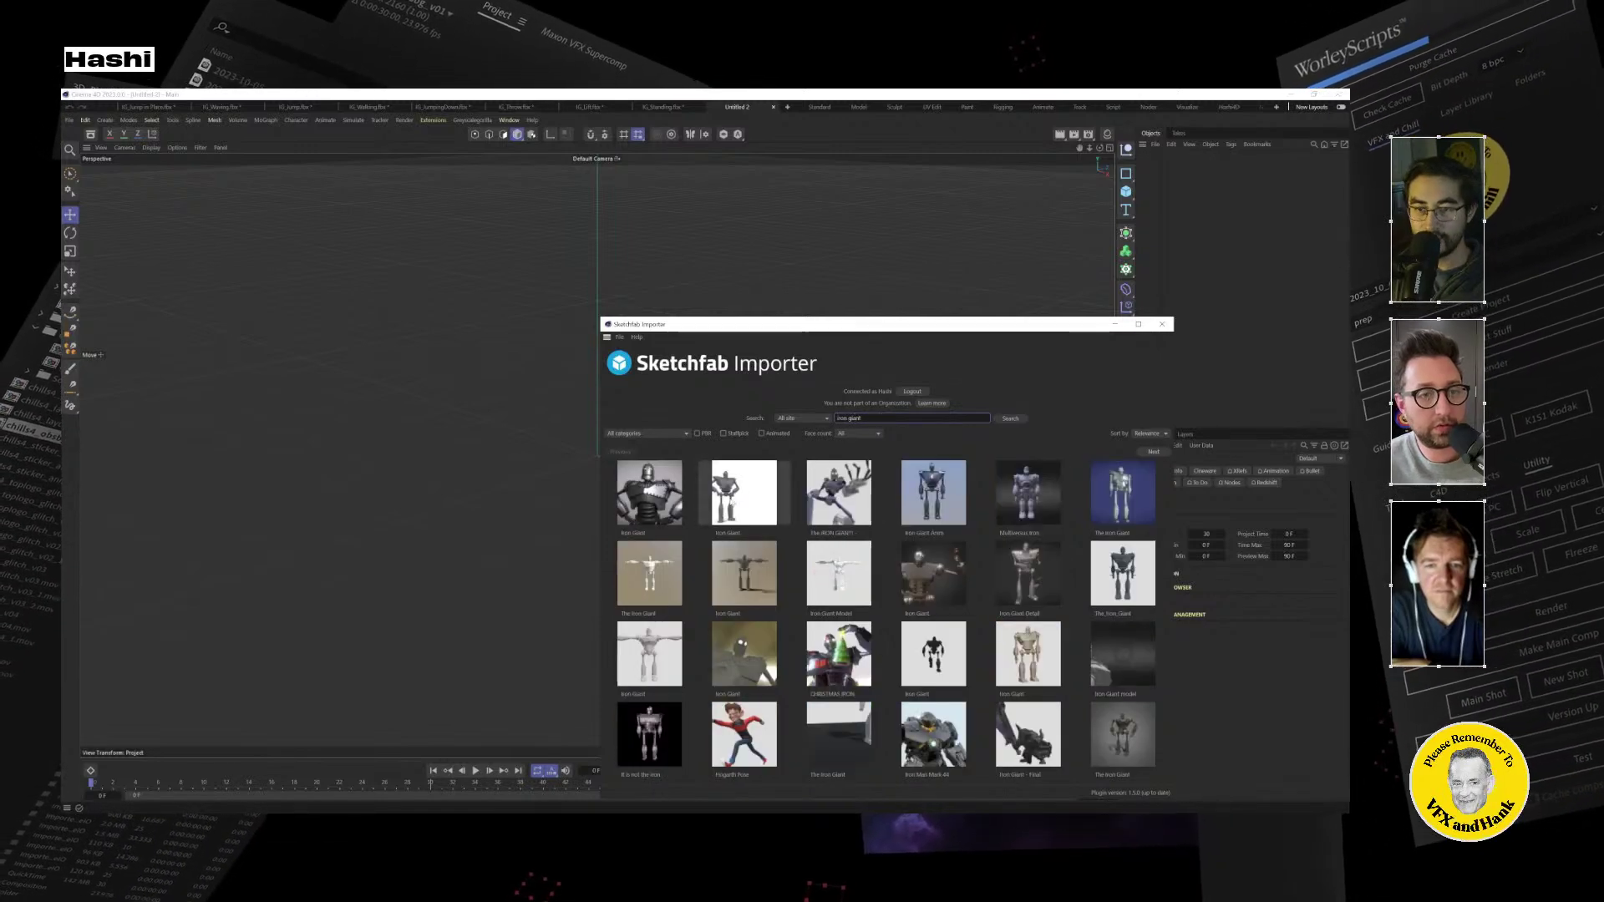
left_click(744, 493)
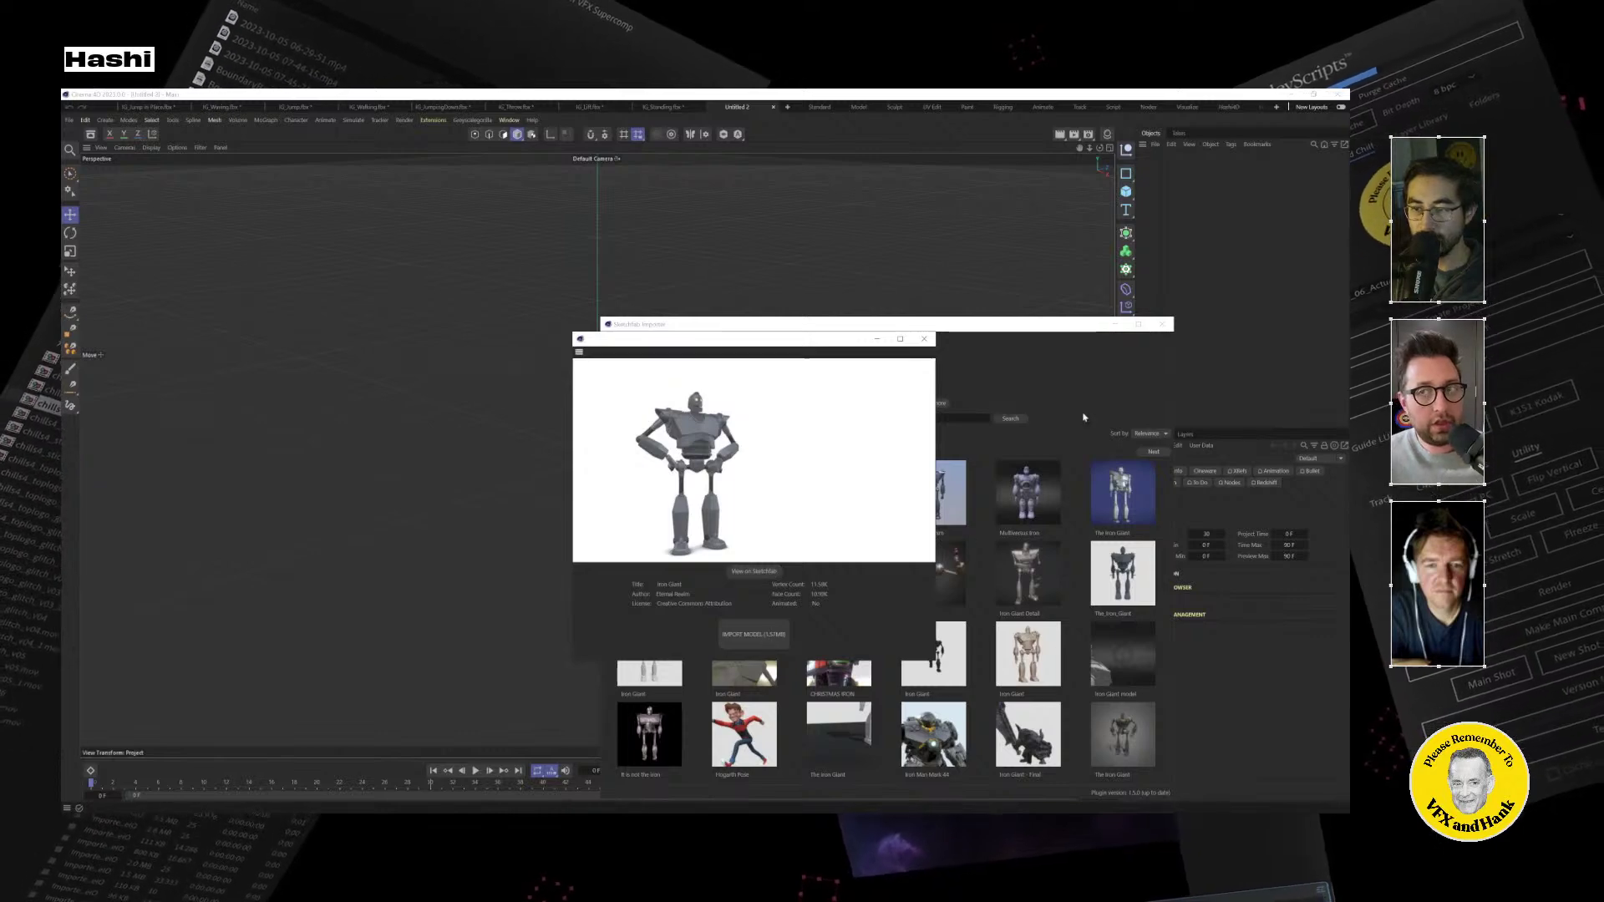
key("Return")
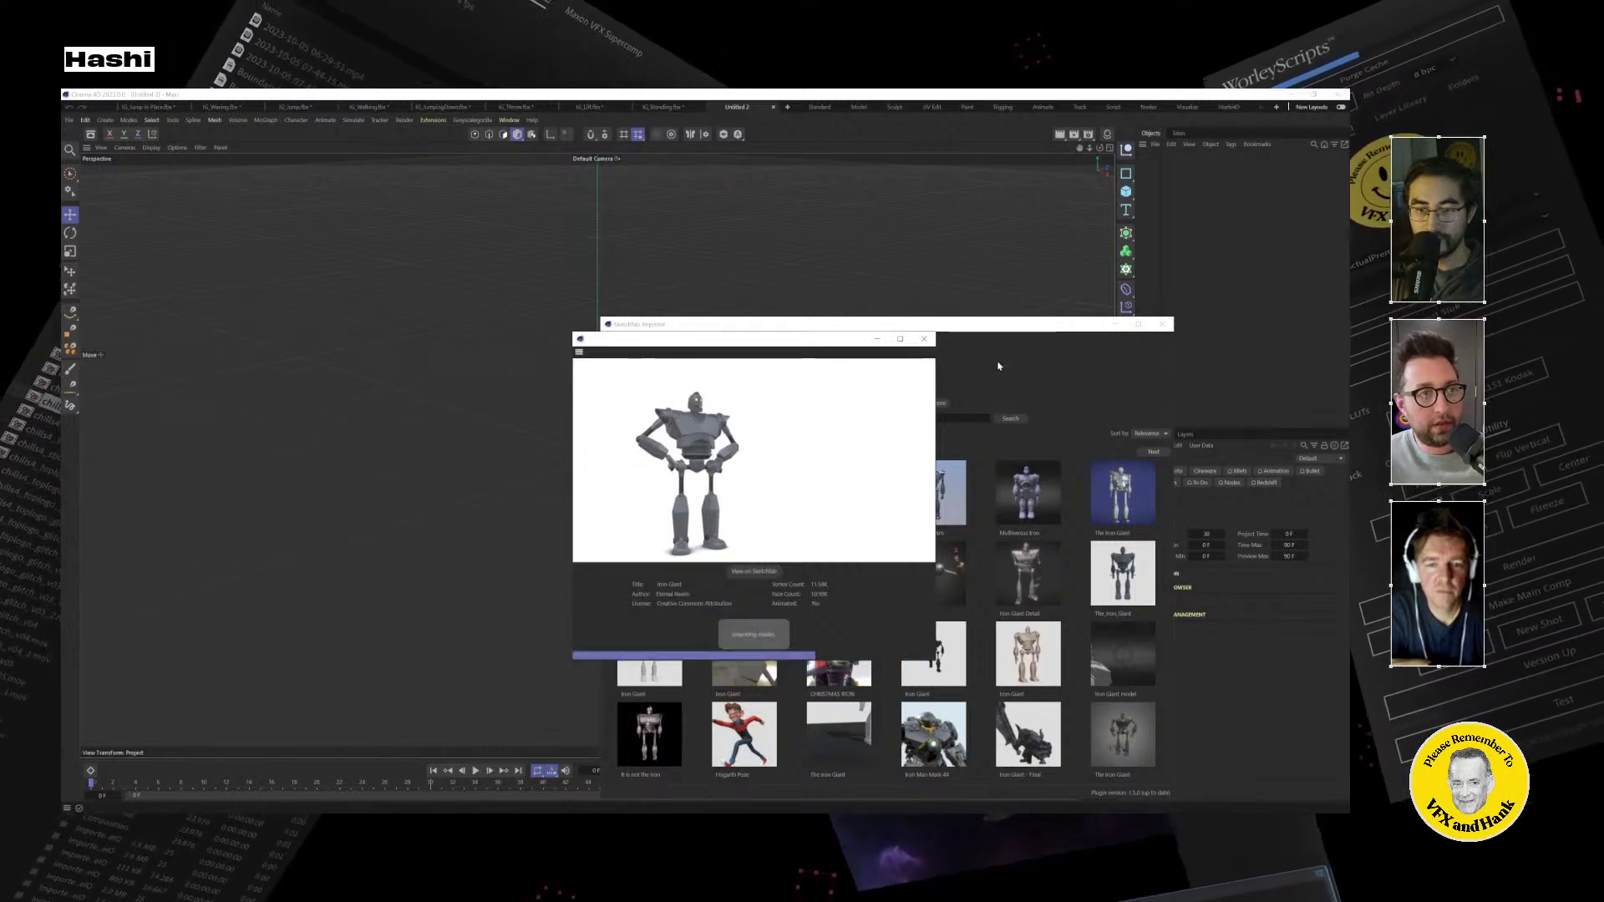
key("Return")
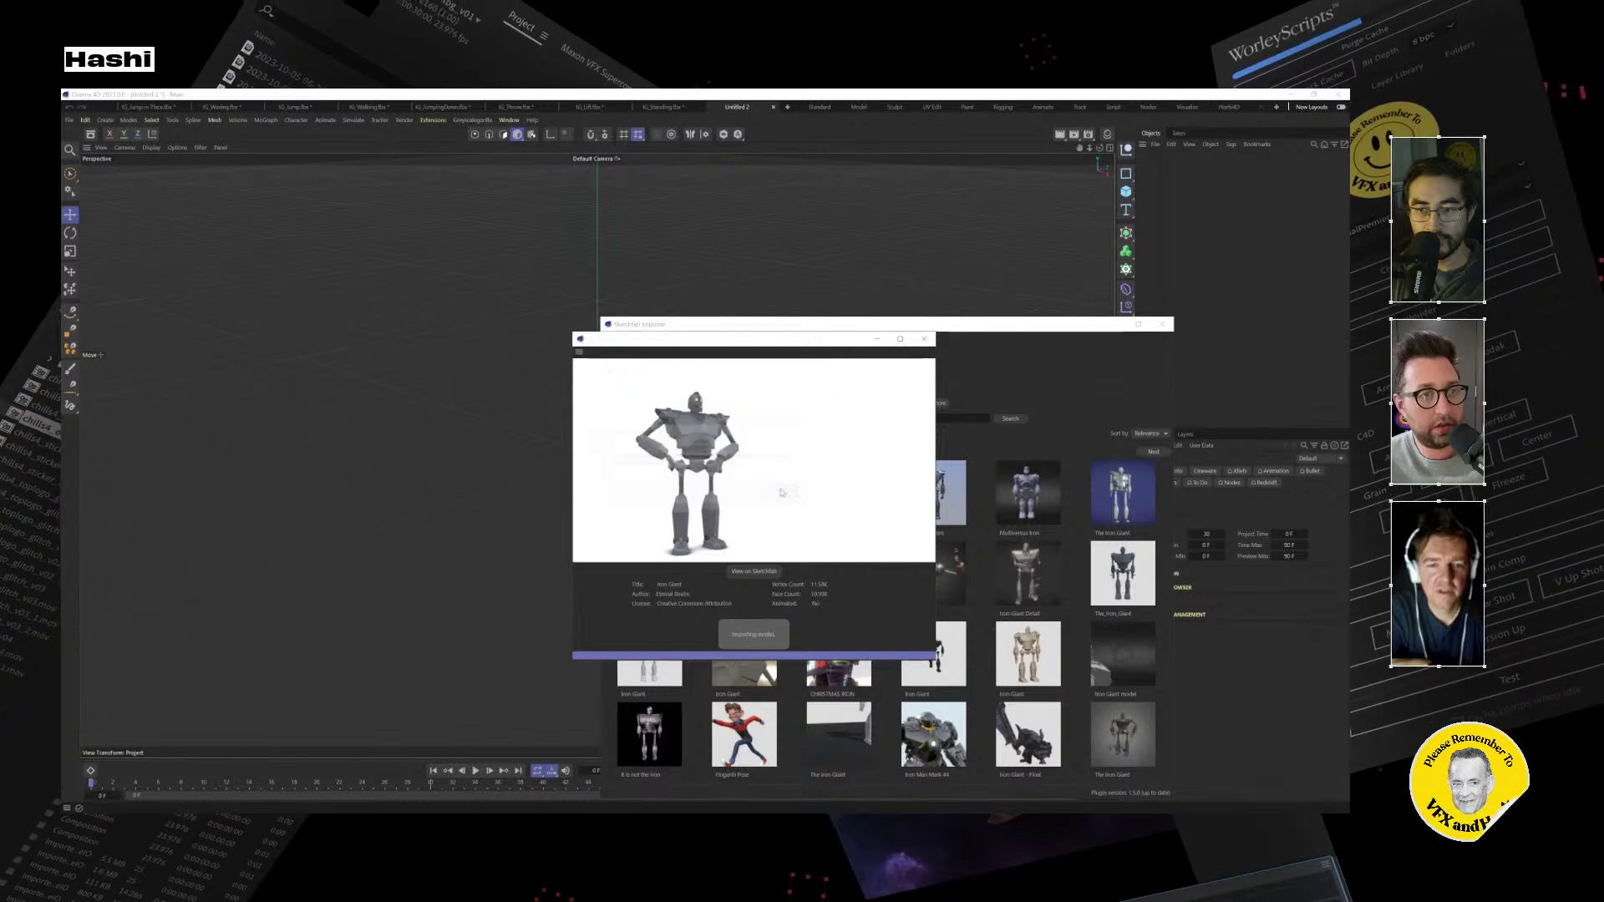
left_click(925, 340)
left_click(1164, 325)
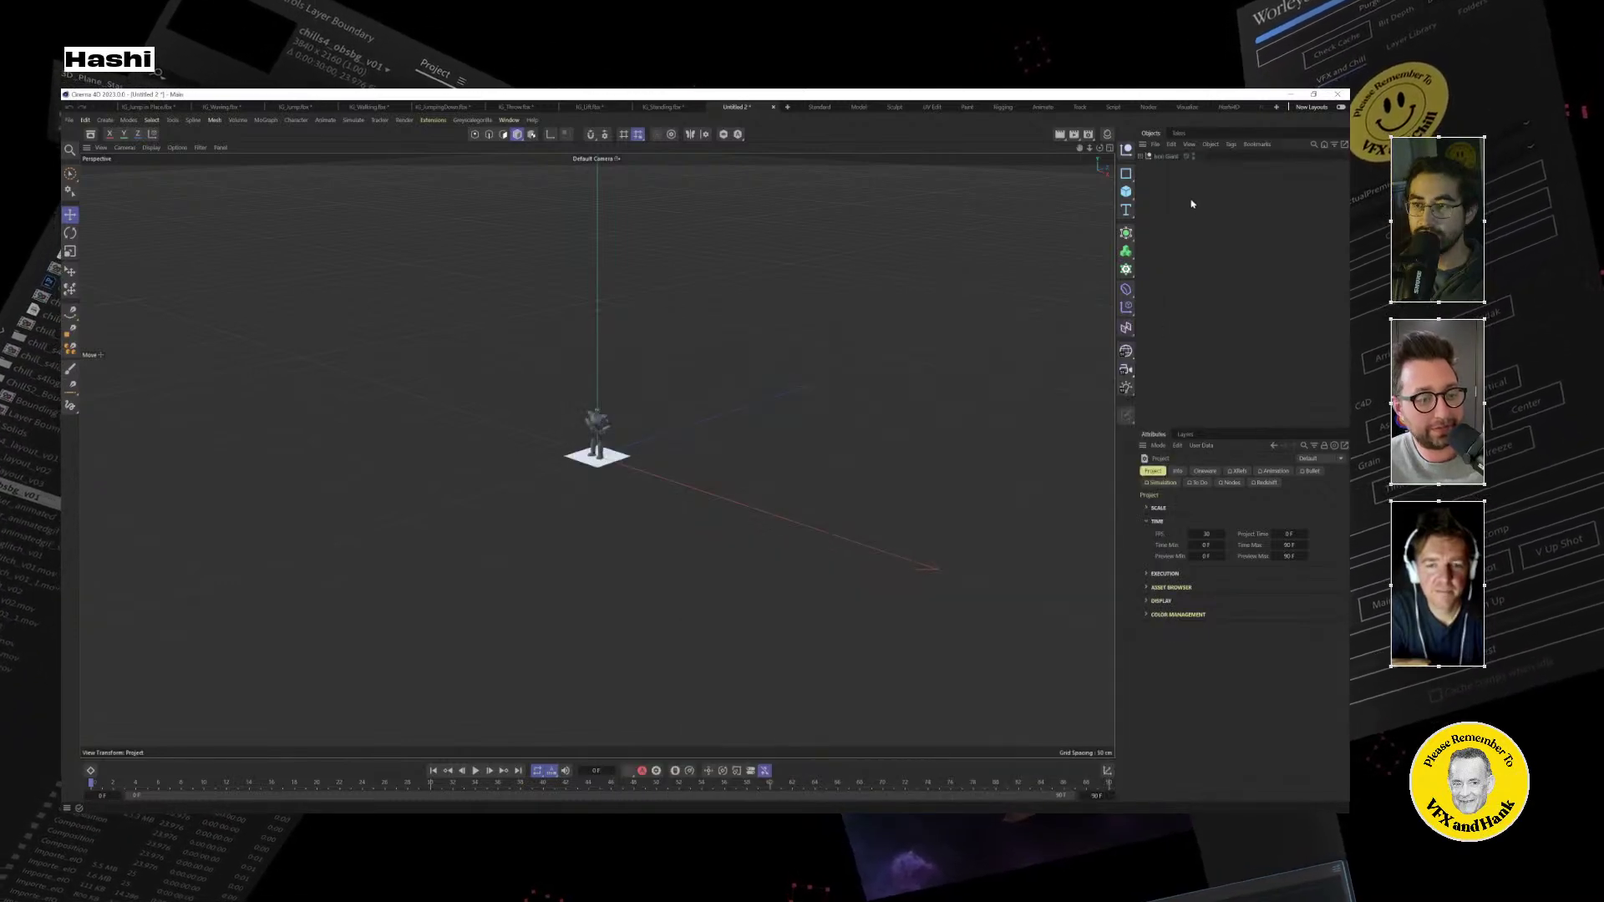
Select the imported Iron Giant in the scene and add a Figure primitive beside it as a human scale reference.
left_click(1165, 157)
scroll(568, 485, "up", 1)
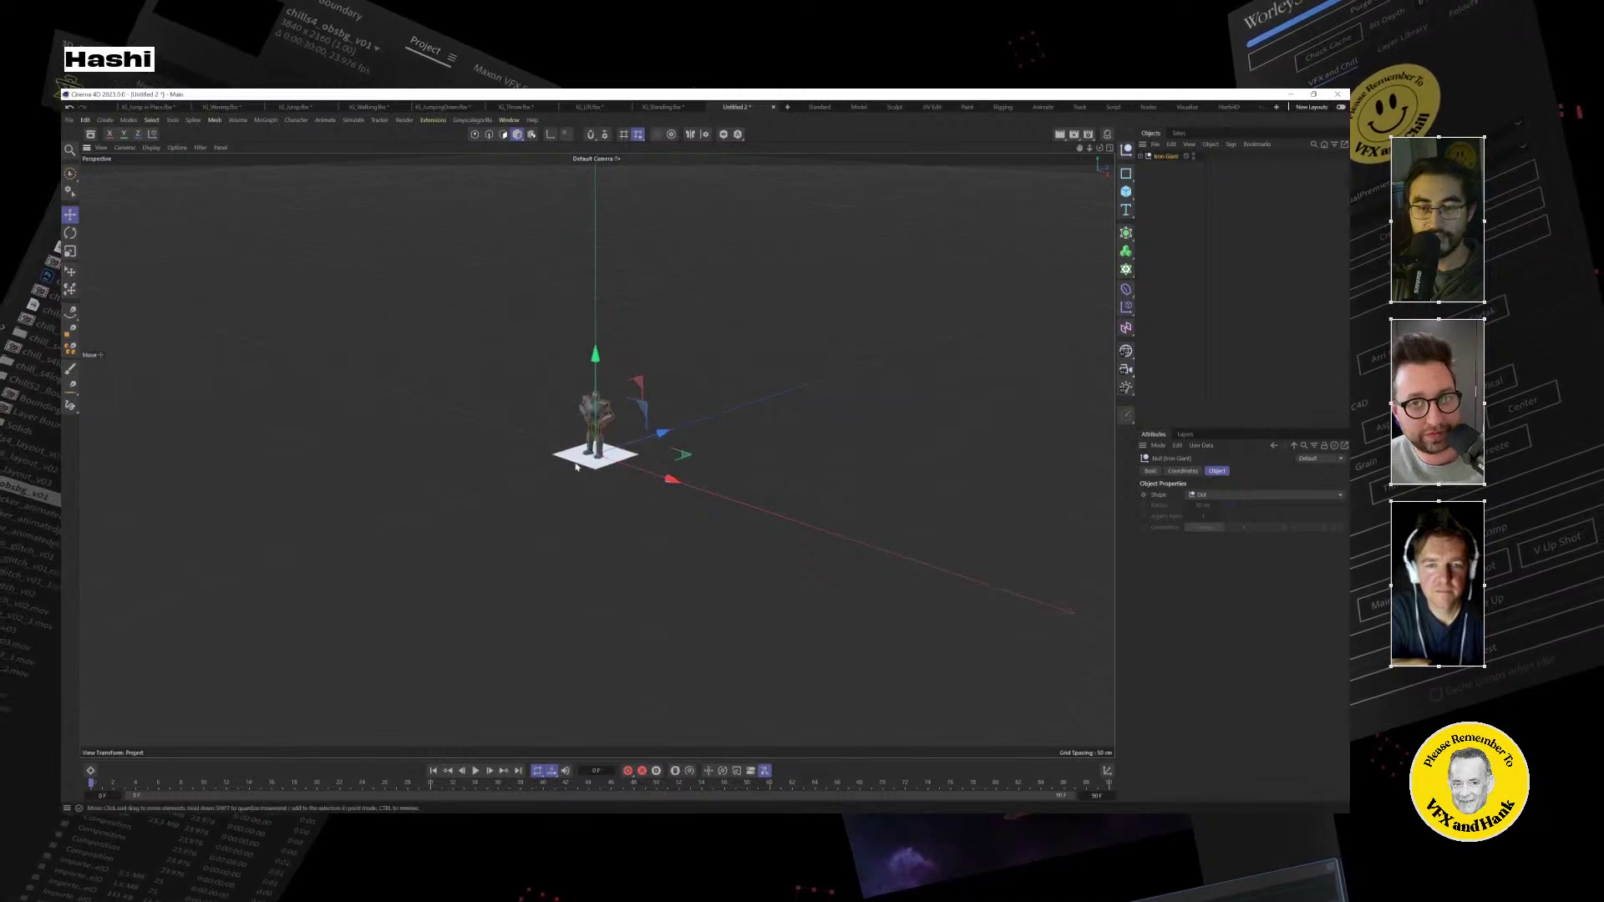
scroll(589, 465, "down", 3)
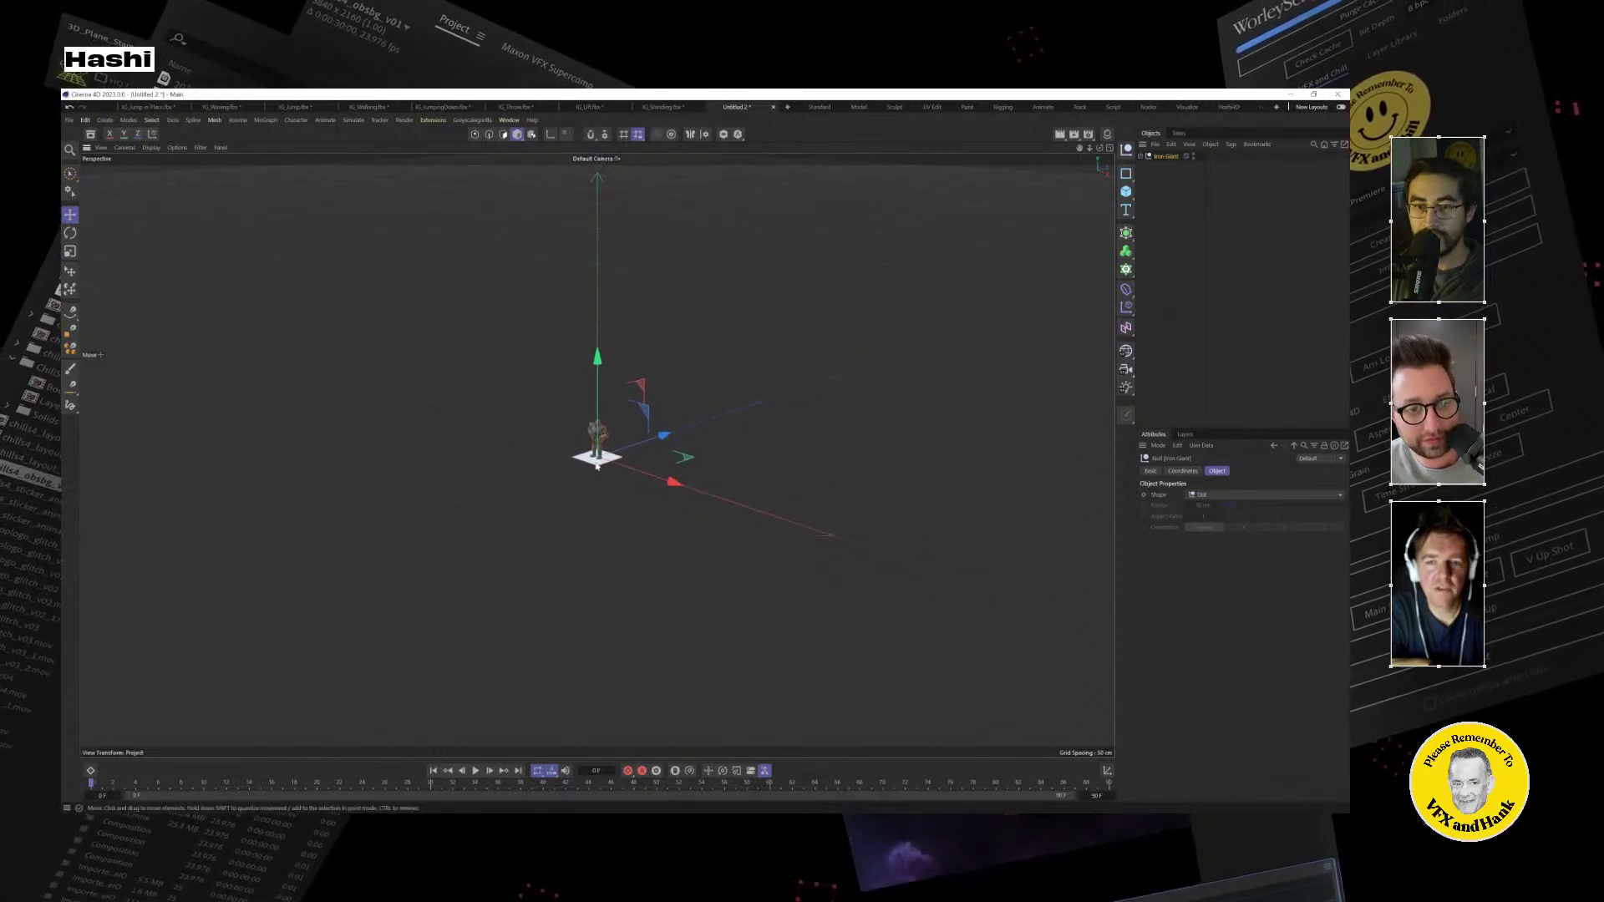
scroll(597, 465, "down", 1)
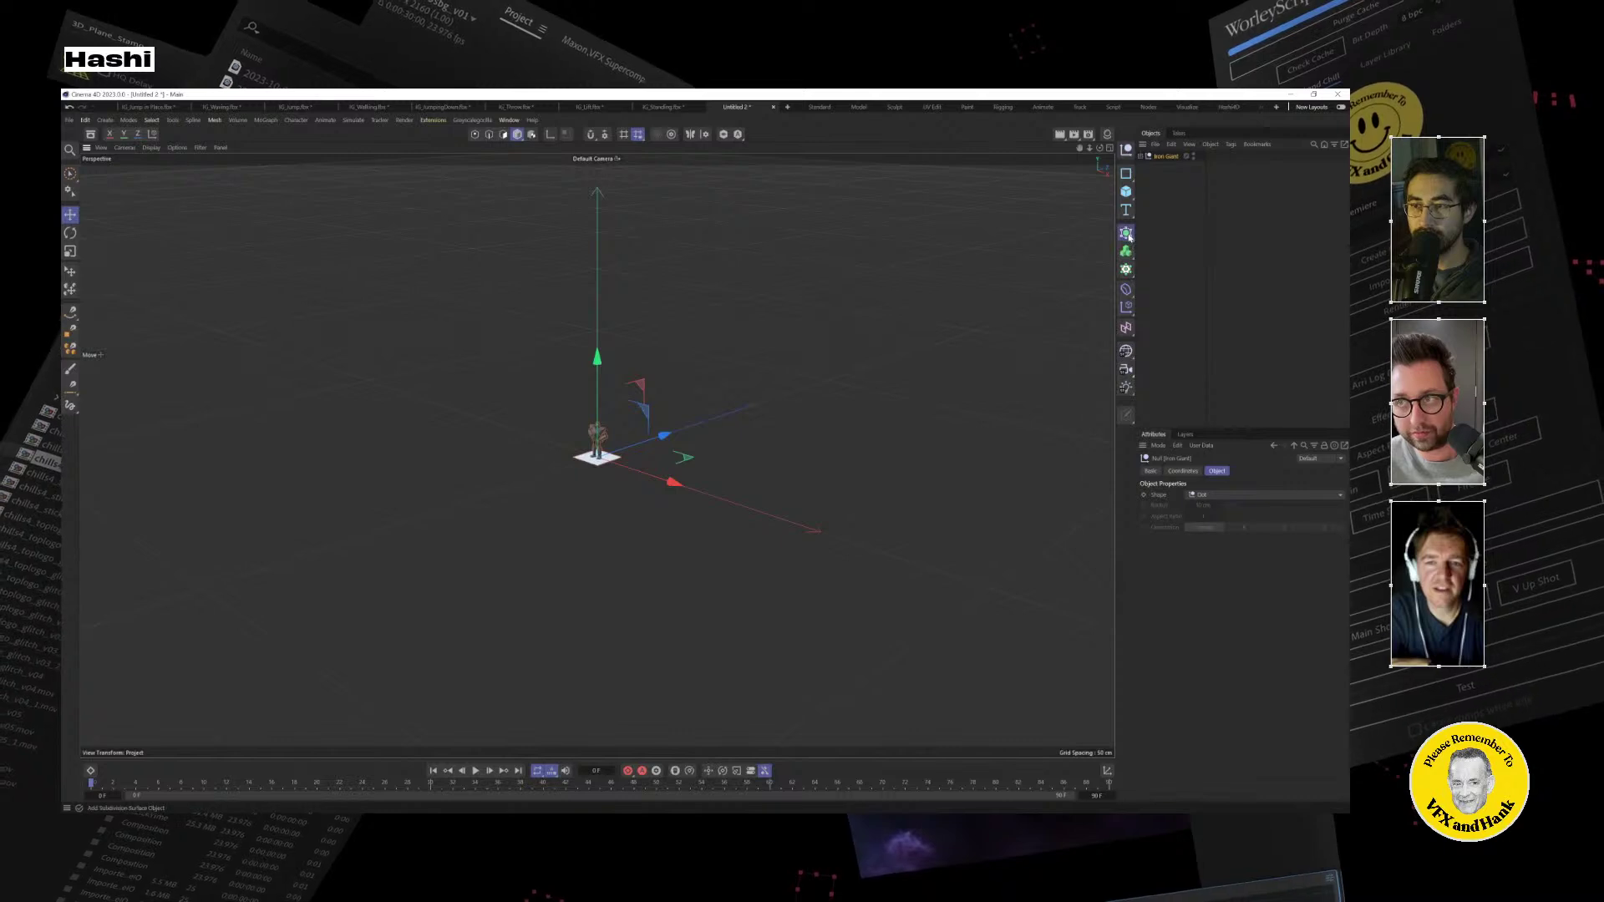
left_click(1126, 250)
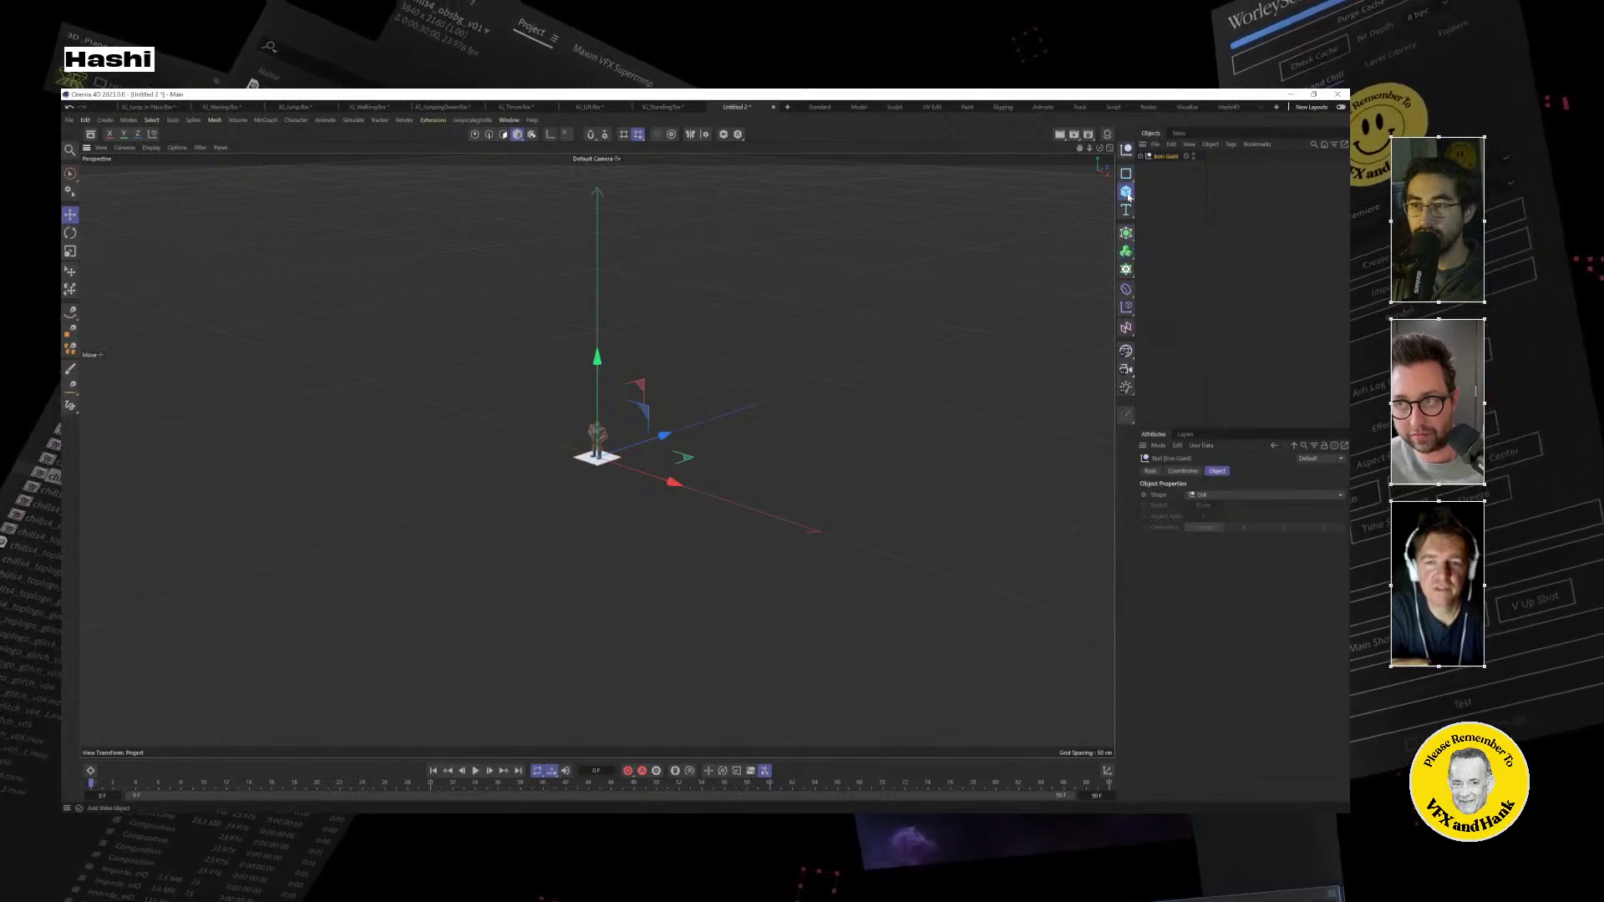
left_click(1126, 250)
left_click(1189, 289)
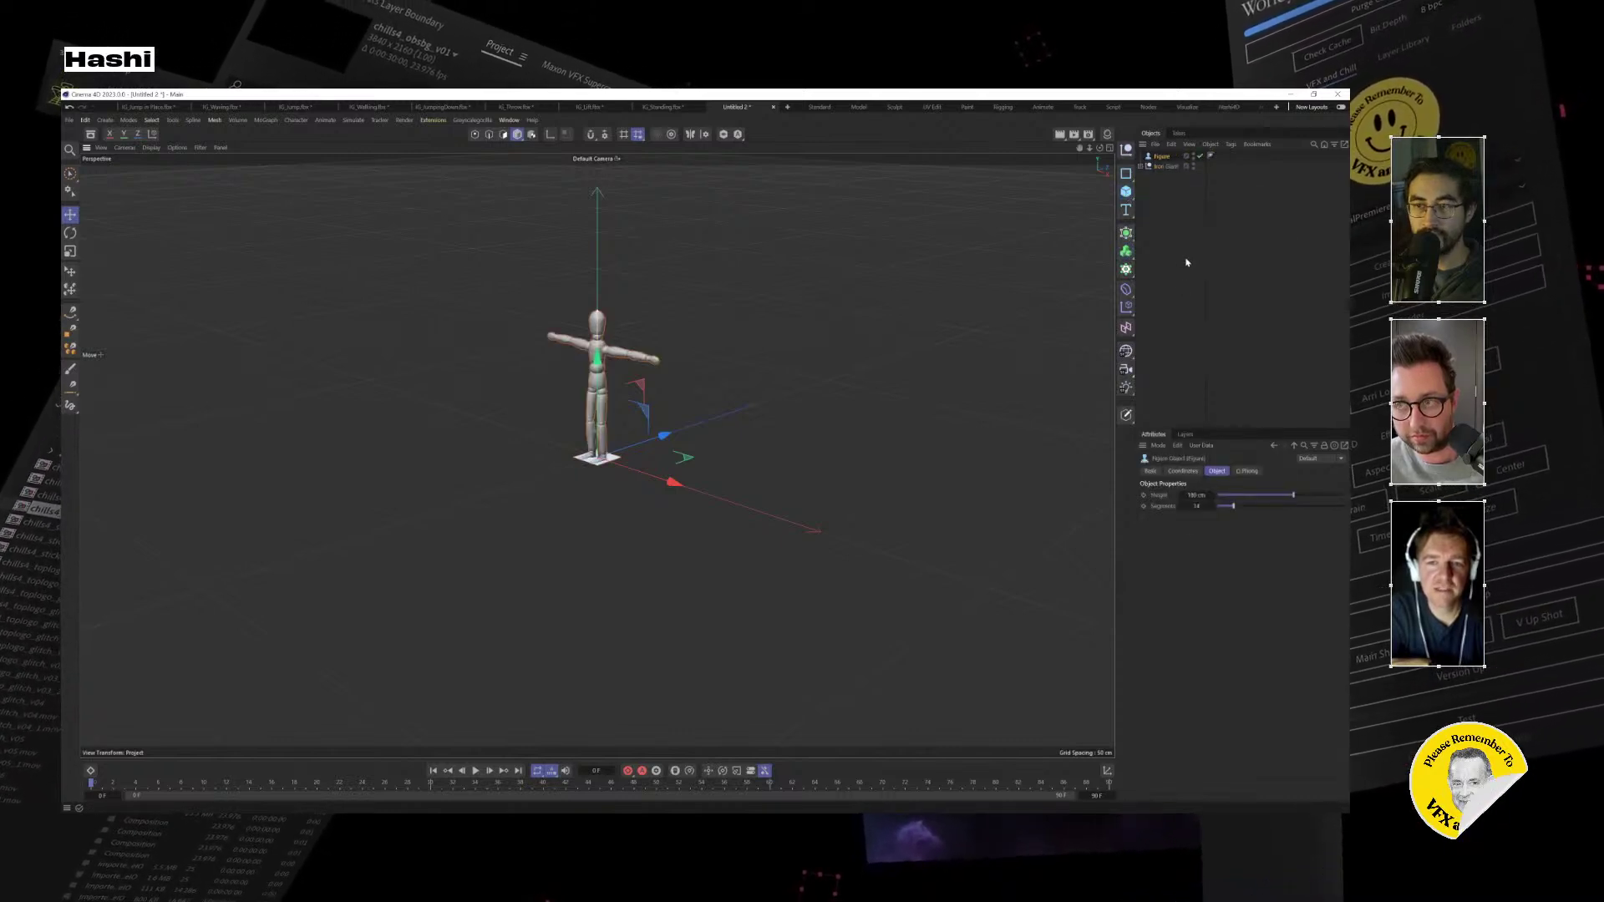
Expand the imported Iron Giant's hierarchy down to its three mesh objects.
left_click(1167, 168)
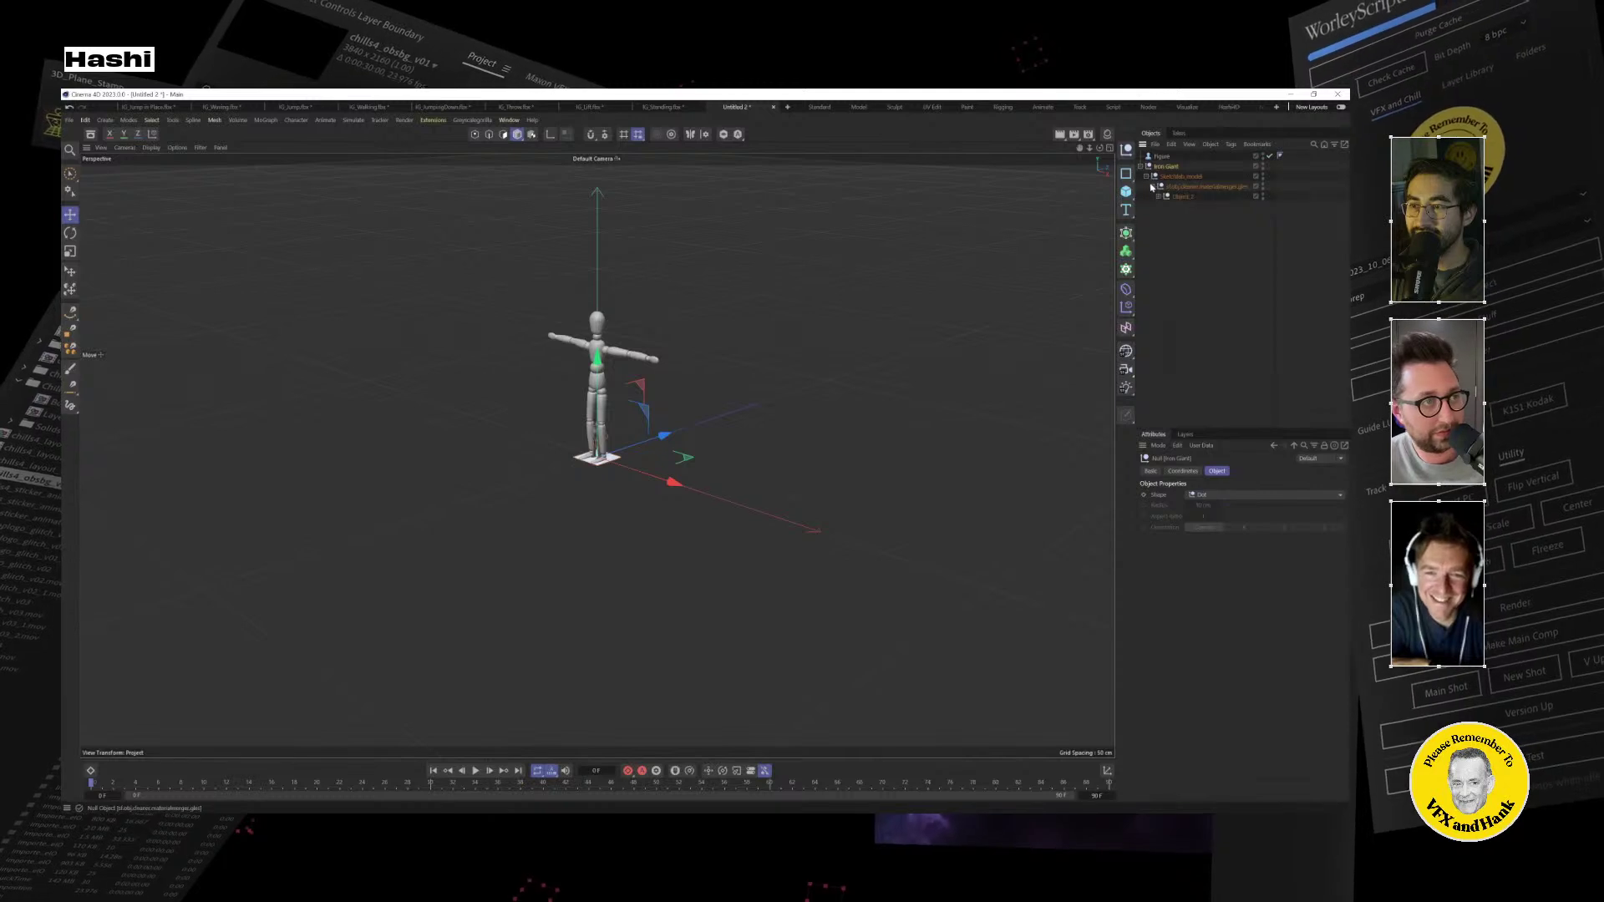
left_click(1158, 197)
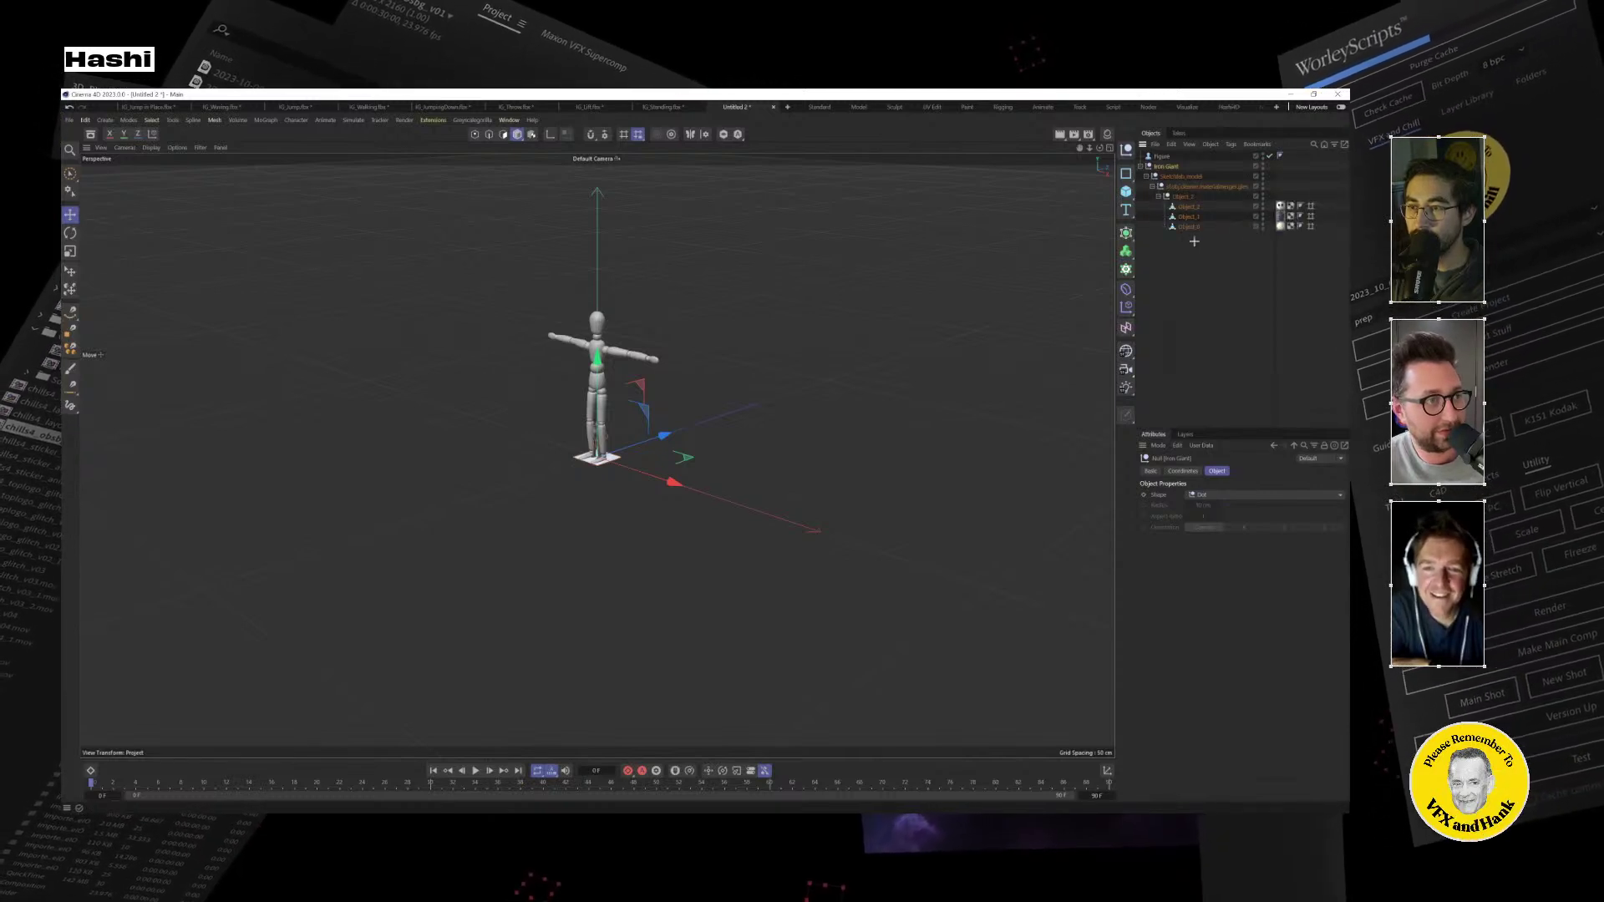
left_click(1183, 196)
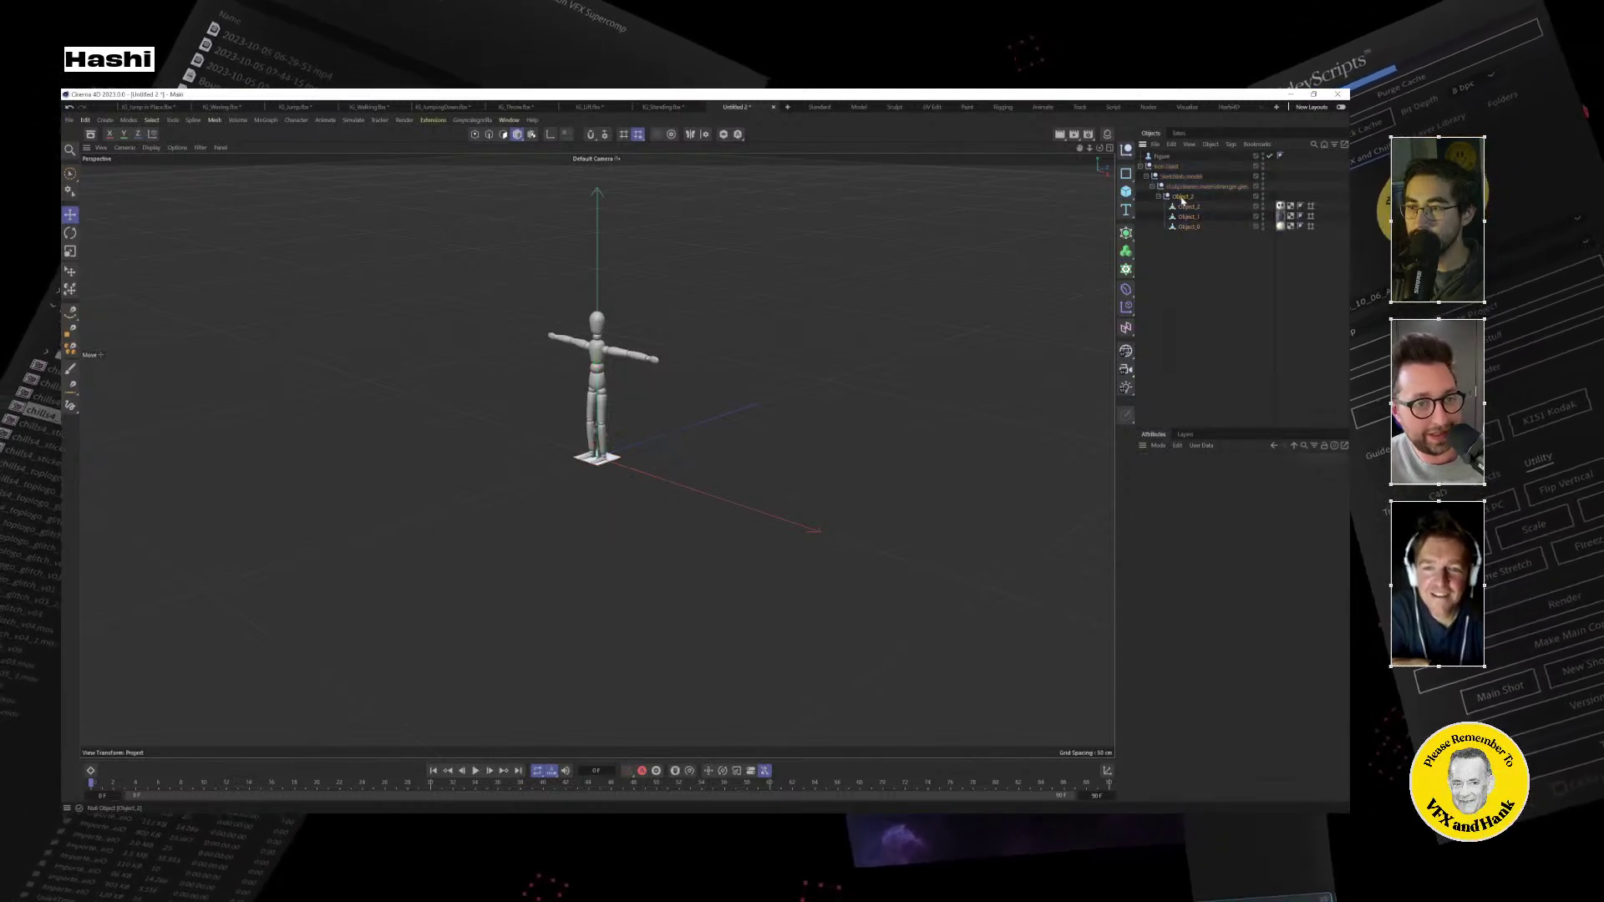
Scale the whole Iron Giant hierarchy up to roughly the height of the reference figure.
left_click(1166, 166)
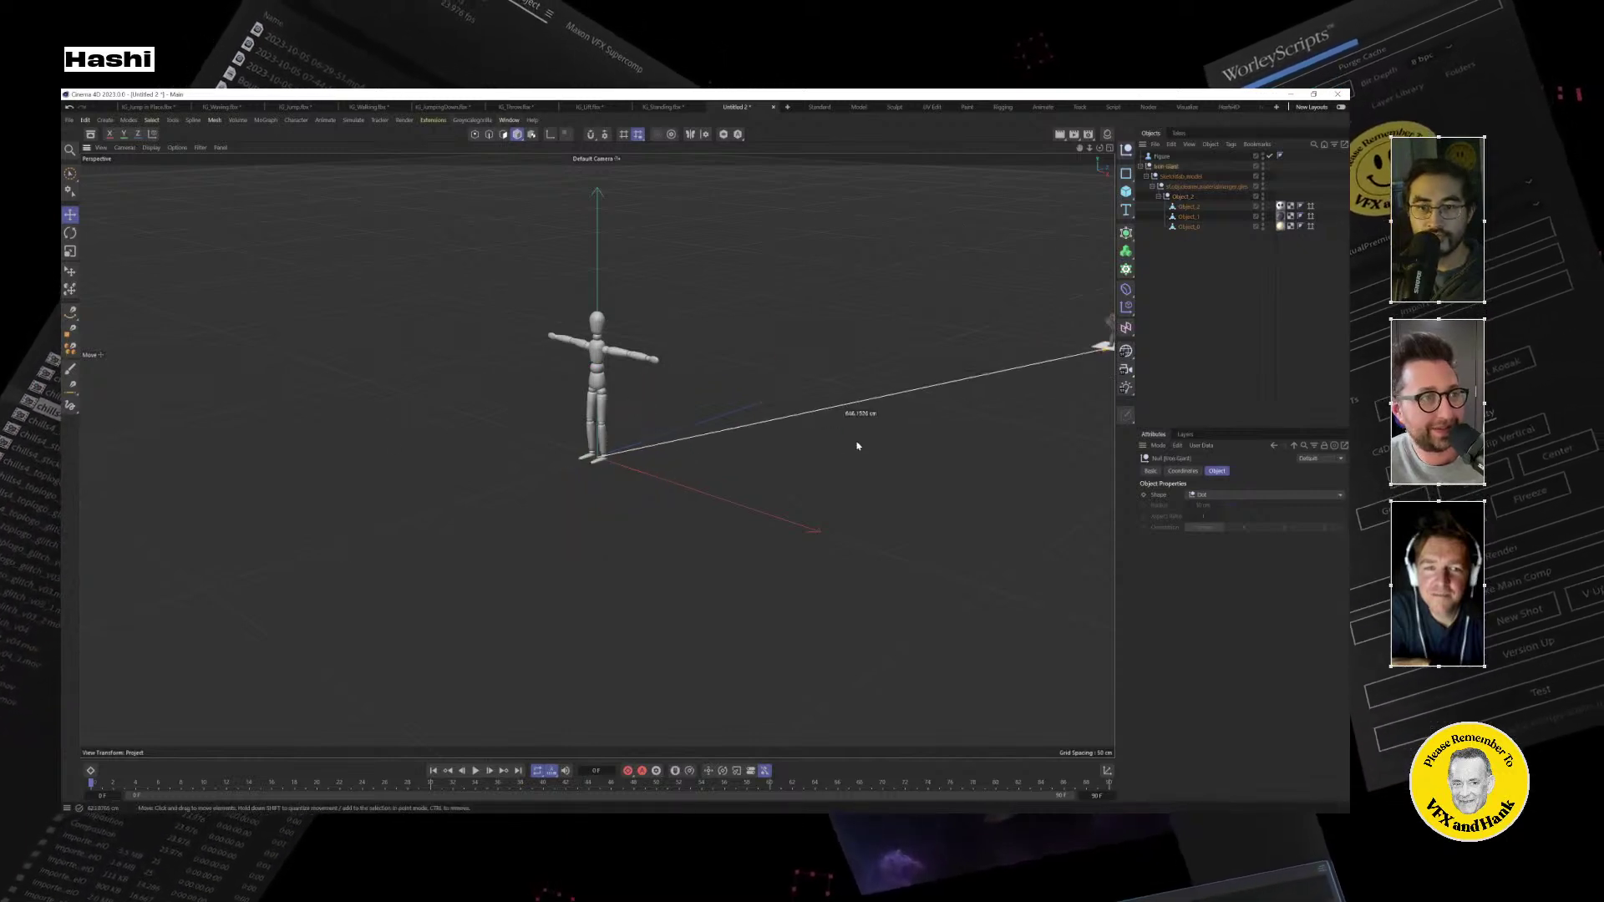
key("t")
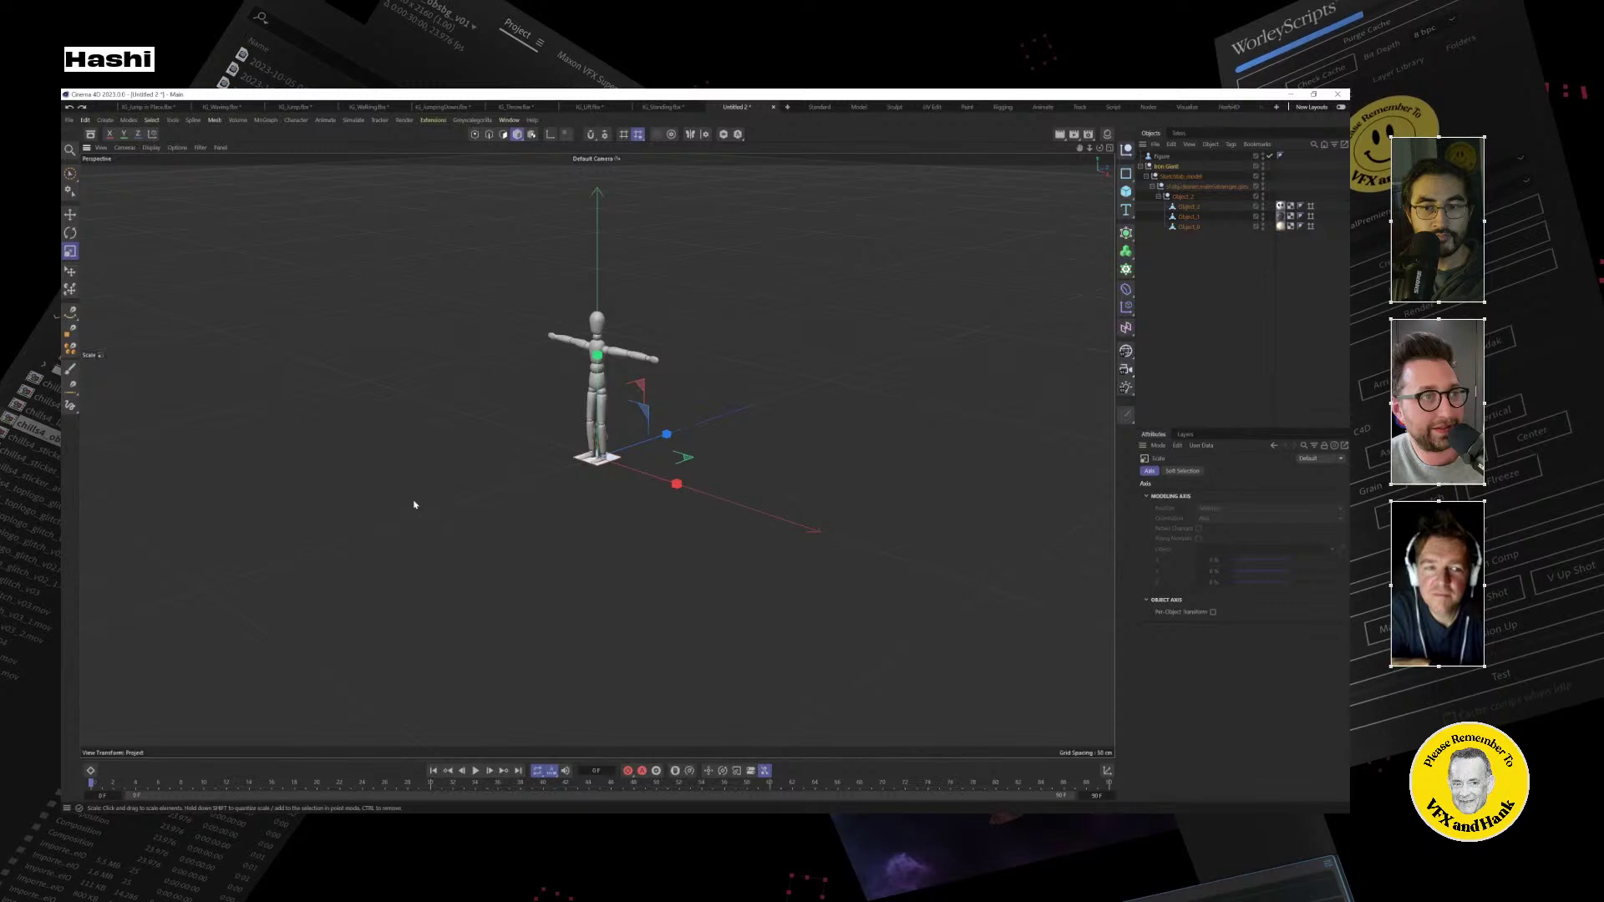
left_click_drag(413, 504, 685, 538)
scroll(710, 434, "up", 5)
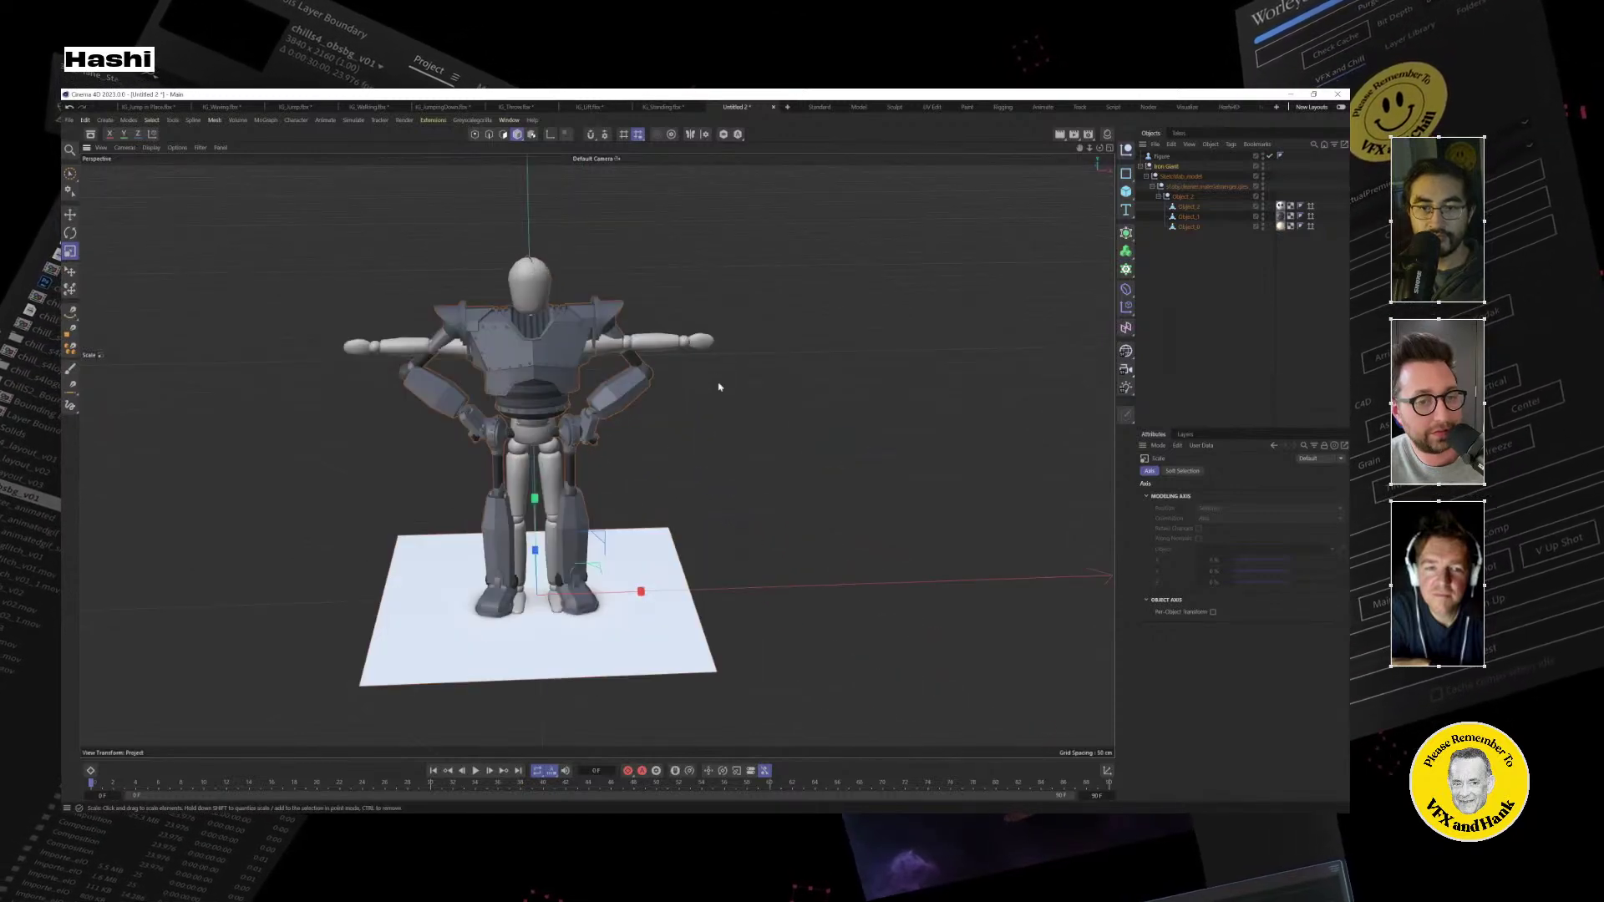
left_click_drag(719, 387, 743, 456)
scroll(571, 559, "down", 8)
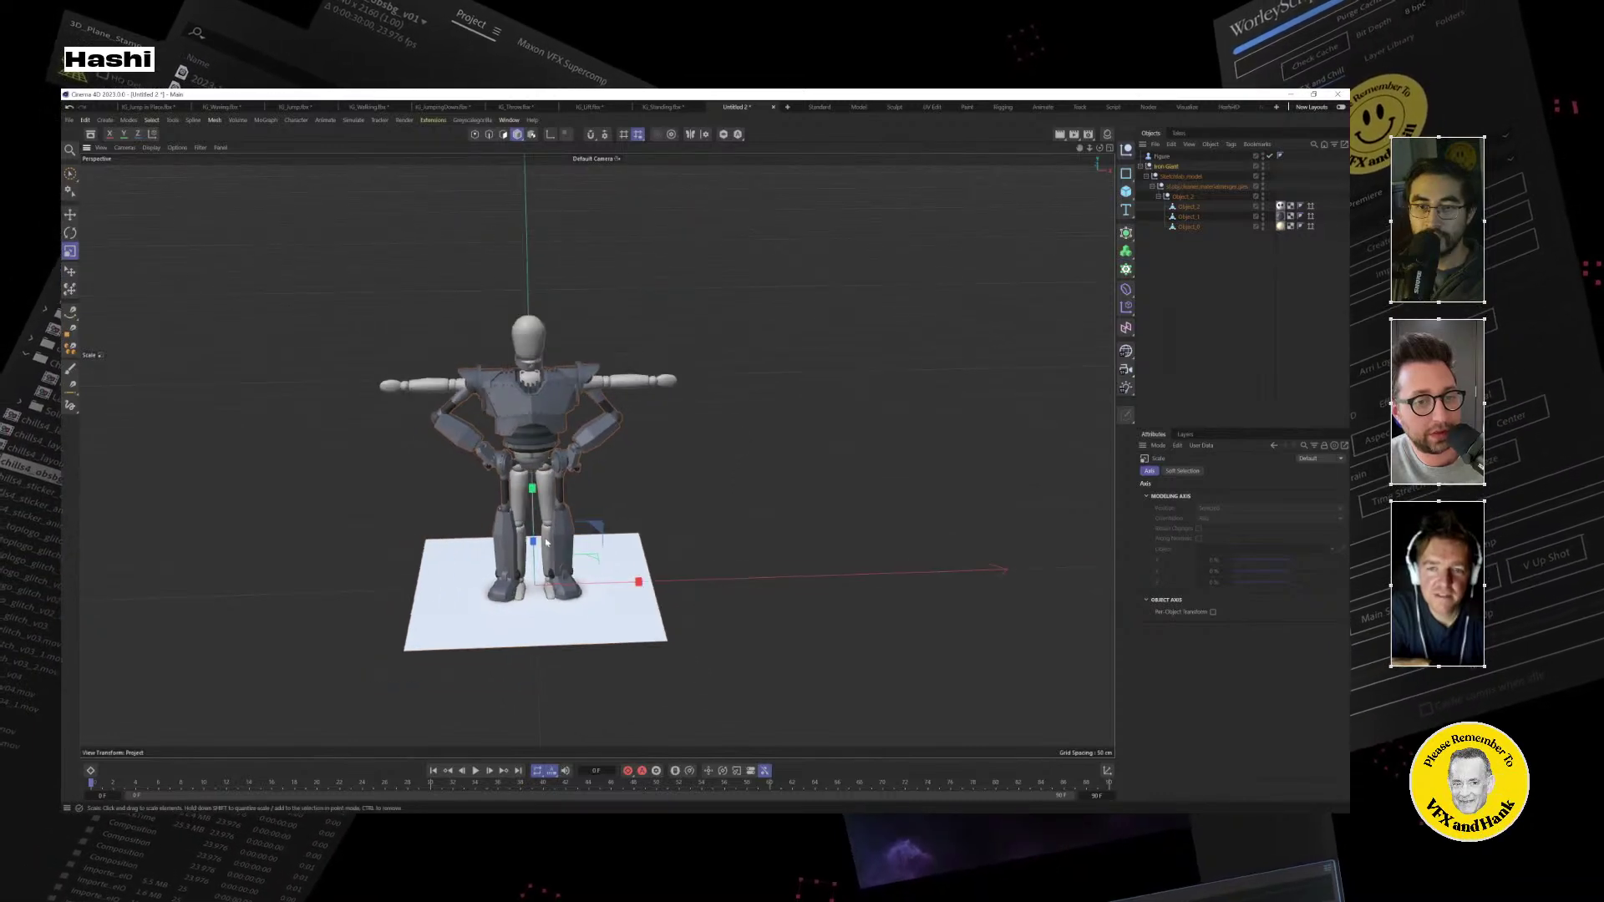
Enlarge the Iron Giant until the figure stands only about knee-high, and compare their sizes from several angles.
left_click_drag(571, 558, 1071, 495)
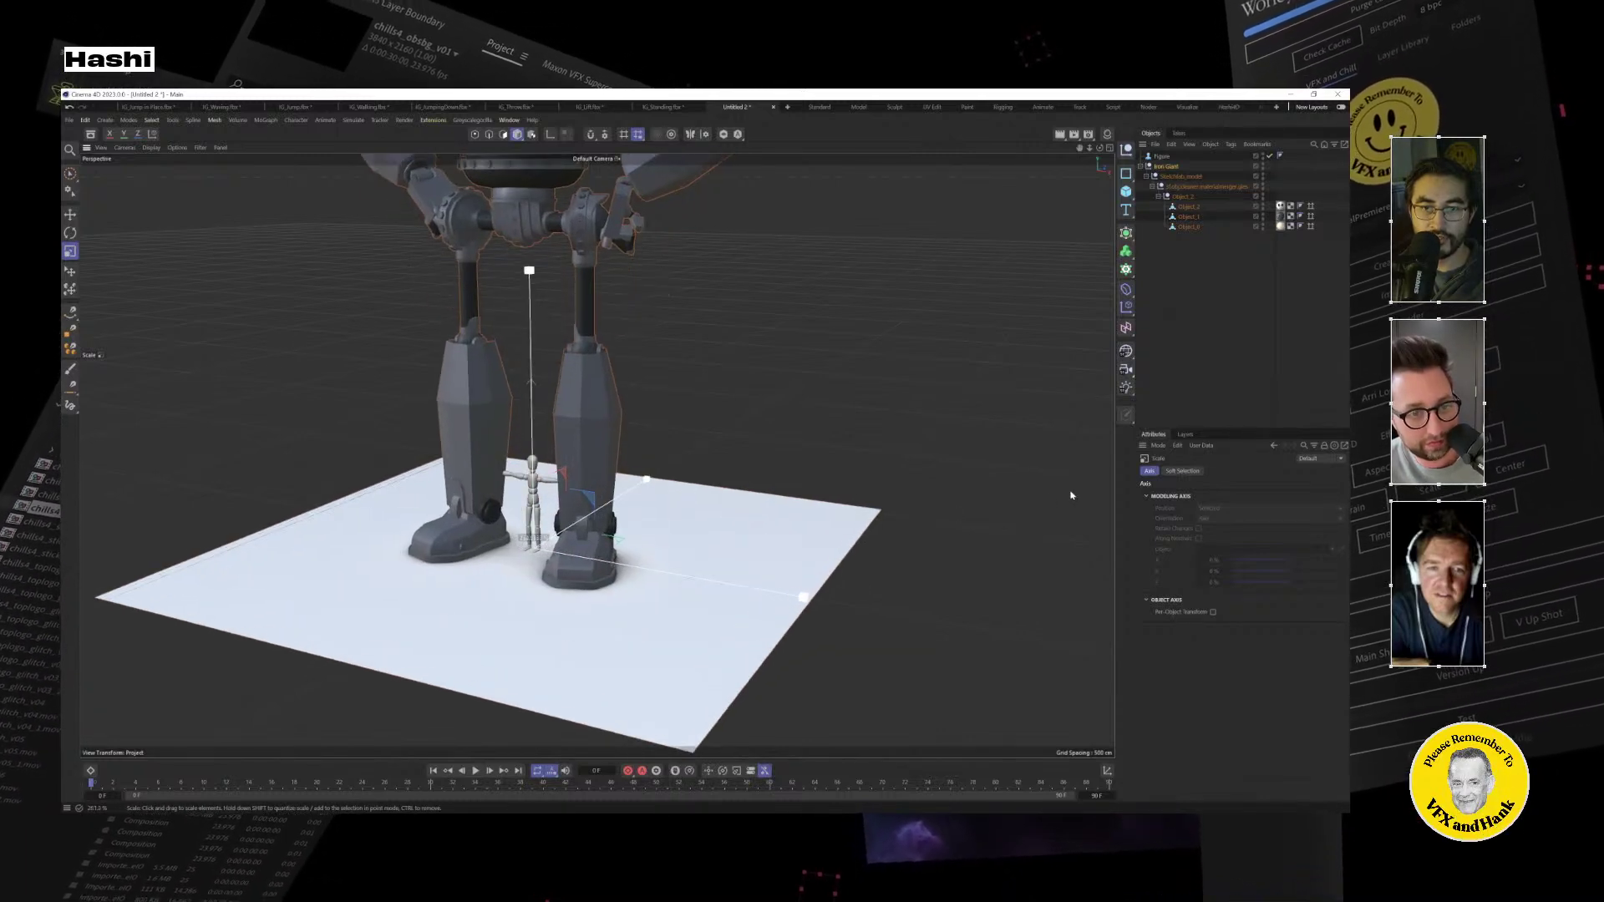
left_click_drag(727, 501, 816, 447, "alt")
middle_click_drag(816, 446, 684, 595, "alt")
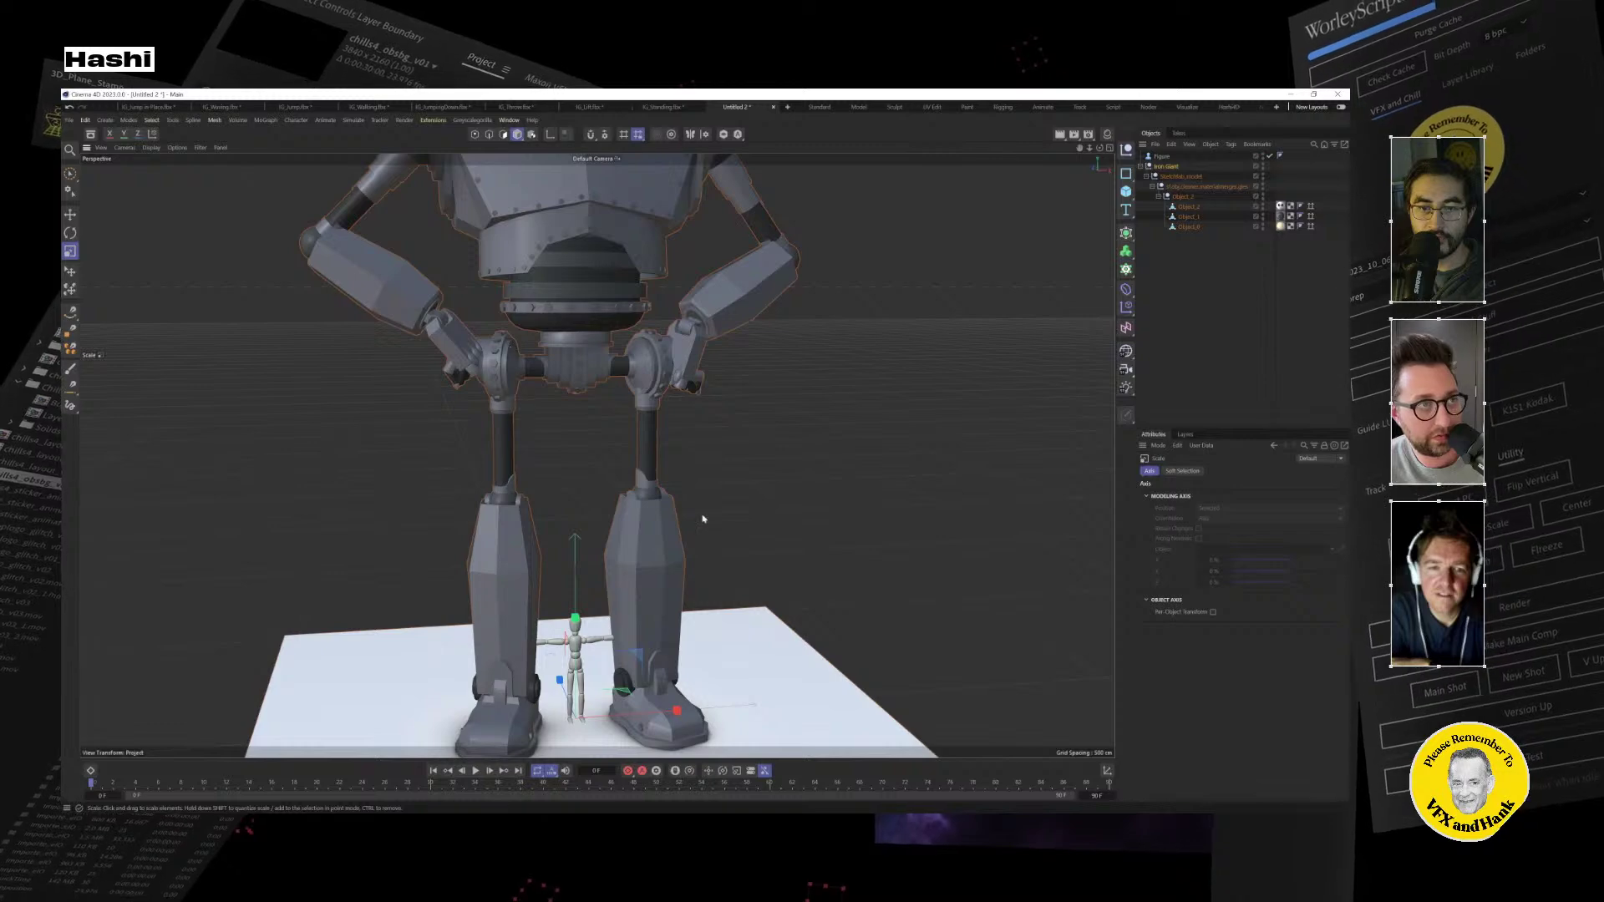
left_click_drag(702, 518, 567, 508, "alt")
scroll(682, 503, "down", 5)
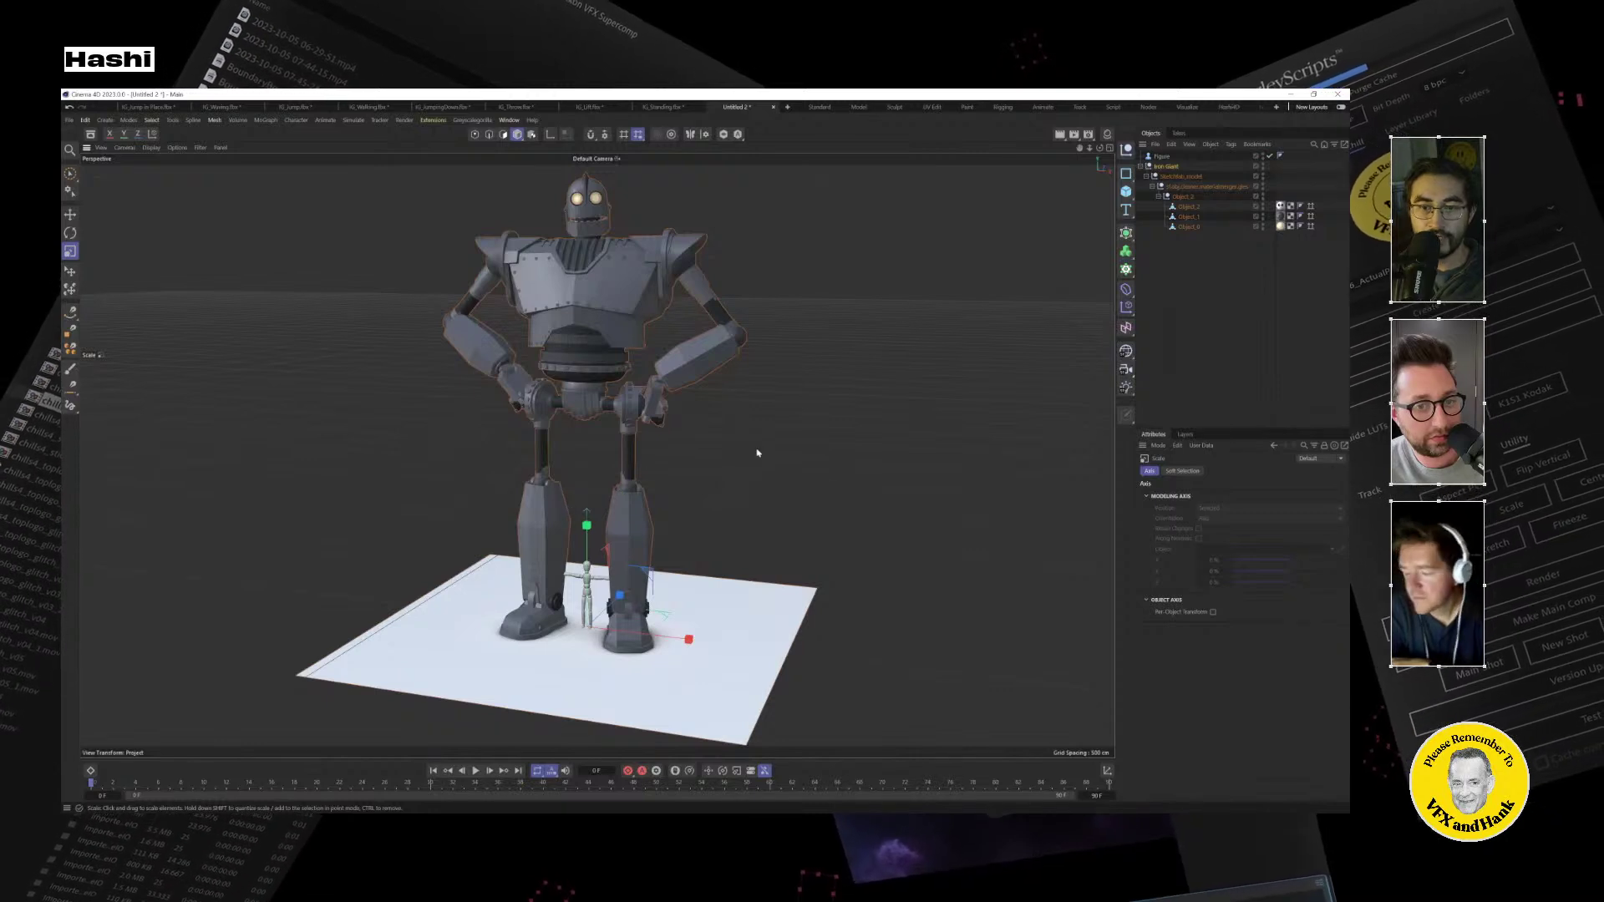
left_click_drag(757, 453, 748, 539)
Try moving the three mesh objects out of the Iron Giant hierarchy at its reduced size, and undo these changes.
left_click_drag(547, 561, 526, 561)
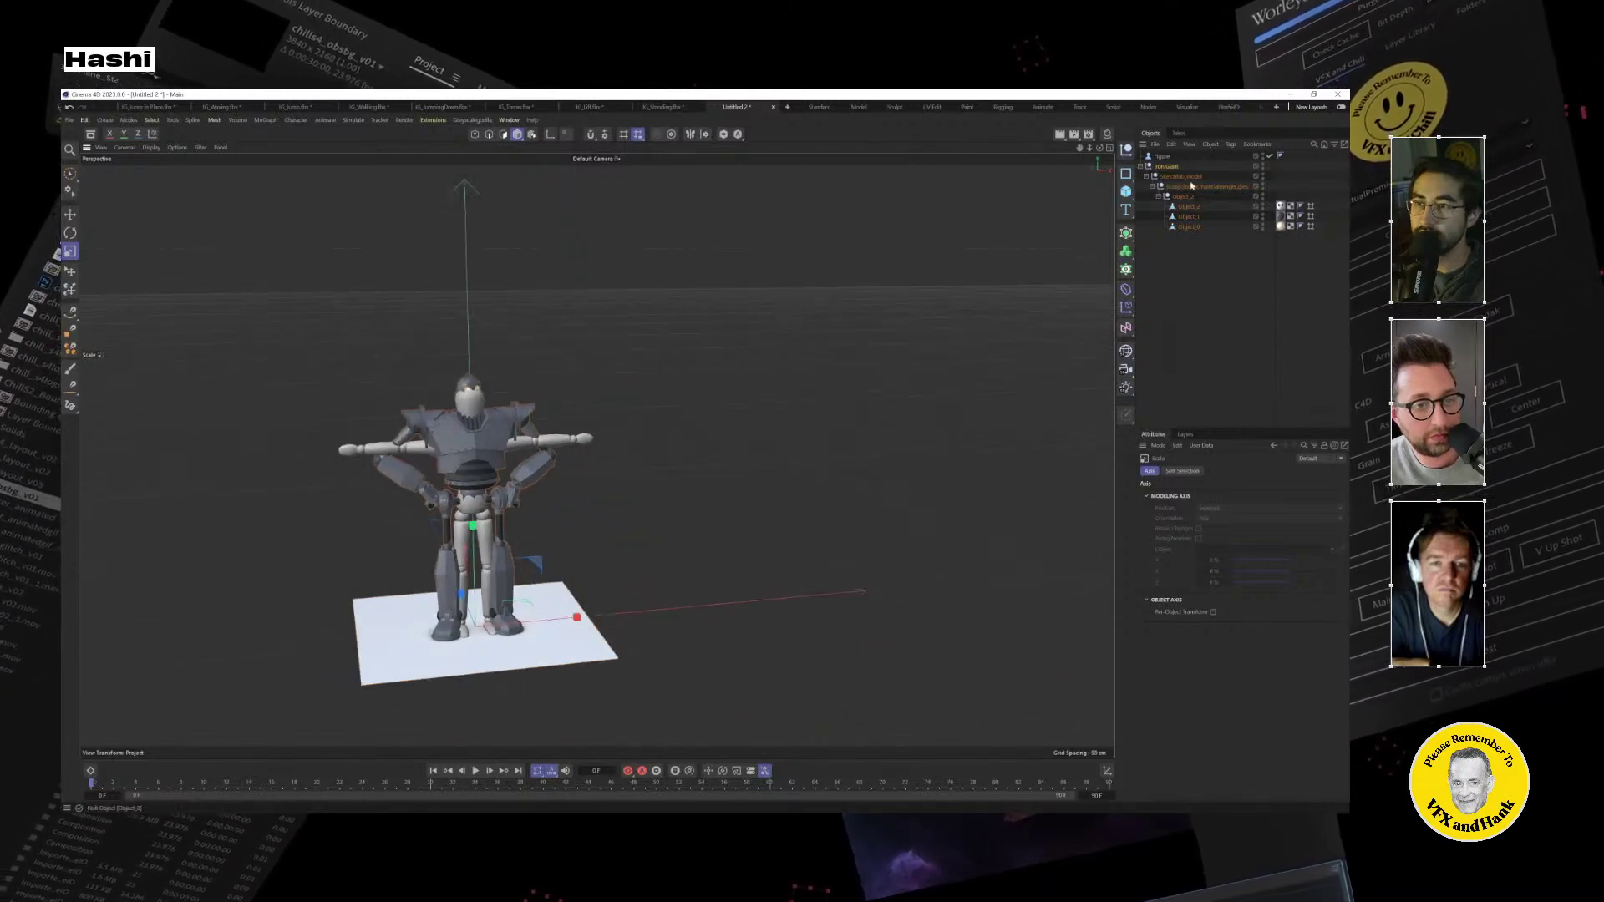
mouse_move(1203, 253)
left_mouse_down()
mouse_move(1184, 213)
mouse_move(1187, 272)
left_mouse_up()
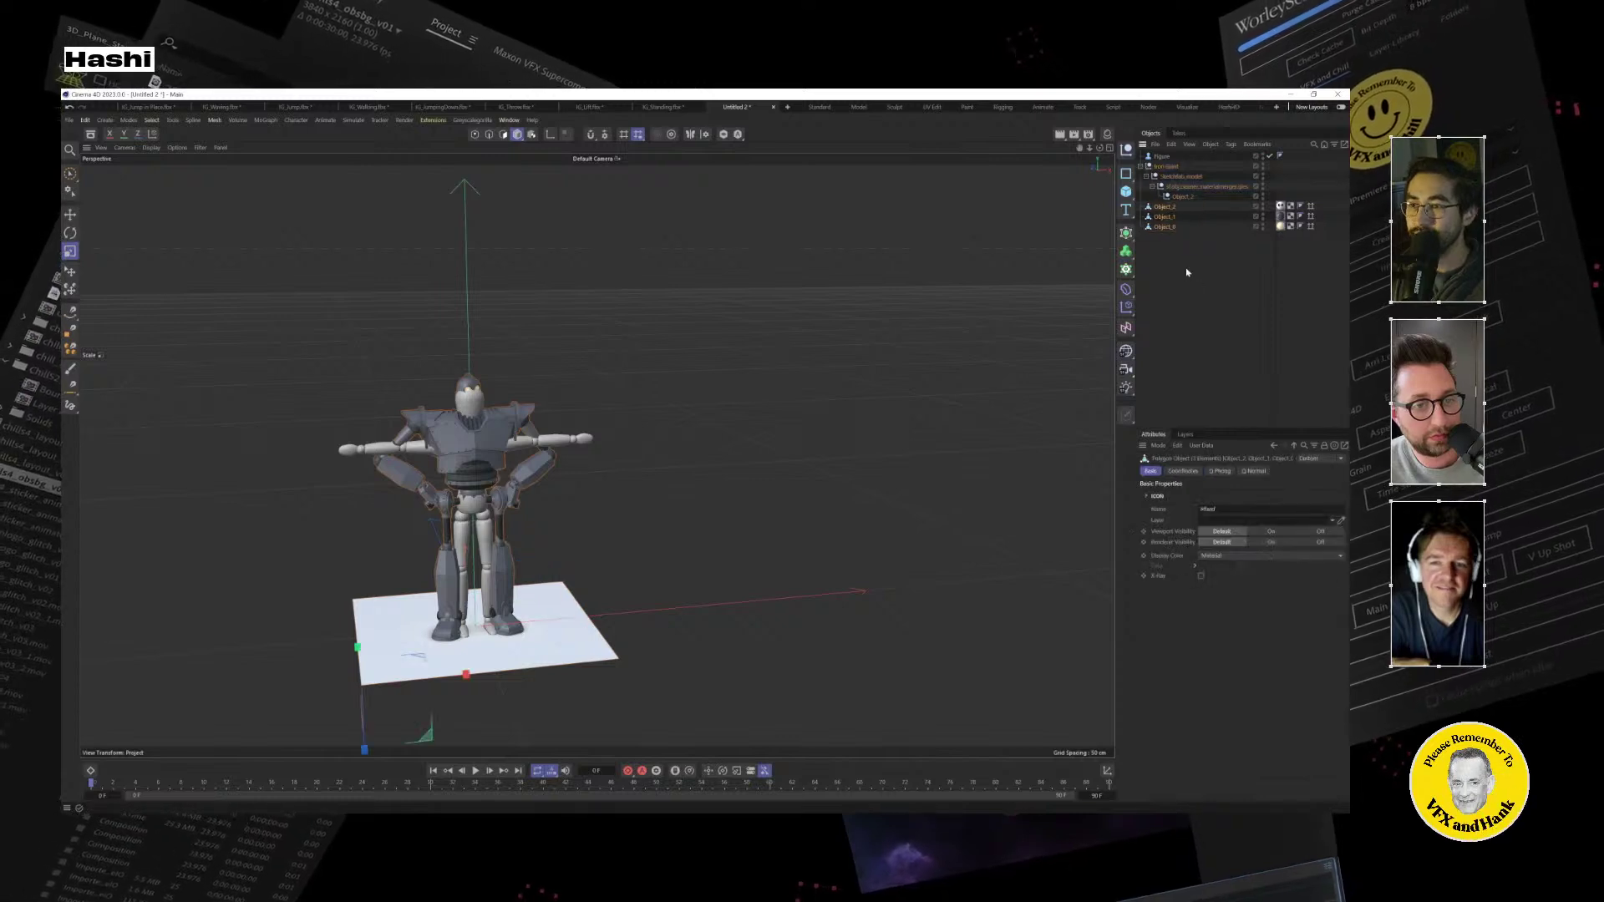
left_click(1165, 167)
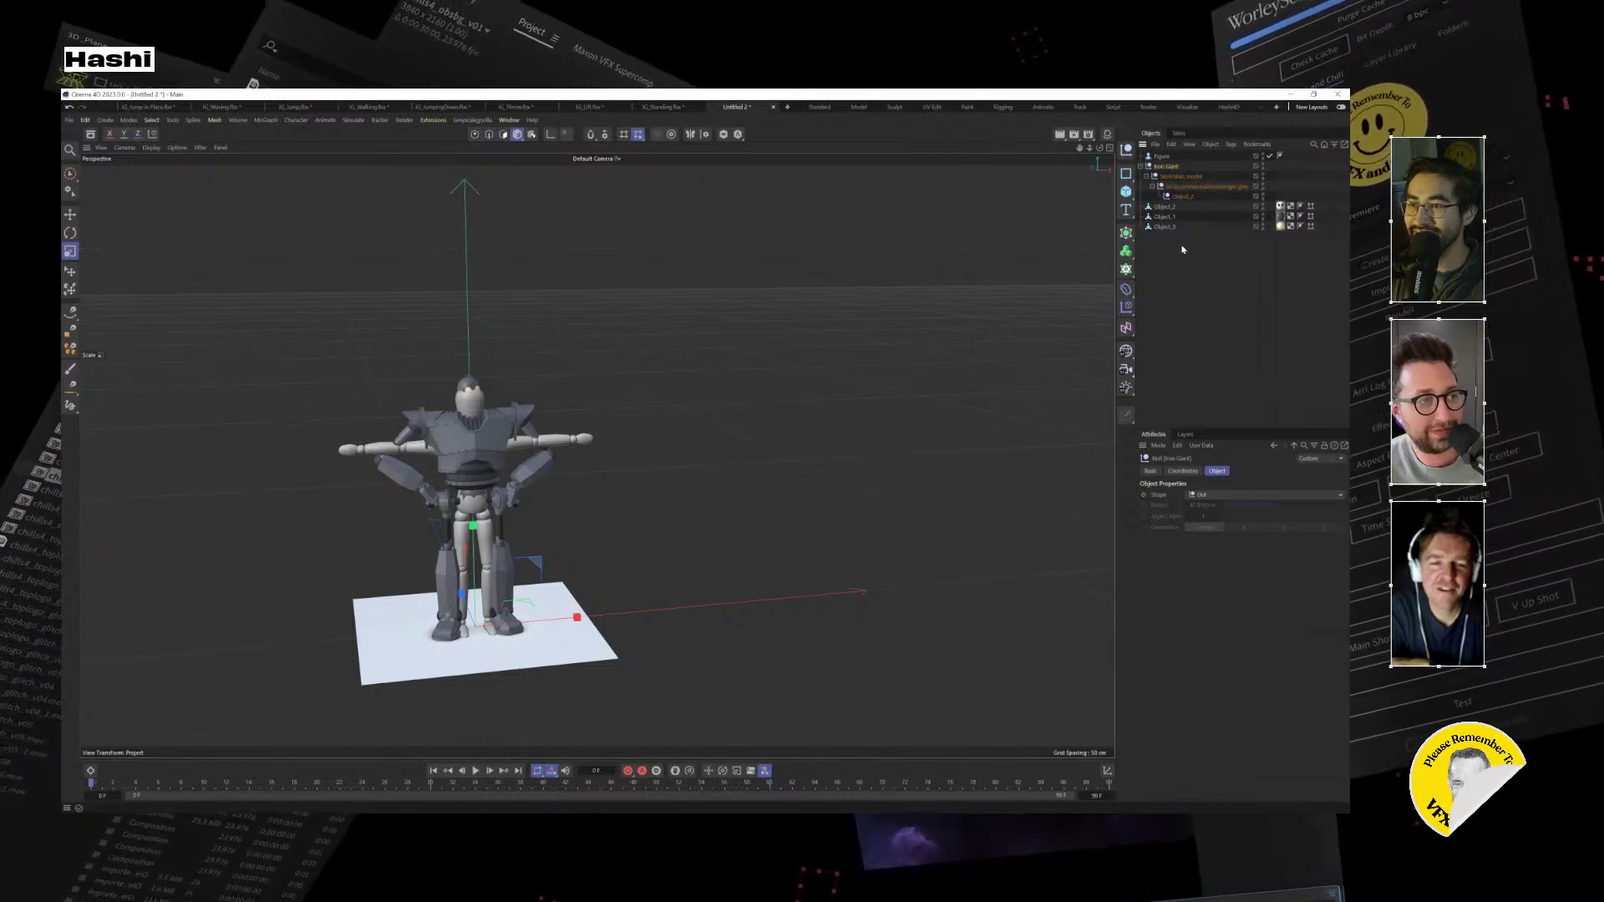
left_click(1149, 282)
key("ctrl+z")
key("ctrl+z")
key("ctrl+z")
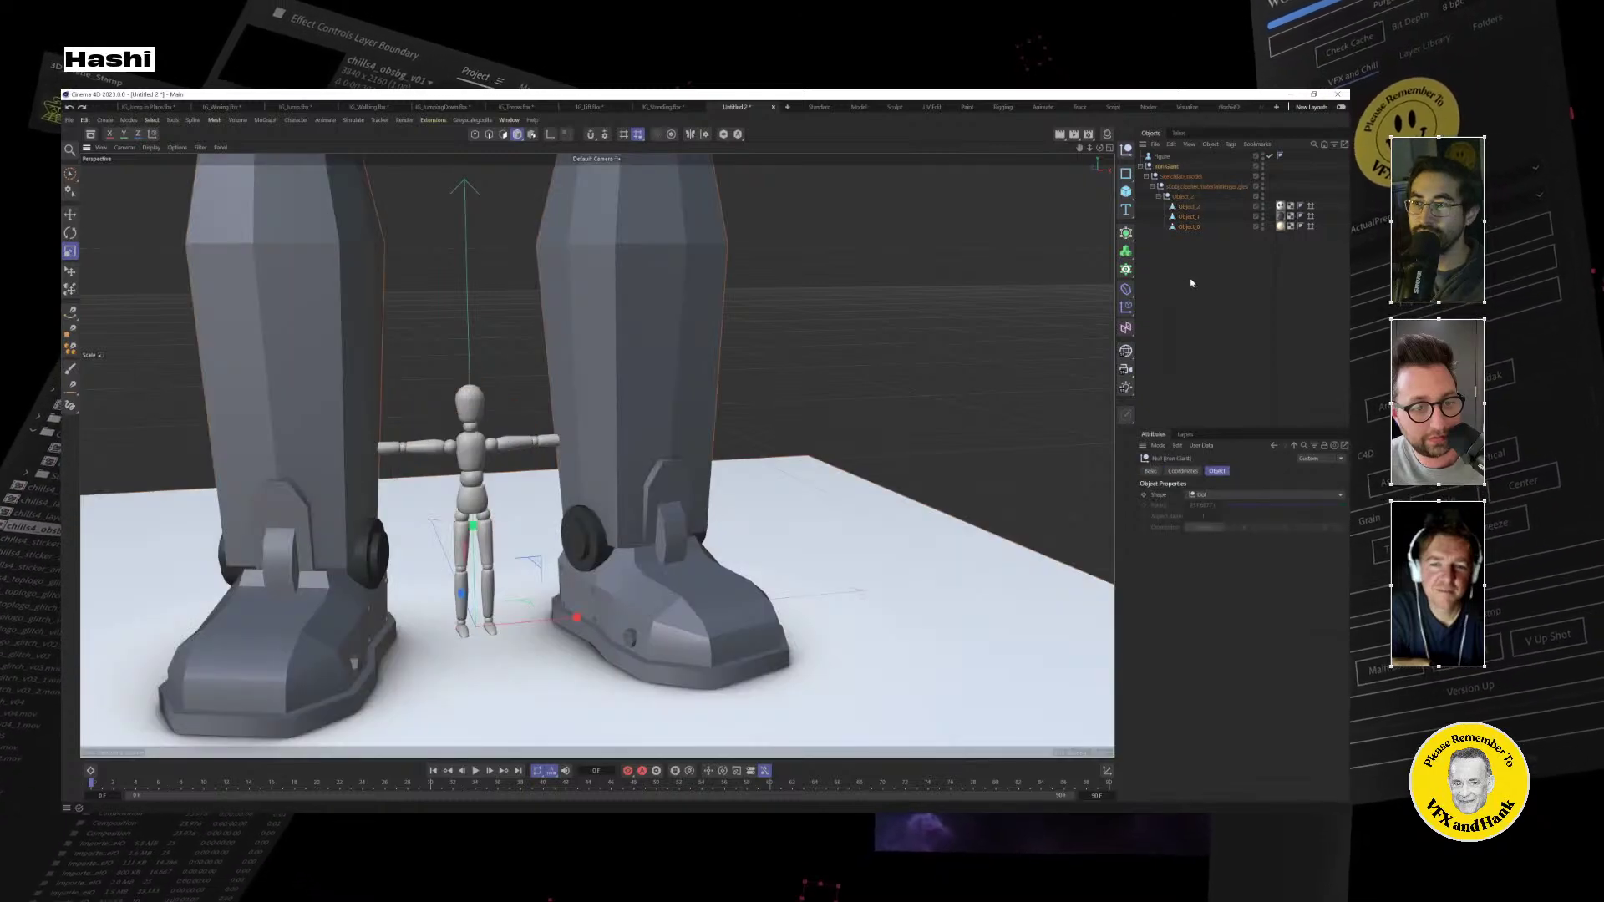
Move the three mesh objects out of the enlarged Iron Giant's hierarchy and delete the leftover parent nulls.
left_click(1192, 170)
left_click(1188, 216)
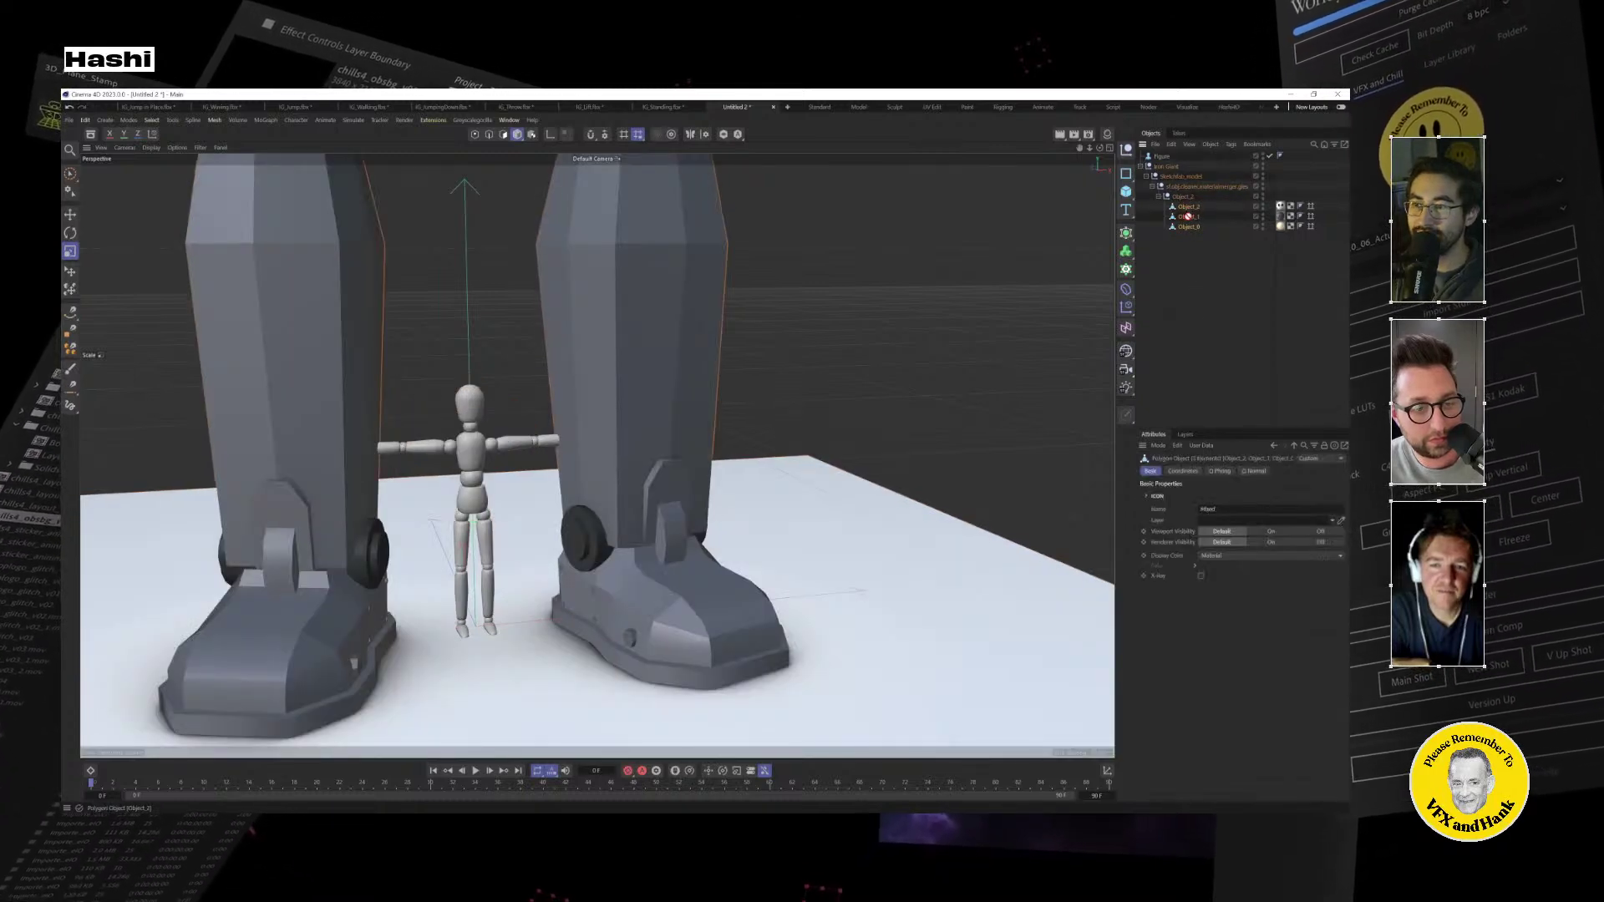
left_click(1180, 166)
key("Delete")
Delete the reference figure and the white ground plane, keeping only the robot's meshes.
left_click(1161, 156)
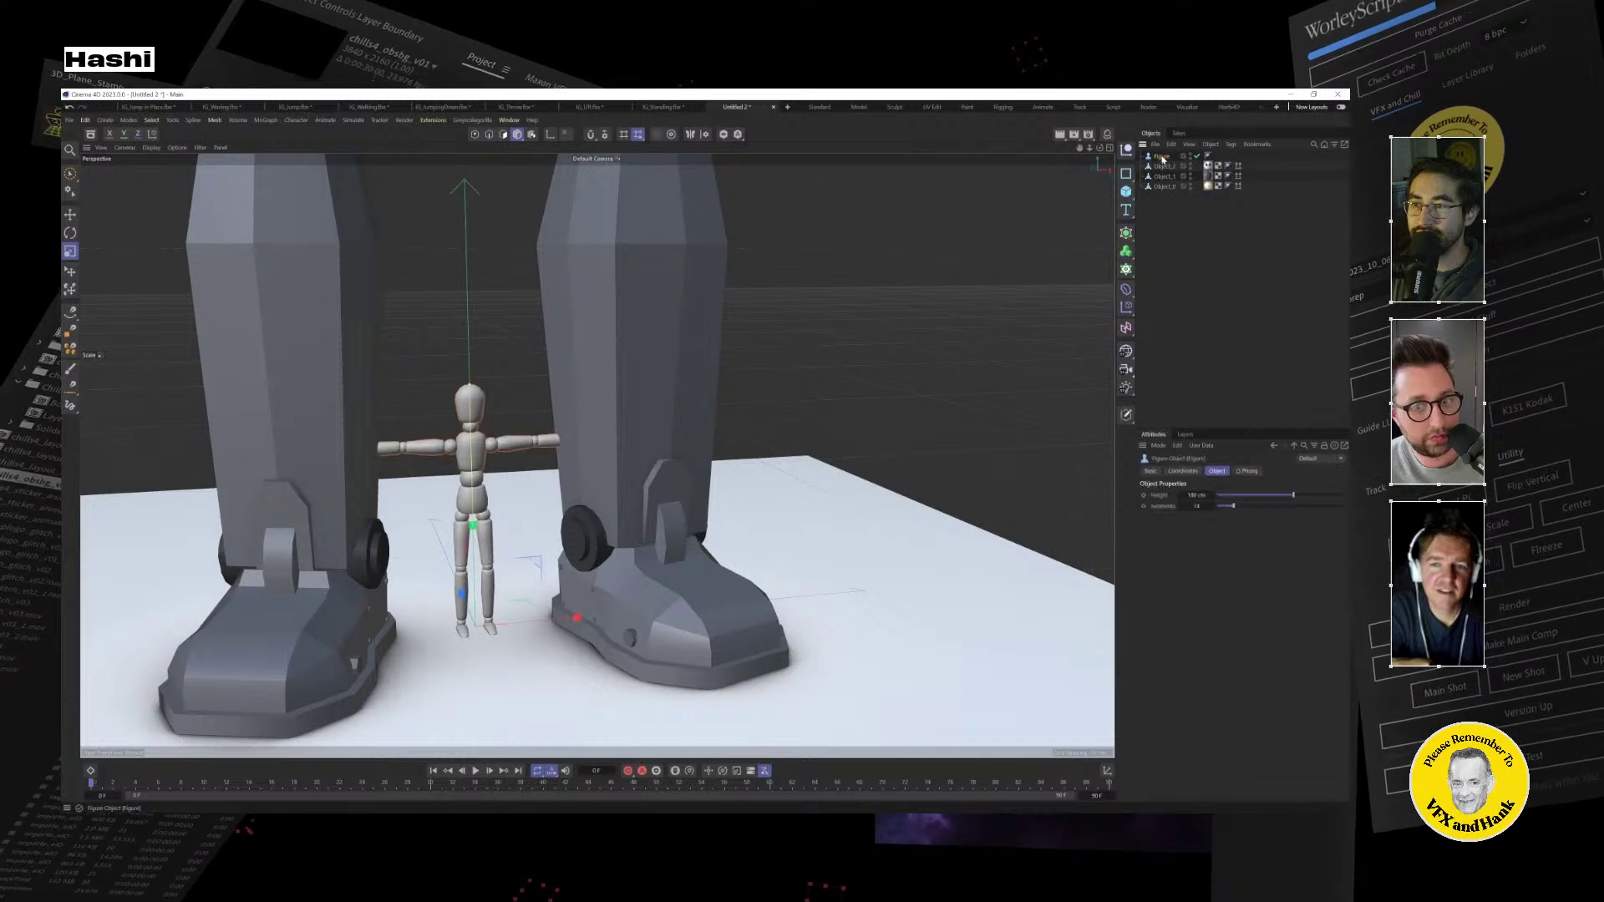
key("Delete")
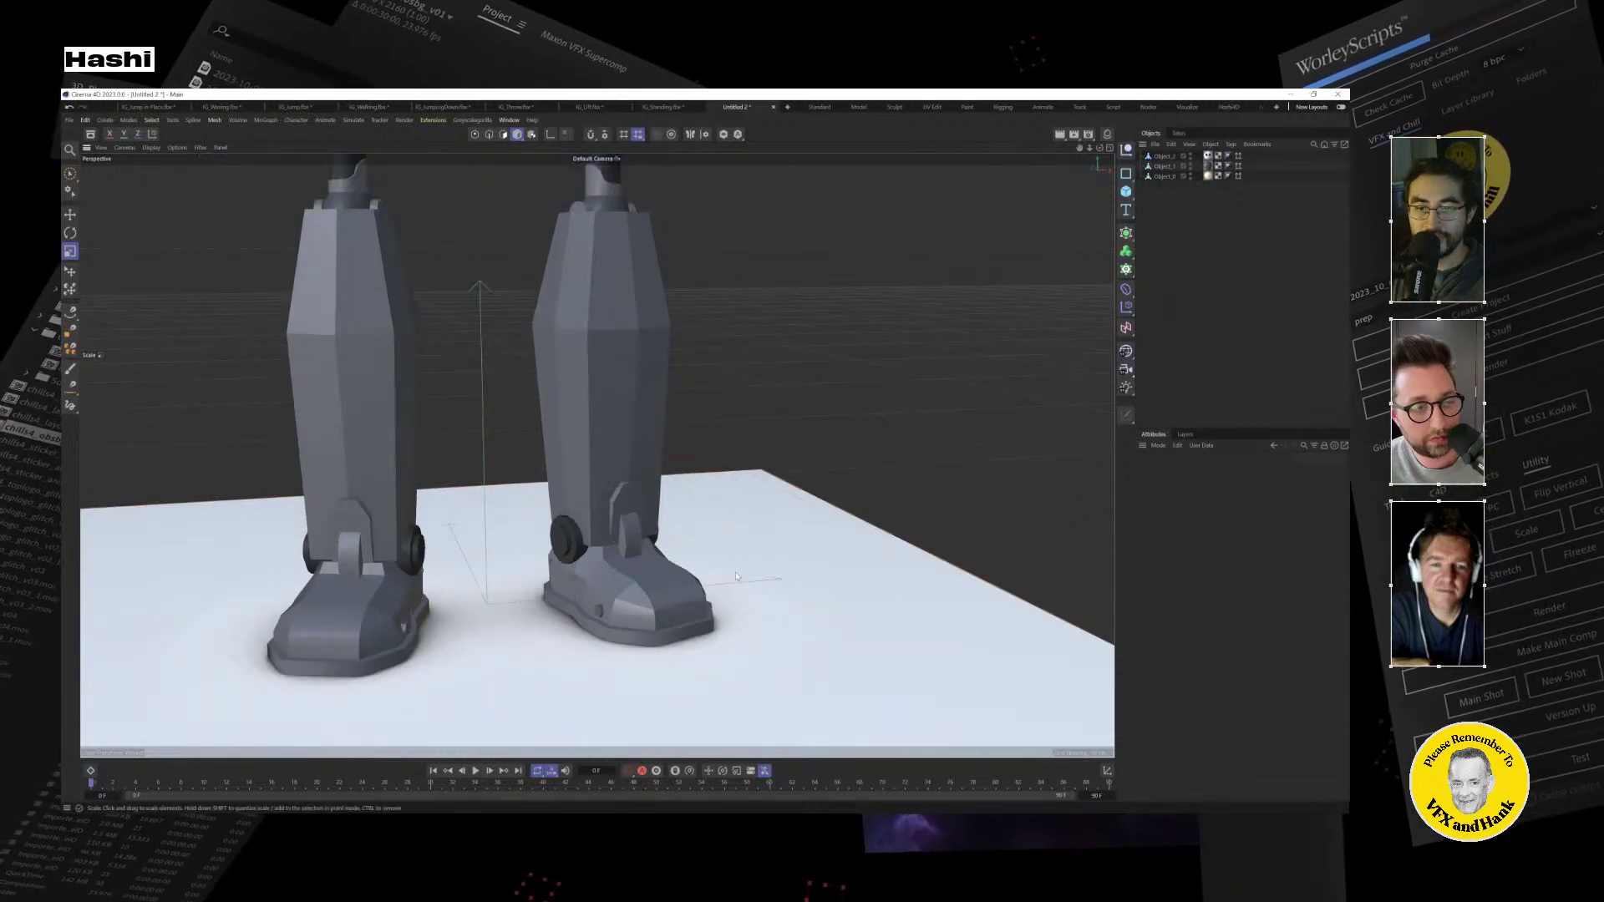
left_click(691, 542)
key("Delete")
scroll(692, 542, "down", 6)
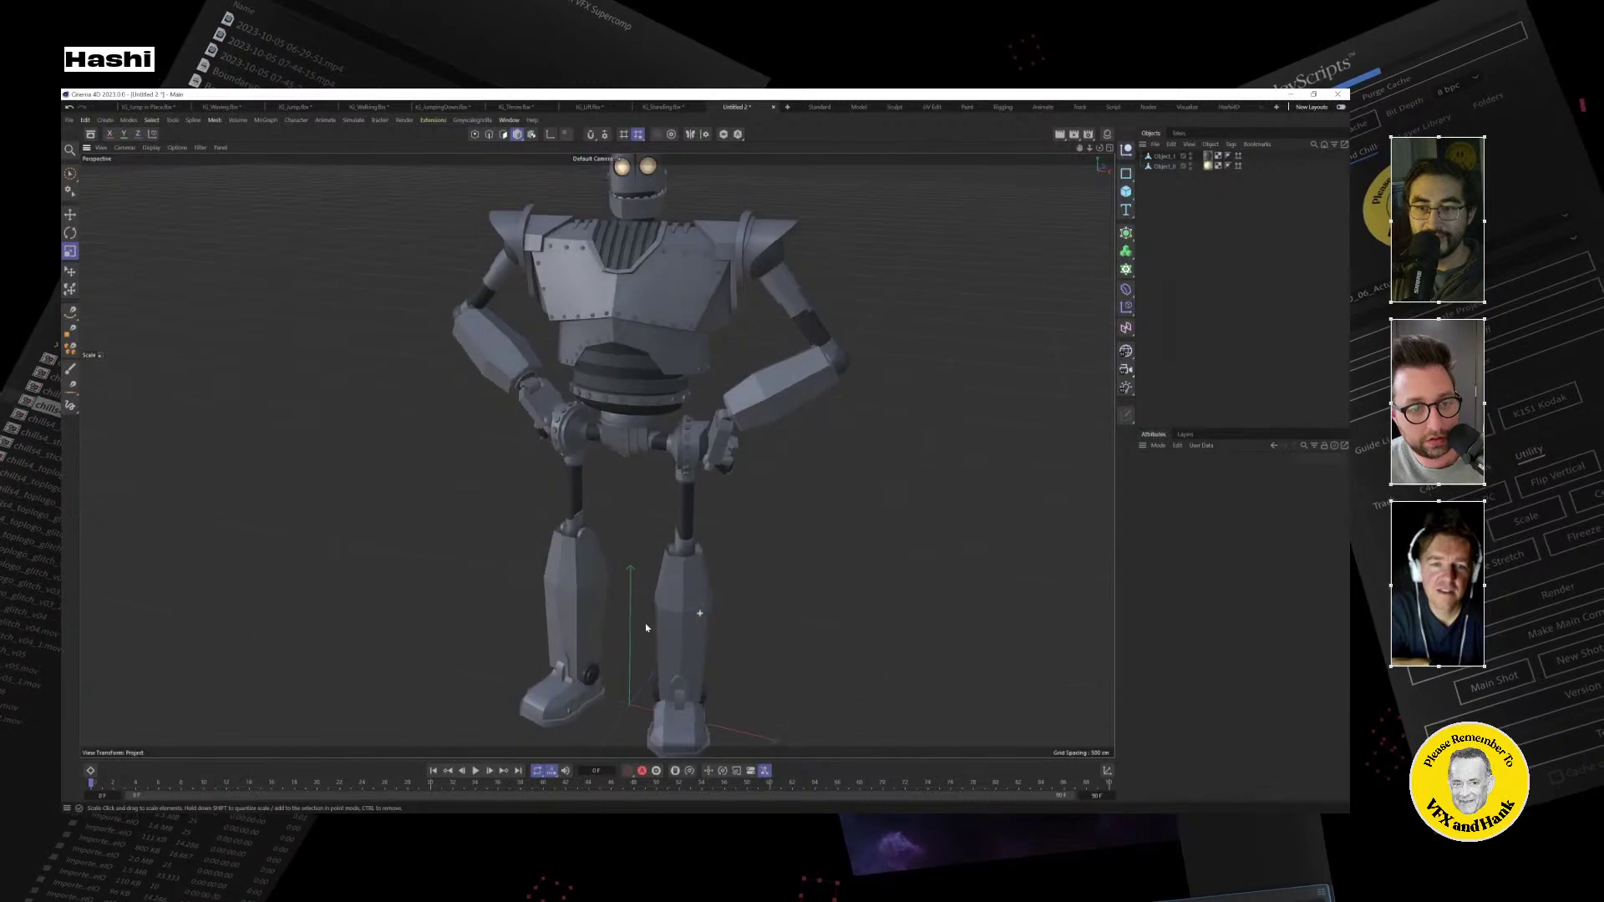
left_click_drag(645, 627, 723, 480, "alt")
Select the robot's body mesh and switch to polygon mode to show its wireframe.
left_click(1163, 156)
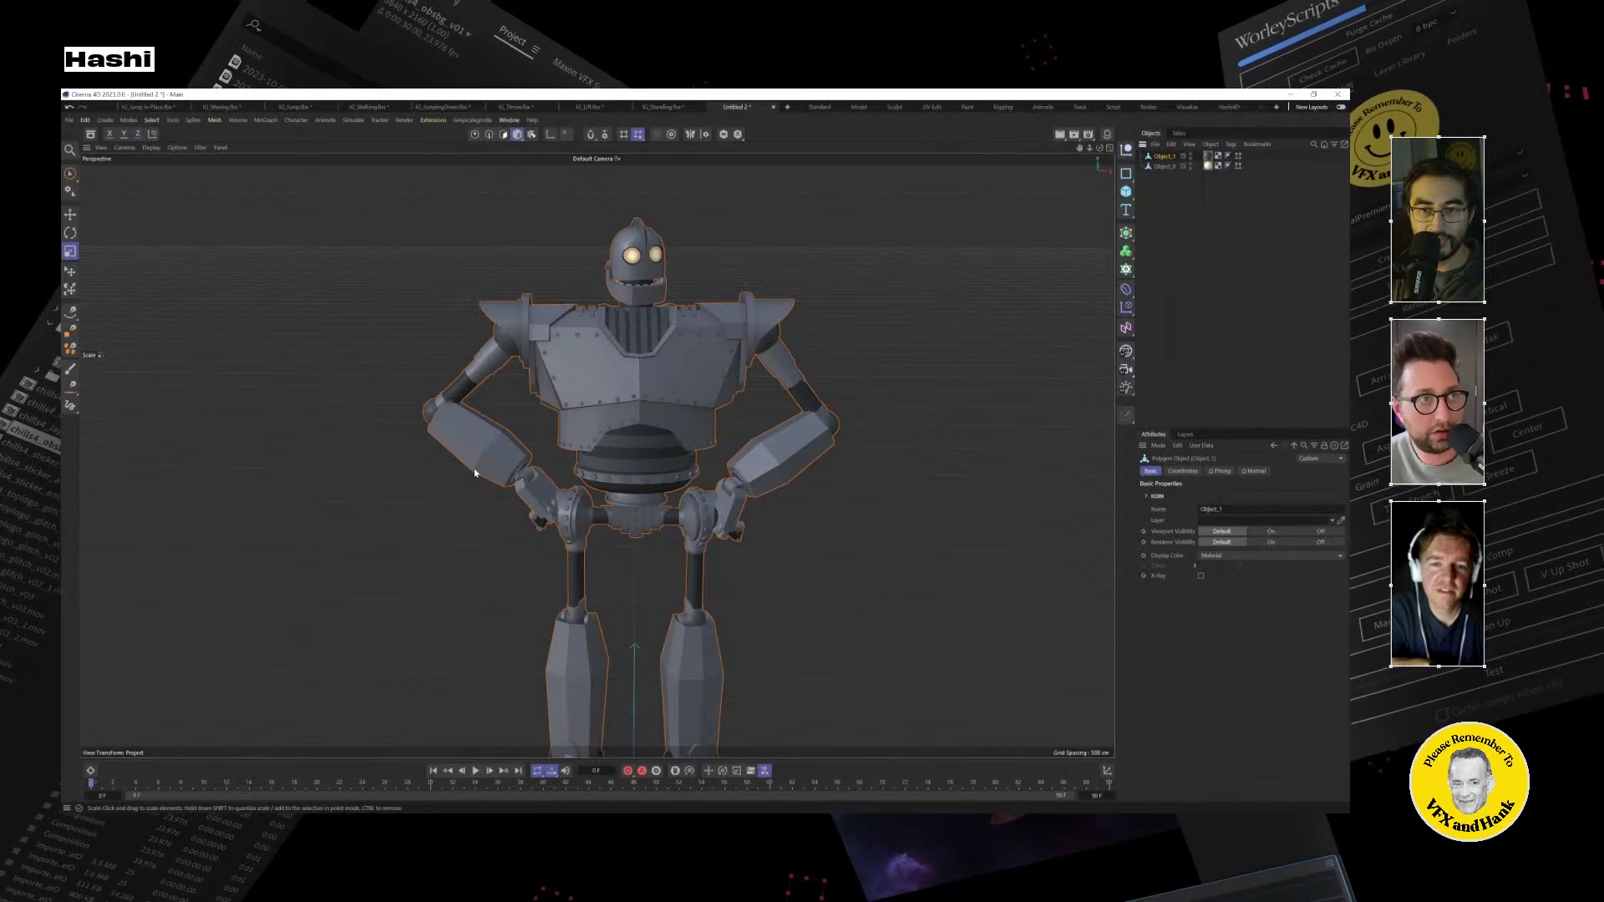
left_click(502, 136)
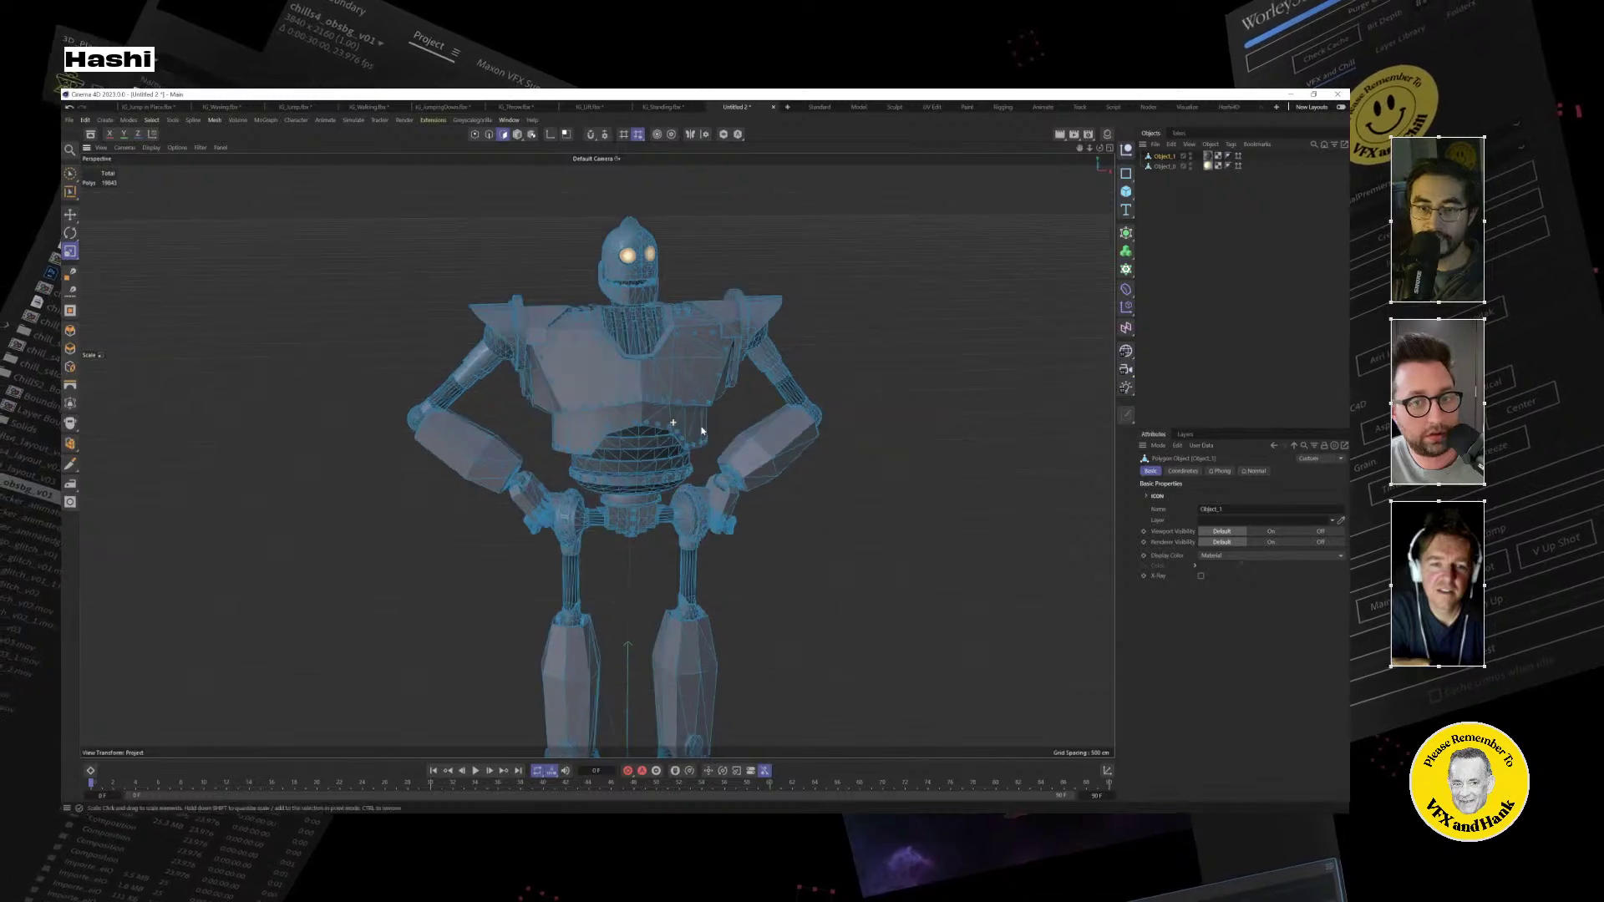
left_click_drag(698, 437, 698, 391, "alt")
scroll(699, 359, "up", 6)
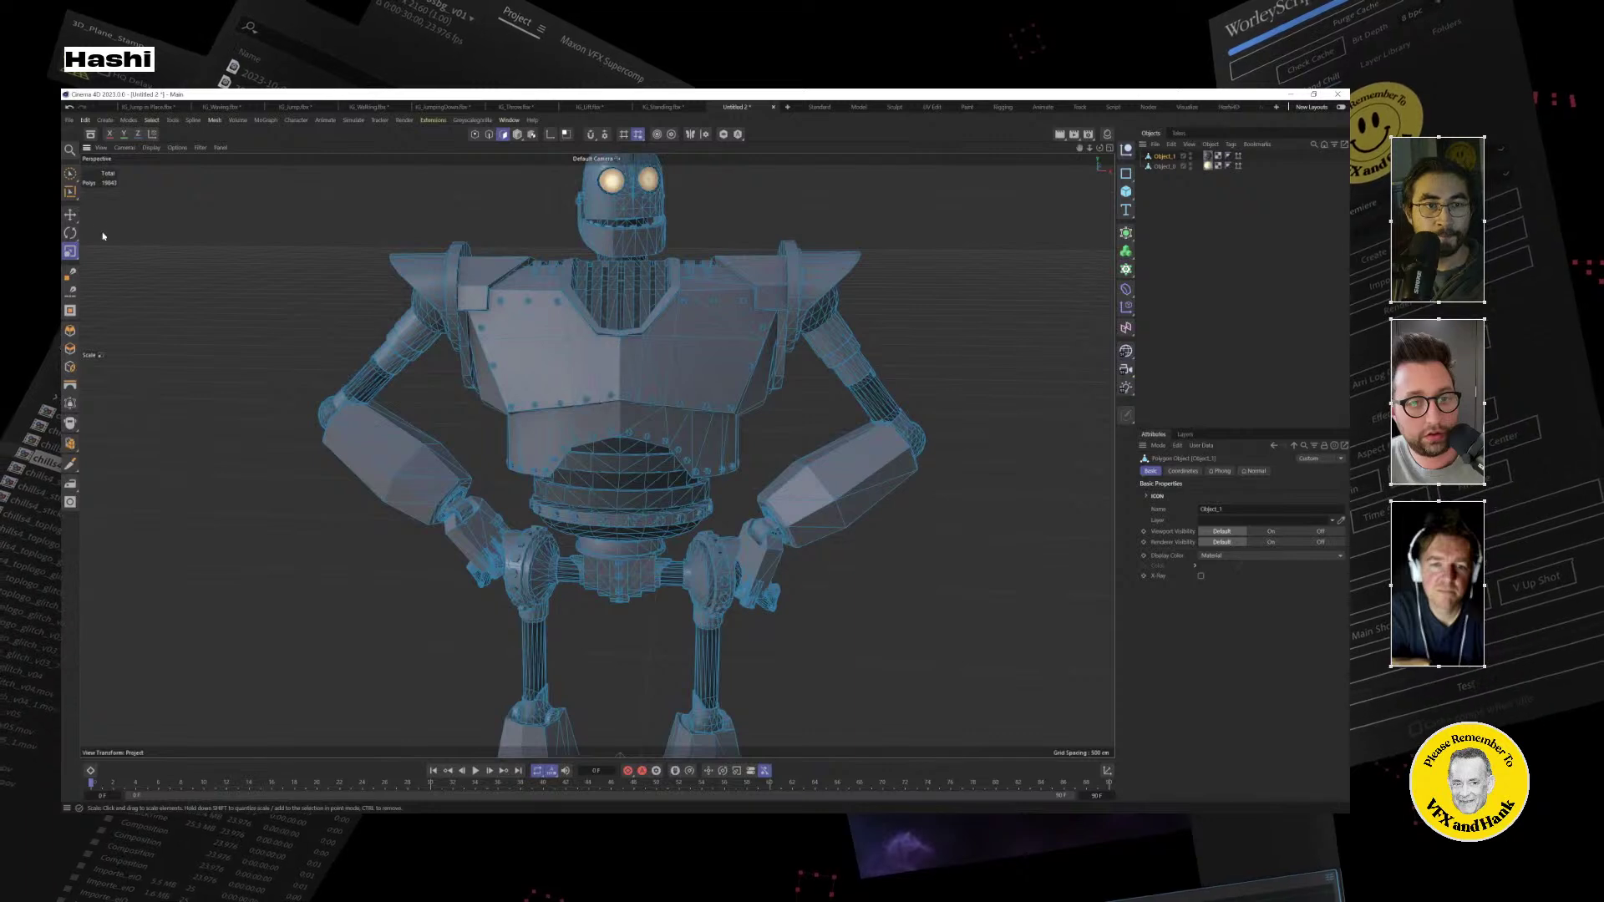
Brush-select visible polygons on the front of the robot's right forearm, wrist and hand.
left_click(70, 173)
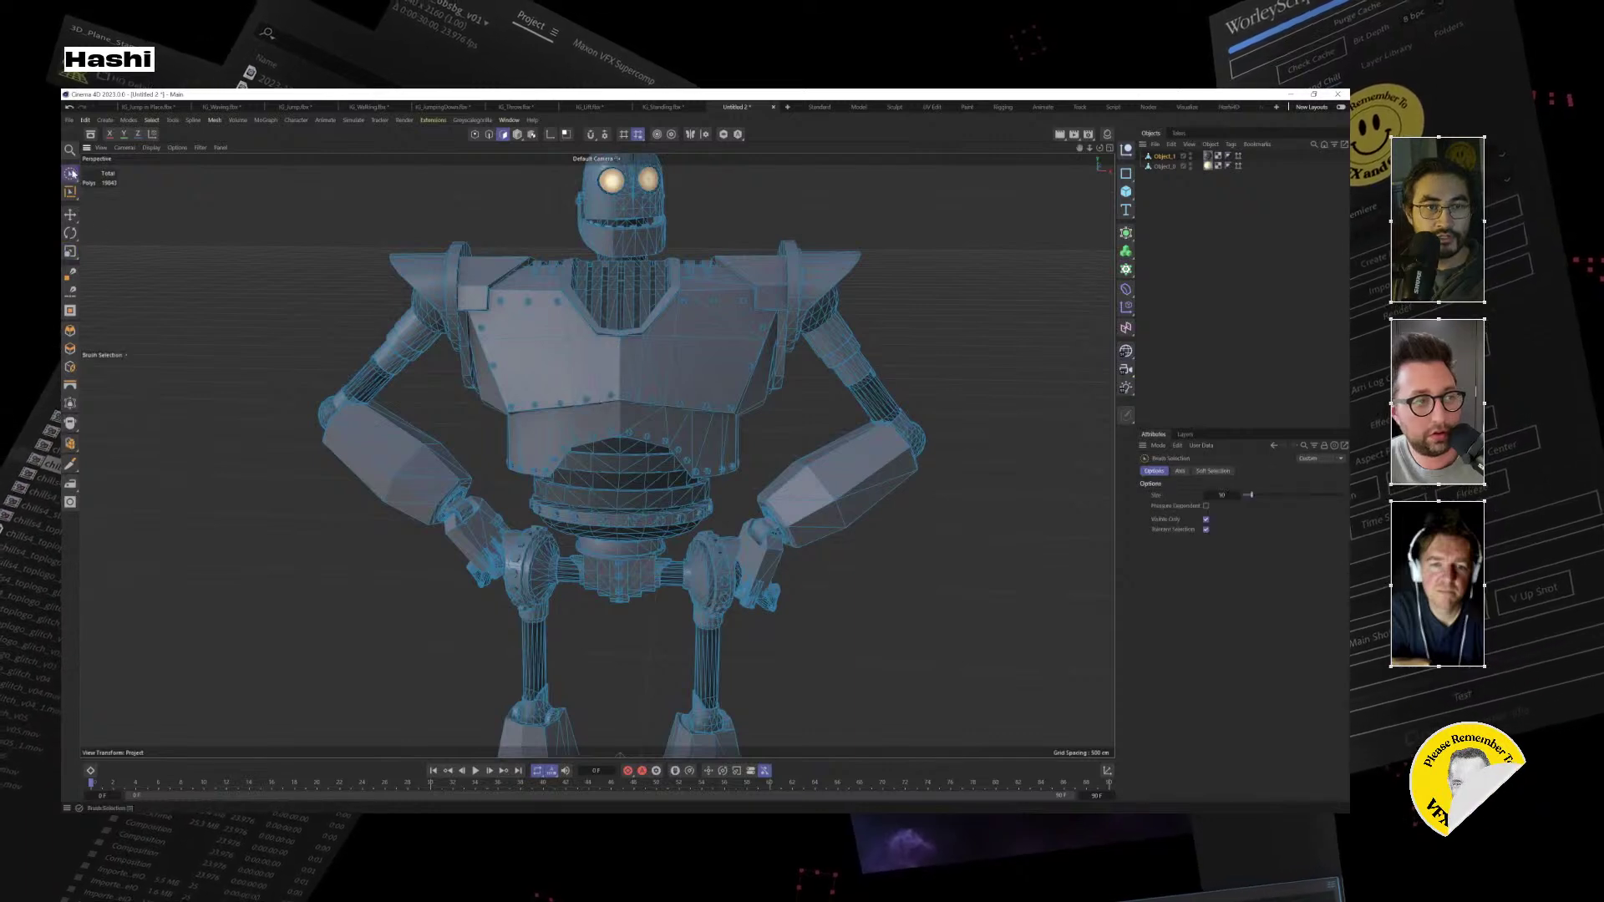
left_click(422, 447)
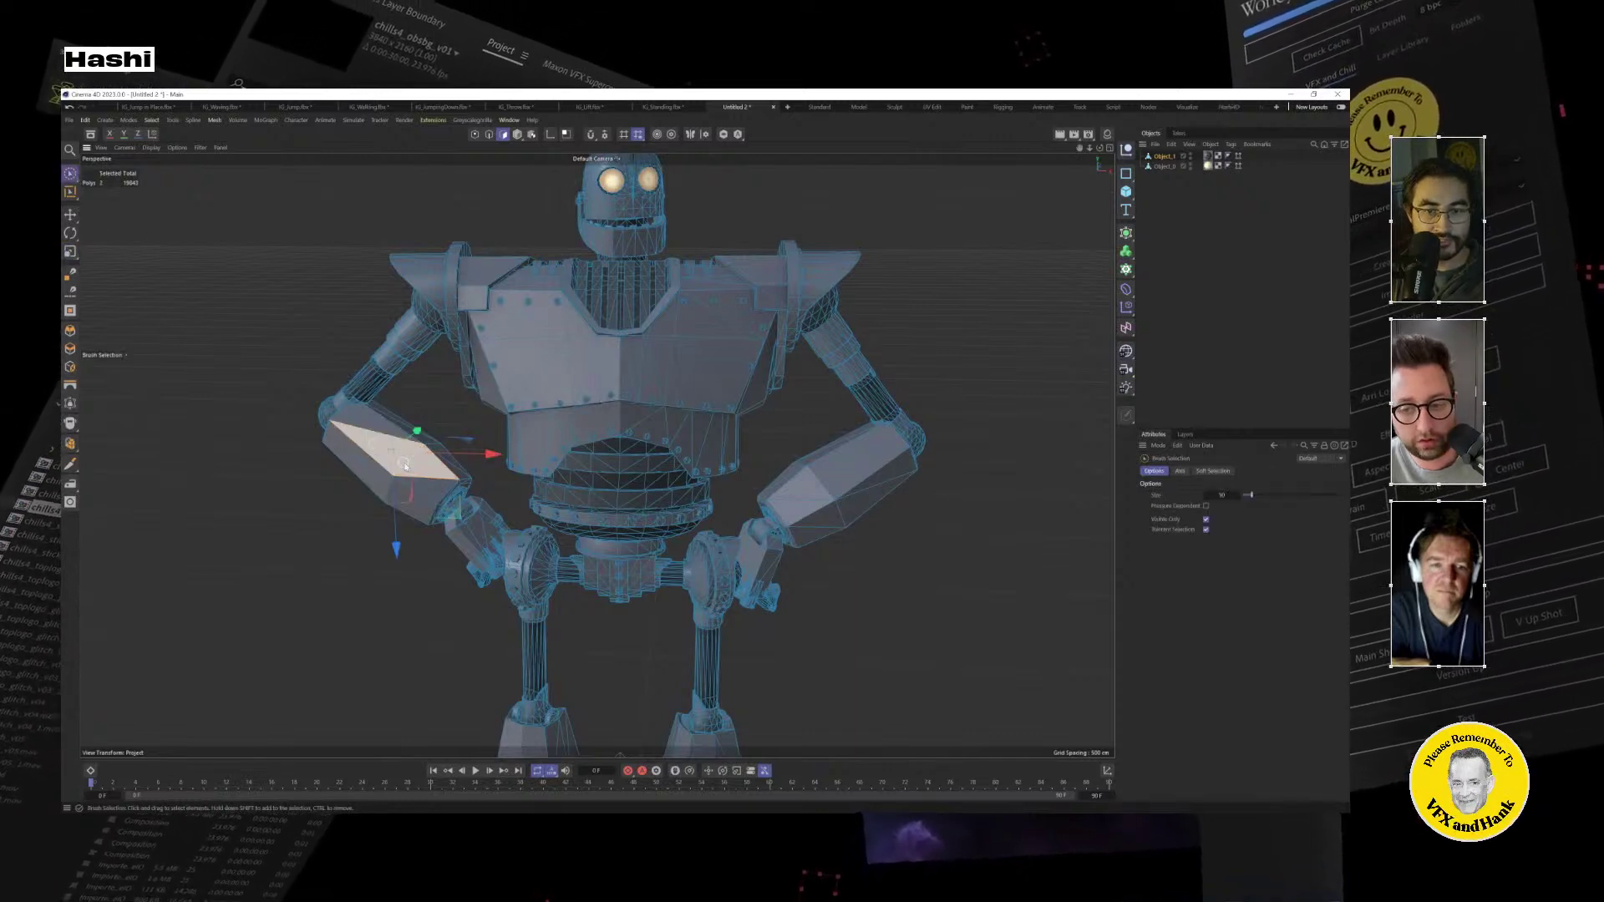
scroll(424, 458, "up", 5)
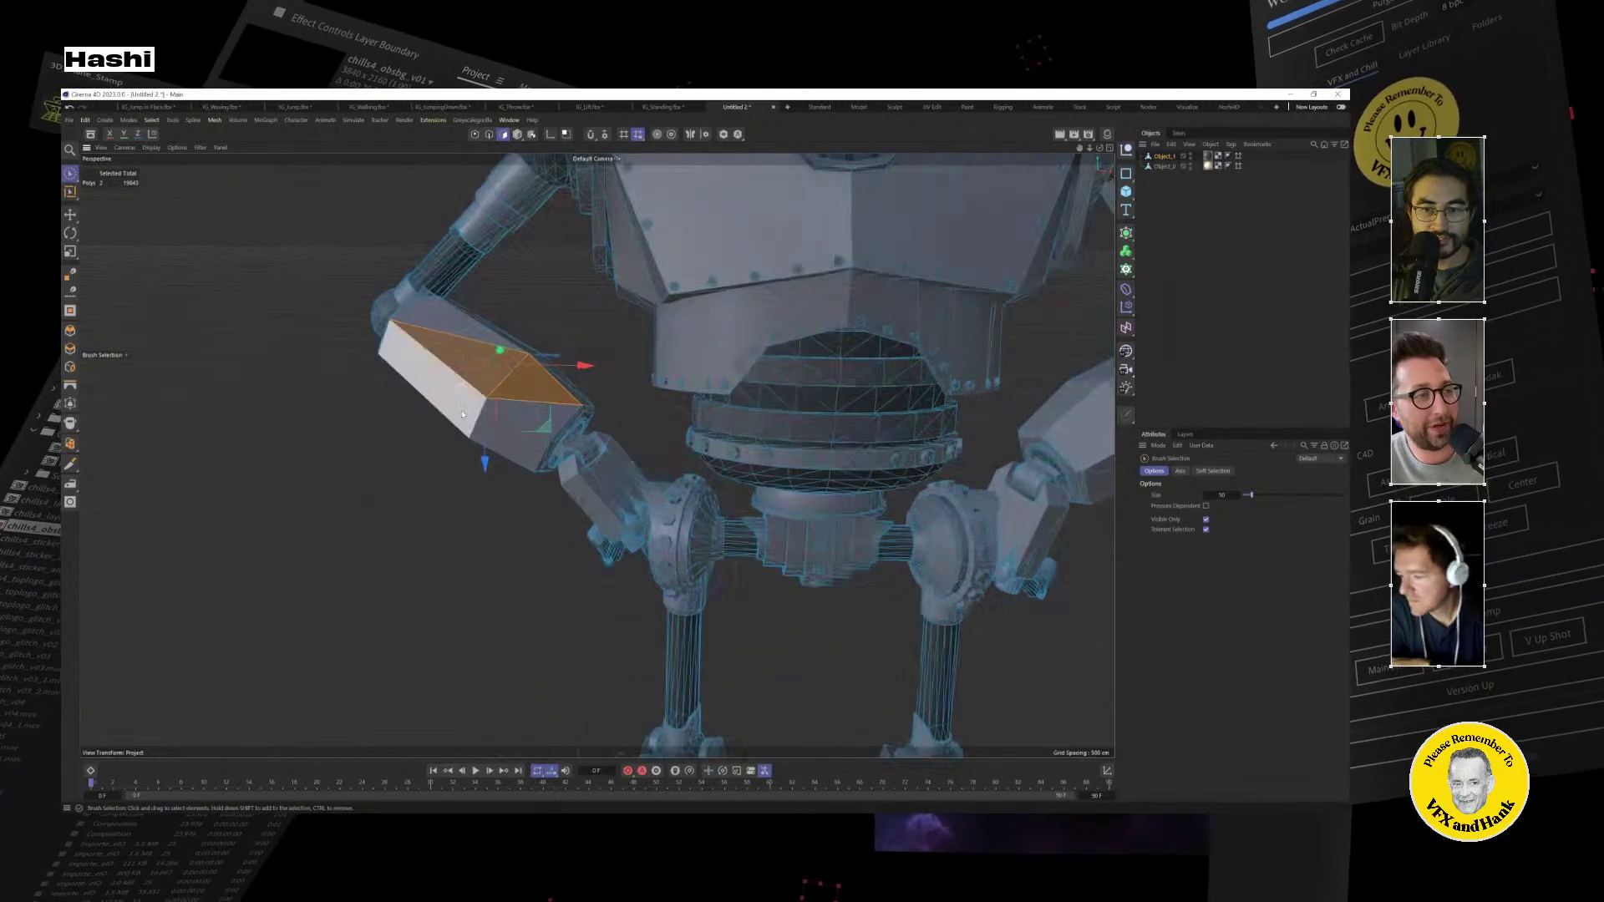
left_click_drag(493, 441, 585, 467, "alt")
scroll(624, 526, "up", 5)
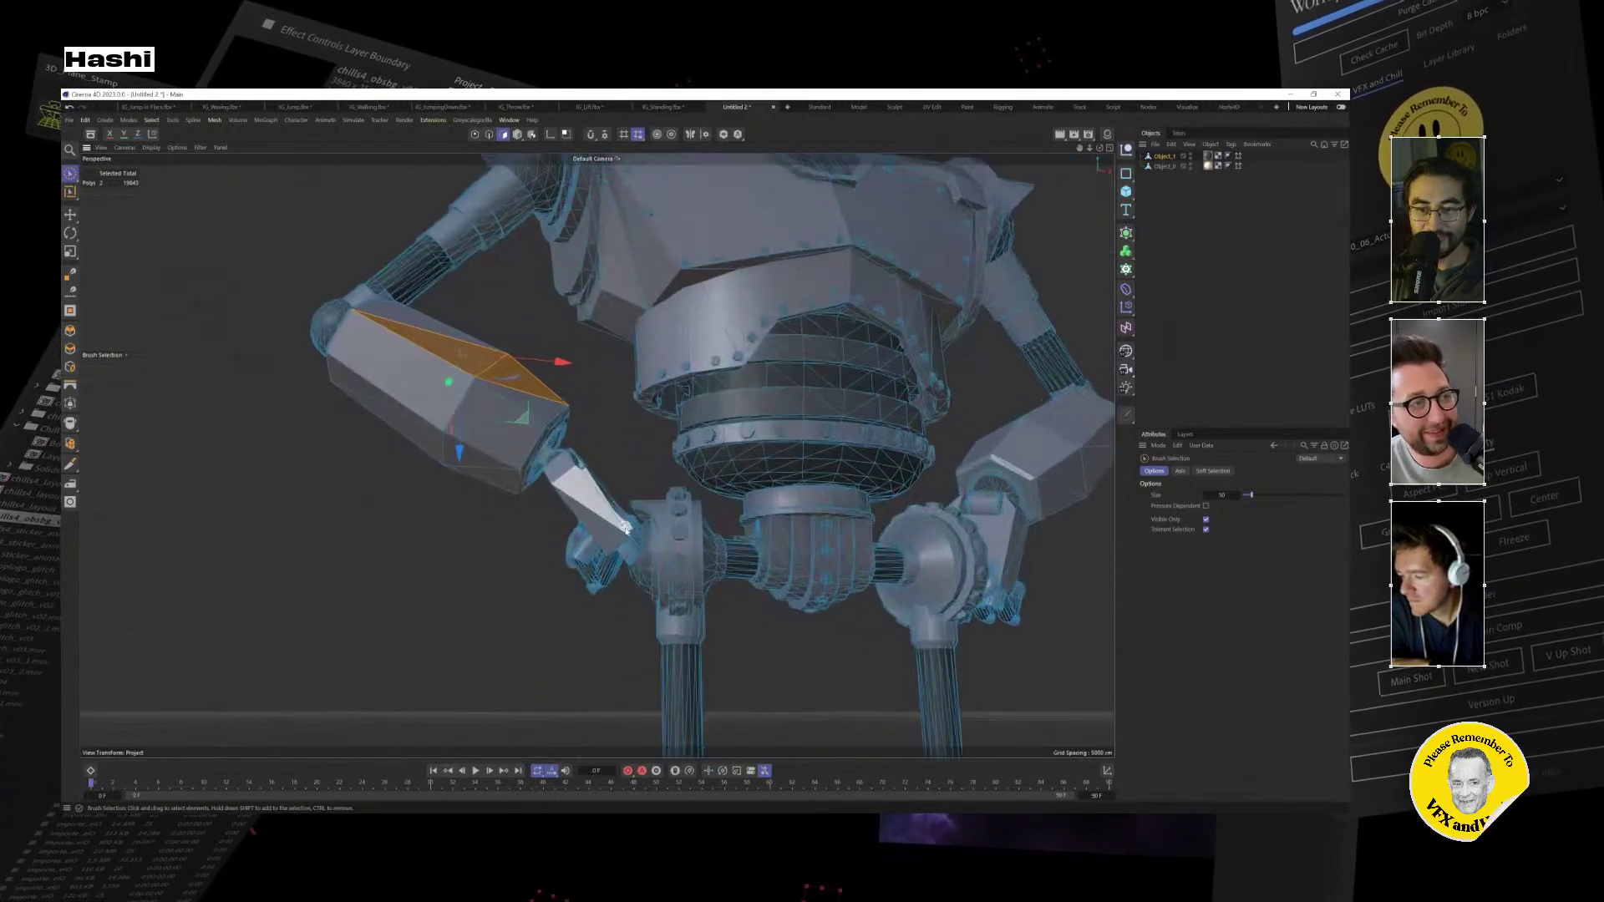
left_click_drag(625, 526, 501, 401, "alt")
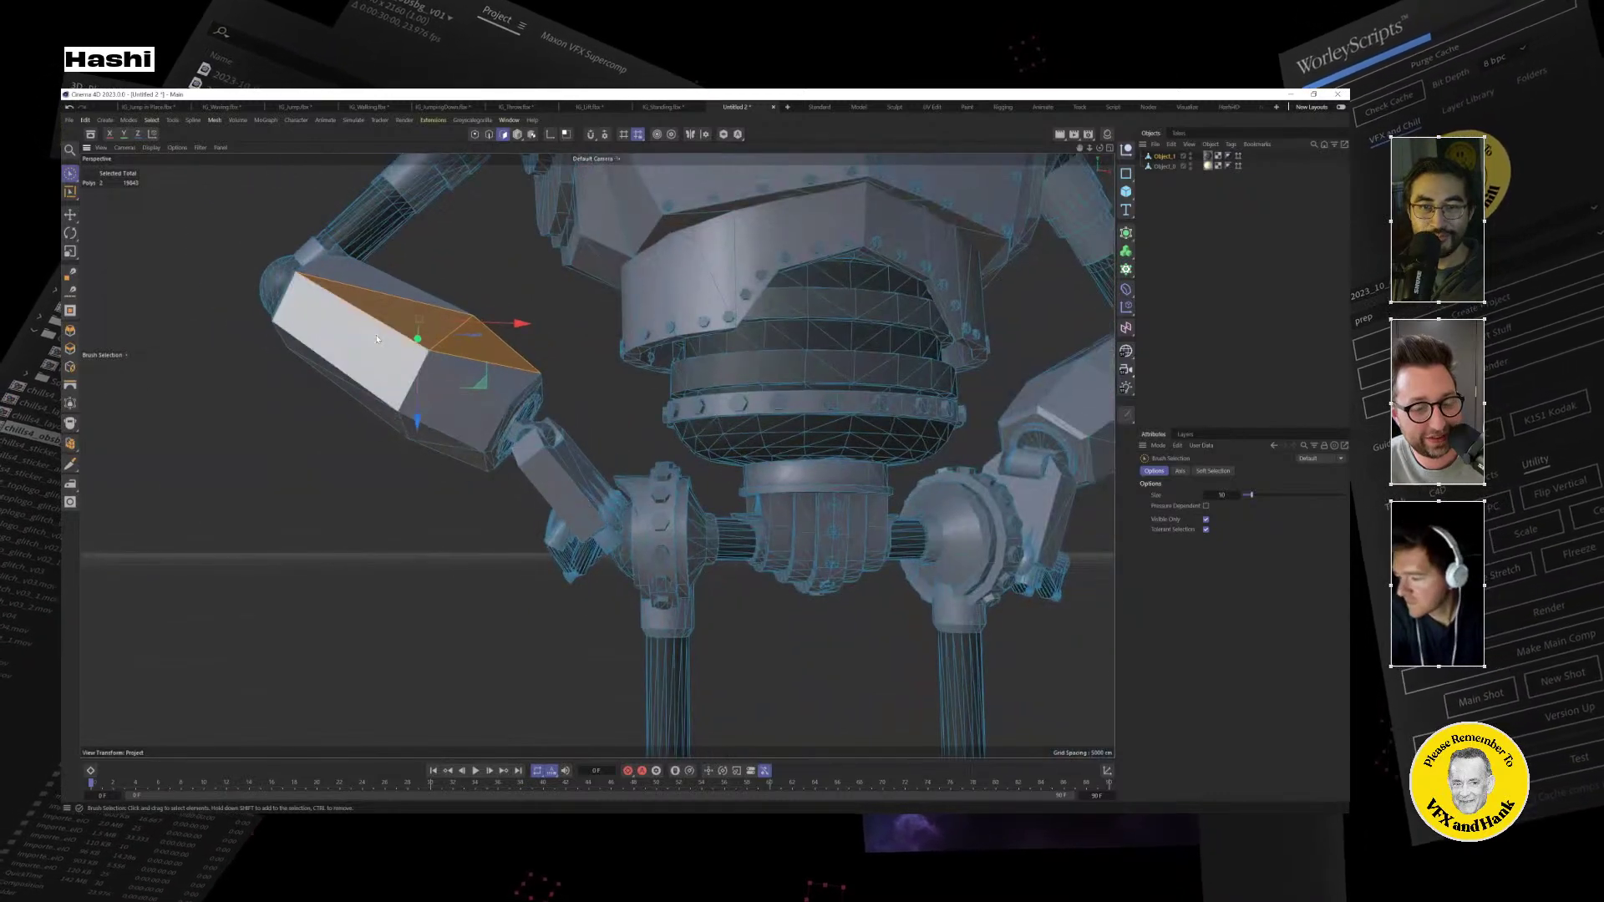
scroll(456, 301, "down", 10)
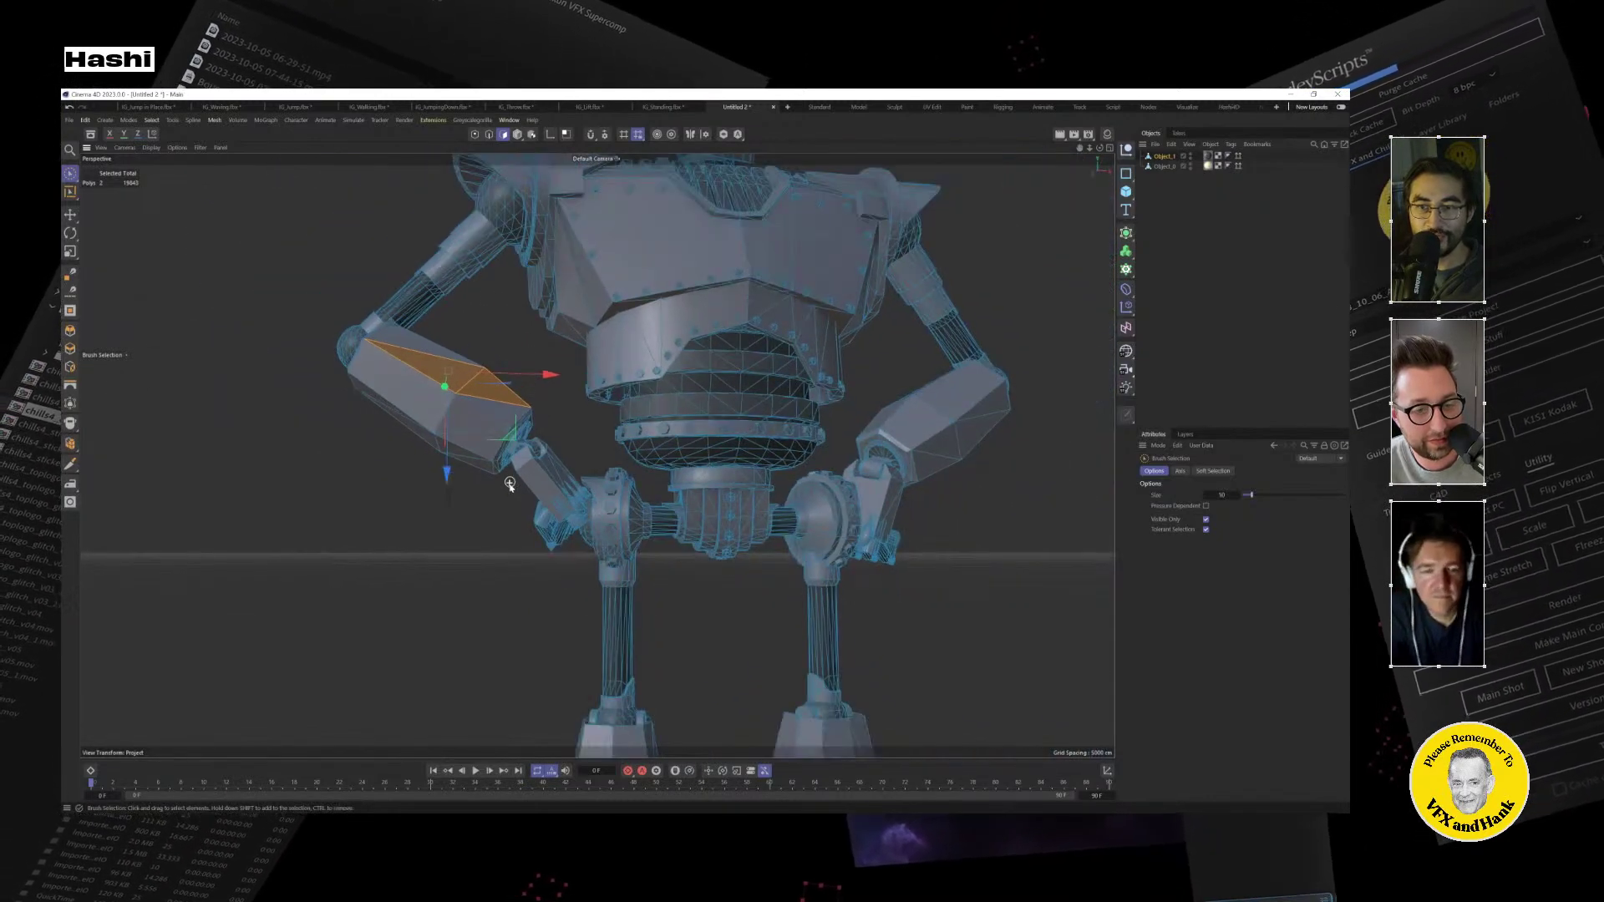
scroll(551, 531, "down", 3)
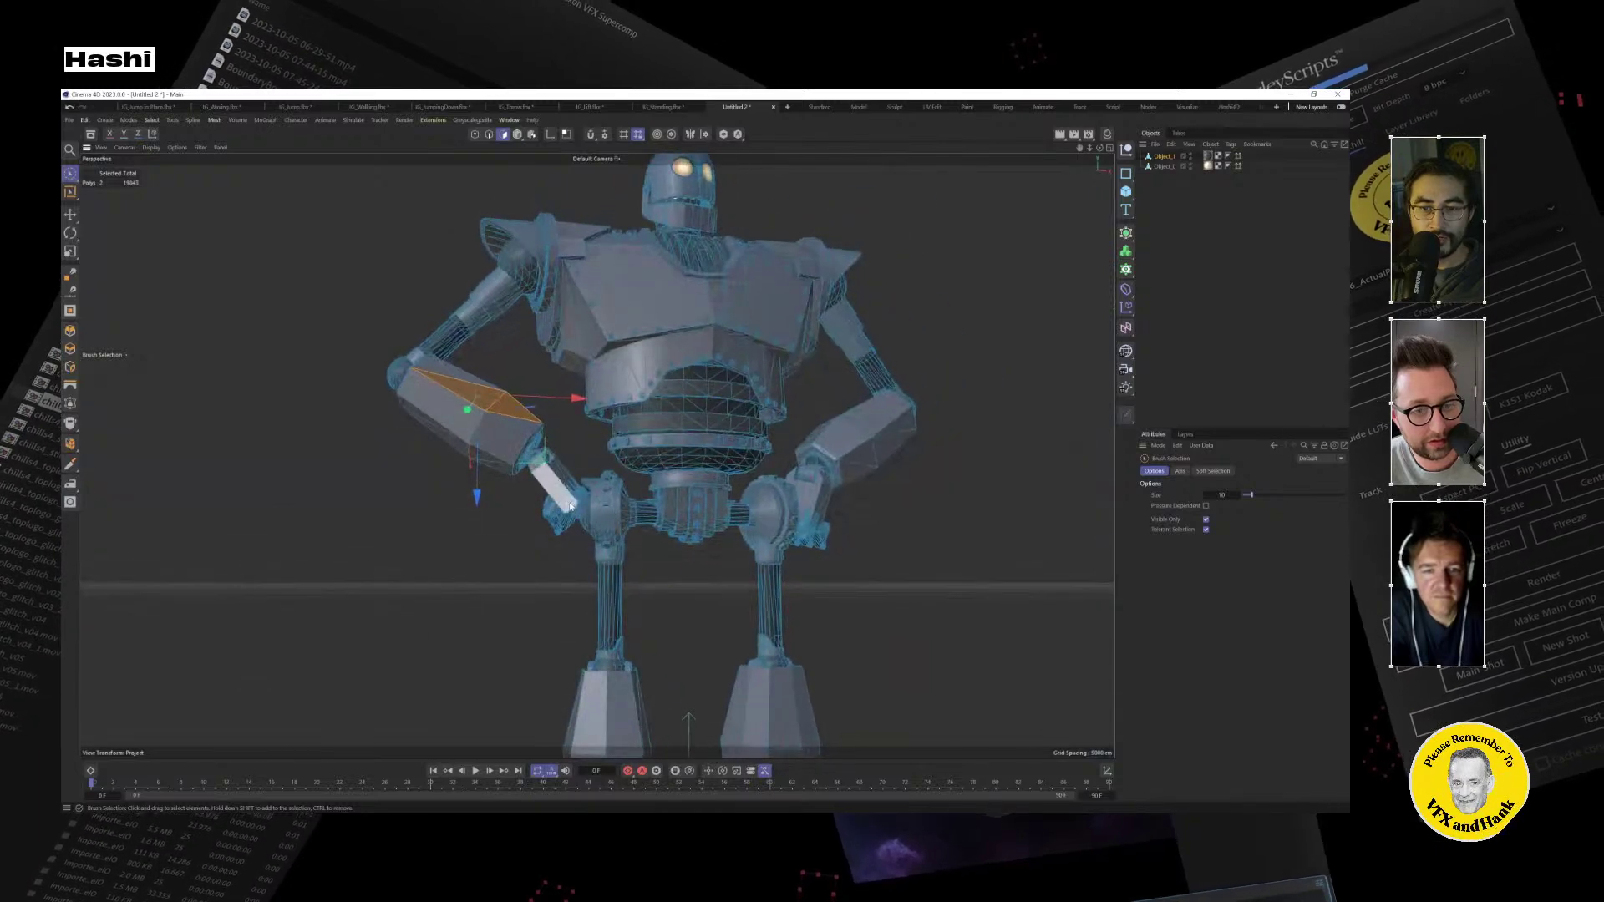
scroll(559, 494, "up", 6)
scroll(558, 494, "up", 1)
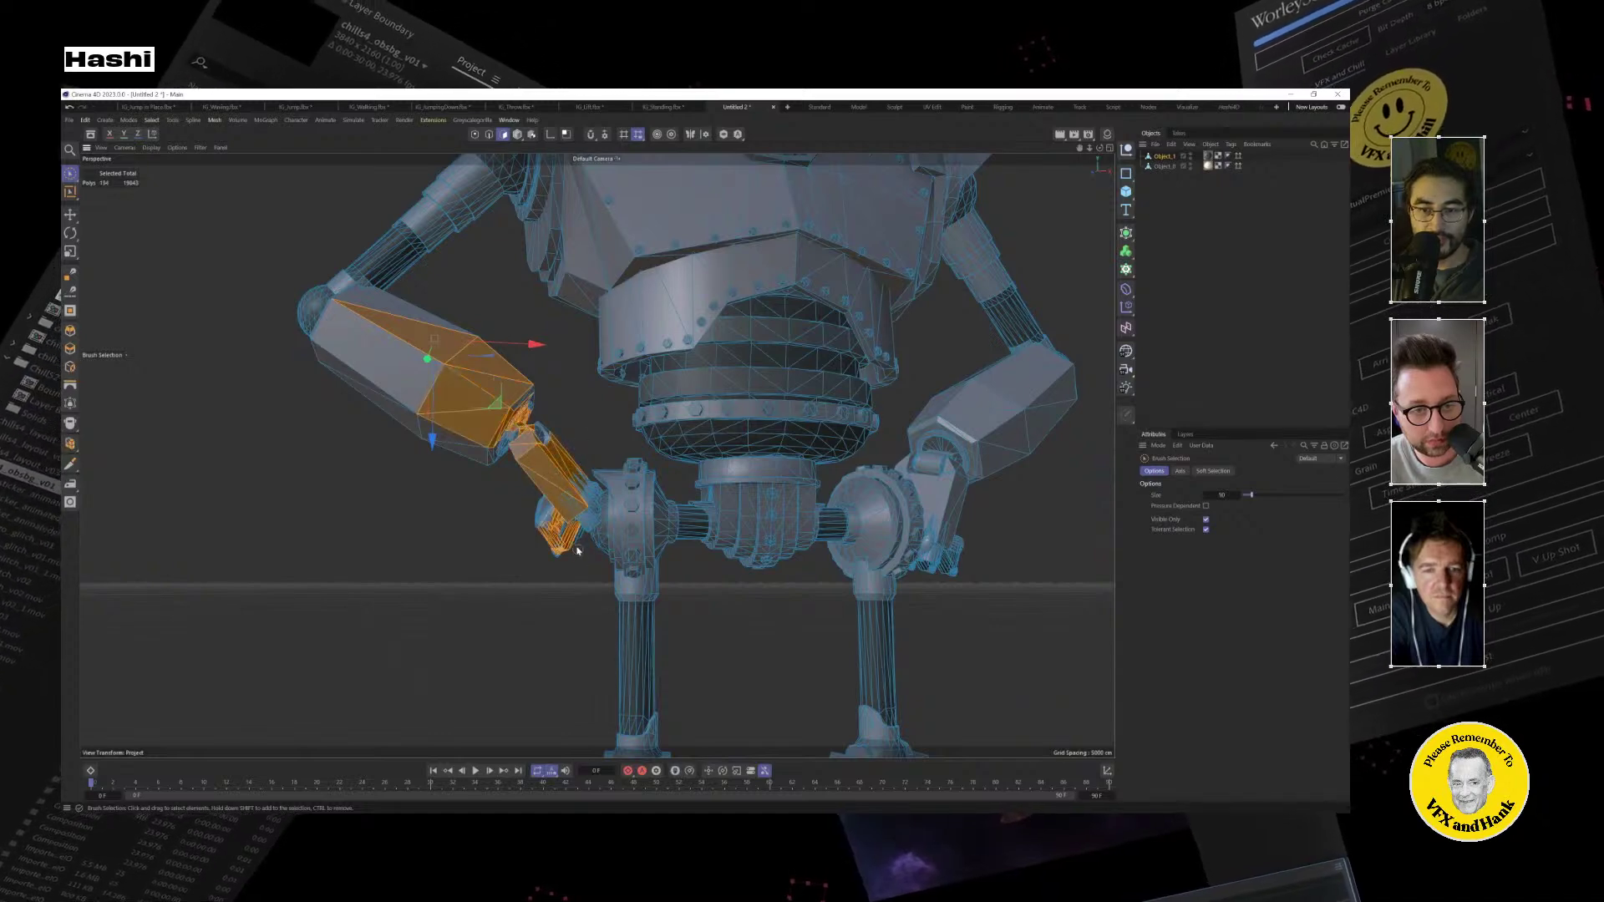
Extend the brush selection over the back of the same hand, and undo the stroke that covers the forearm.
mouse_move(577, 550)
left_mouse_down("alt")
mouse_move(827, 556)
mouse_move(601, 455)
left_mouse_up("alt")
left_click_drag(601, 455, 596, 490)
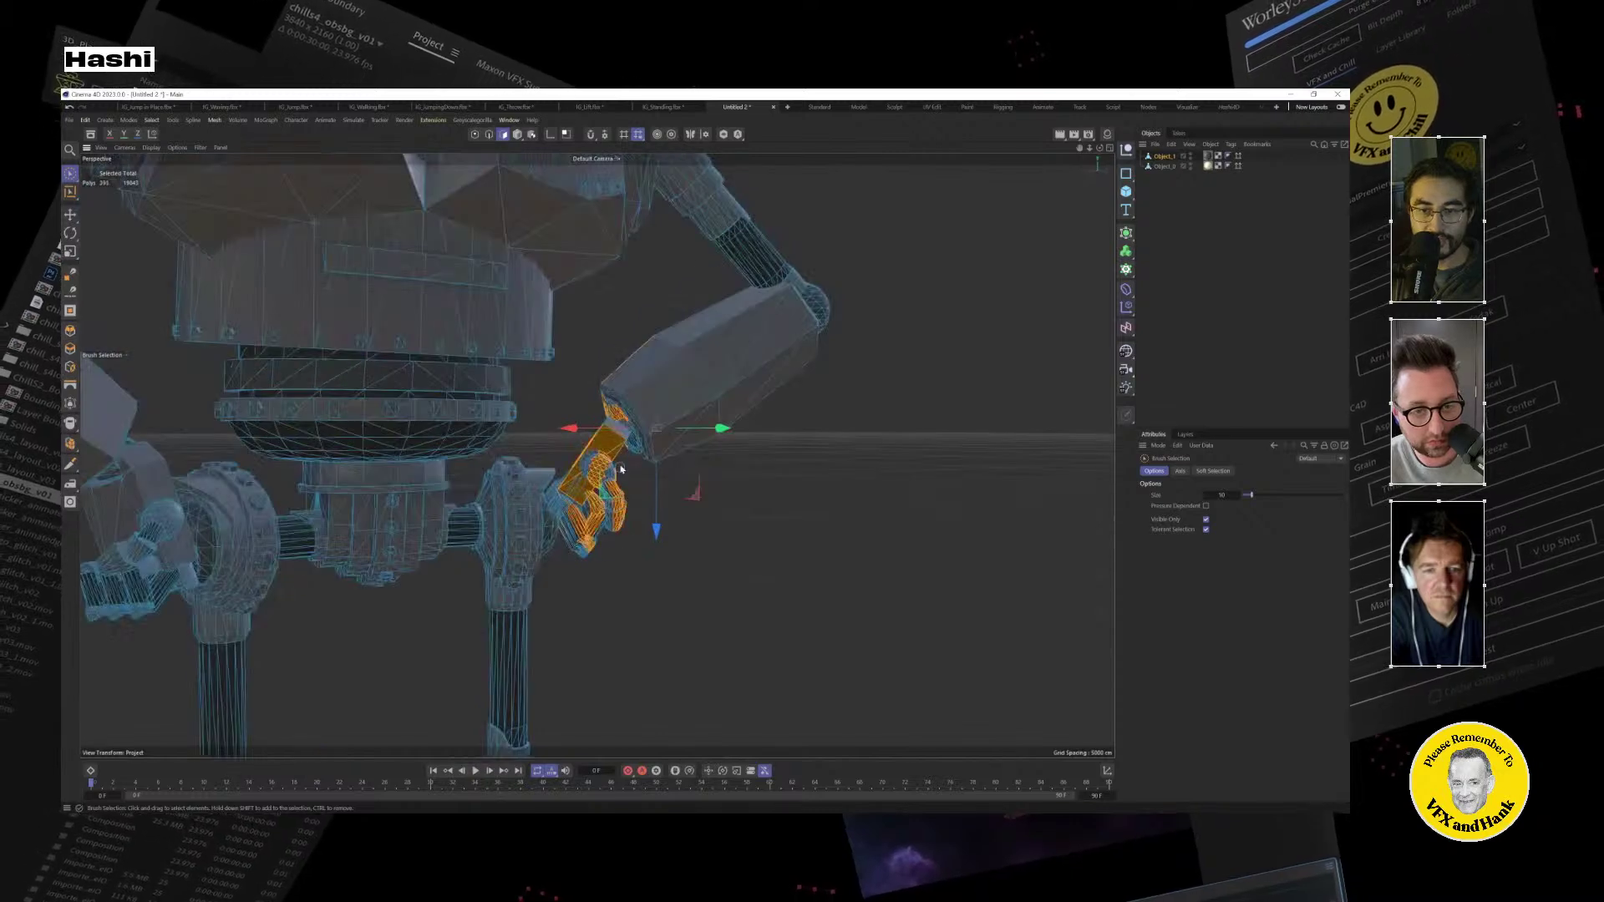
mouse_move(698, 413)
left_mouse_down()
mouse_move(844, 306)
mouse_move(838, 331)
left_mouse_up()
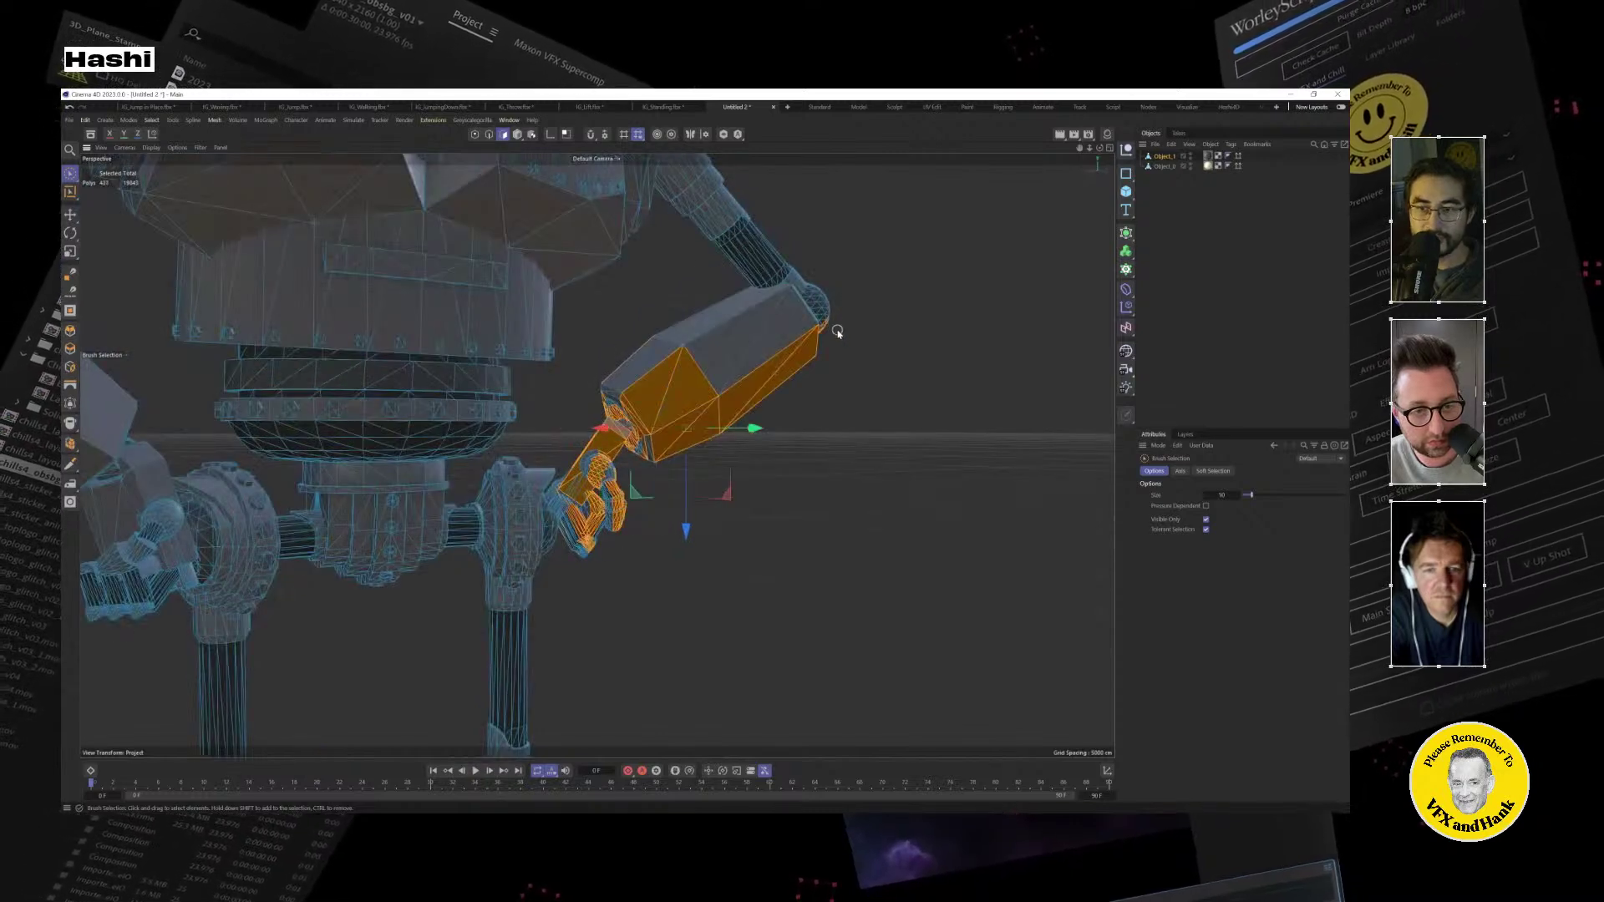
key("ctrl+z")
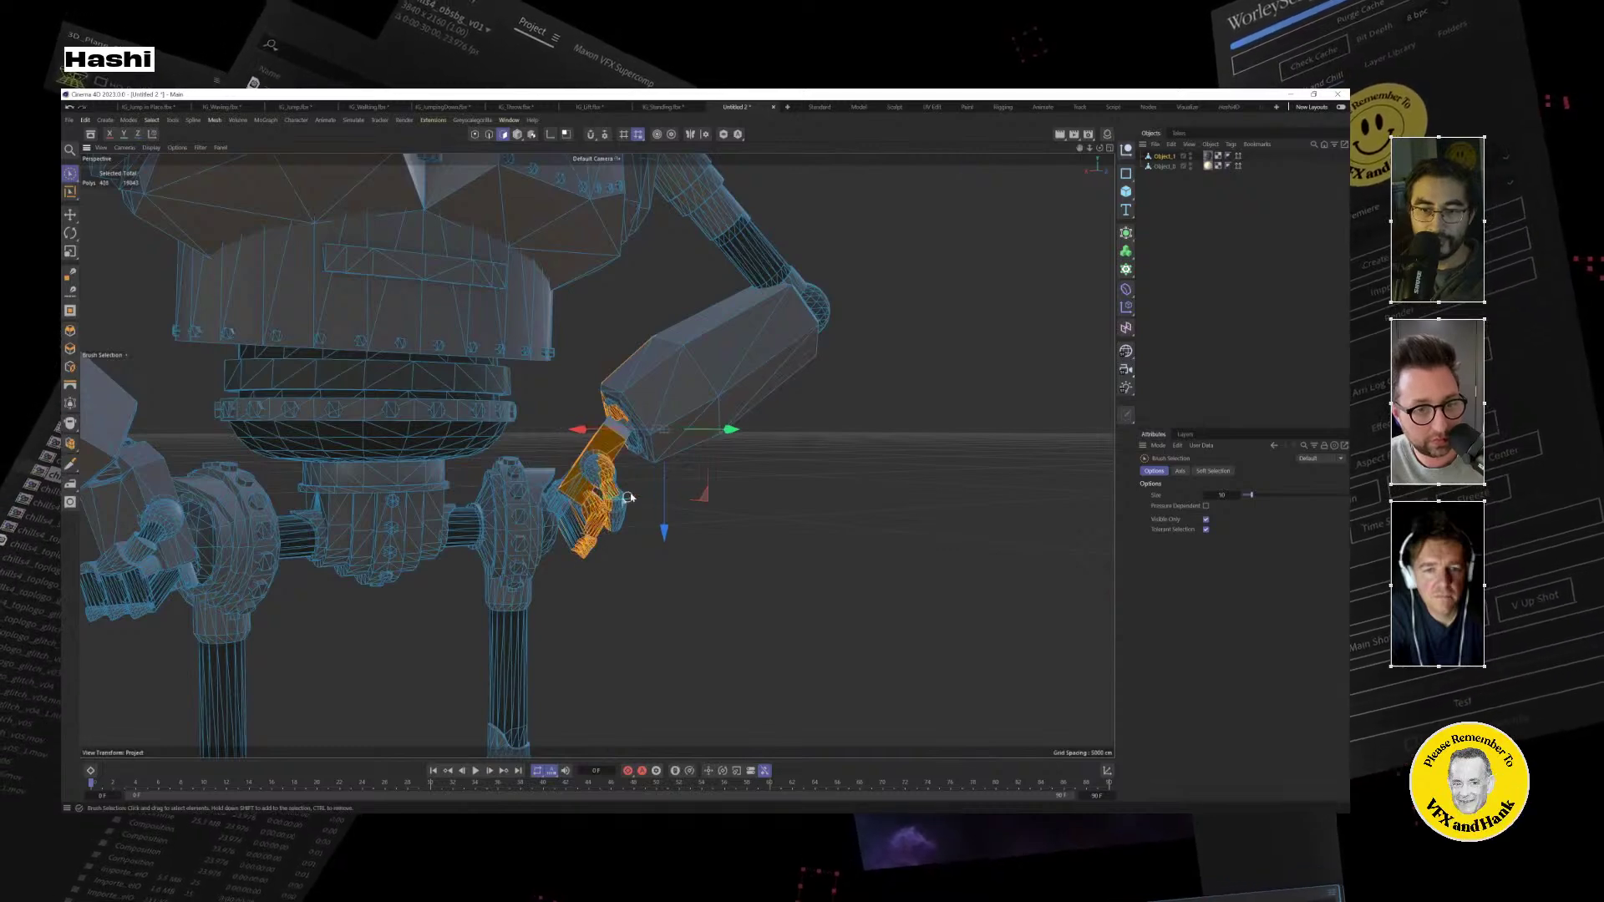
Add the polygons of the wrist joint between the right forearm and hand to the brush selection.
scroll(706, 478, "up", 3)
left_click_drag(706, 478, 293, 493, "alt")
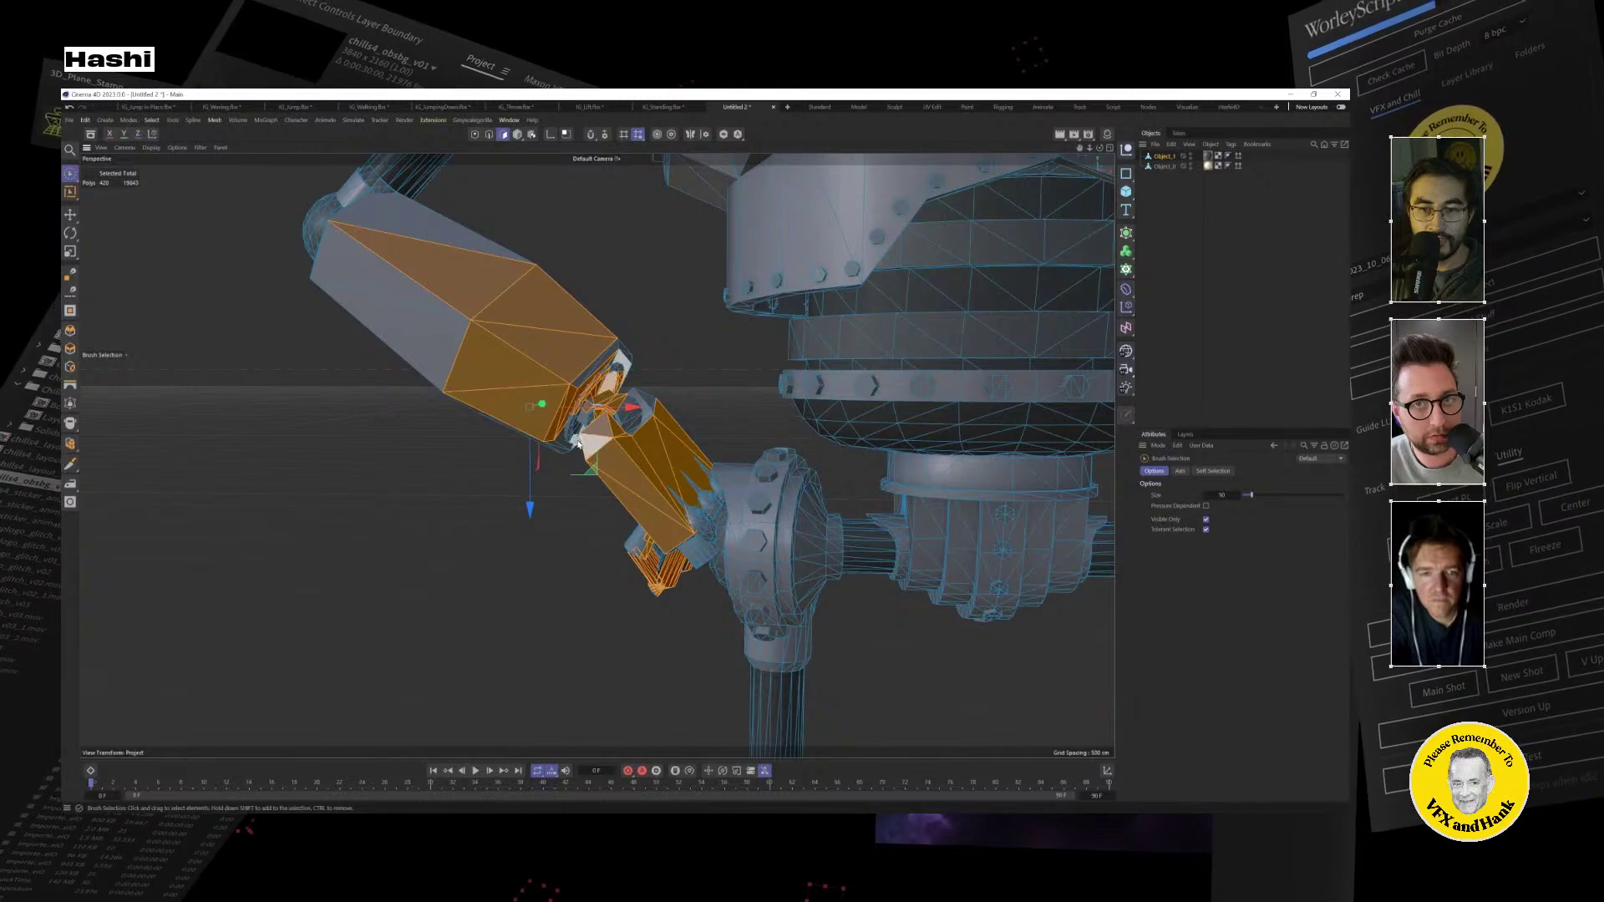
left_click_drag(578, 443, 614, 392)
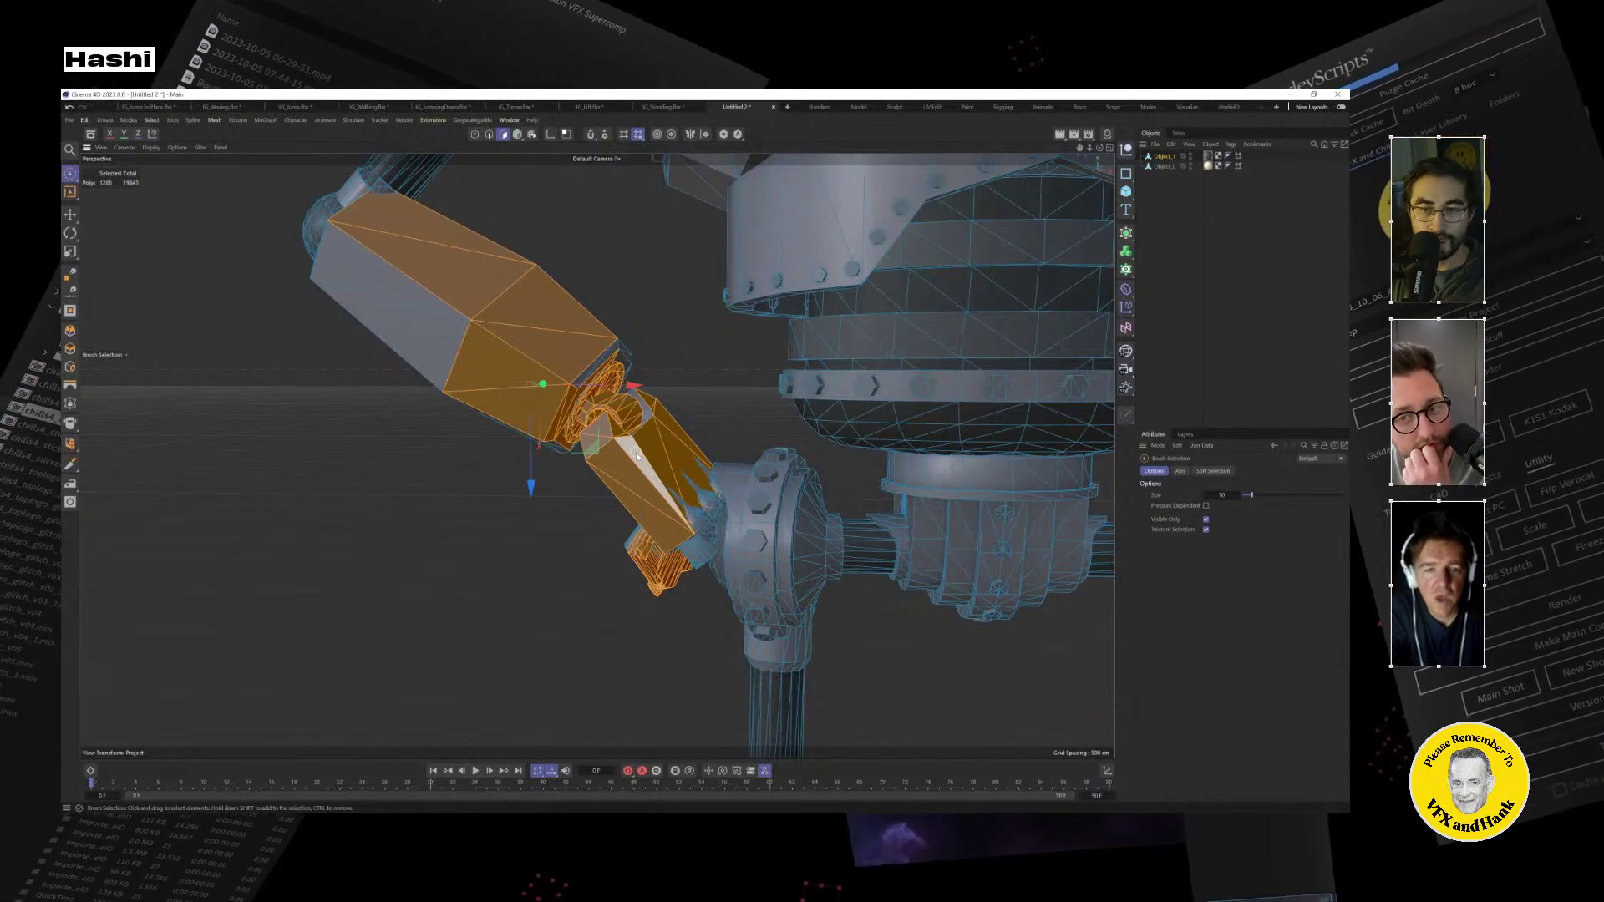
left_click_drag(639, 458, 982, 467, "alt")
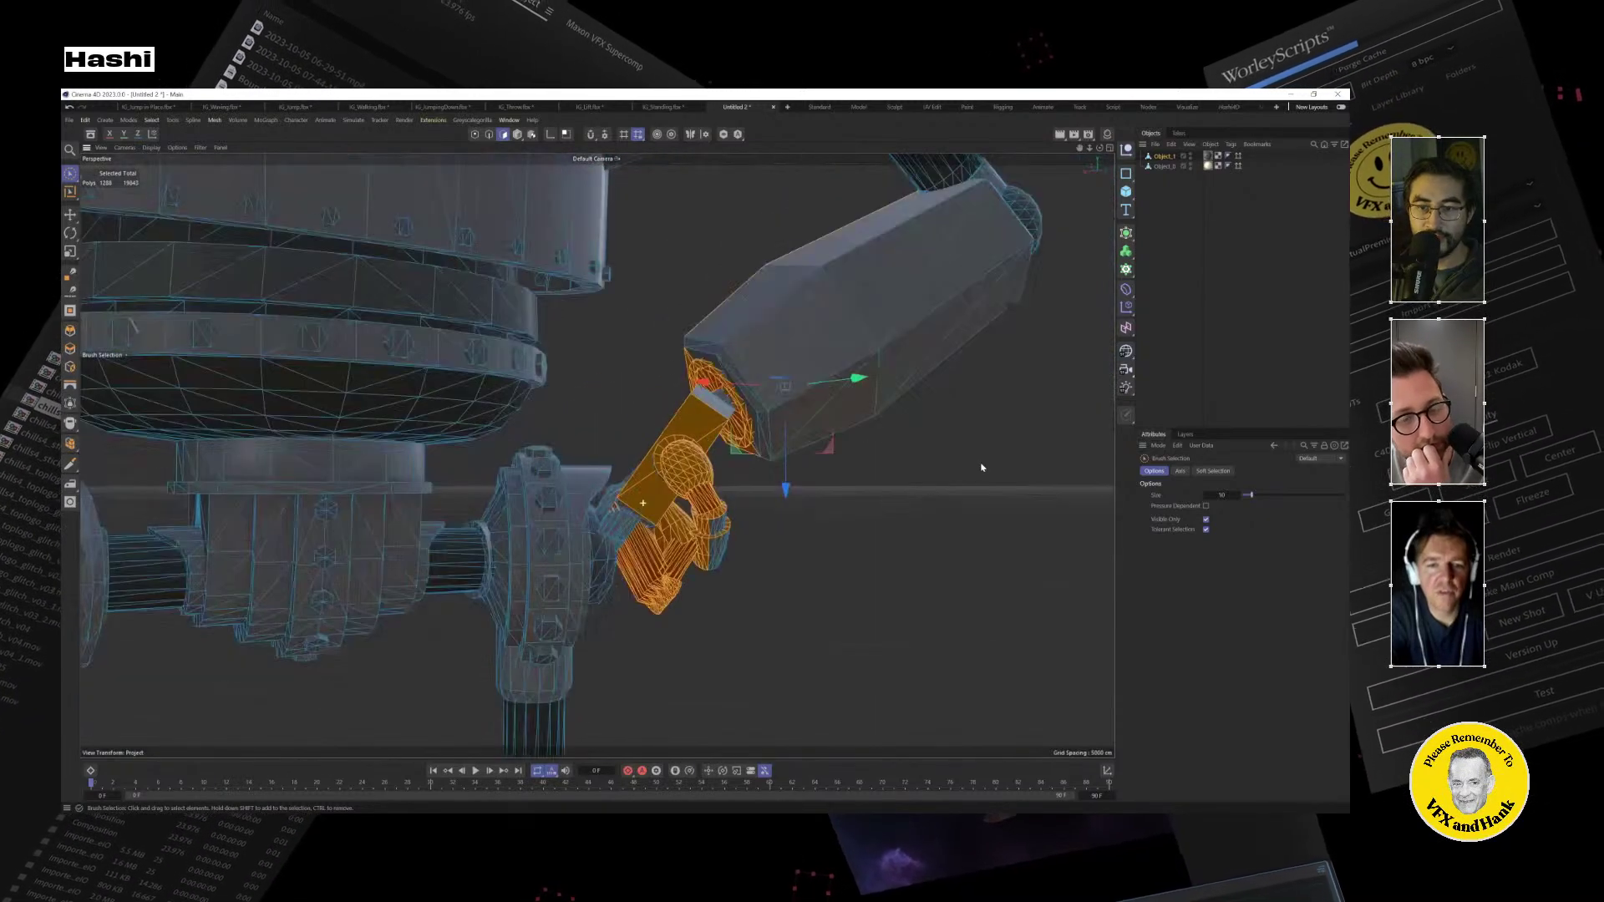
Deselect the body mesh and examine up close how the right hand and wrist meet the forearm and hip.
key("ctrl+r")
left_click_drag(1040, 247, 711, 462, "alt")
scroll(712, 462, "down", 3)
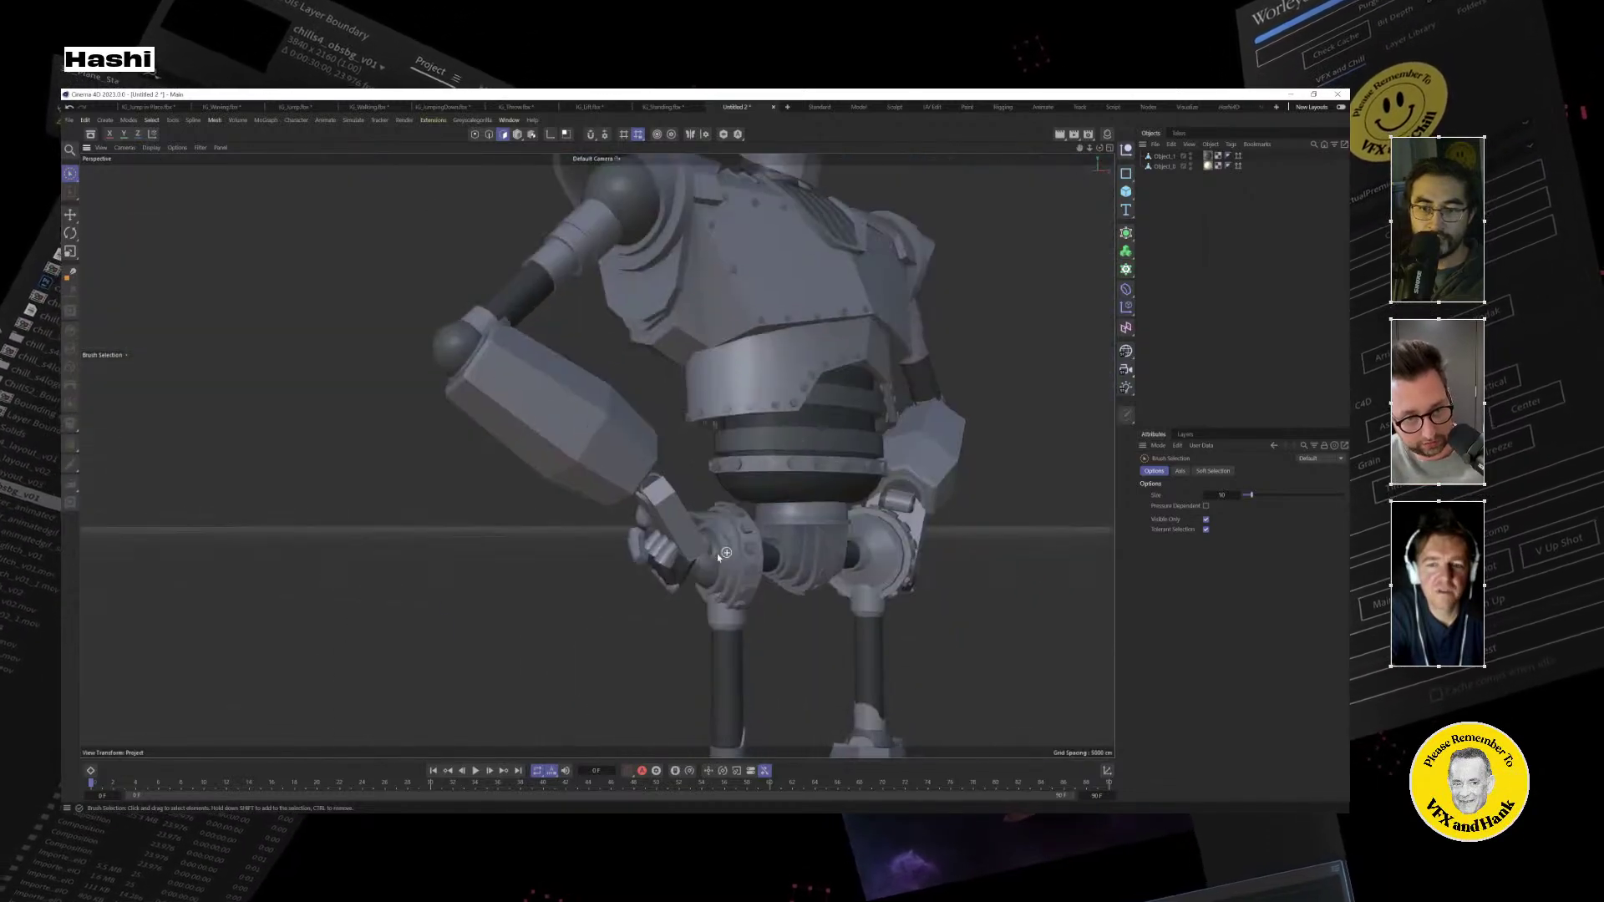
scroll(675, 539, "up", 8)
scroll(674, 539, "up", 5)
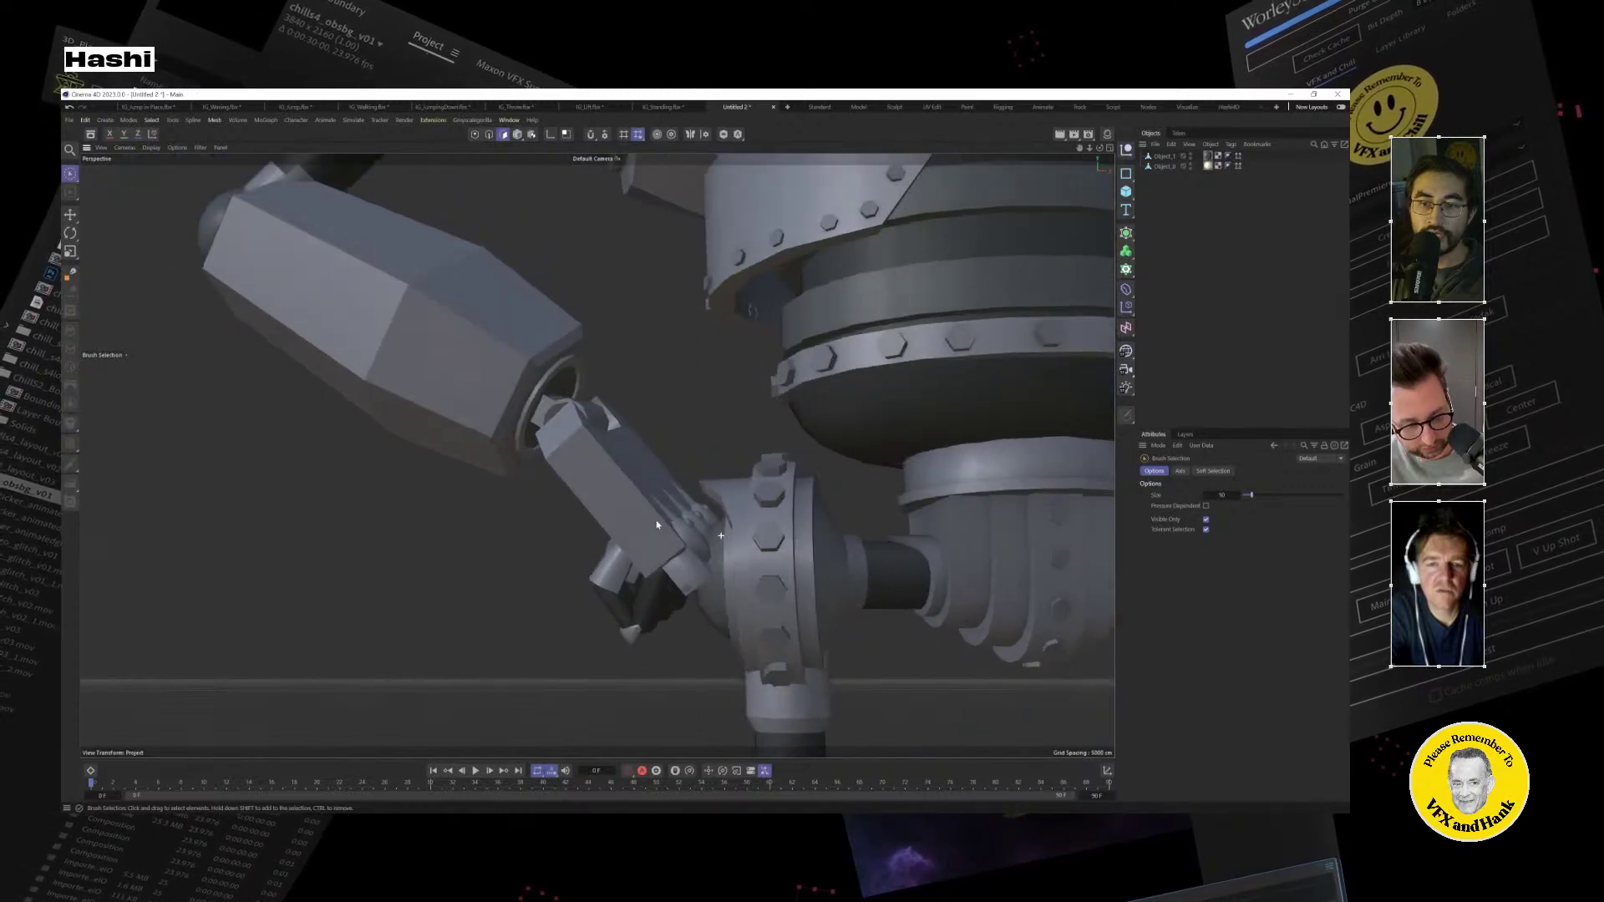
left_click_drag(634, 449, 722, 468, "alt")
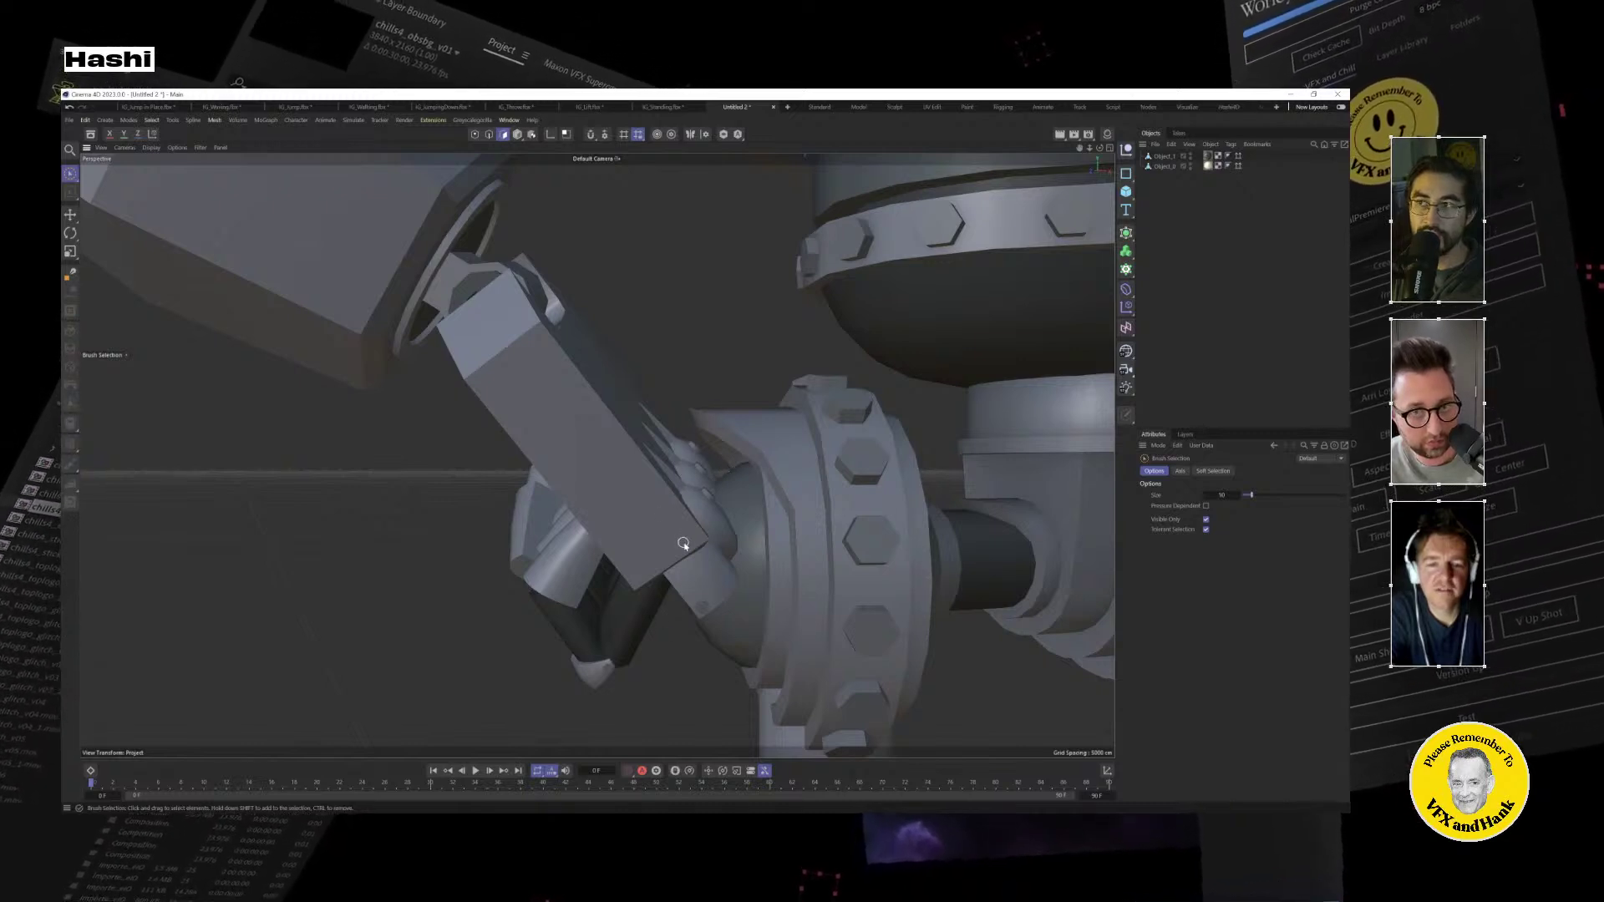
mouse_move(684, 544)
left_mouse_down("alt")
mouse_move(643, 552)
mouse_move(668, 526)
left_mouse_up("alt")
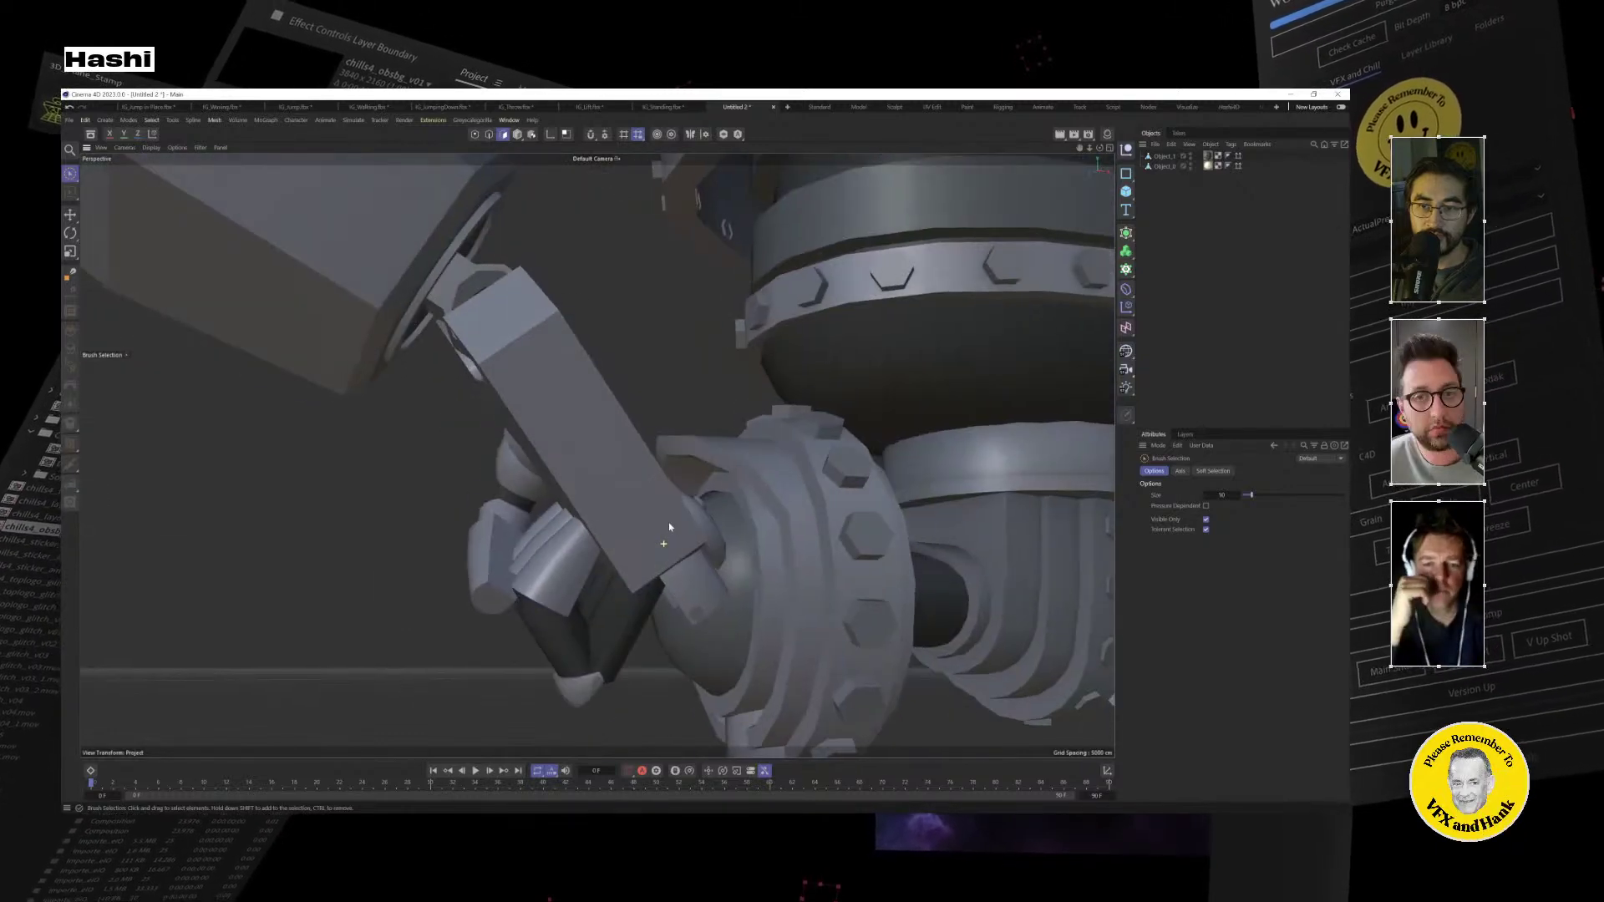
key("h")
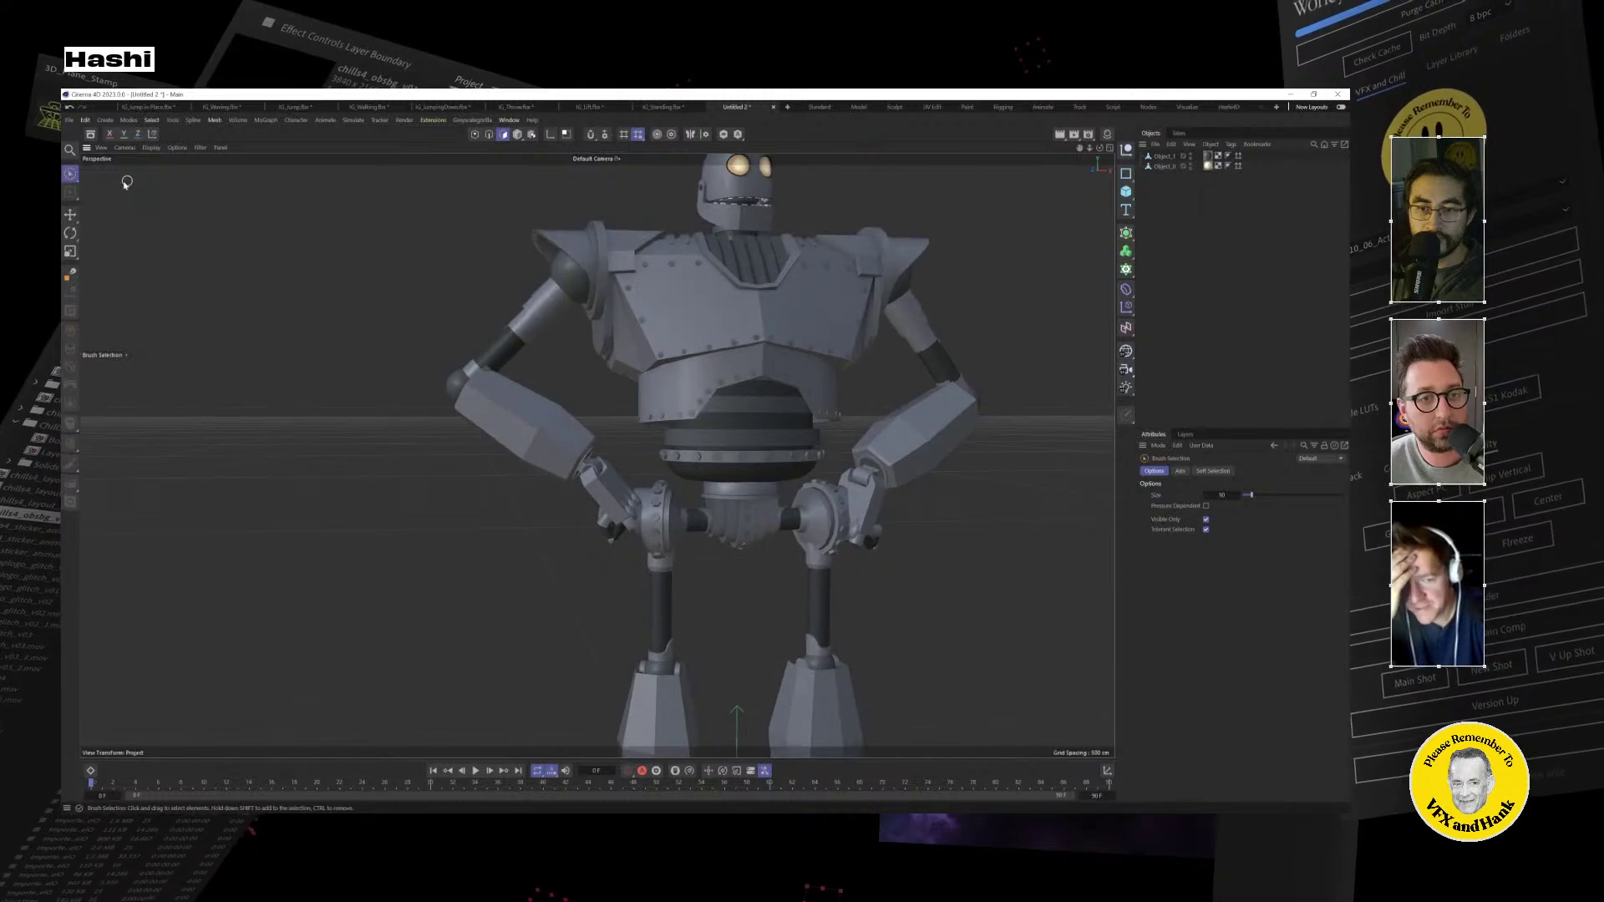
Reselect the body mesh and extend the polygon selection around the right hand and wrist with Lasso Selection.
left_click(1170, 156)
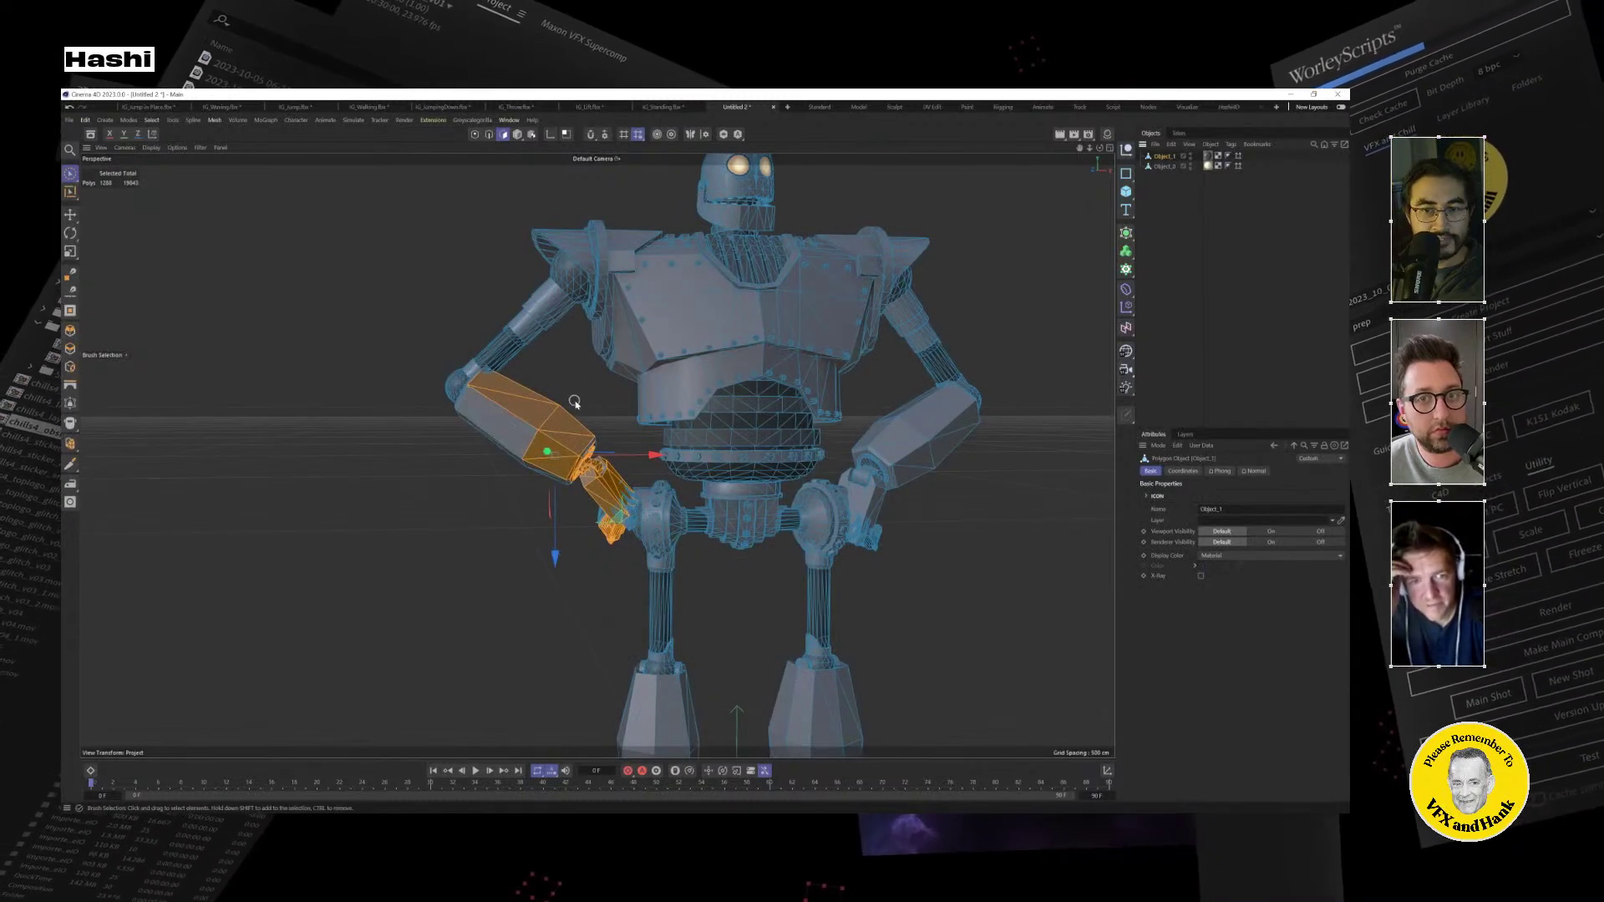
scroll(581, 433, "up", 2)
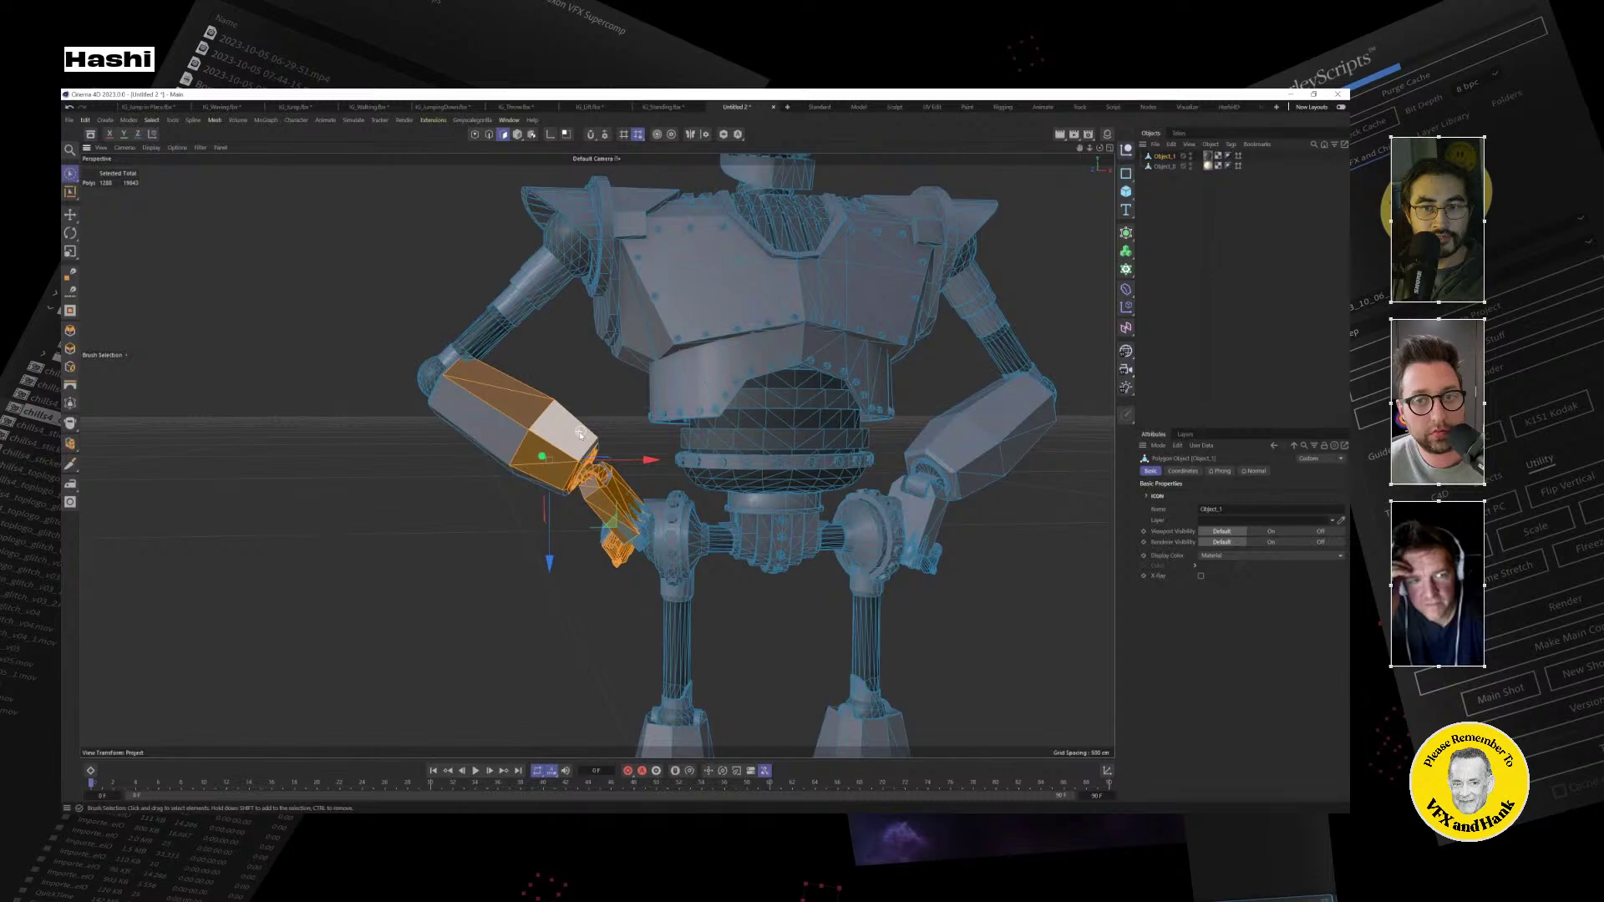
left_click_drag(580, 433, 637, 392, "alt")
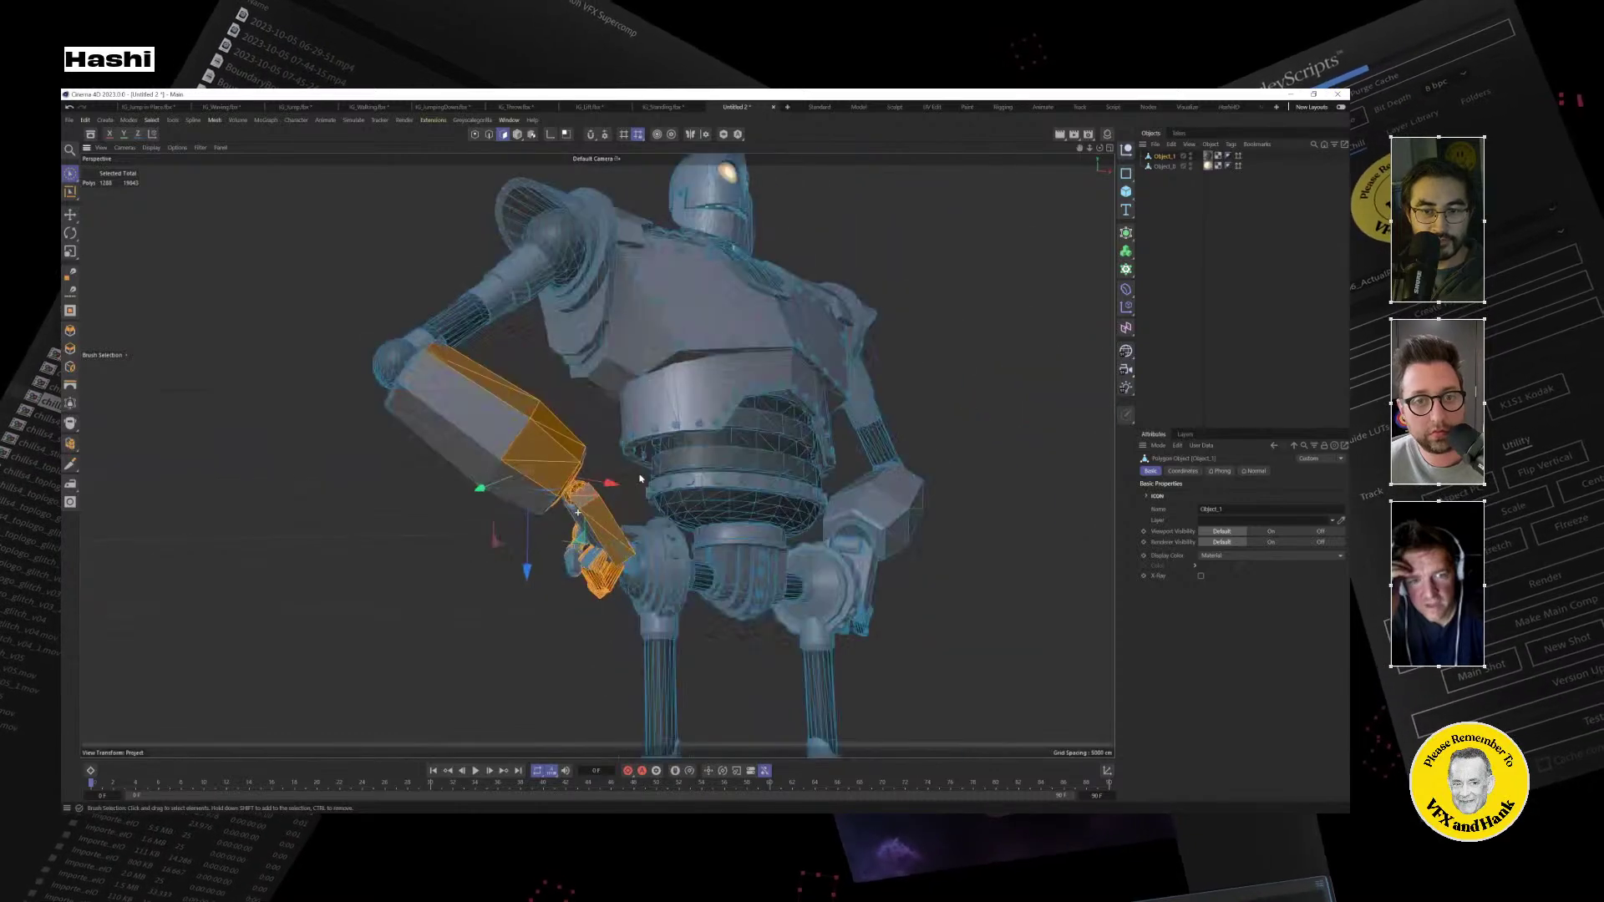
scroll(587, 558, "up", 3)
scroll(582, 565, "up", 4)
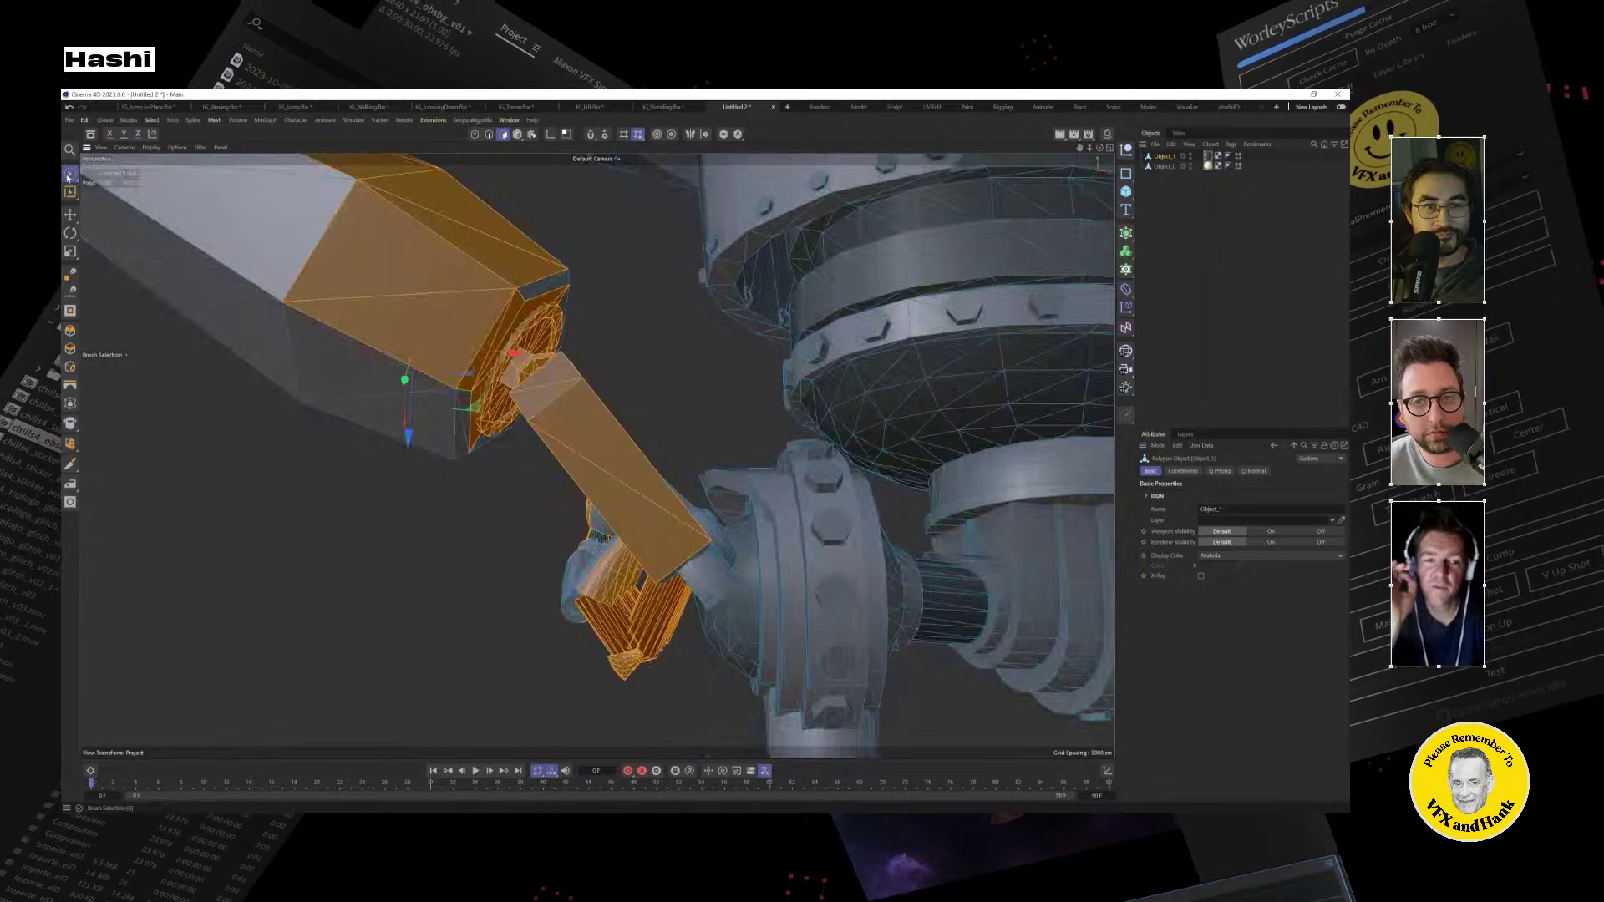
left_click(69, 177)
left_click(124, 233)
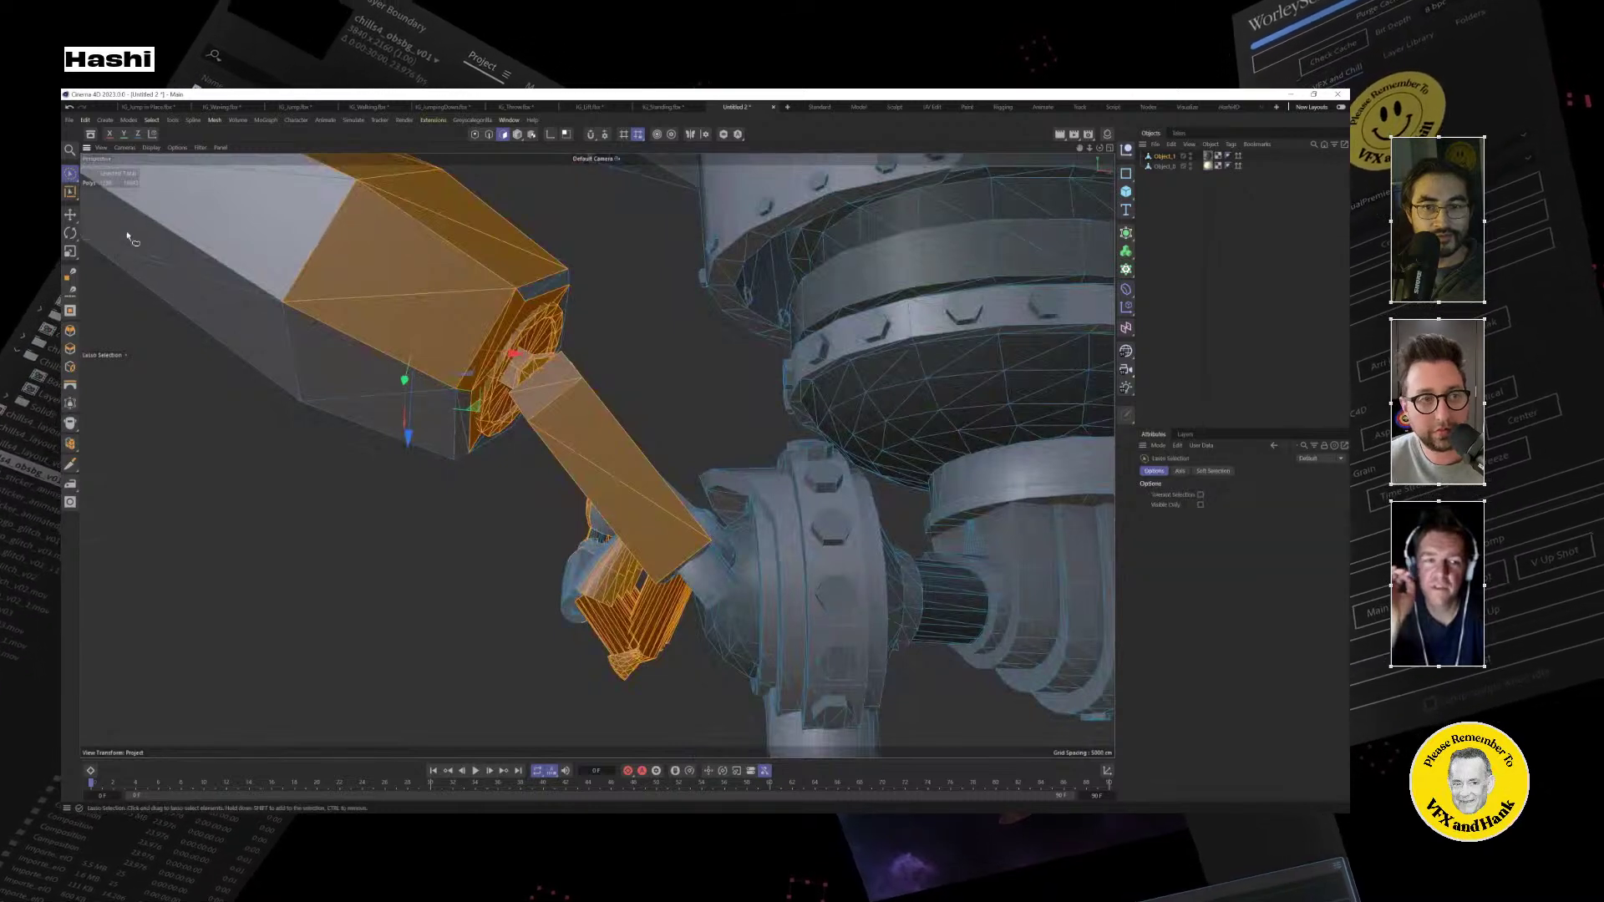
mouse_move(599, 264)
left_mouse_down()
mouse_move(412, 601)
mouse_move(652, 731)
mouse_move(708, 543)
mouse_move(671, 464)
left_mouse_up()
mouse_move(697, 576)
left_mouse_down("alt")
mouse_move(731, 498)
mouse_move(693, 631)
mouse_move(576, 416)
left_mouse_up("alt")
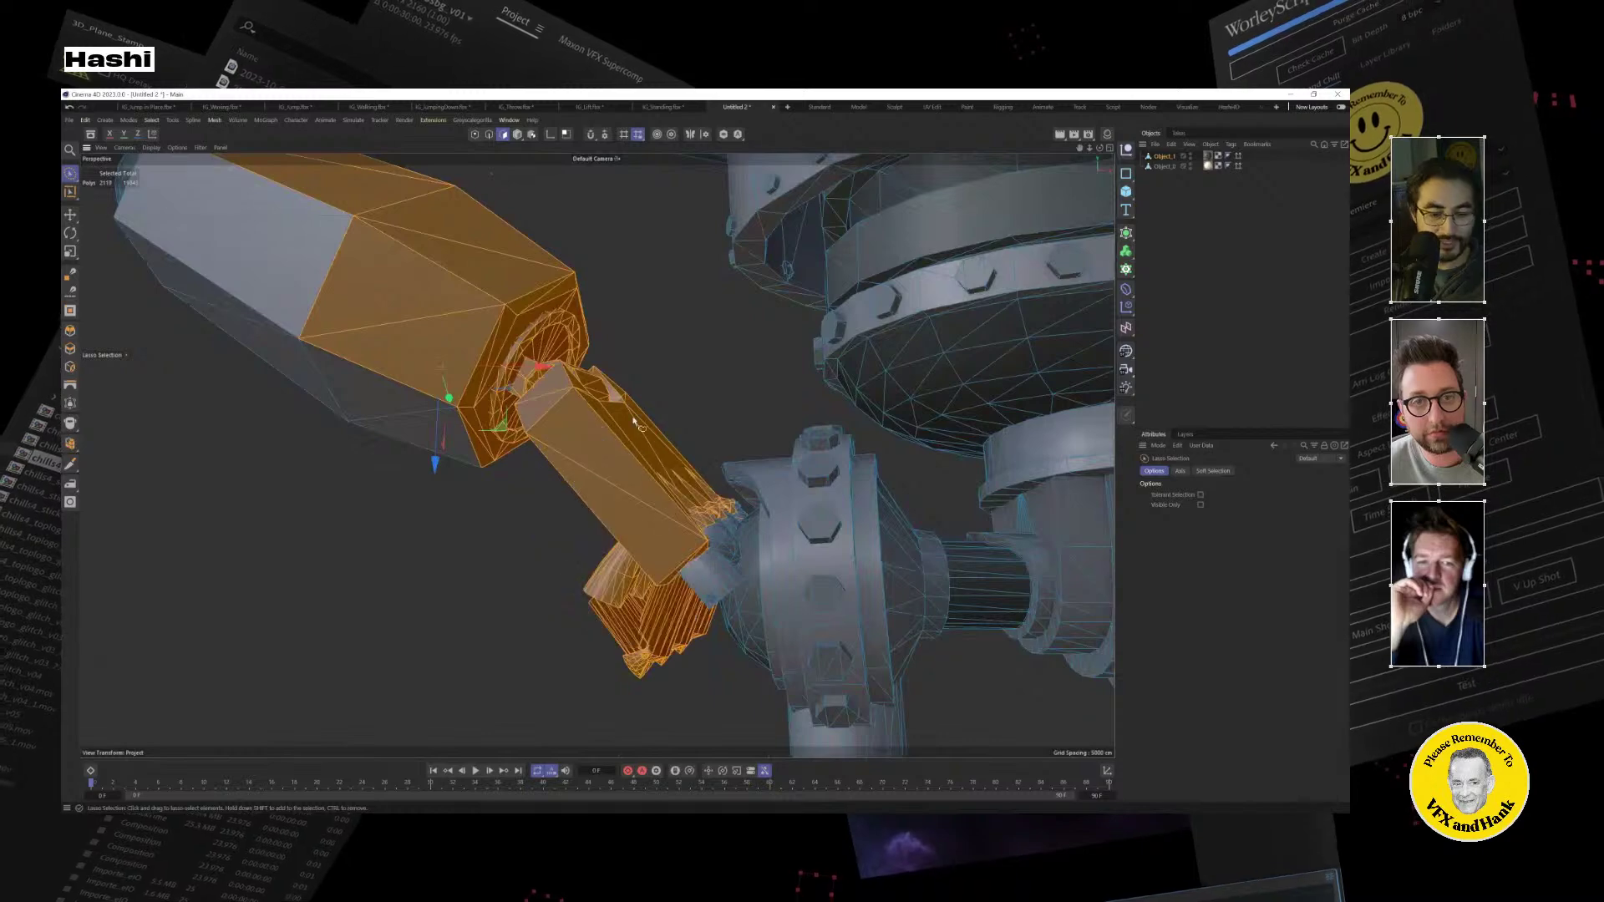
left_click_drag(717, 624, 791, 578, "alt")
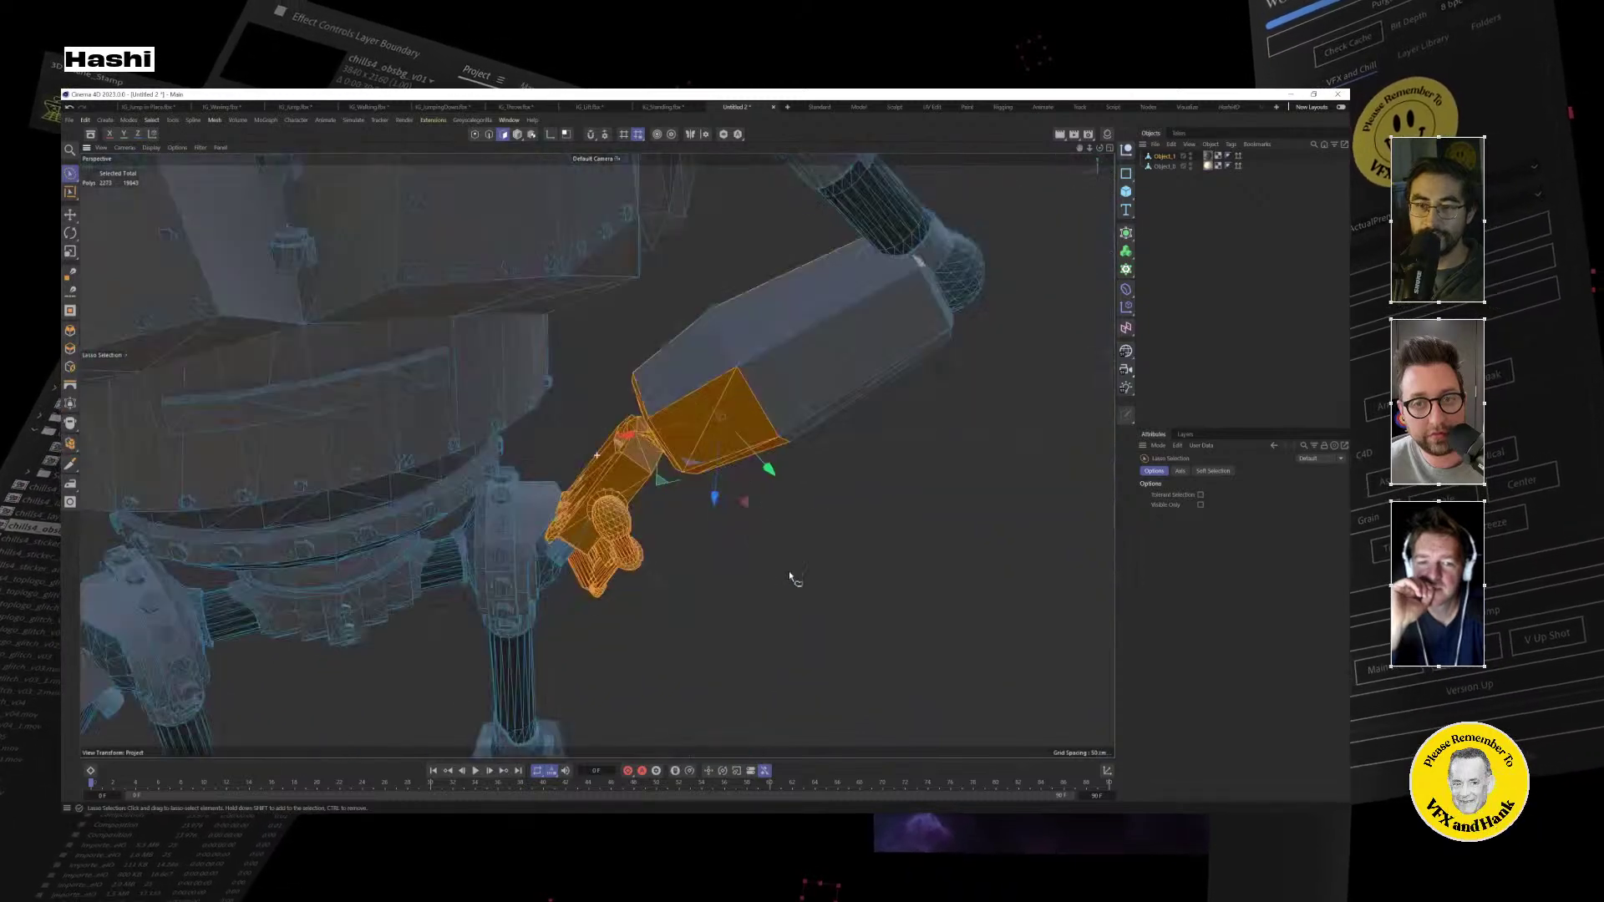
Return to Brush Selection and clear the polygon selection on the body mesh.
left_click(70, 173)
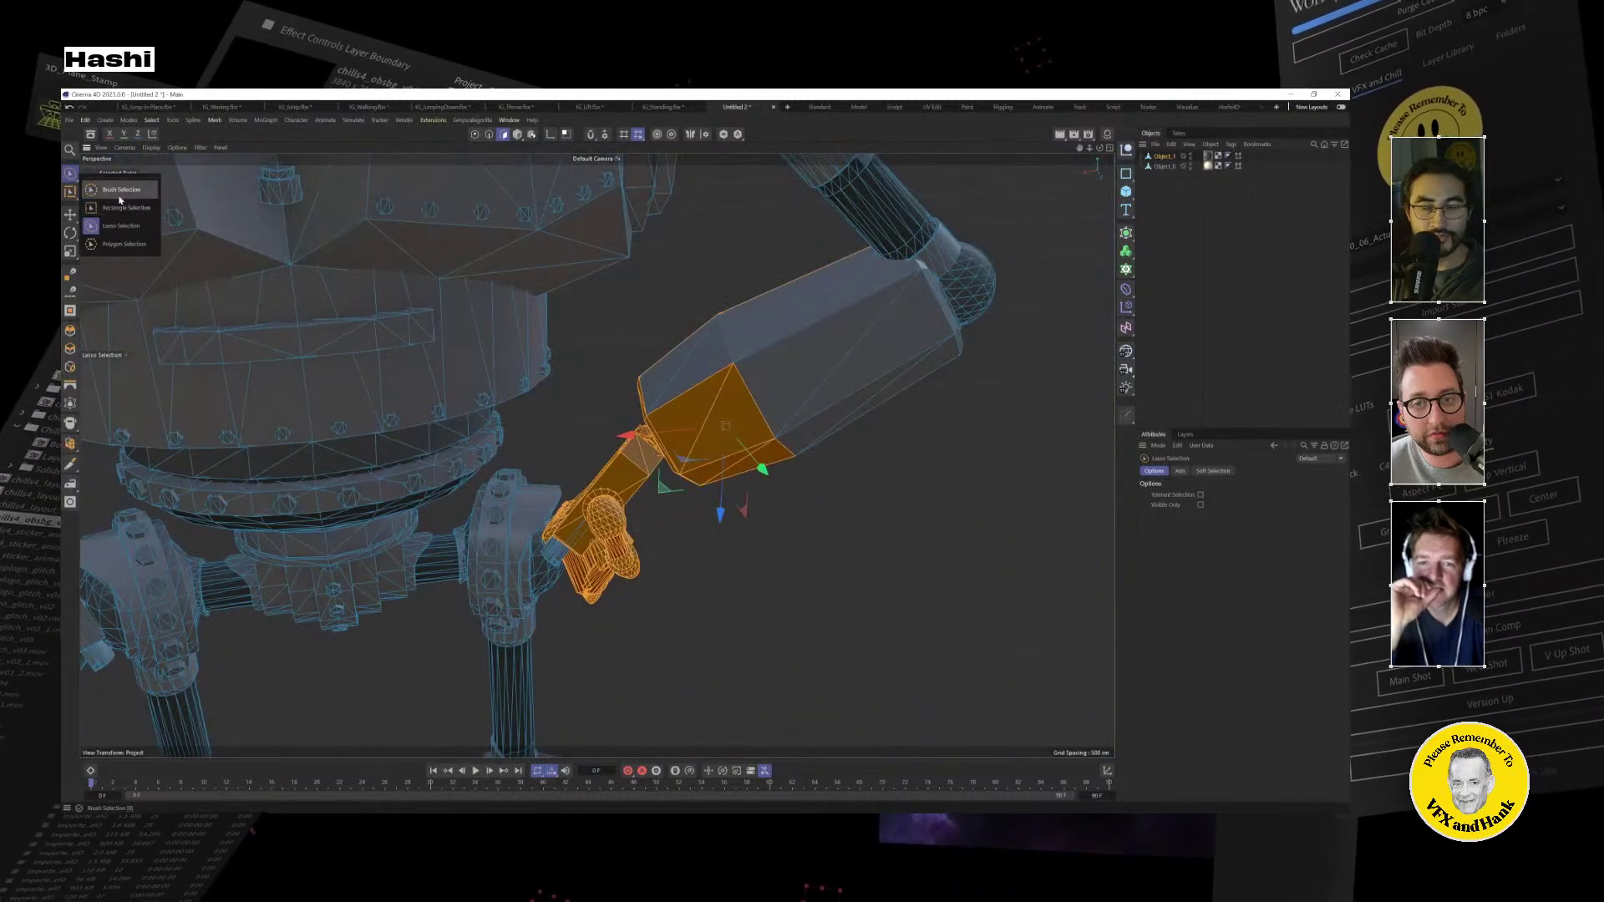
left_click(112, 205)
left_click(1165, 156)
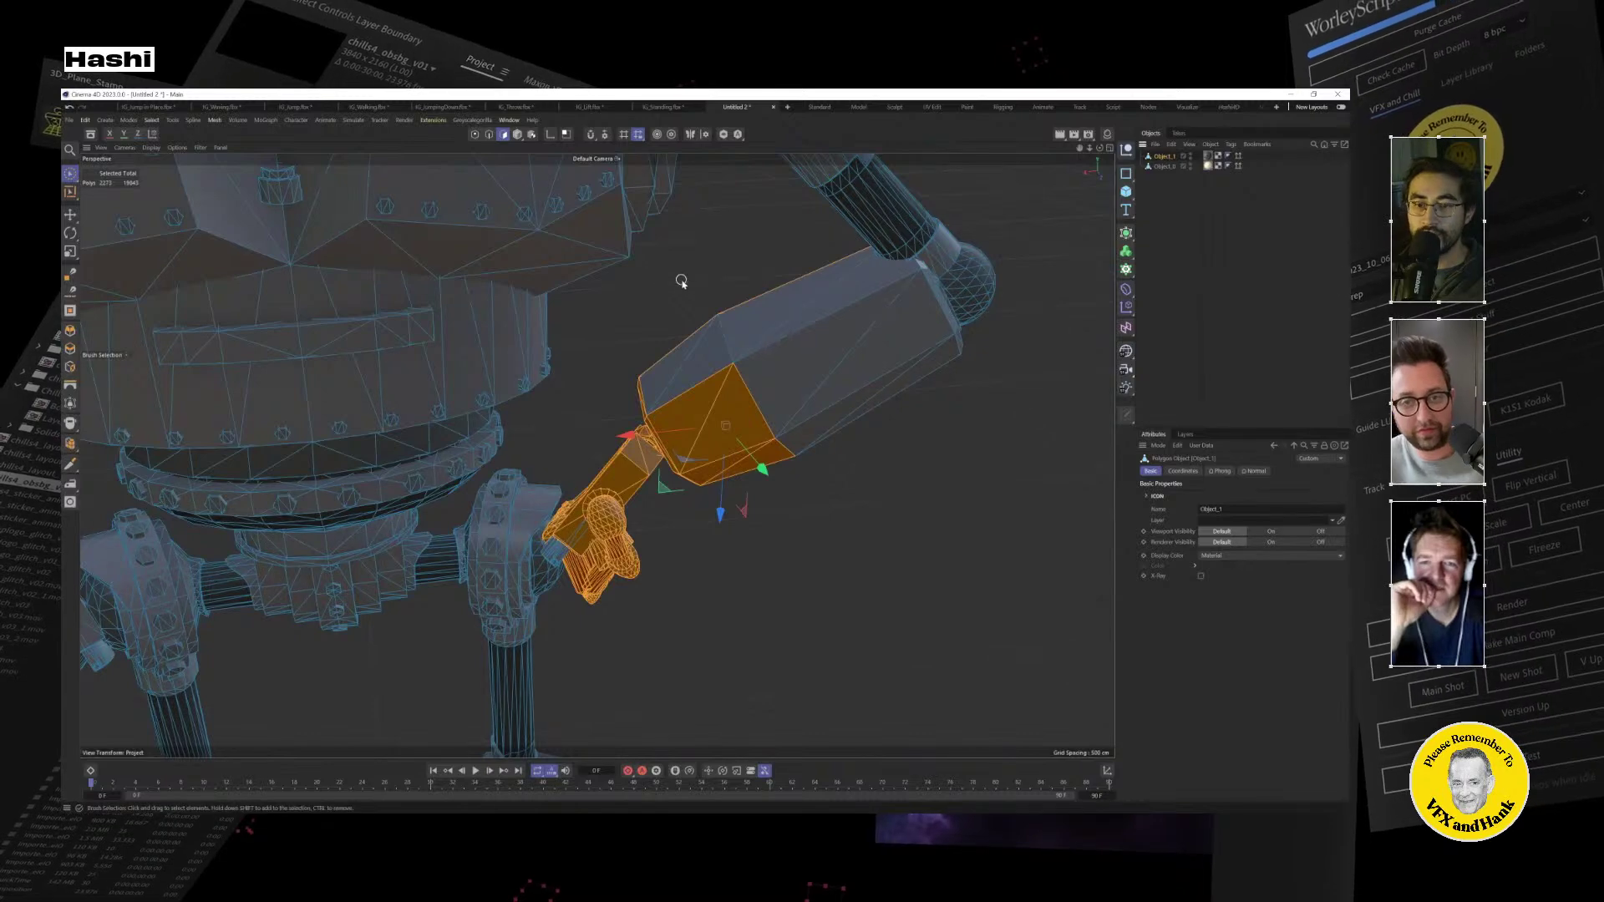
key("ctrl+shift+a")
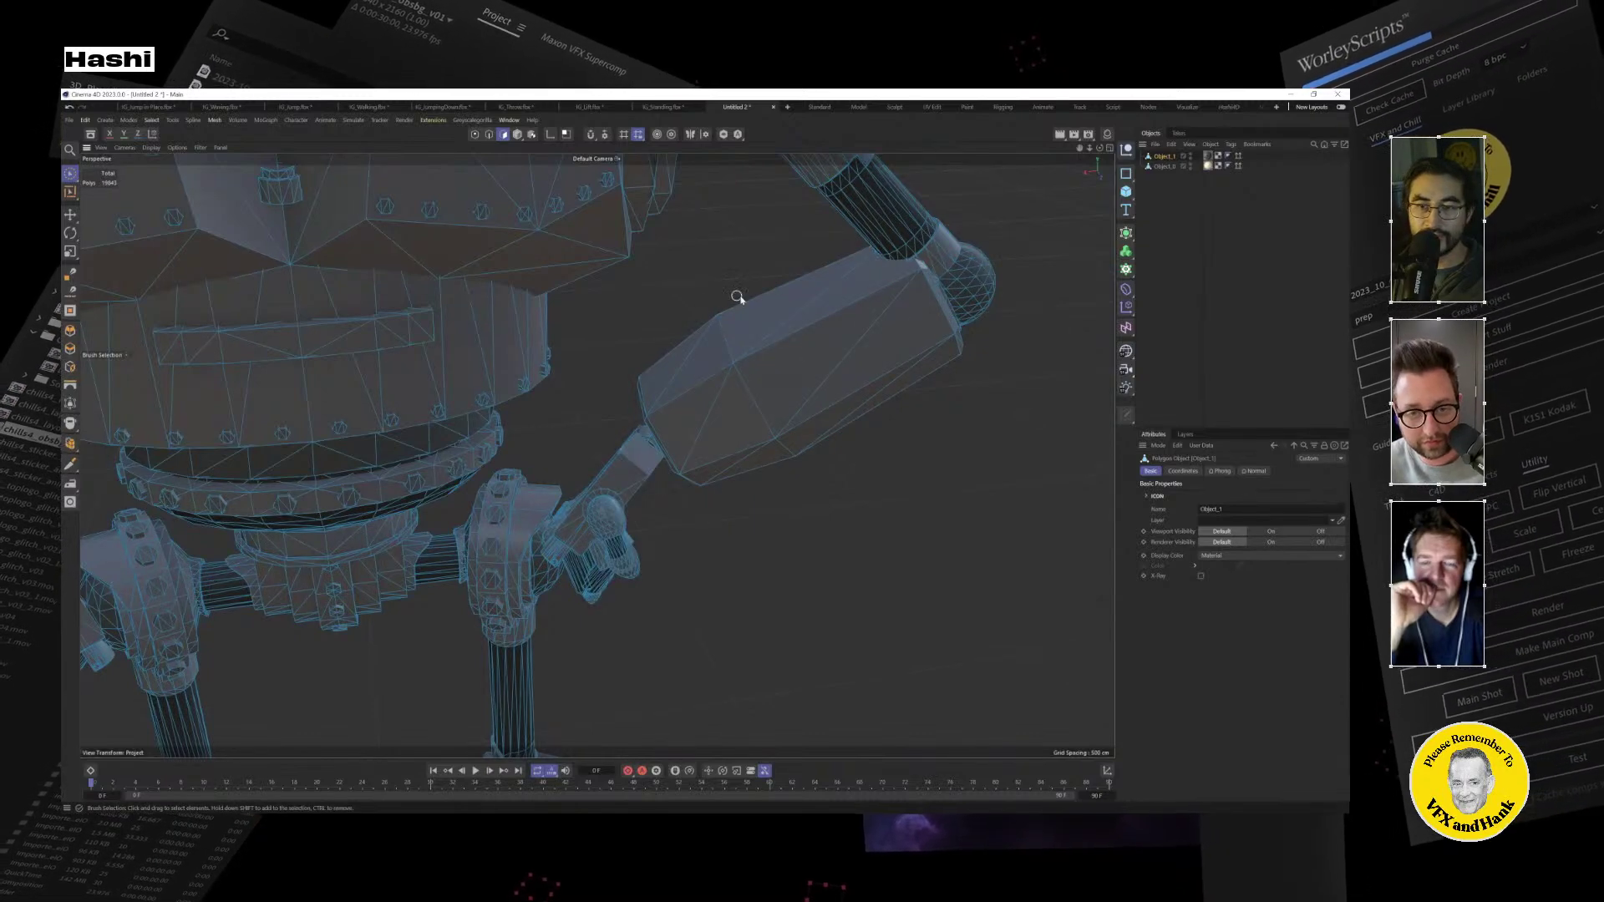
Run Optimize on the robot's body mesh with no polygons selected.
scroll(737, 296, "down", 6)
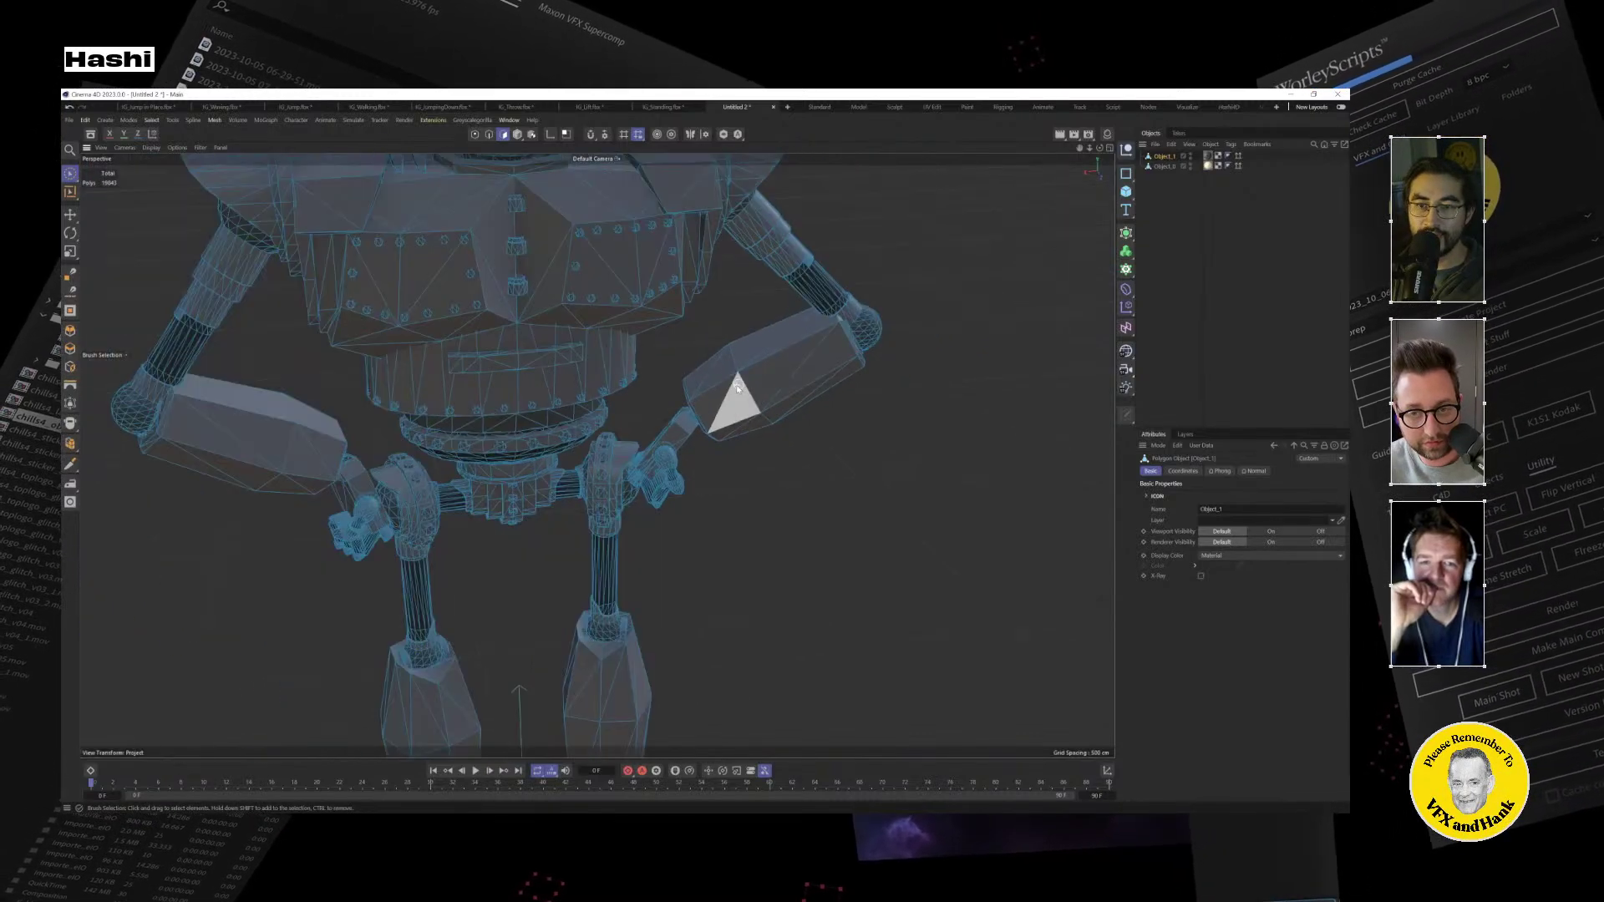
left_click_drag(737, 387, 394, 399, "alt")
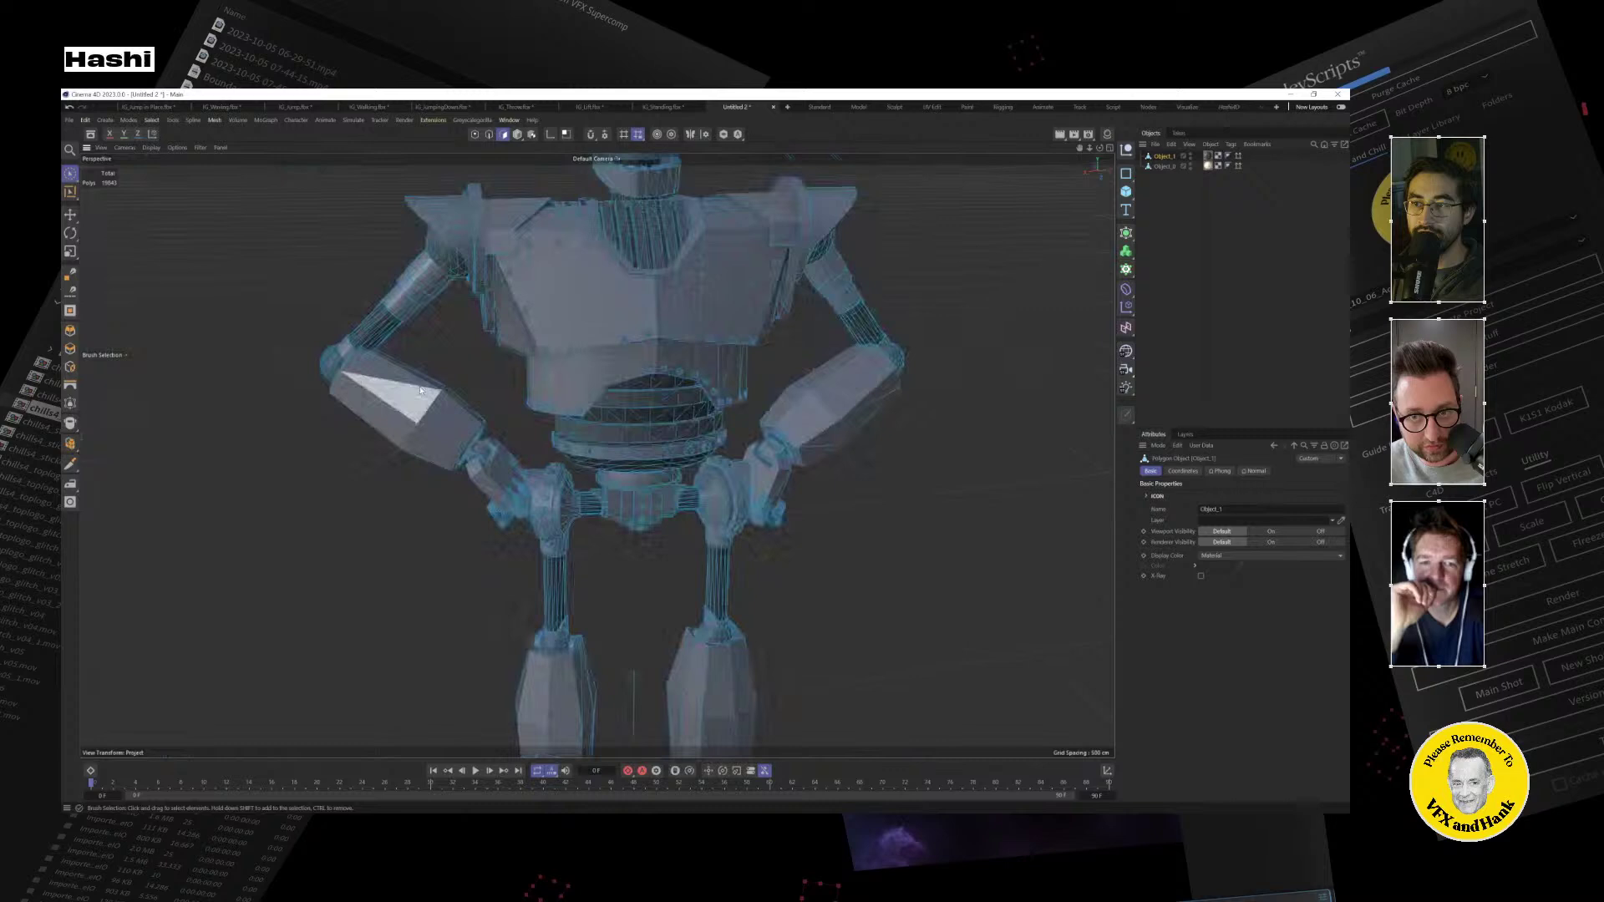
left_click(217, 120)
mouse_move(278, 232)
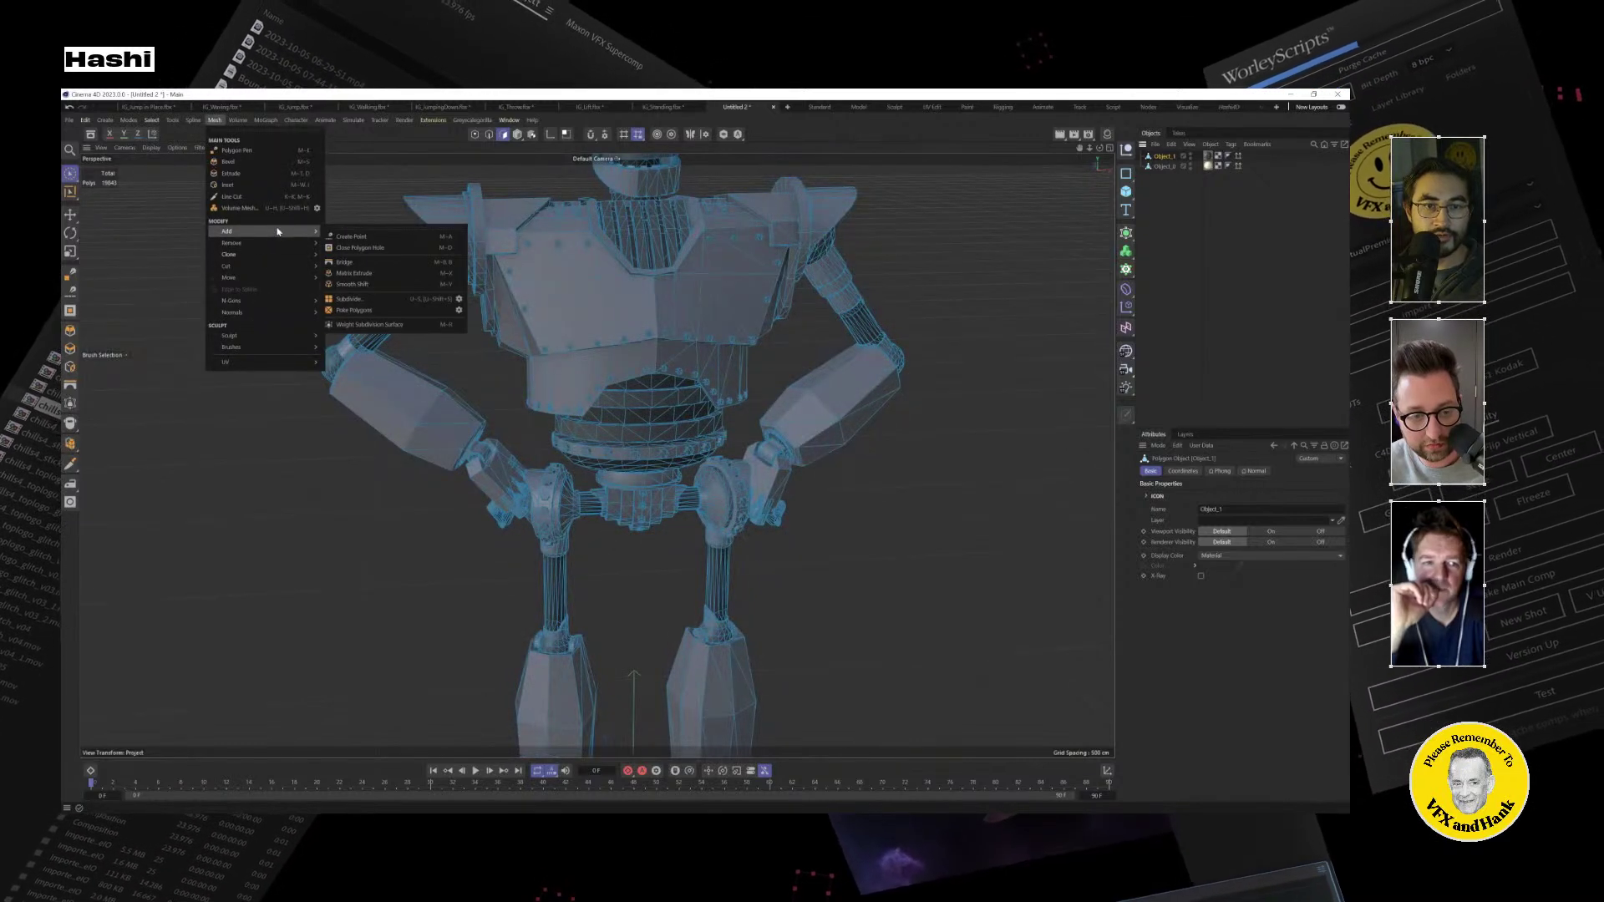
mouse_move(279, 268)
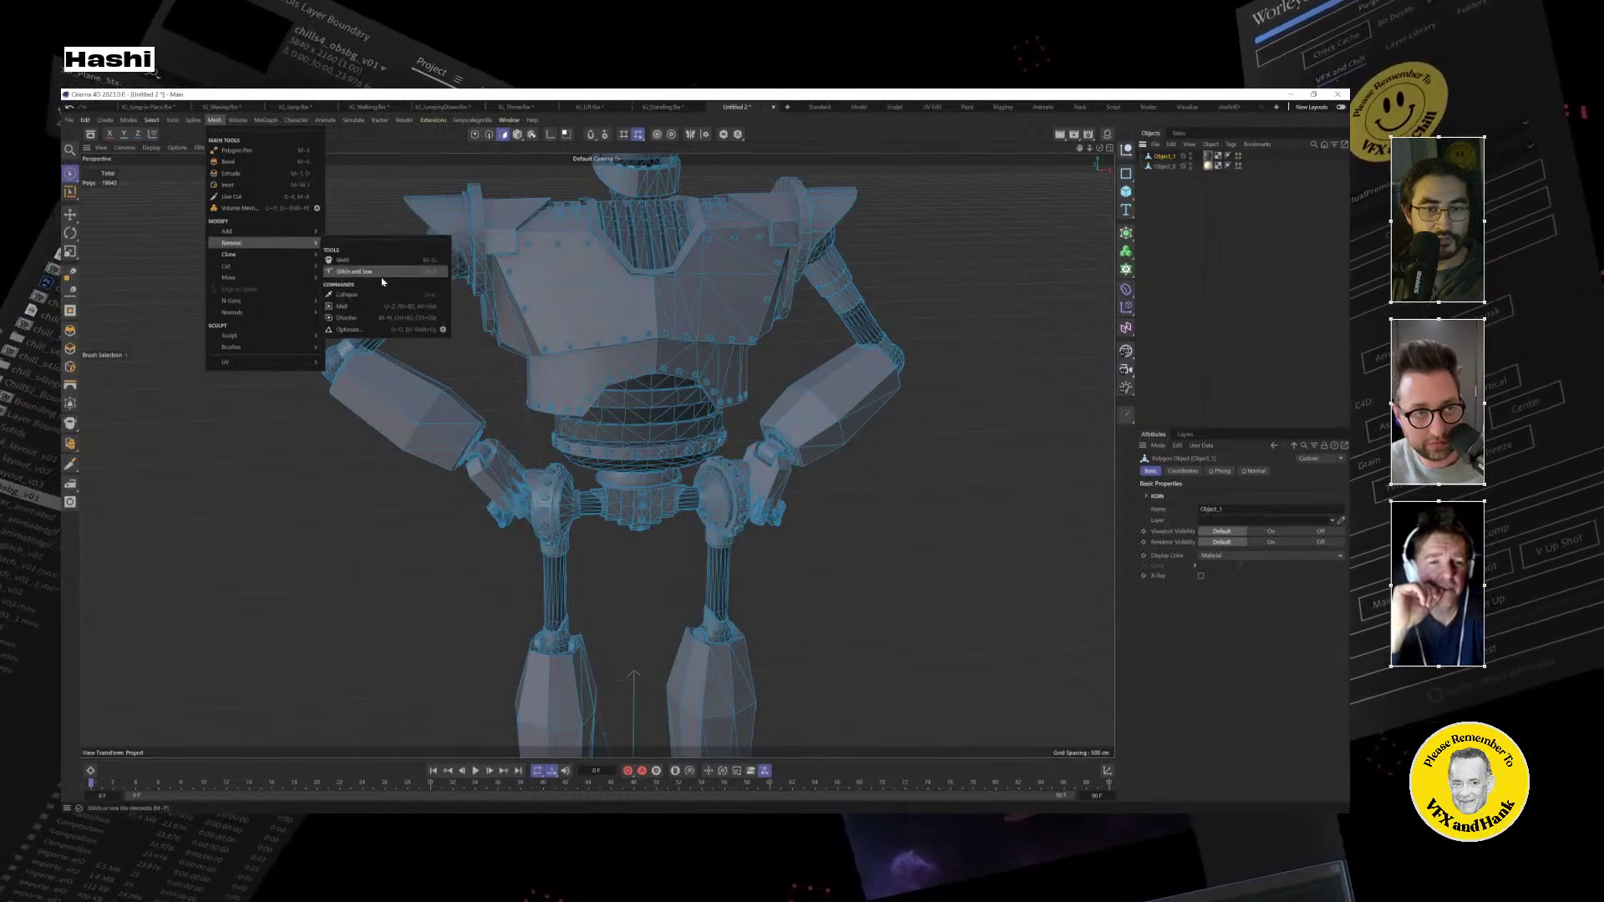
left_click(395, 331)
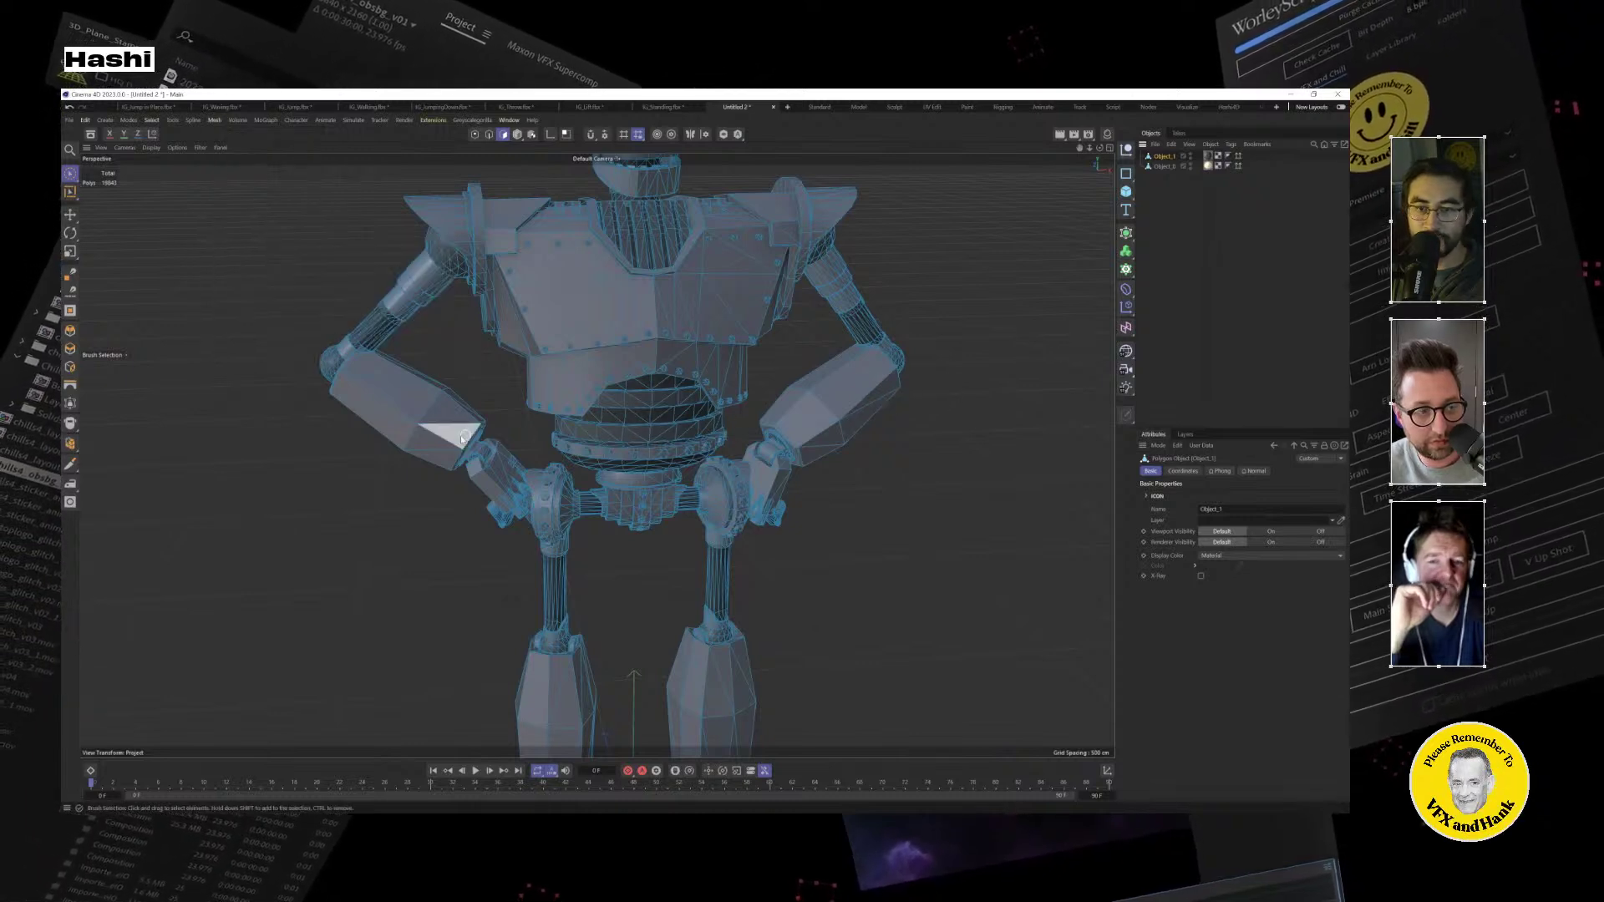
left_click_drag(1013, 383, 1000, 380, "alt")
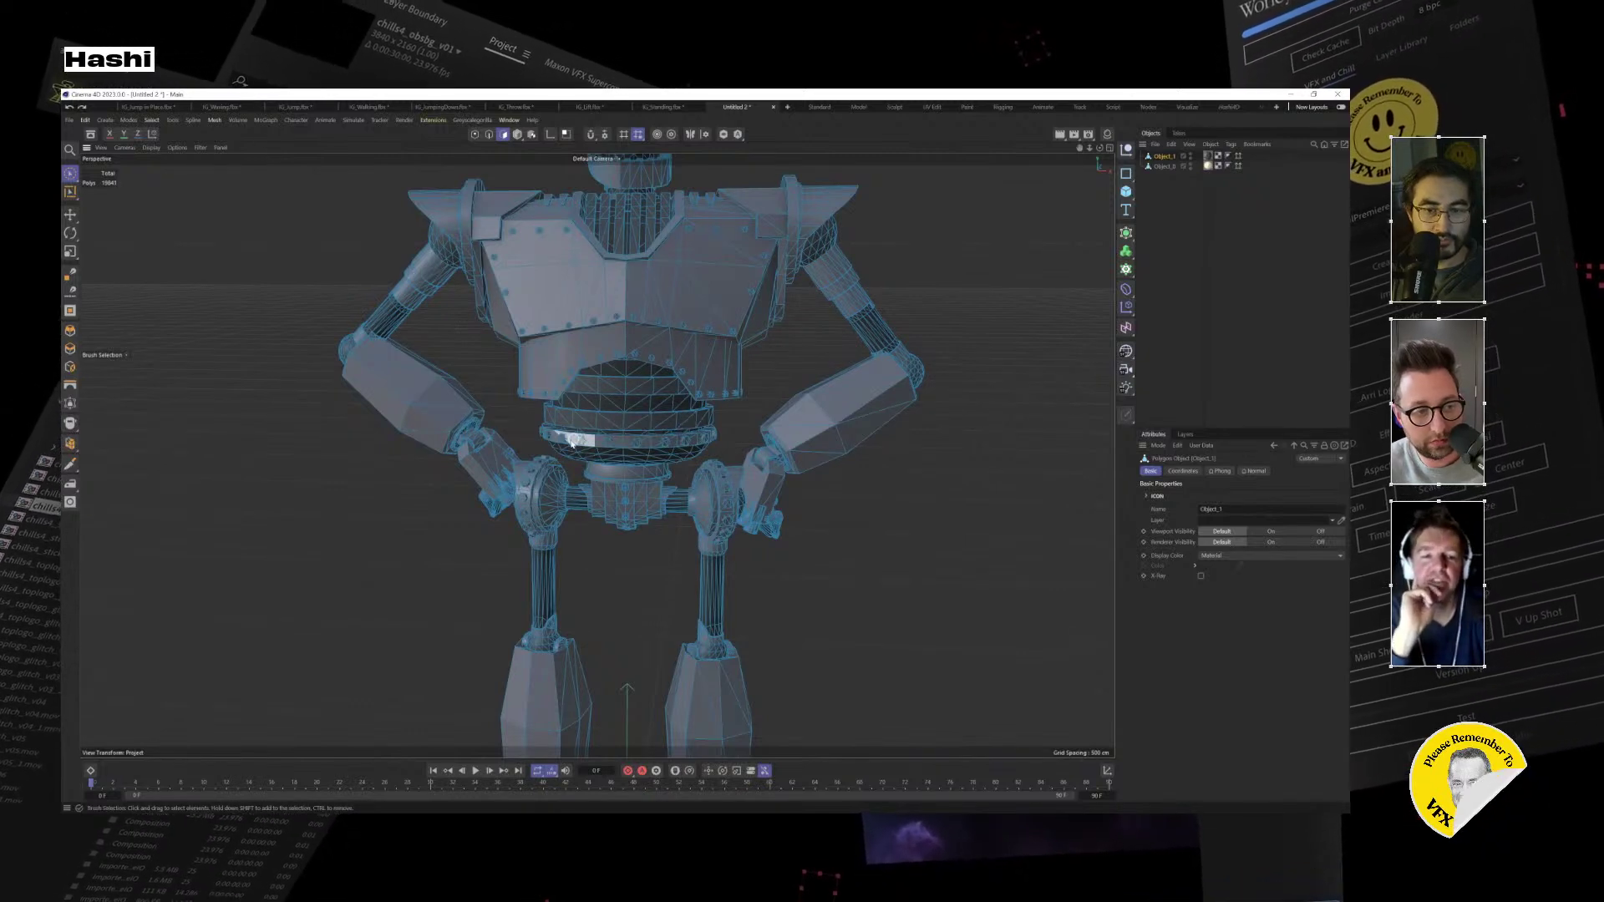
Brush a test selection on the right forearm's polygons, and clear the selection again.
left_click(450, 423)
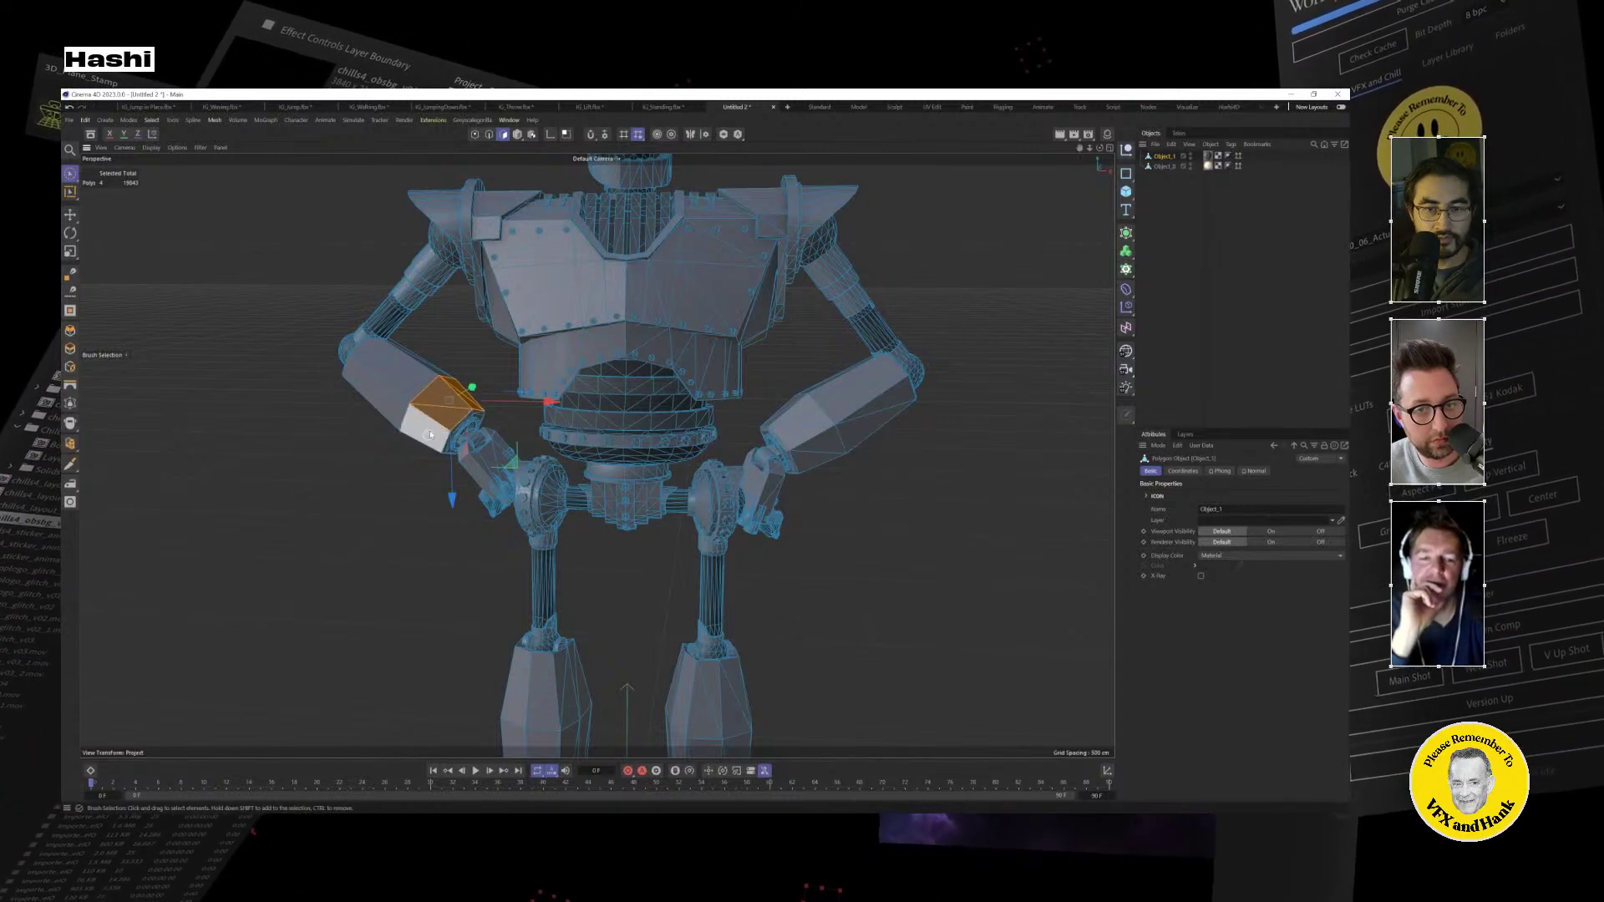
left_click(423, 386)
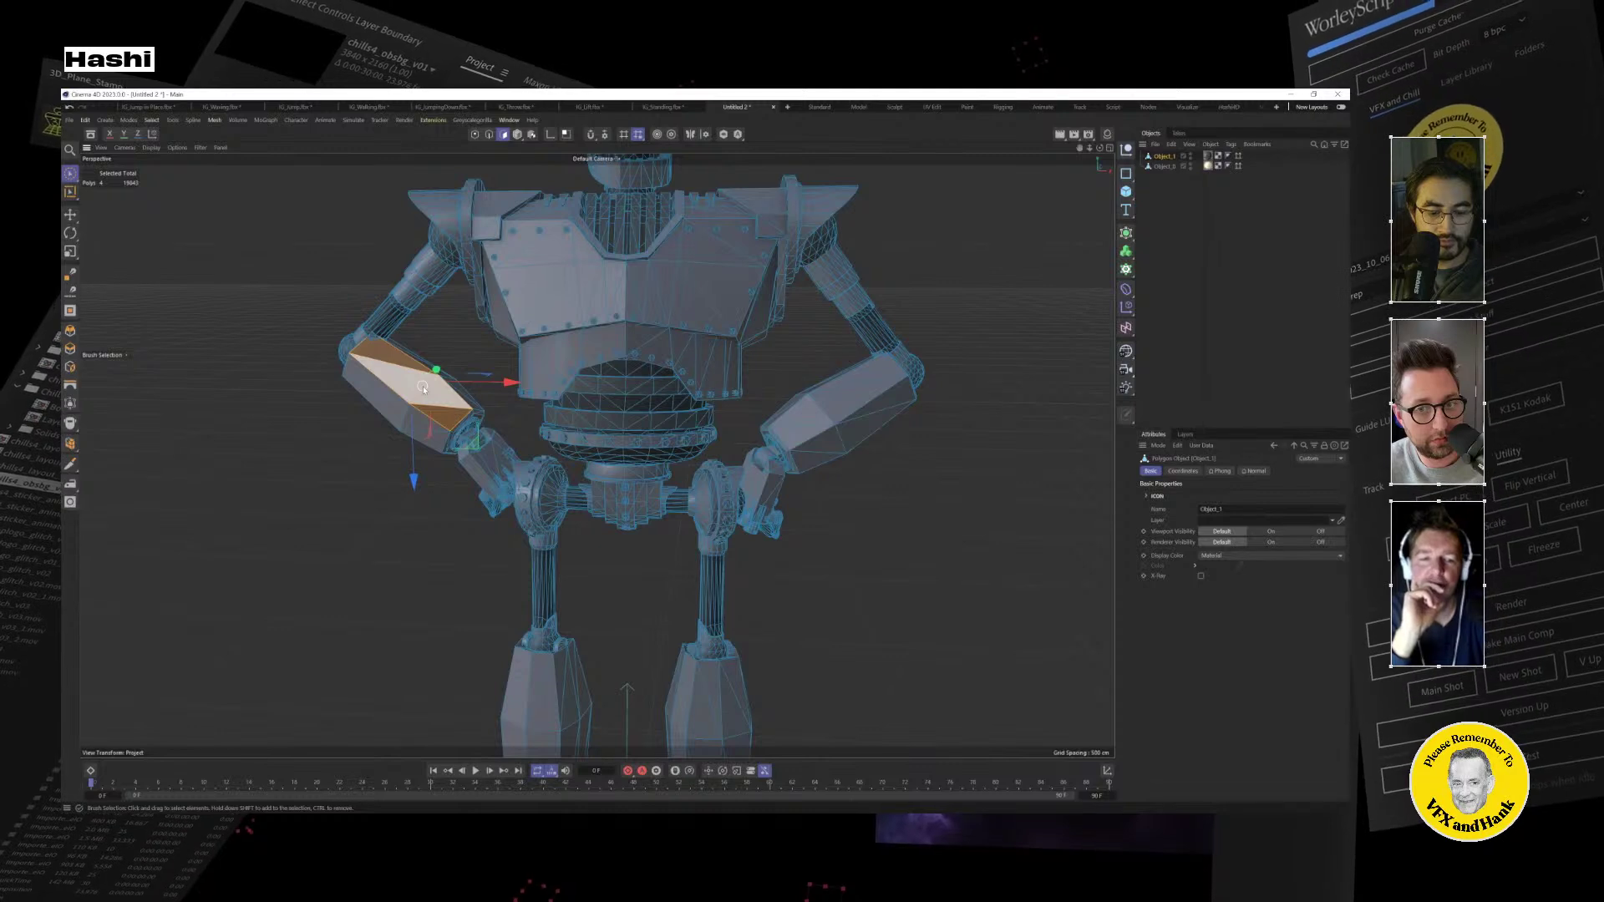
right_click(423, 388)
key("Escape")
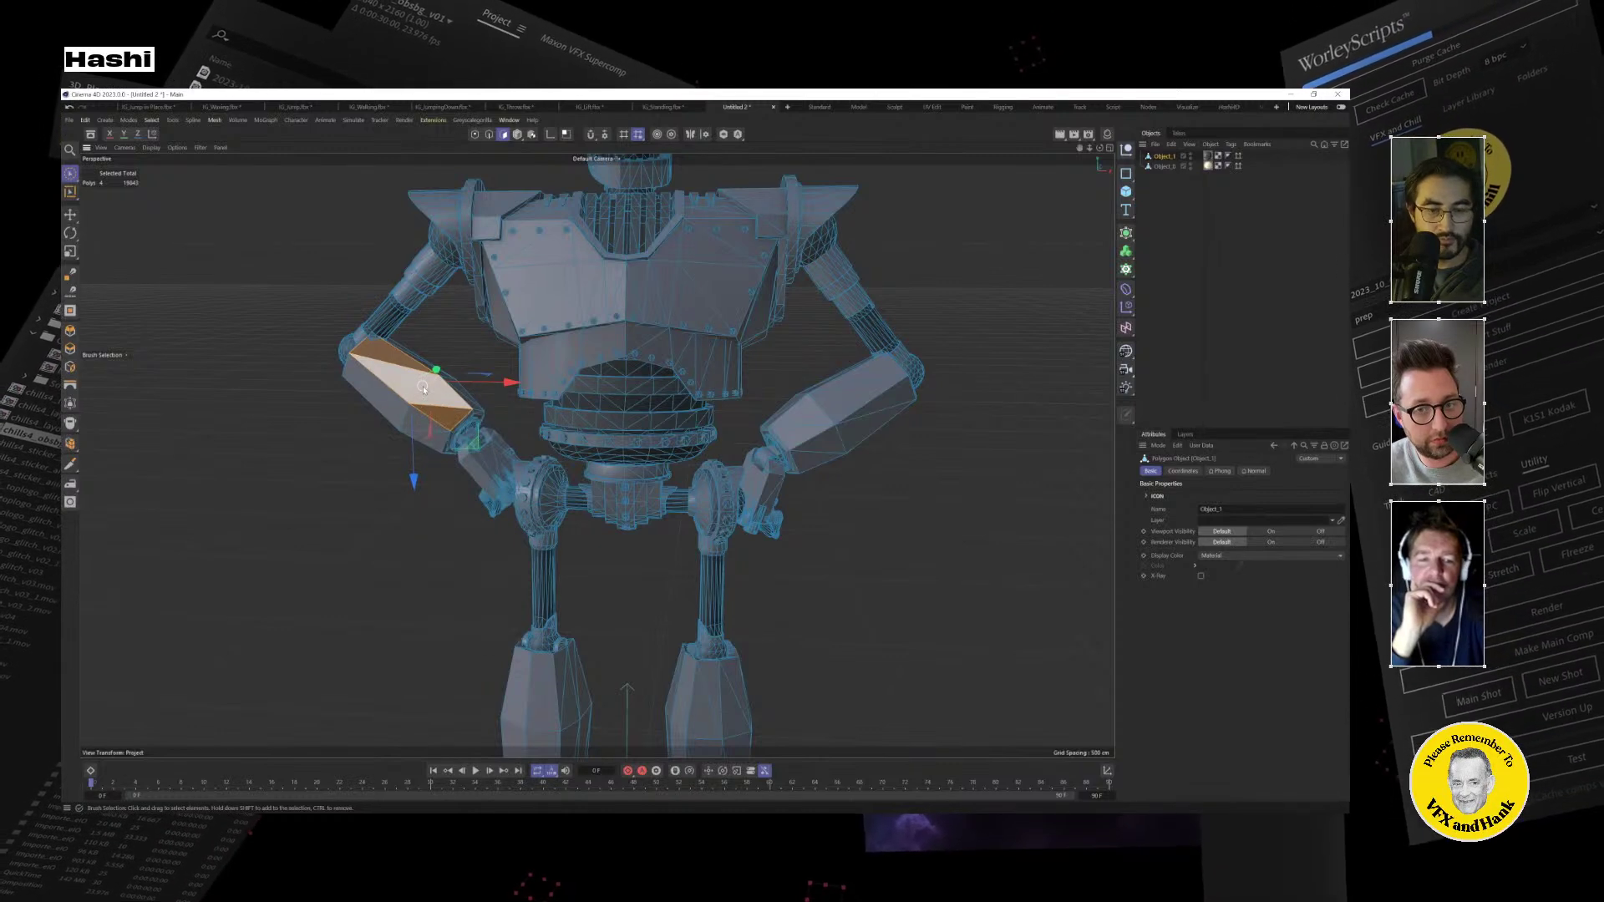
left_click(503, 408)
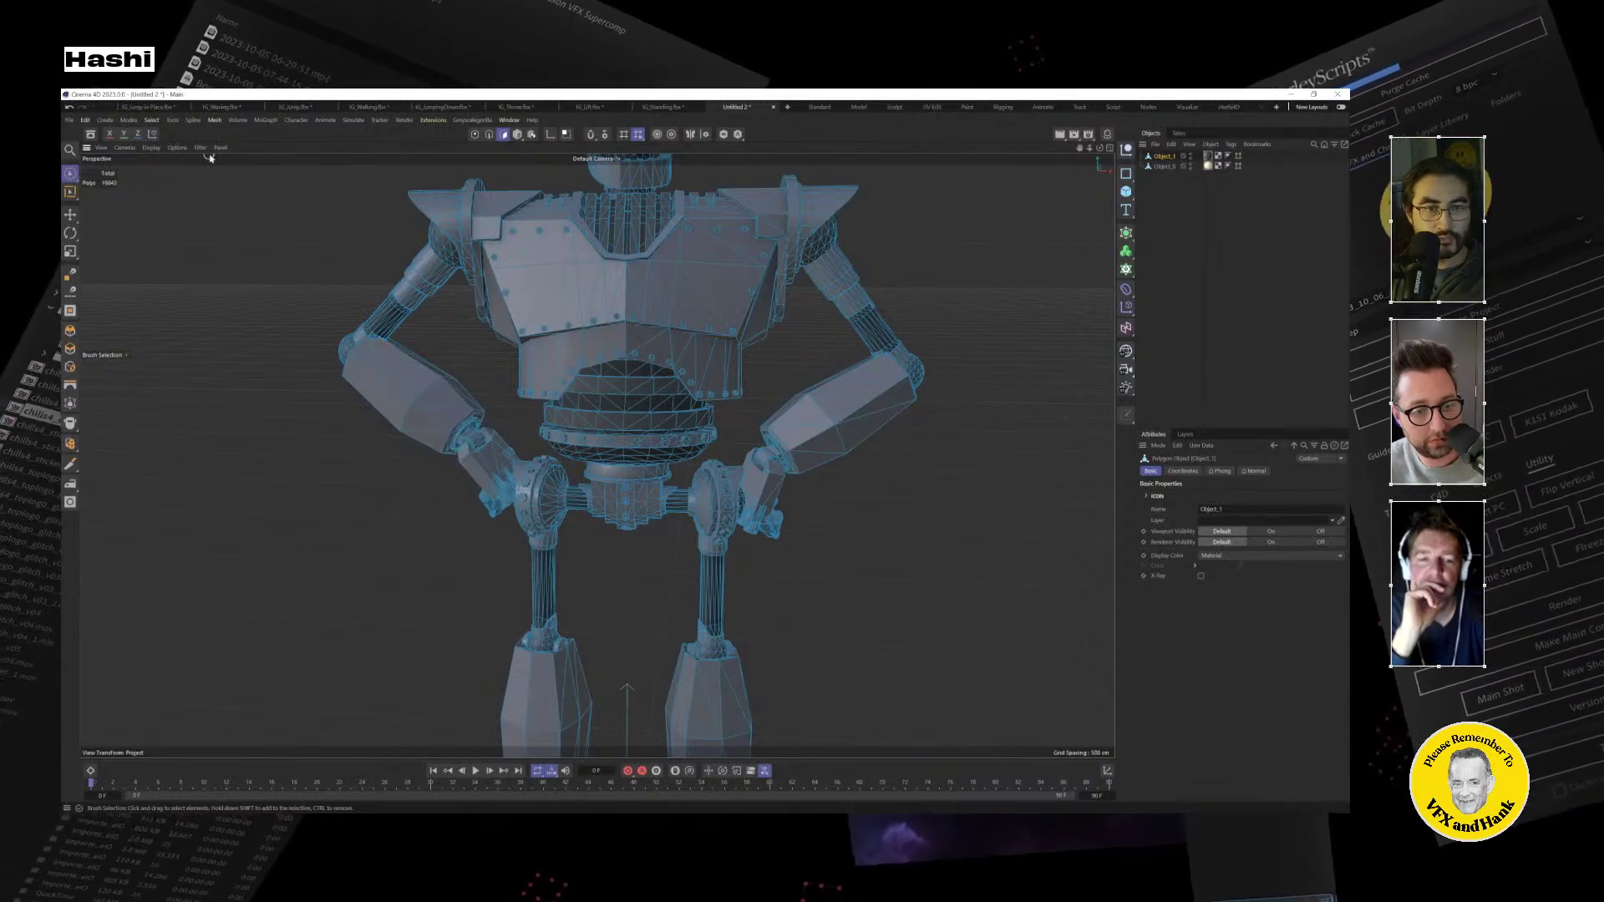
Run Optimize with its settings on the robot's body mesh, keeping Polygons, Unused Points and Points enabled.
left_click(213, 121)
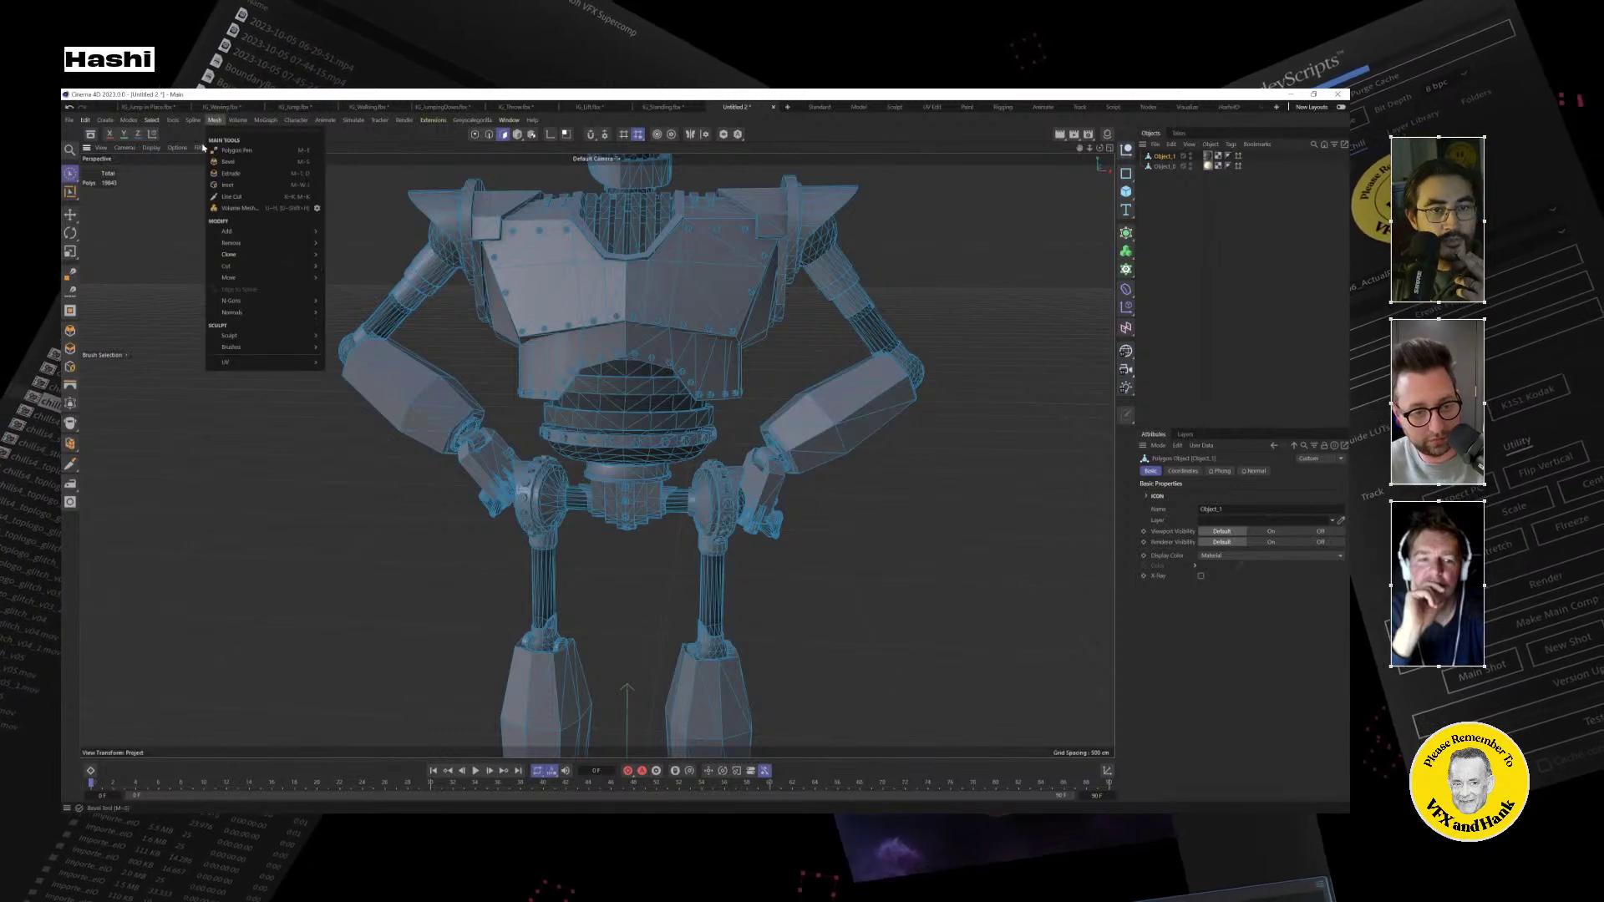
mouse_move(181, 124)
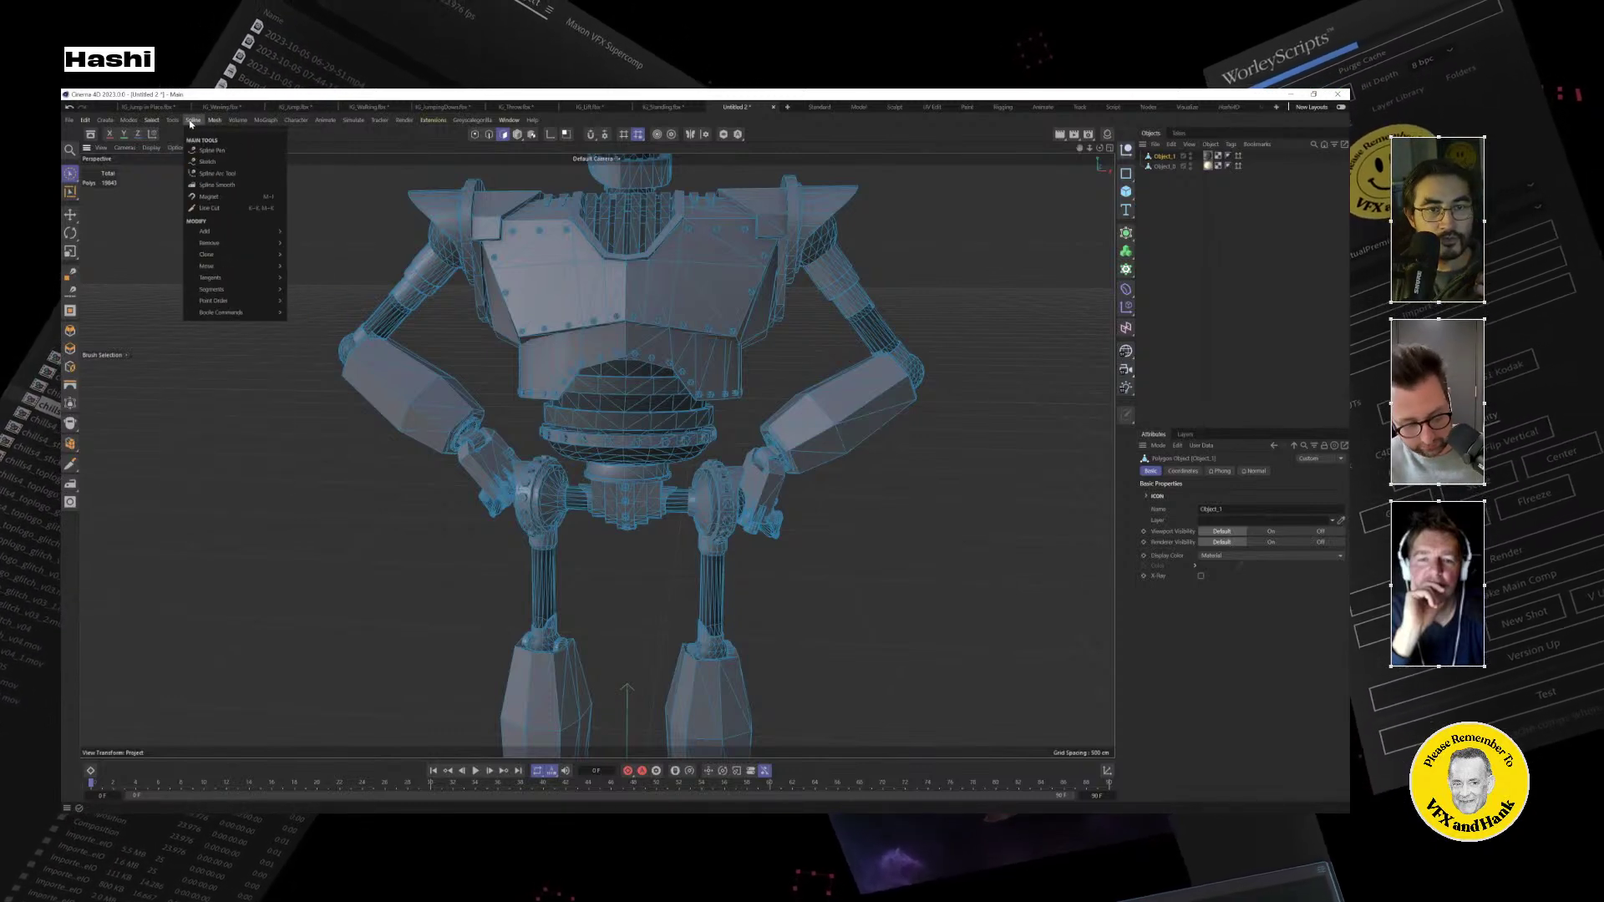
mouse_move(316, 336)
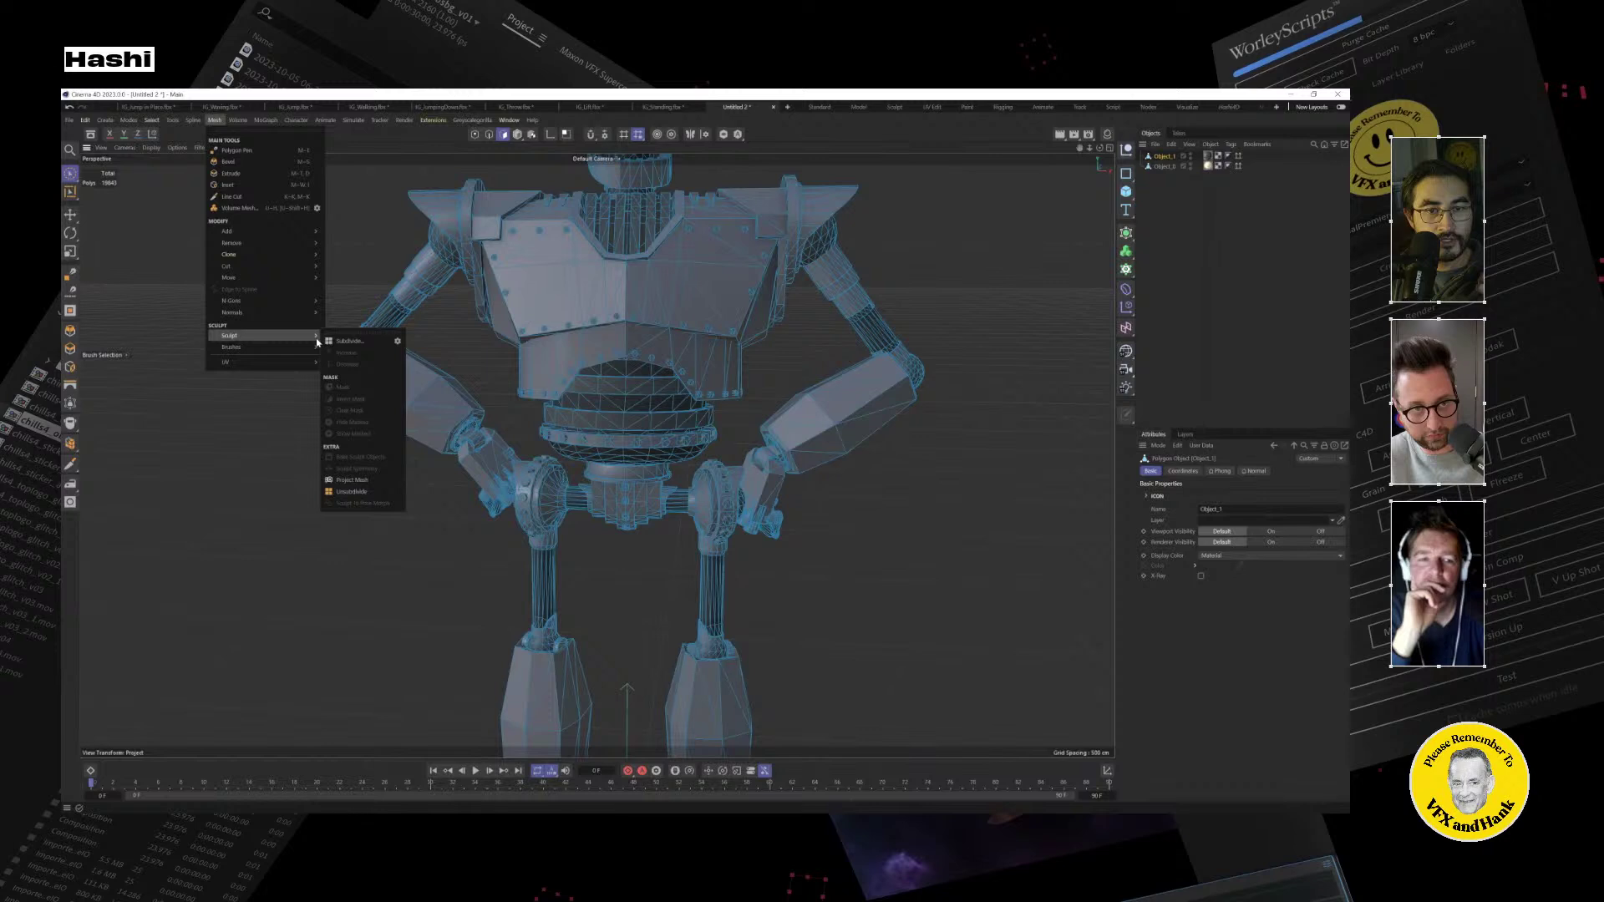
mouse_move(251, 242)
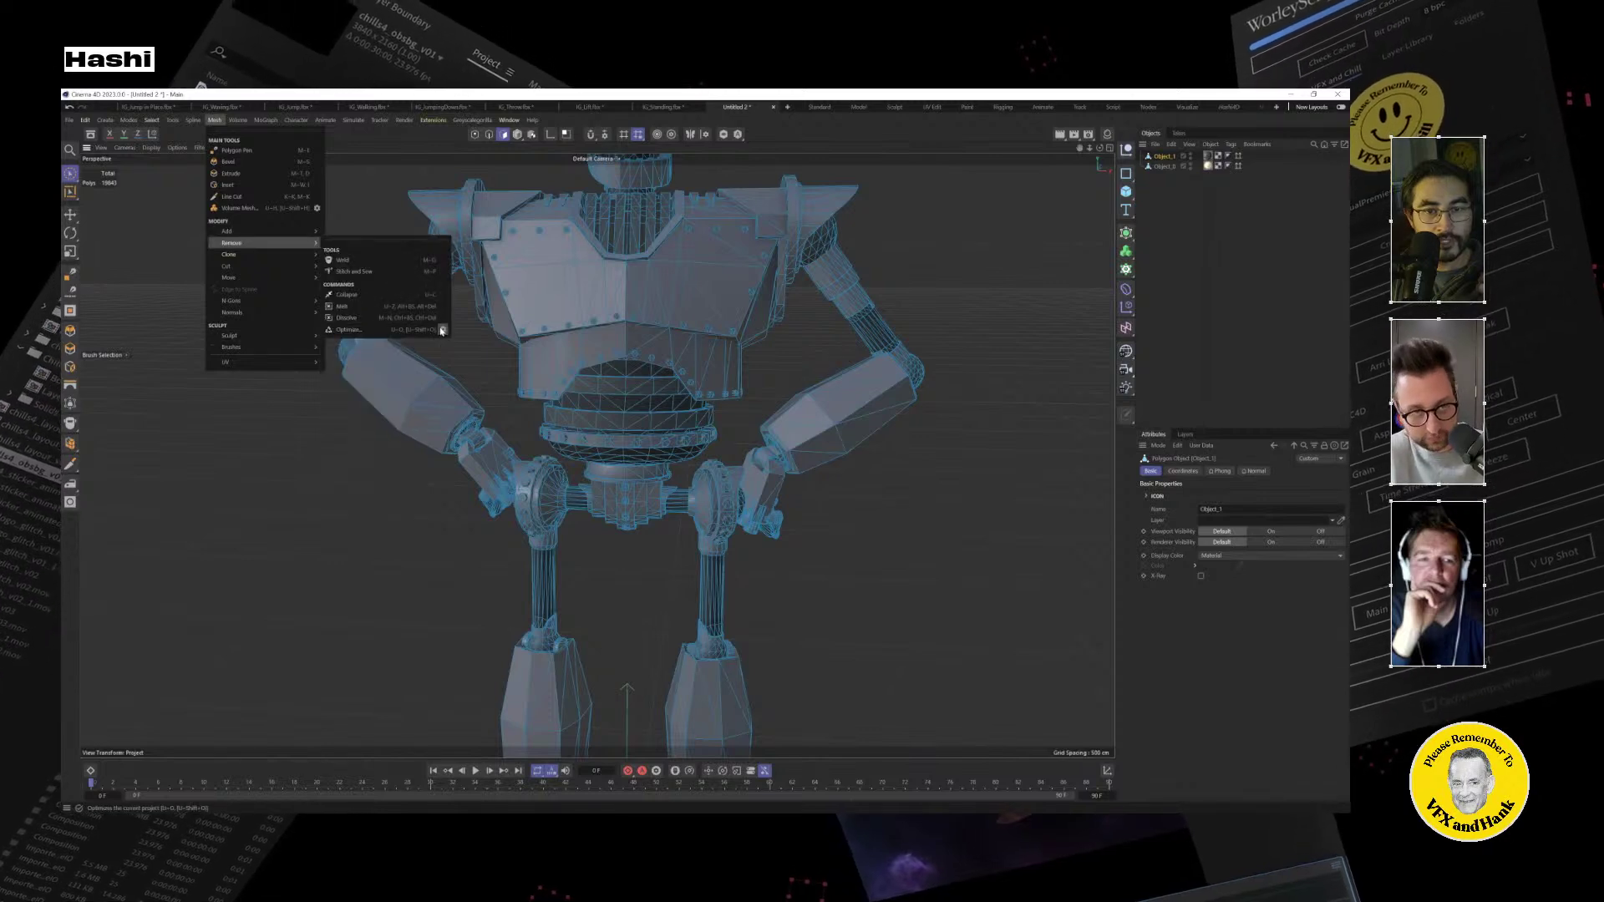
left_click(441, 330)
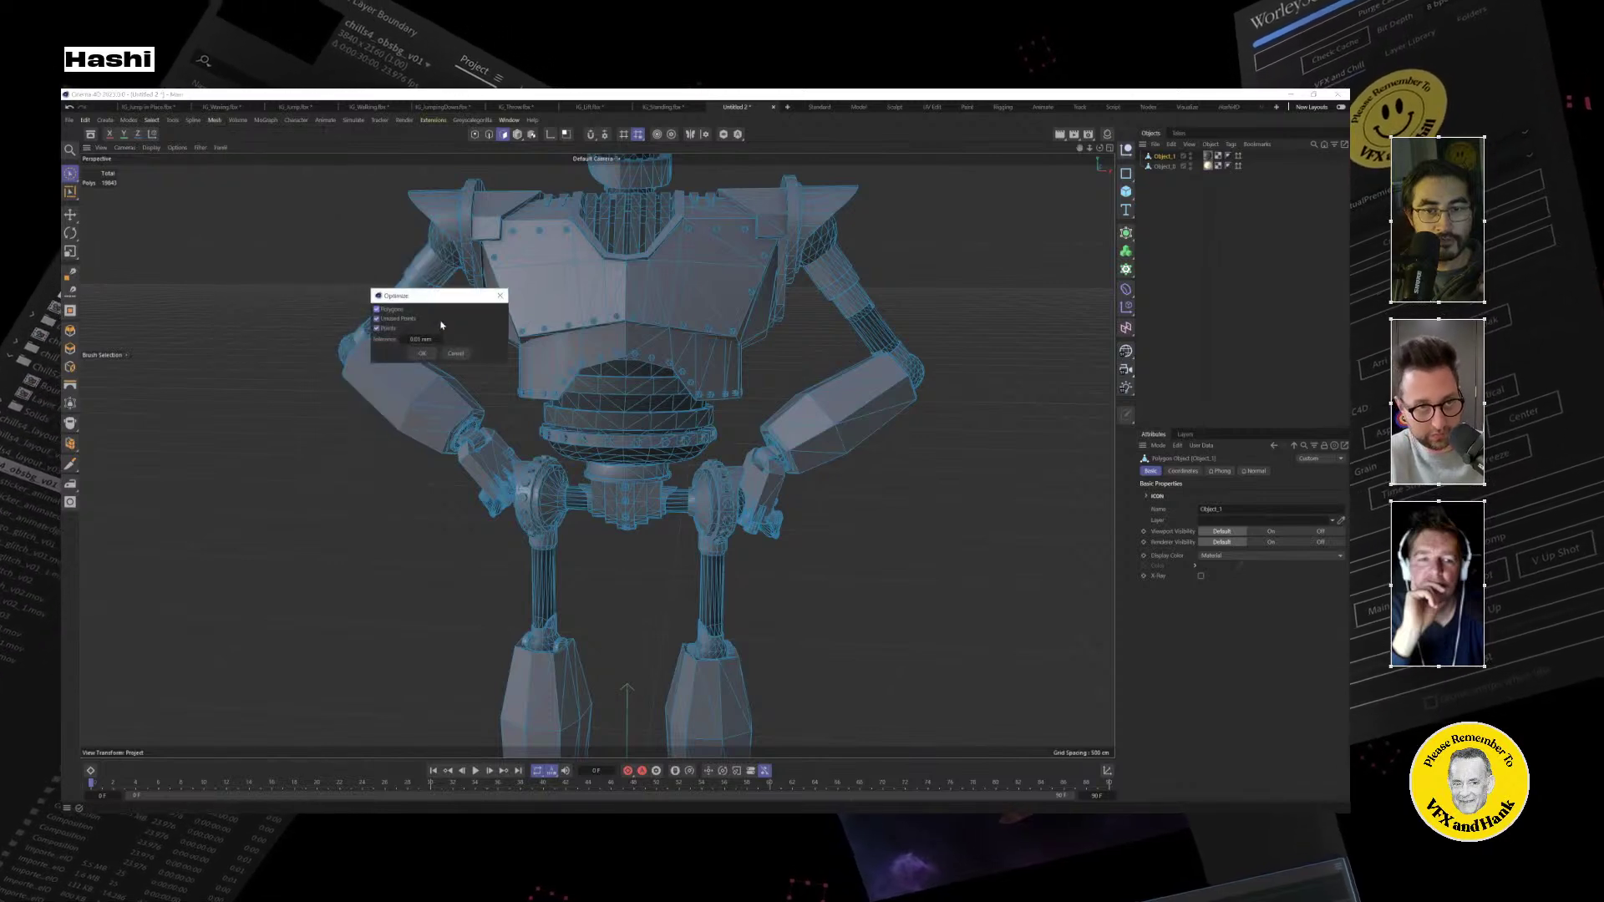
left_click_drag(446, 299, 967, 443)
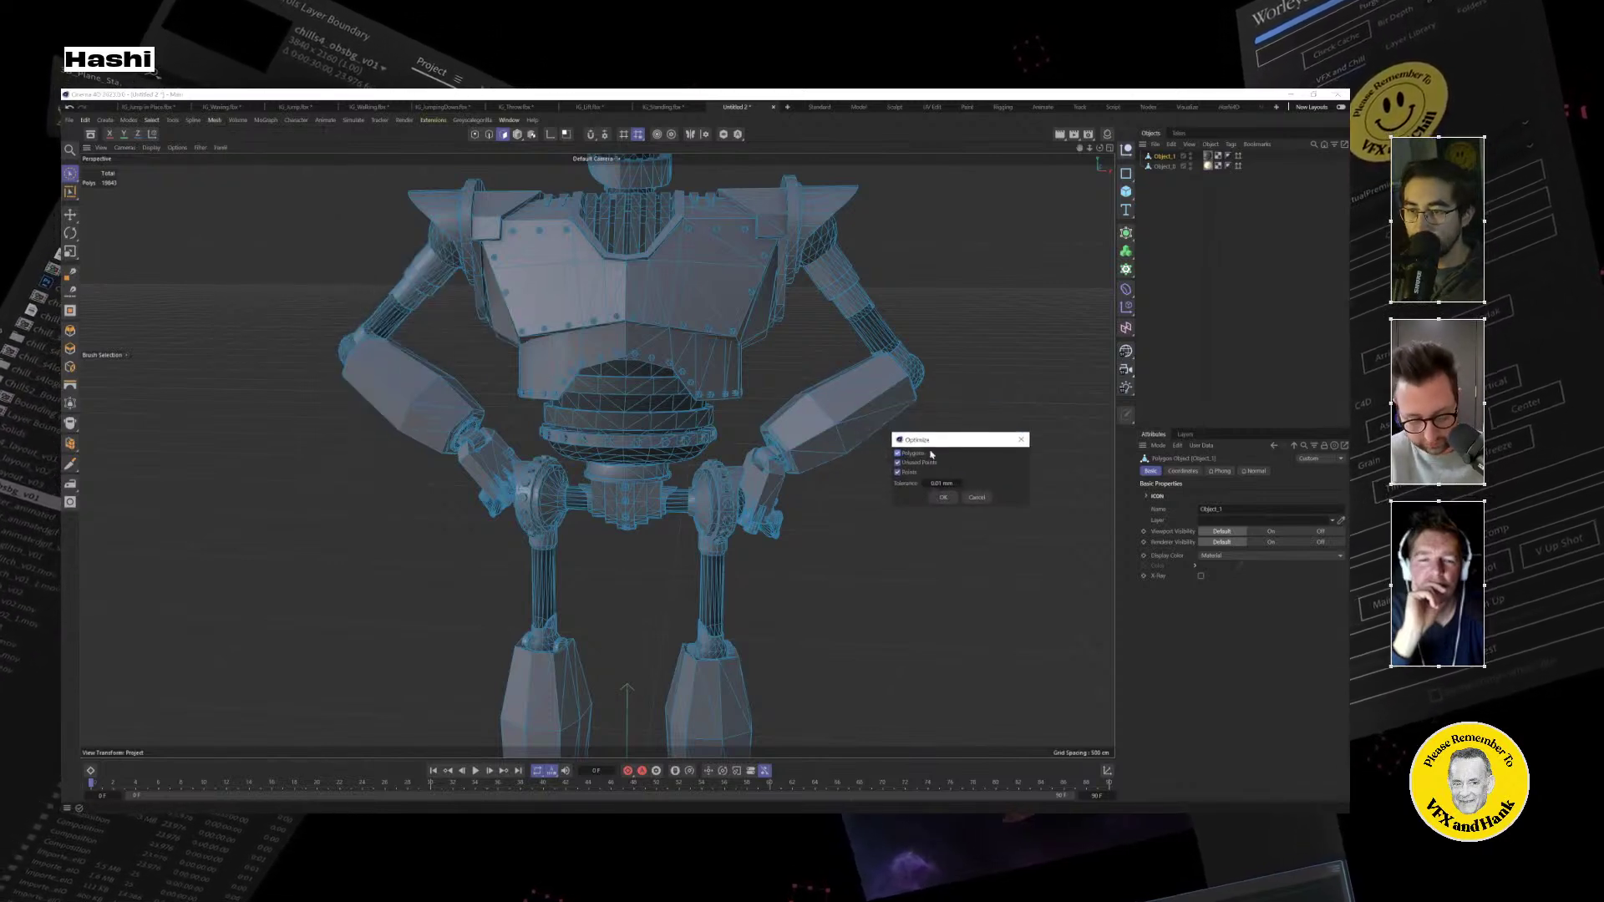
left_click(944, 497)
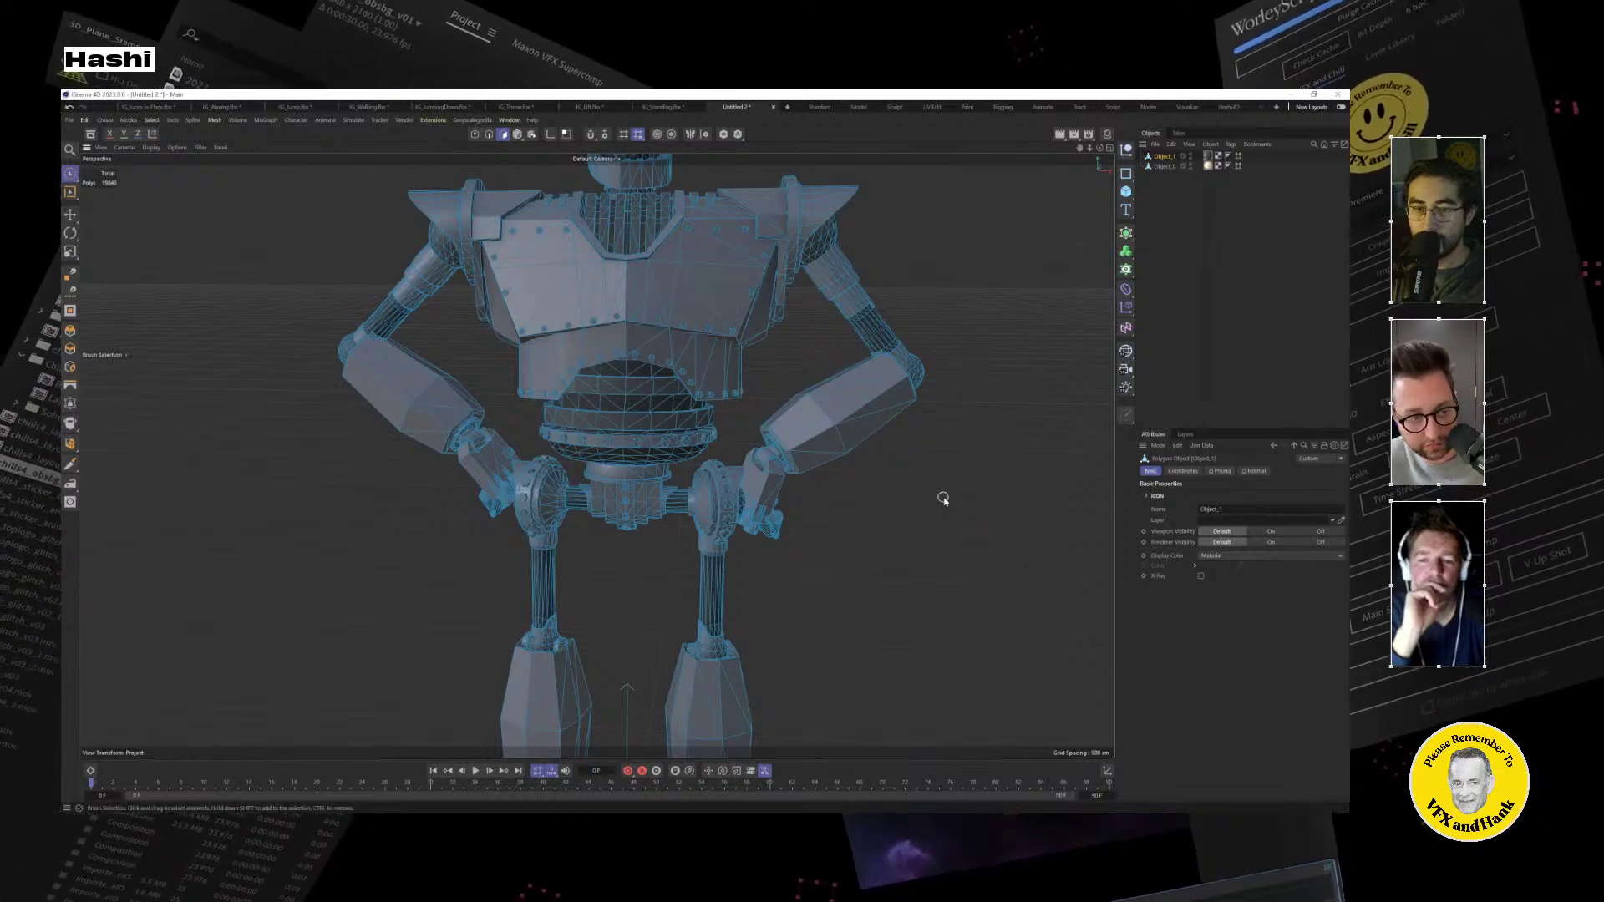
Reselect the robot's body mesh and select all connected polygons of the right forearm.
left_click(1211, 333)
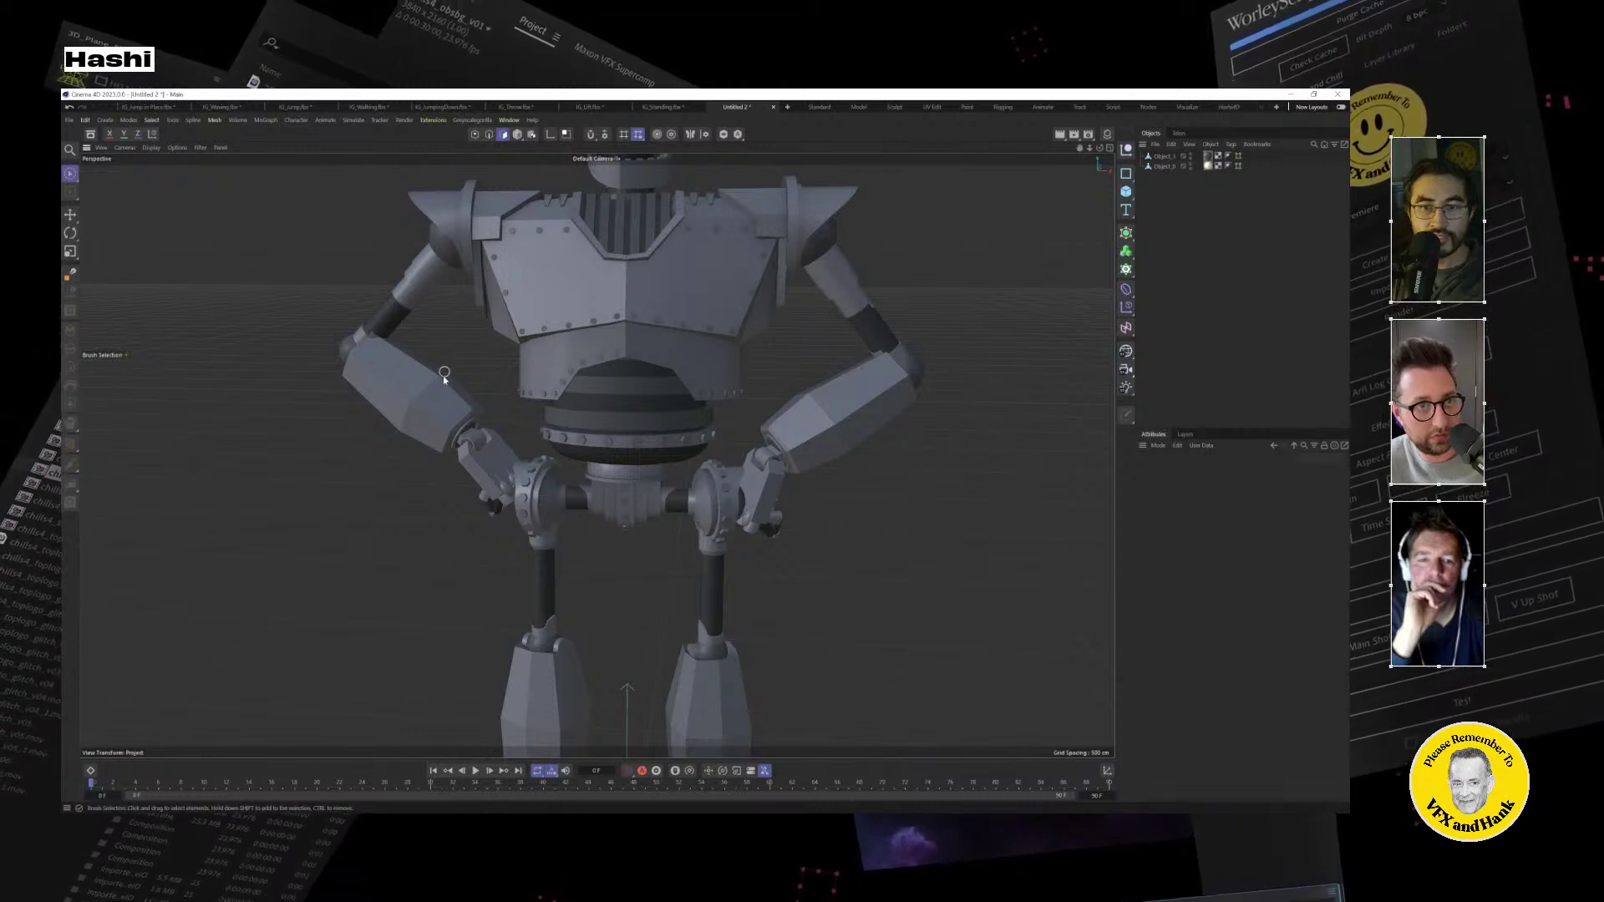
left_click(1164, 157)
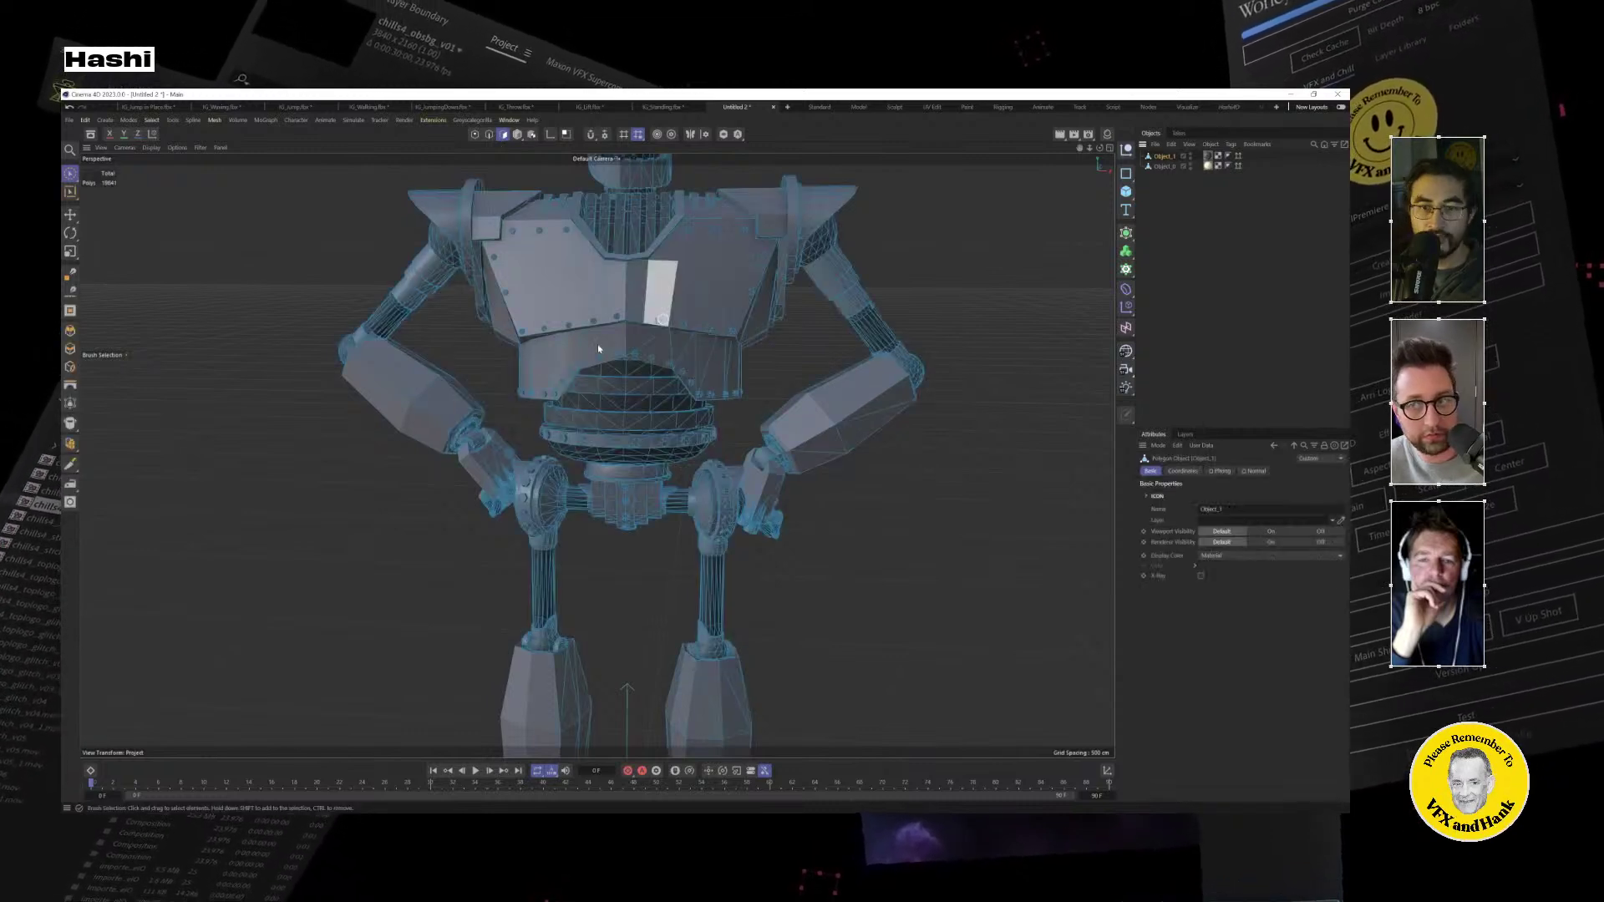
left_click(442, 405)
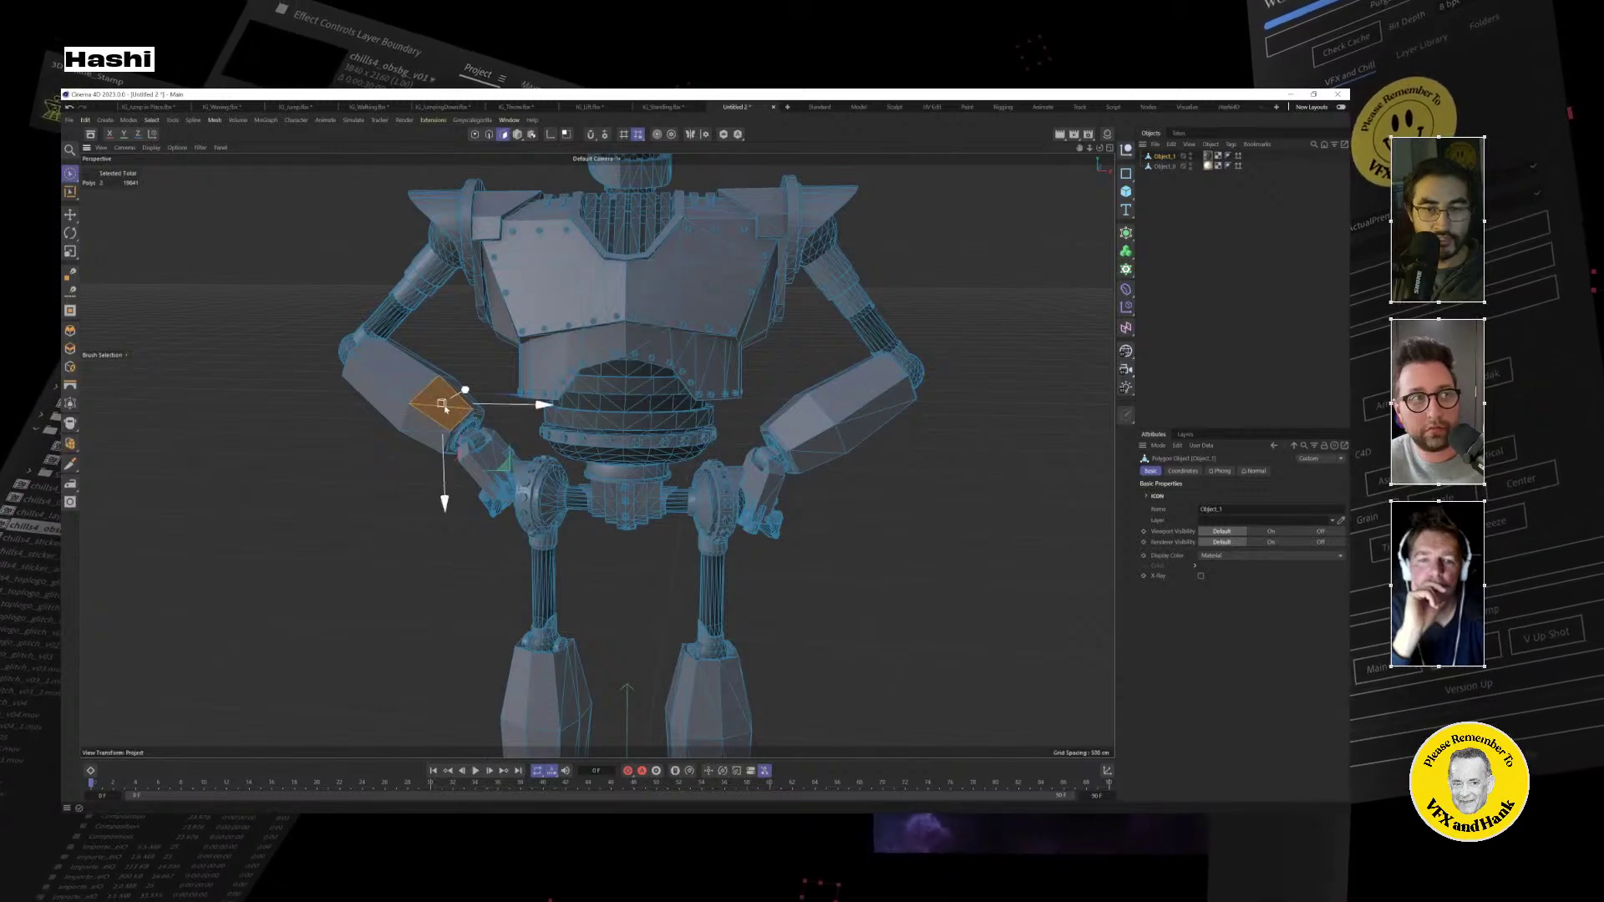
right_click(444, 407)
left_click(448, 411)
Add the right wrist and the outer polygons of the hand to the forearm selection with Brush Selection.
left_click_drag(432, 477, 502, 467, "alt")
scroll(502, 467, "up", 8)
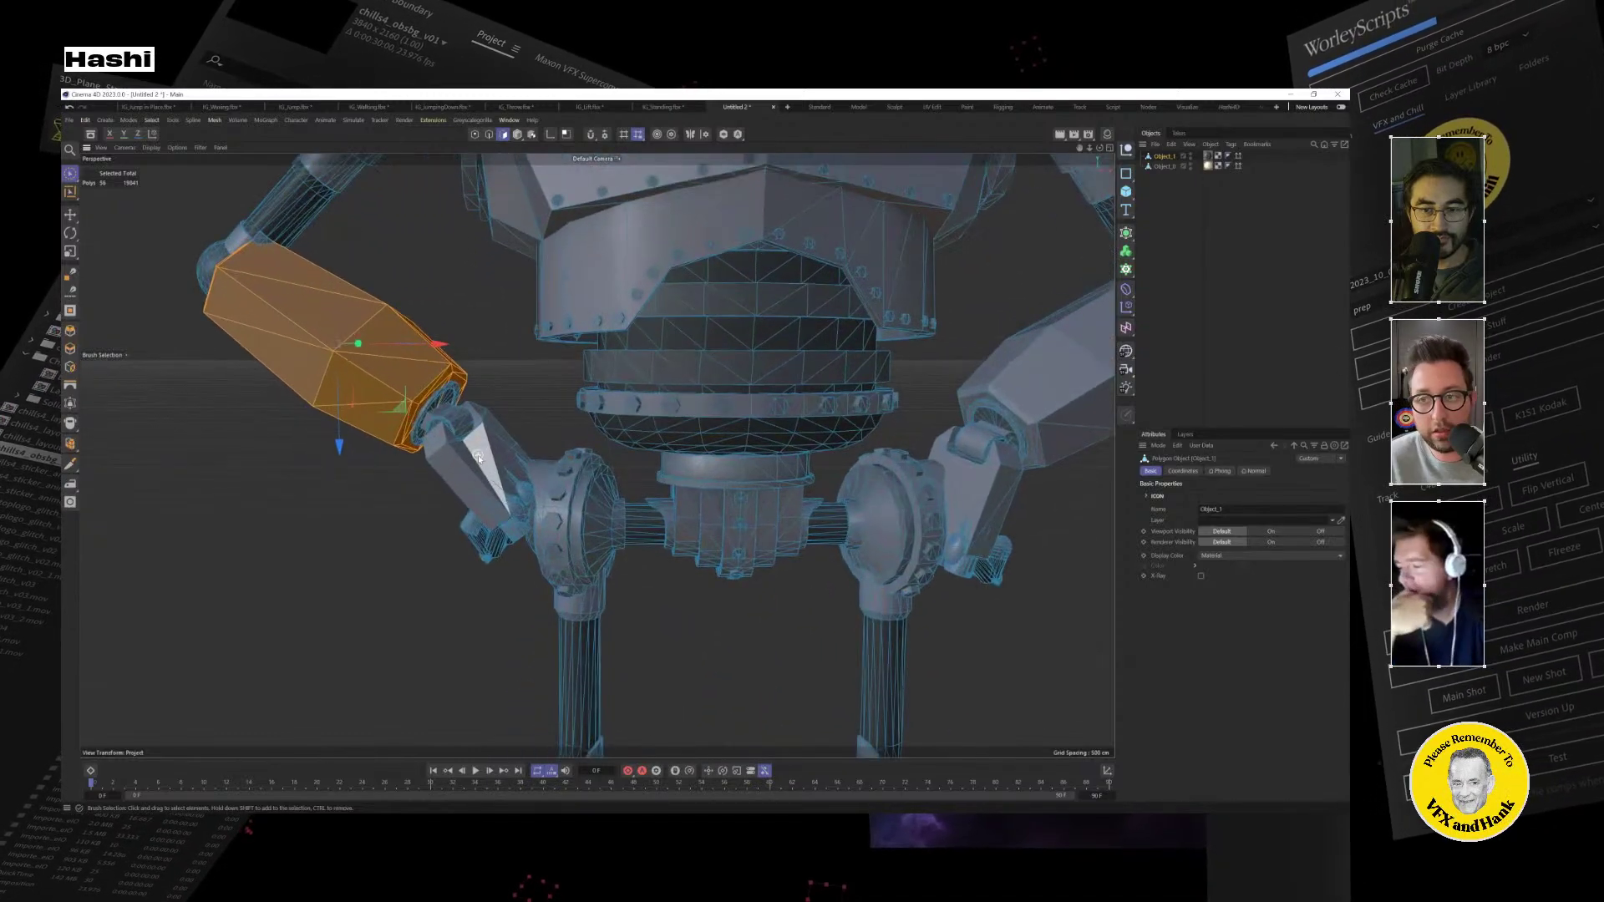
scroll(478, 457, "up", 4)
left_click_drag(505, 351, 366, 519, "shift")
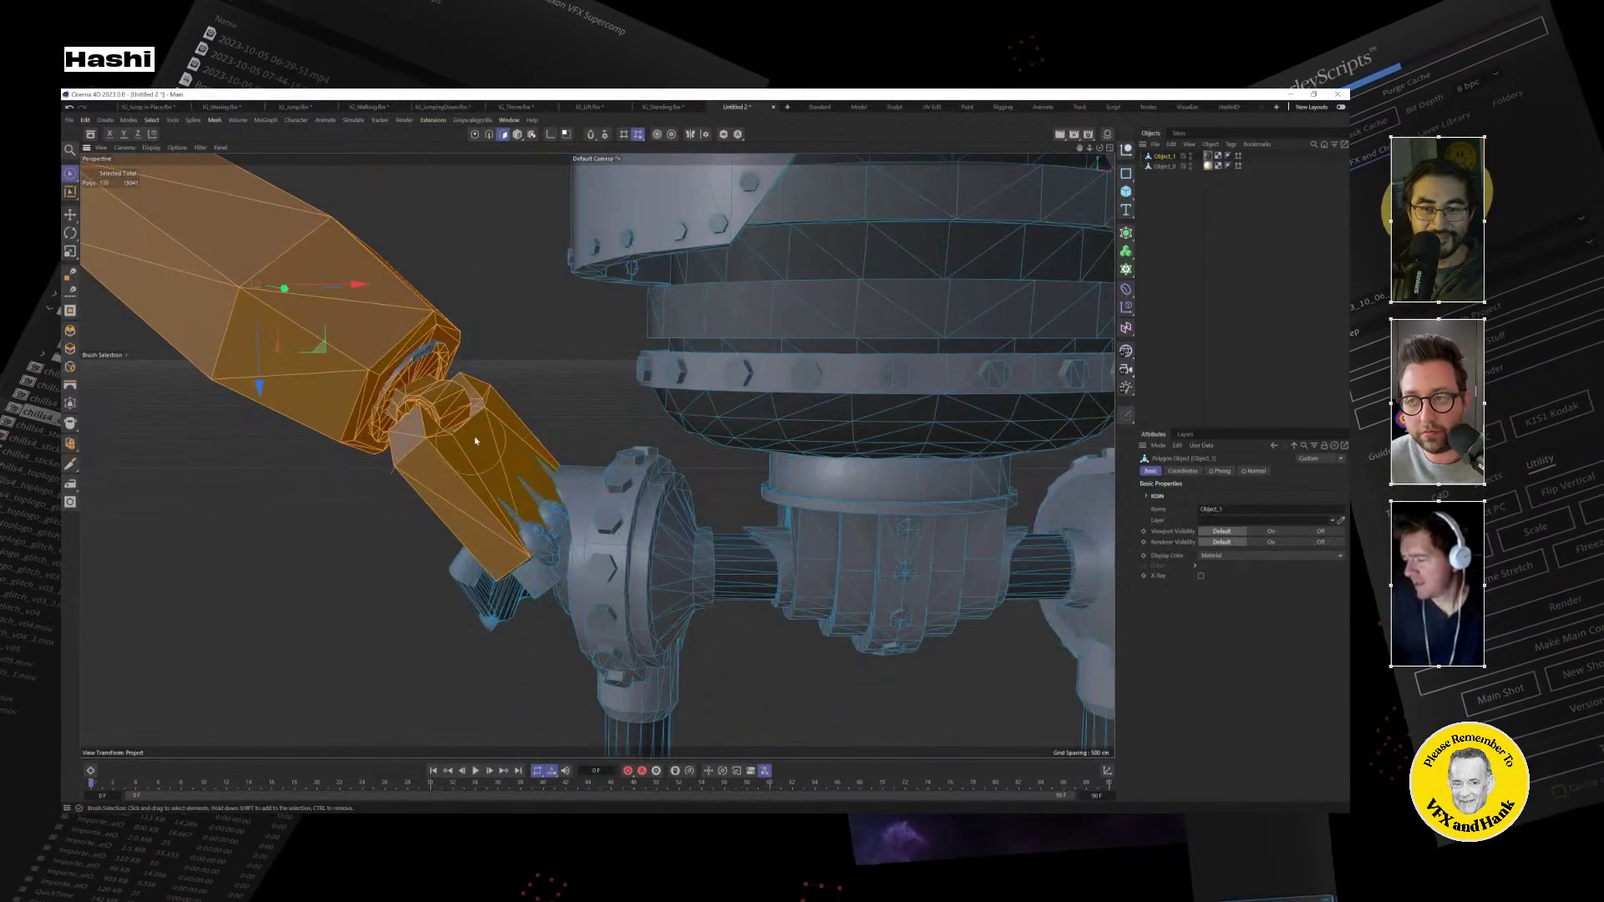
mouse_move(475, 441)
left_mouse_down("alt")
mouse_move(513, 515)
mouse_move(485, 651)
mouse_move(731, 669)
mouse_move(609, 530)
left_mouse_up("alt")
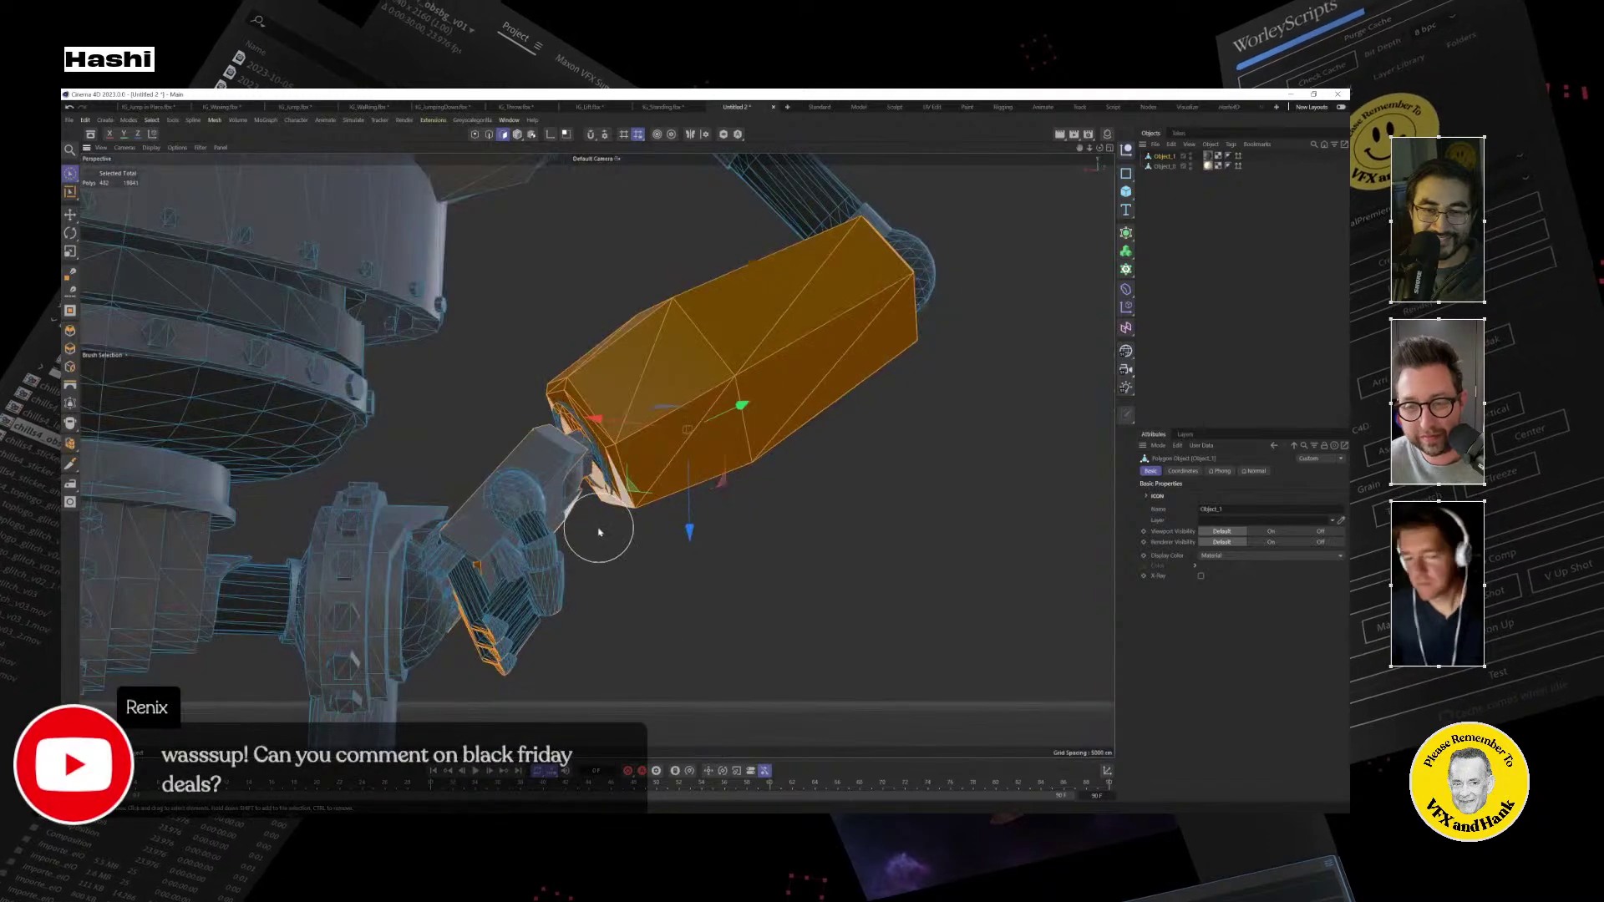
left_click_drag(532, 453, 527, 592, "shift")
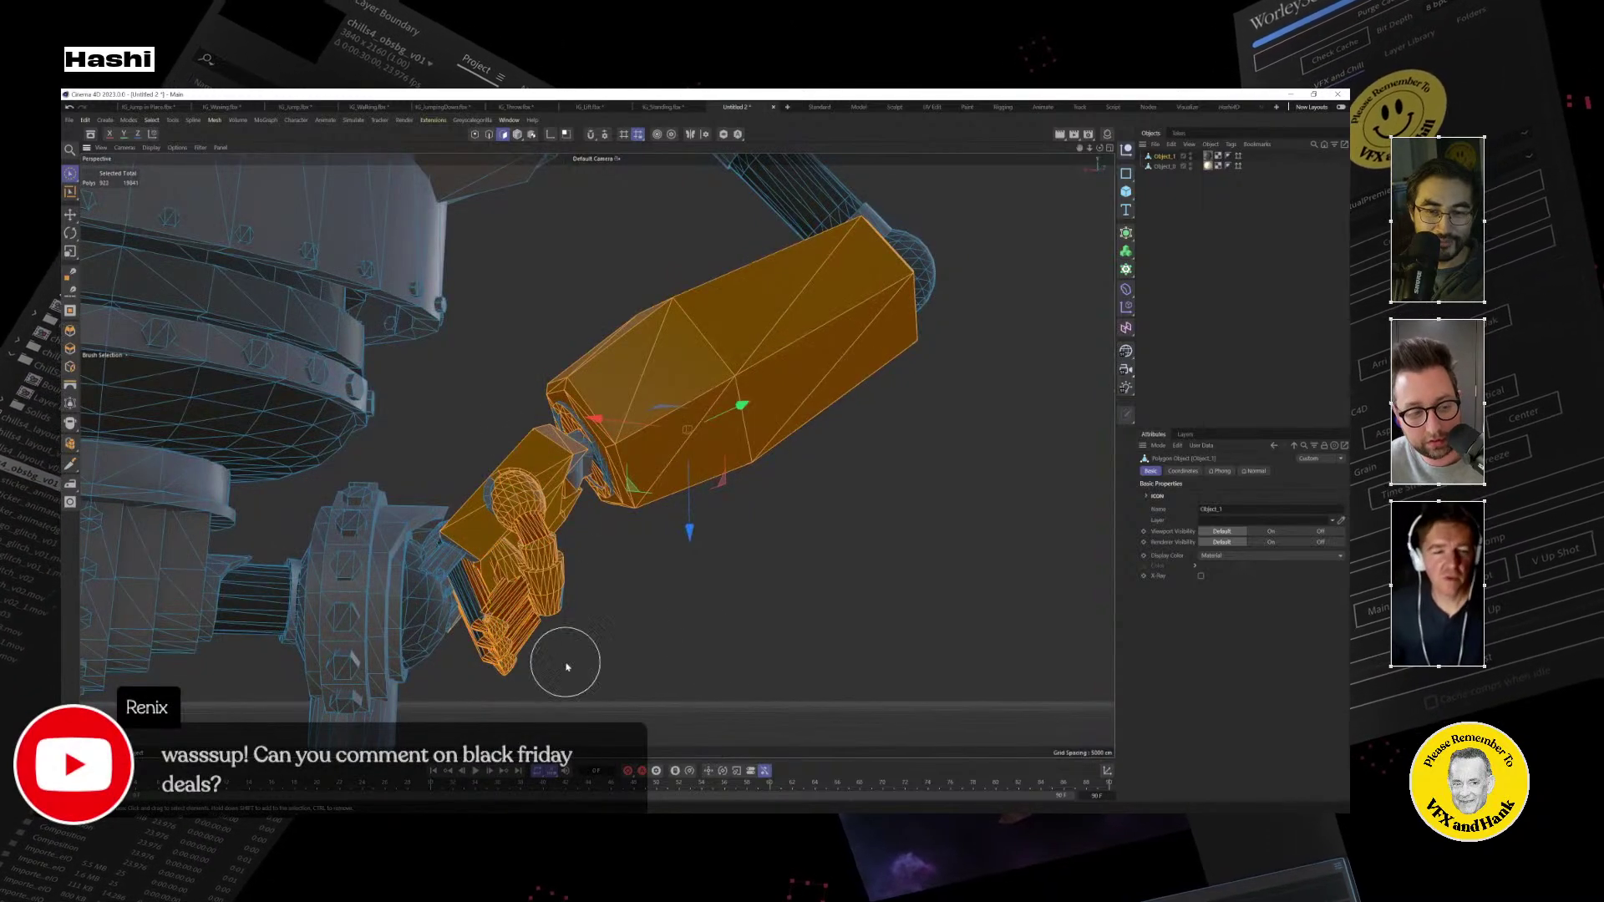
Brush the remaining palm and finger polygons into the selection from several sides until the right hand is covered.
mouse_move(565, 666)
left_mouse_down("alt")
mouse_move(584, 673)
mouse_move(518, 601)
left_mouse_up("alt")
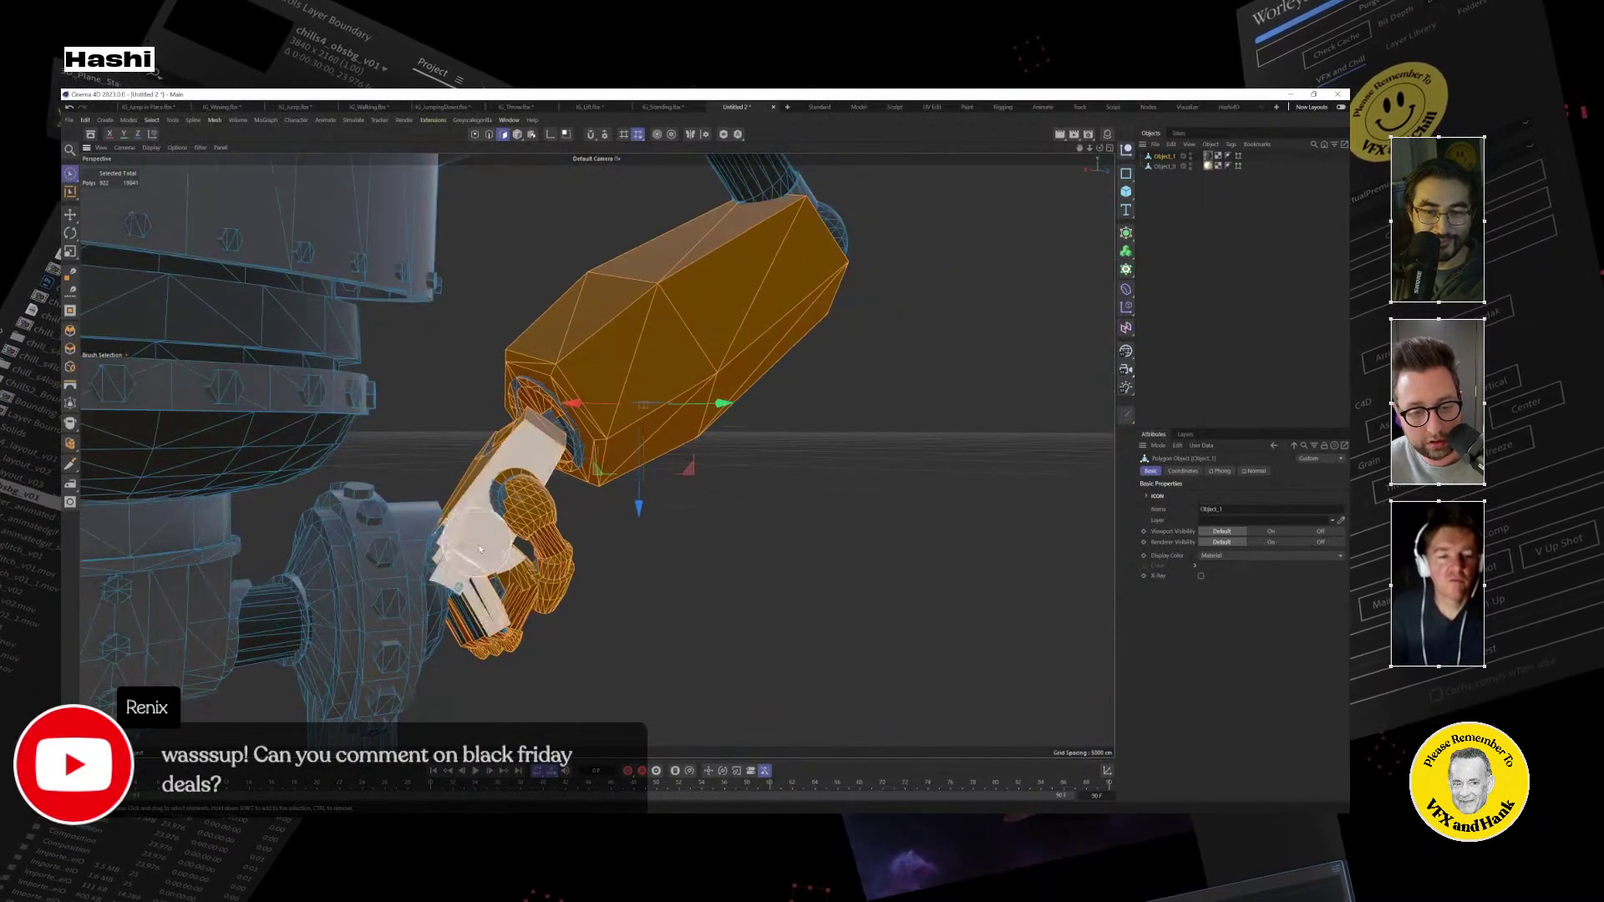
mouse_move(480, 549)
left_mouse_down("alt")
mouse_move(518, 585)
mouse_move(465, 551)
left_mouse_up("alt")
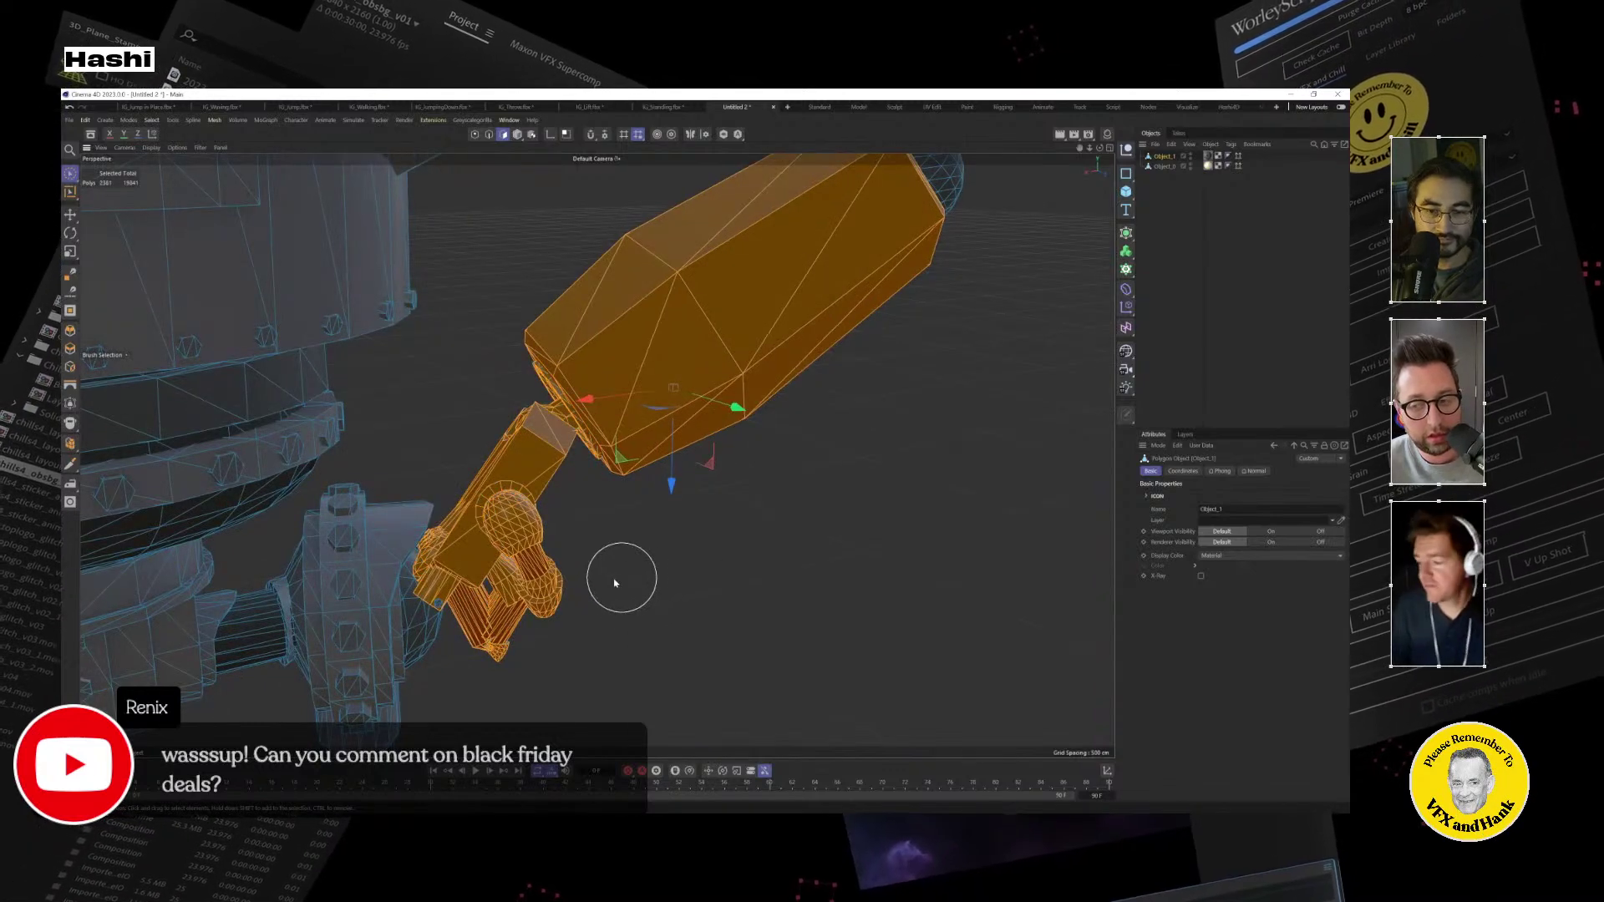
mouse_move(501, 576)
left_mouse_down("alt")
mouse_move(514, 583)
mouse_move(488, 568)
mouse_move(501, 575)
left_mouse_up("alt")
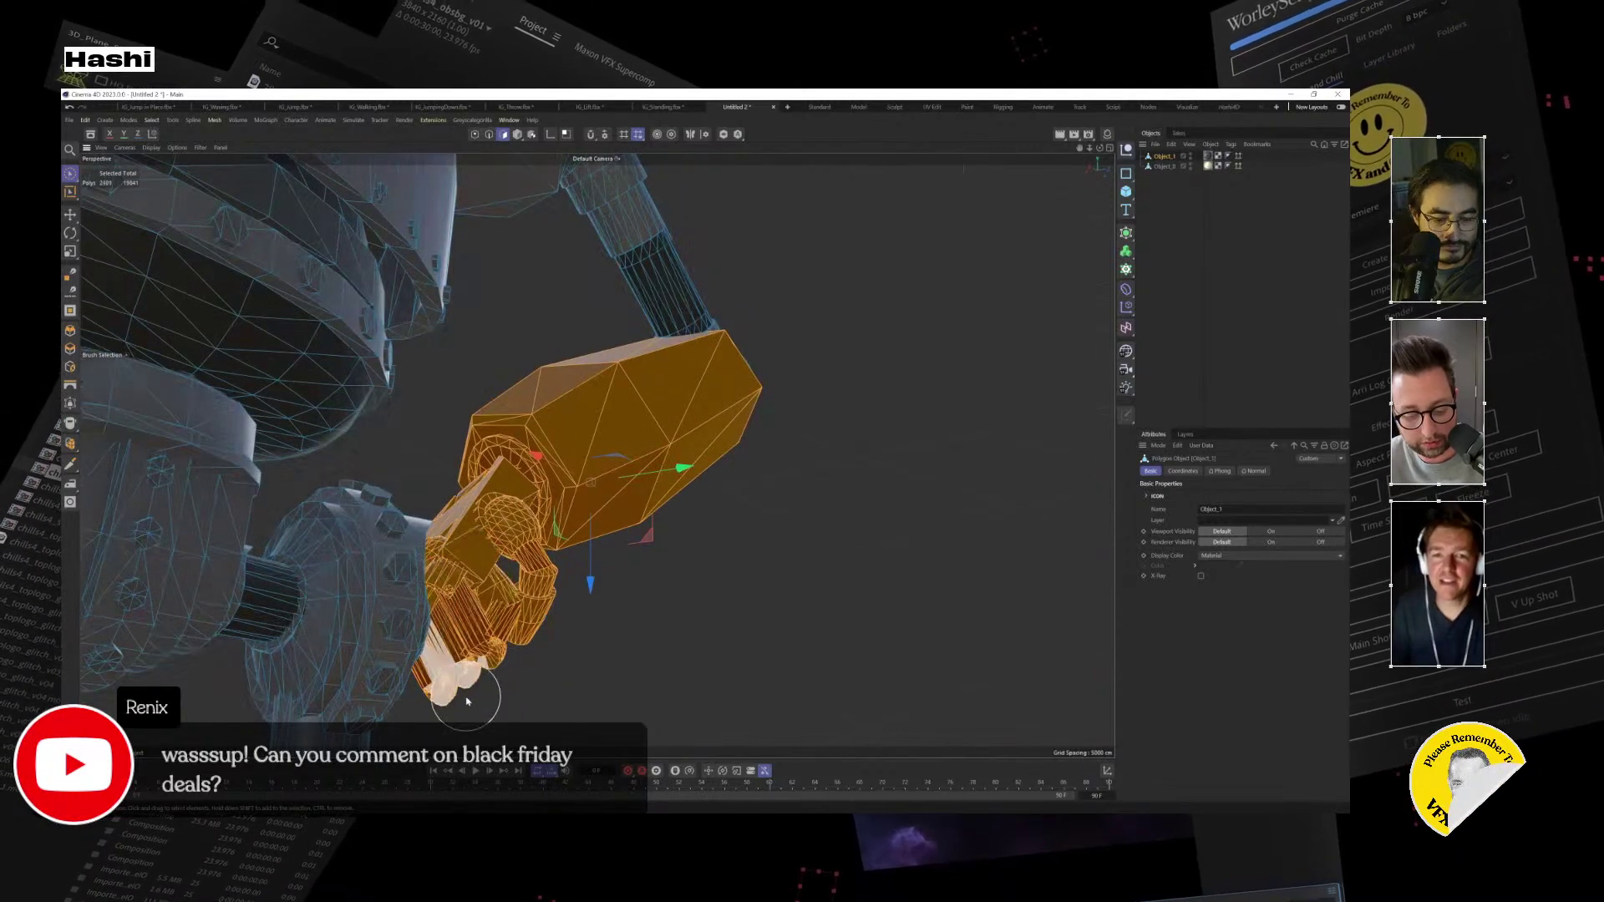
left_click(456, 656)
left_click_drag(620, 622, 531, 488, "alt")
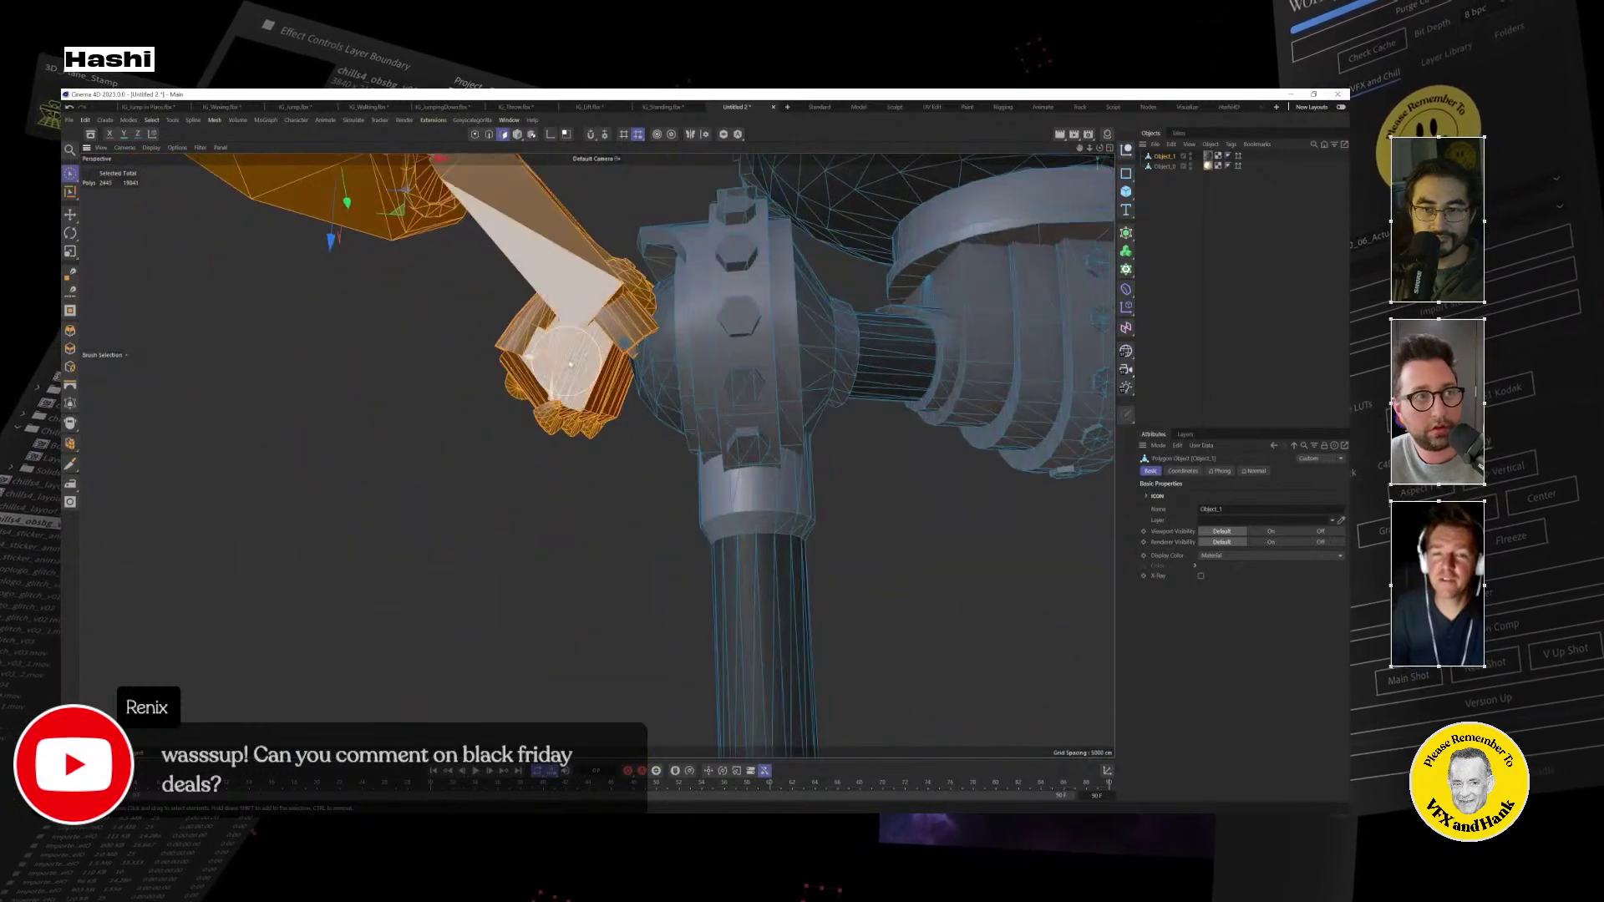
left_click(597, 349)
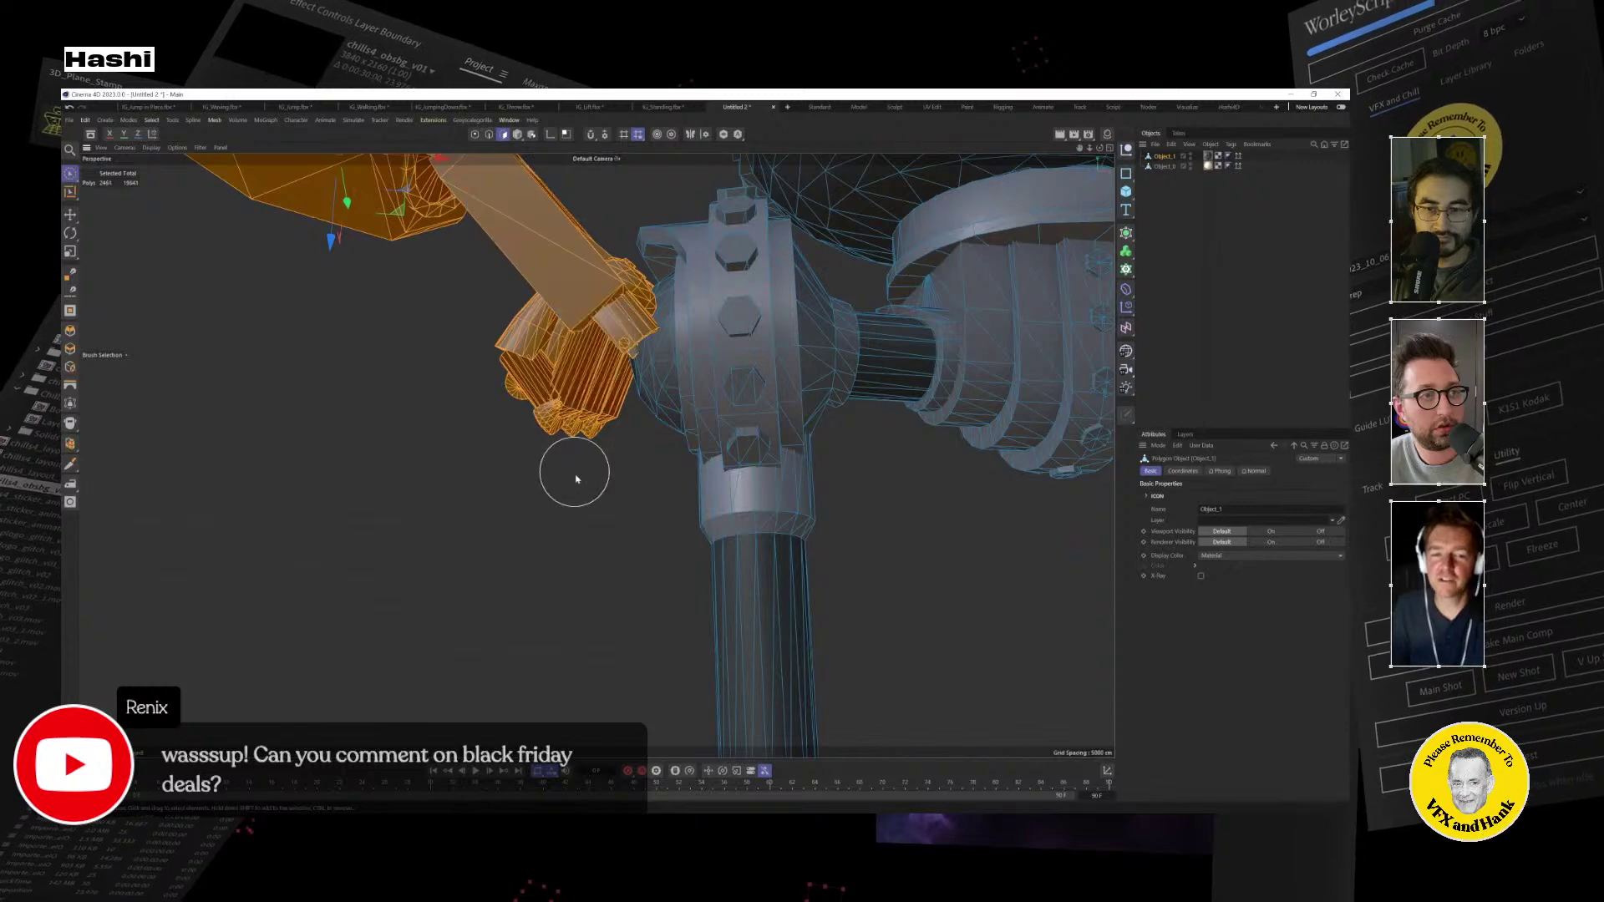
left_click_drag(577, 481, 788, 383, "alt")
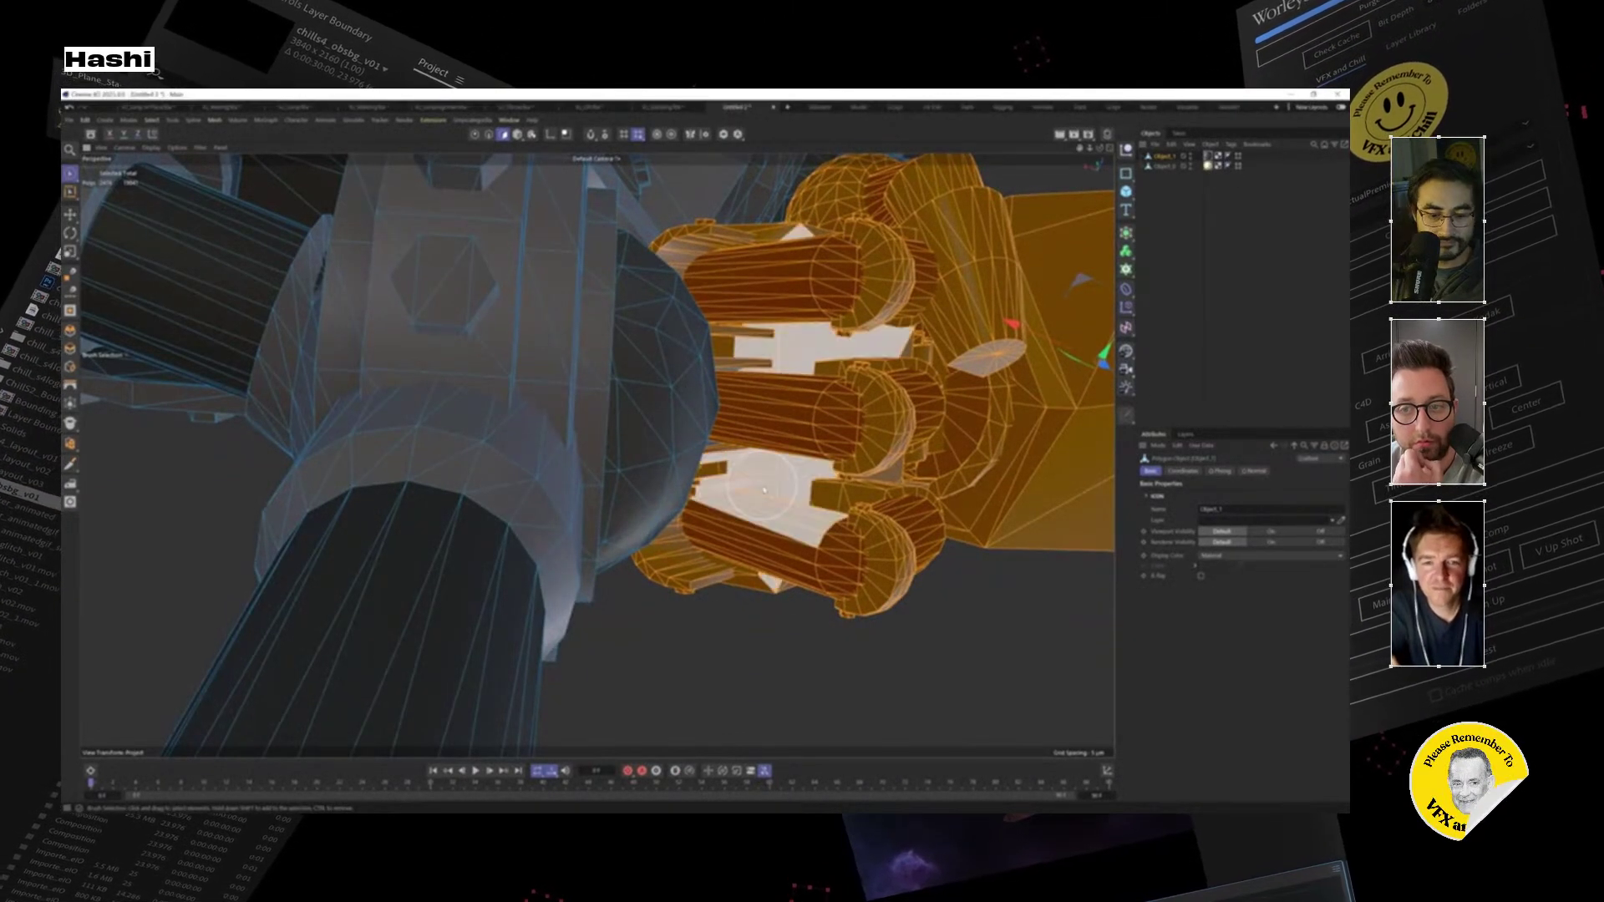
left_click_drag(763, 489, 710, 443, "alt")
Split the selected forearm and hand into a separate object and move it sideways away from the body.
left_click(71, 216)
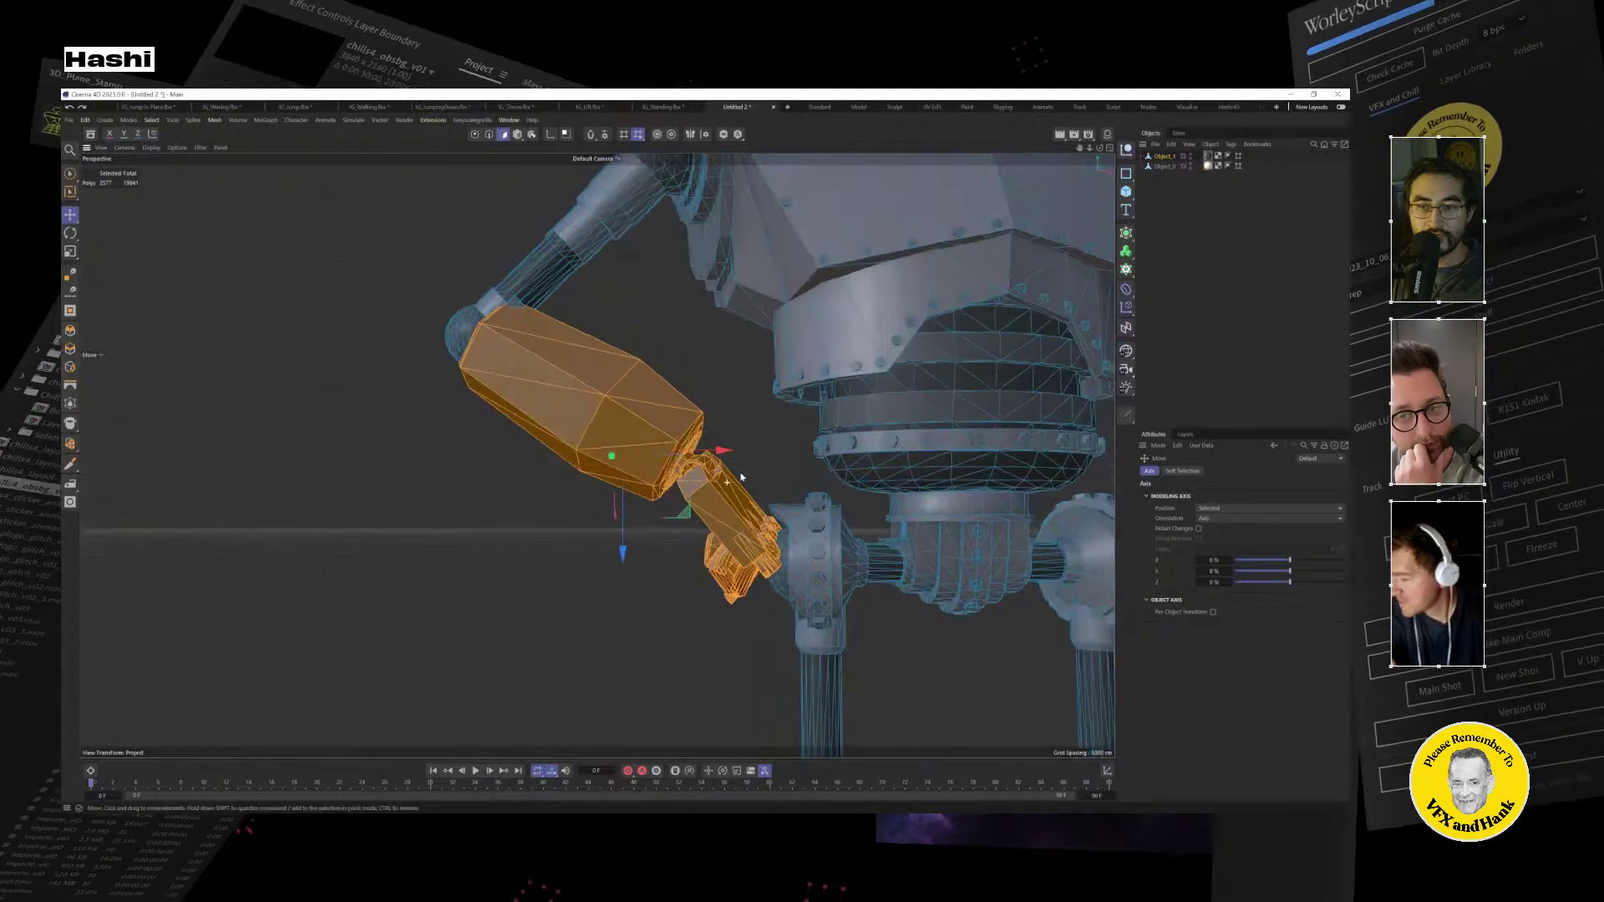
right_click(657, 431)
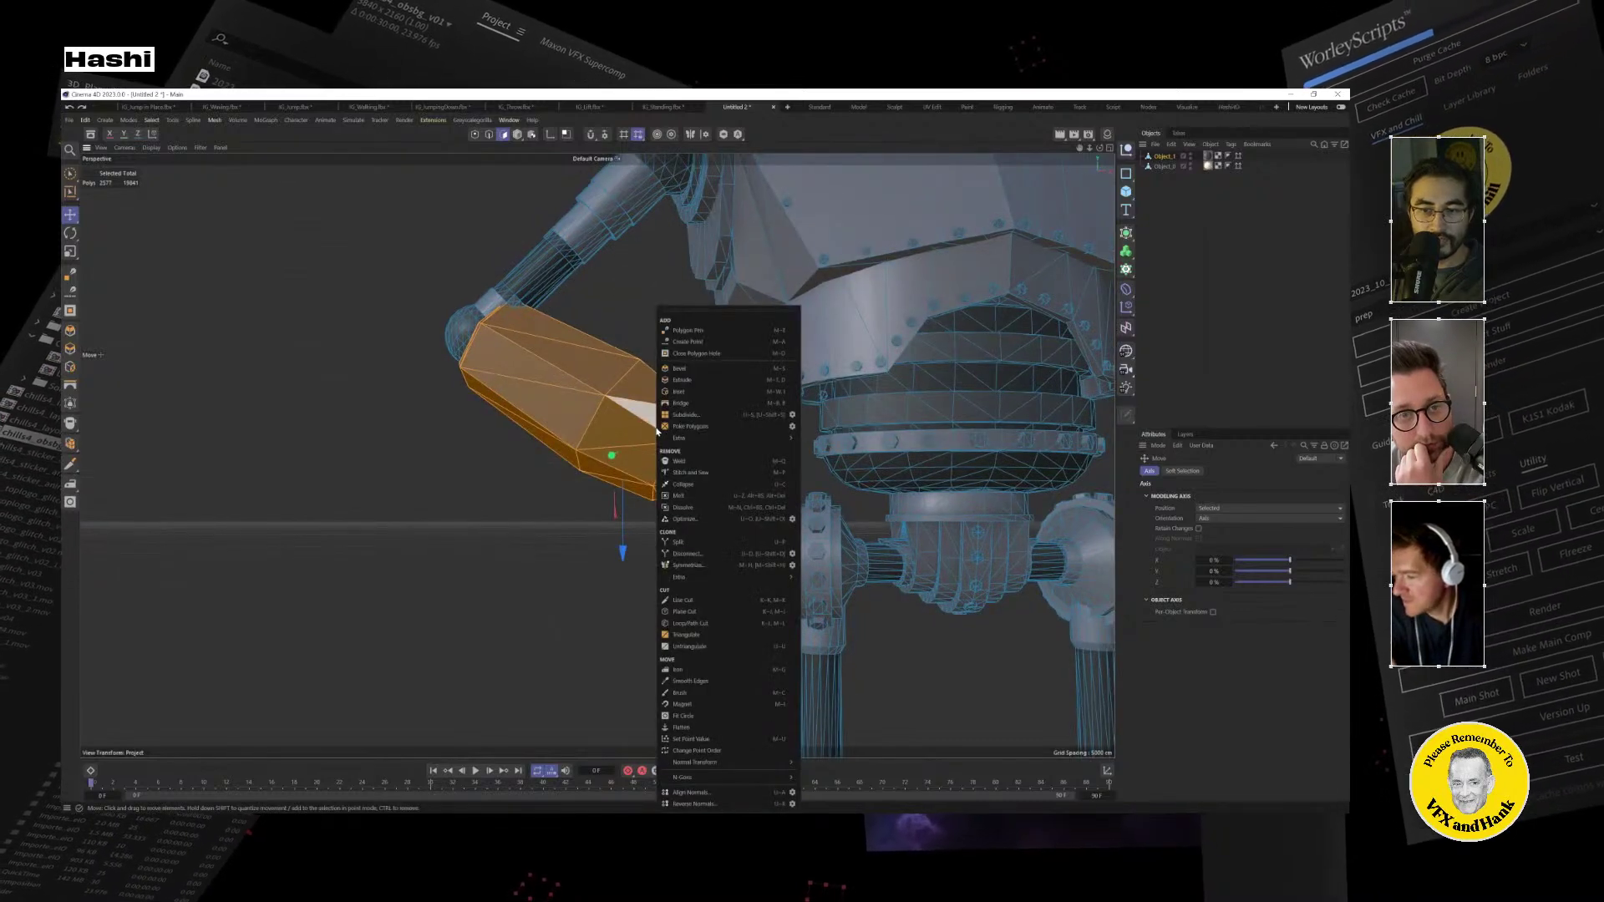
left_click(702, 544)
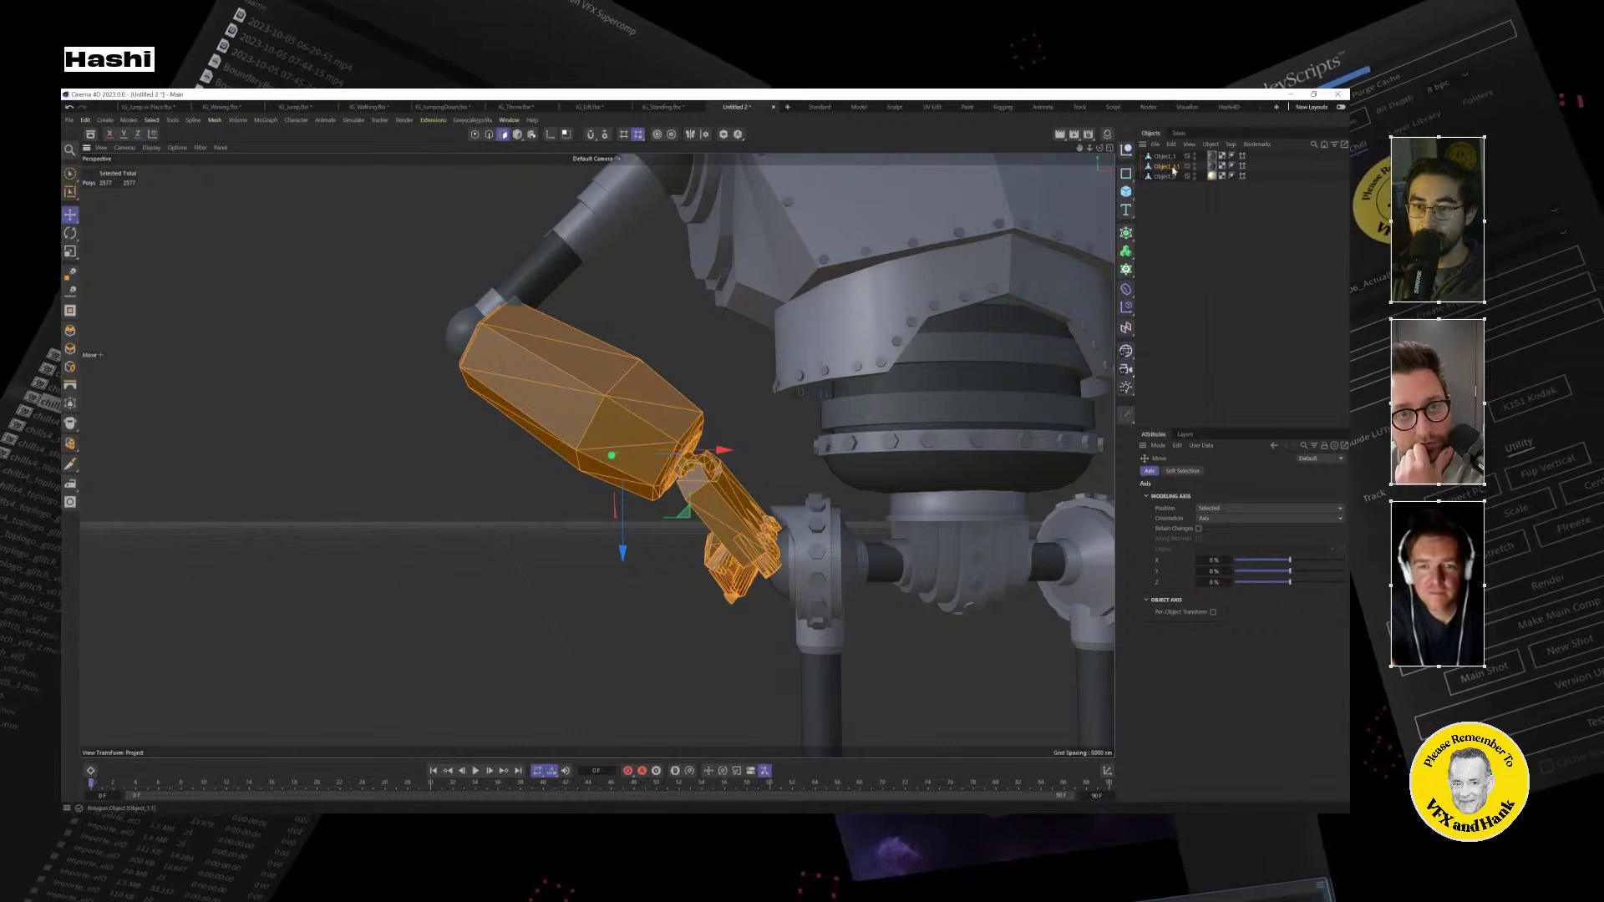
left_click_drag(725, 445, 420, 473)
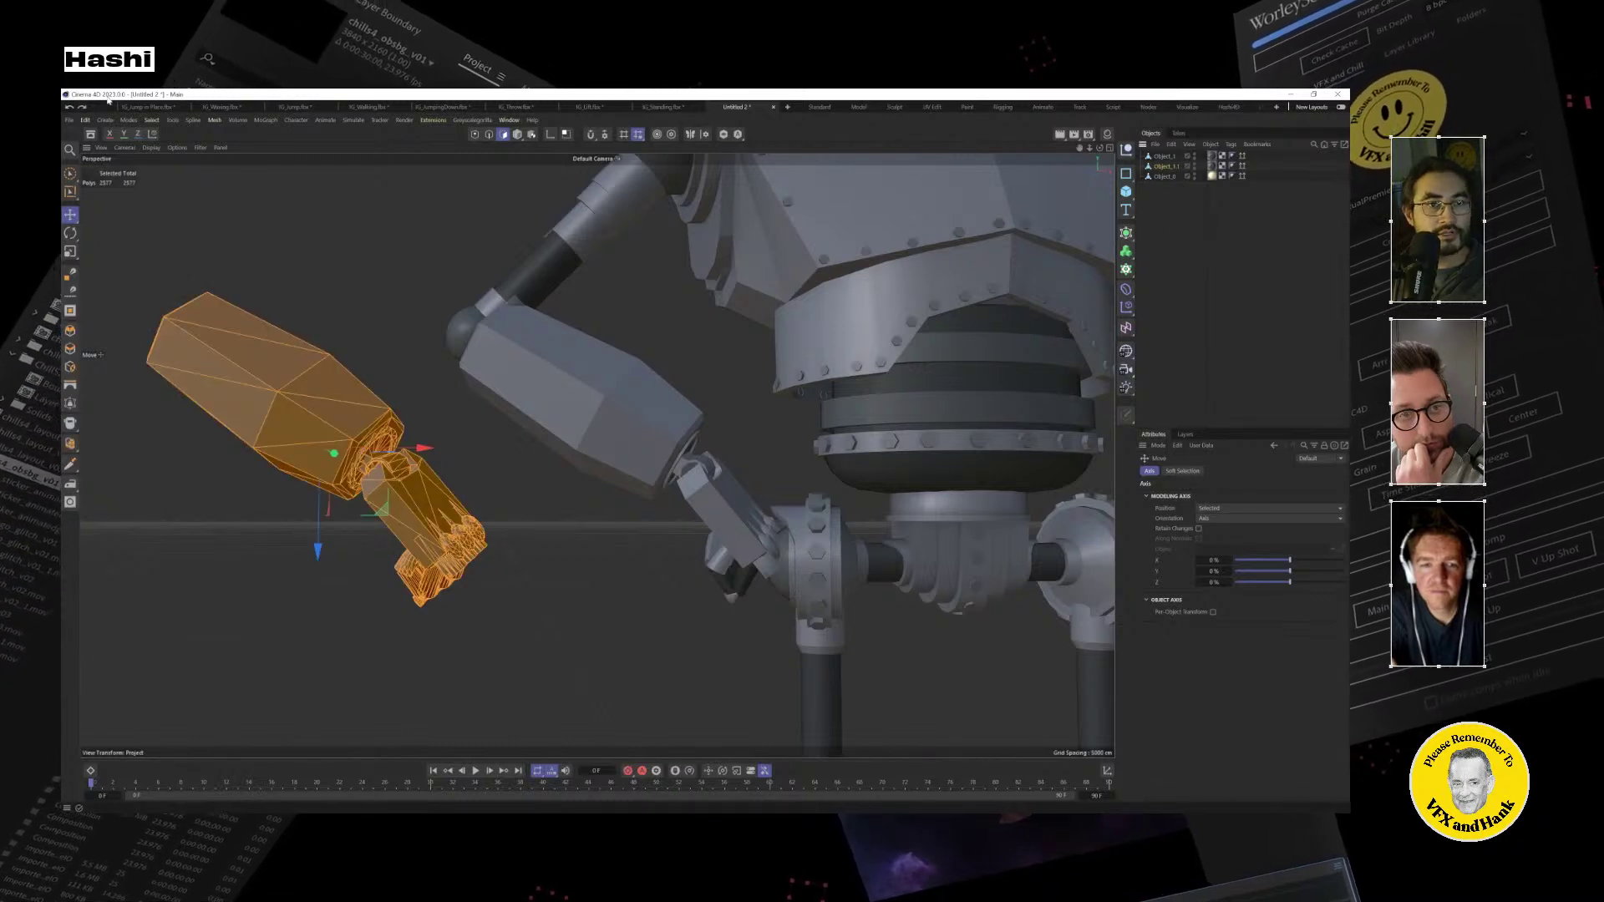
Undo the move and split of the arm piece, and reselect the original body mesh.
key("ctrl+z")
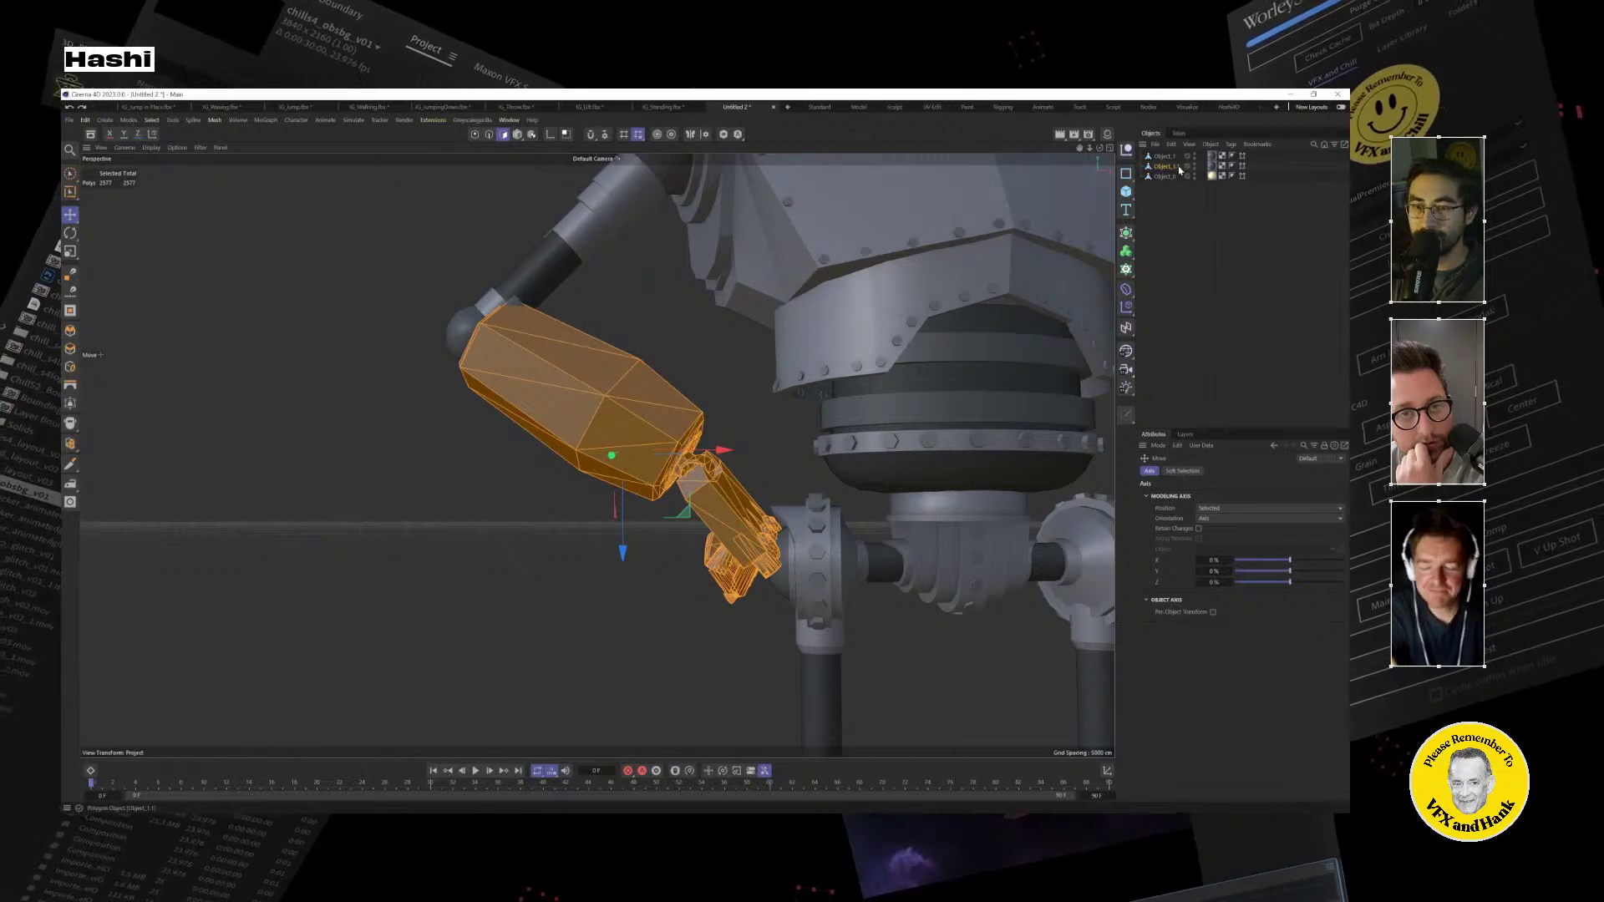
key("ctrl+z")
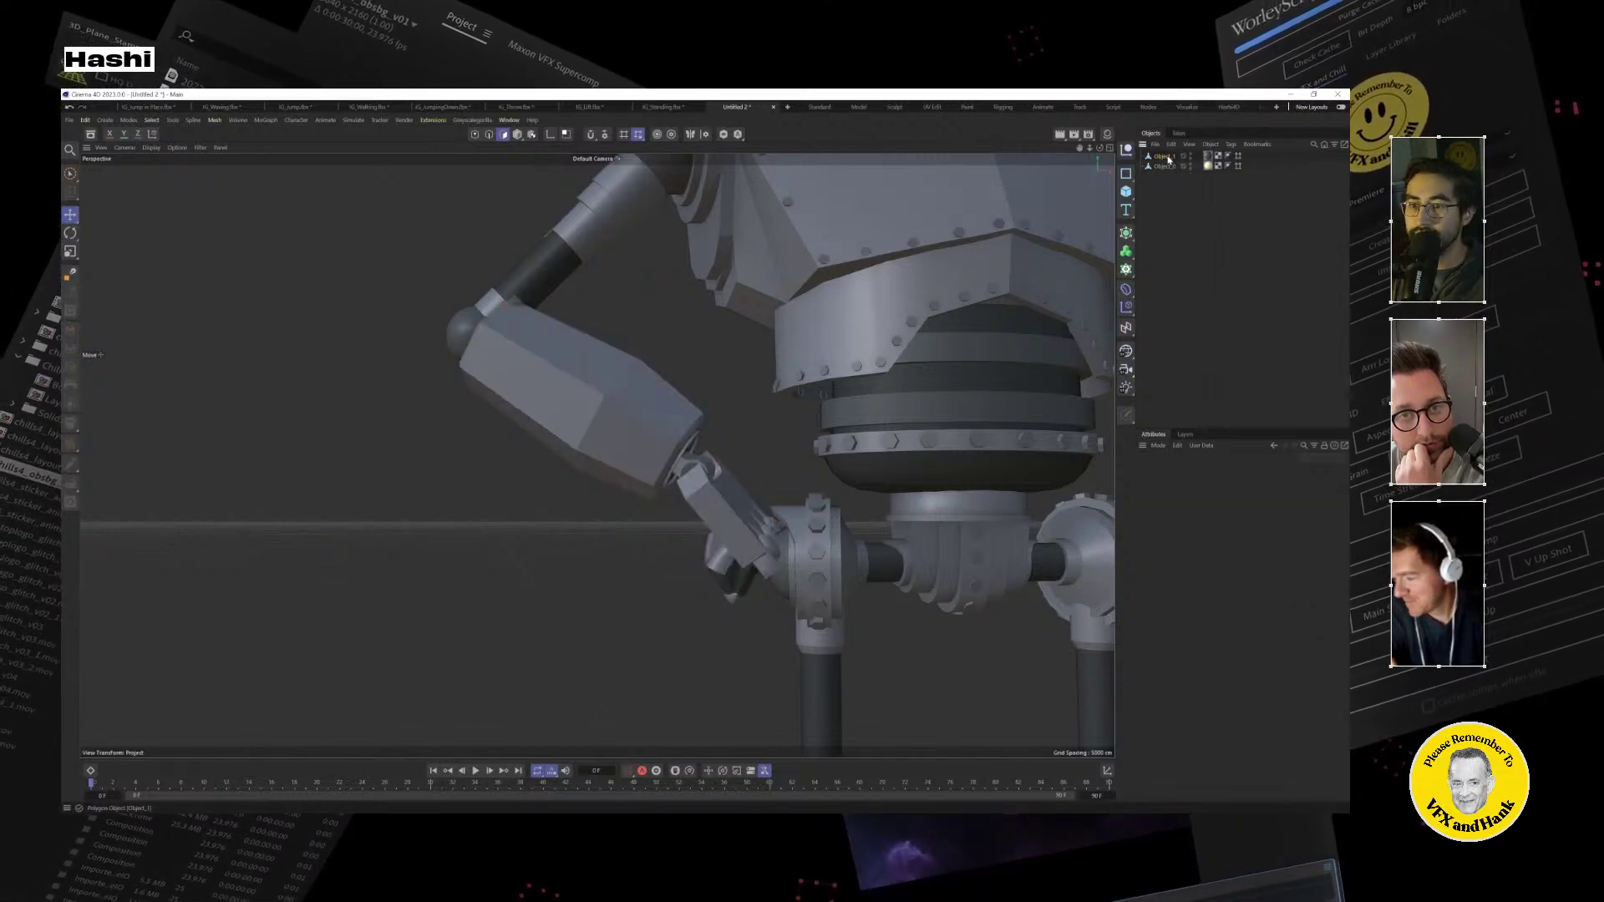
left_click(1165, 157)
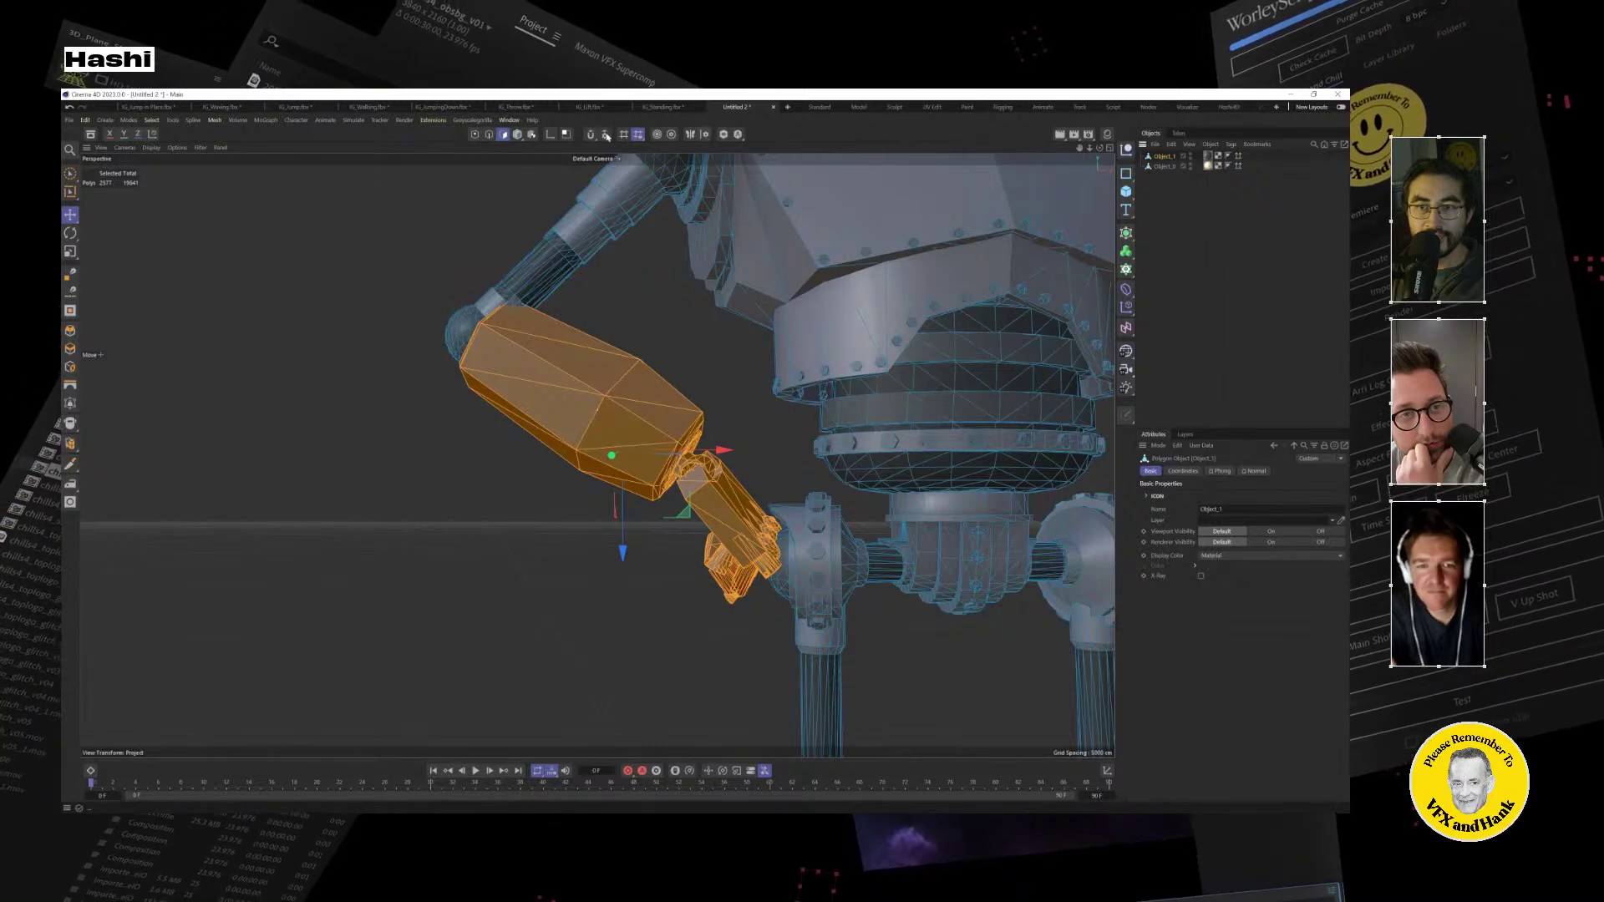
Enable axis editing and move the axis of the selected forearm and hand polygons to the elbow joint.
left_click(551, 134)
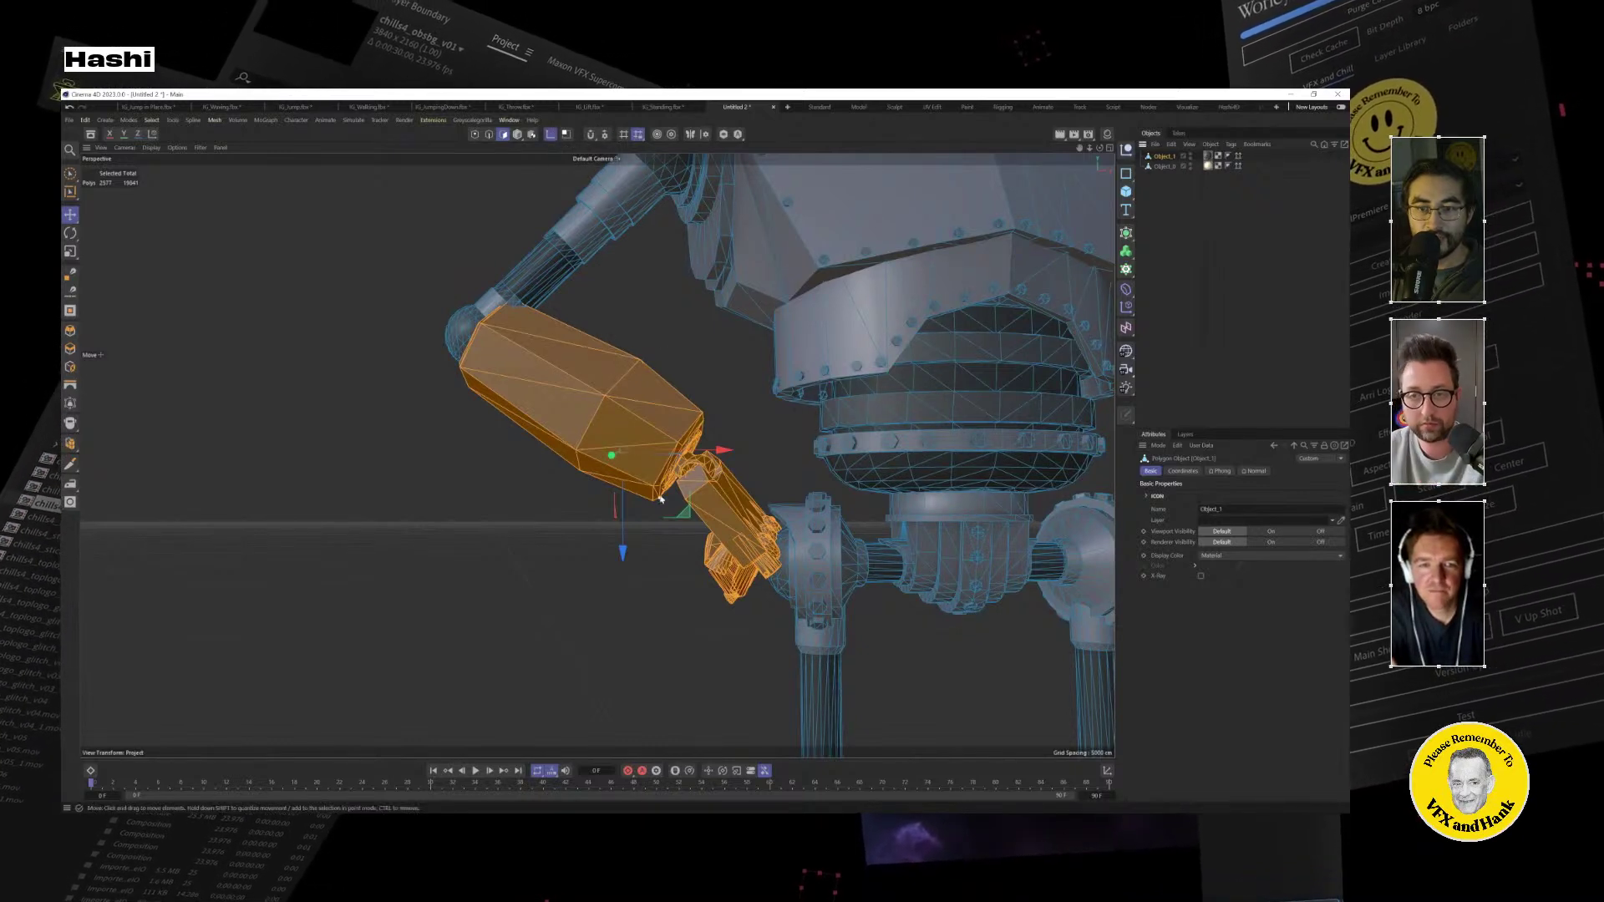
left_click_drag(660, 498, 622, 451, "alt")
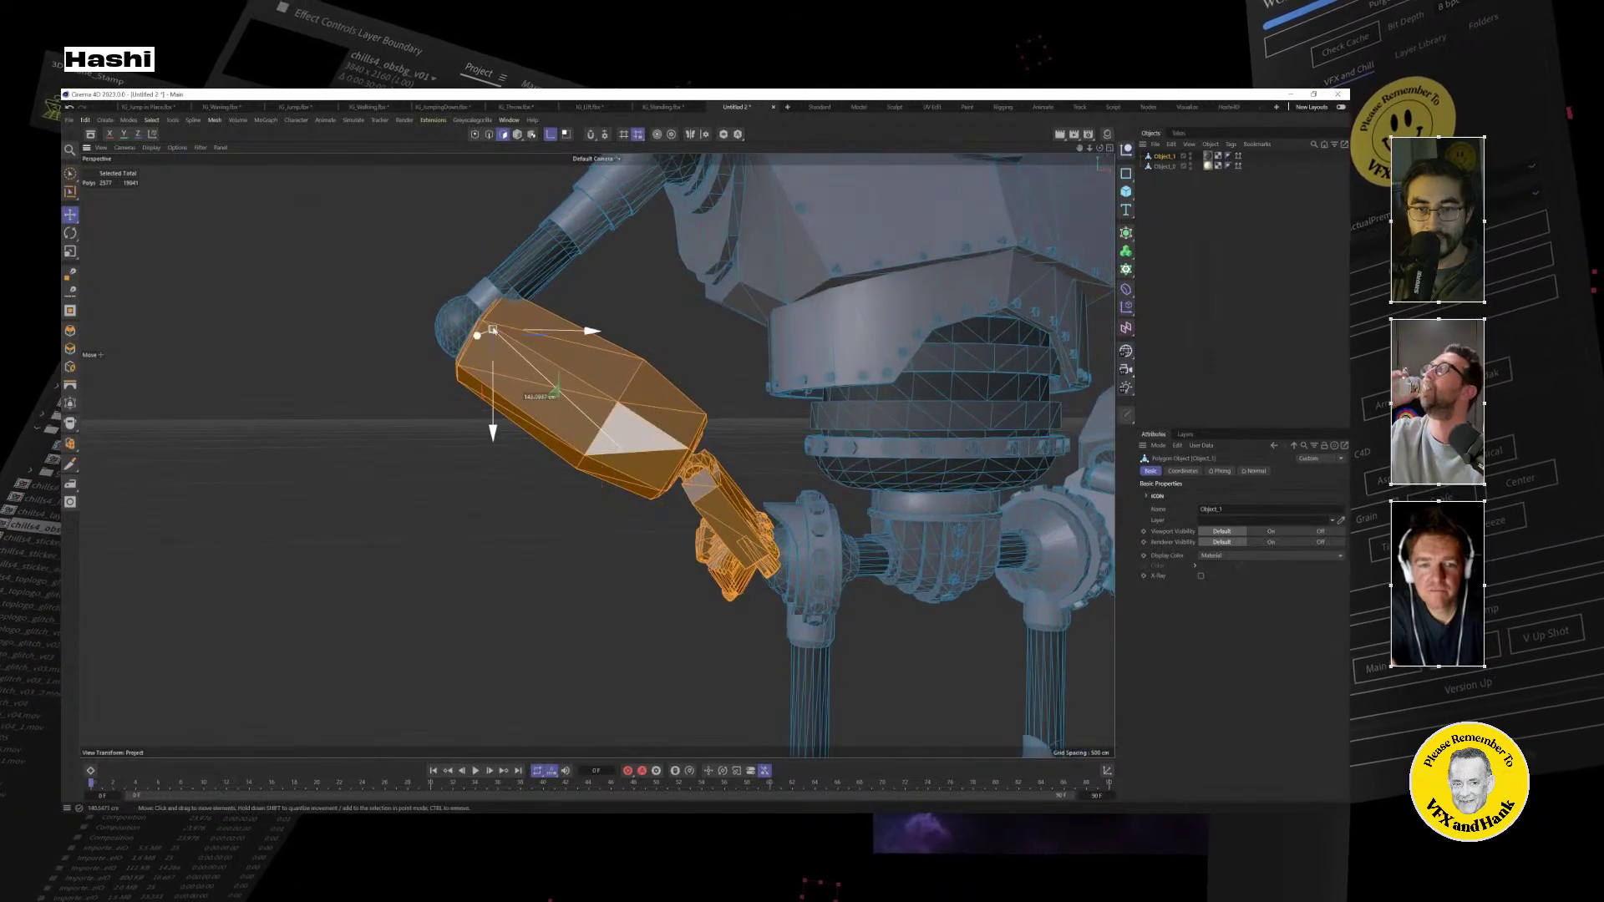
left_click_drag(474, 332, 474, 334)
Rotate the selected right forearm and hand outward at the elbow, shift them into line with the joint, and deselect the mesh to check the pose.
left_click(69, 234)
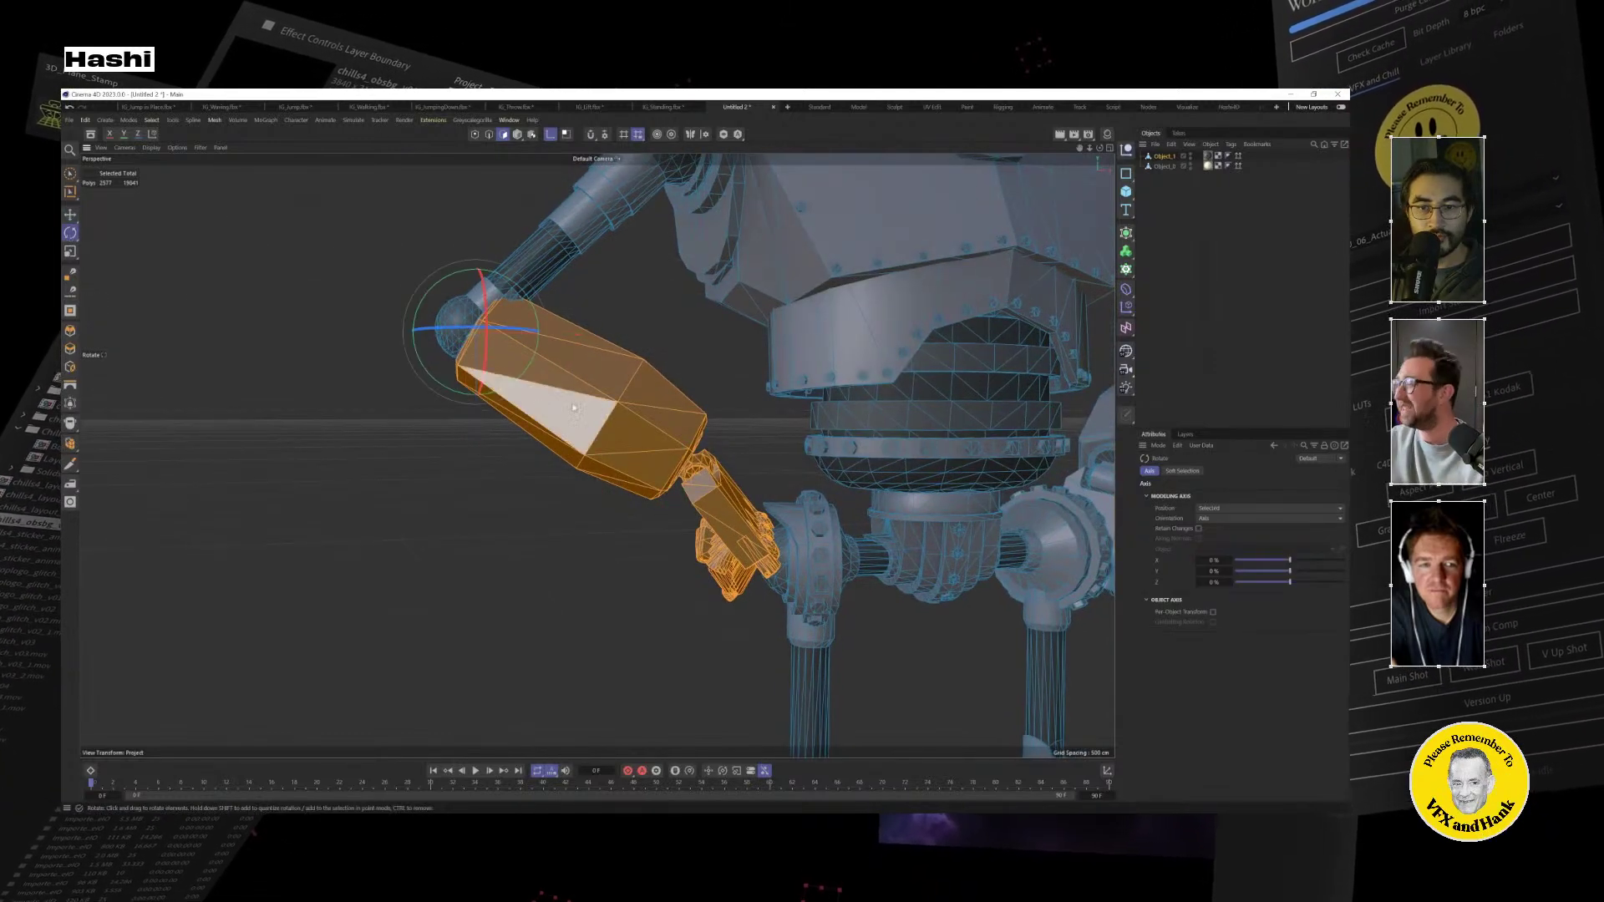
left_click_drag(588, 411, 580, 261)
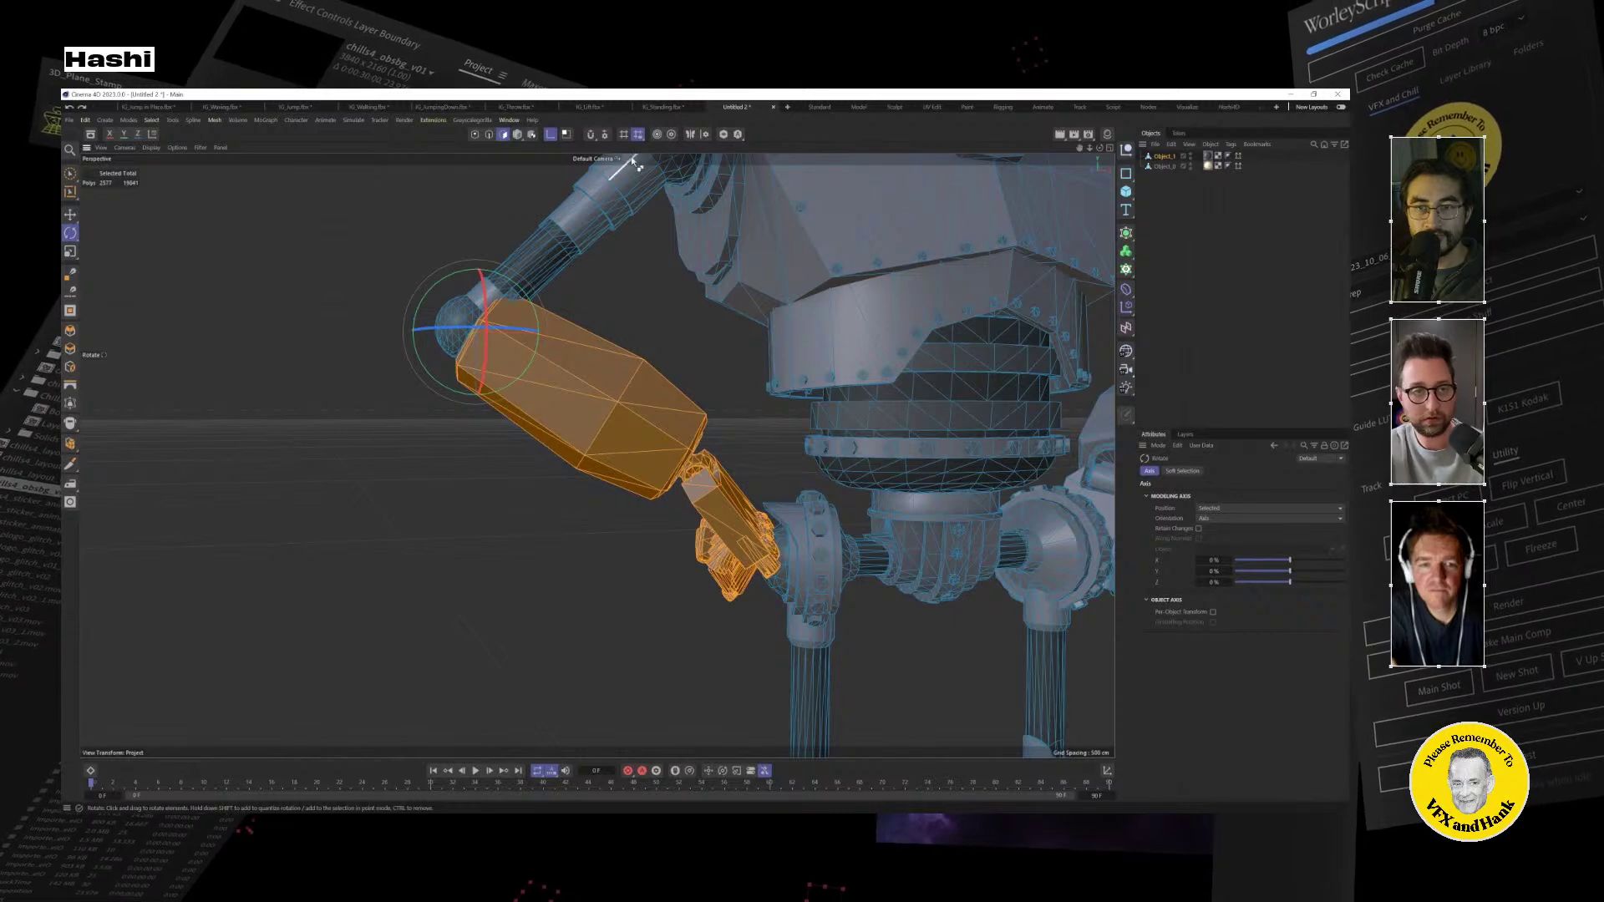
left_click_drag(664, 426, 547, 382)
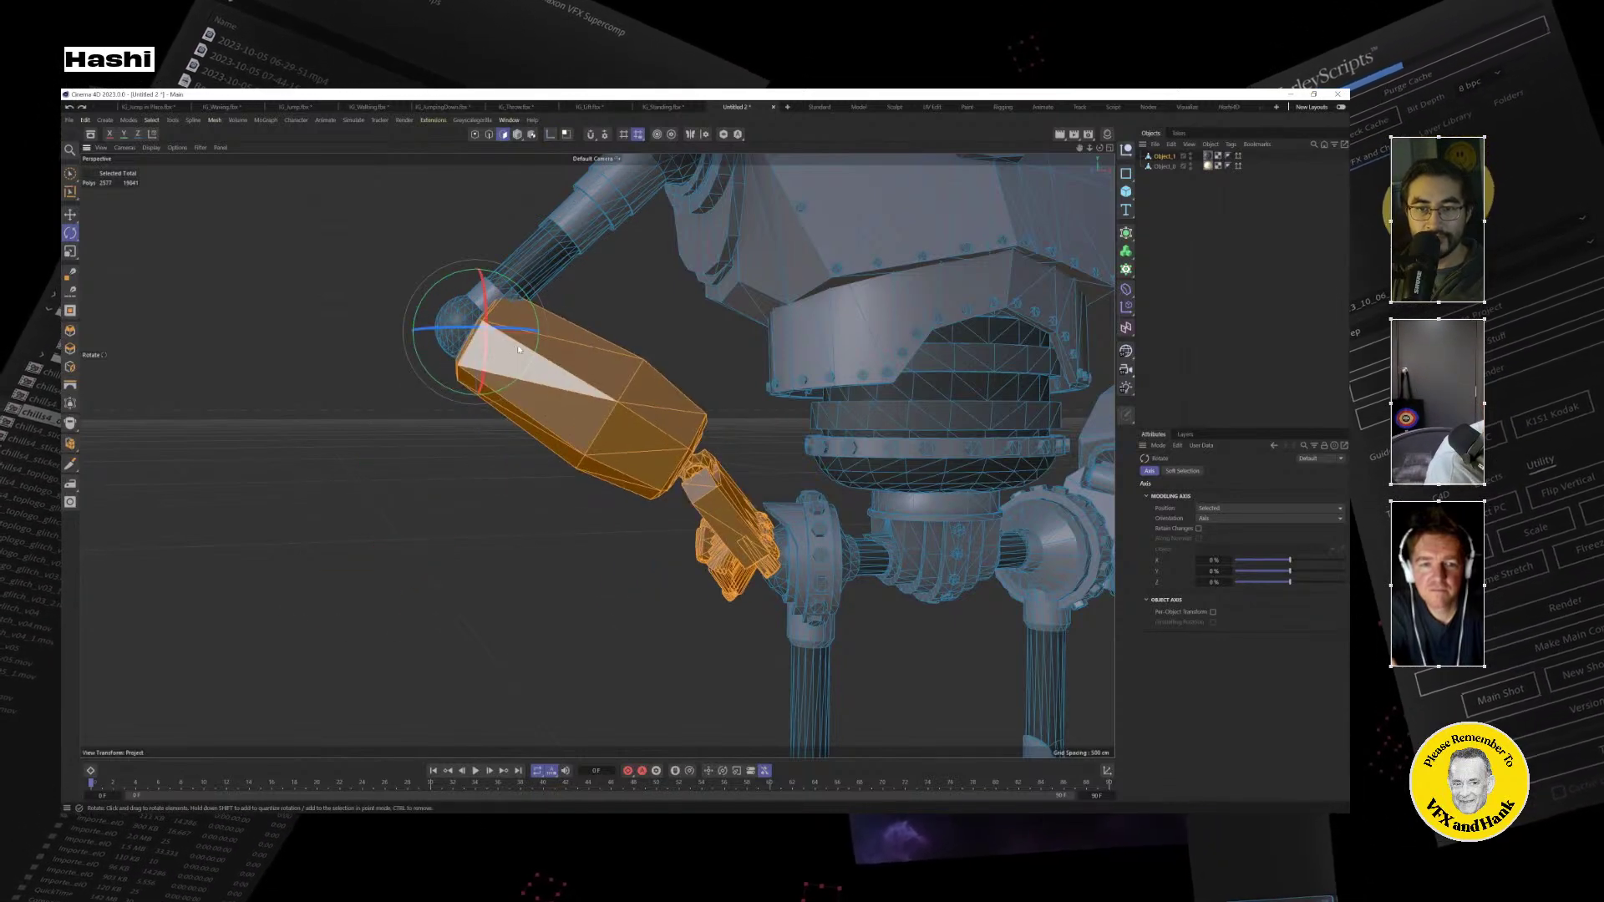
left_click_drag(501, 332, 92, 238)
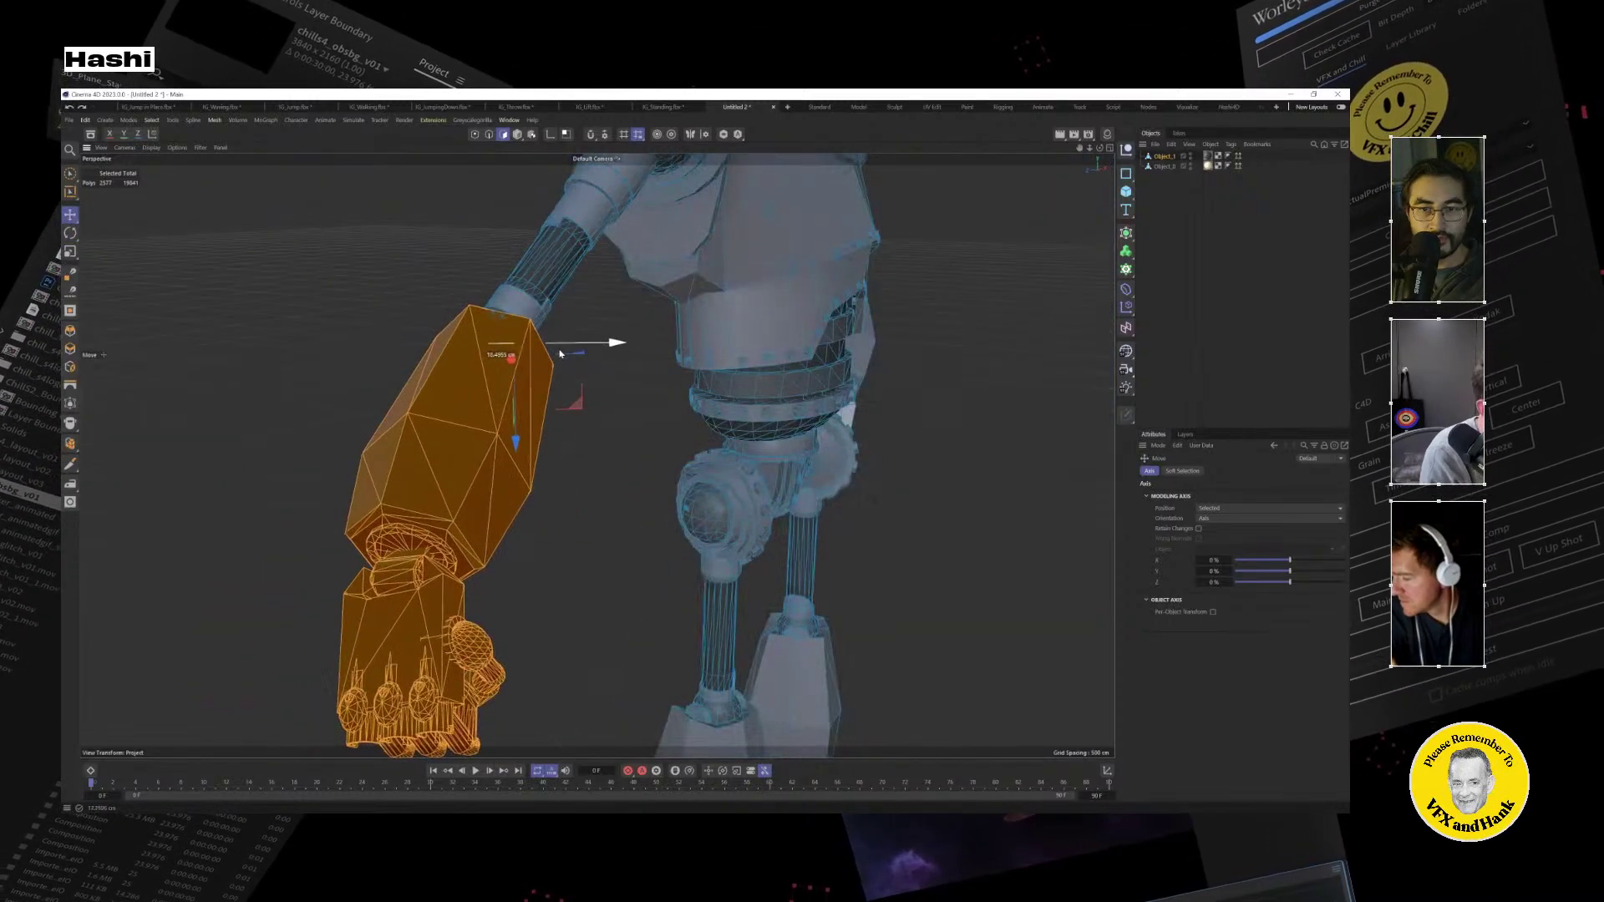
left_click_drag(535, 350, 587, 411, "alt")
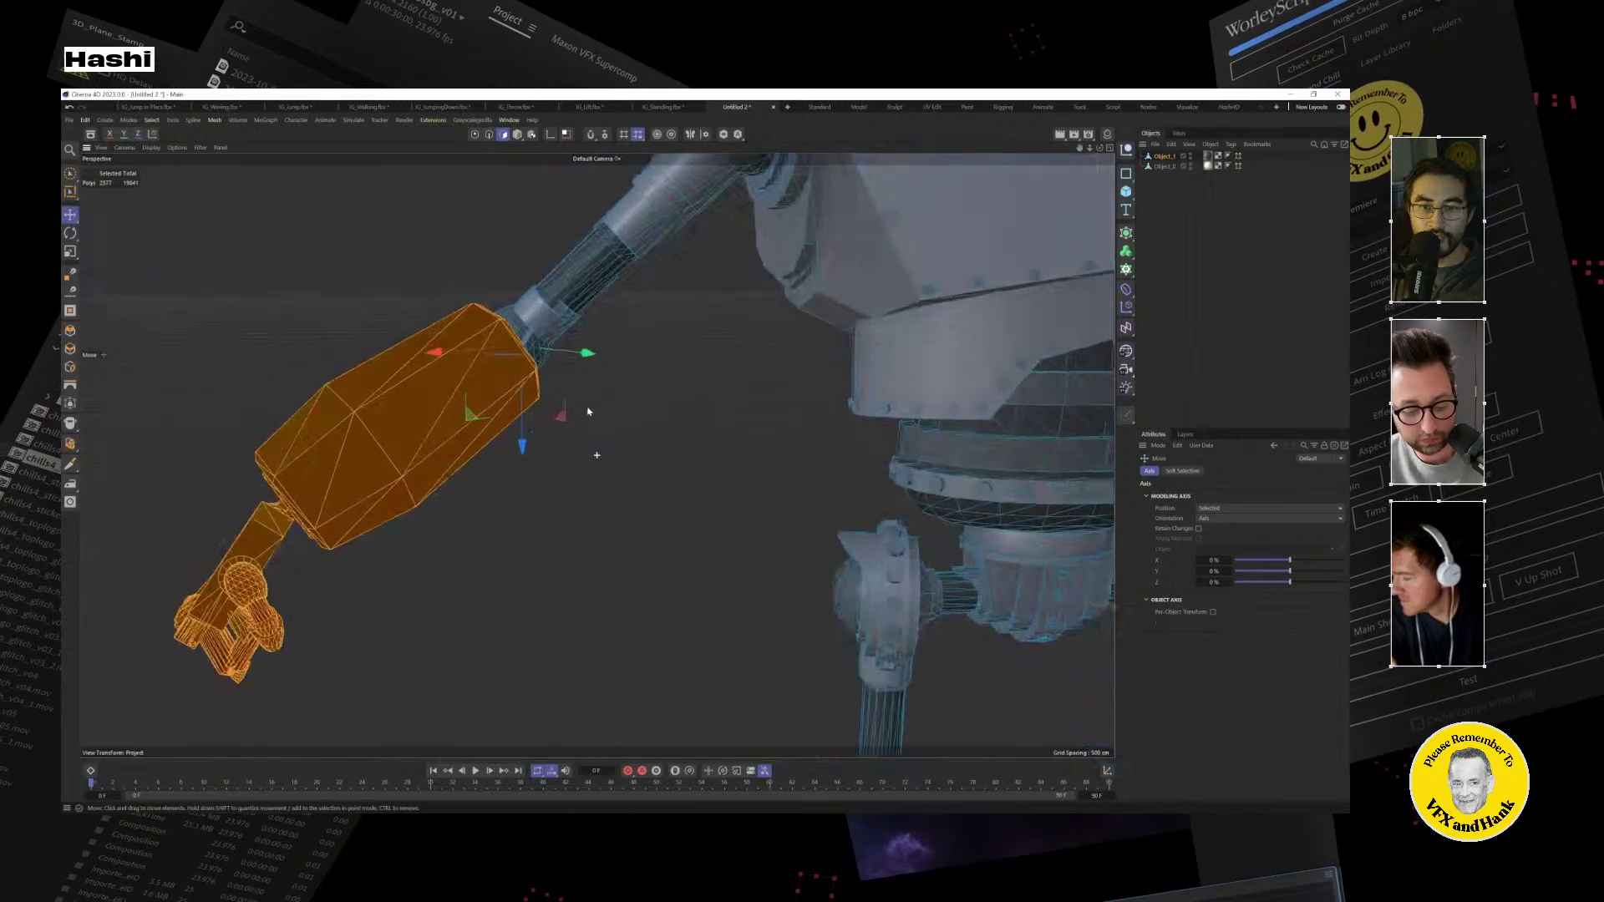
left_click(1229, 352)
scroll(688, 534, "down", 4)
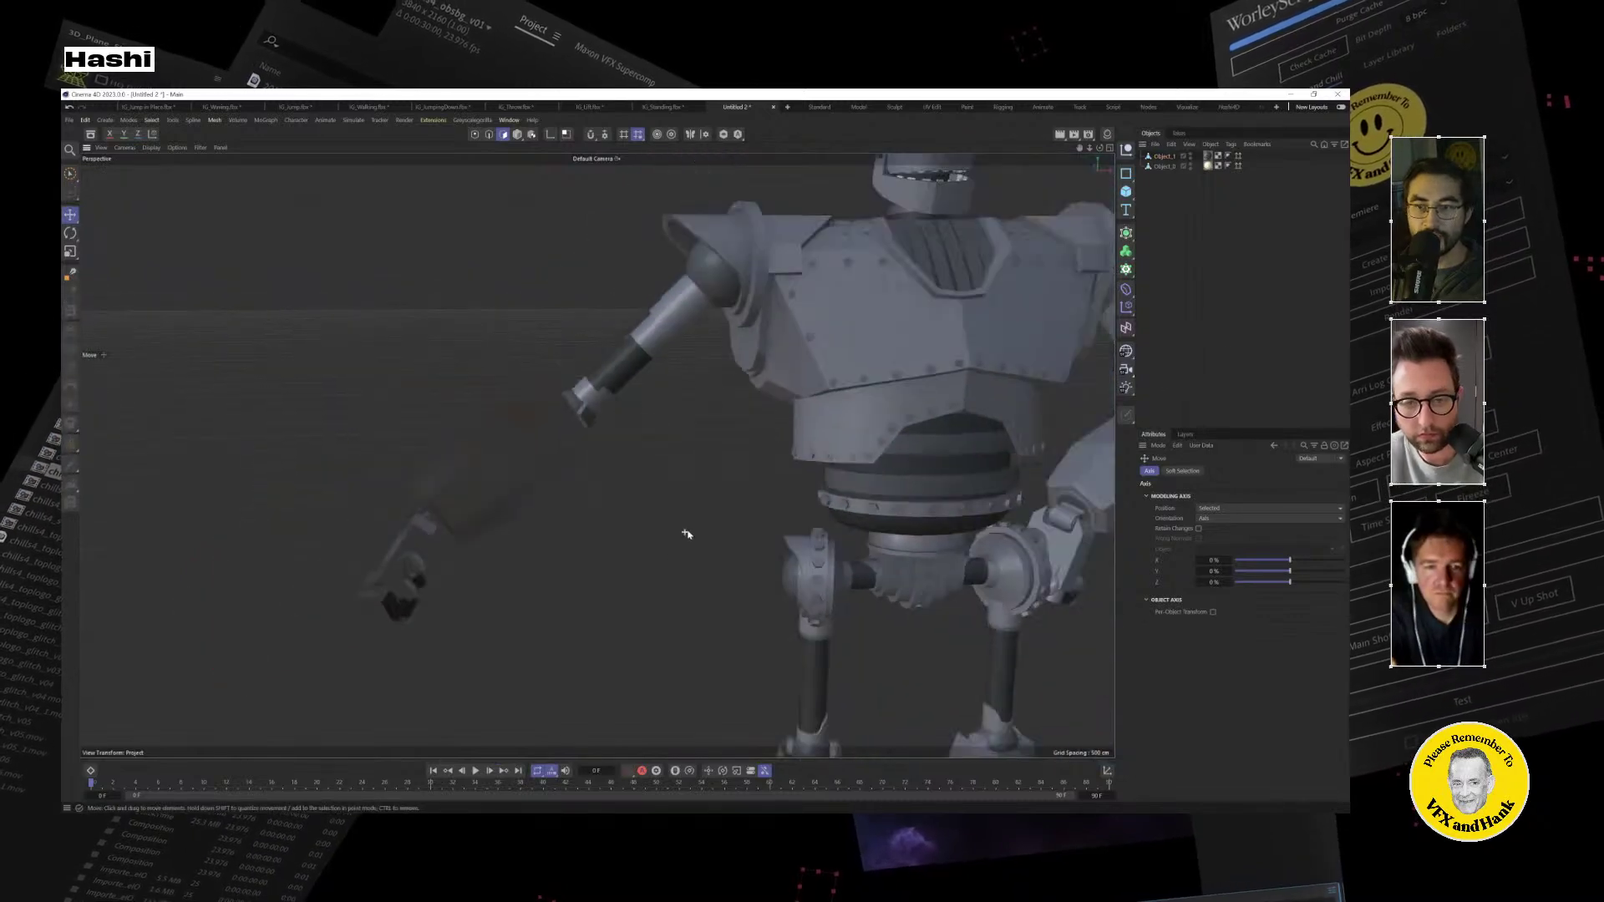
middle_click_drag(819, 469, 638, 426, "alt")
scroll(910, 475, "up", 1)
left_click_drag(908, 475, 786, 451, "alt")
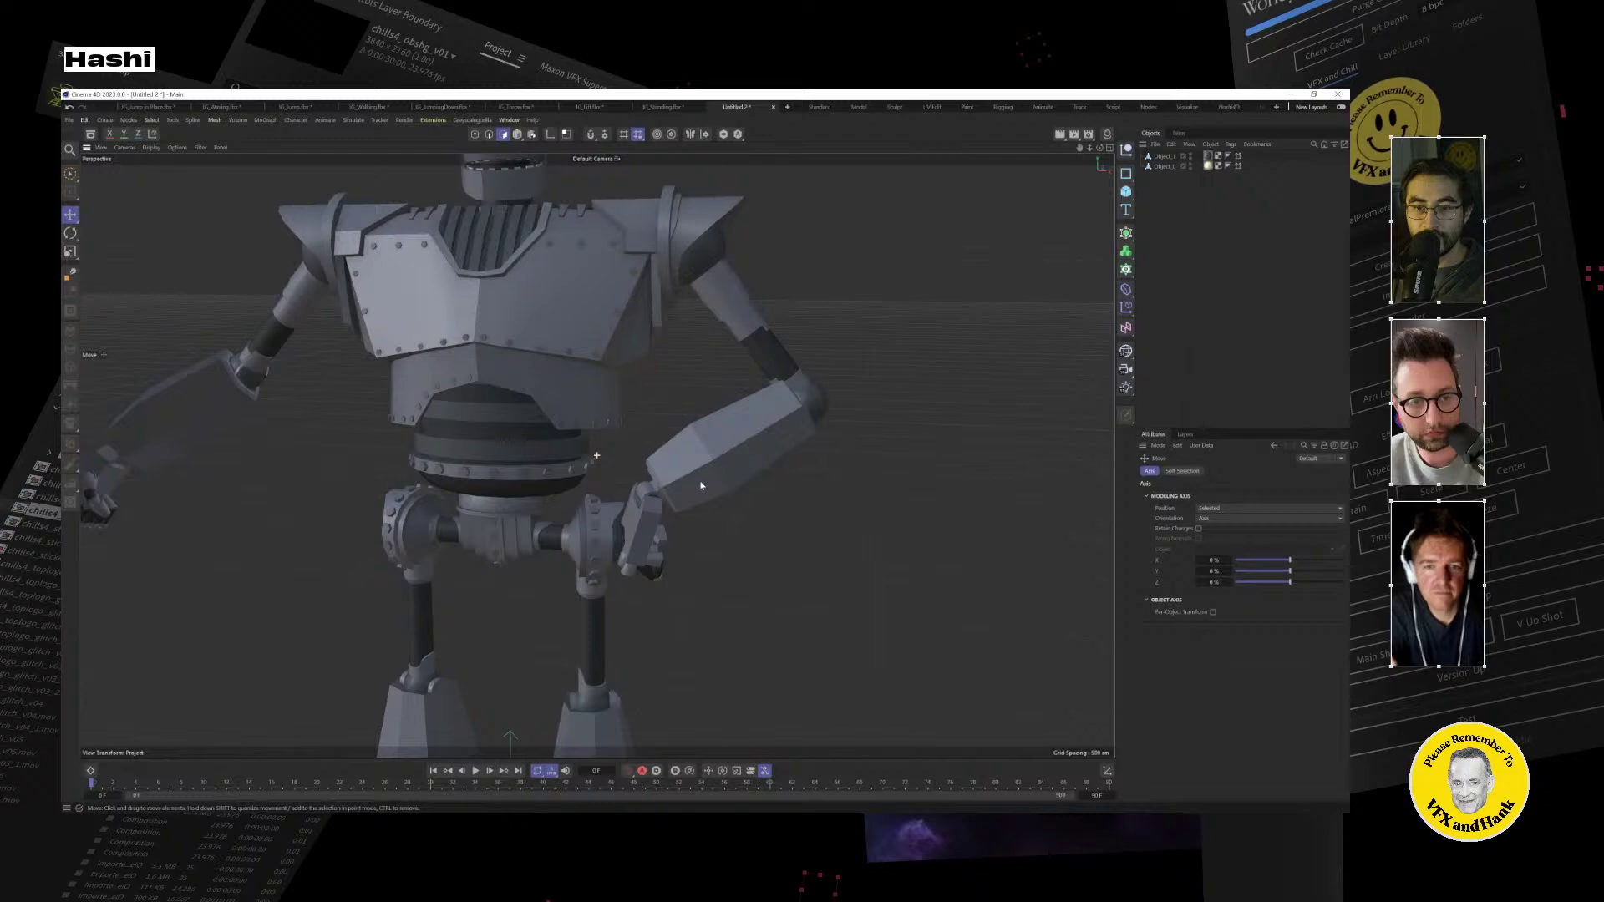
Reselect the body mesh and brush-select the polygons of the robot's left hand beside the hip.
left_click(1163, 157)
key("9")
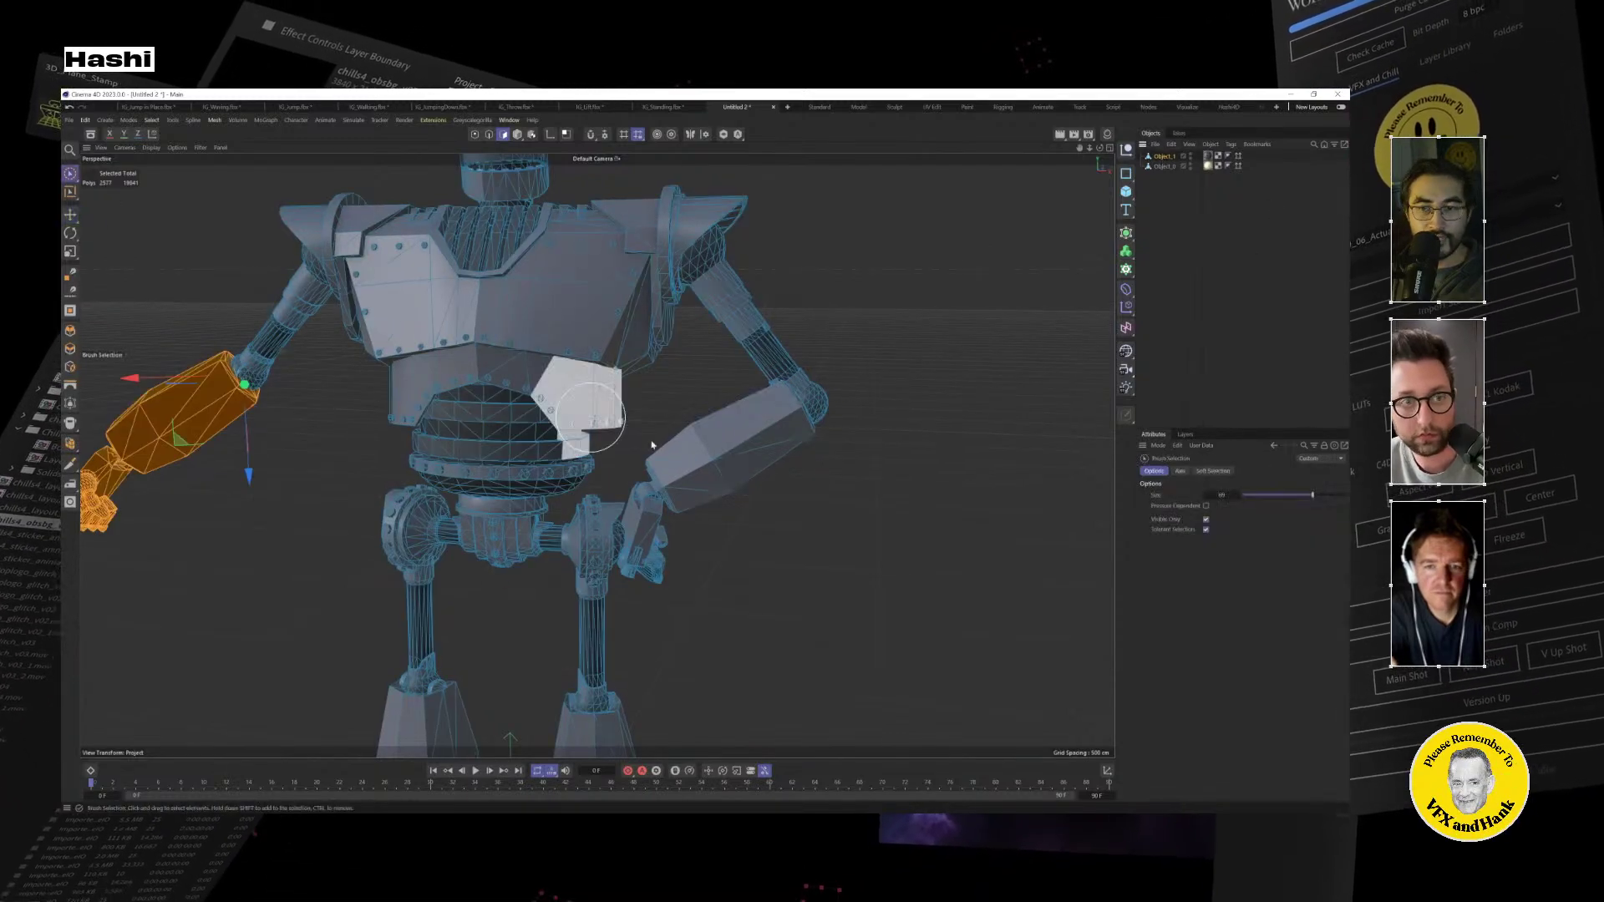
scroll(705, 512, "up", 5)
left_click_drag(713, 521, 705, 537, "alt")
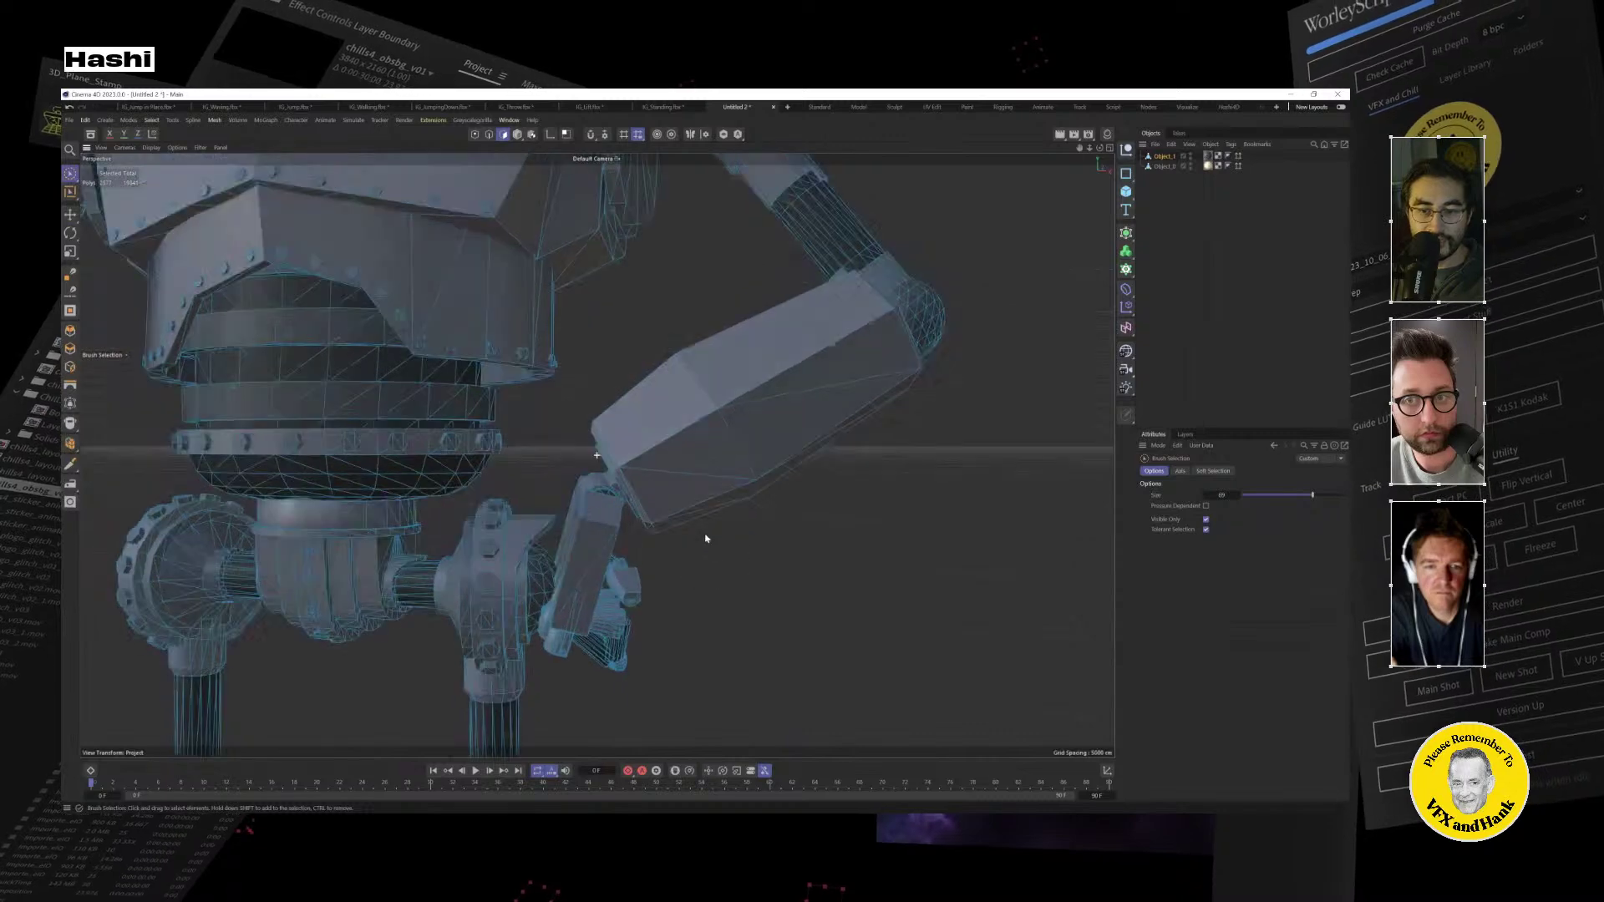
mouse_move(605, 656)
left_mouse_down()
mouse_move(568, 551)
mouse_move(393, 317)
mouse_move(325, 328)
left_mouse_up()
scroll(609, 655, "up", 6)
key("ctrl+z")
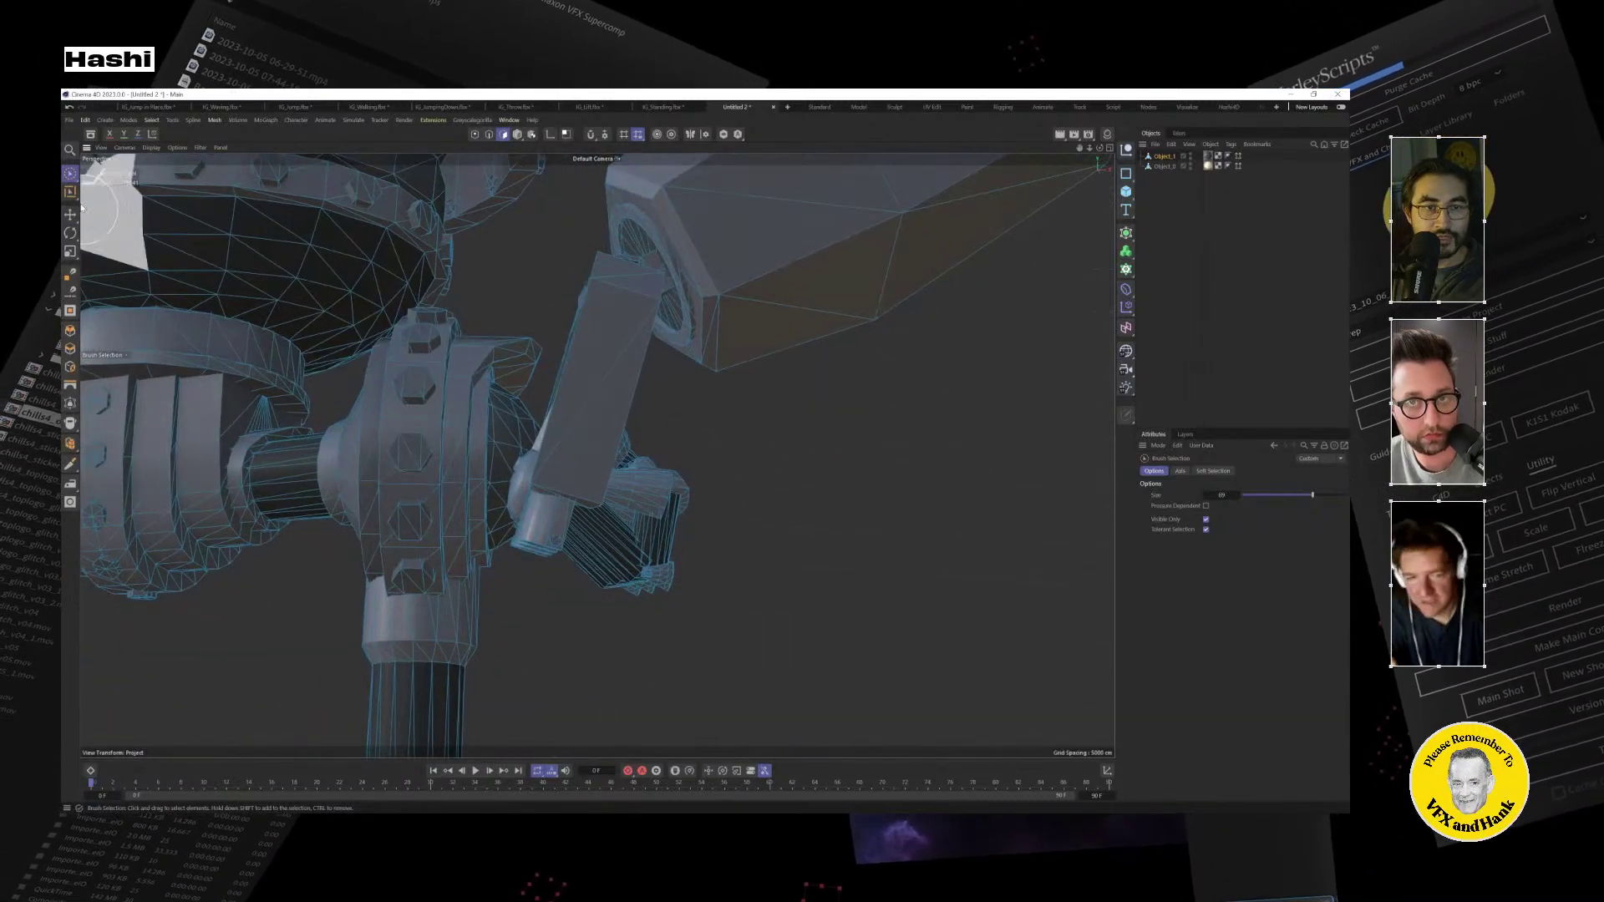
left_click(71, 176)
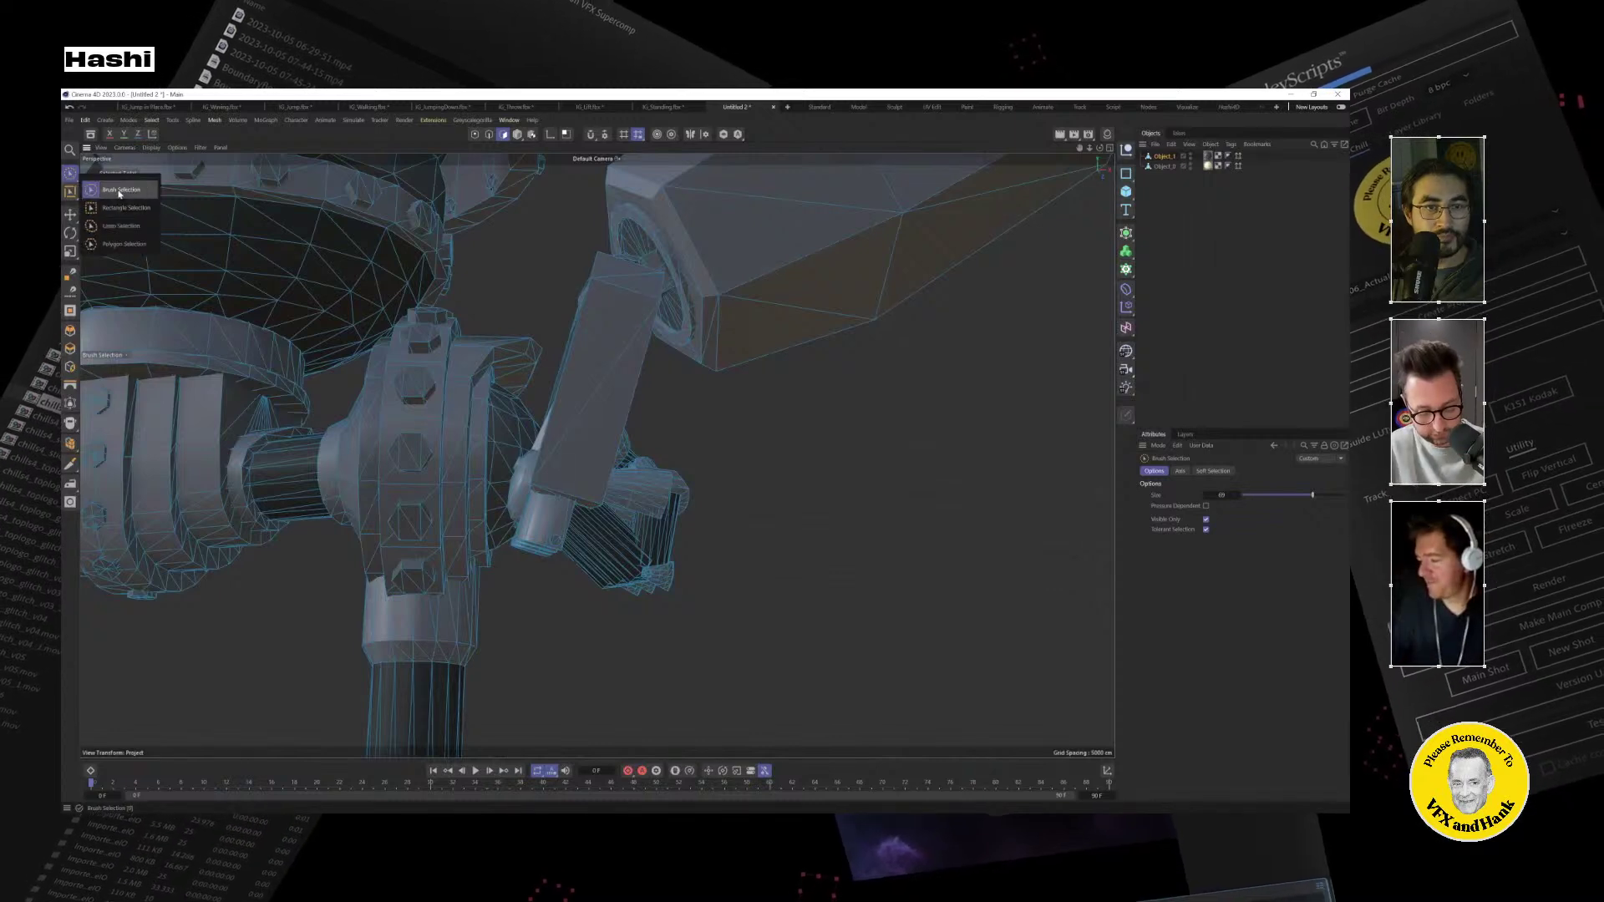
left_click(120, 191)
left_click(583, 341)
mouse_move(596, 310)
left_mouse_down()
mouse_move(635, 430)
mouse_move(613, 558)
mouse_move(687, 583)
left_mouse_up()
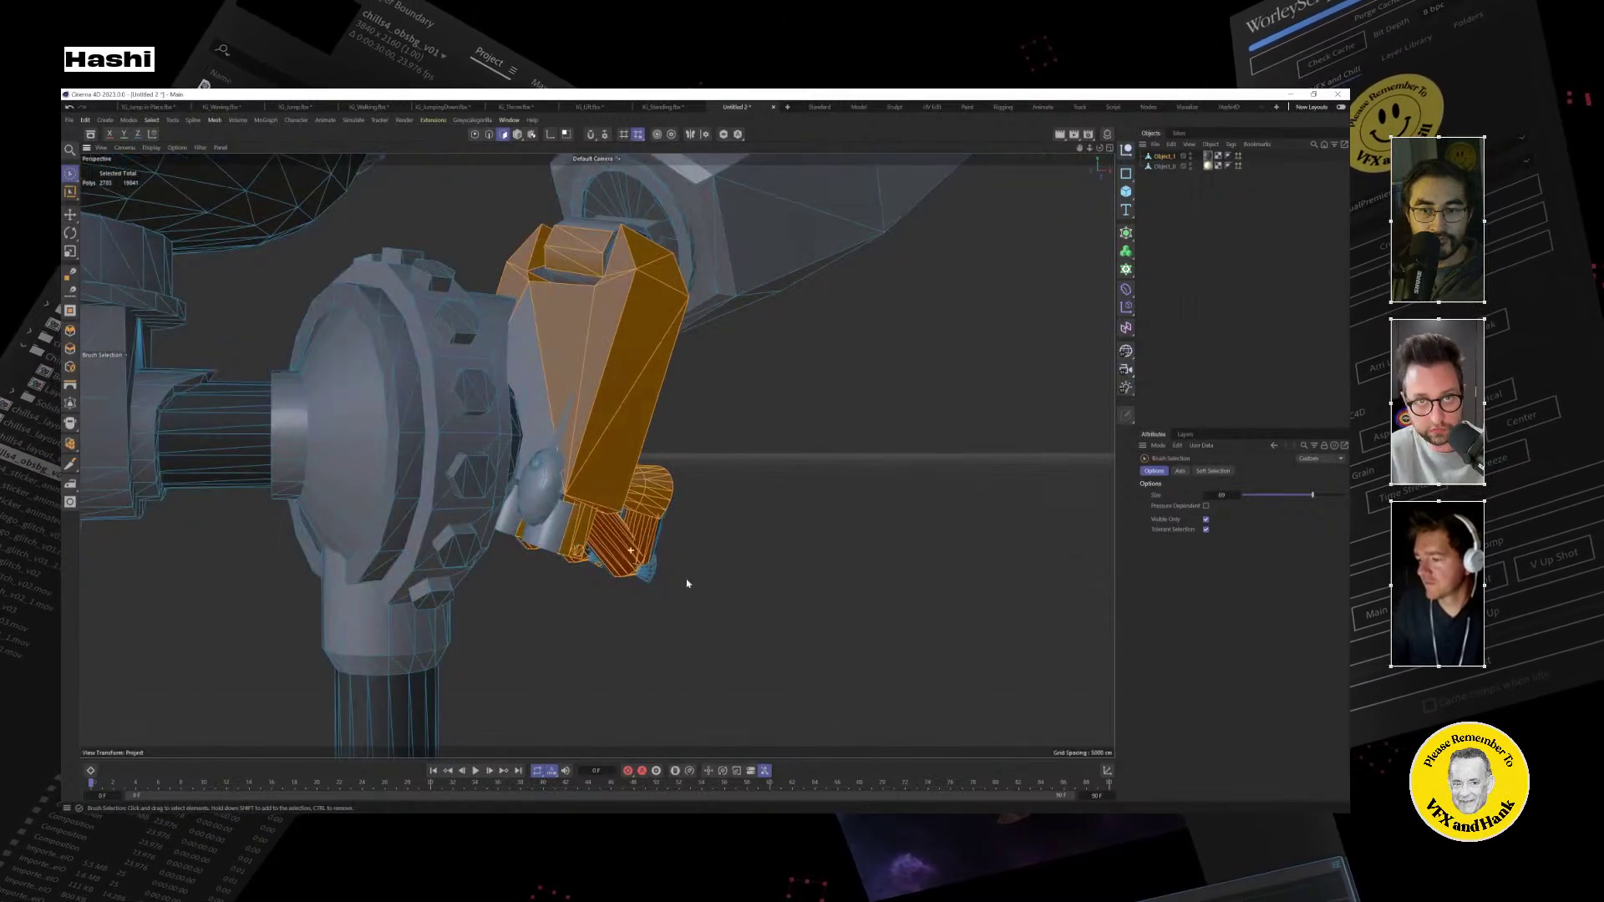
Extend the brush selection over the unselected polygons of the robot's lower arm, wrist and hand.
mouse_move(544, 539)
left_mouse_down("alt")
mouse_move(383, 529)
mouse_move(241, 566)
mouse_move(267, 560)
left_mouse_up("alt")
mouse_move(637, 215)
left_mouse_down()
mouse_move(502, 401)
mouse_move(565, 524)
left_mouse_up()
mouse_move(635, 589)
left_mouse_down("alt")
mouse_move(677, 500)
mouse_move(599, 529)
mouse_move(520, 359)
left_mouse_up("alt")
left_click(515, 285)
right_click(518, 315)
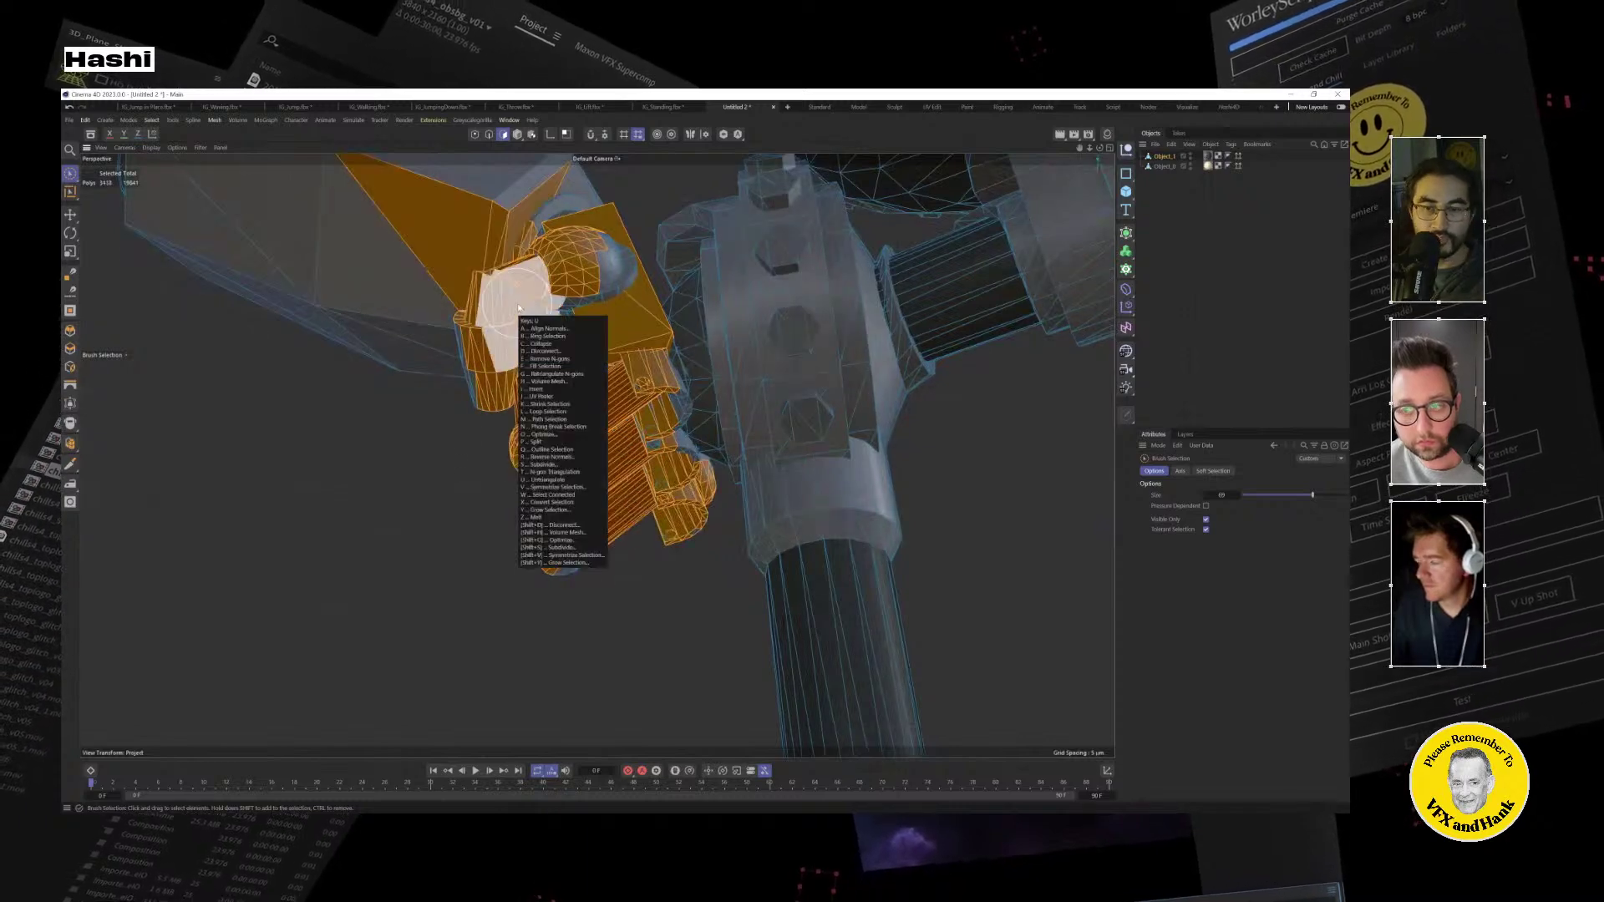
key("Escape")
mouse_move(639, 564)
left_mouse_down("alt")
mouse_move(609, 555)
mouse_move(754, 500)
mouse_move(856, 531)
mouse_move(964, 532)
mouse_move(578, 628)
left_mouse_up("alt")
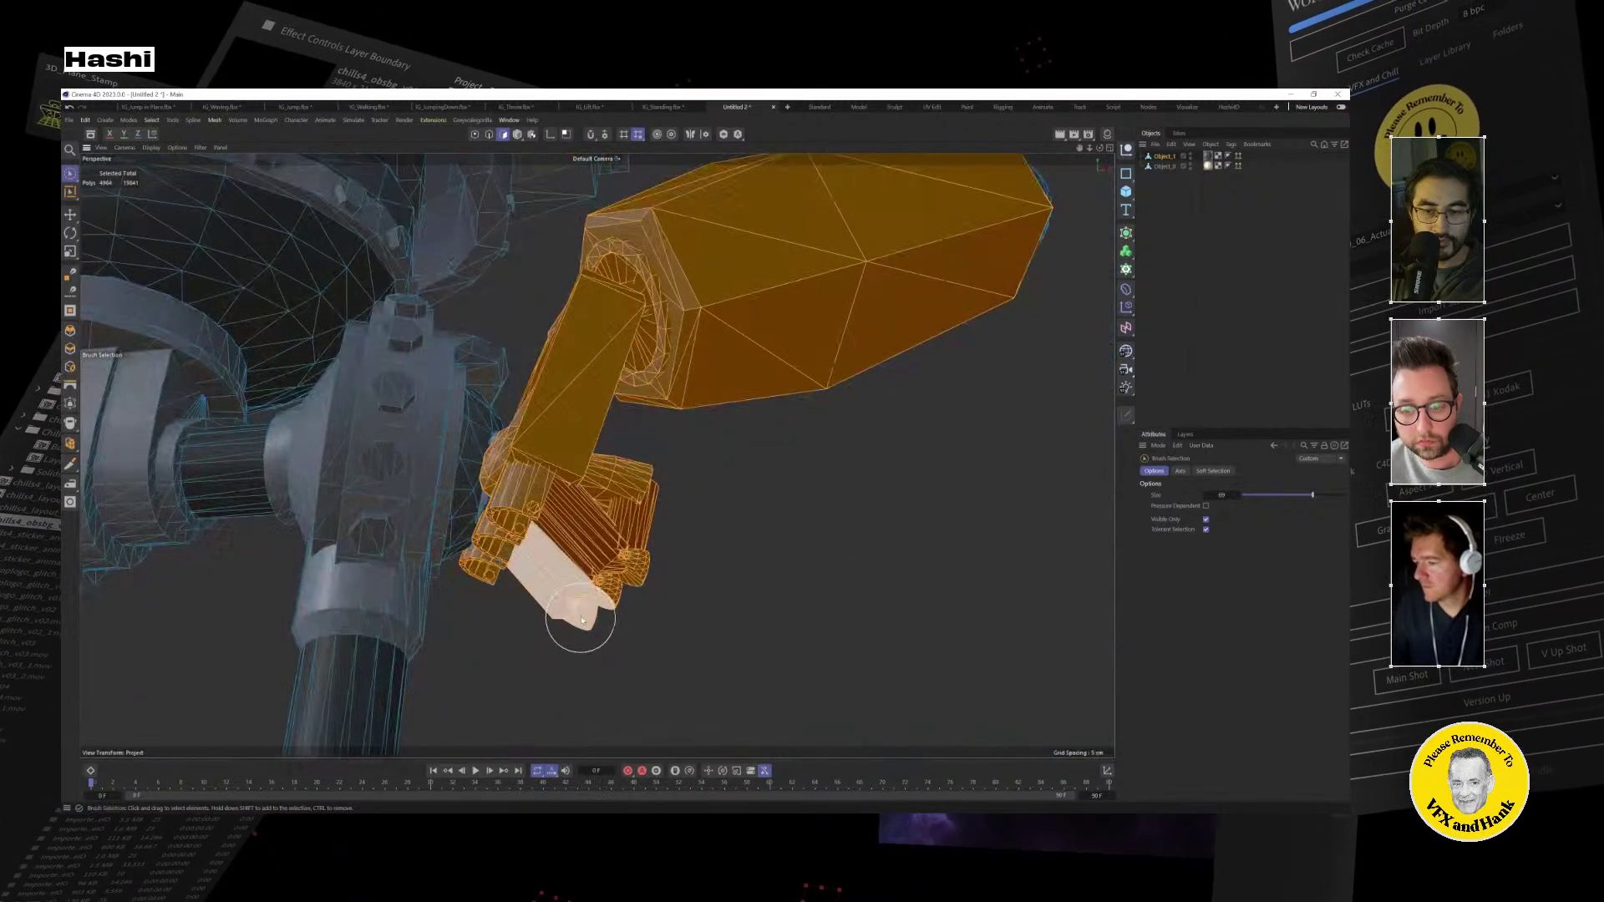
Complete the polygon selection on the fingers, palm and wrist, covering the missed faces from every side.
scroll(576, 585, "up", 6)
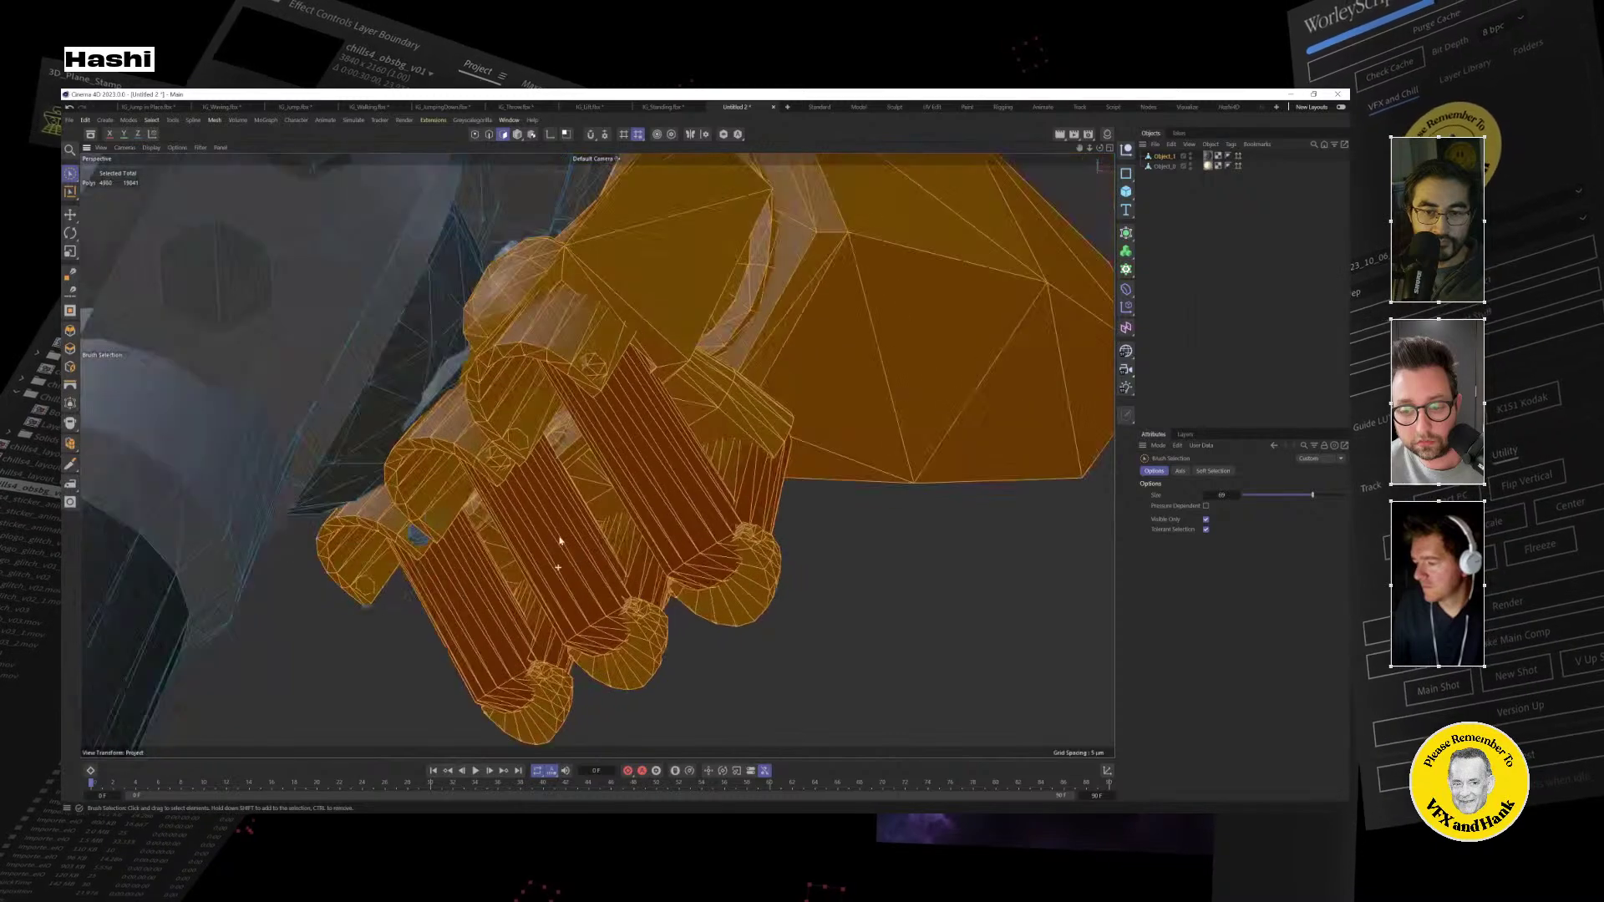
mouse_move(560, 541)
left_mouse_down("ctrl")
mouse_move(420, 568)
mouse_move(692, 593)
mouse_move(734, 673)
mouse_move(741, 654)
mouse_move(727, 680)
mouse_move(748, 731)
left_mouse_up("ctrl")
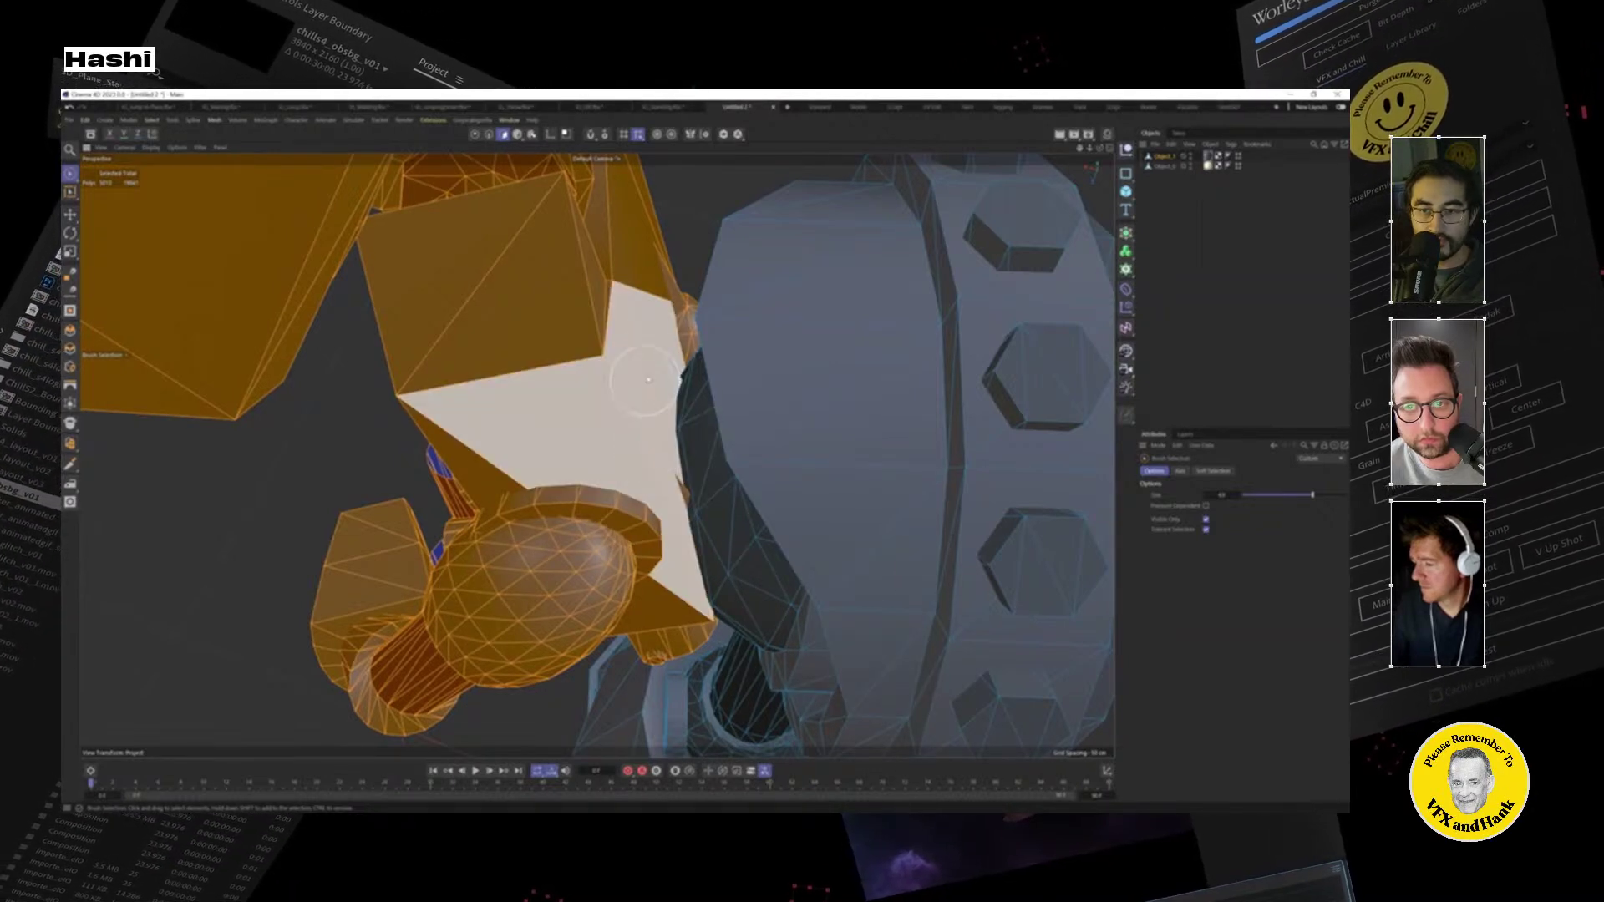
mouse_move(721, 618)
left_mouse_down("alt")
mouse_move(759, 537)
mouse_move(990, 506)
mouse_move(902, 618)
left_mouse_up("alt")
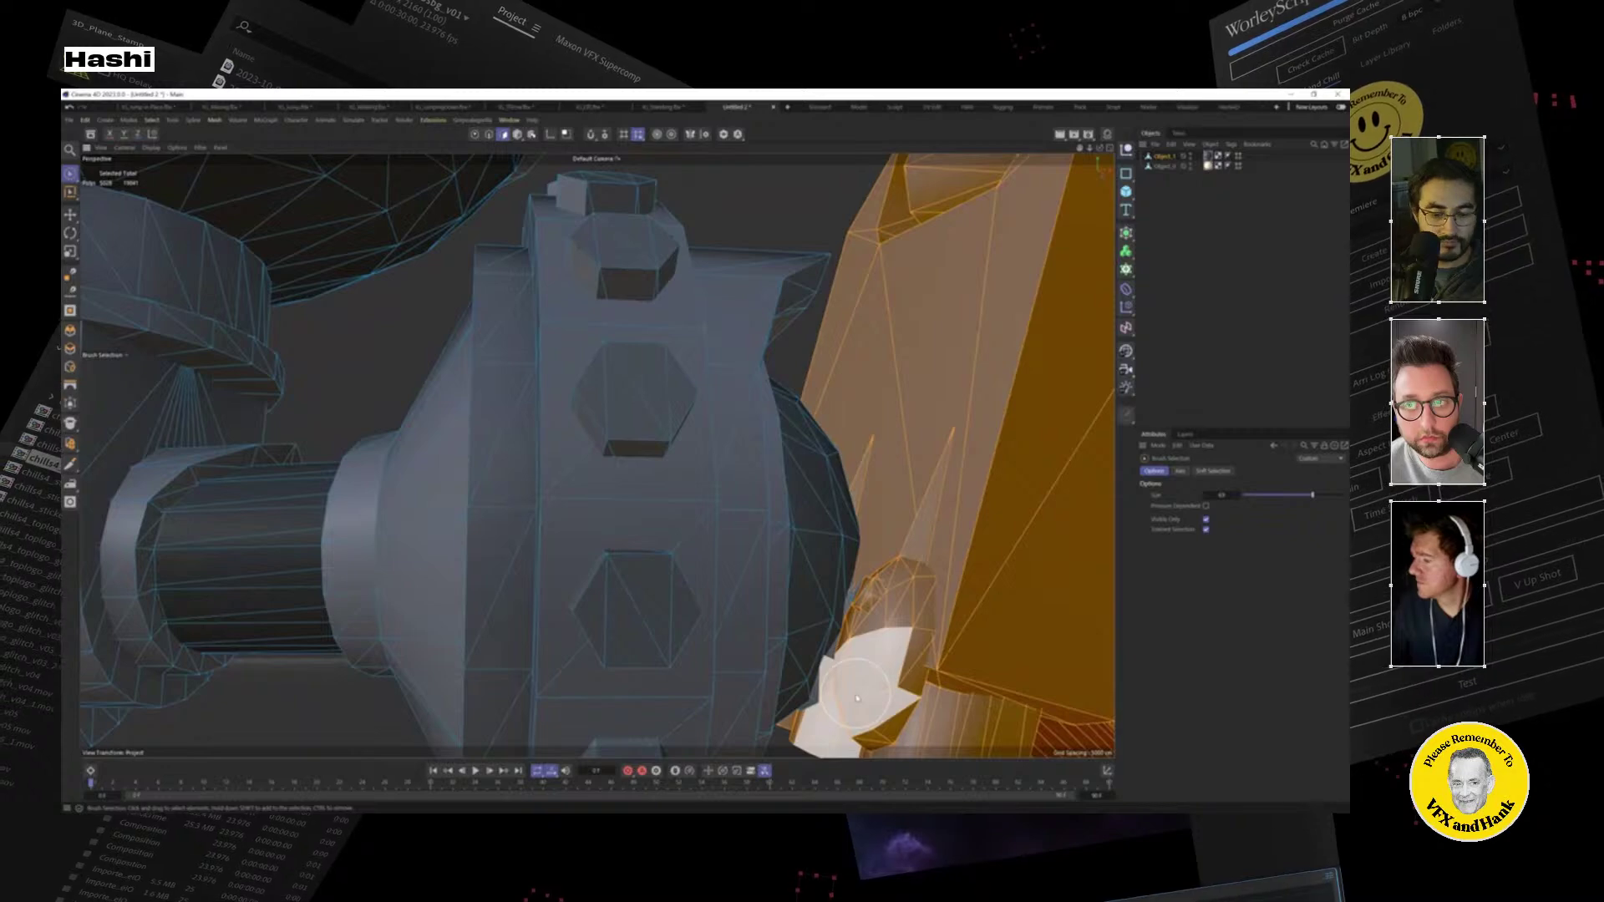
left_click_drag(856, 698, 760, 474, "alt")
scroll(760, 475, "down", 10)
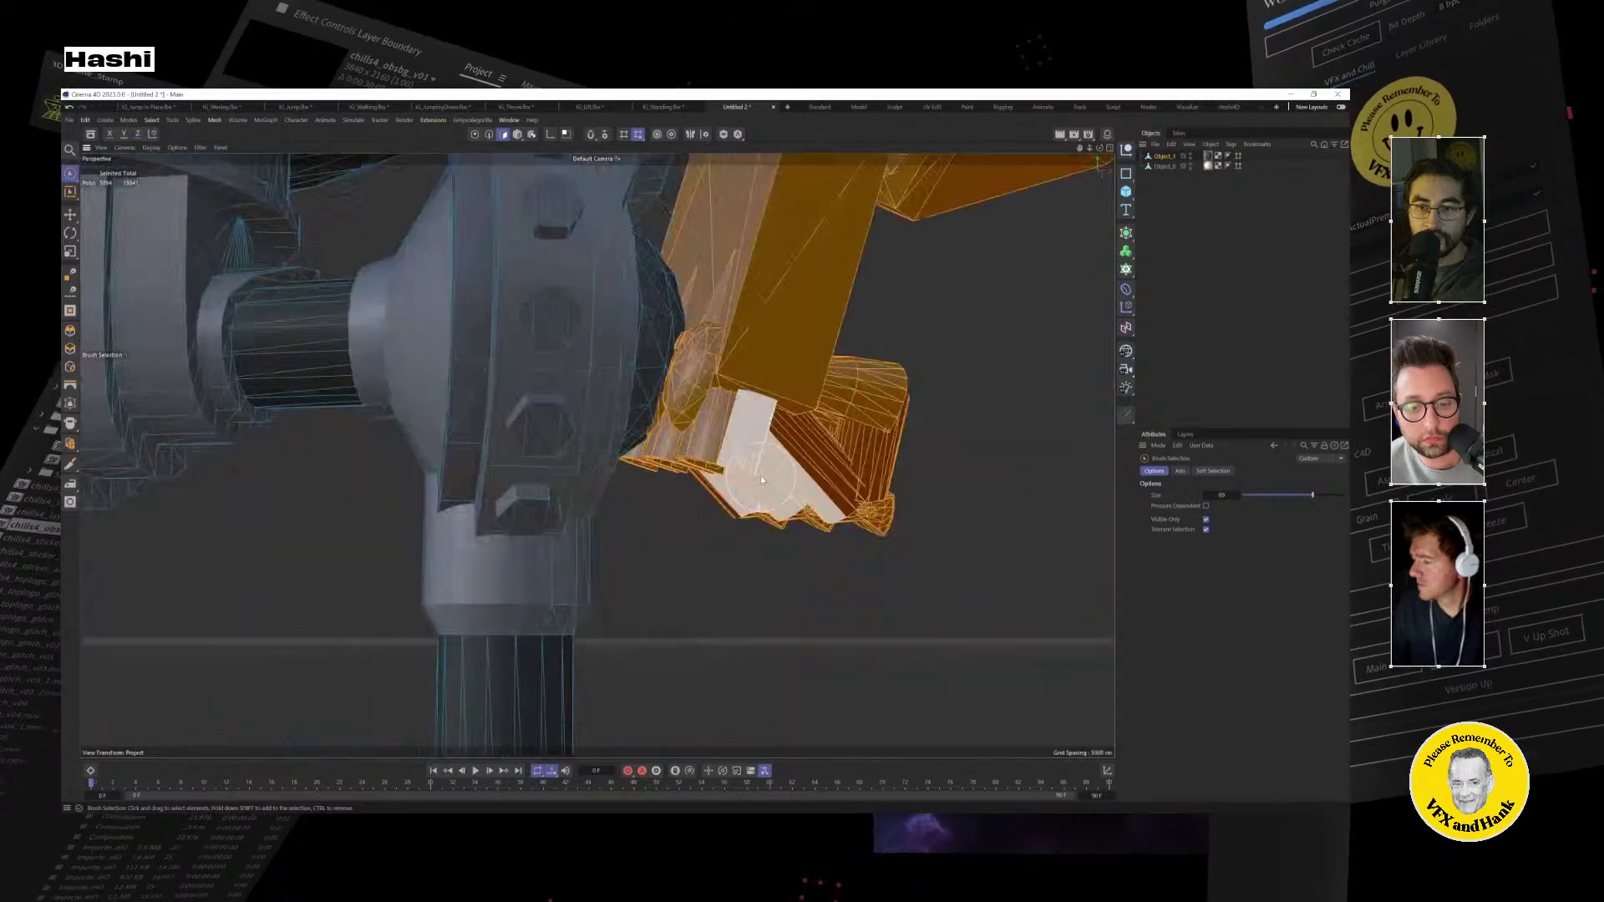
middle_click_drag(836, 374, 598, 456, "alt")
left_click_drag(597, 455, 583, 387, "alt")
scroll(613, 582, "down", 5)
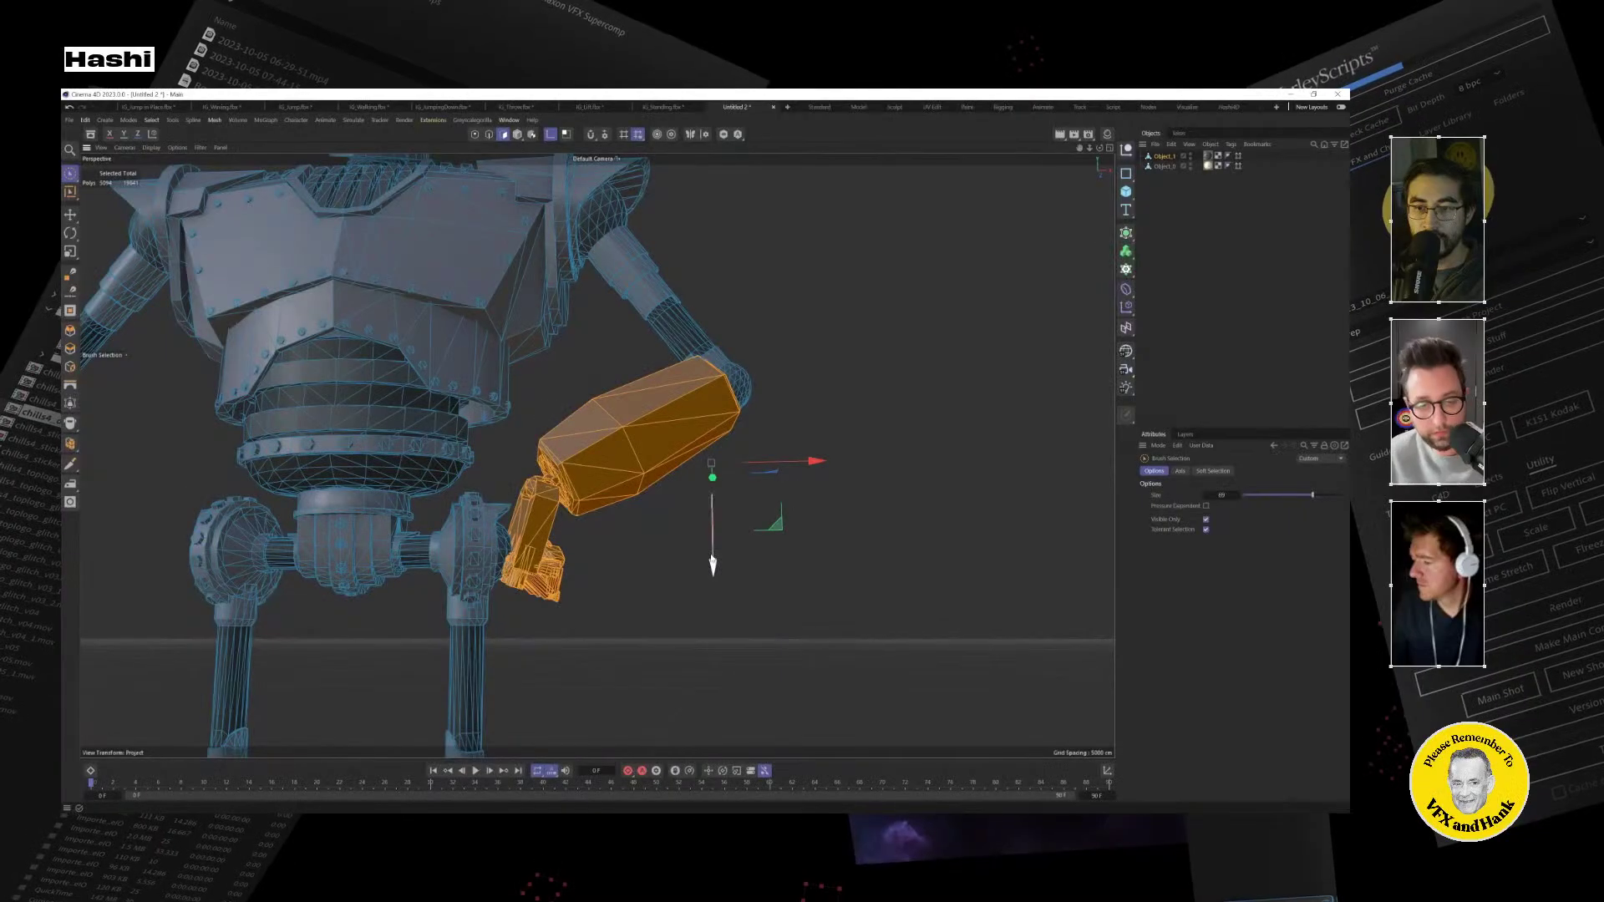
View the robot from the side and rotate the selected forearm and hand polygons with the Rotate tool.
left_click_drag(729, 561, 342, 251)
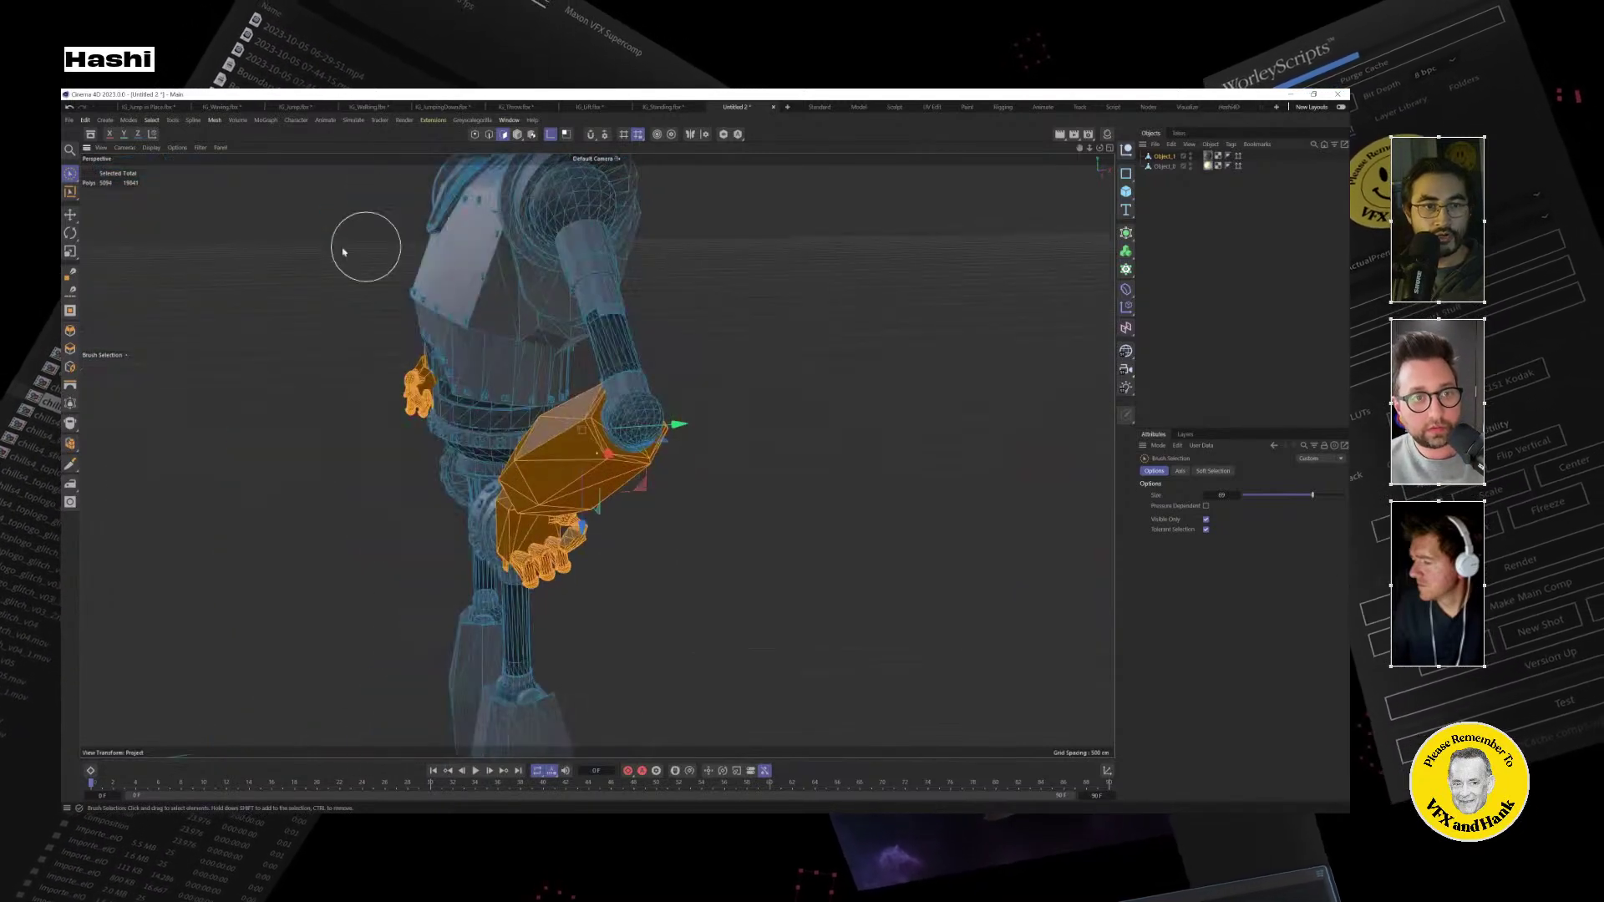
left_click(71, 233)
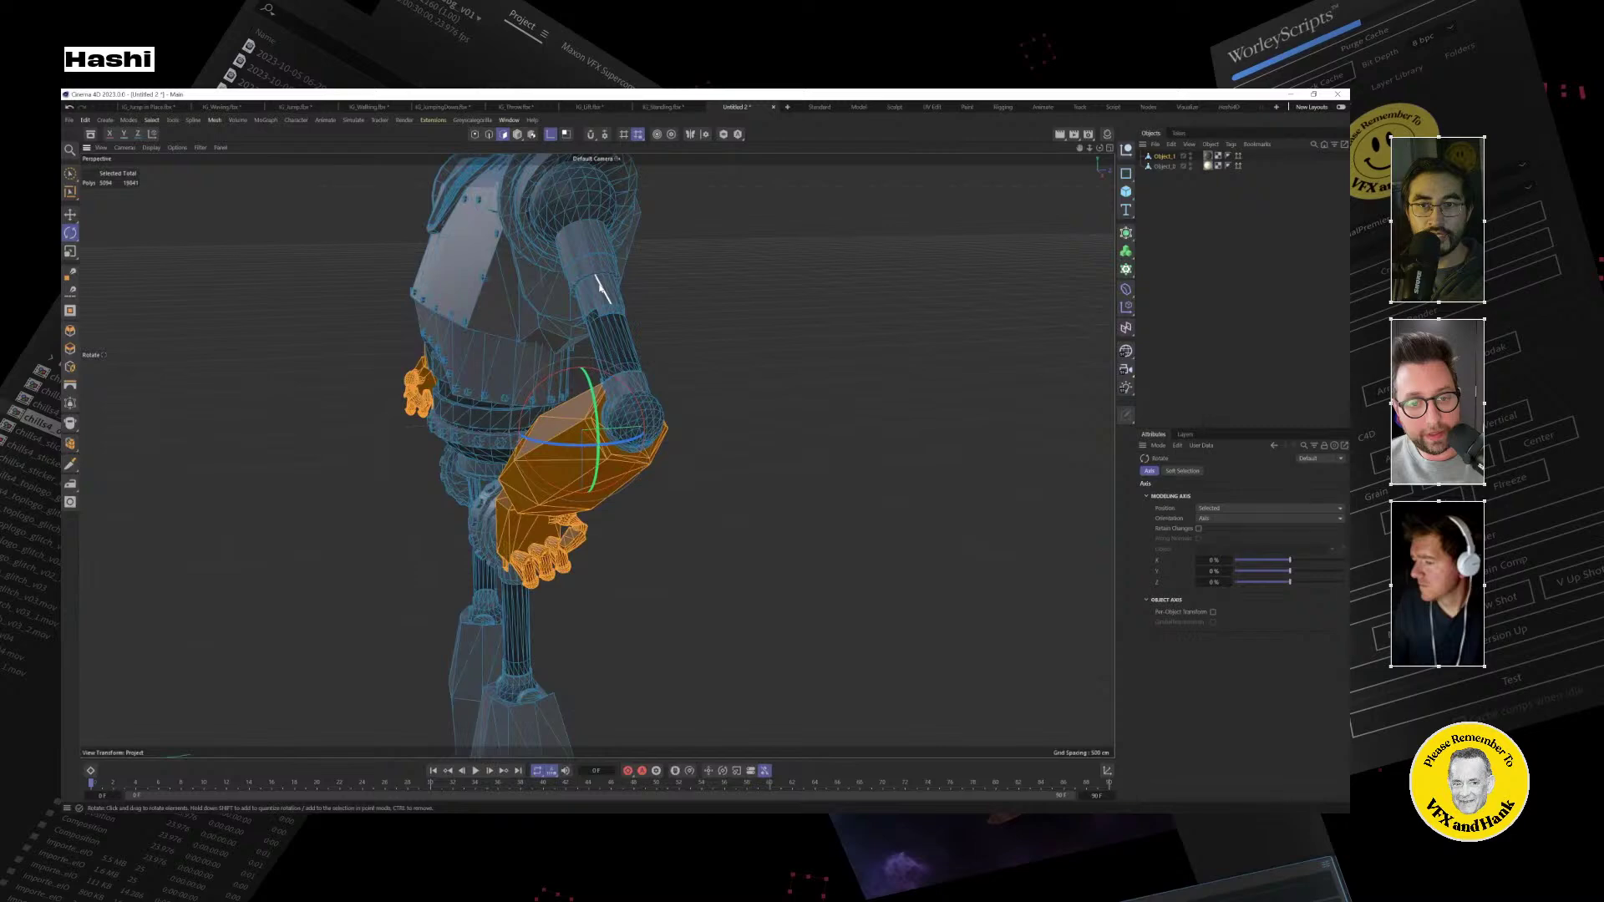
left_click_drag(589, 439, 565, 455)
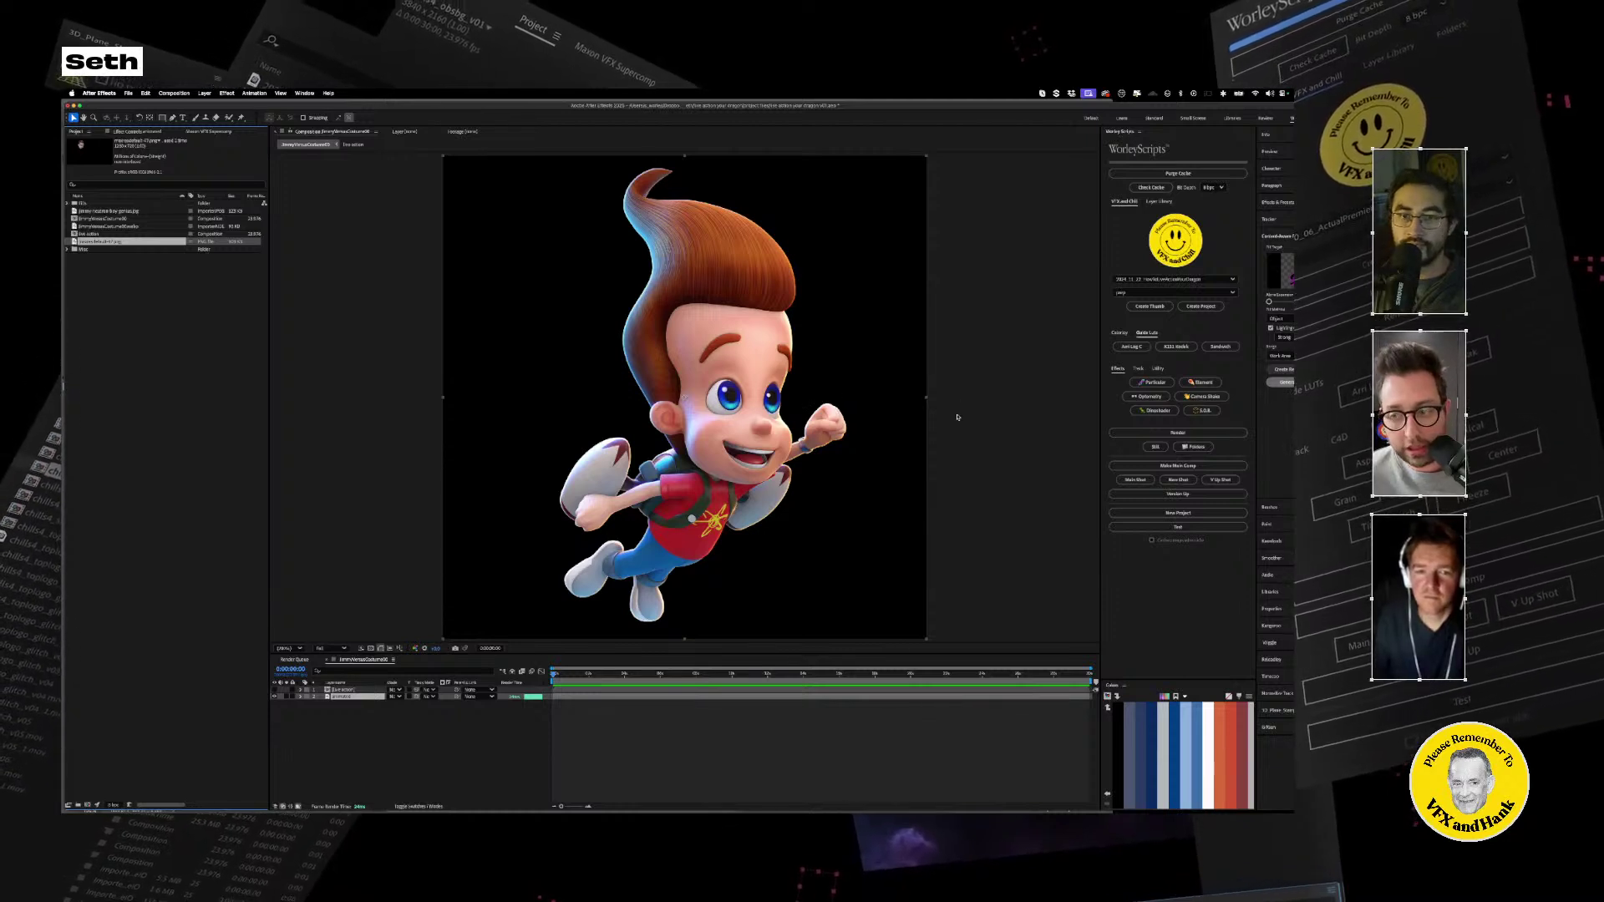
Switch to the browser and show the Jimmy Neutron model page on Sketchfab in front of the import dialog.
mouse_move(862, 803)
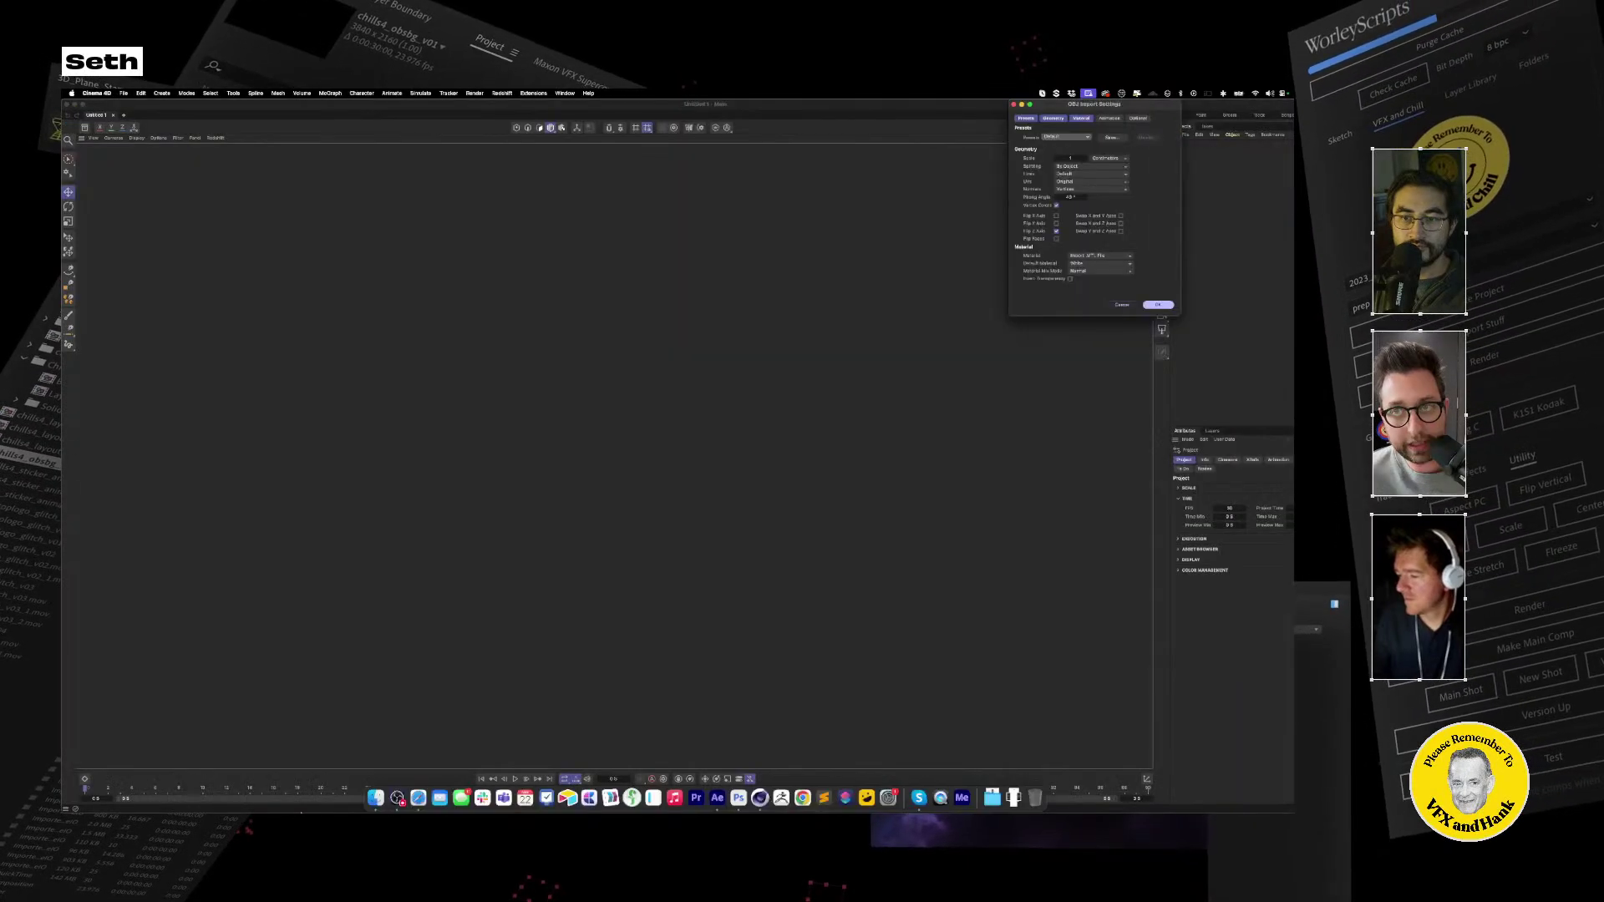
left_click(418, 798)
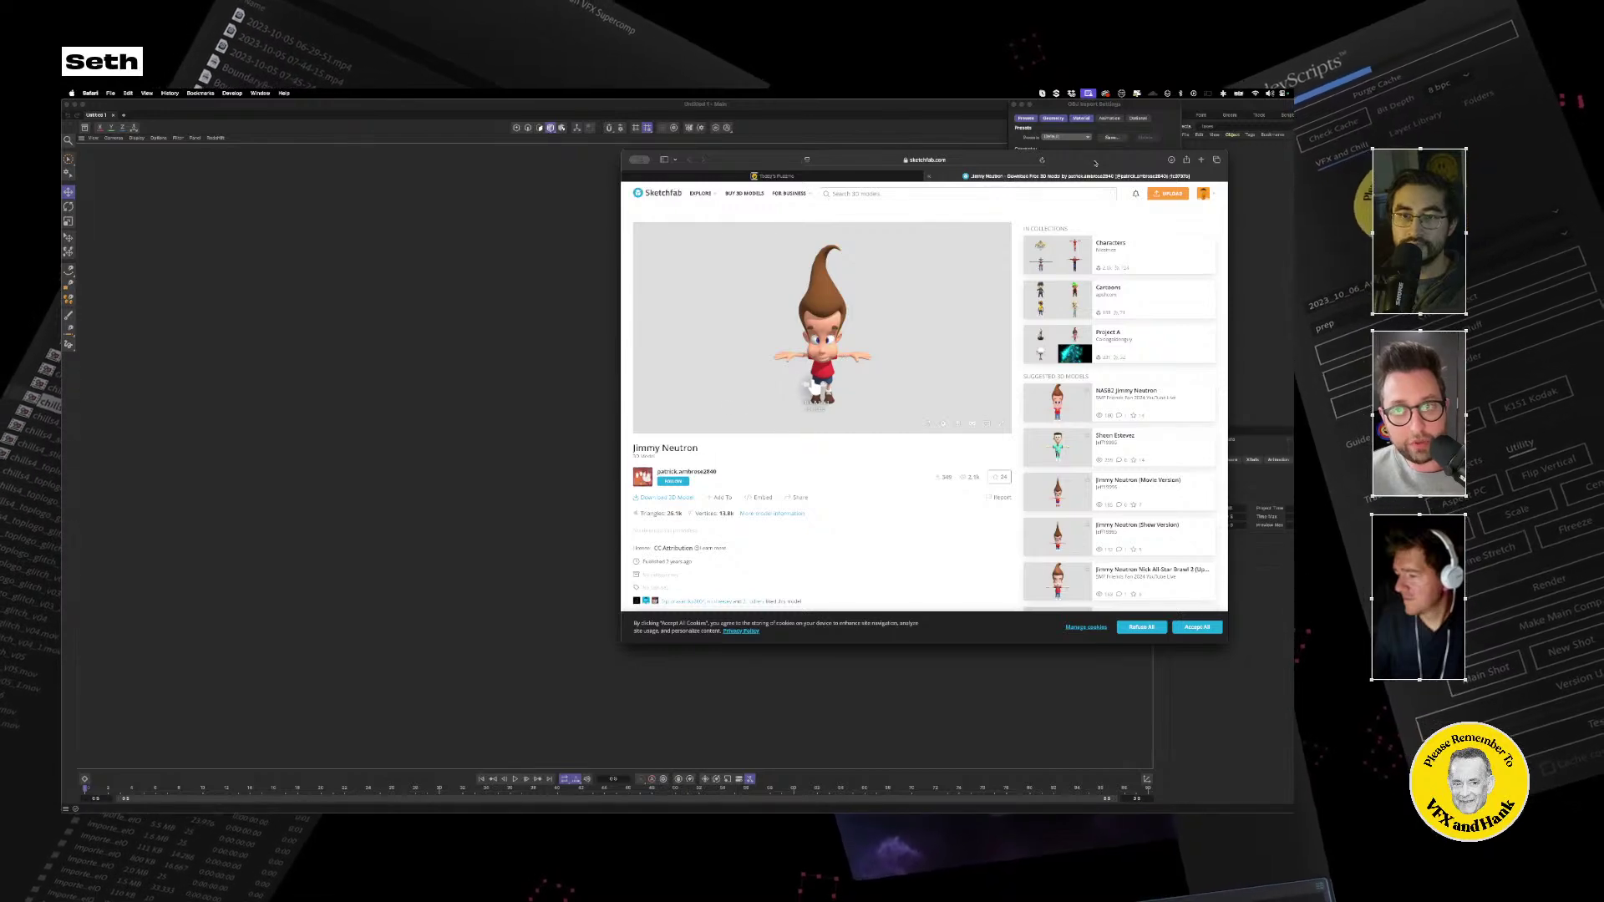
mouse_move(817, 391)
left_mouse_down()
mouse_move(633, 399)
mouse_move(709, 334)
mouse_move(679, 351)
left_mouse_up()
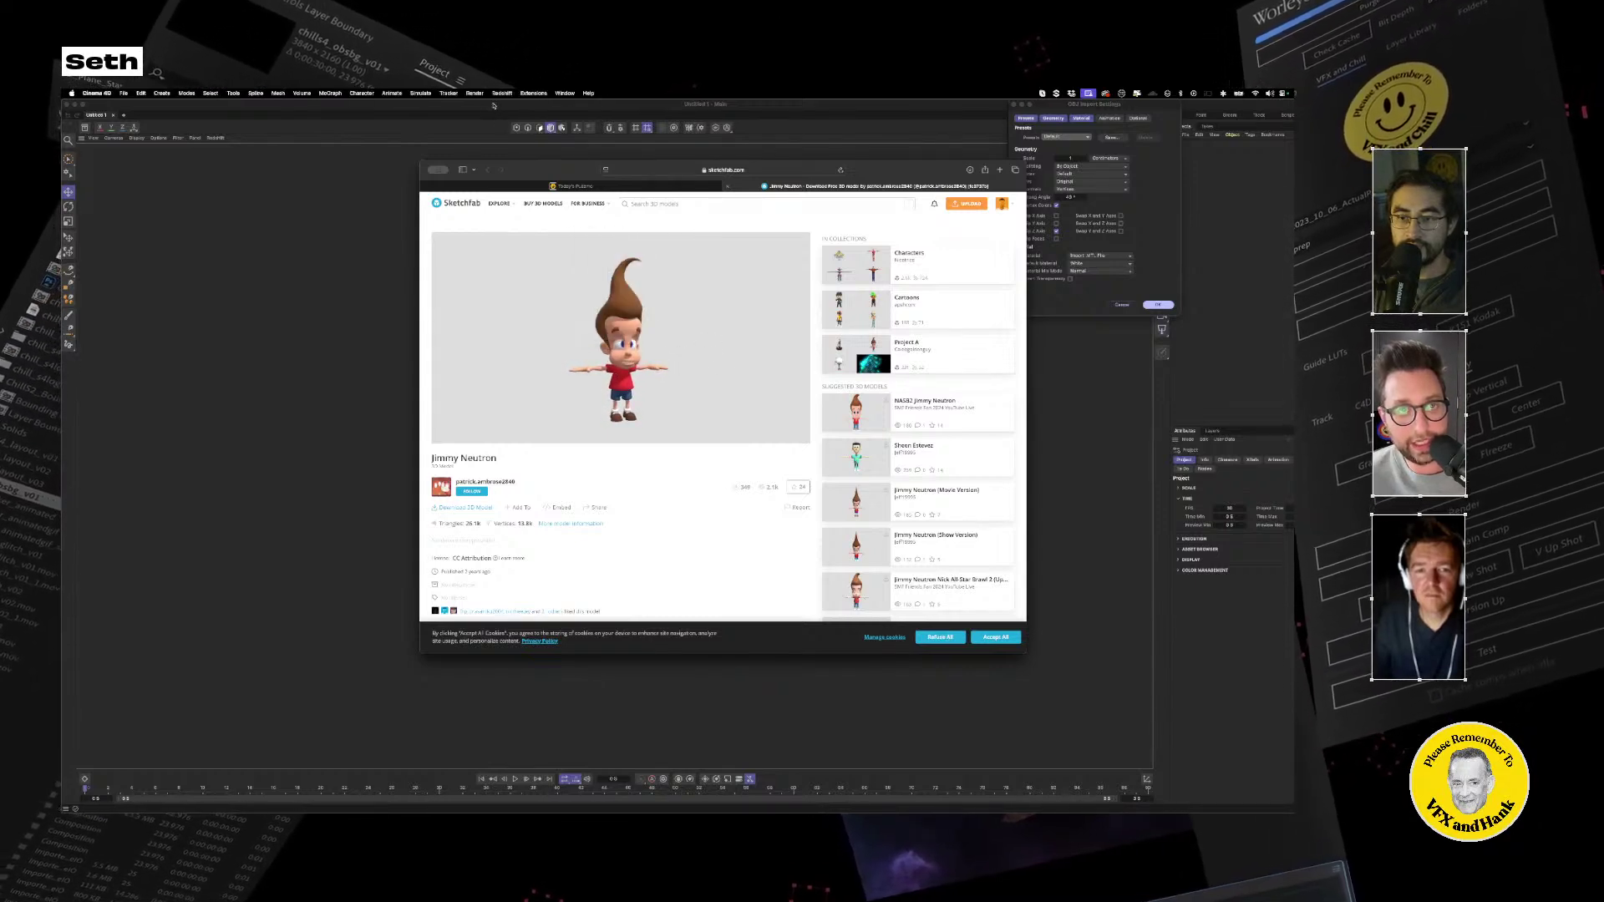
Return to Cinema 4D, import the Jimmy Neutron OBJ with the default settings and view the character from the front.
left_click(1101, 104)
left_click(1157, 305)
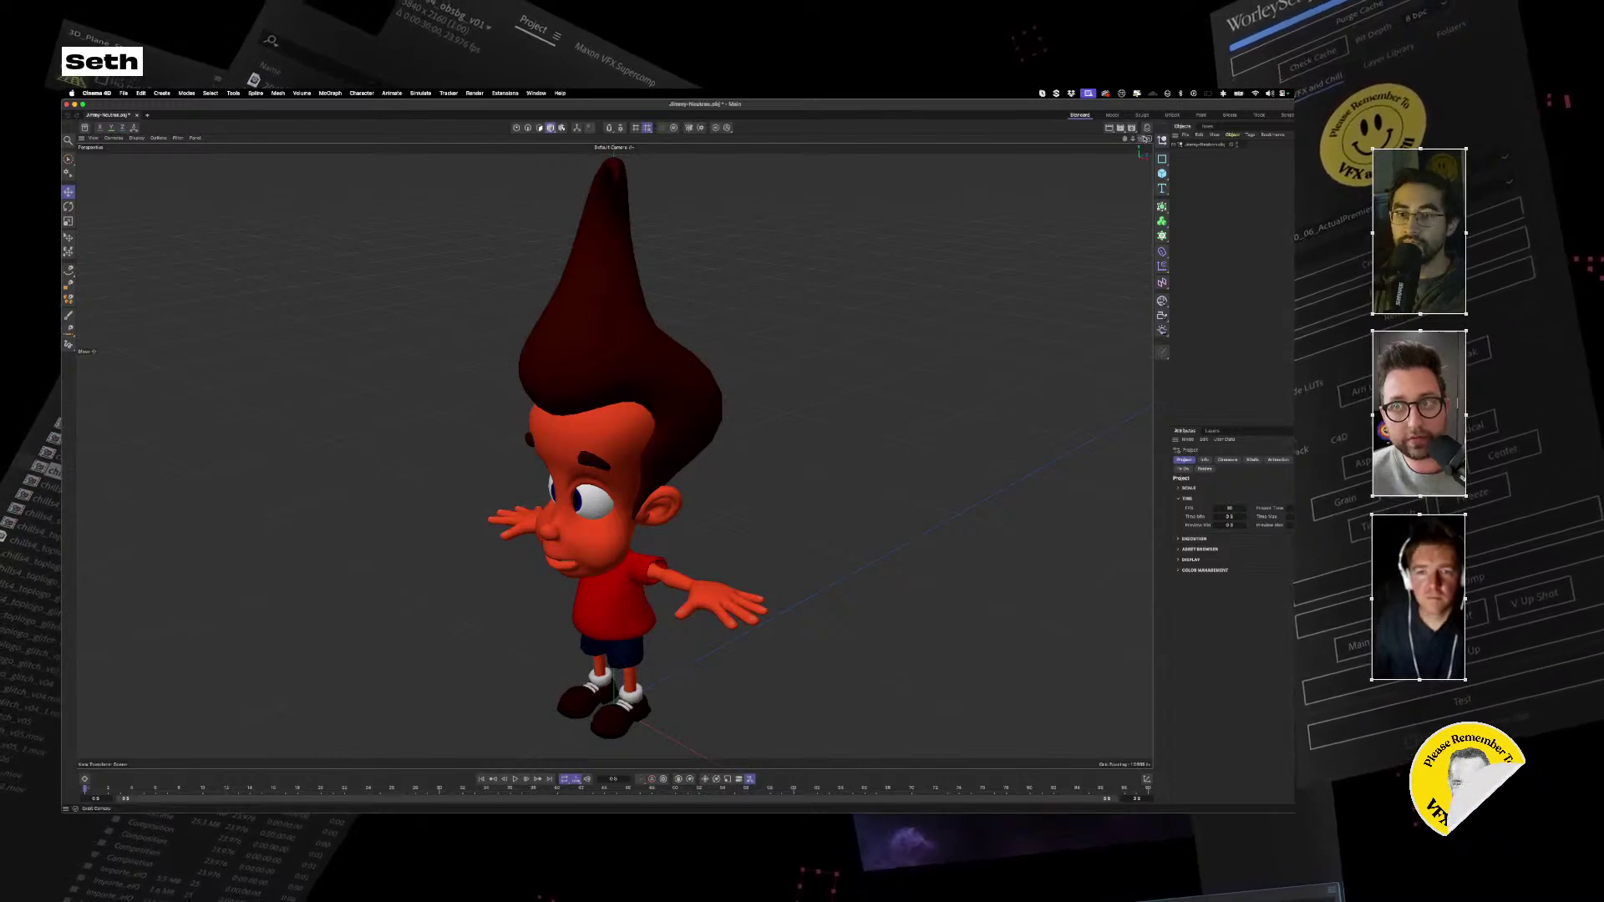
left_click_drag(1140, 139, 804, 470)
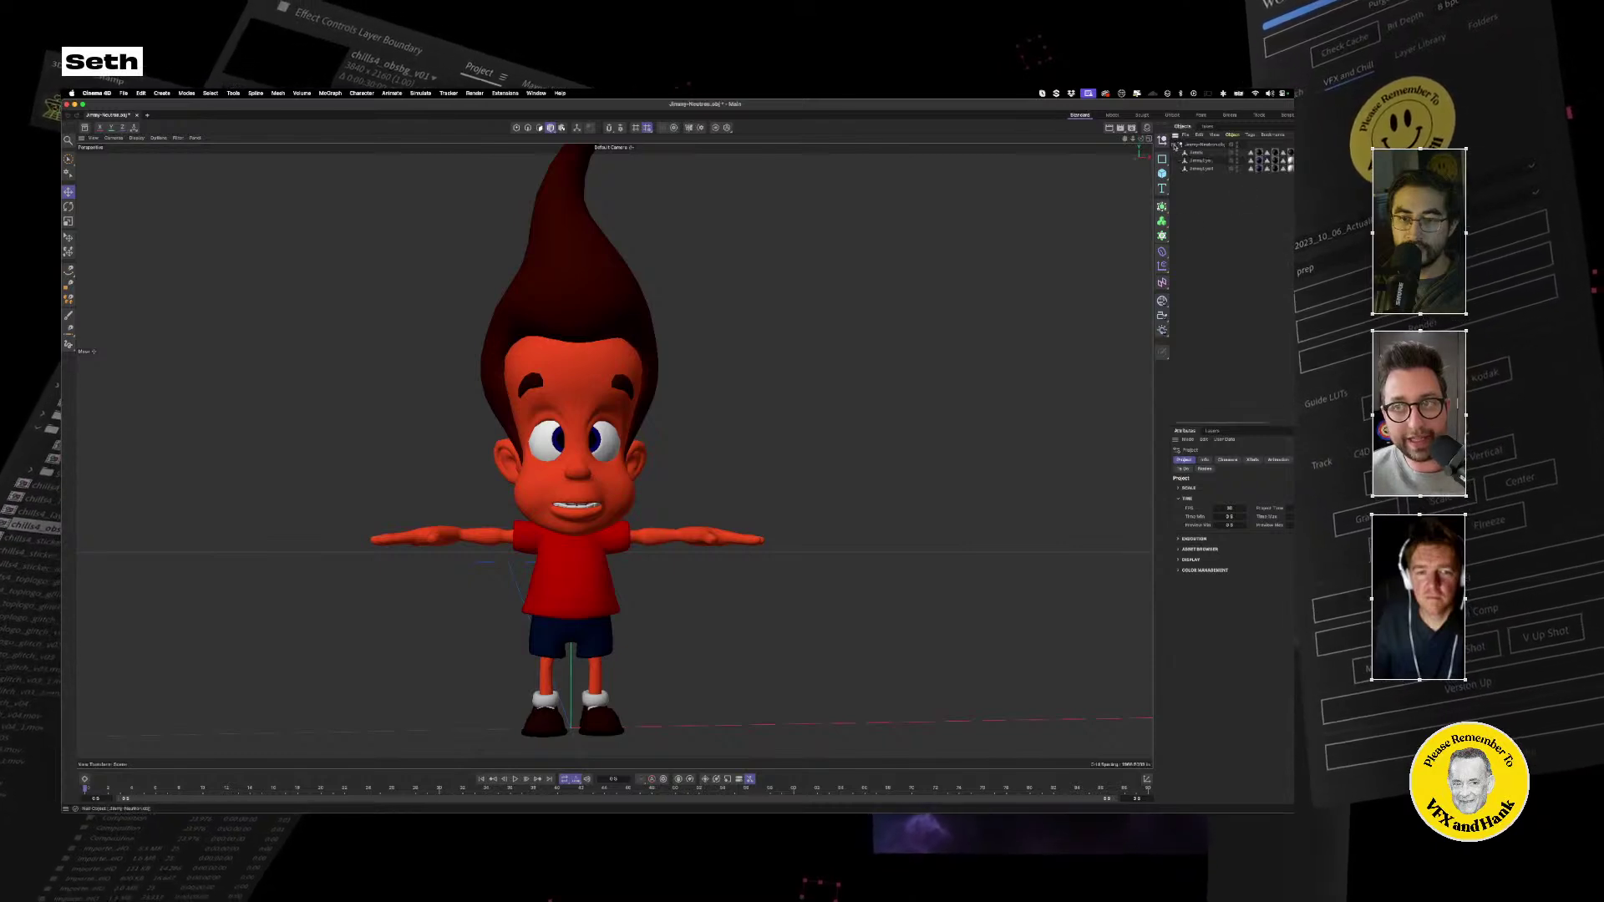
Select a material tag on the imported character's second mesh and inspect the whole model from different angles.
left_click(1290, 161)
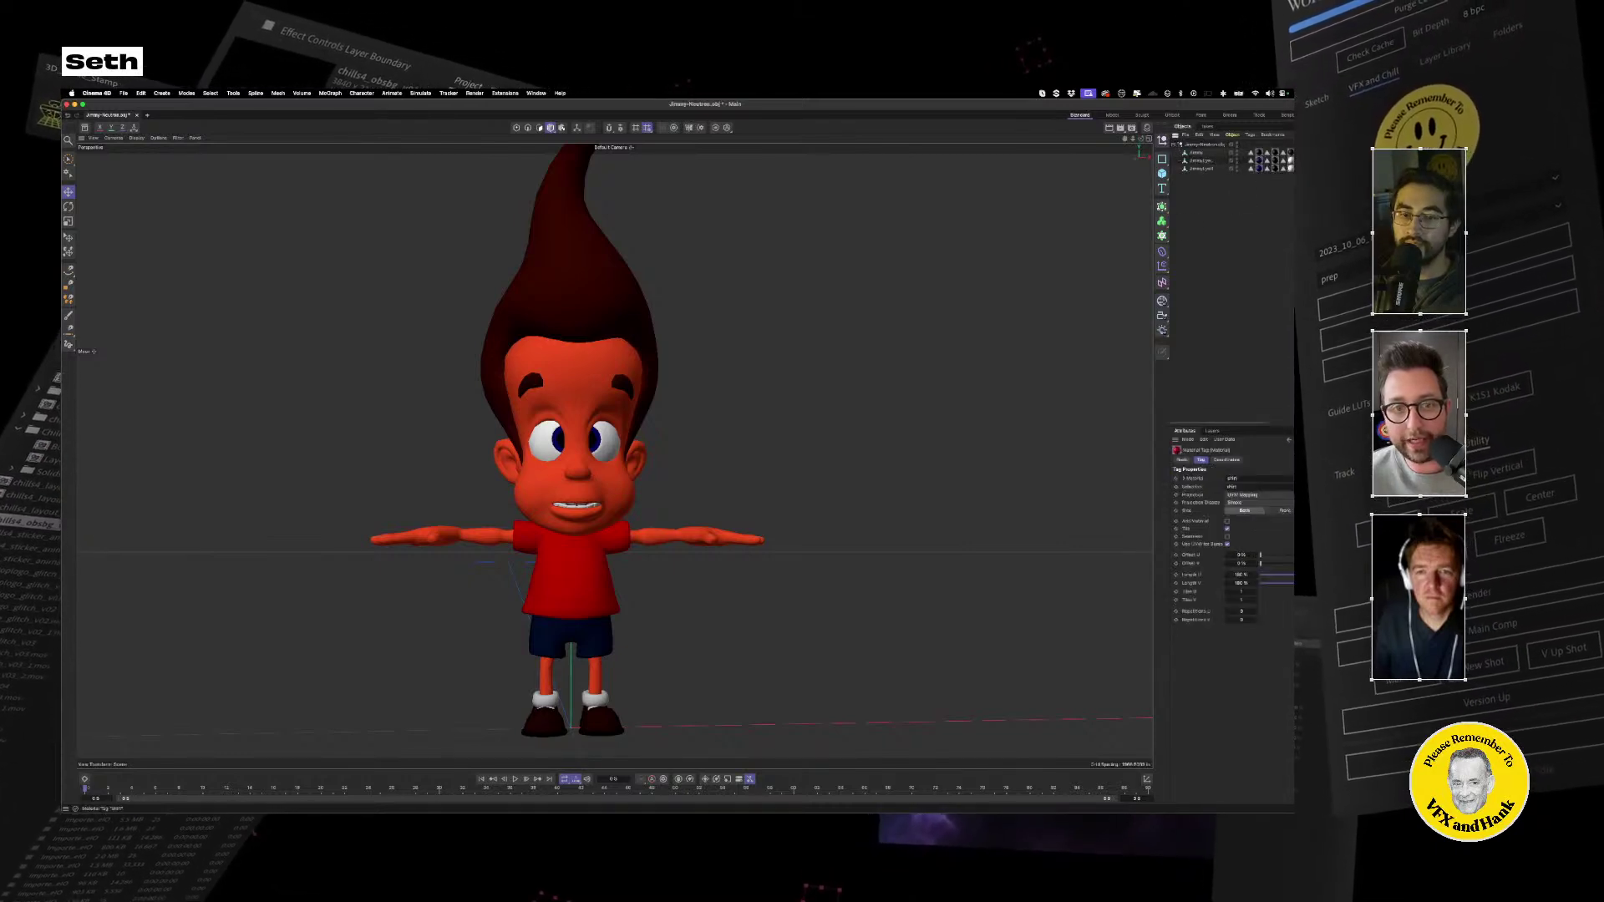
left_click_drag(597, 455, 873, 362, "alt")
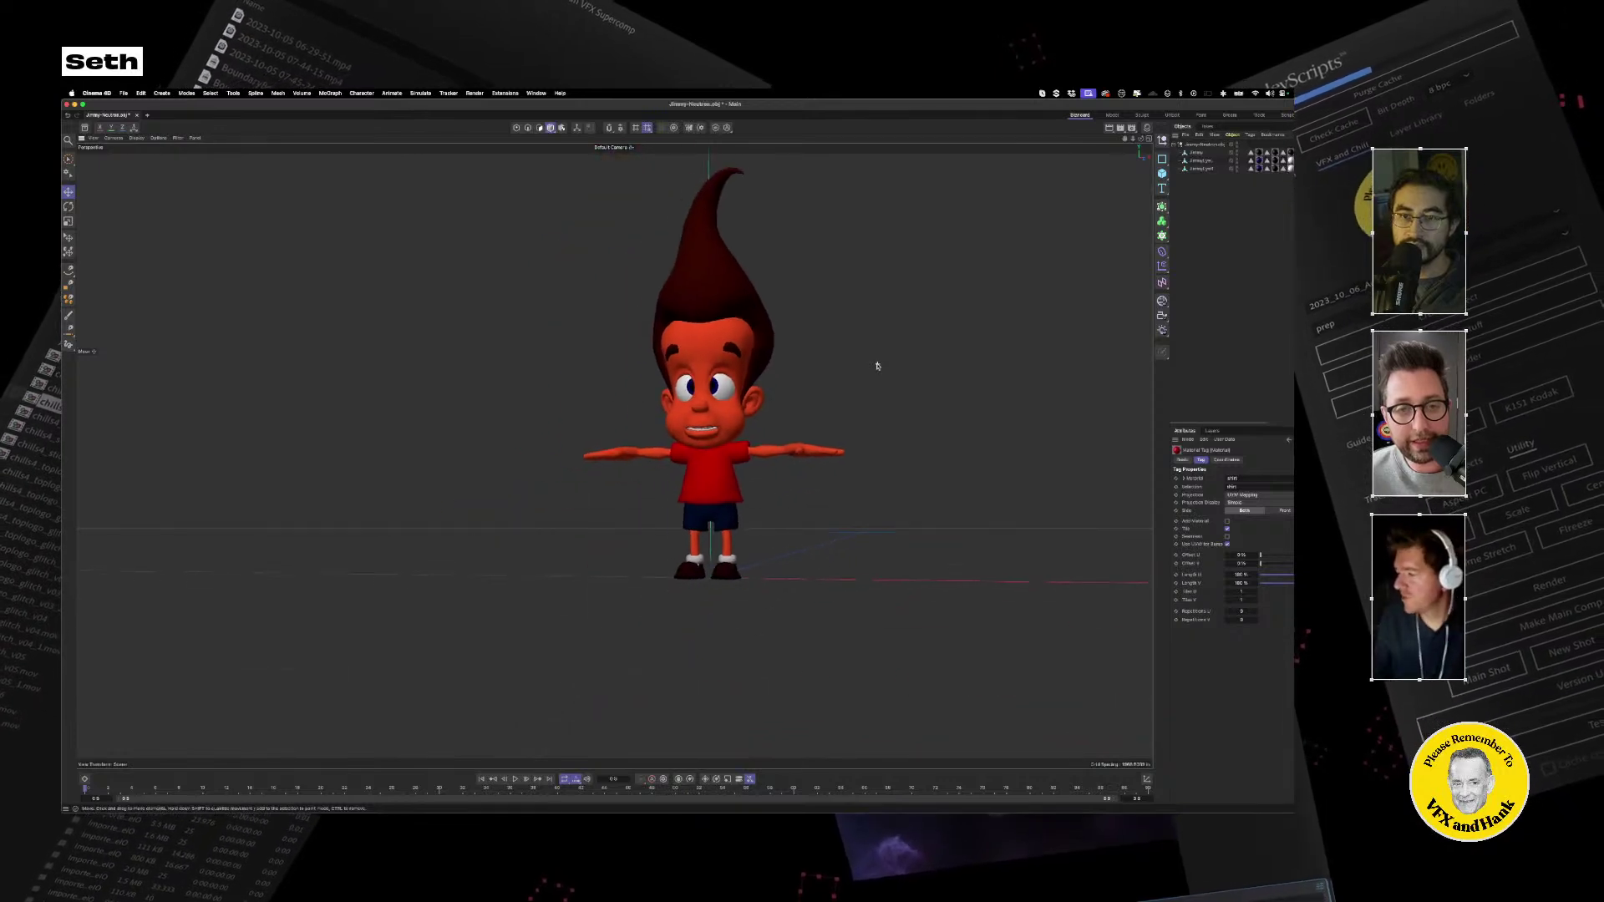
scroll(874, 362, "down", 3)
left_click_drag(1119, 204, 614, 455, "alt")
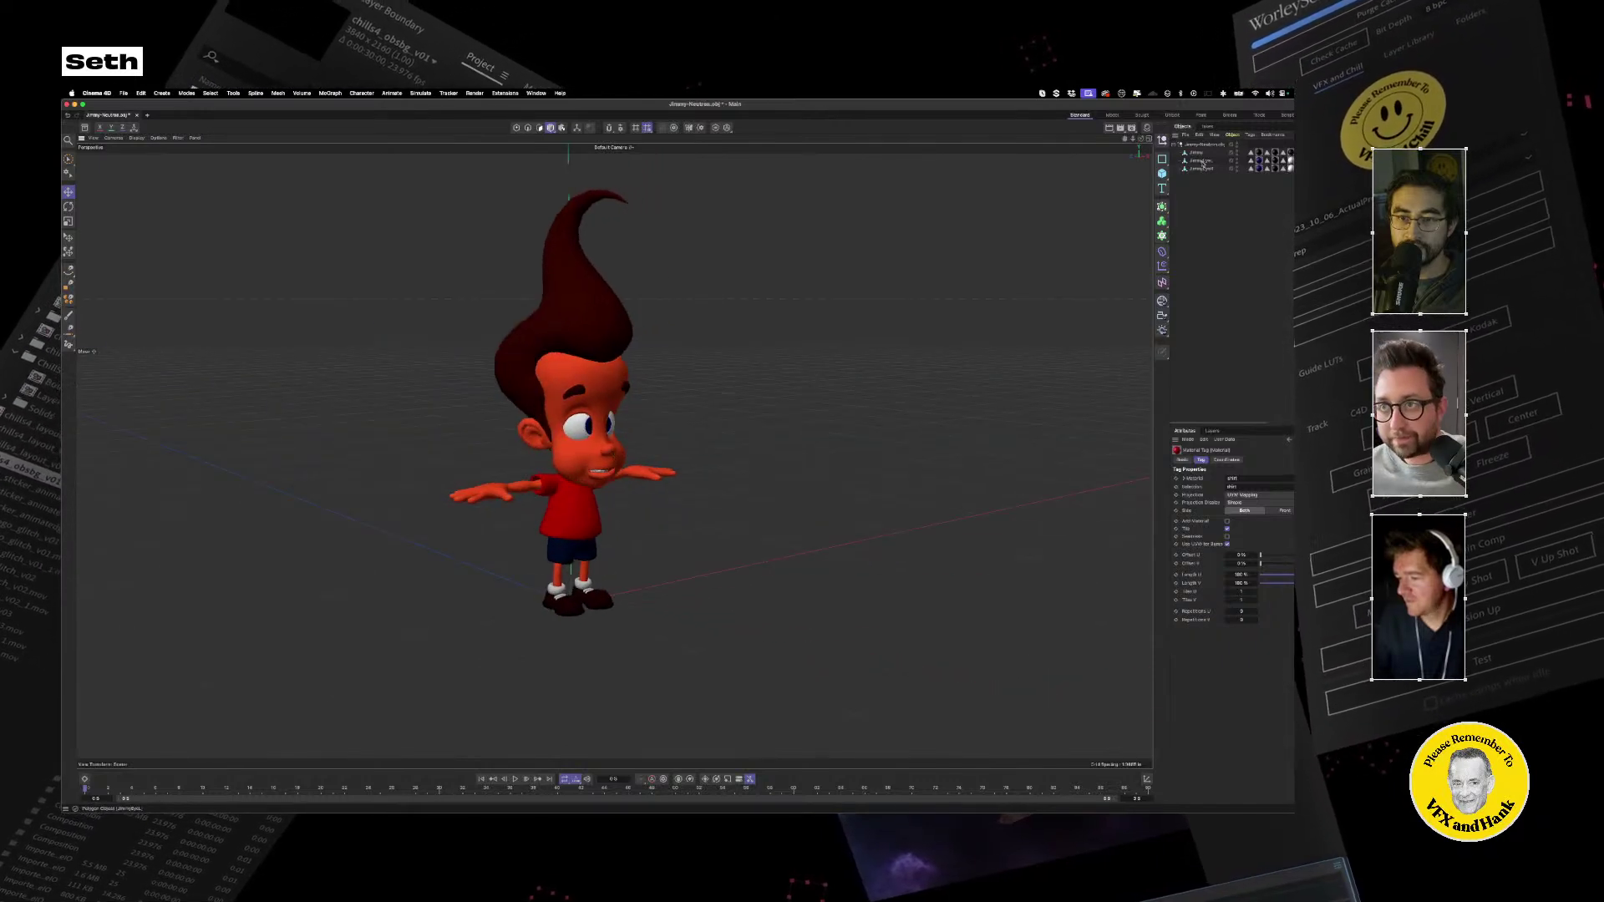
Switch to Finder, open the HowToLiveActionYourDragon project folder in VFXandChill and move the window clear of the model.
mouse_move(536, 804)
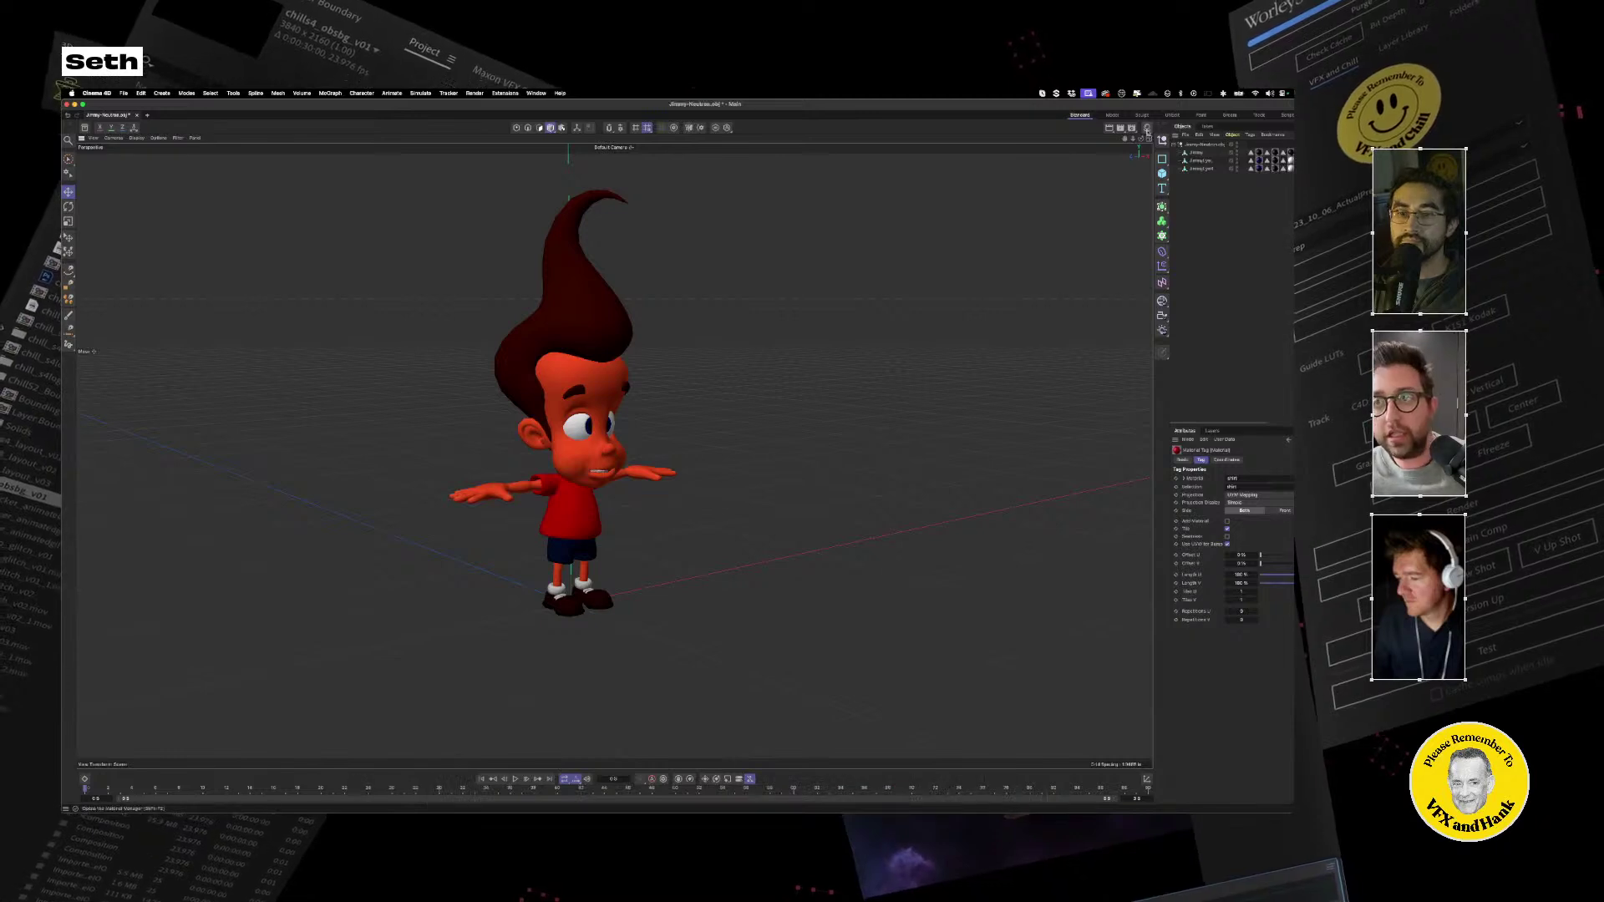
mouse_move(781, 798)
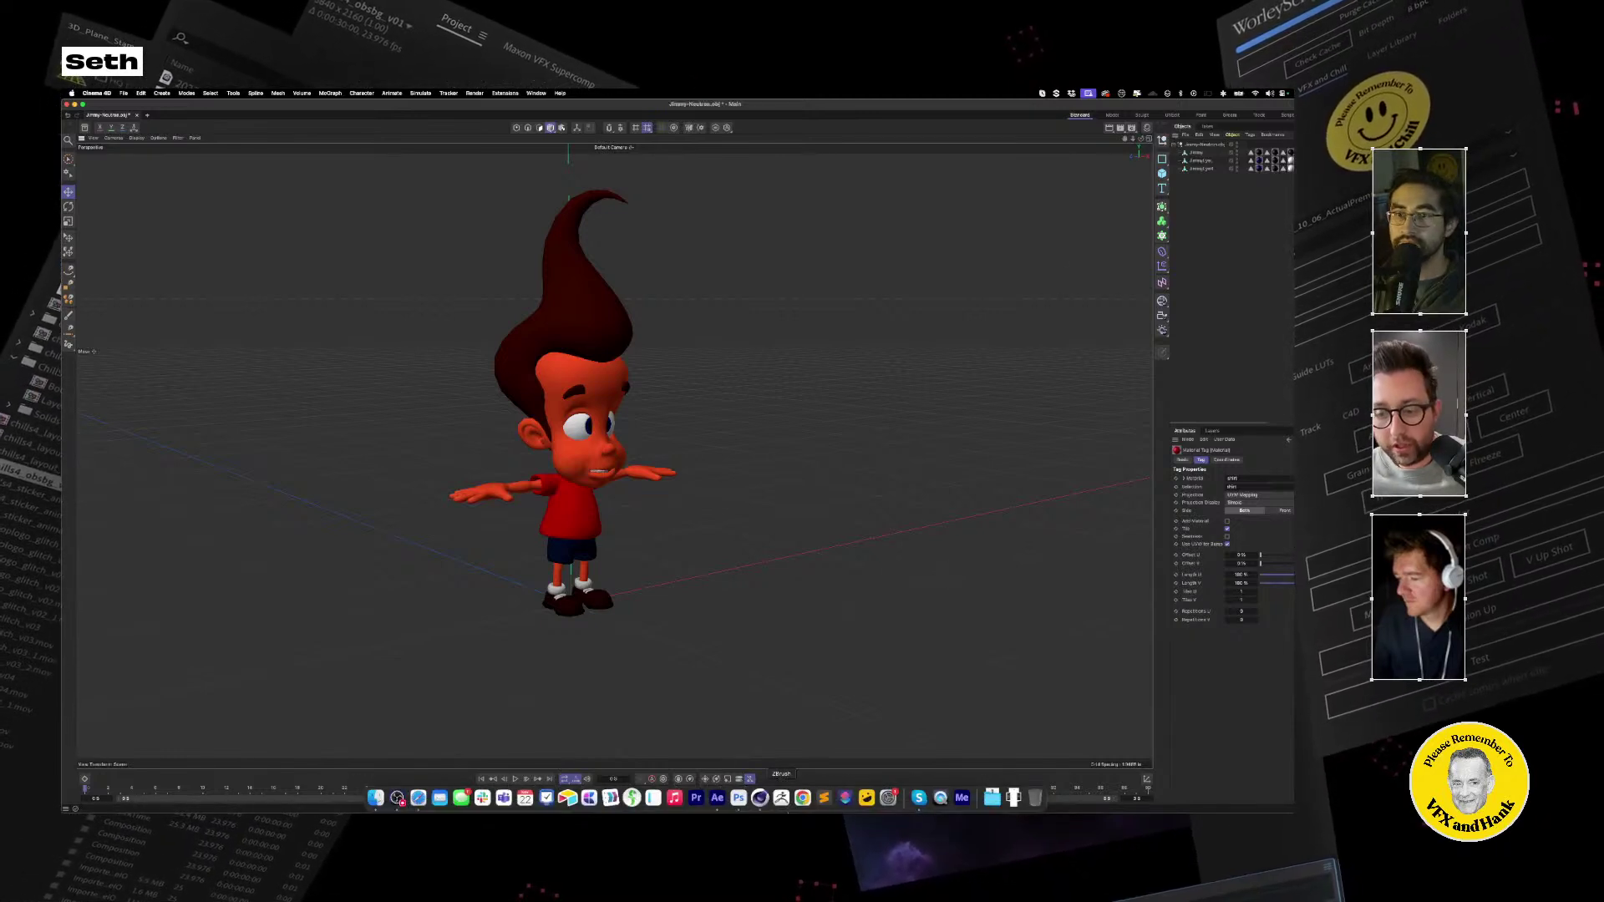
left_click(1013, 798)
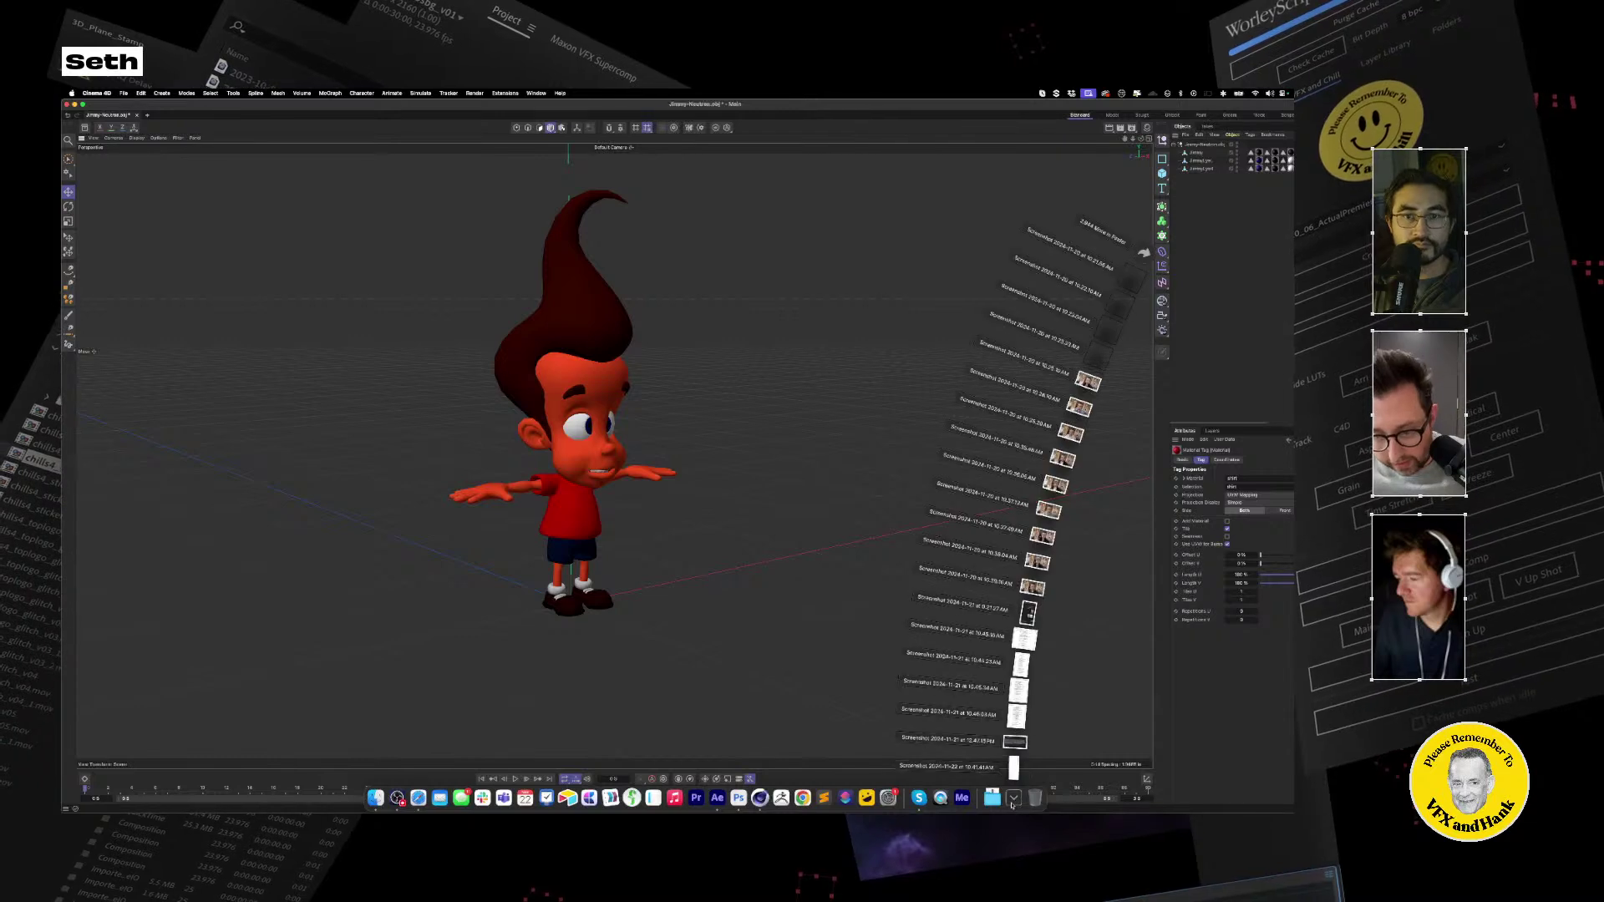
left_click(372, 800)
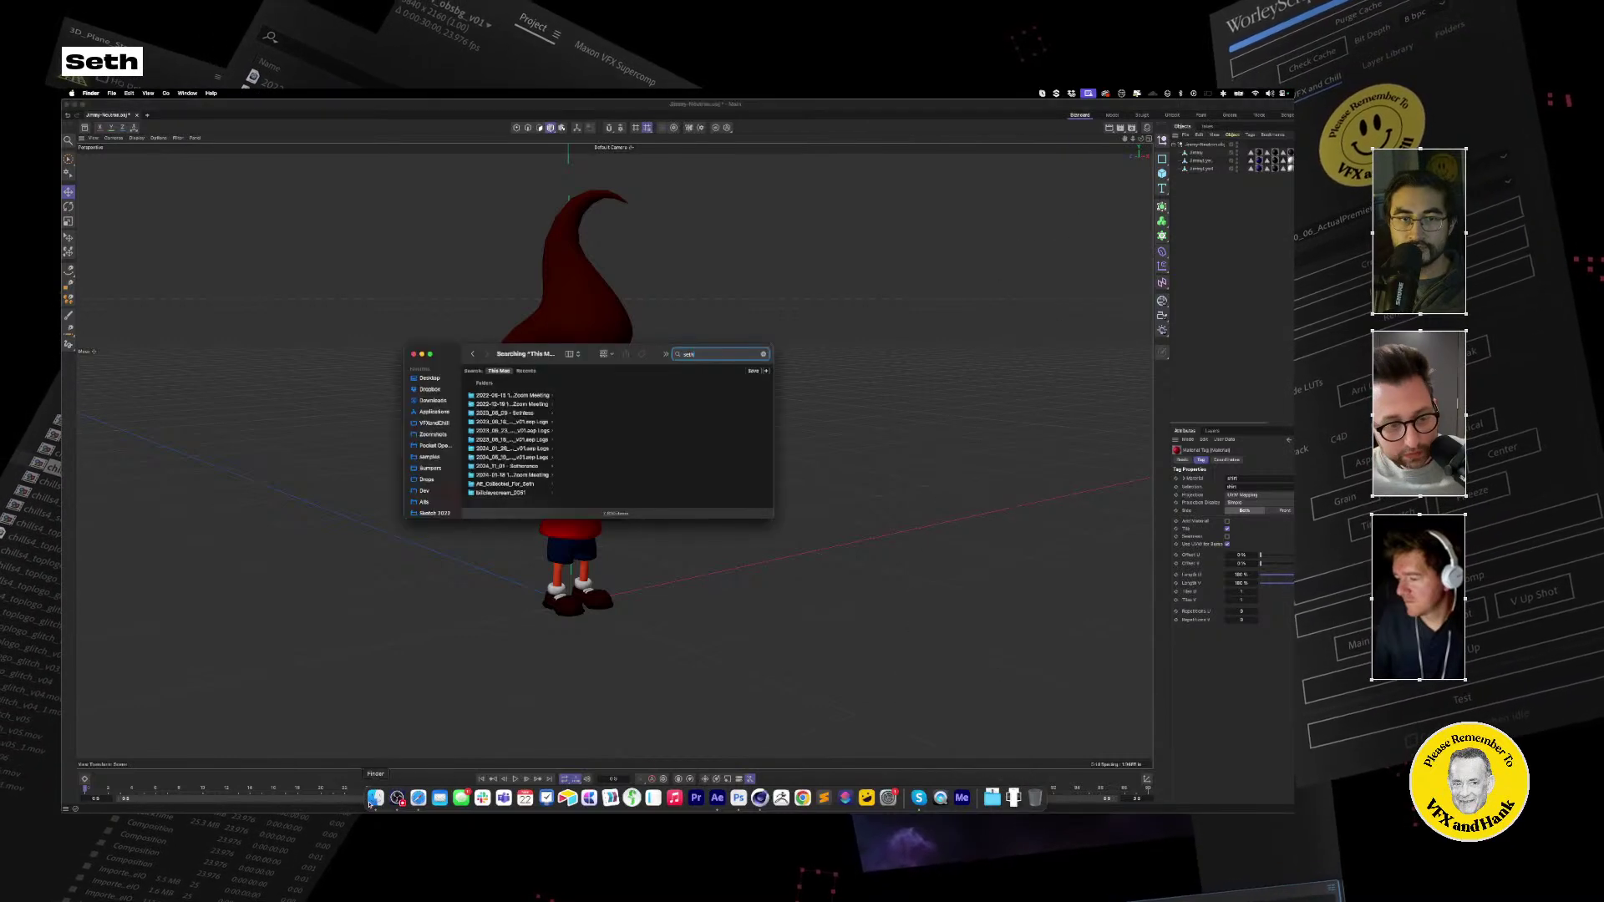
left_click(433, 423)
left_click(521, 382)
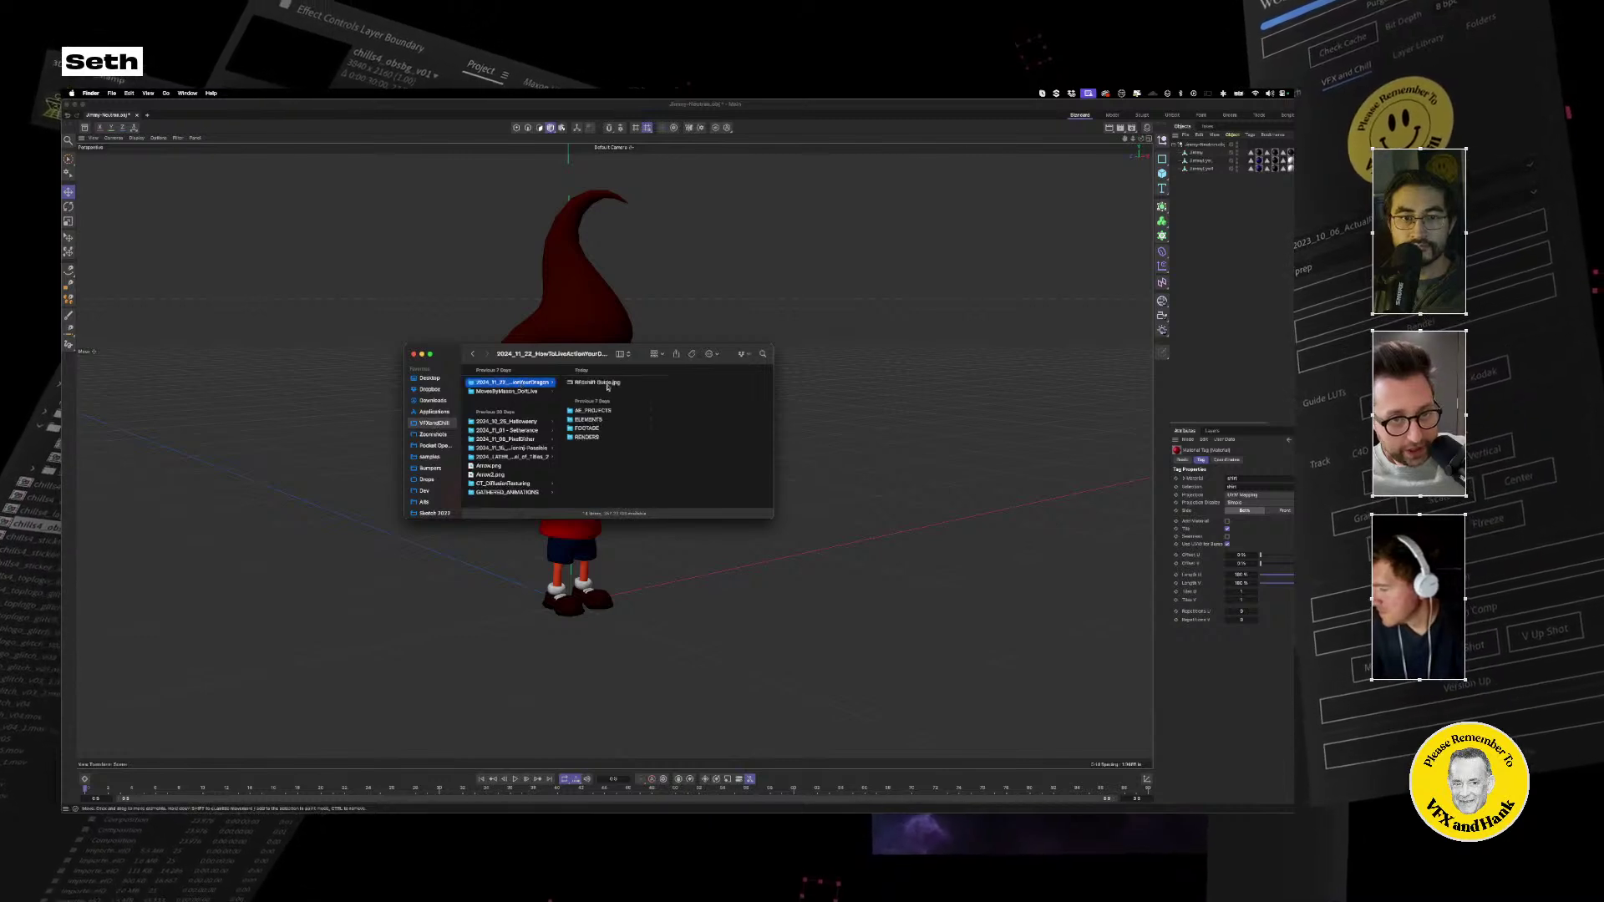
left_click_drag(560, 352, 1100, 610)
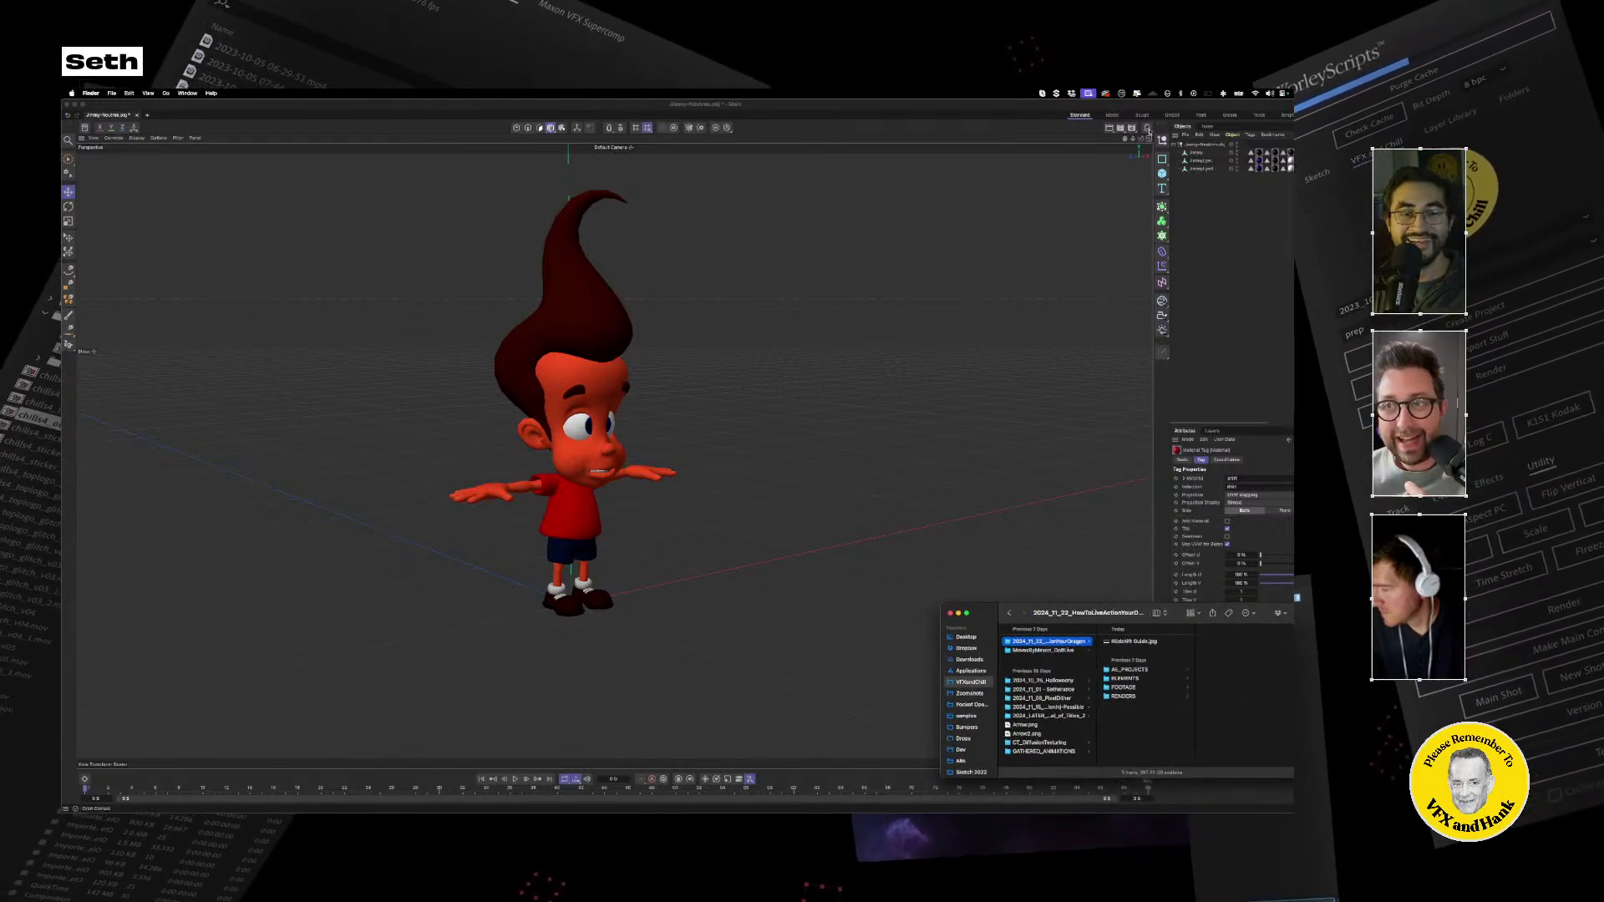
Change the renderer from Standard to Redshift in the render settings and close them.
left_click(1147, 129)
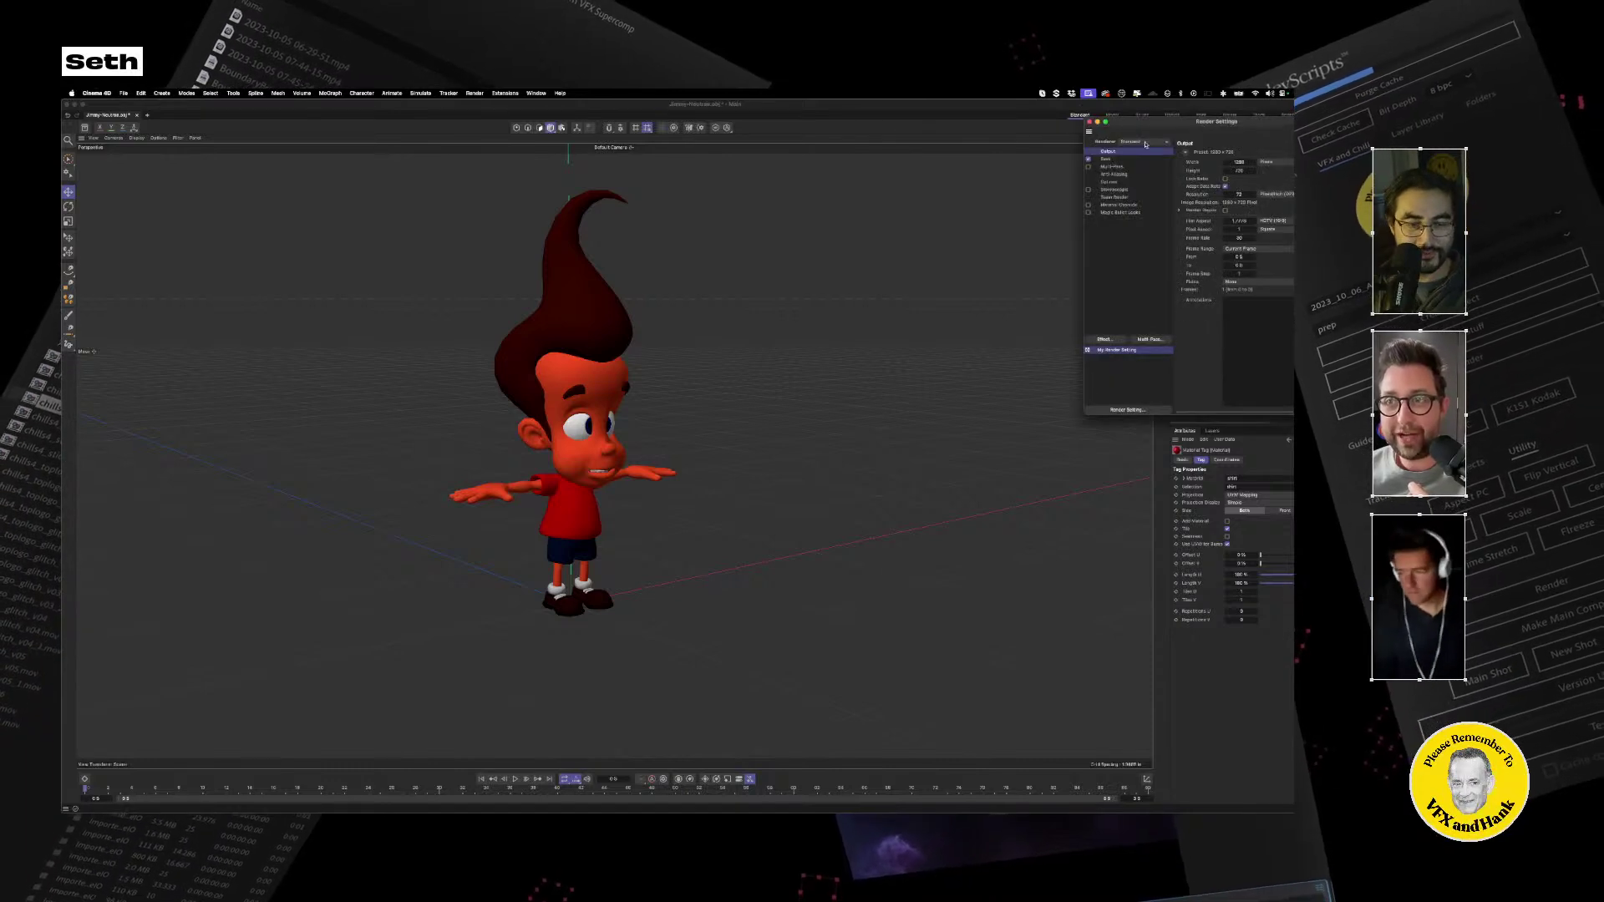
left_click(1146, 144)
left_click(1097, 131)
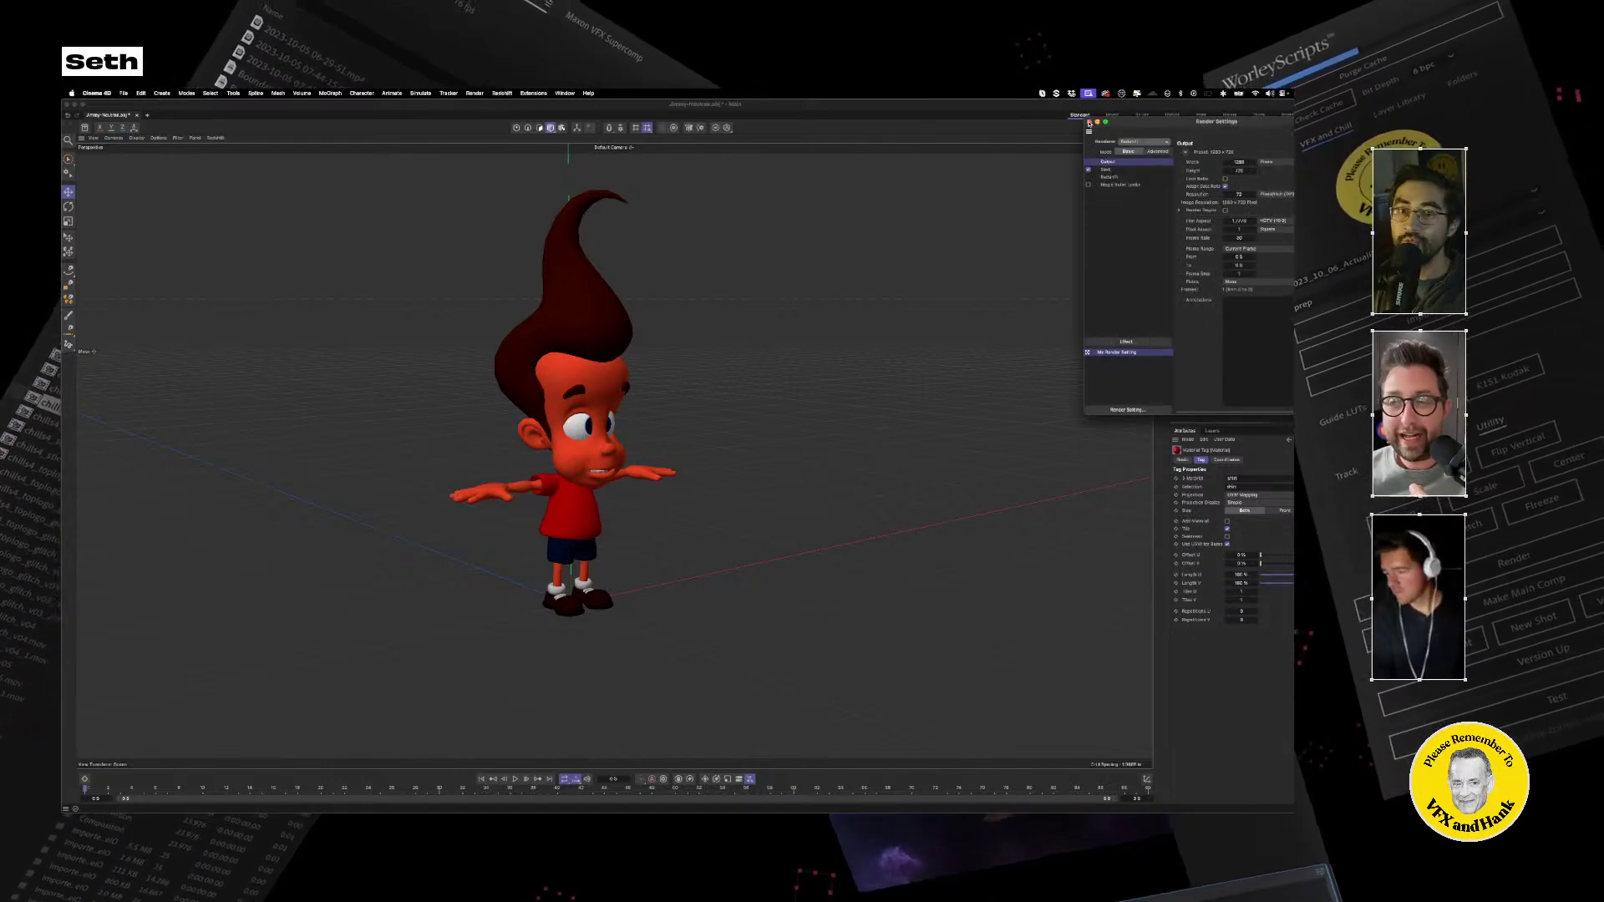
left_click(1089, 123)
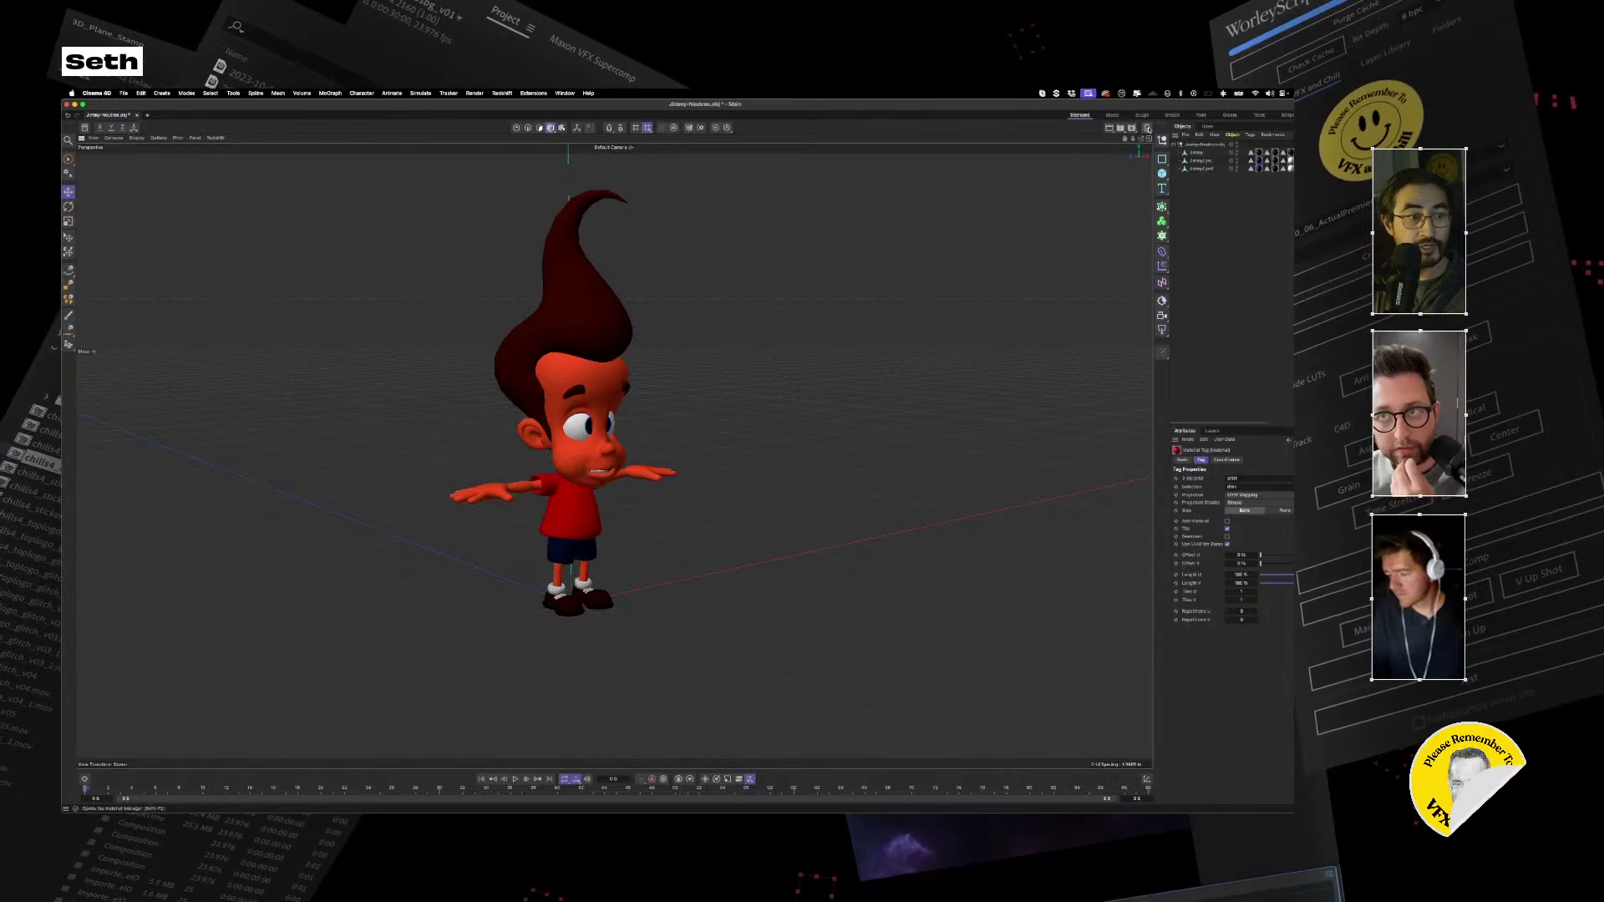
Show the scene's materials and the asset browser beside the viewport.
left_click(1146, 128)
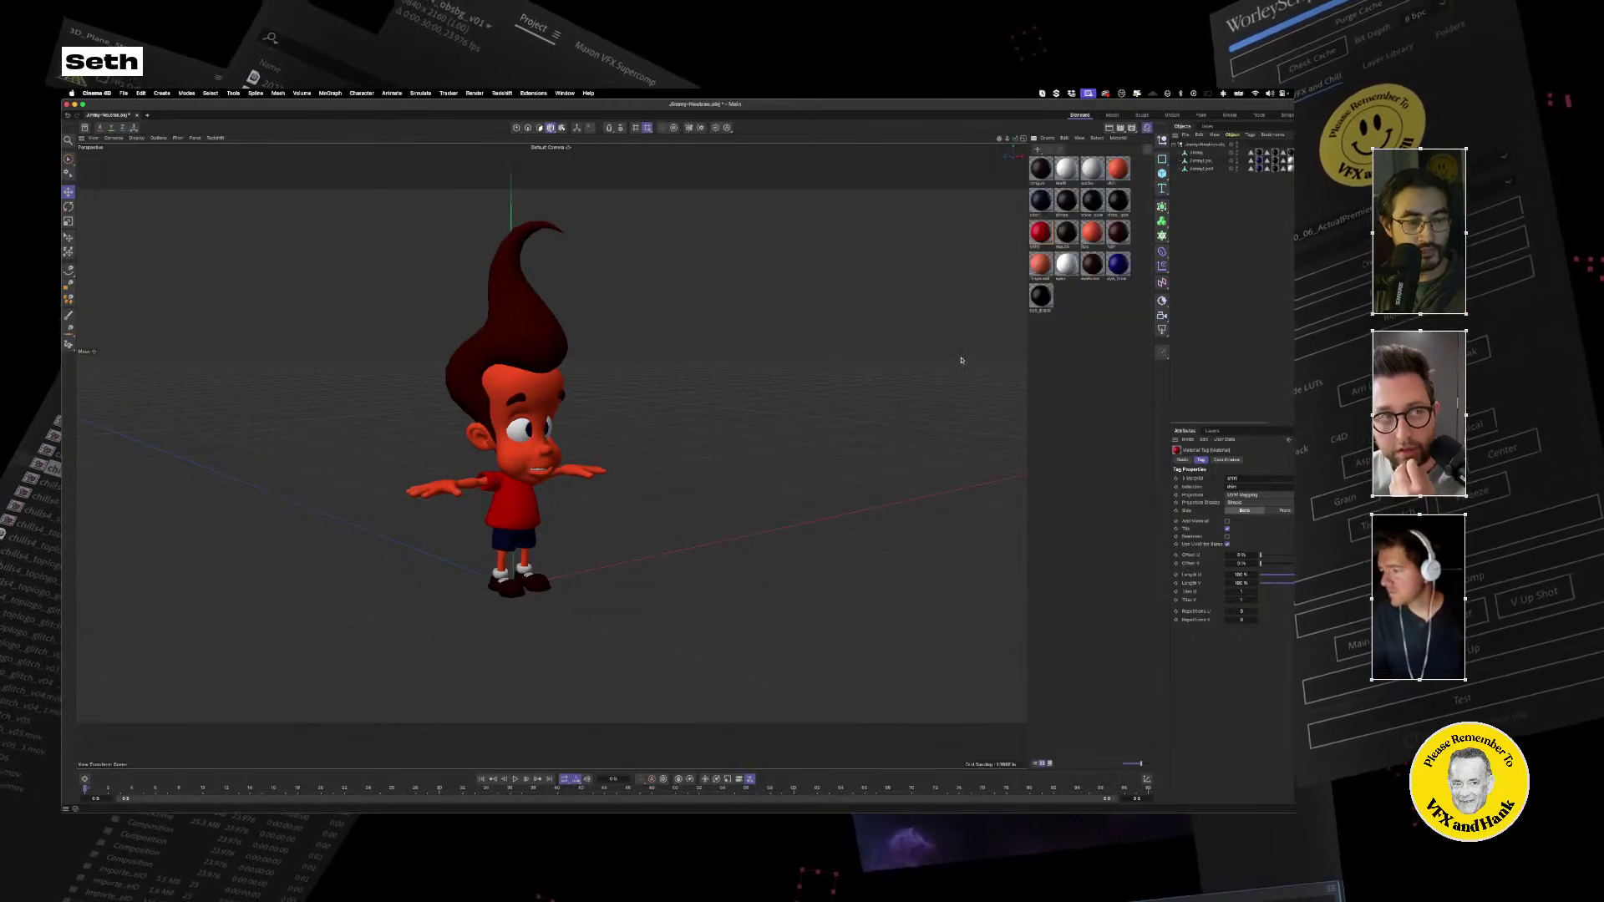
left_click(85, 127)
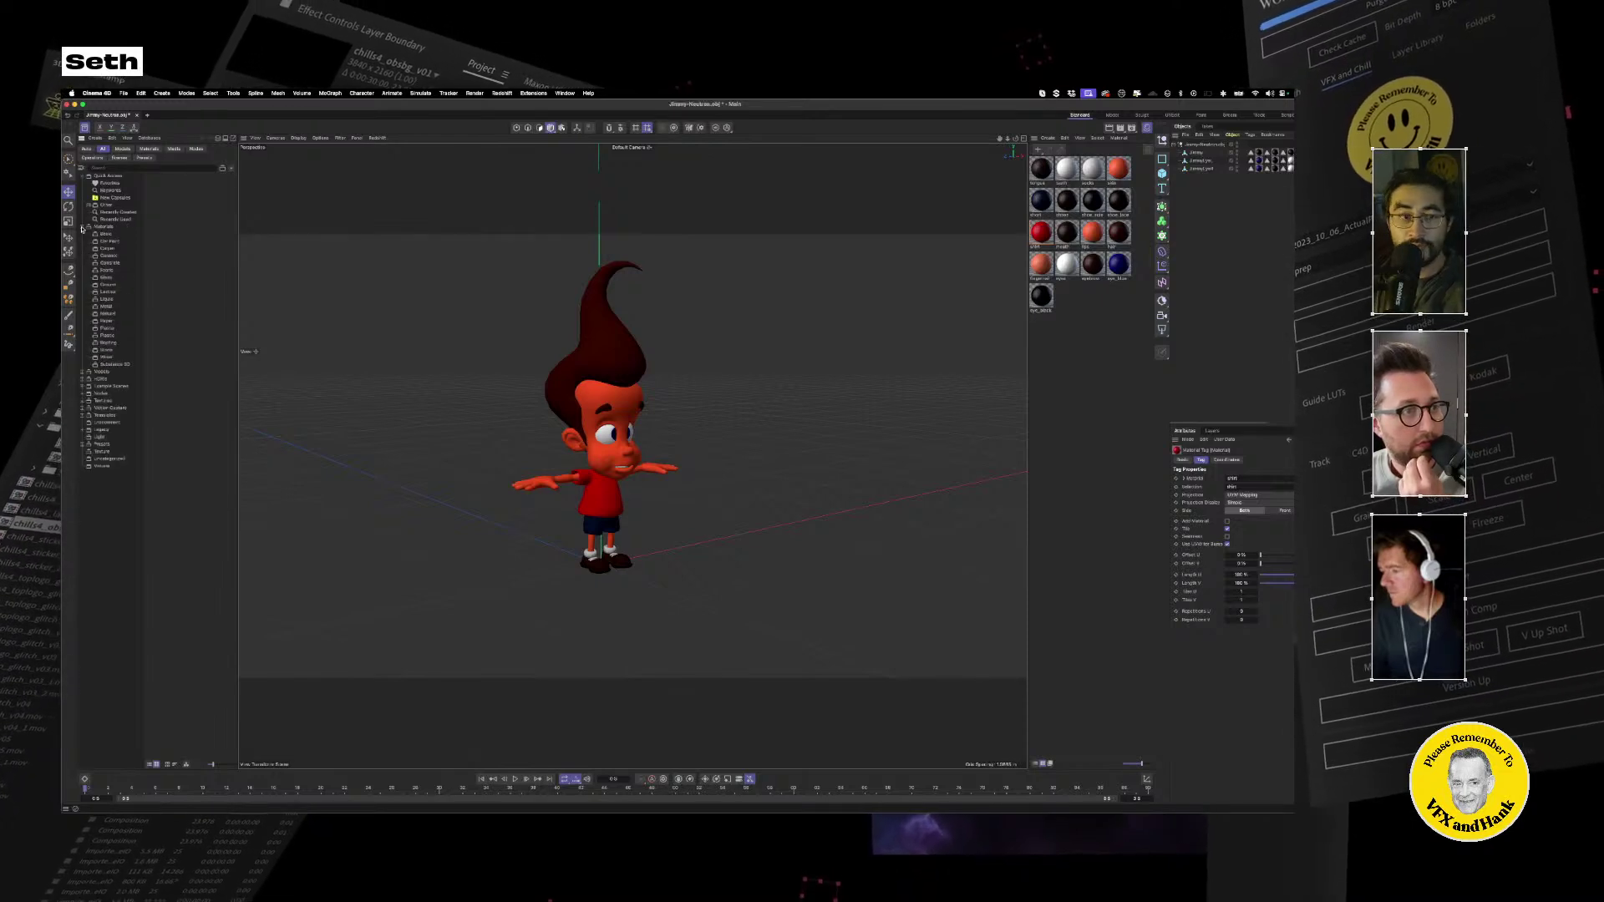
Browse the asset library's material categories, including glass, leather and natural, and open the Plastic materials.
left_click(108, 314)
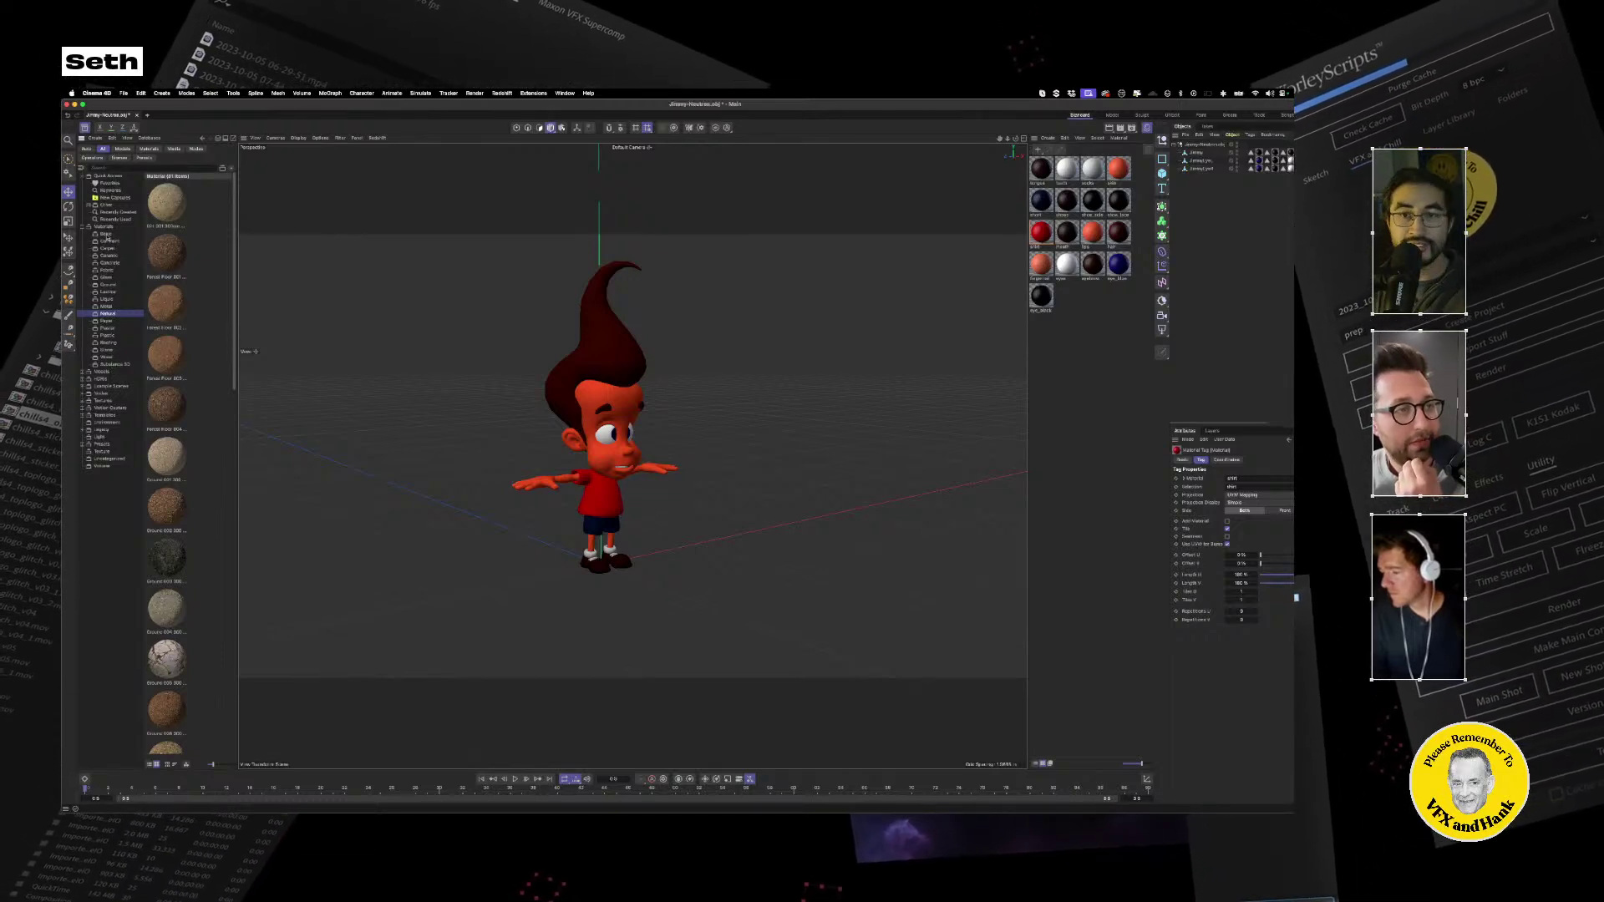
left_click(110, 262)
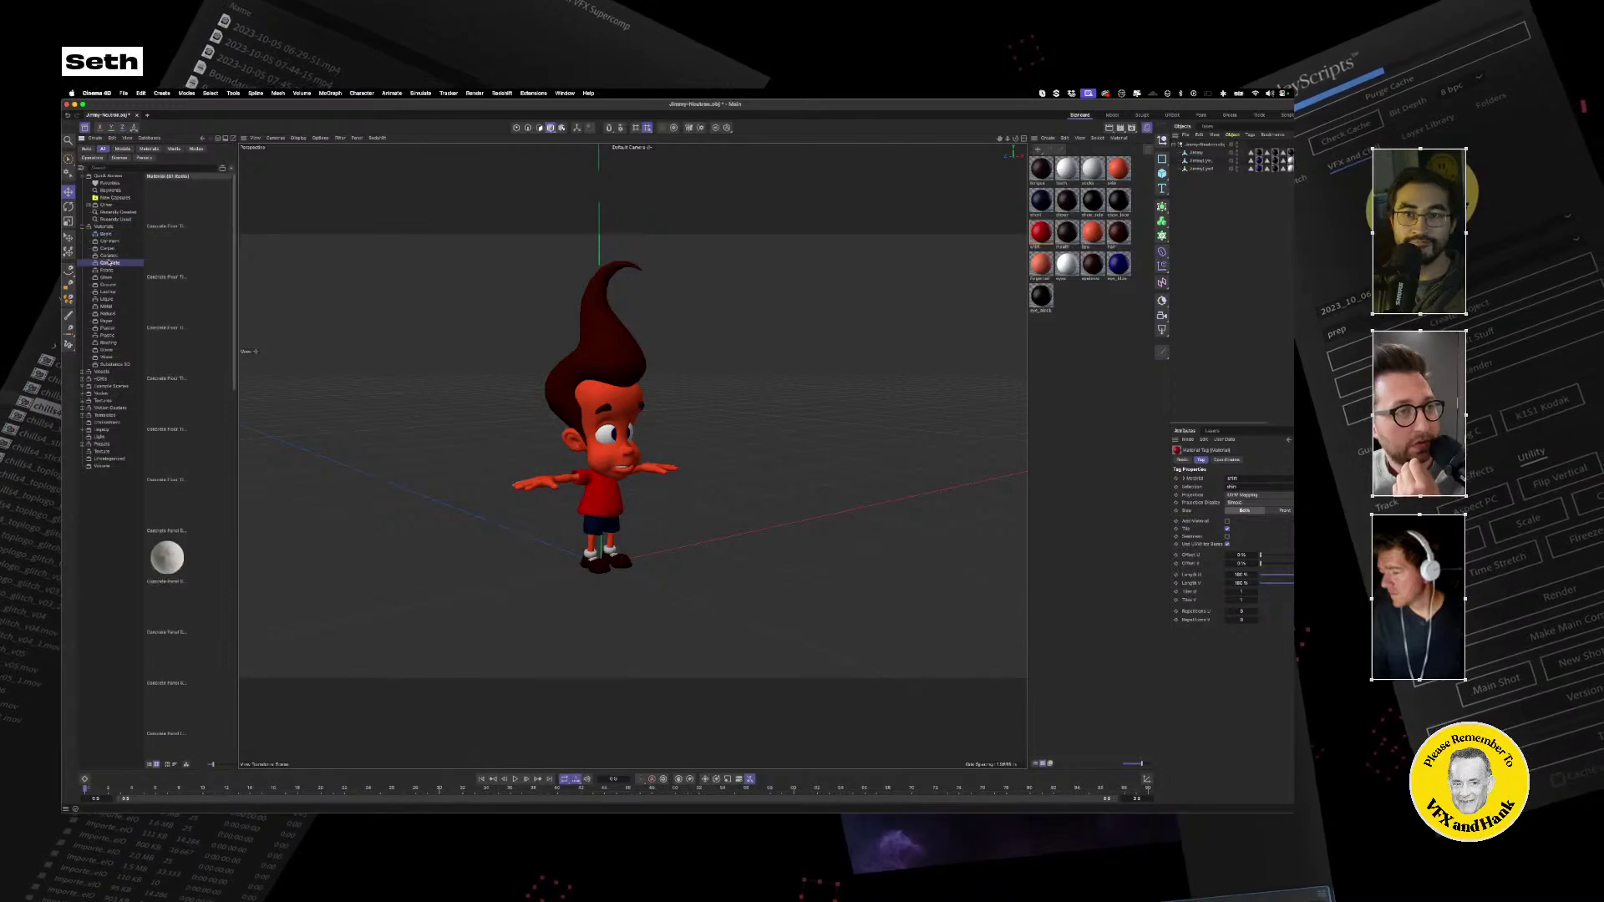
left_click(108, 277)
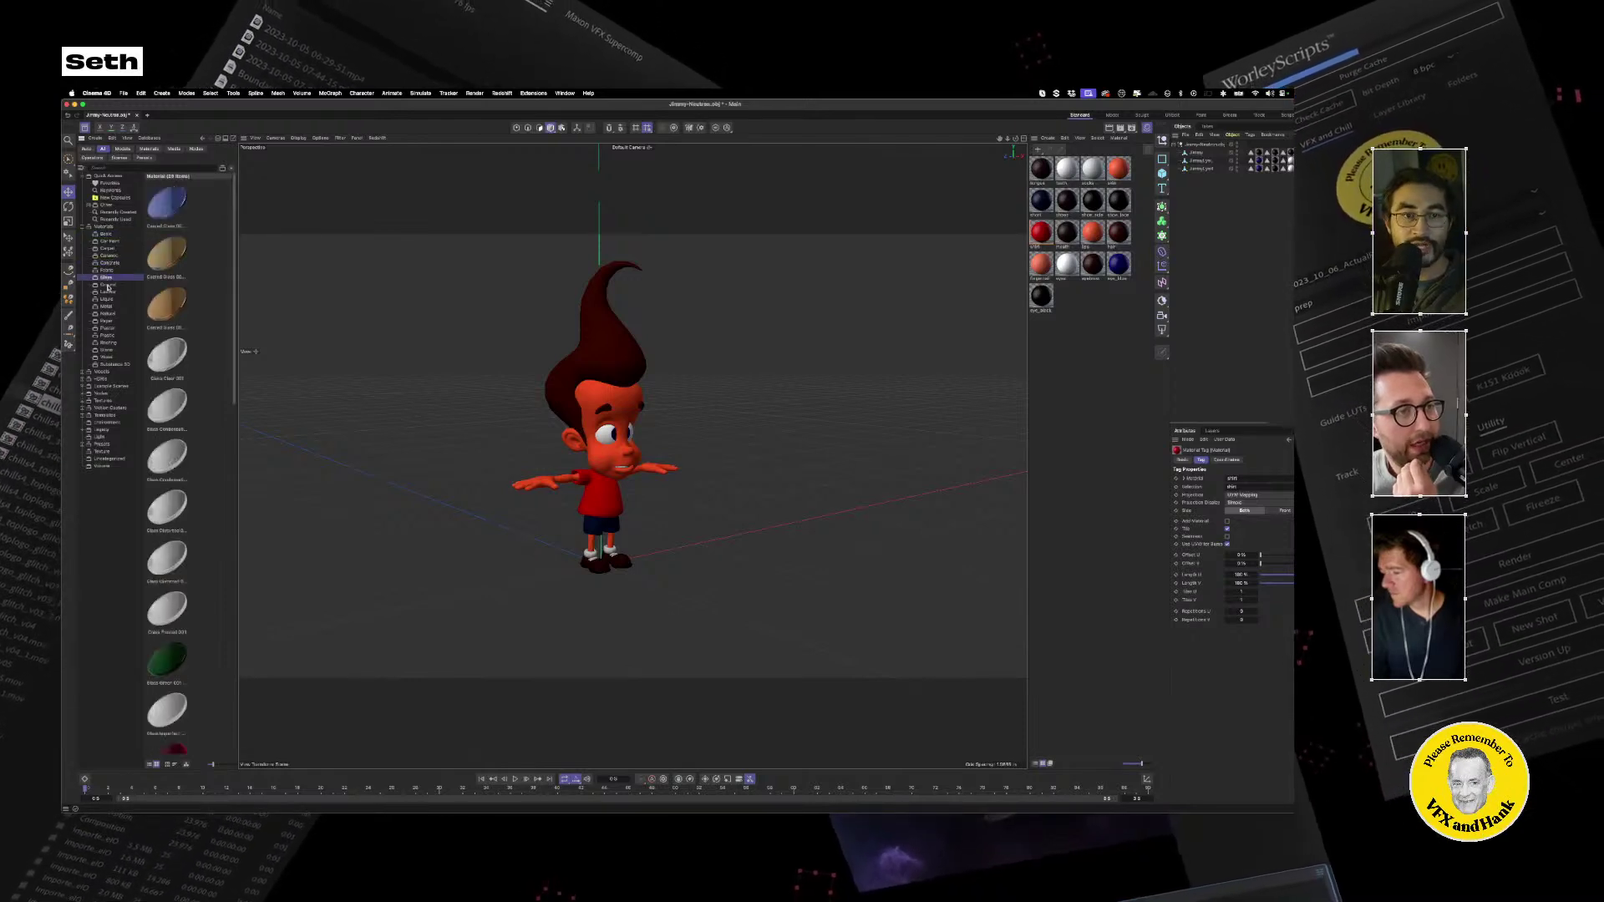
left_click(108, 285)
left_click(109, 292)
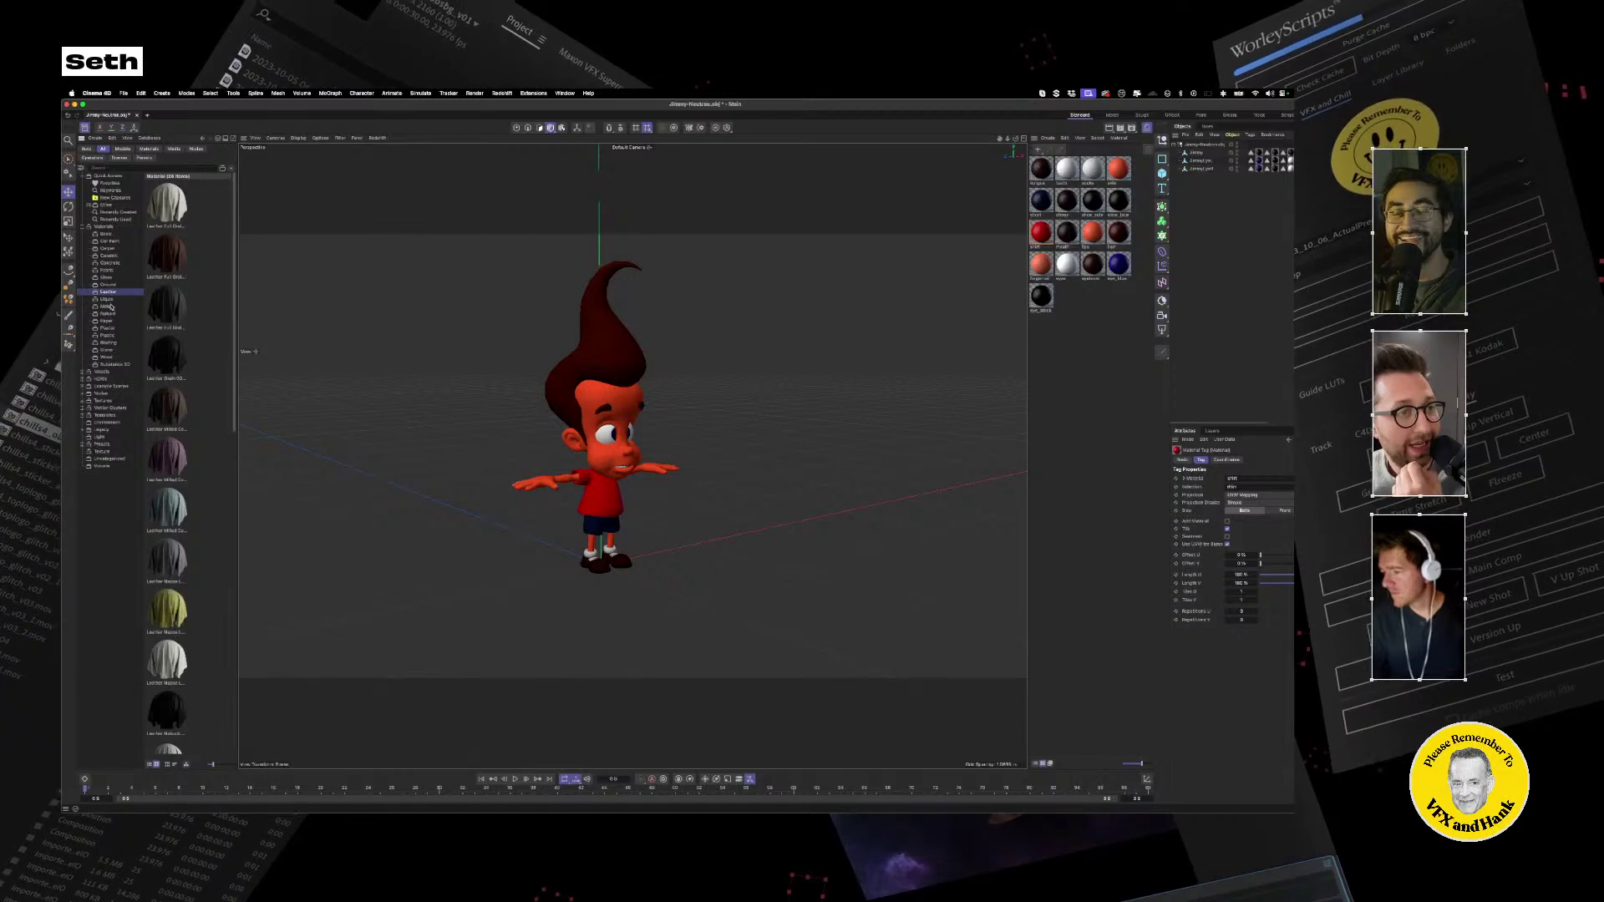
left_click(109, 313)
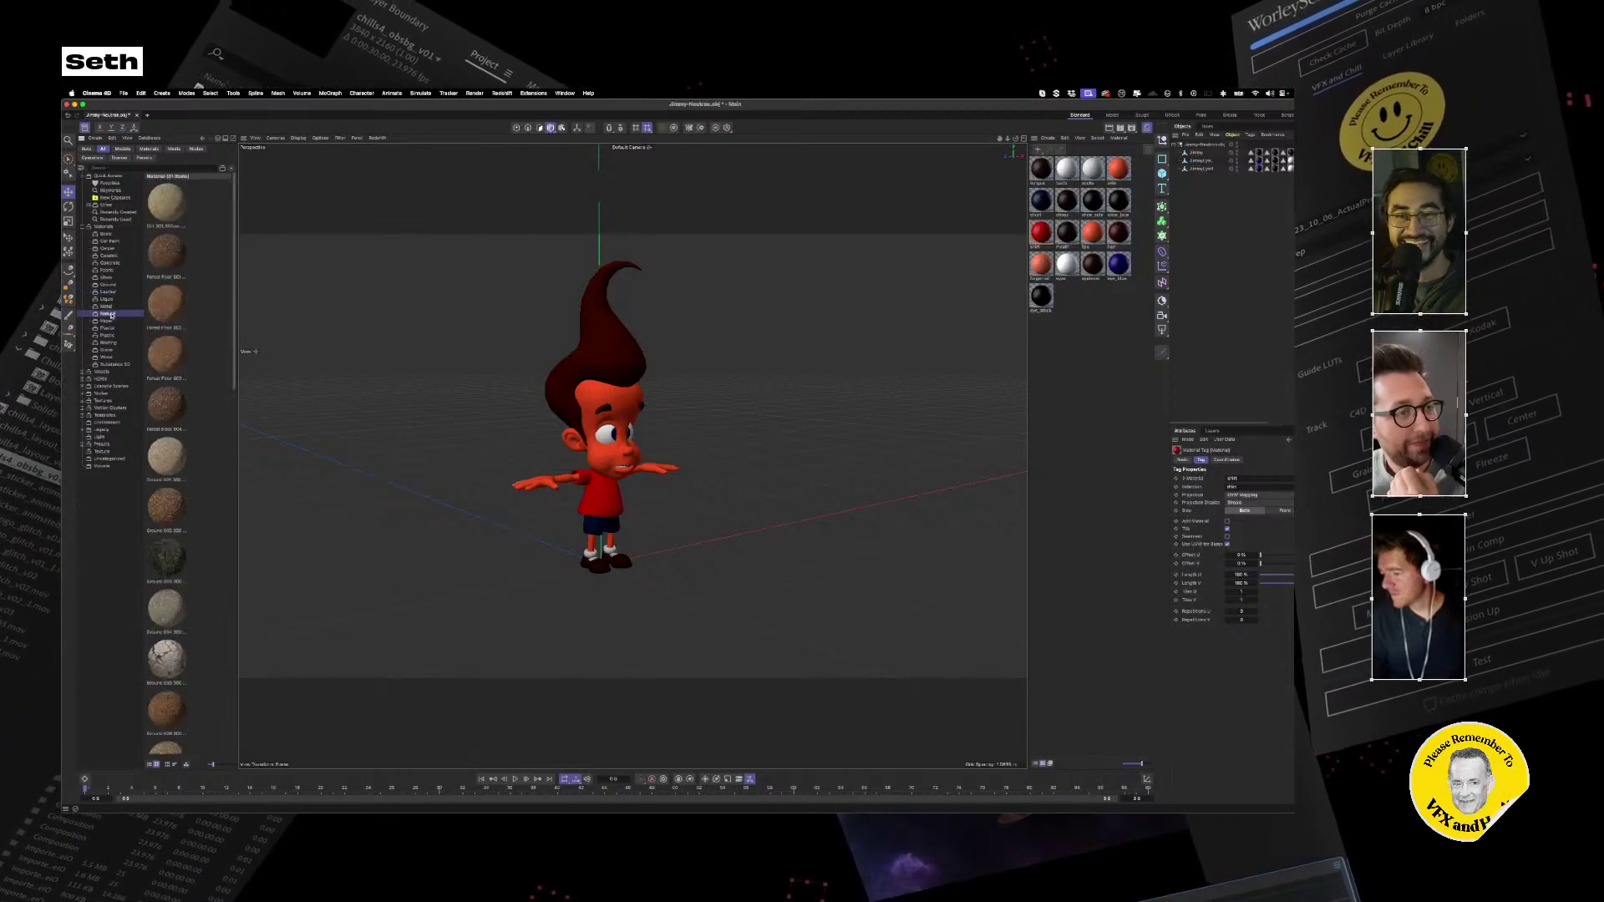
left_click(109, 334)
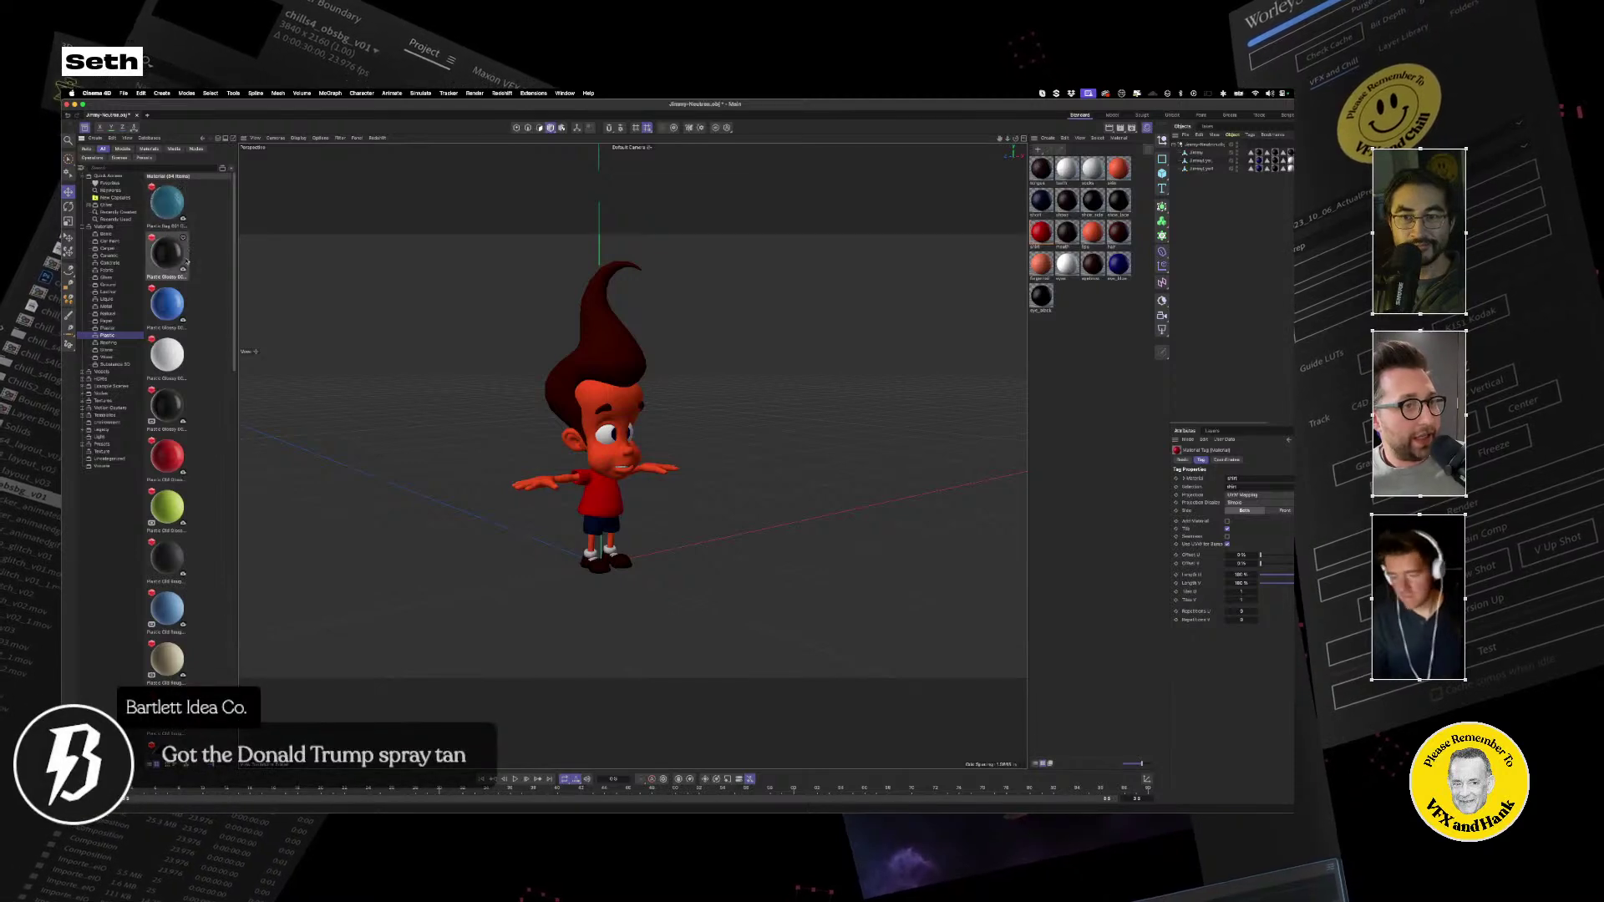
Add the red Plastic Old Glossy material from the asset library and open its node graph in an enlarged, repositioned Node Editor.
left_click(172, 466)
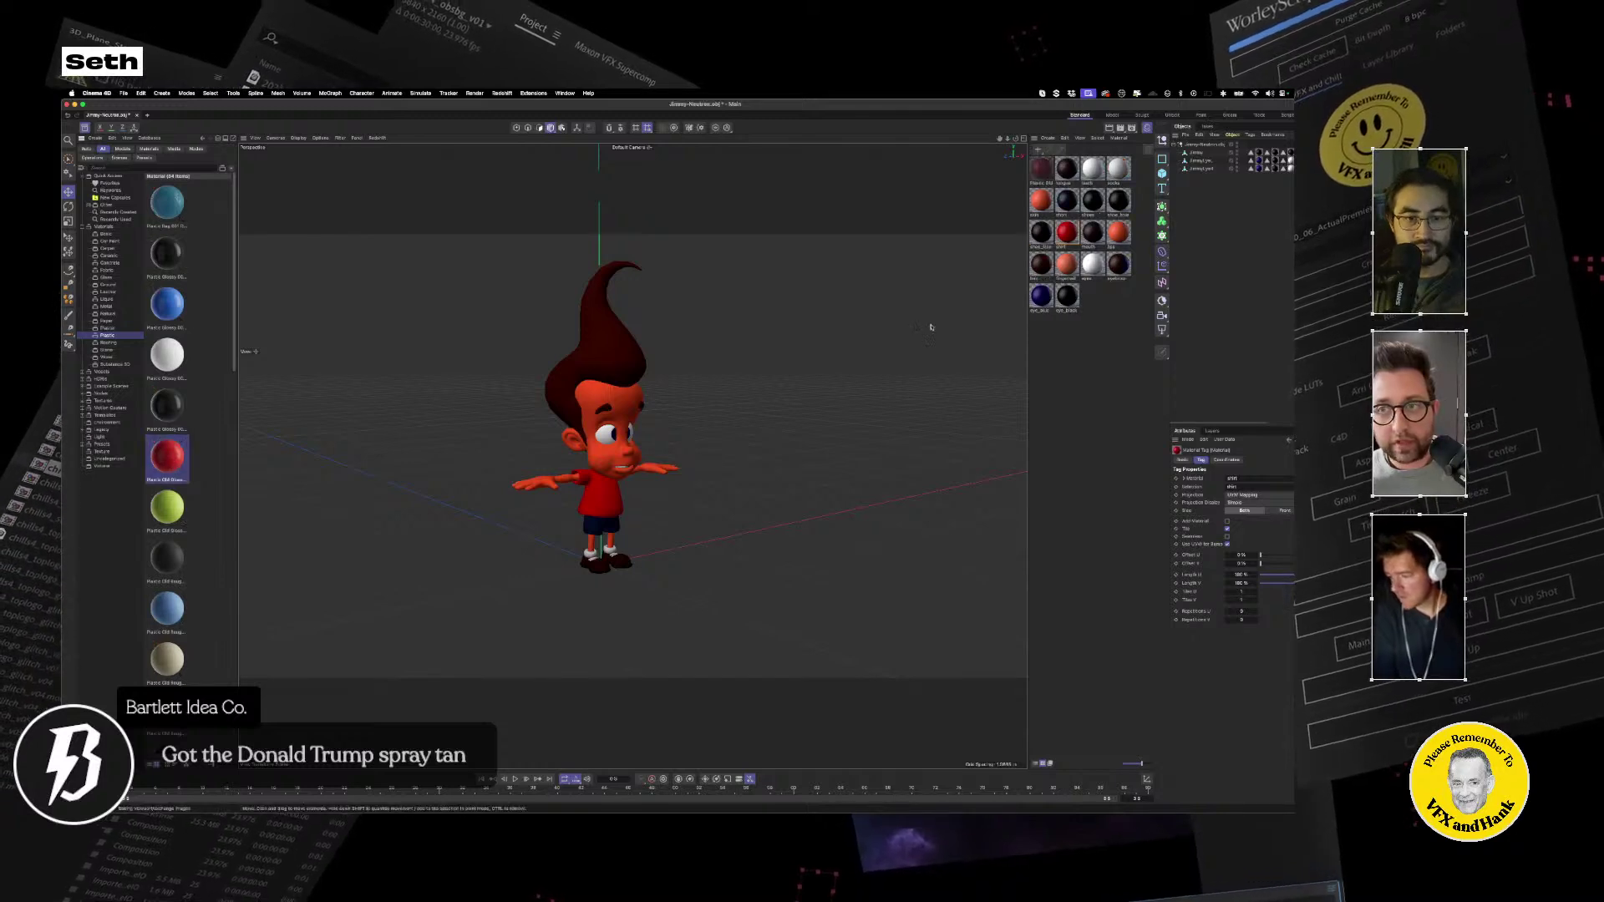
left_click(1042, 171)
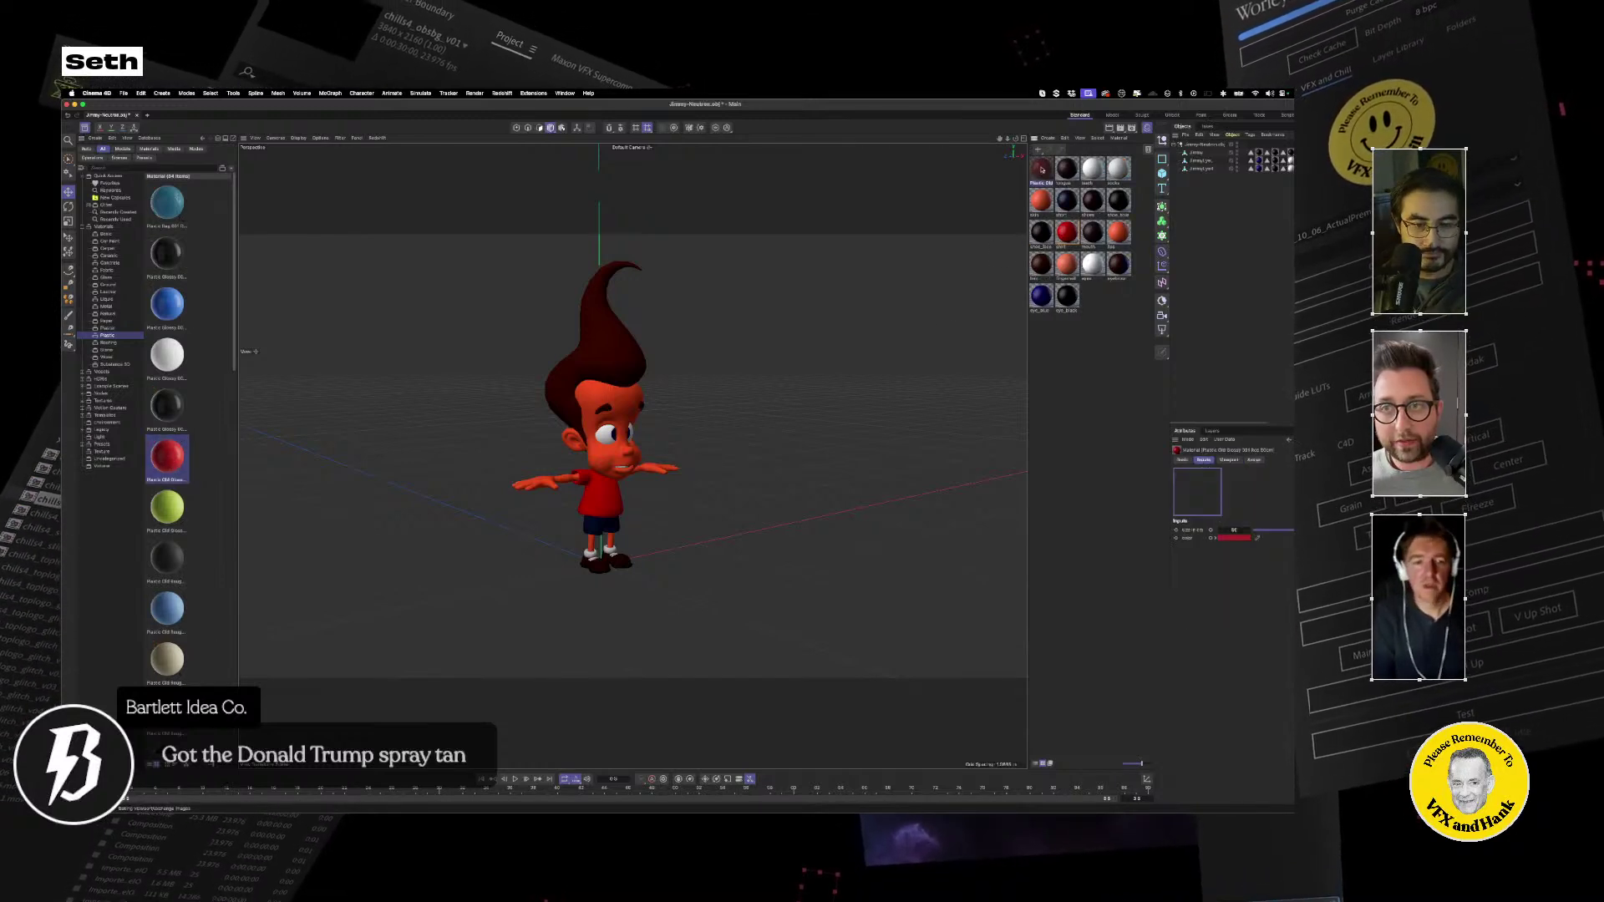
double_click(1044, 171)
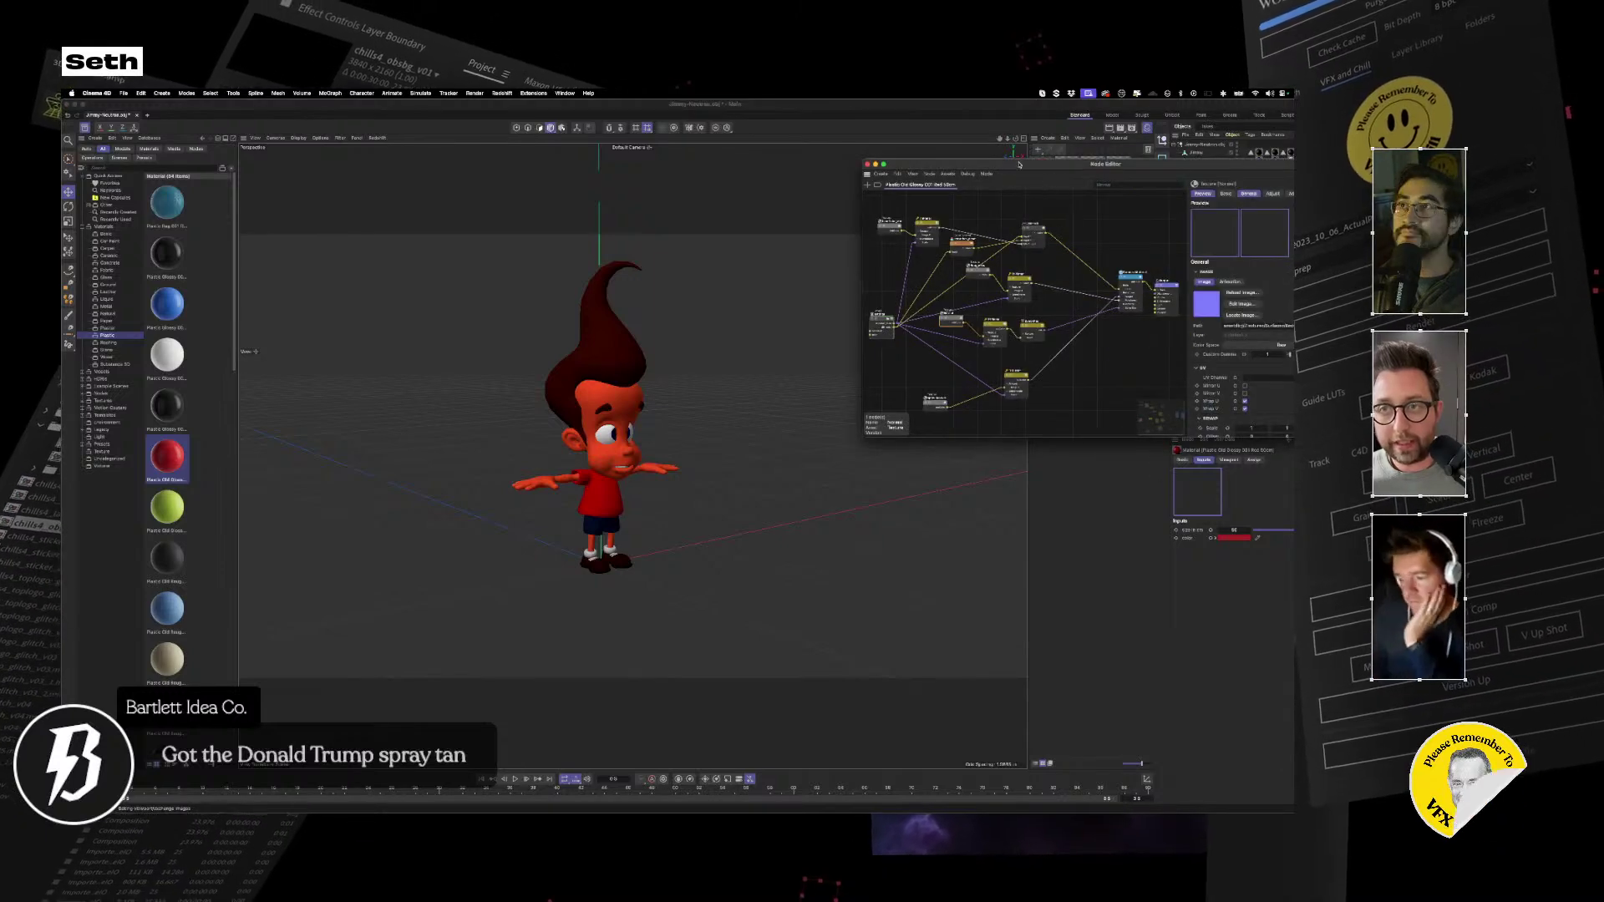
left_click_drag(1017, 169, 465, 172)
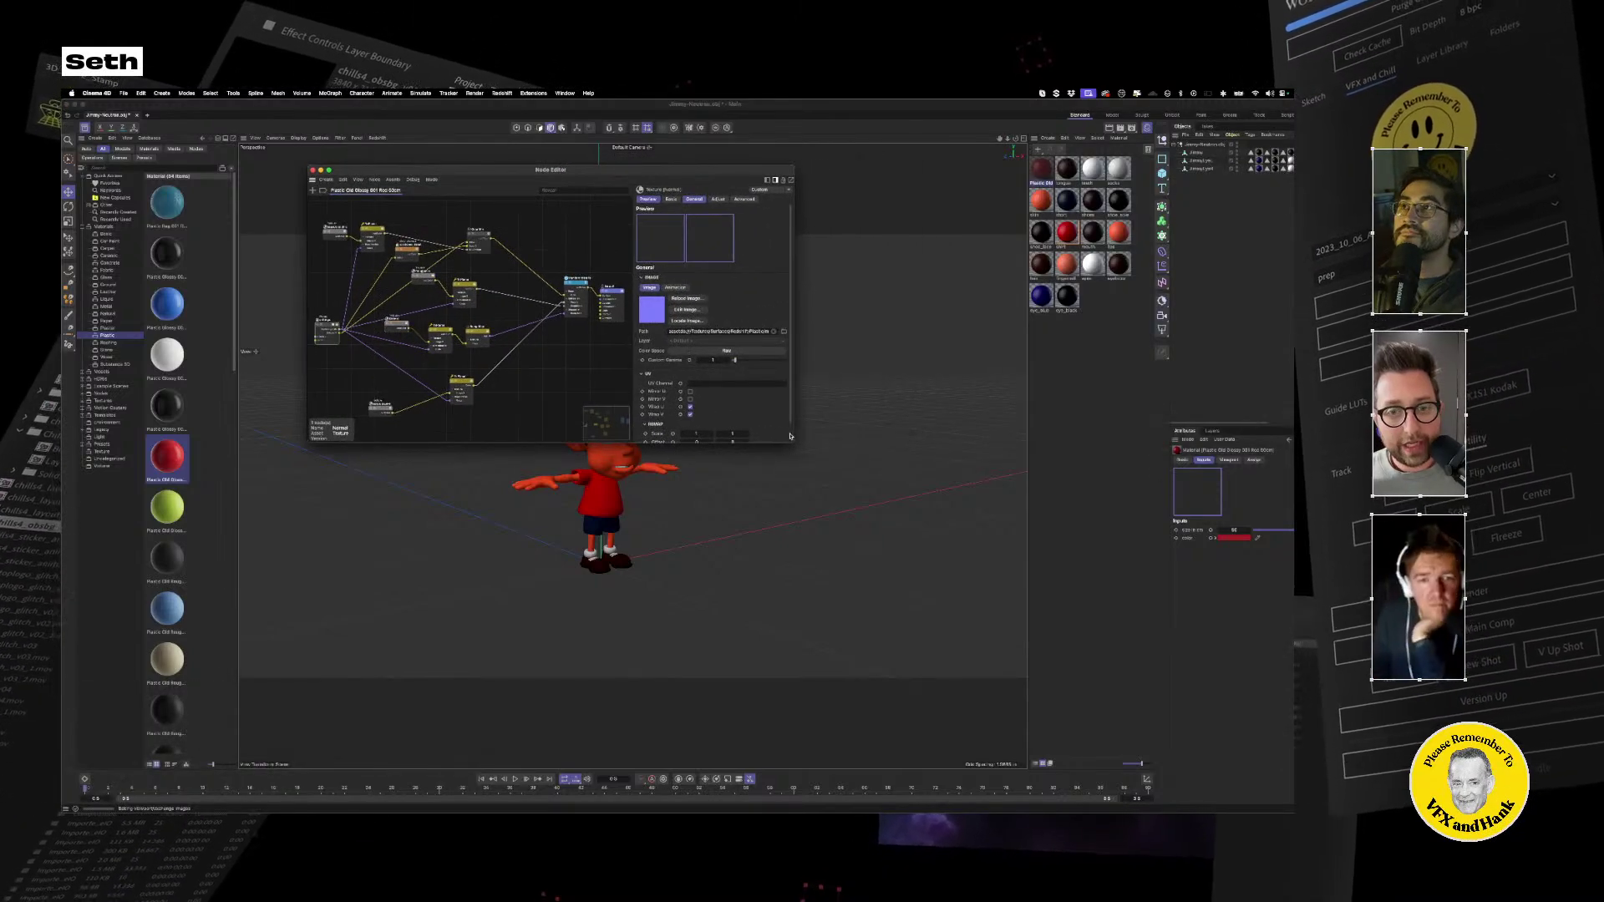
left_click_drag(792, 441, 1142, 619)
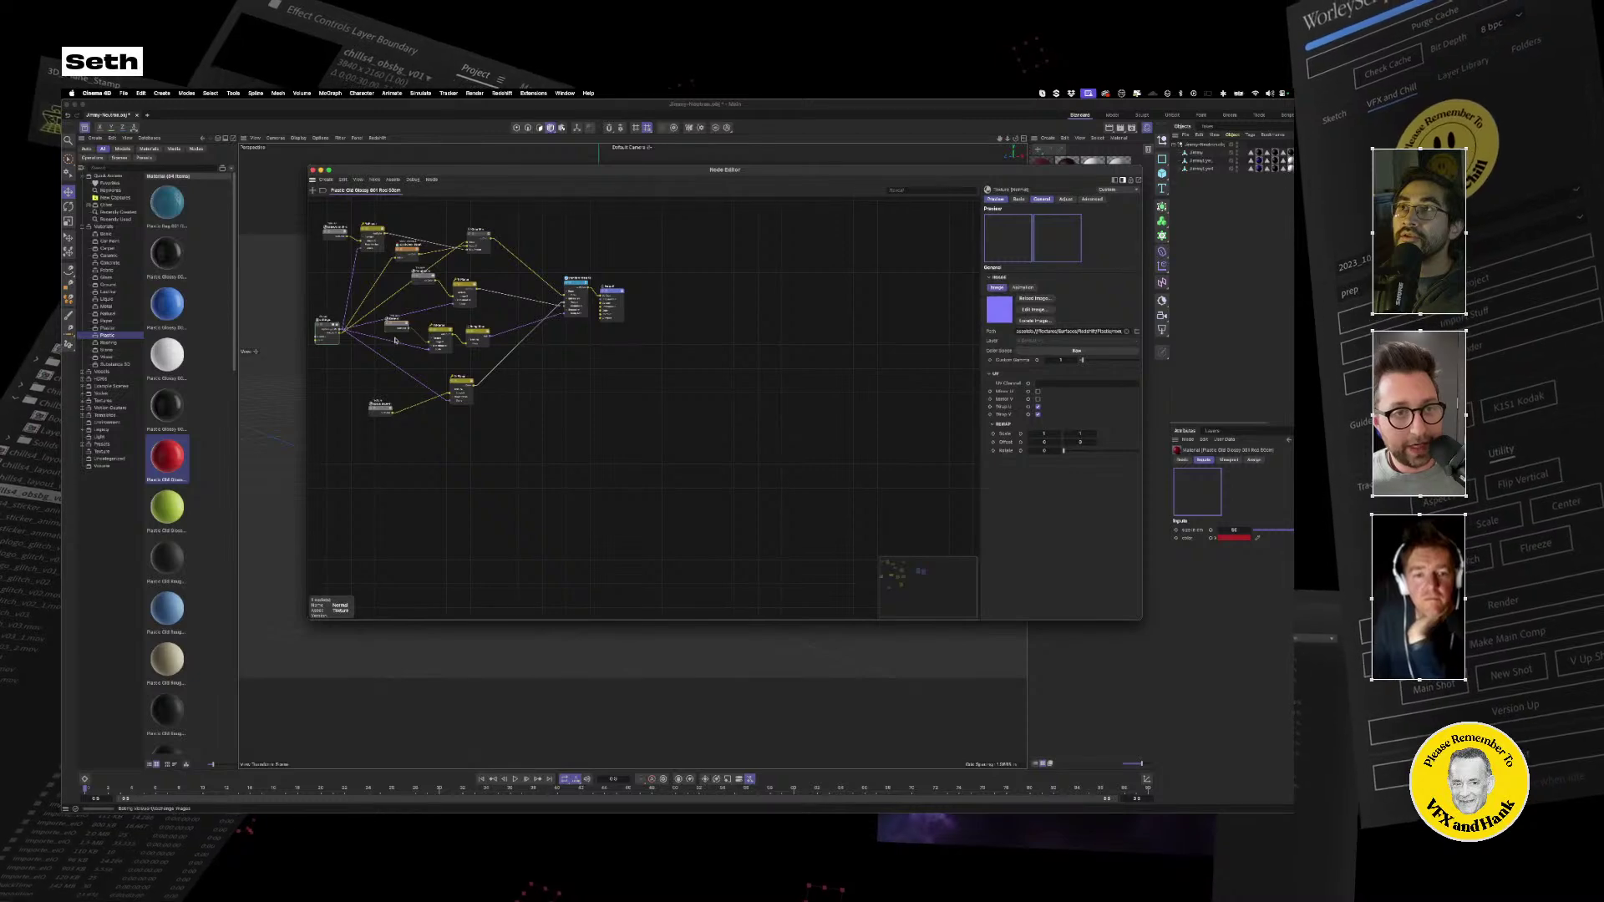
scroll(395, 340, "up", 5)
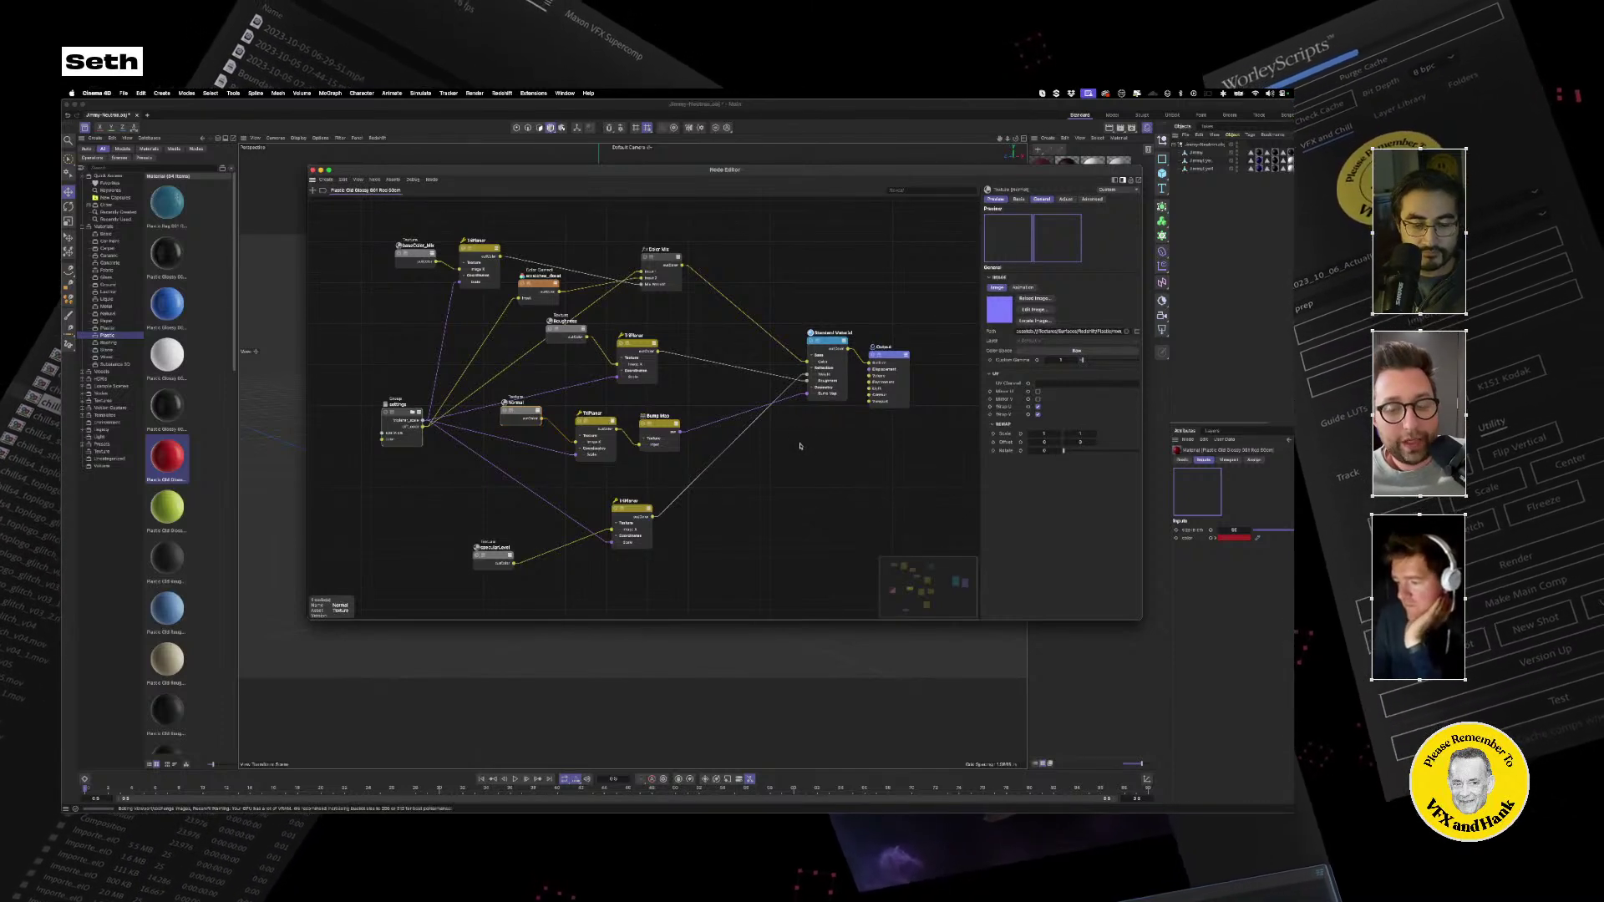
Switch to Finder, open Redshift Guide.jpg from the project folder and place the image where the material's node graph stays readable.
mouse_move(991, 812)
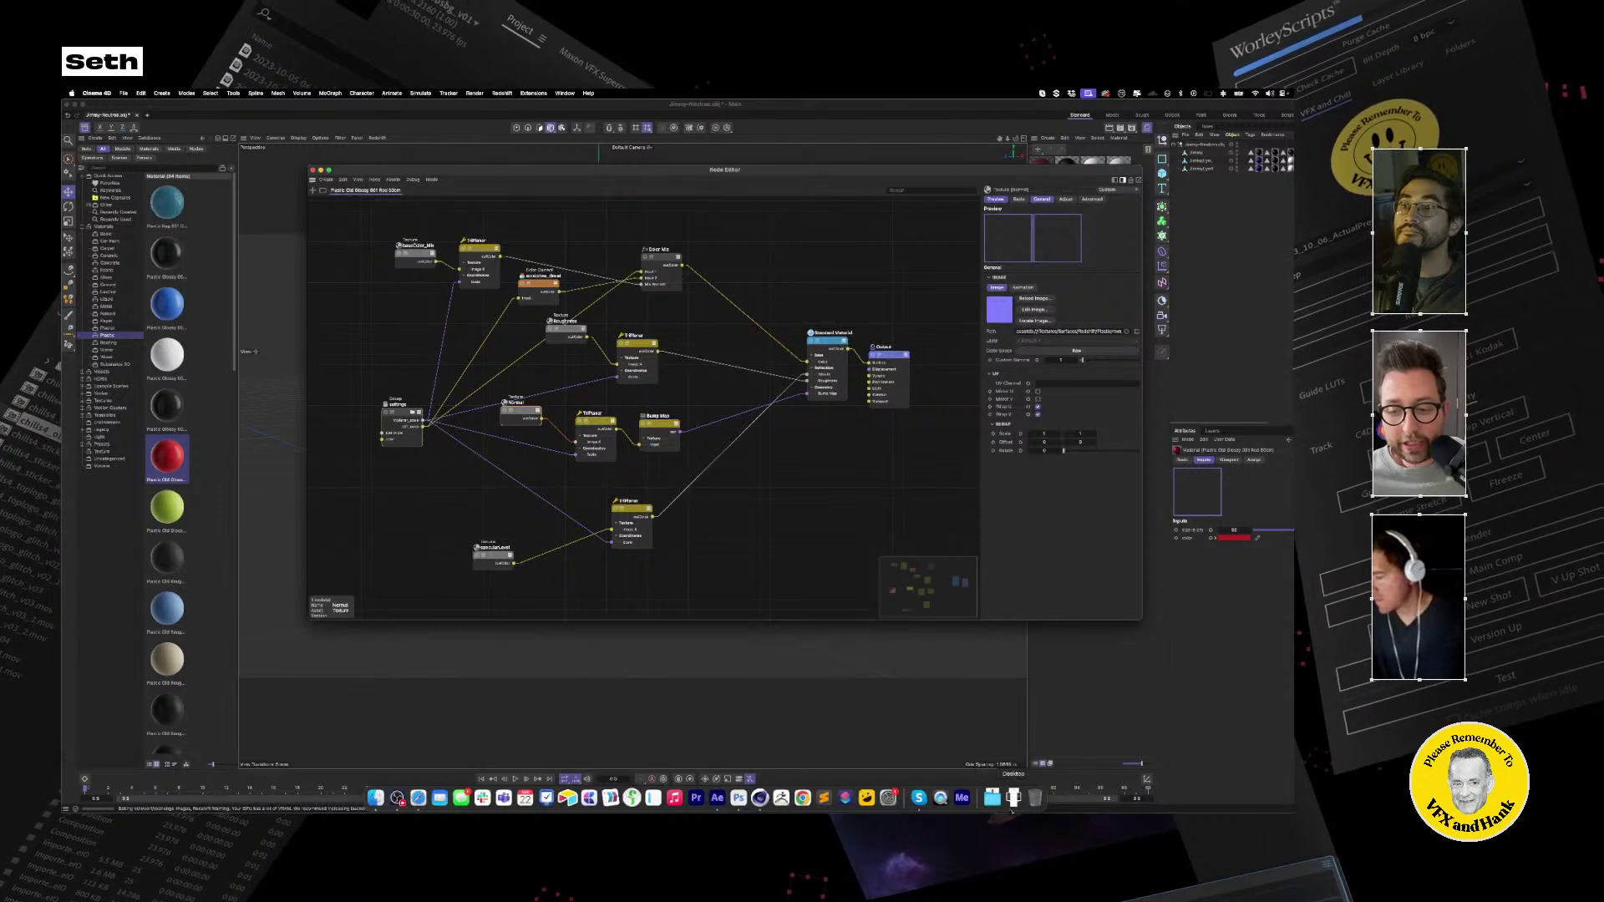
left_click(375, 797)
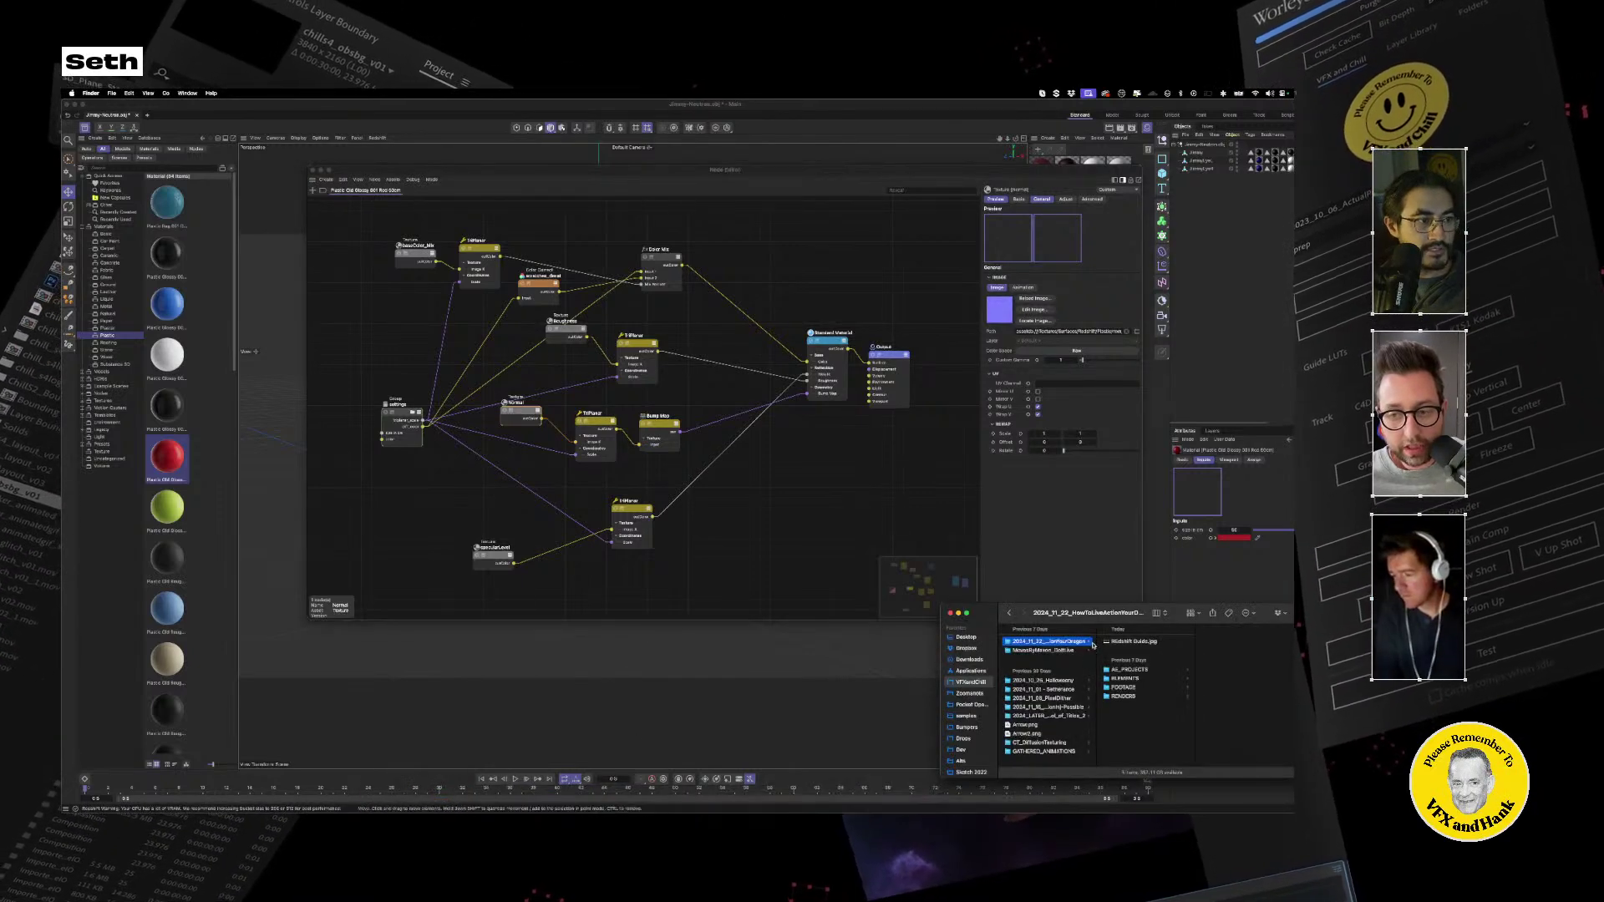
left_click_drag(1050, 609, 690, 578)
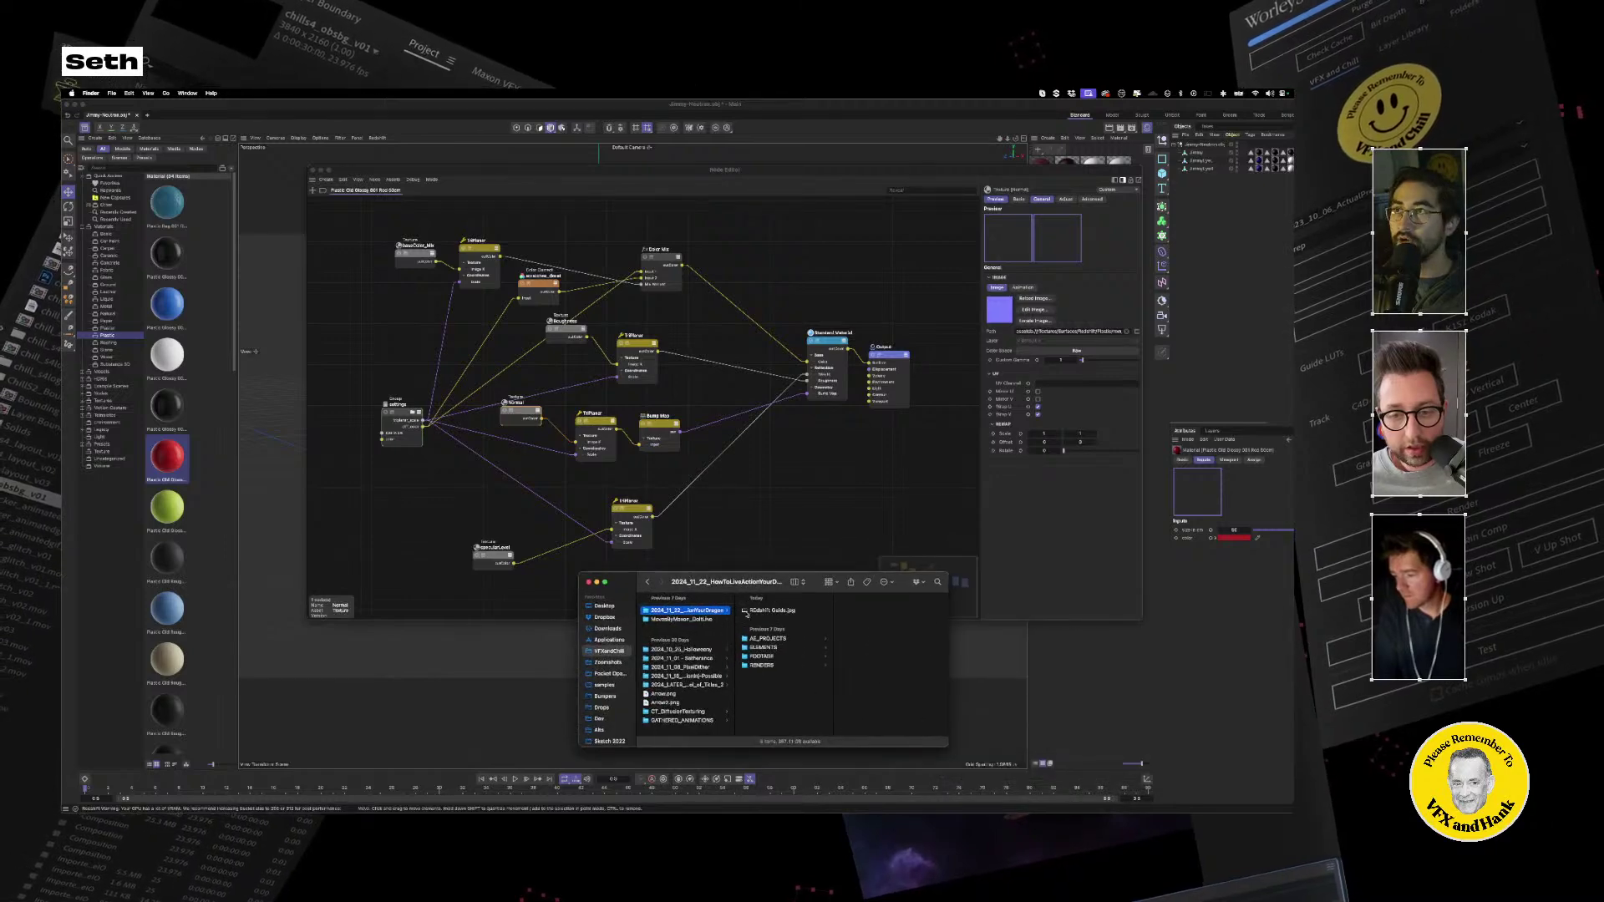
double_click(744, 611)
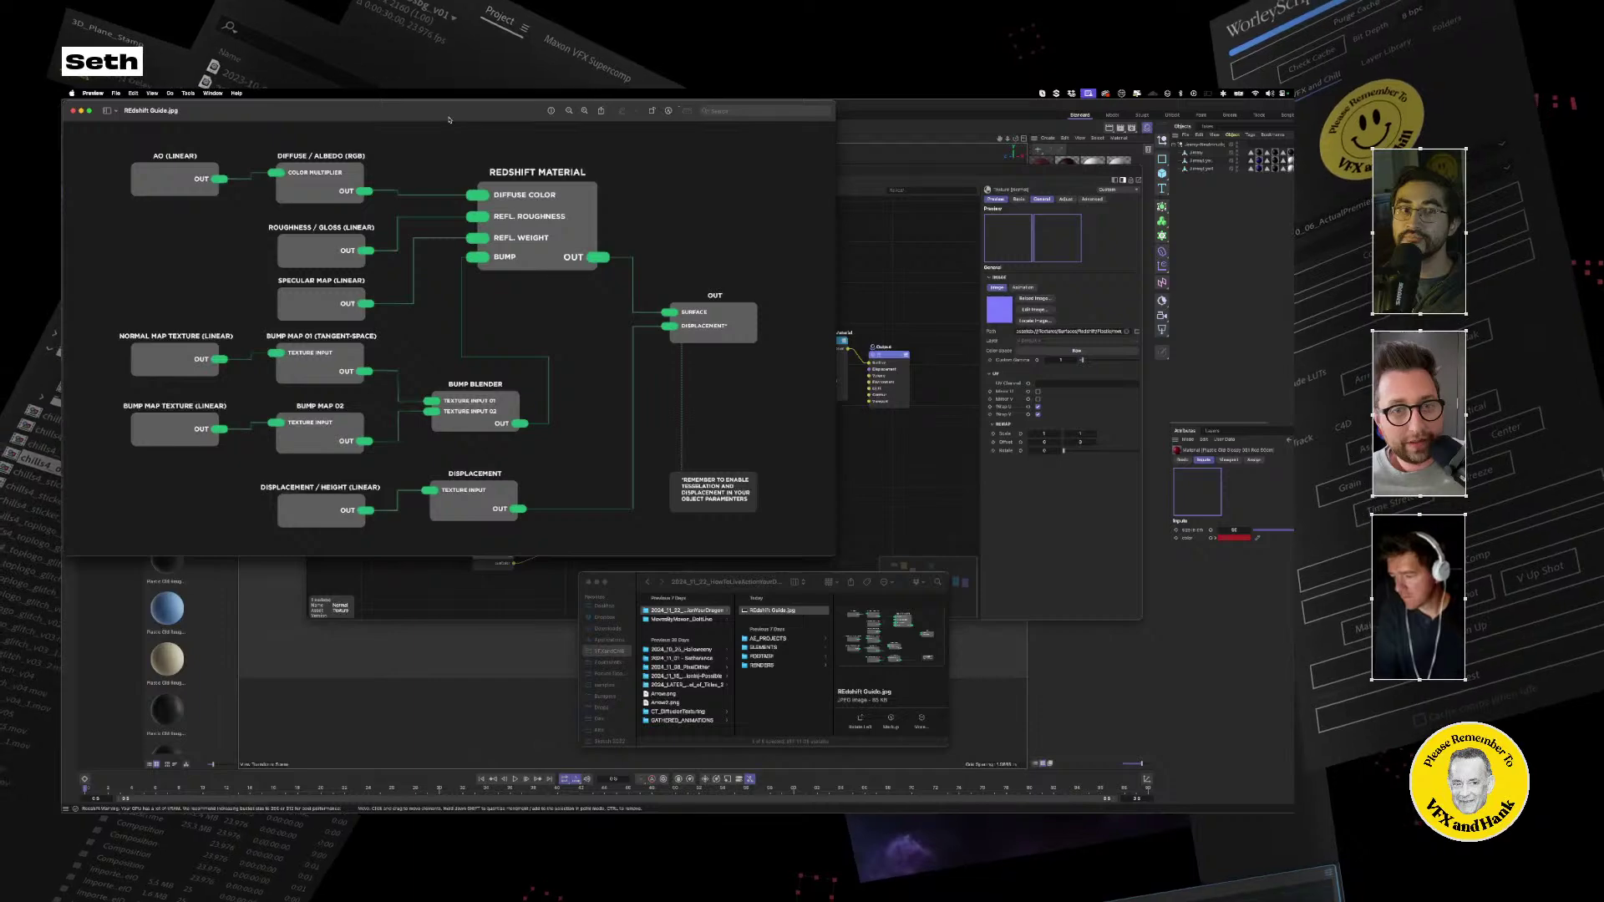
left_click_drag(448, 119, 602, 202)
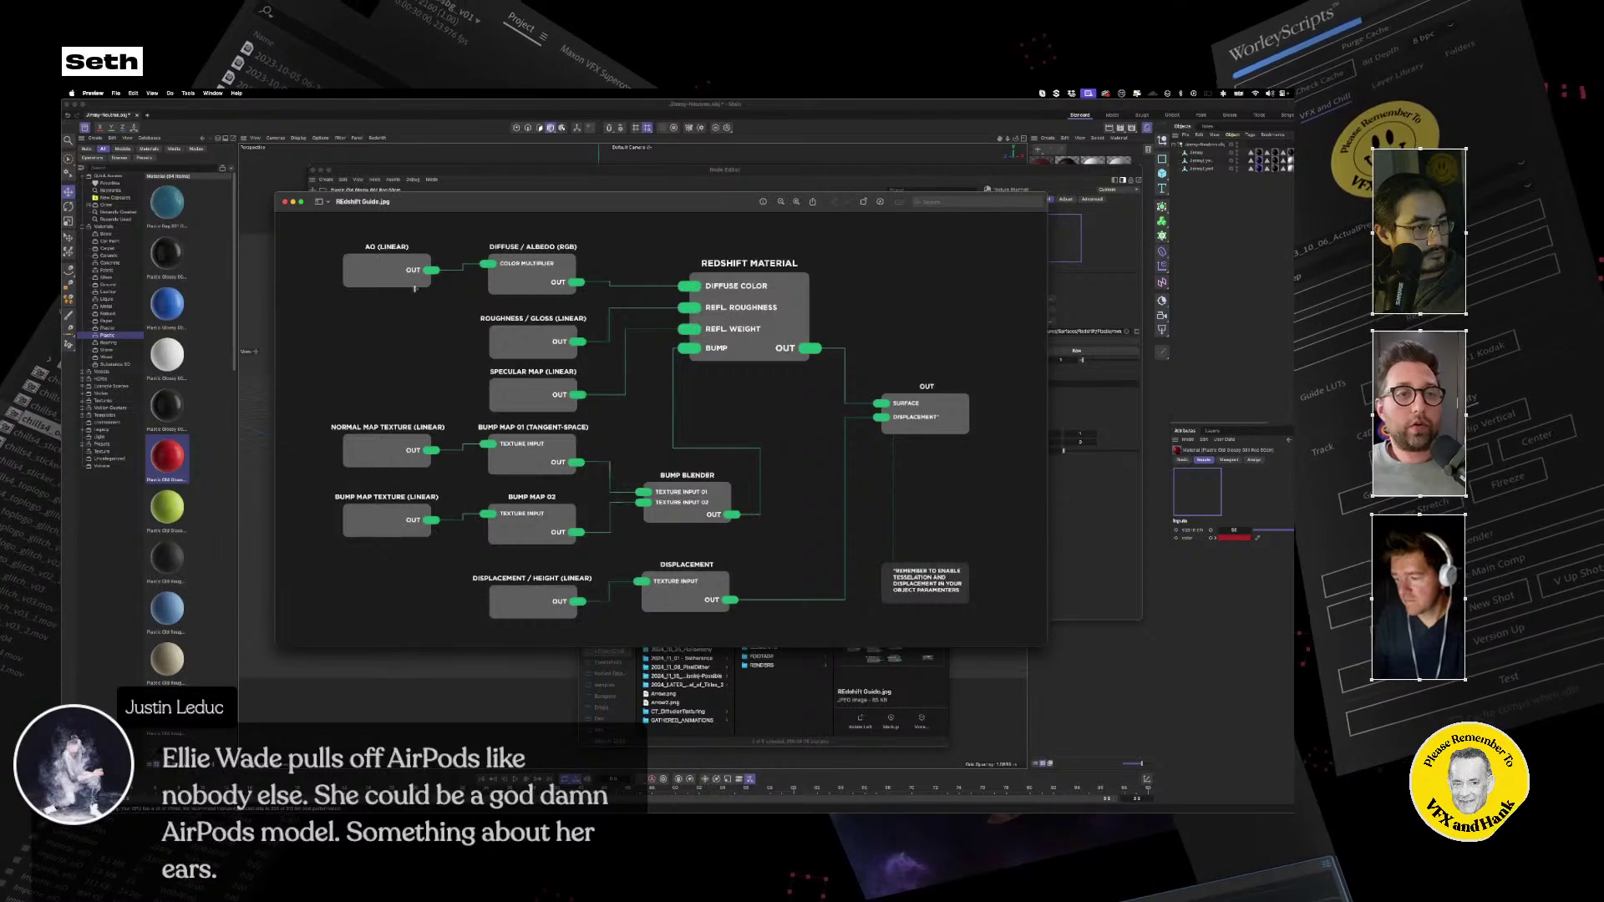
left_click_drag(510, 201, 962, 447)
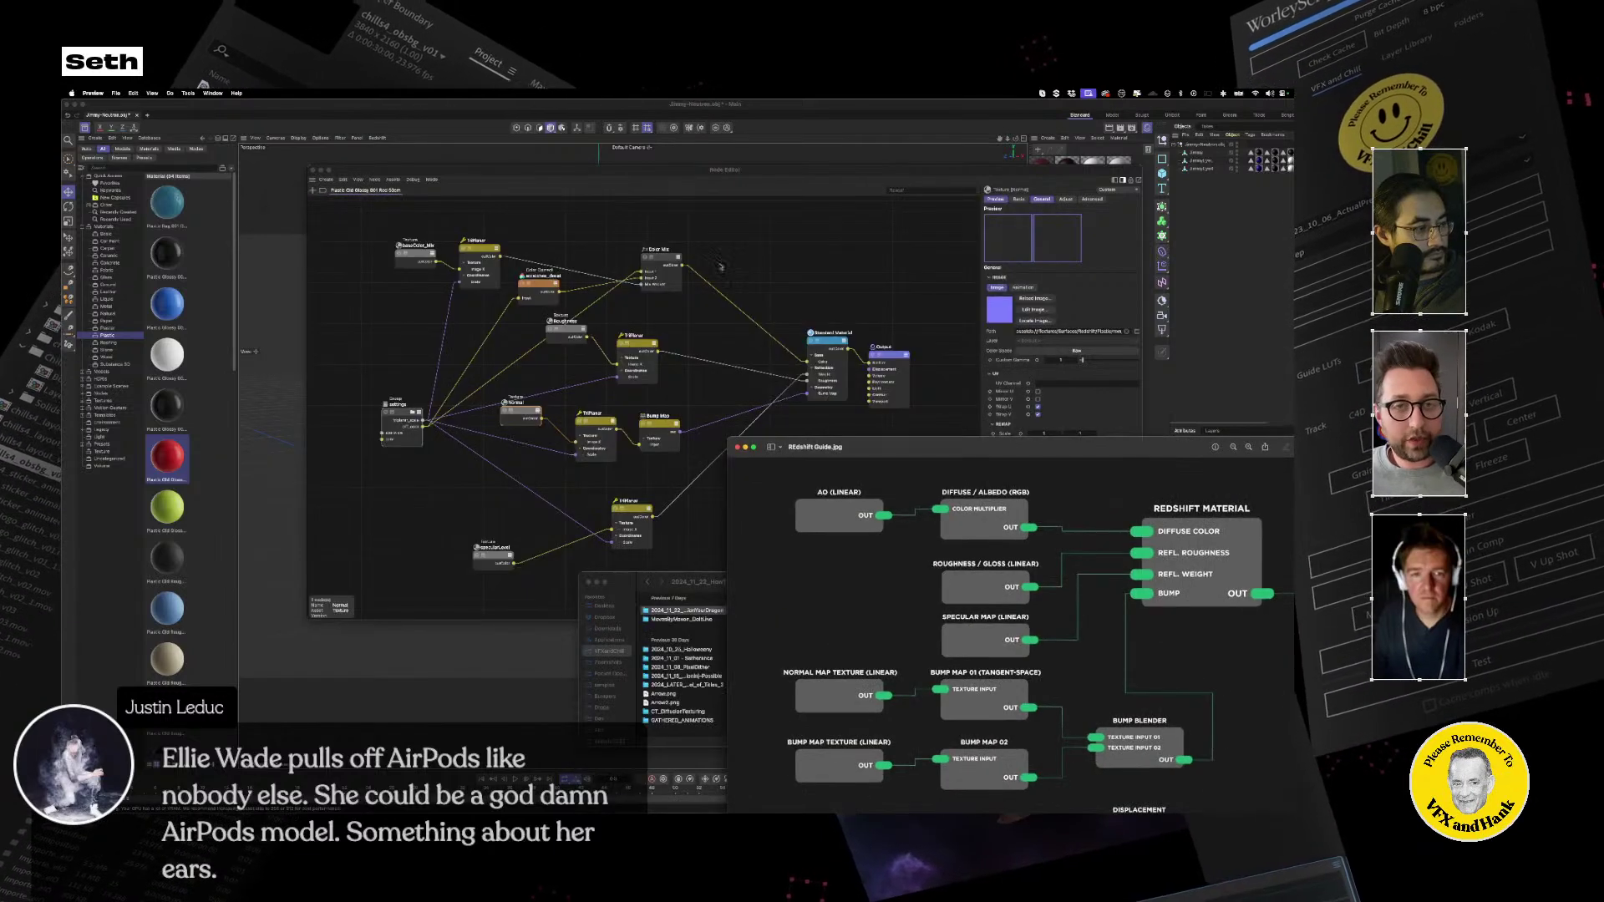
Bring the Node Editor forward, move and shrink it clear of the guide image, and return to the main scene window.
left_click(574, 189)
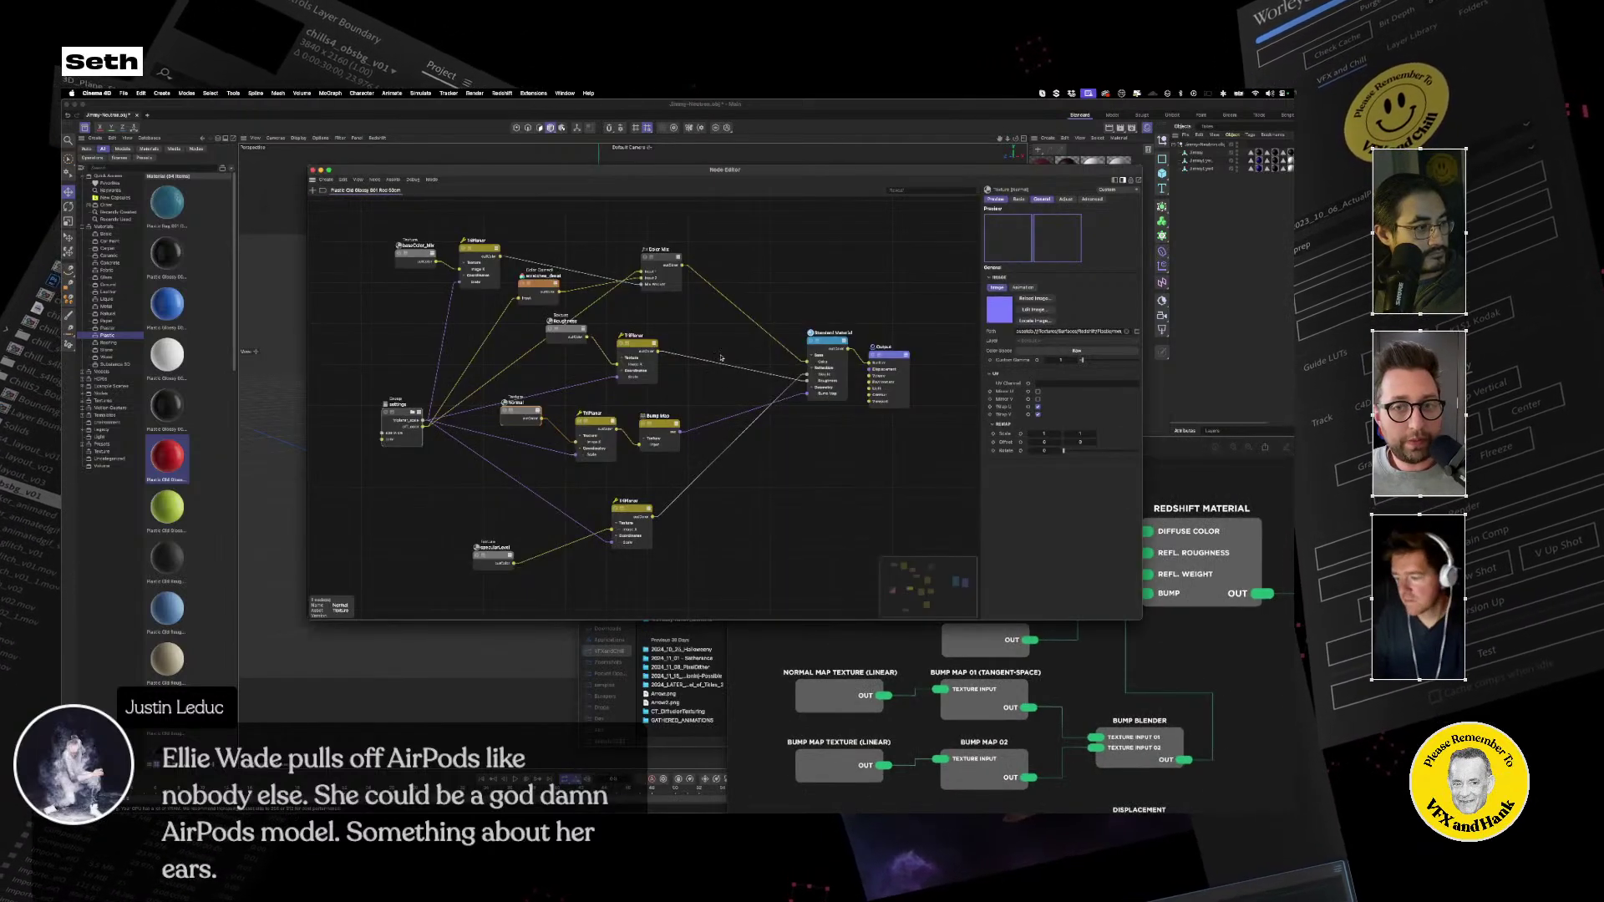
left_click_drag(948, 171, 871, 155)
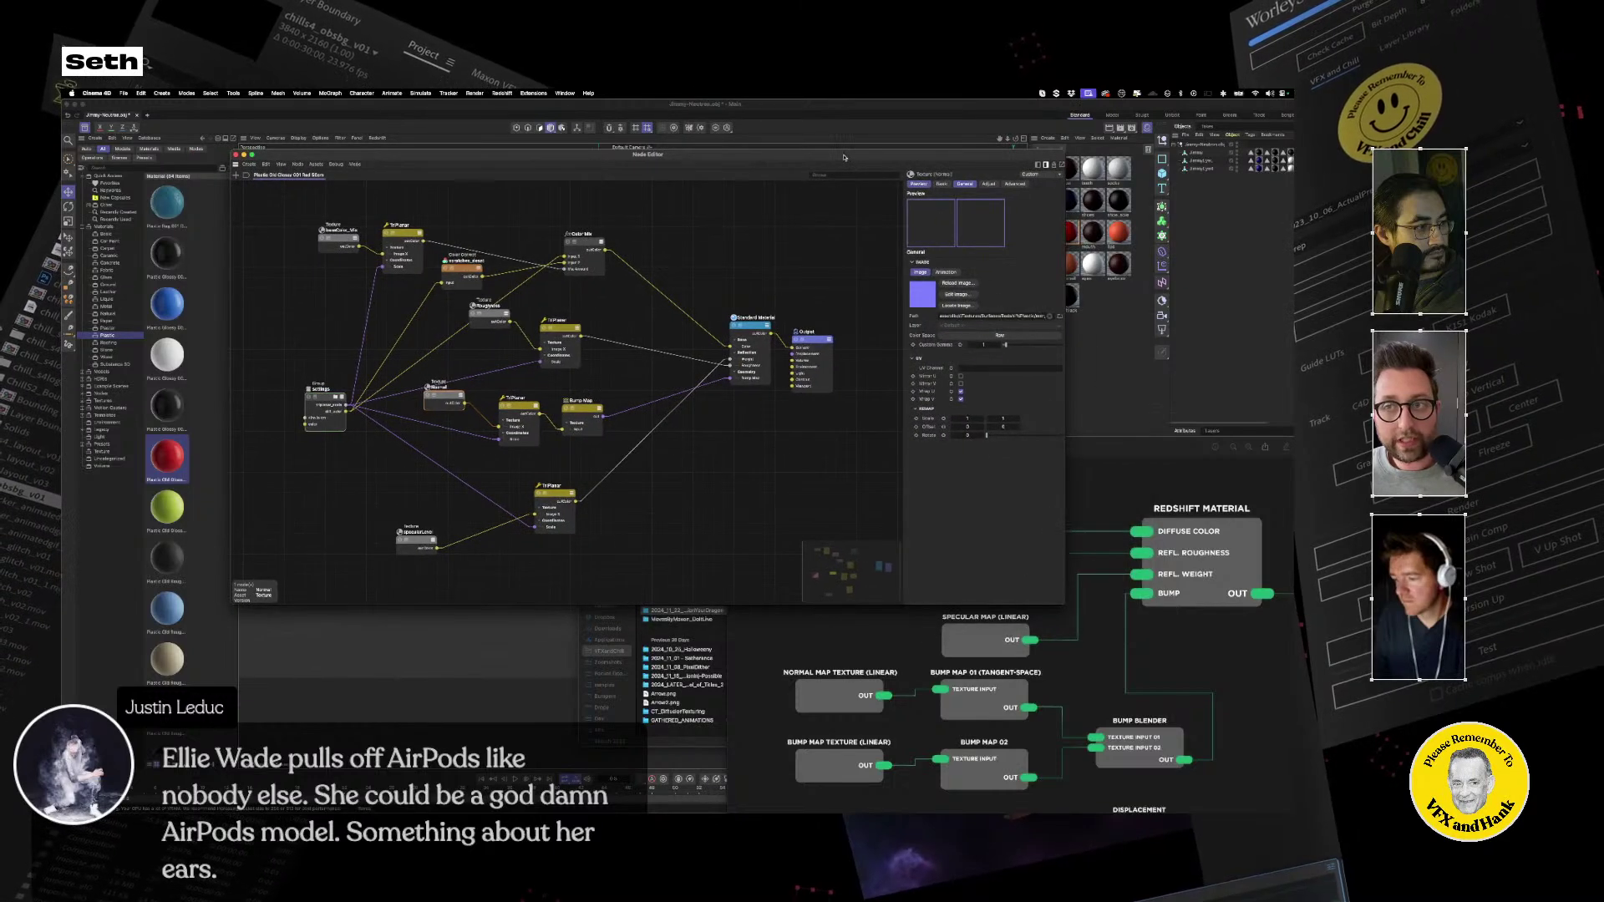
left_click_drag(1063, 602, 696, 477)
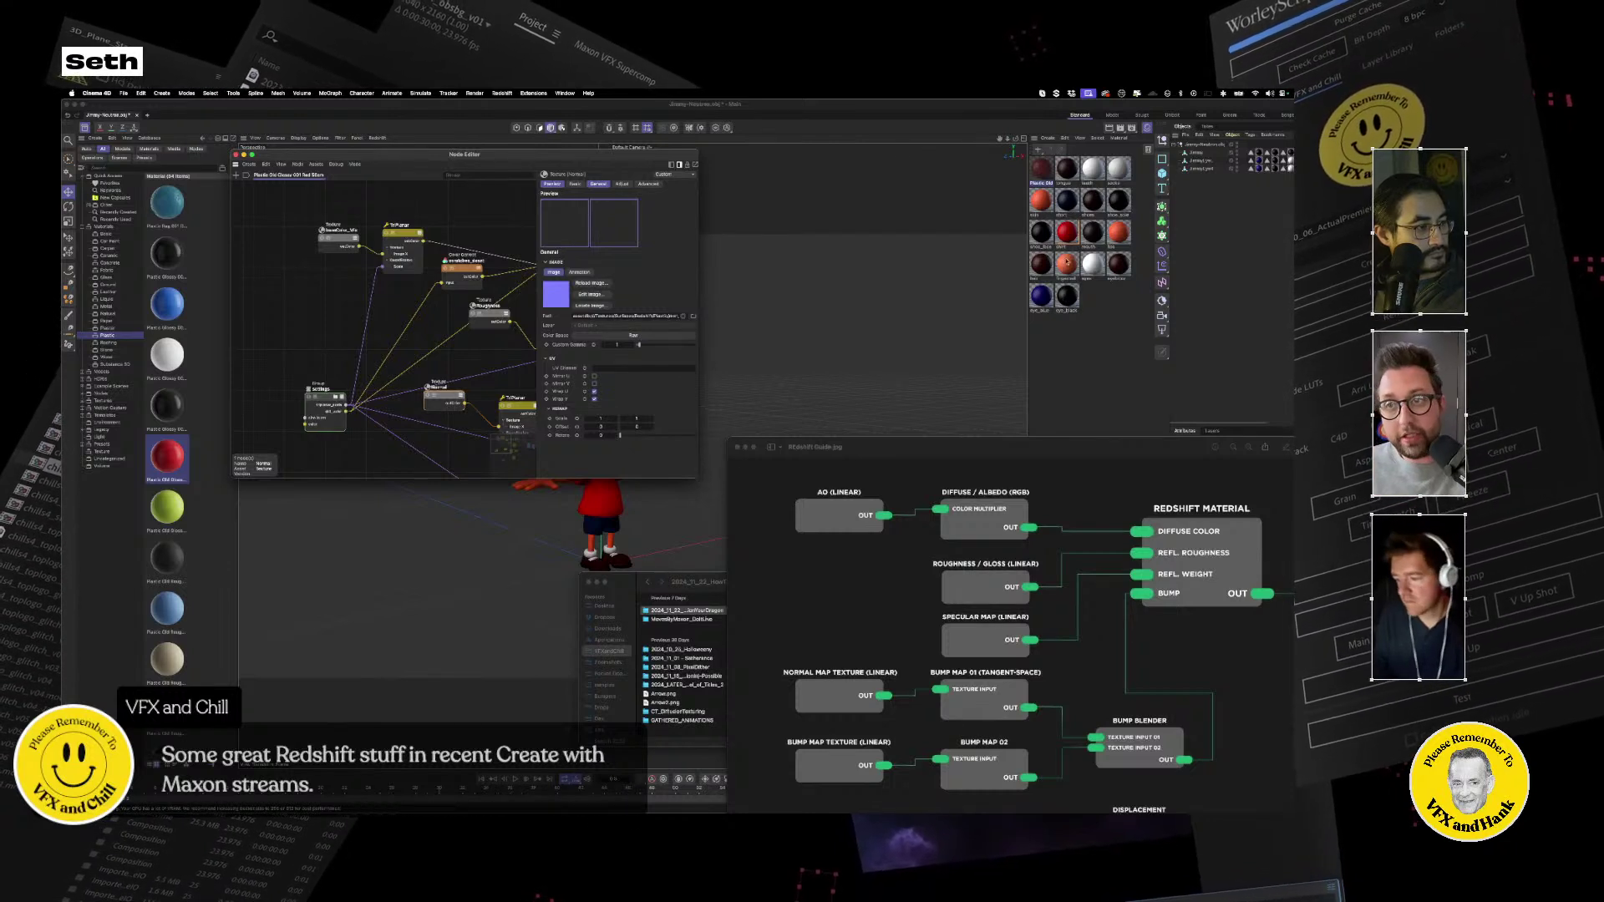
left_click(1076, 365)
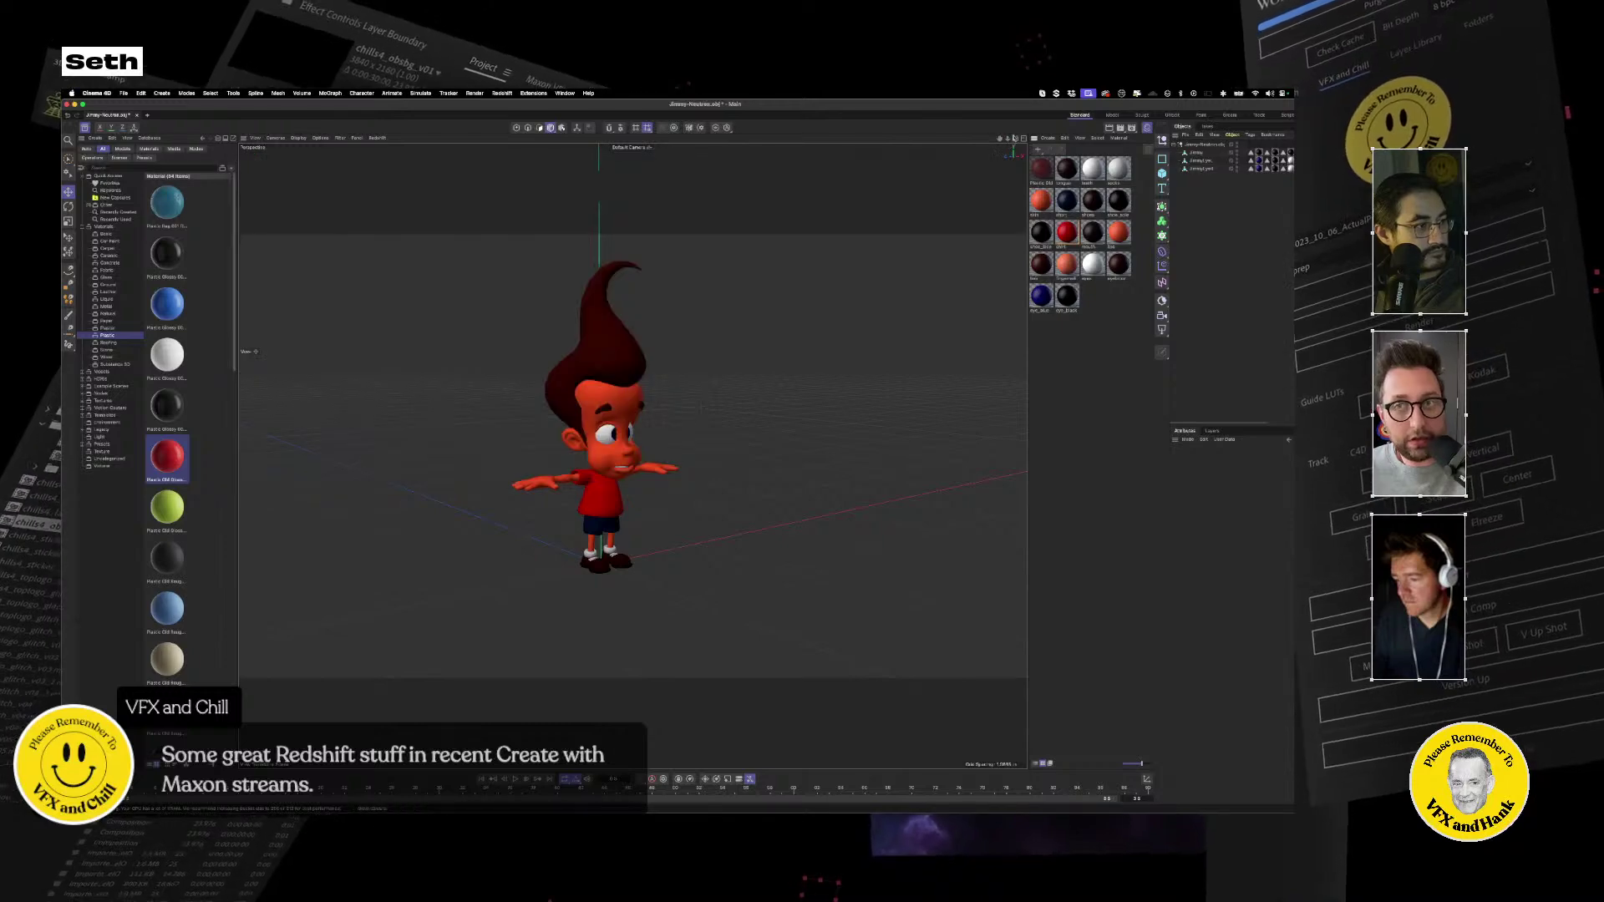
Switch to After Effects and show the cut-out face on the flying Jimmy Neutron body, fitting the composition in the viewer.
mouse_move(725, 800)
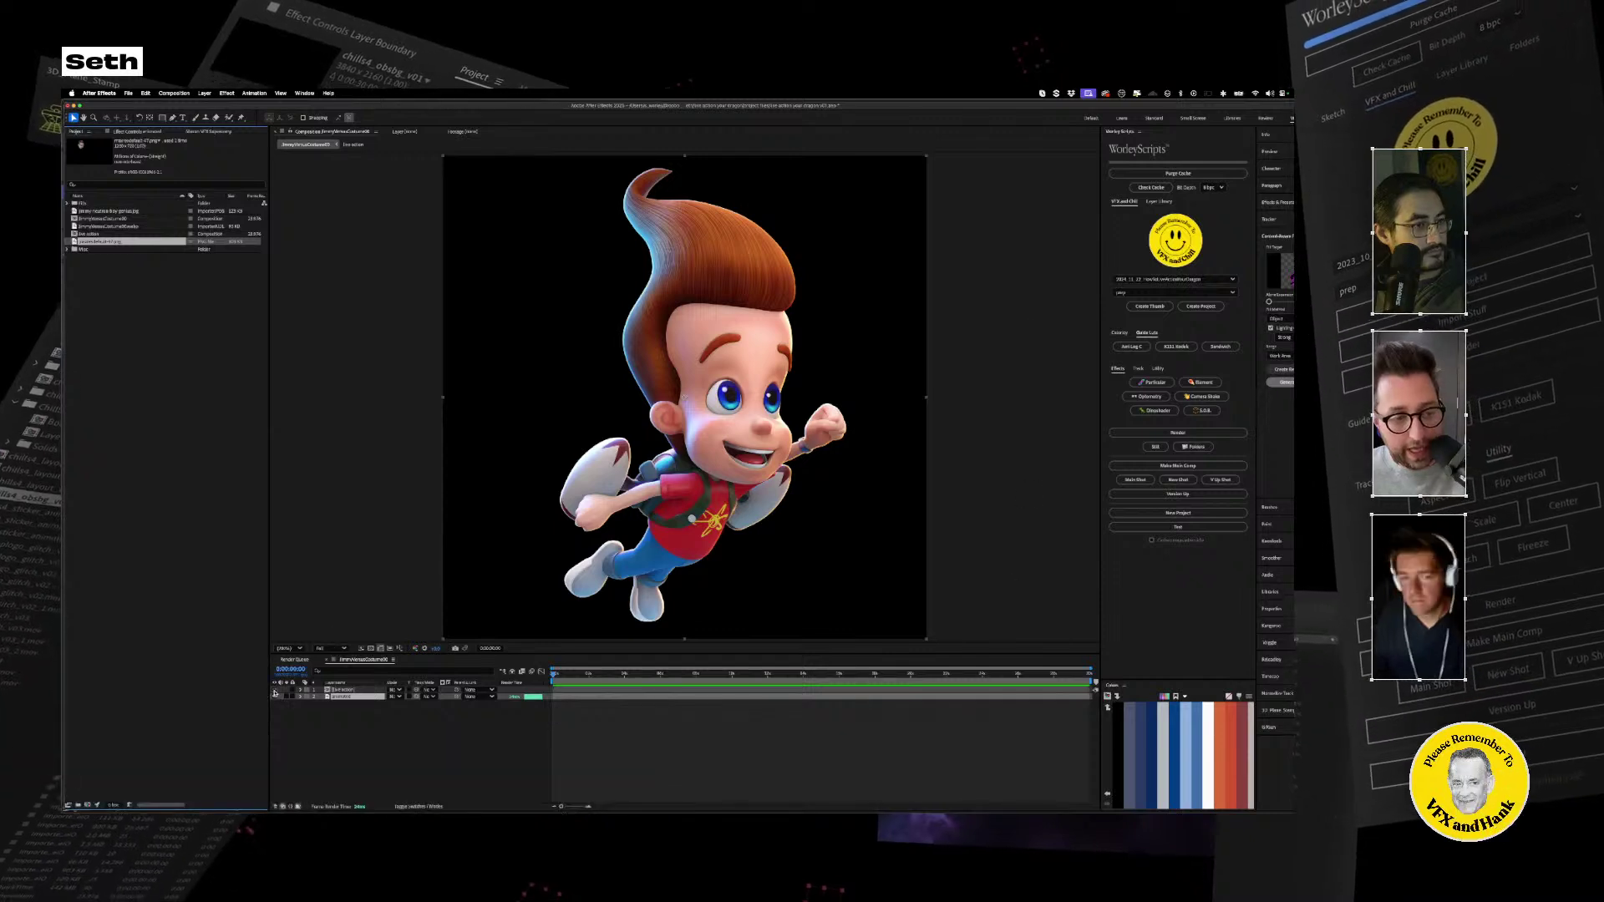
left_click(392, 749)
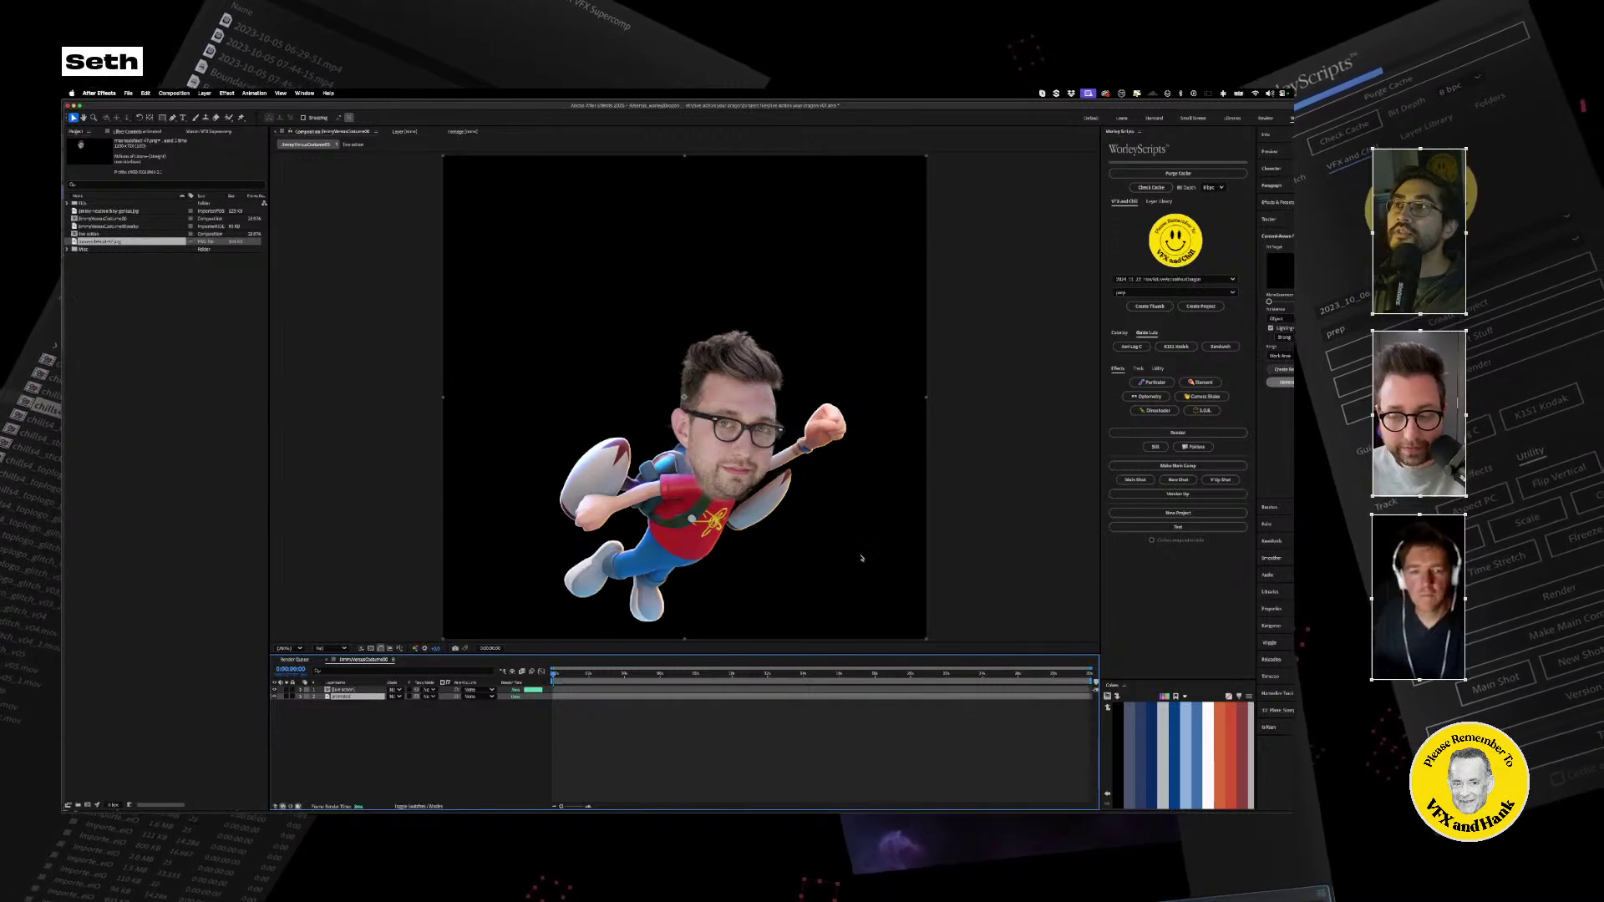
scroll(861, 558, "up", 2)
key("shift+slash")
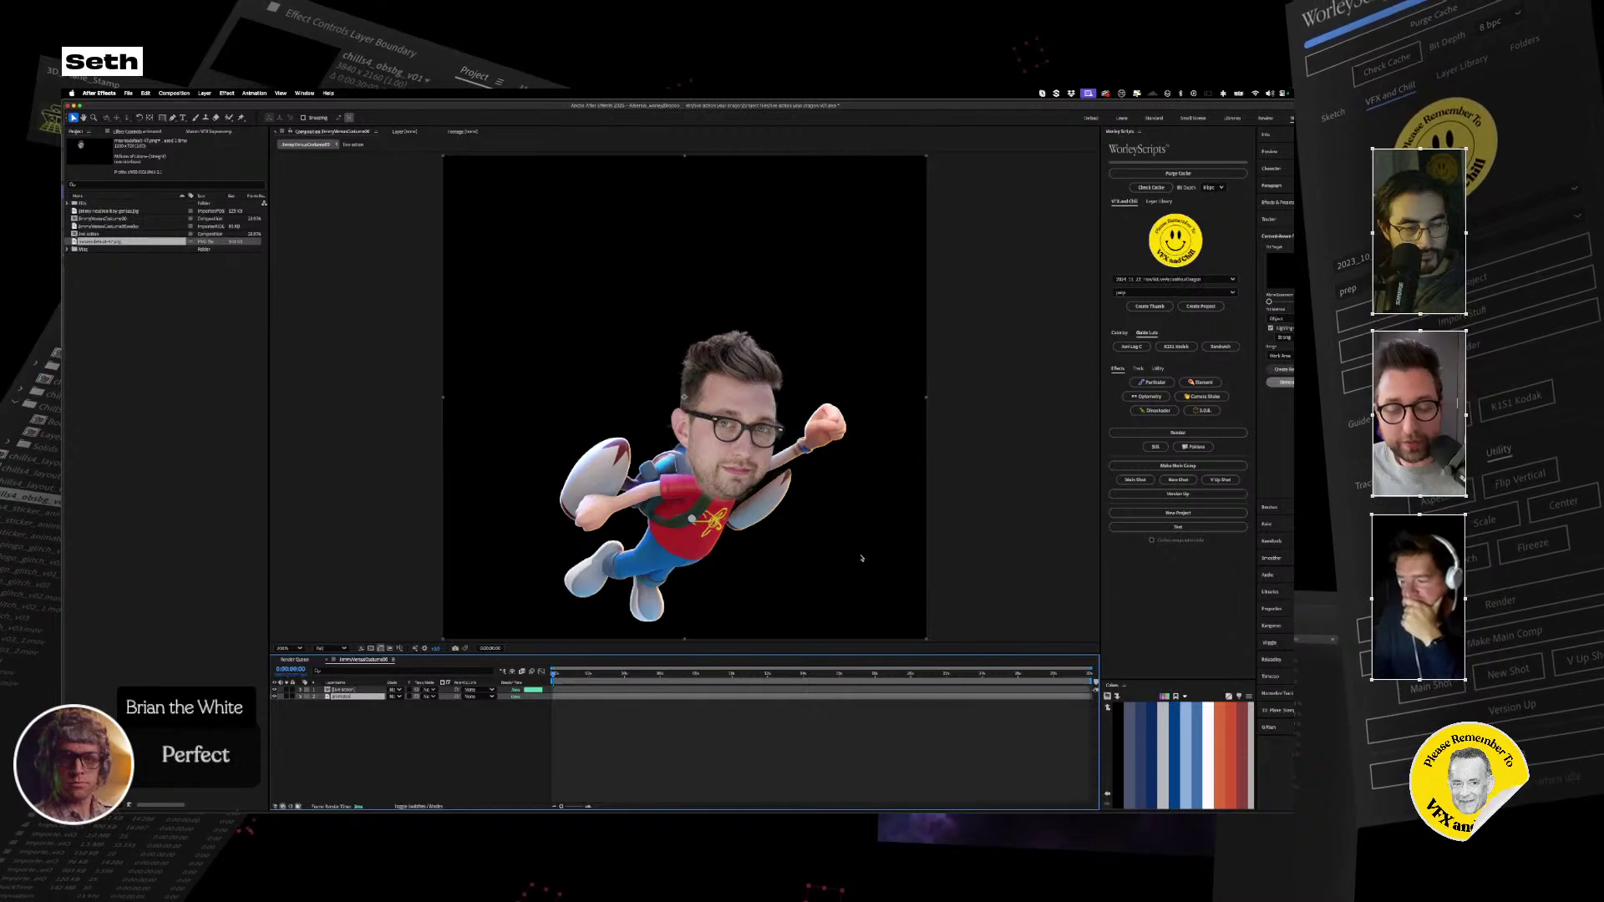
mouse_move(491, 811)
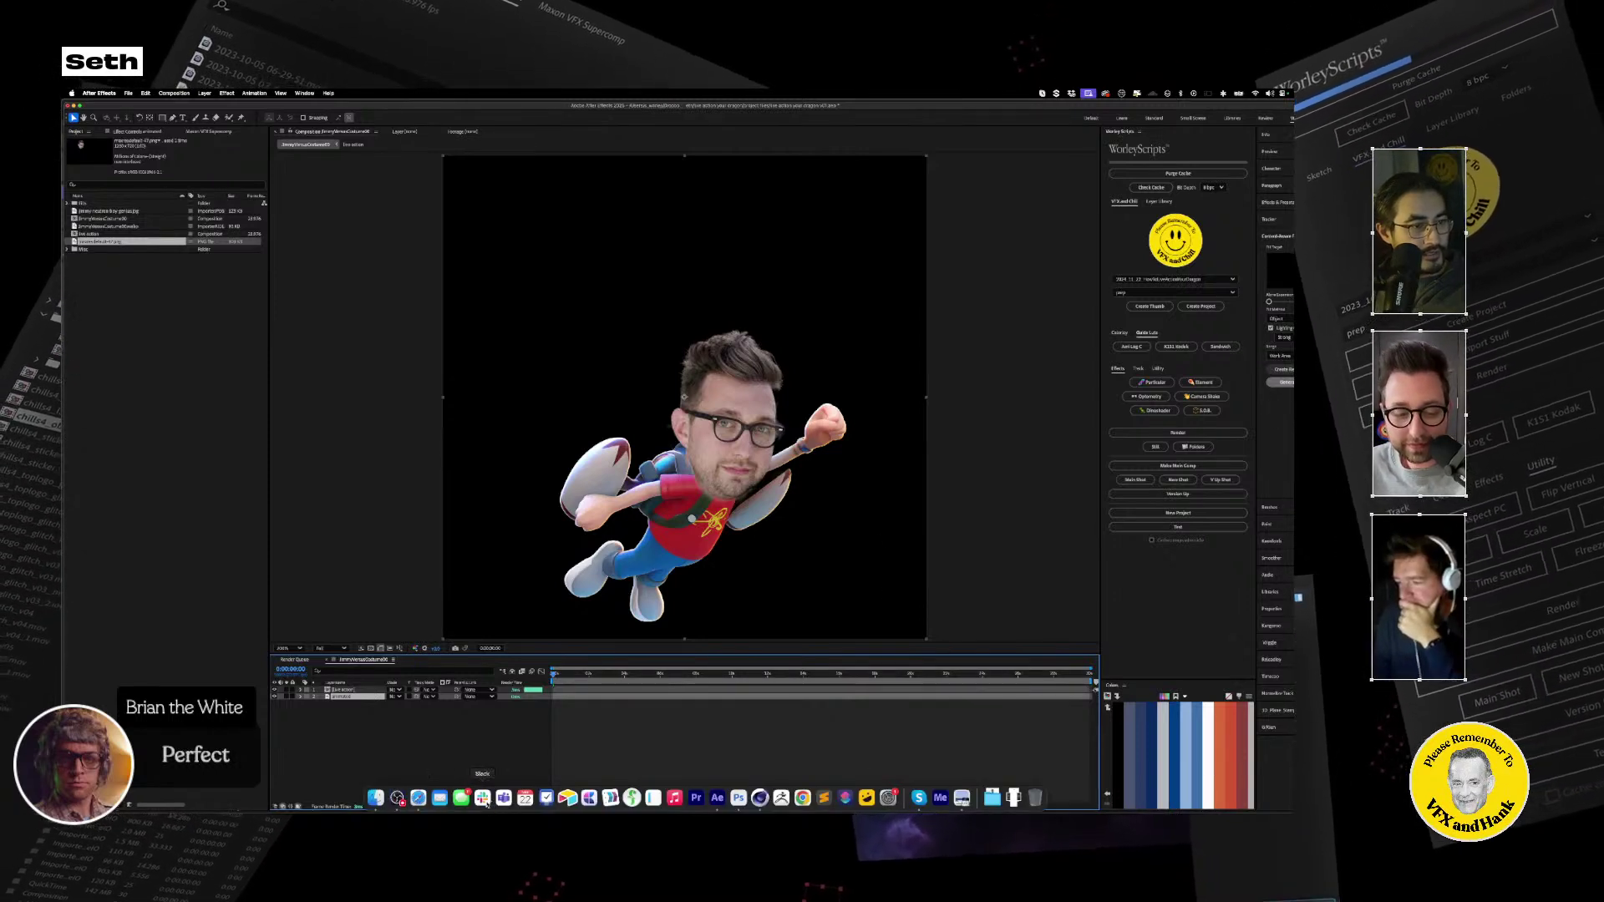
left_click(400, 798)
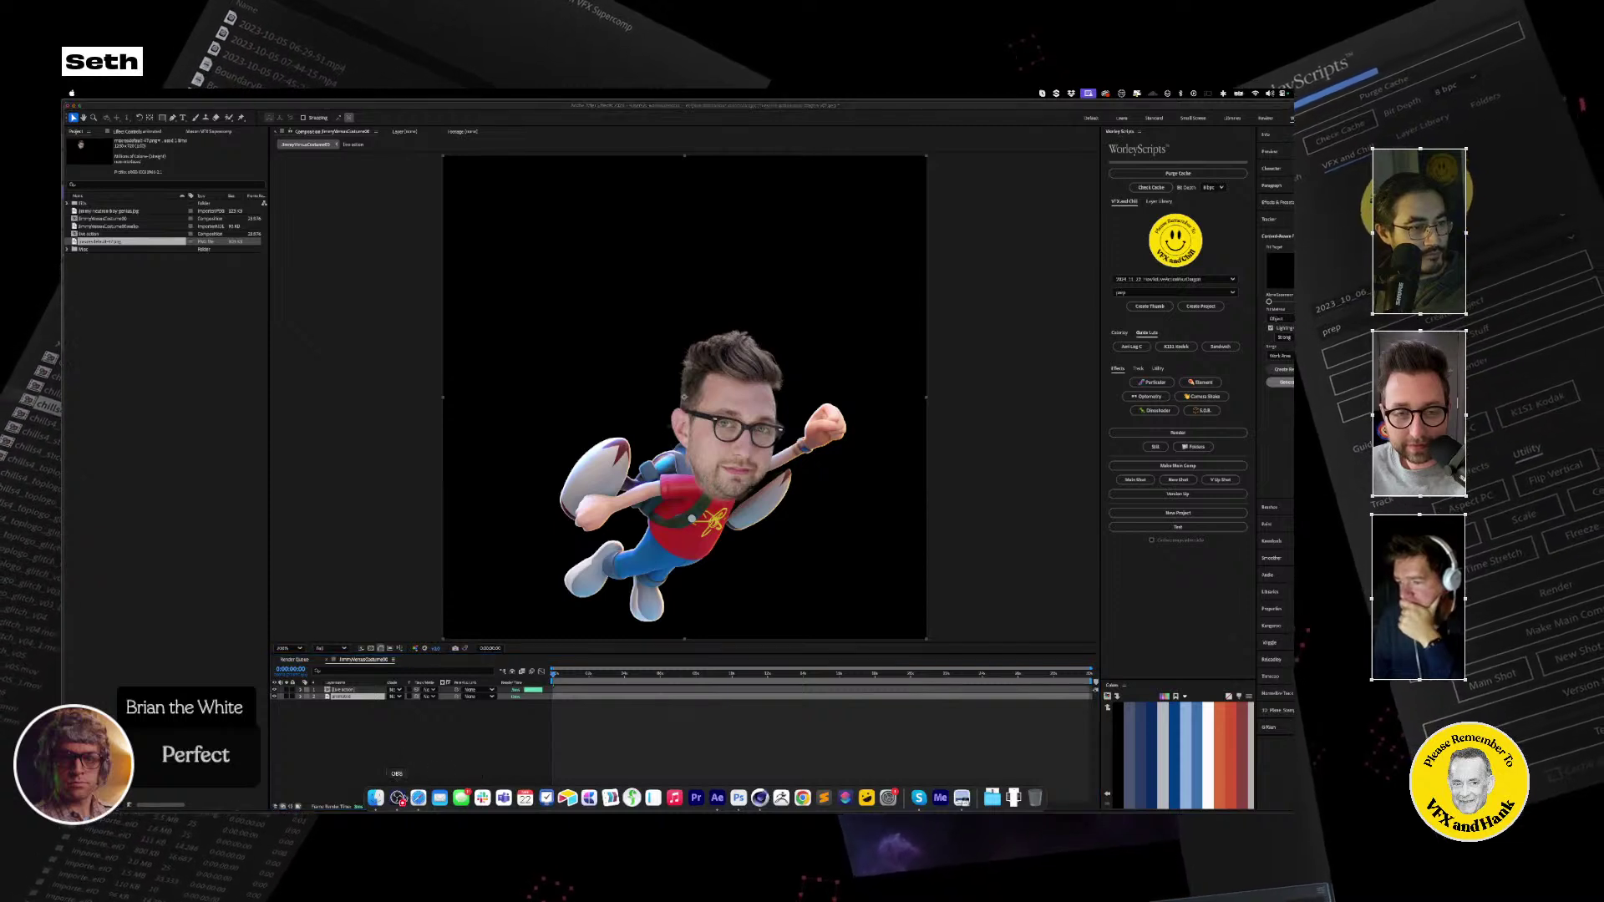
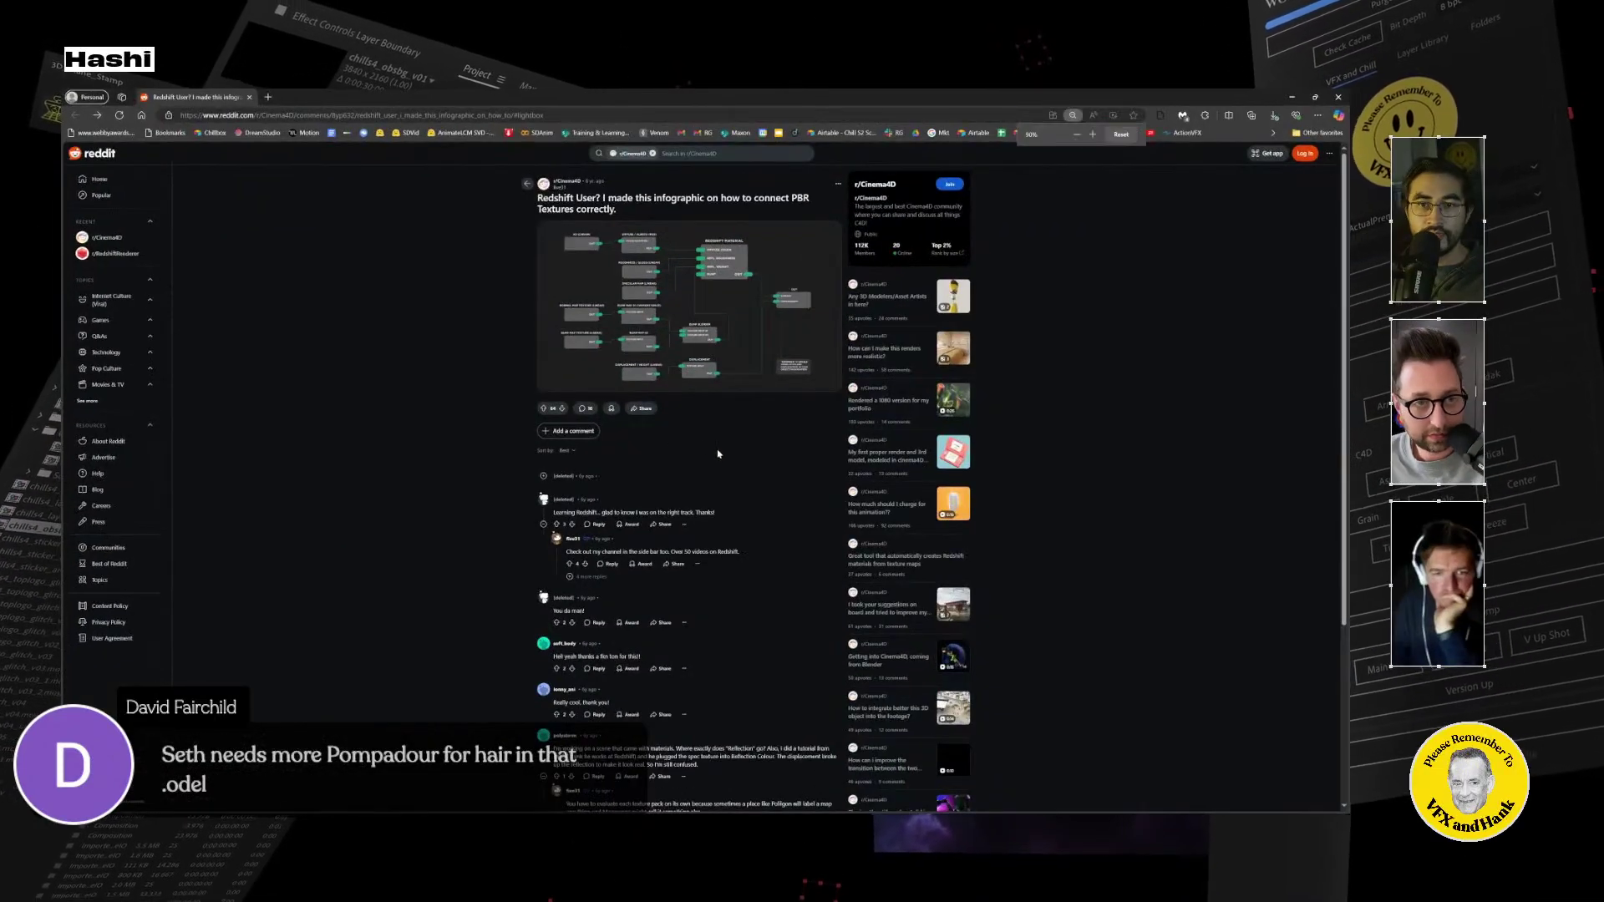
Enlarge the Reddit post with the PBR texture infographic, examine how the Redshift maps connect, and minimize the browser.
scroll(717, 454, "up", 5, "ctrl")
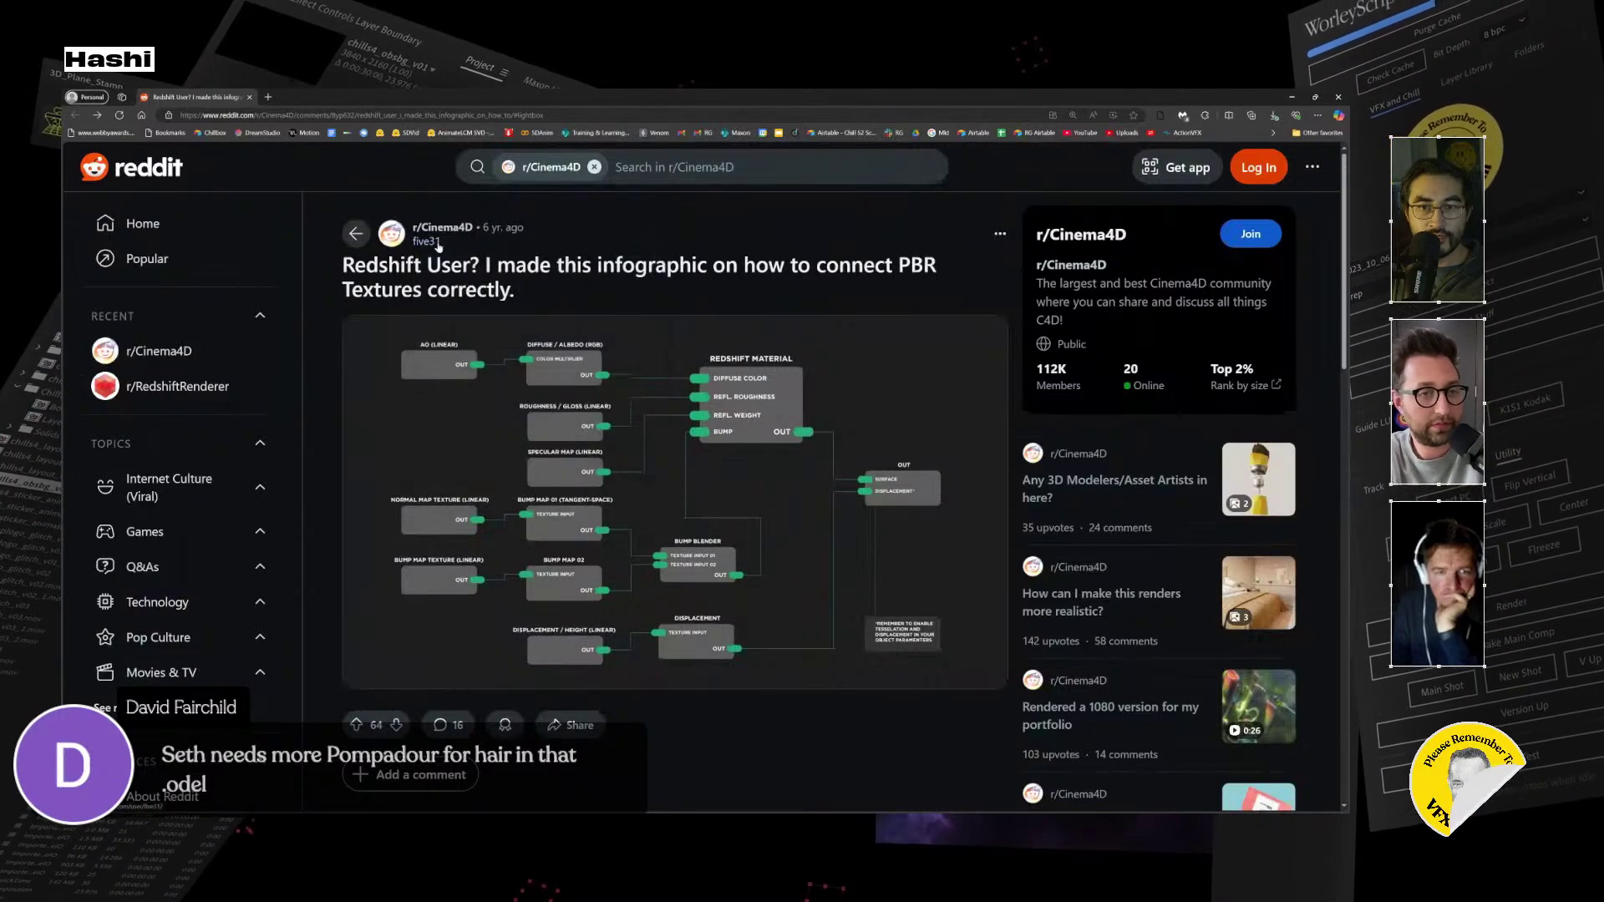
mouse_move(434, 244)
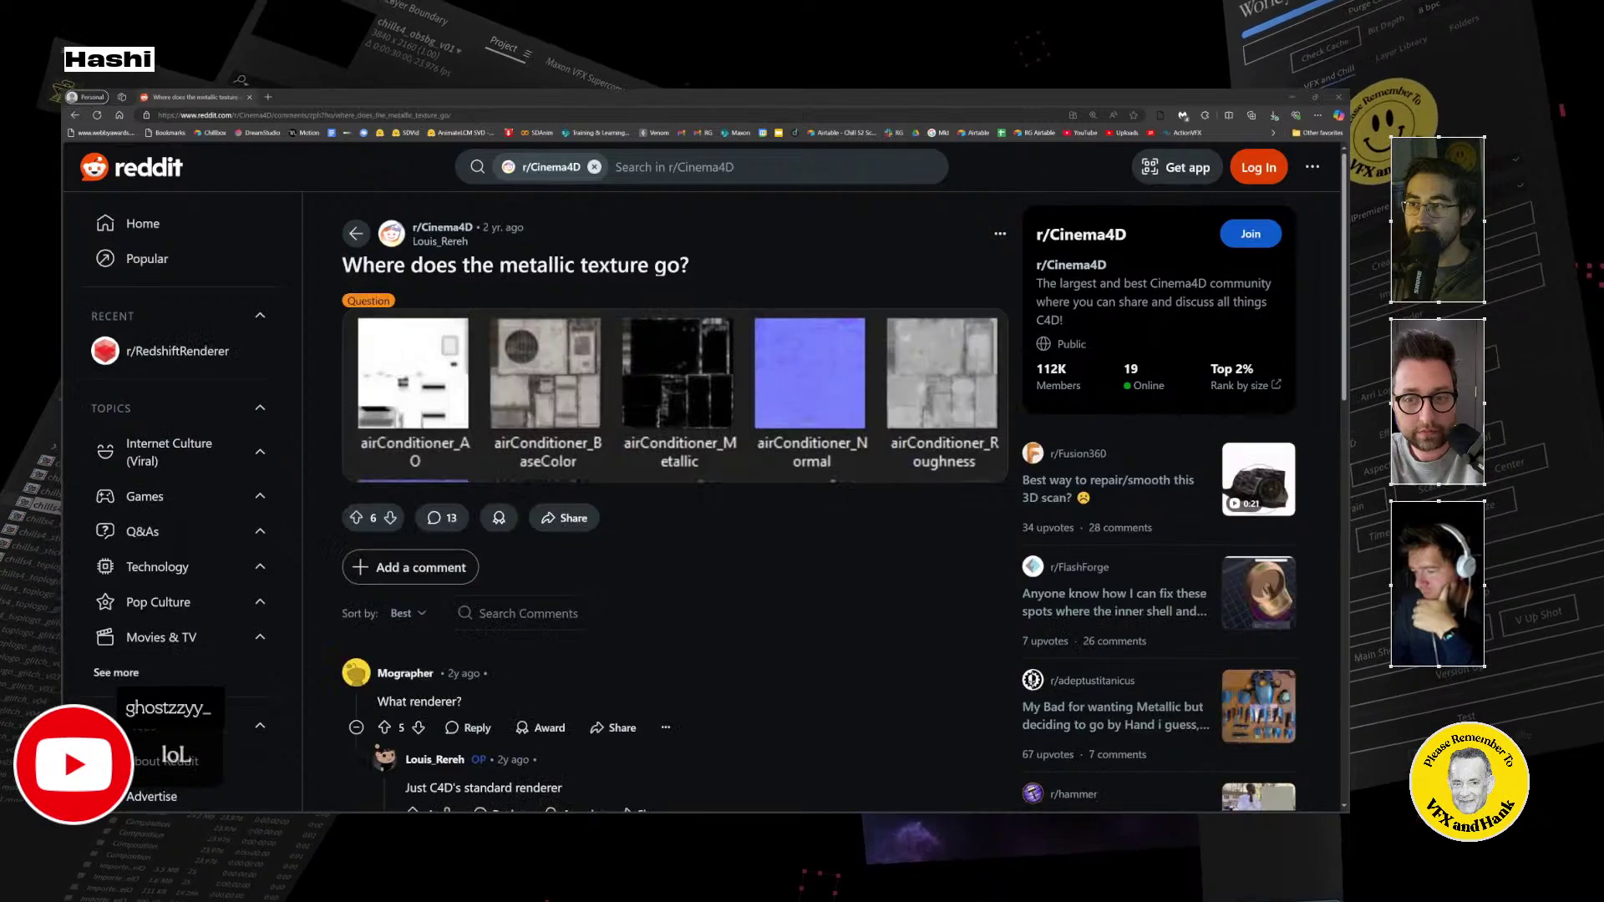
left_click(1292, 98)
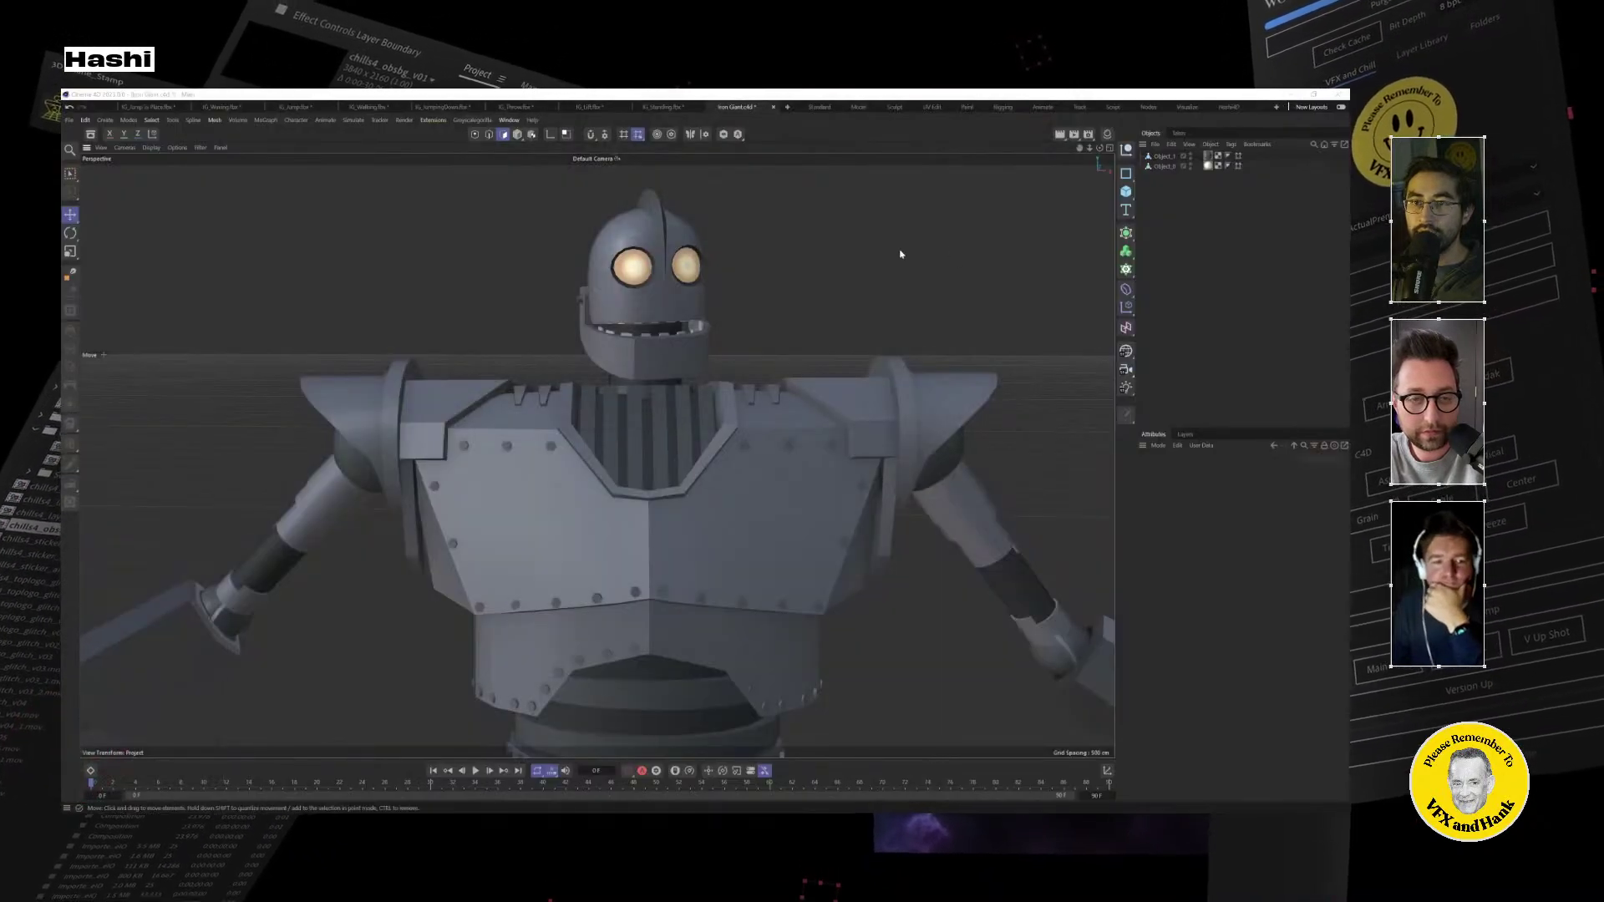
Create a new project in Cinema 4D and open Iron Giant.c4d from the IronGiant elements folder.
scroll(900, 254, "down", 6)
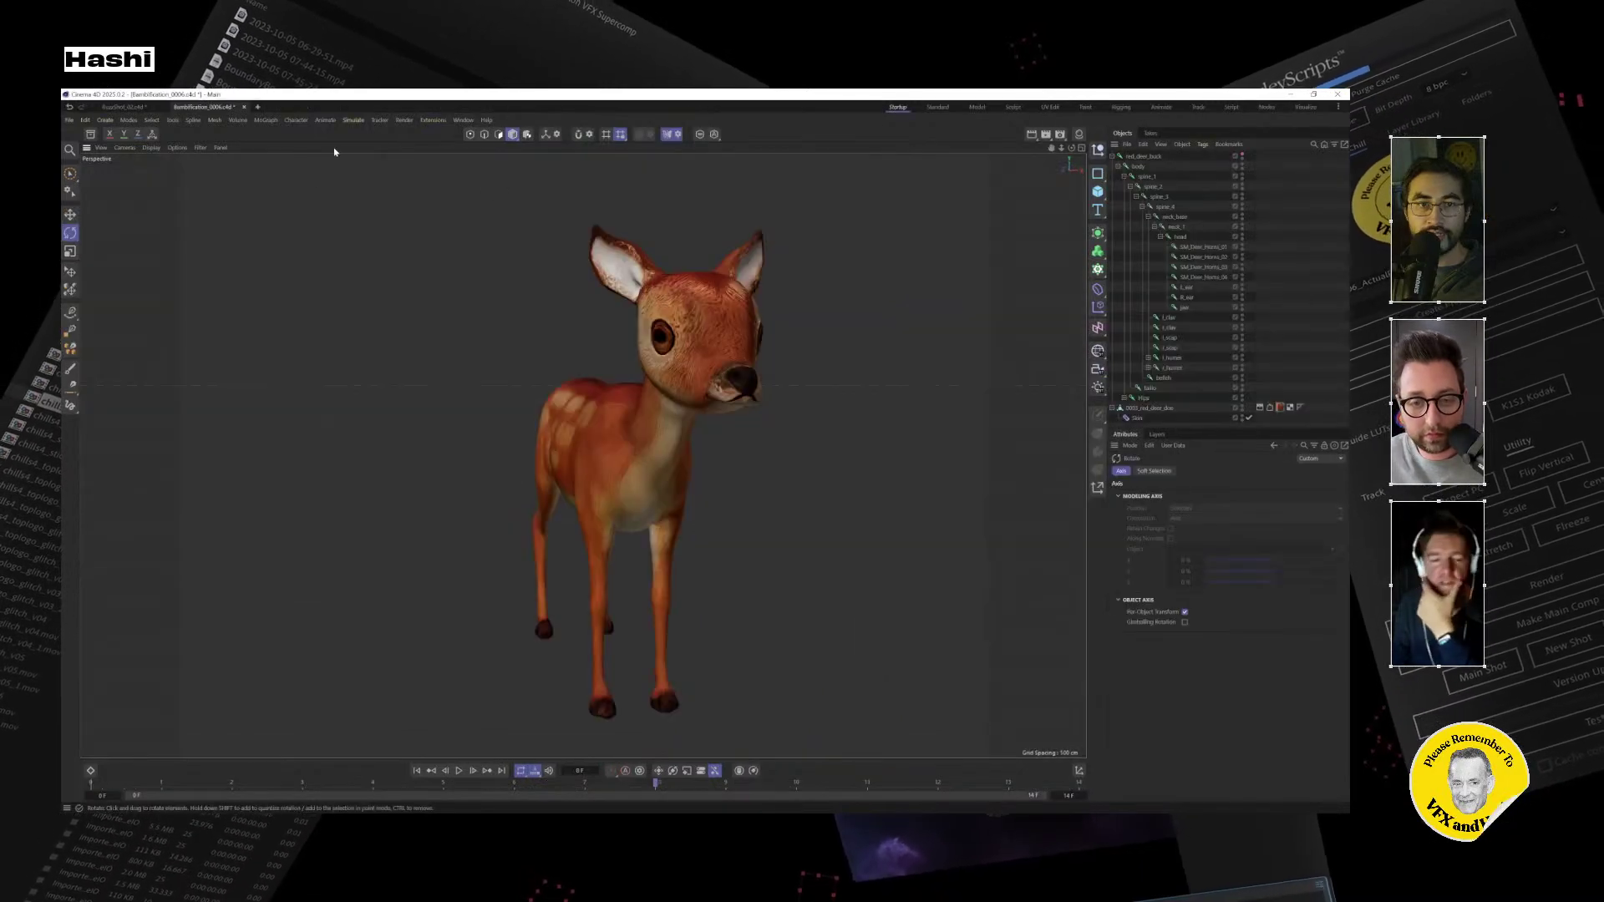
left_click(260, 108)
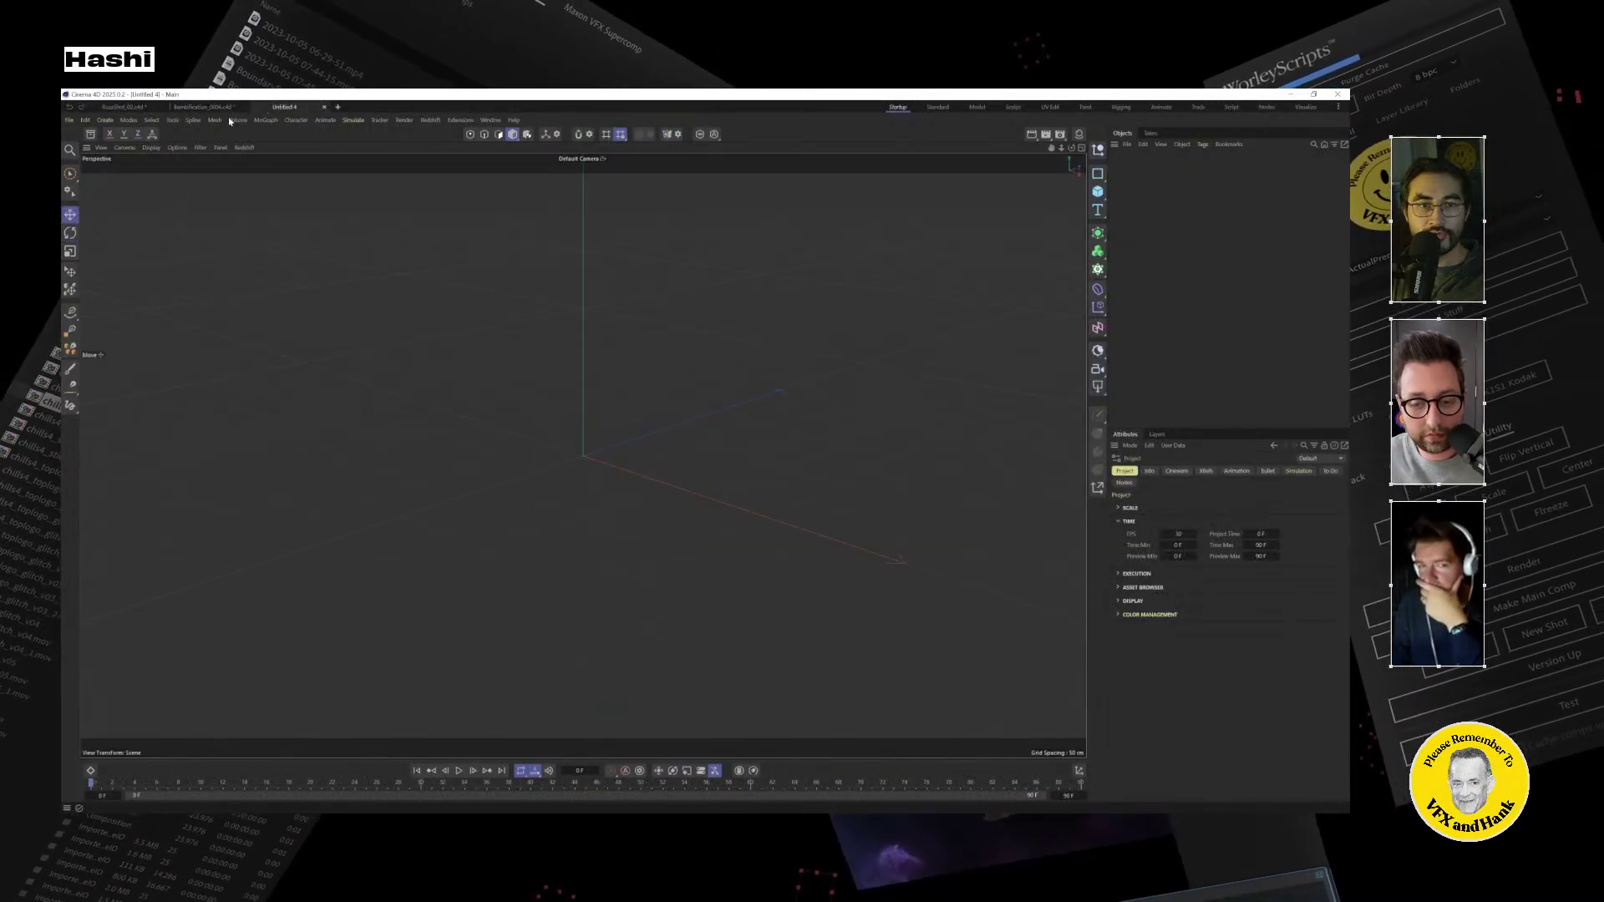
left_click(70, 119)
mouse_move(109, 173)
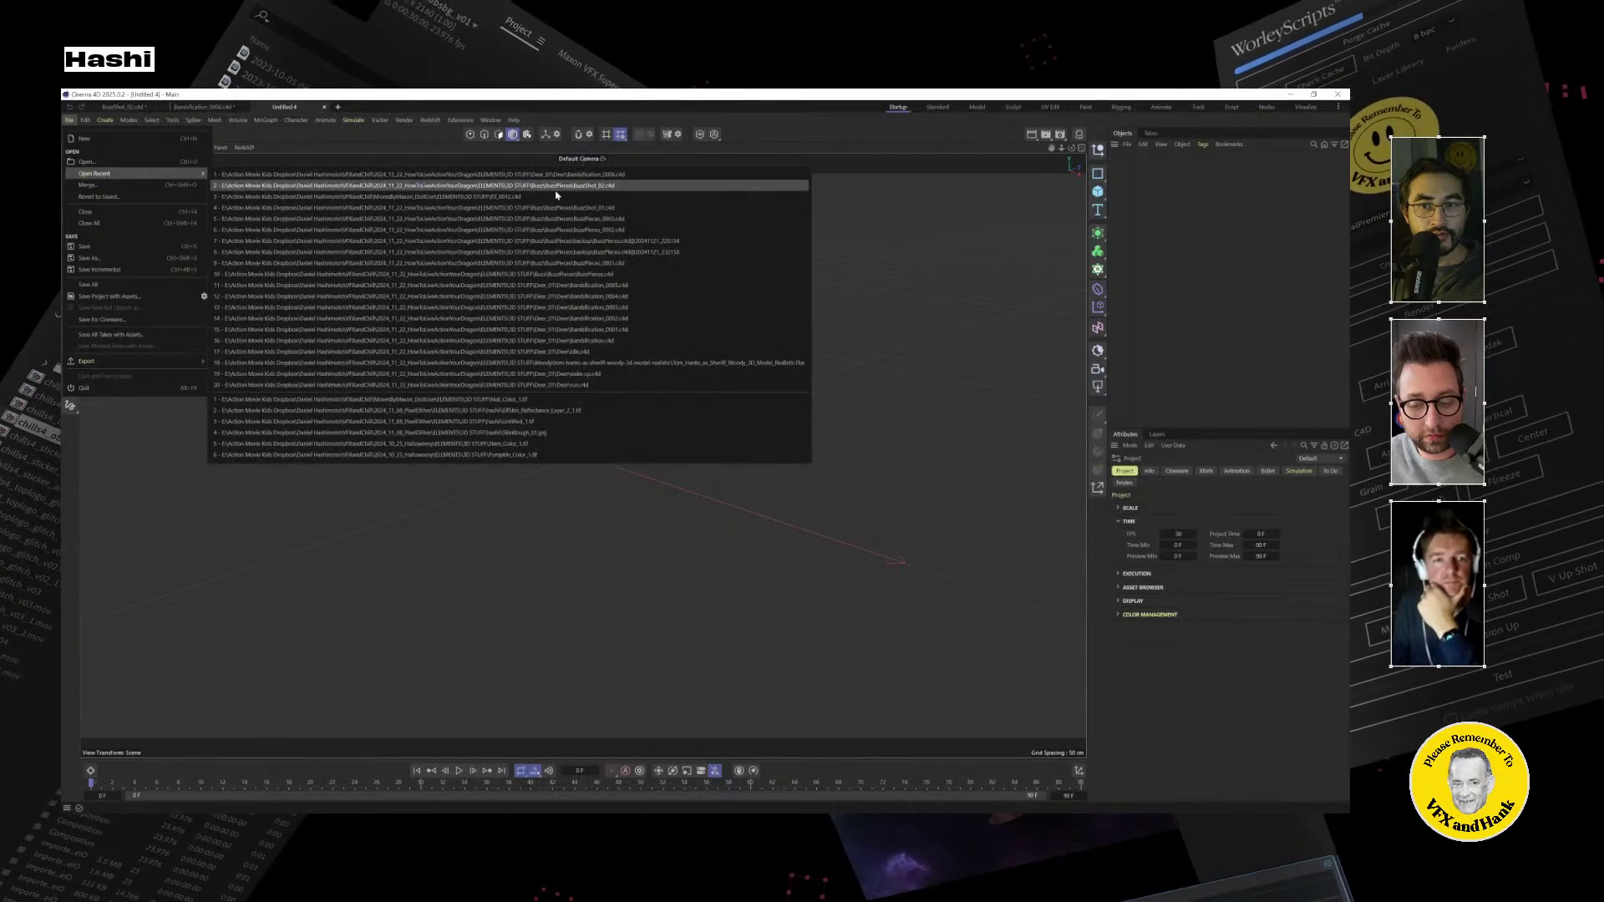
left_click(86, 161)
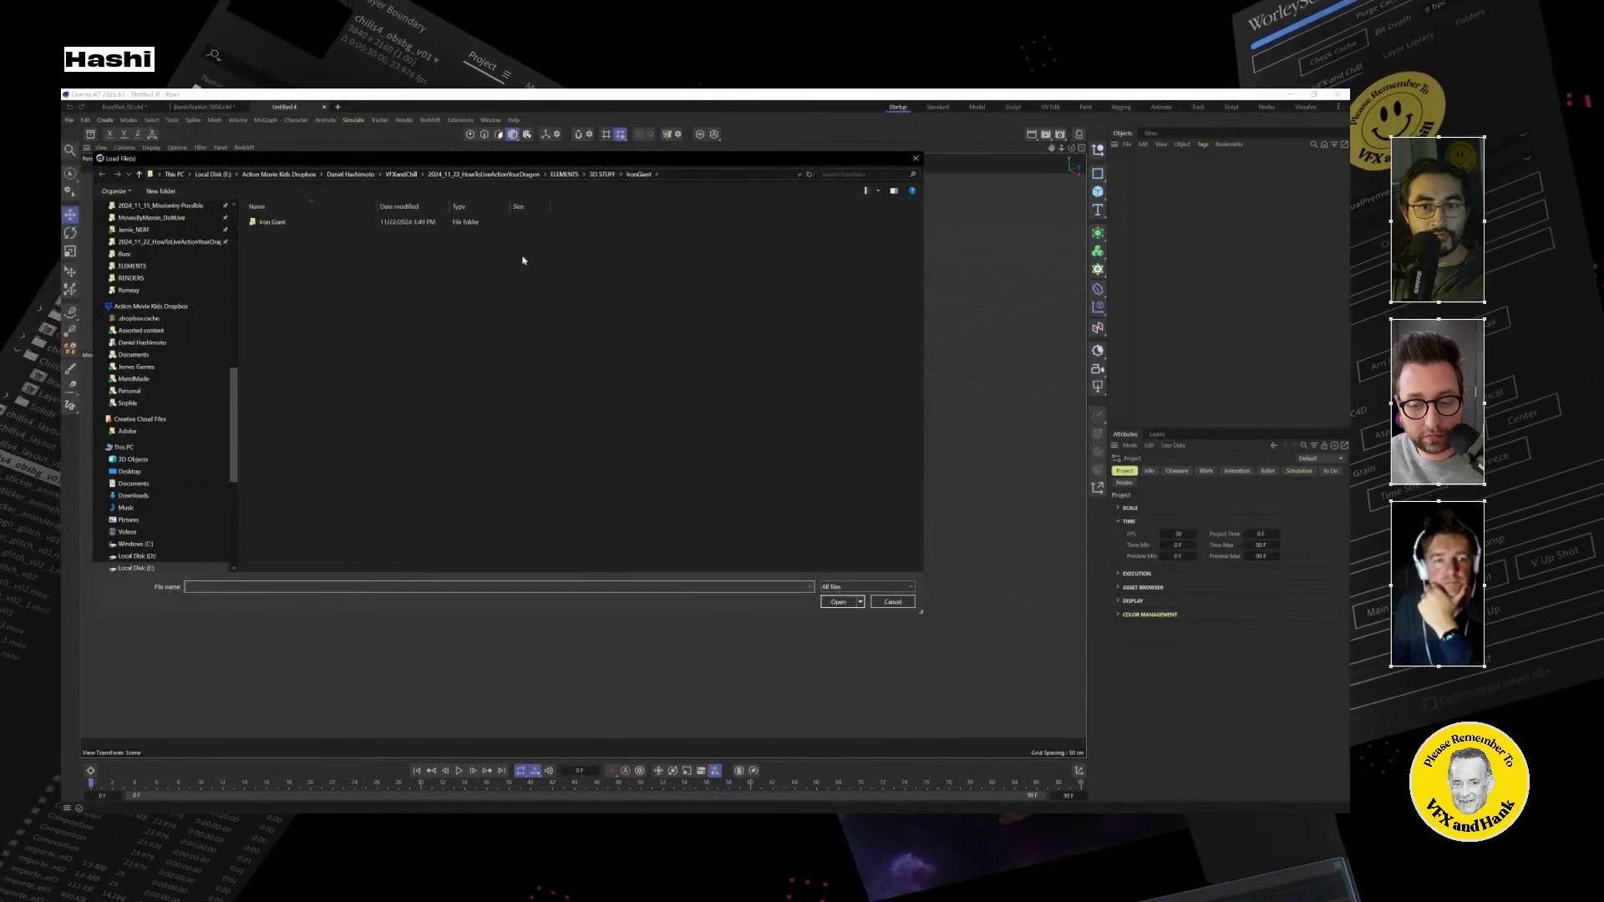
double_click(273, 222)
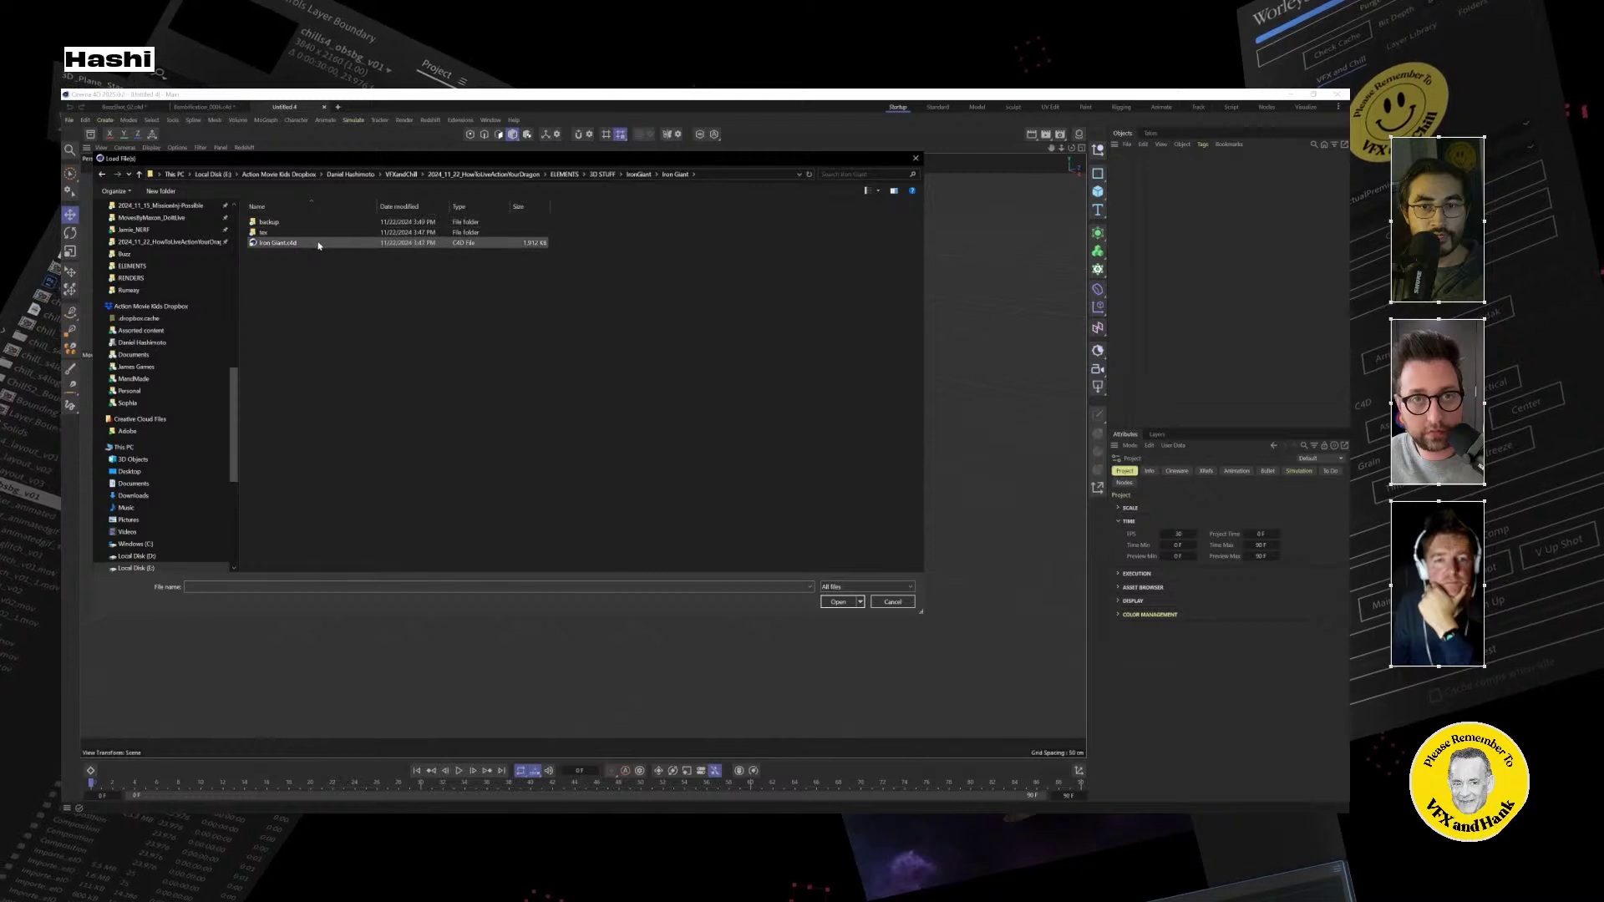
double_click(318, 244)
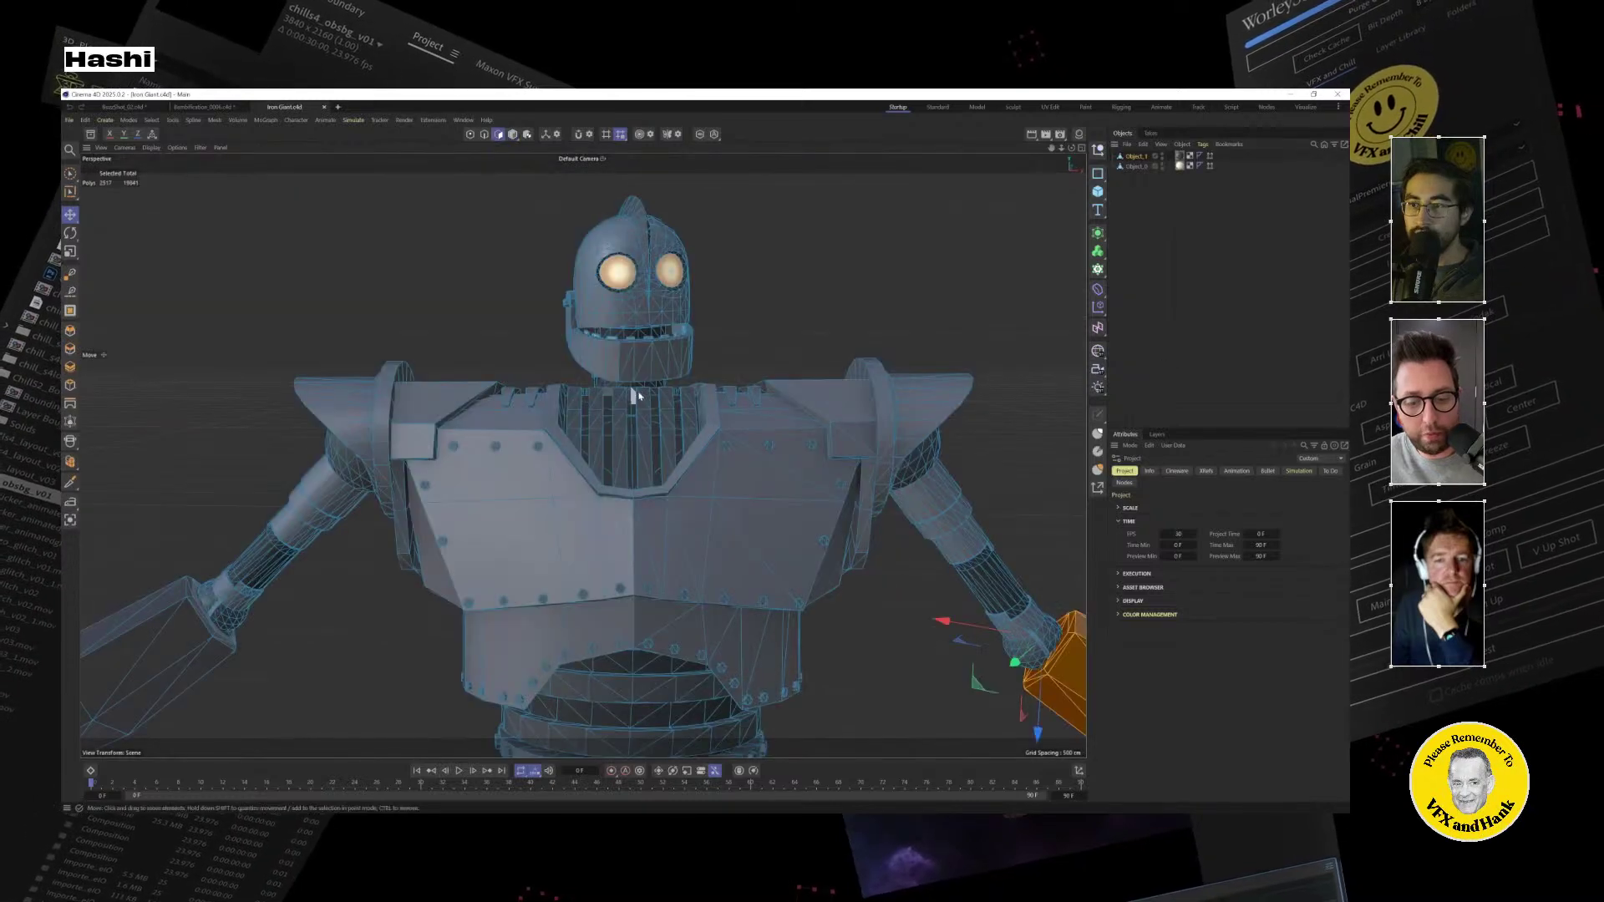
Show the Iron Giant scene's materials and examine the base color layer in the iron material's reflectance.
left_click(1190, 277)
left_click(1080, 134)
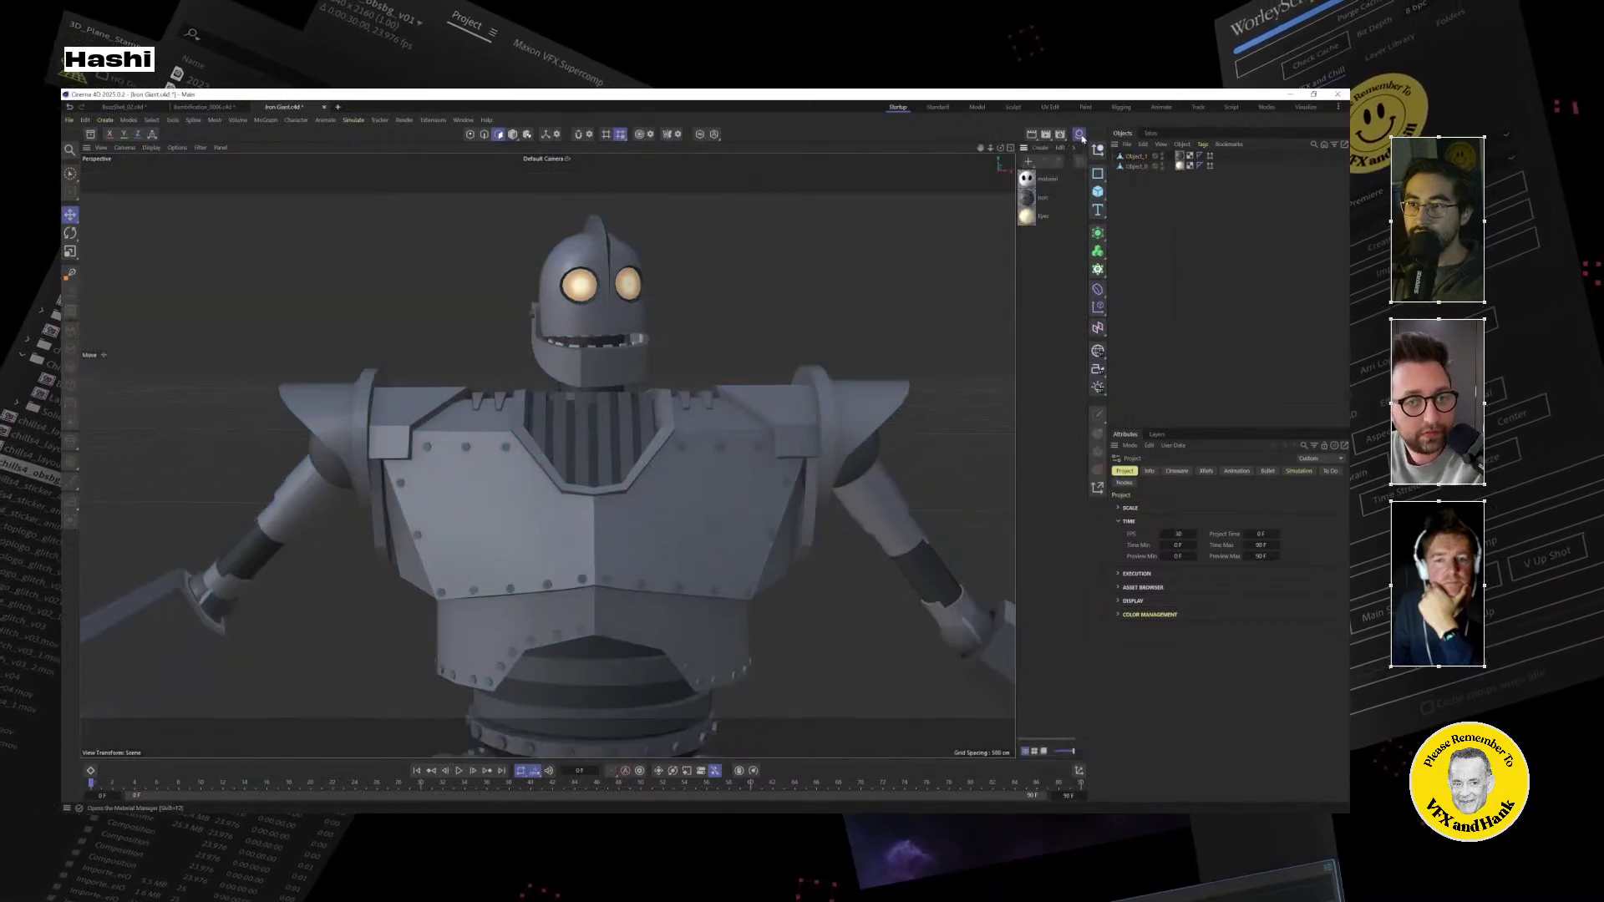
left_click(1041, 199)
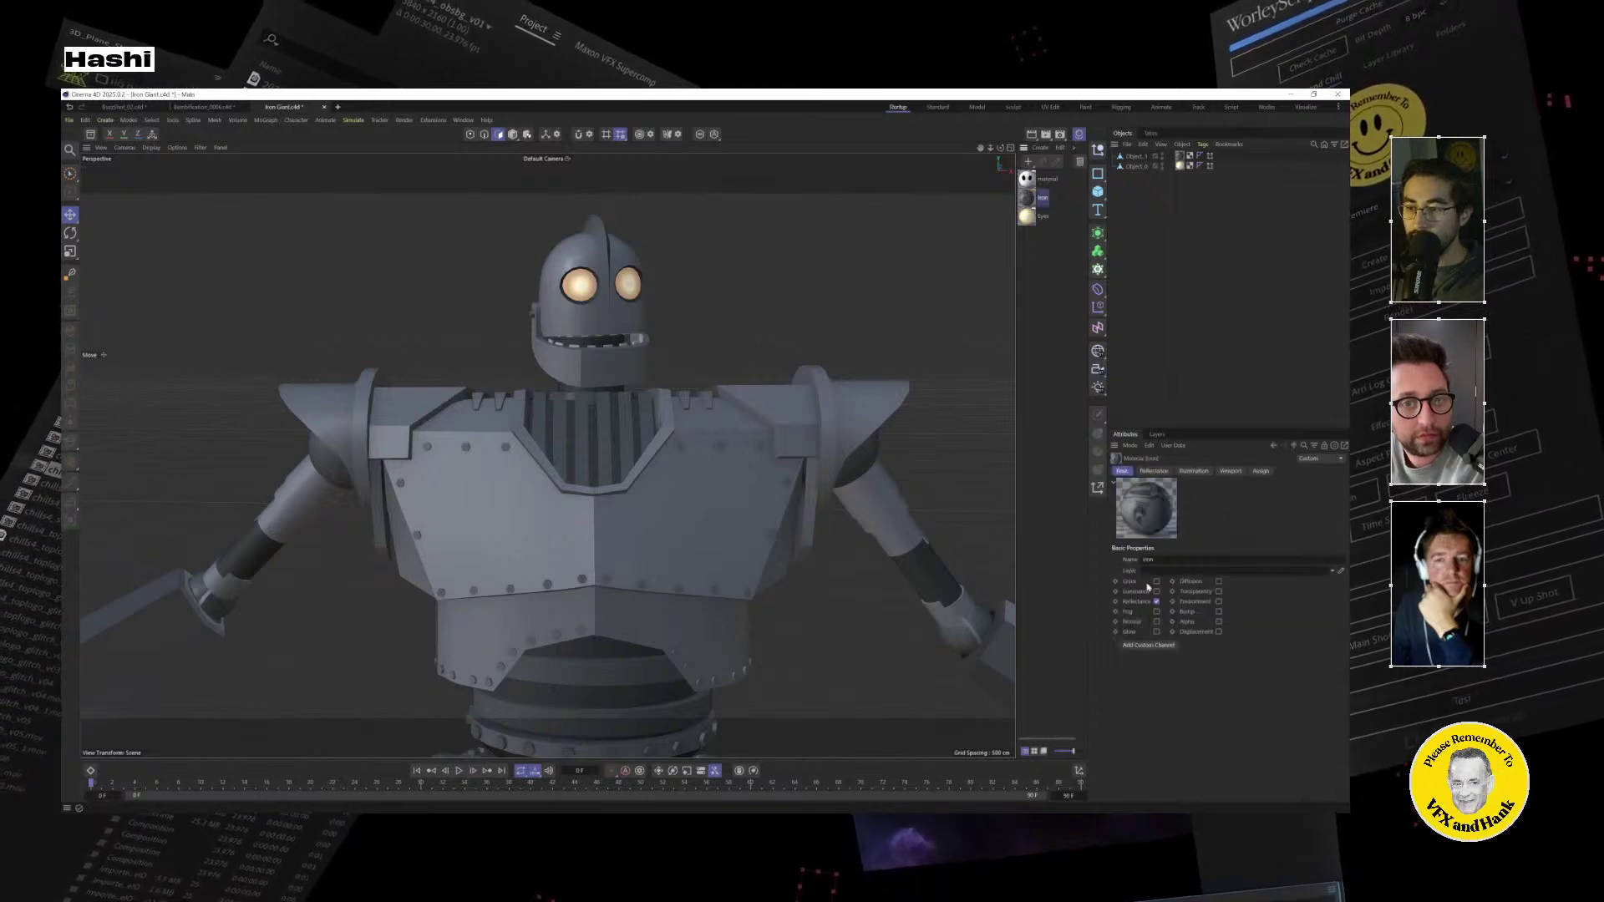
left_click(1154, 471)
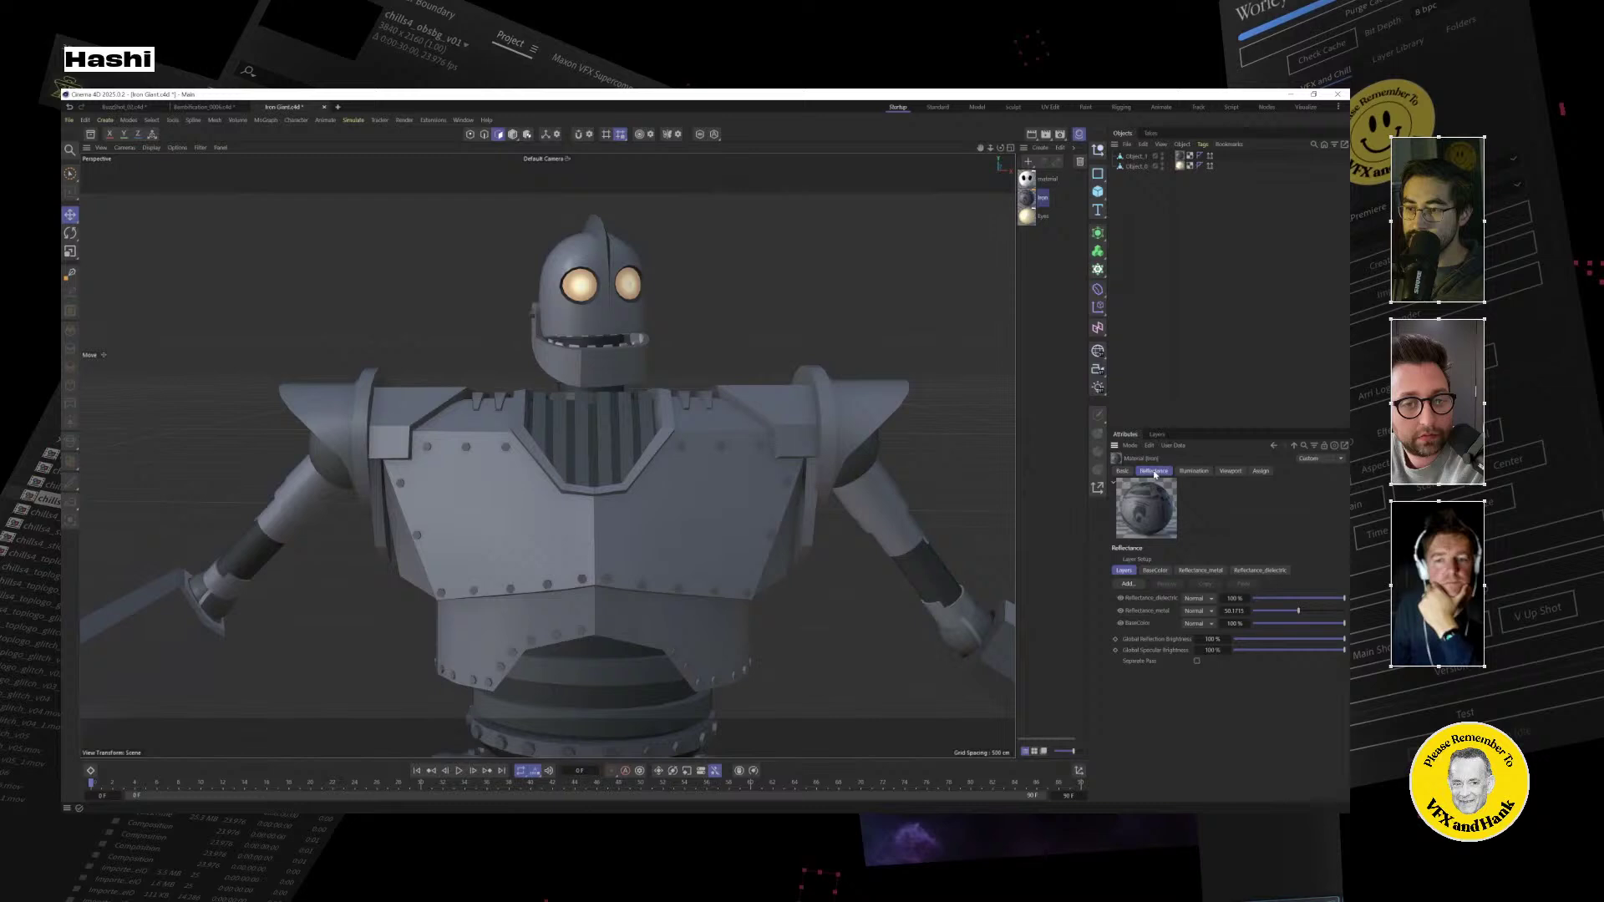
left_click(1155, 570)
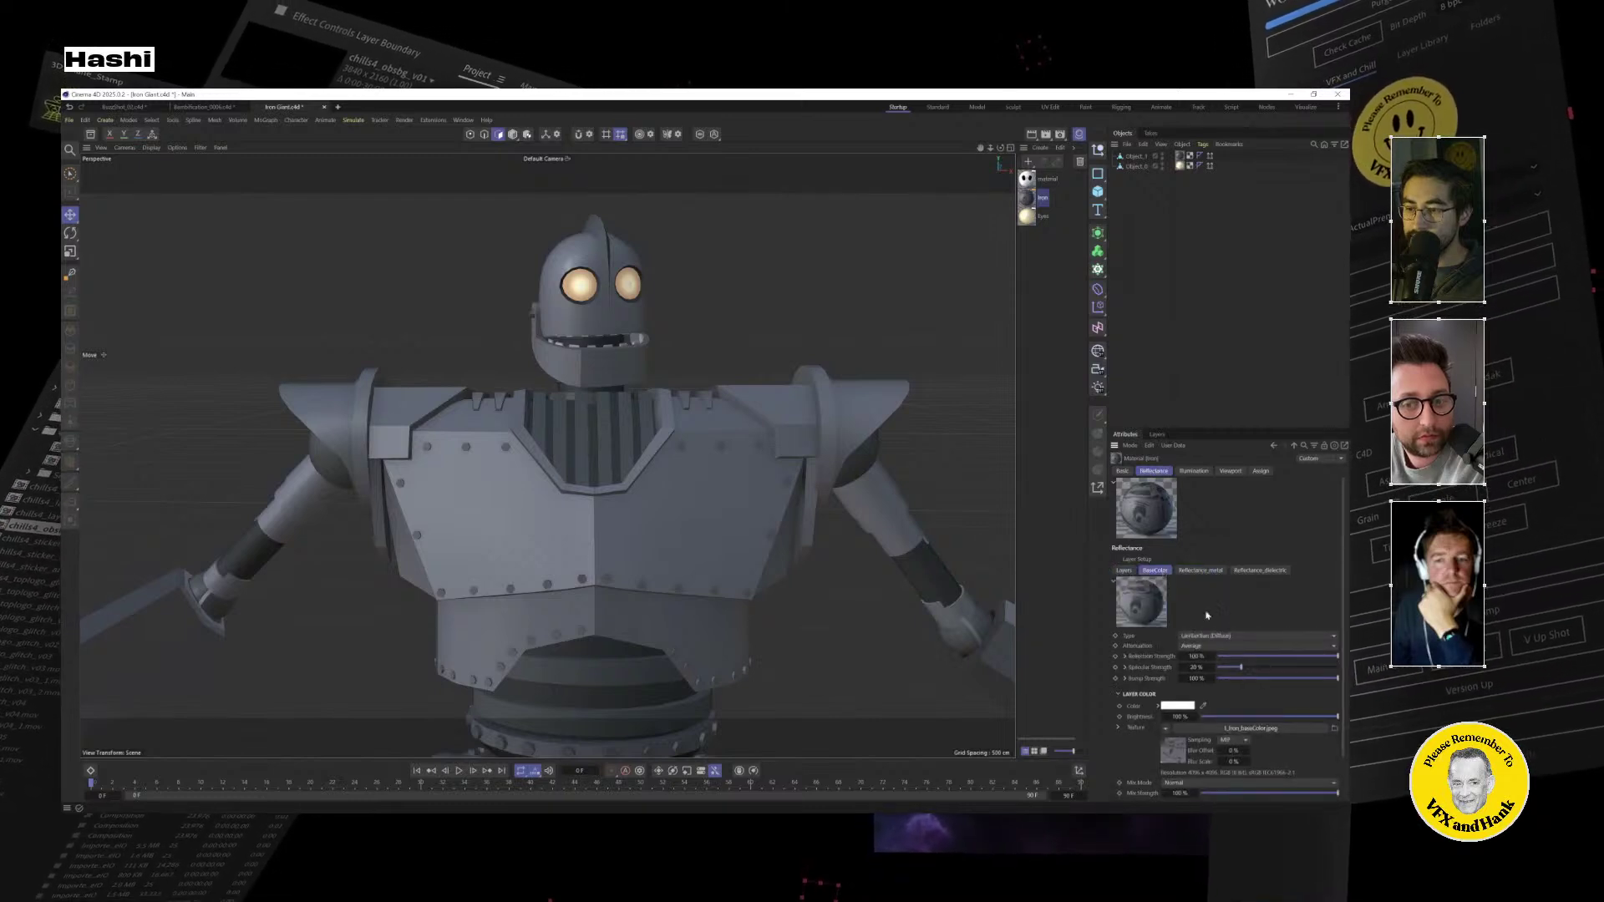
Locate the iron material's 1_Iron_baseColor.jpeg texture in its source folder and move the folder window aside.
left_click(1333, 729)
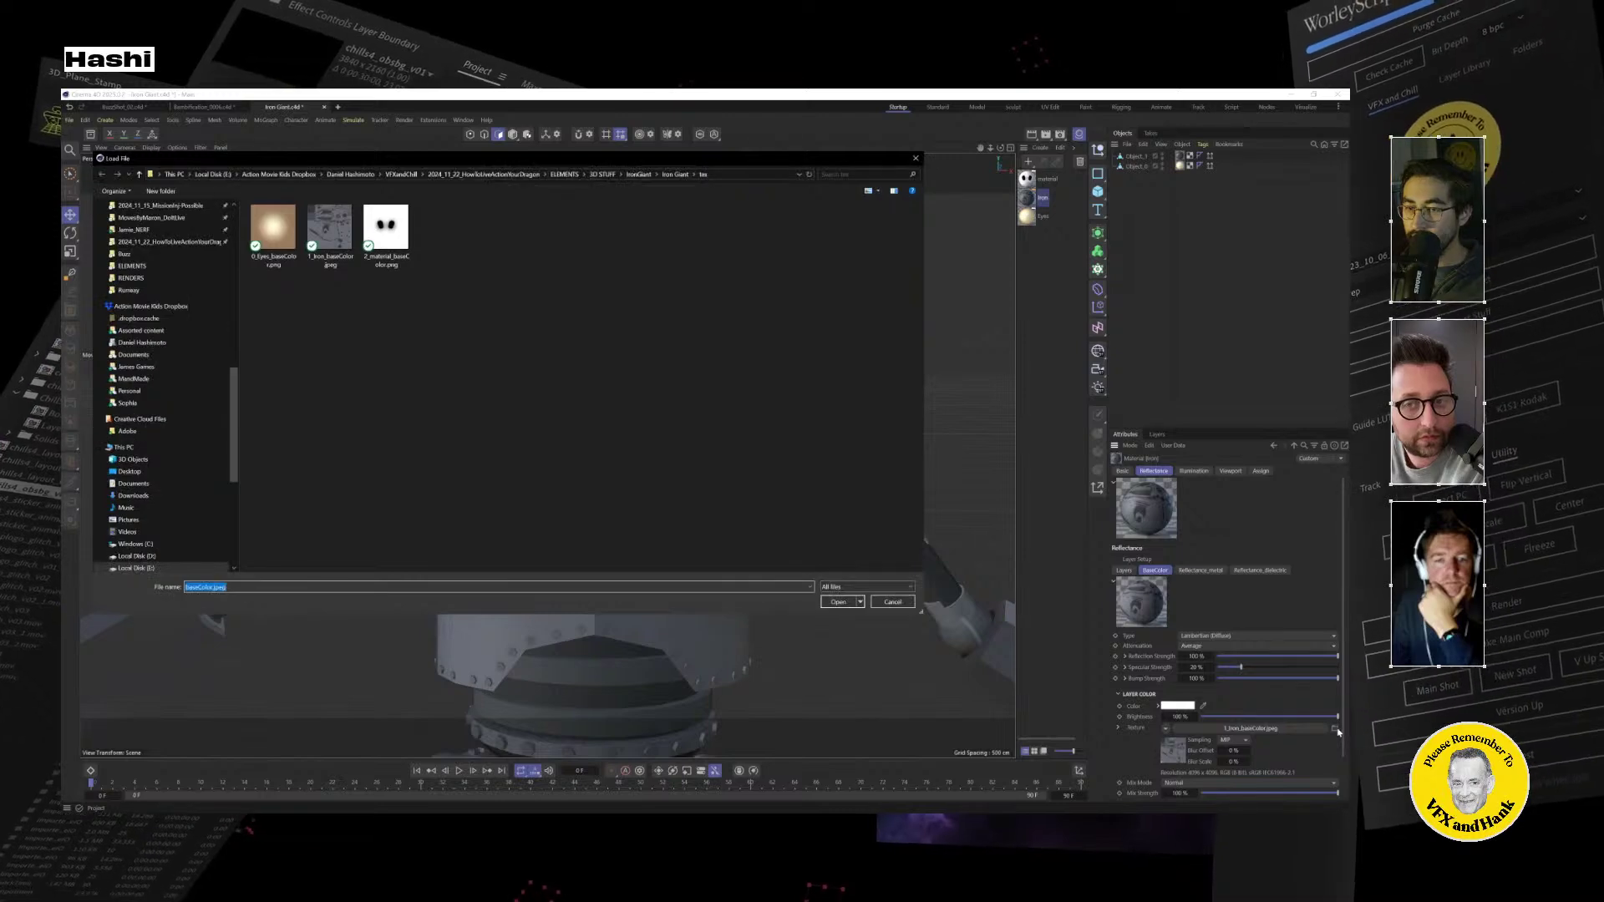
left_click(892, 601)
left_click(1253, 729)
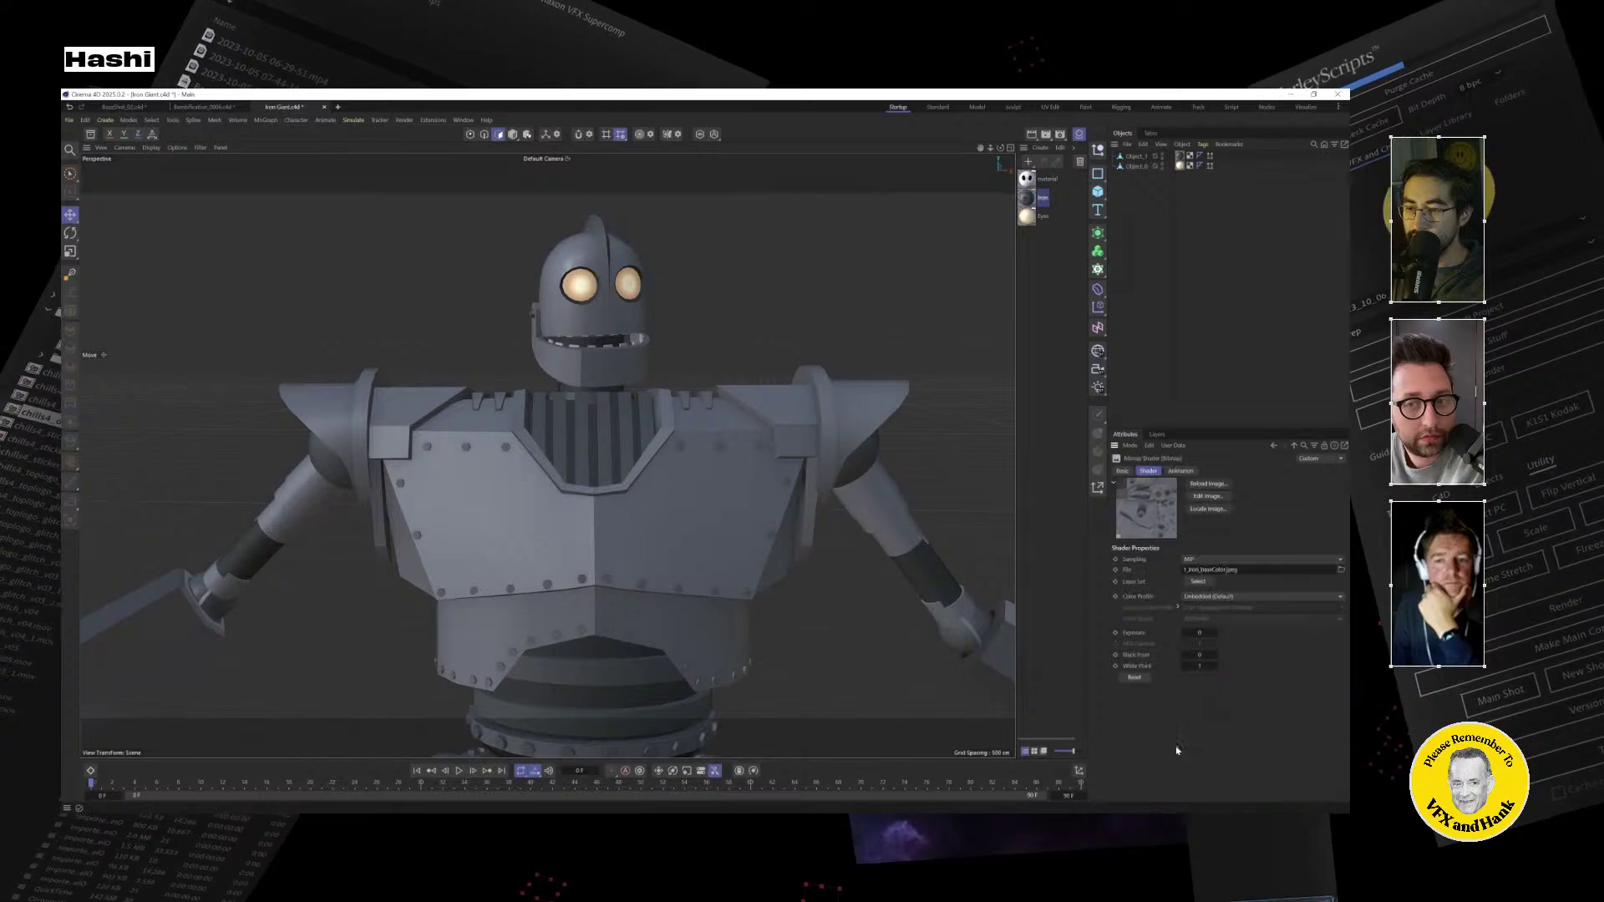
left_click(1209, 508)
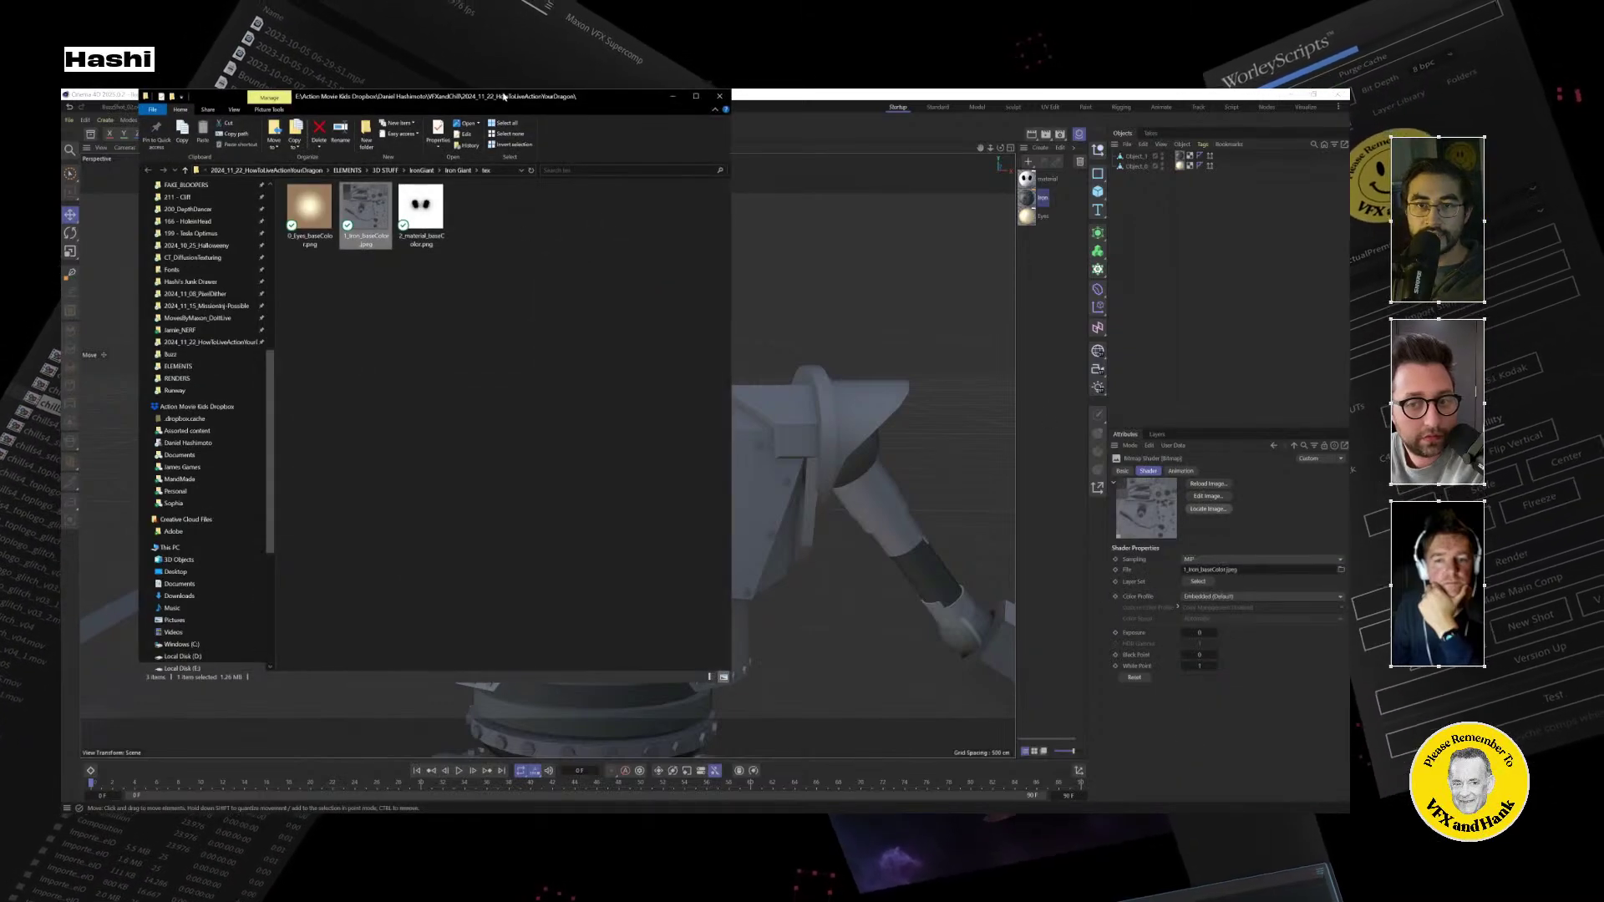
left_click_drag(503, 97, 1027, 303)
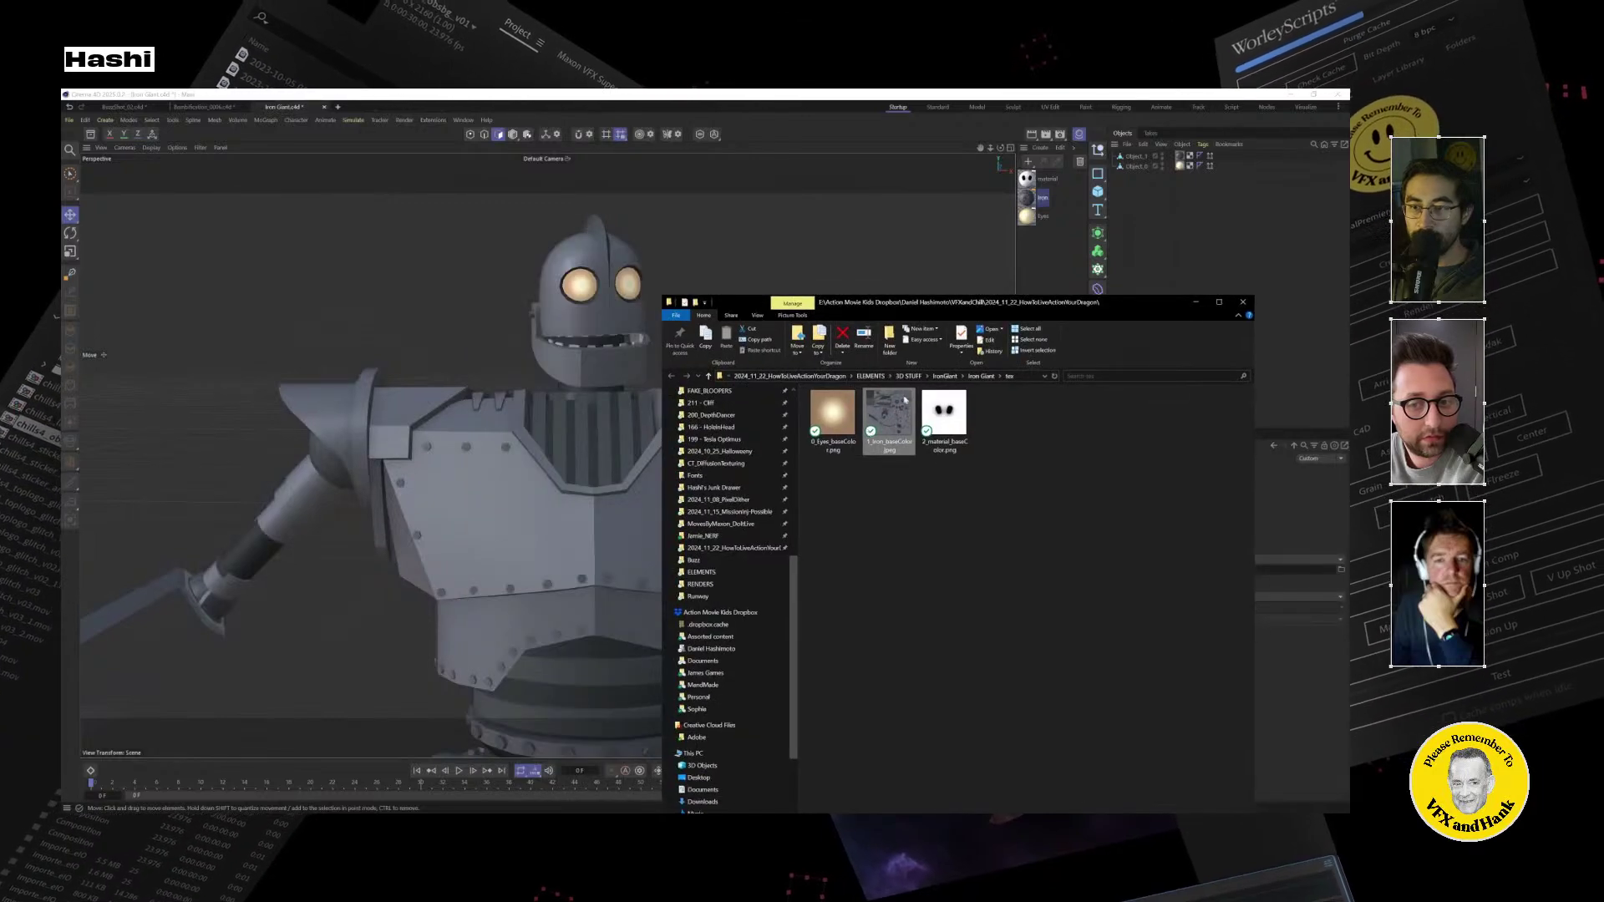
left_click_drag(926, 306, 1296, 294)
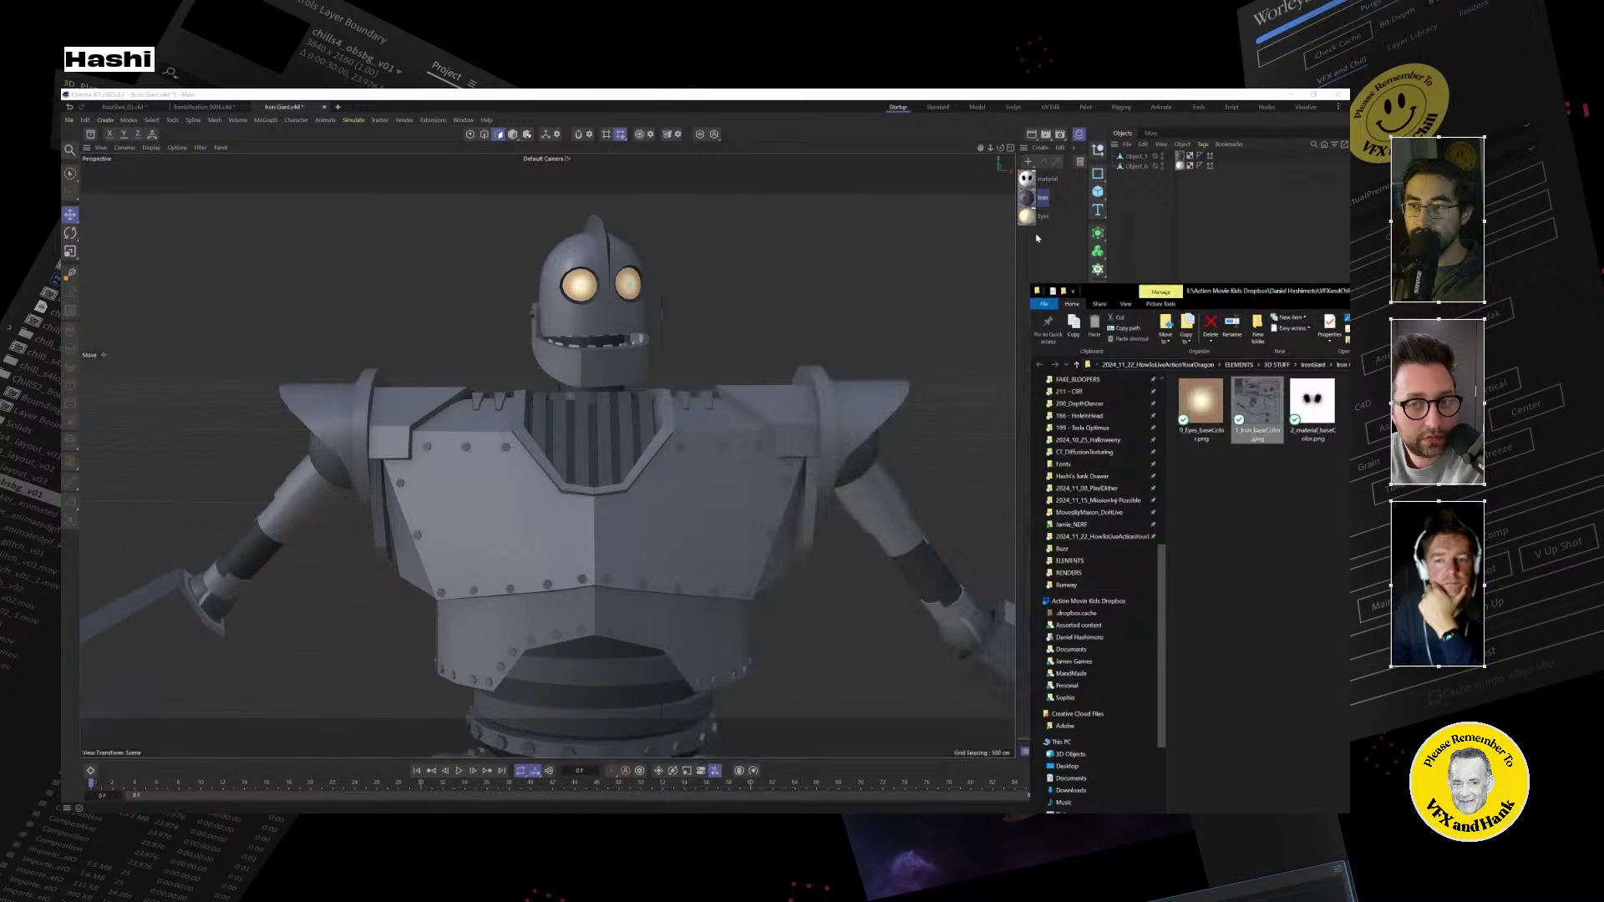
Change the scene's renderer to Redshift in the render settings and close them.
left_click(1078, 133)
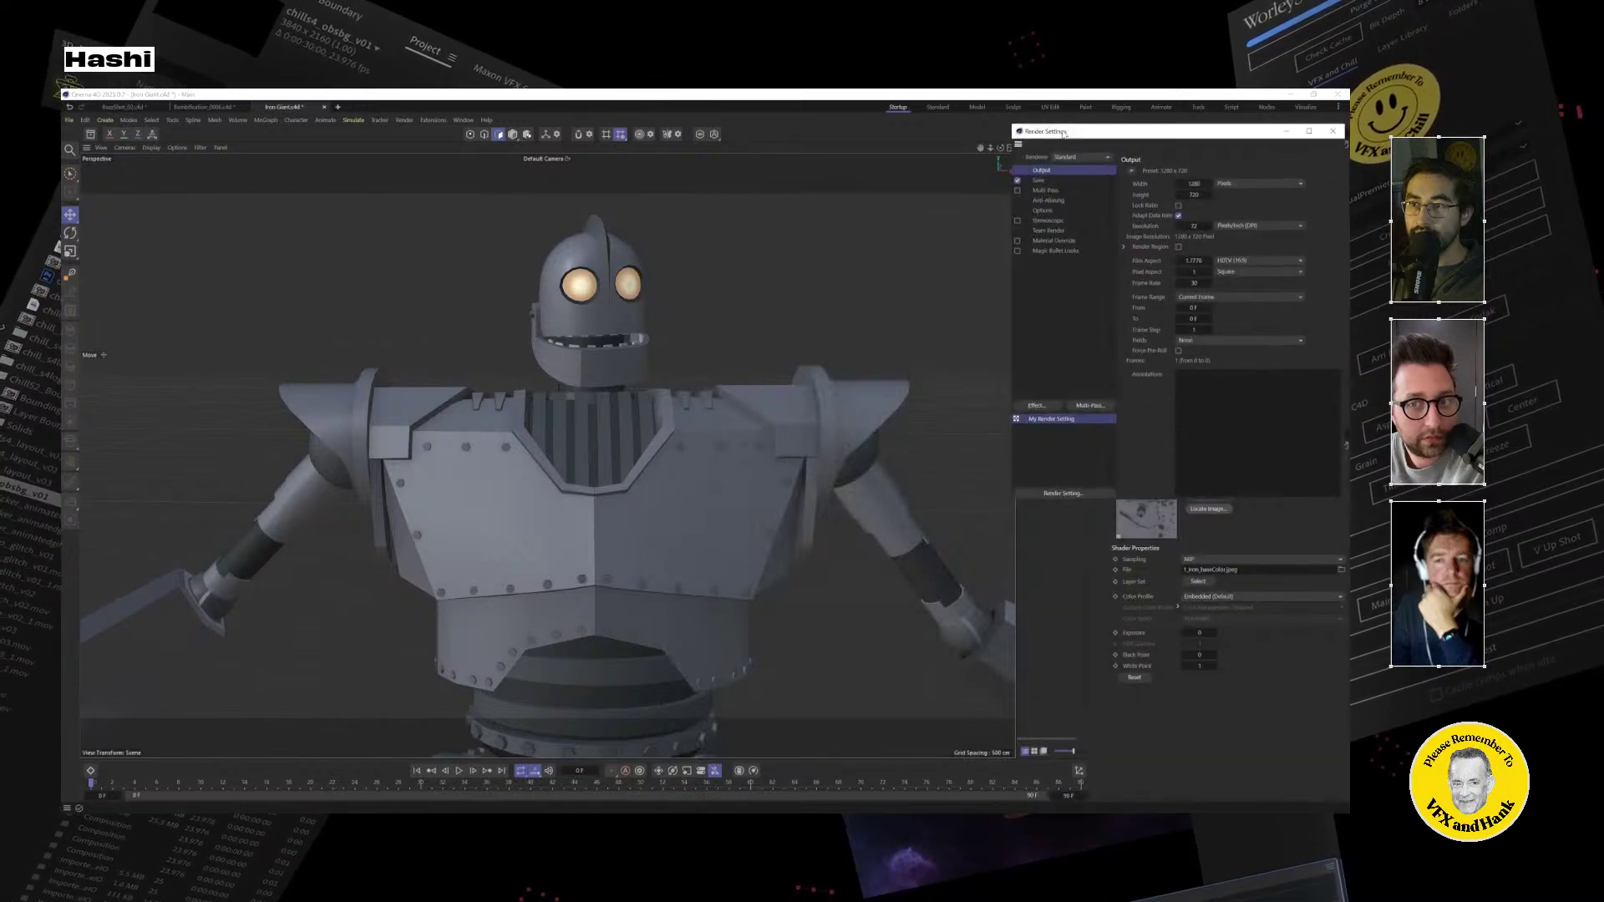
left_click(1060, 134)
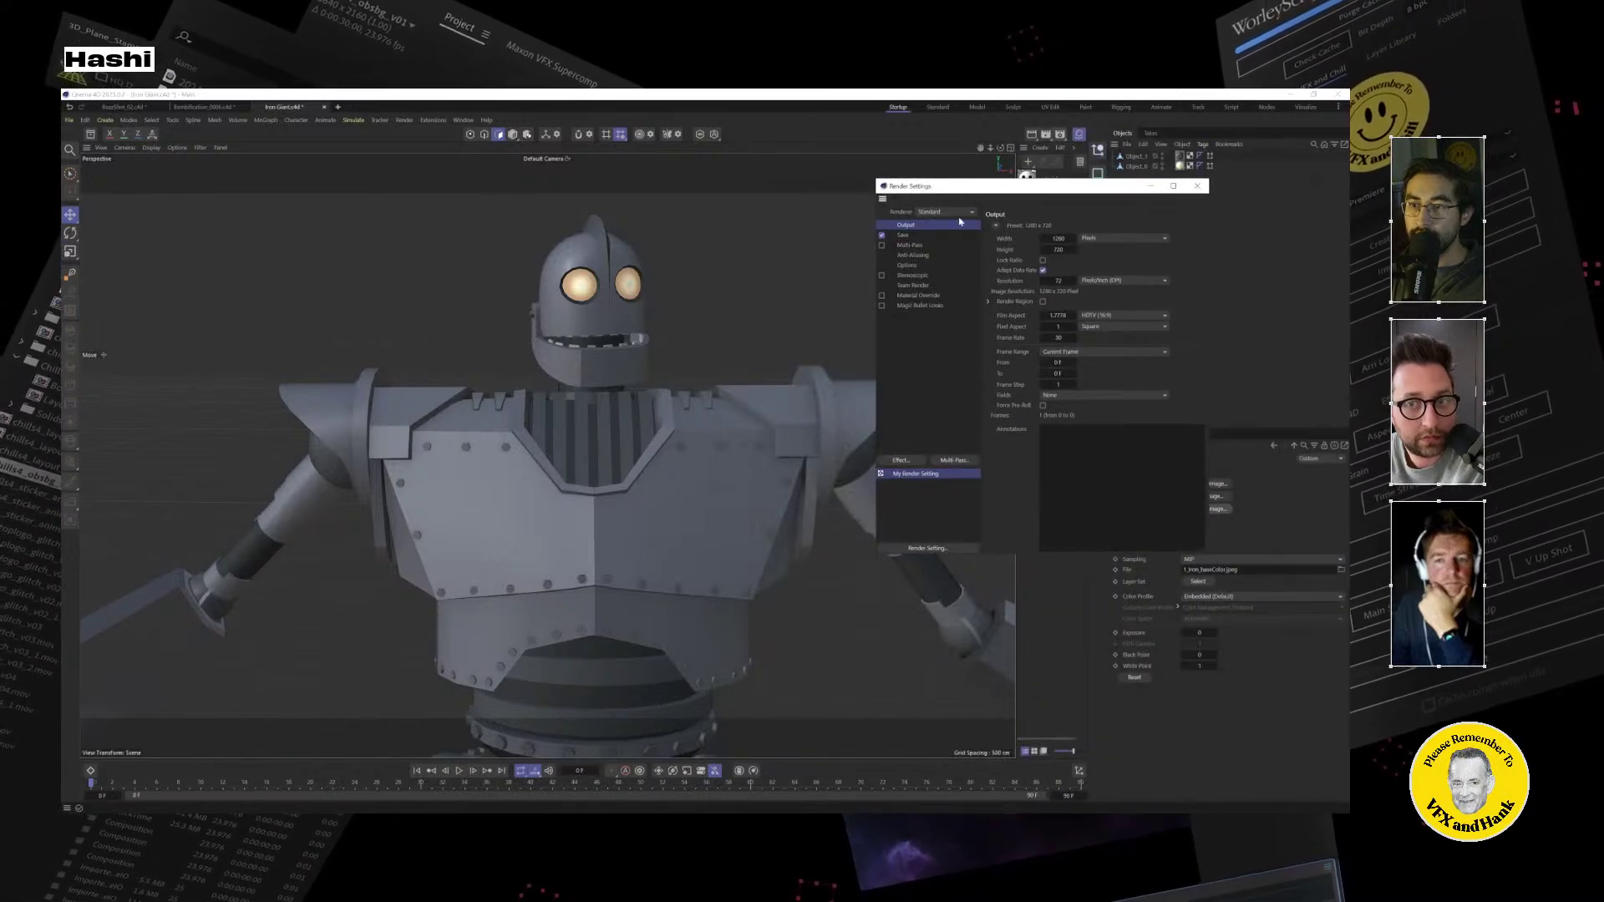
left_click(930, 213)
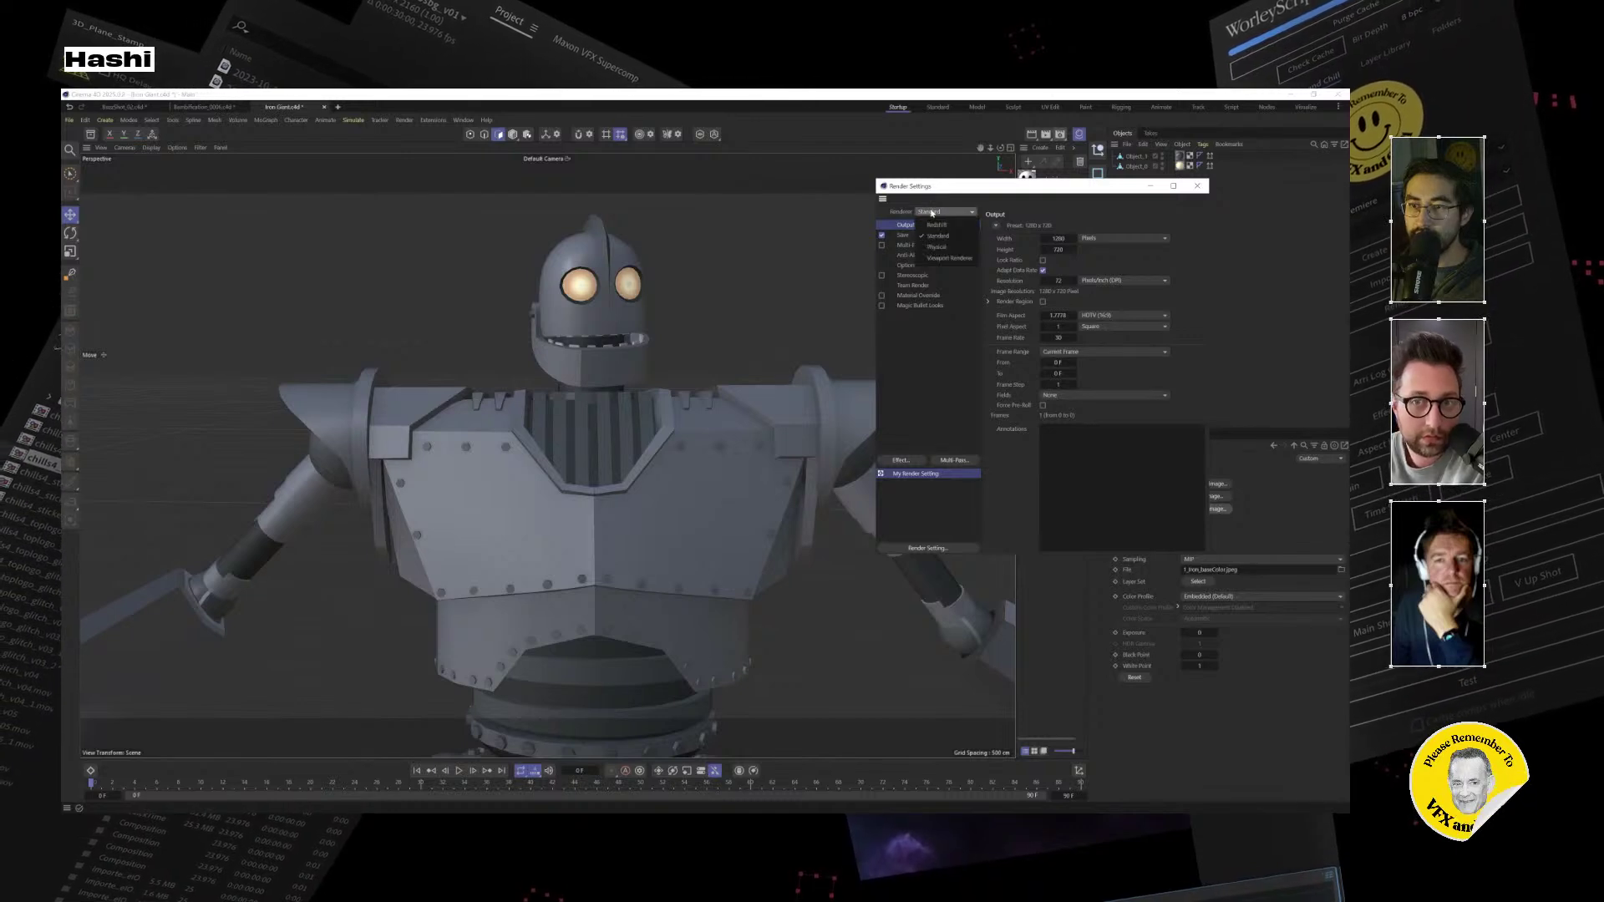
left_click(944, 225)
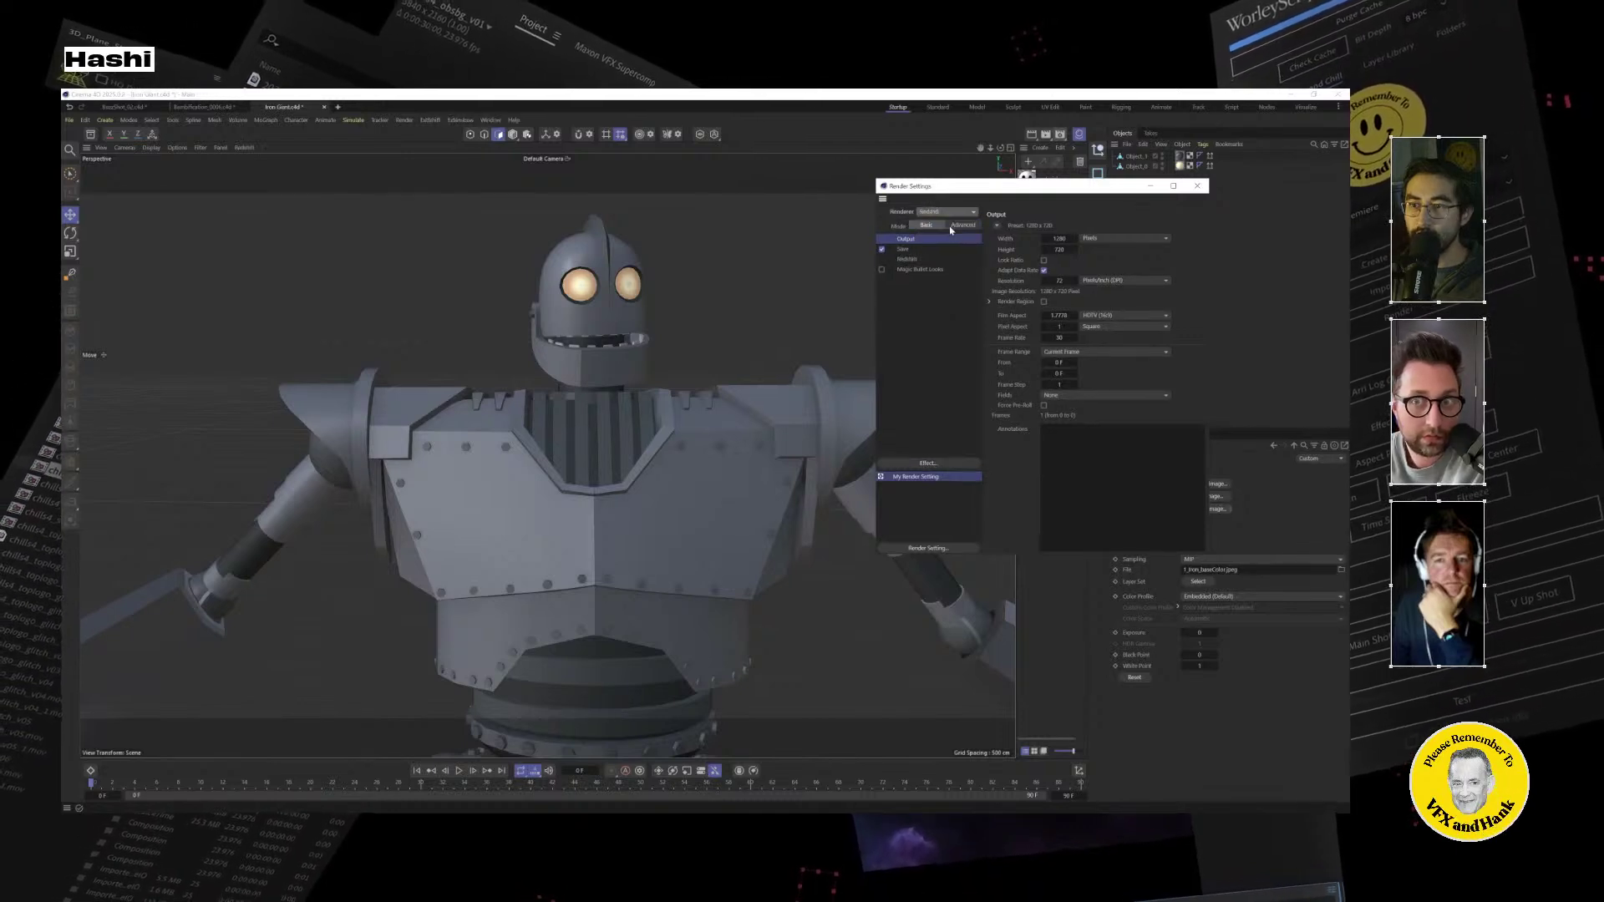
left_click(1196, 186)
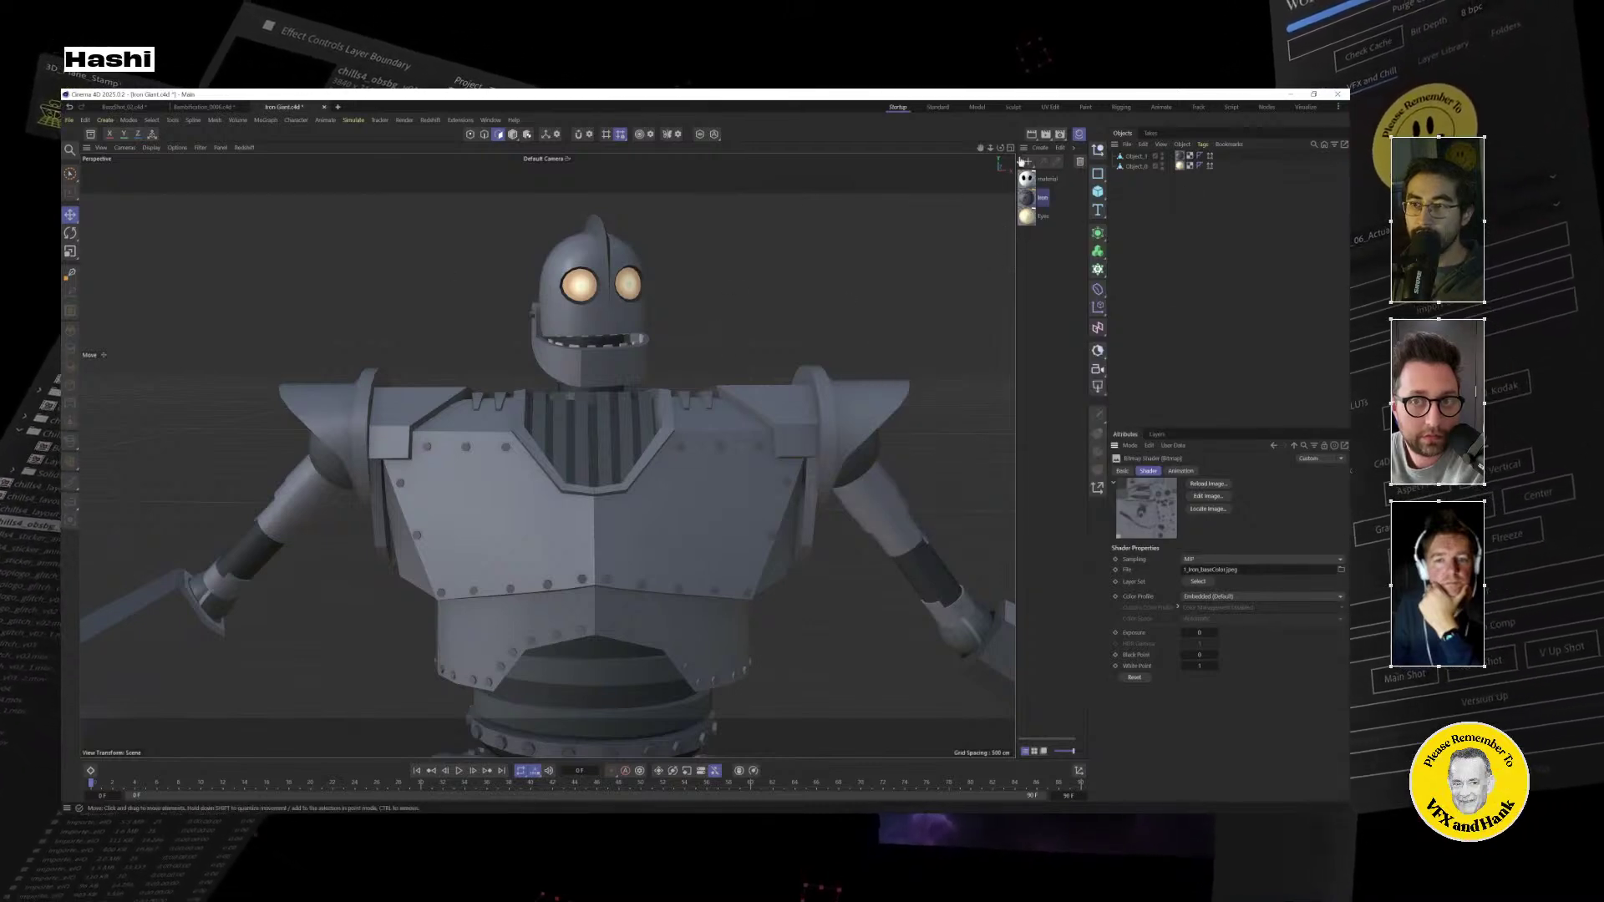
Create a new Redshift standard material and open its node graph in an enlarged Node Editor.
left_click(1029, 163)
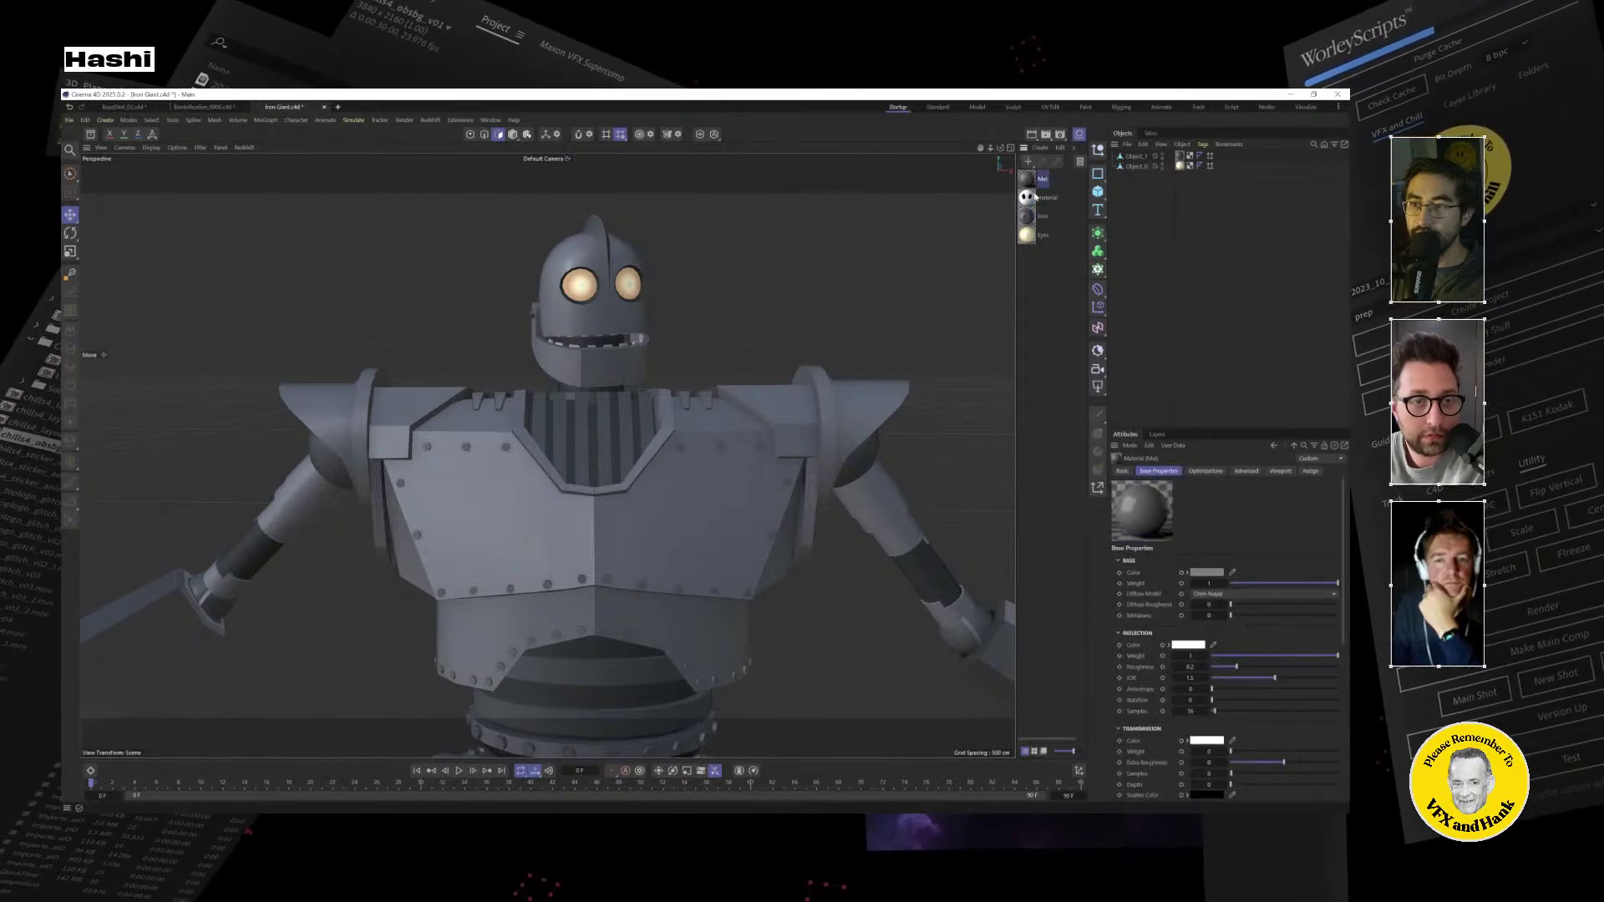
double_click(1028, 179)
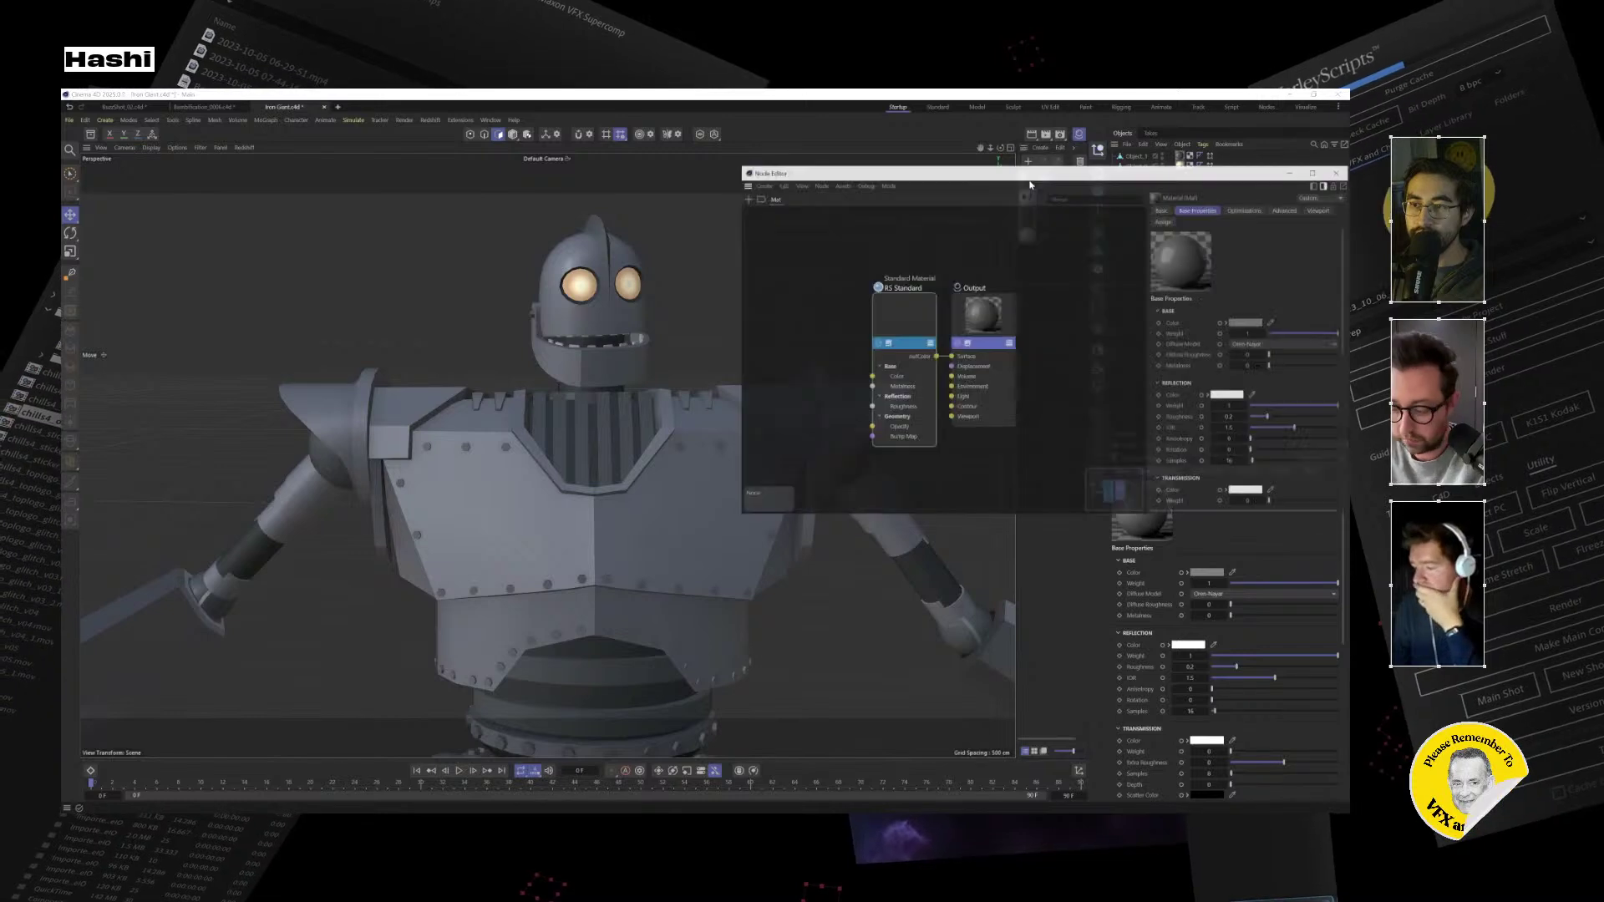
left_click_drag(1035, 174, 829, 221)
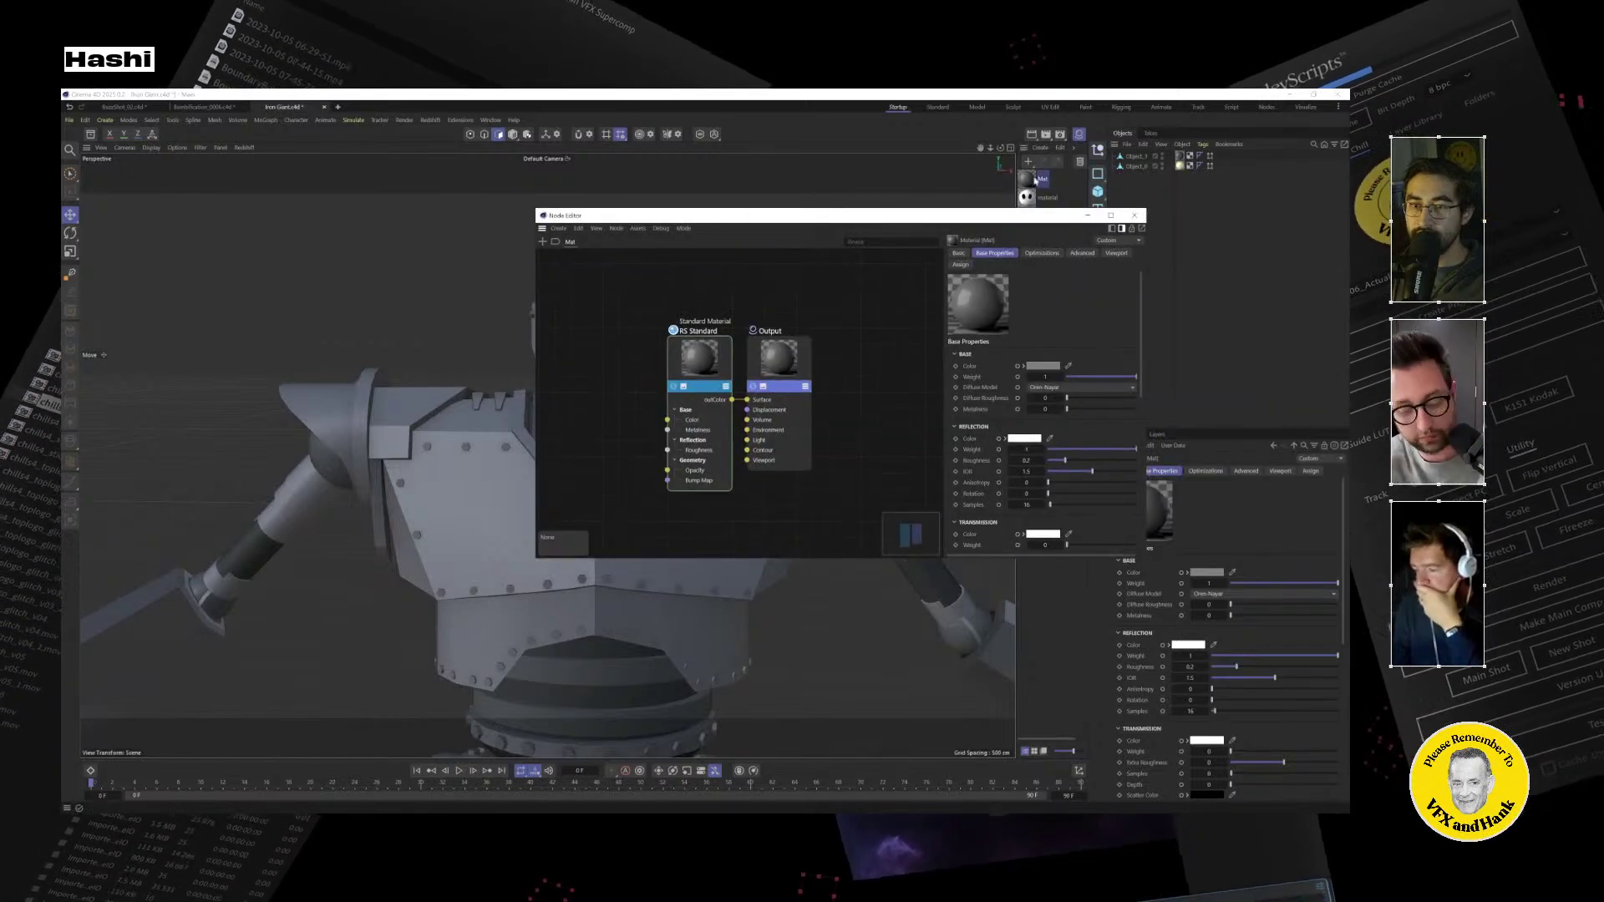
left_click_drag(535, 560, 279, 723)
middle_click_drag(373, 415, 572, 429)
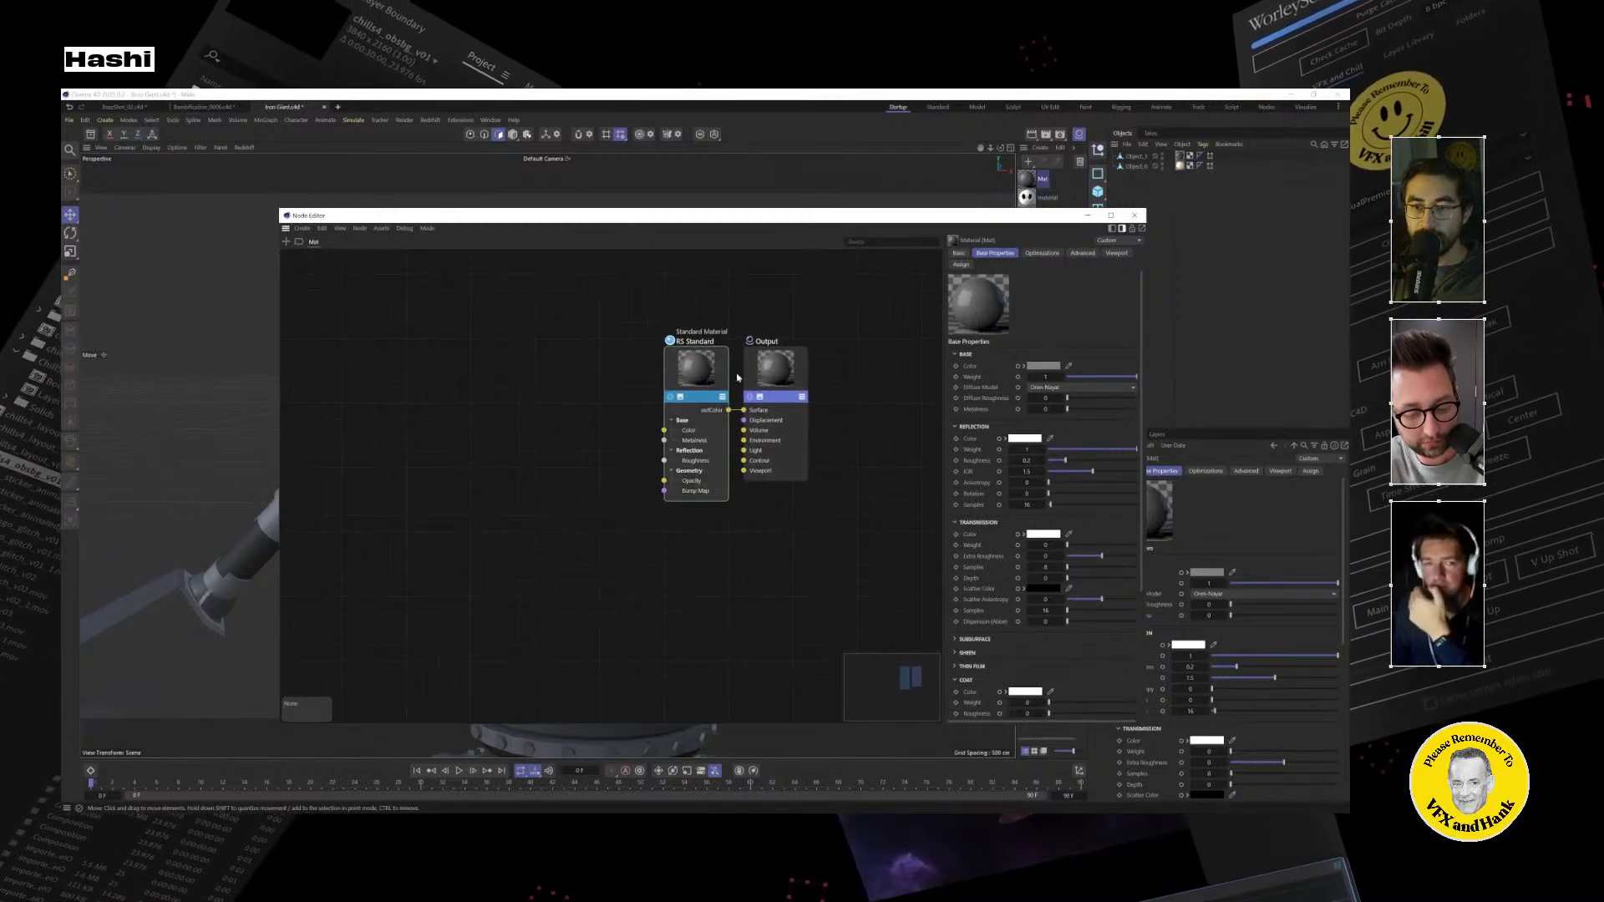
scroll(737, 378, "up", 3)
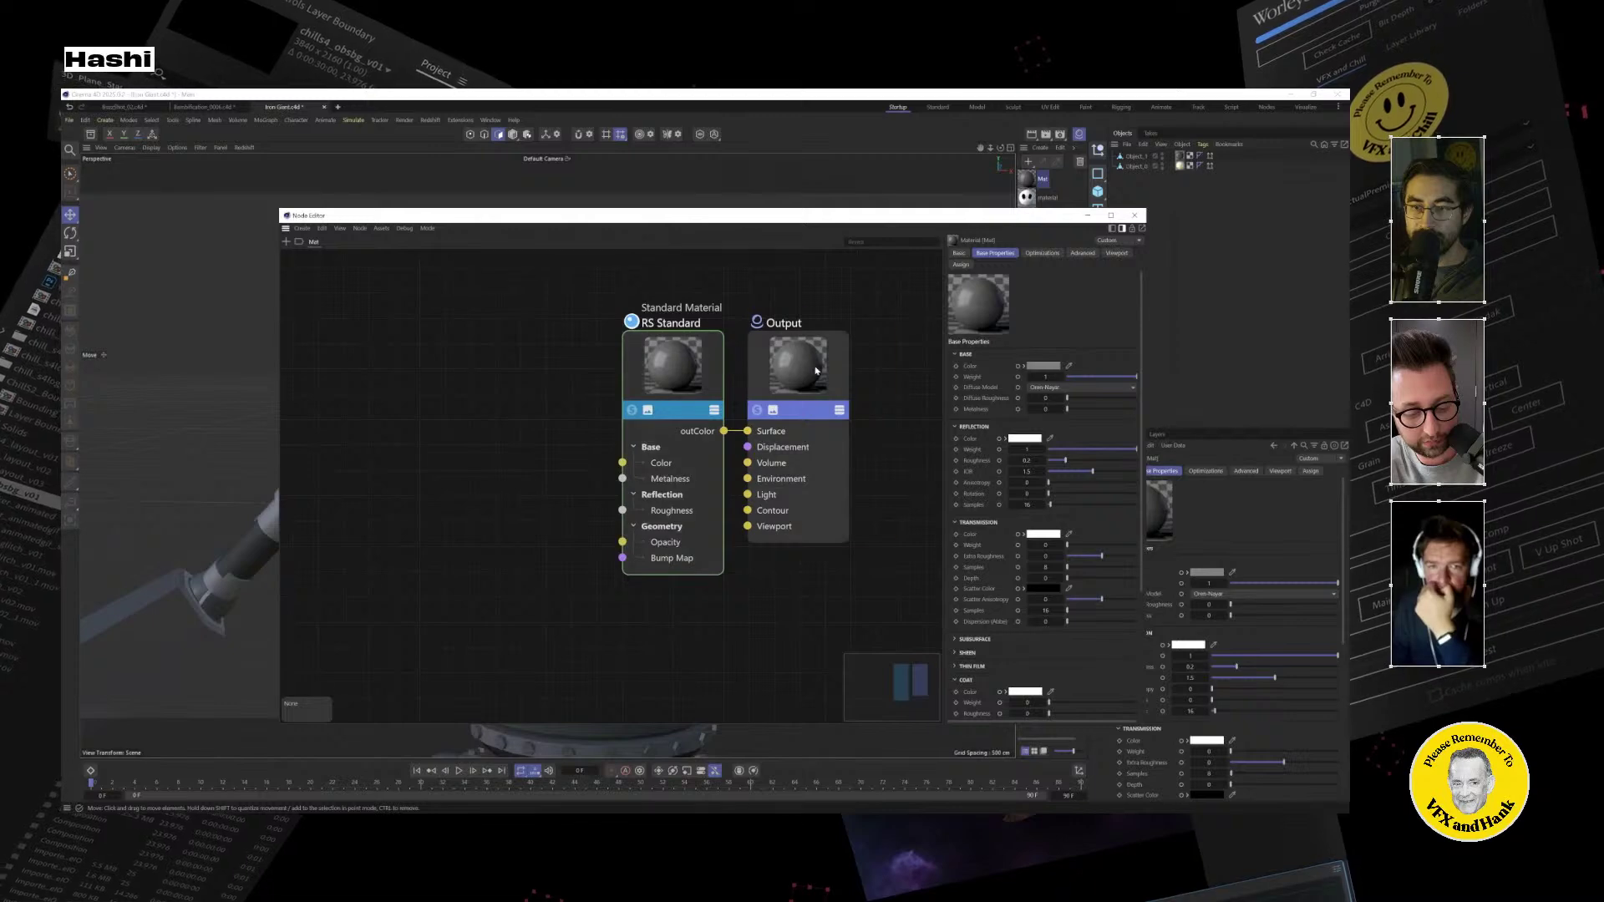
Space the Output node farther apart from the RS Standard node and select RS Standard.
left_click_drag(815, 370, 867, 369)
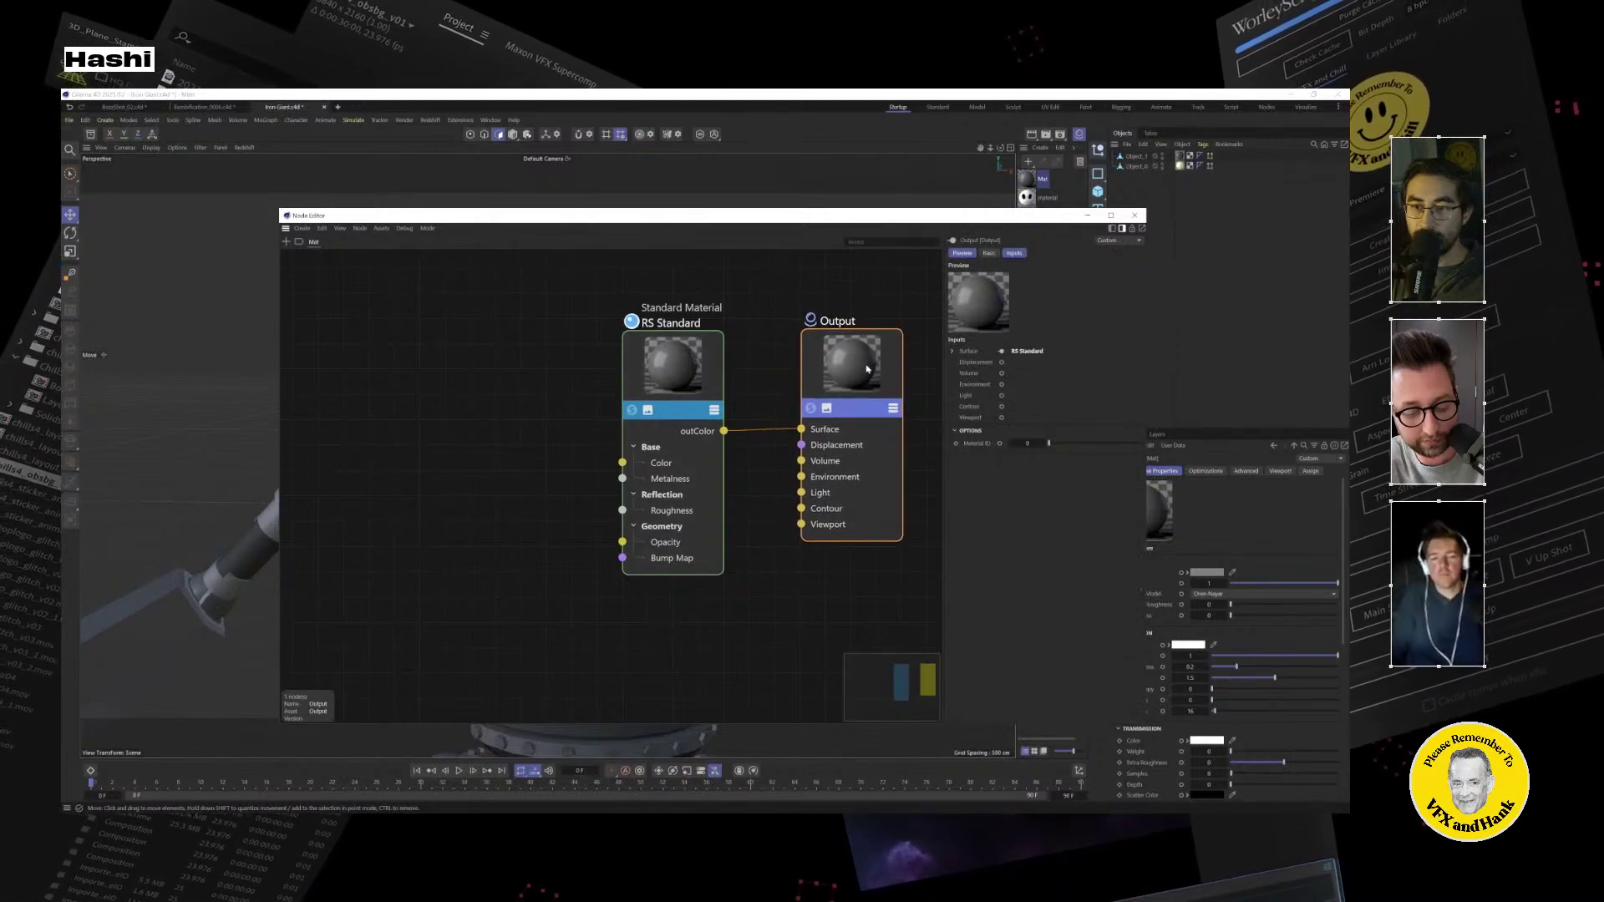
mouse_move(656, 376)
left_mouse_down()
mouse_move(675, 362)
mouse_move(644, 368)
left_mouse_up()
left_click_drag(836, 370, 835, 365)
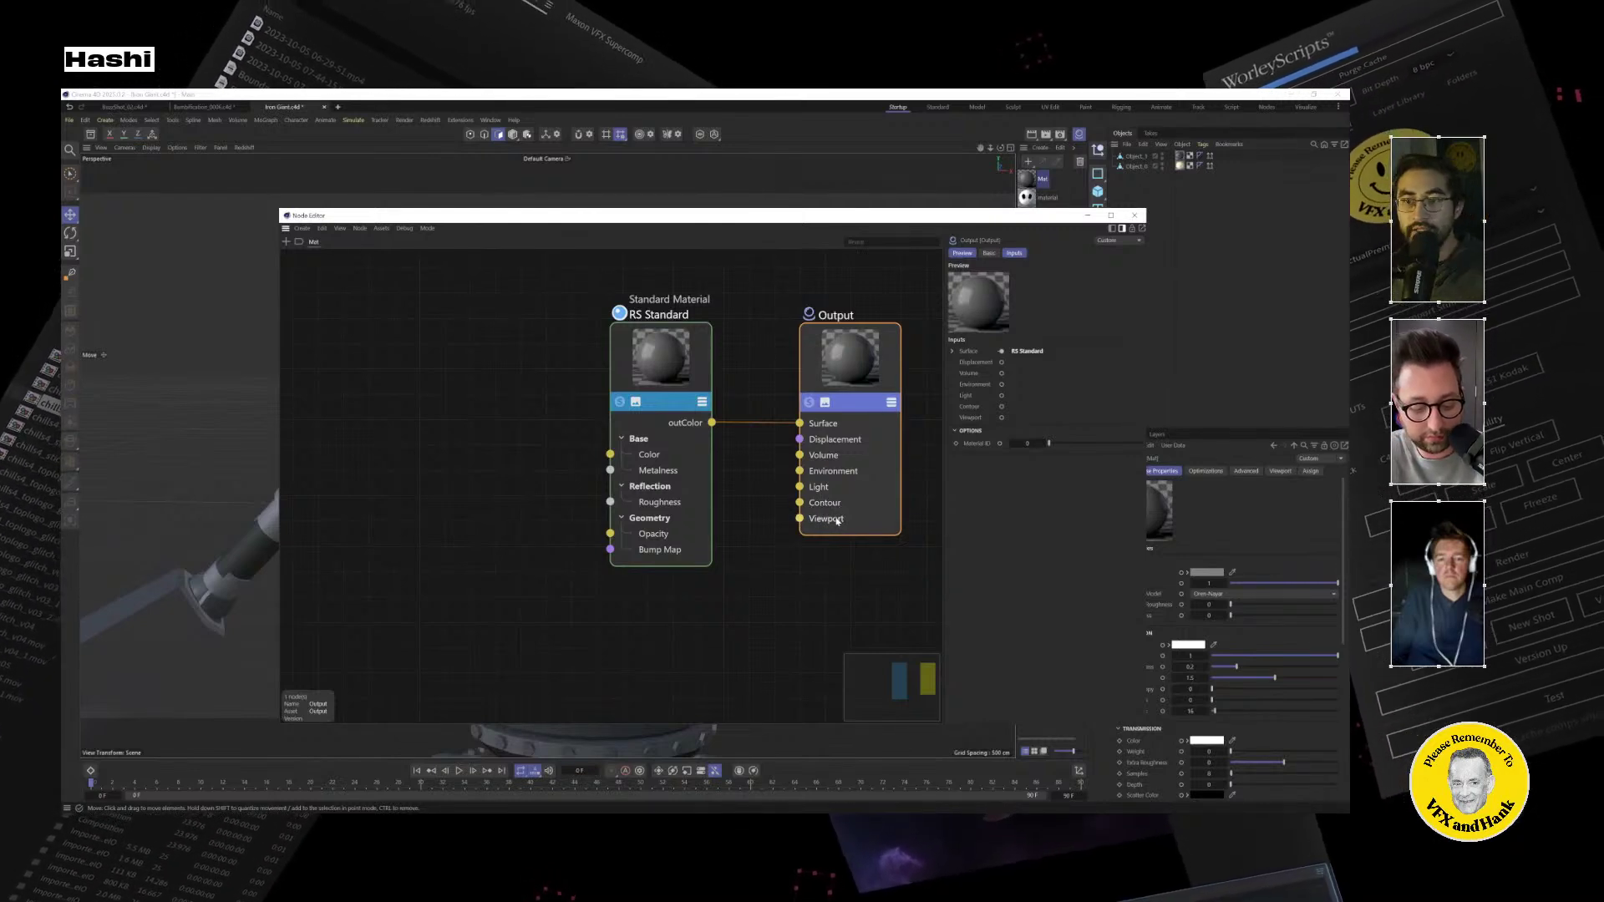
left_click(635, 369)
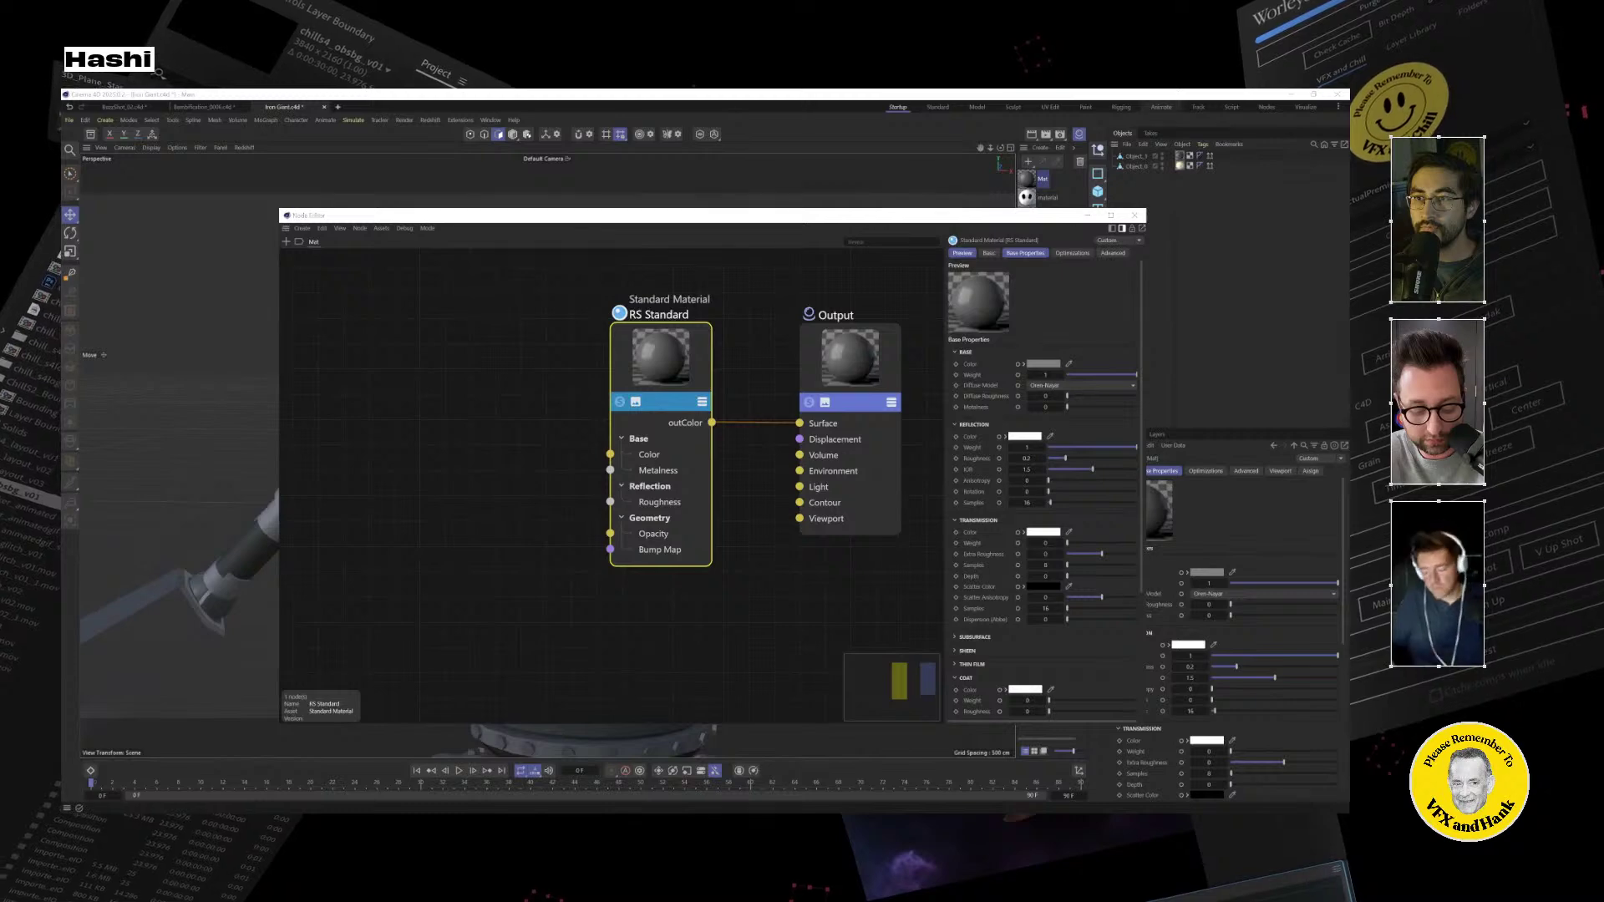
Bring 1_Iron_baseColor.jpeg from its folder into the graph as a Texture node and connect it to RS Standard's Color input.
key("alt+Tab")
left_click_drag(1193, 304, 828, 339)
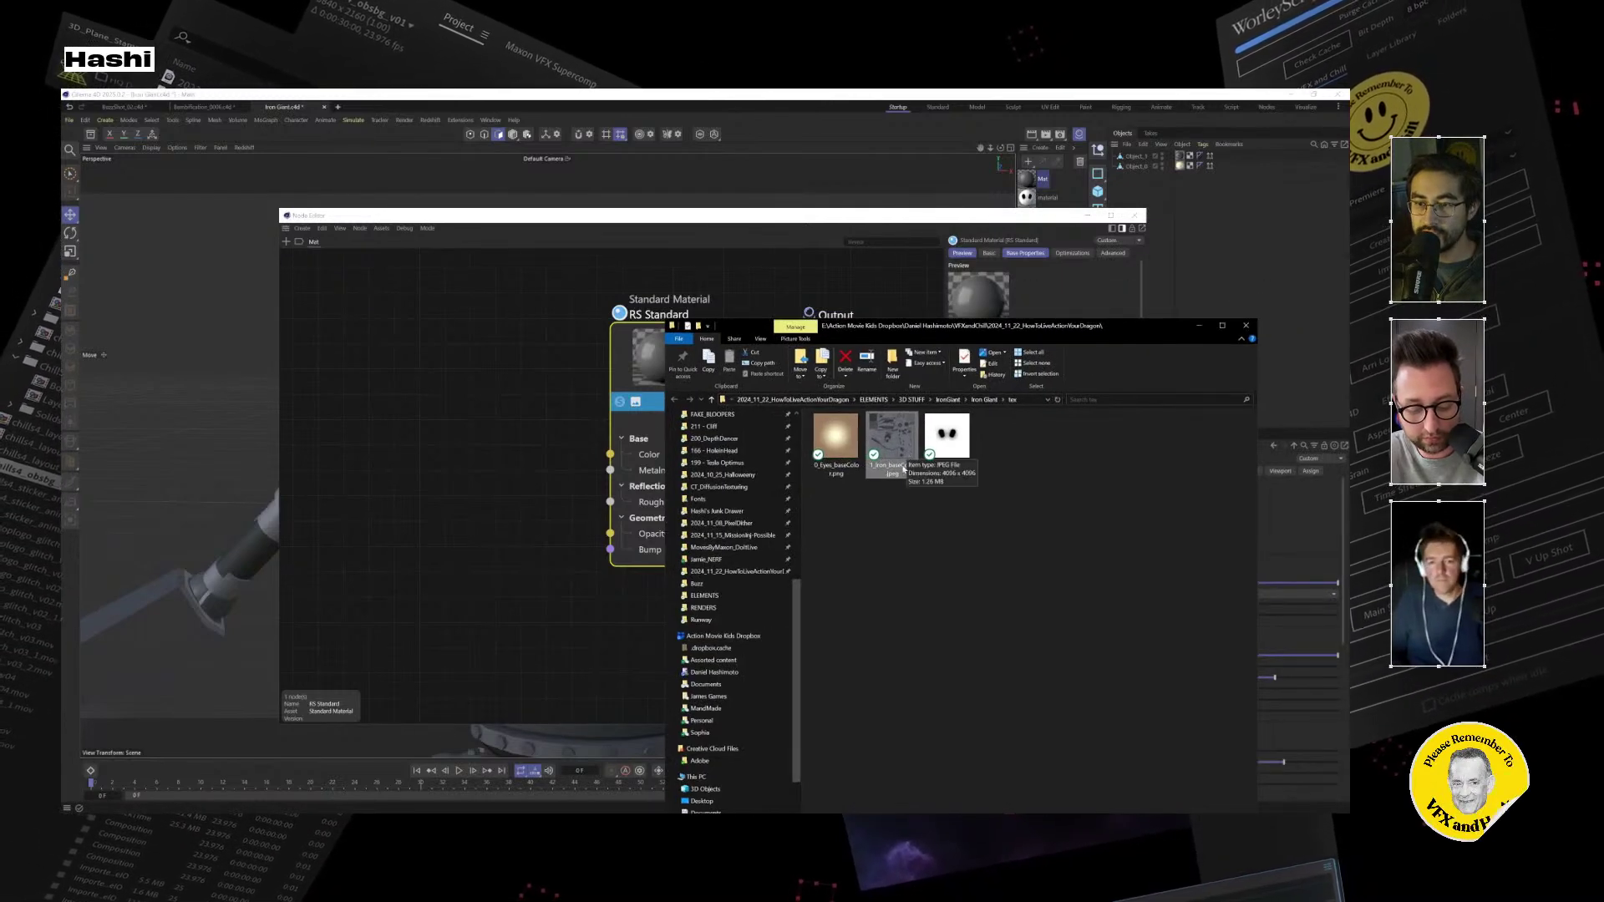
left_click_drag(910, 444, 477, 379)
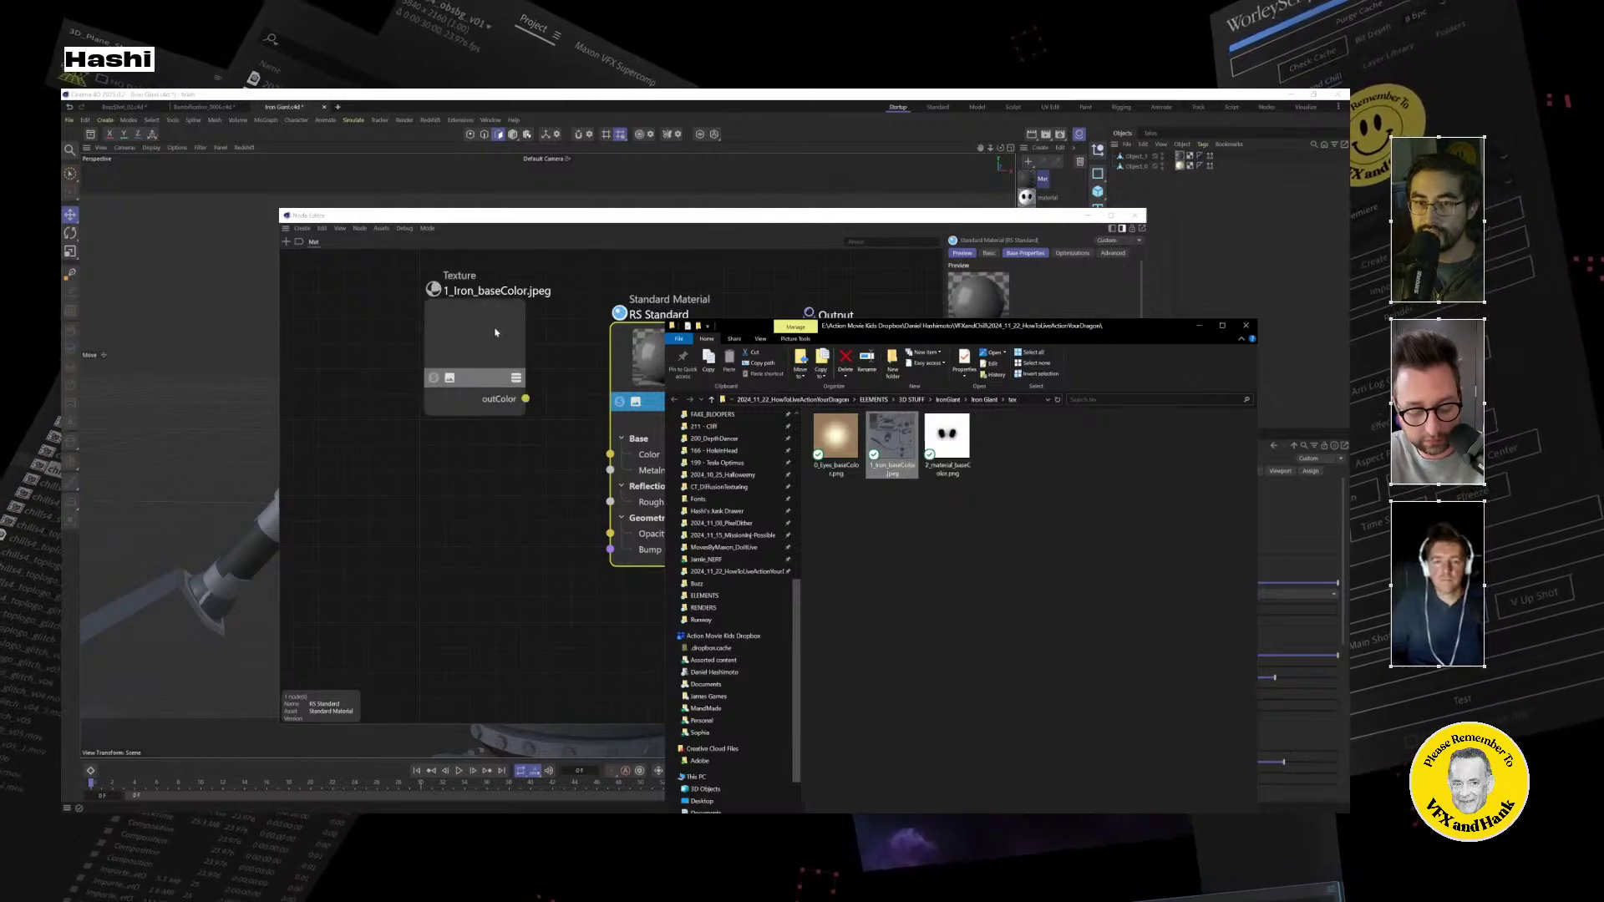
left_click(1245, 325)
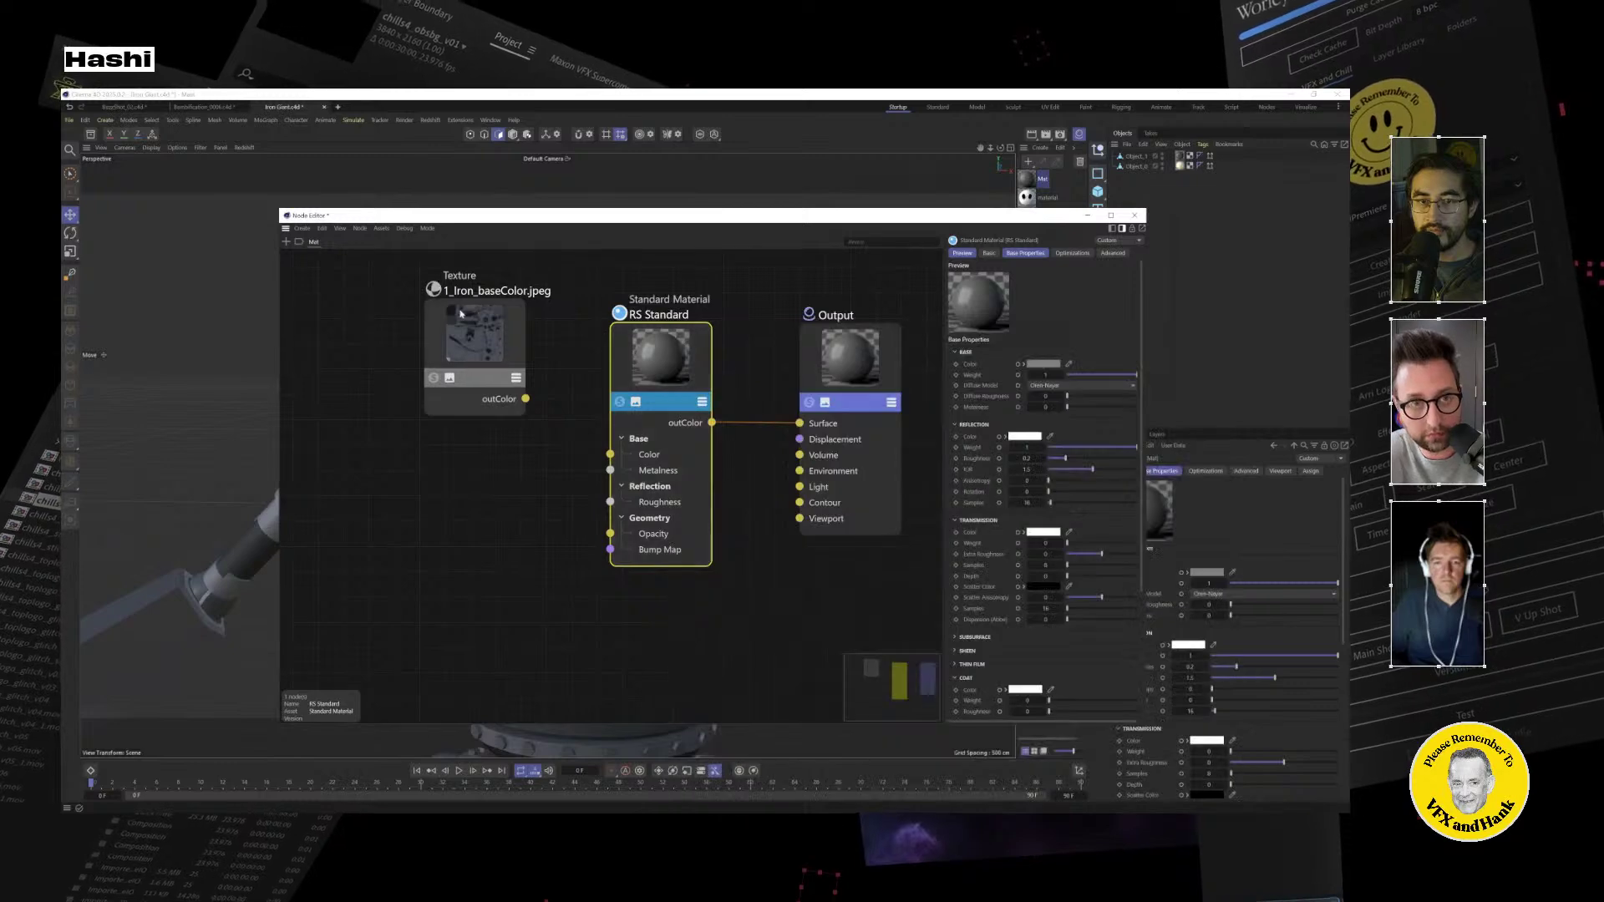
left_click_drag(483, 332, 501, 369)
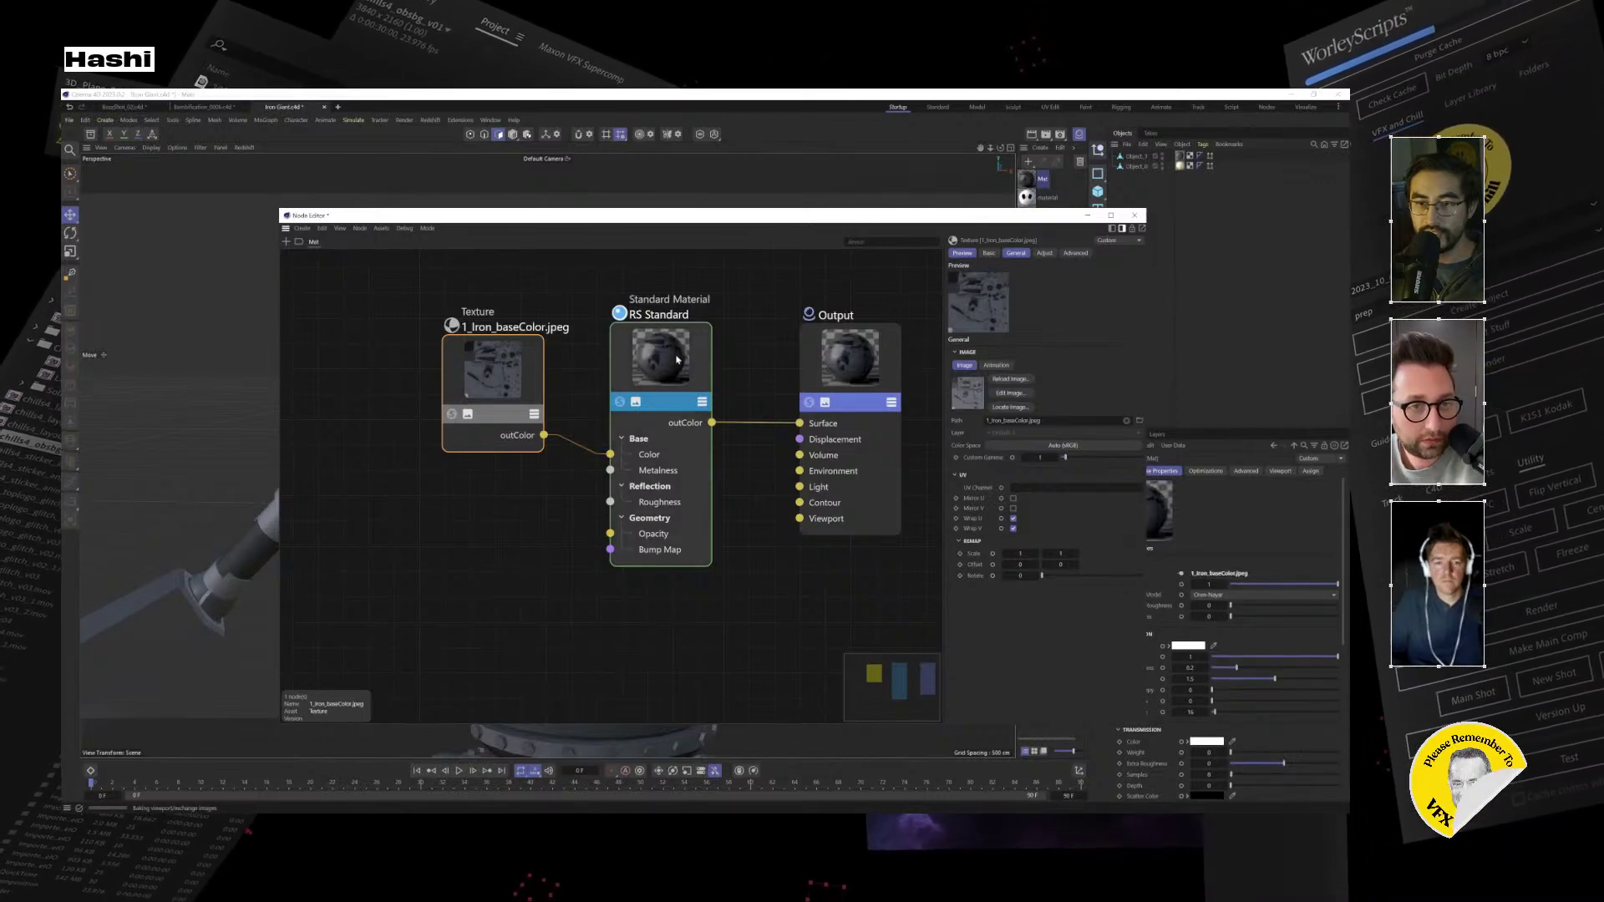
Apply the new Redshift material to the Iron Giant's body and inspect it with the Node Editor moved aside.
left_click_drag(759, 214, 1029, 532)
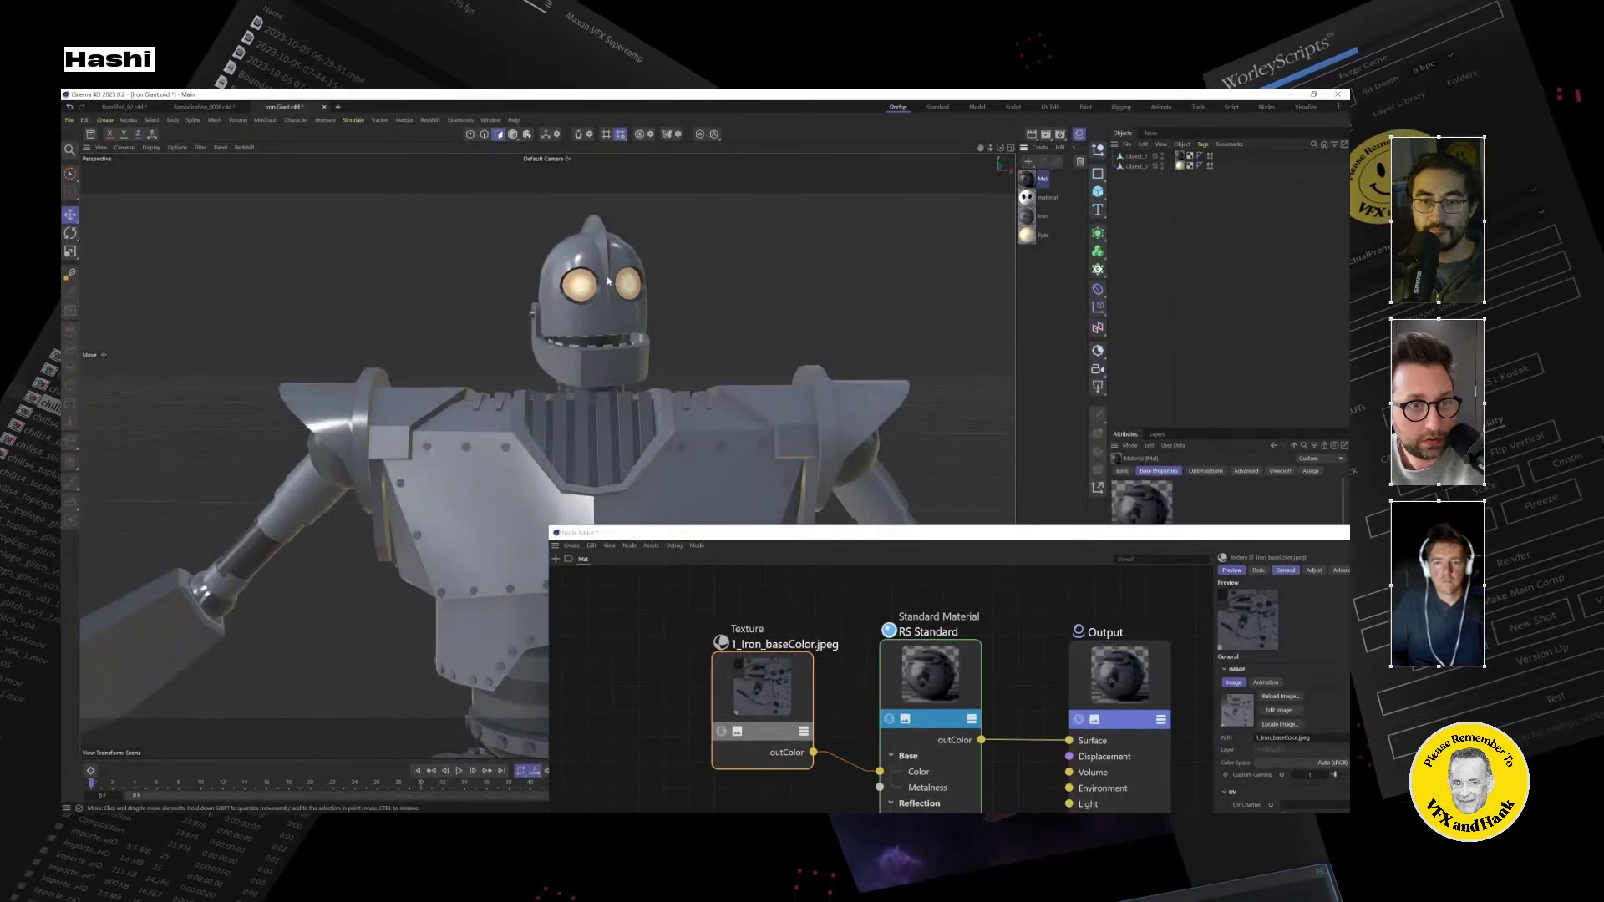
left_click_drag(585, 422, 643, 409, "alt")
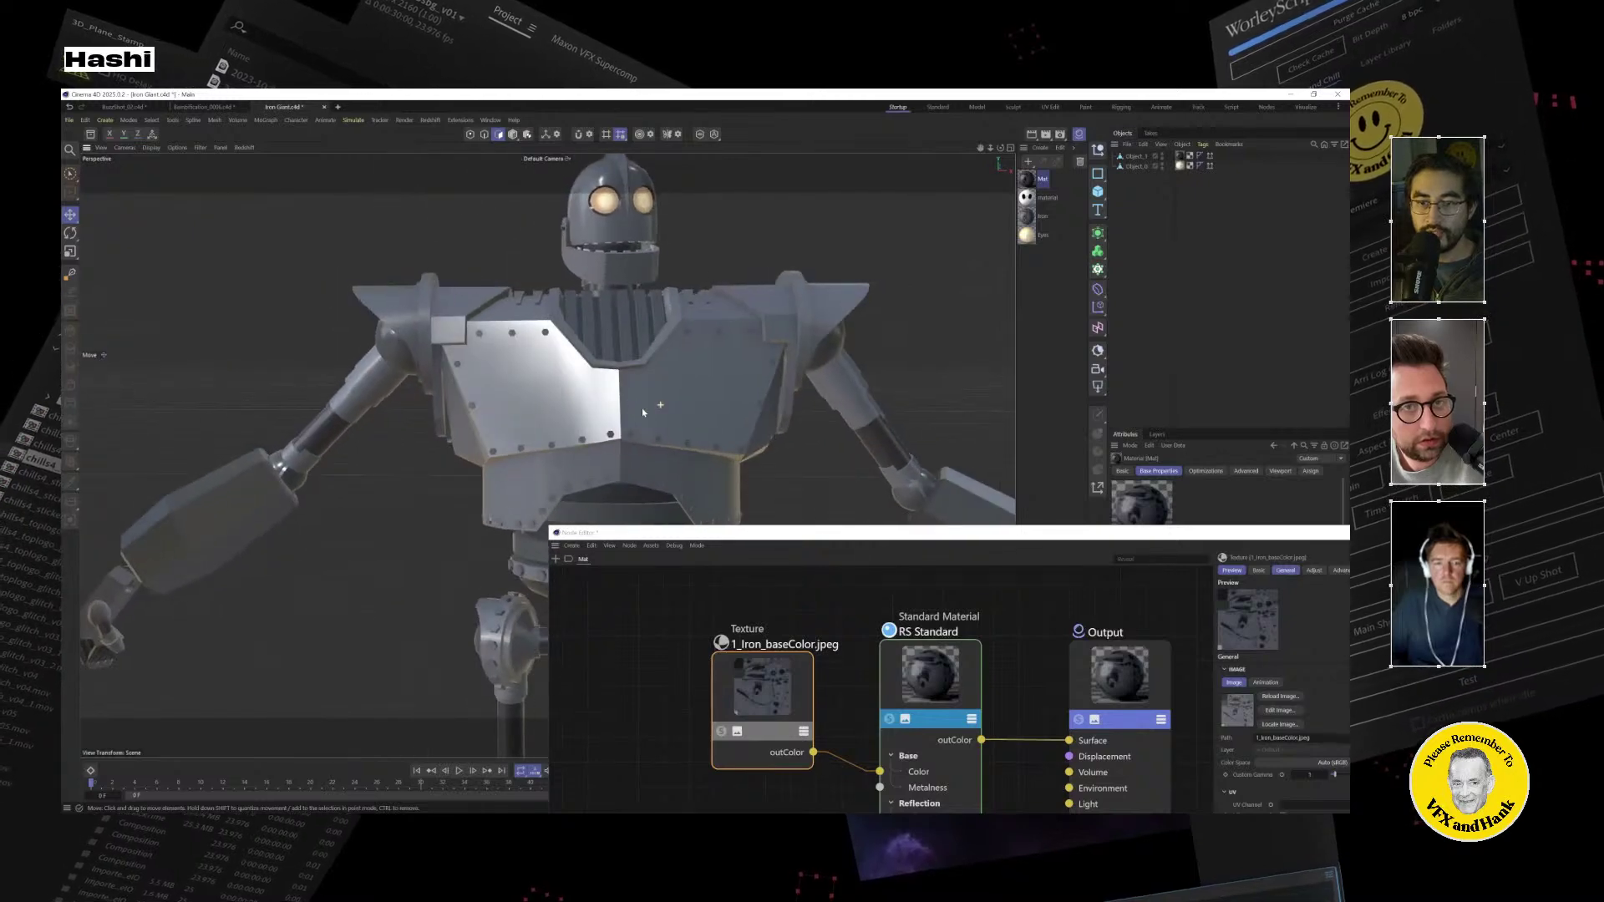
Lower the RS Standard node's reflection weight to 0 with the robot kept in view.
left_click_drag(876, 535, 845, 306)
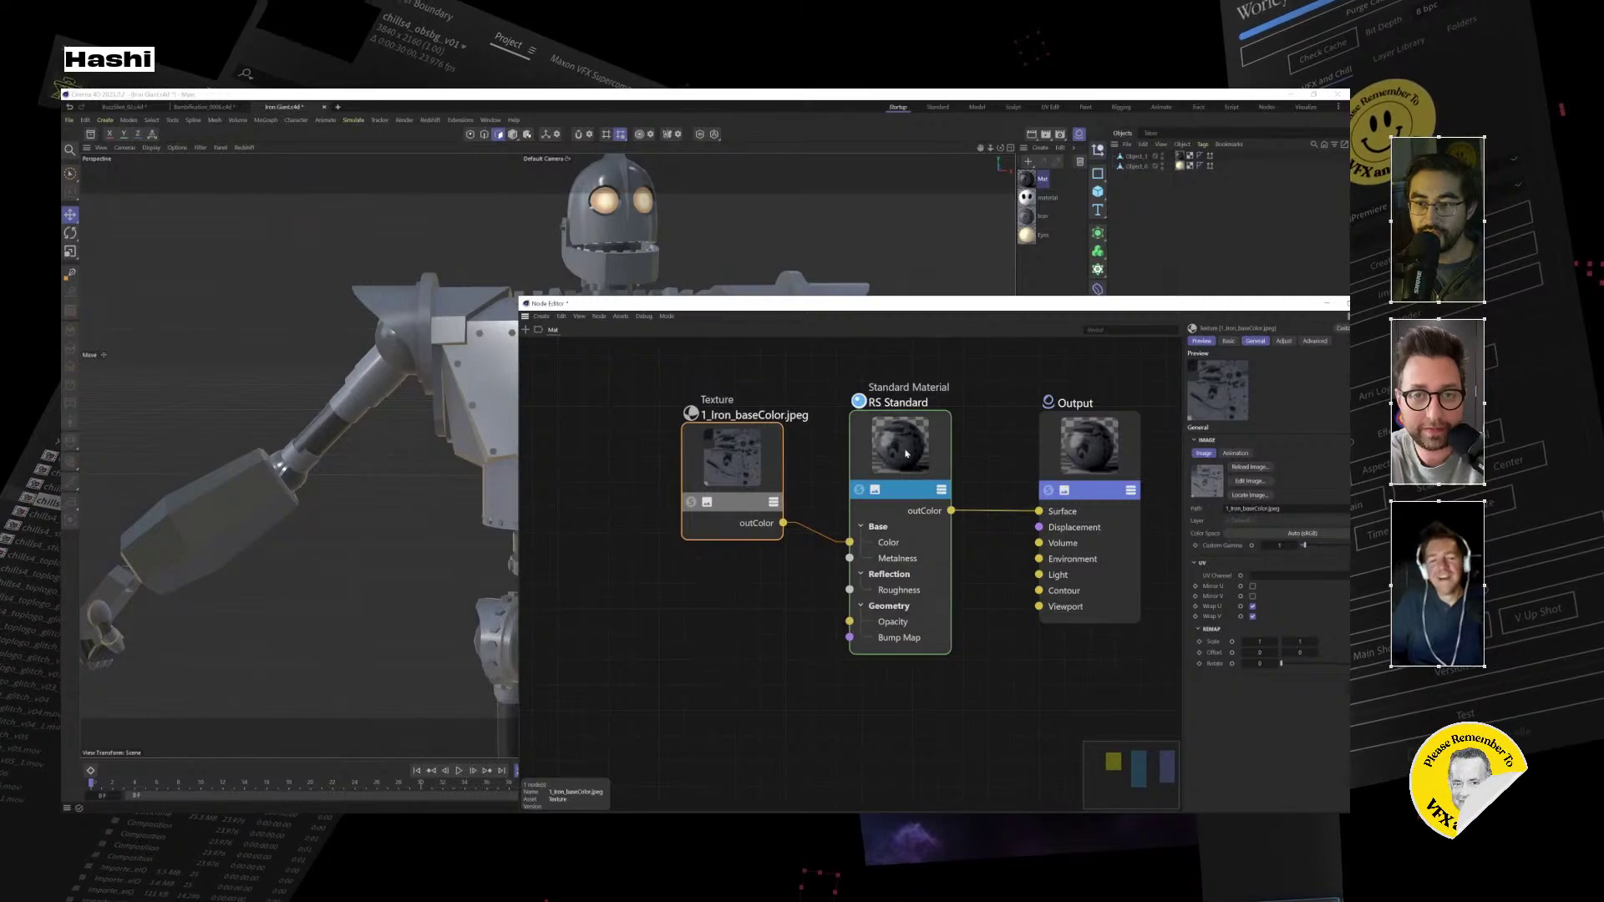
left_click(907, 453)
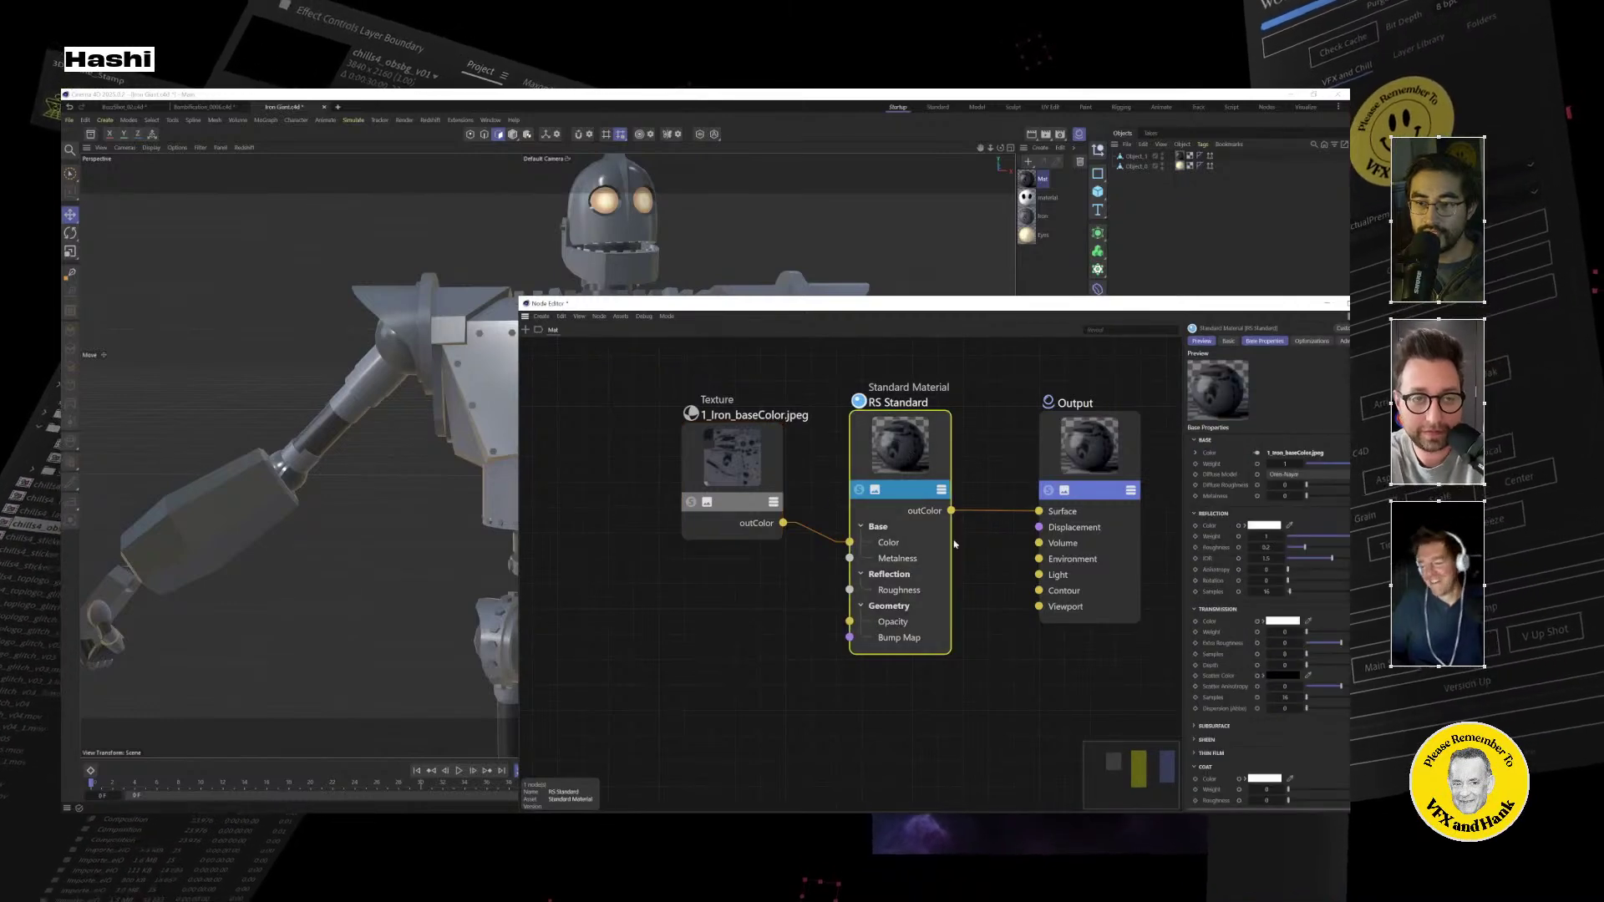
left_click_drag(994, 310, 648, 299)
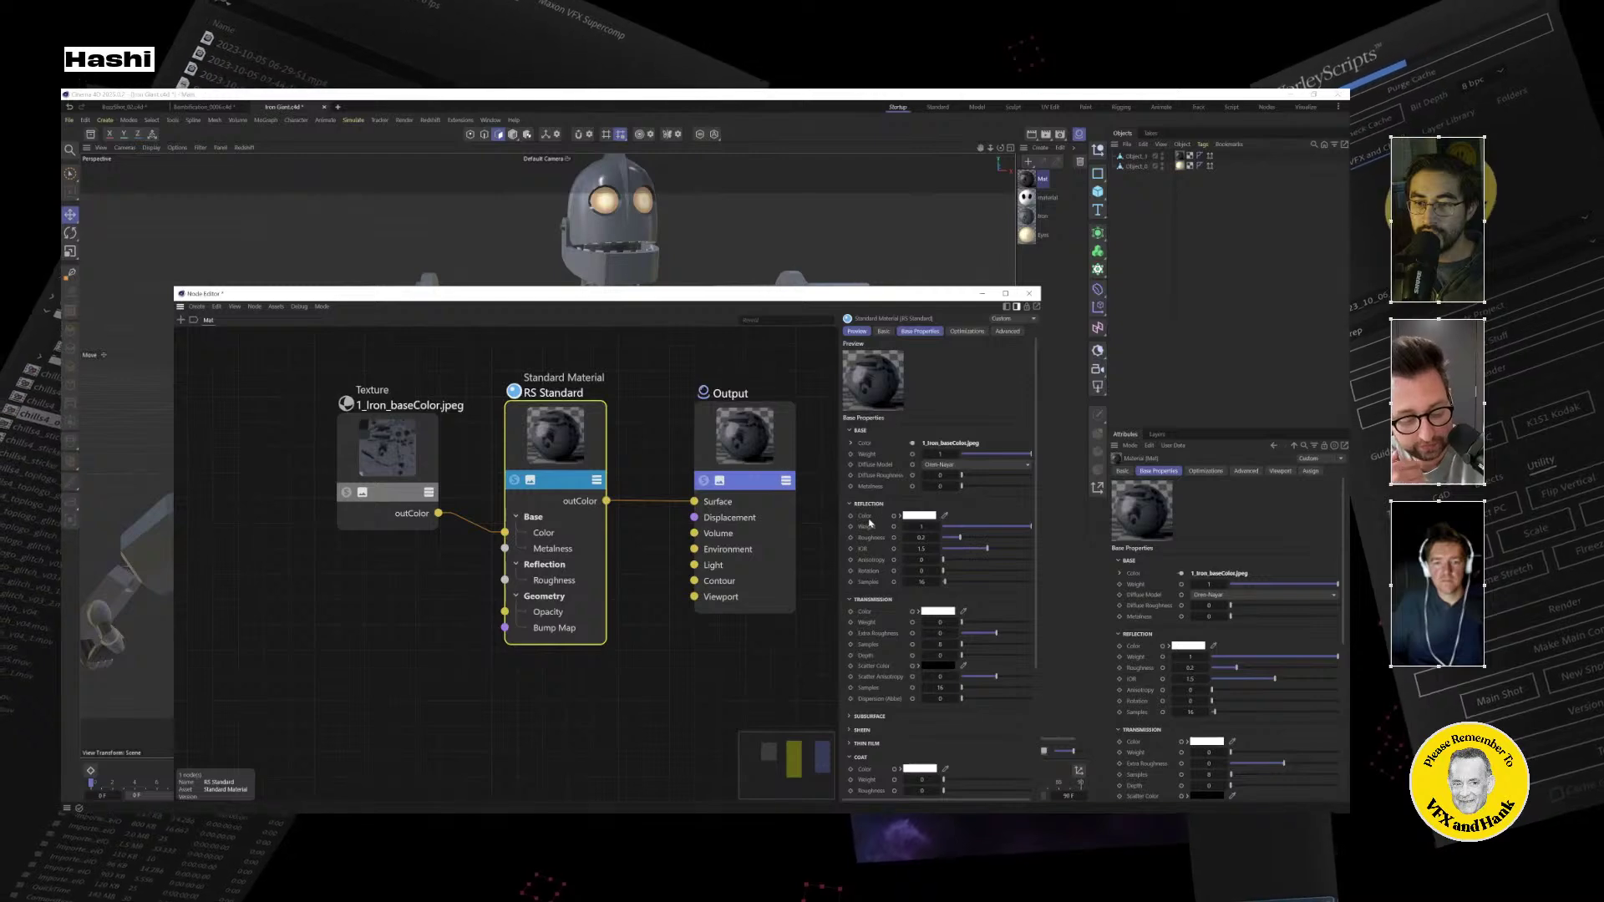
left_click_drag(933, 529, 847, 389)
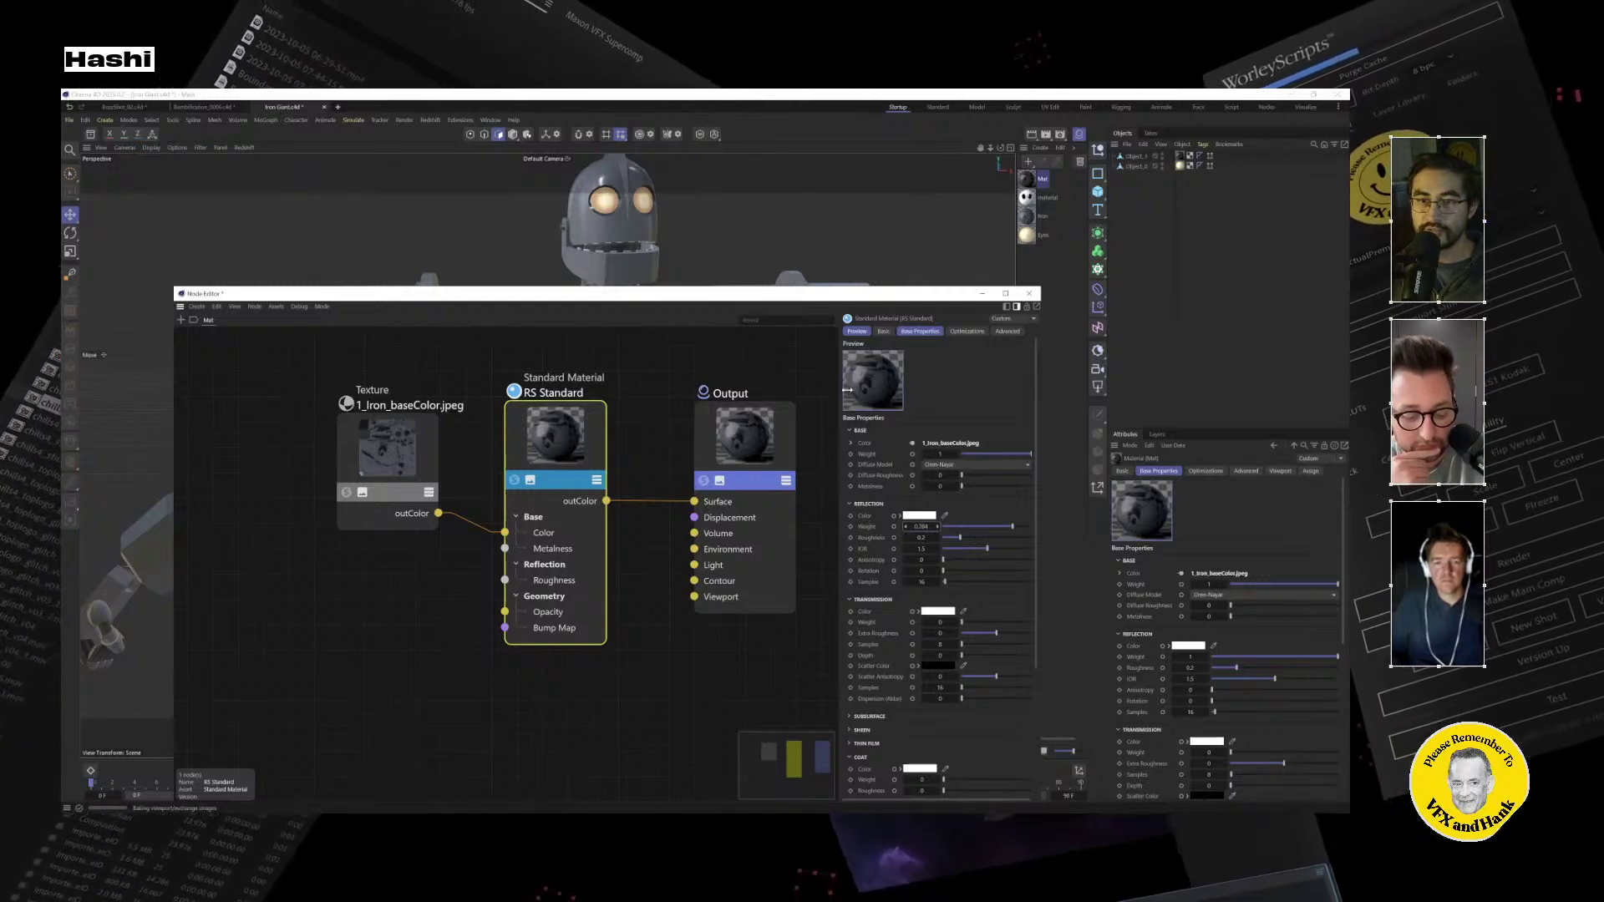
left_click_drag(685, 298, 605, 575)
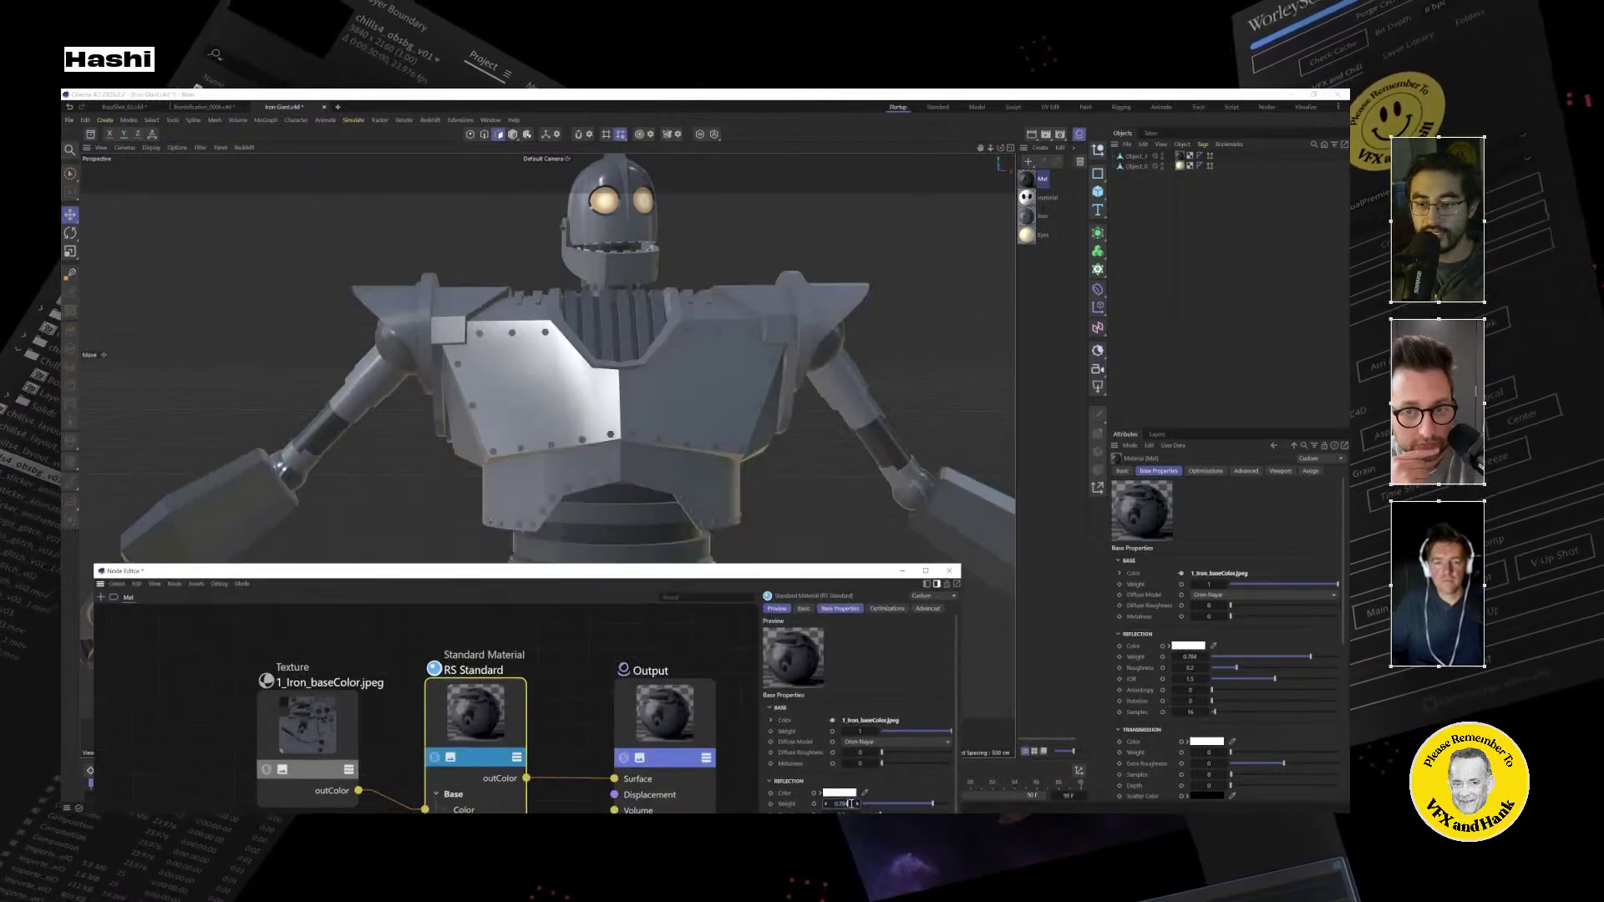
type("0")
key("Return")
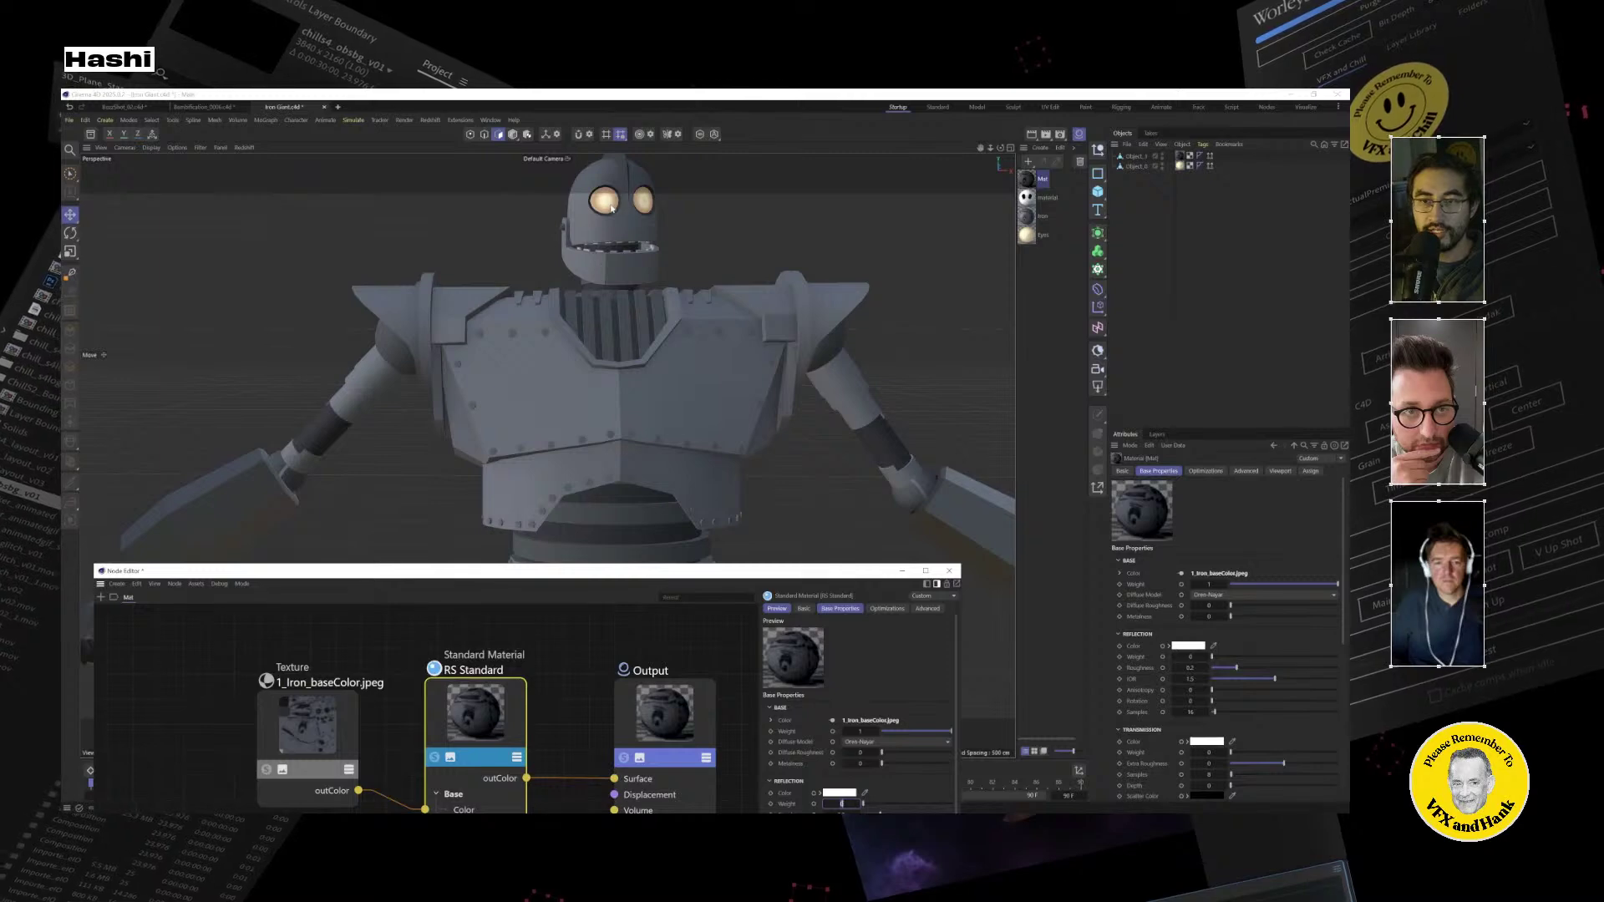
Set the RS Standard node's reflection weight back to 1.
double_click(841, 804)
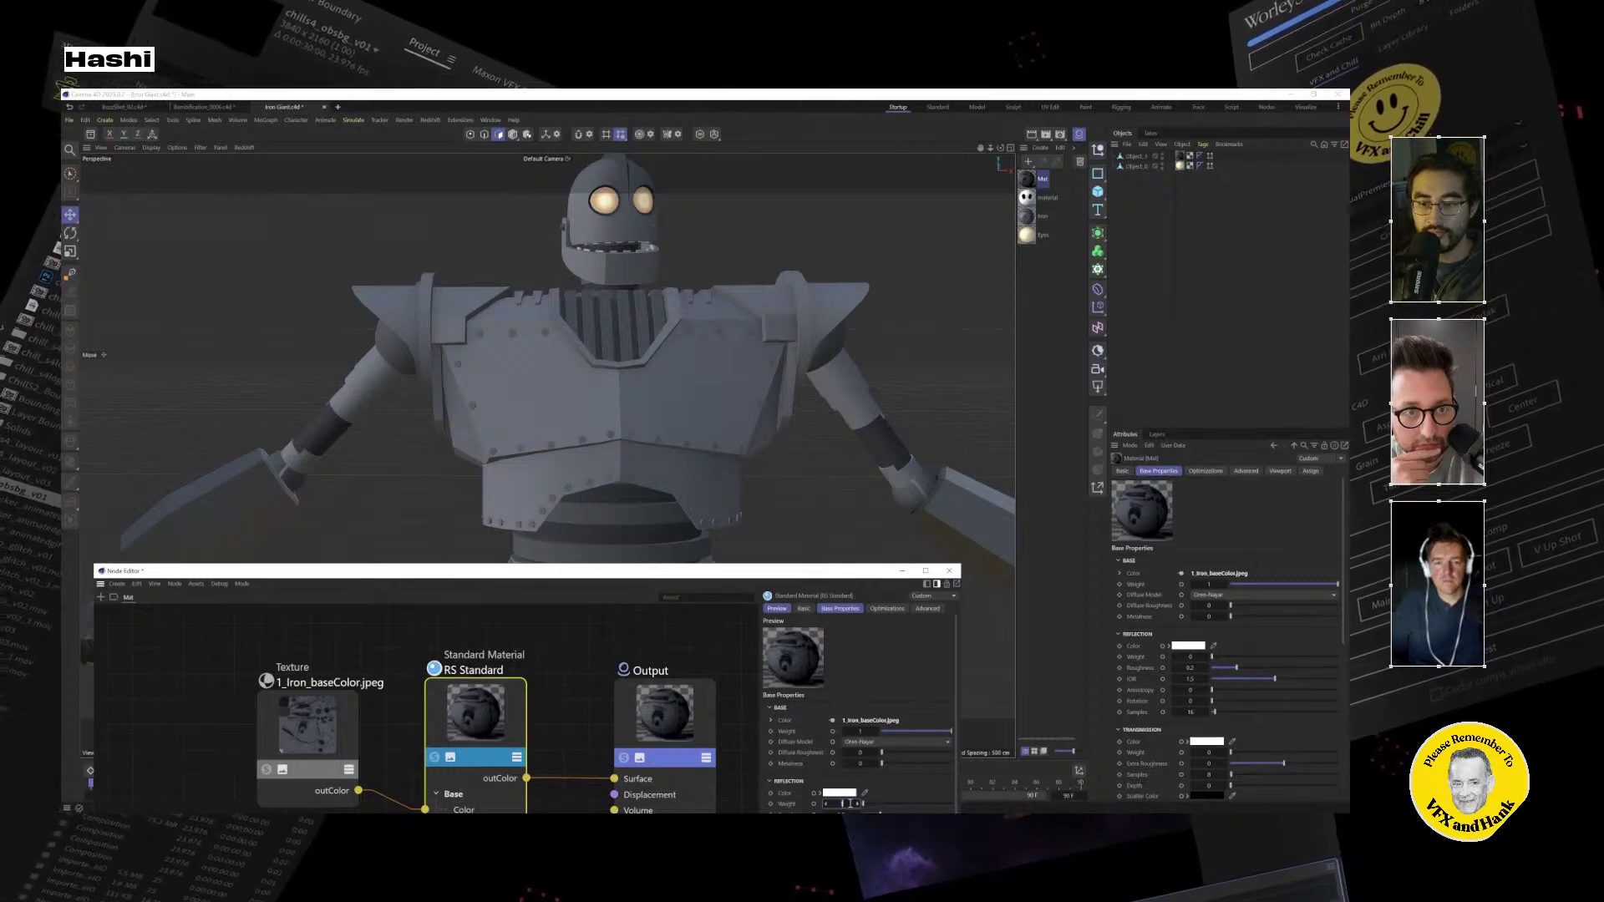
type("1")
key("Return")
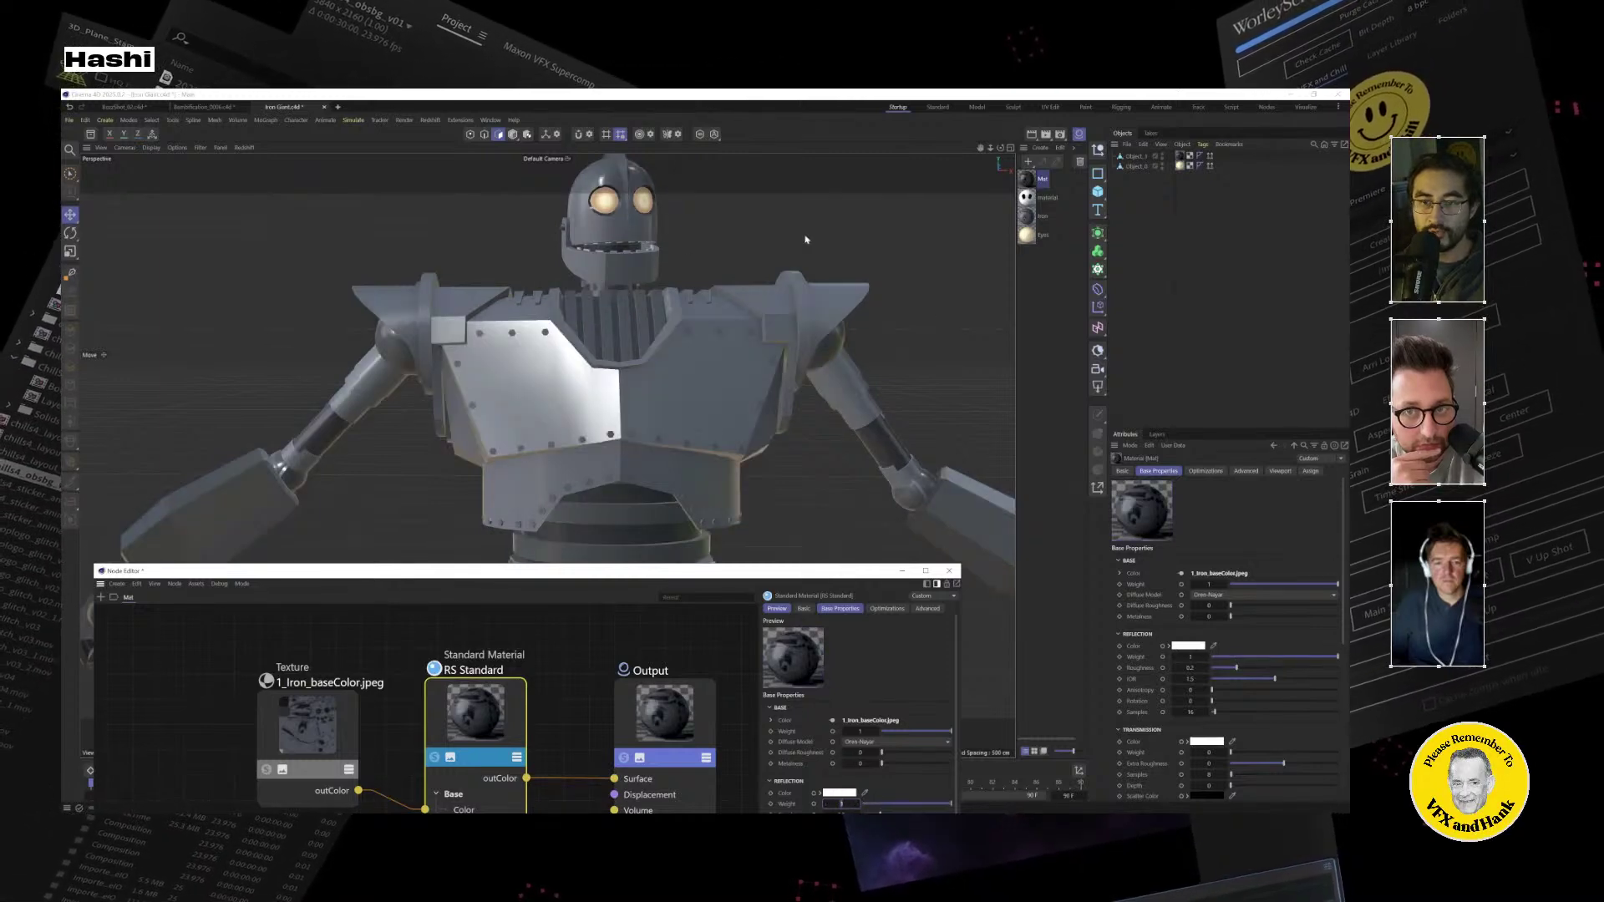
Raise the RS Standard node's reflection roughness to about 0.3 and inspect the robot's surface from another angle.
left_click_drag(807, 571, 1035, 363)
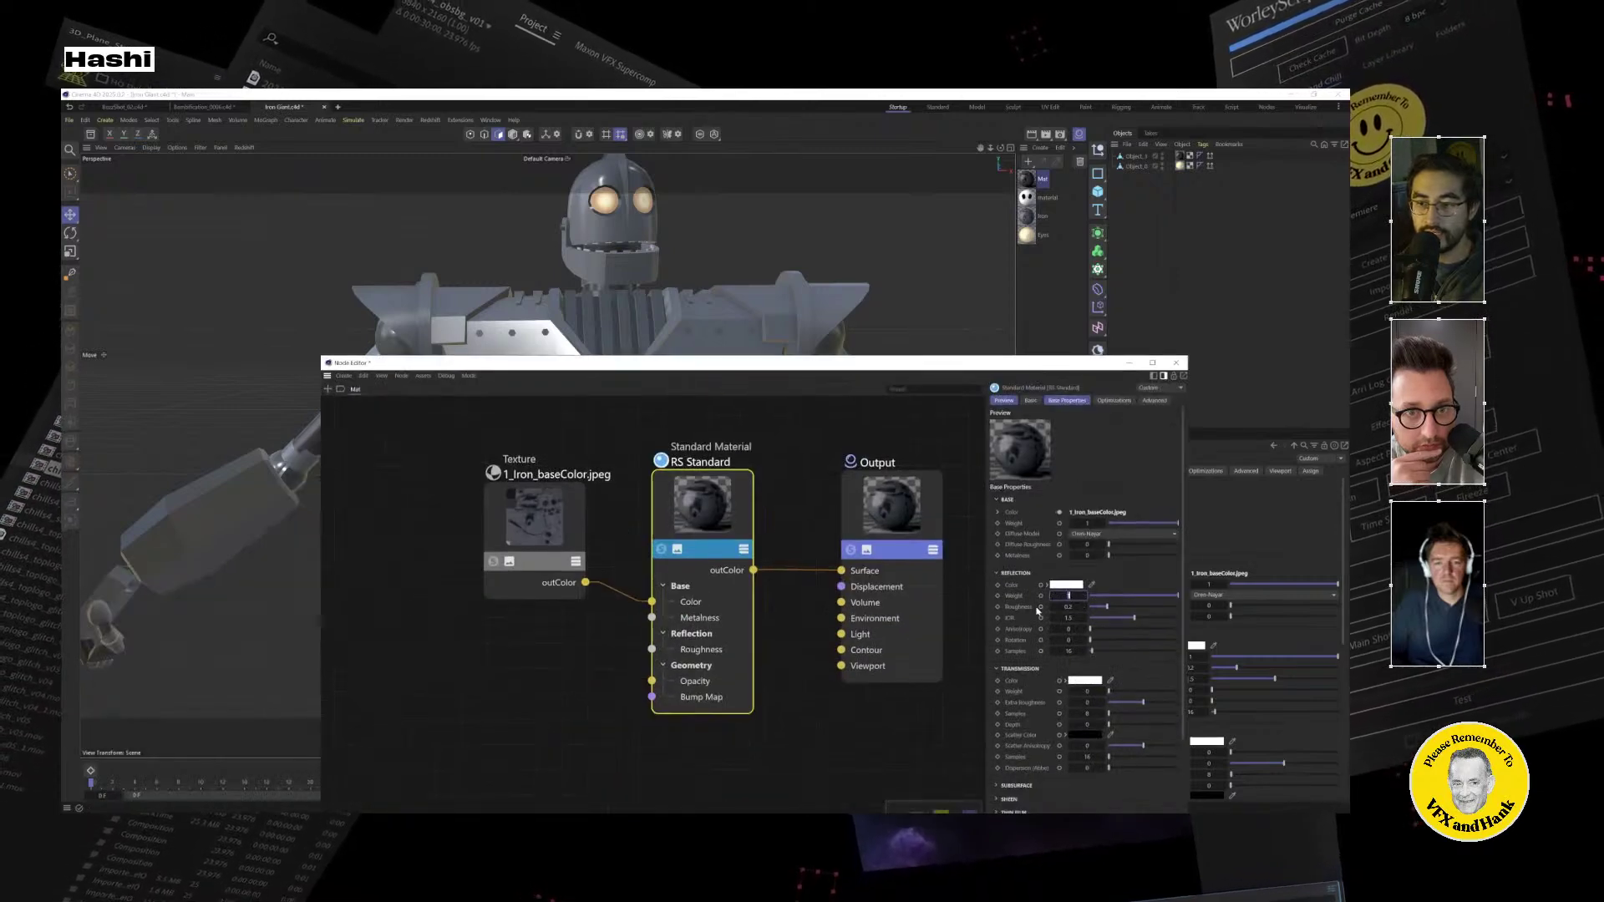
left_click_drag(1070, 607, 1033, 571)
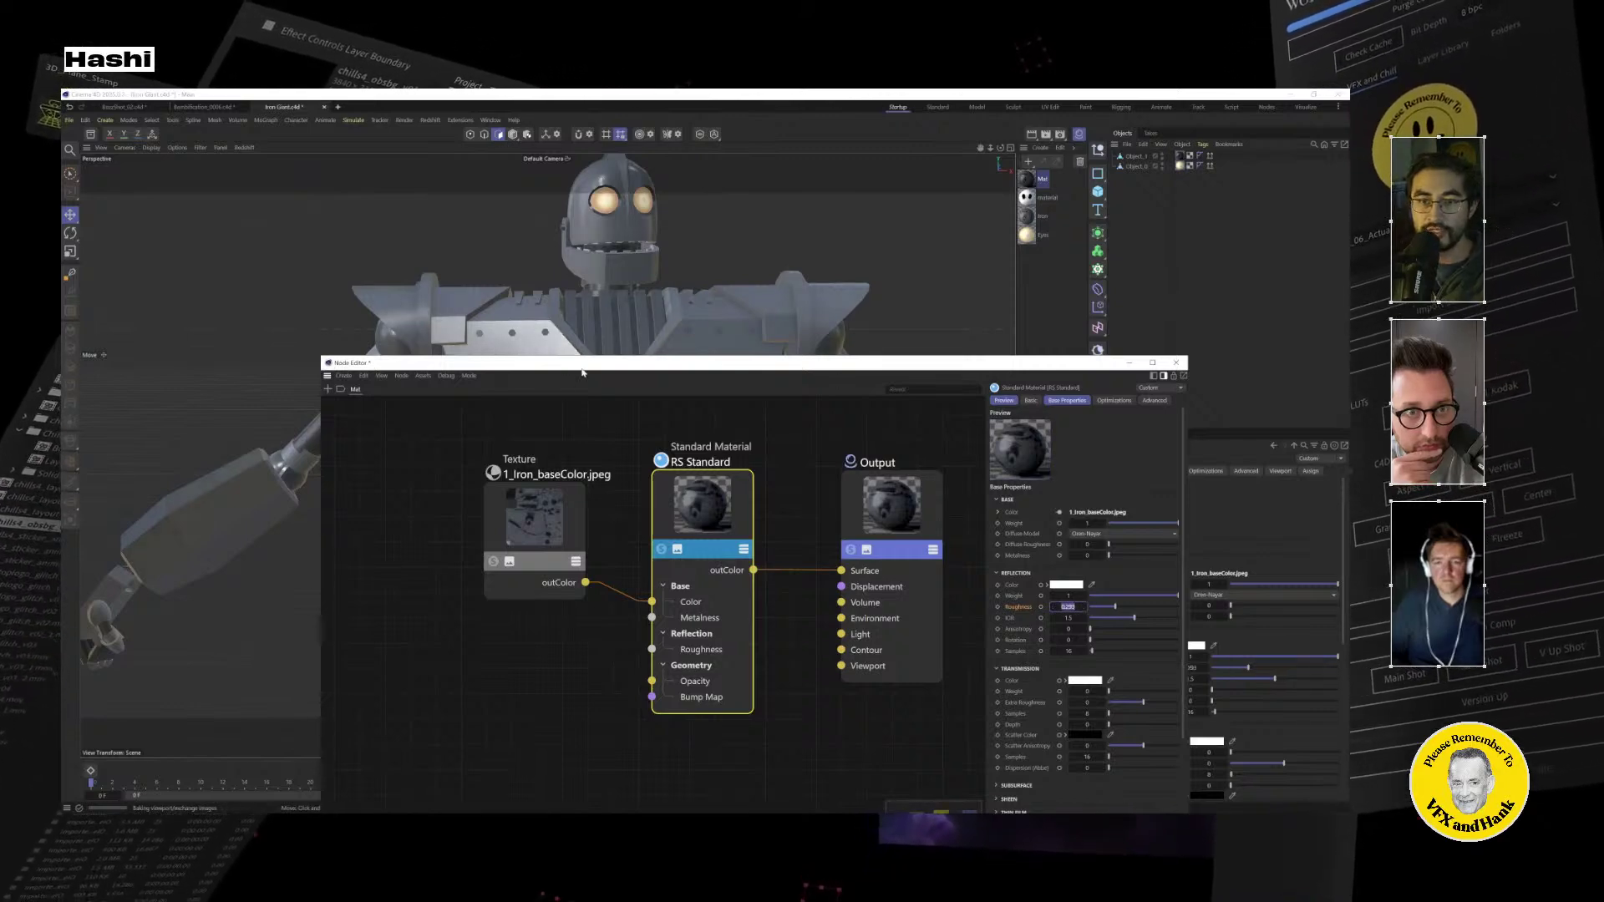
left_click_drag(582, 372, 635, 368)
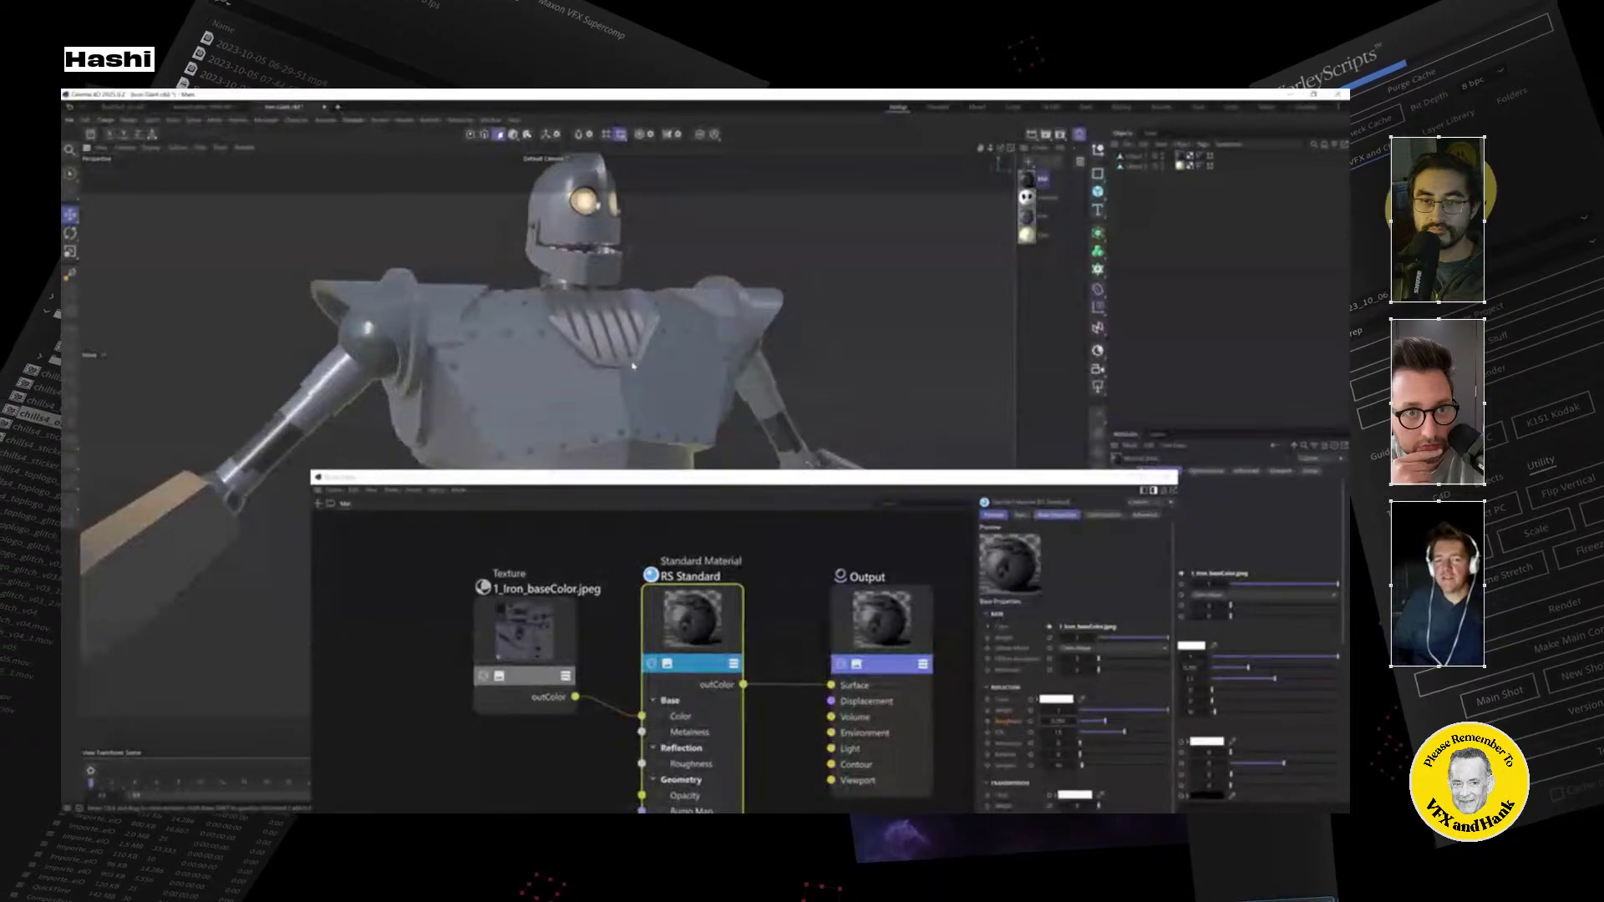
Bring the full node graph into view and move the 1_Iron_baseColor.jpeg texture node slightly away from the RS Standard node.
left_click_drag(696, 479, 951, 365)
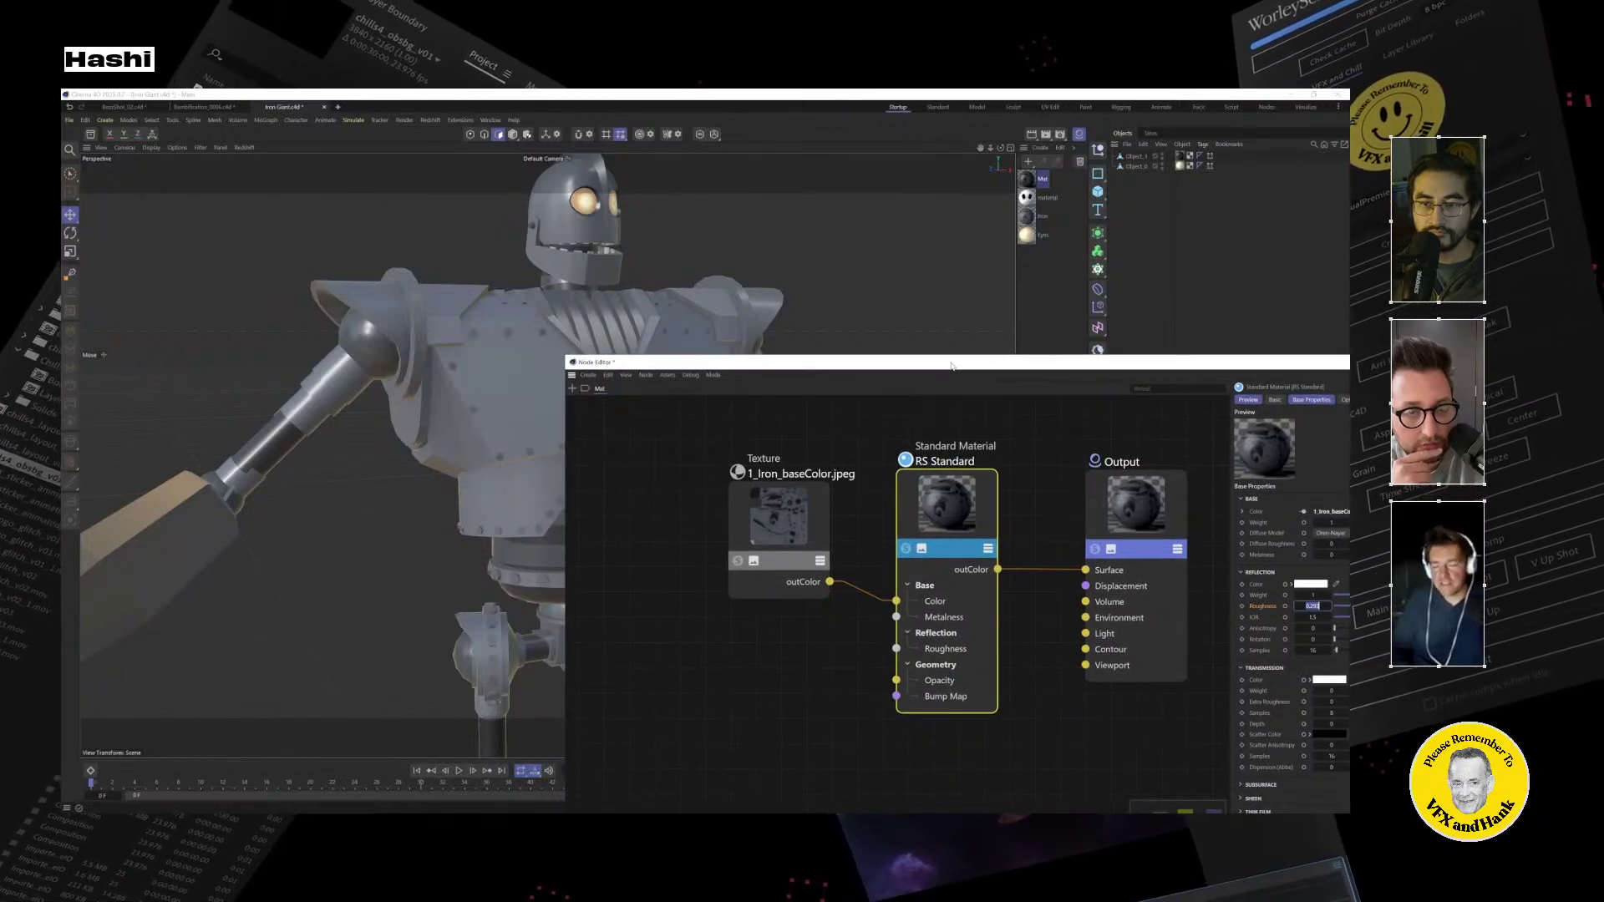
left_click_drag(952, 365, 645, 232)
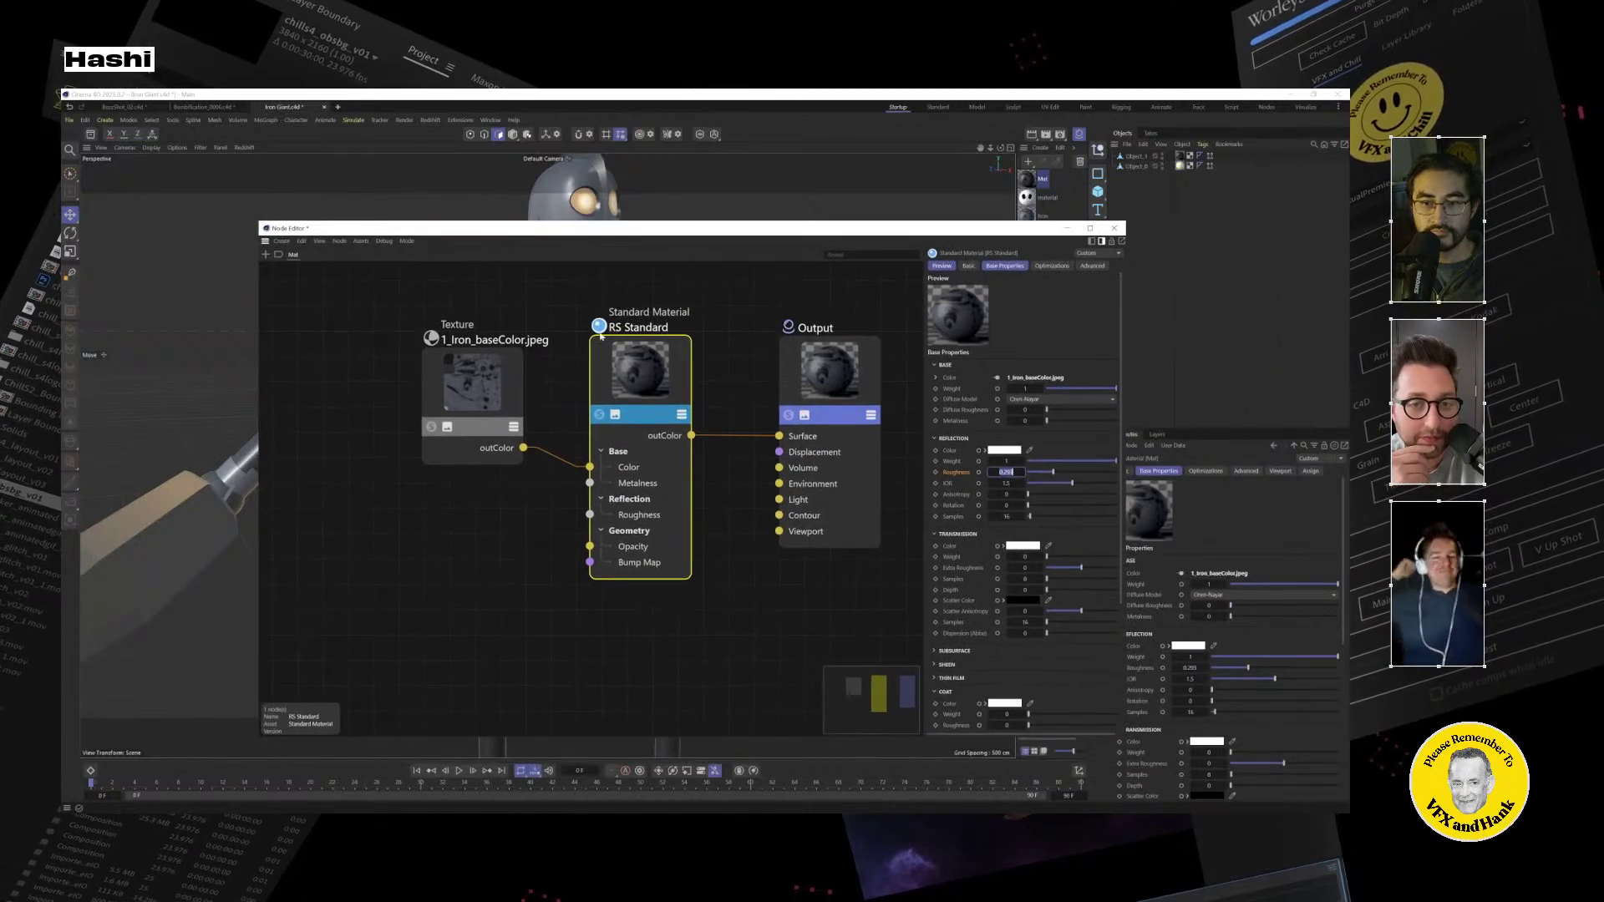
left_click(600, 585)
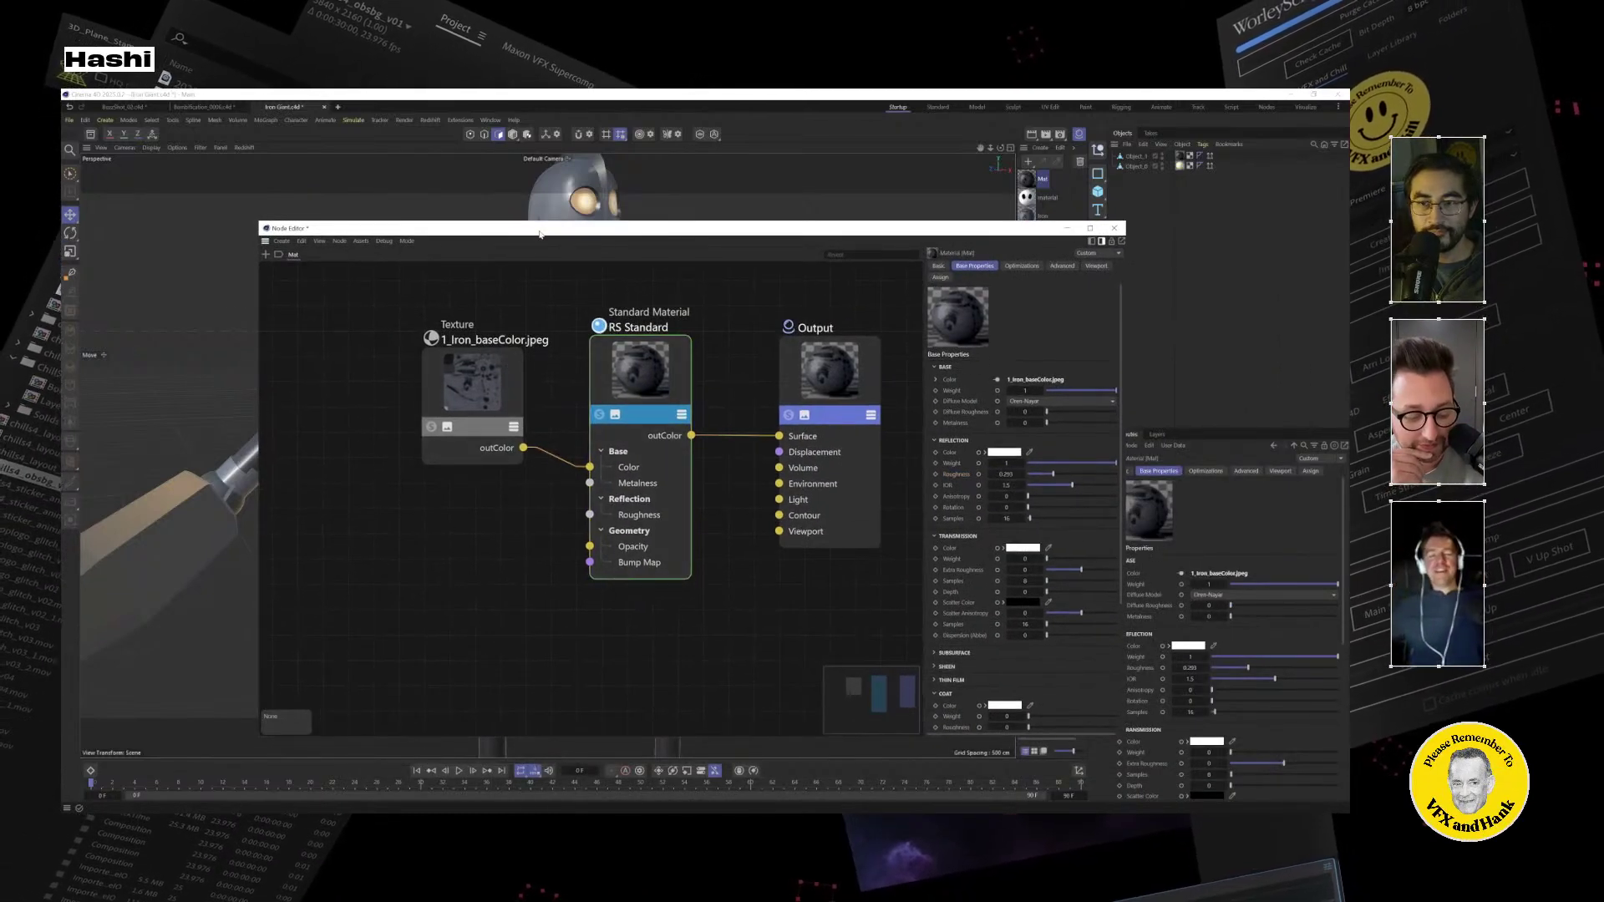
left_click_drag(493, 228, 479, 305)
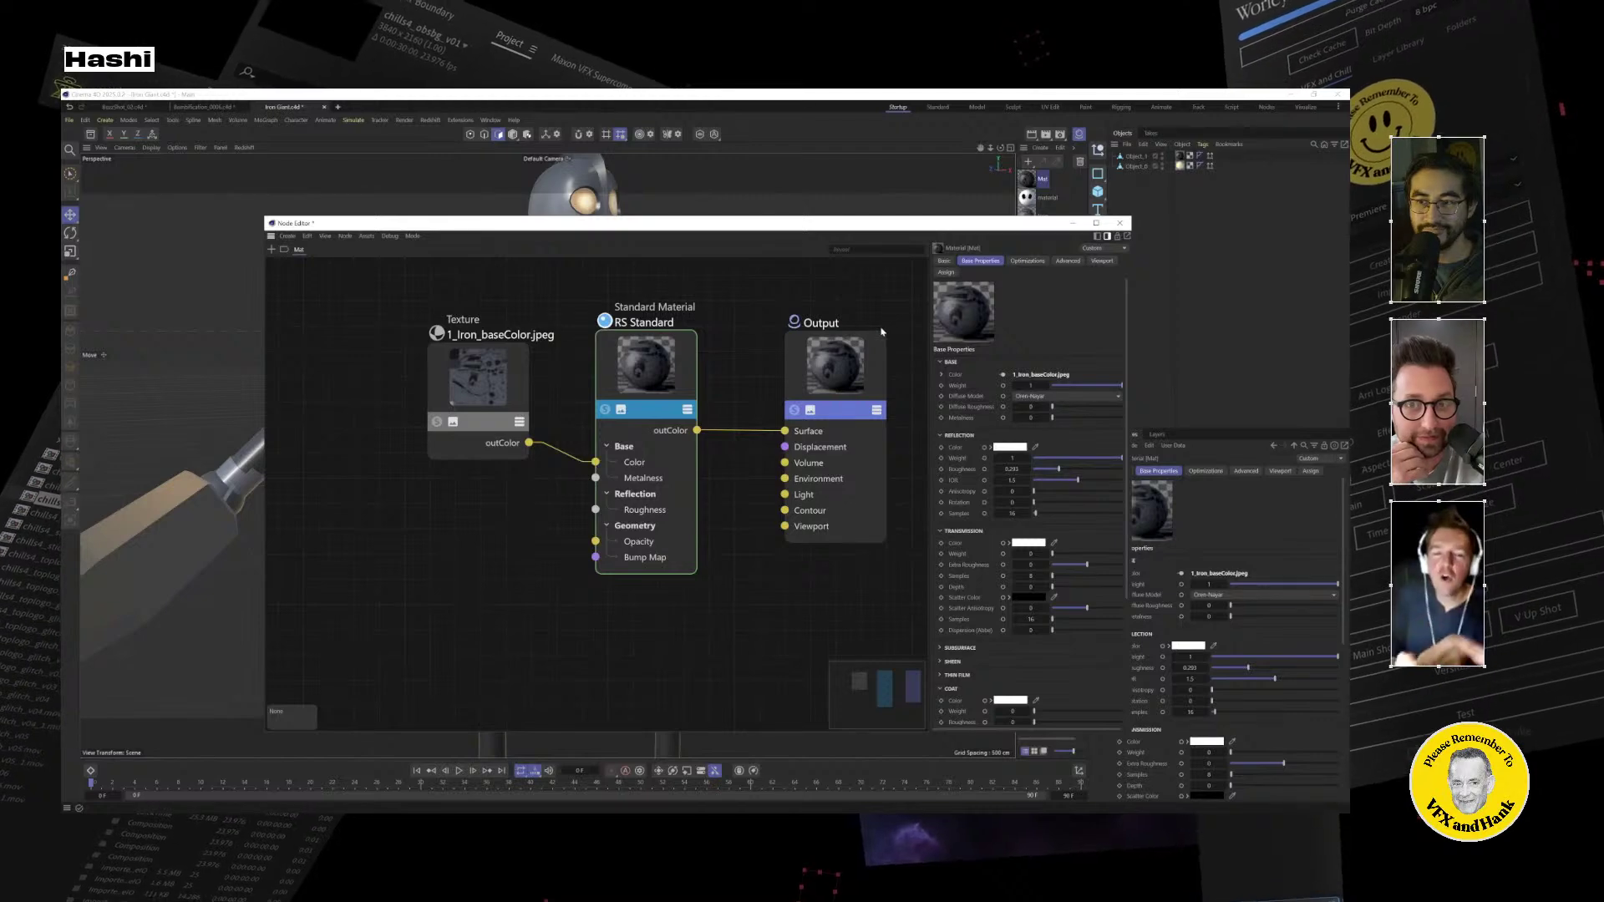
left_click_drag(837, 224, 928, 310)
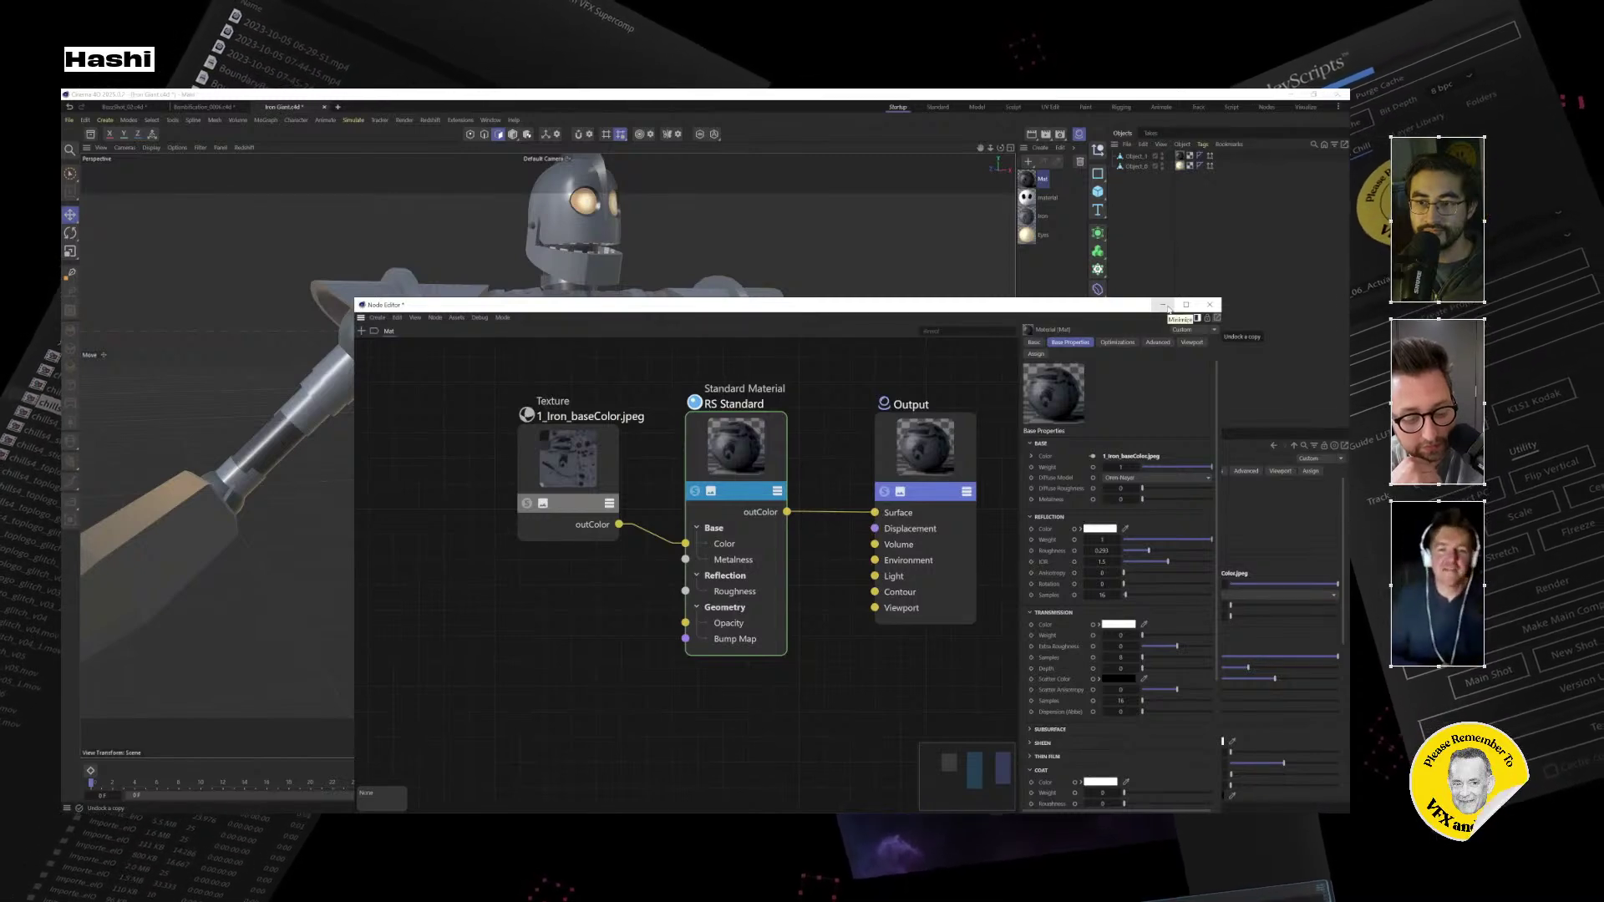
left_click_drag(1094, 309, 982, 224)
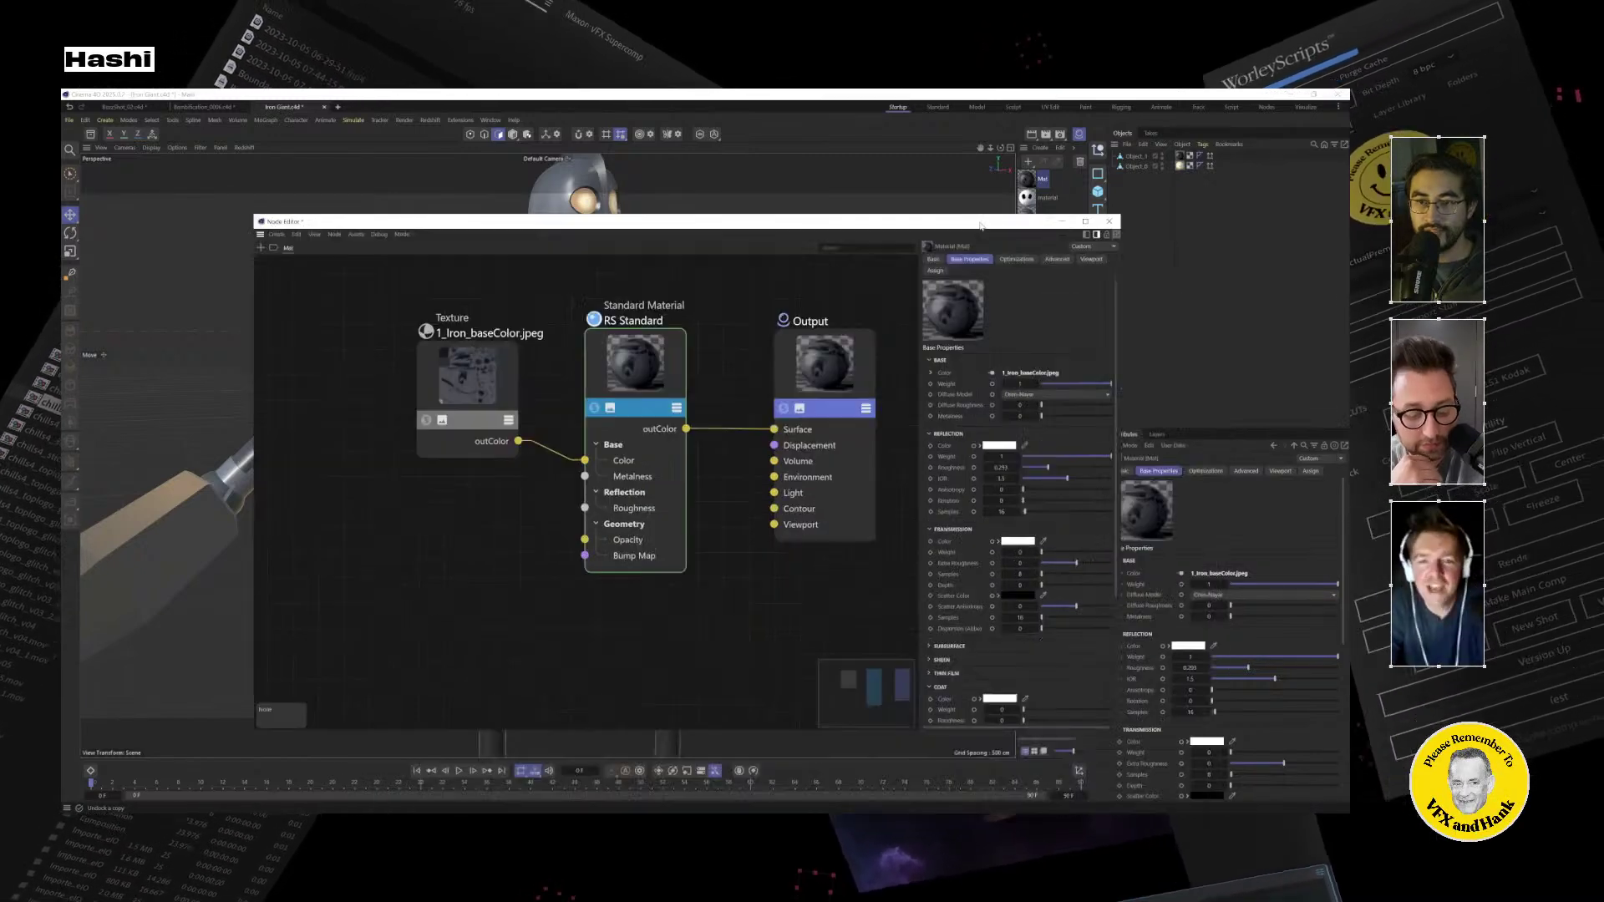
mouse_move(486, 388)
left_mouse_down()
mouse_move(418, 389)
mouse_move(476, 390)
mouse_move(469, 405)
left_mouse_up()
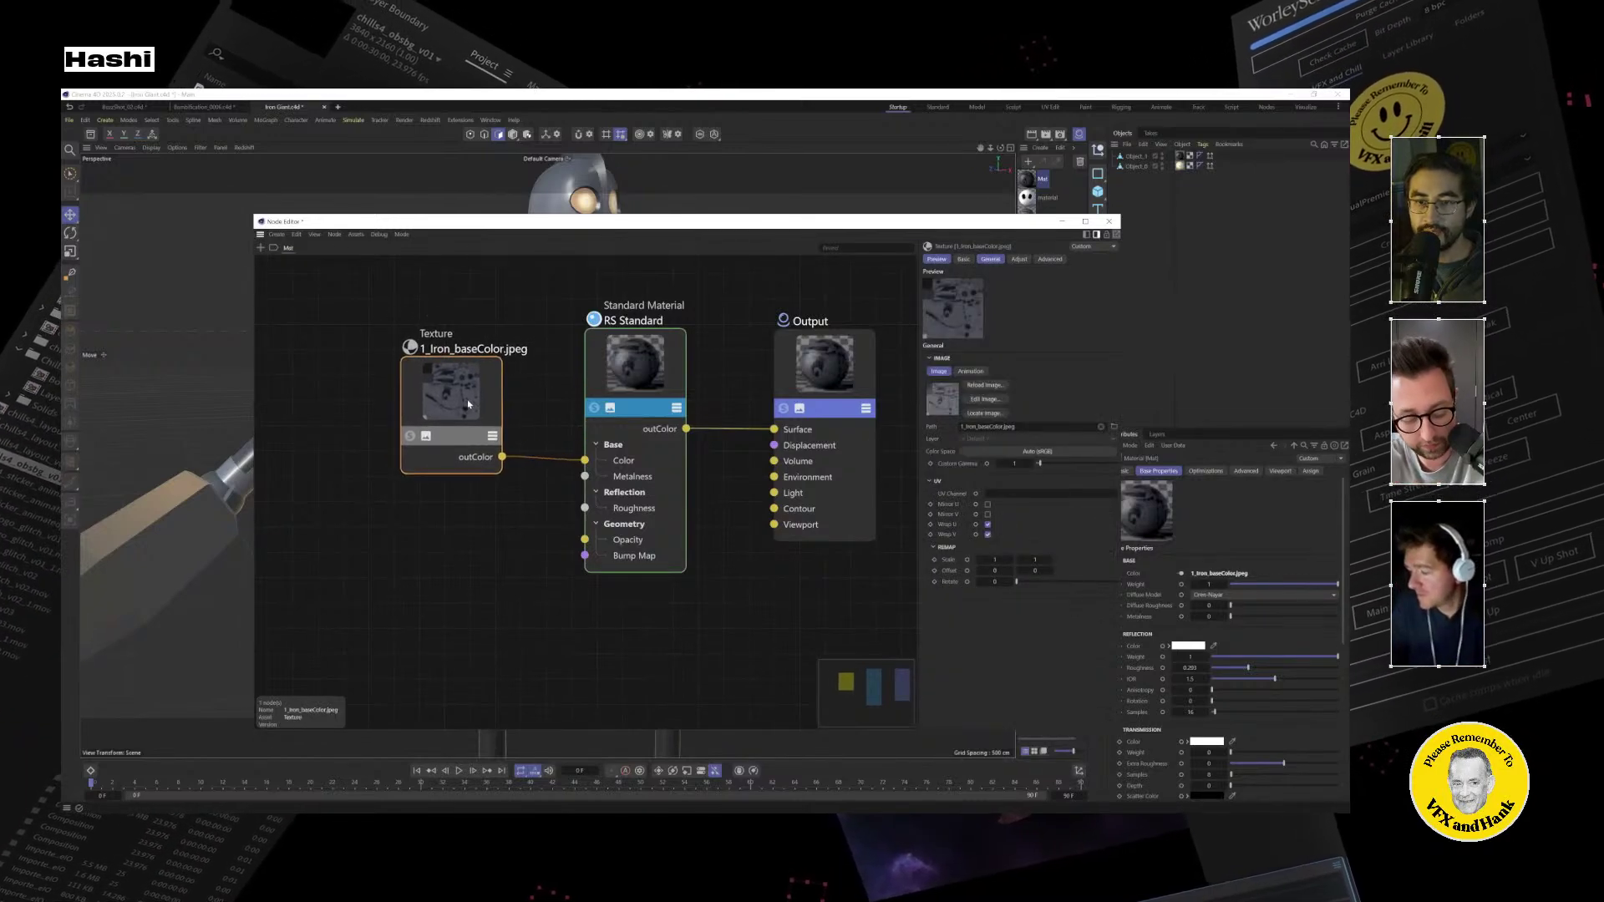
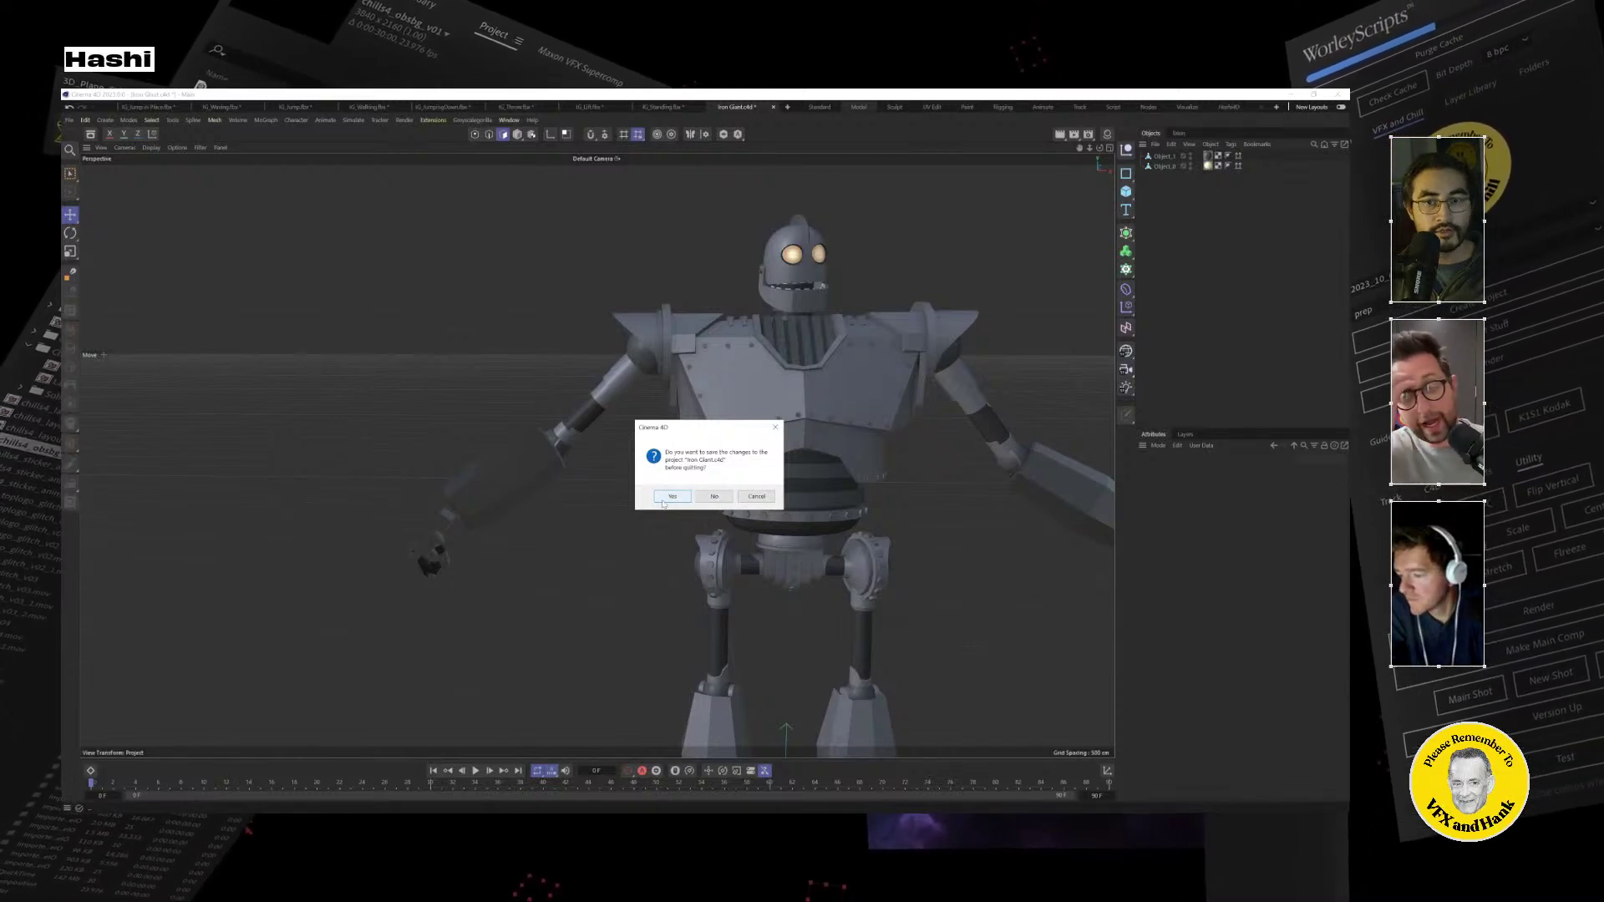
Quit the older Cinema 4D session without saving its scenes, and quit the second session saving all changed scenes.
left_click(714, 496)
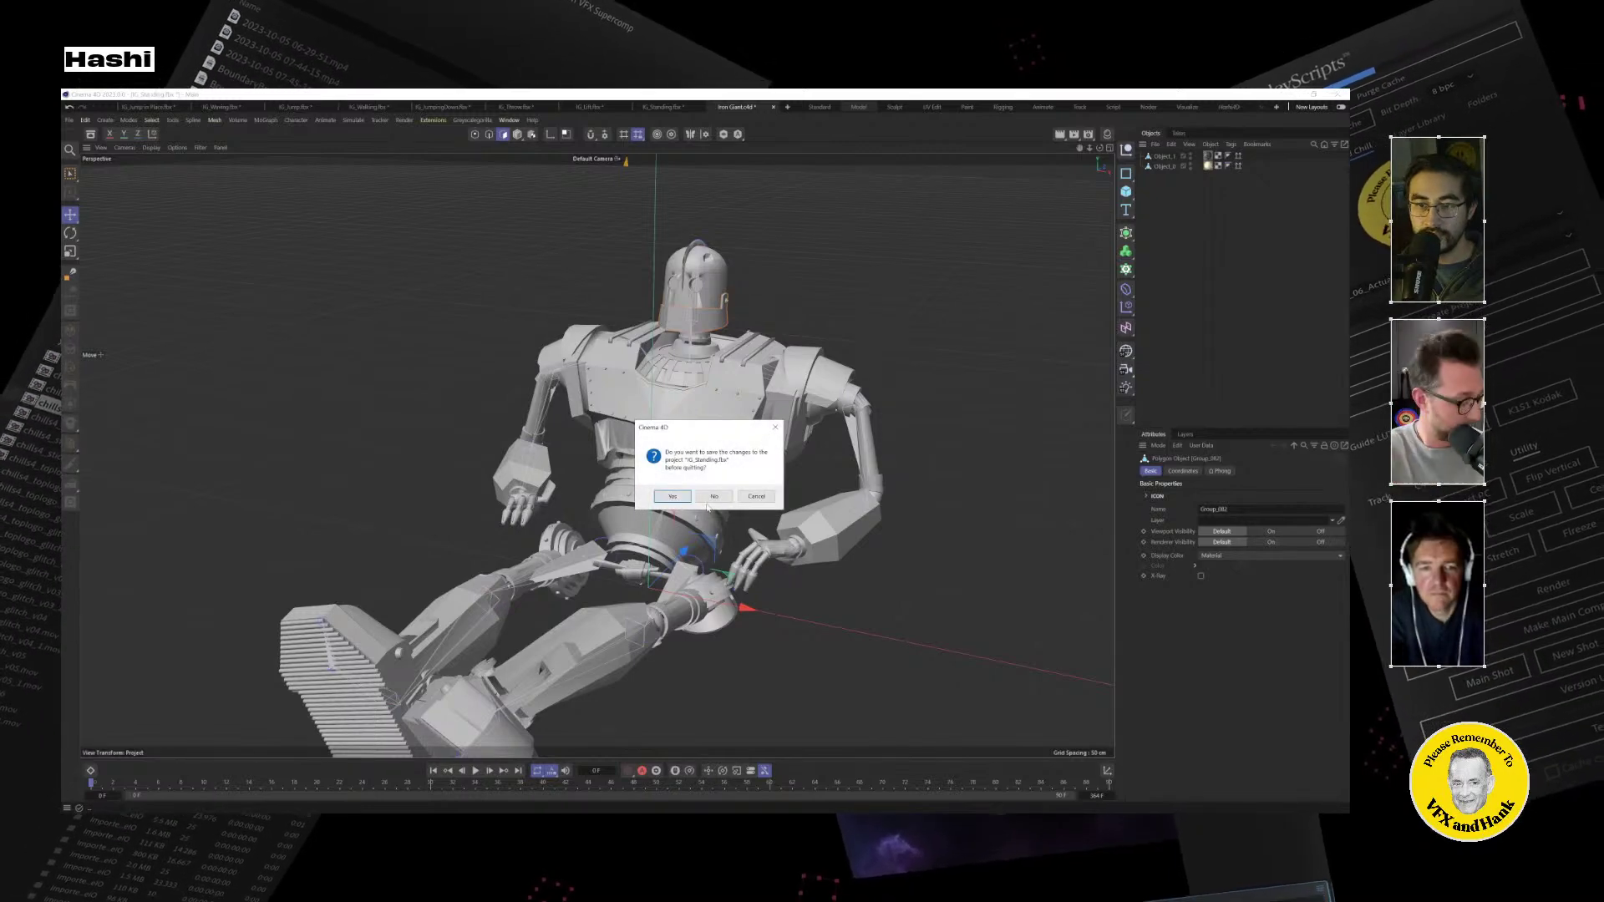
left_click(713, 497)
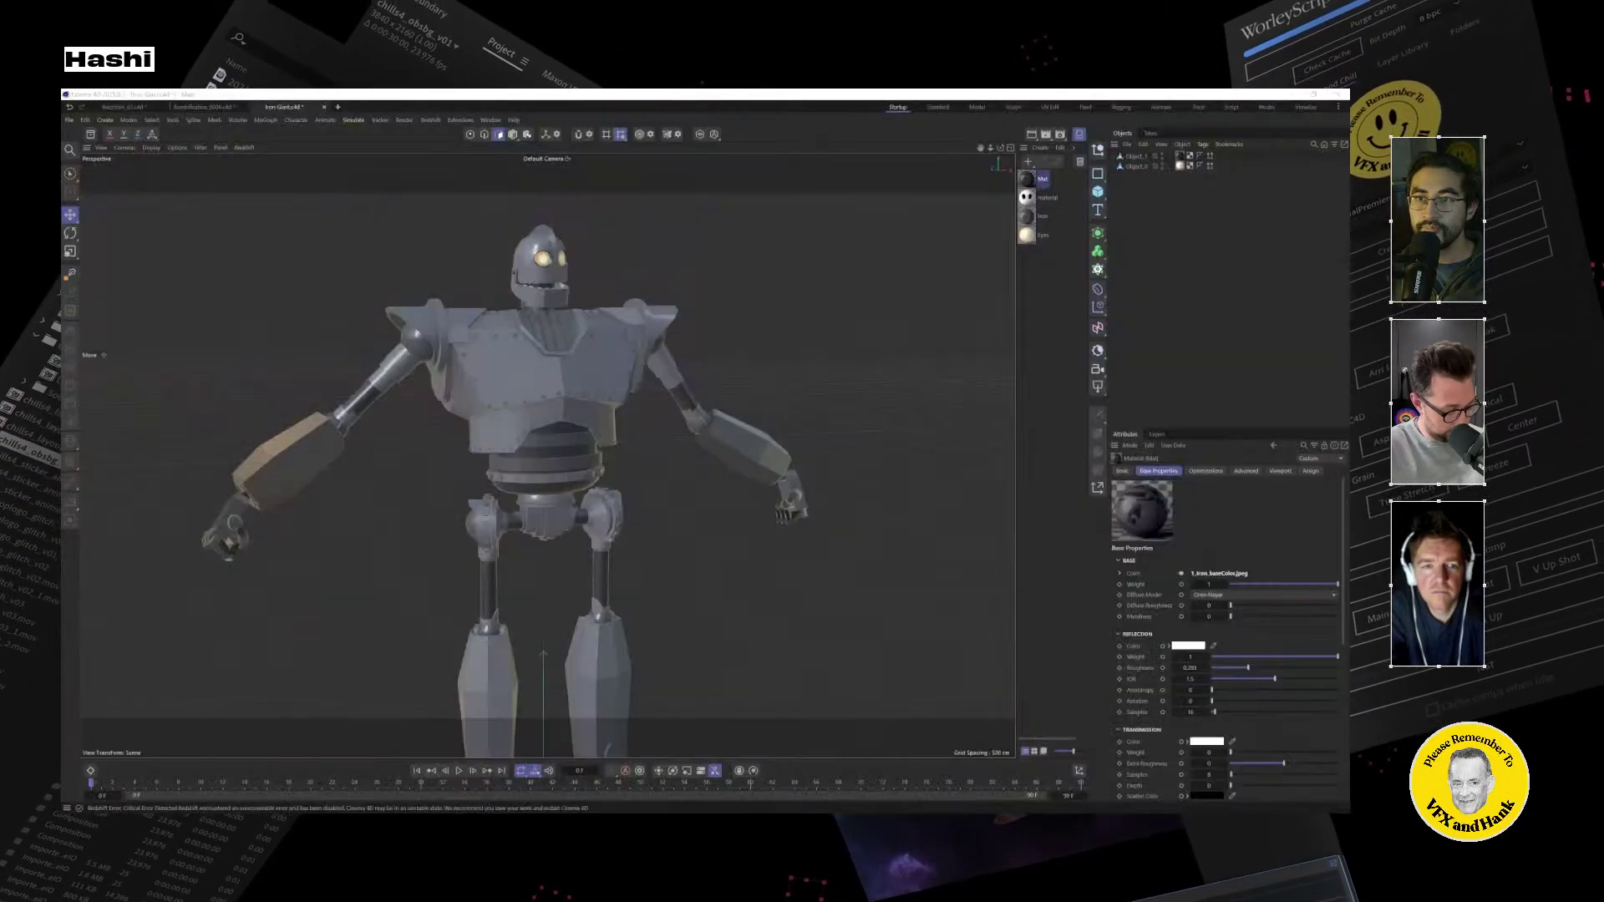
key("alt+F4")
left_click(669, 495)
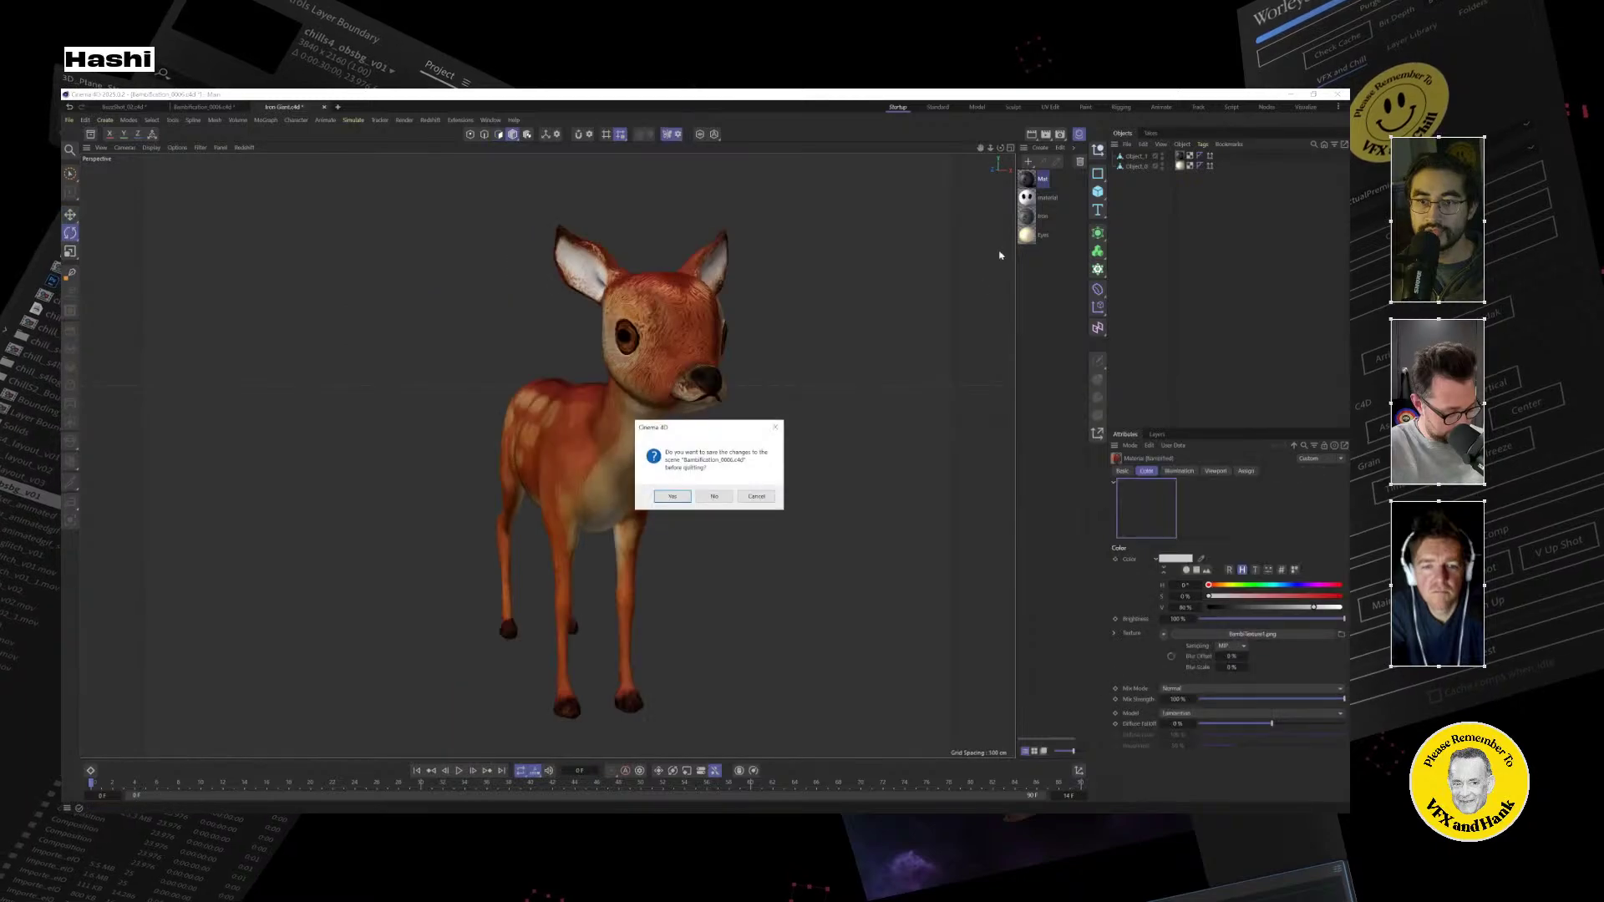
left_click(672, 496)
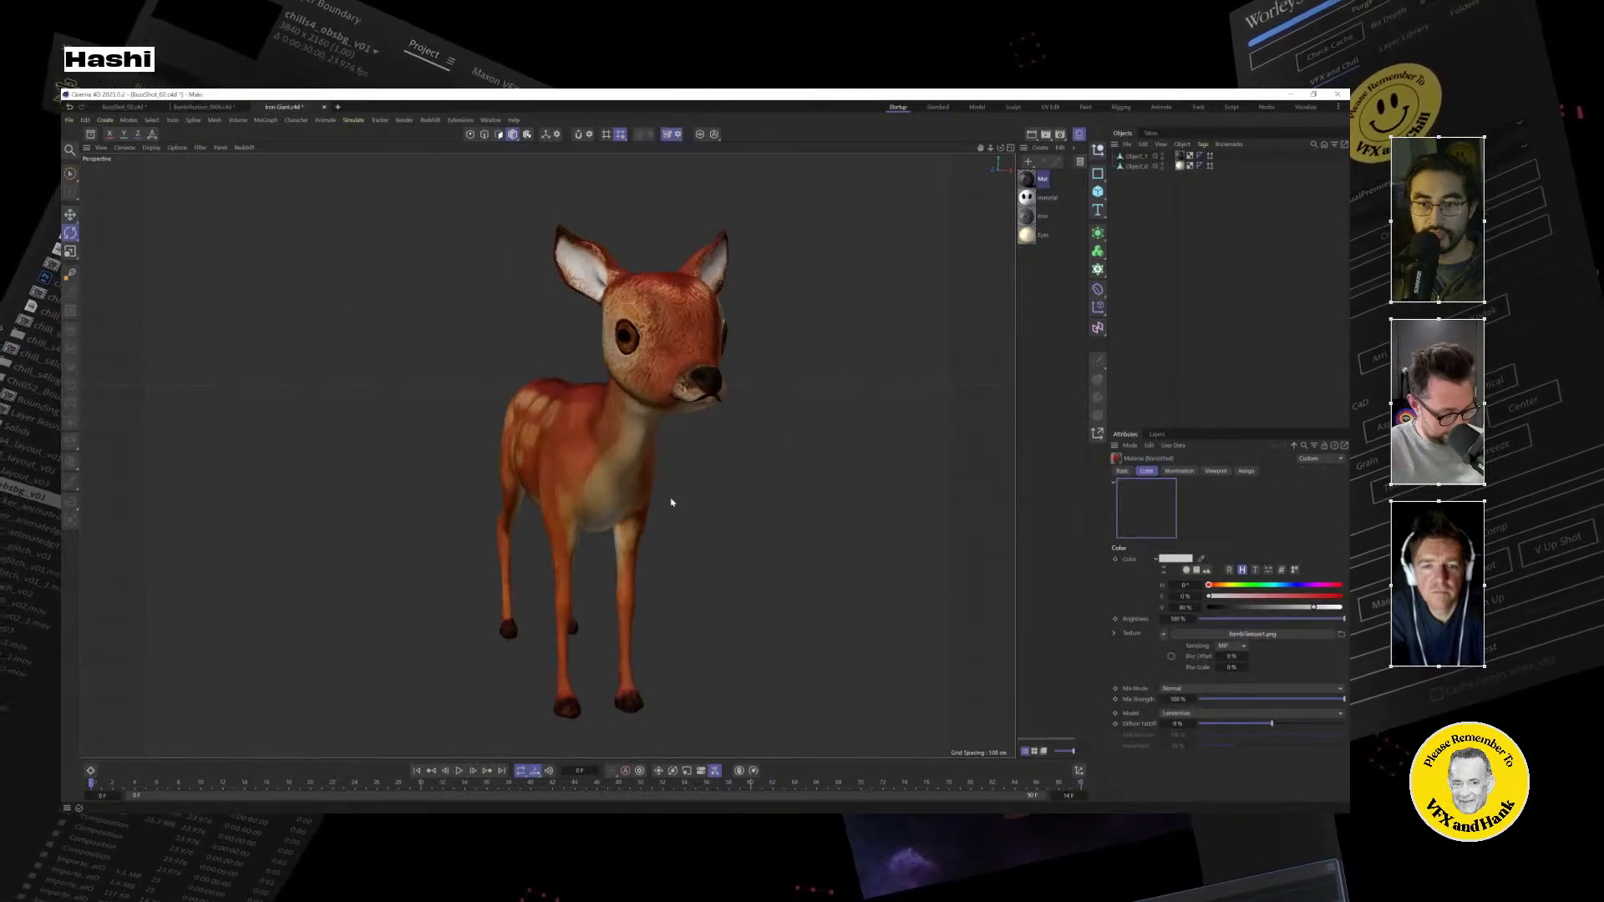
left_click(670, 496)
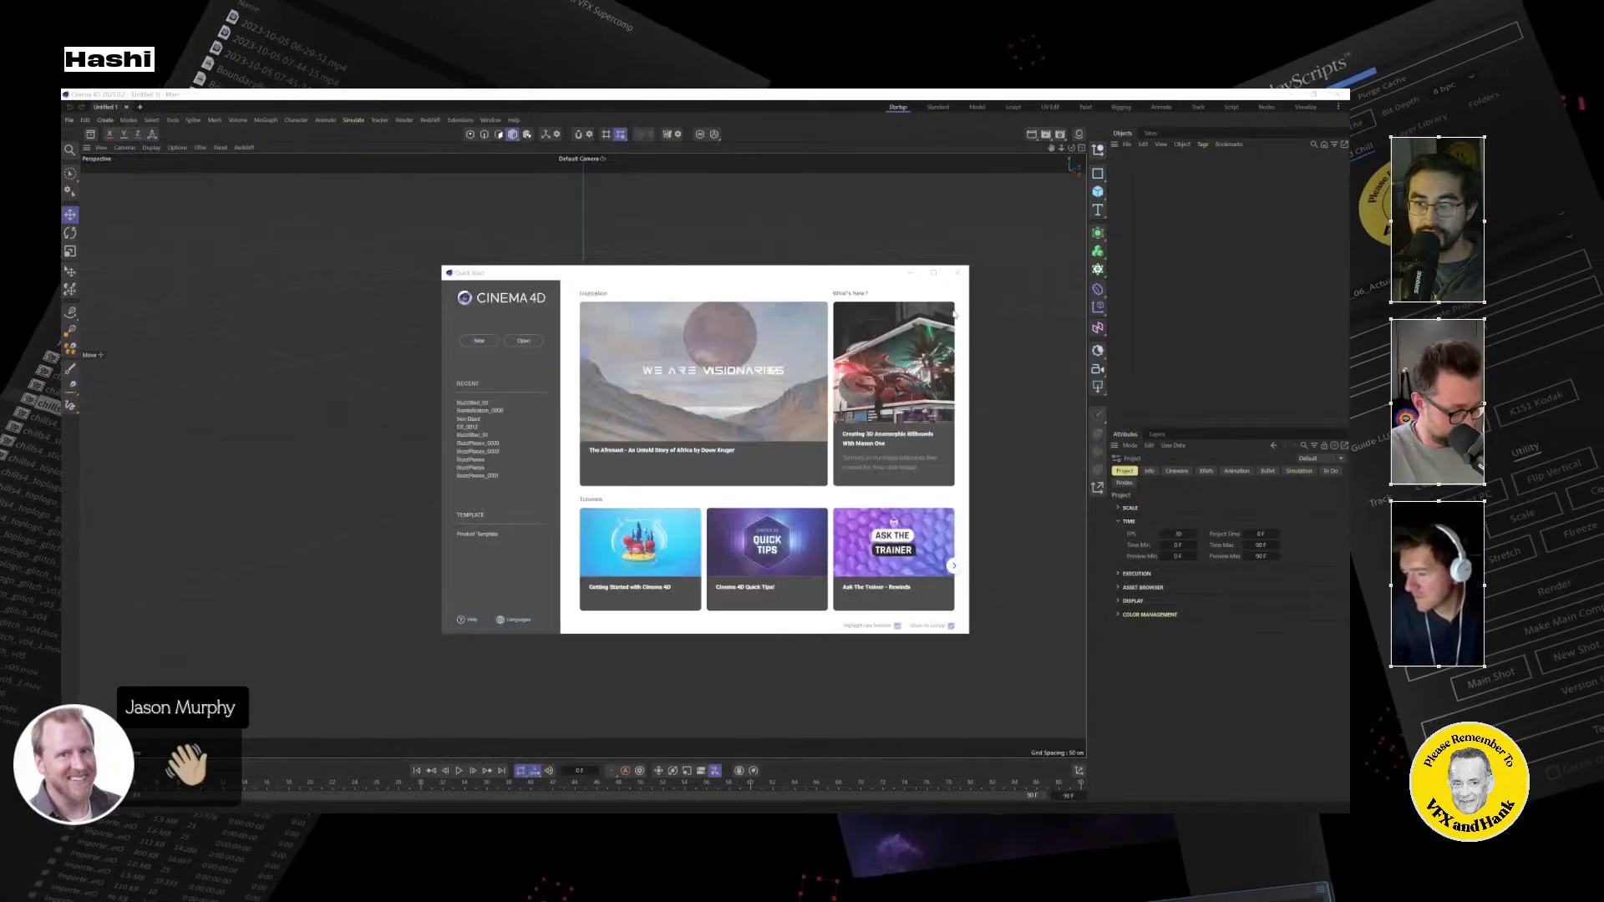
left_click(470, 404)
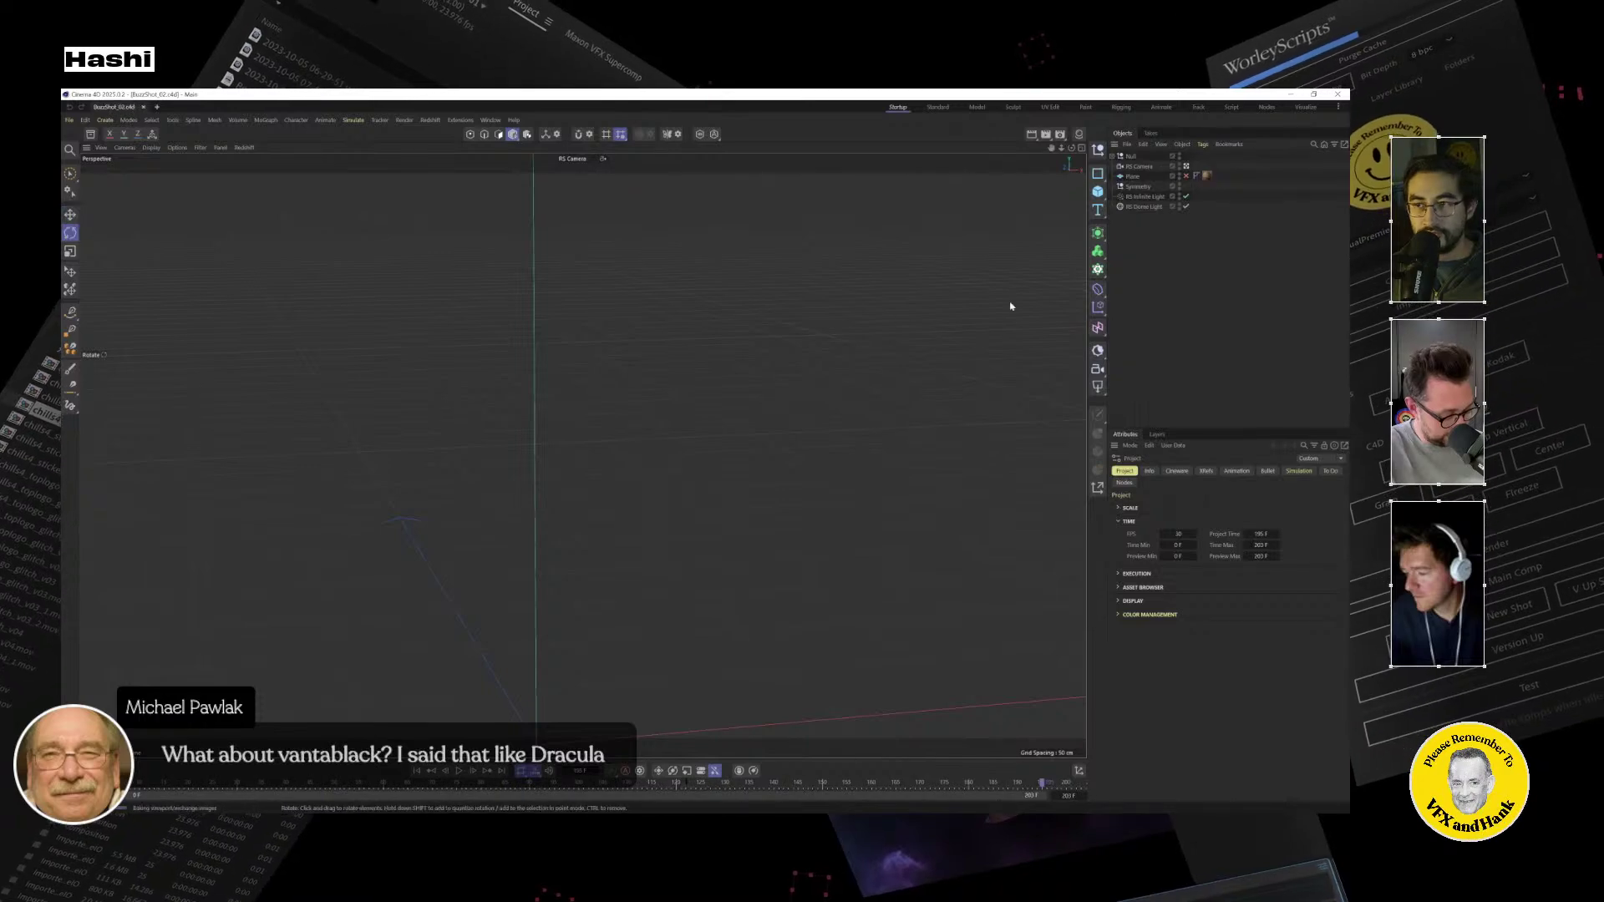
left_click(69, 120)
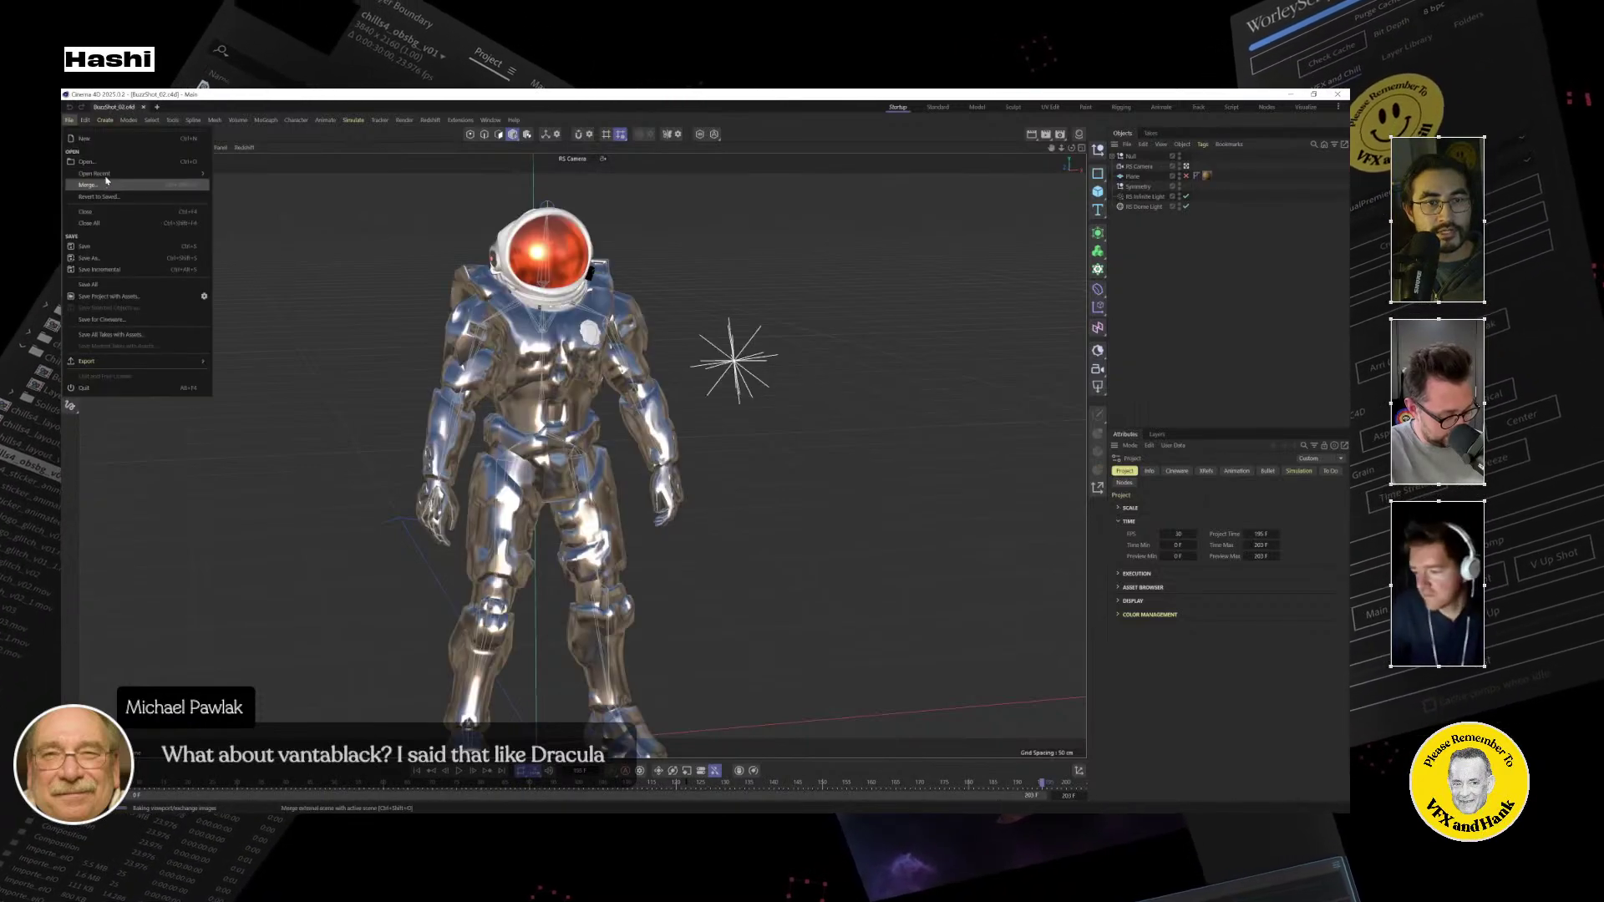
left_click(86, 213)
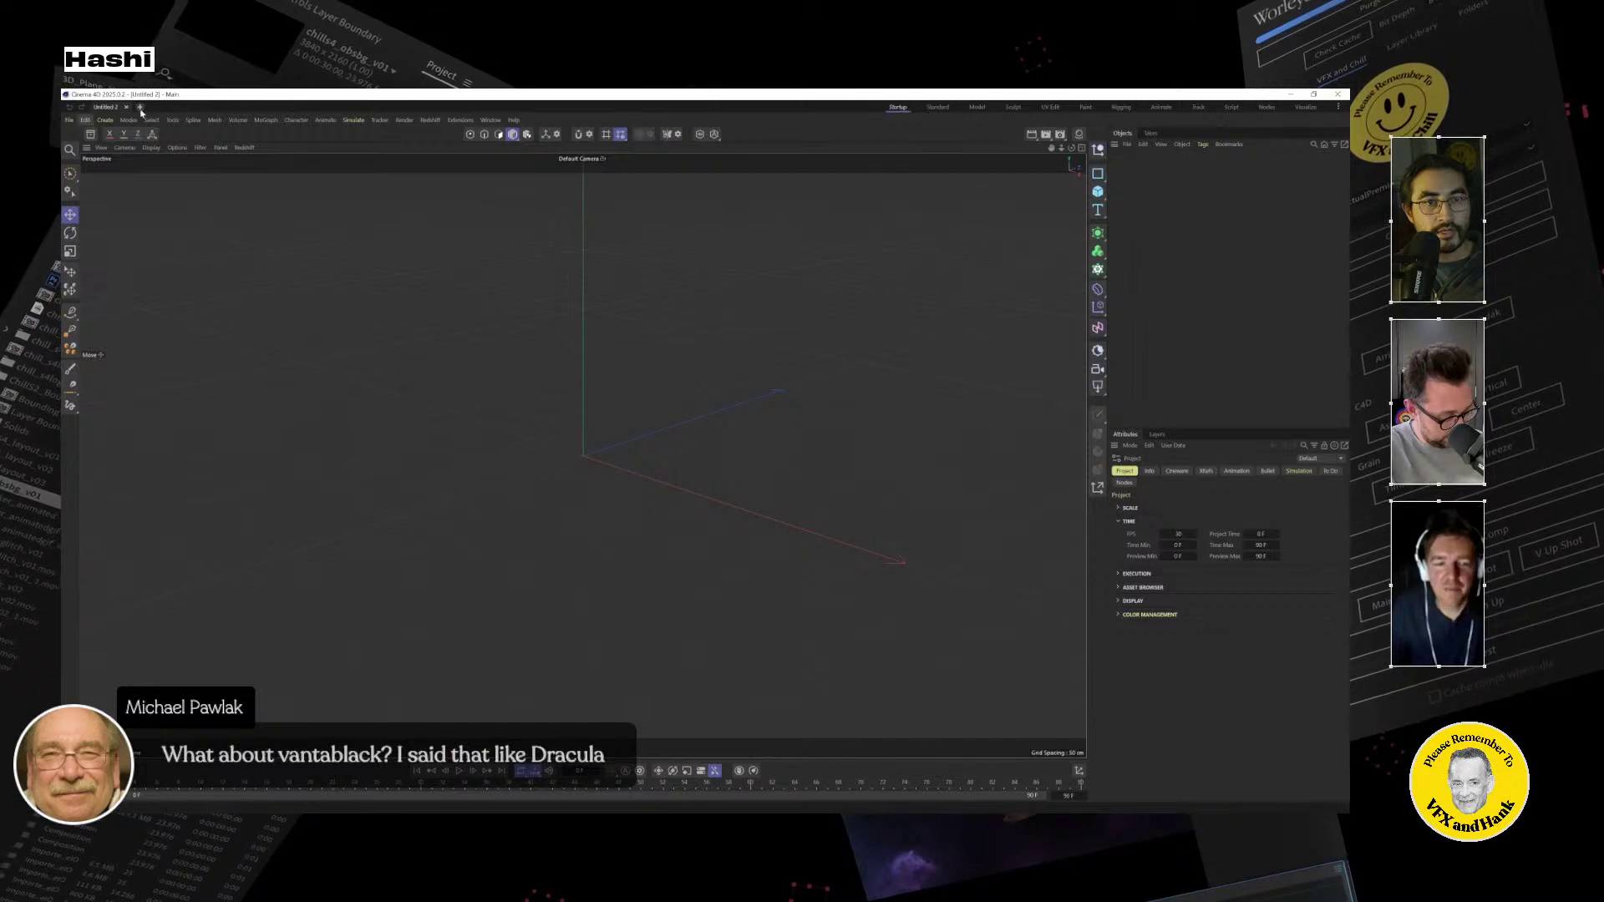
Reopen the Iron Giant.c4d scene from the recent files.
left_click(142, 107)
left_click(69, 119)
mouse_move(100, 174)
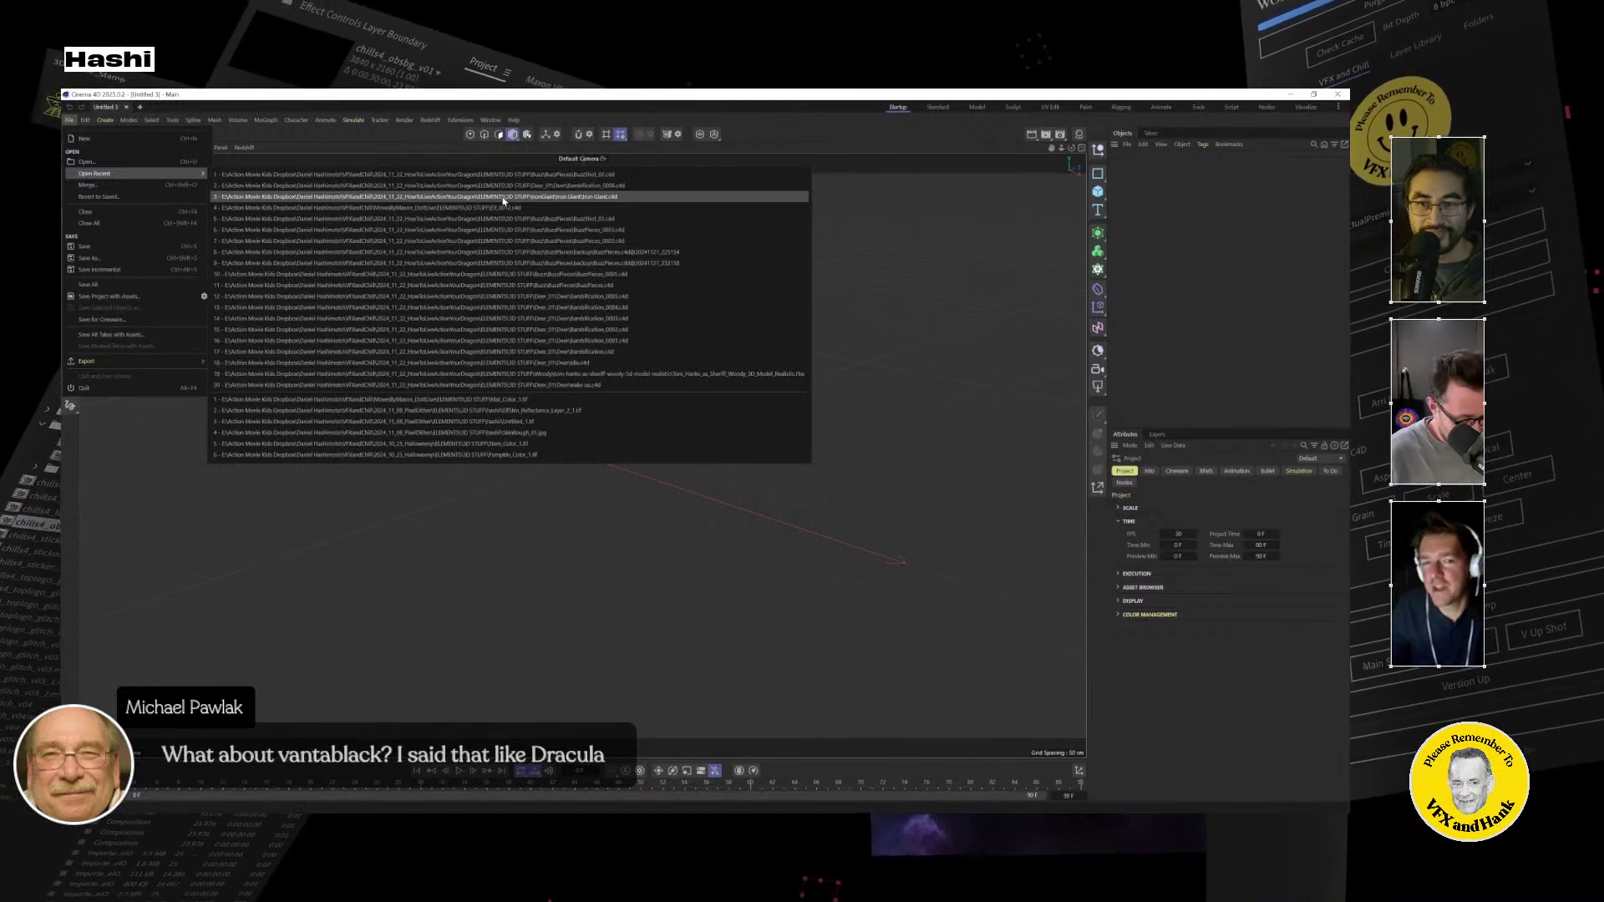
left_click(504, 198)
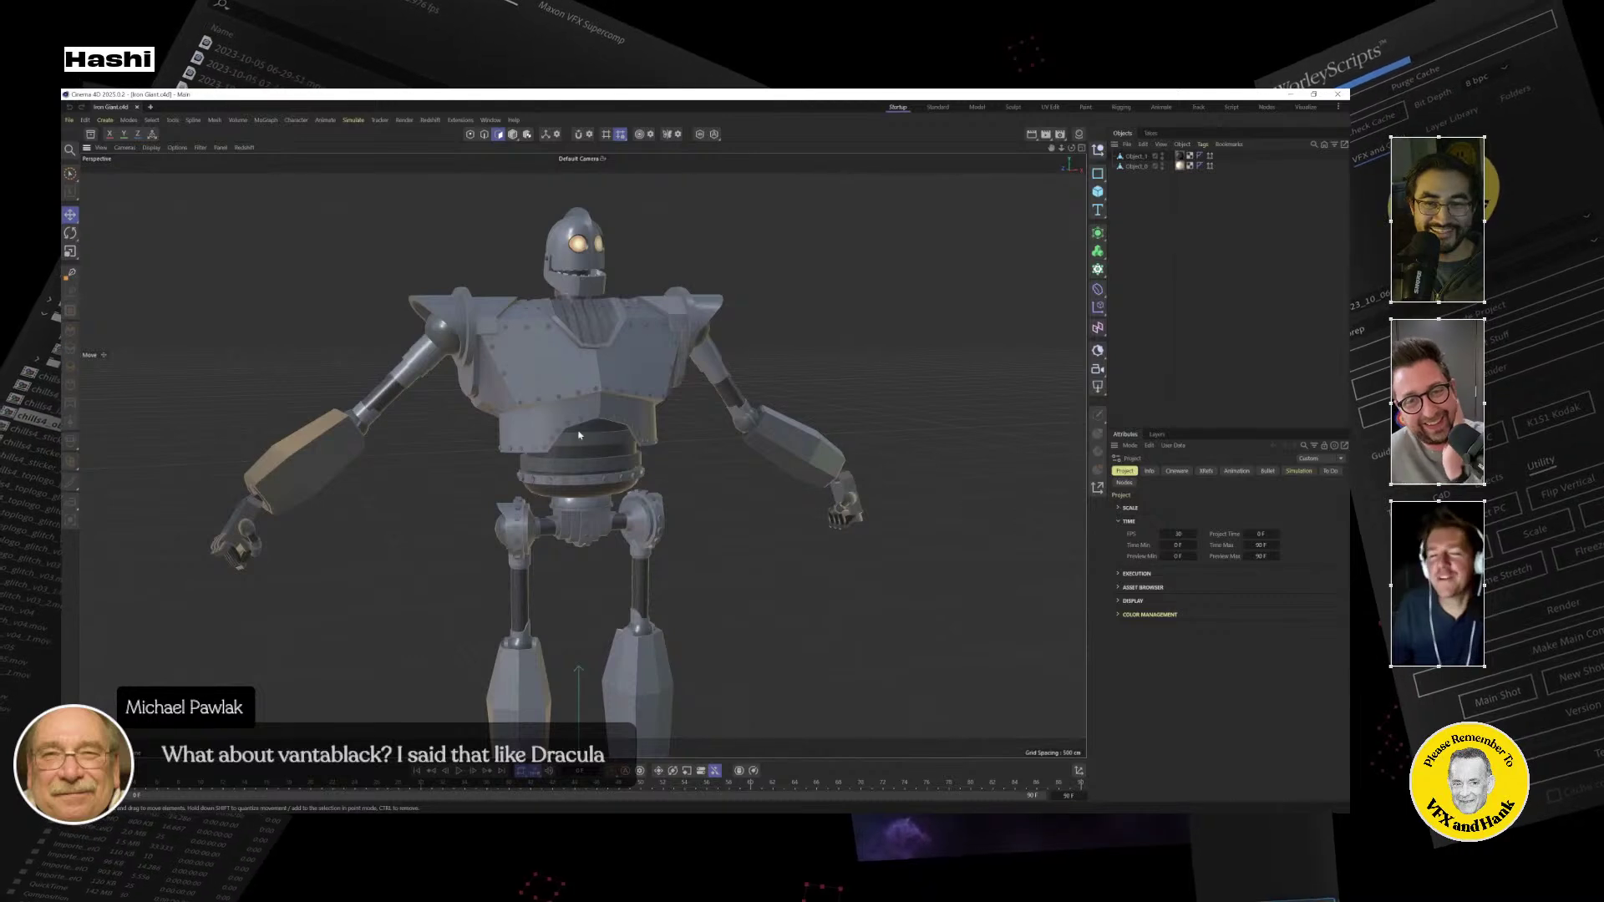
Start the Redshift IPR in the viewport with the Iron Giant seen from the front.
left_click_drag(822, 349, 709, 307, "alt")
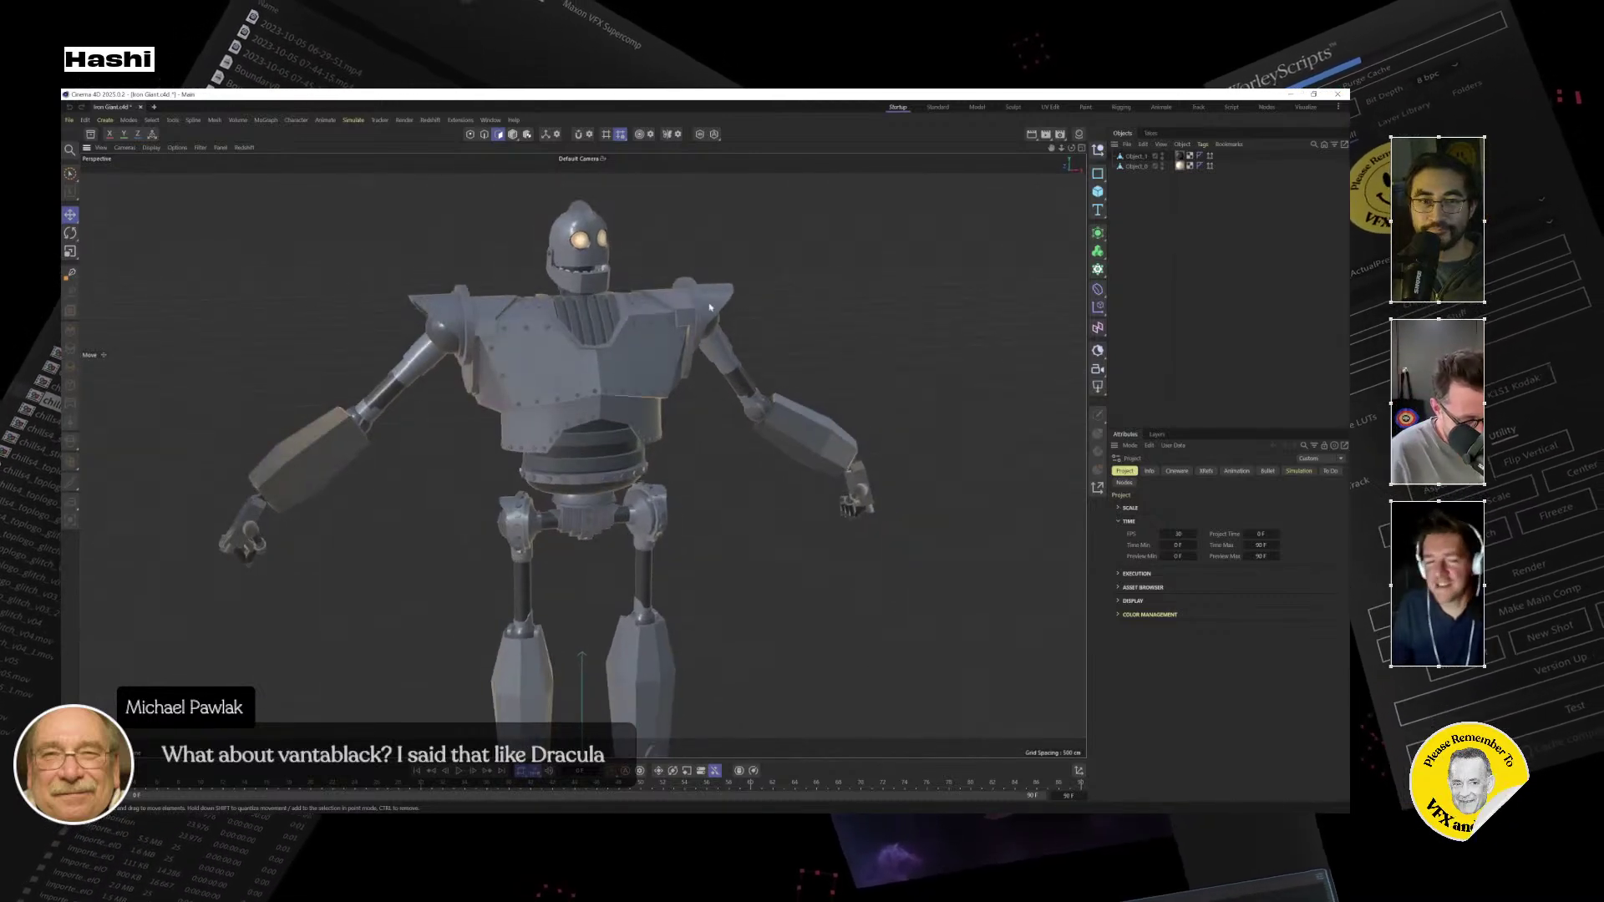
left_click(244, 147)
left_click(258, 166)
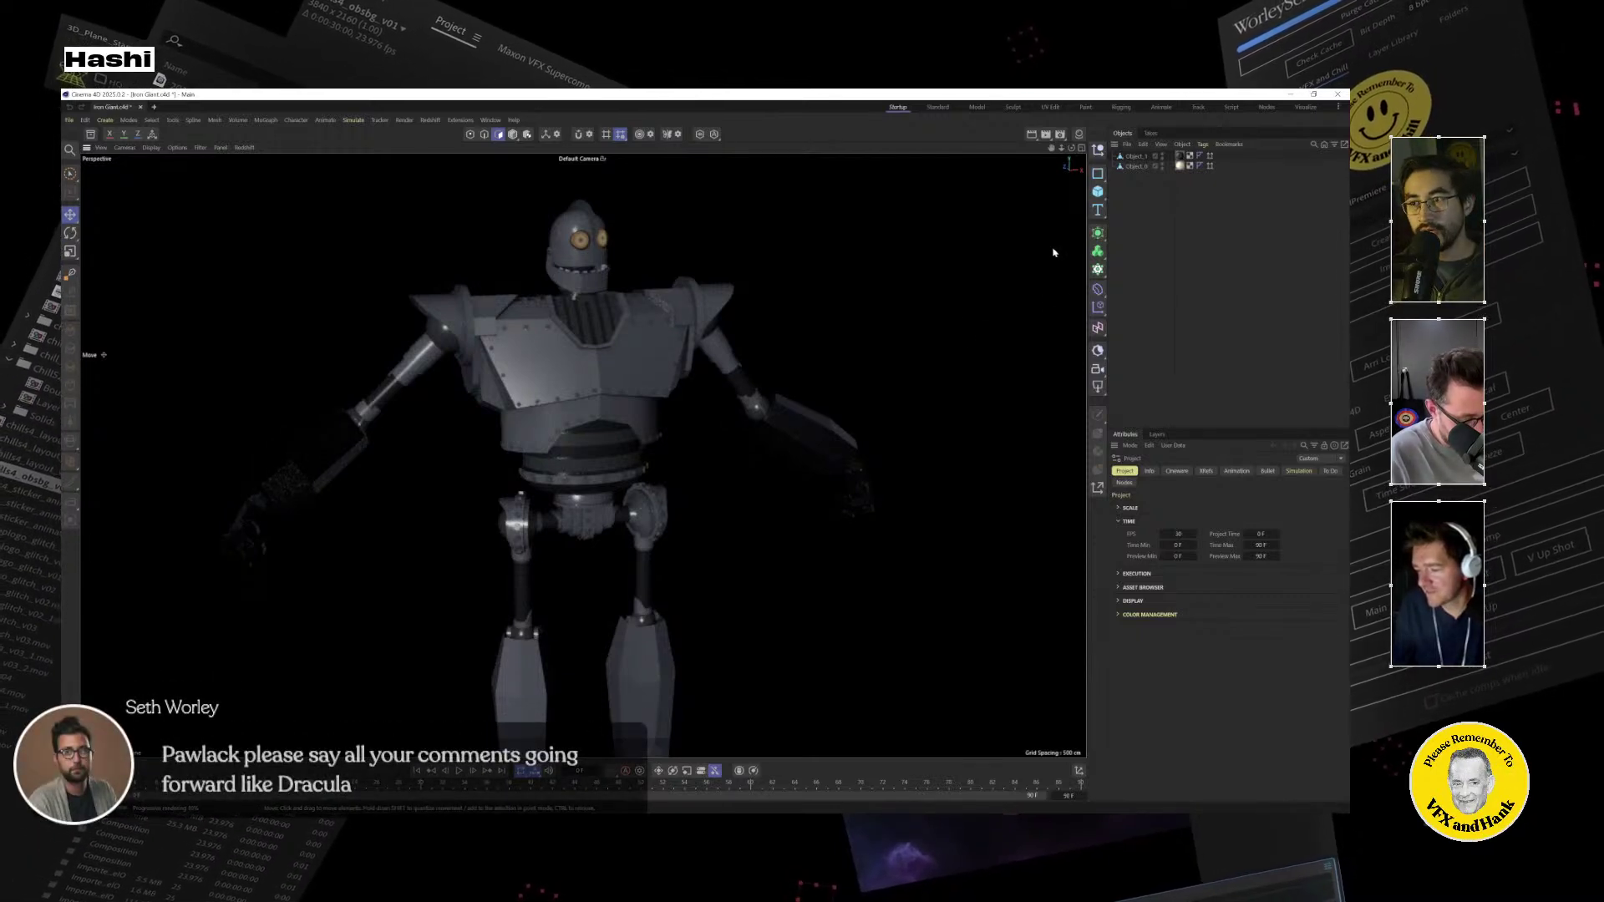
Show the scene's materials and examine the body material's complete node graph in the Node Editor, and put the editor away.
left_click(1136, 156)
key("shift+F2")
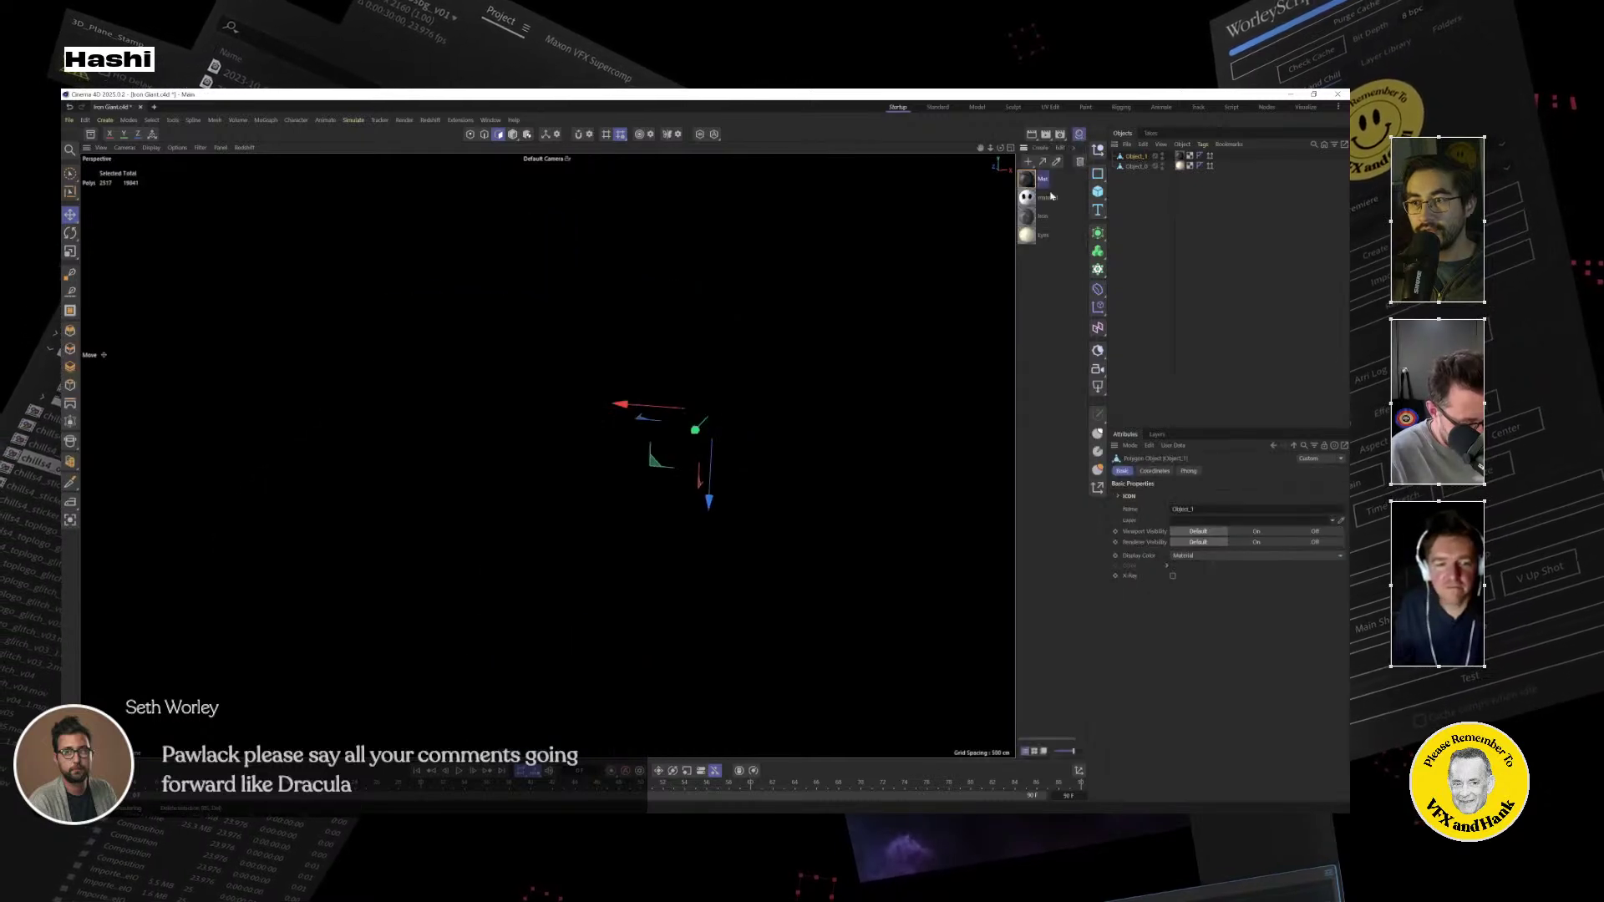
double_click(1027, 179)
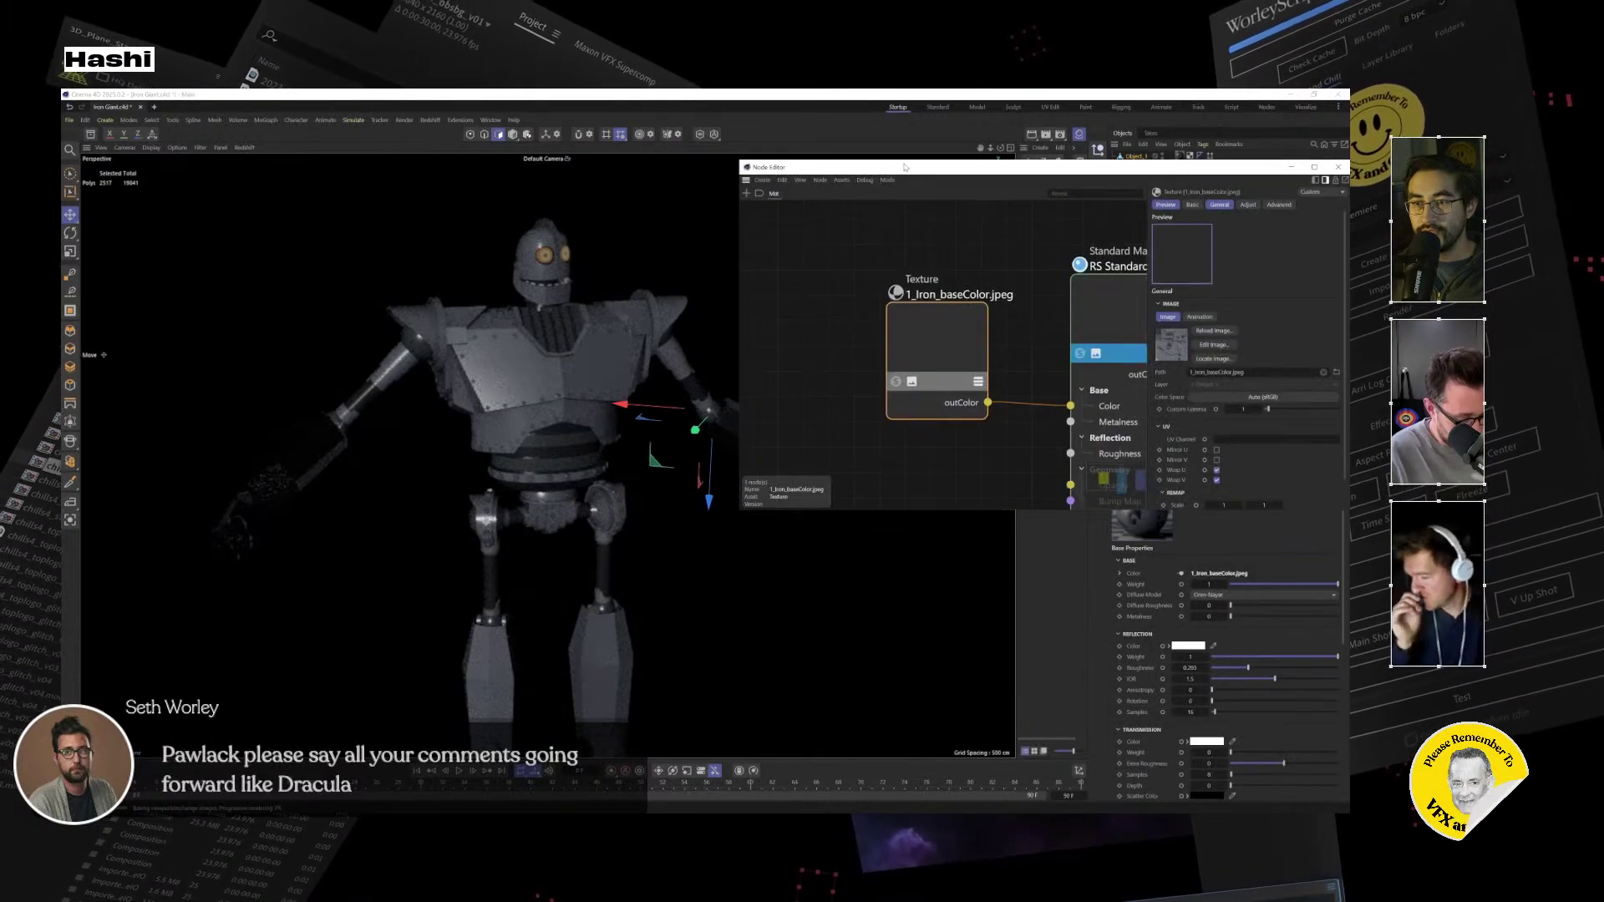
left_click_drag(985, 167, 759, 238)
key("h")
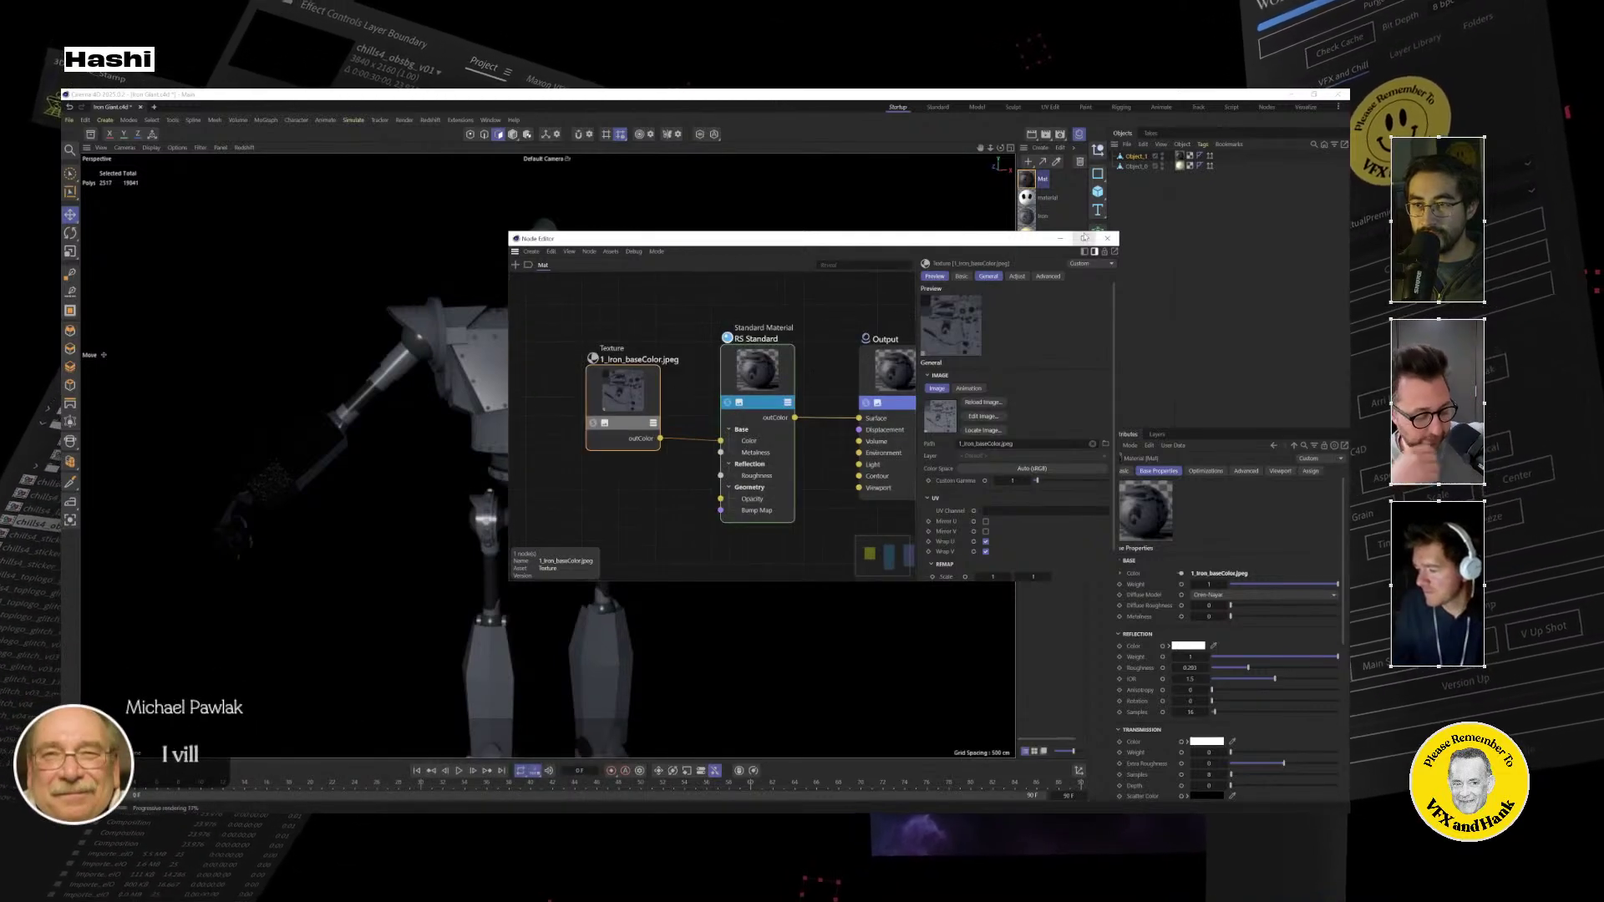
left_click(1060, 240)
Inspect the Iron Giant's live Redshift render from several angles, both close to the chest and as a full figure.
left_click(243, 148)
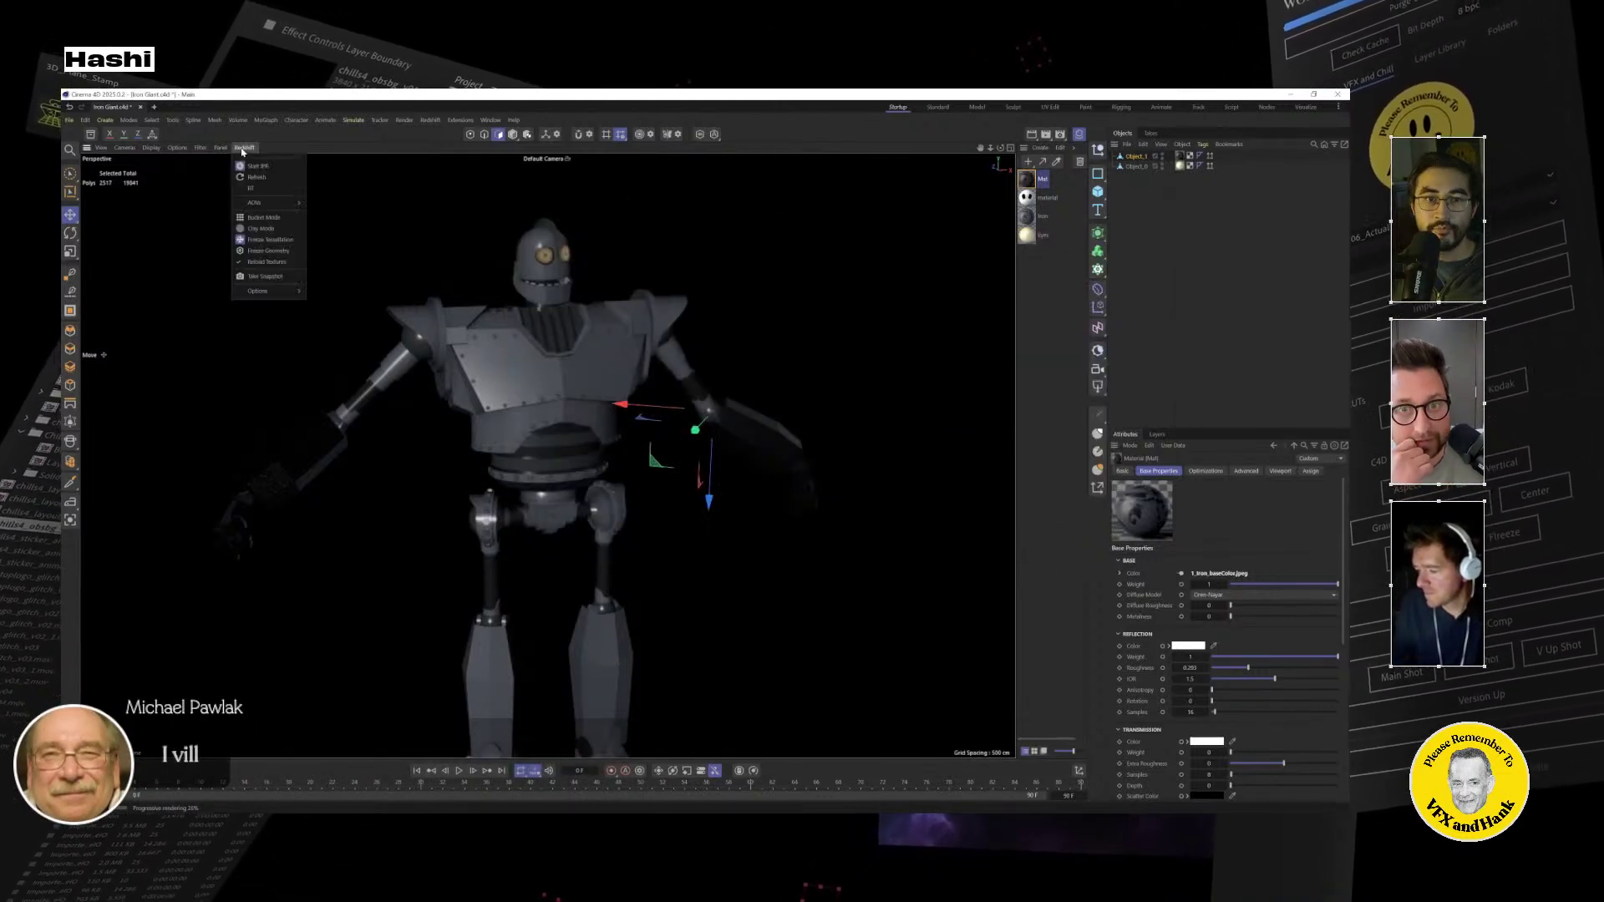
left_click(449, 191)
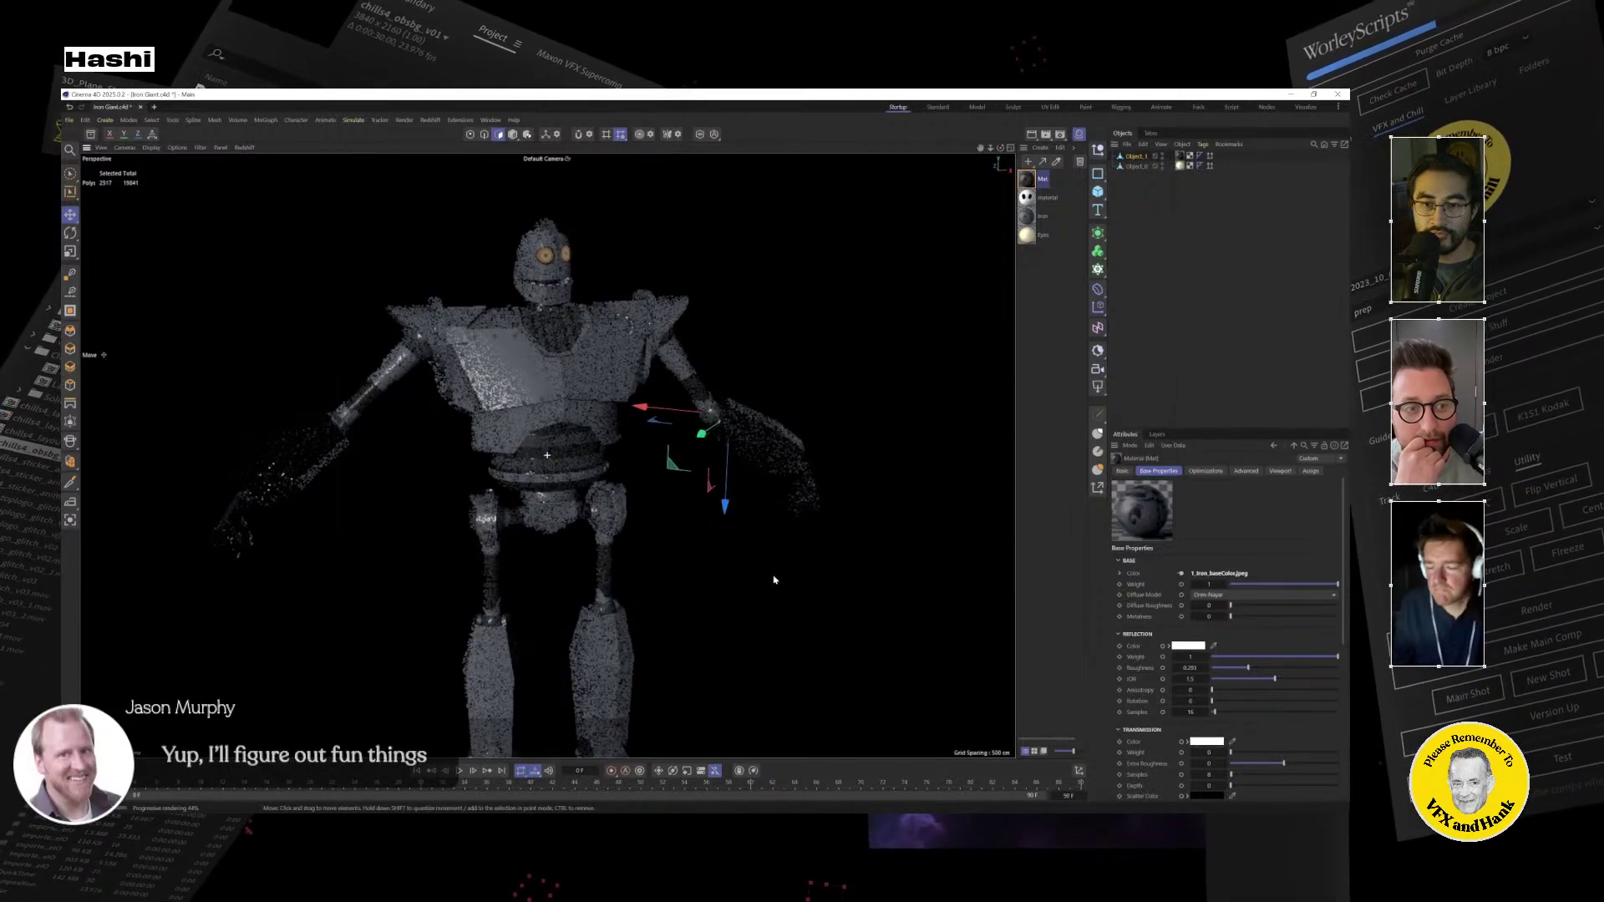
left_click_drag(774, 573, 684, 572, "alt")
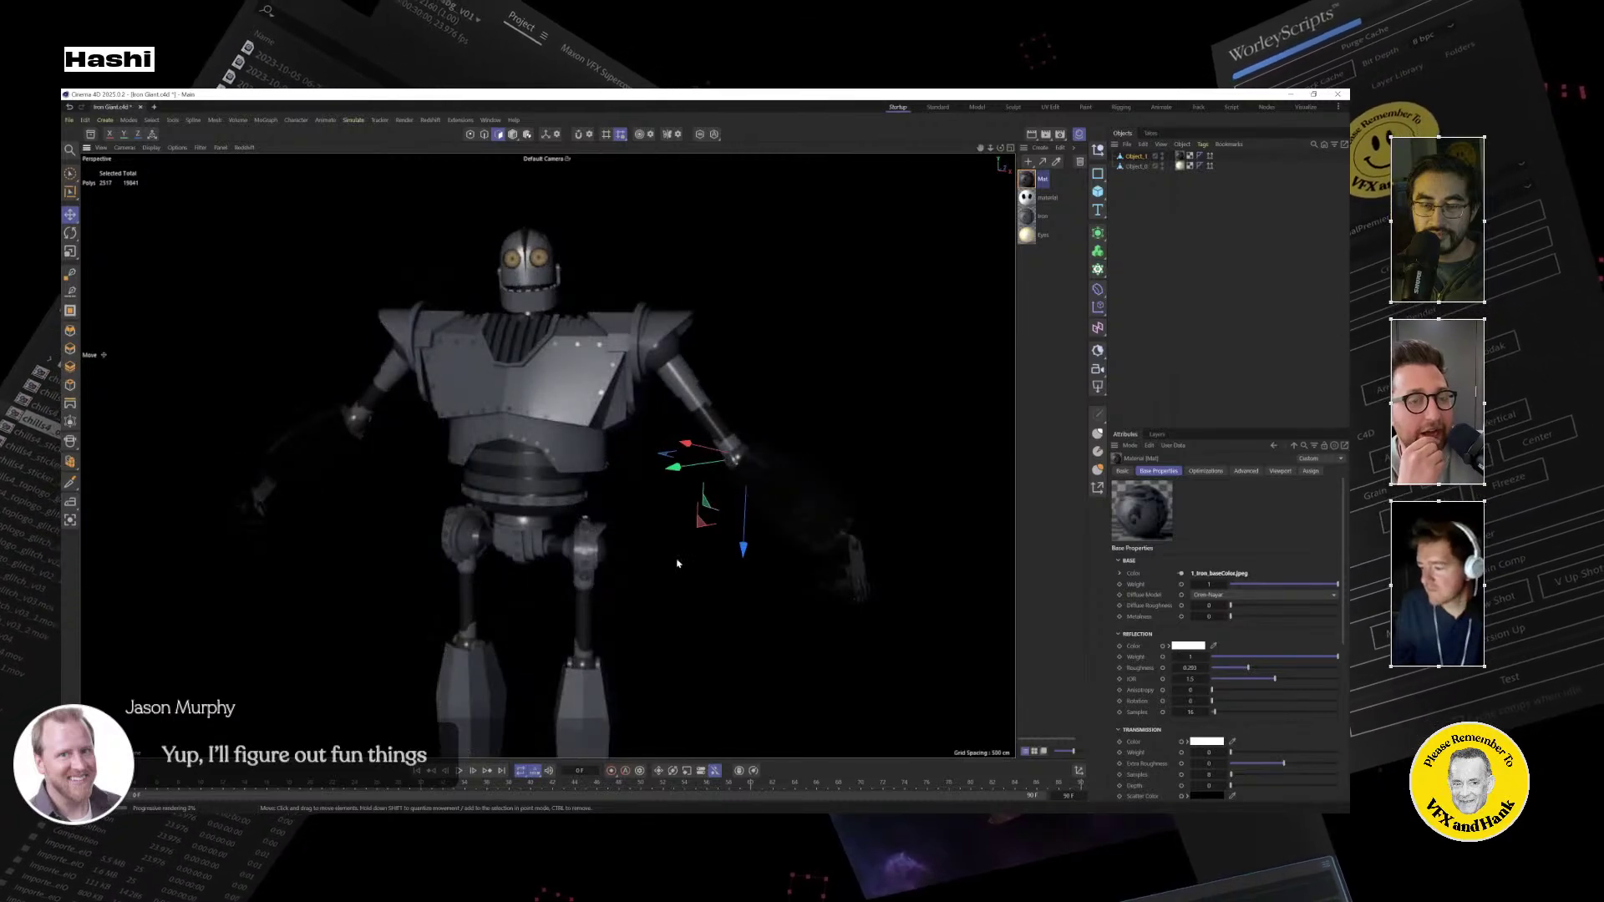
scroll(527, 292, "up", 6)
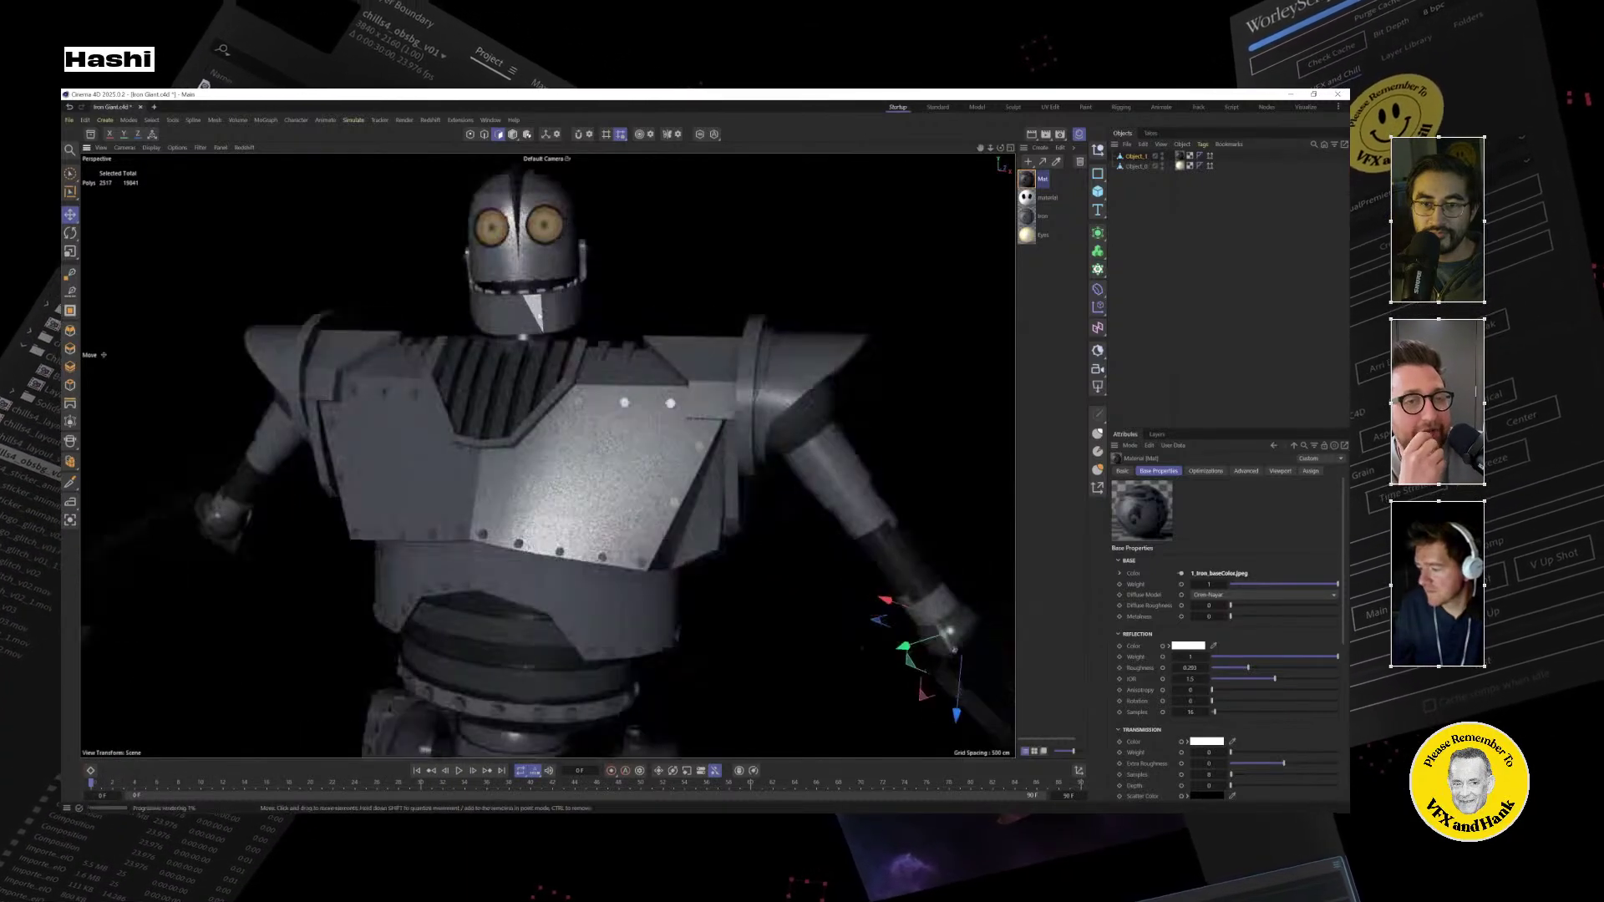
left_click_drag(548, 408, 738, 447, "alt")
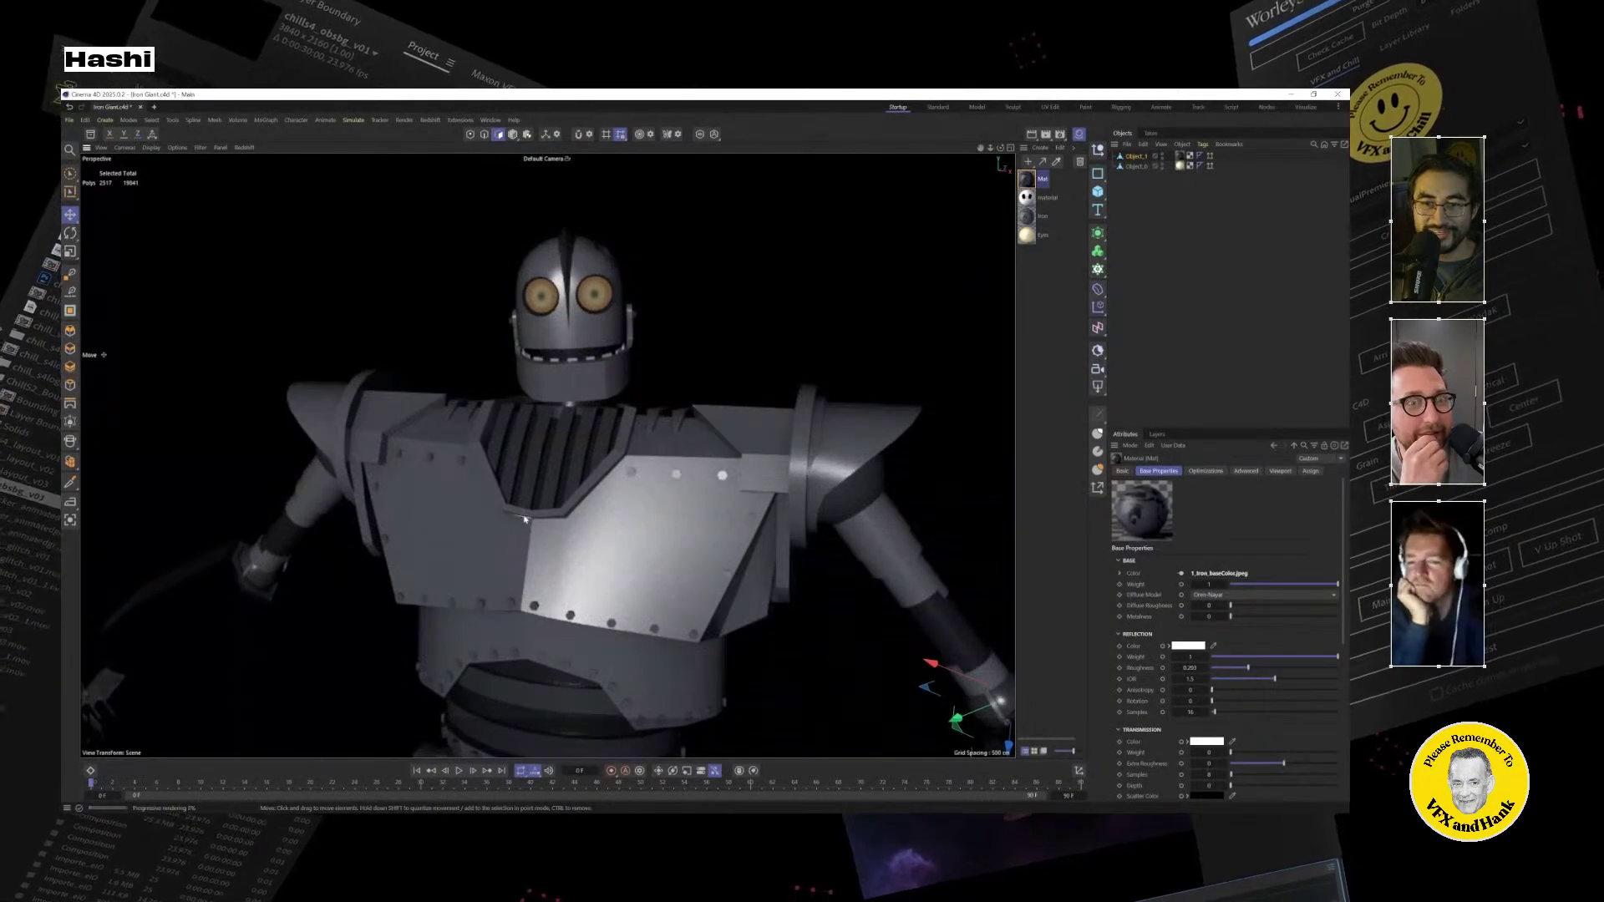
left_click_drag(525, 519, 628, 443, "alt")
scroll(597, 514, "down", 3)
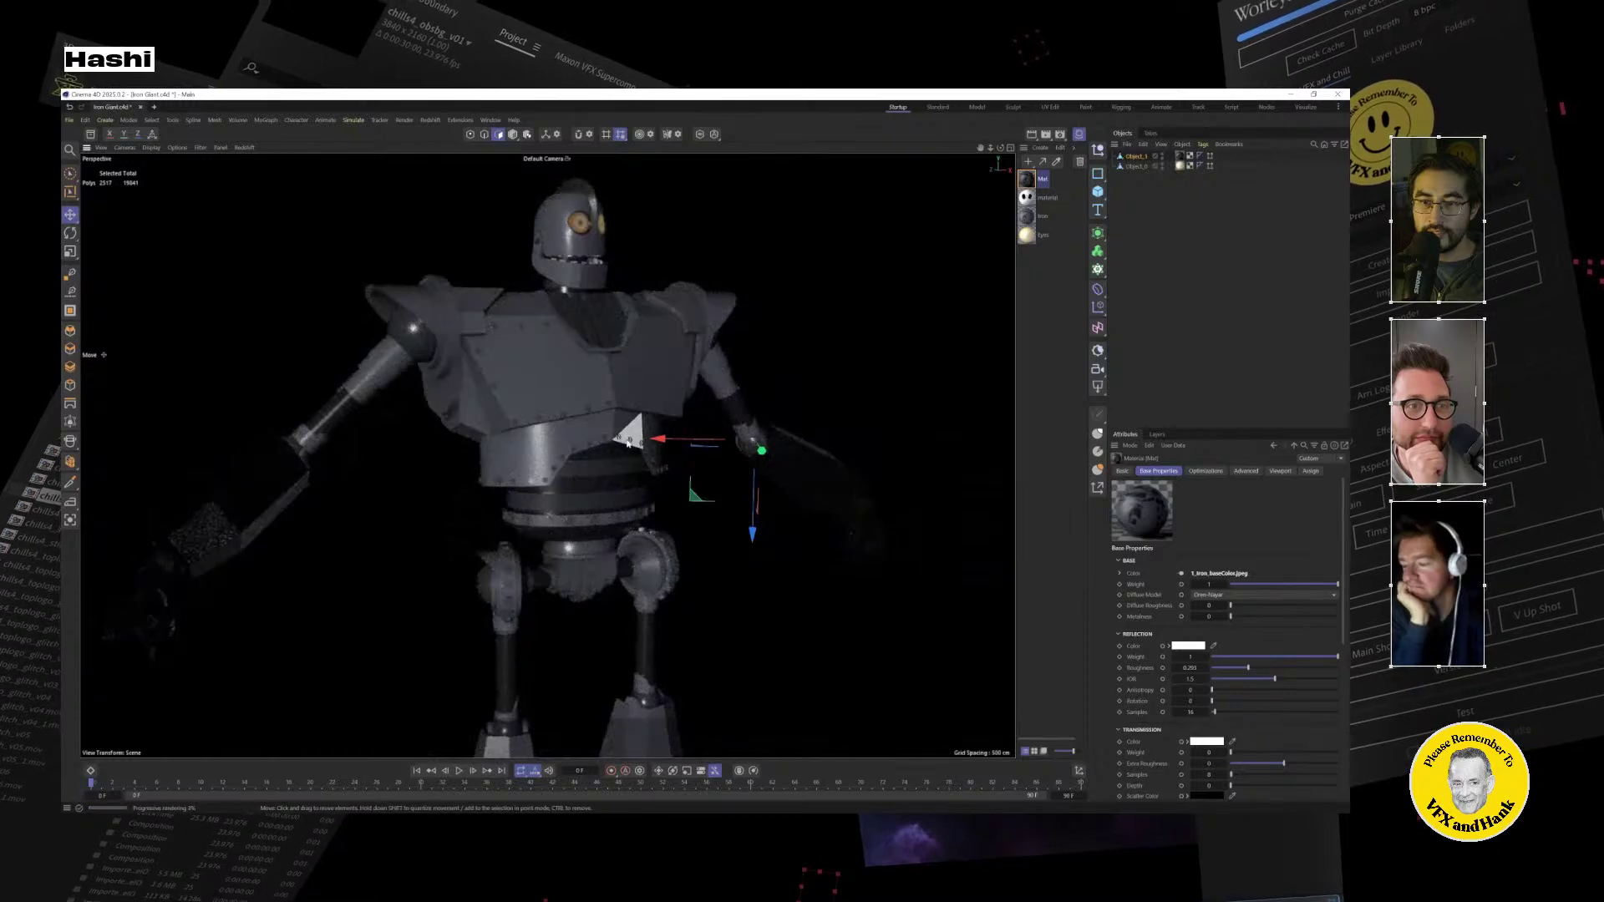
scroll(622, 455, "down", 2)
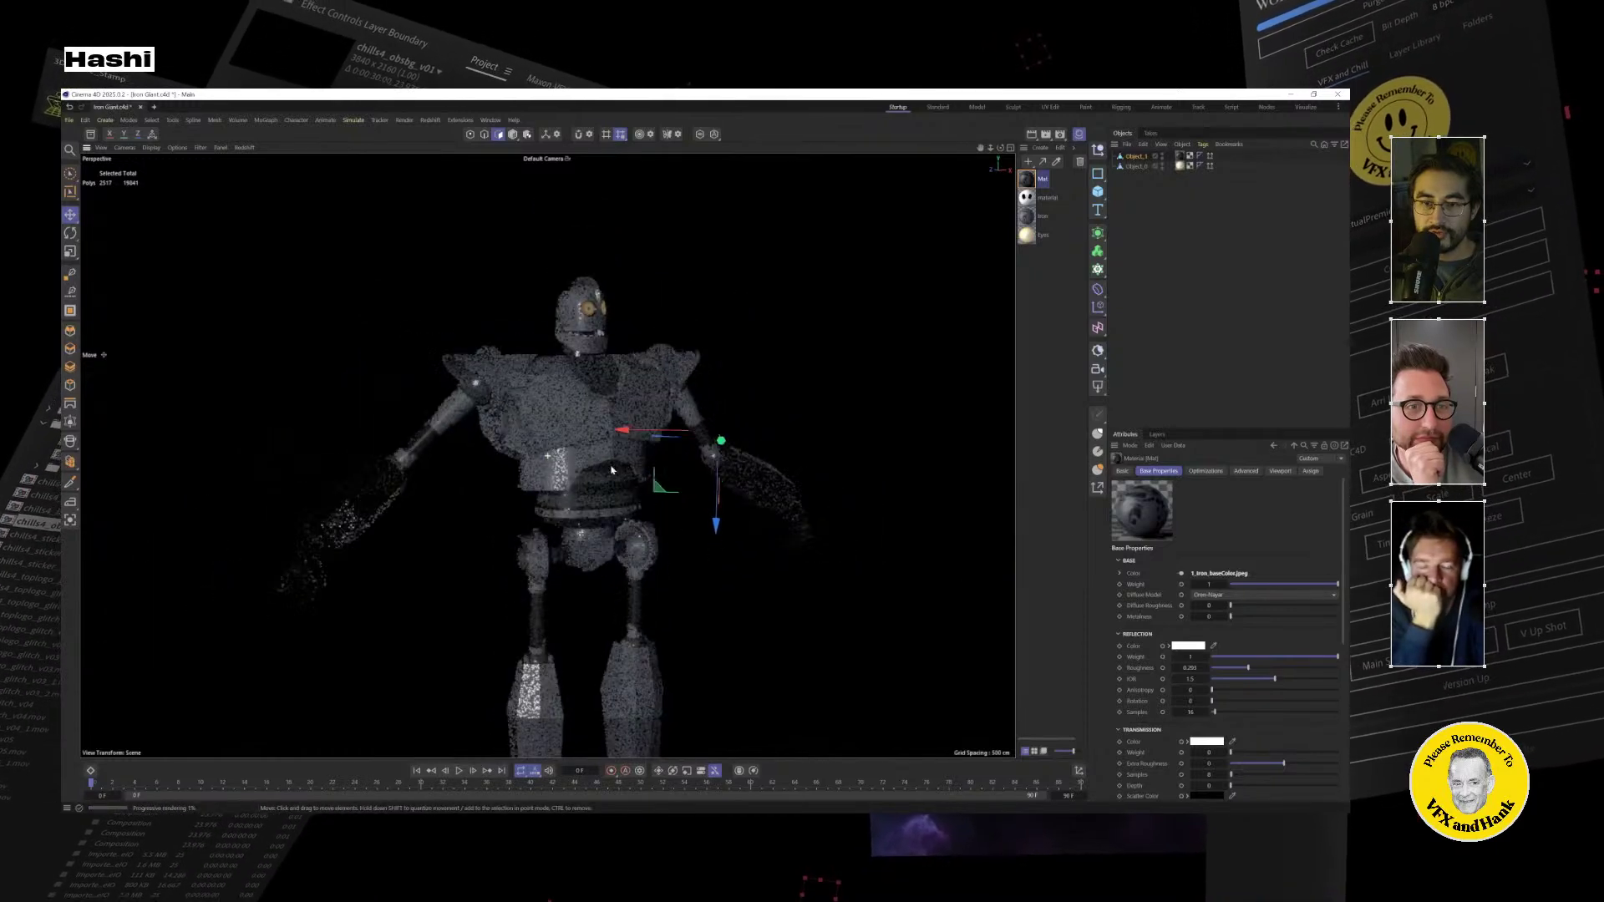
left_click_drag(611, 470, 620, 425, "alt")
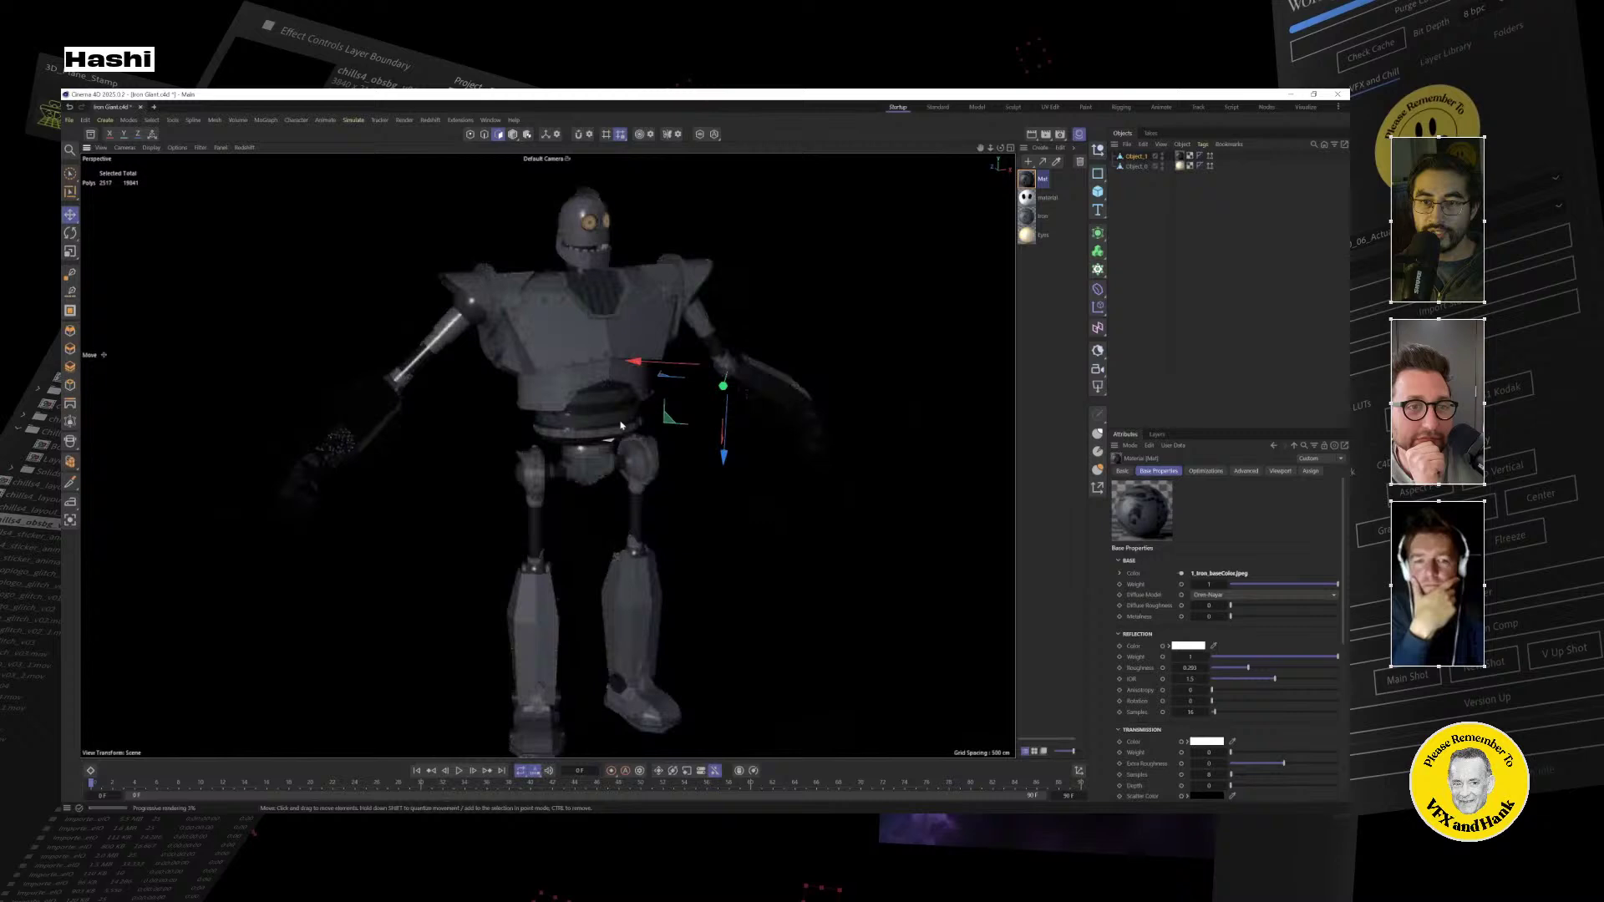
left_click(1161, 234)
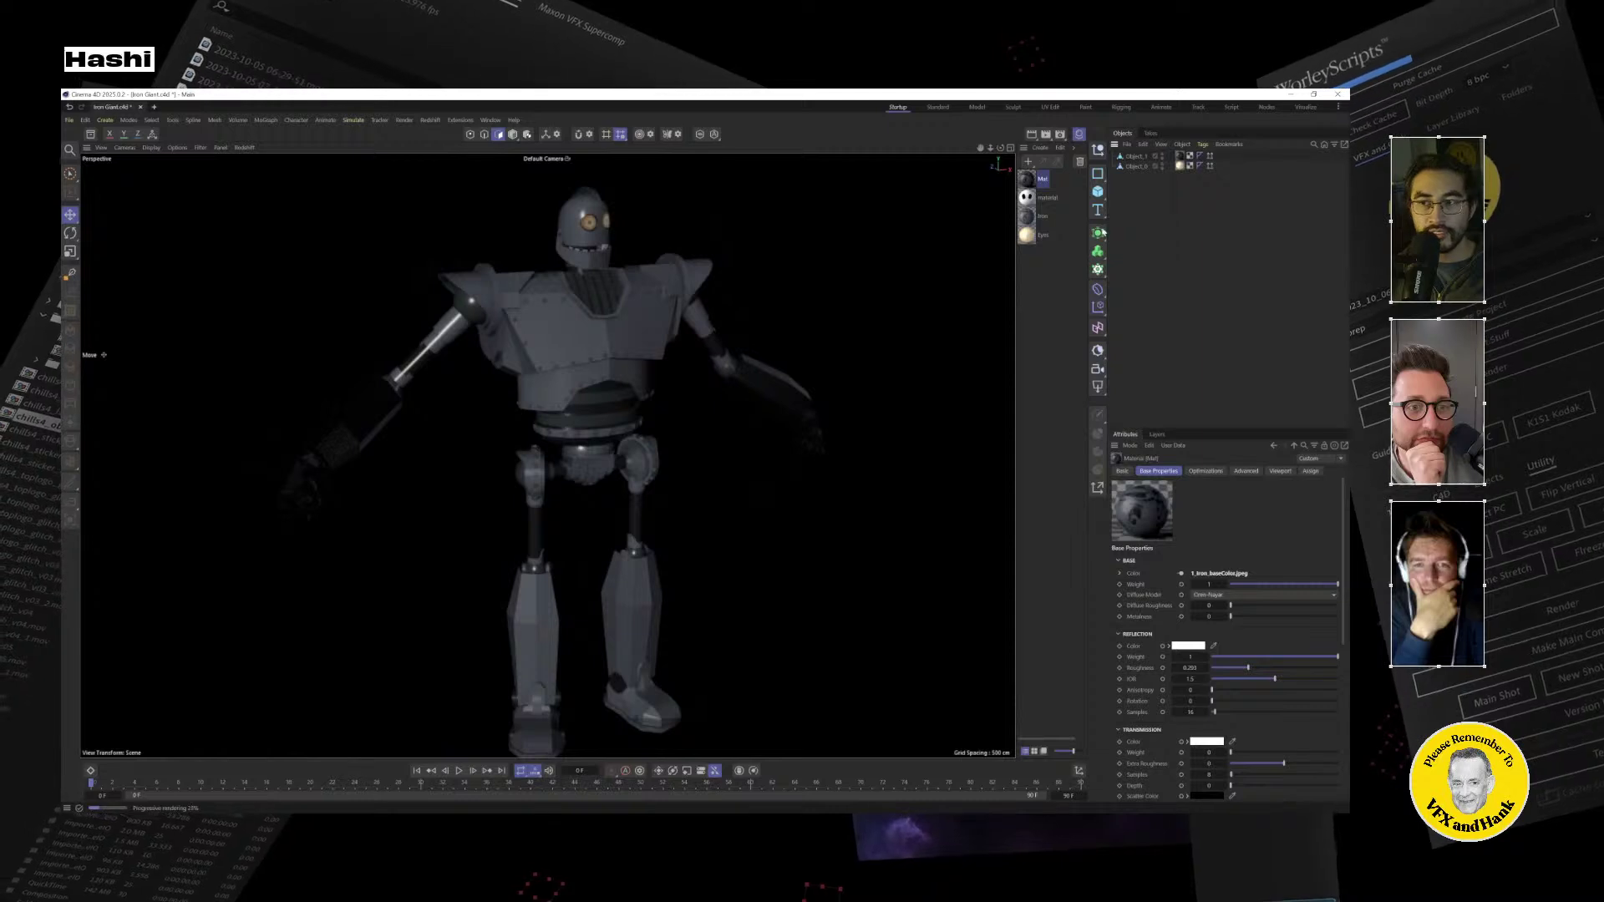
Light the scene with the Evening Sunset HDRI from the Asset Browser, applied through an RS Dome Light.
left_click(92, 136)
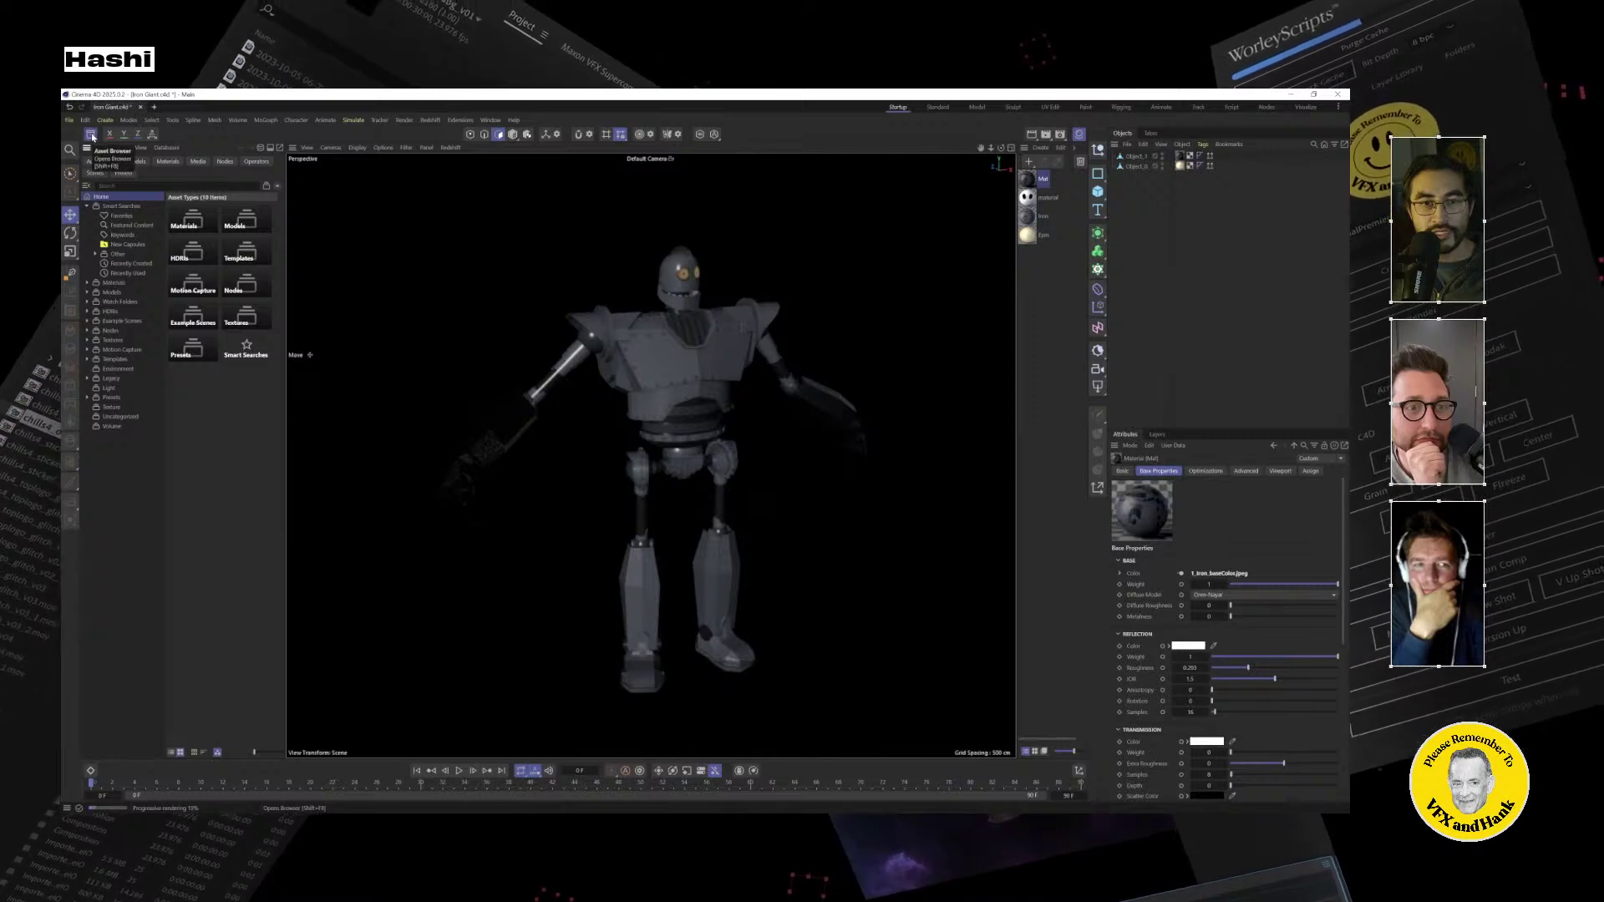
left_click(202, 255)
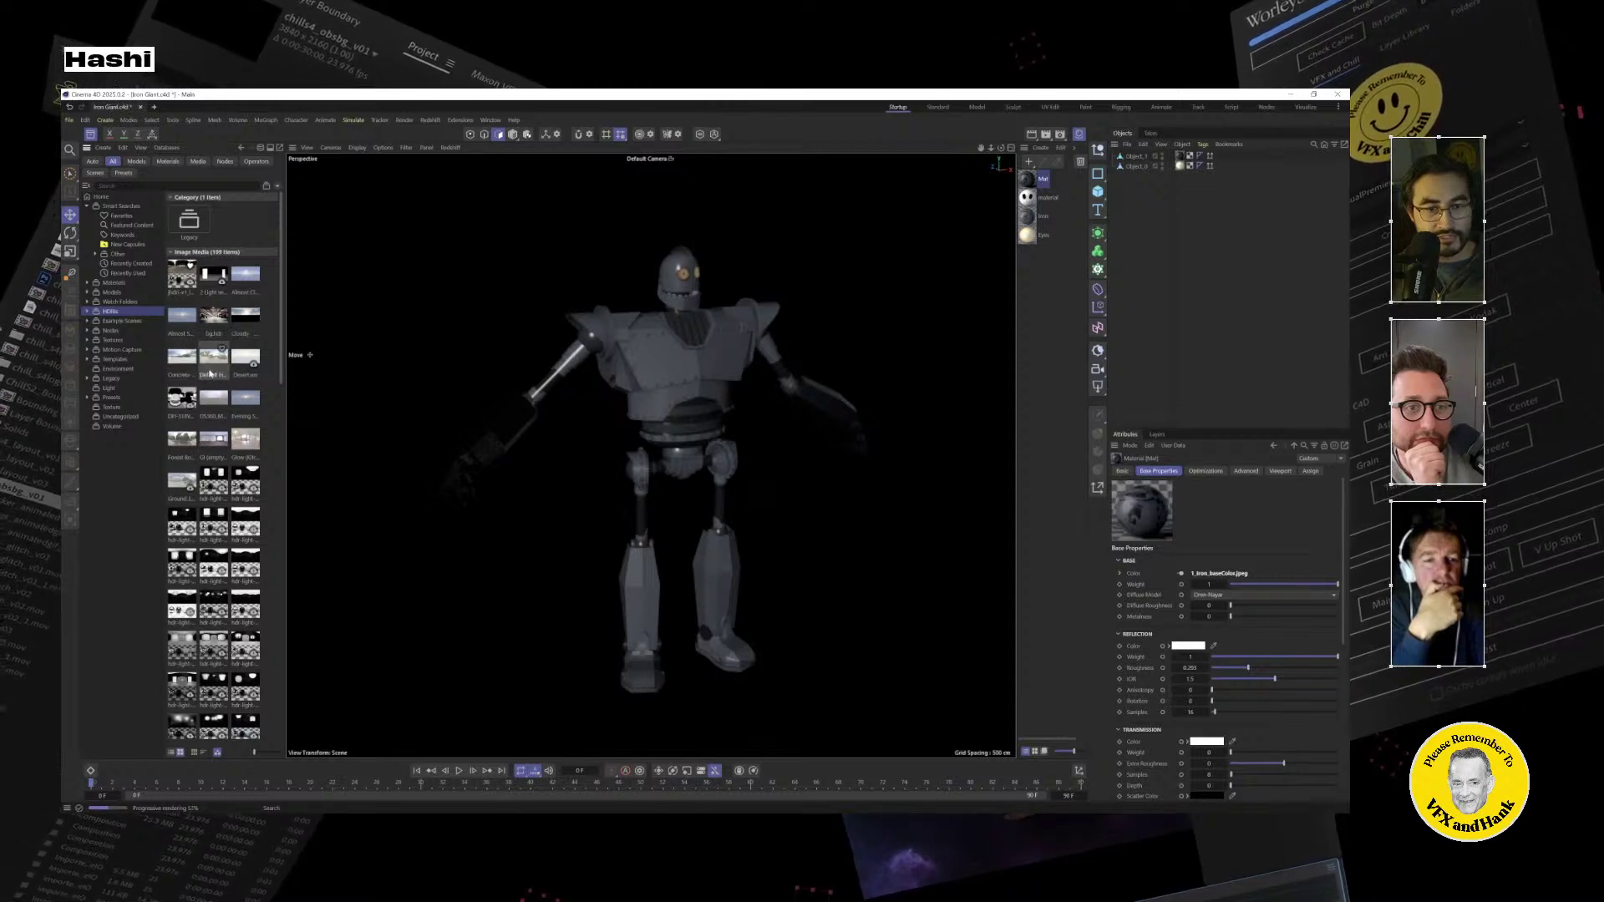
left_click(241, 403)
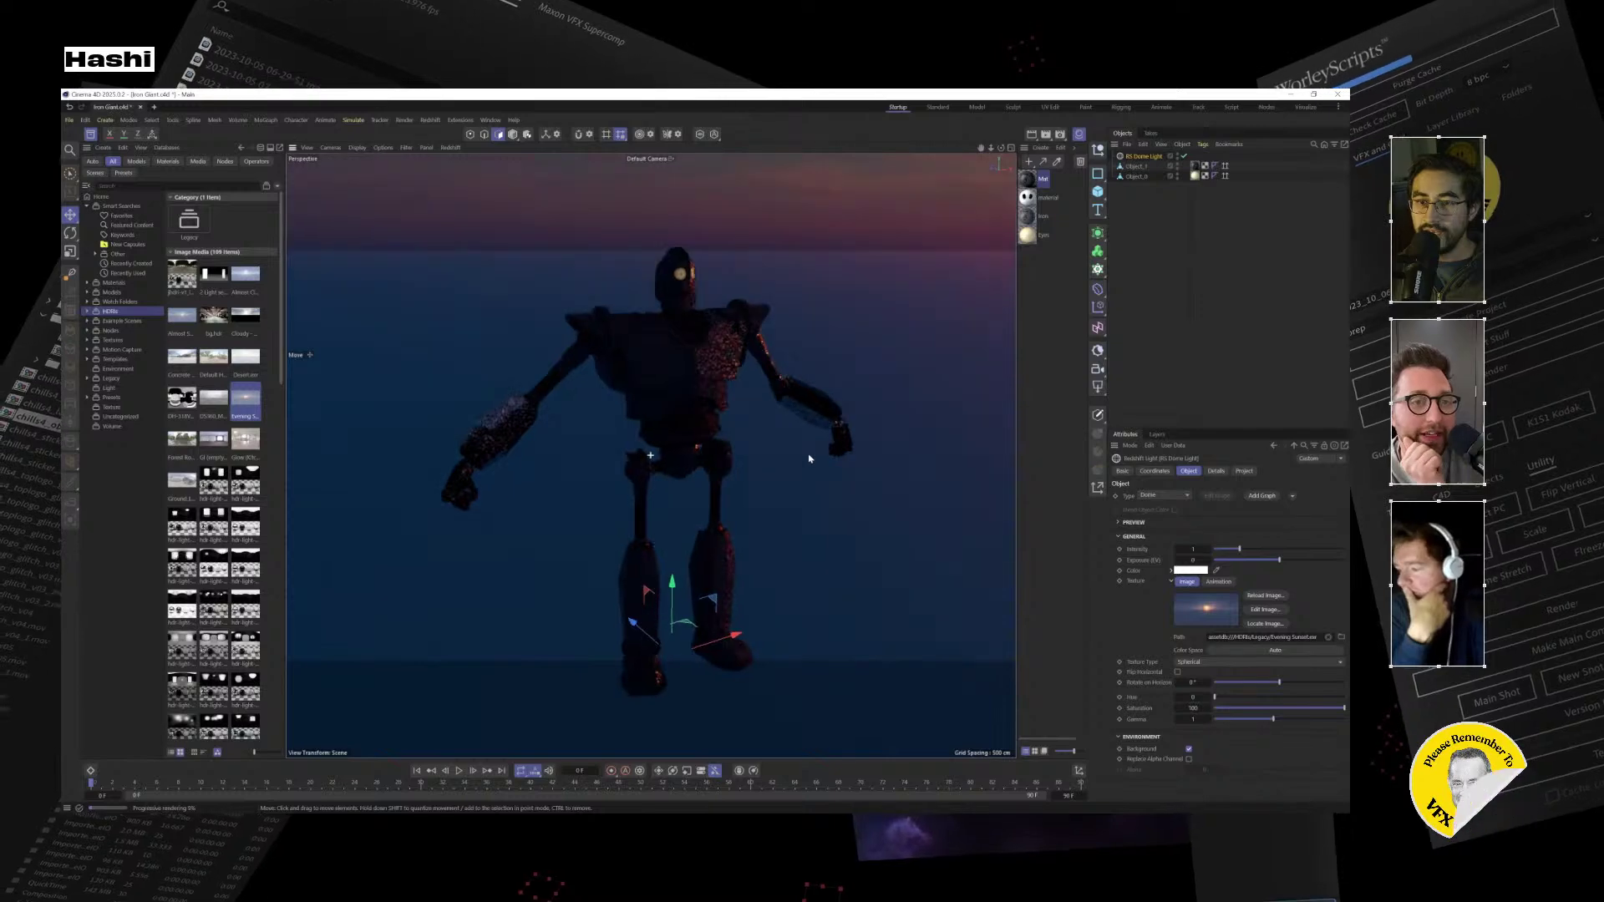
Inspect the Iron Giant's silhouette and rim lighting against the sunset HDRI from behind, from the side and close to the head.
left_click_drag(812, 454, 969, 439, "alt")
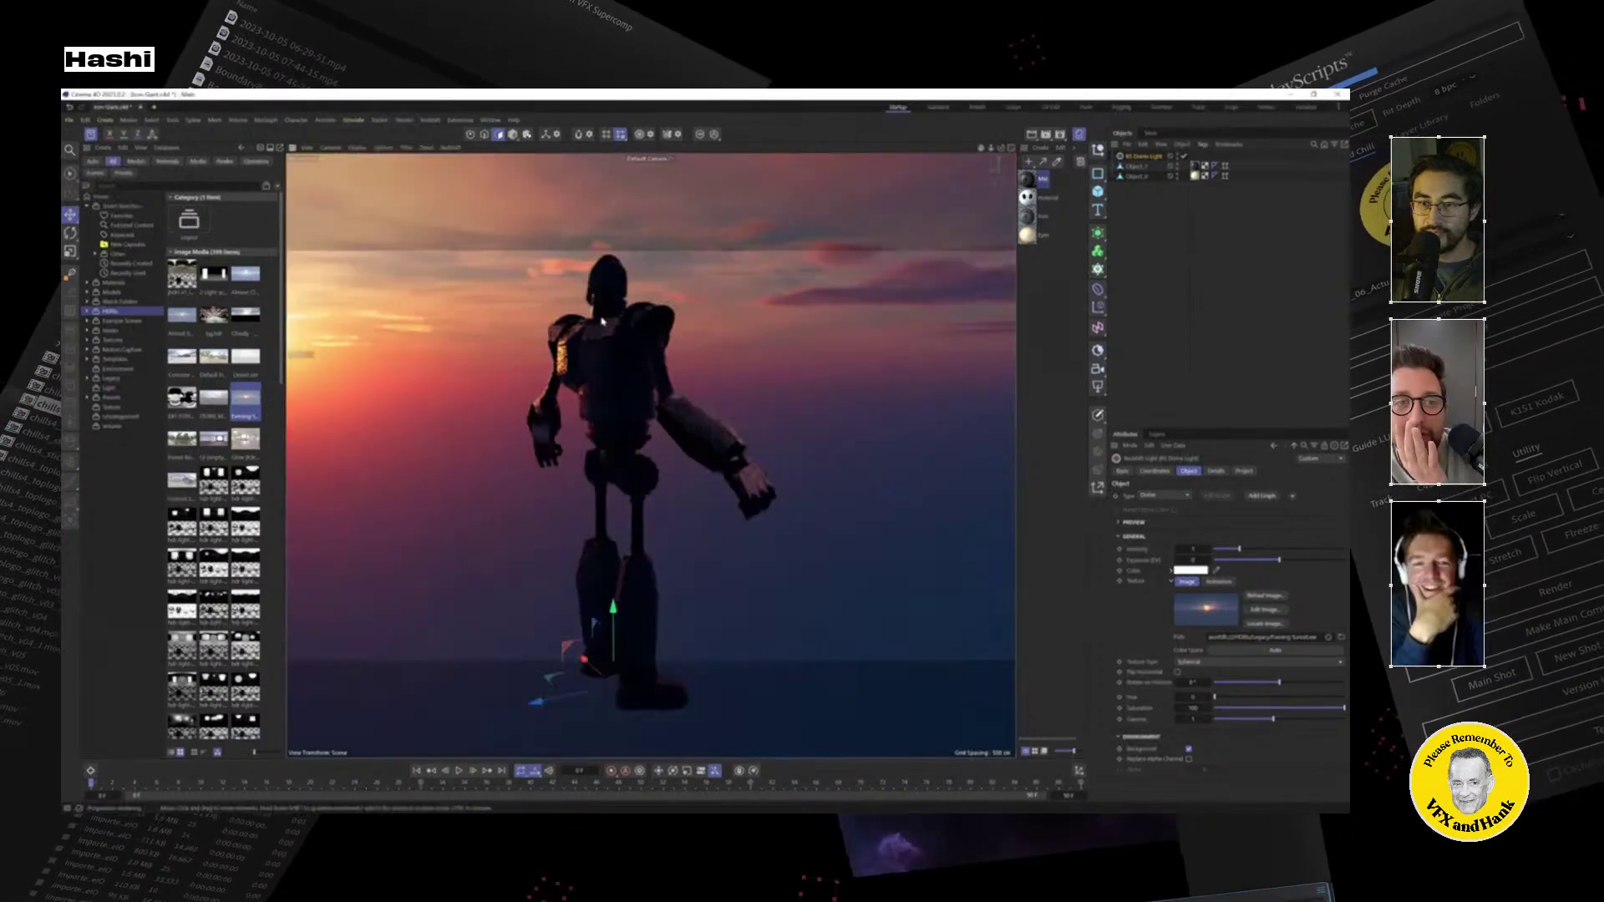
scroll(595, 327, "up", 5)
scroll(684, 338, "up", 3)
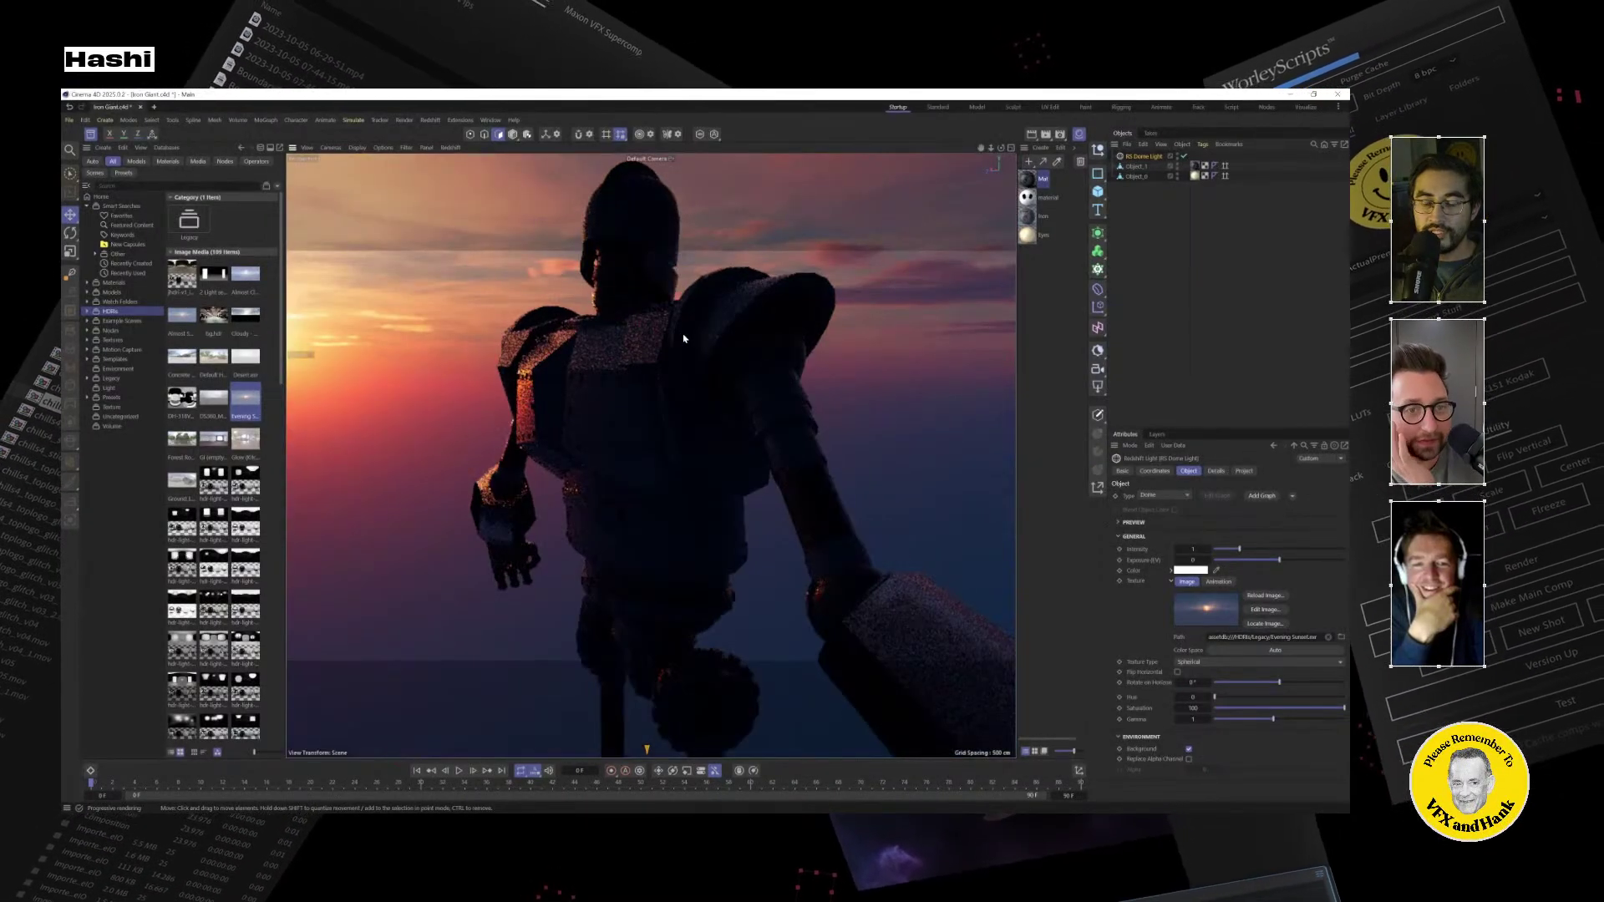
left_click_drag(707, 356, 660, 368, "alt")
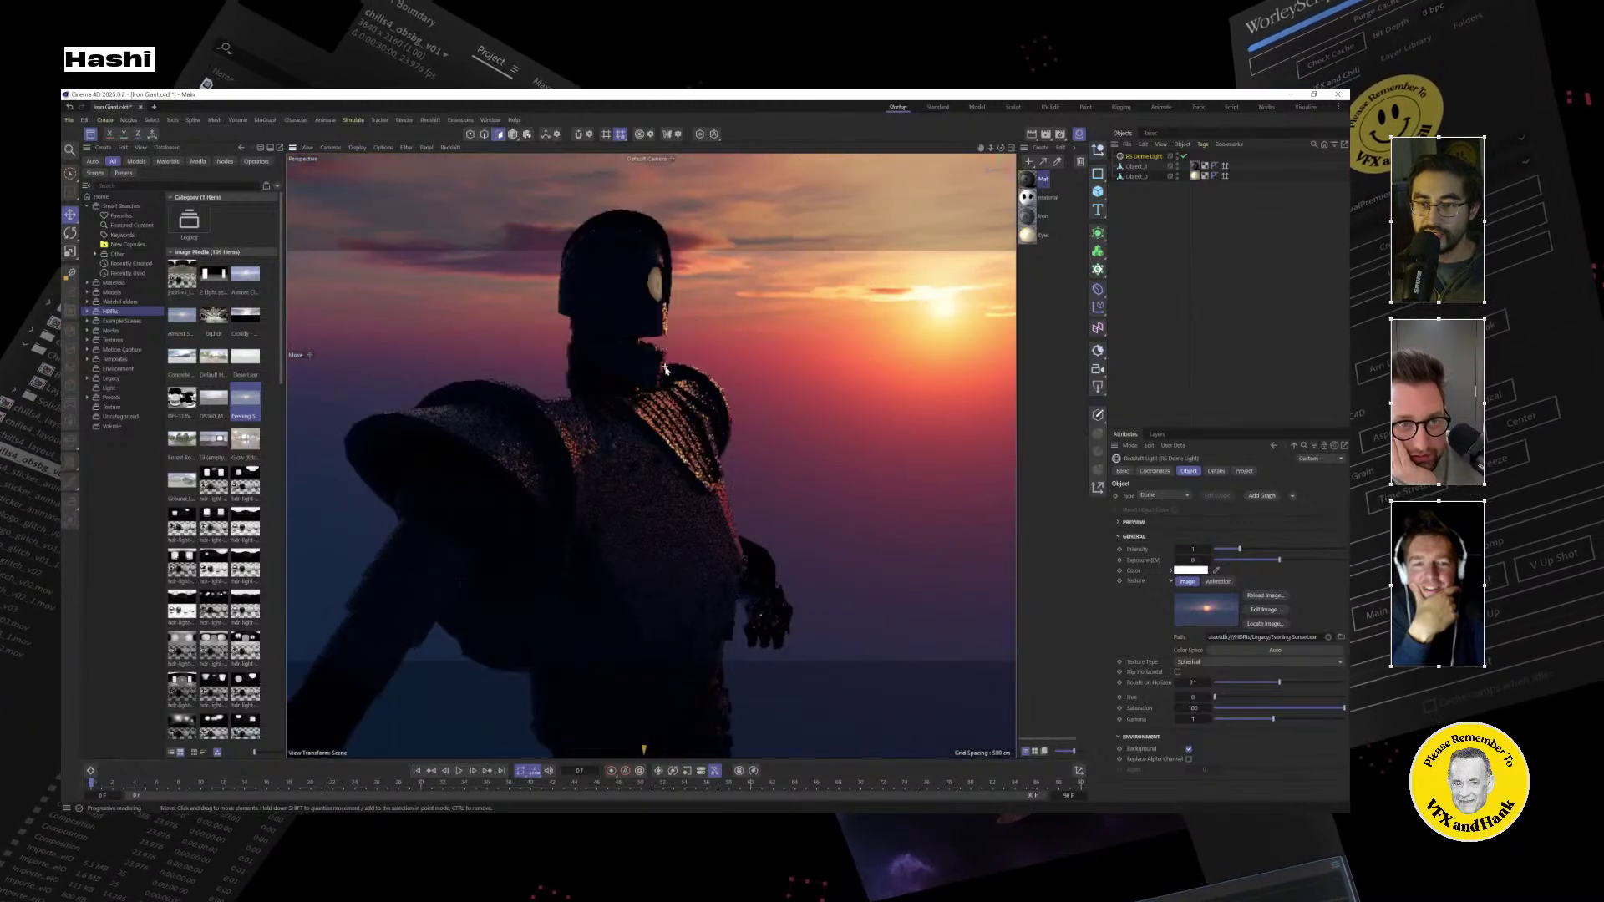
scroll(667, 365, "up", 4)
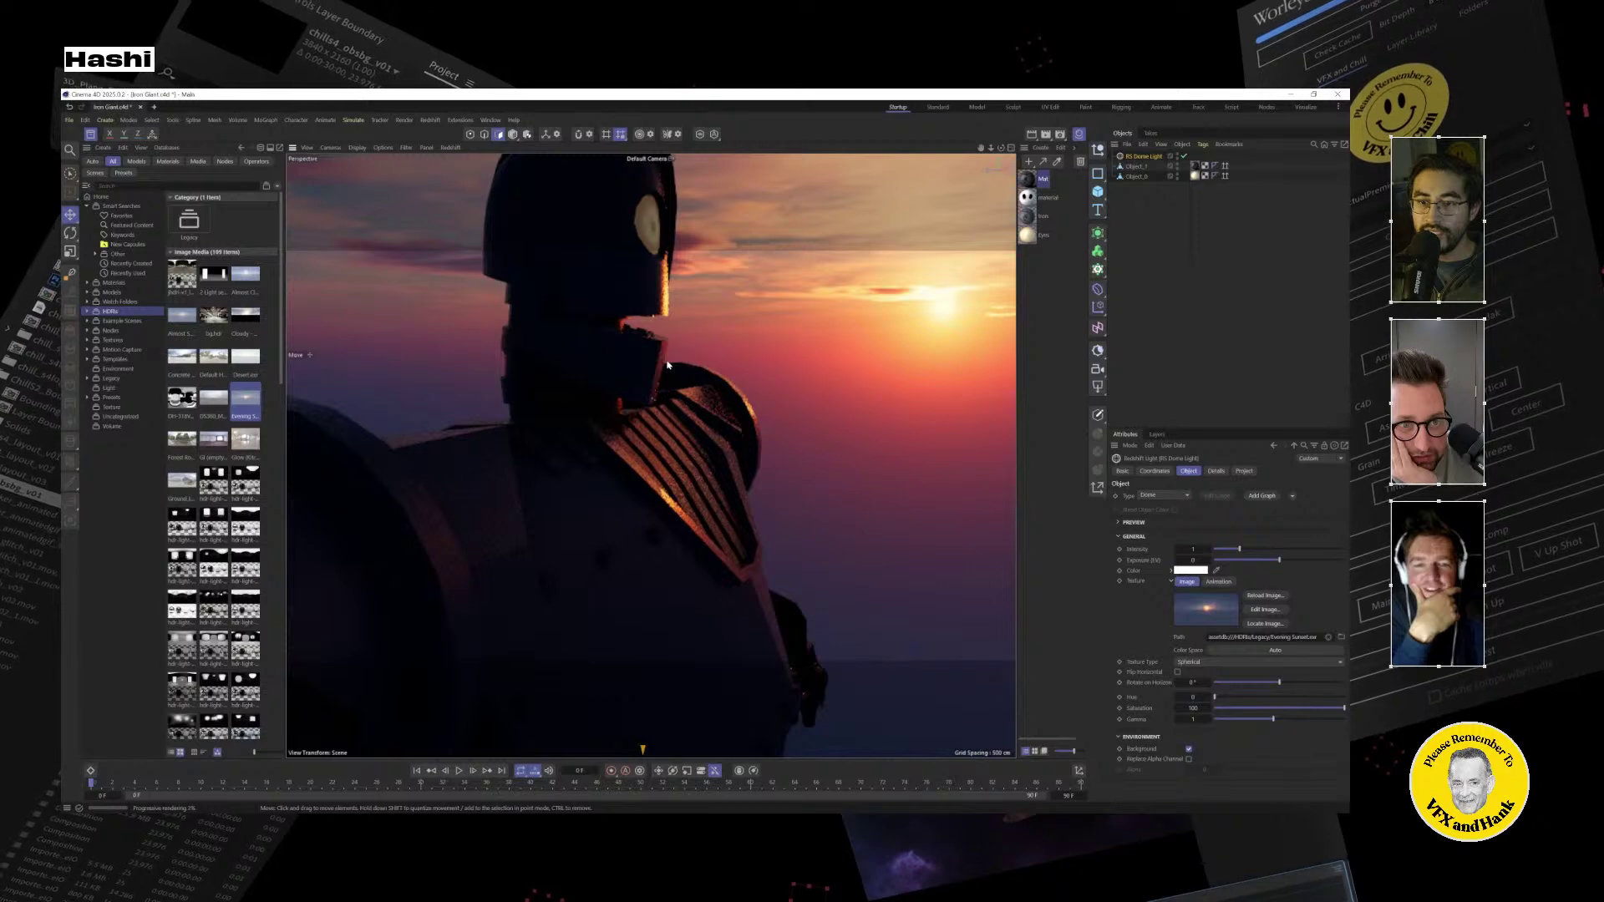
scroll(634, 409, "down", 6)
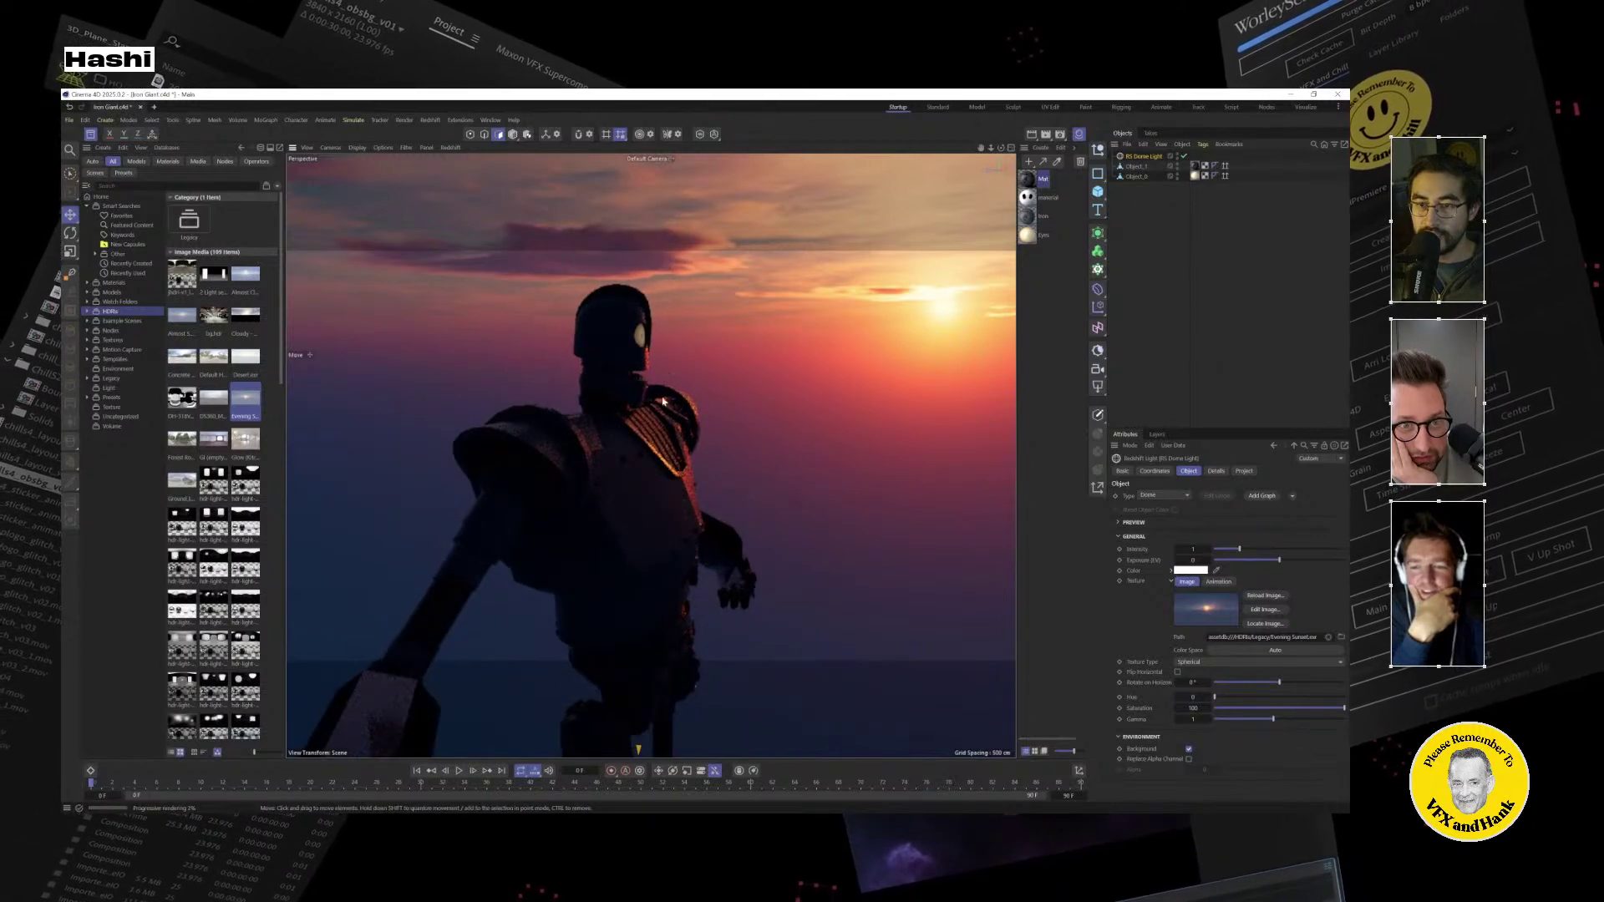
left_click_drag(662, 402, 468, 437, "alt")
key("ctrl+shift+z")
left_click_drag(690, 425, 858, 362, "alt")
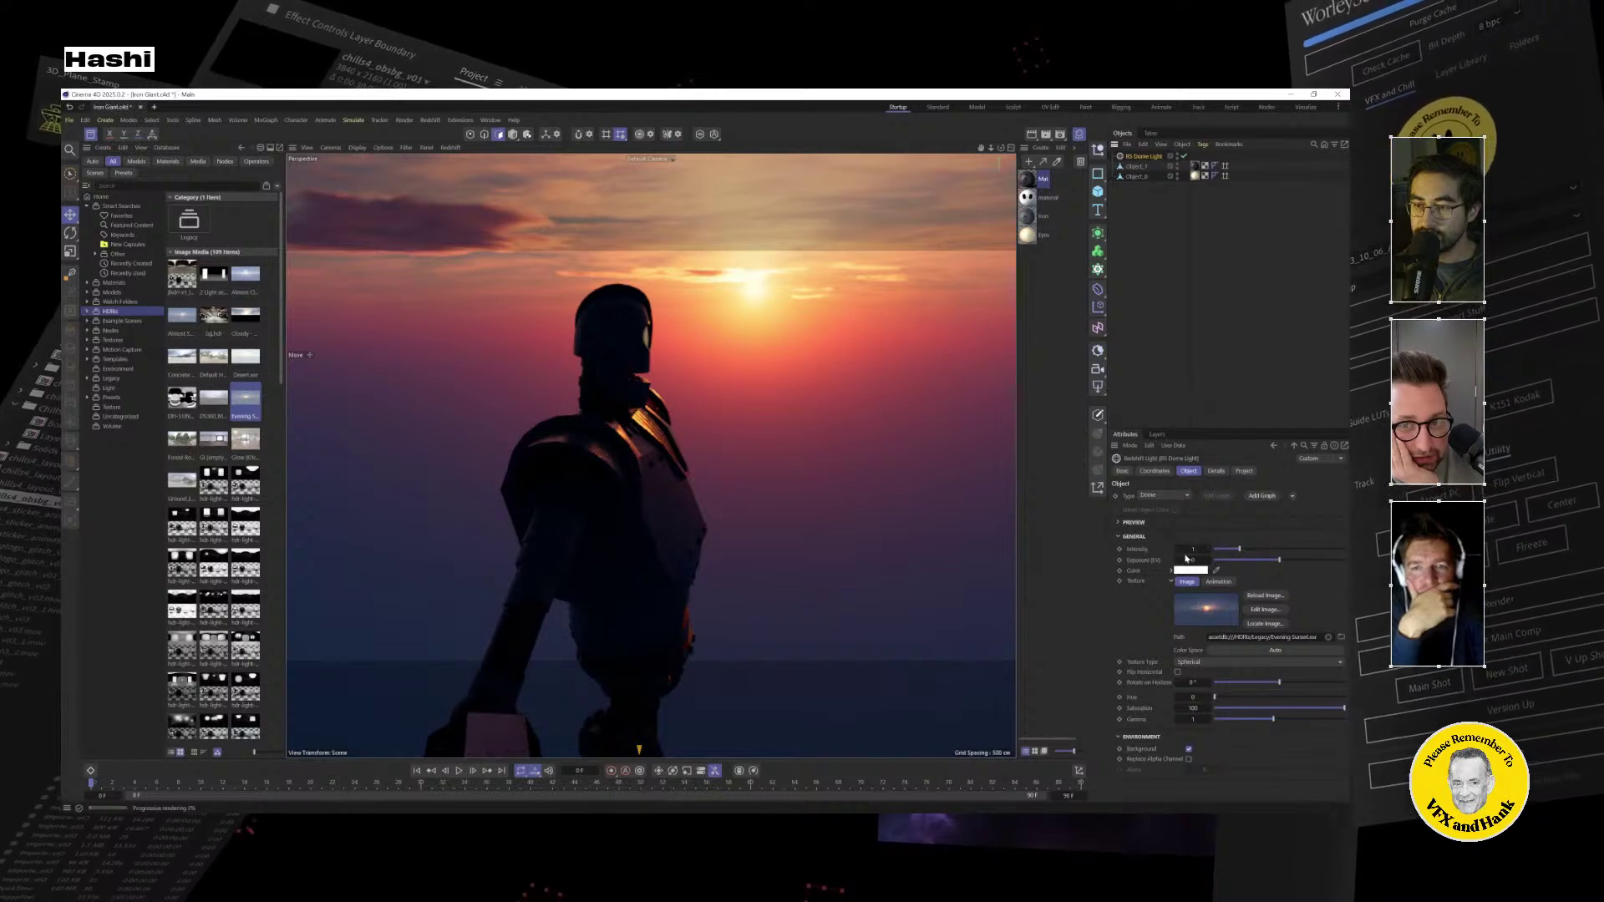
Raise the RS Dome Light's intensity and exposure to brighten the Iron Giant, checking the render from the front and both sides.
left_click_drag(1241, 549, 1270, 549)
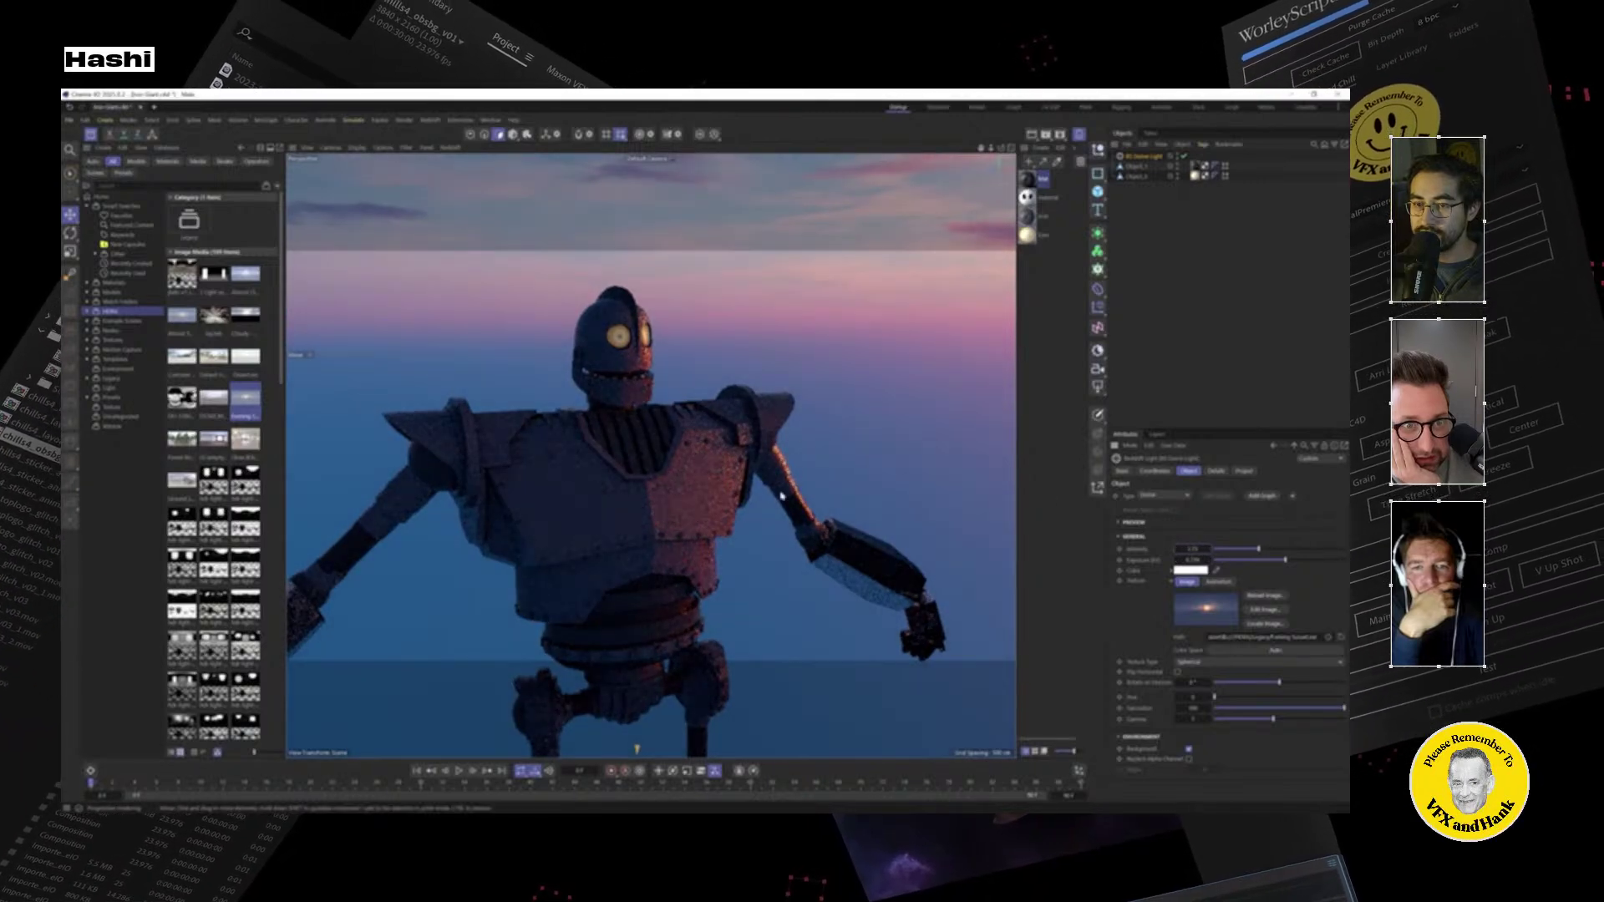
left_click_drag(781, 497, 713, 537, "alt")
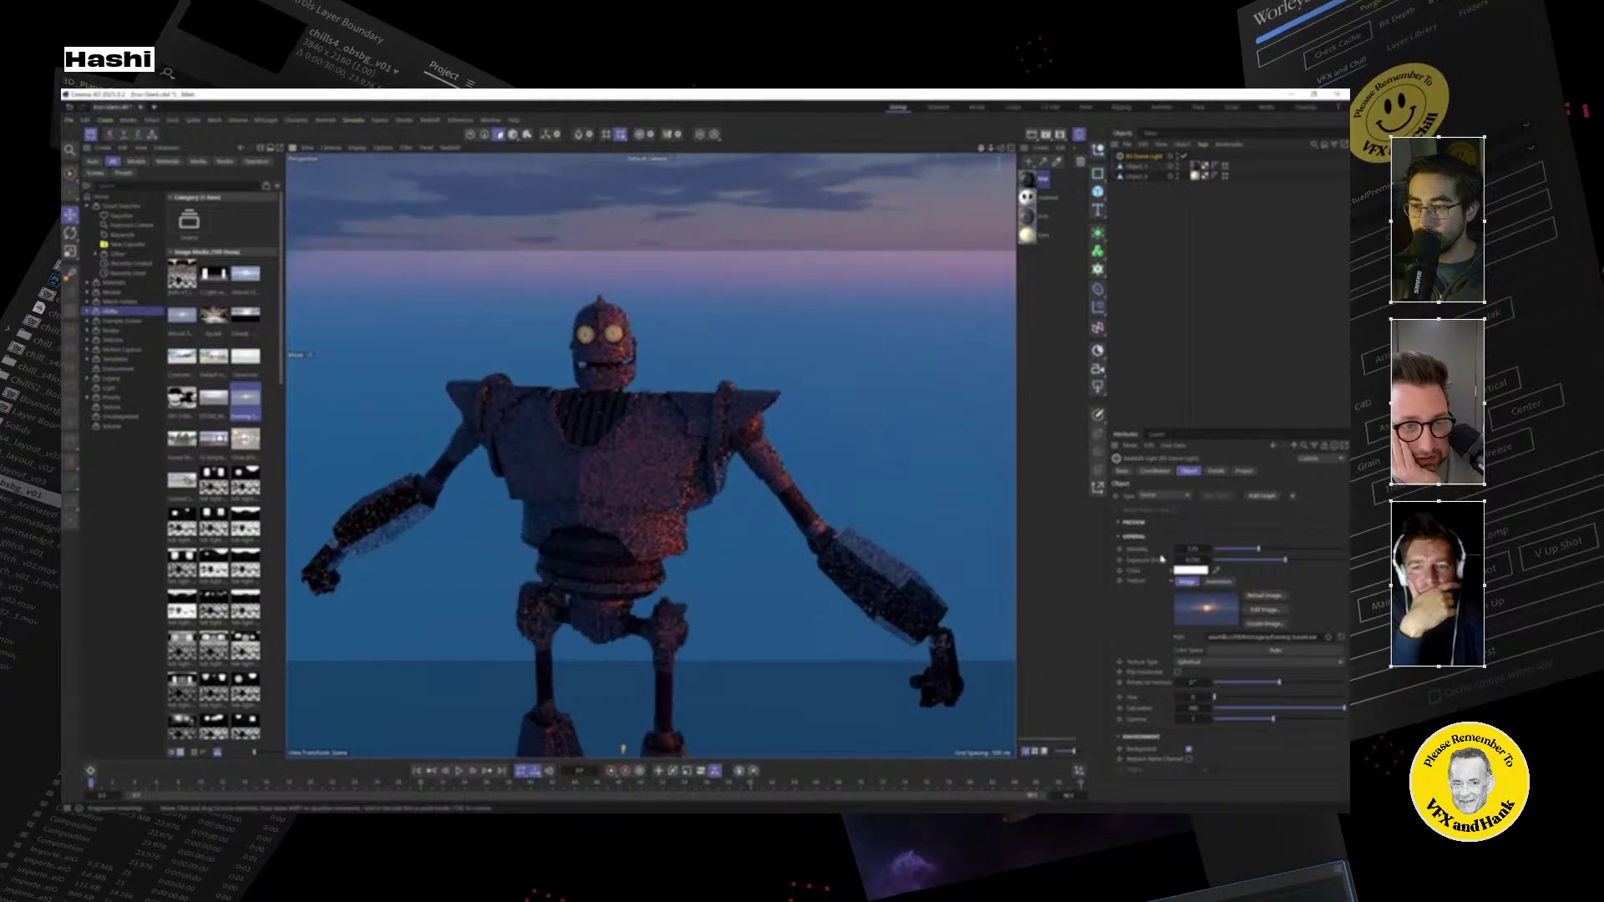
scroll(584, 392, "up", 3)
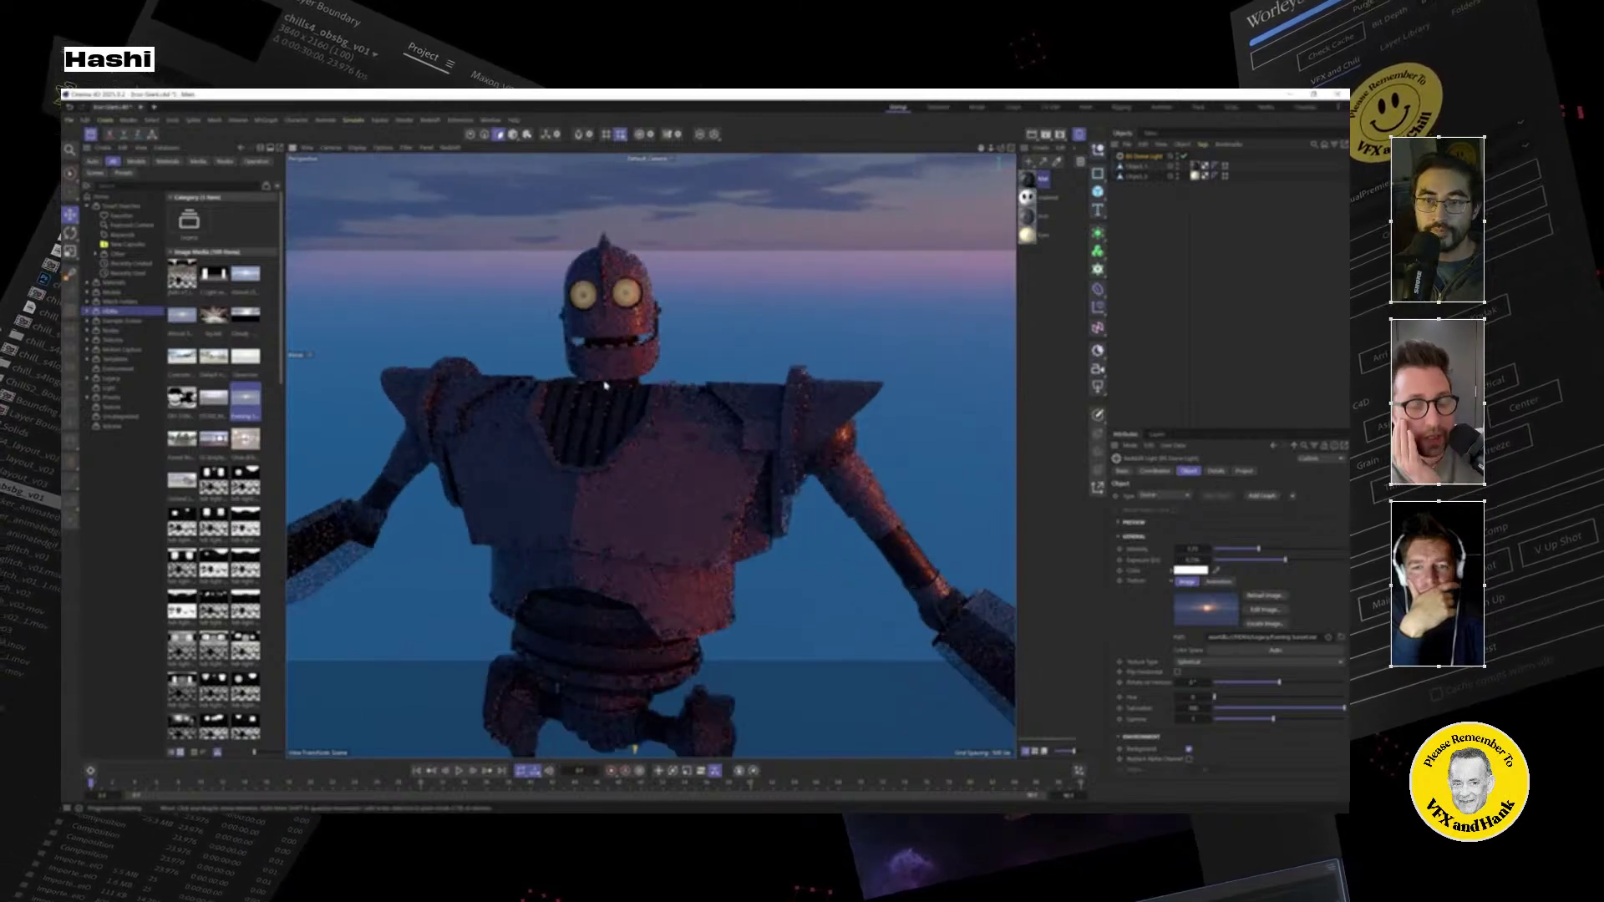
left_click_drag(604, 385, 685, 431, "alt")
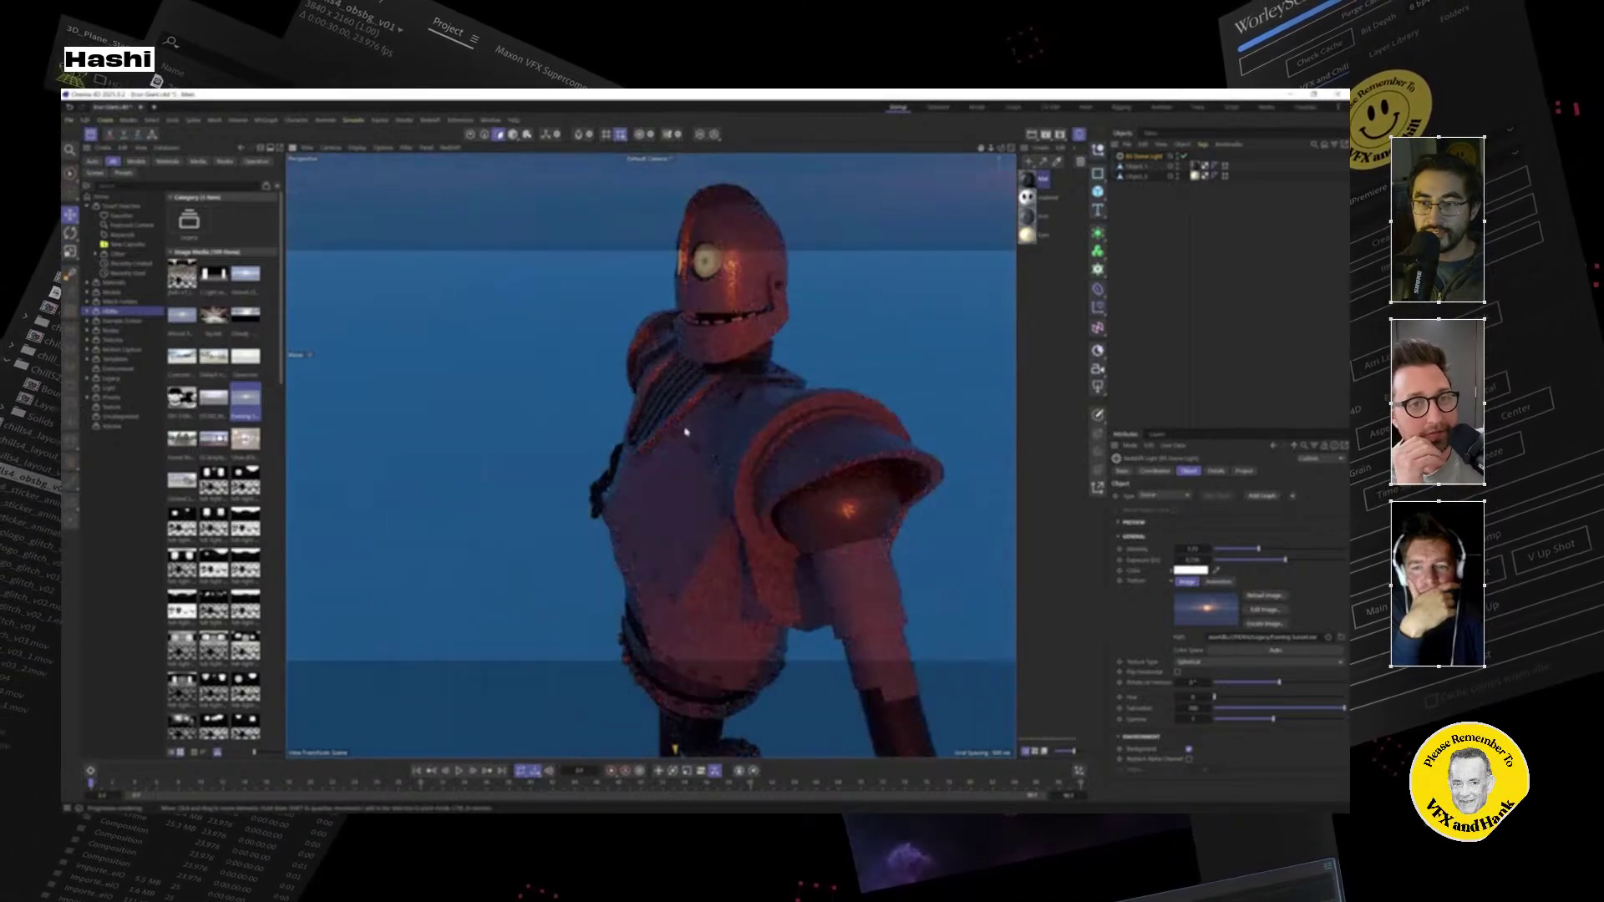
left_click_drag(756, 527, 648, 413, "alt")
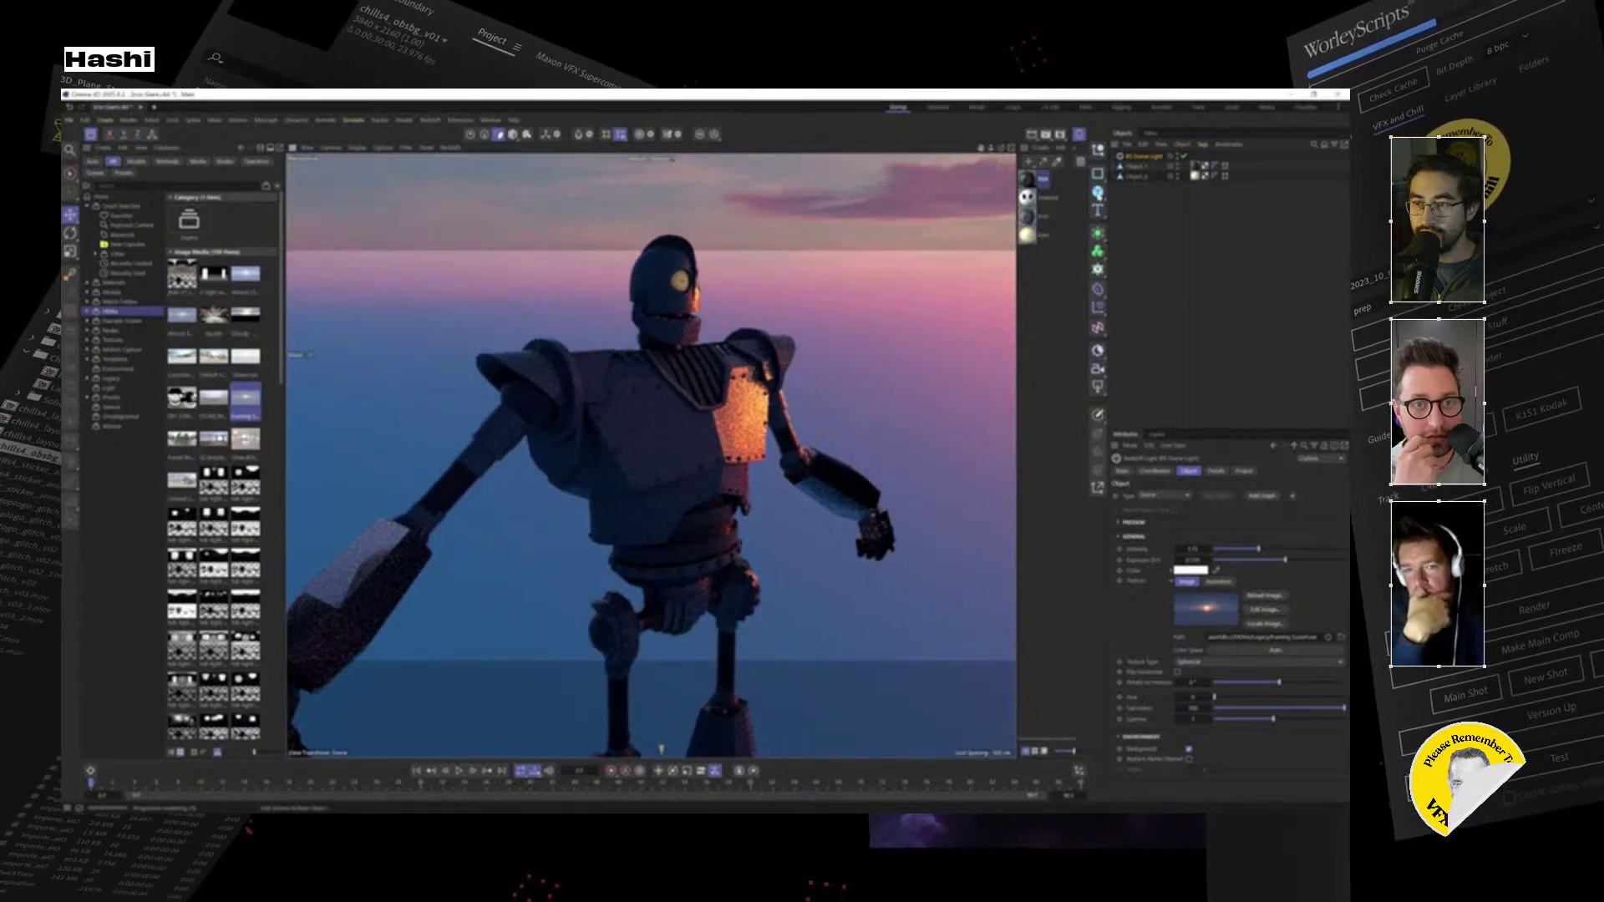
Add a Redshift Area Light and raise it from the Iron Giant's feet to head height.
left_click(1097, 191)
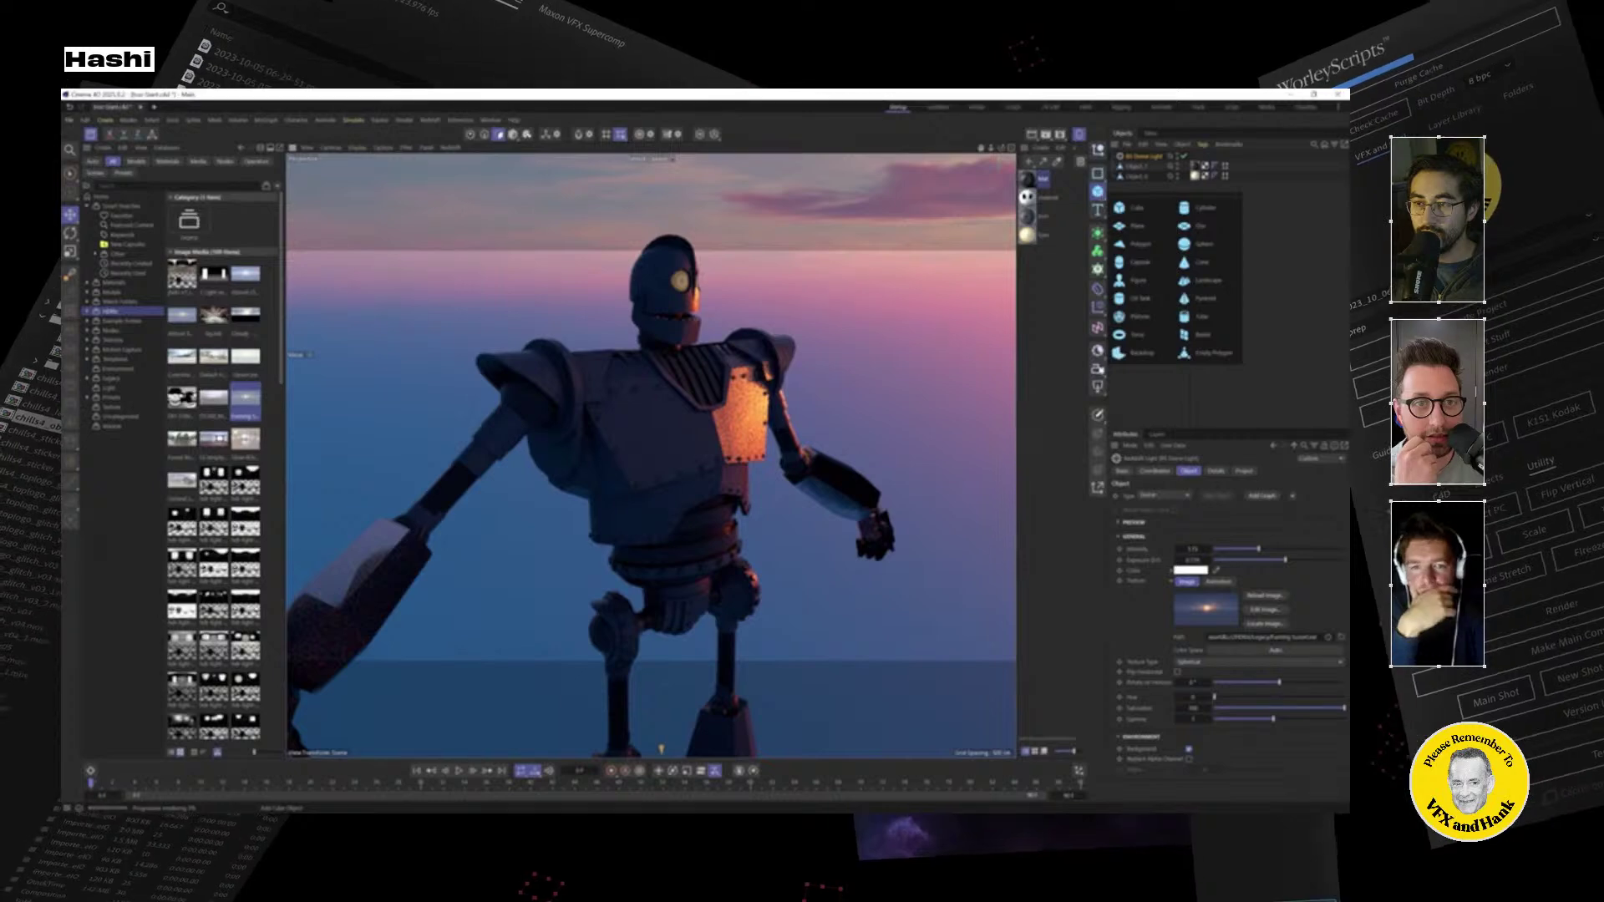
left_click(1098, 386)
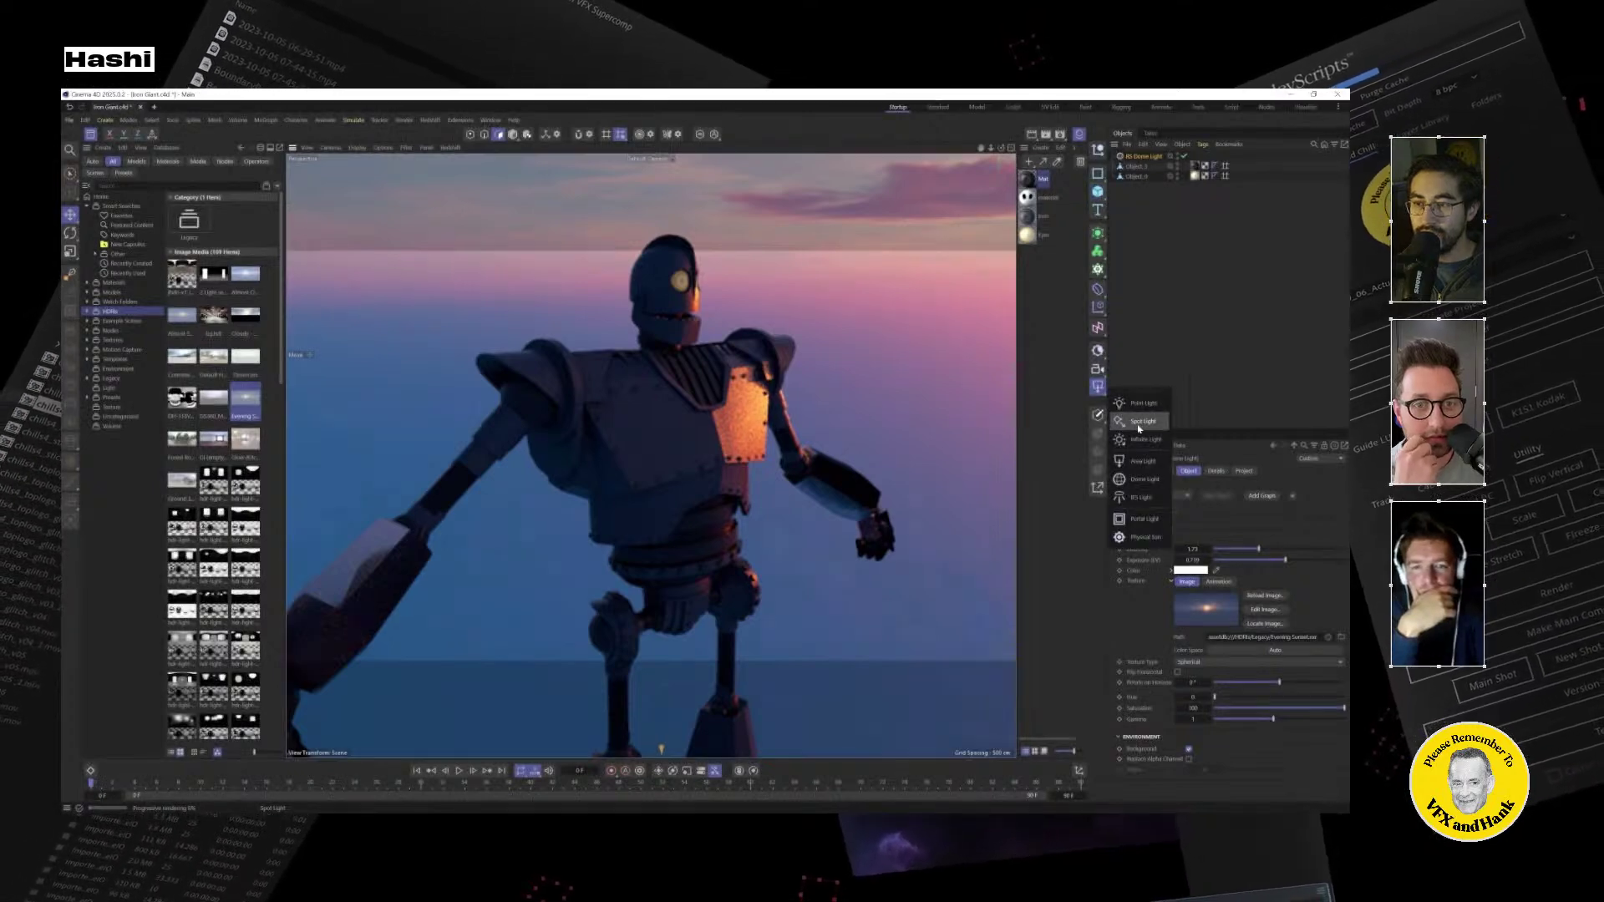
left_click(1141, 460)
left_click_drag(736, 470, 674, 547, "alt")
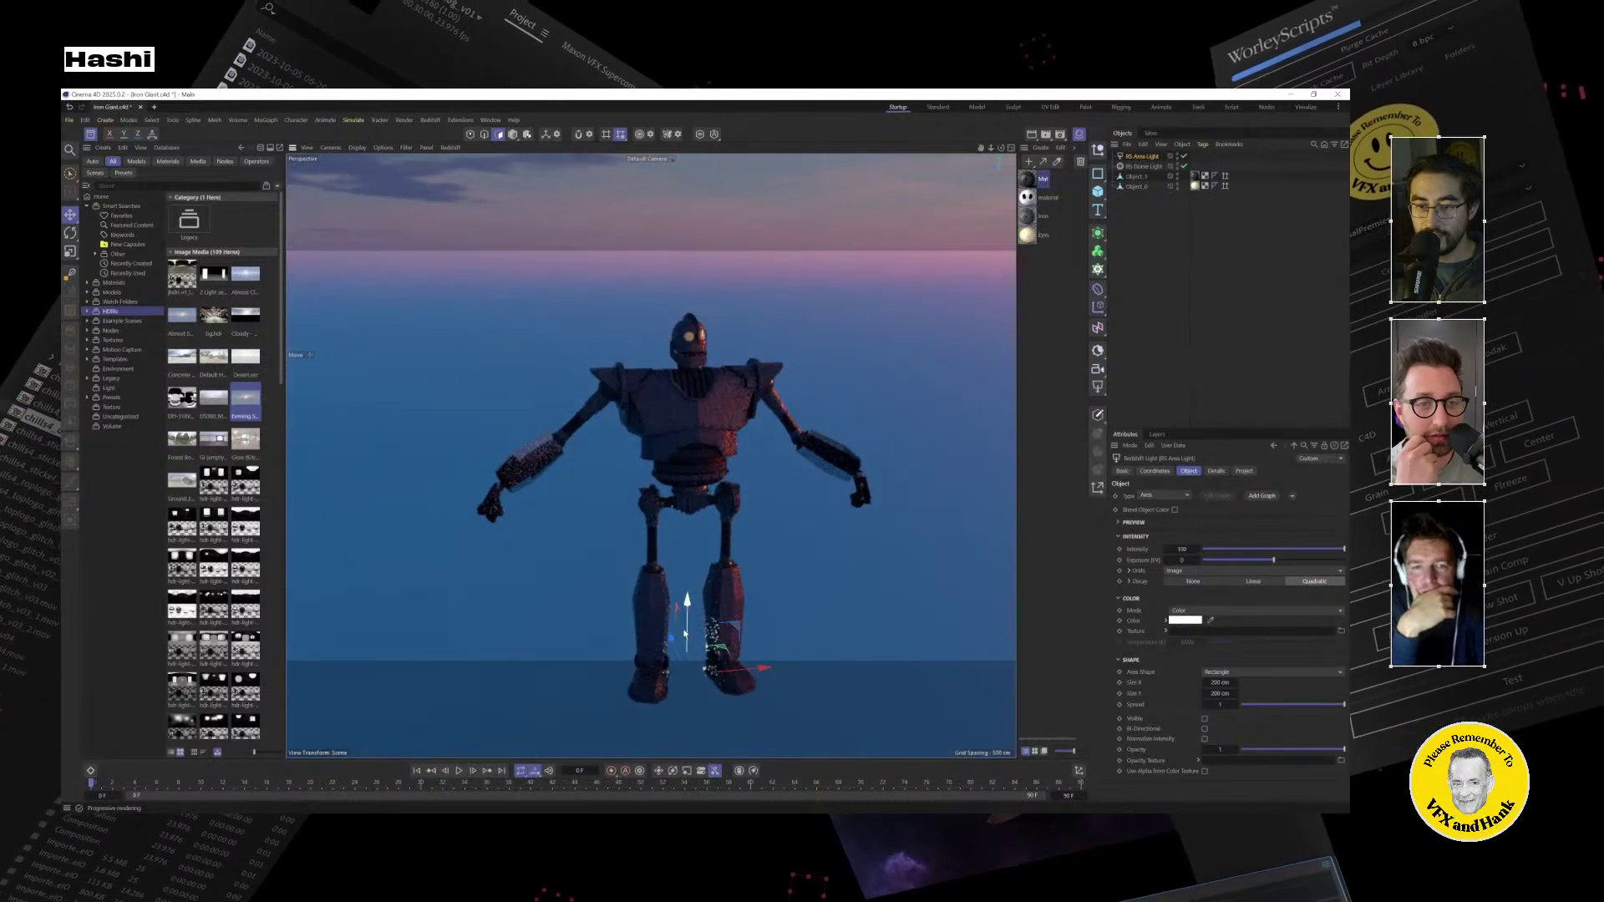
left_click_drag(685, 632, 690, 334)
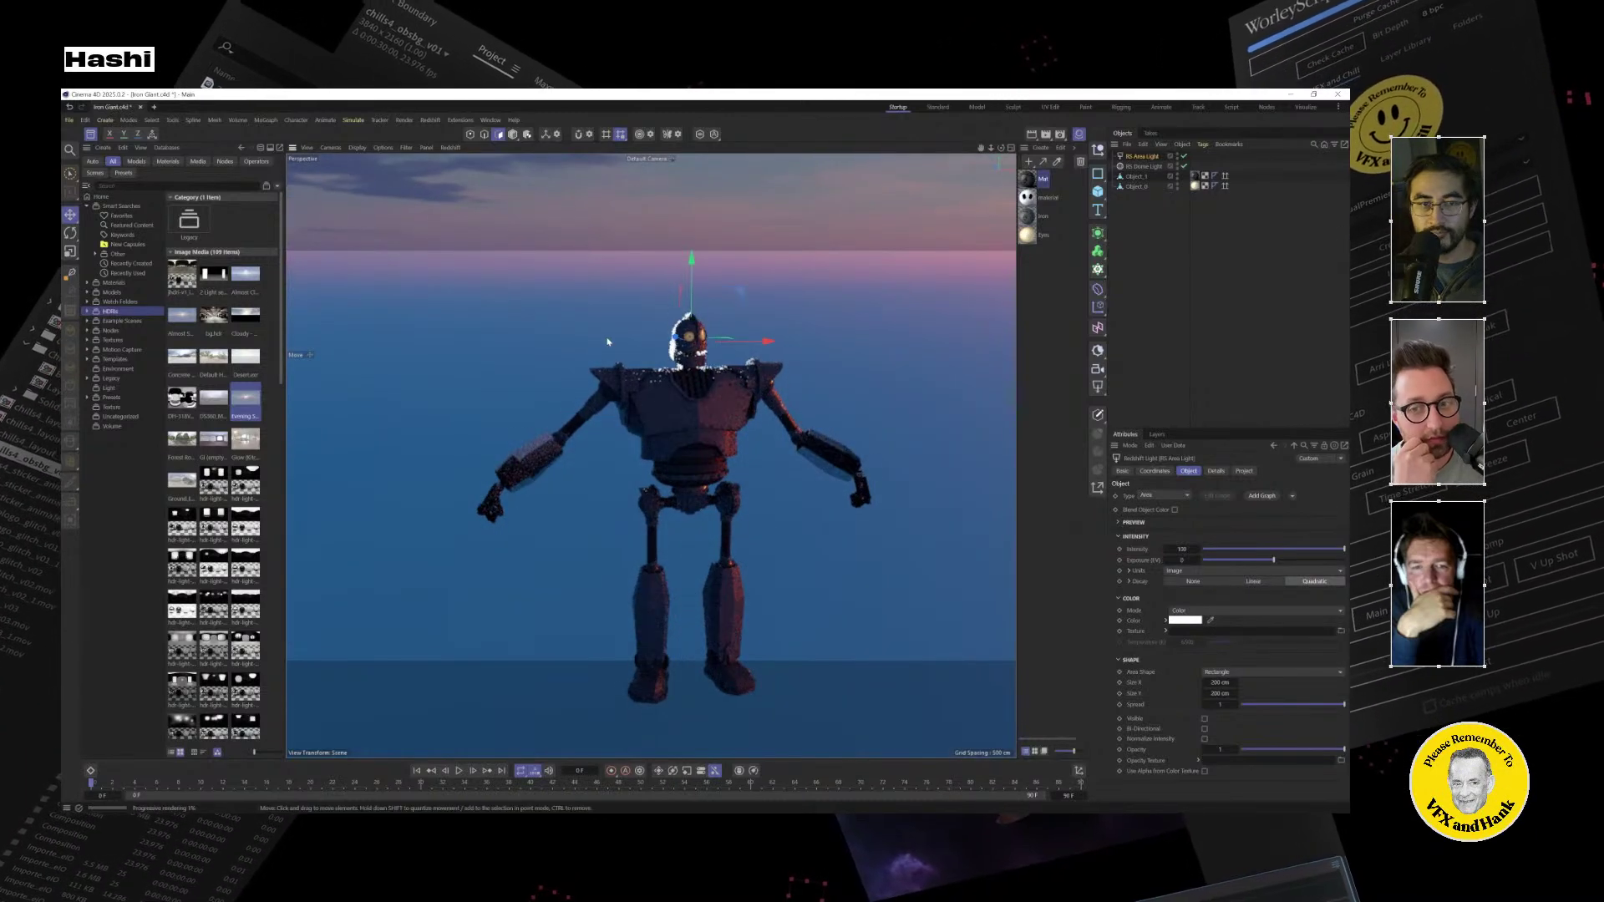
Rotate the area light sideways and move it well out beside the Iron Giant so it lights the body from that side.
left_click(71, 234)
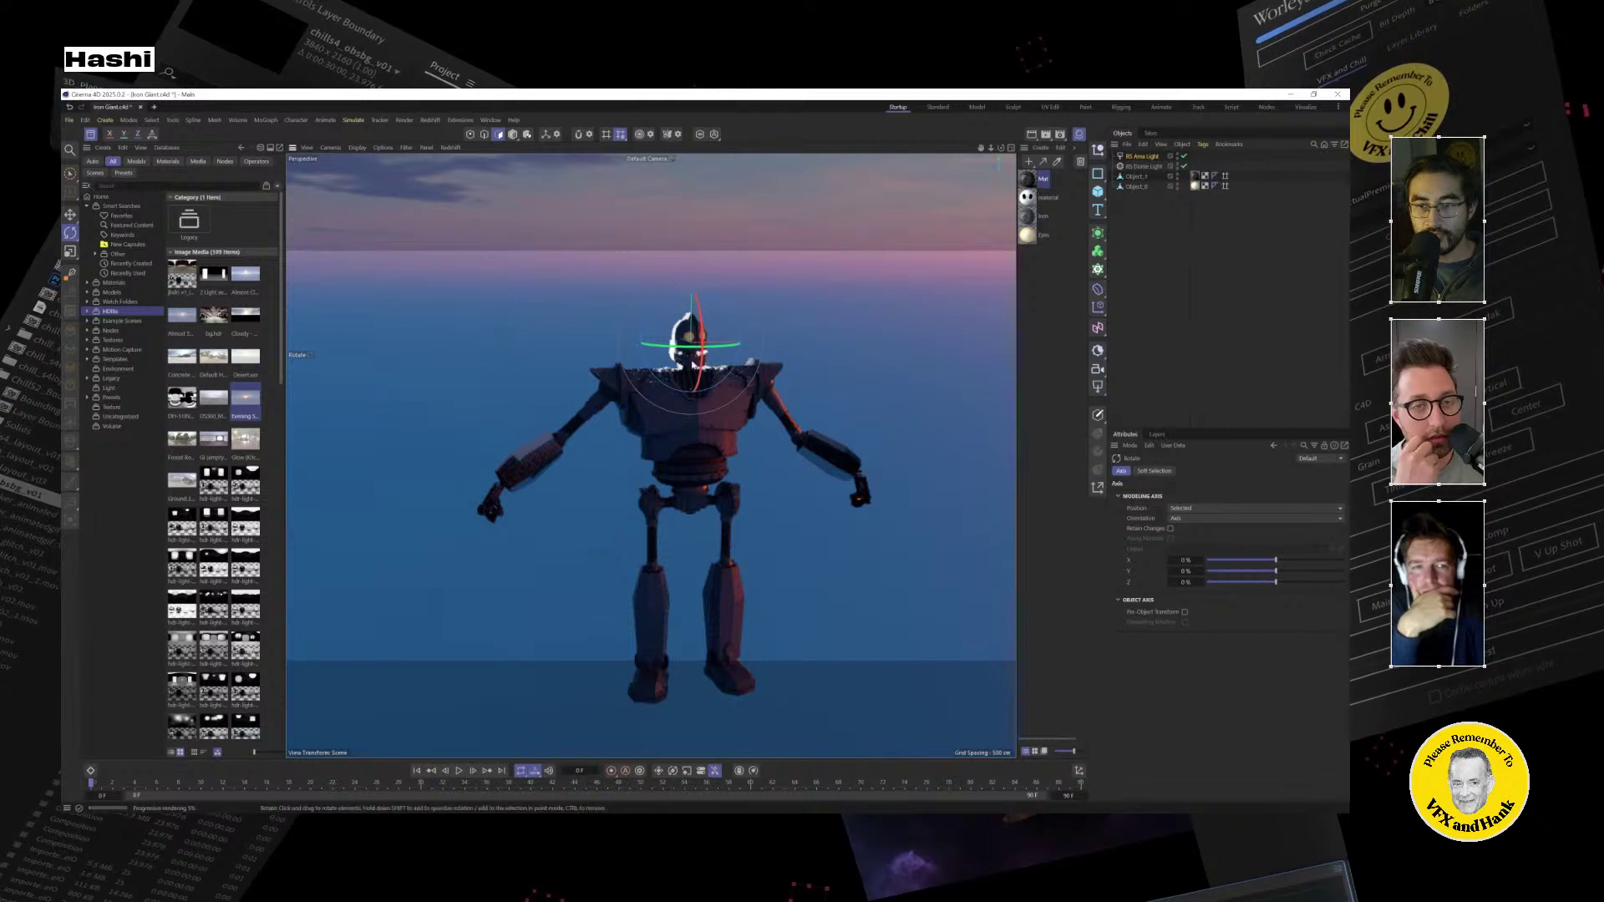
left_click(71, 215)
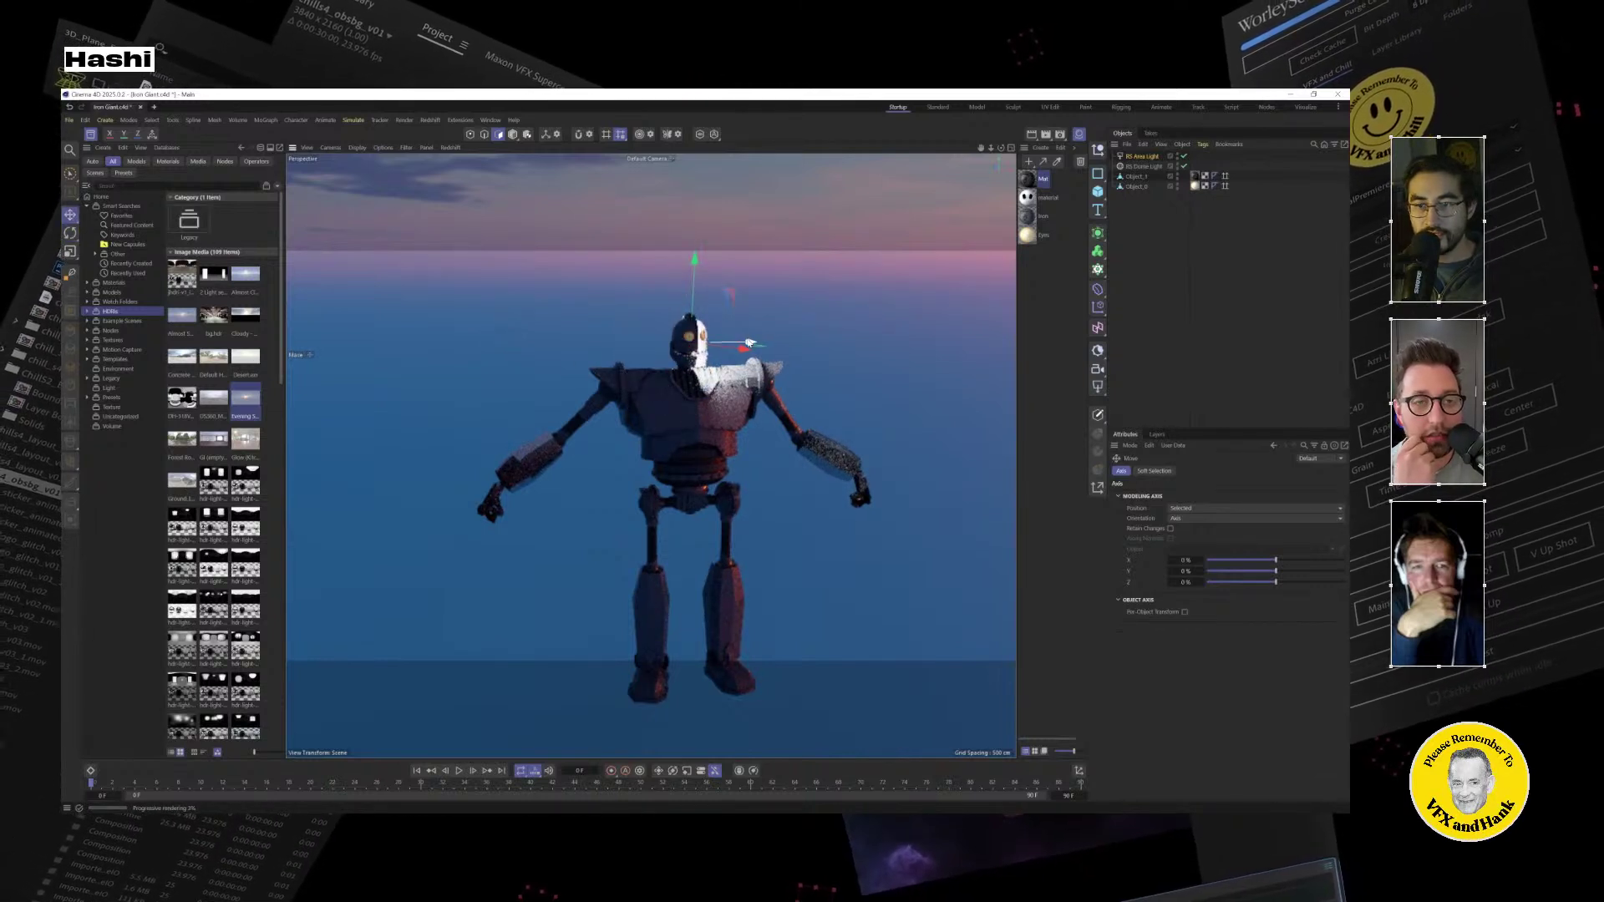
left_click_drag(750, 344, 378, 326)
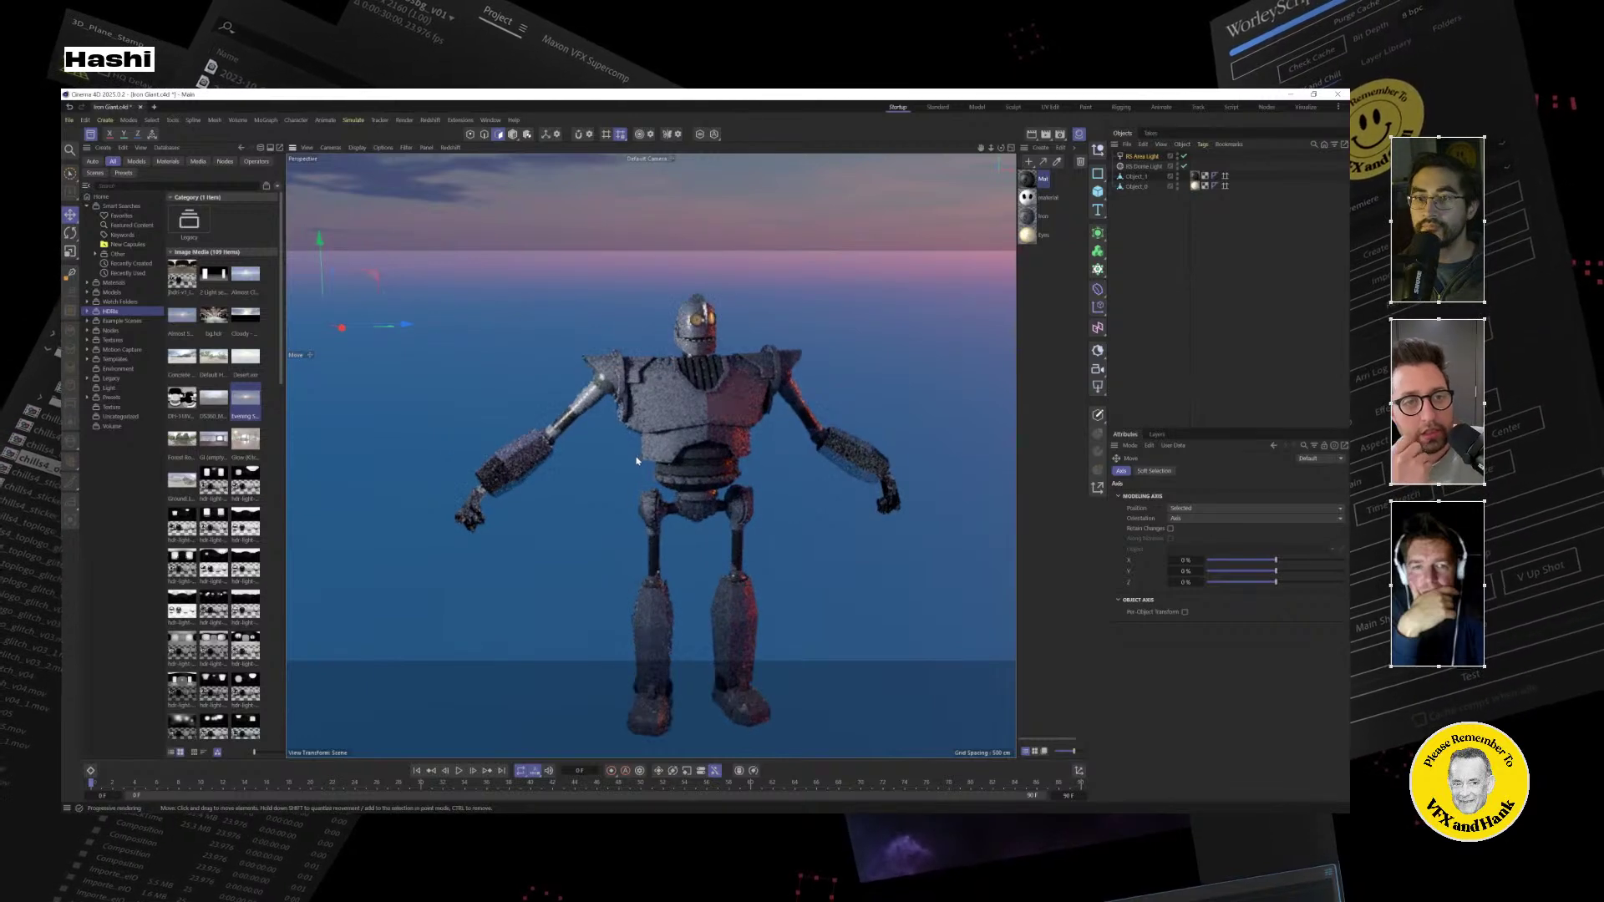
Reduce the RS Area Light's intensity to about 20.
scroll(668, 465, "up", 2)
scroll(769, 477, "up", 2)
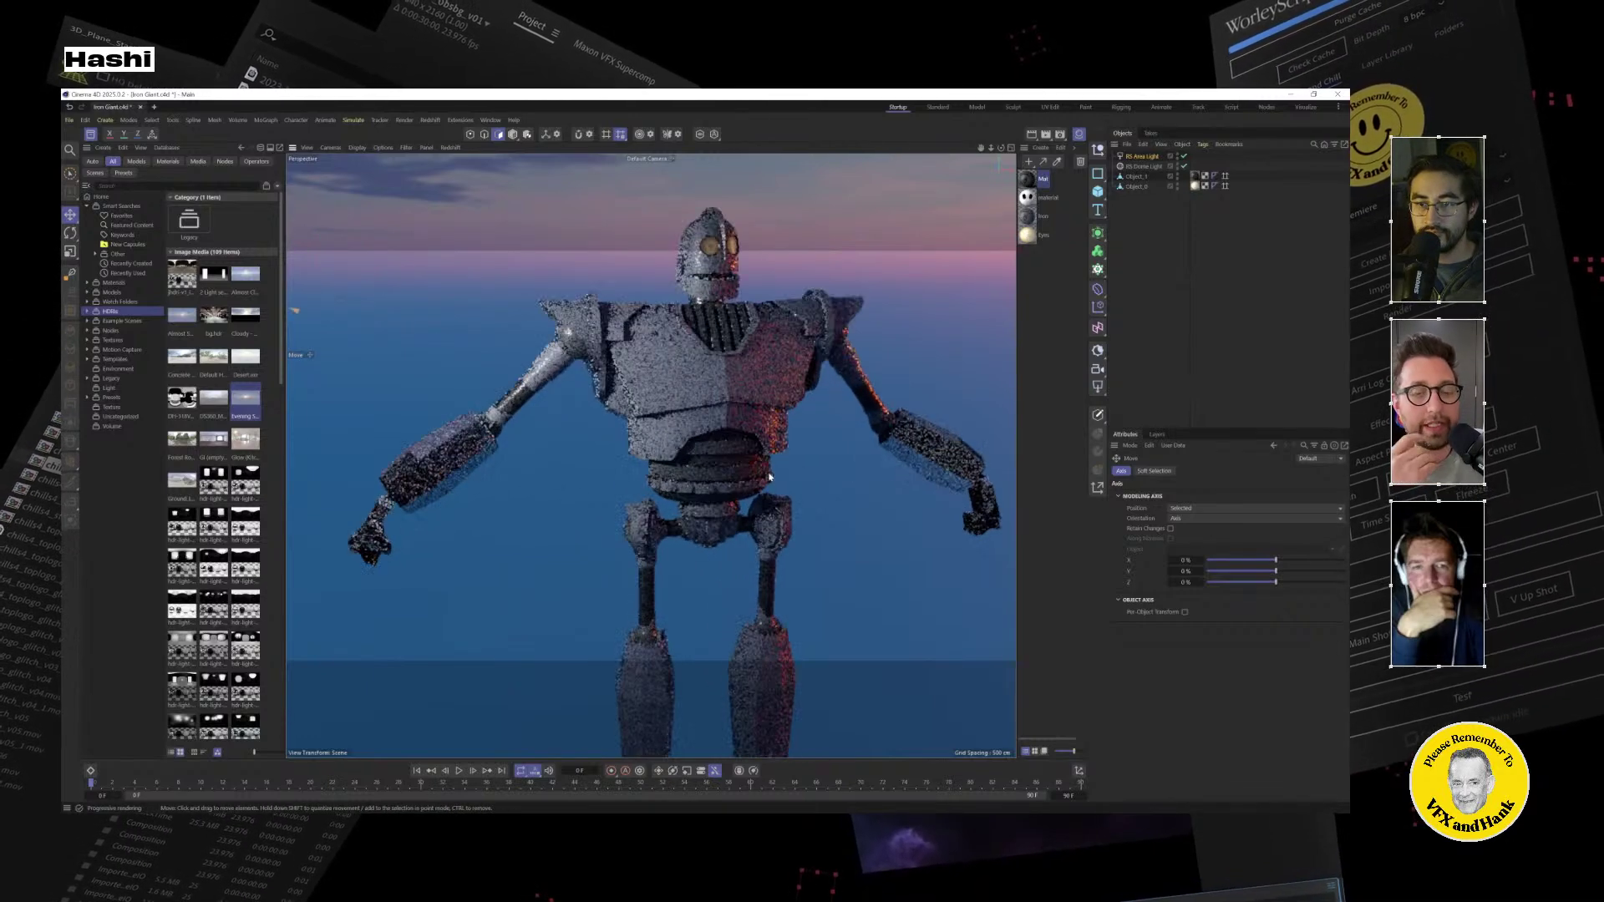
scroll(769, 477, "up", 2)
left_click(1141, 157)
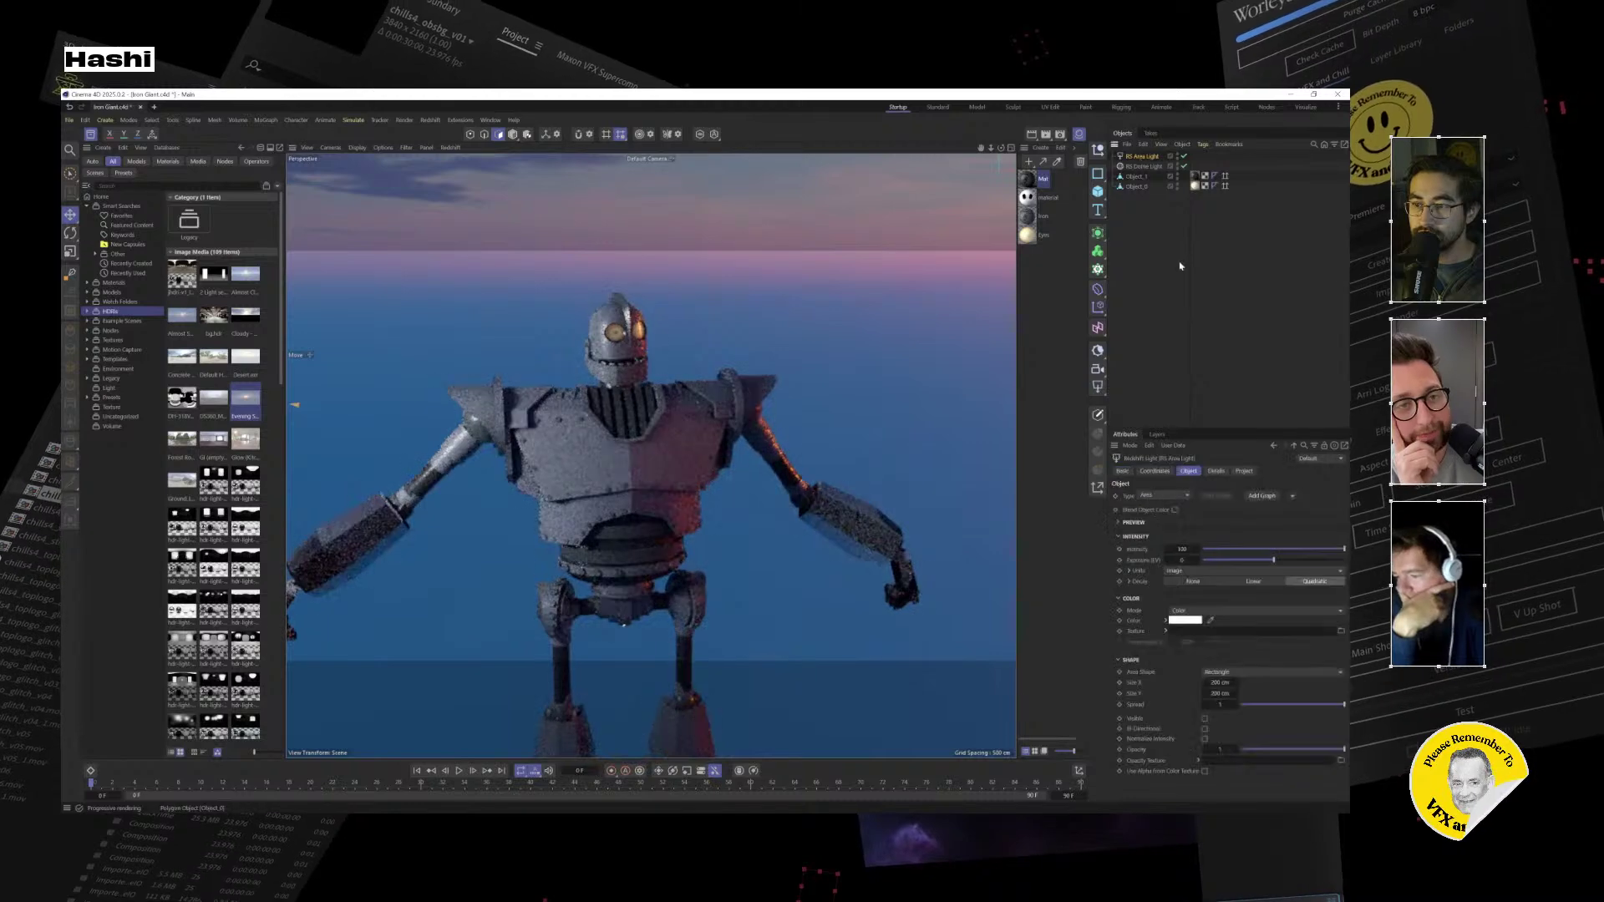
left_click_drag(1343, 548, 1246, 549)
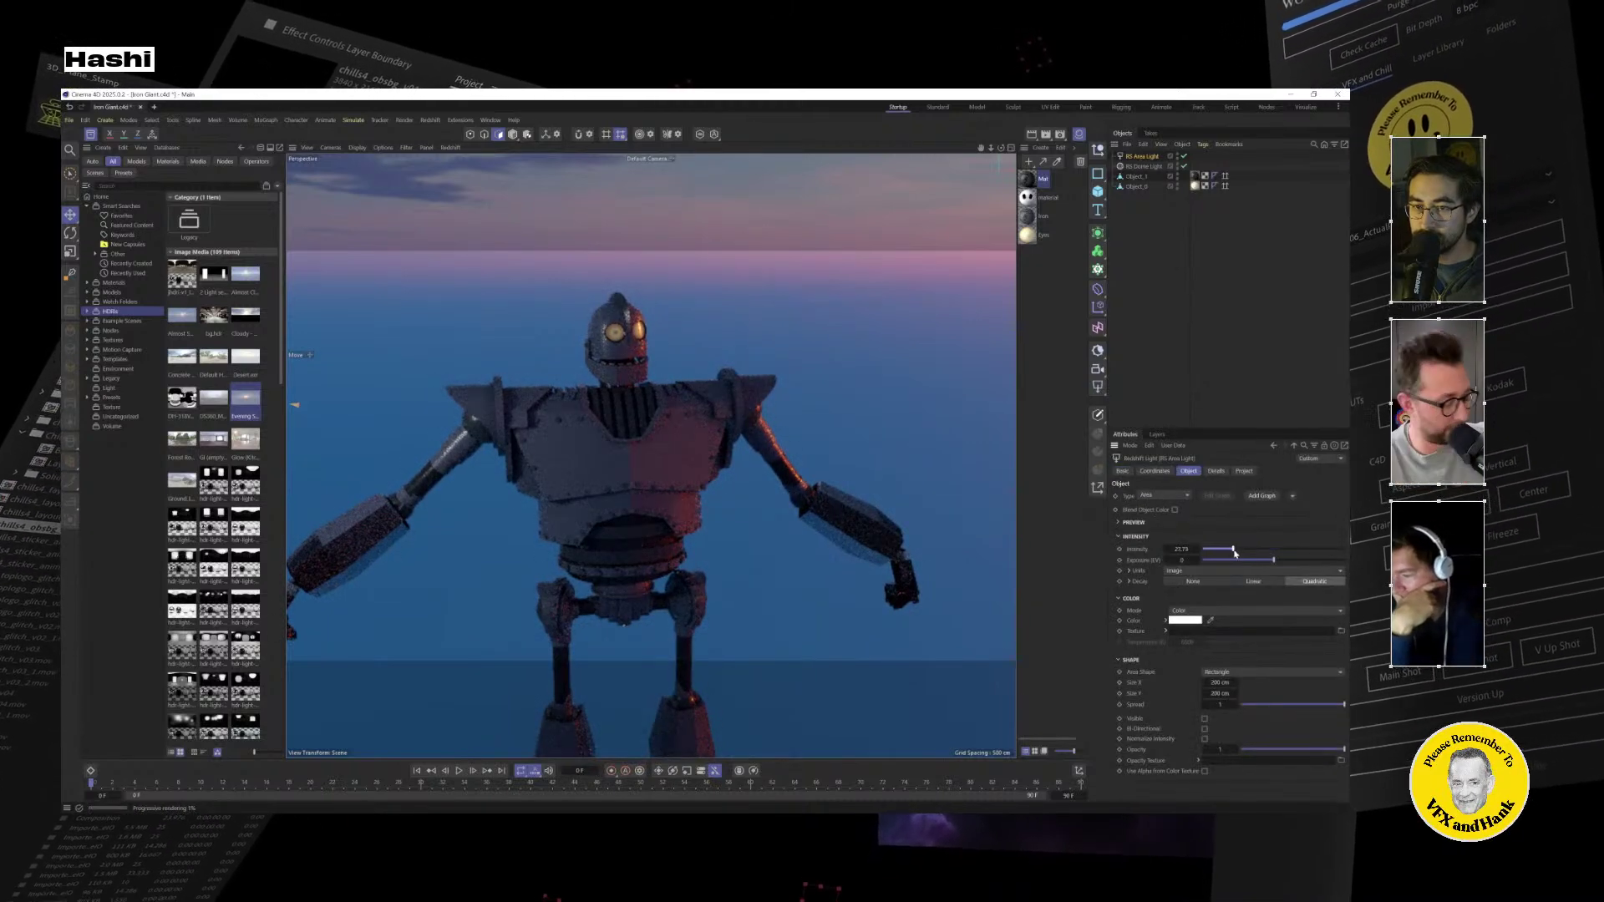
Inspect the relit Iron Giant from both sides and look at the body material's node graph, putting the Node Editor away again.
scroll(693, 343, "up", 5)
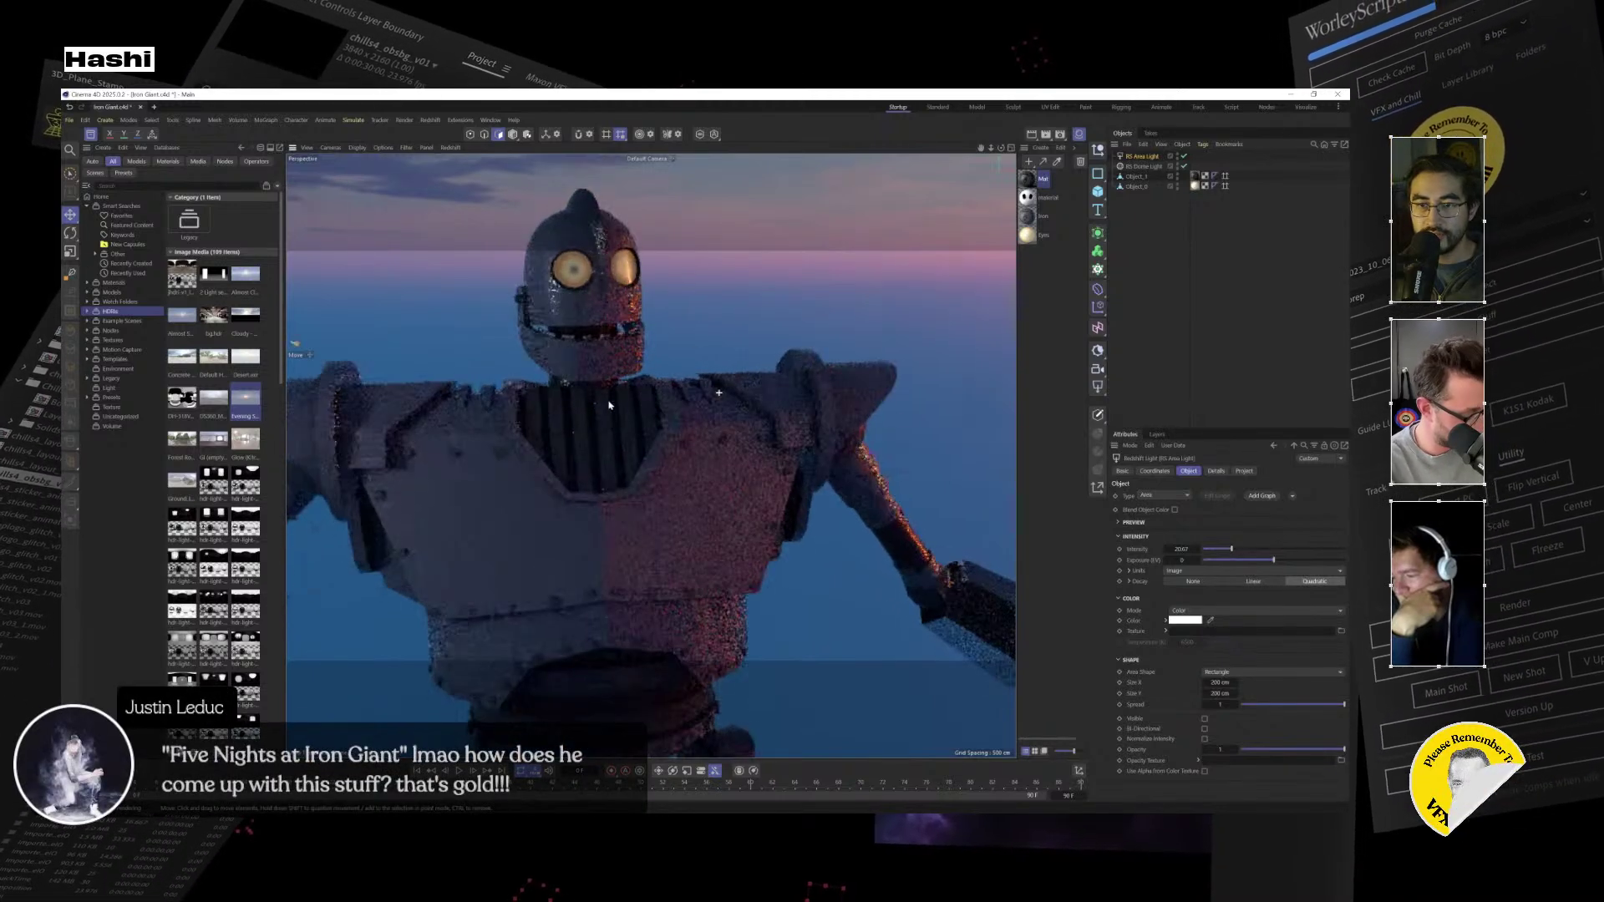
left_click_drag(609, 405, 716, 429, "alt")
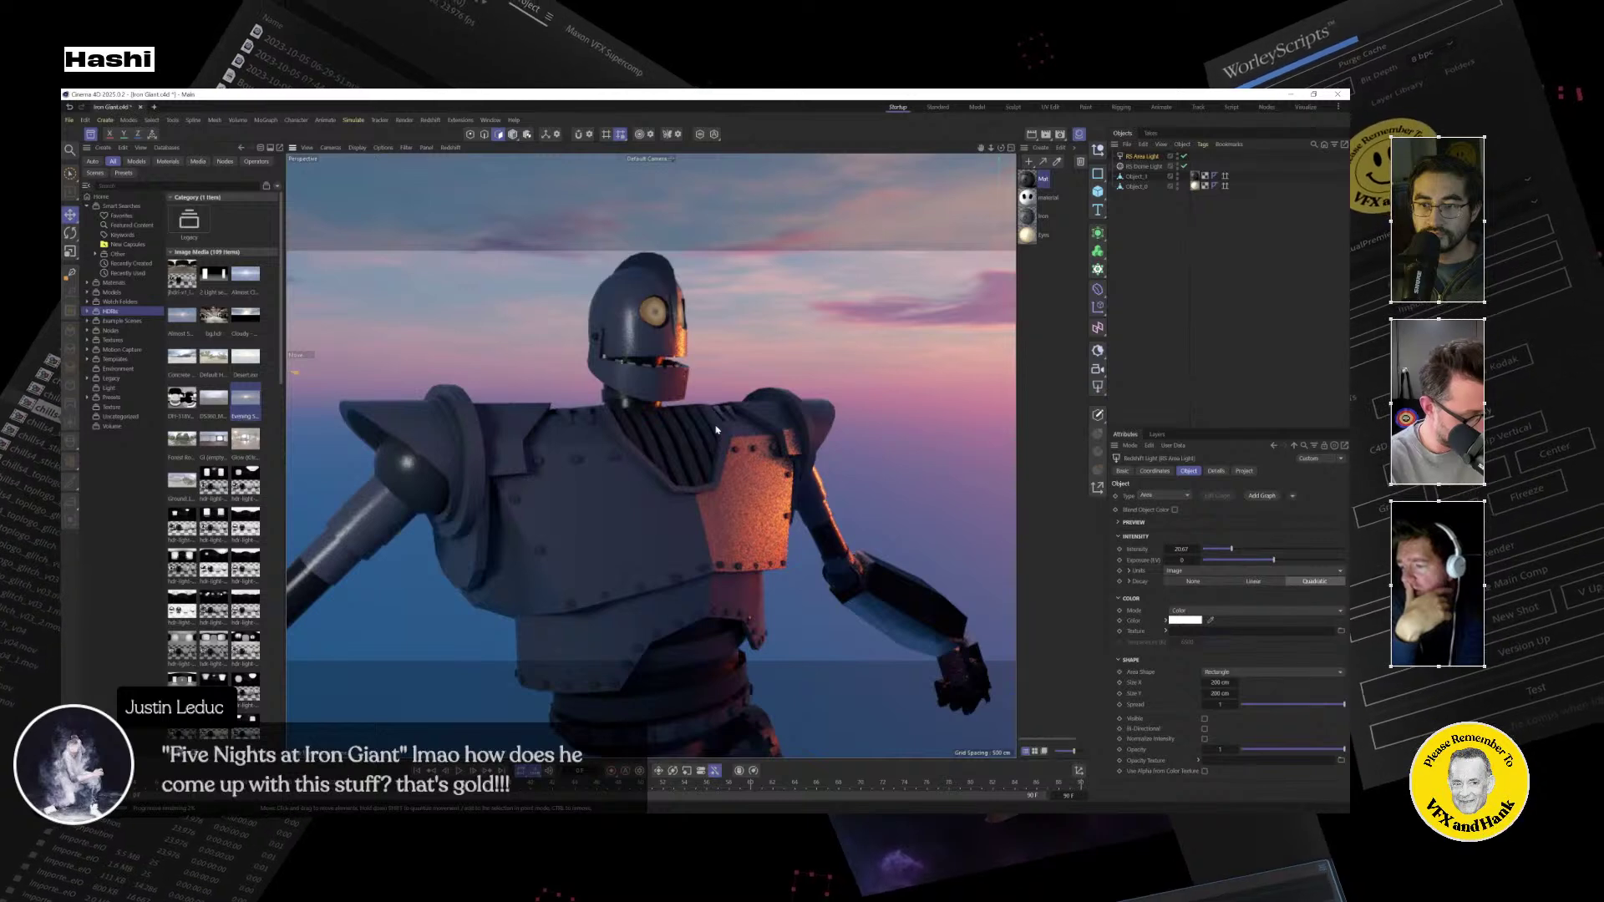
left_click_drag(716, 430, 769, 447, "alt")
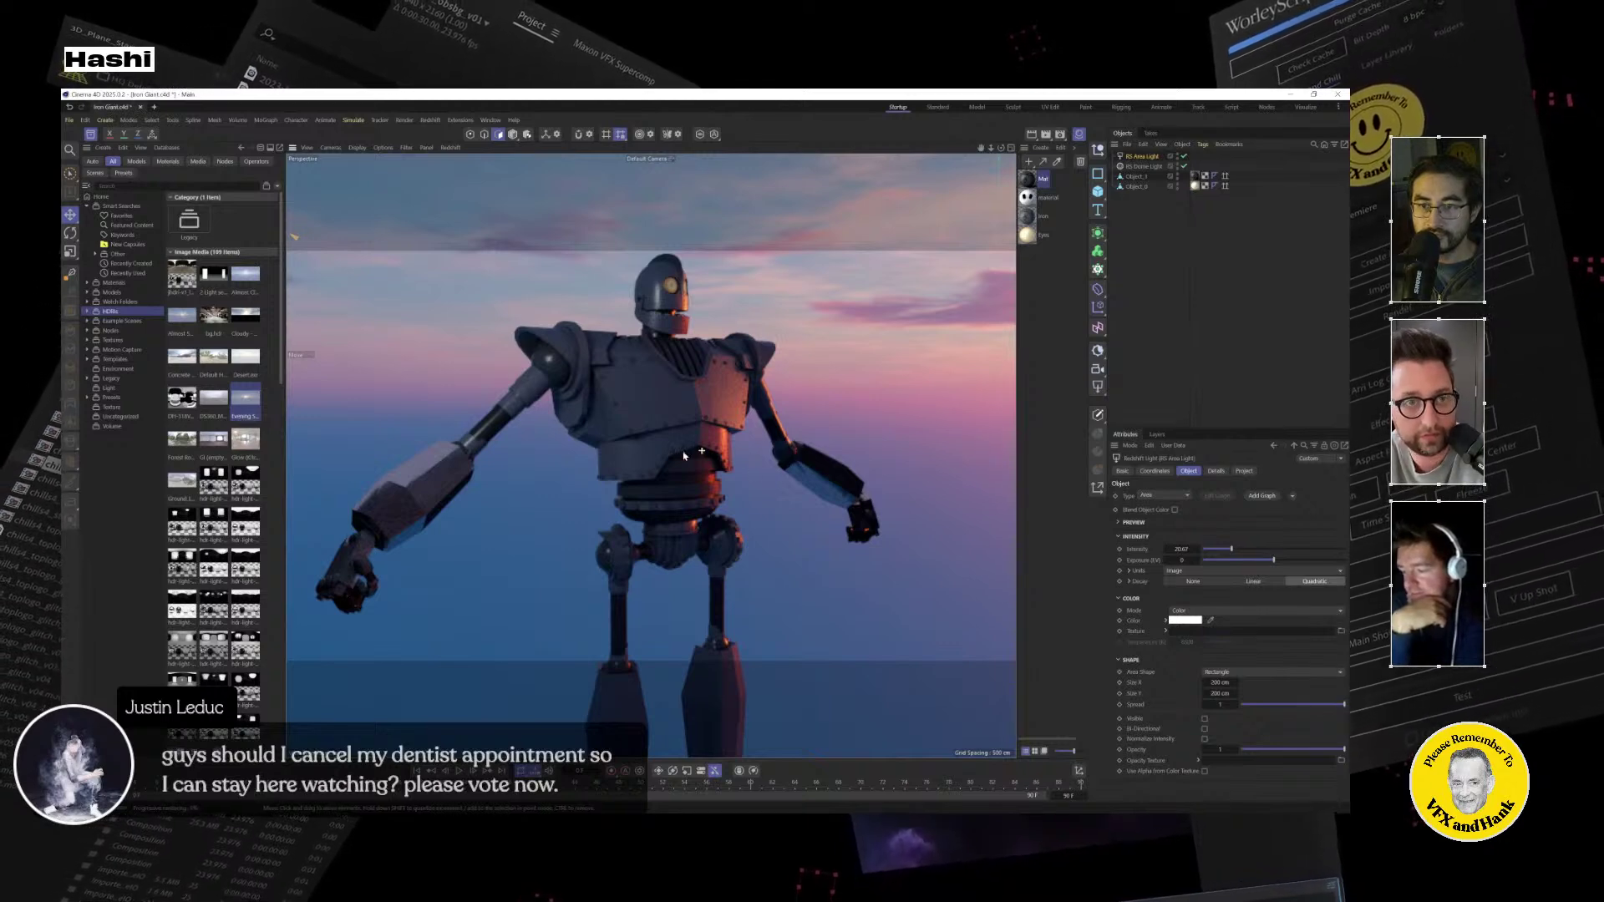
mouse_move(683, 455)
left_mouse_down("alt")
mouse_move(563, 459)
mouse_move(835, 451)
mouse_move(666, 445)
mouse_move(601, 510)
mouse_move(690, 481)
left_mouse_up("alt")
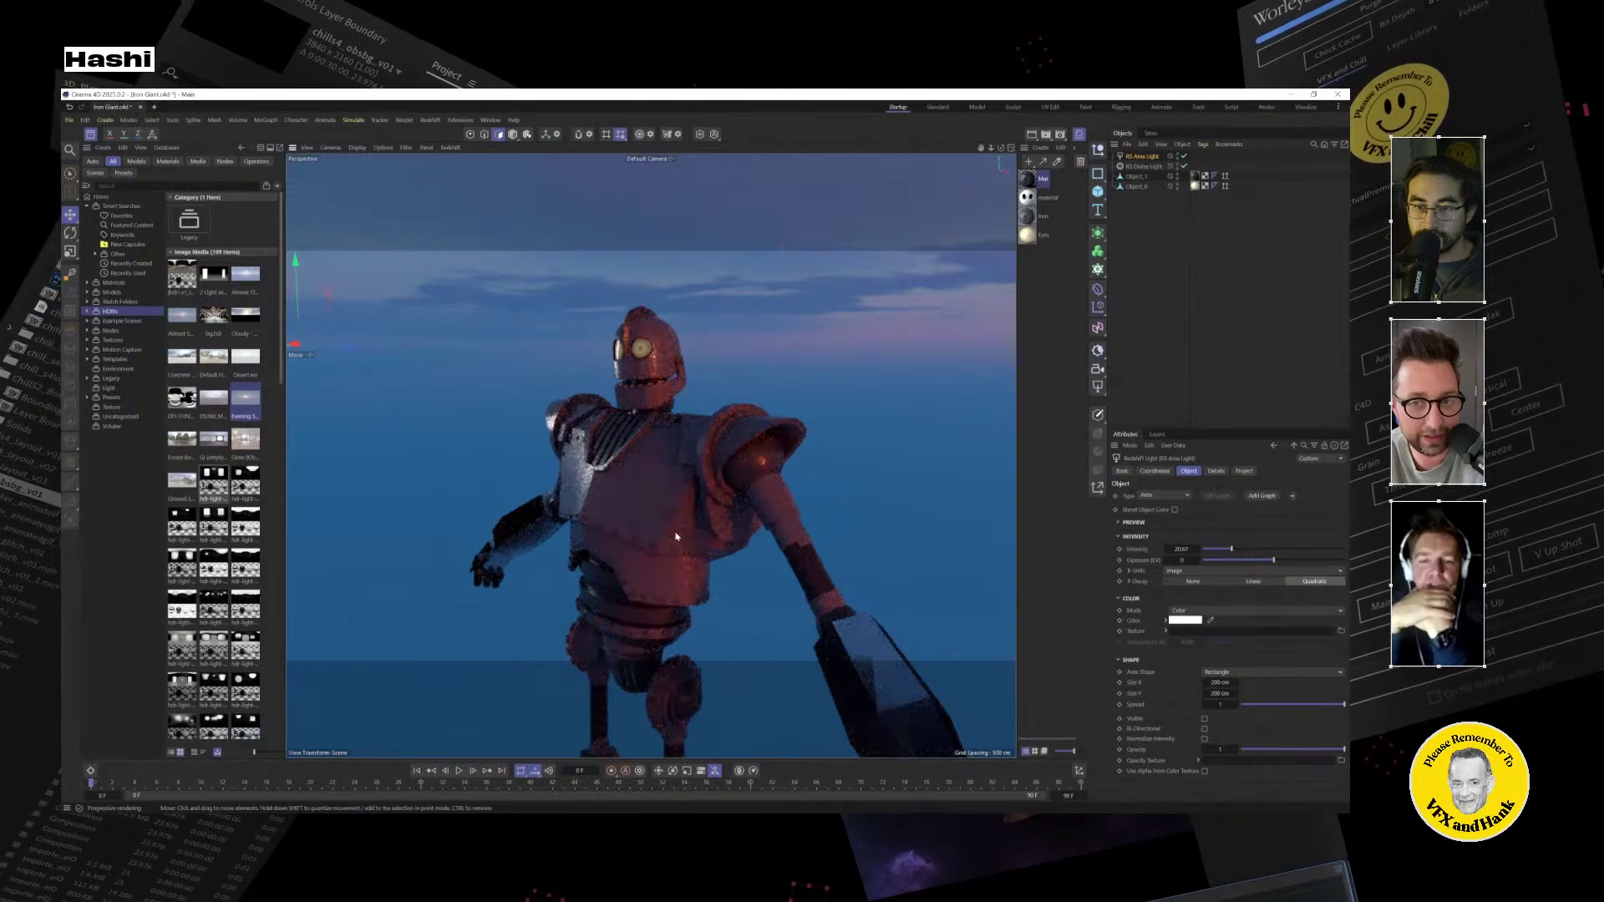
middle_click_drag(677, 536, 671, 487, "alt")
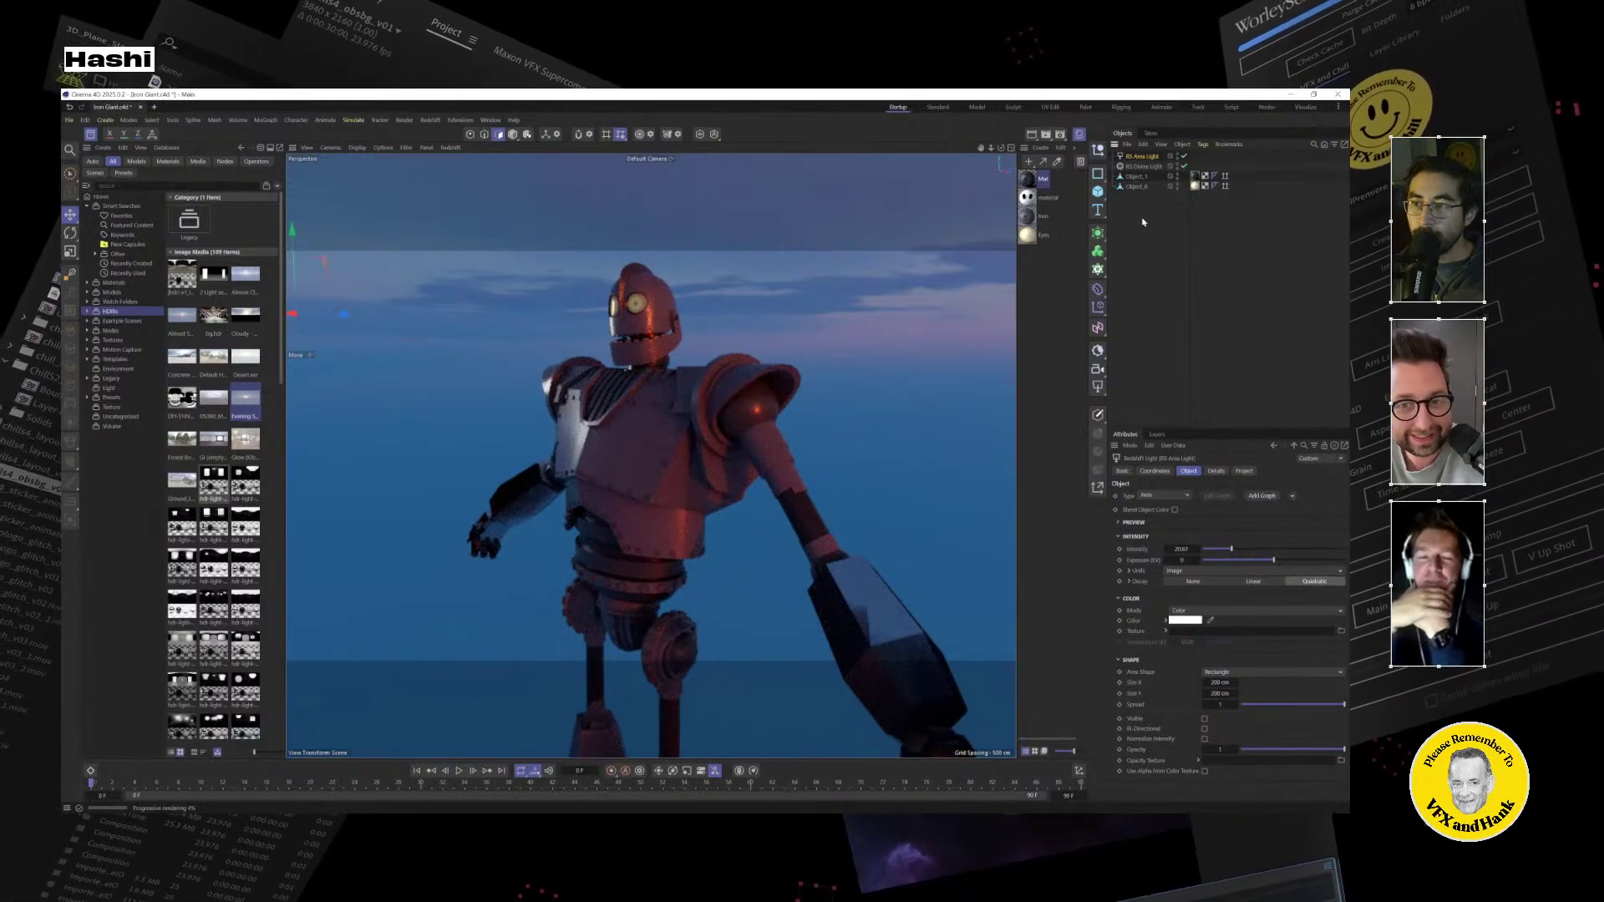
left_click(1143, 222)
double_click(1036, 180)
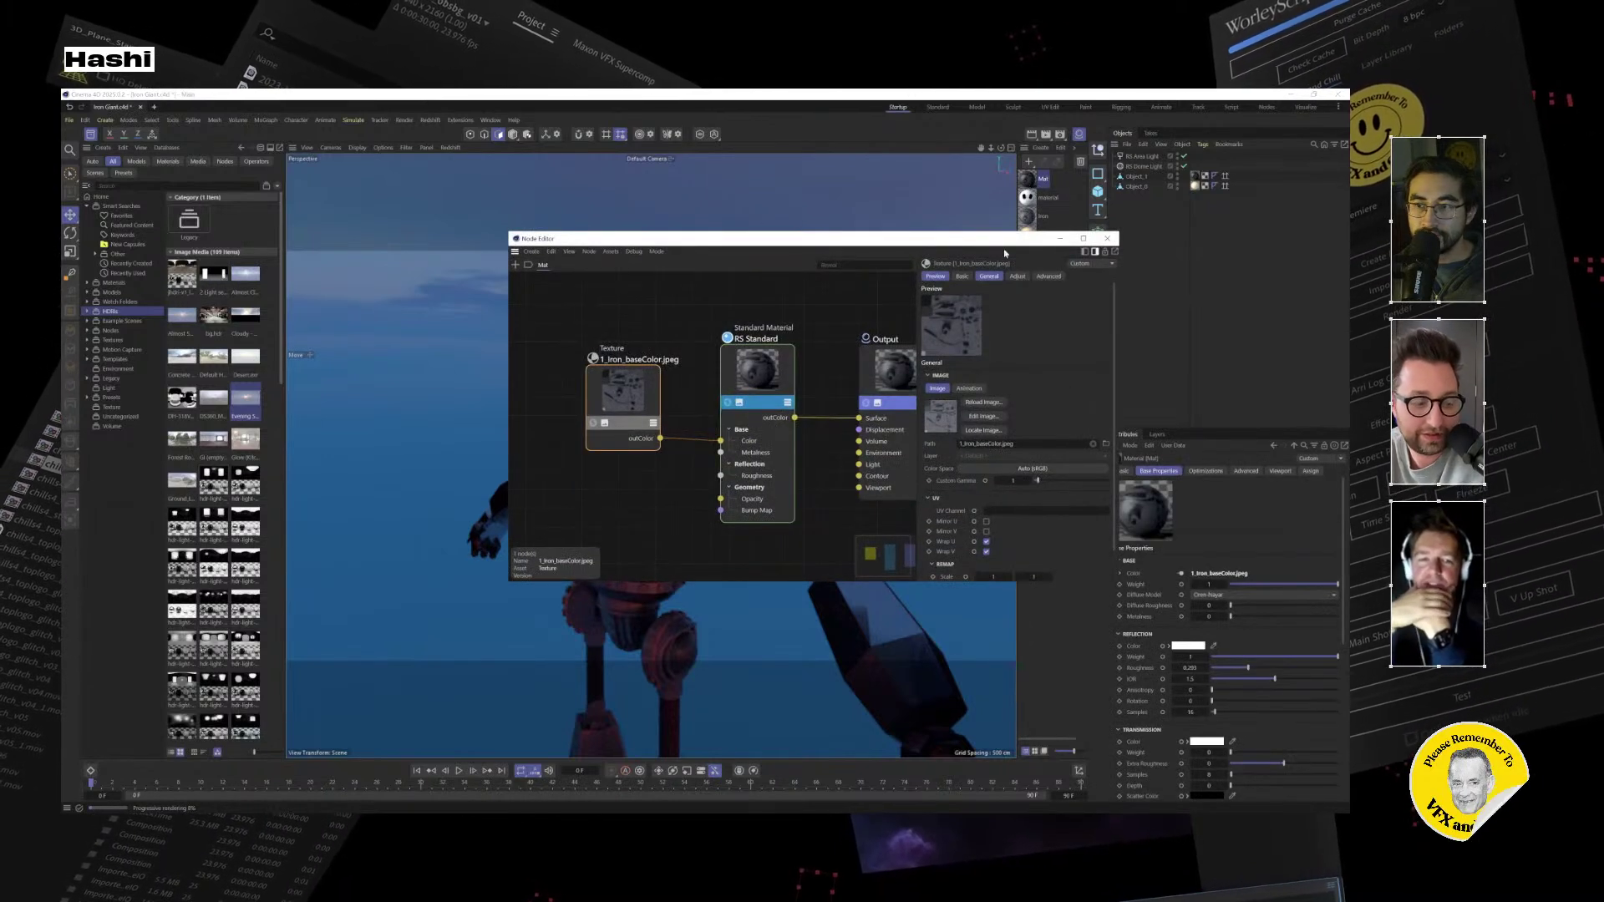
left_click(1062, 240)
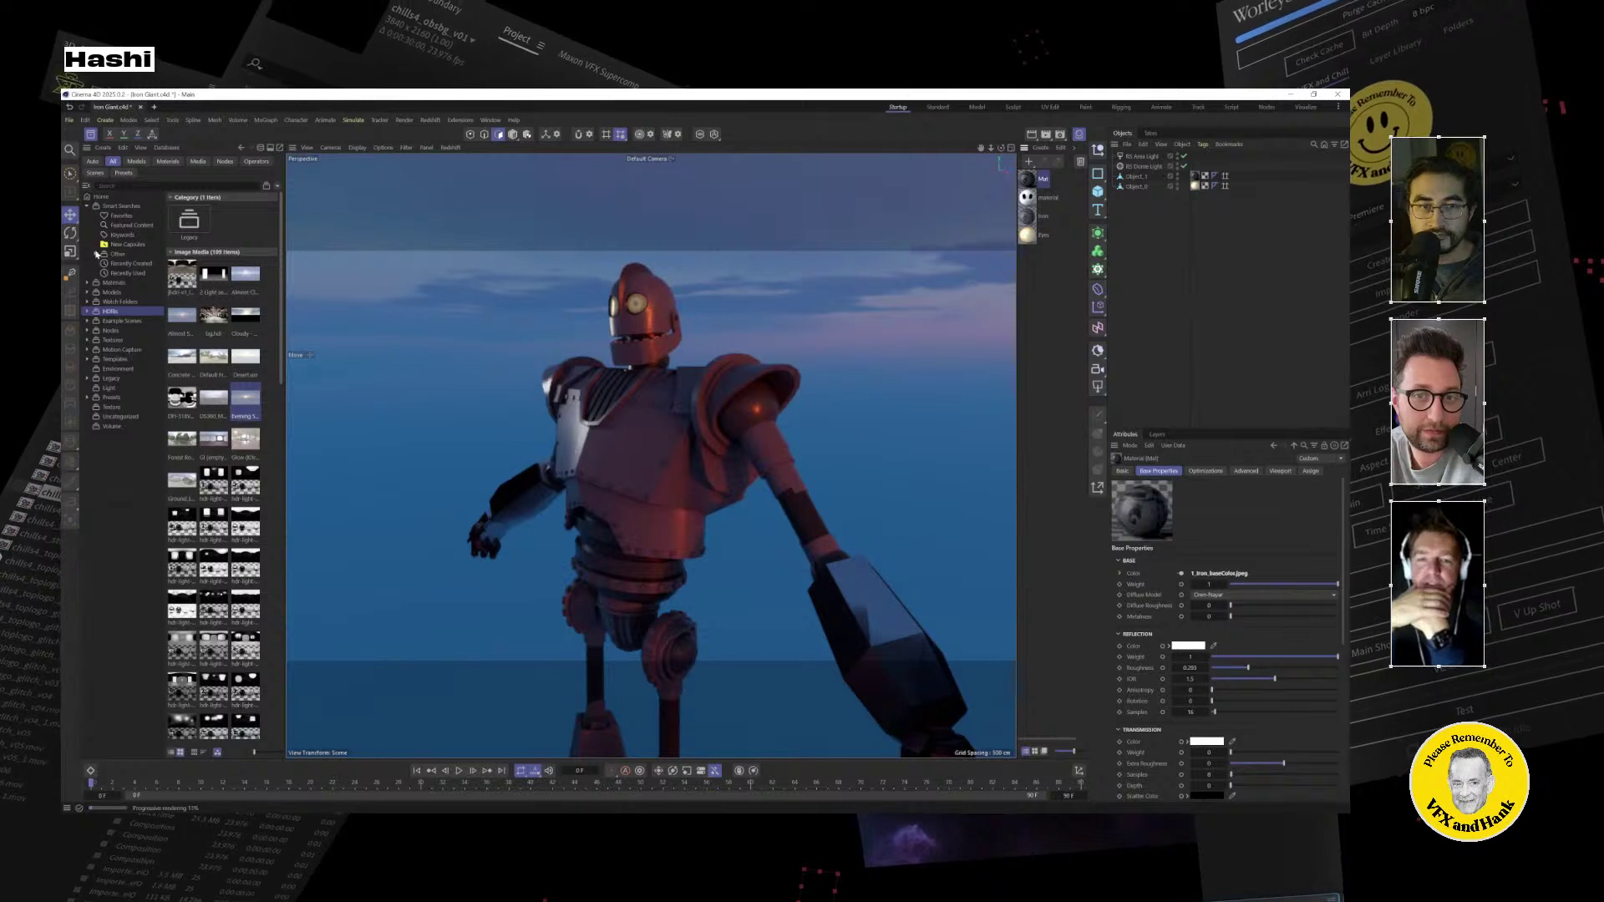
Browse the asset library's categories down to the Metal materials and look through the available metals.
left_click(111, 378)
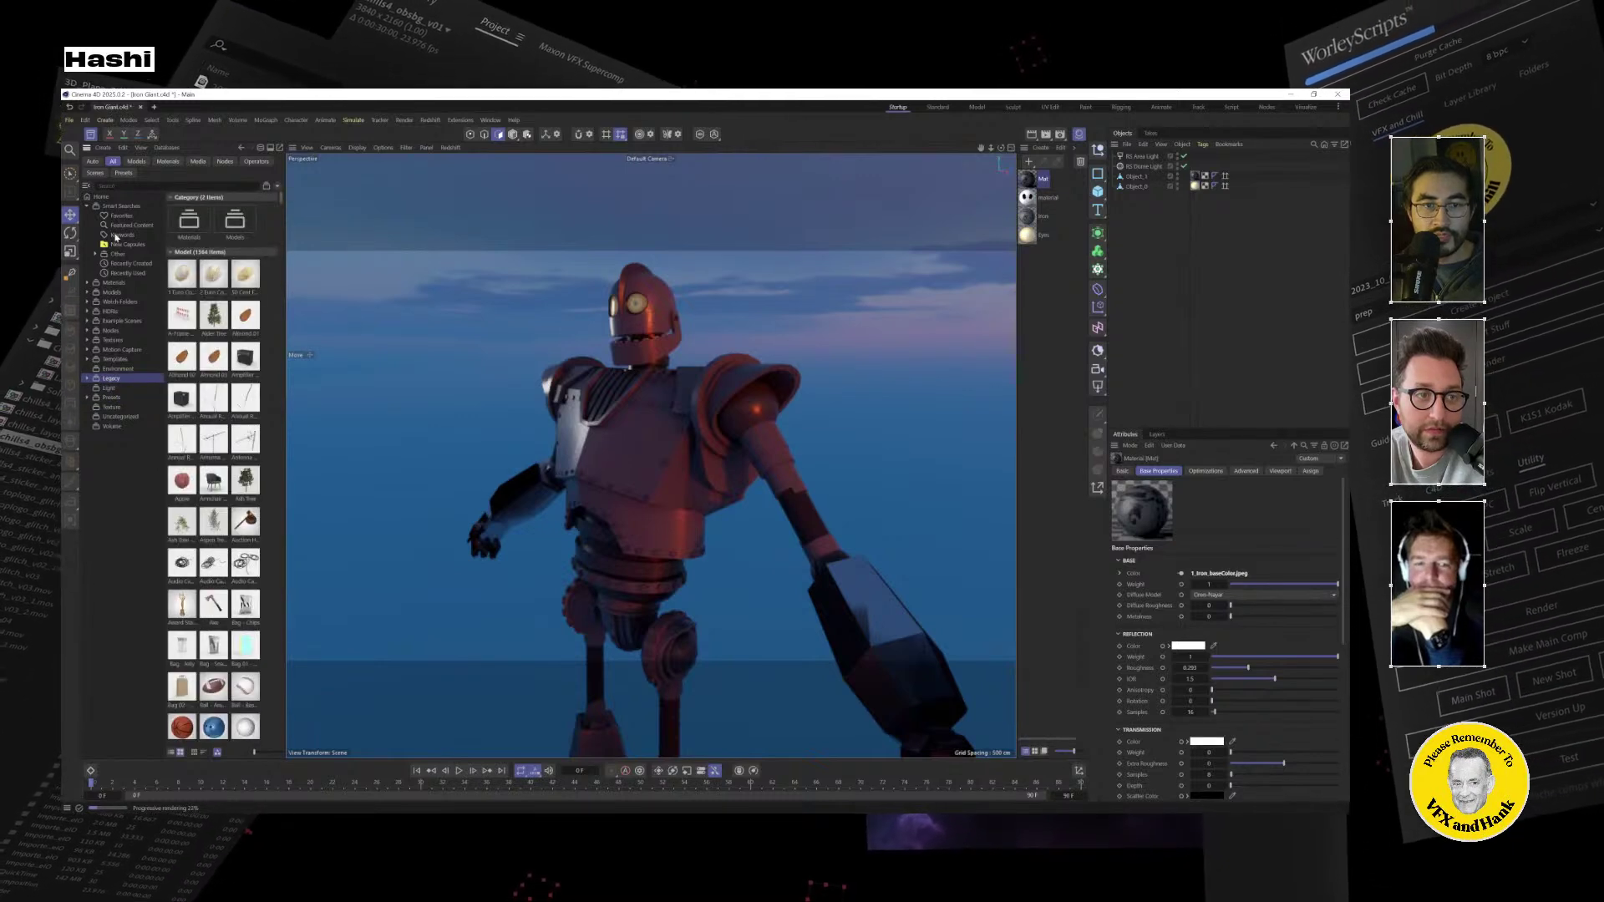
left_click(114, 284)
left_click(111, 292)
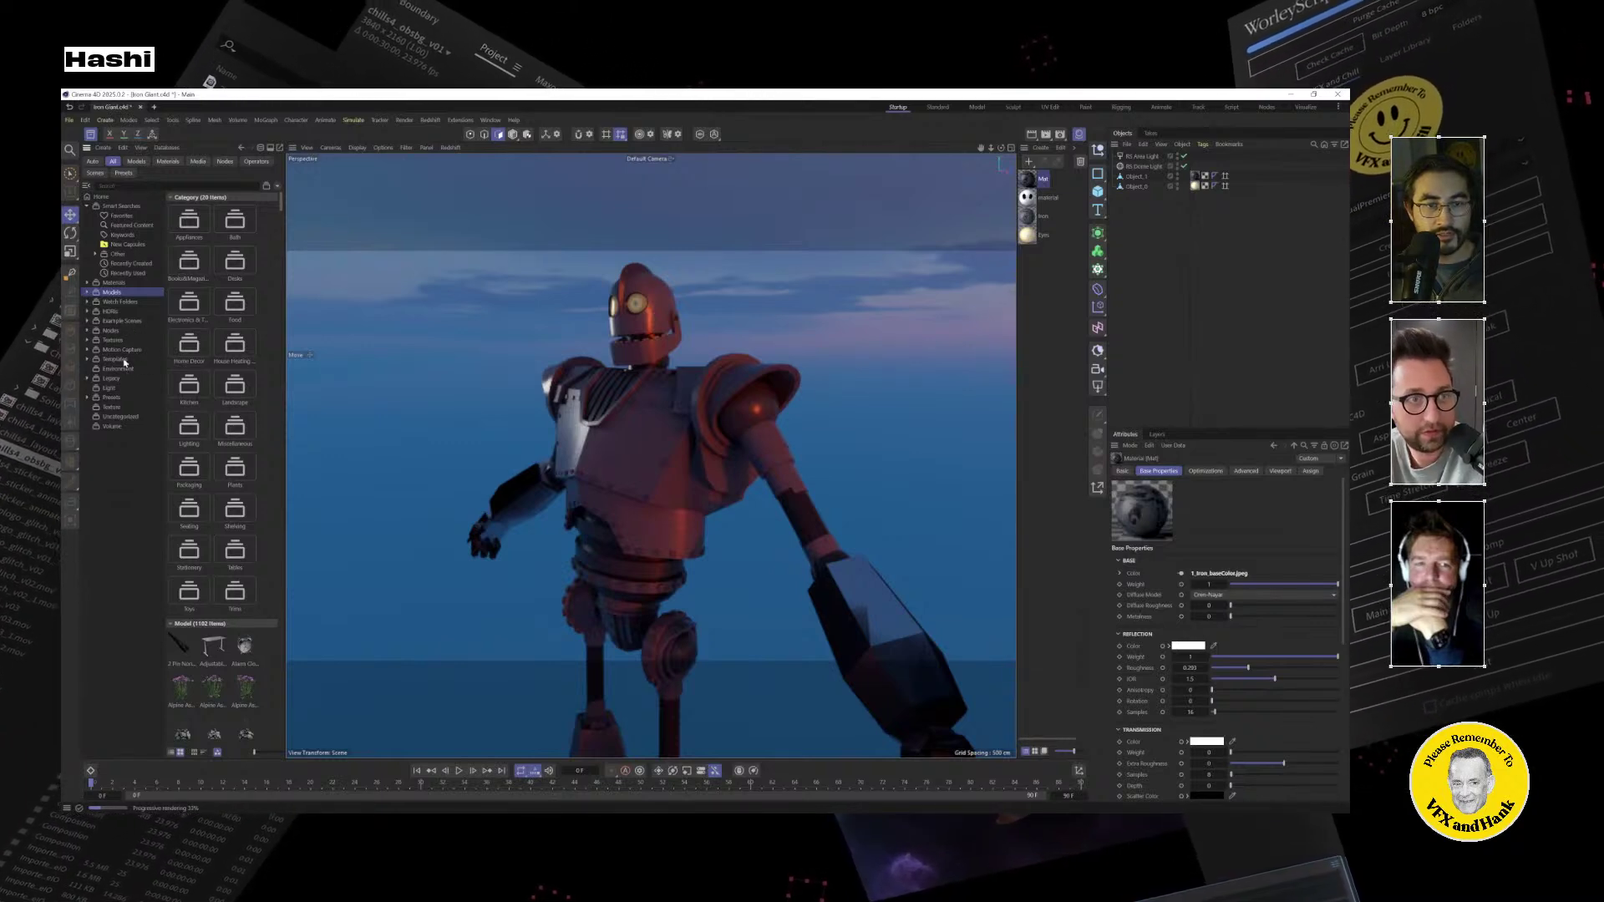
left_click(87, 283)
left_click(109, 283)
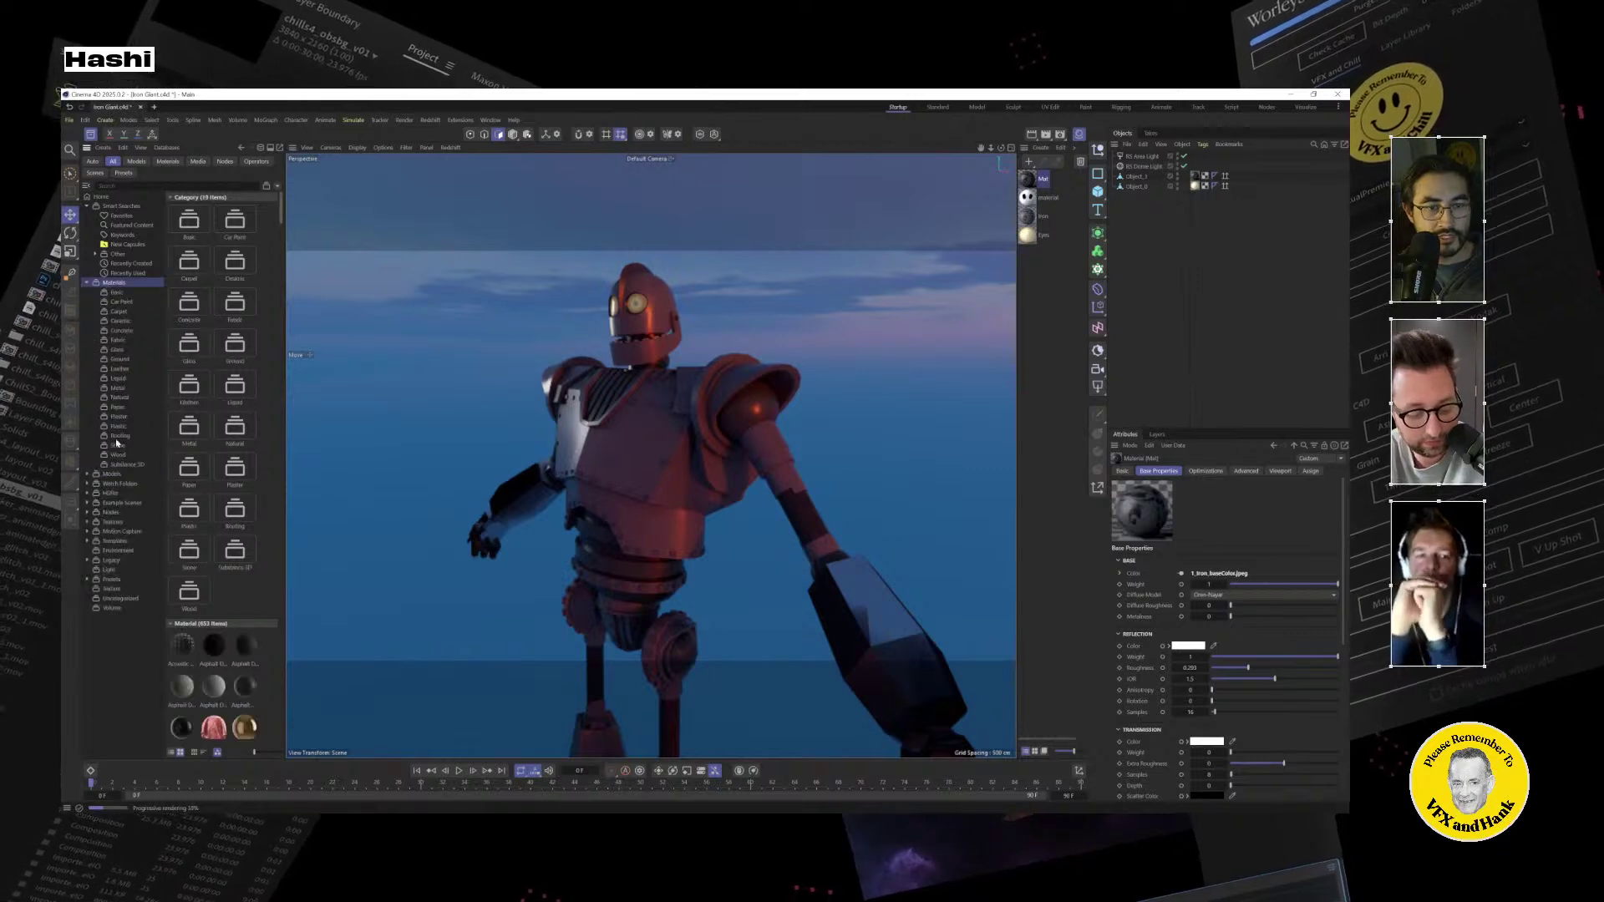
left_click(117, 388)
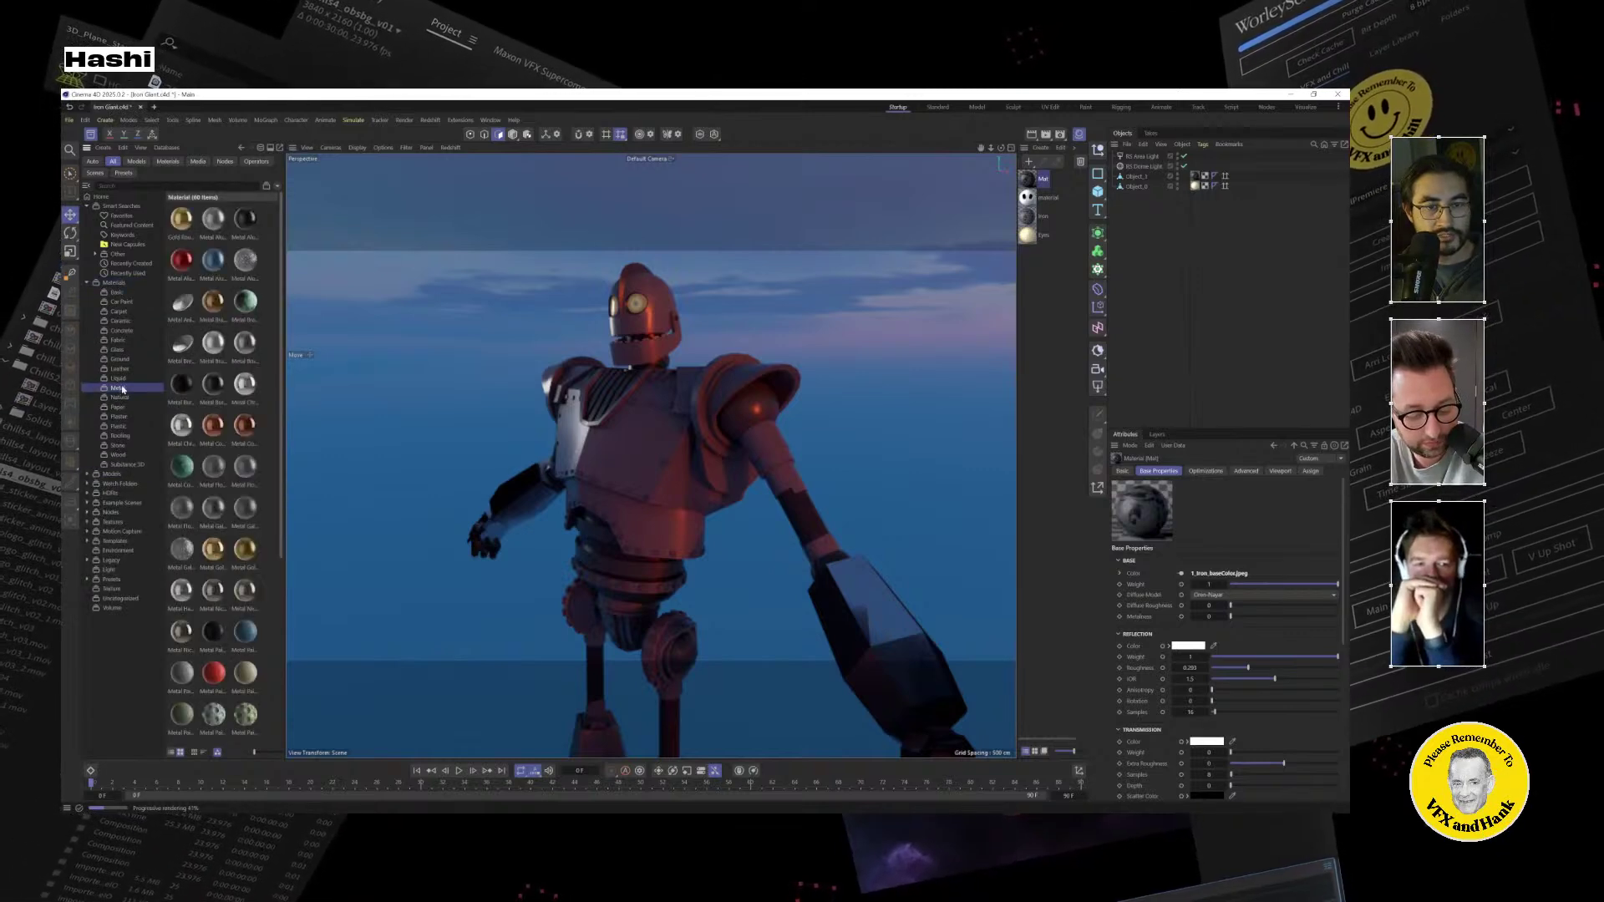
scroll(246, 368, "down", 3)
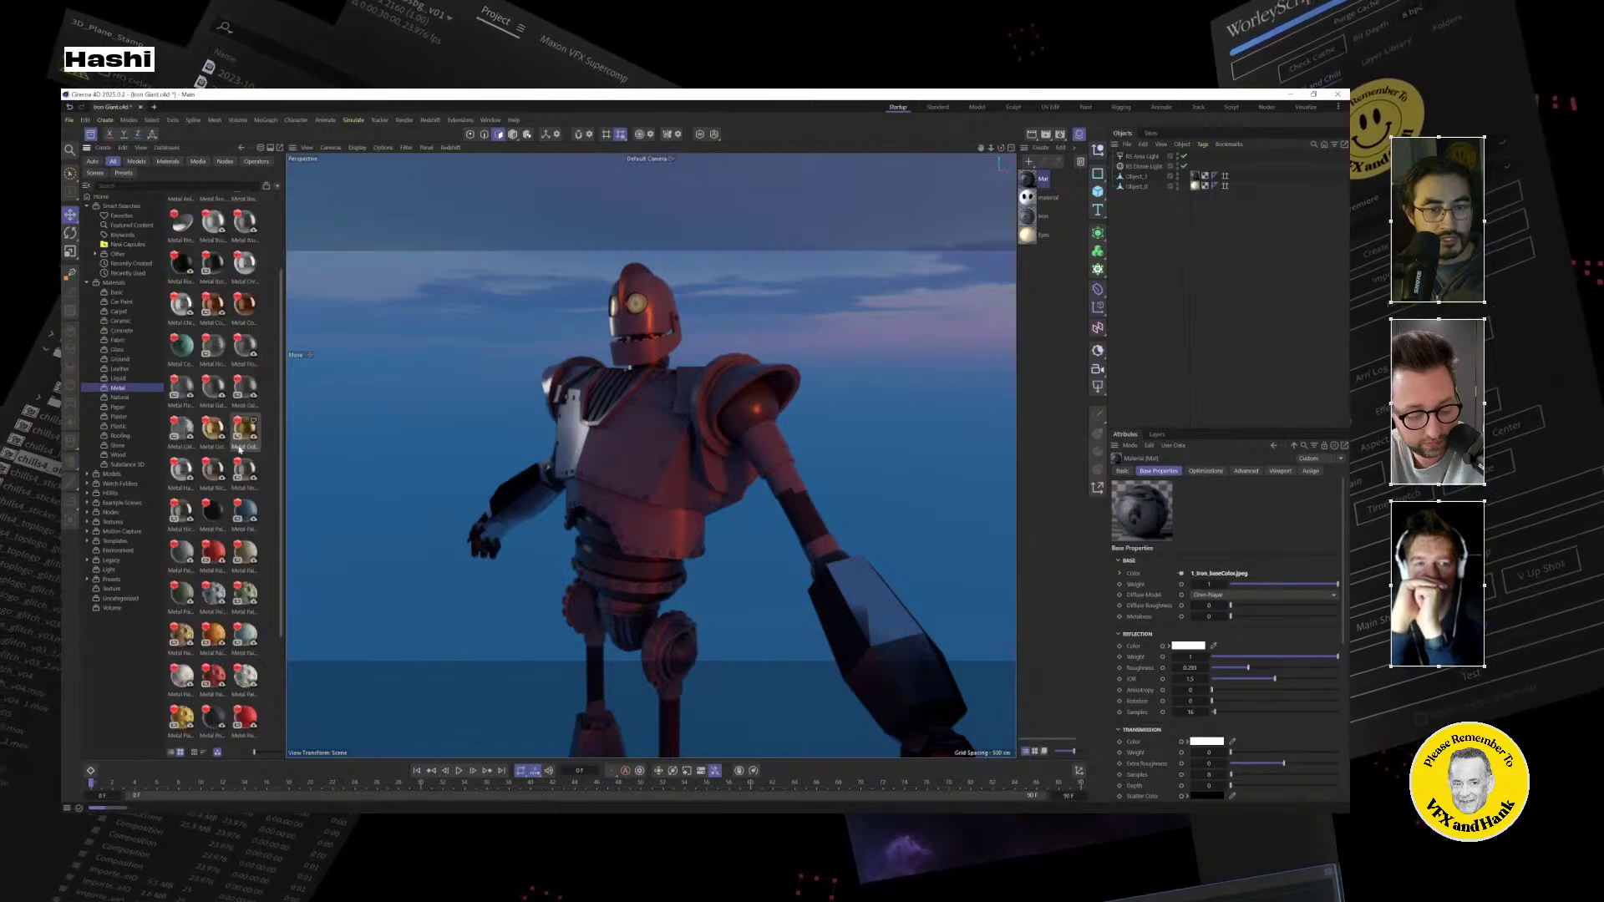
scroll(248, 393, "up", 3)
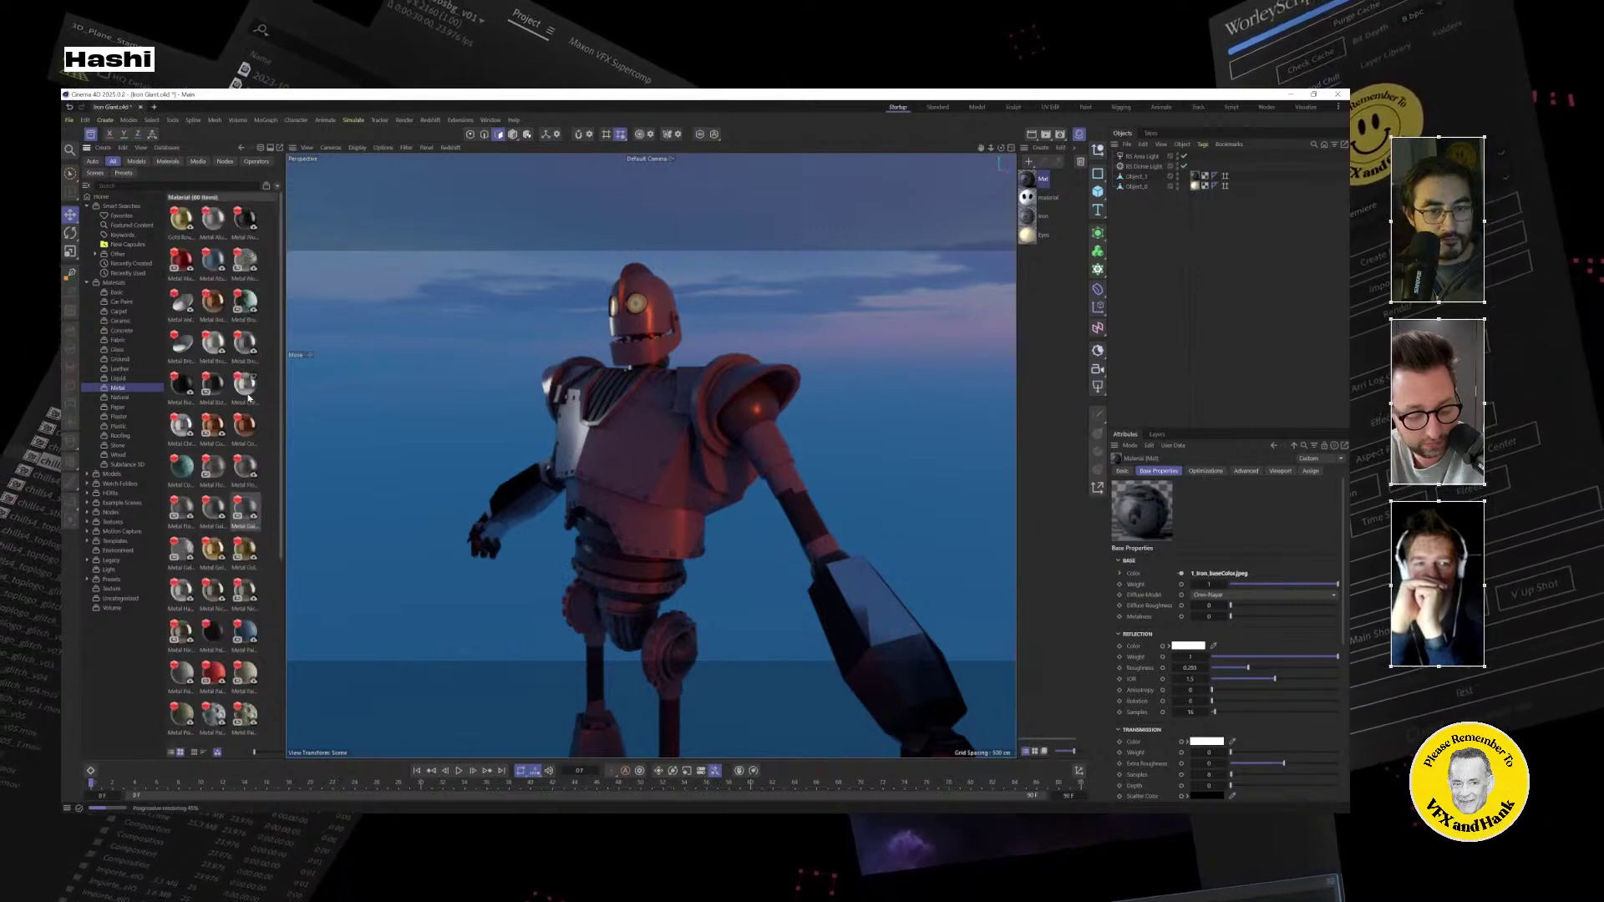
Apply the Metal Galvanized 002 40cm material to the Iron Giant's body and examine it up close on the chest and head.
left_click(248, 509)
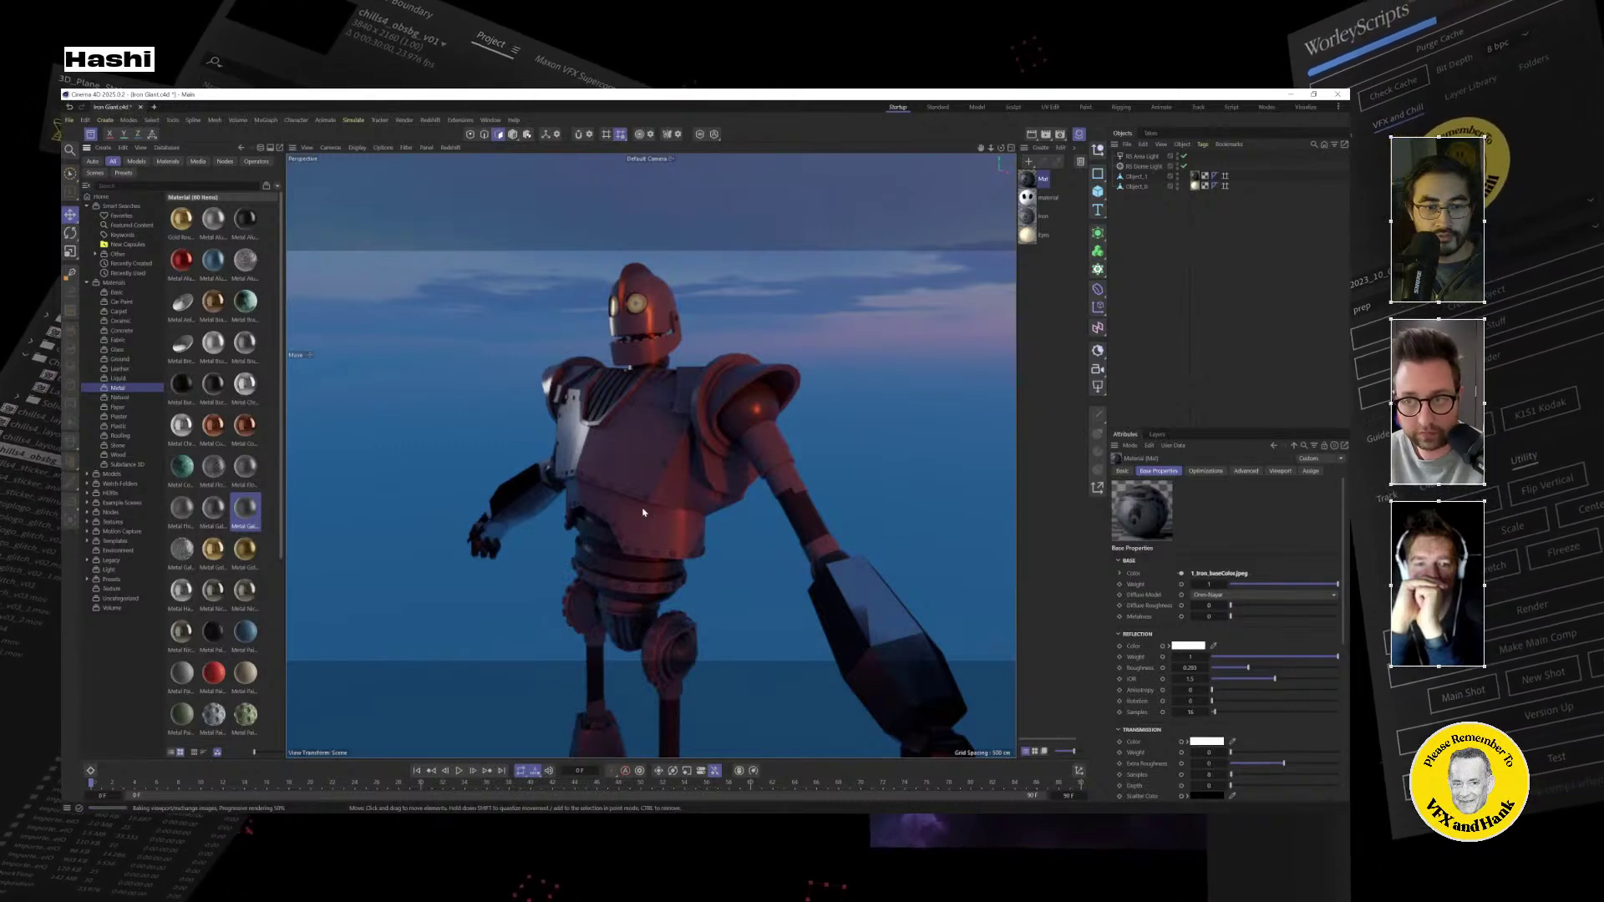
left_click_drag(643, 512, 632, 511)
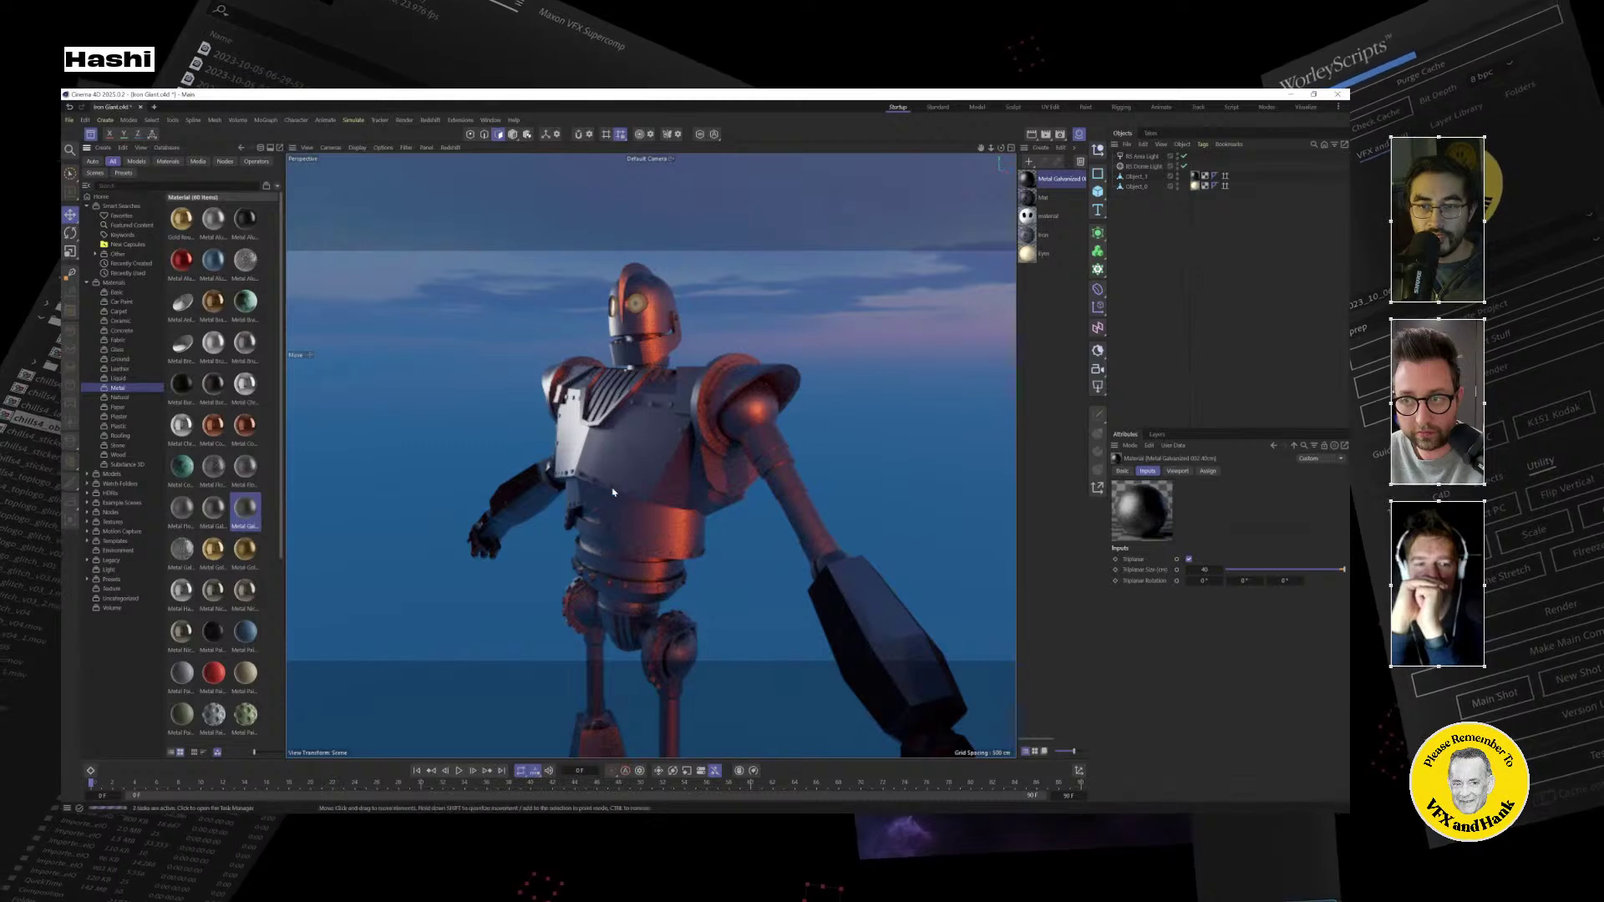
left_click(1194, 176)
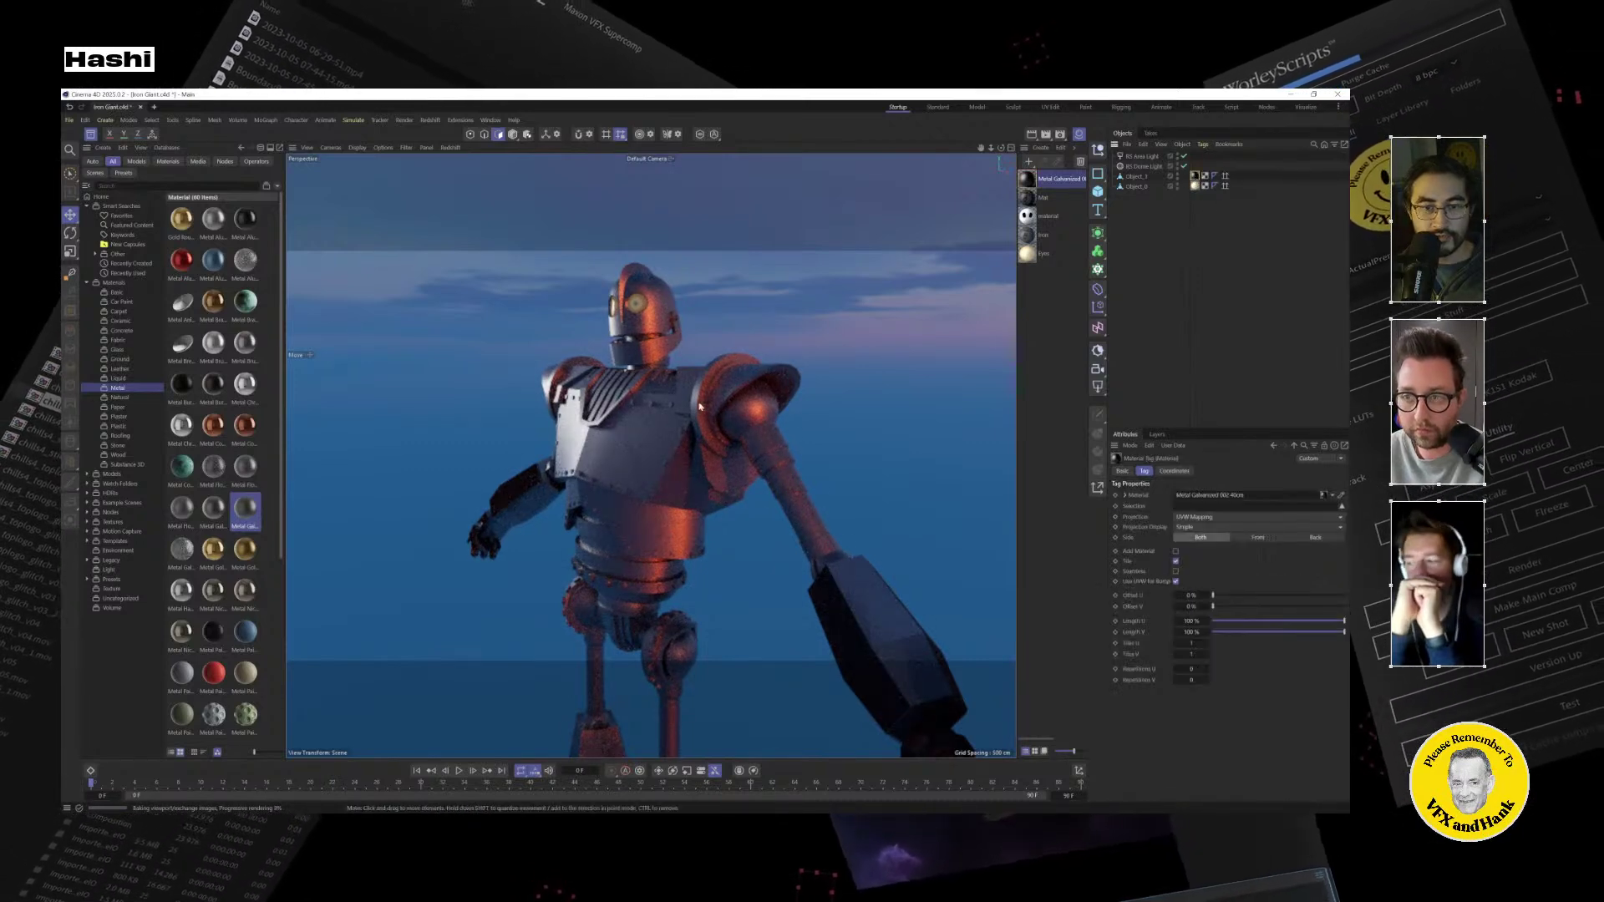
scroll(694, 413, "up", 5)
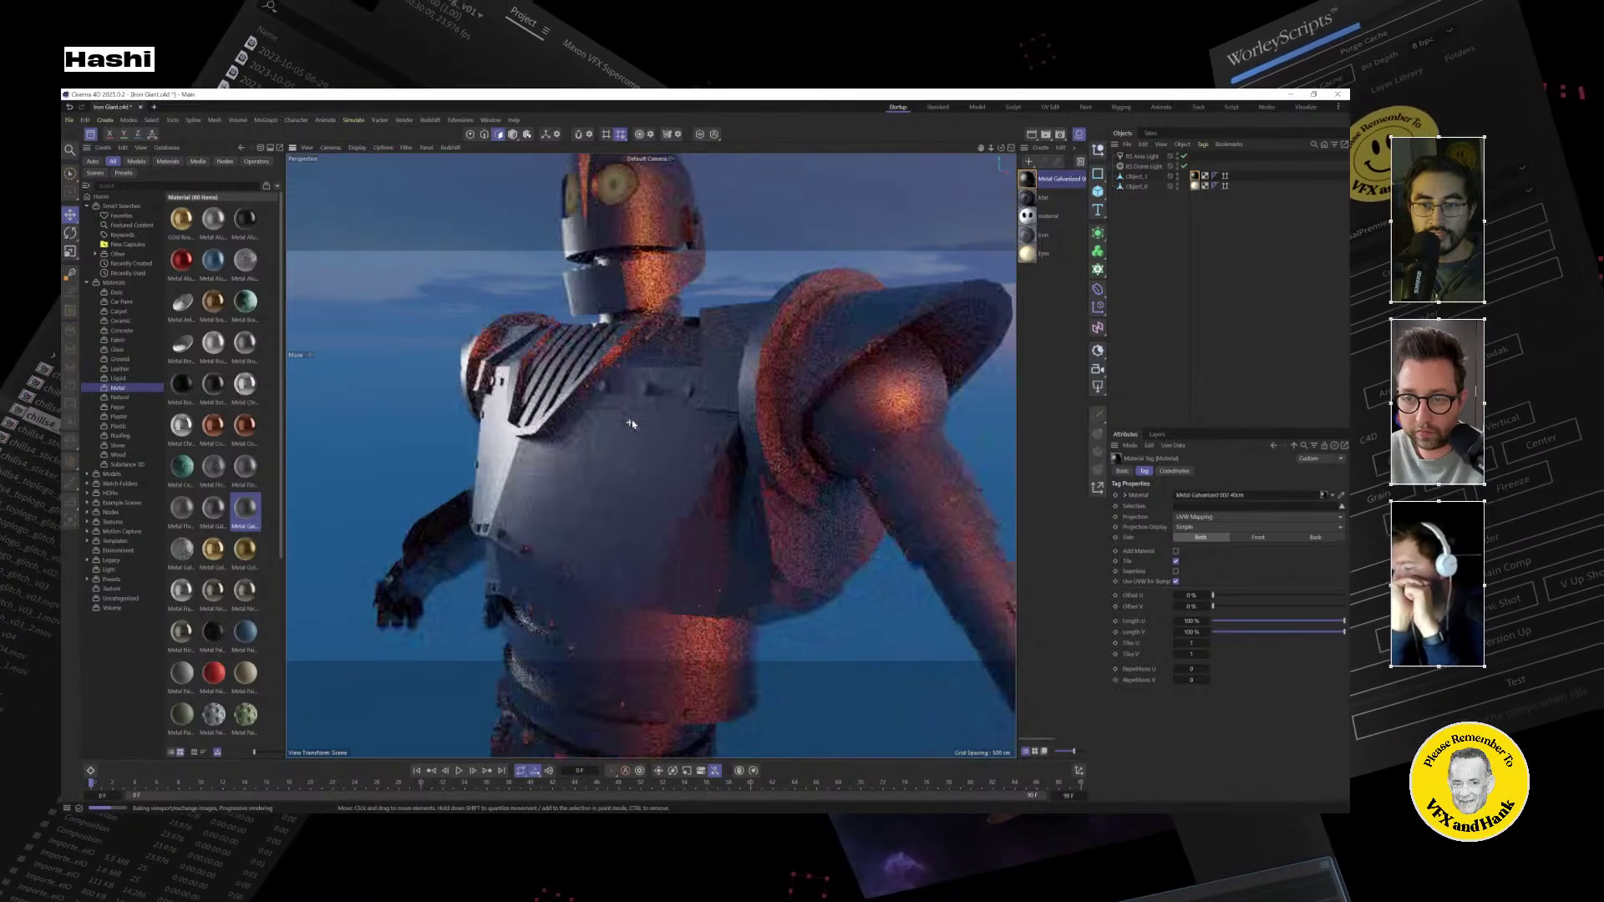
scroll(632, 423, "up", 3)
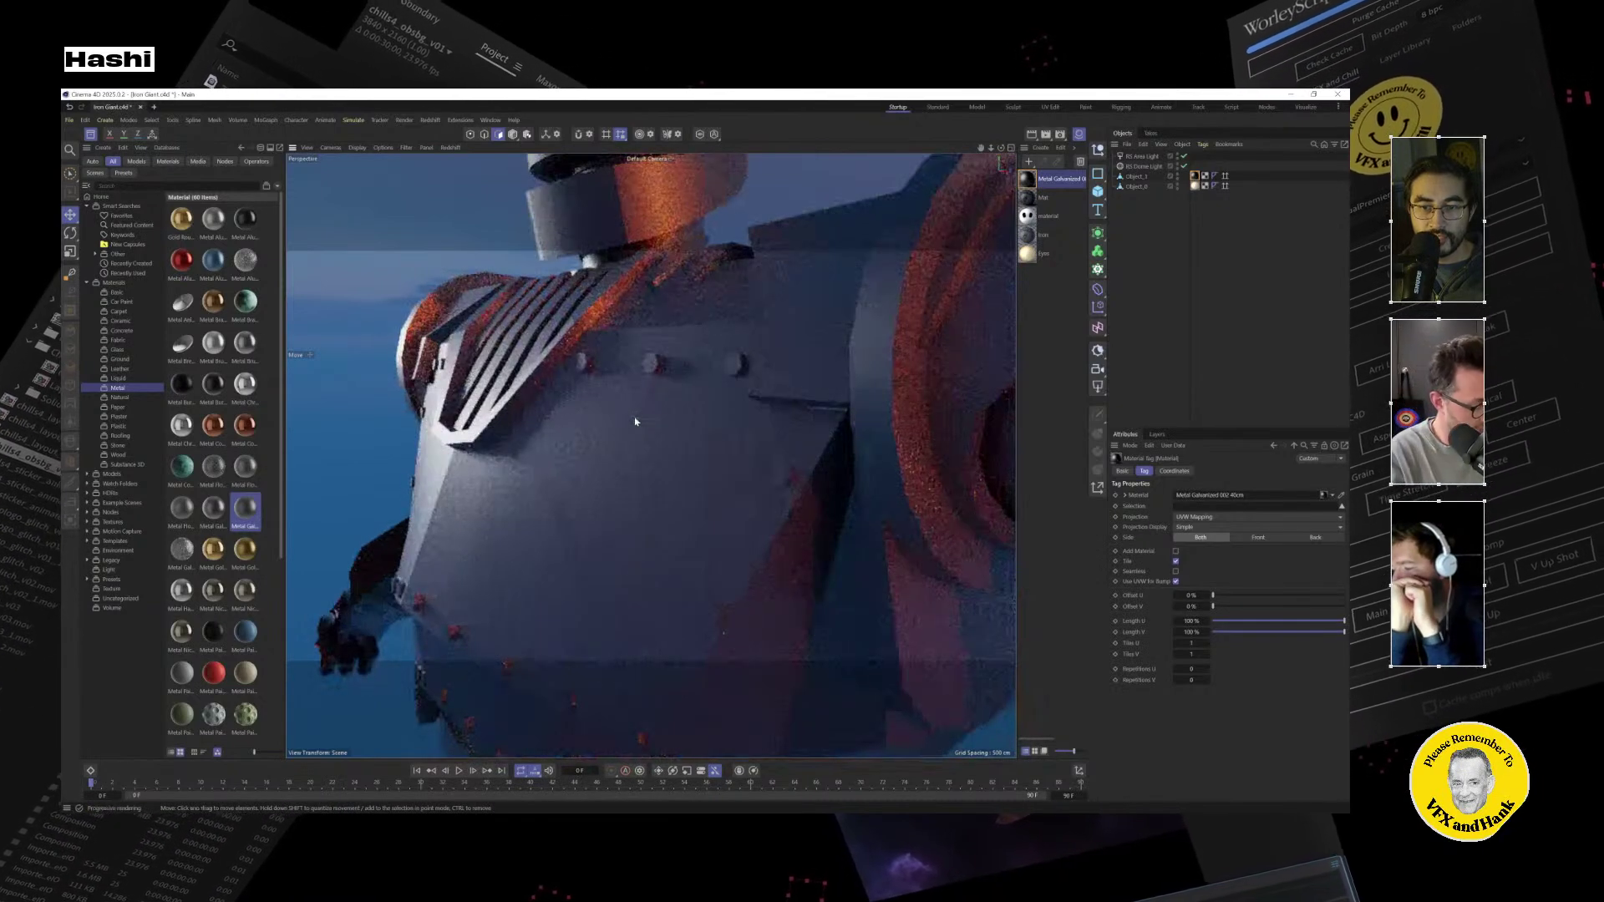
scroll(635, 422, "up", 3)
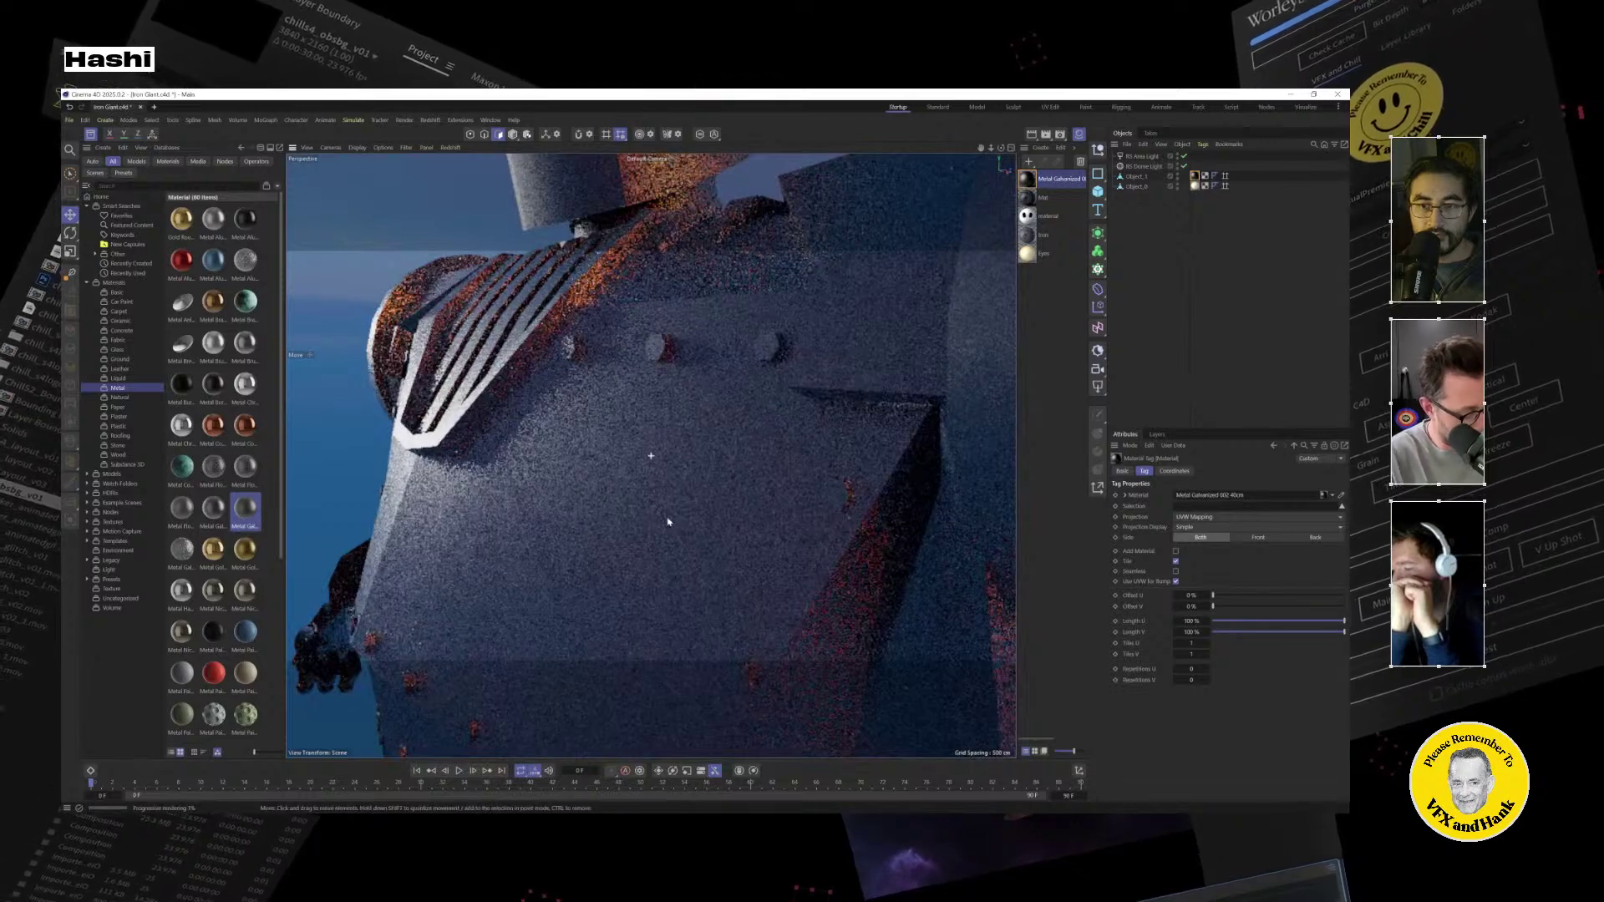
scroll(669, 526, "down", 5)
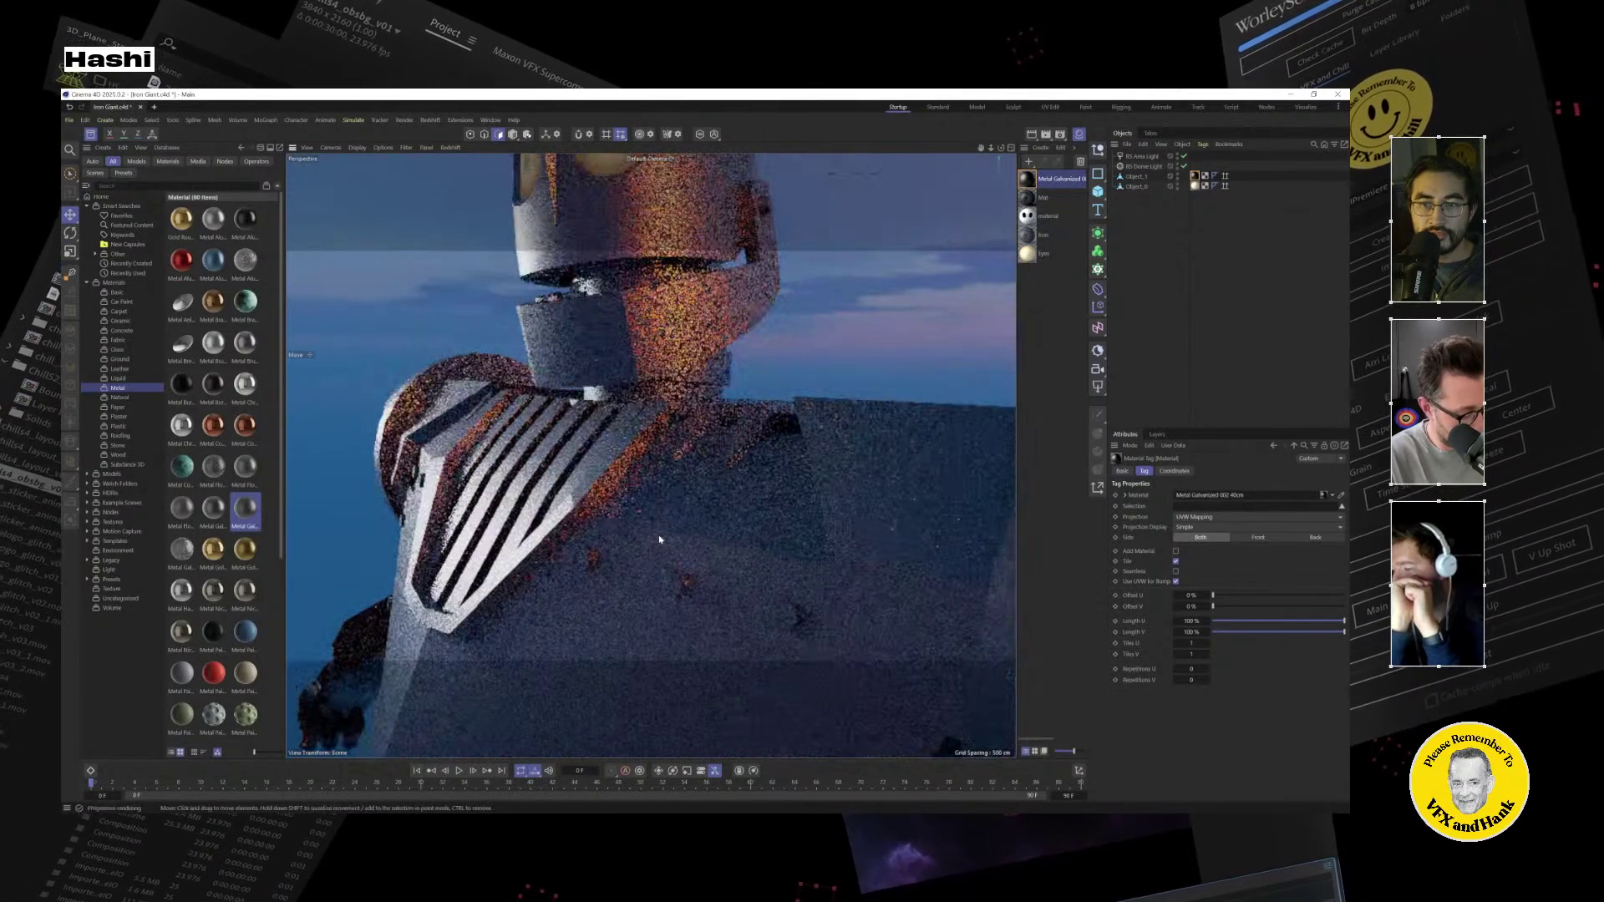
middle_click_drag(658, 535, 659, 700, "alt")
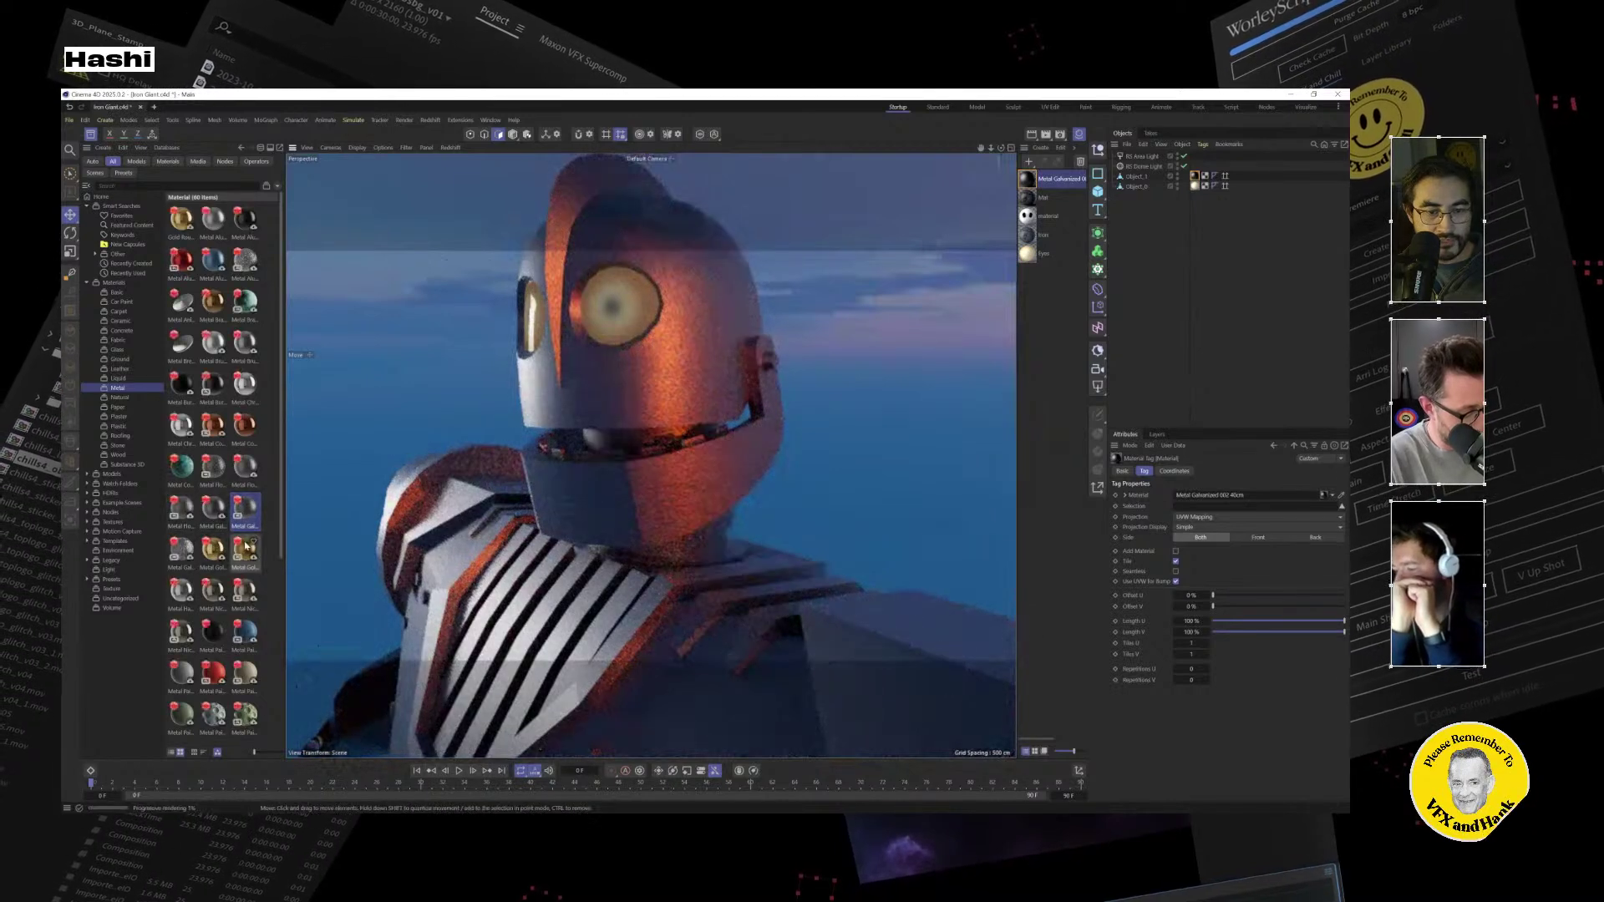
Replace the Iron Giant's body material with the green Copper Oxidized 001 metal and view it from the front.
scroll(244, 518, "down", 3)
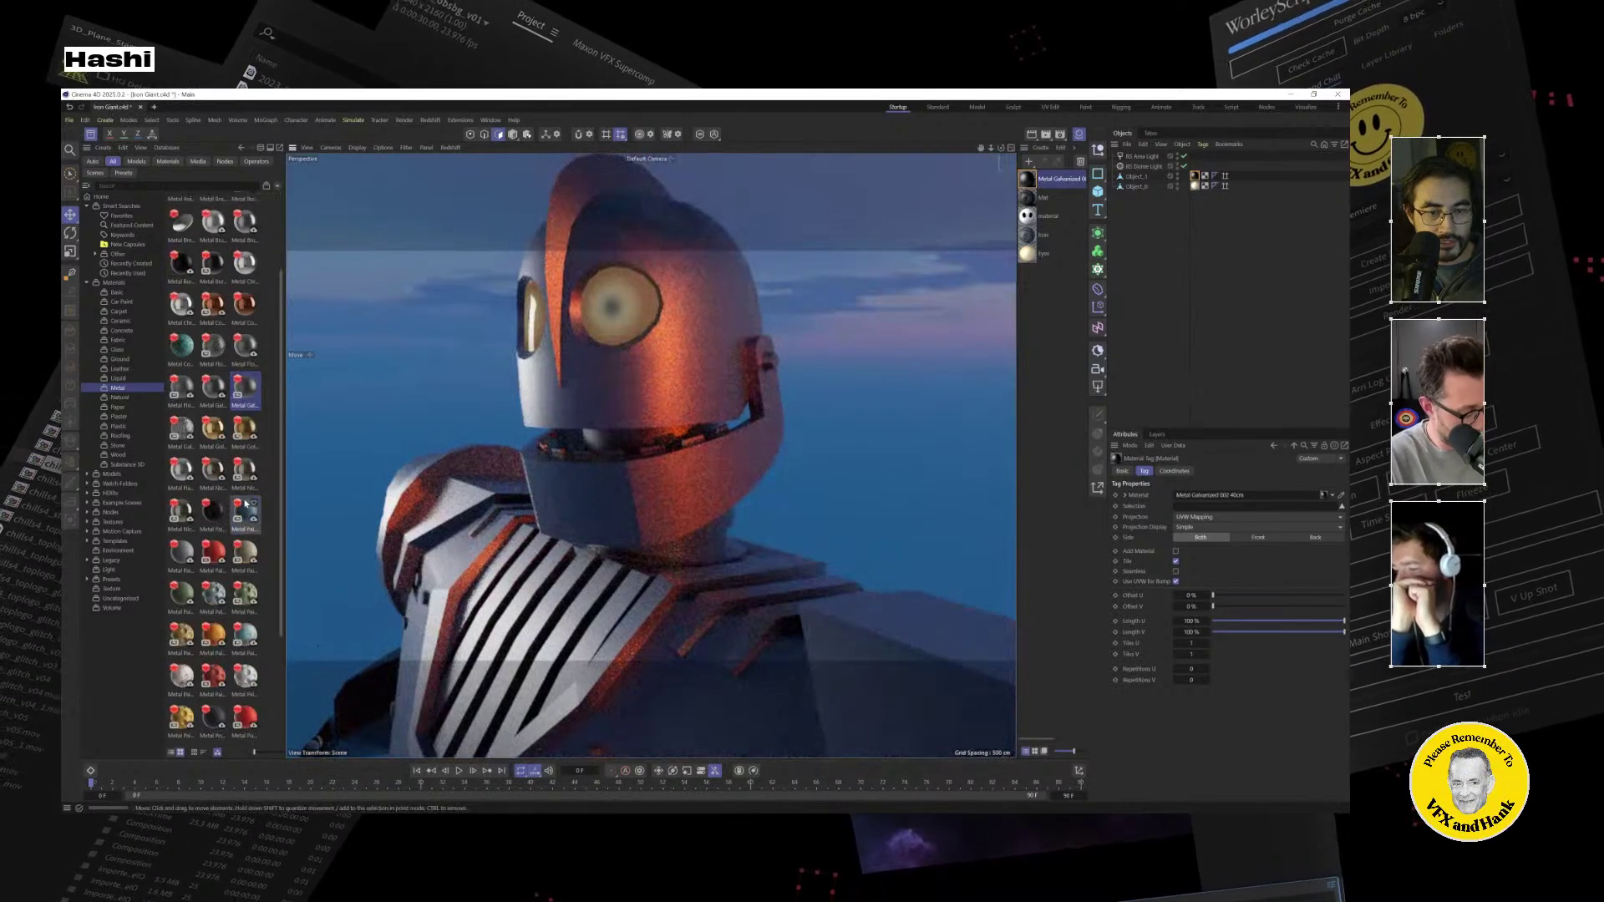
scroll(244, 505, "down", 4)
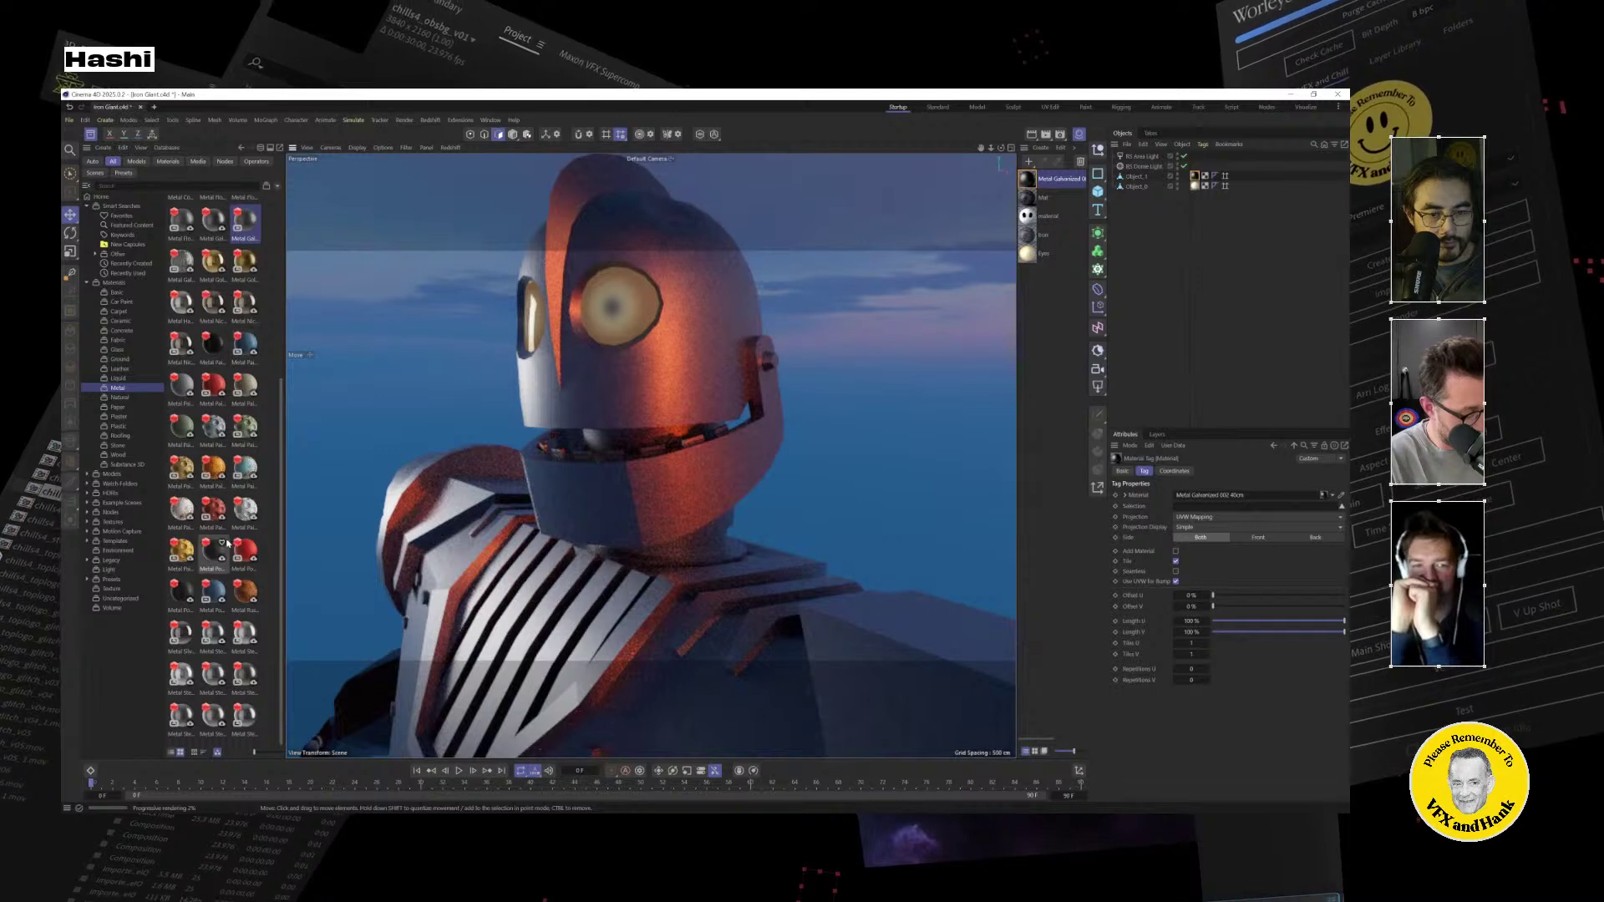
scroll(231, 557, "up", 4)
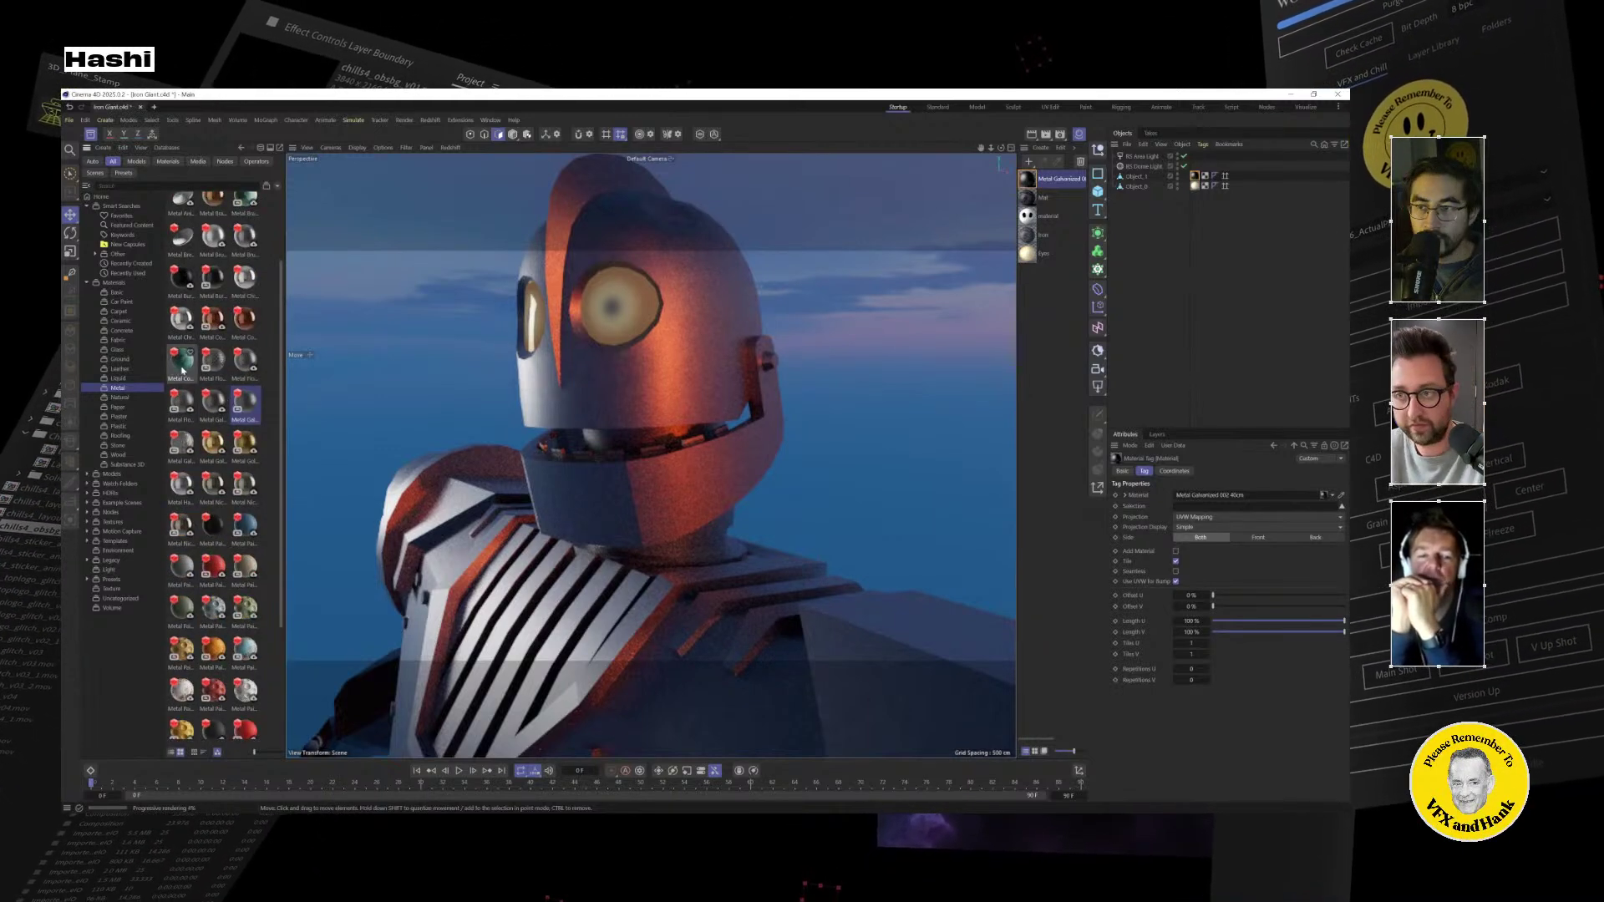
left_click_drag(182, 363, 726, 459)
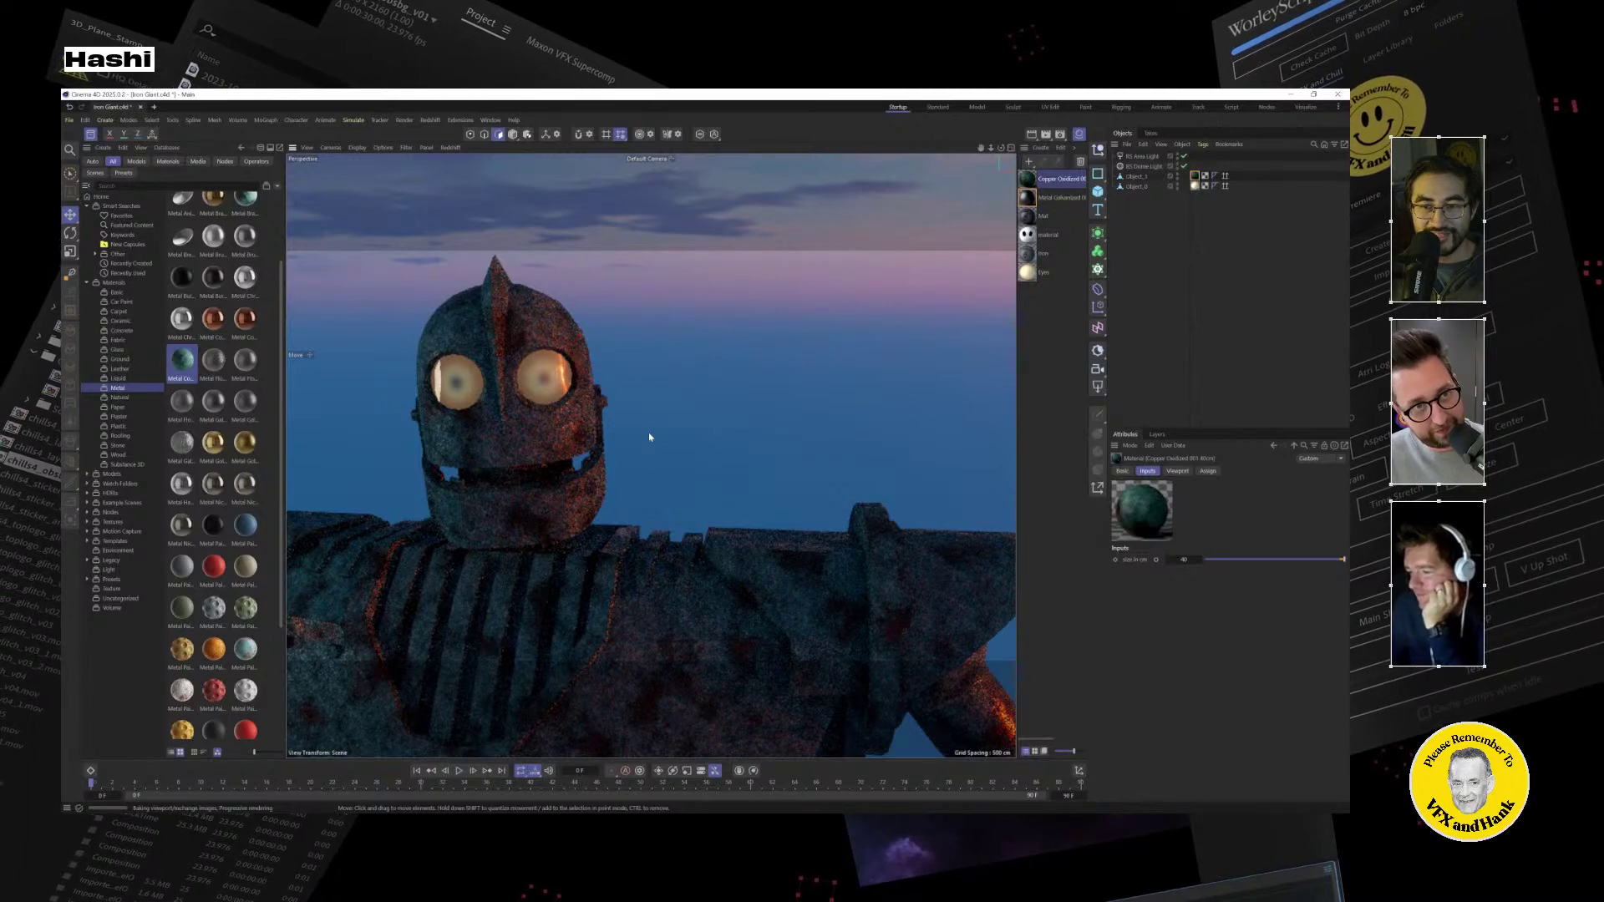
left_click_drag(540, 482, 519, 474, "alt")
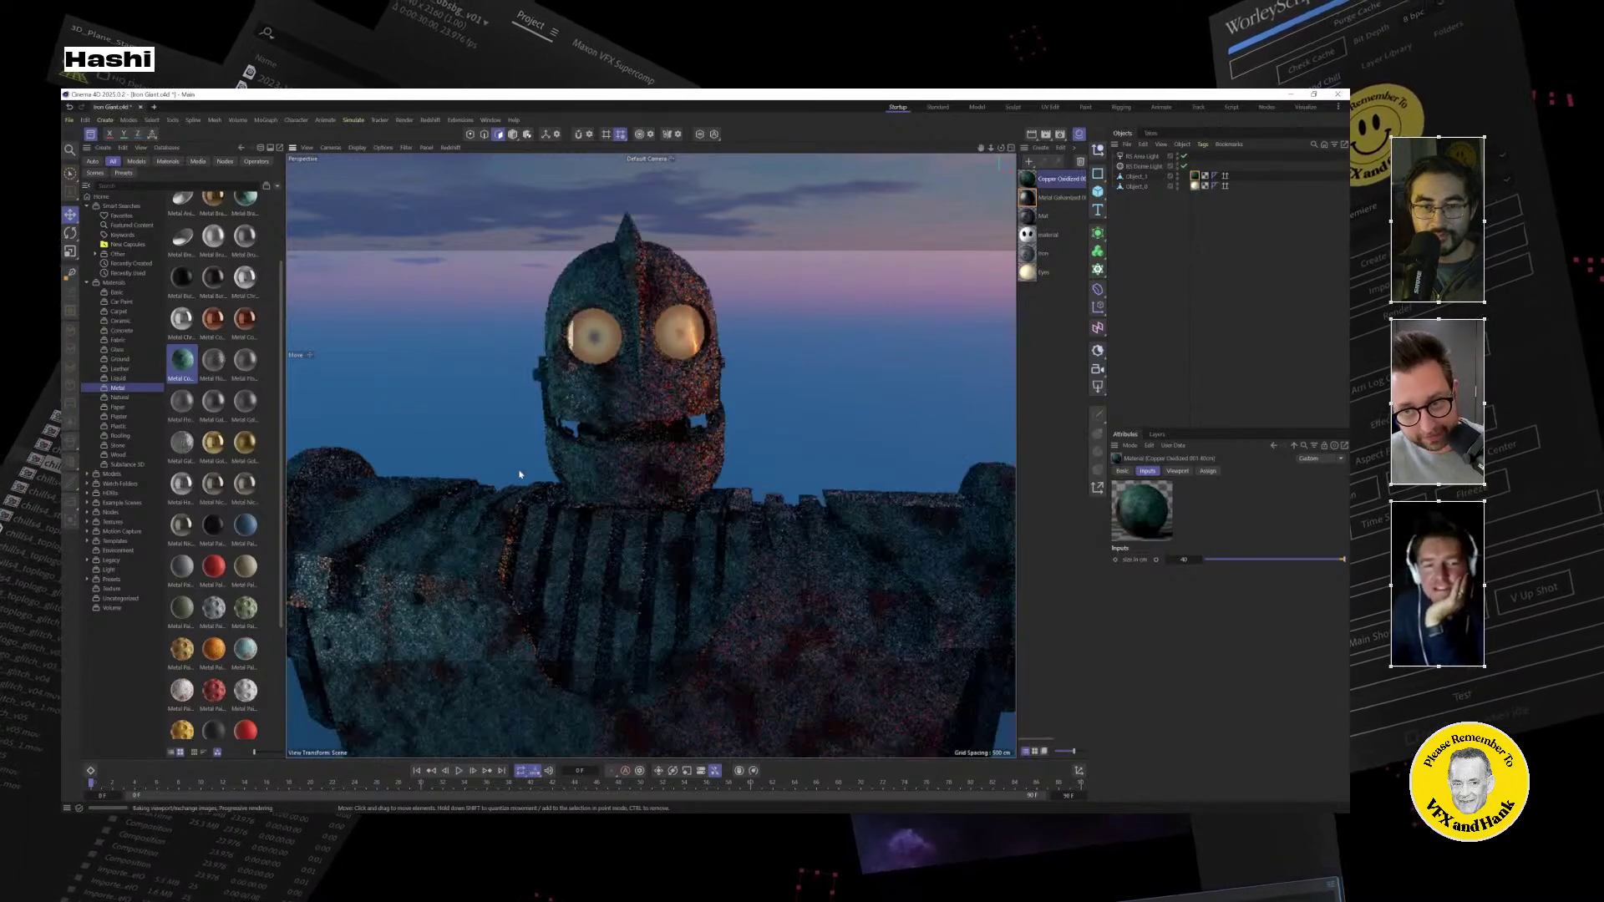
Swap the body's material for Metal Aluminium 001 on the existing material tag of the body object.
scroll(196, 399, "up", 3)
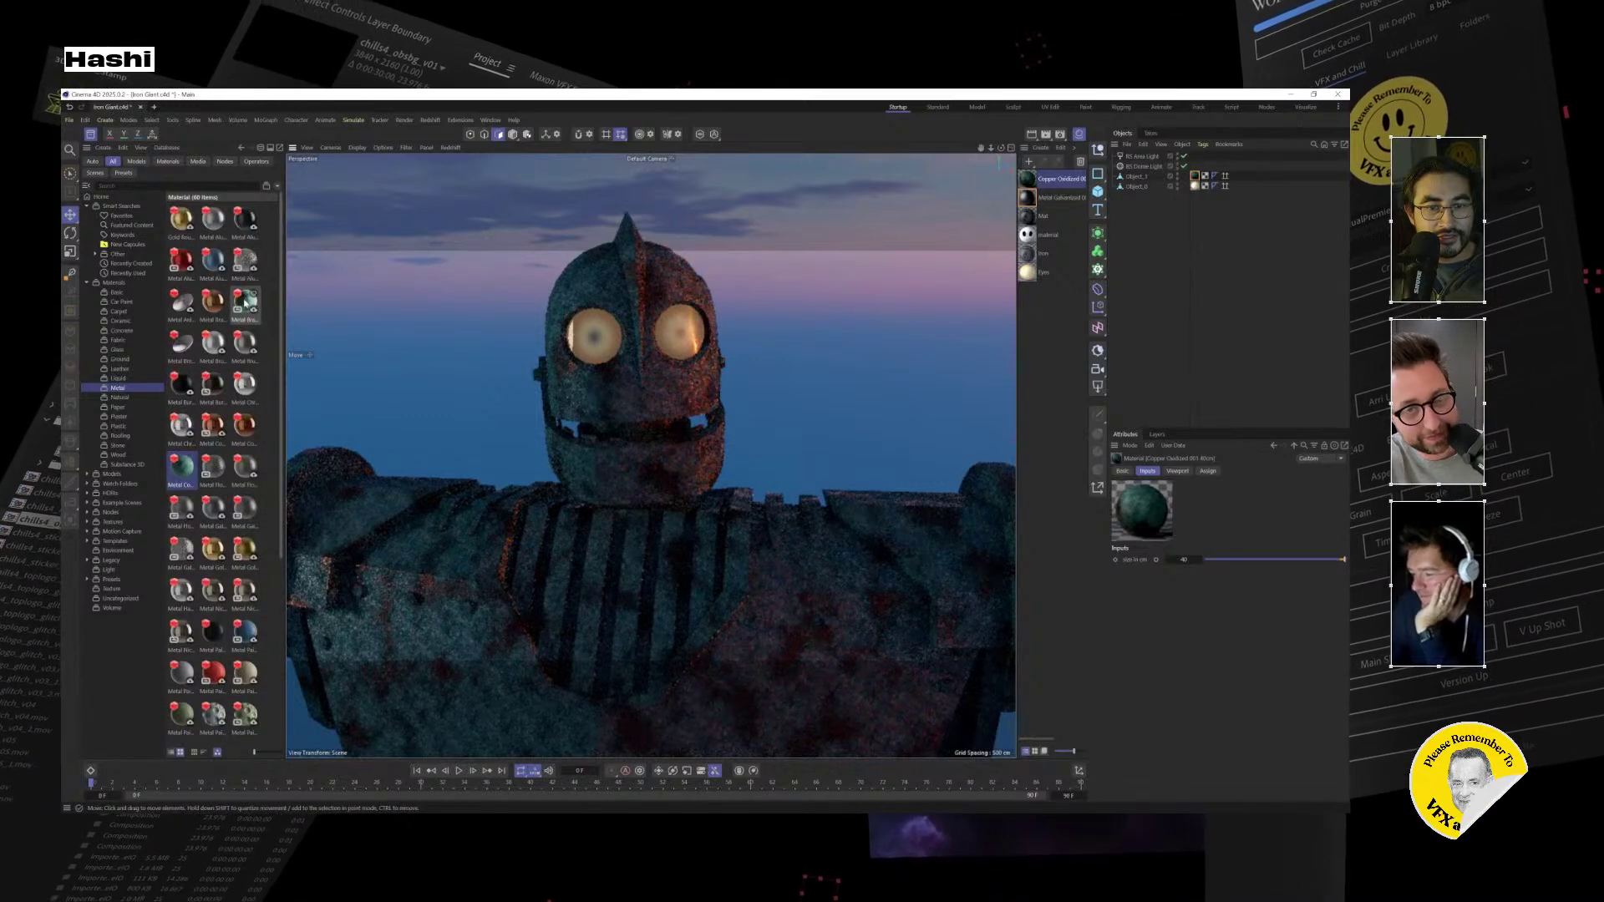
left_click_drag(213, 219, 1120, 218)
left_click_drag(1200, 182, 1195, 178)
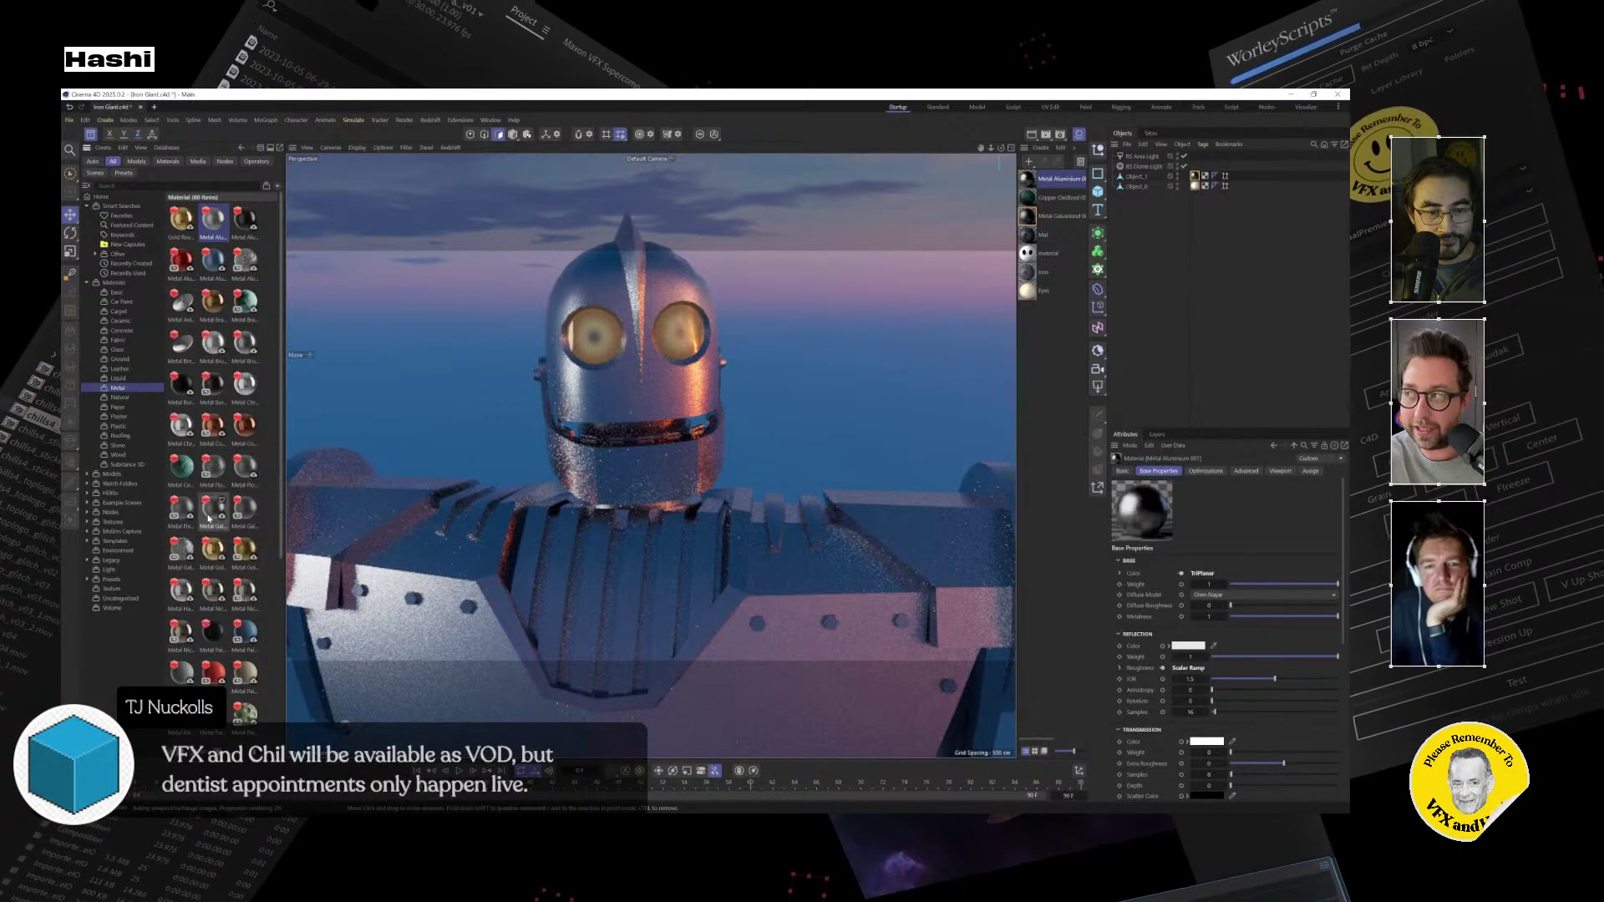
Apply Metal Galvanized 001 70cm to the Iron Giant's body and delete the redundant material tag from the body object.
scroll(185, 515, "down", 3)
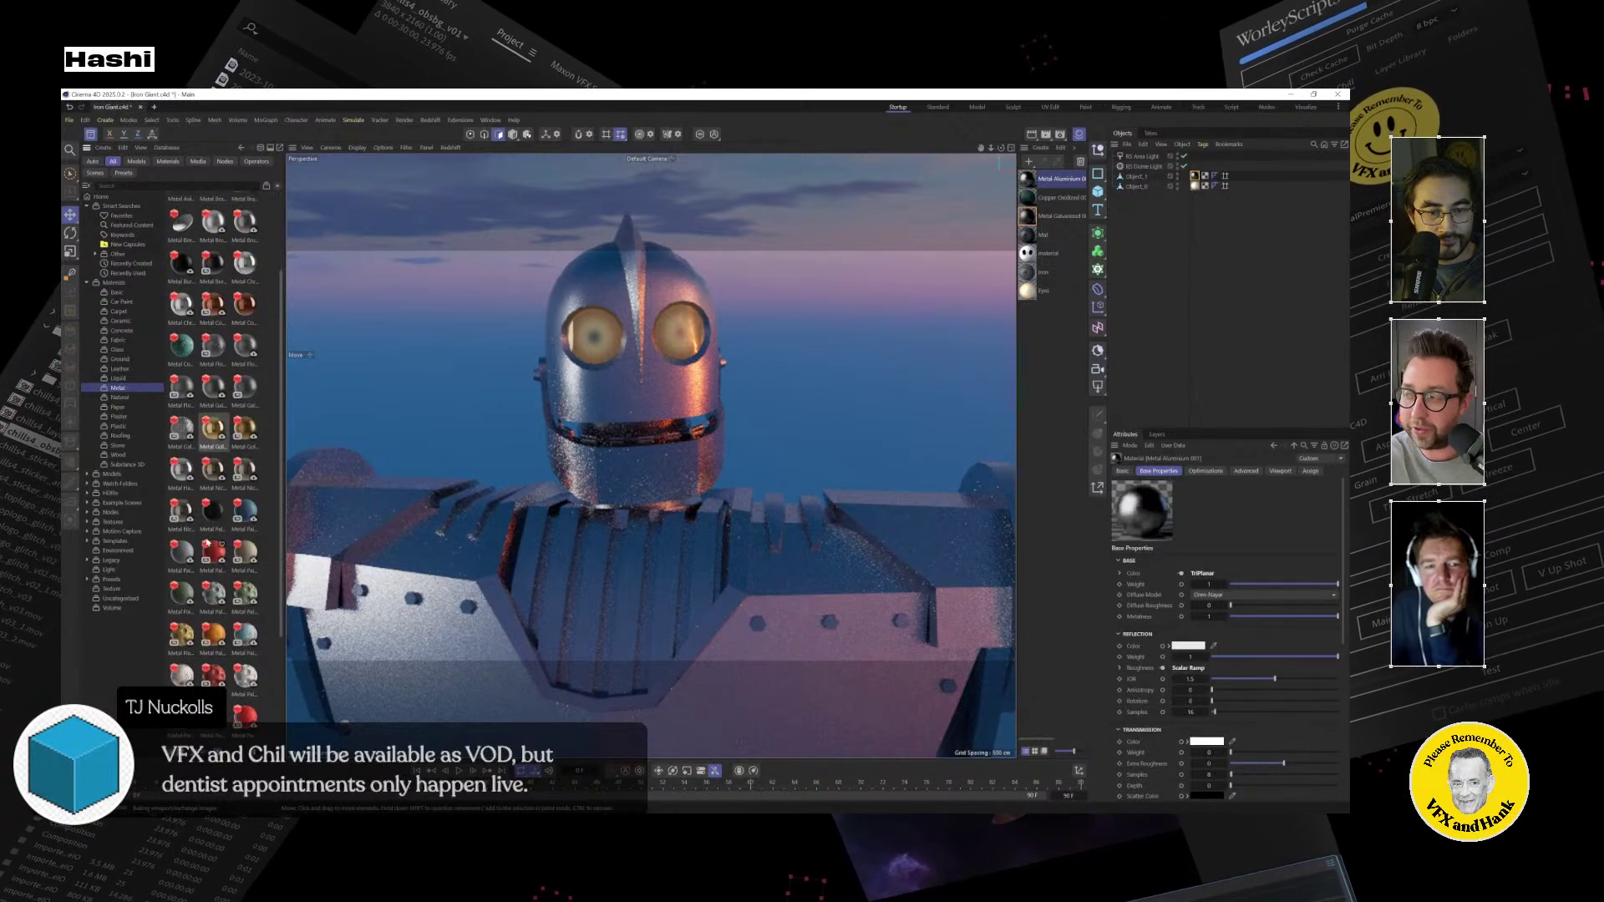
scroll(207, 543, "down", 4)
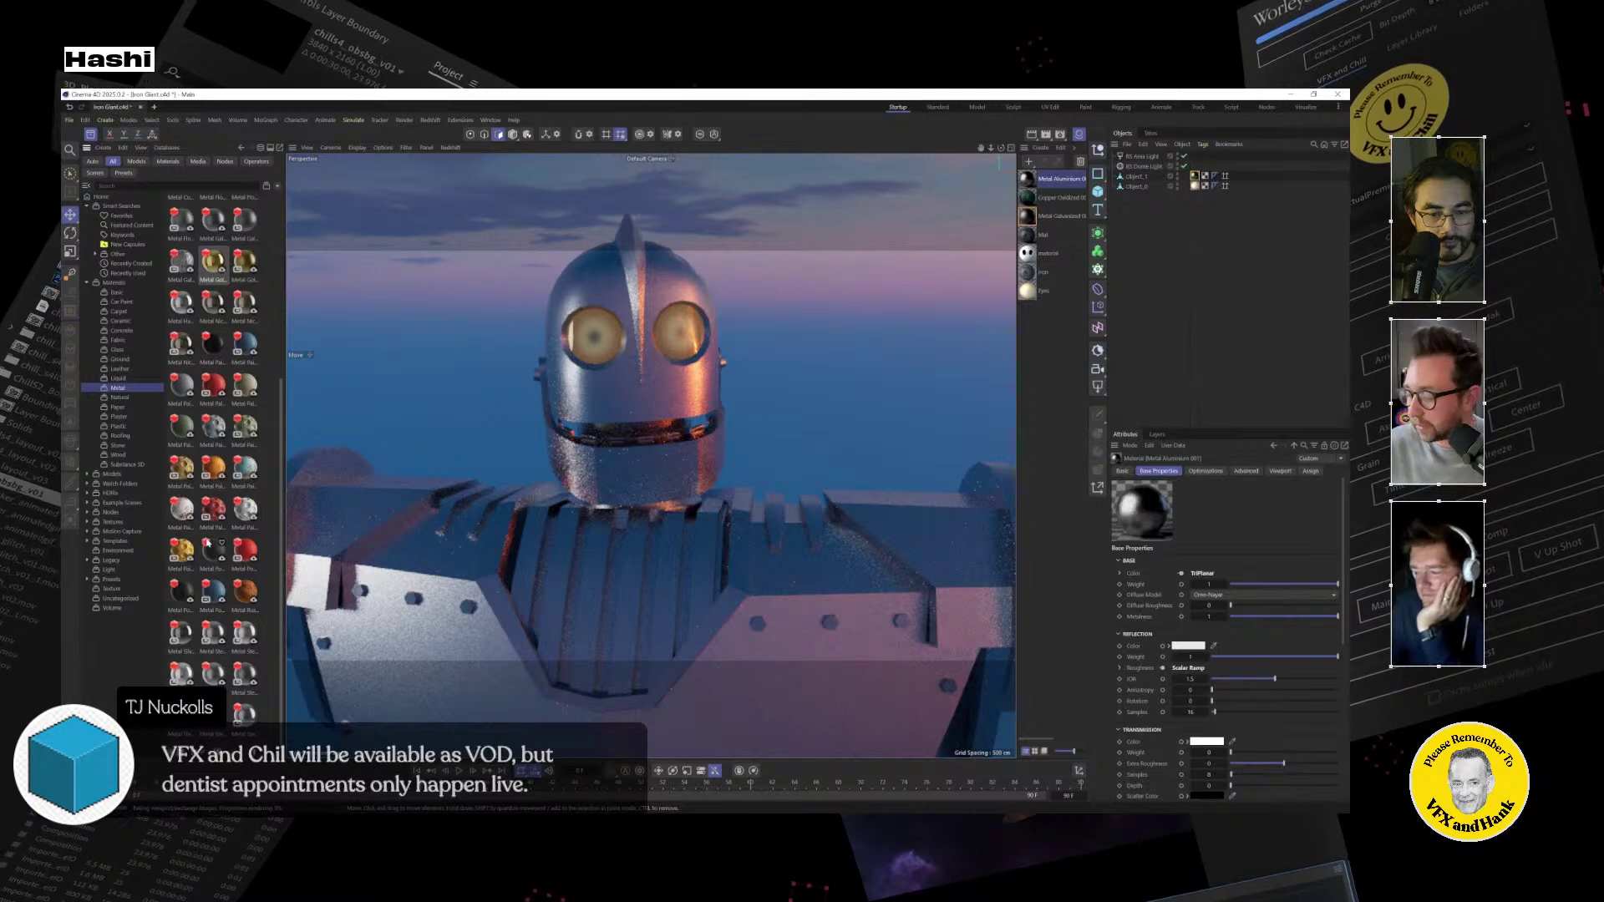
scroll(231, 653, "up", 8)
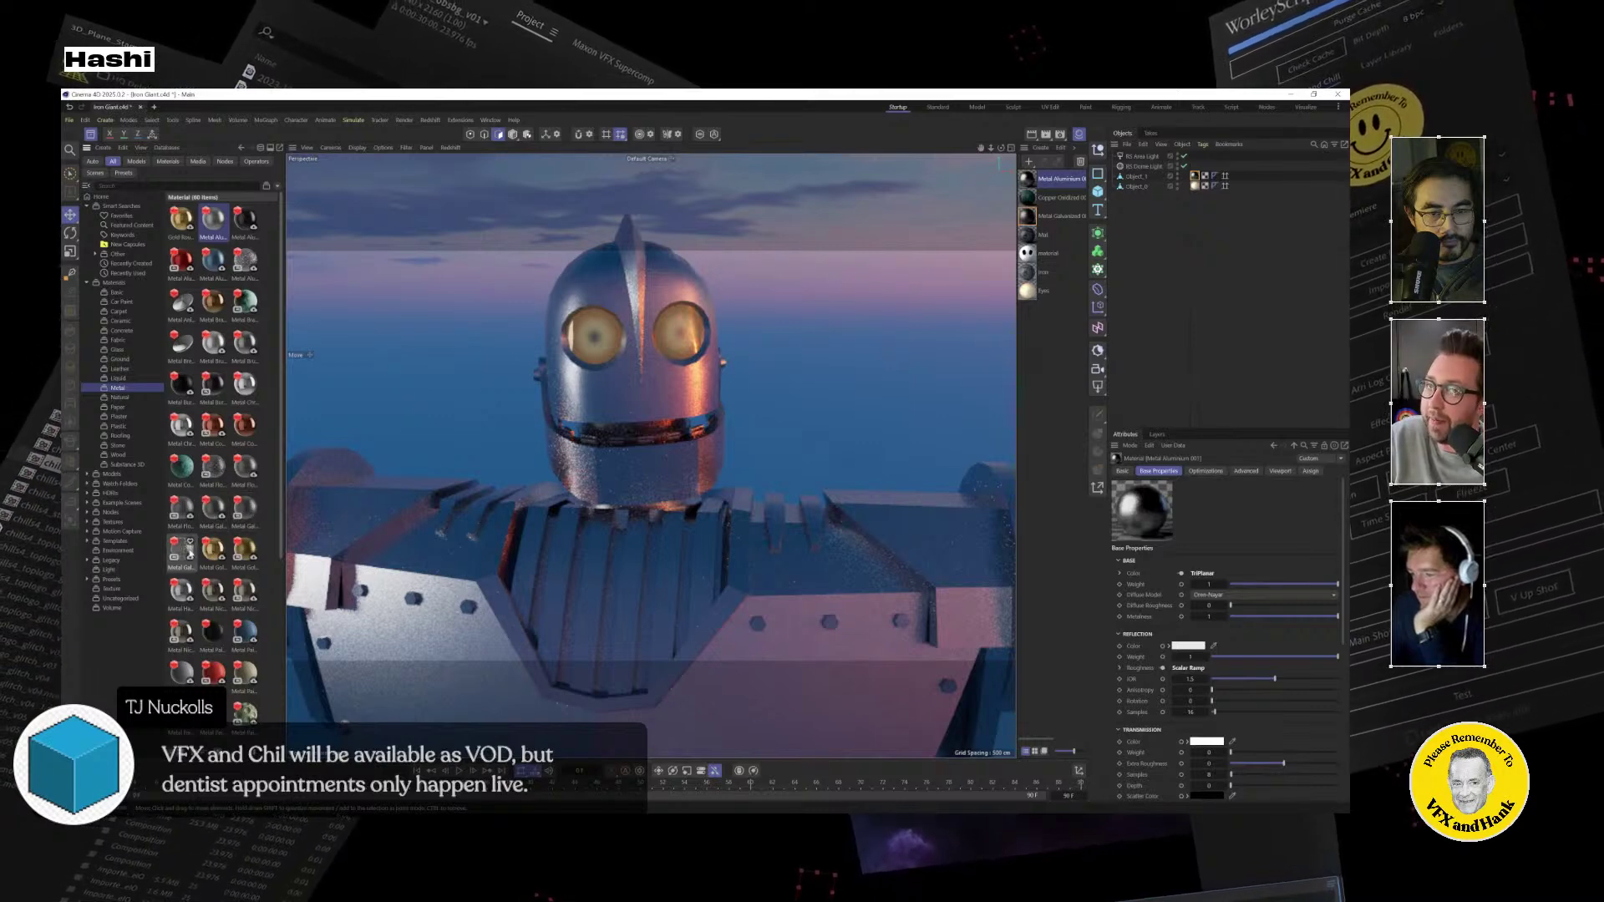
left_click_drag(186, 554, 799, 555)
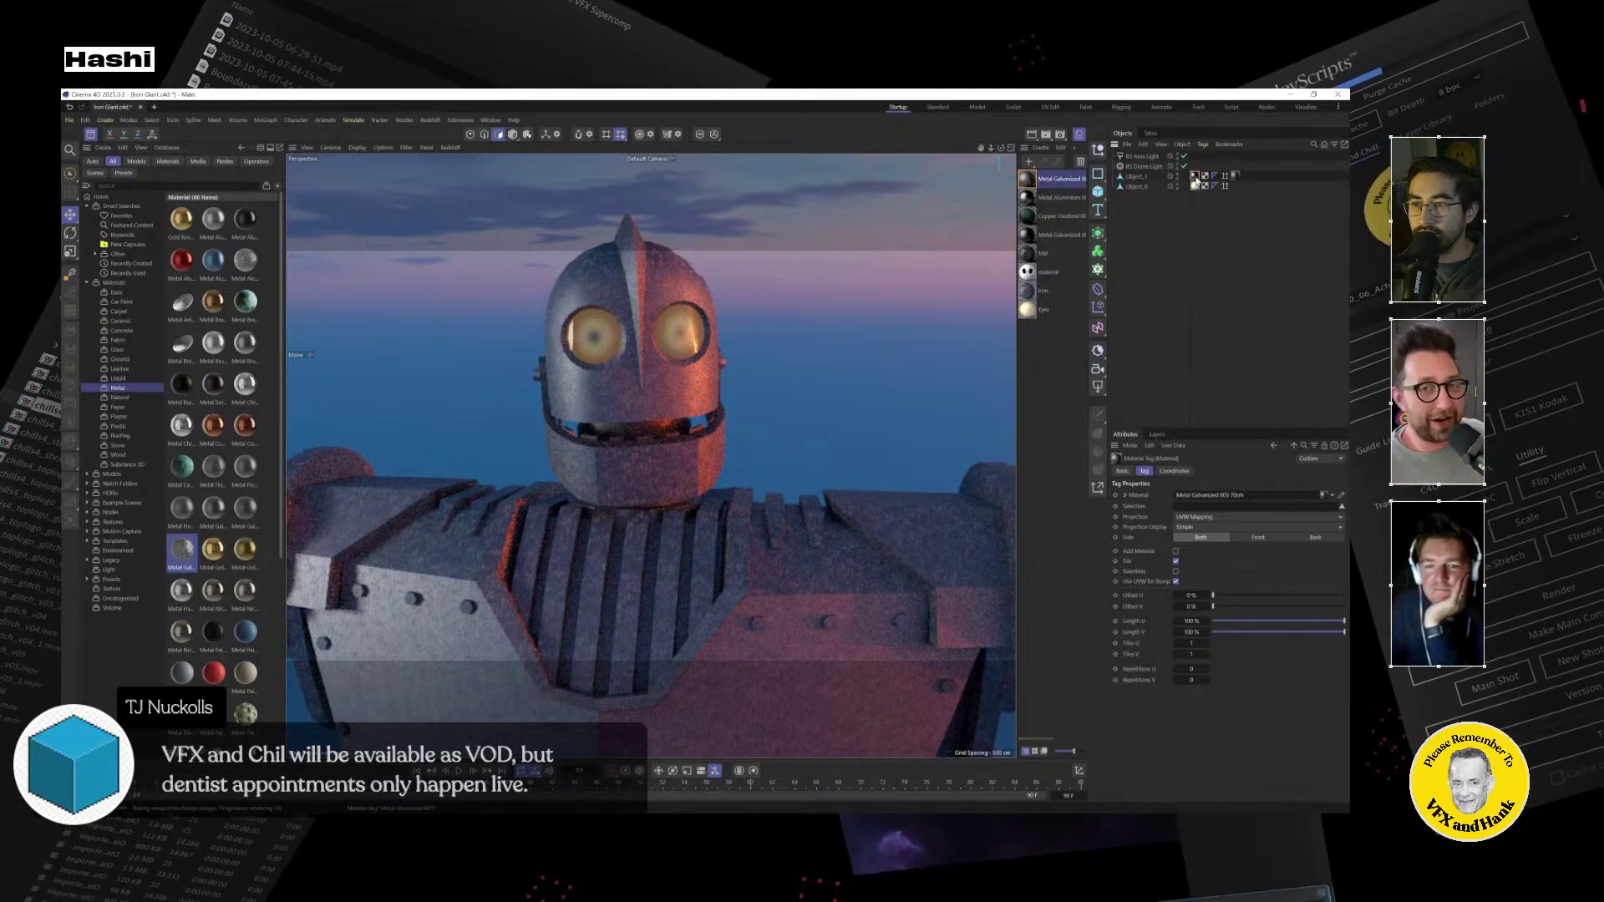
key("Delete")
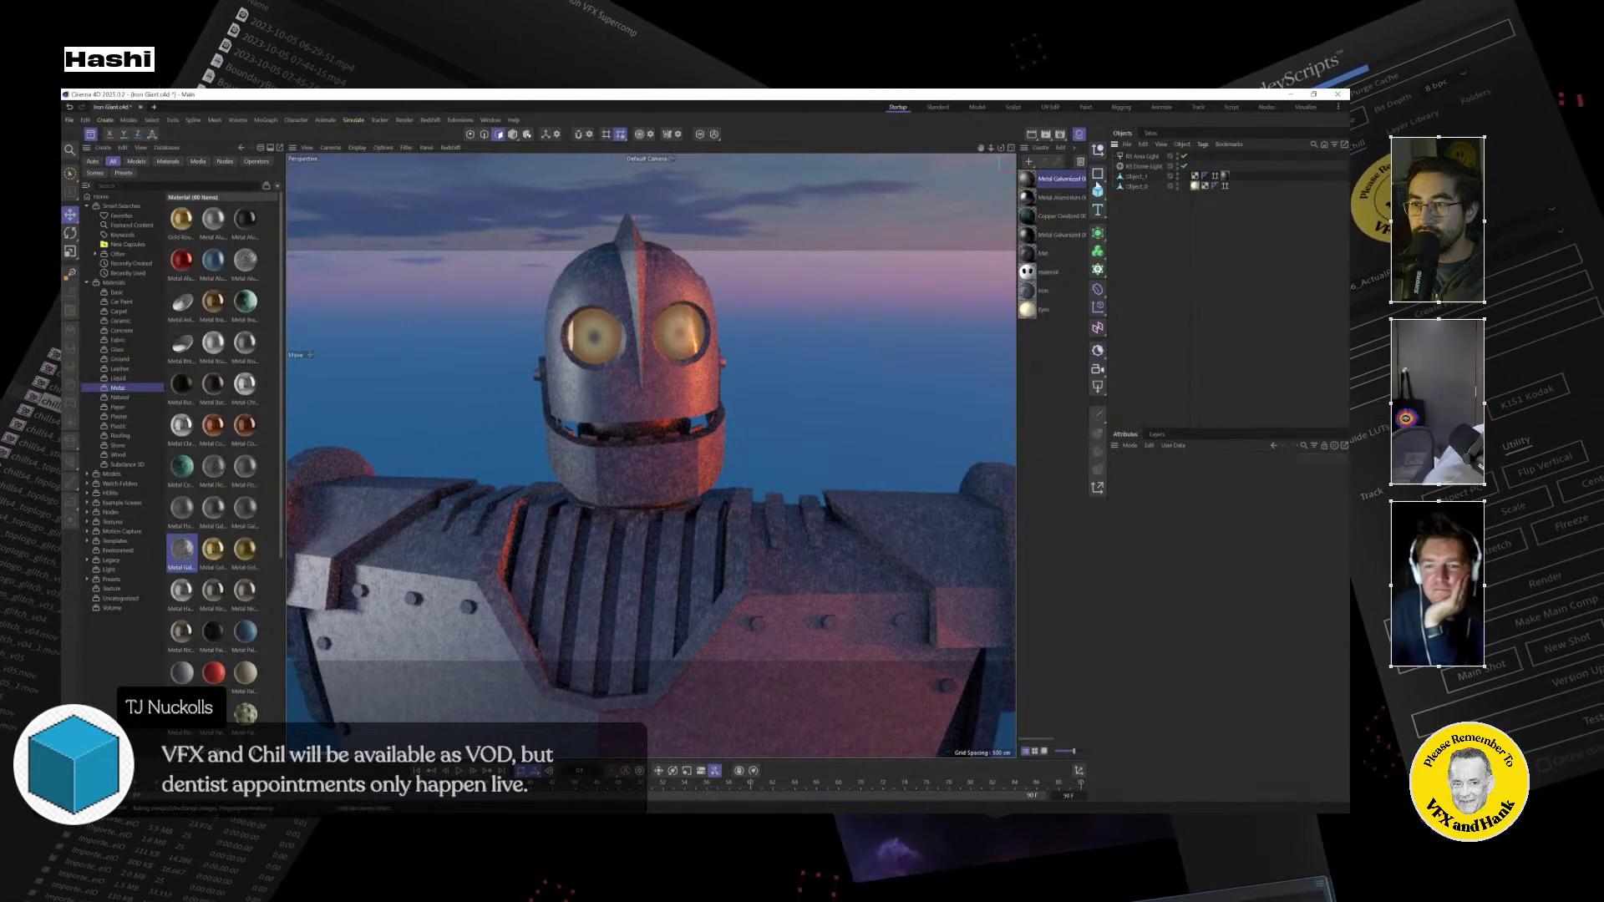
Examine the Metal Galvanized 001 70cm node graph from the triplanar settings group to the output, then put the Node Editor away.
double_click(1026, 179)
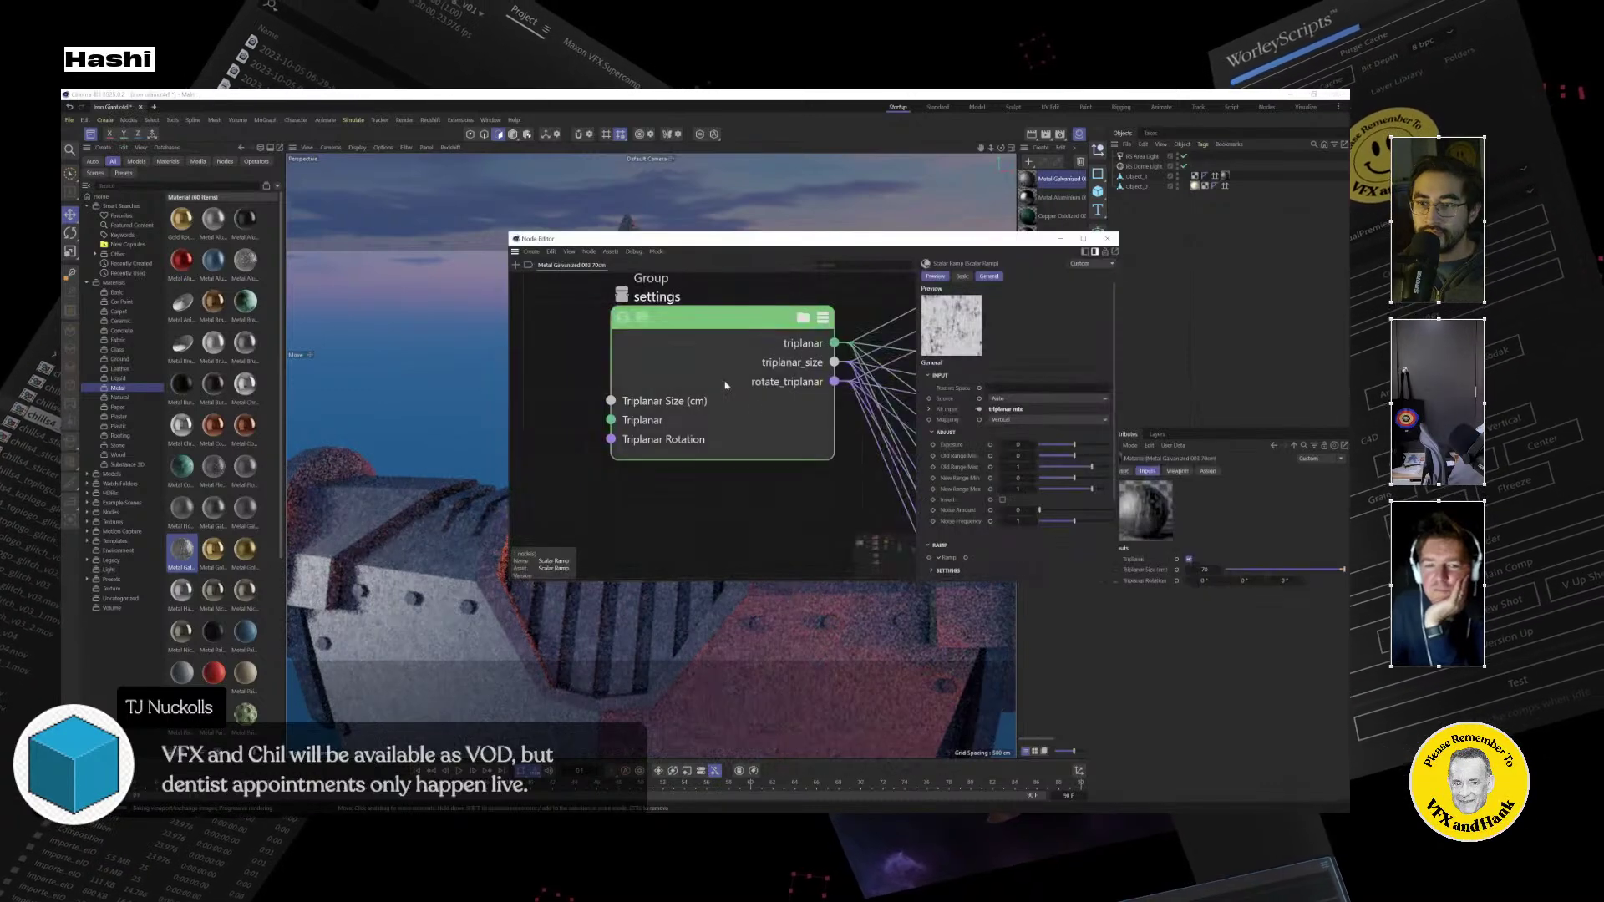
scroll(758, 416, "down", 5)
scroll(836, 360, "up", 4)
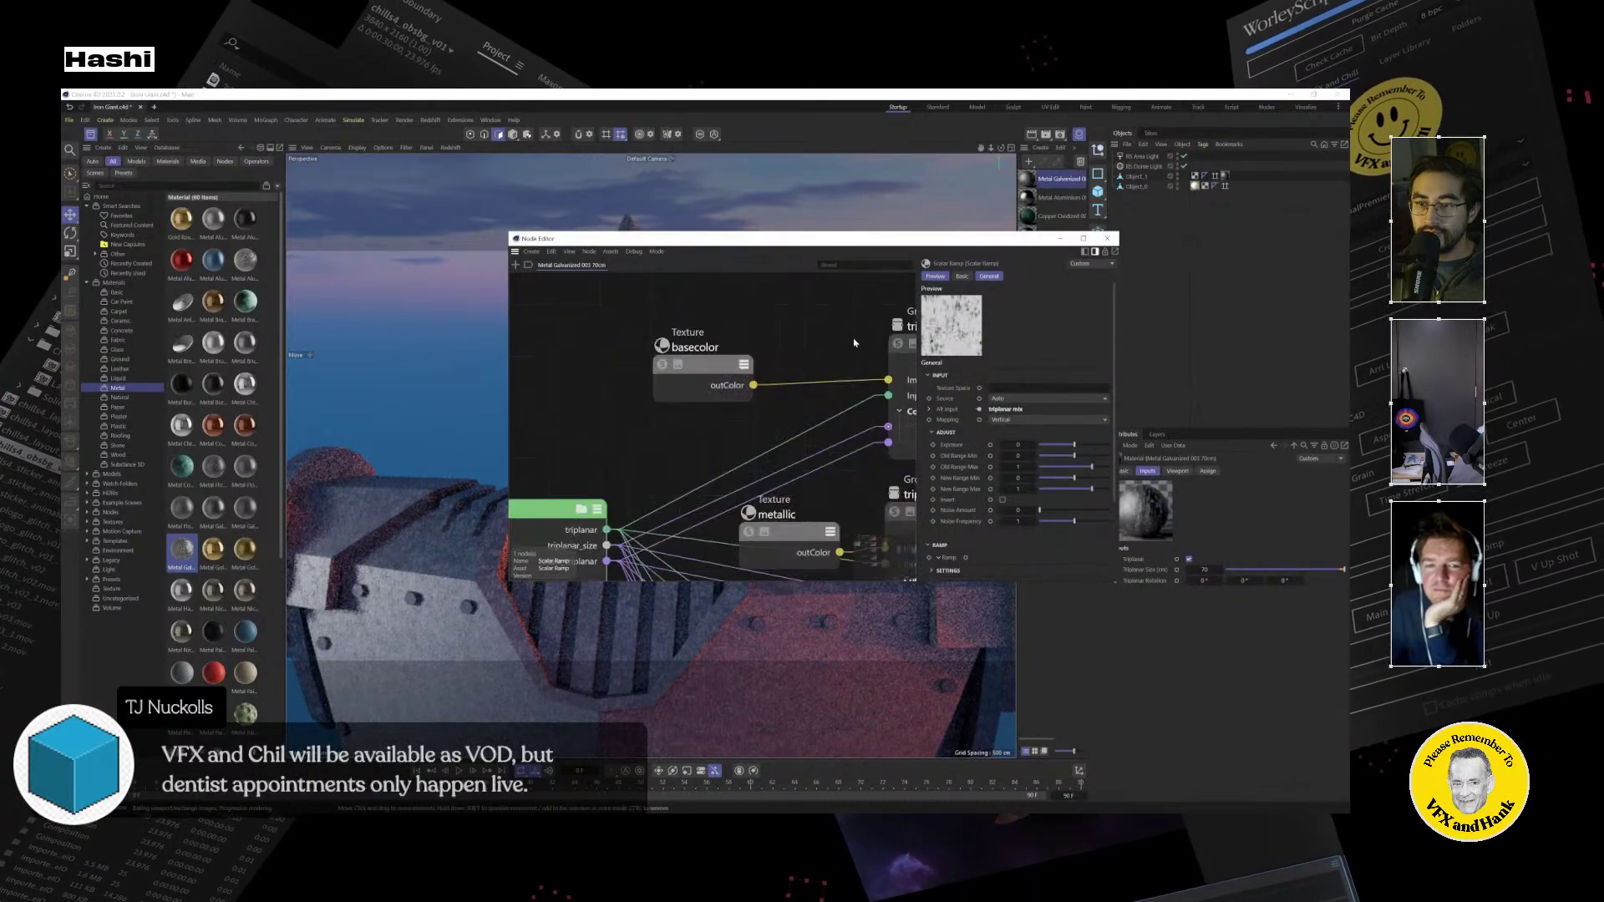
scroll(852, 340, "down", 4)
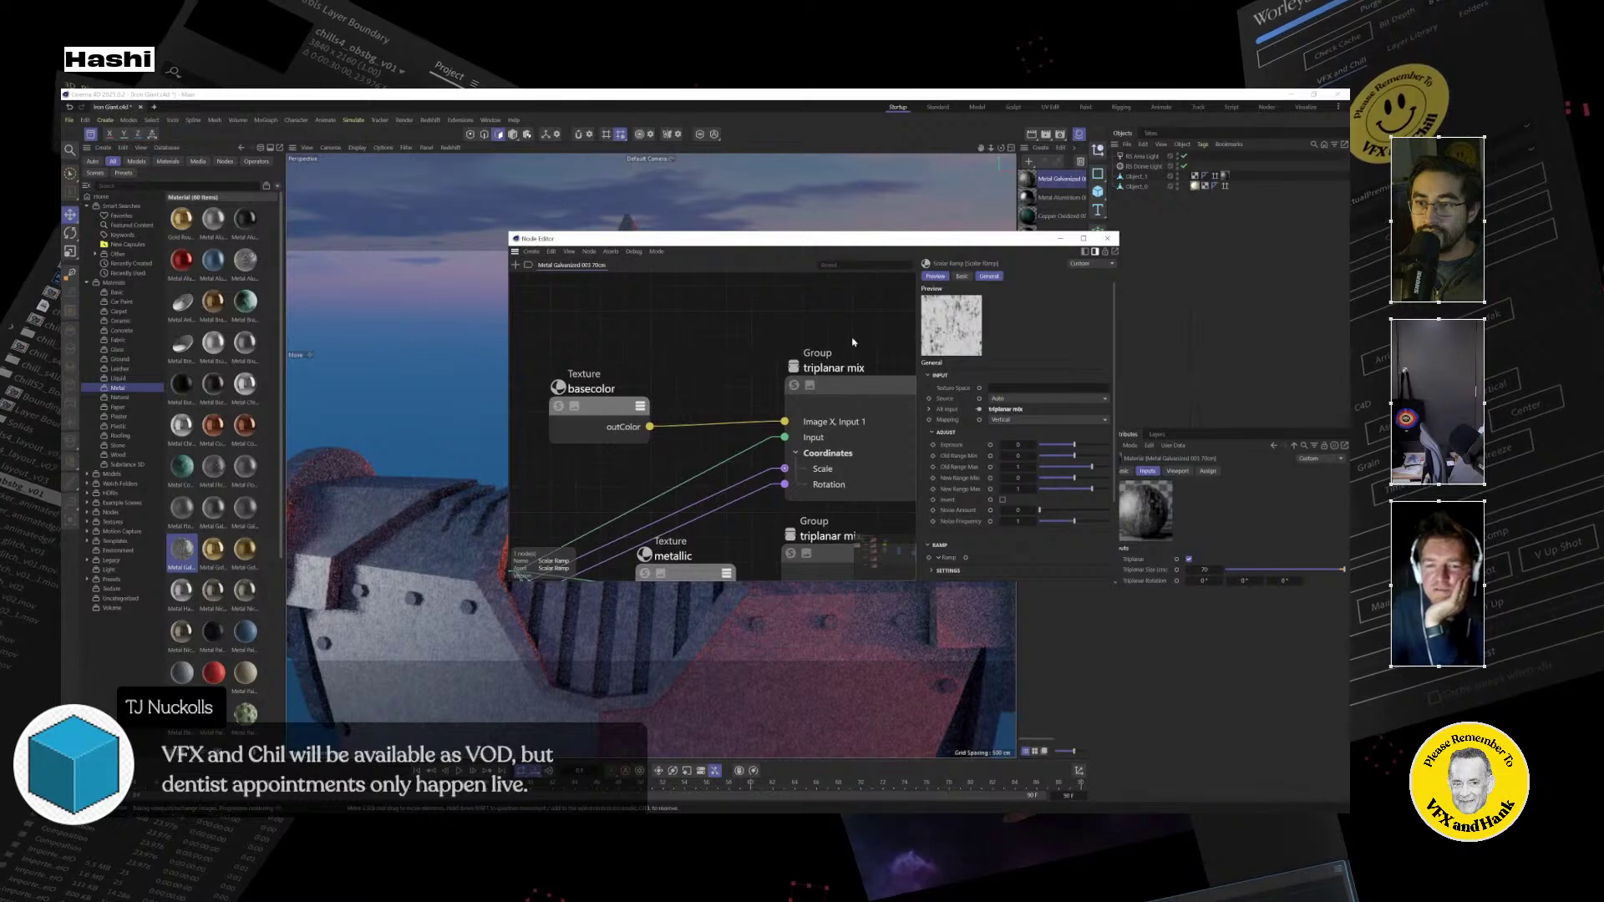
scroll(852, 340, "down", 3)
key("h")
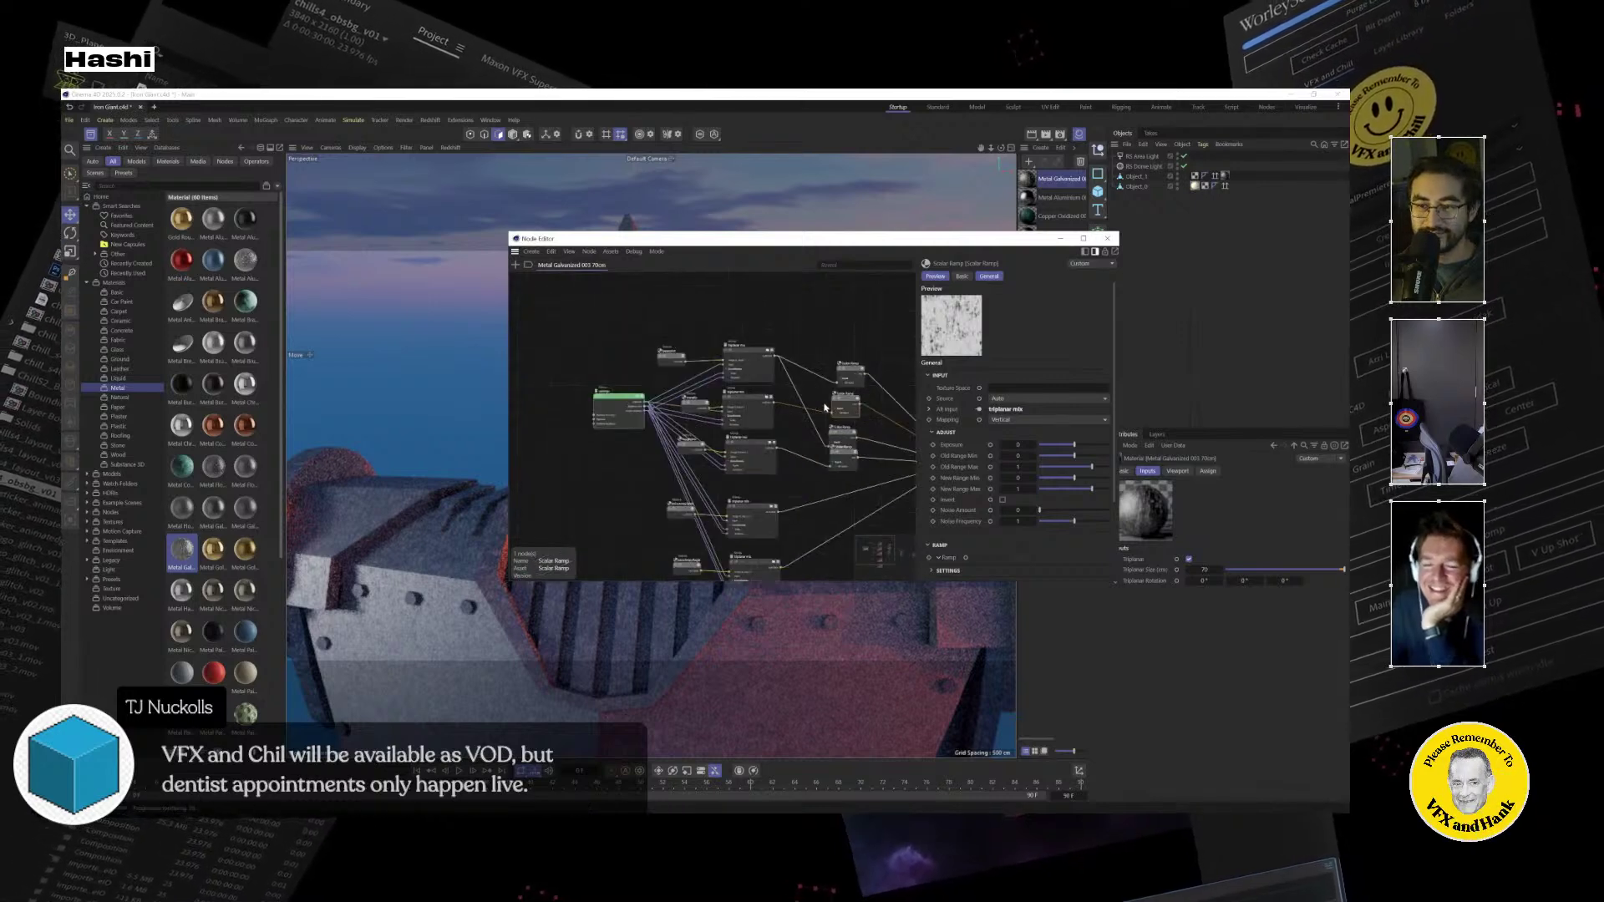
middle_click_drag(824, 406, 635, 386)
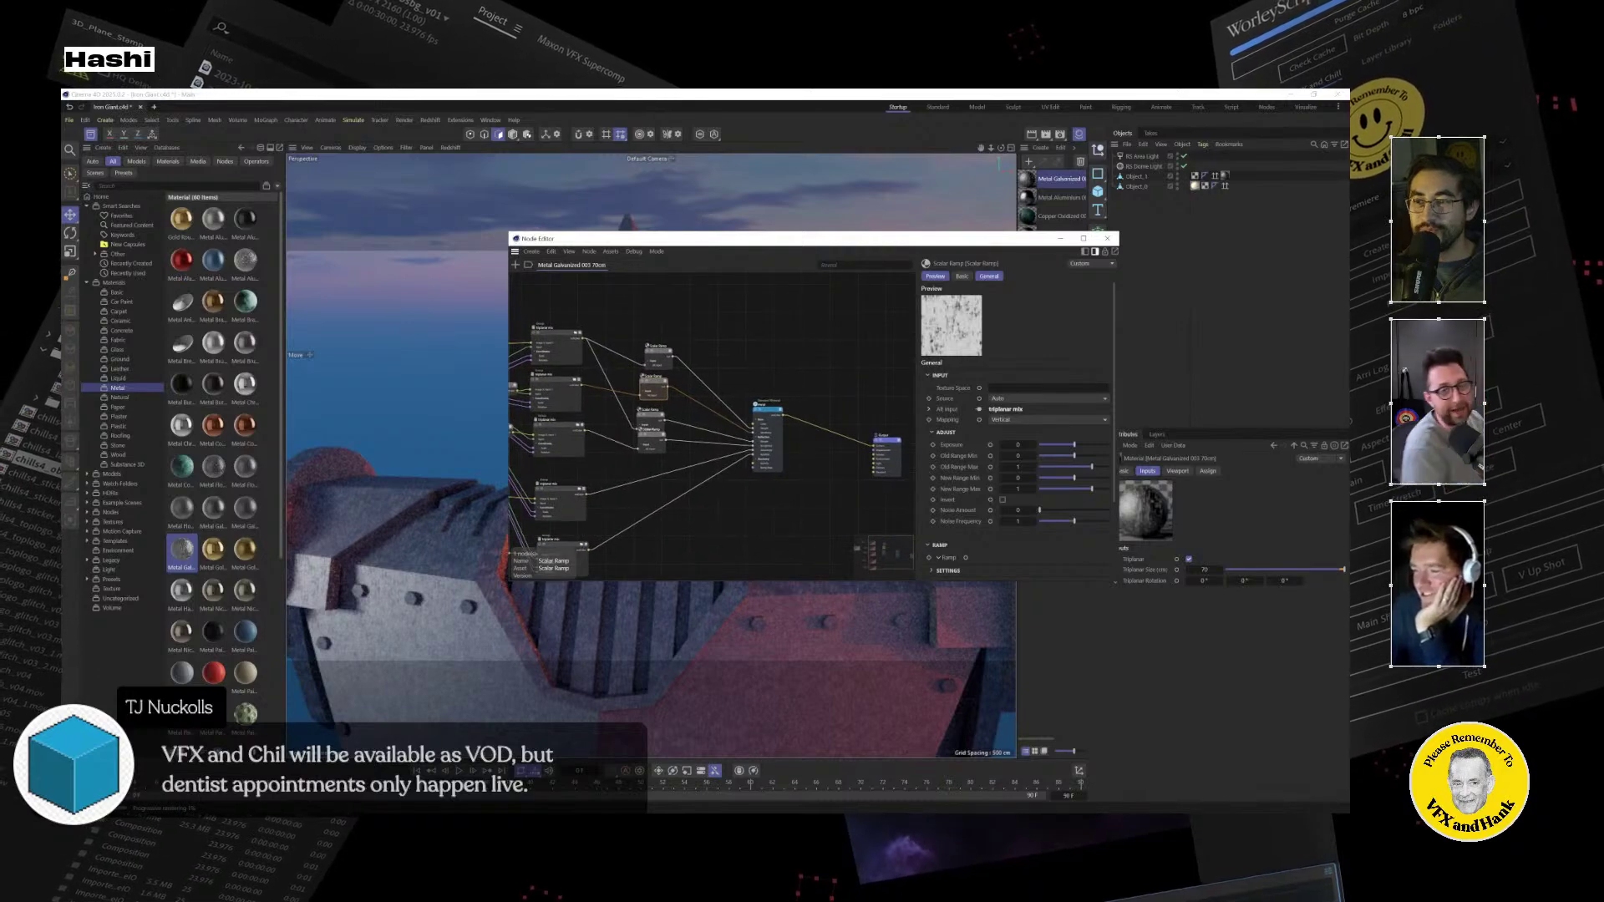
left_click(1060, 238)
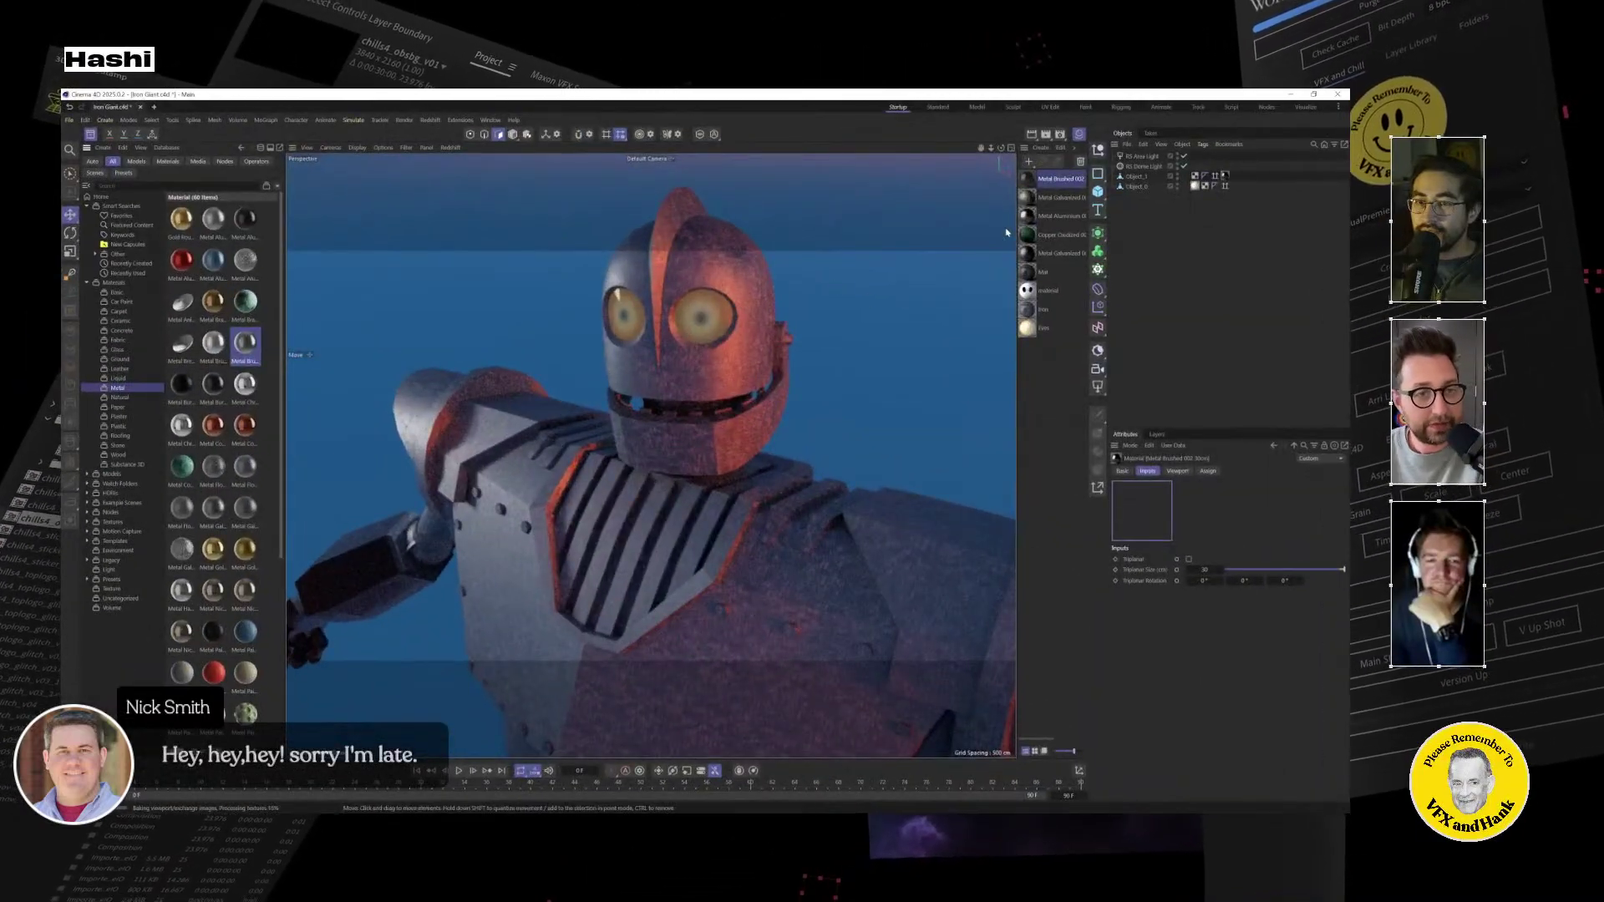
Replace the brushed metal on the Iron Giant's body material tag with the Metal Breakdisk 001 material.
left_click(1224, 176)
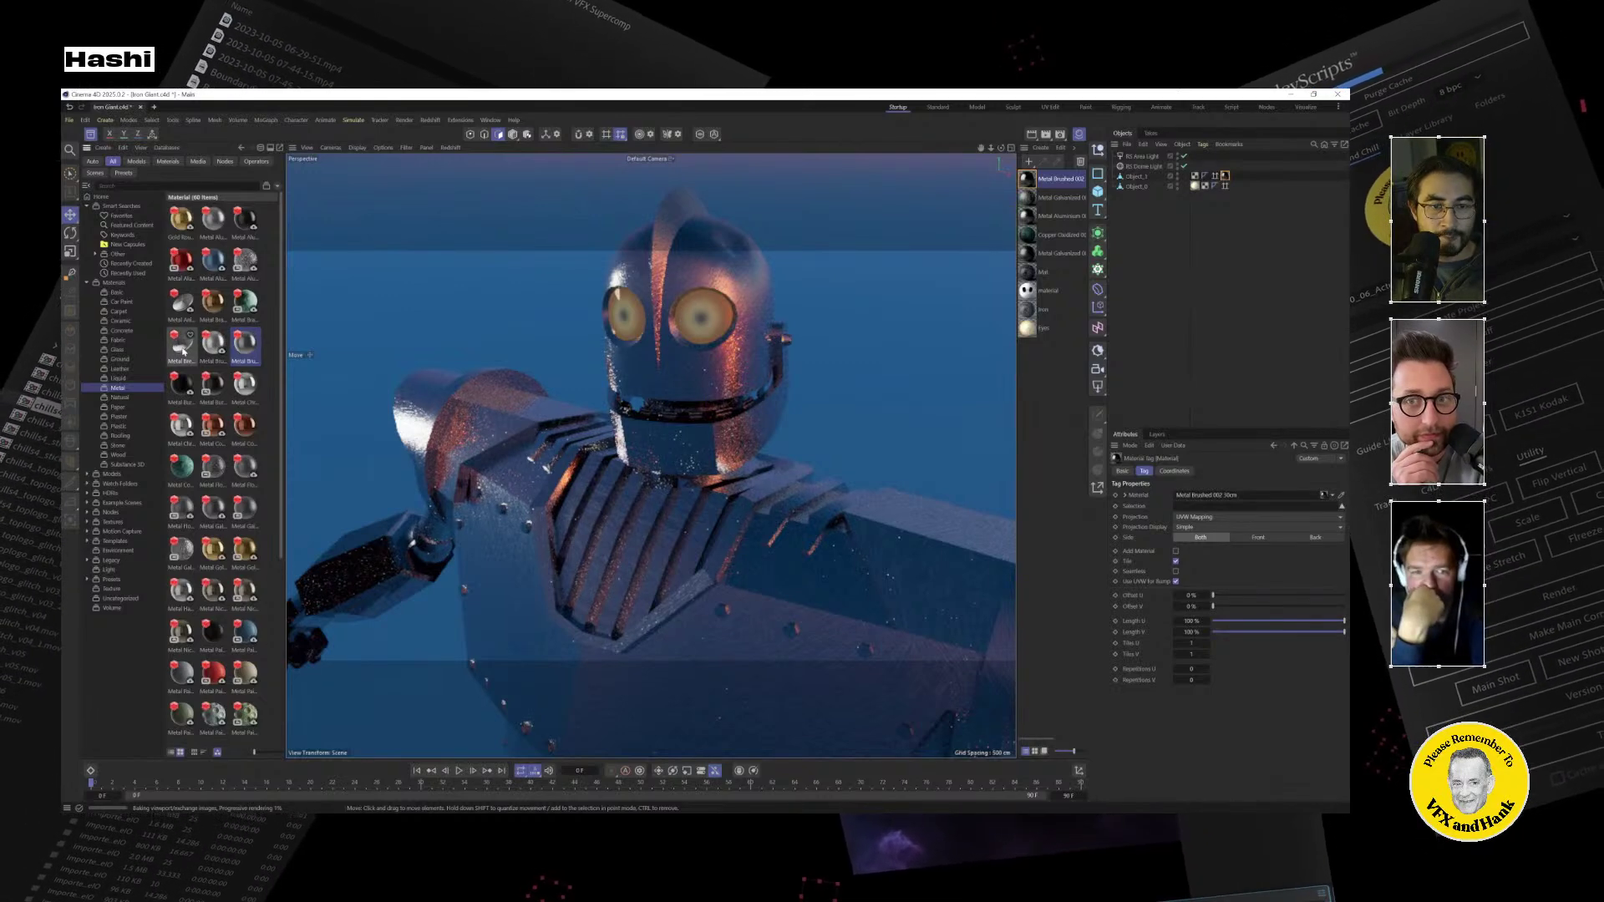
left_click_drag(183, 350, 1209, 274)
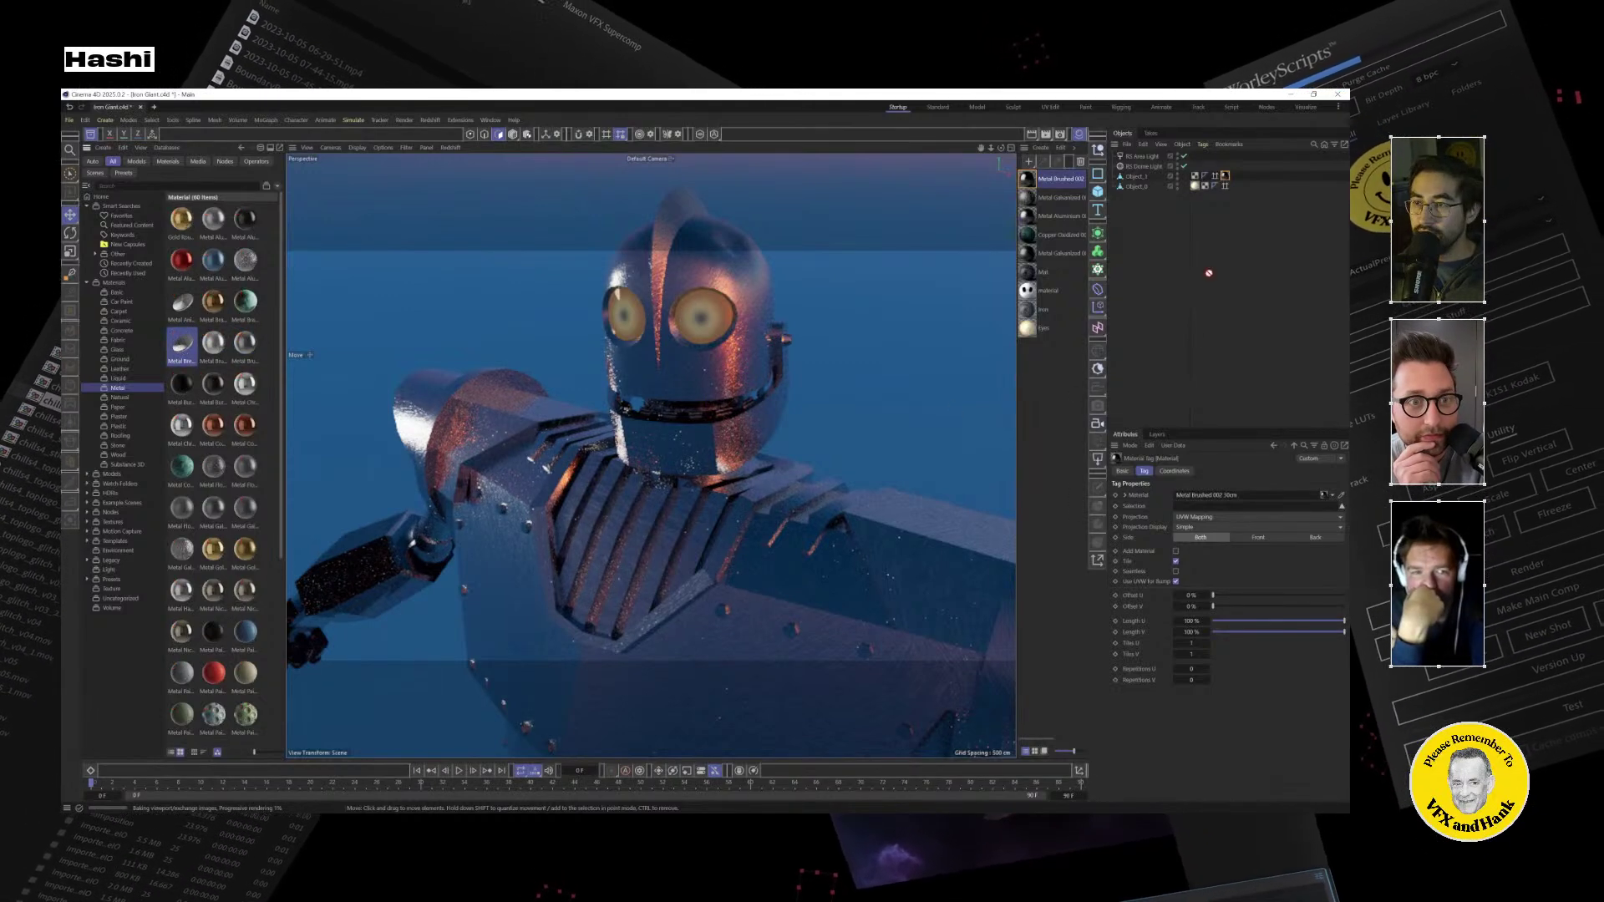
left_click_drag(1231, 207, 1225, 177)
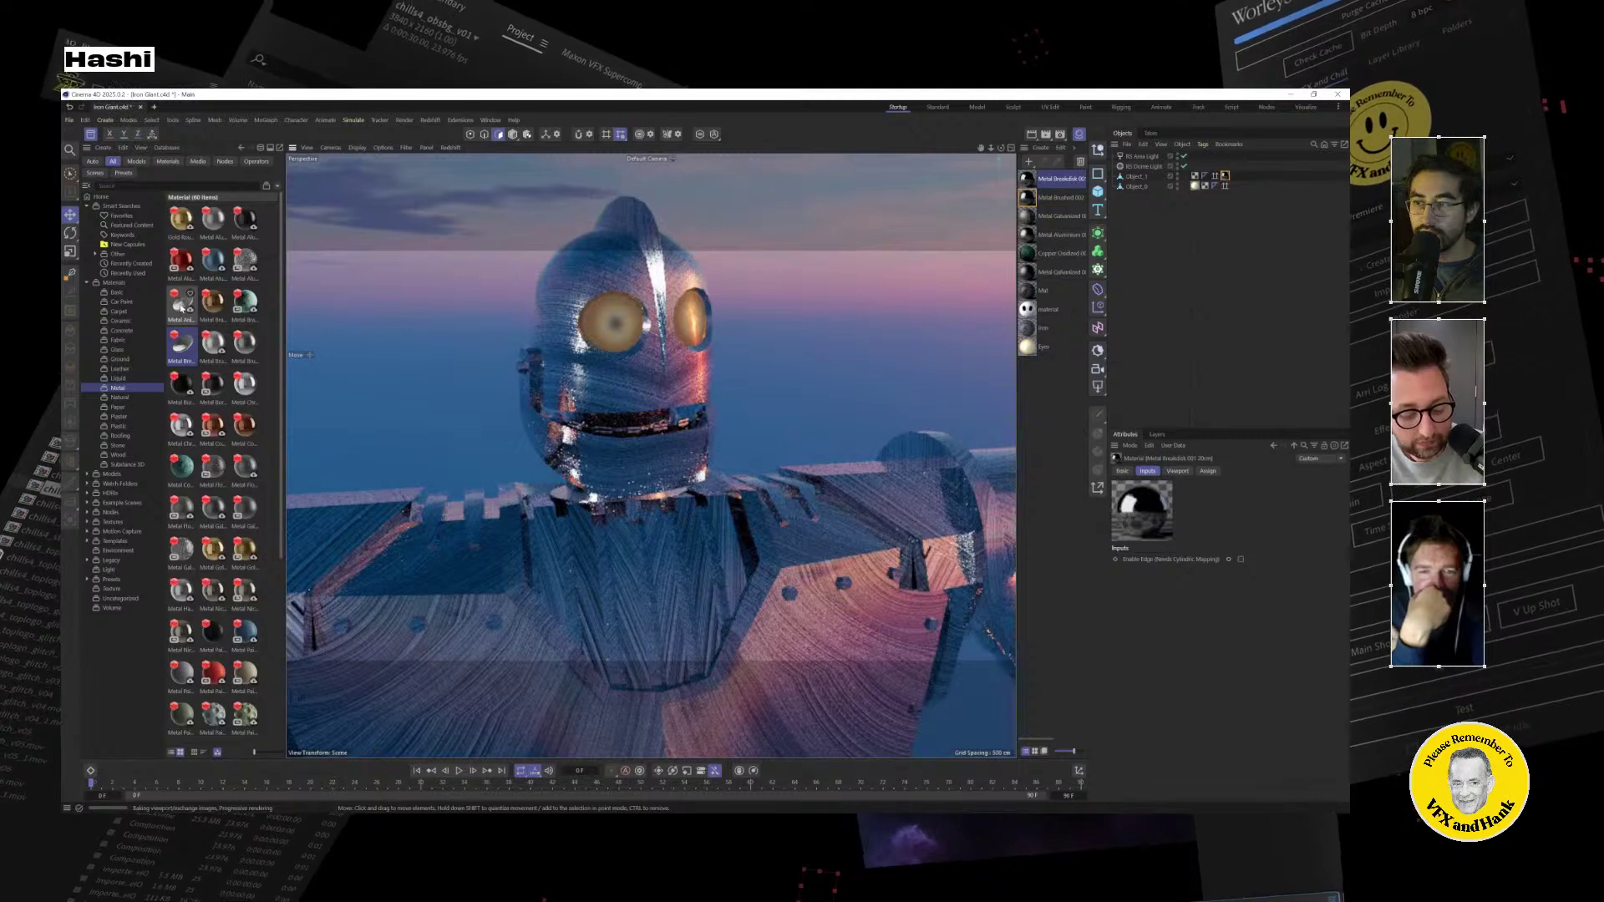
Try the Metal Anisotropic Radial 001 and Metal Galvanized 001 70cm materials on the Iron Giant's body.
left_click_drag(181, 311, 1225, 177)
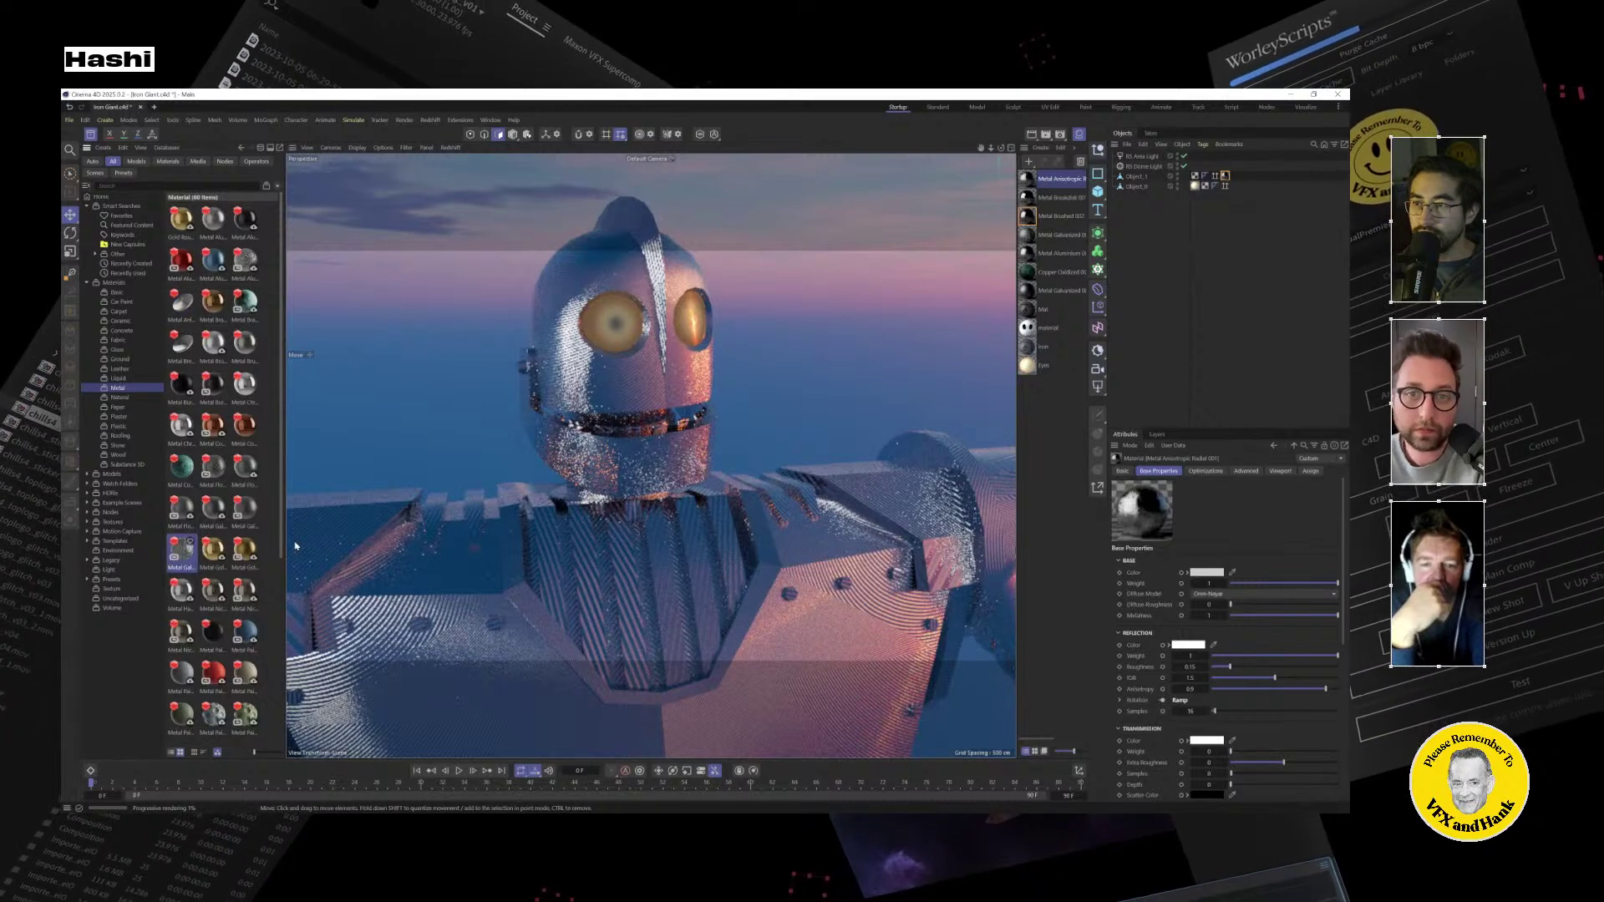
left_click_drag(1227, 178, 1226, 178)
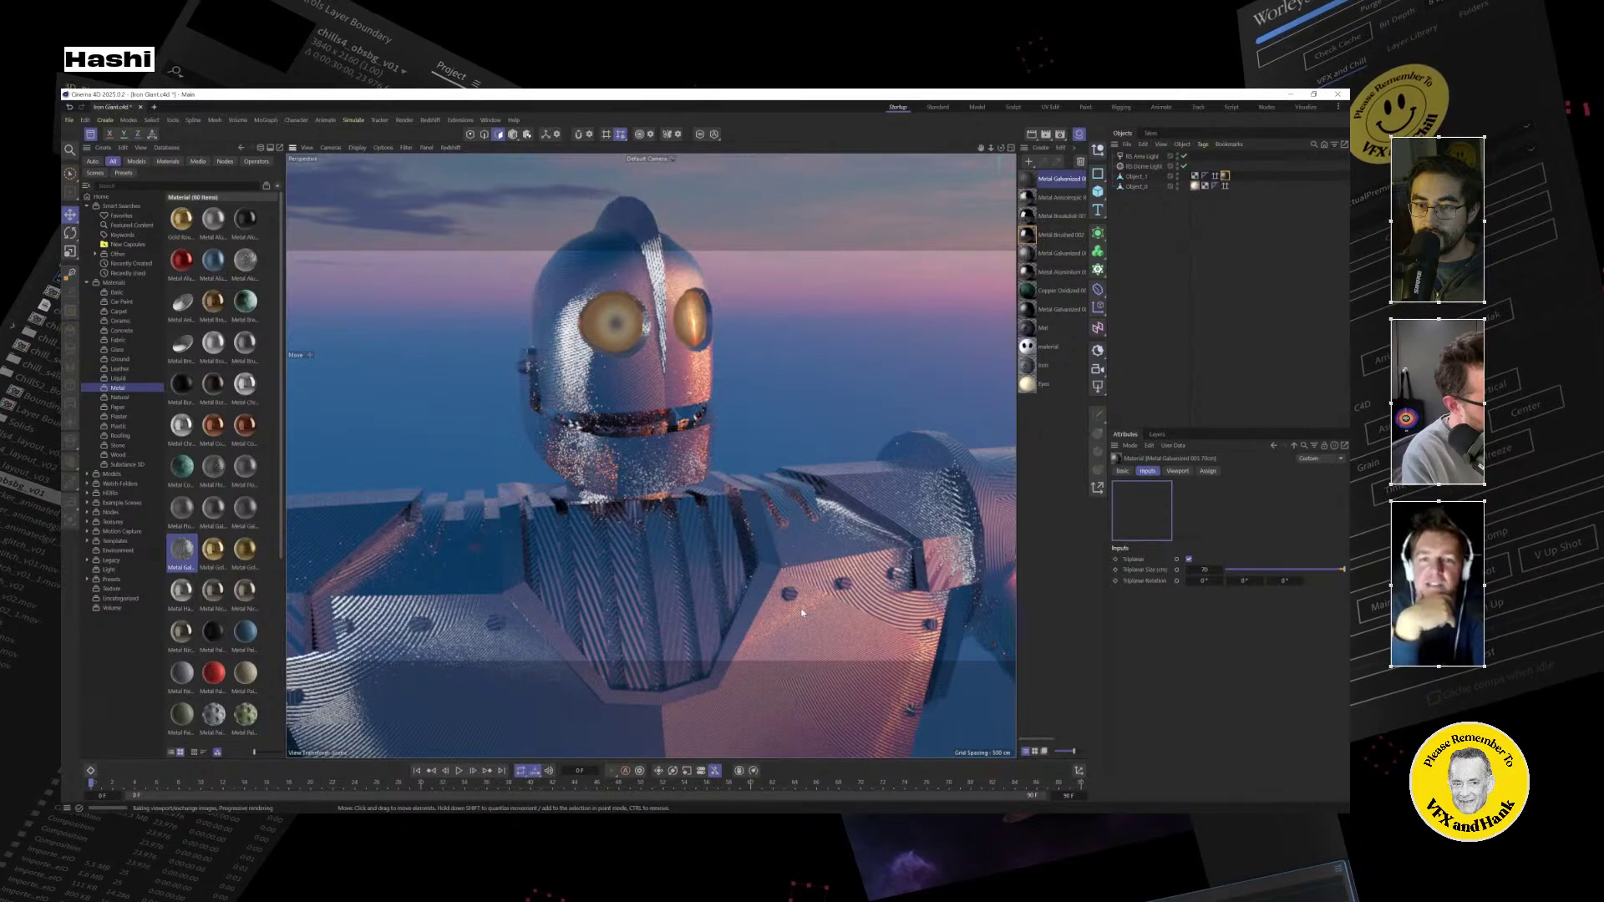
left_click_drag(800, 614, 754, 522, "alt")
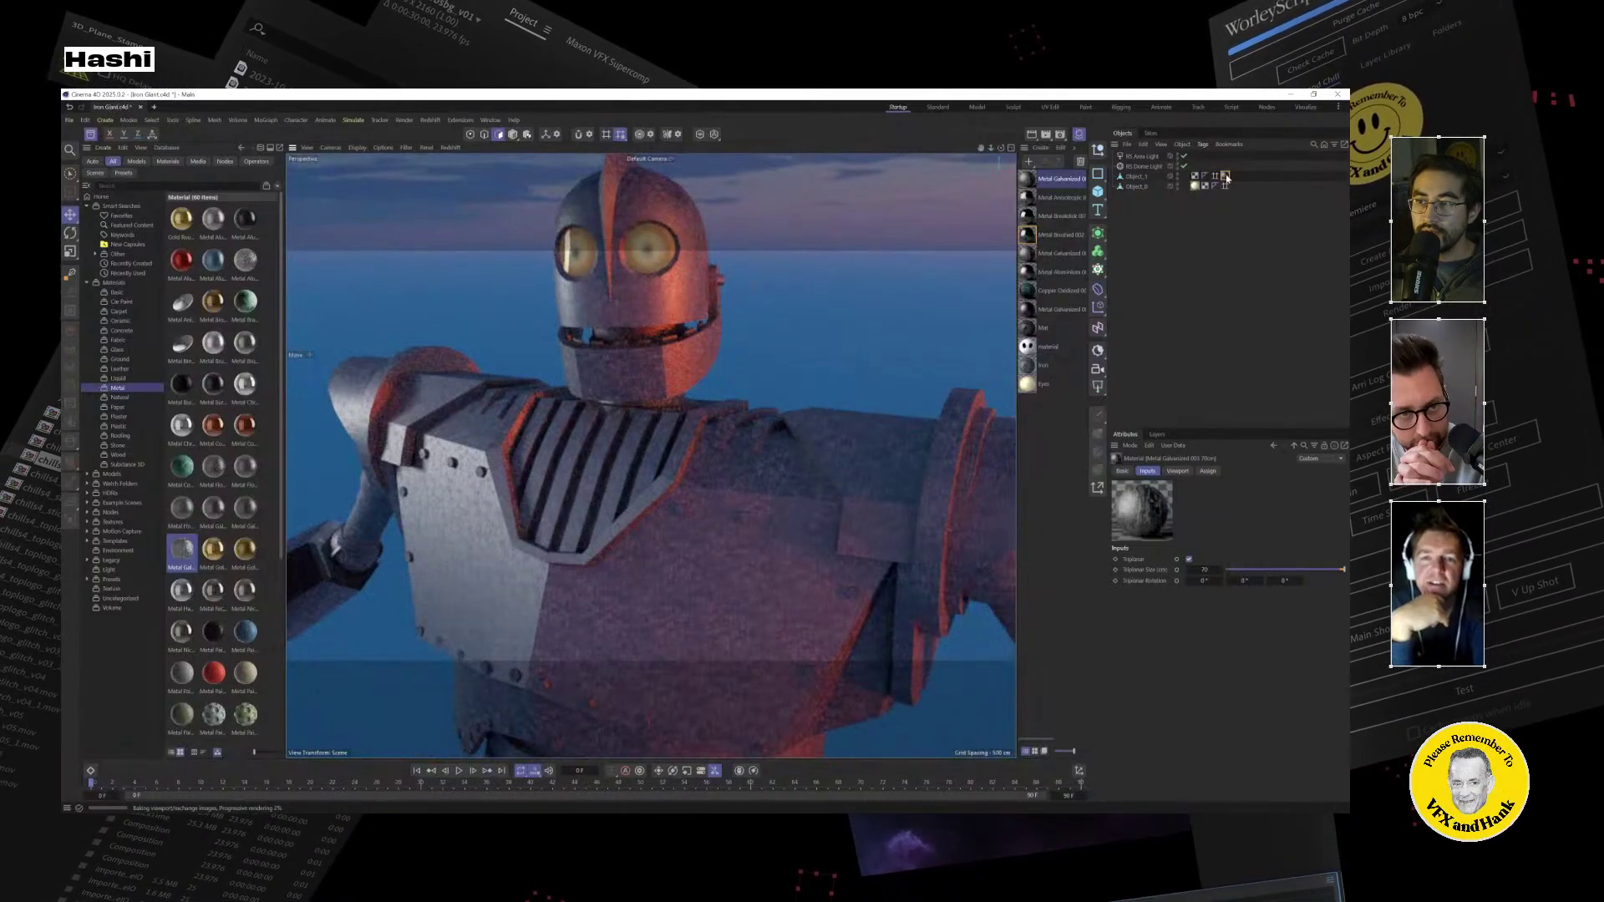
Delete all the library metal materials from the scene and reassign the original Mat material to the body's material tag.
left_click(1024, 309, "shift")
key("Delete")
left_click(1028, 181)
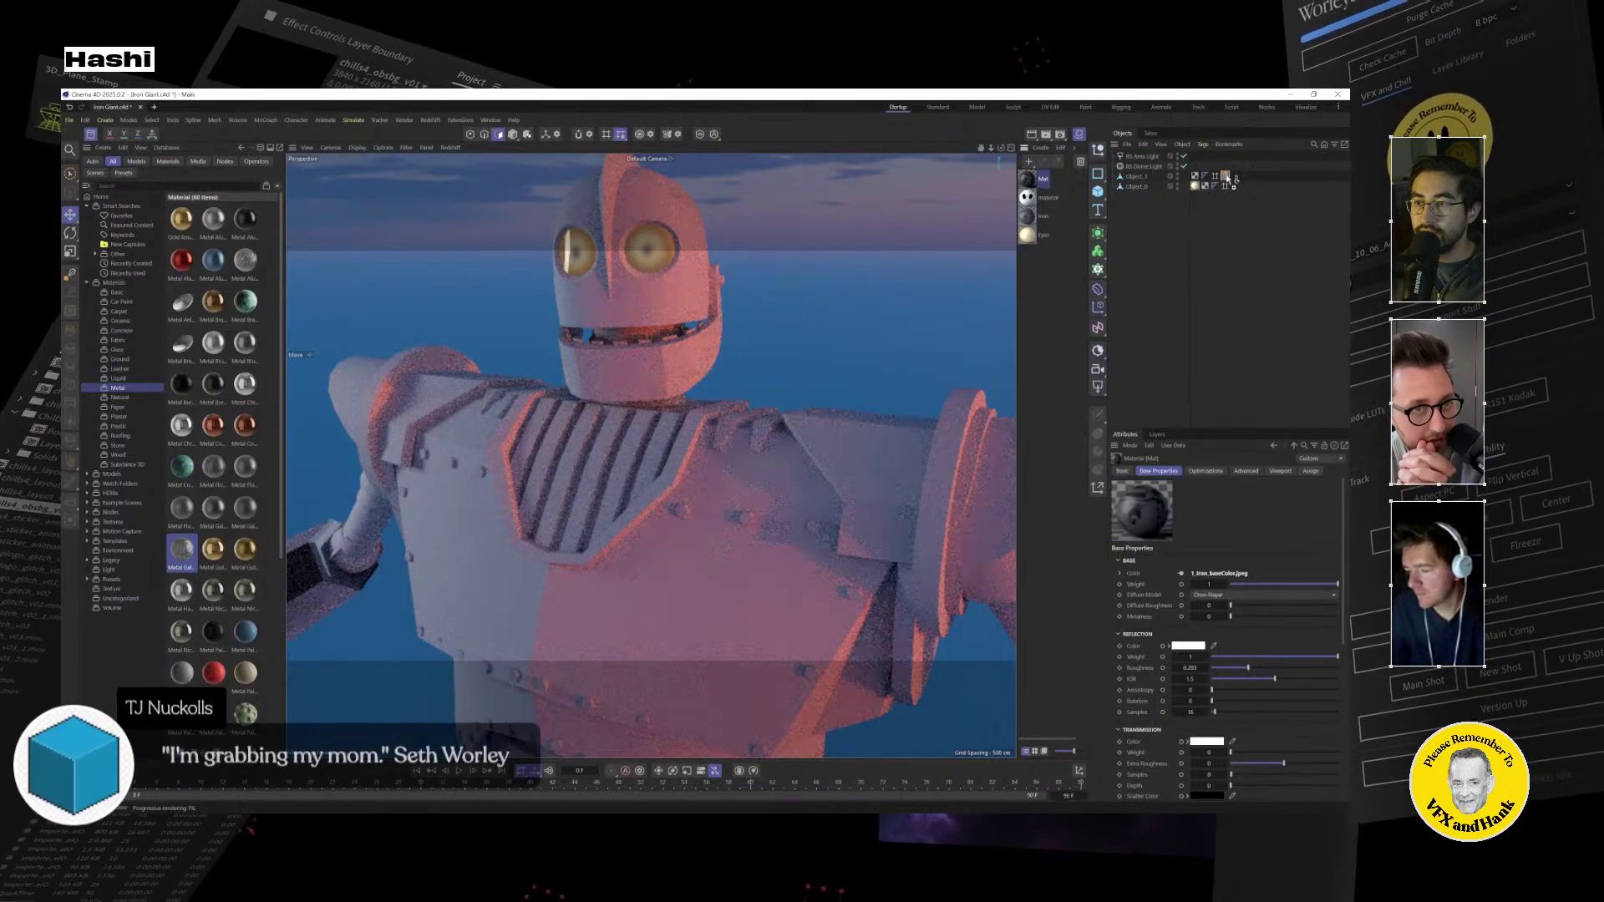
Open the body's Mat material in the Node Editor and enlarge the window to show the whole graph.
left_click(1140, 179)
double_click(1027, 180)
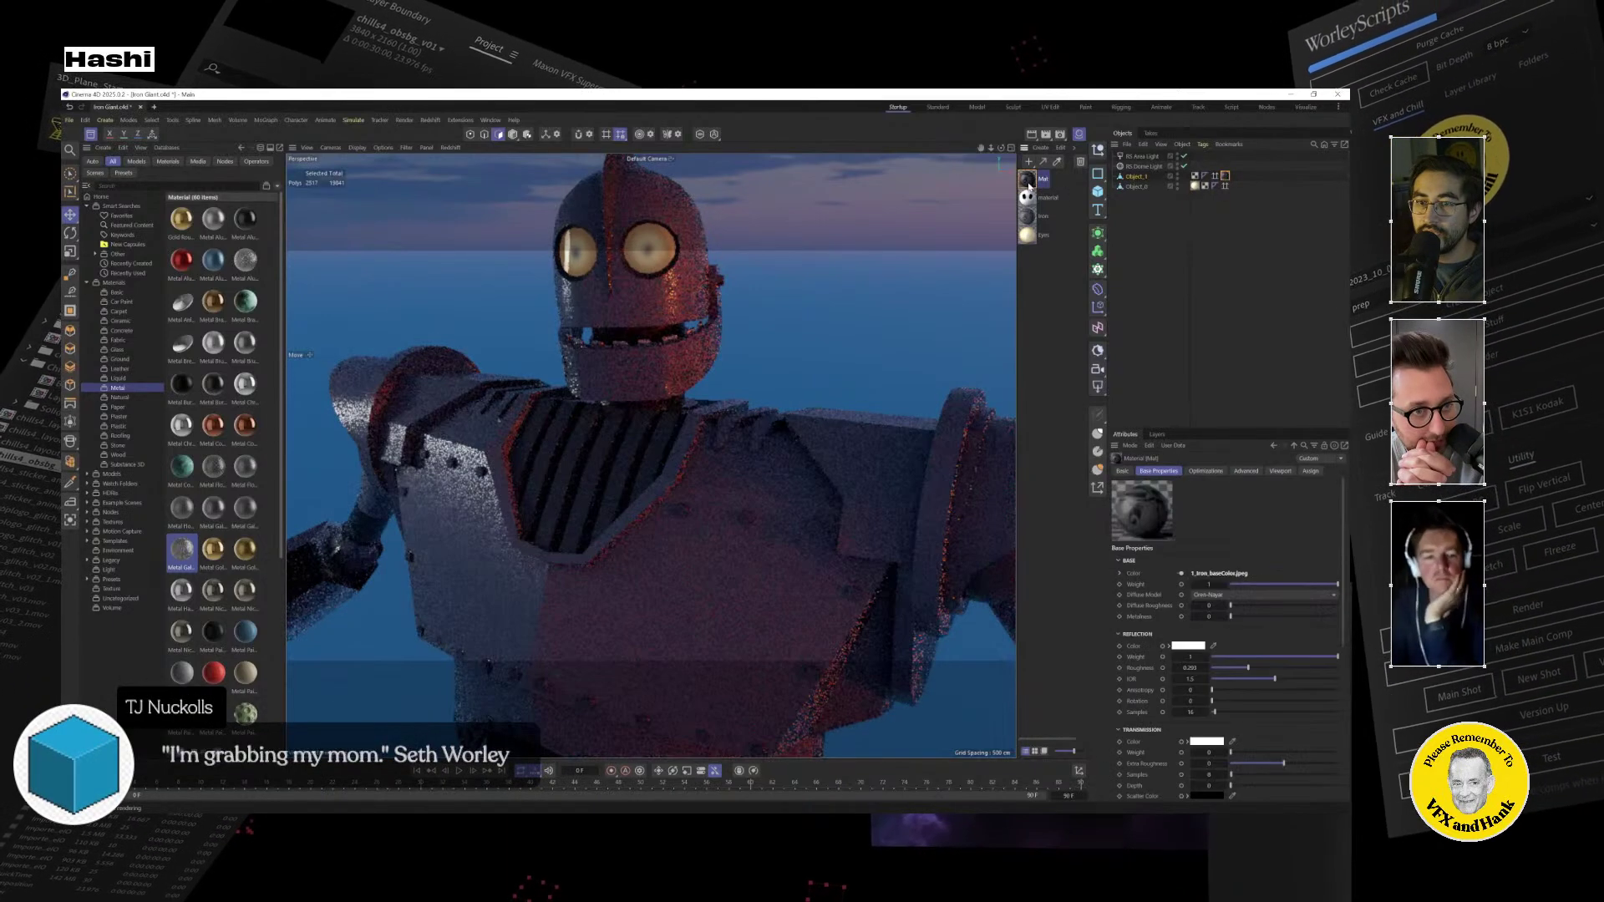
left_click_drag(832, 238, 654, 348)
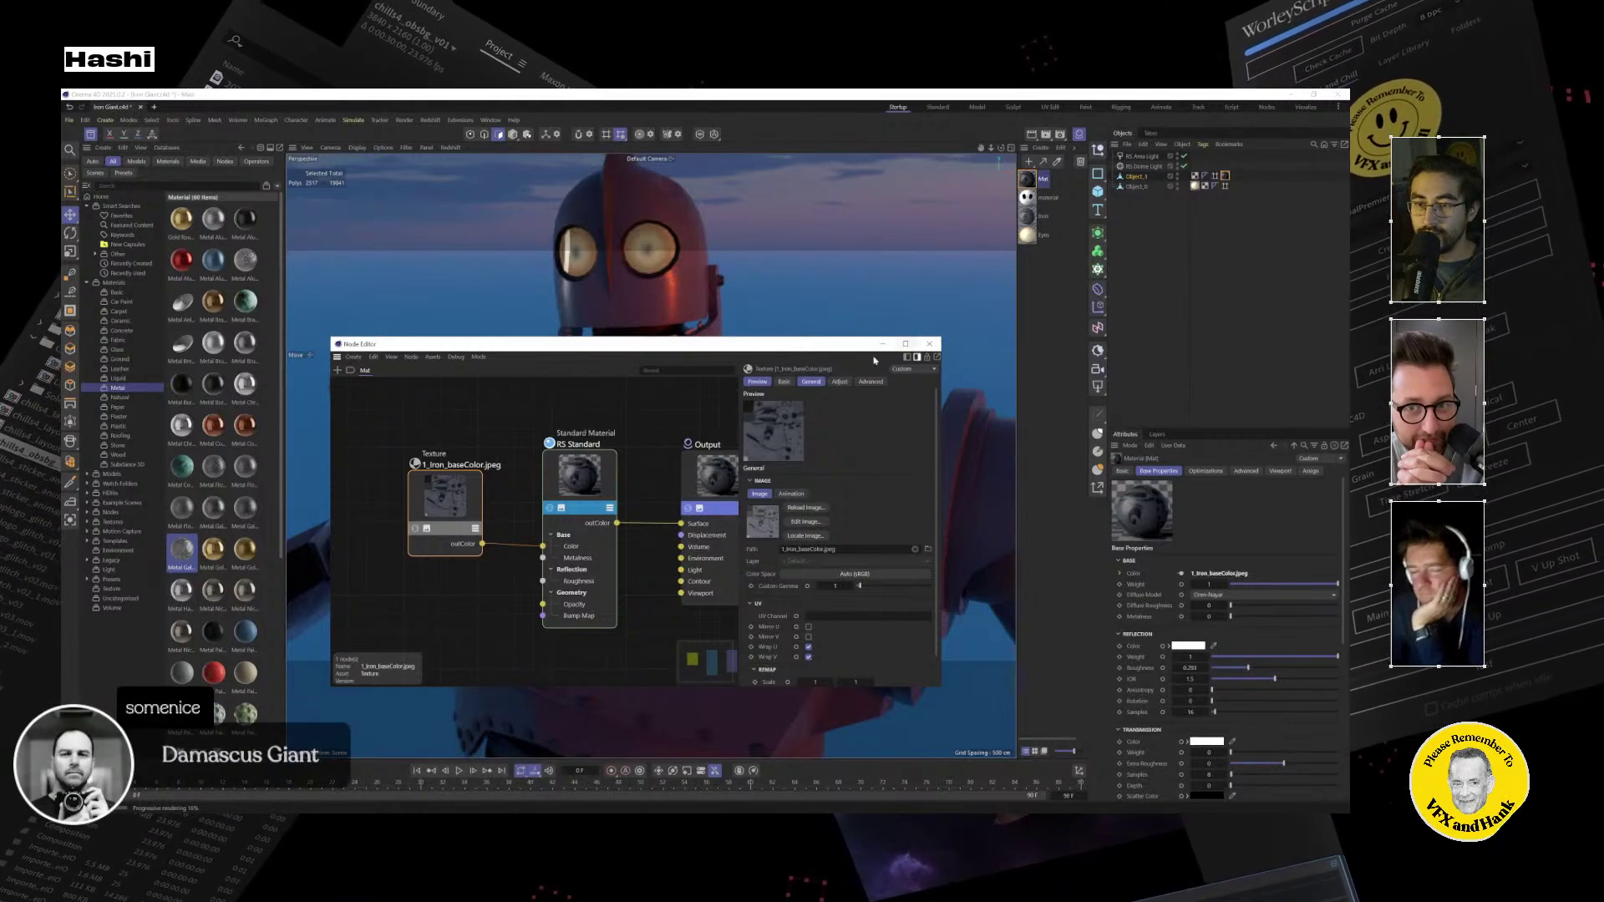
left_click_drag(869, 344, 869, 287)
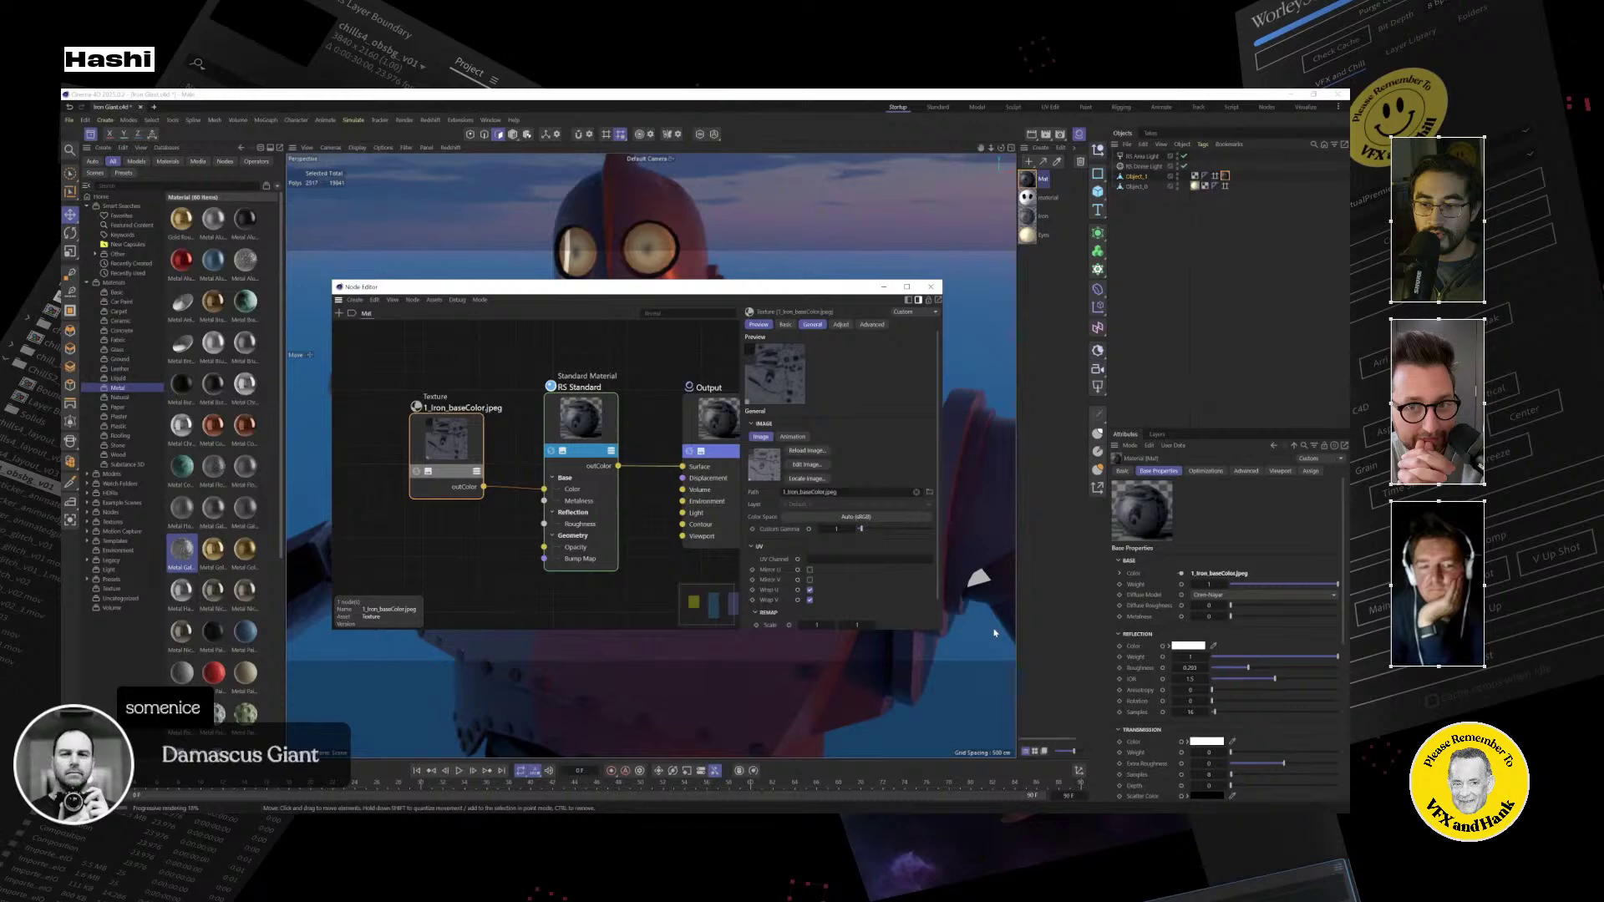
left_click_drag(941, 629, 1193, 761)
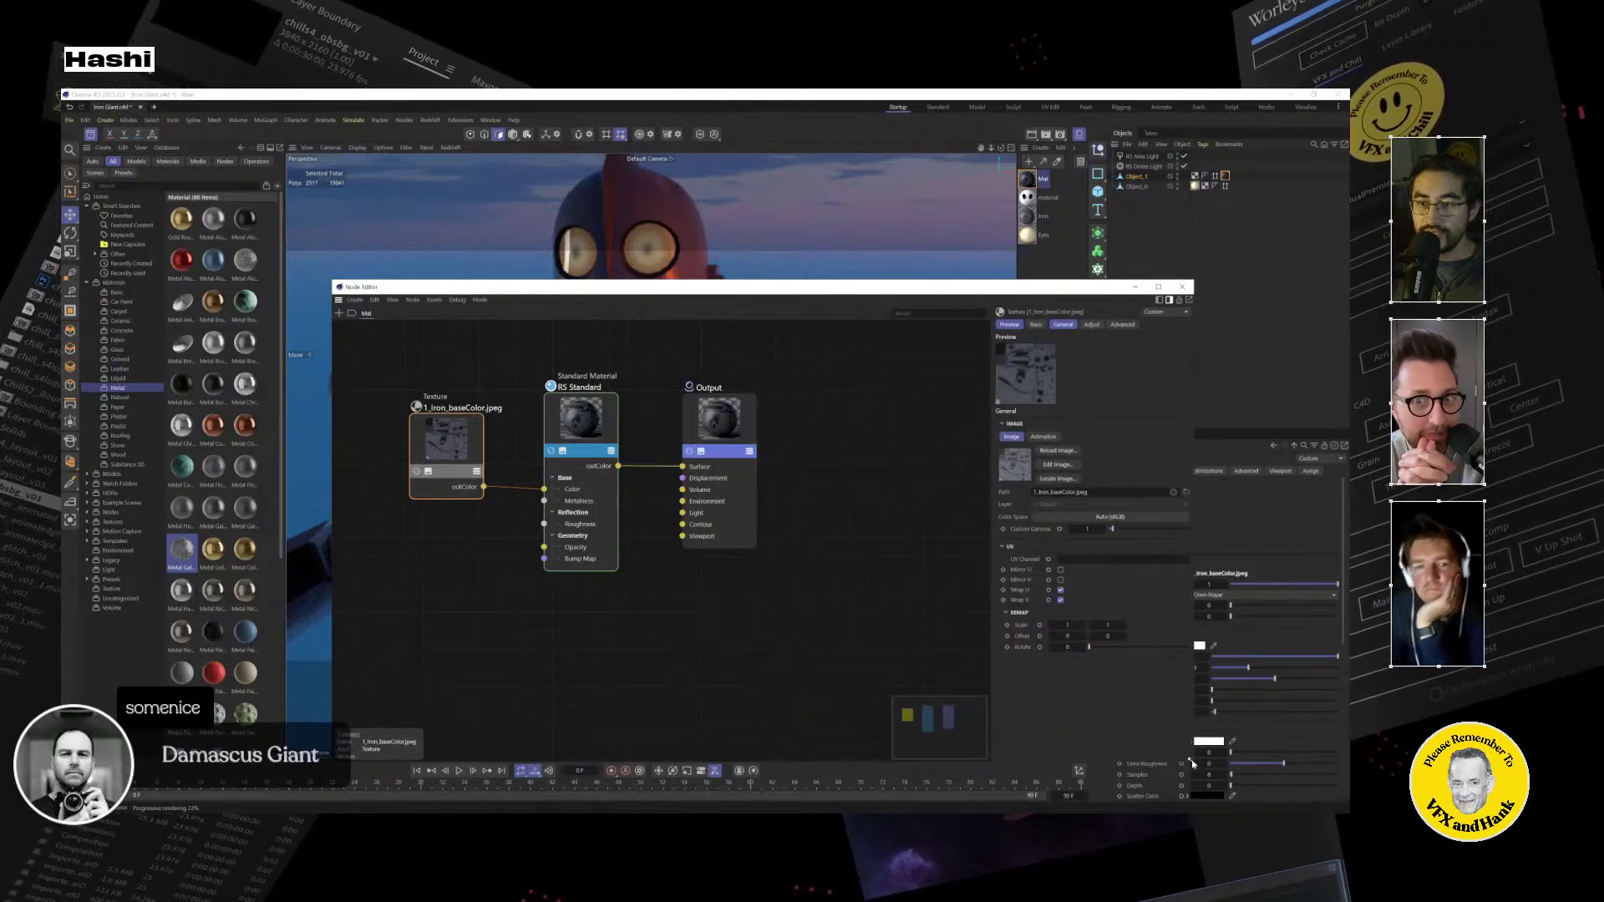
Shift the Output, RS Standard and 1_Iron_baseColor.jpeg nodes over to free space before them in the Mat graph.
left_click_drag(719, 418, 882, 423)
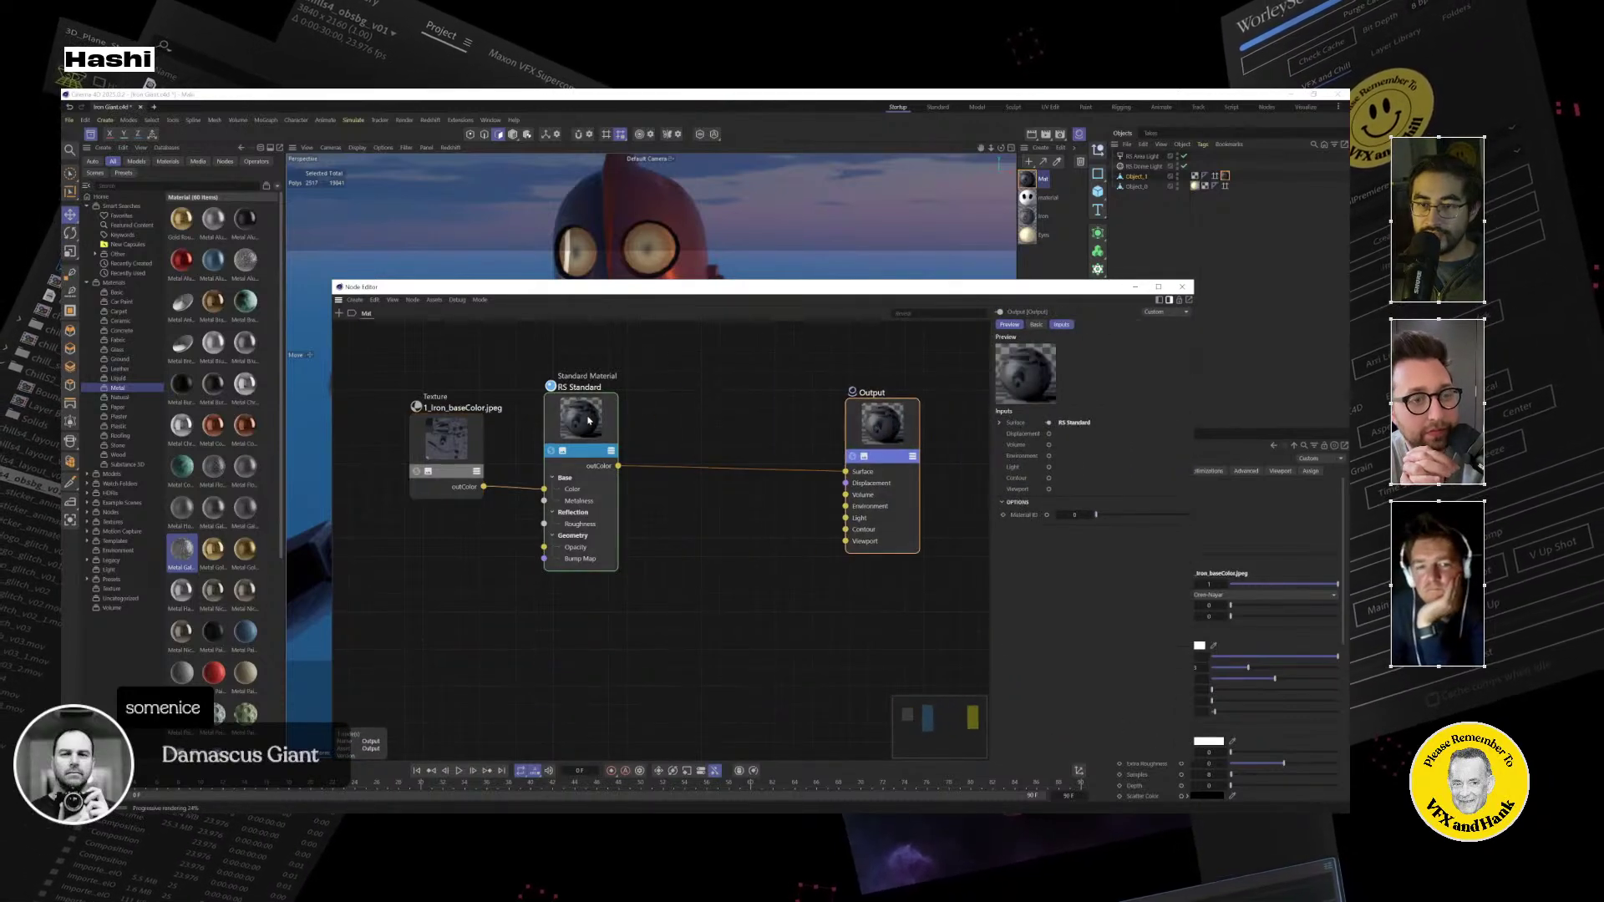
left_click_drag(588, 421, 757, 425)
left_click_drag(436, 440, 606, 410)
left_click(501, 459)
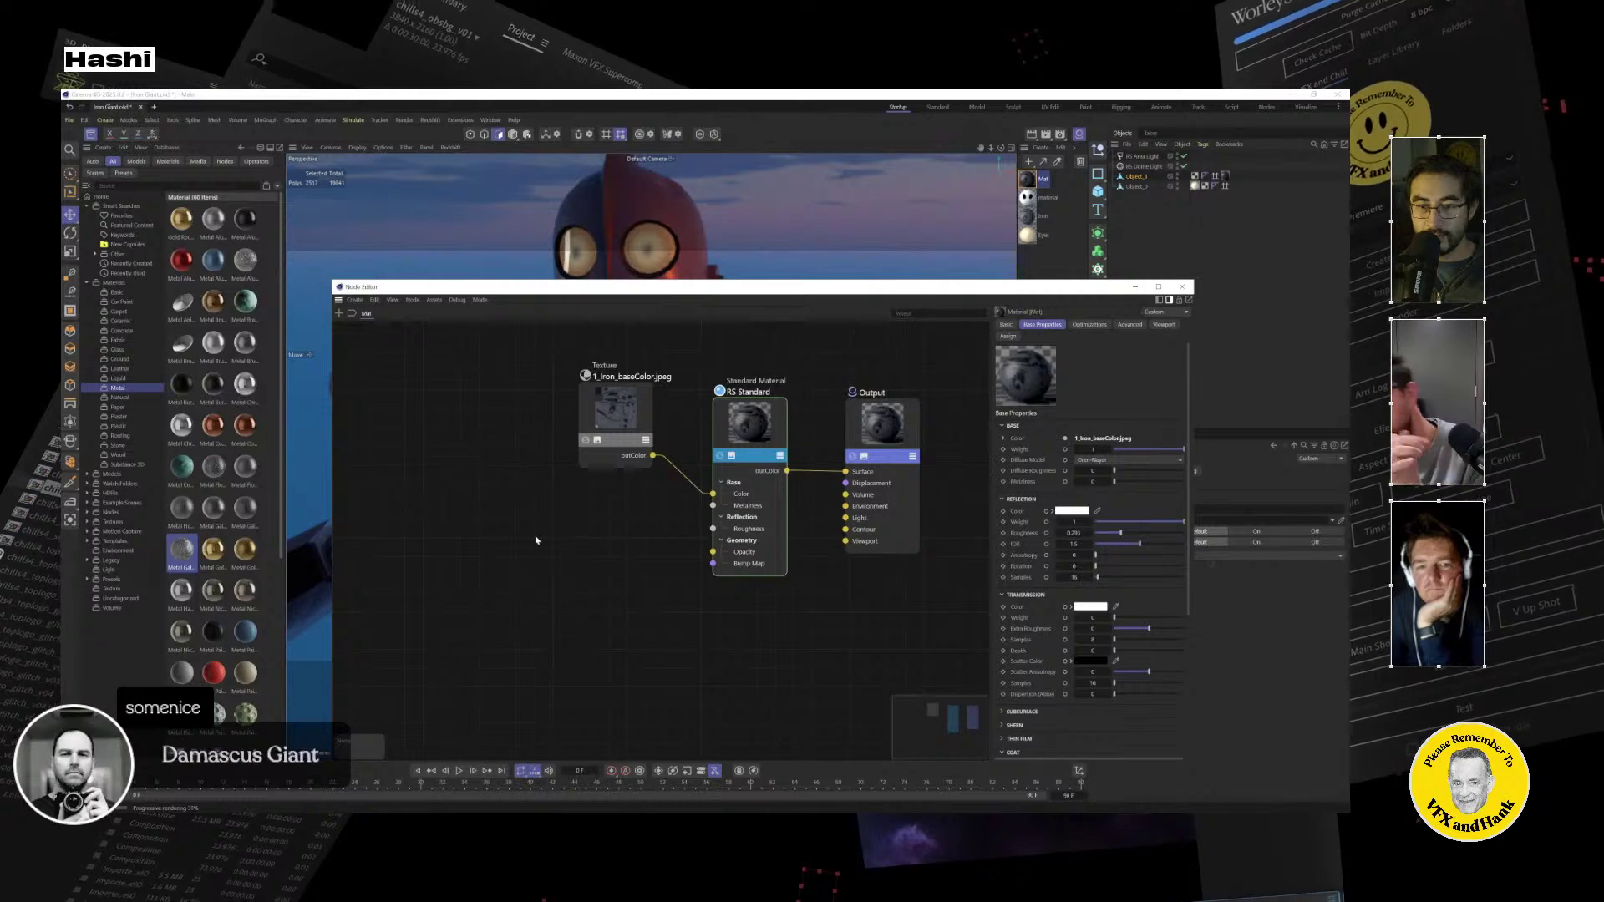
left_click_drag(776, 288, 736, 232)
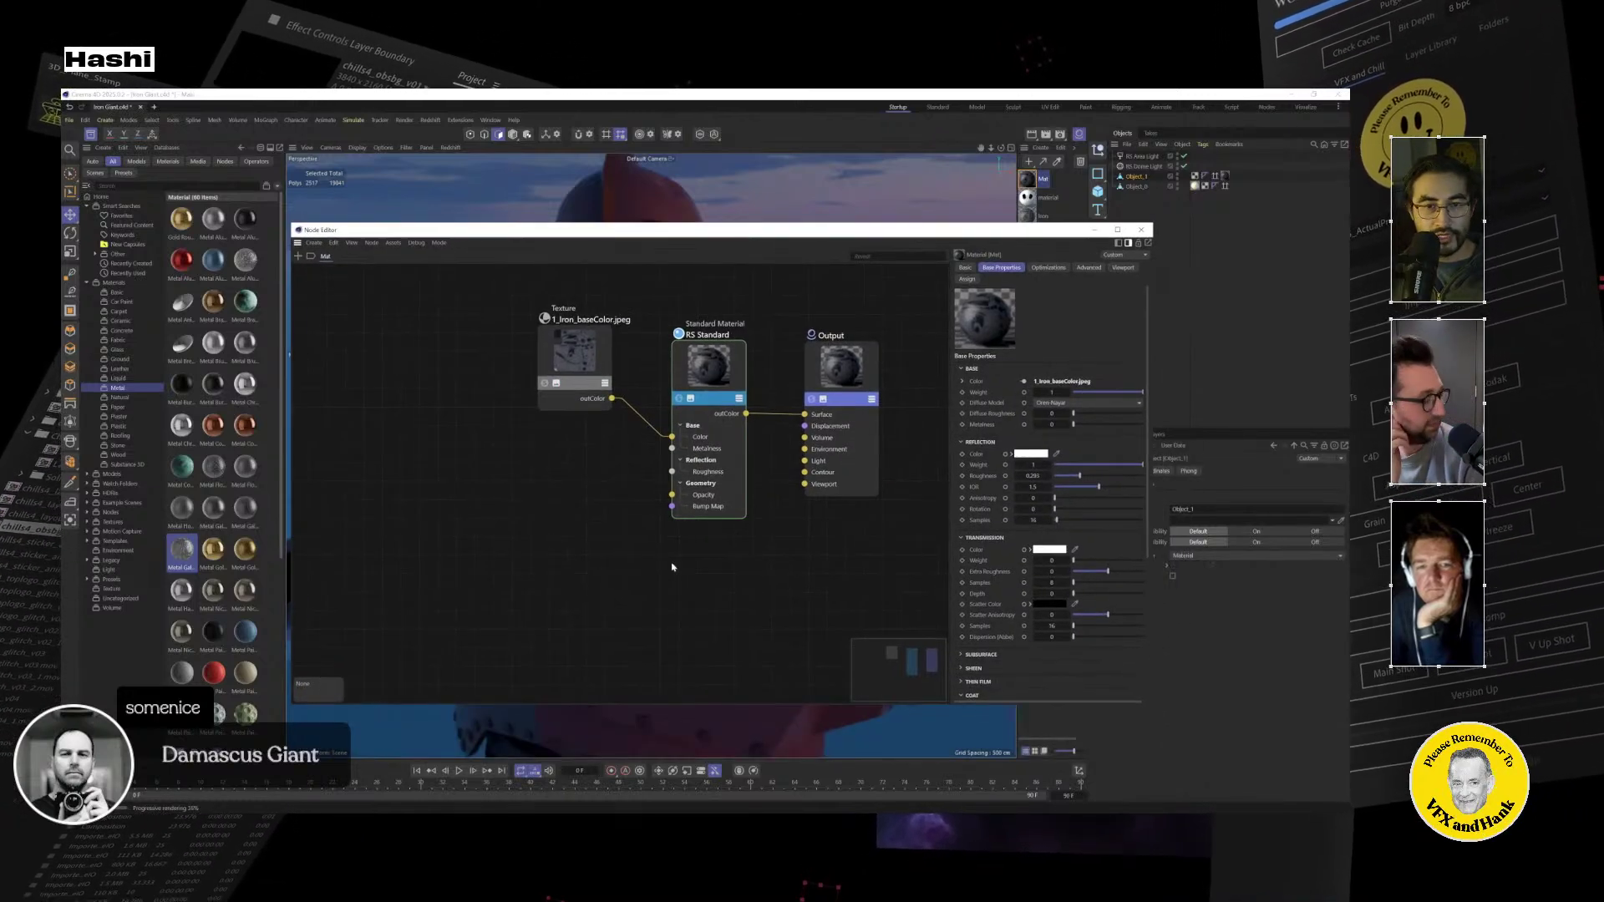
key("shift+c")
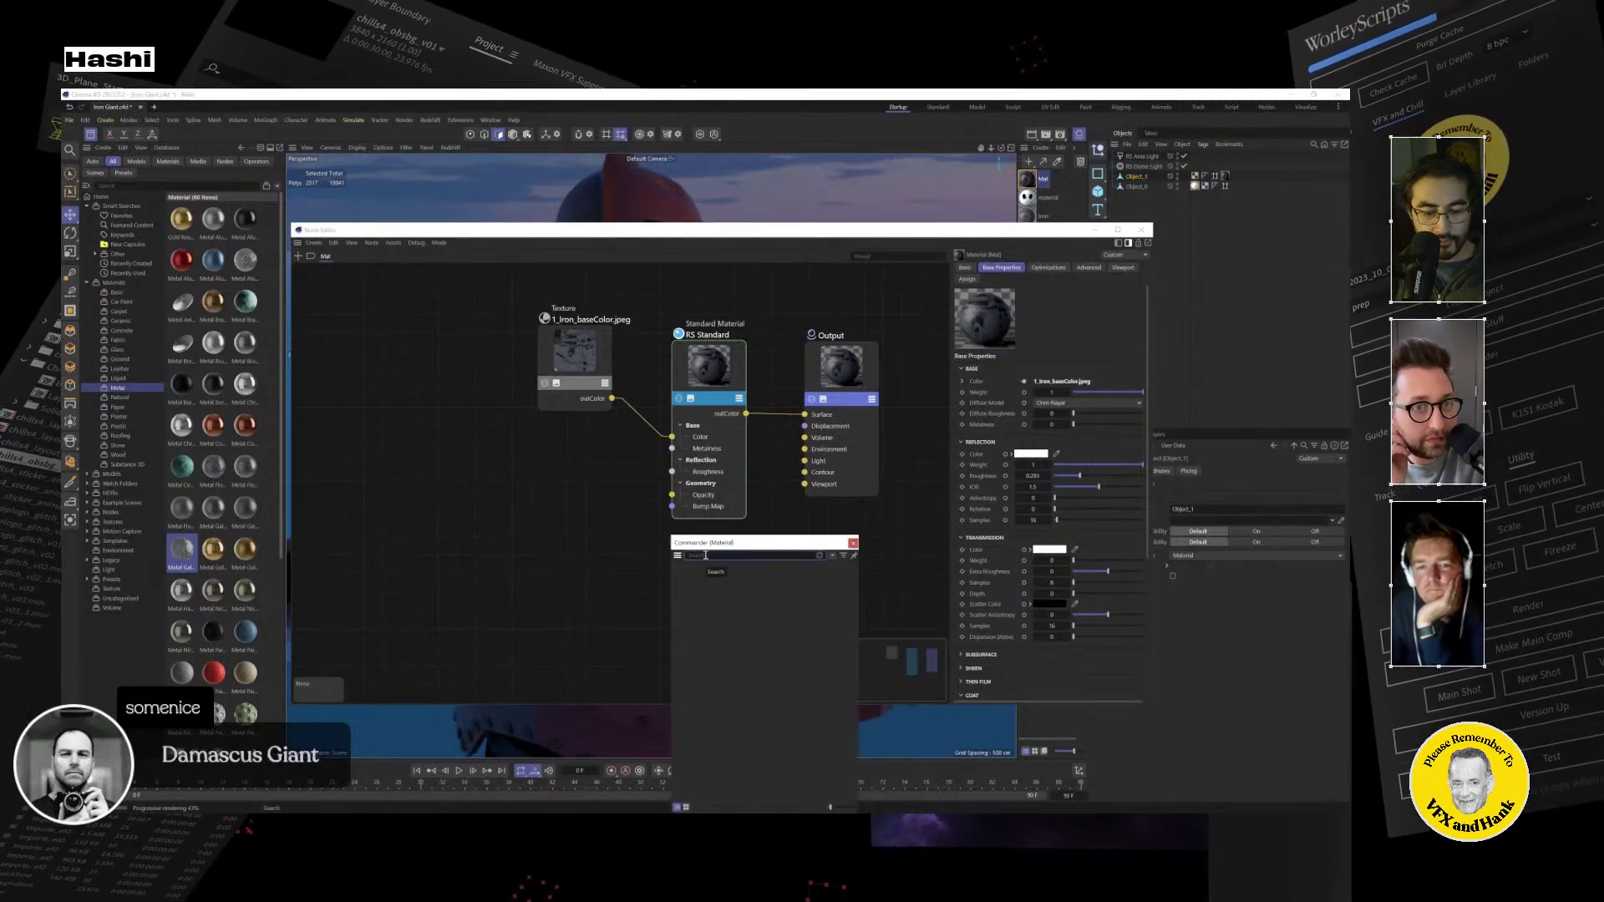
type("maxon no")
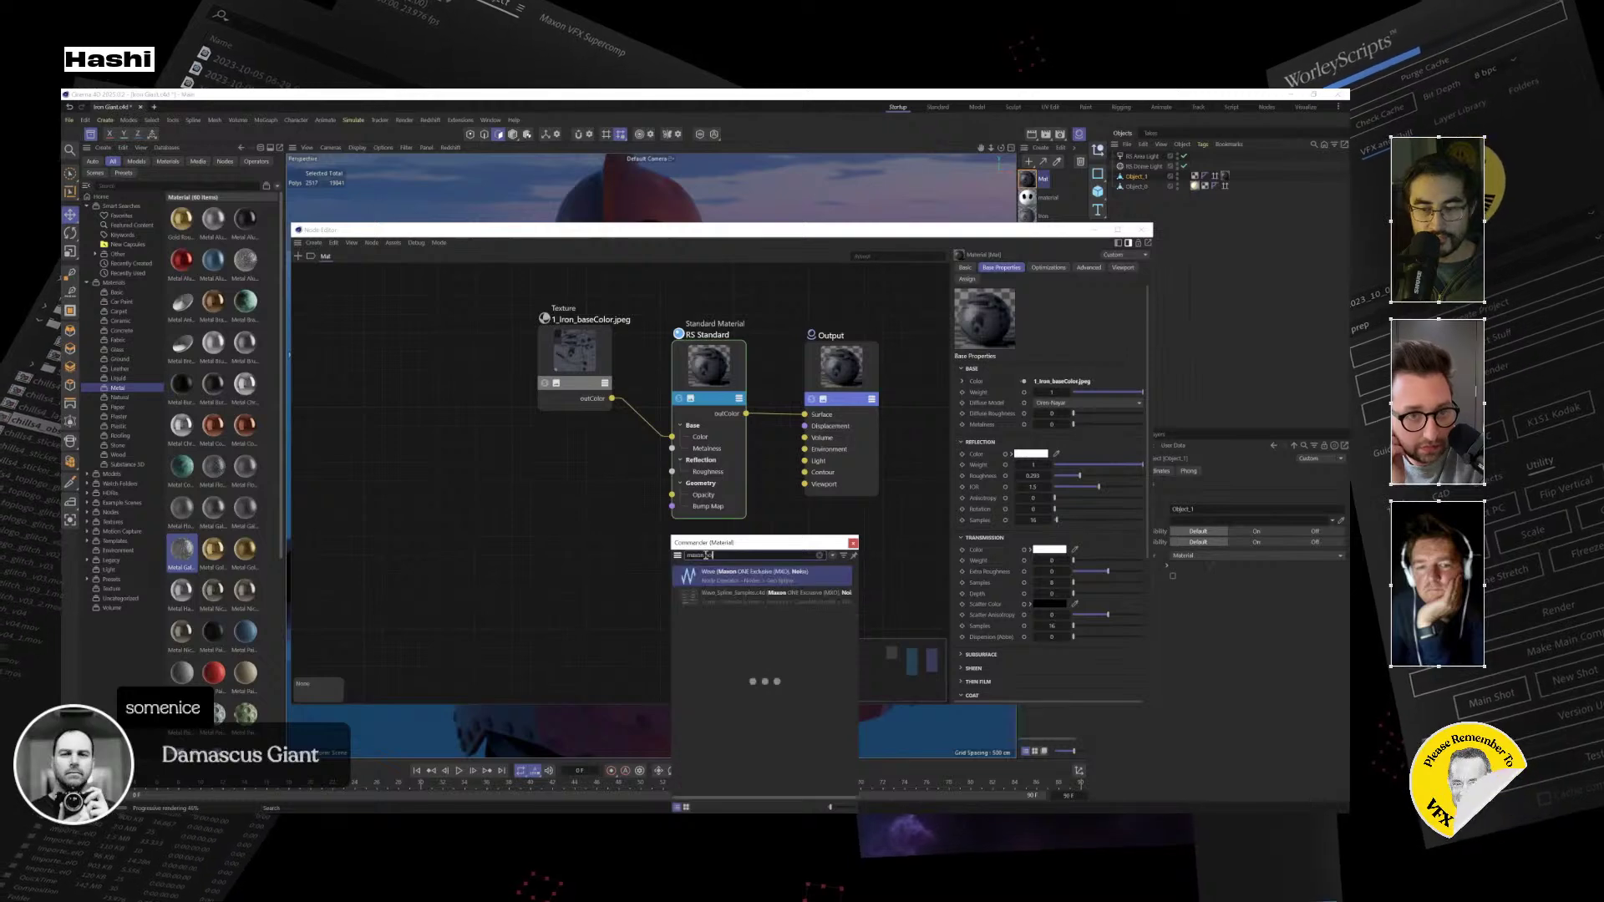
type("ise")
key("BackSpace")
key("BackSpace")
key("BackSpace")
key("BackSpace")
key("BackSpace")
key("BackSpace")
key("BackSpace")
key("BackSpace")
key("BackSpace")
key("BackSpace")
key("BackSpace")
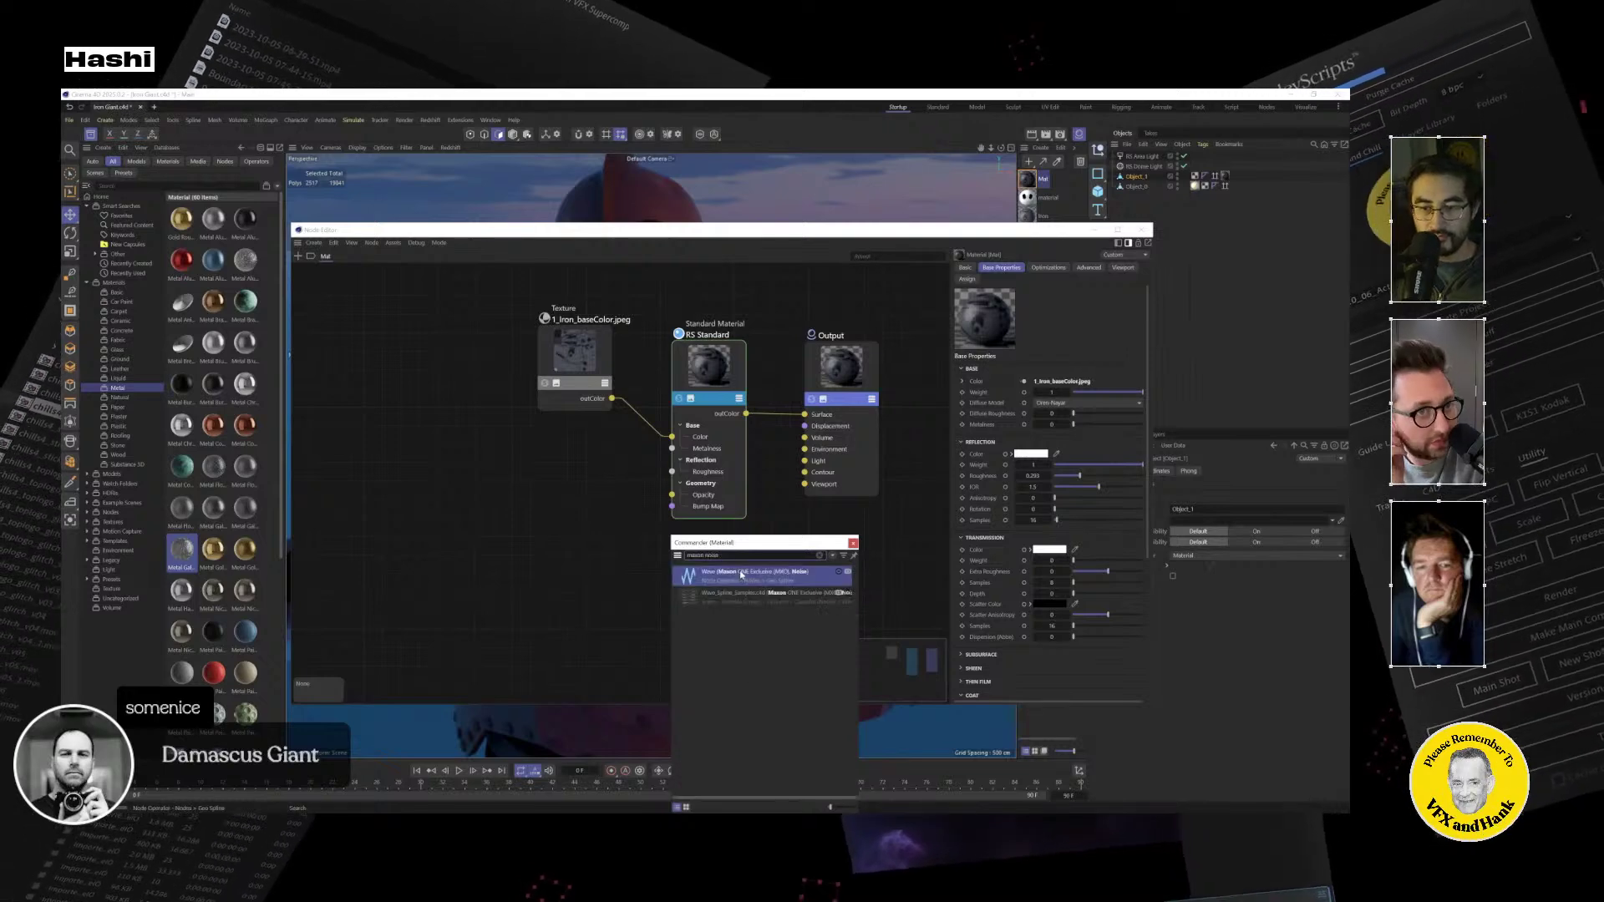
type("noise")
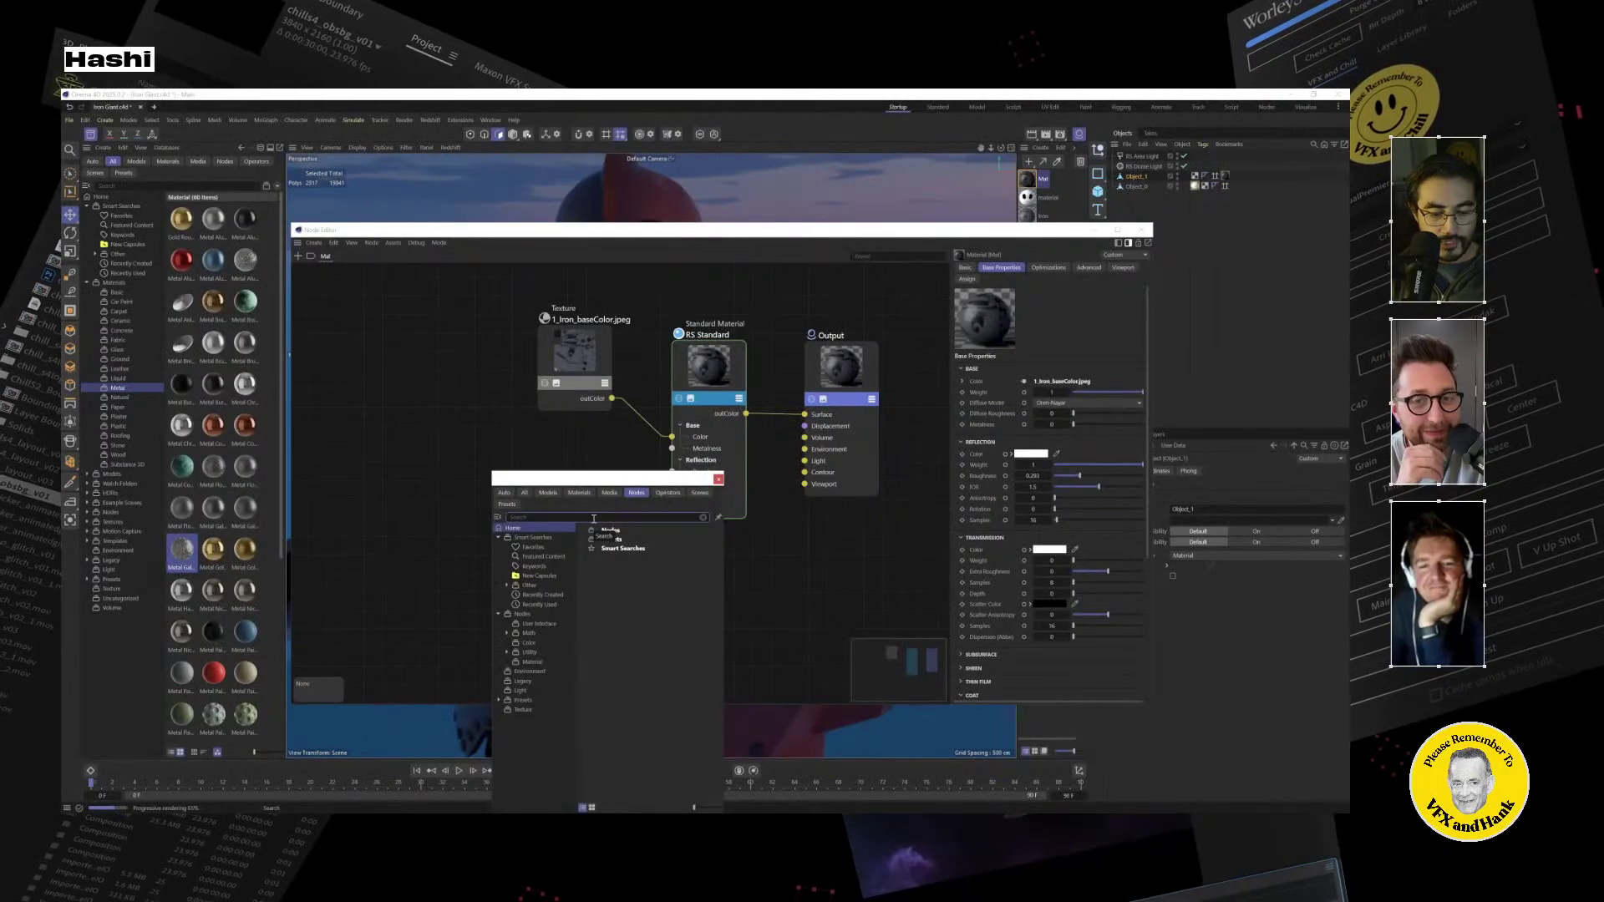
Add a Maxon Noise node below the base color texture and connect its outColor to the RS Standard Roughness input.
type("noi")
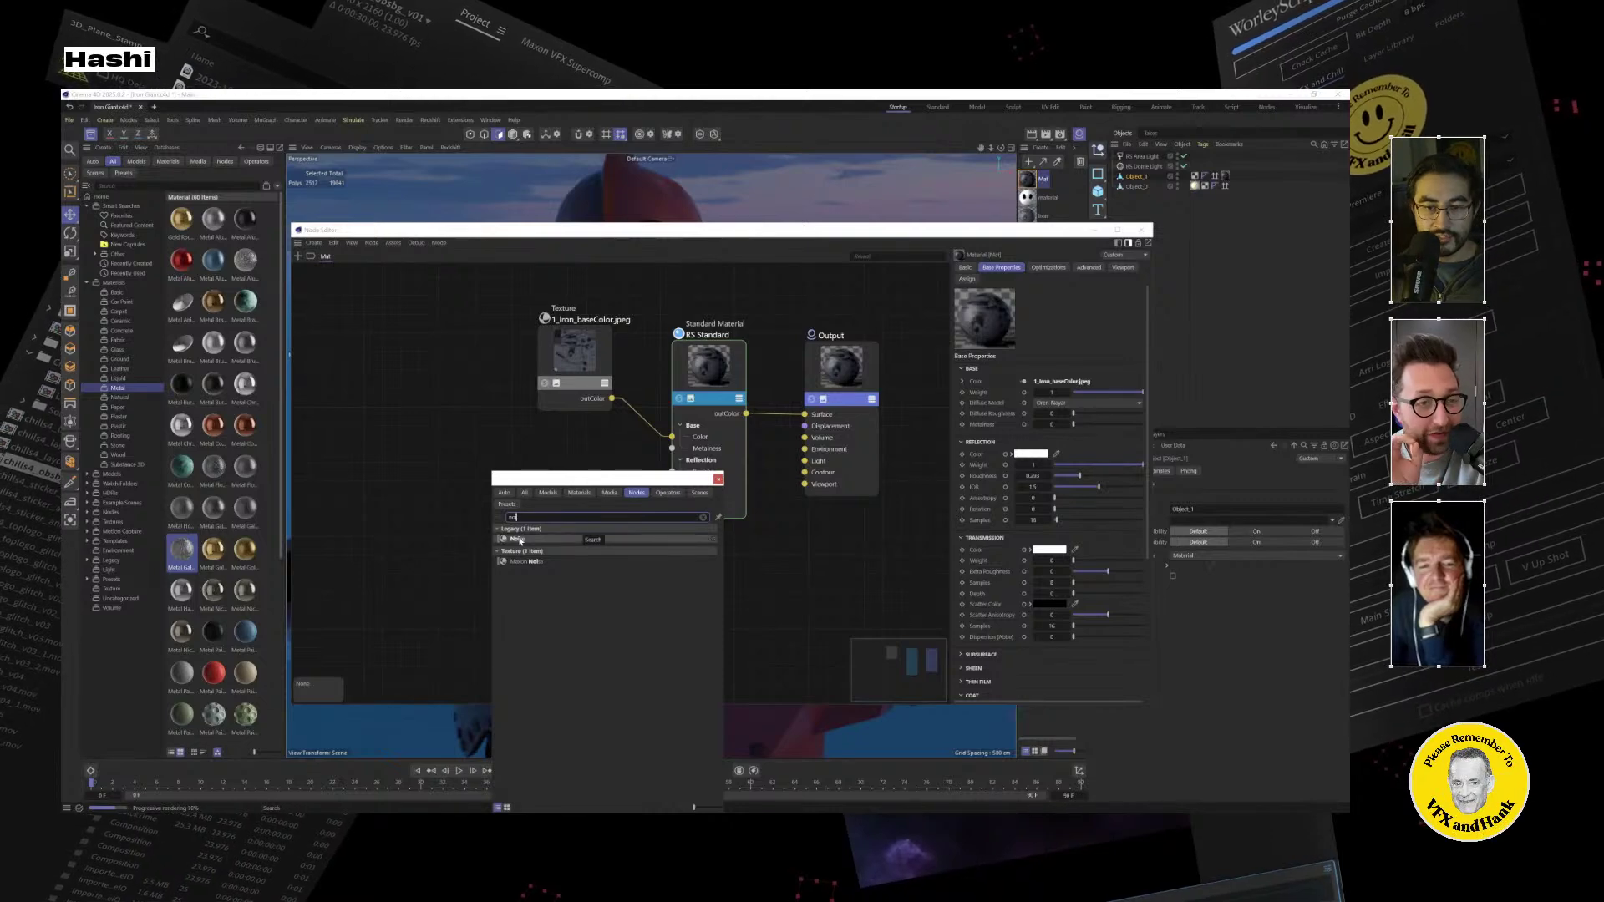
left_click_drag(525, 561, 435, 447)
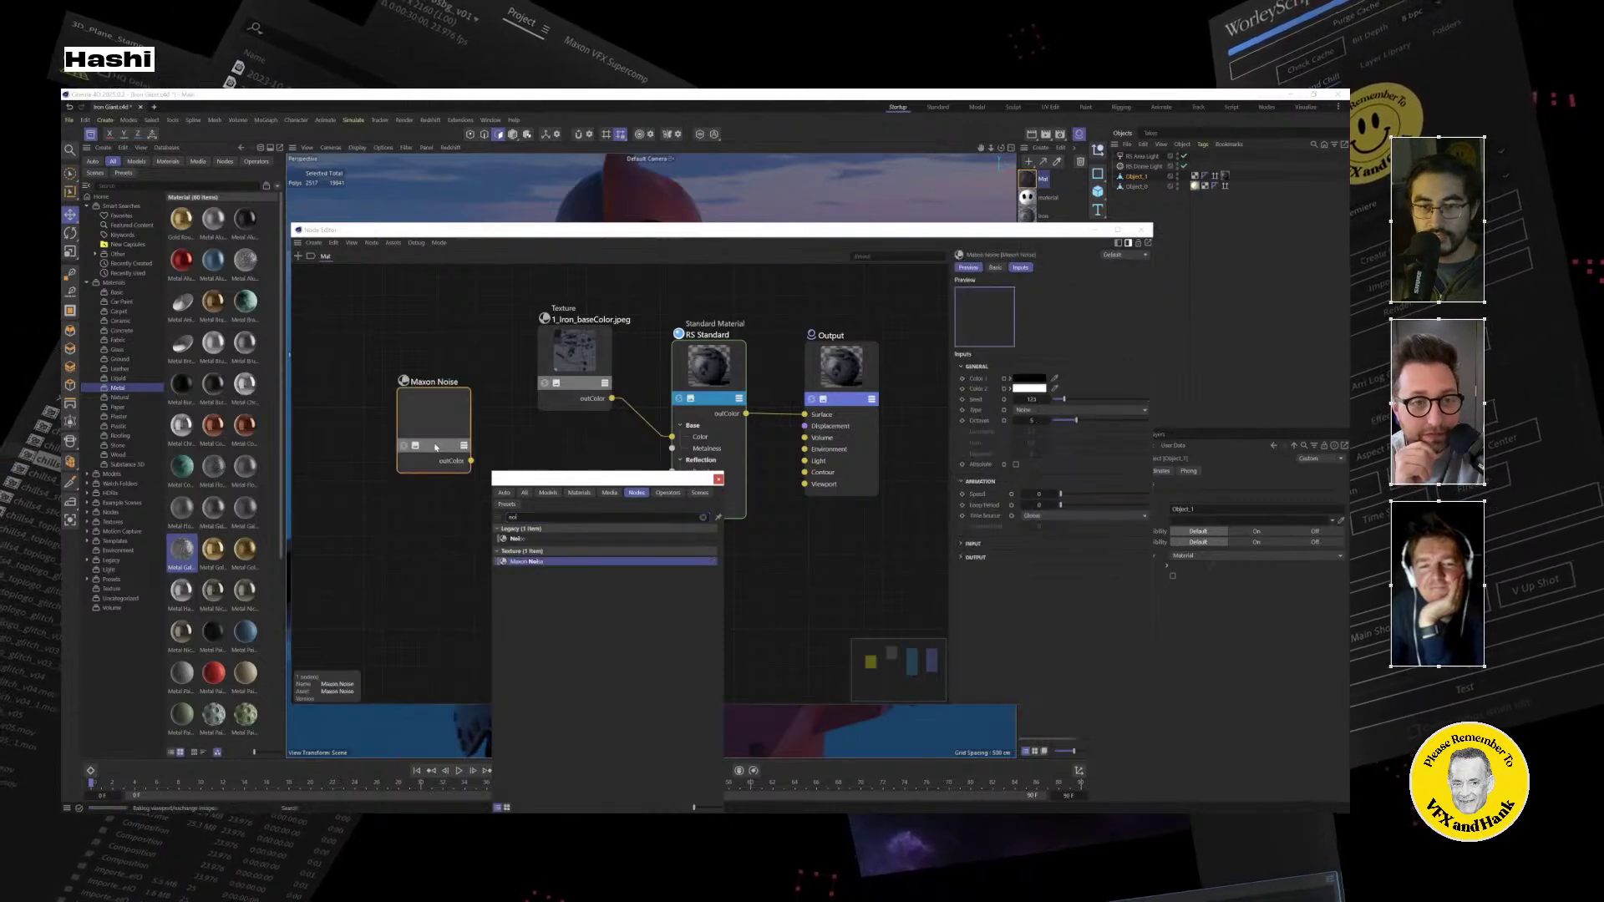
left_click(717, 479)
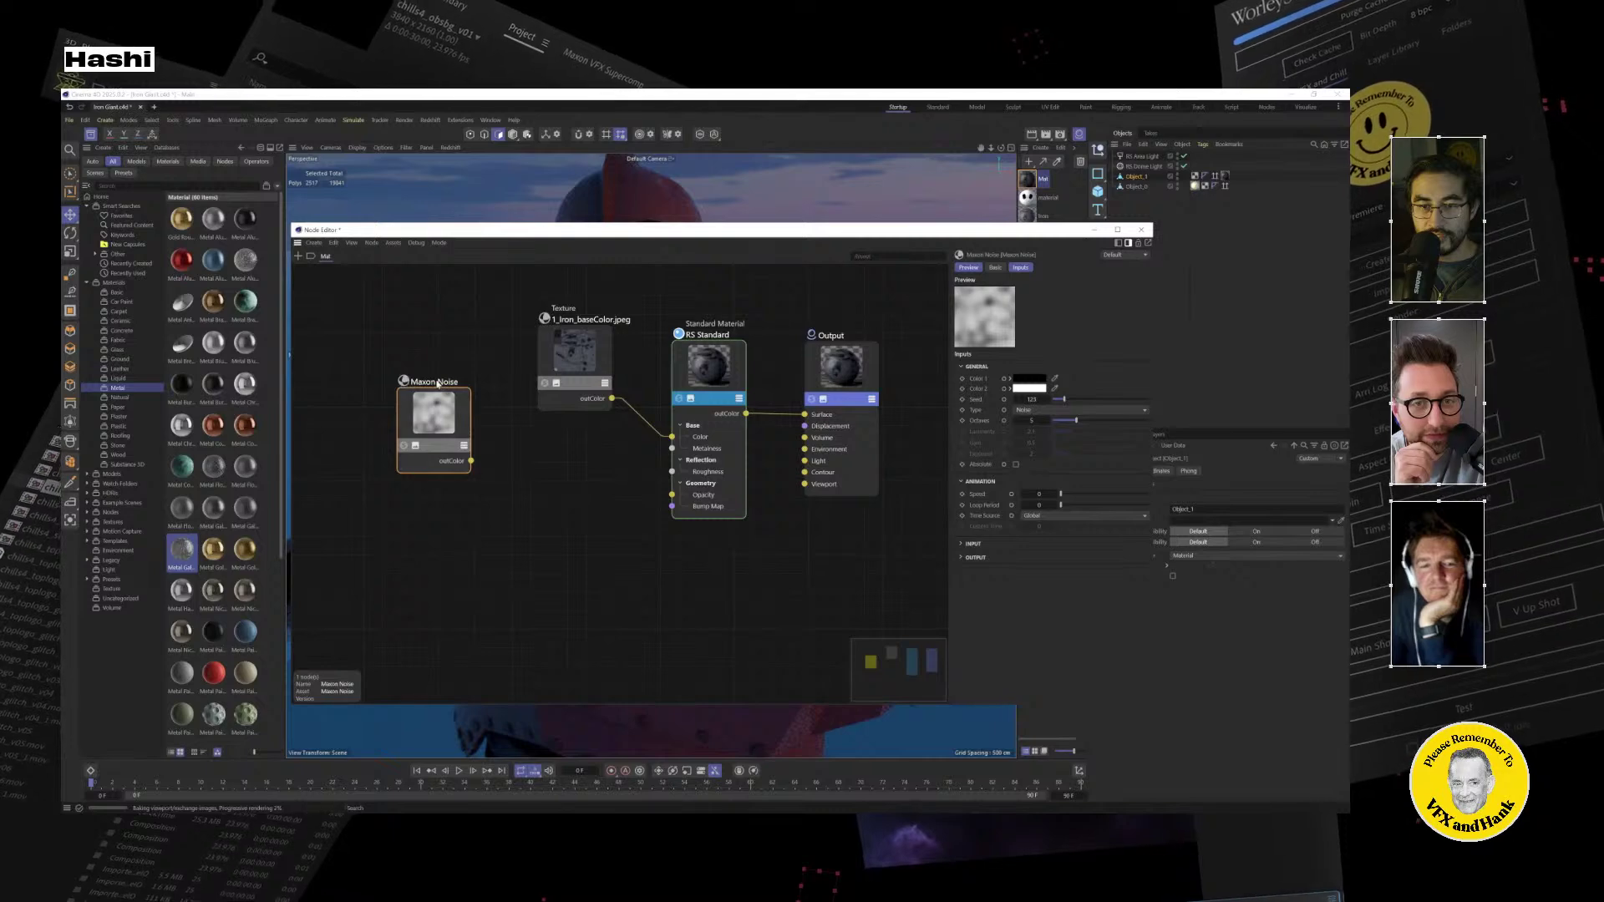
left_click_drag(479, 445, 555, 502)
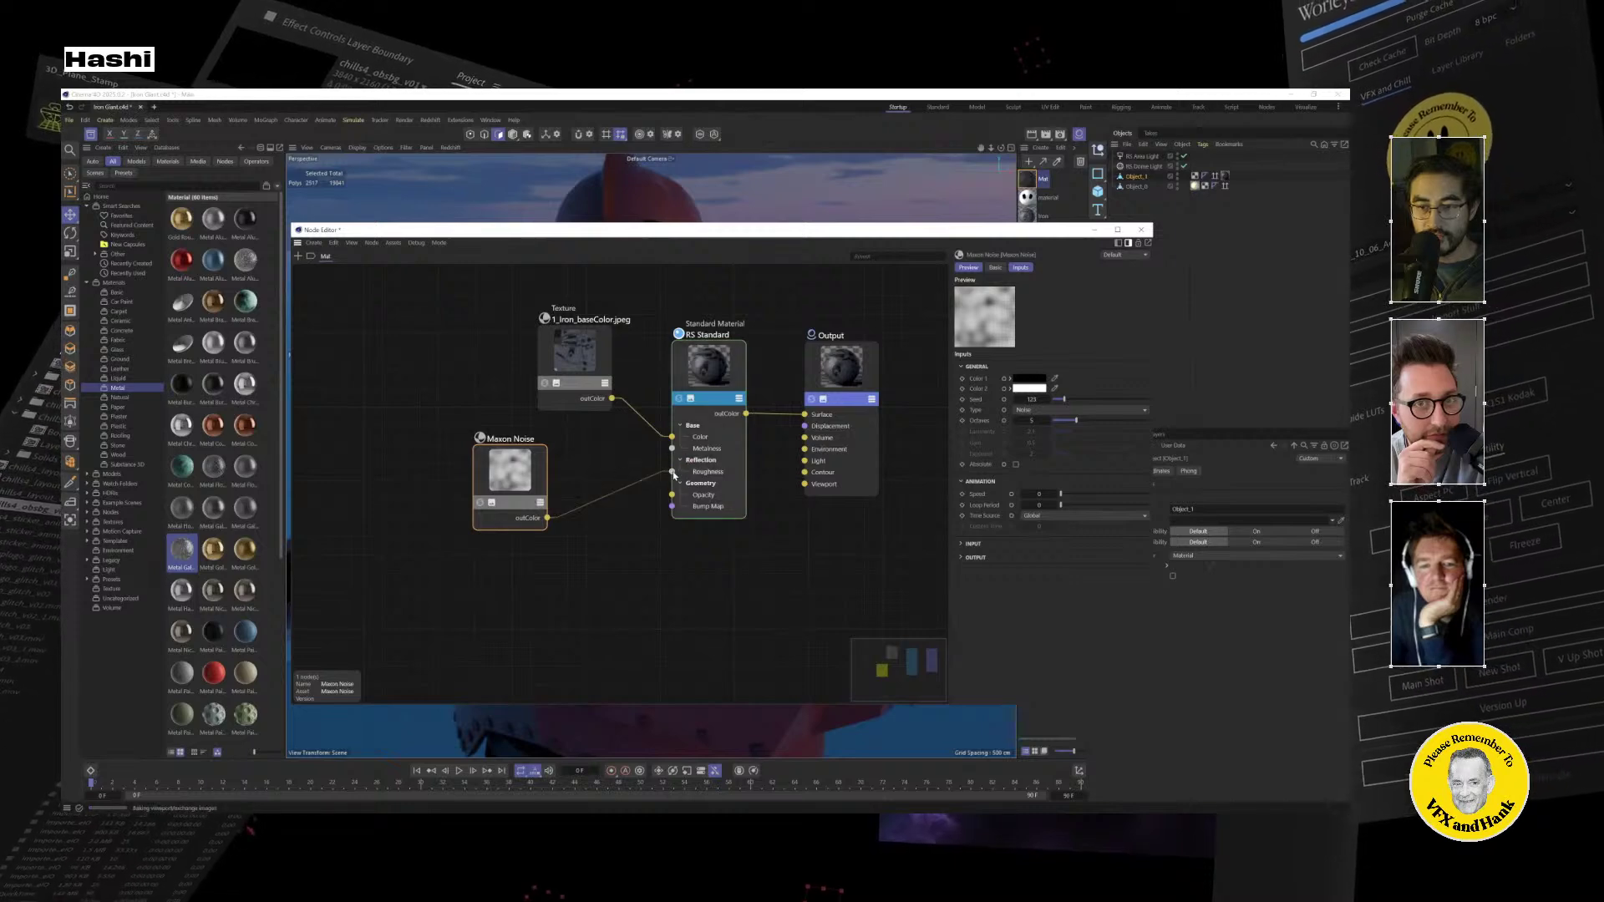
Uncover the viewport and inspect the noise-driven roughness on the Iron Giant's shoulder and chest.
left_click_drag(729, 229, 1109, 321)
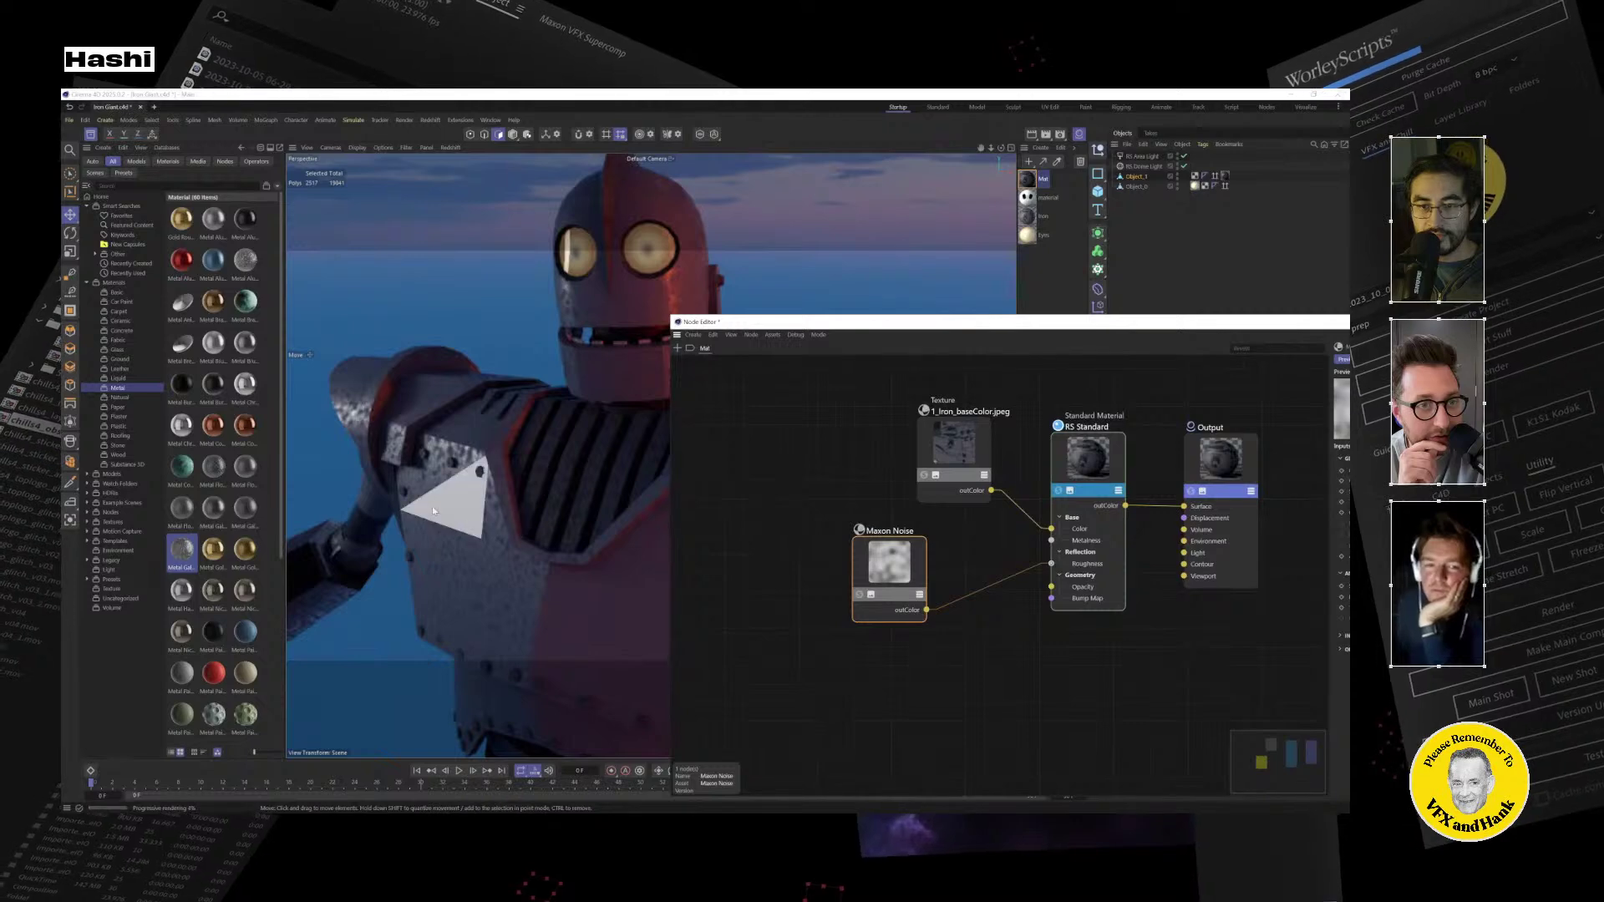
scroll(426, 518, "down", 2)
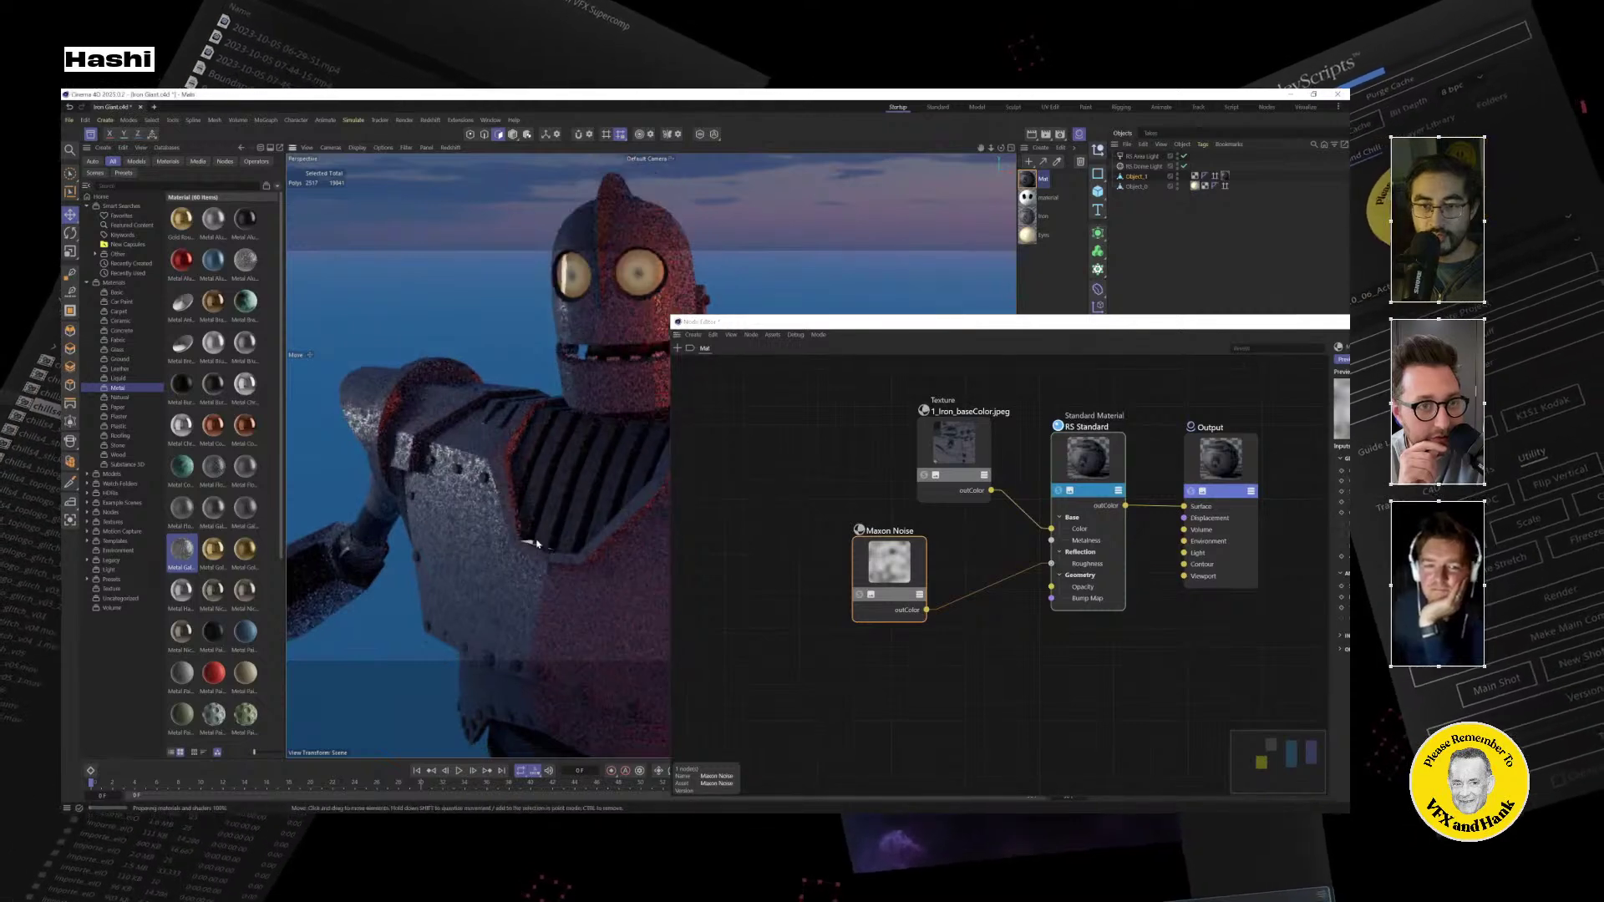
left_click_drag(418, 531, 480, 536, "alt")
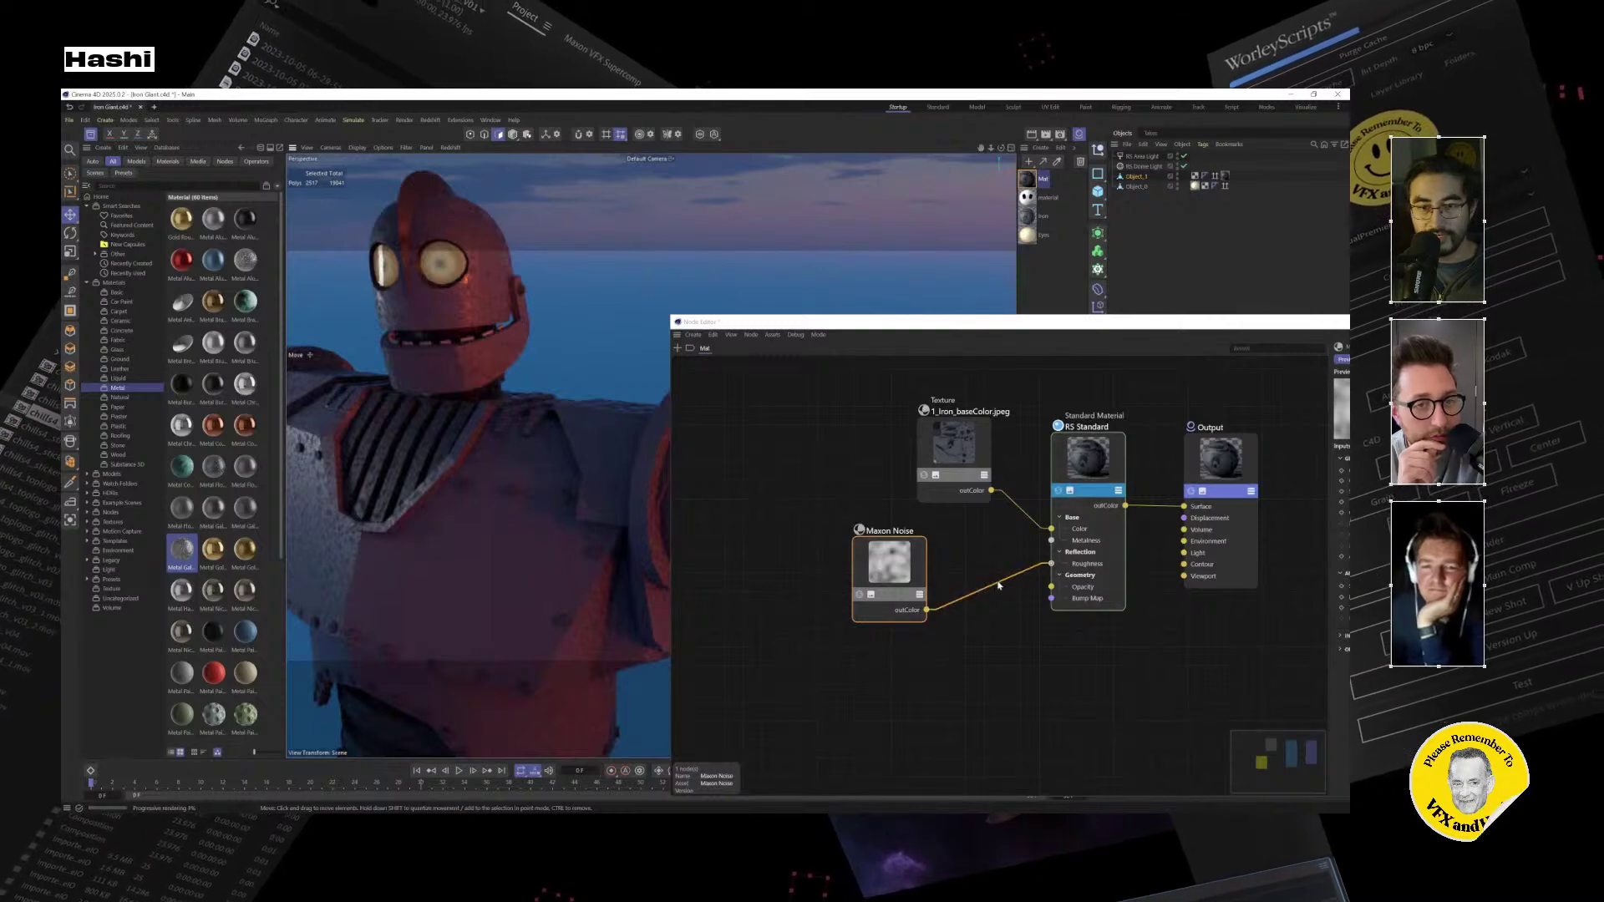
Place the Node Editor beside the Iron Giant's head and move the Maxon Noise node farther away from RS Standard.
left_click(1087, 563)
left_click_drag(1086, 331, 705, 330)
left_click_drag(535, 322, 662, 244)
left_click_drag(828, 472, 692, 454)
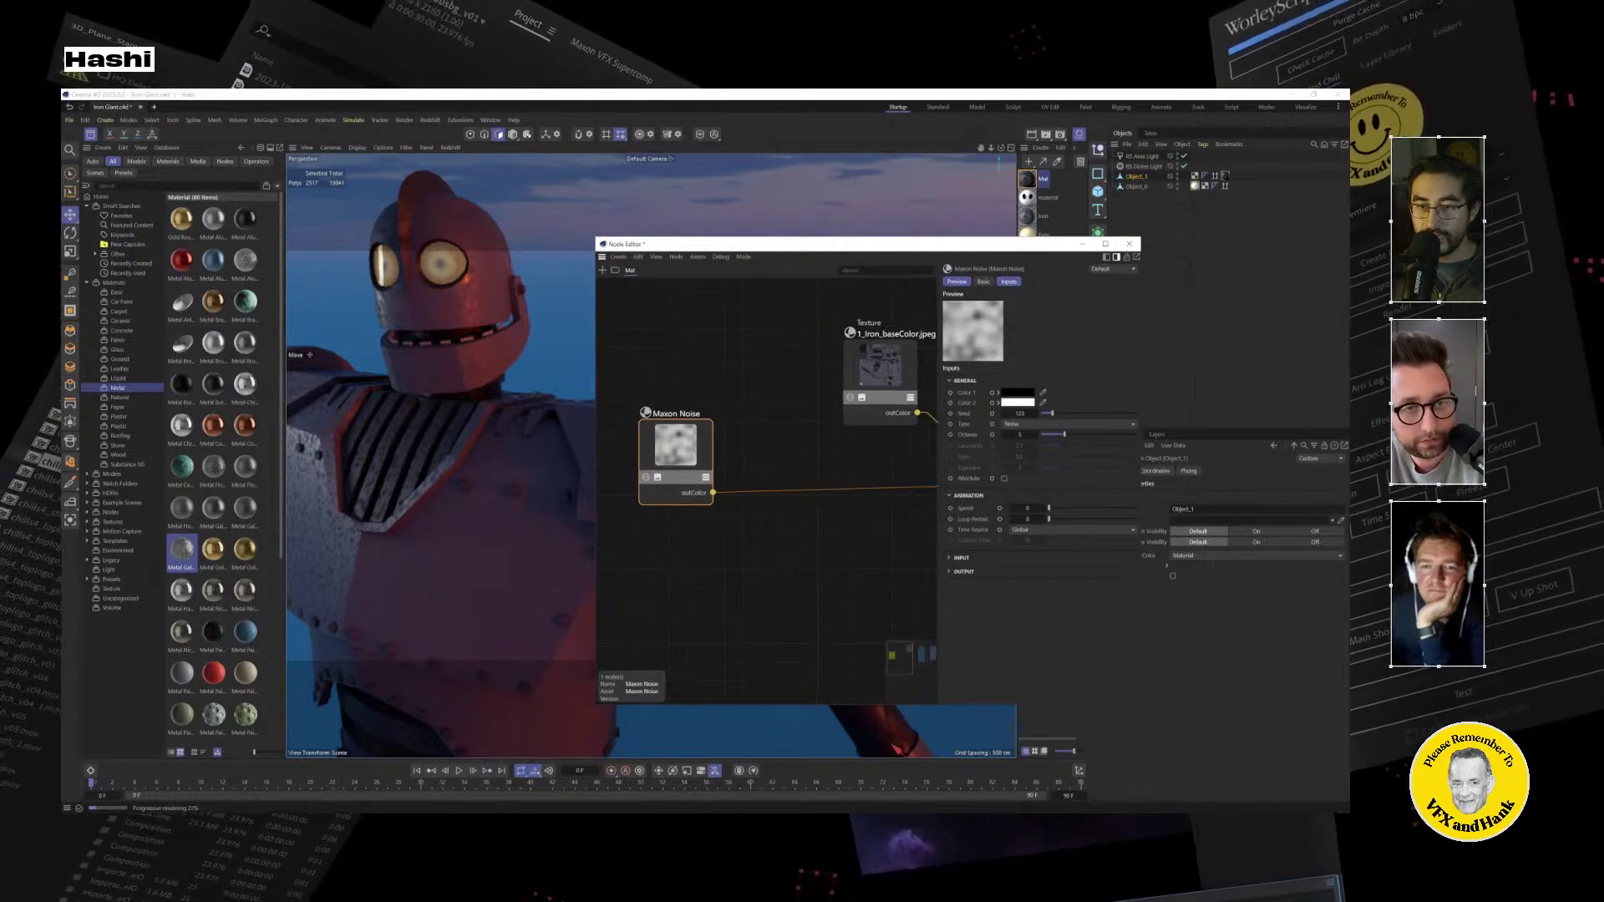
middle_click_drag(695, 458, 561, 454)
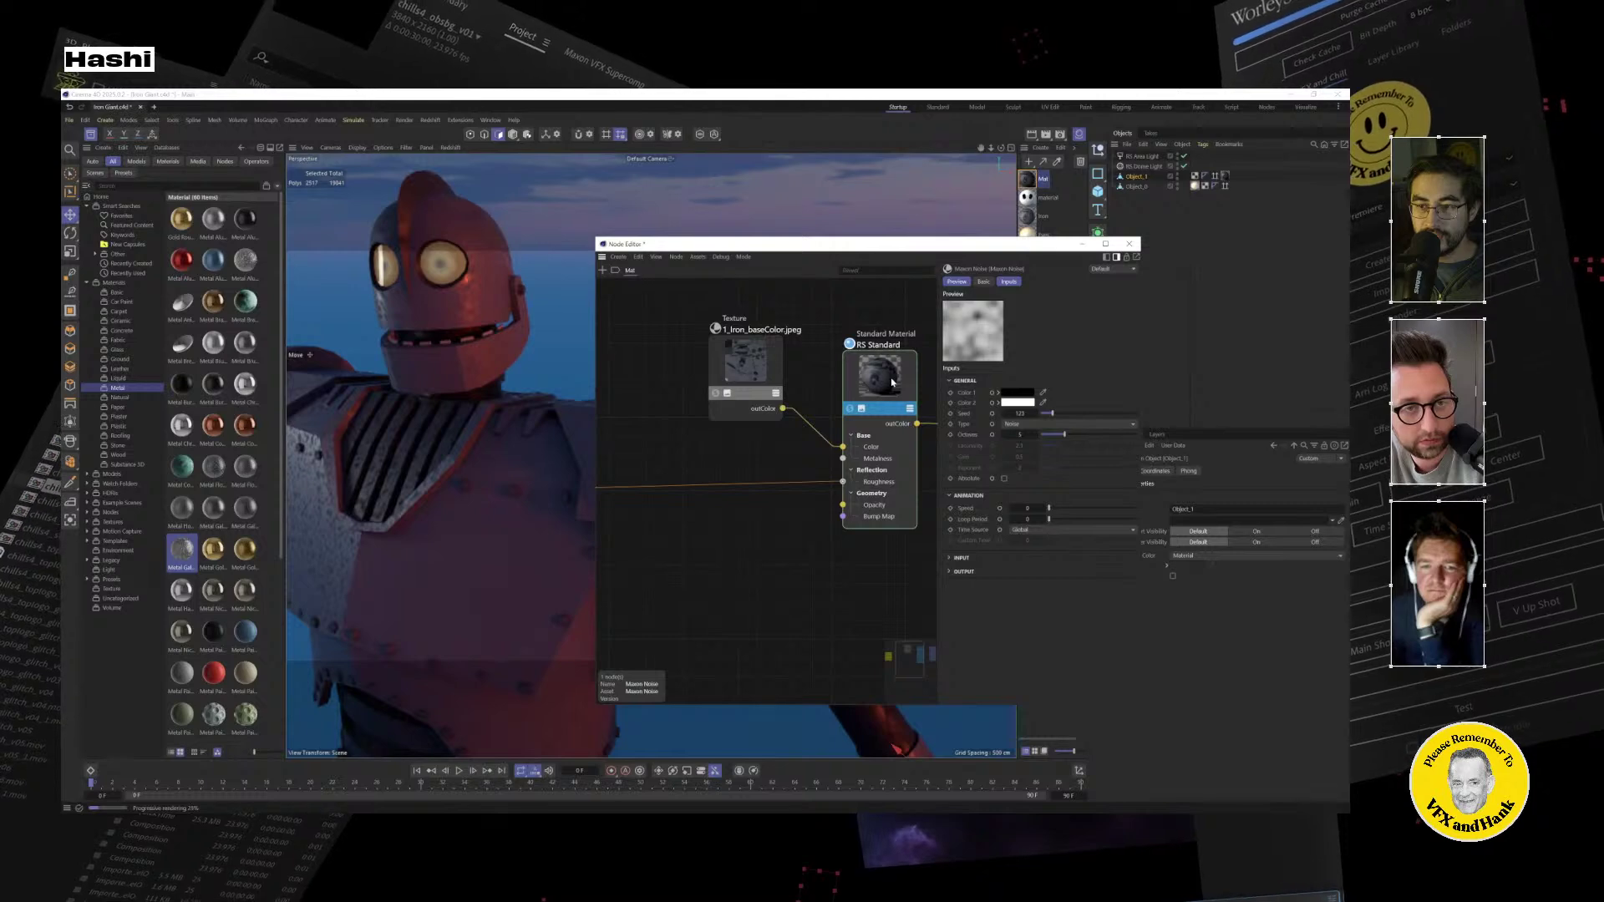
left_click(882, 409)
middle_click_drag(813, 424, 890, 423)
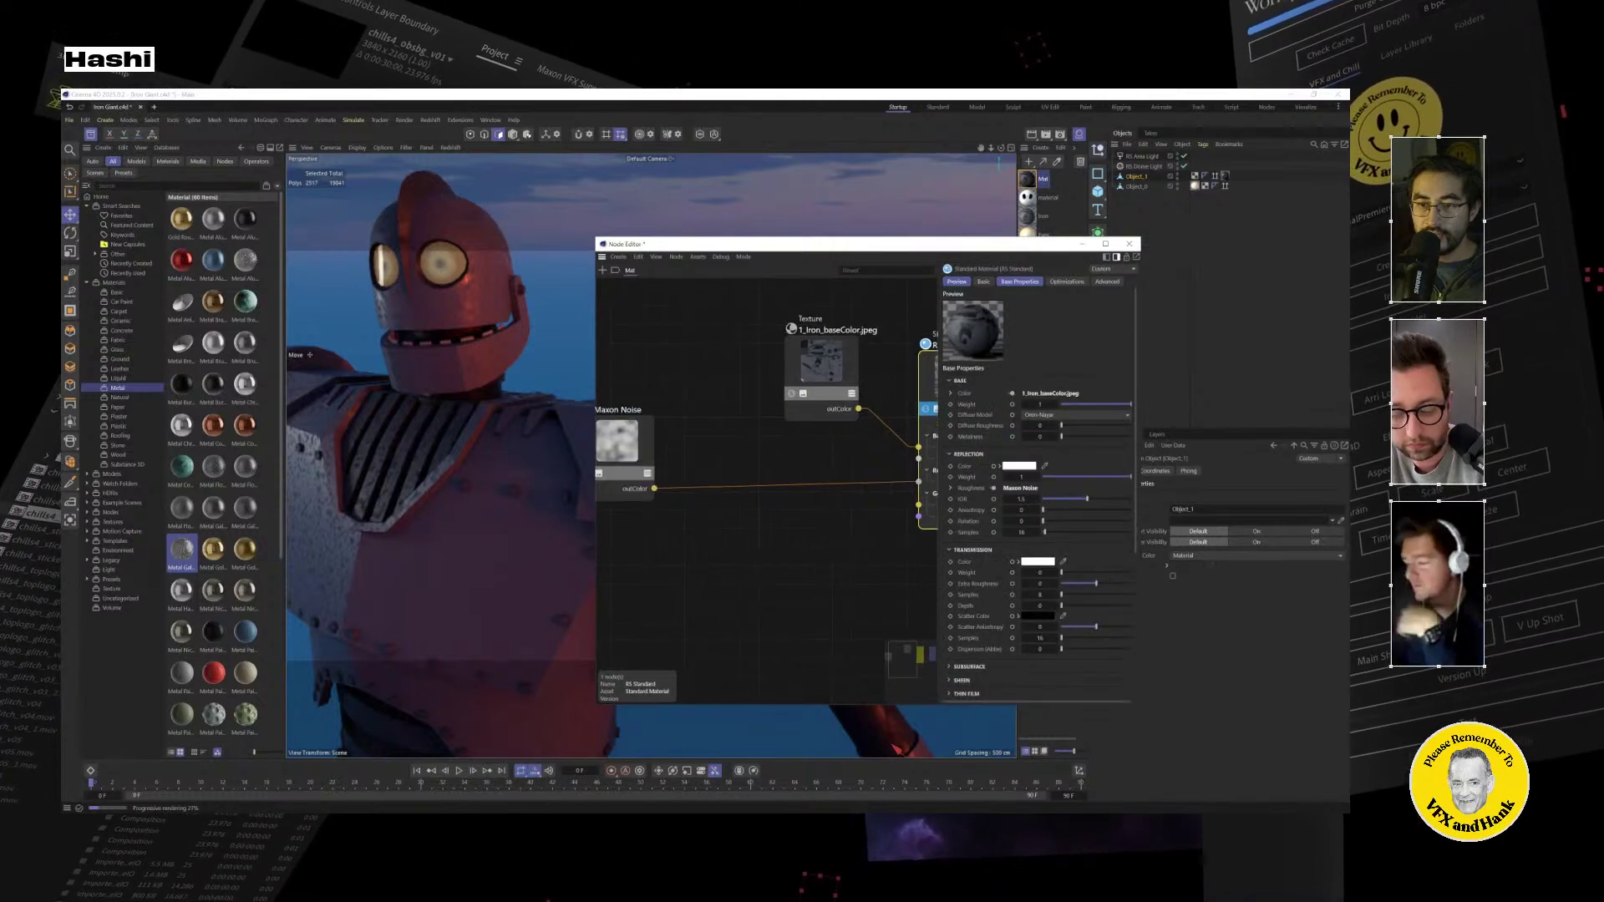
left_click_drag(637, 440, 720, 440)
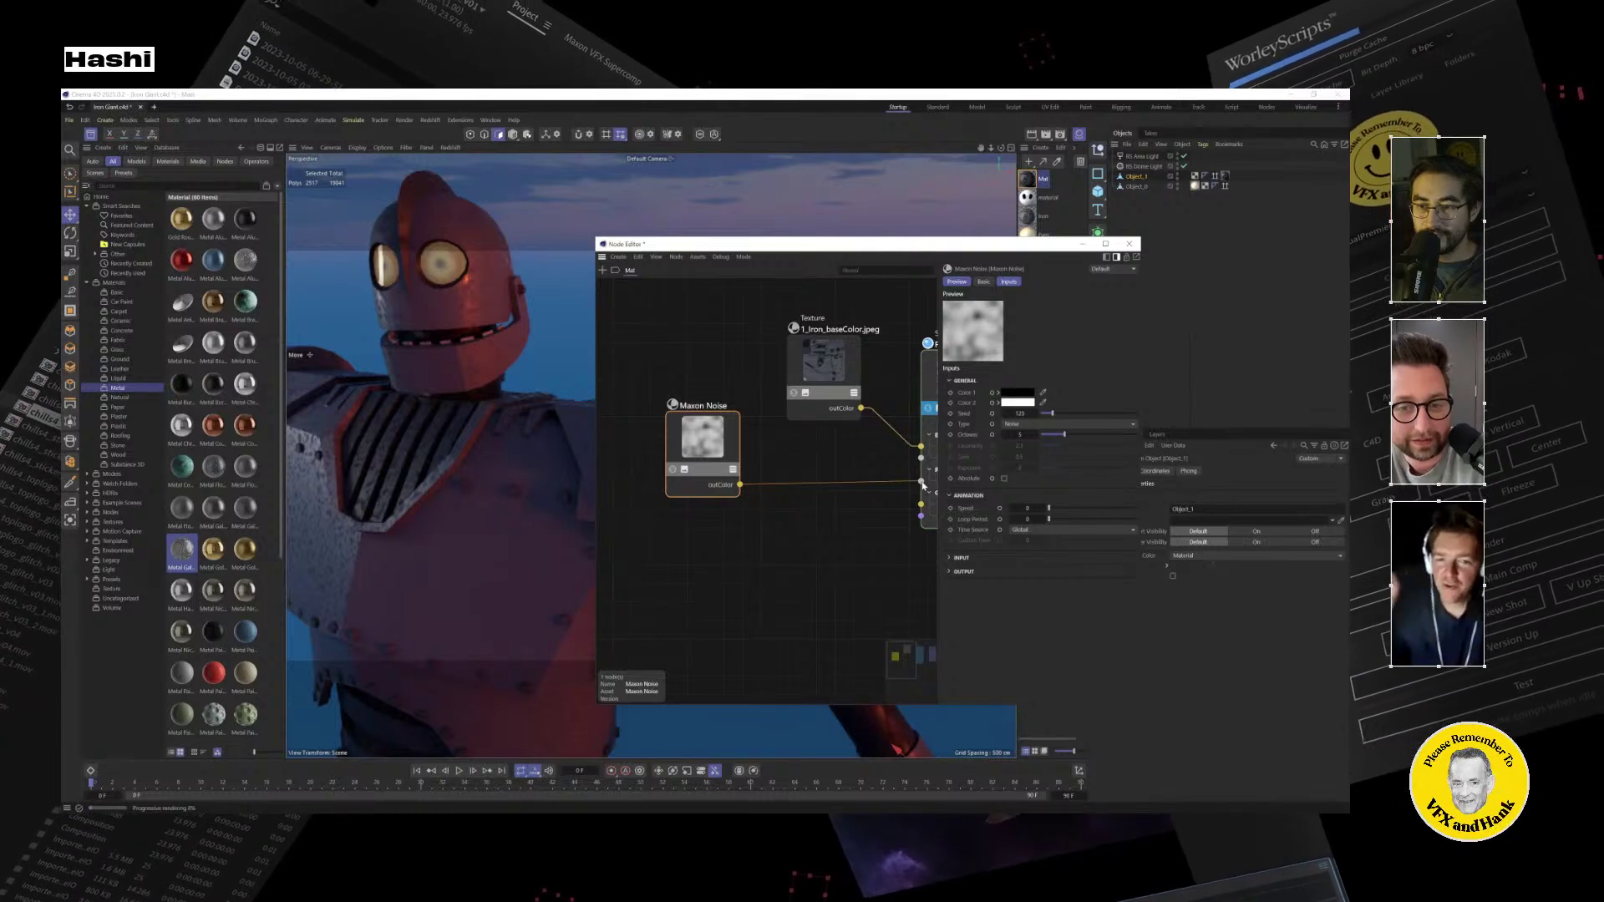
middle_click_drag(861, 477, 798, 469)
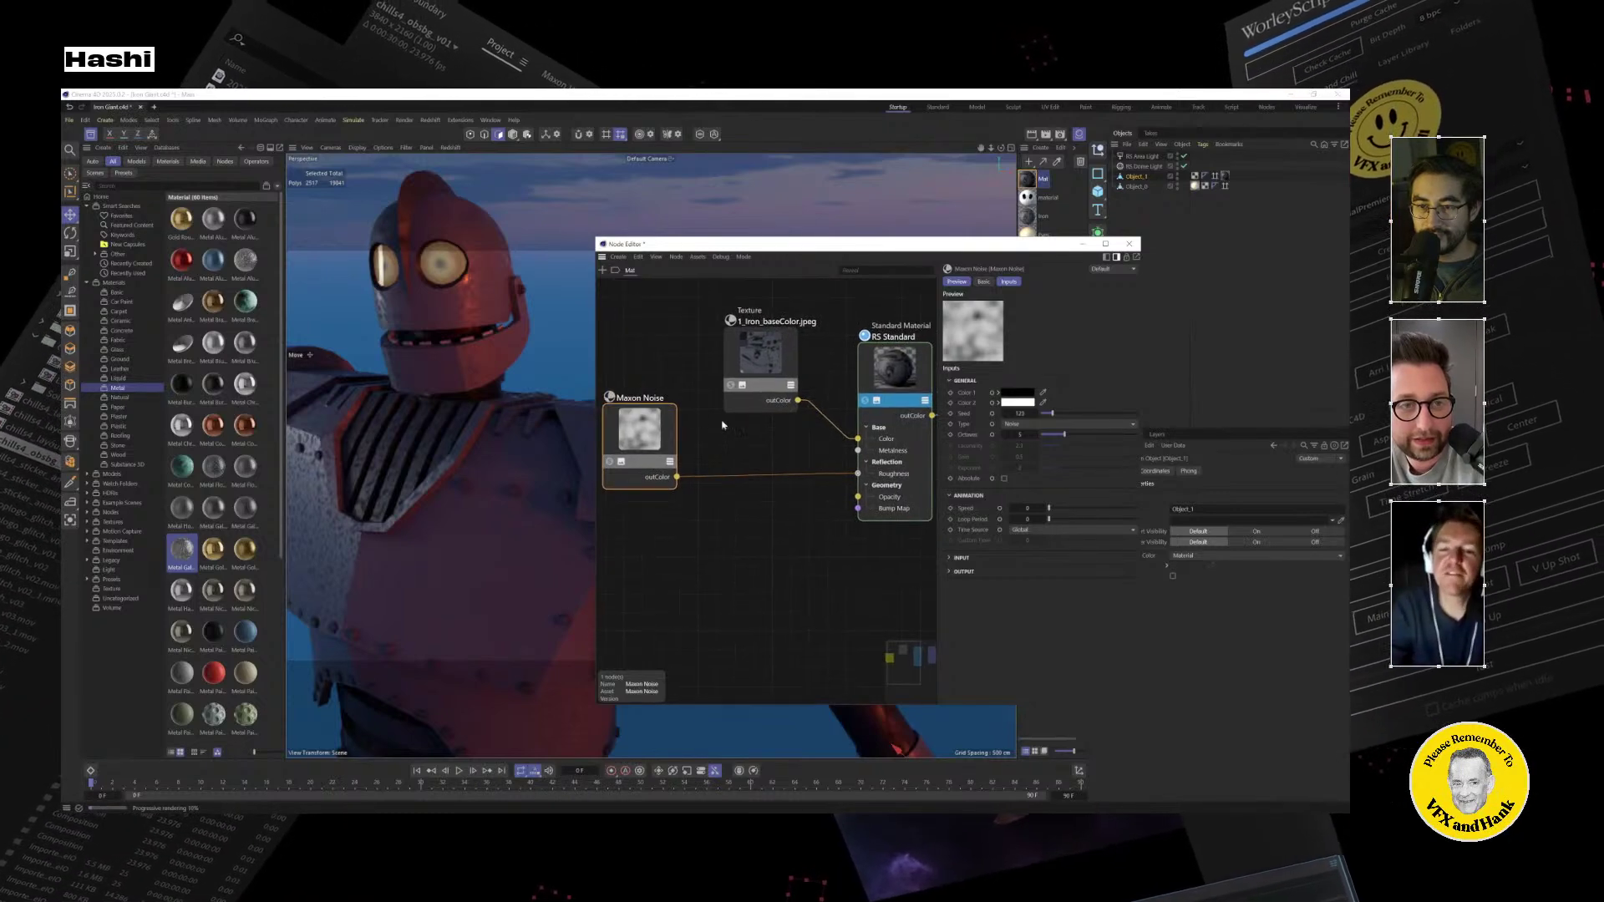
left_click_drag(671, 422, 680, 420)
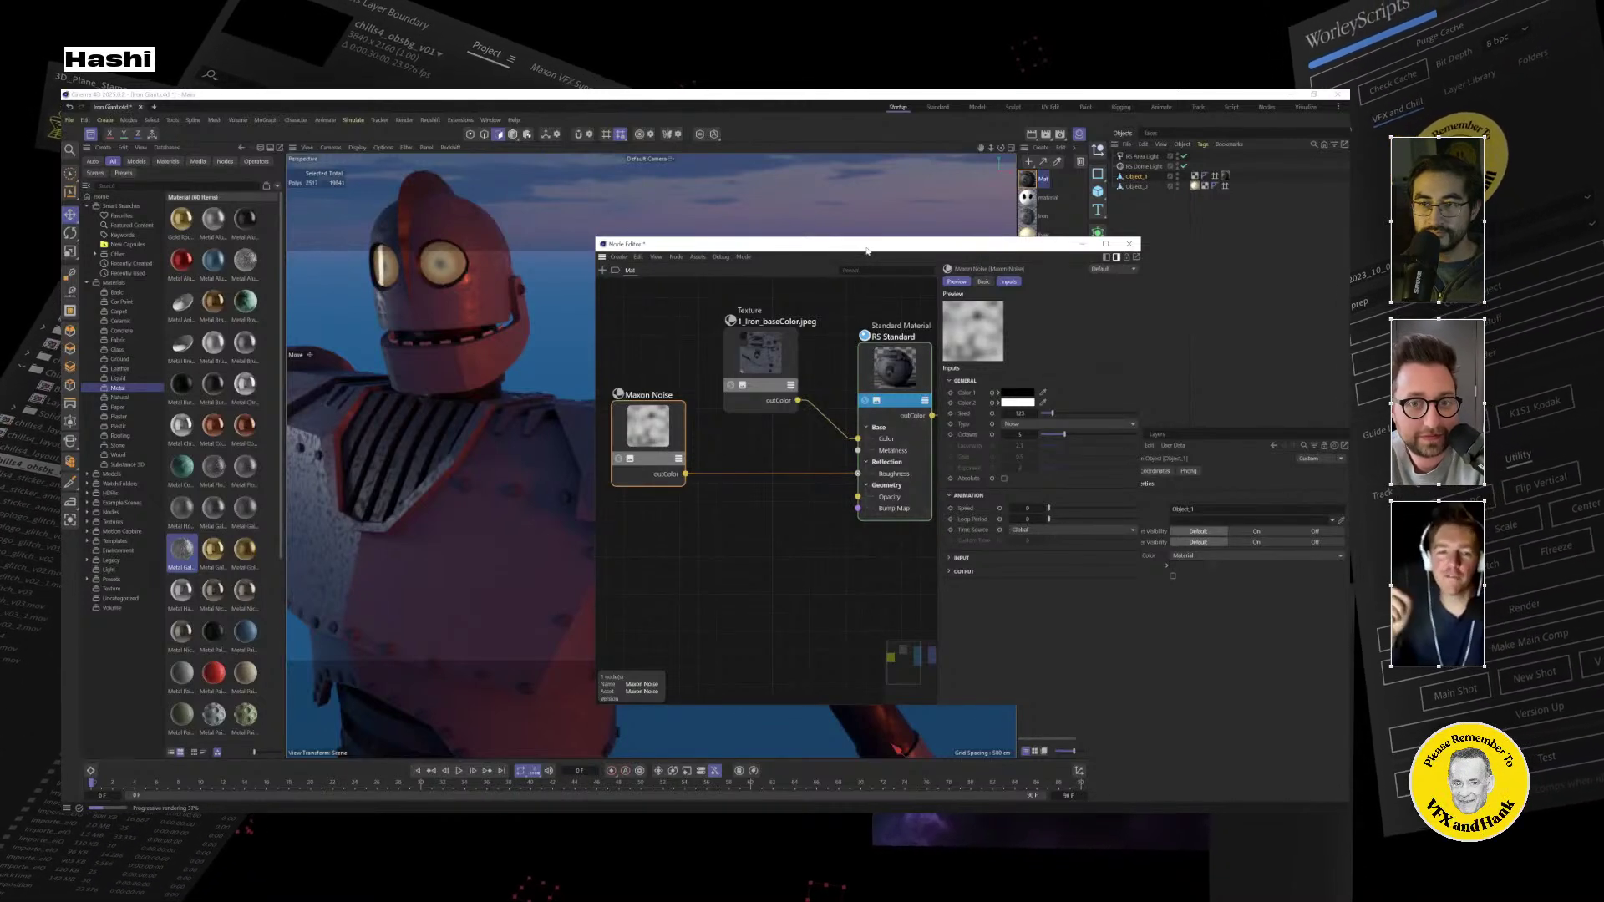
left_click_drag(867, 249, 824, 221)
Add a Color Correct node to the Mat graph, placed below the connection between Maxon Noise and RS Standard.
left_click(690, 529)
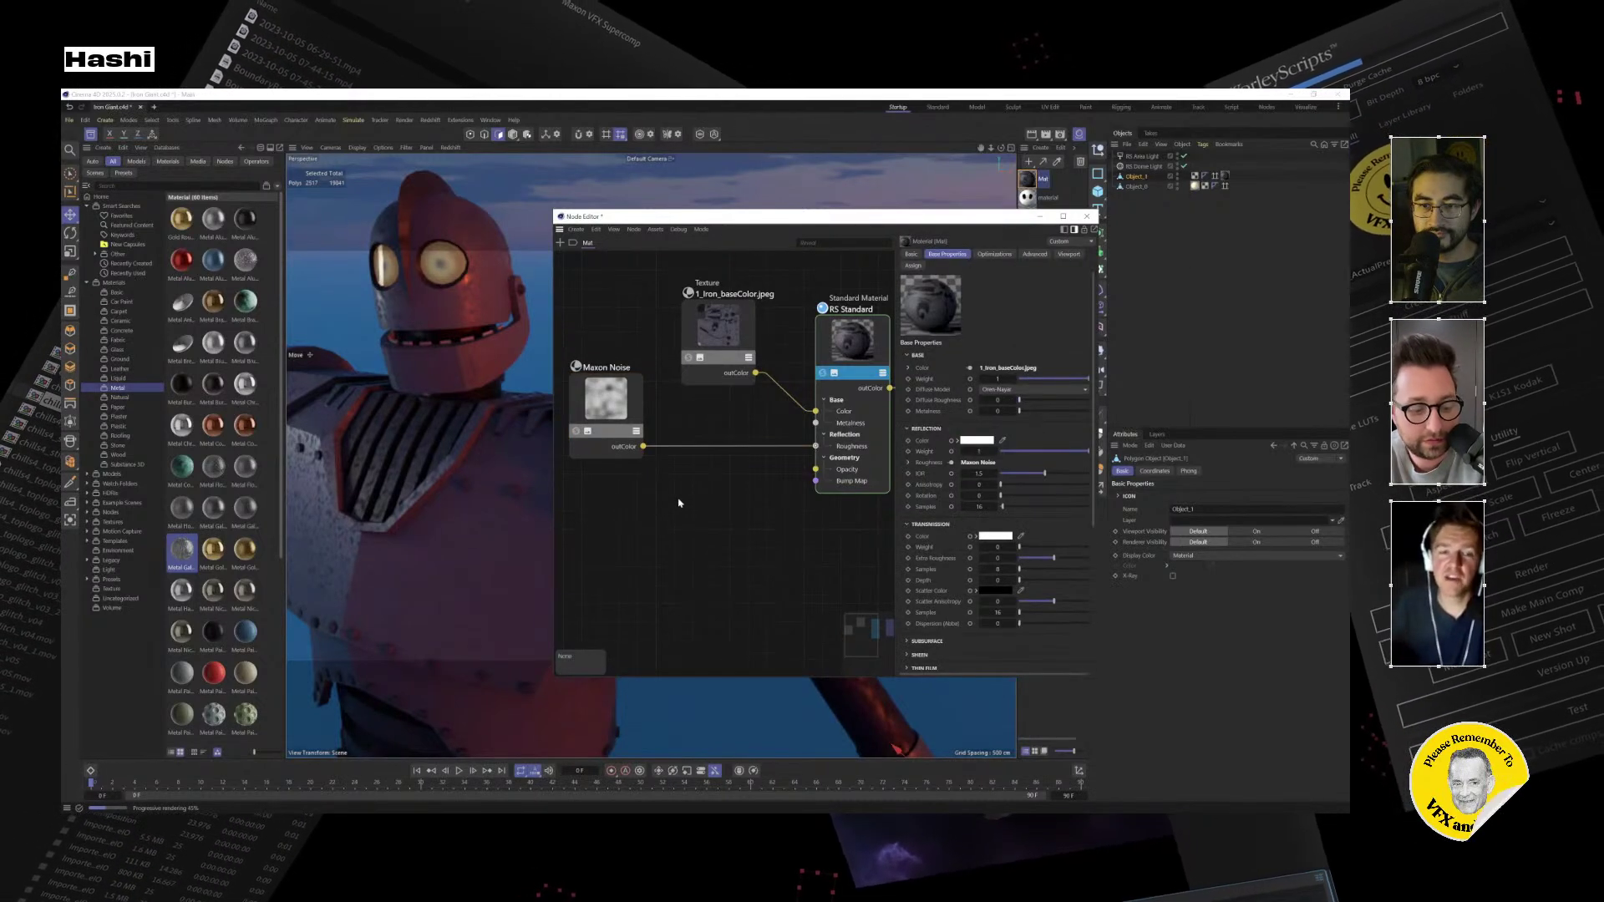
double_click(678, 503)
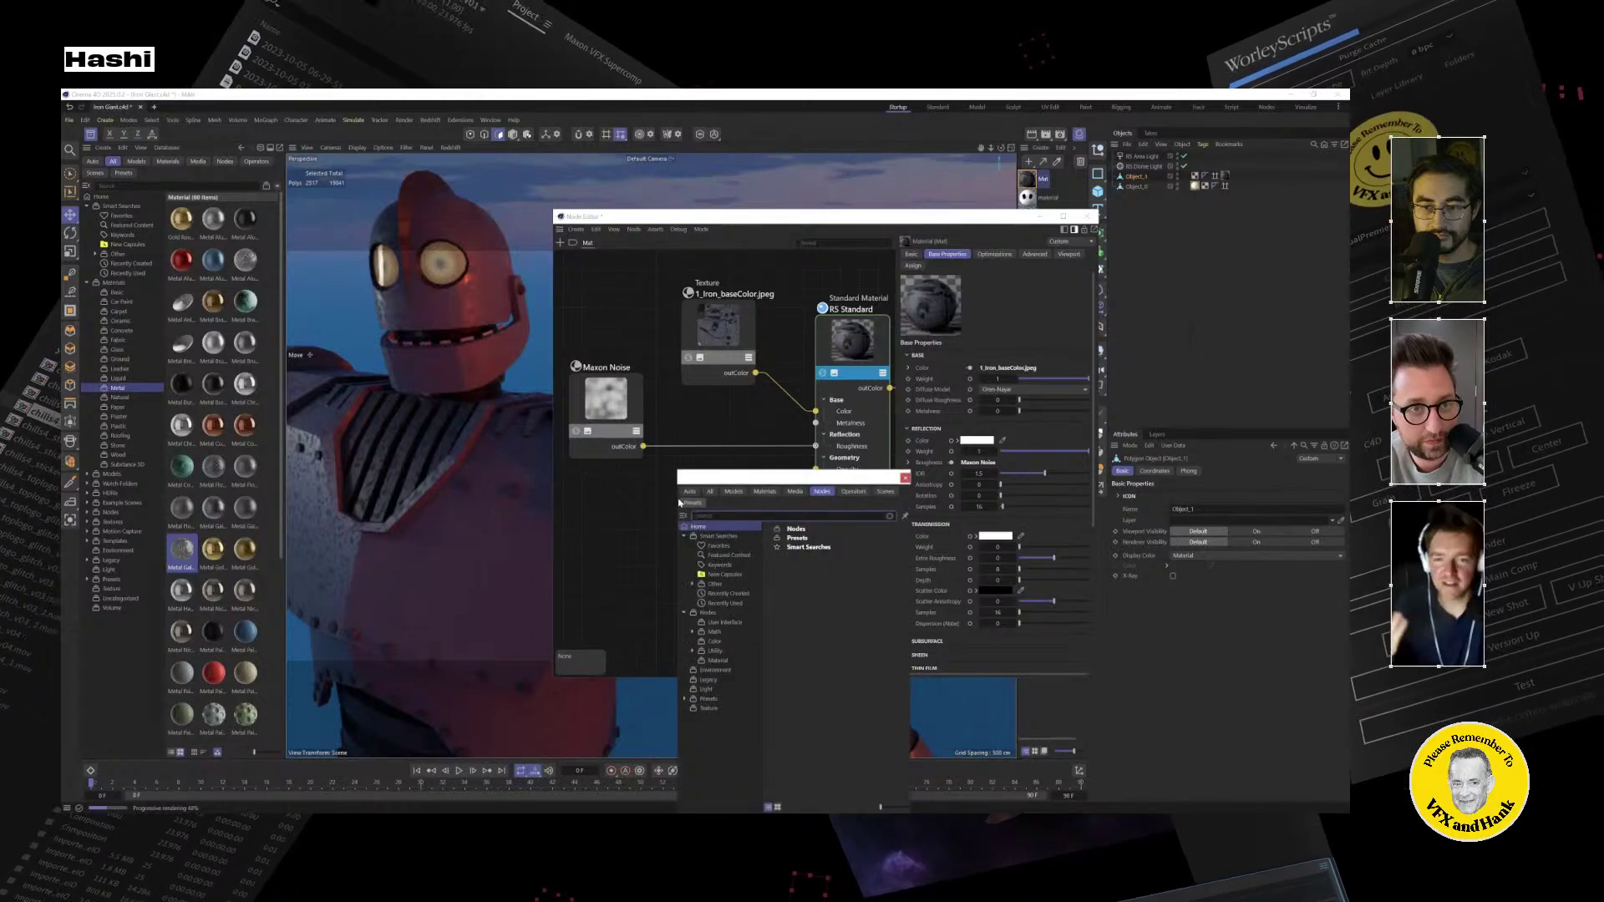
type("cor")
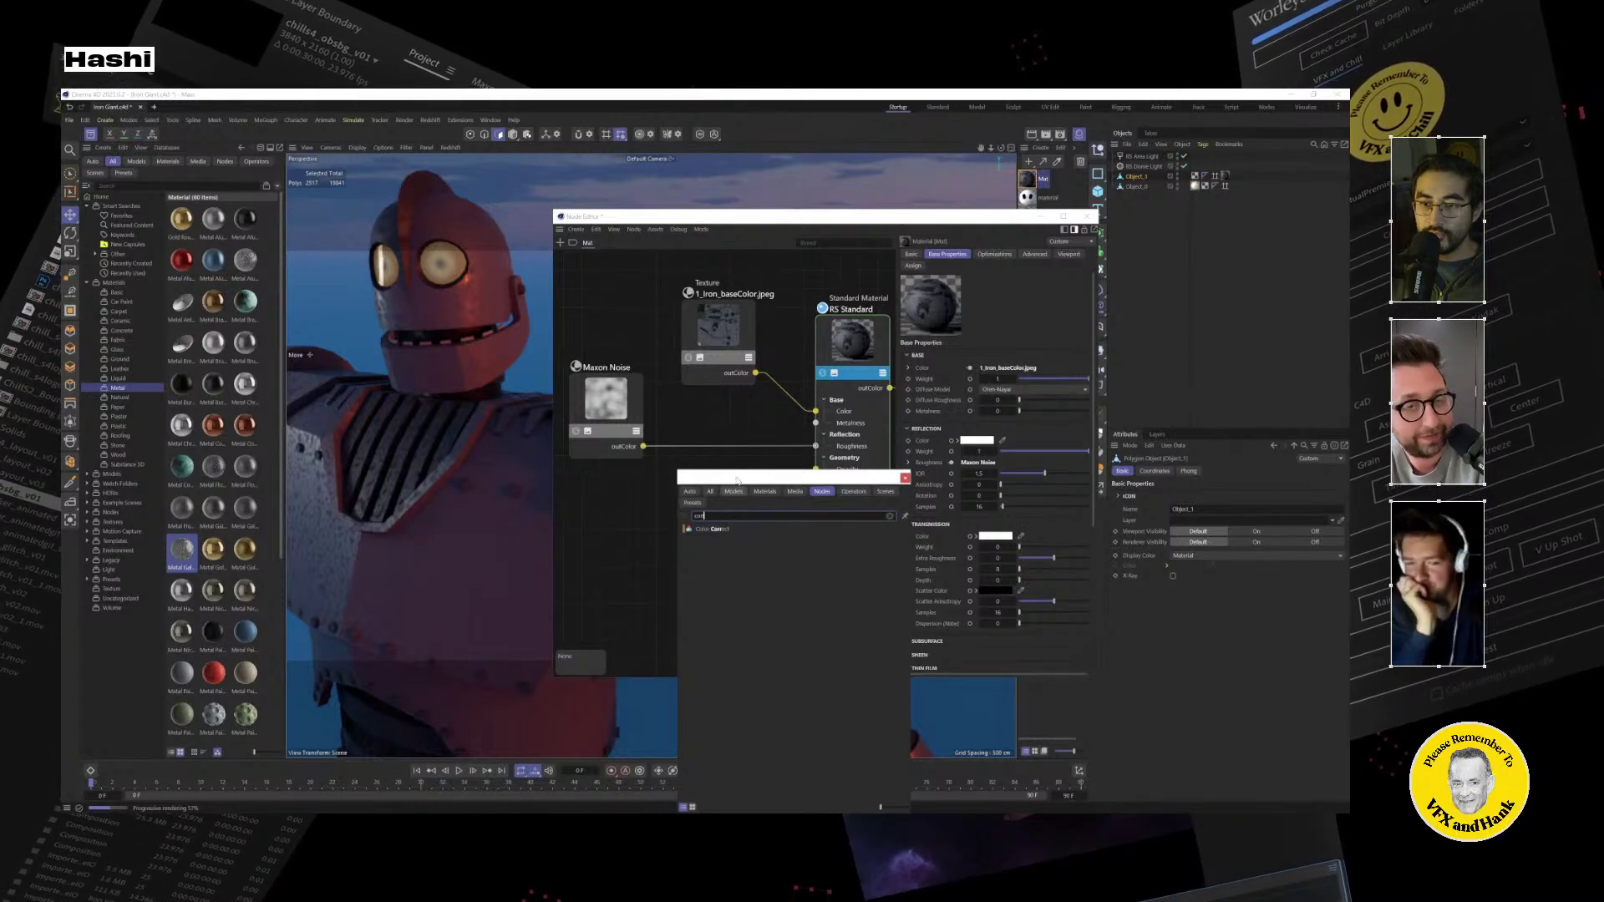
left_click_drag(737, 479, 743, 548)
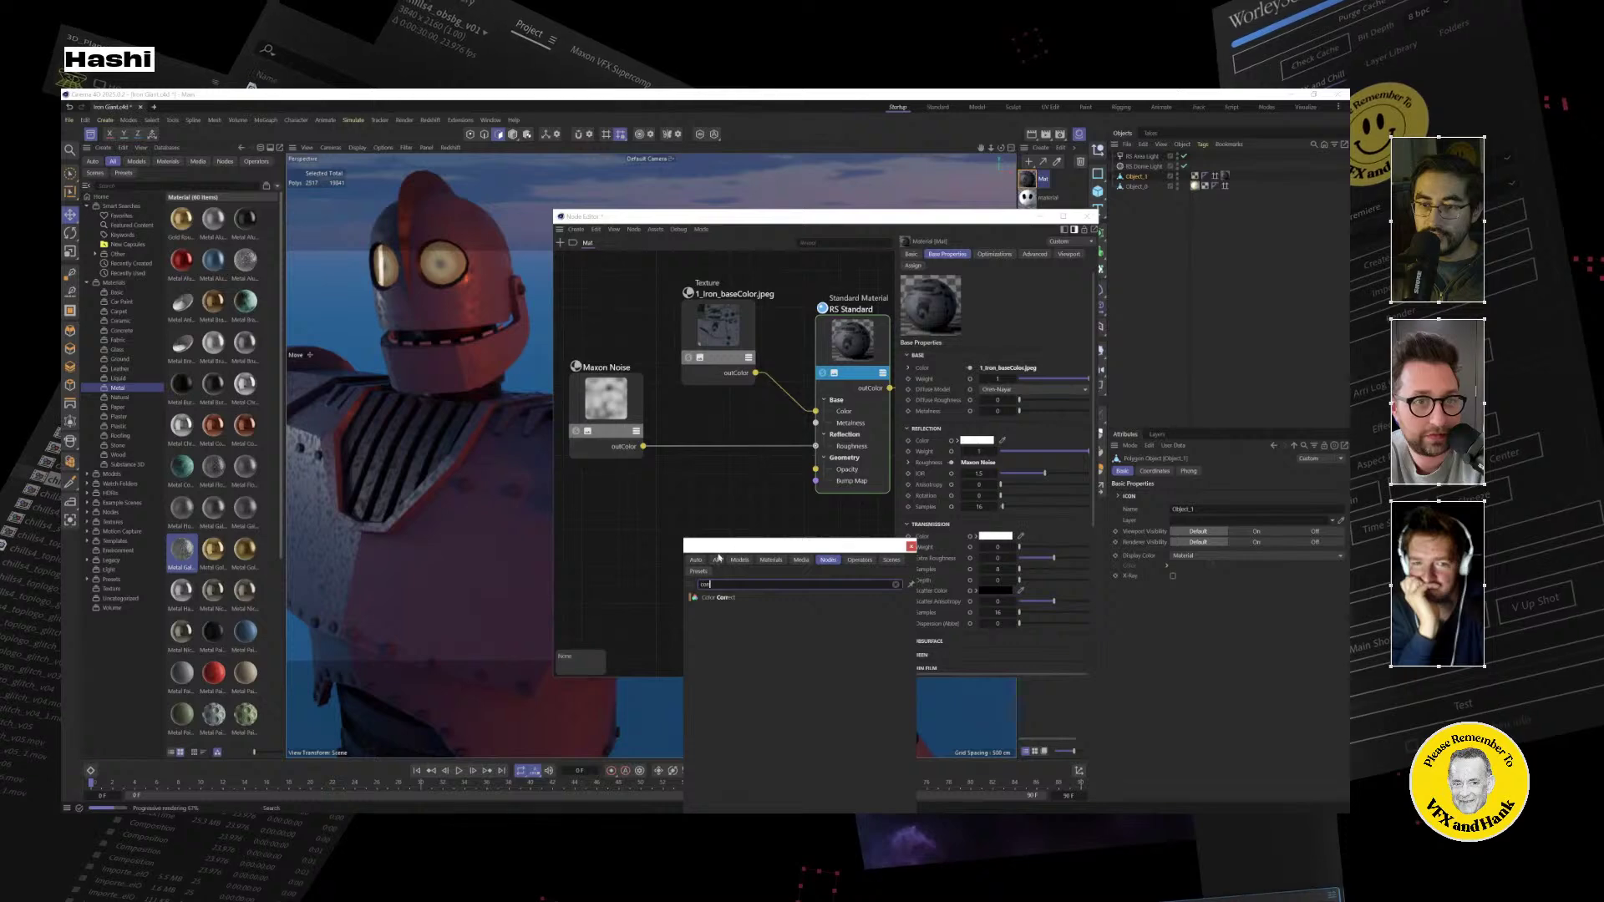
left_click_drag(718, 546, 700, 582)
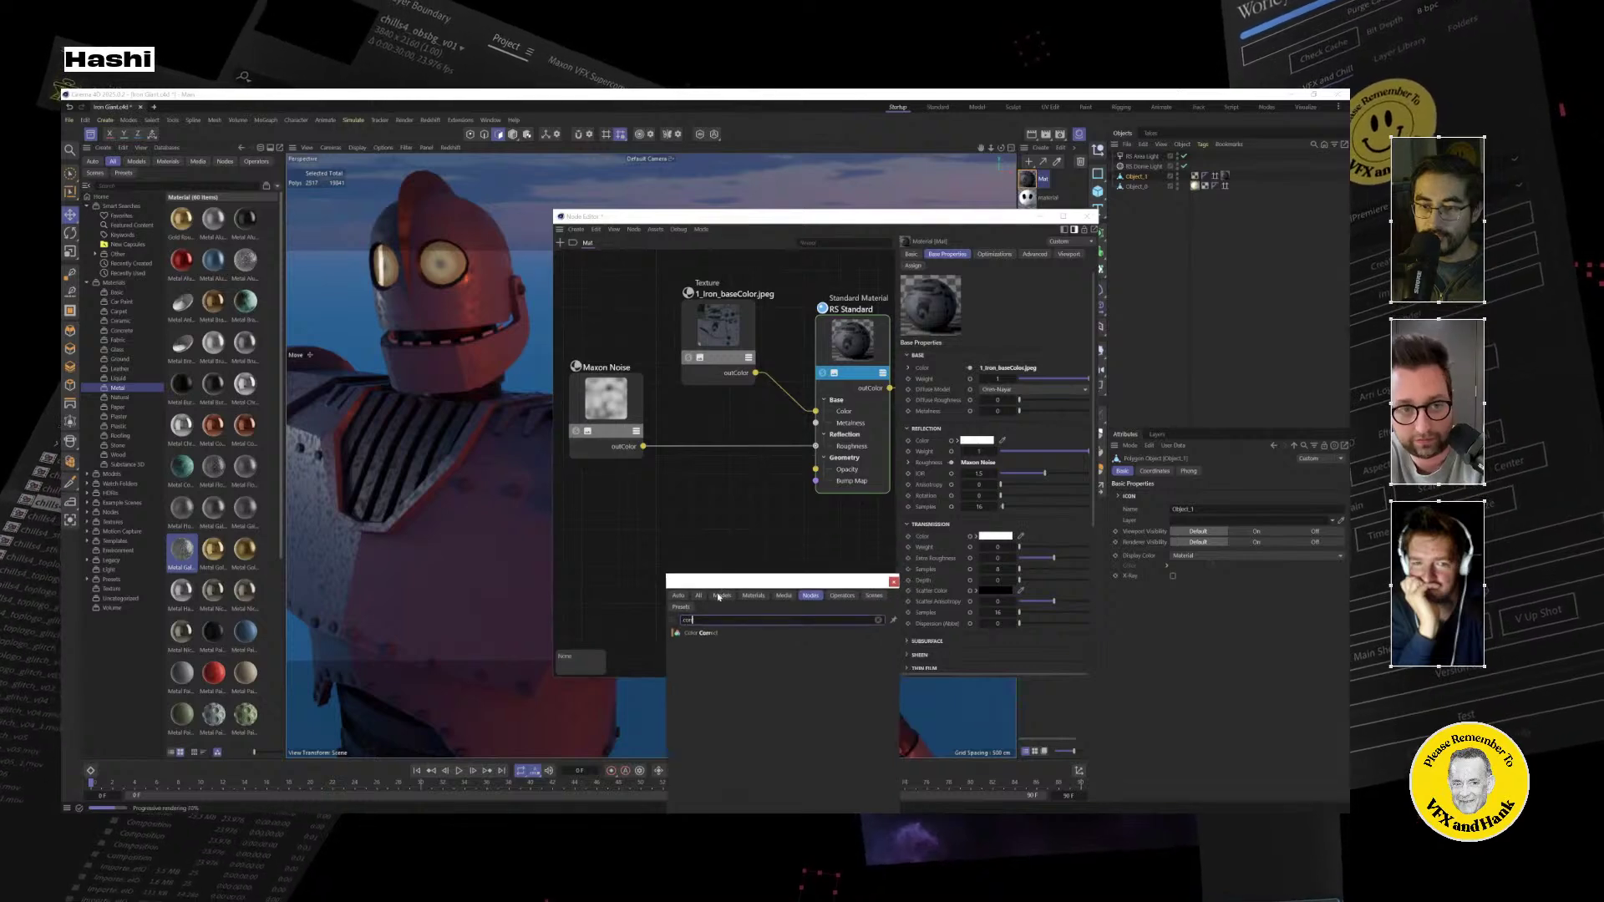
left_click(695, 635)
left_click(666, 504)
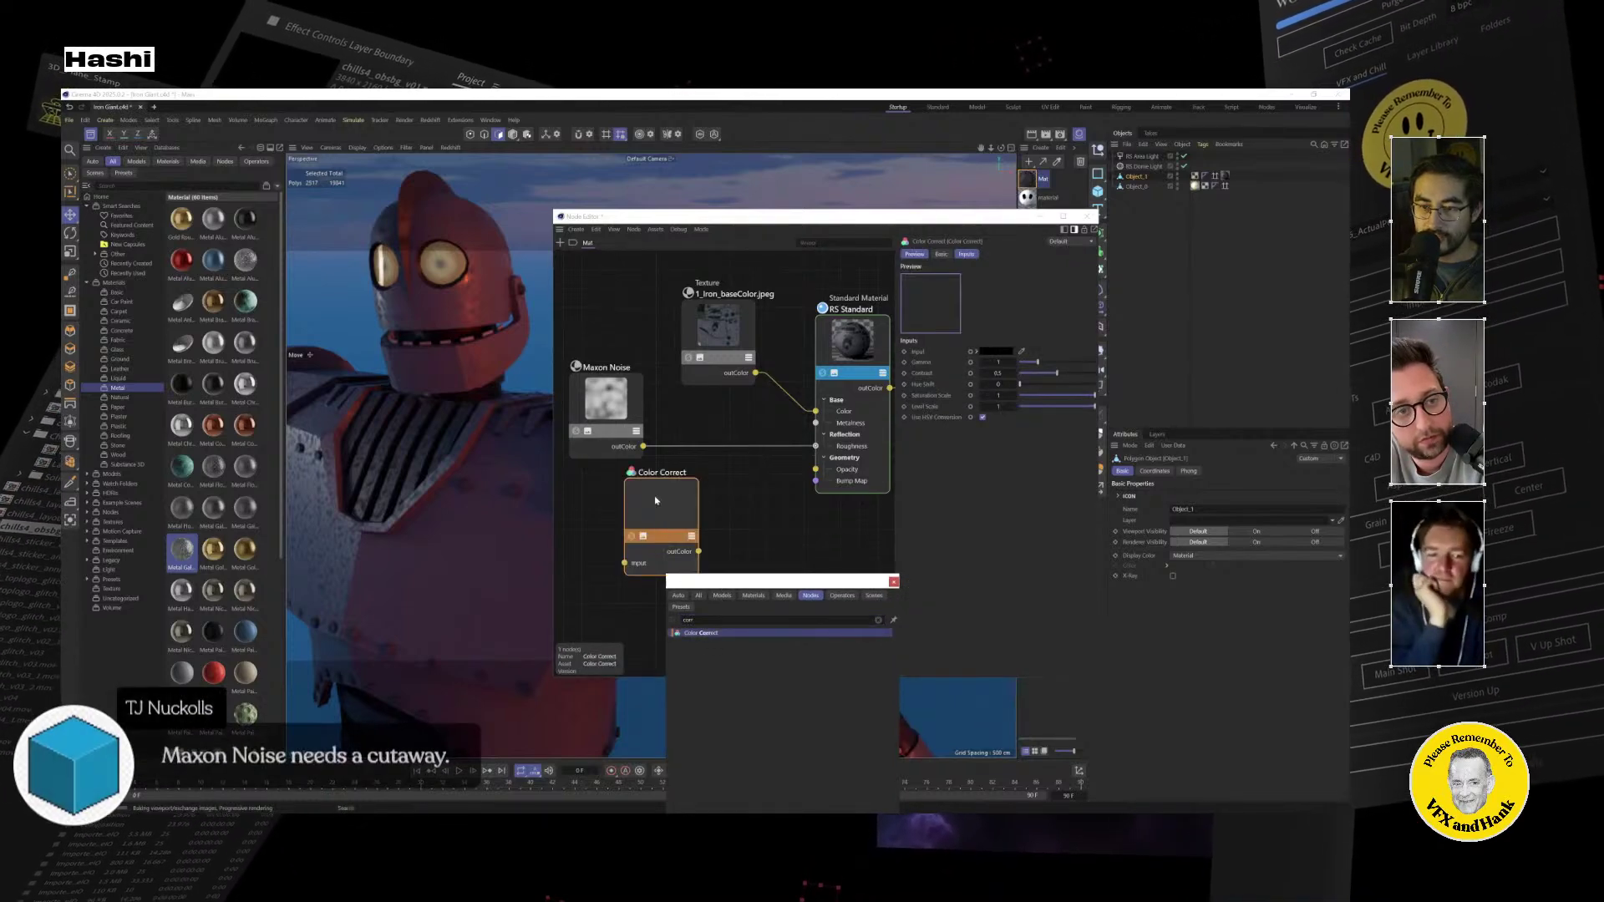
left_click_drag(666, 505, 673, 522)
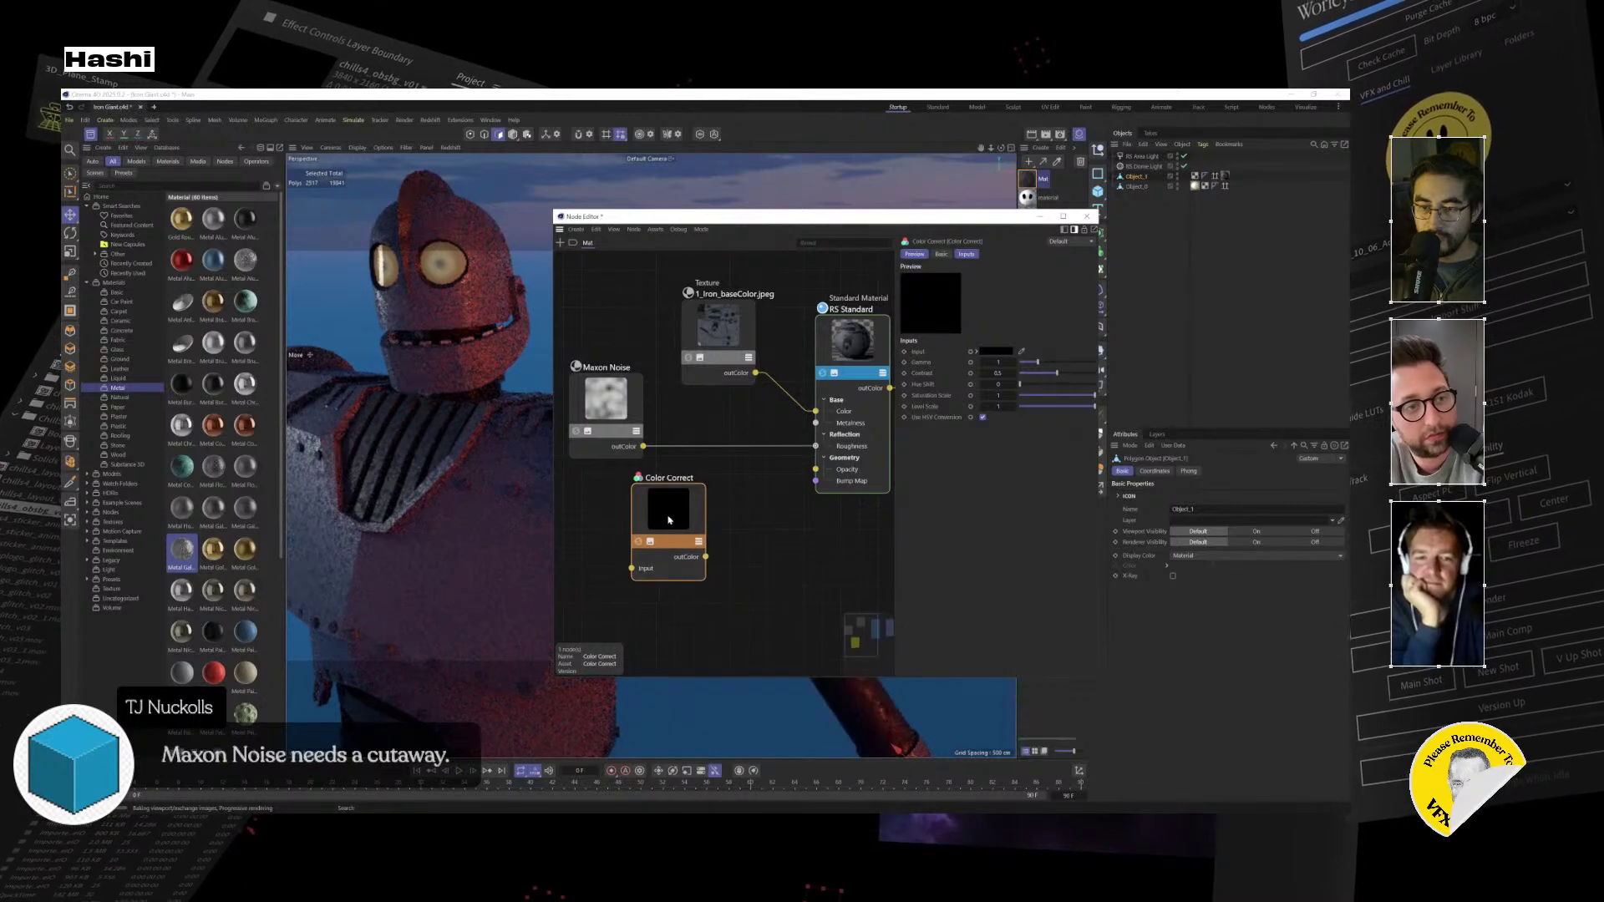
Search the node library for mix and blend nodes.
double_click(738, 587)
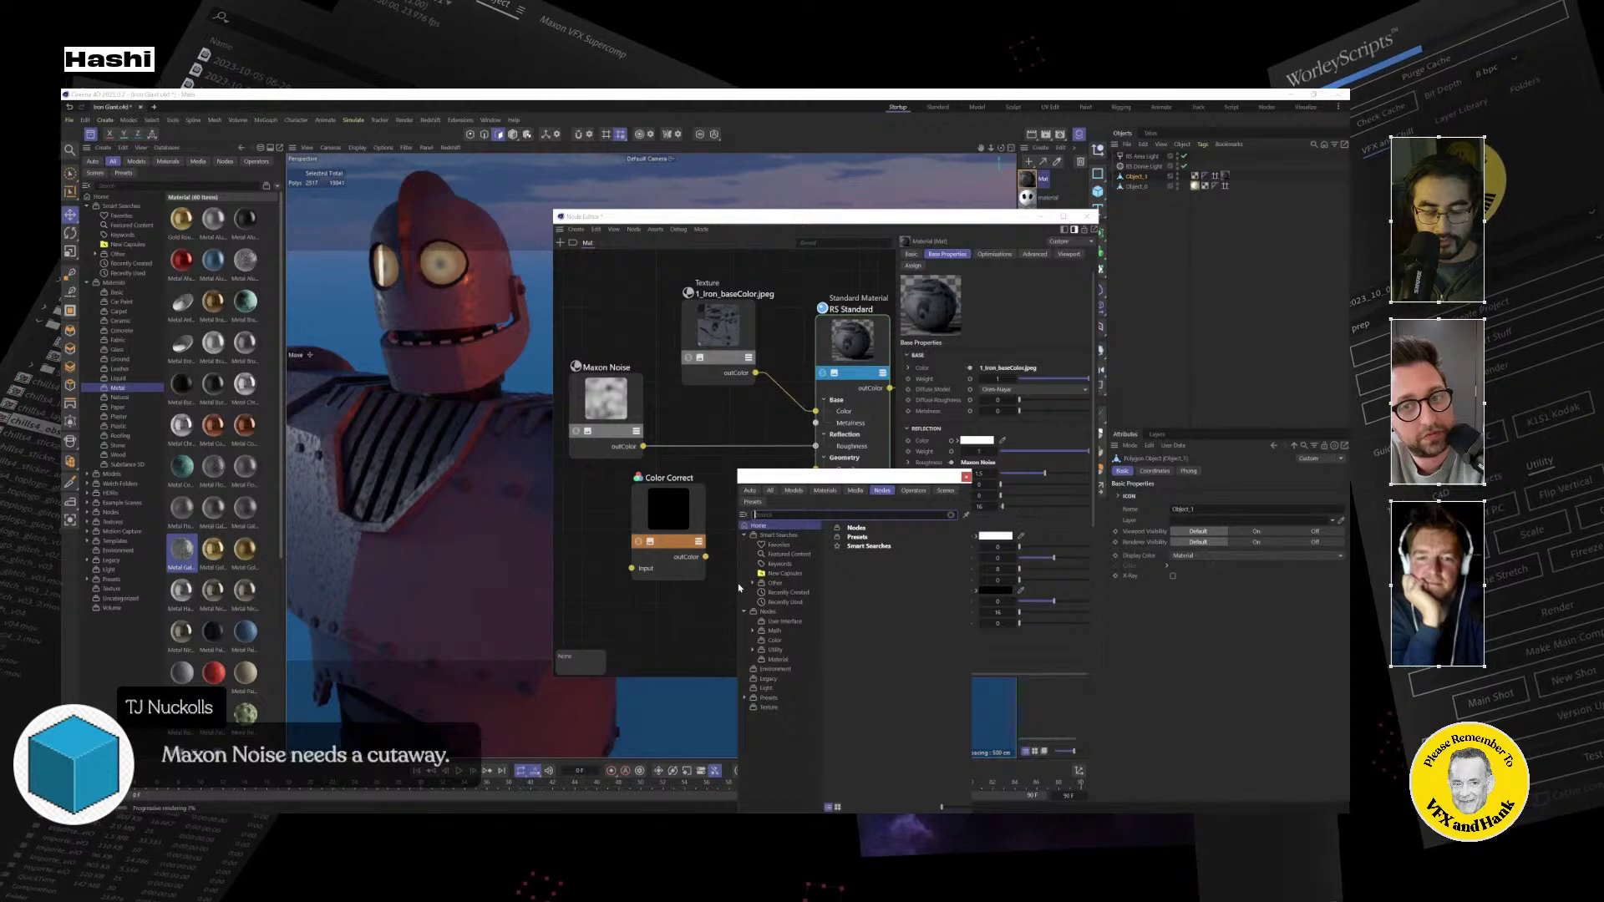
type("mix")
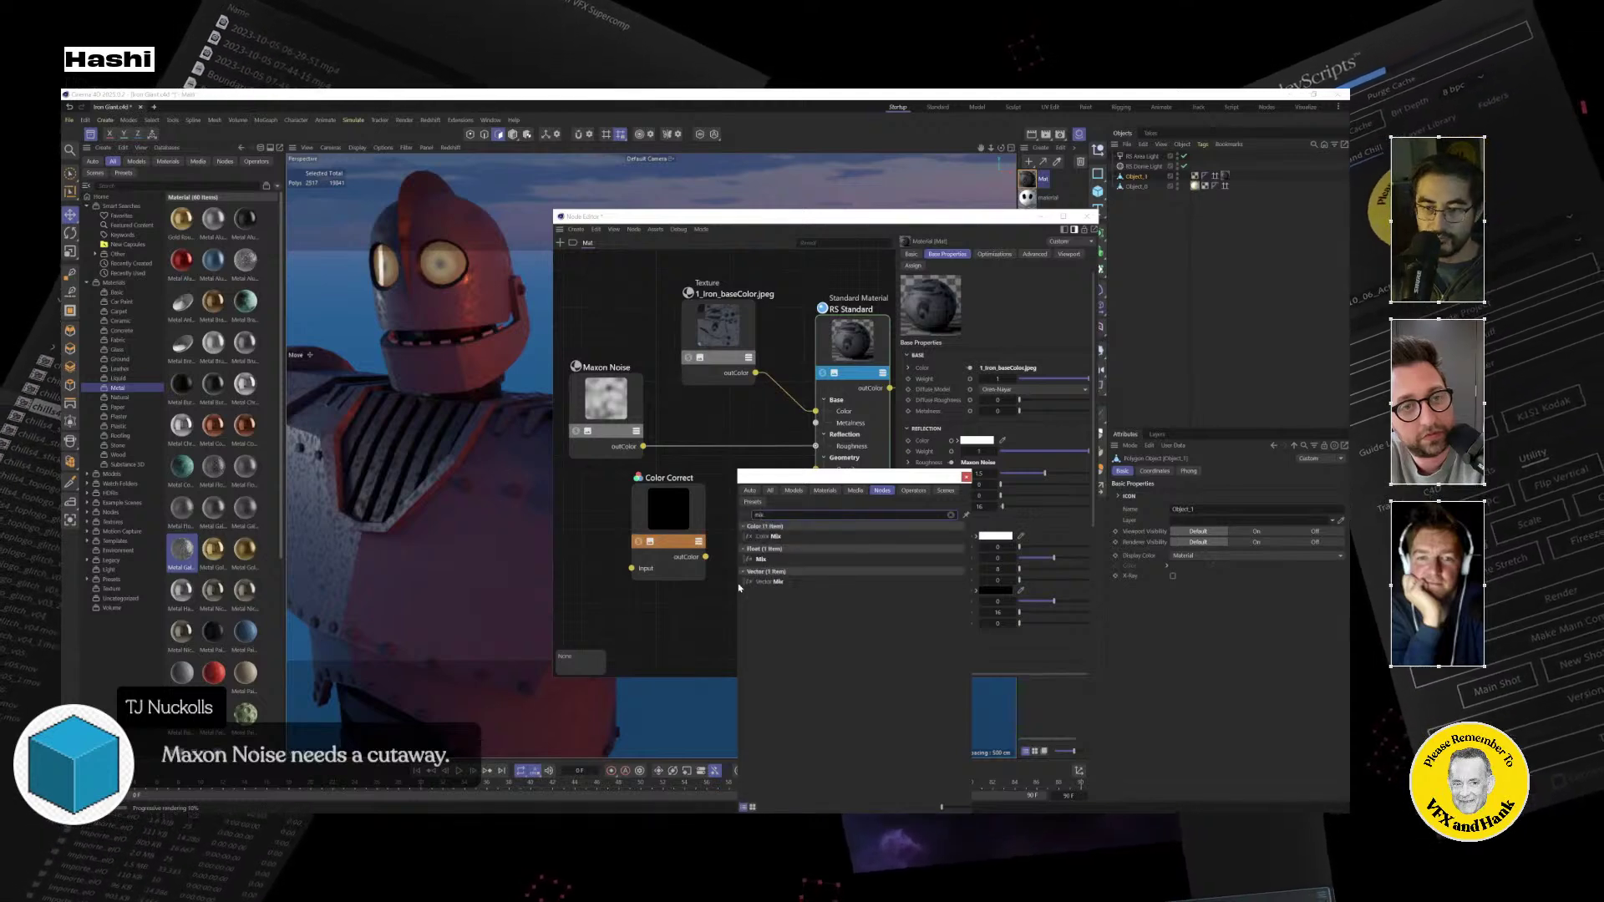
key("BackSpace")
key("BackSpace")
key("BackSpace")
type("blen")
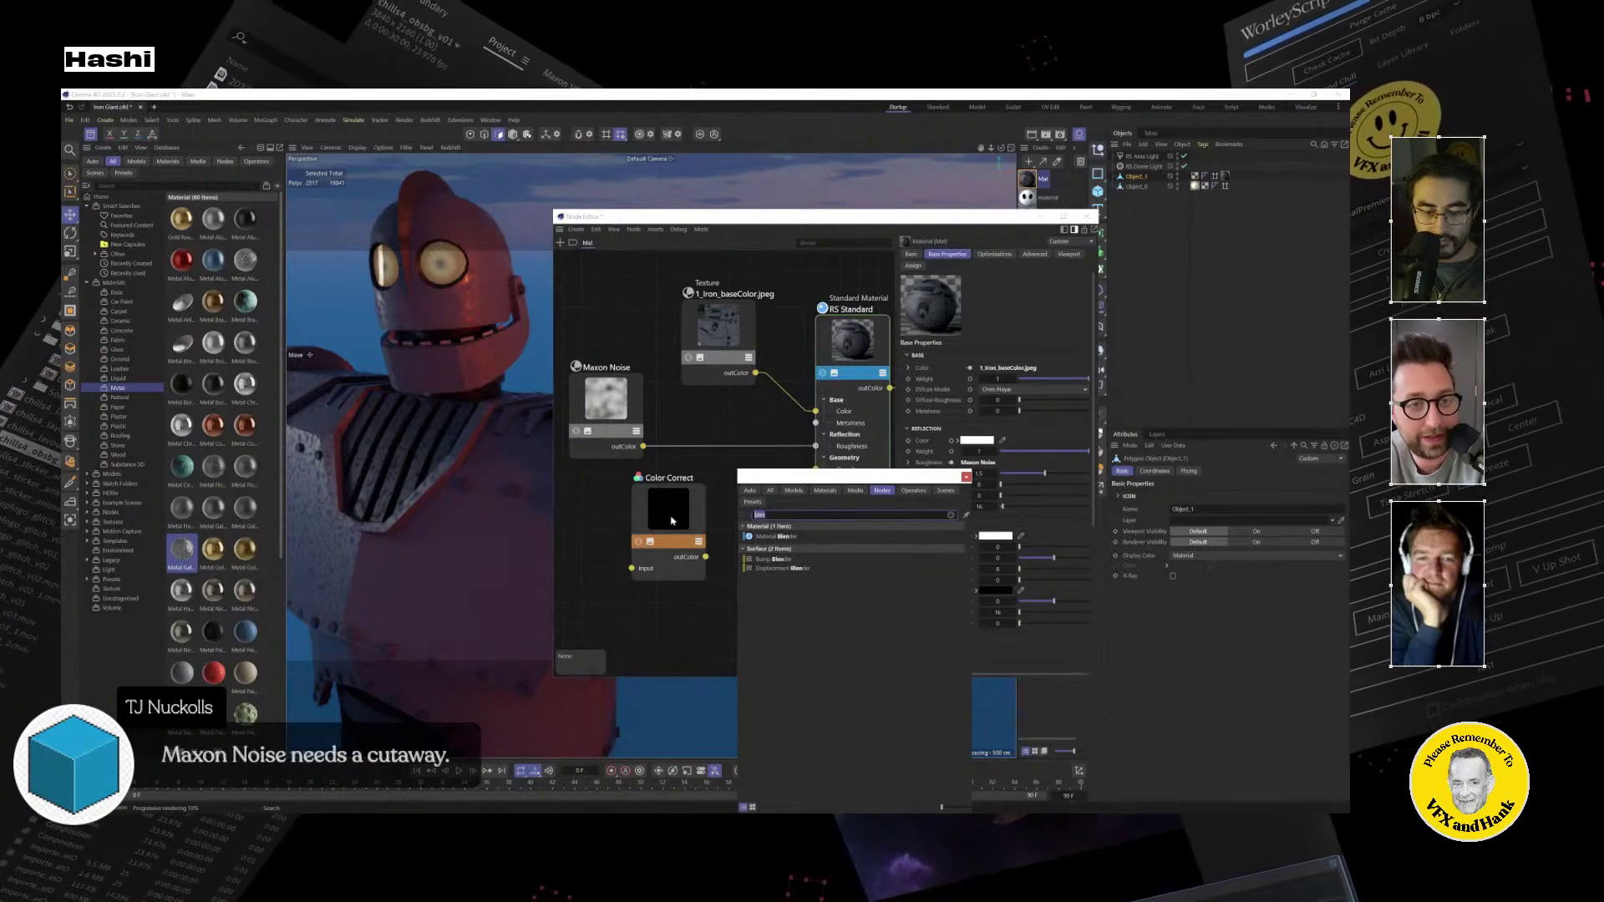
type("mix")
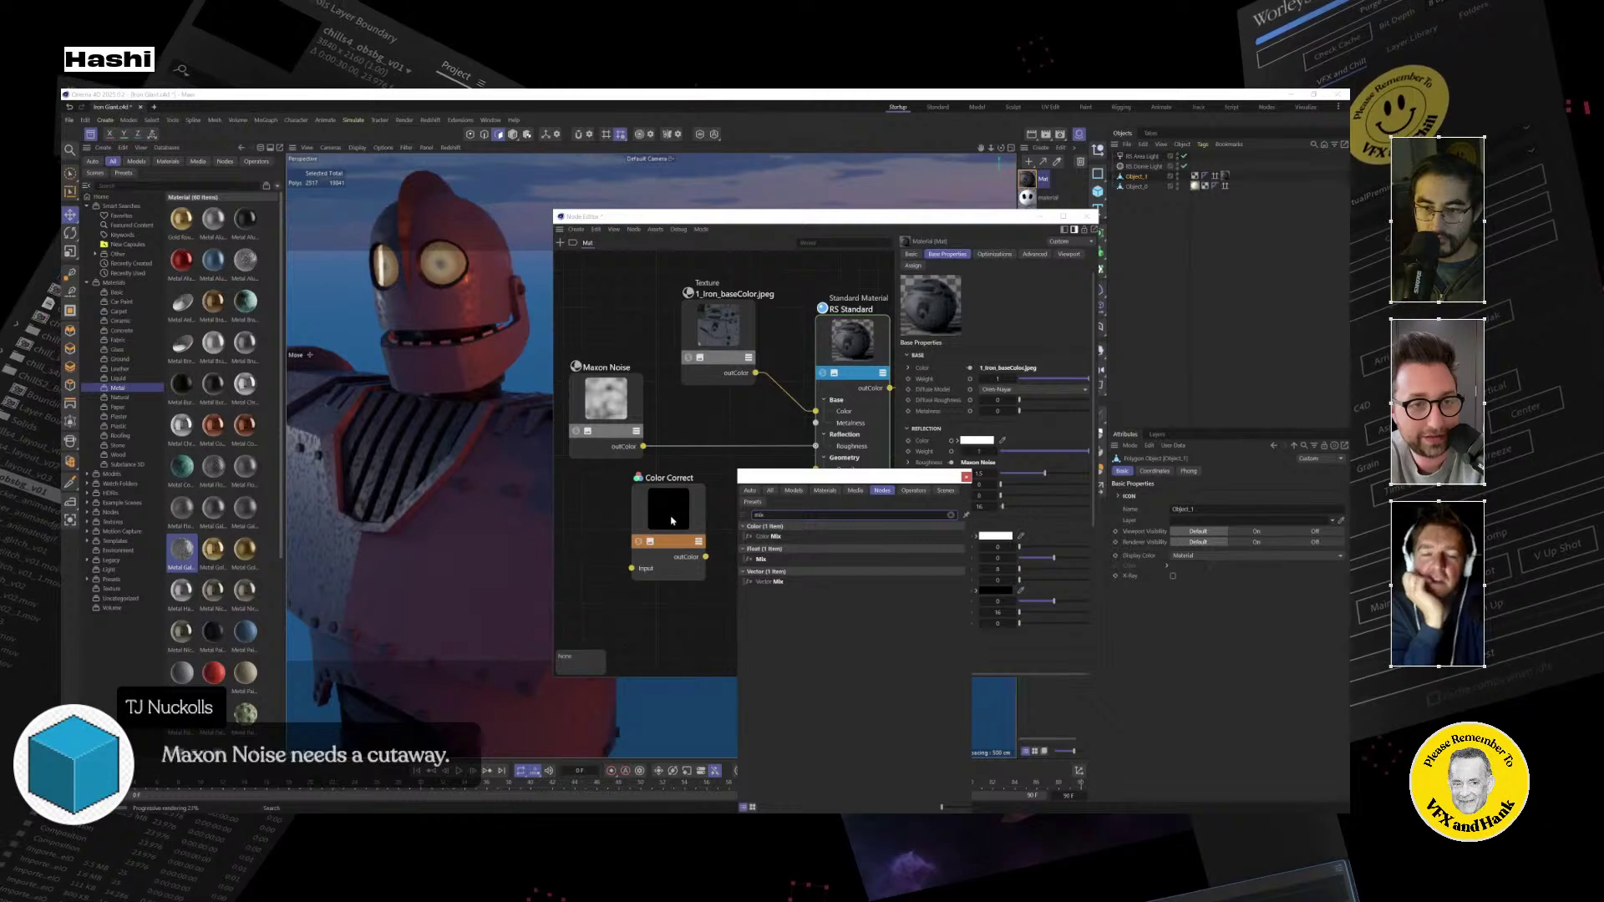
left_click_drag(790, 482, 858, 522)
type("ma")
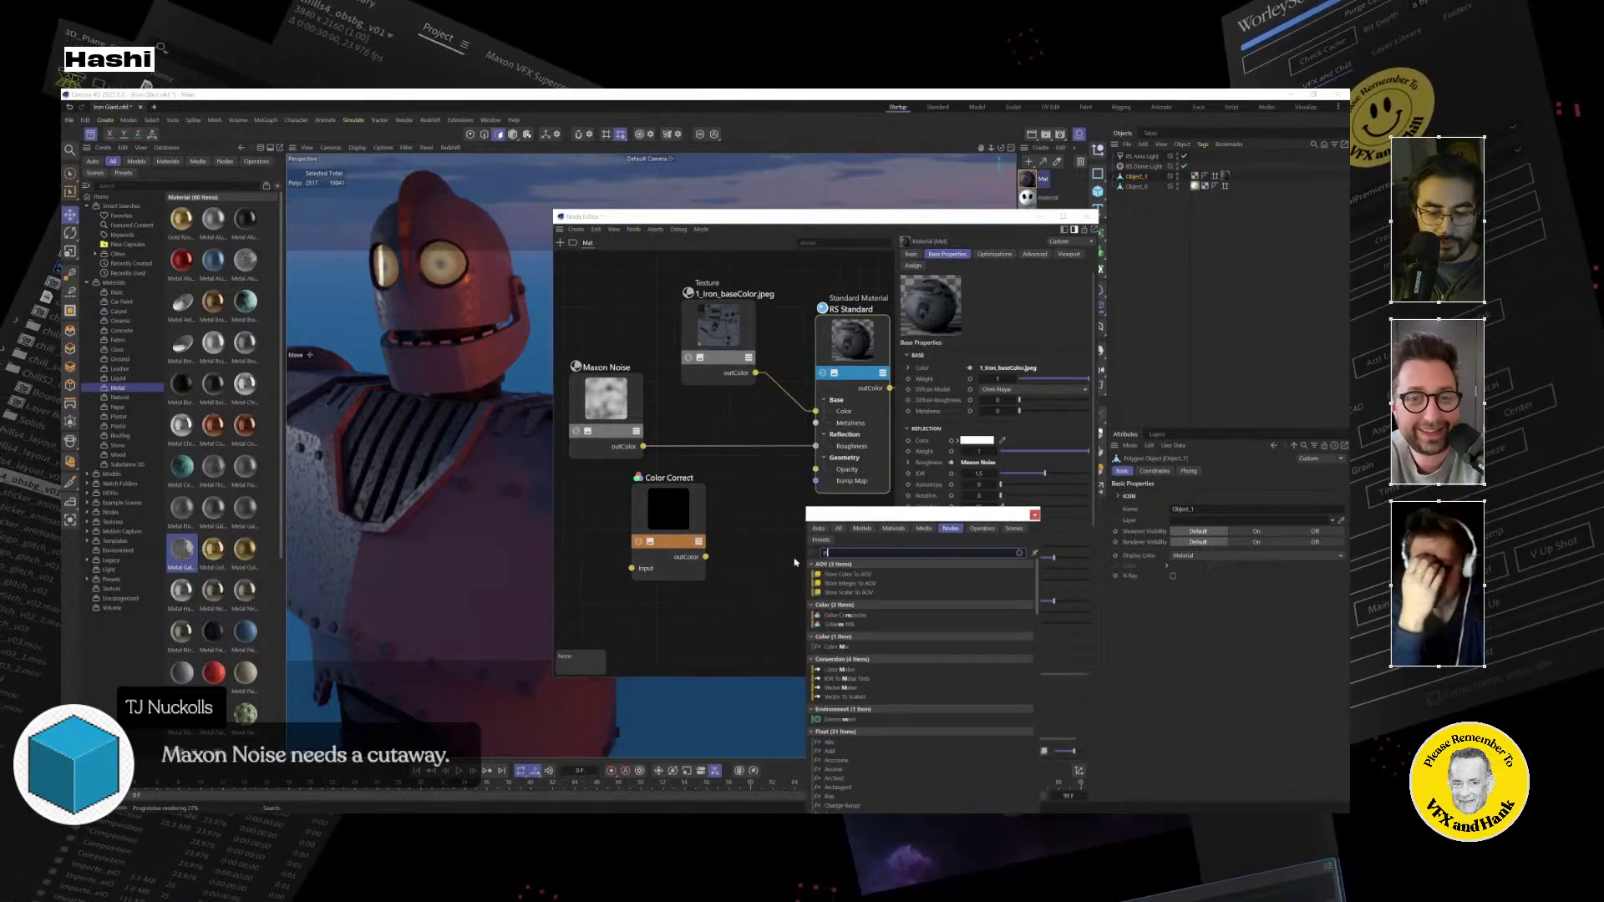
key("BackSpace")
key("BackSpace")
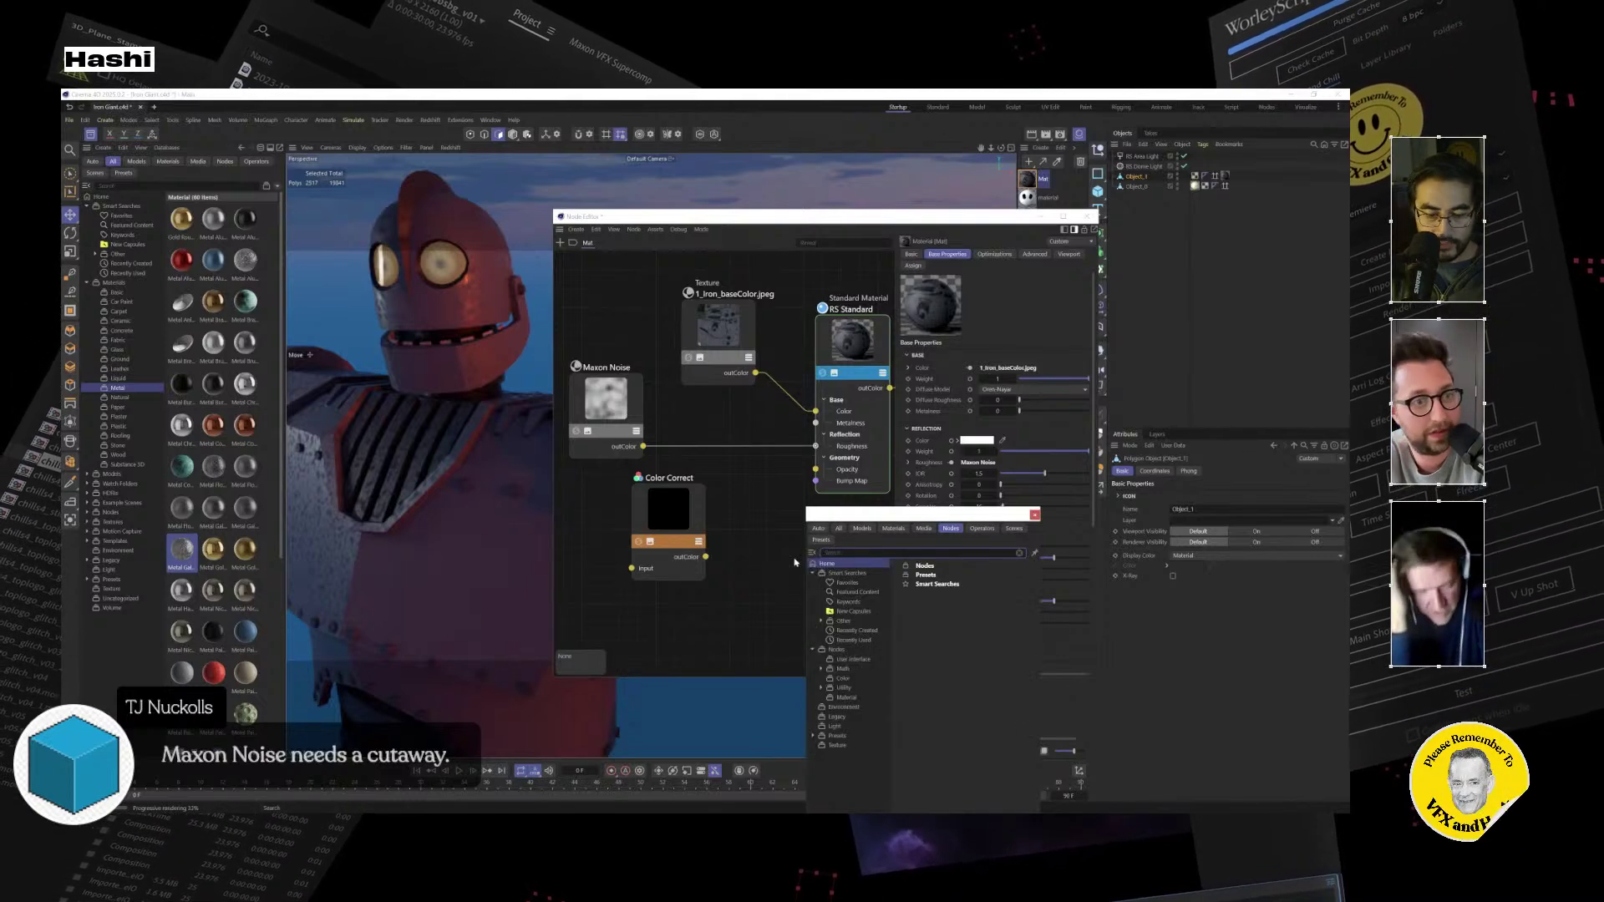
Search the node library for layer and color nodes and add a Color Layer node beside Color Correct in the Mat graph.
type("lay")
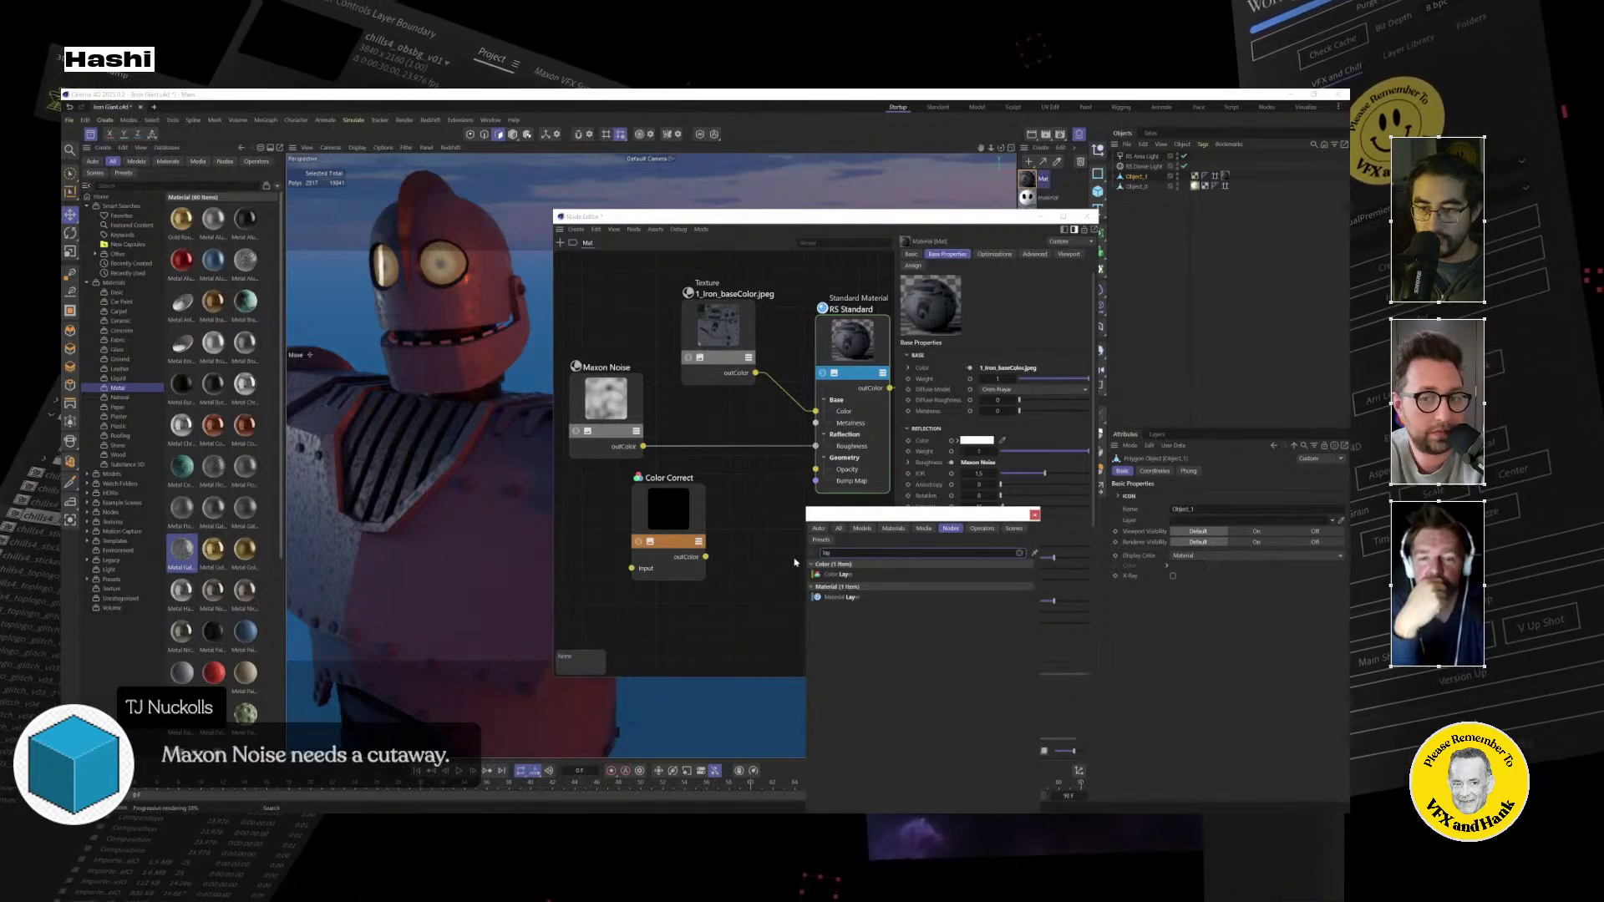
key("BackSpace")
key("BackSpace")
key("BackSpace")
type("color")
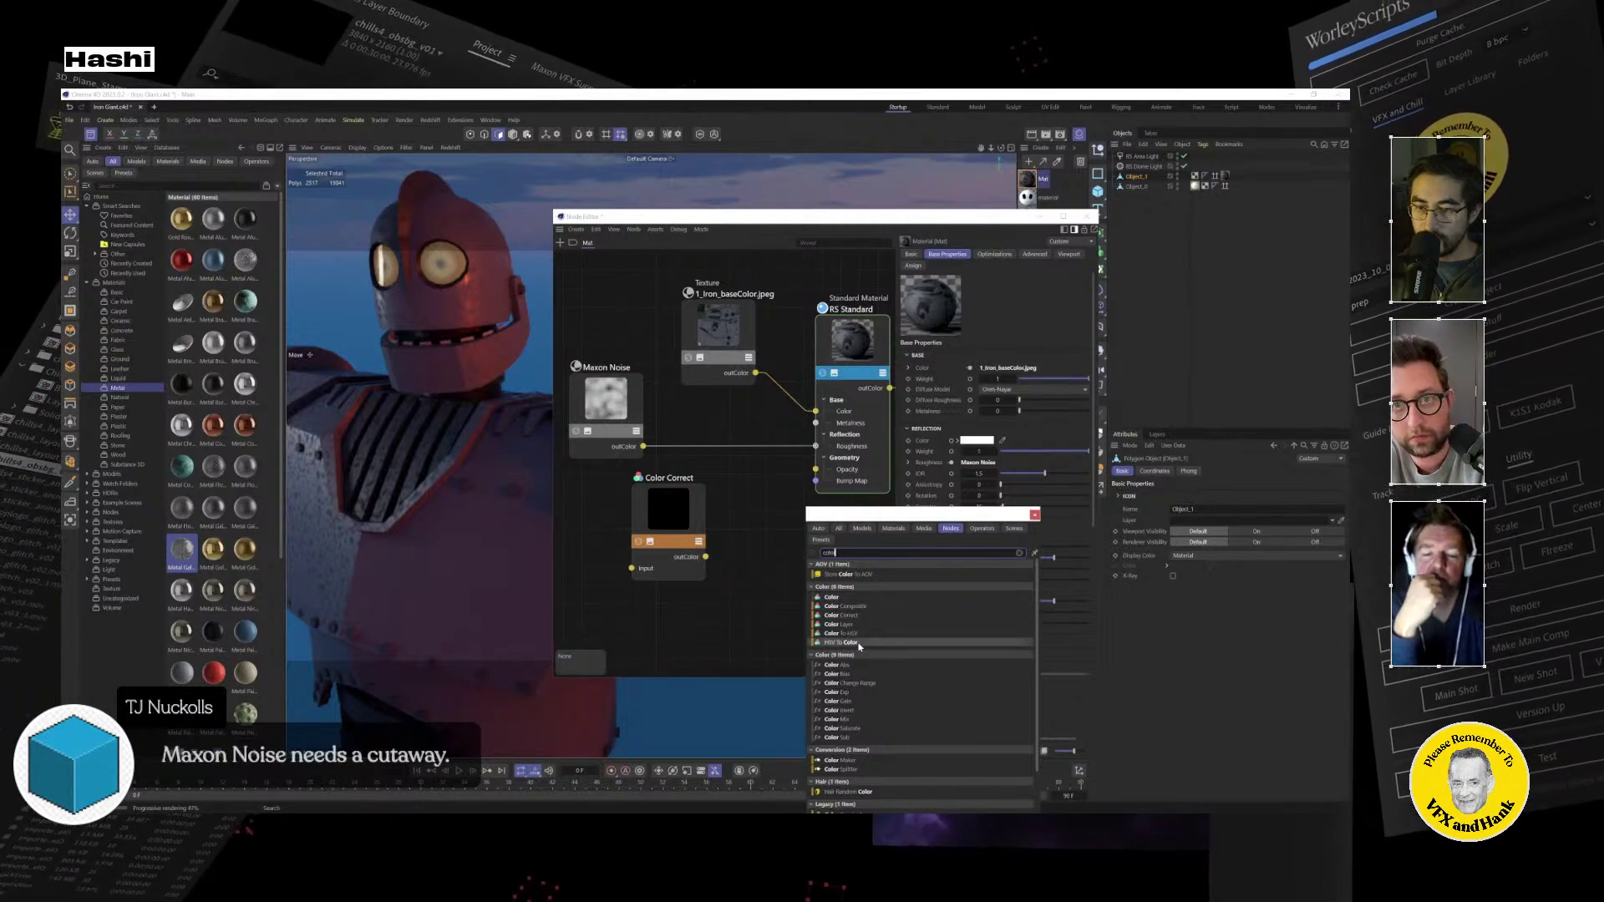
left_click_drag(865, 624, 751, 623)
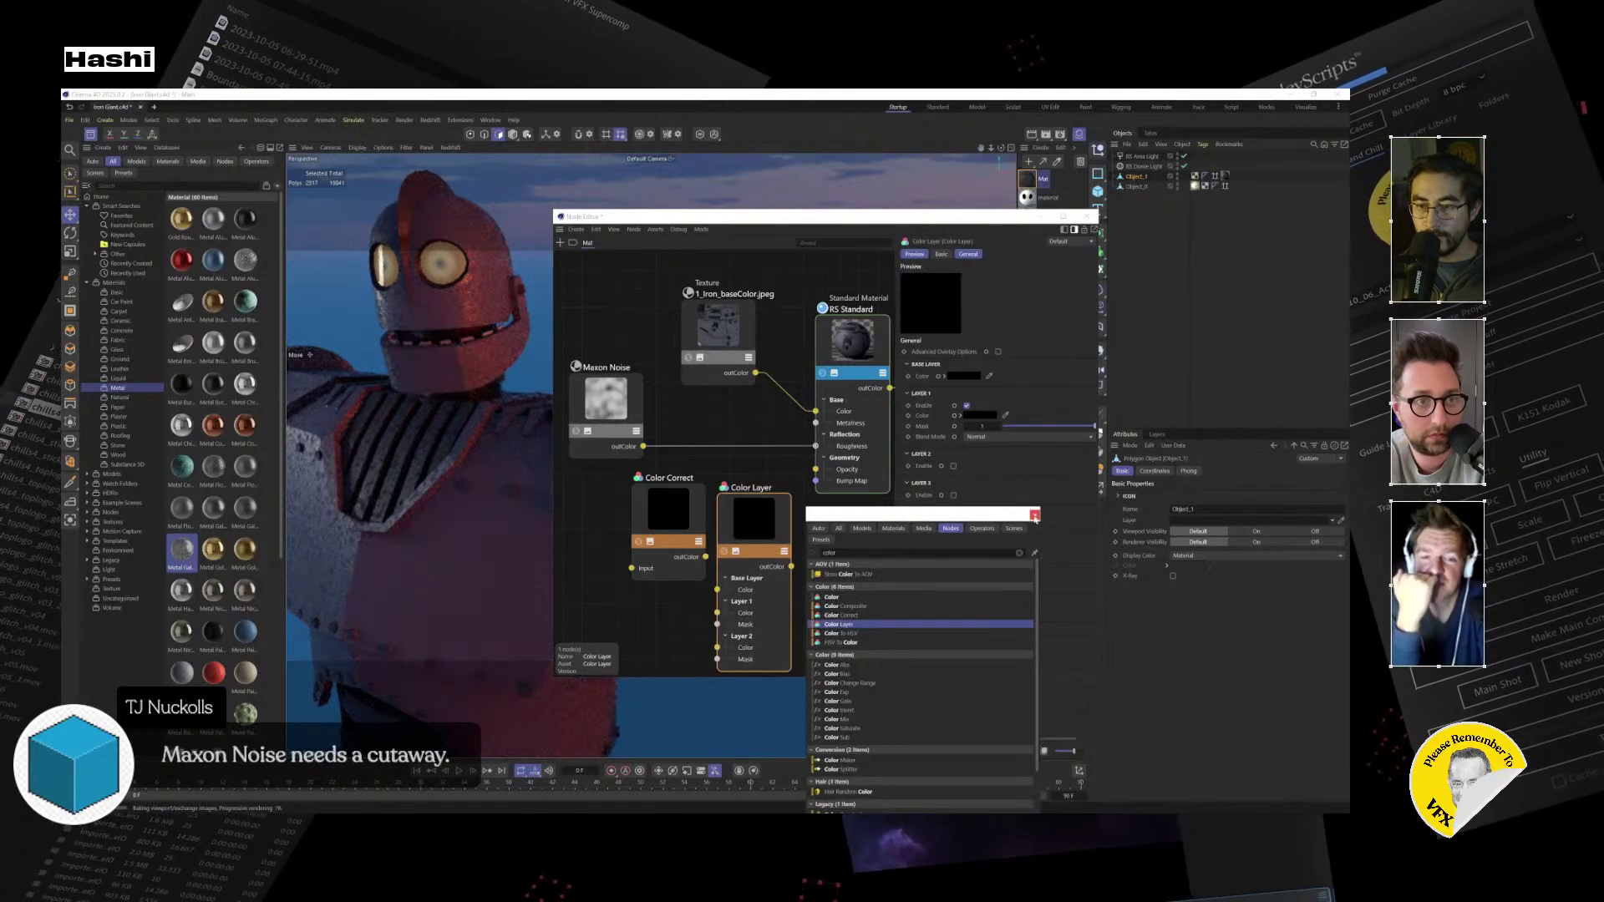
Place Color Layer below the base color texture with Color Correct aside, and connect Maxon Noise's outColor to Layer 1 Color.
left_click_drag(752, 521, 719, 452)
left_click_drag(664, 505, 818, 549)
left_click(611, 387)
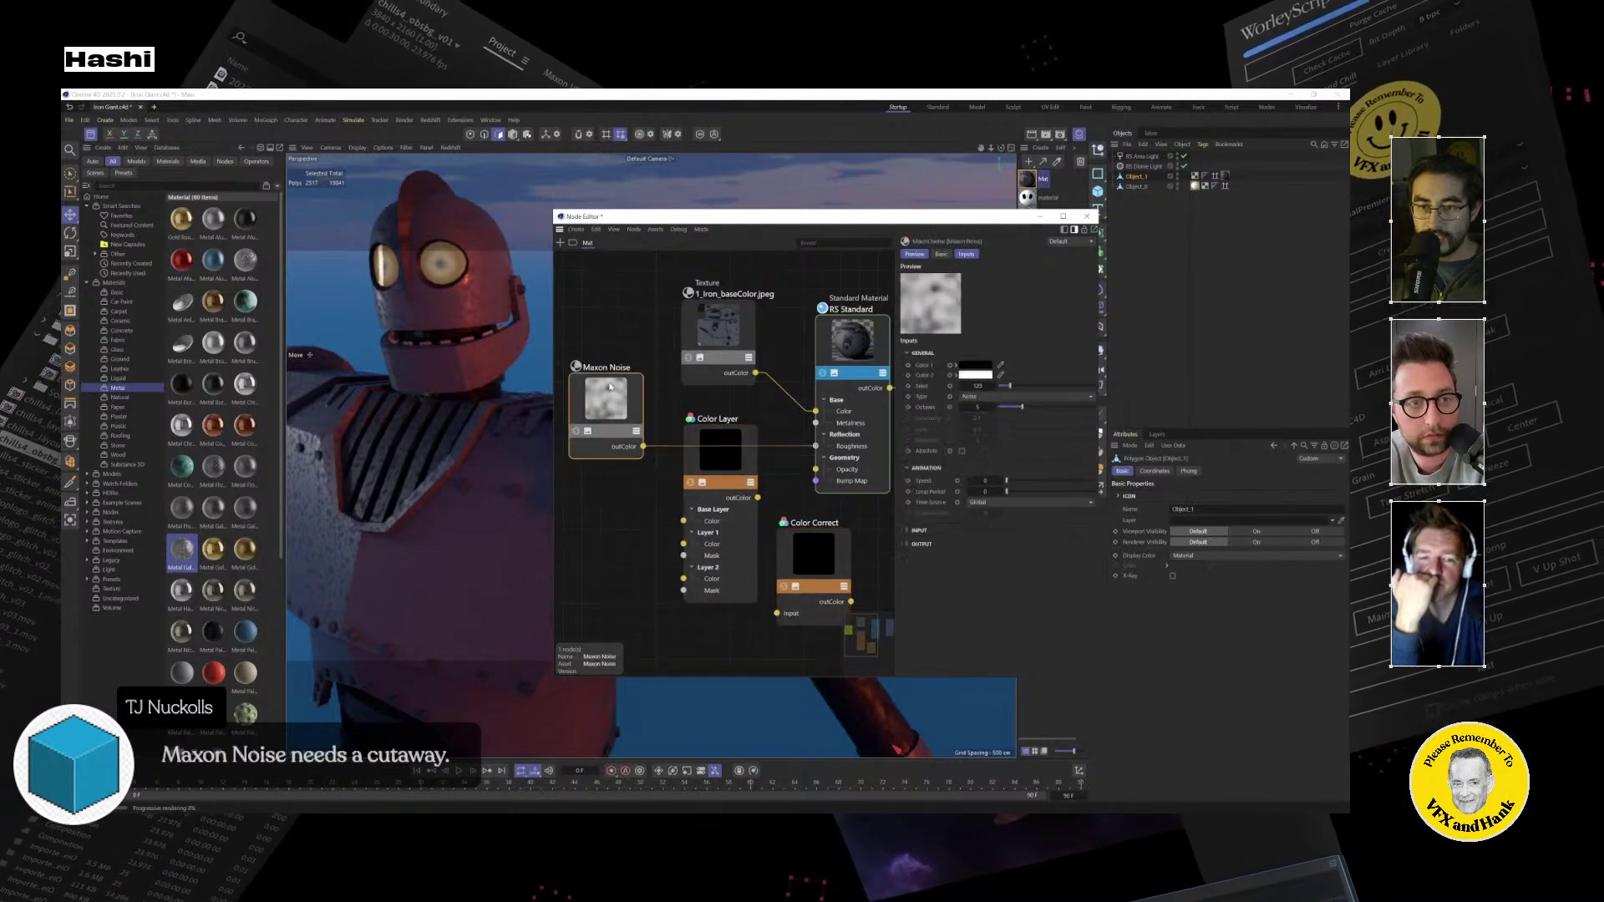
left_click_drag(678, 524, 689, 547)
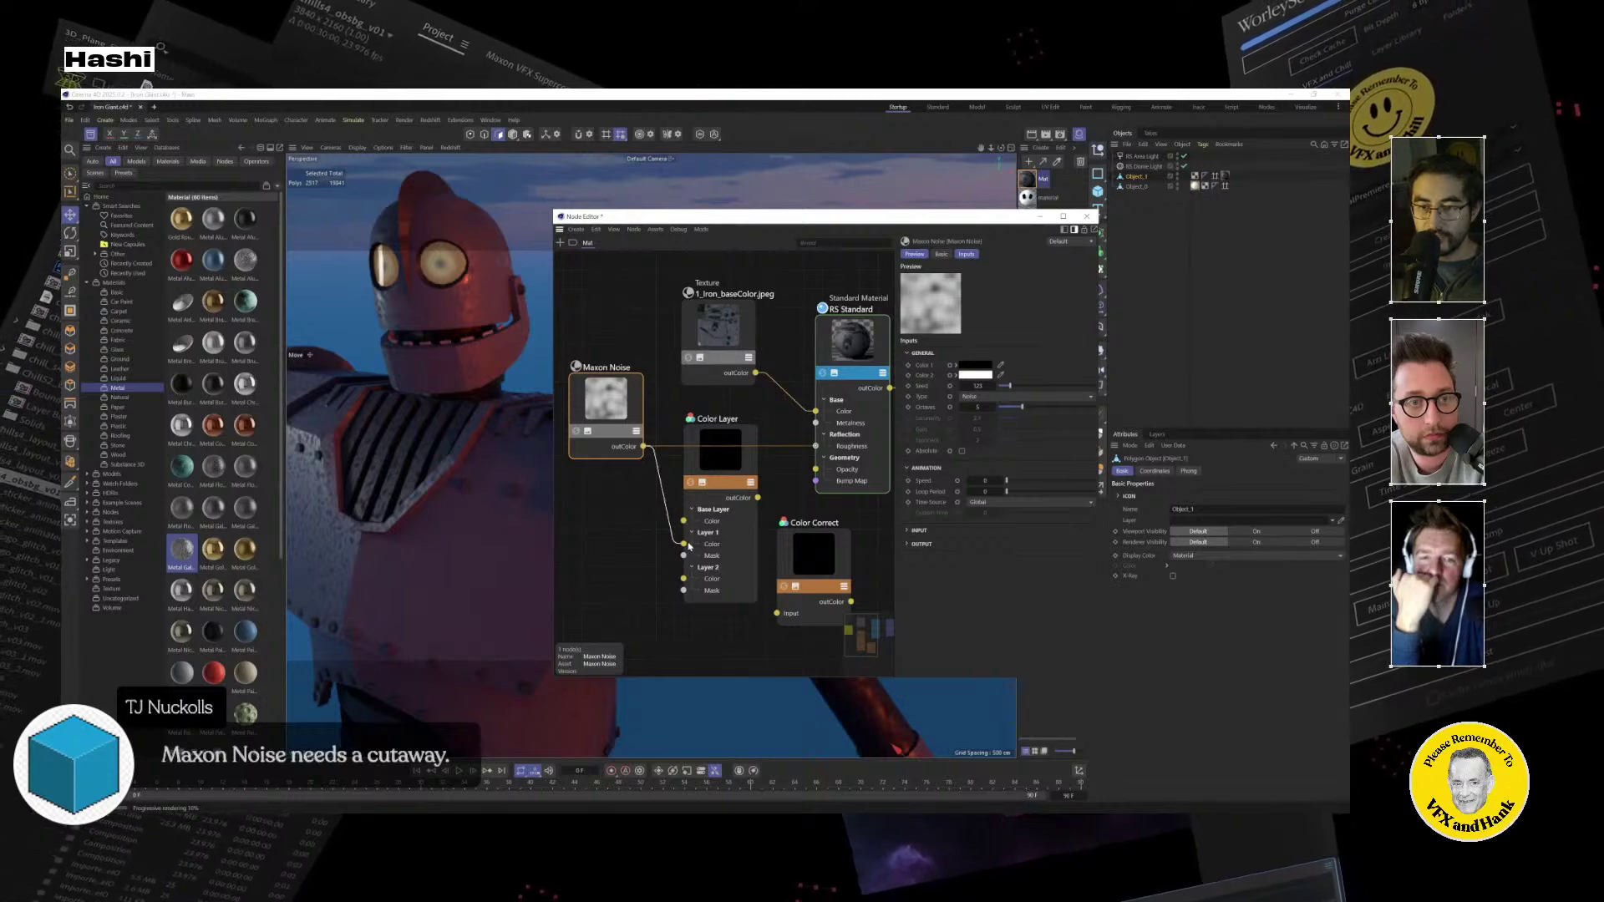
left_click_drag(689, 547, 684, 544)
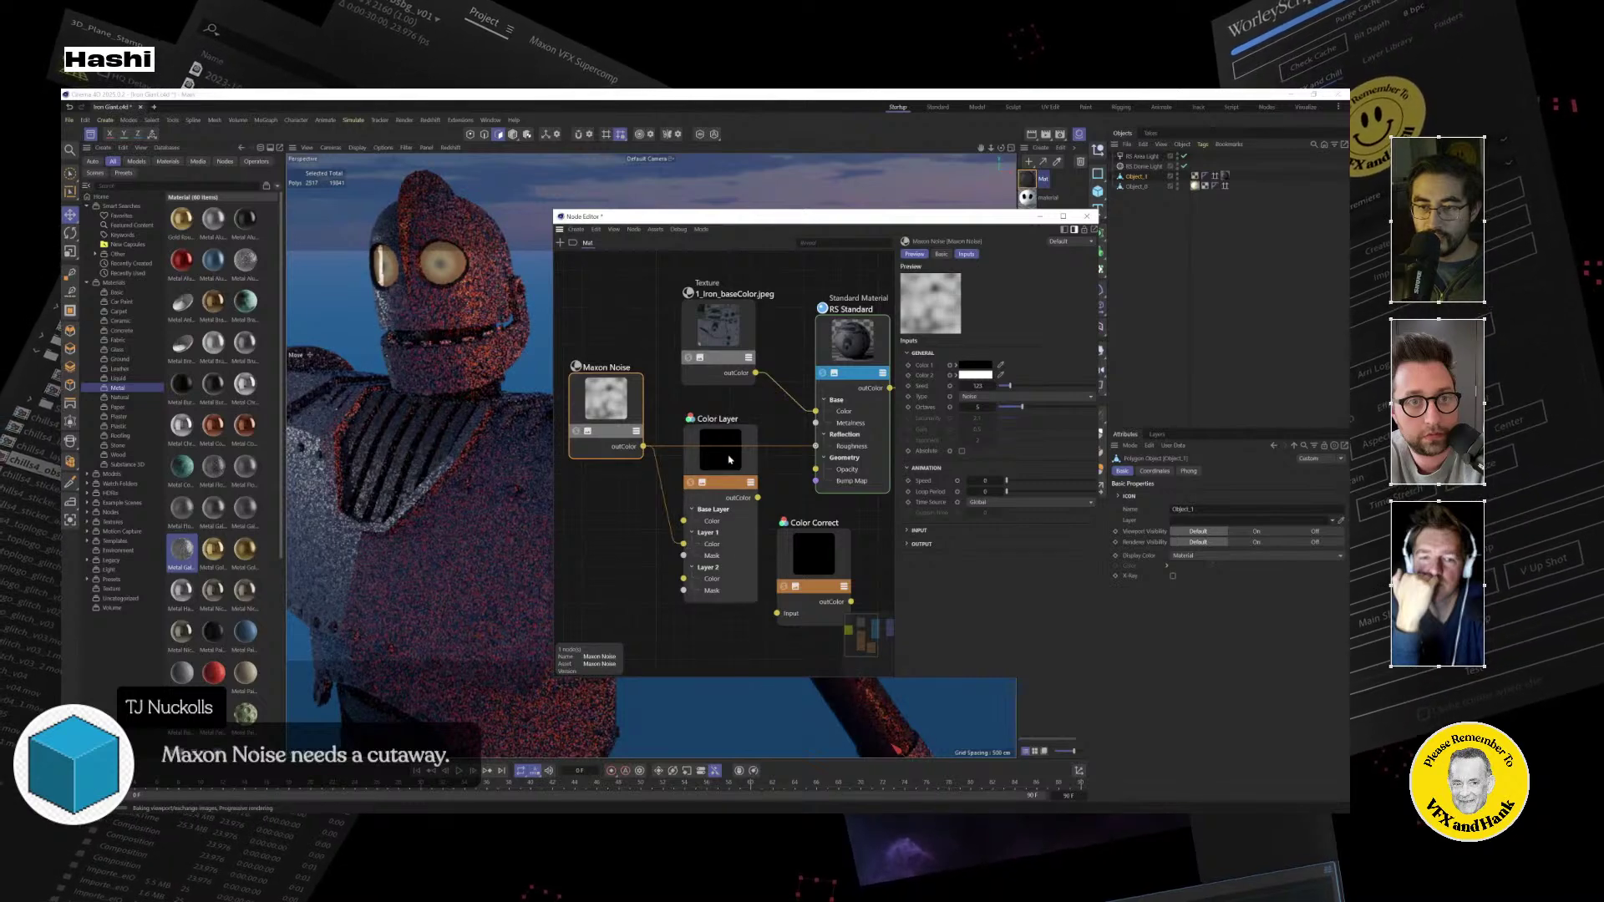
Replace the Maxon Noise connection into RS Standard's Roughness with the Color Layer's outColor.
left_click_drag(722, 465, 718, 447)
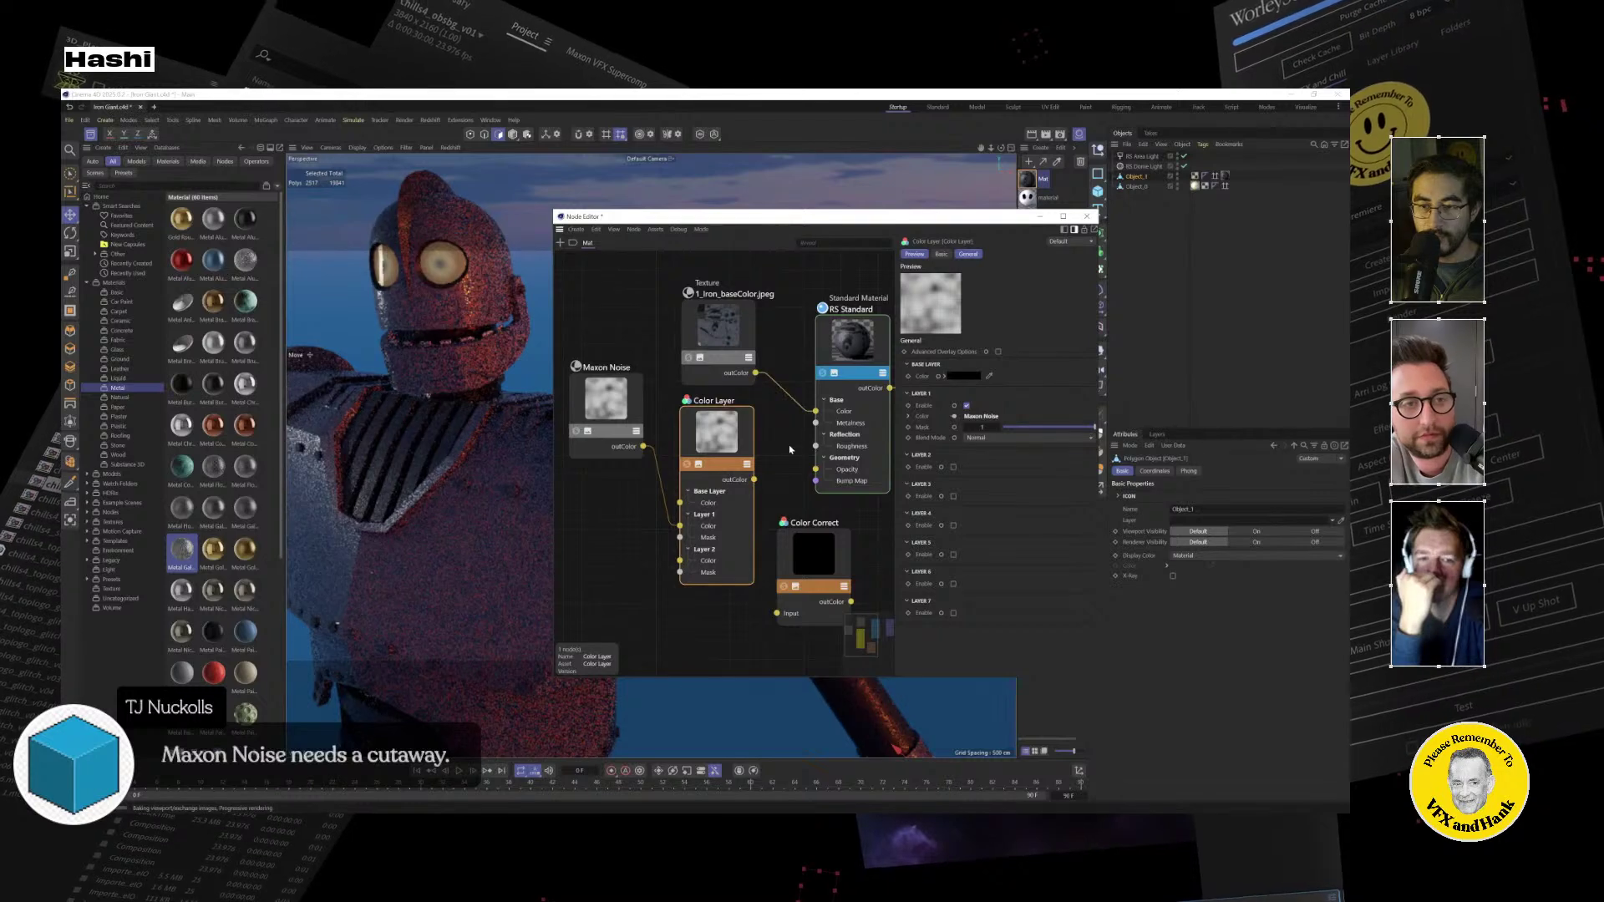
left_click(608, 408)
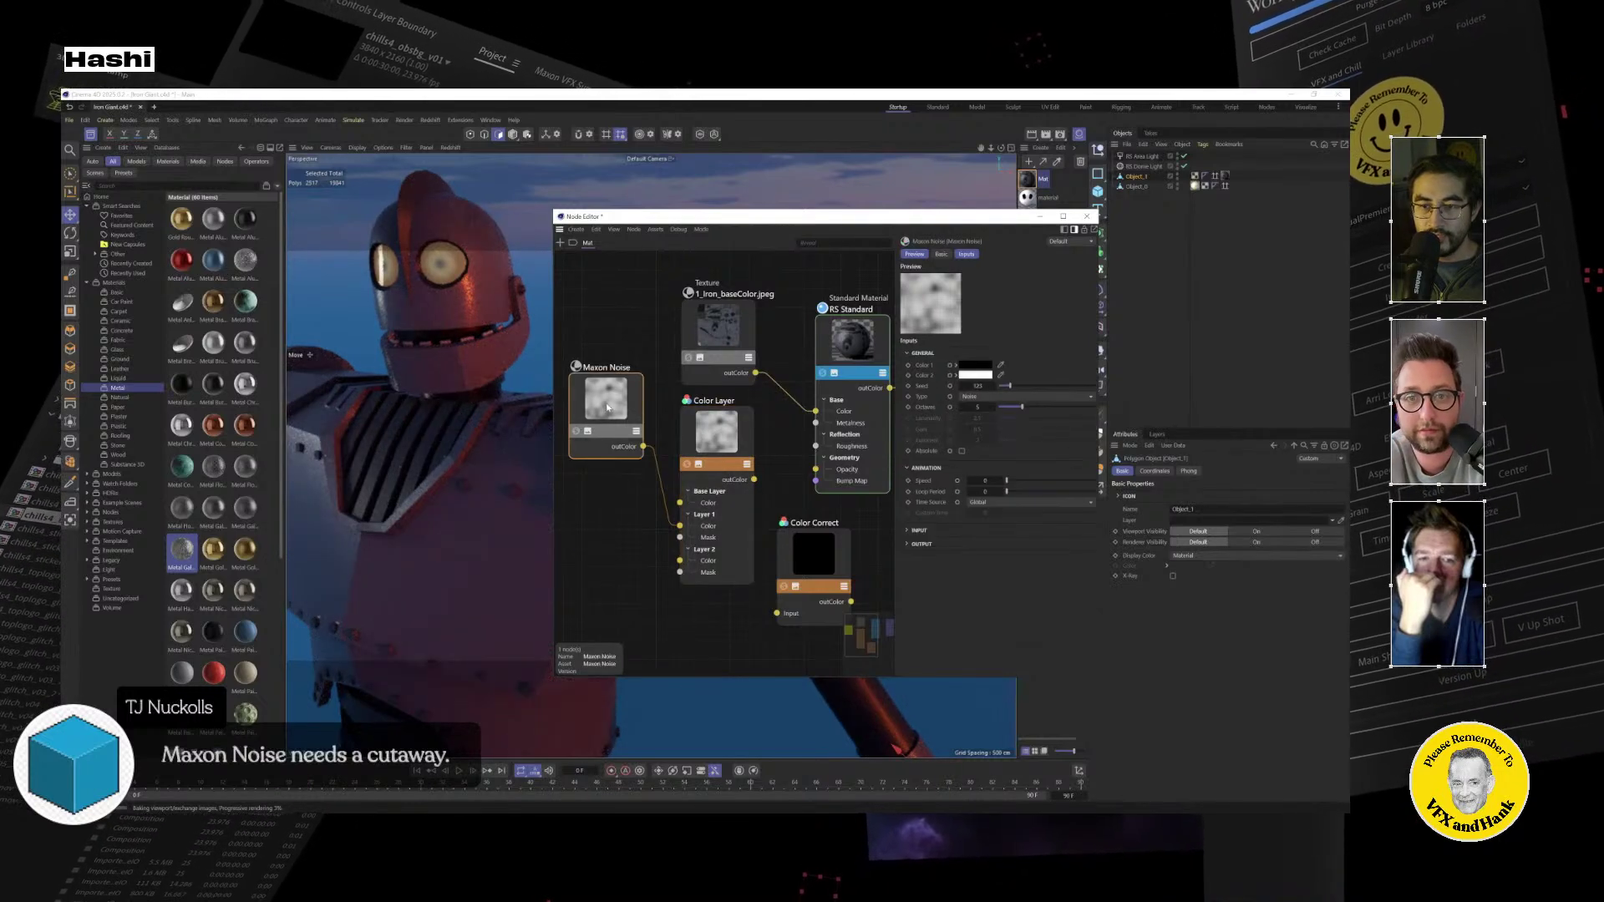
left_click_drag(606, 402, 619, 428)
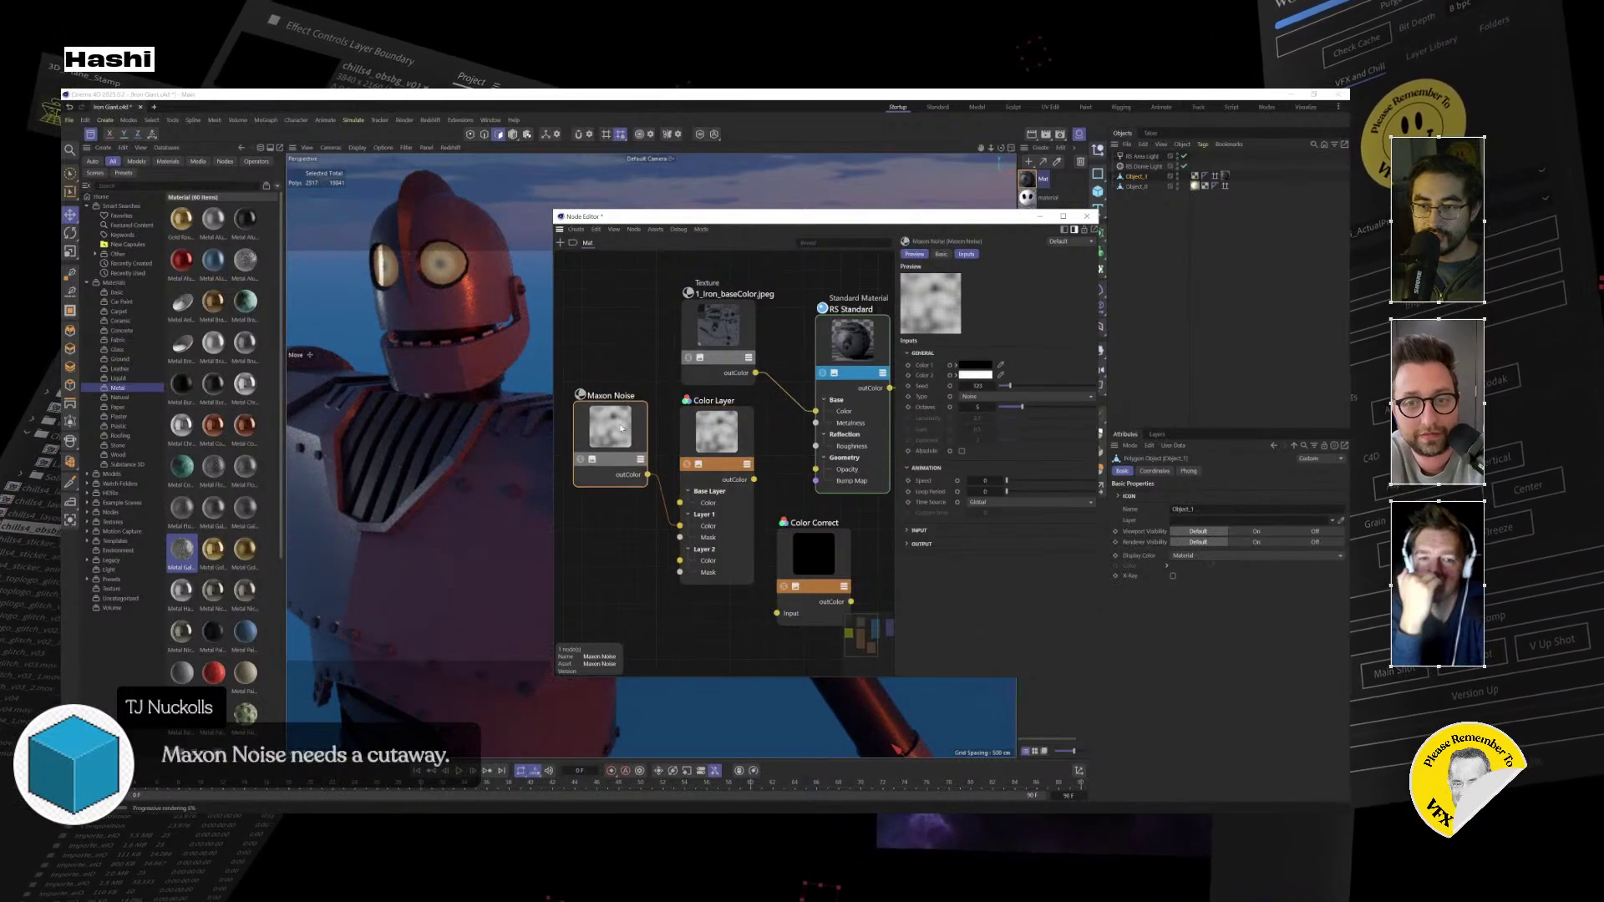
left_click(720, 435)
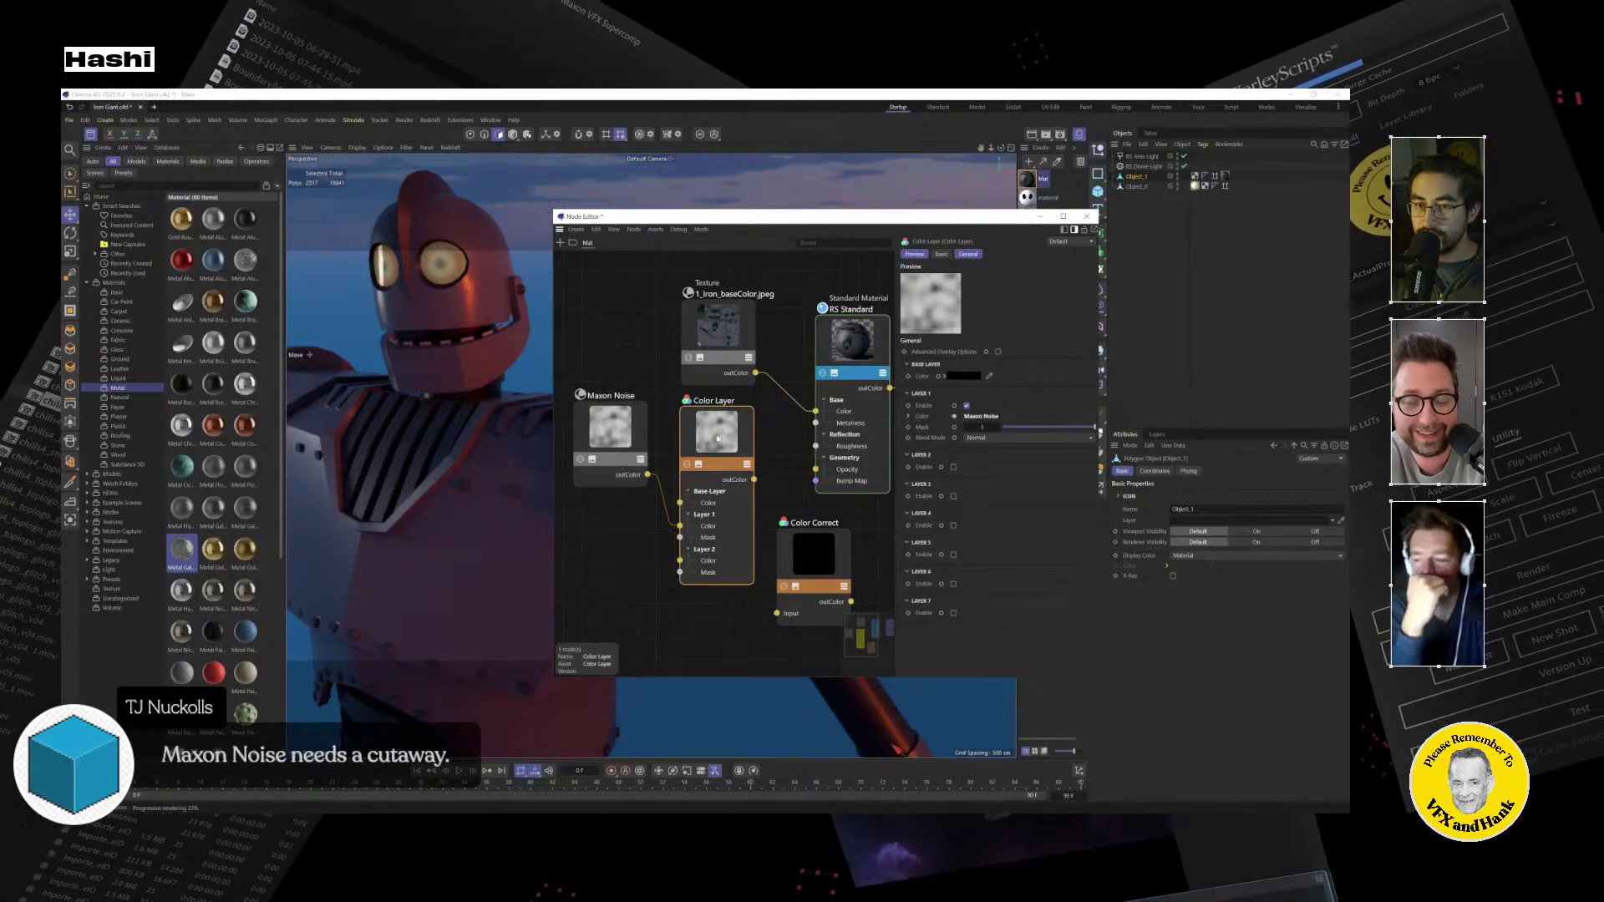
left_click(982, 438)
left_click(984, 438)
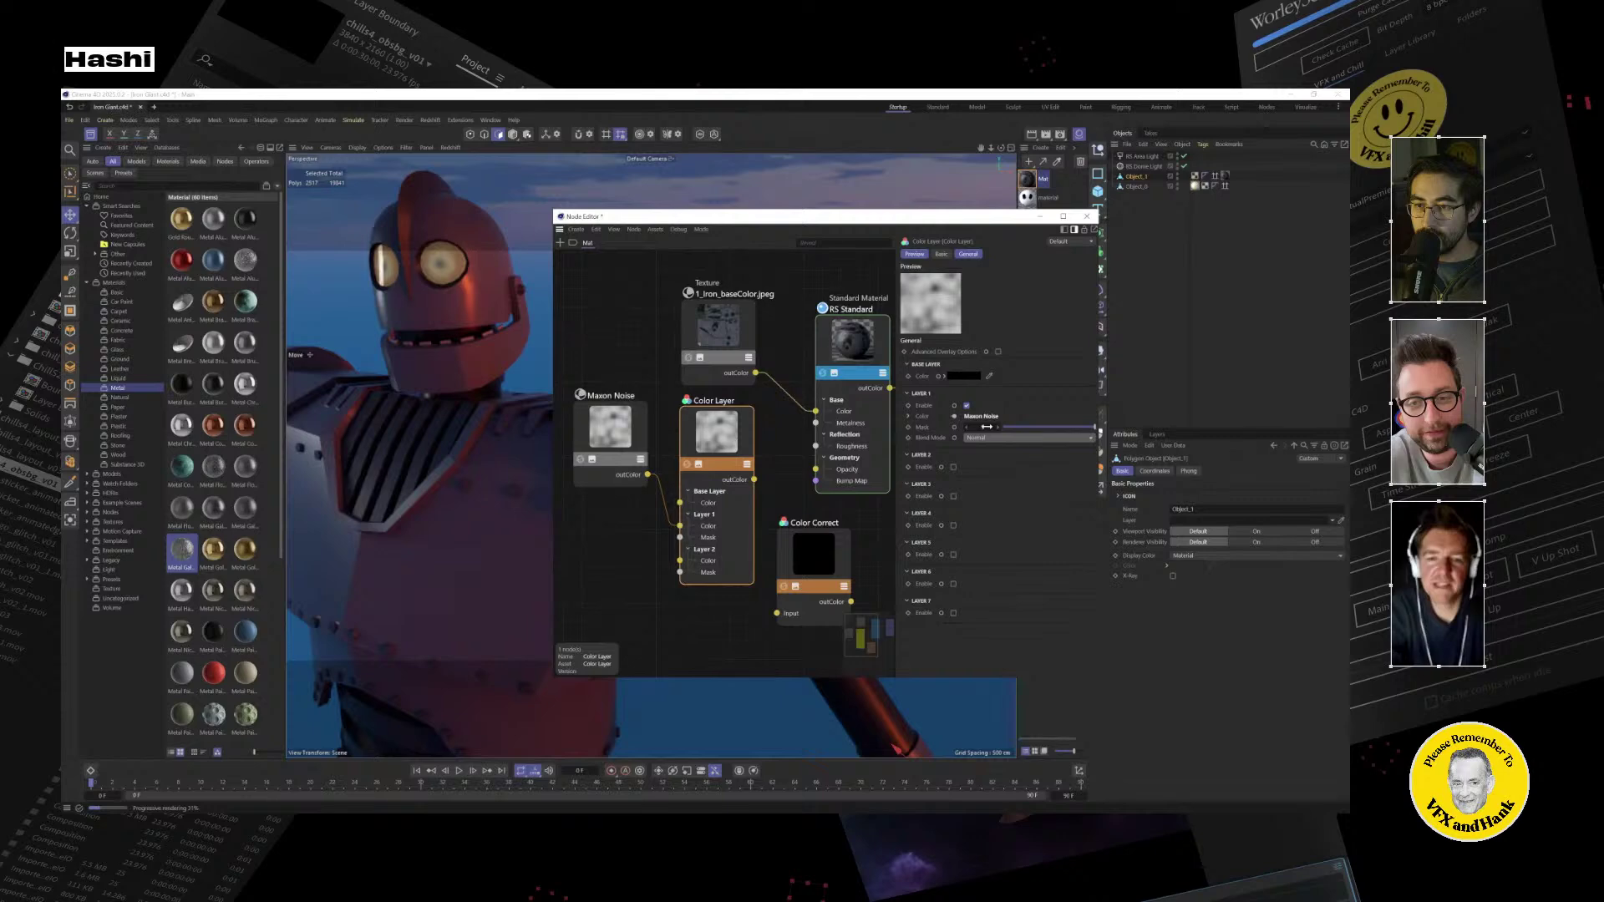
left_click_drag(755, 480, 815, 446)
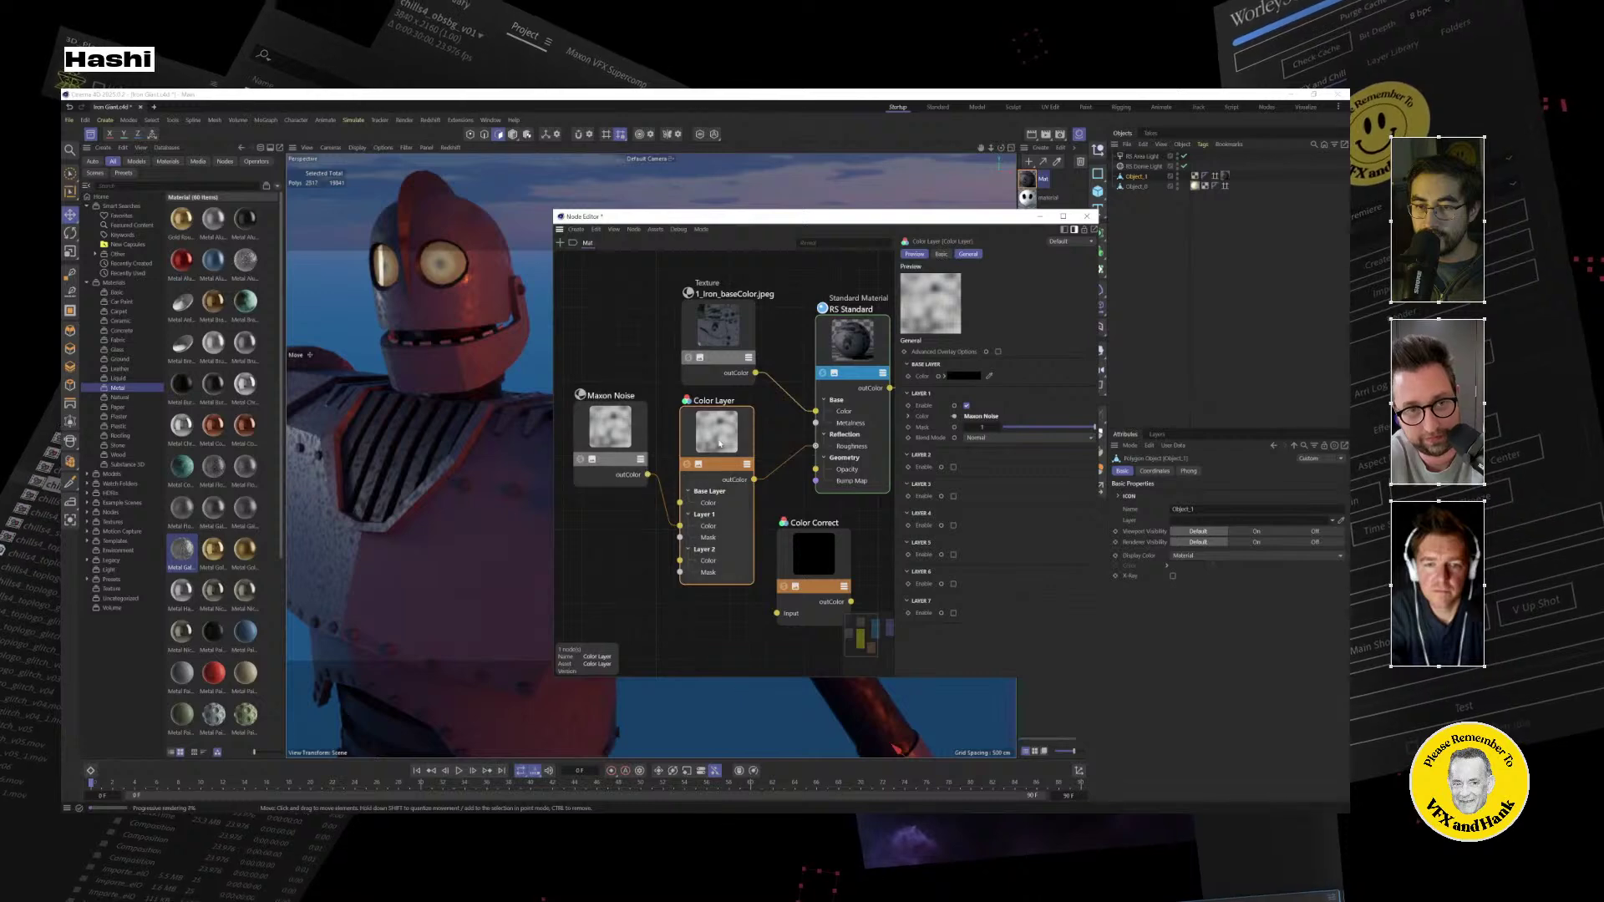
Make room beside Maxon Noise and insert Color Correct into its connection to the Color Layer's Layer 1 Color.
middle_click_drag(645, 473, 711, 445)
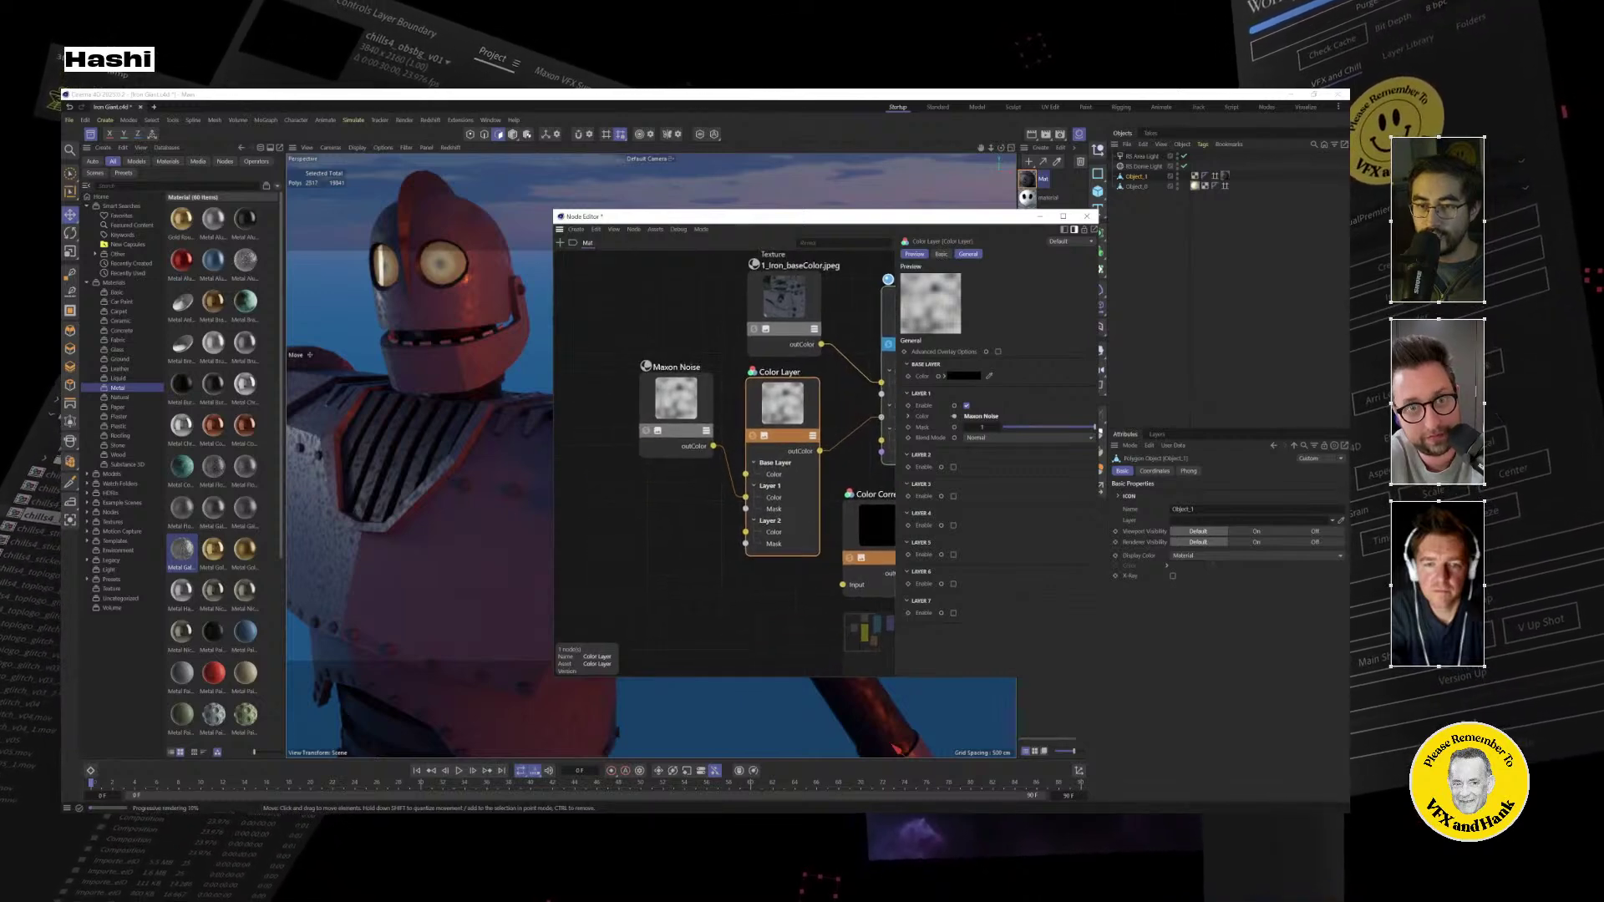
left_click_drag(676, 399, 598, 402)
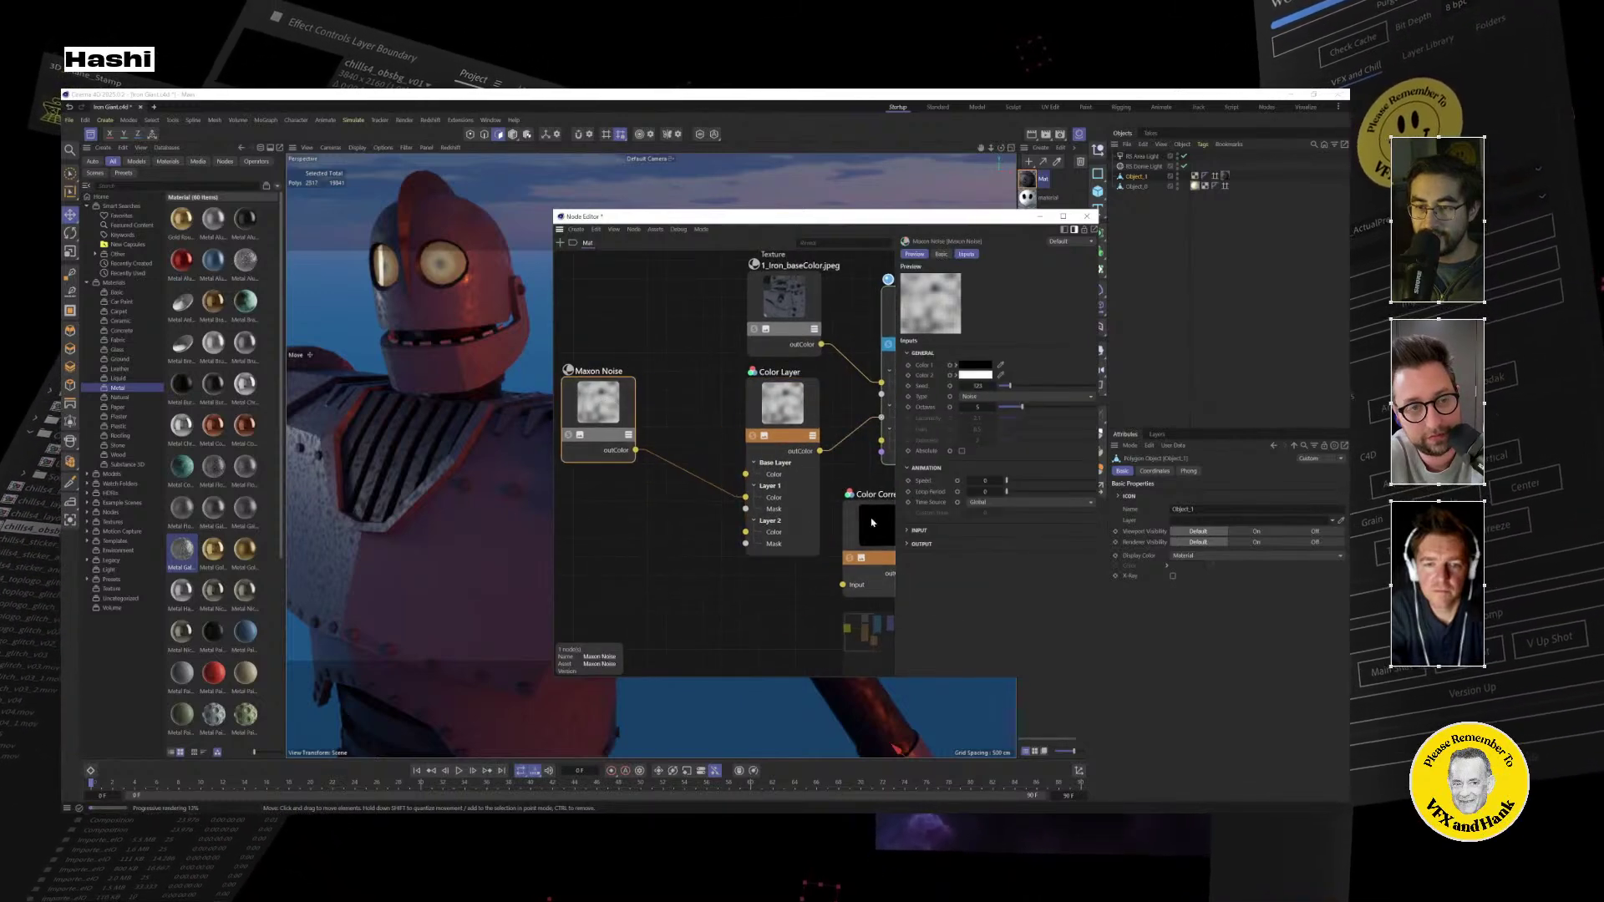
left_click_drag(871, 522, 692, 406)
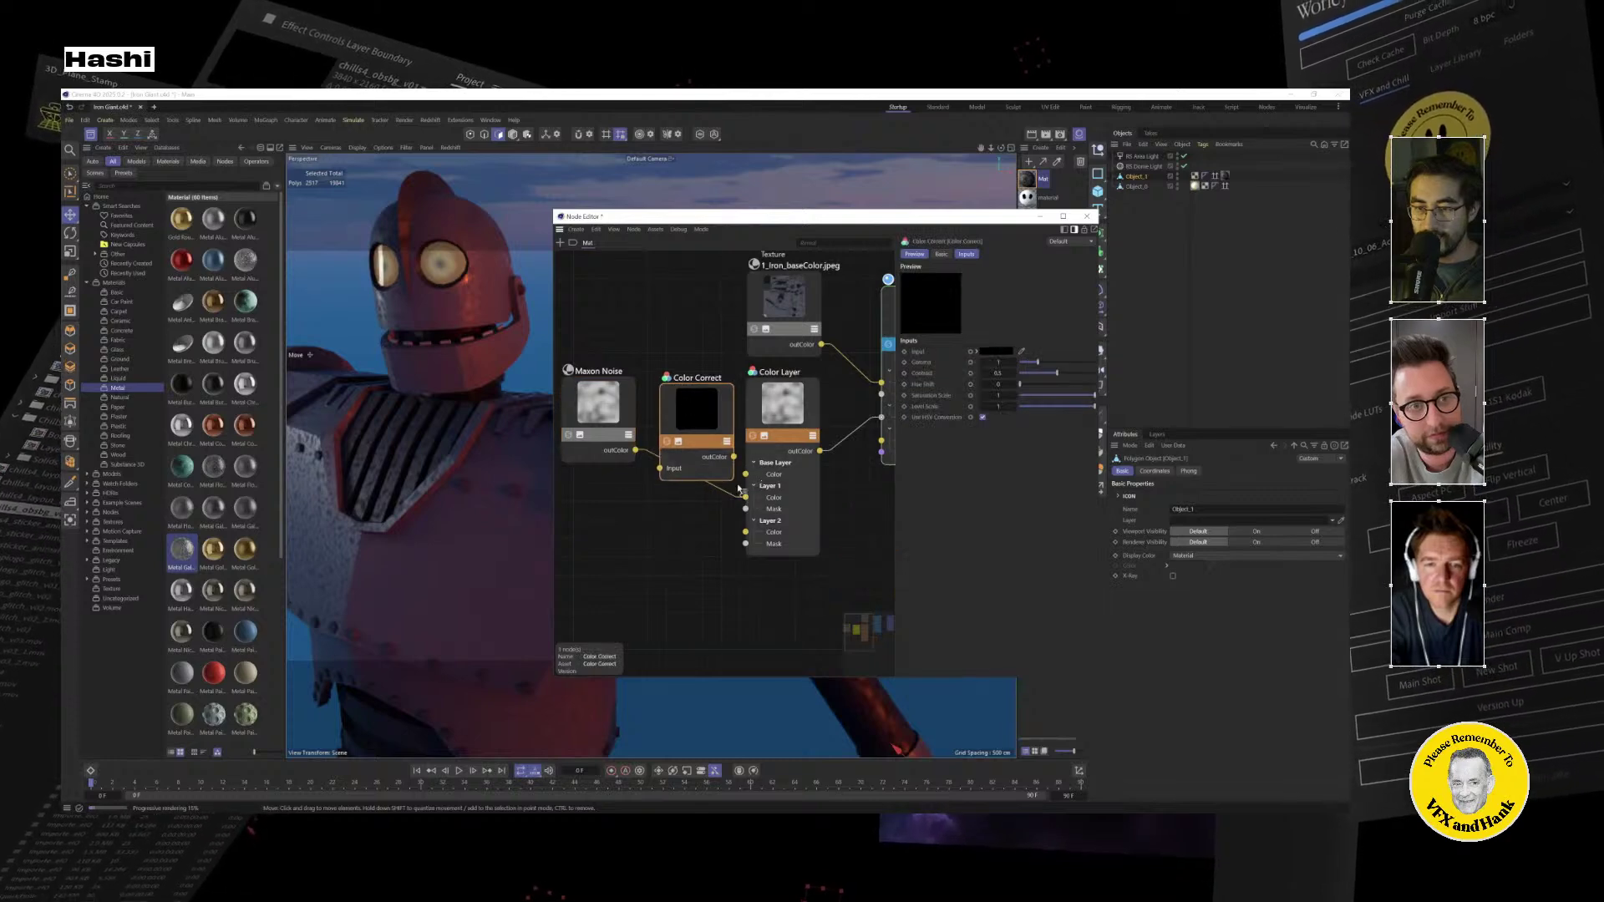
left_click_drag(635, 450, 676, 411)
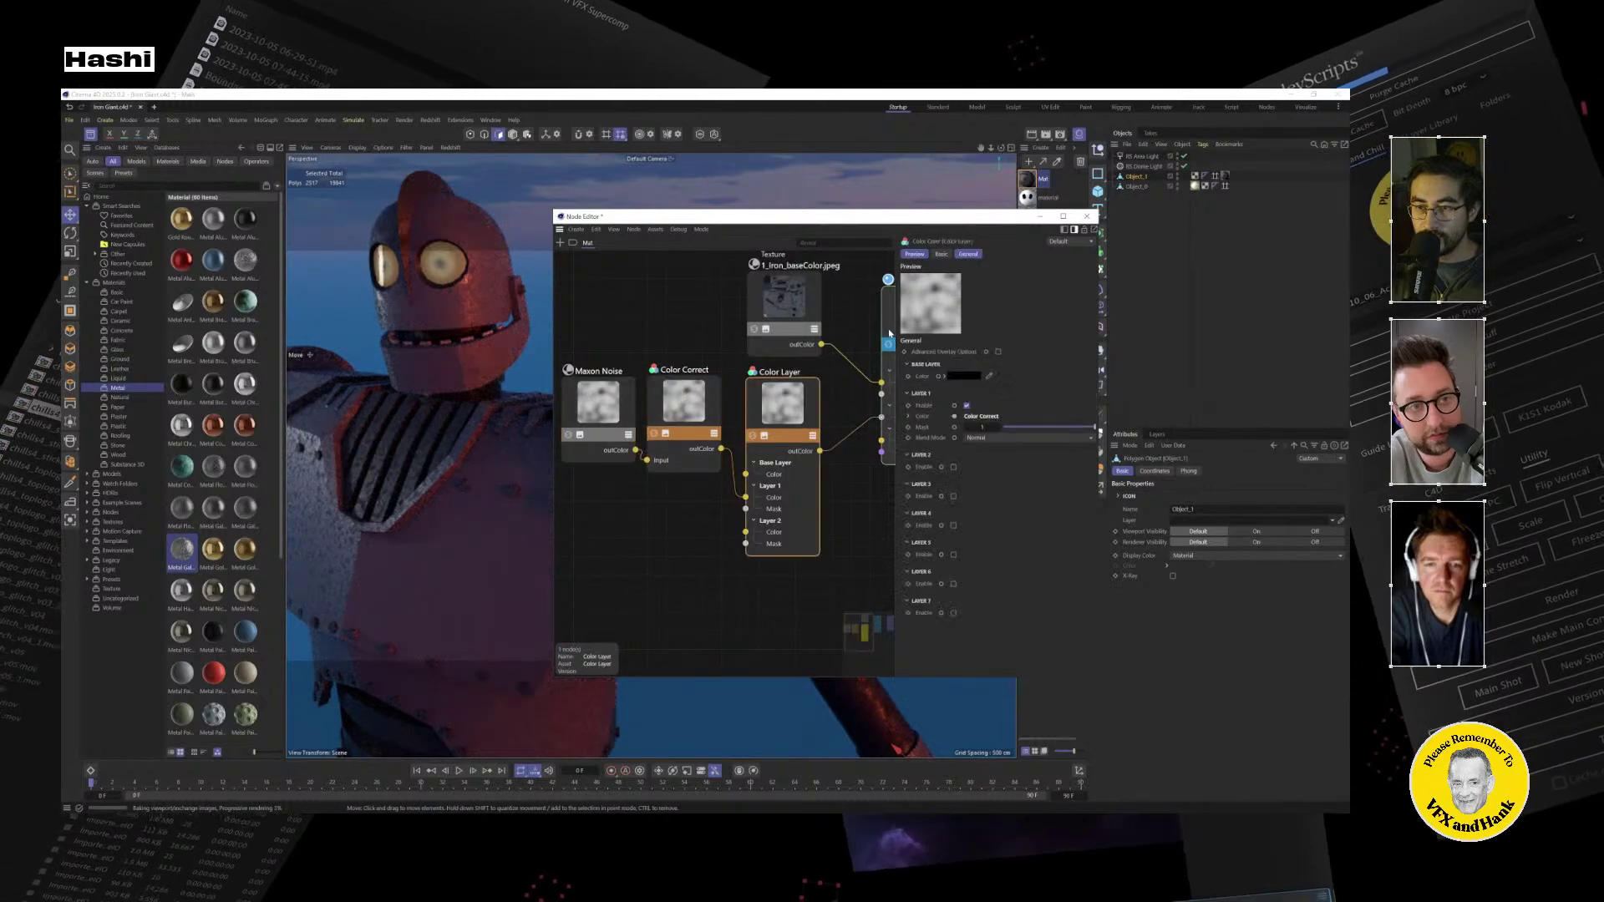
left_click(890, 334)
left_click(780, 437)
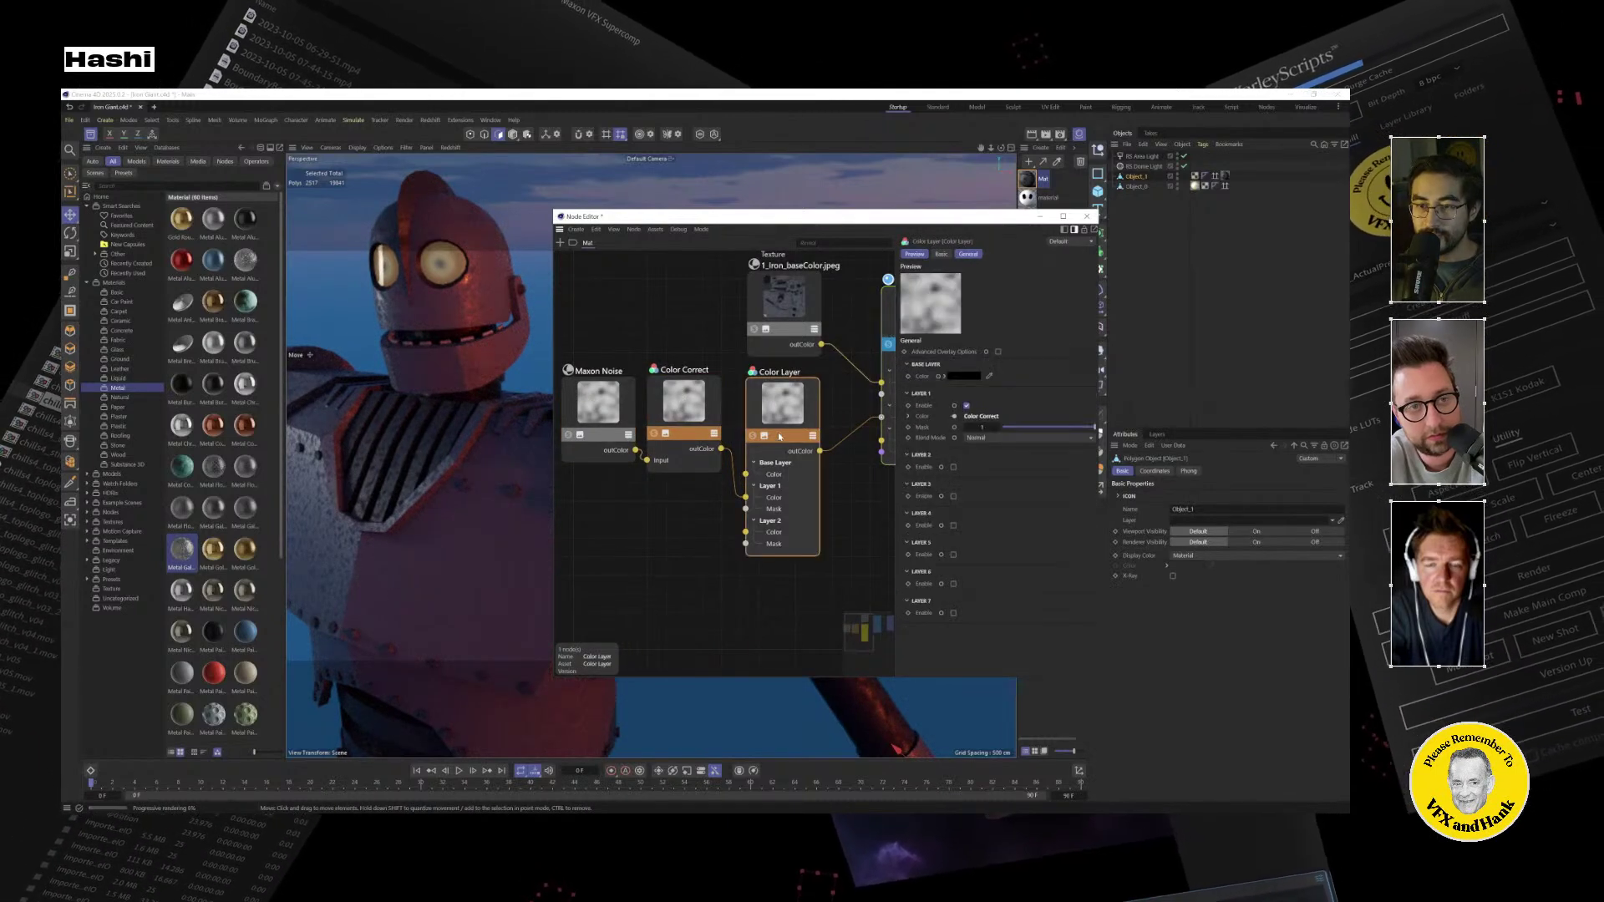
Solo the Maxon Noise node on the model and uncover the Iron Giant's torso beside the Node Editor.
left_click(618, 405)
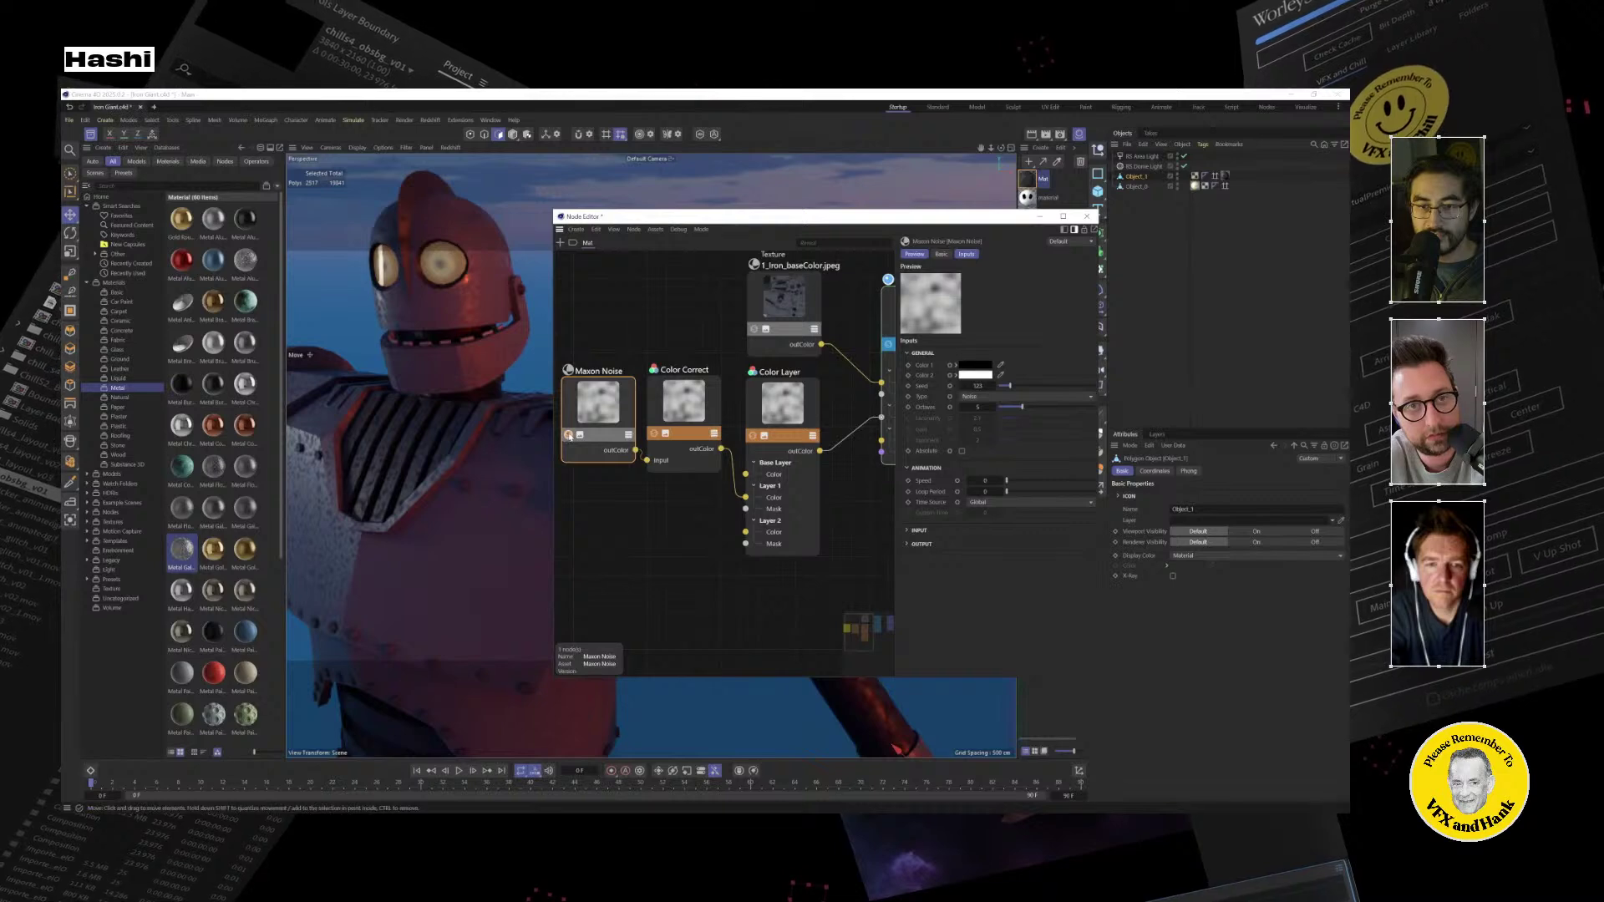
left_click(569, 436)
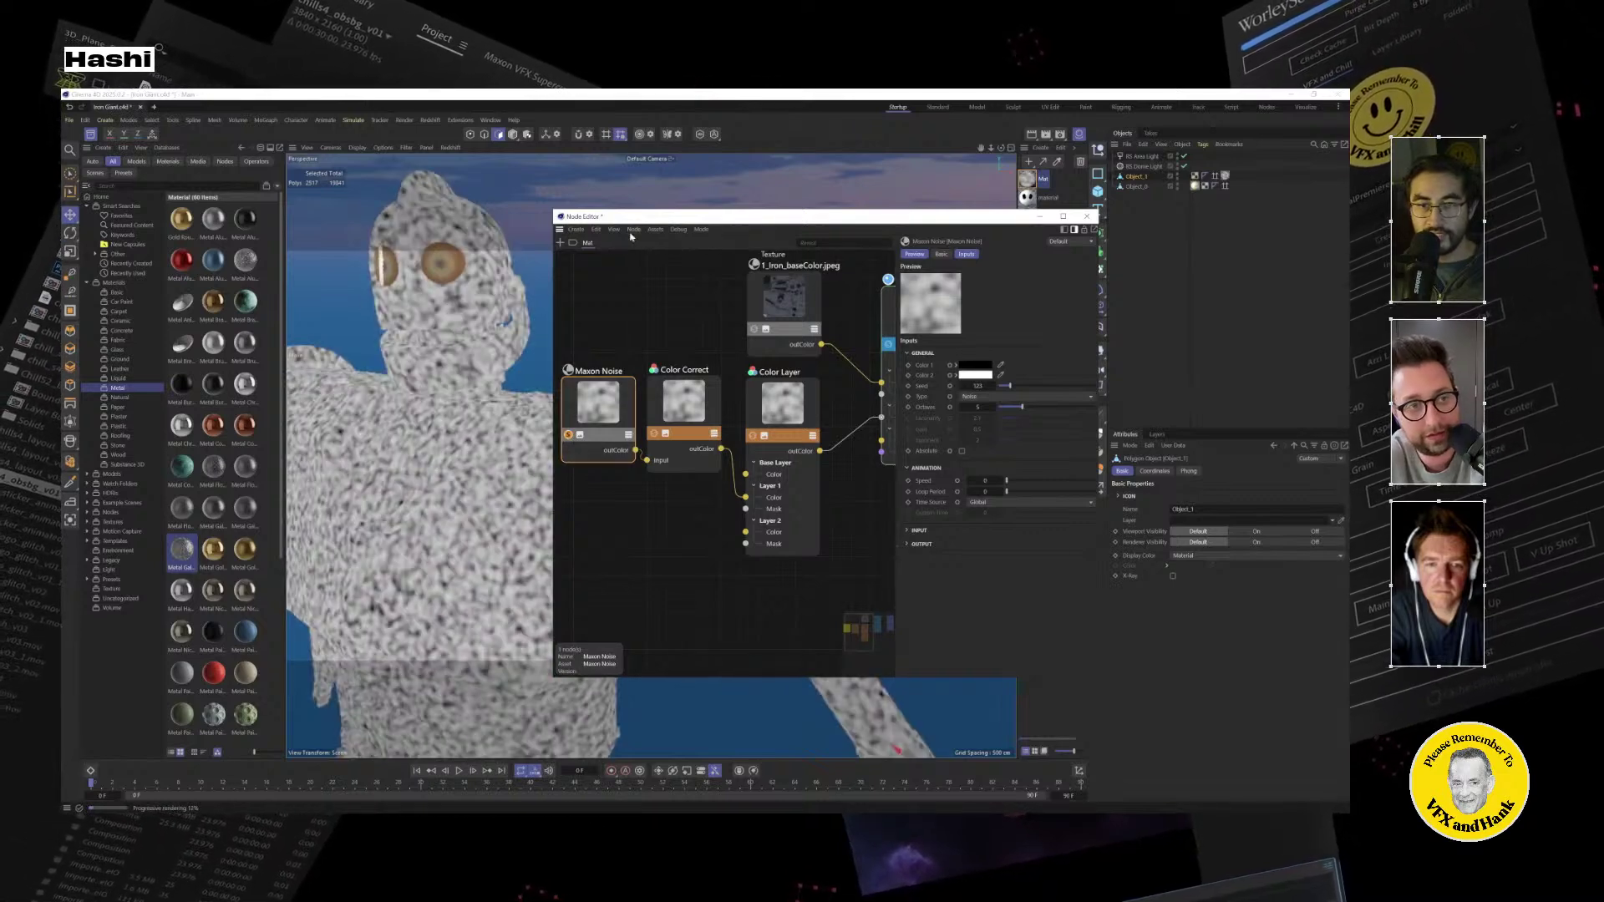
left_click_drag(793, 216, 958, 247)
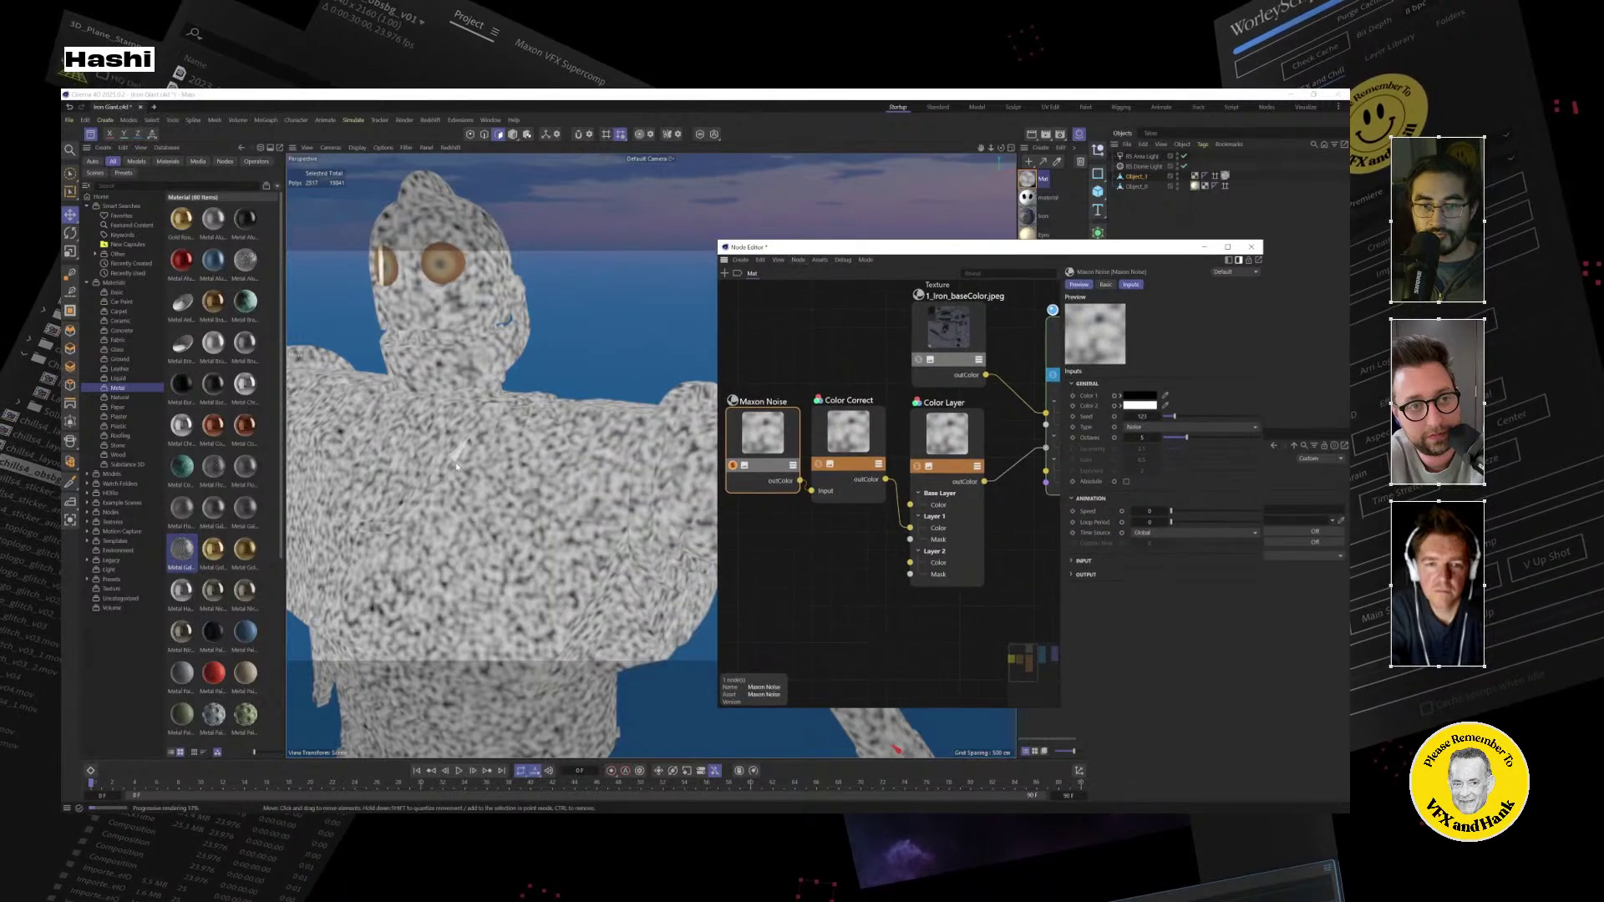
left_click_drag(456, 466, 635, 461, "alt")
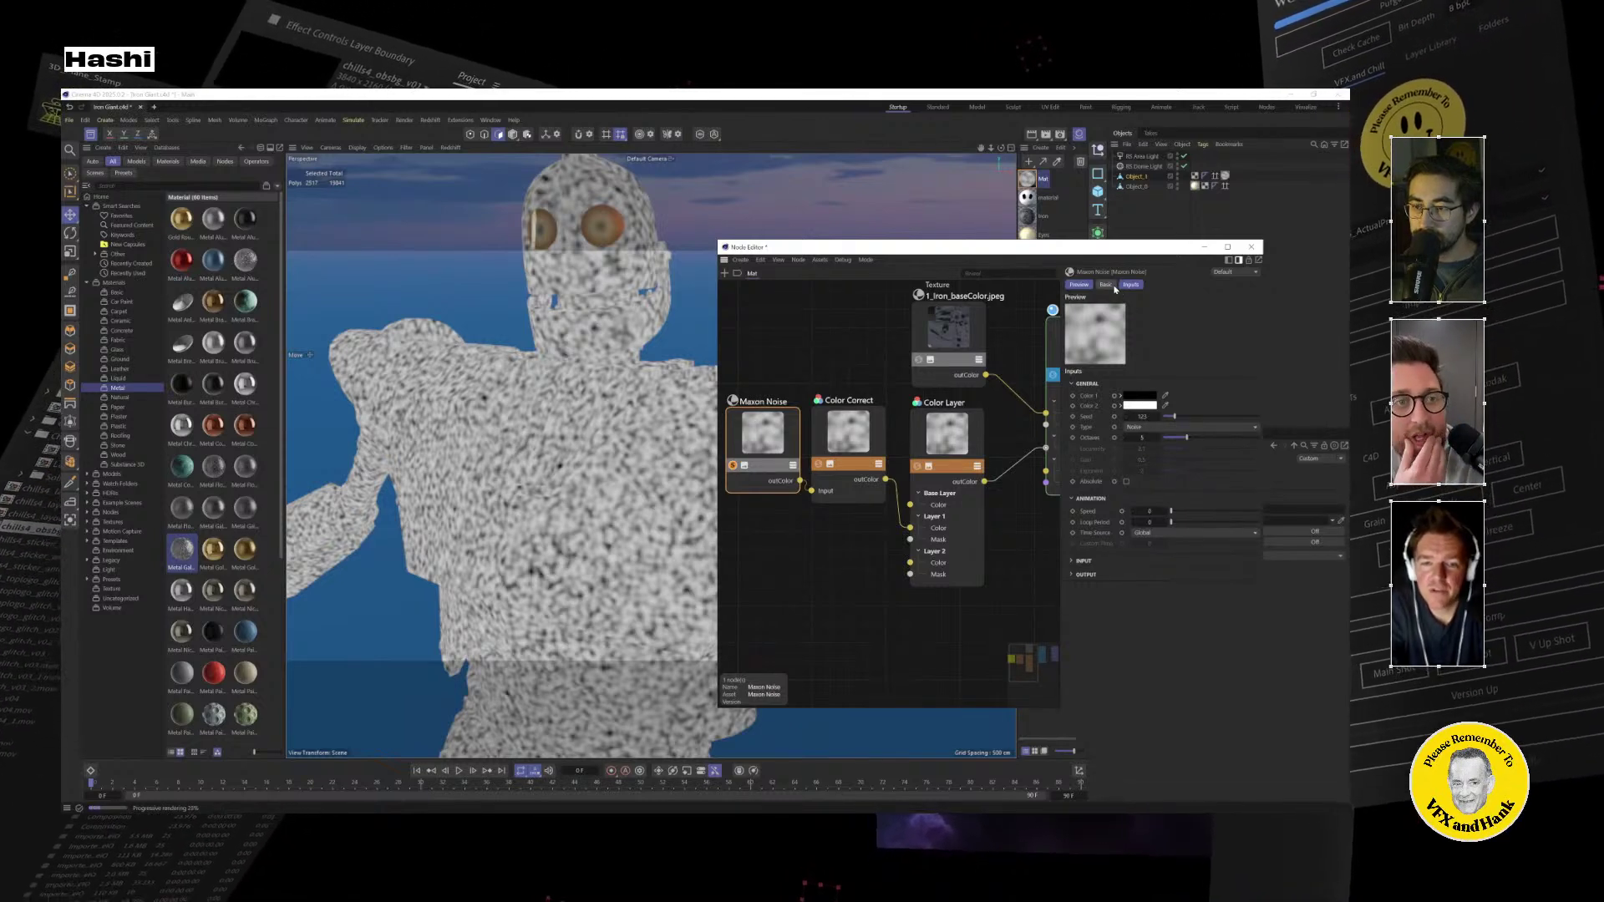
Try the Luka and Hama noise types on the Maxon Noise node, and set its Type to VL noise.
left_click(1161, 427)
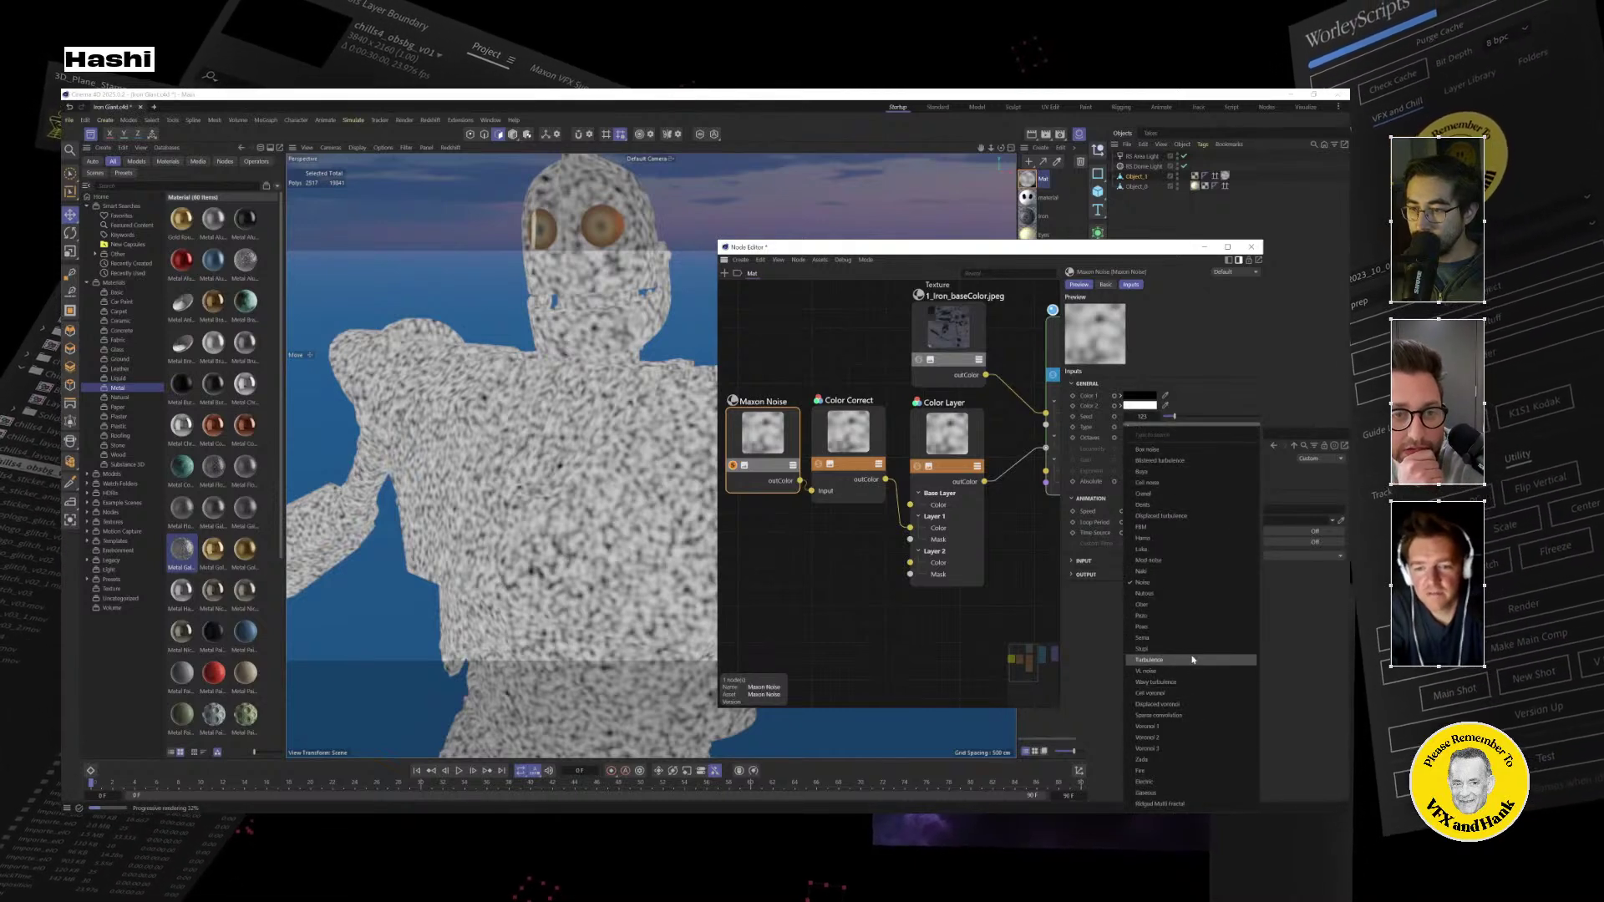
left_click(1198, 550)
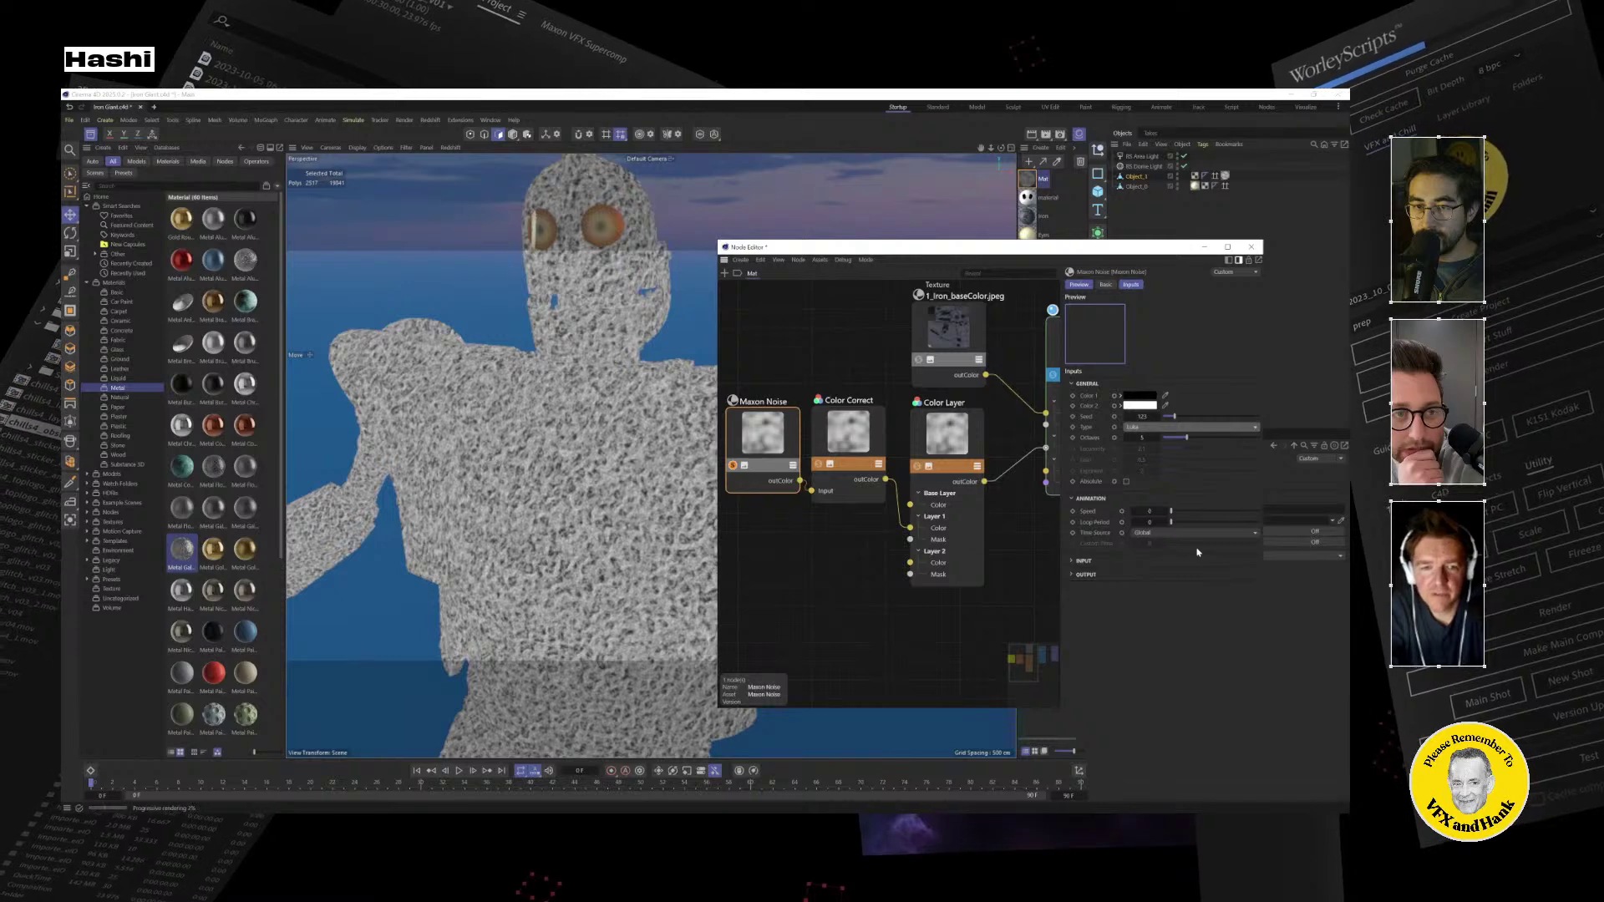
left_click(1186, 427)
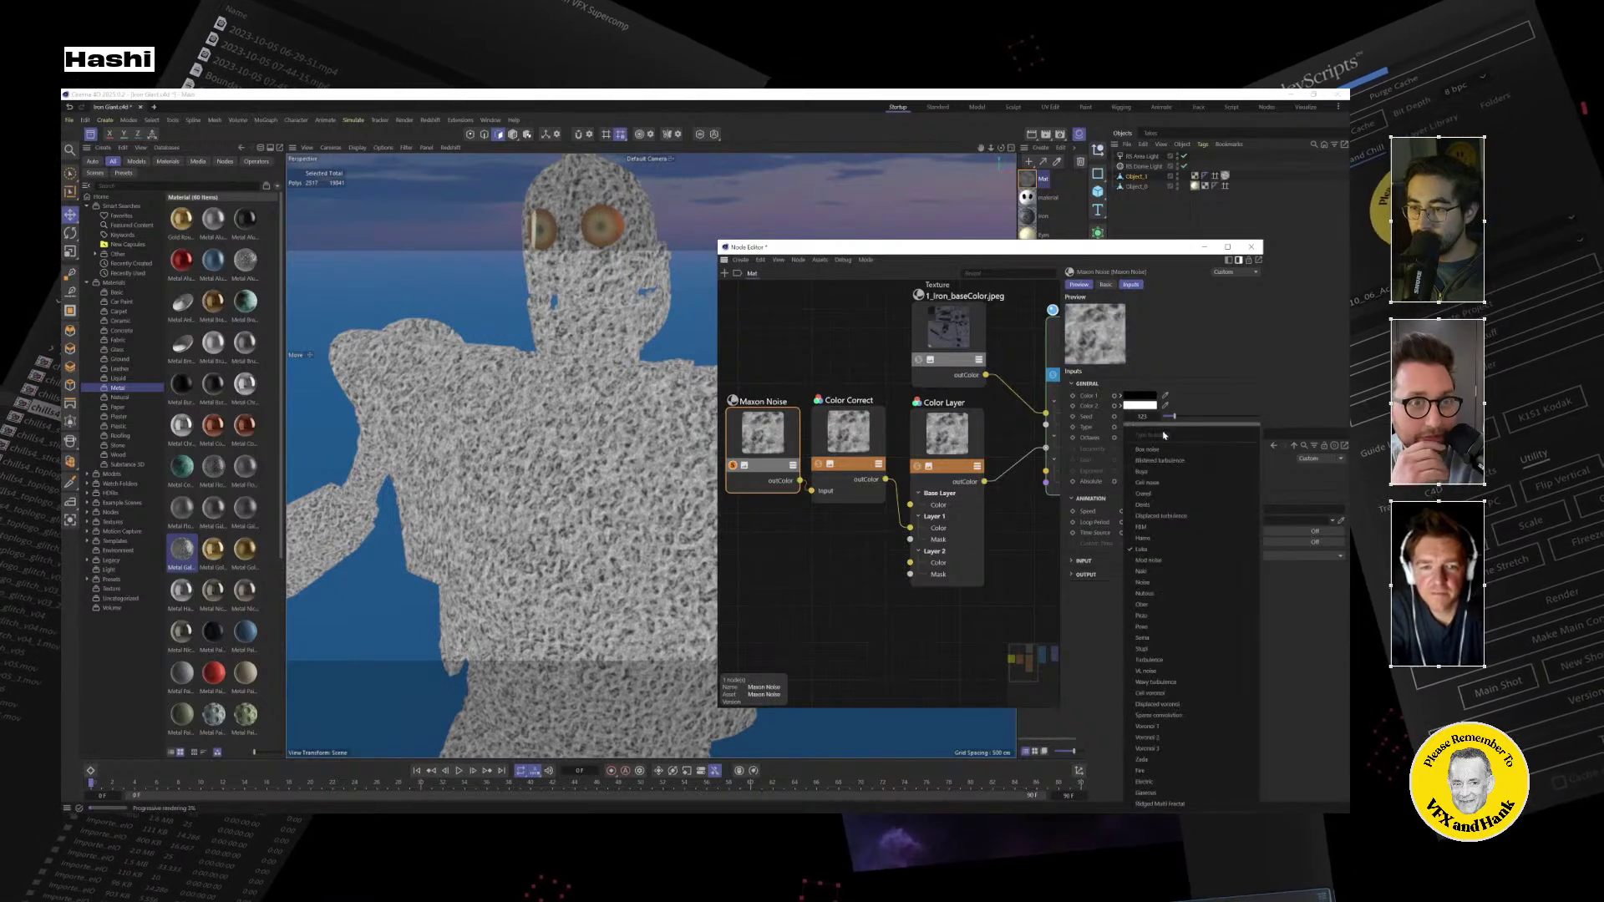
left_click(1167, 539)
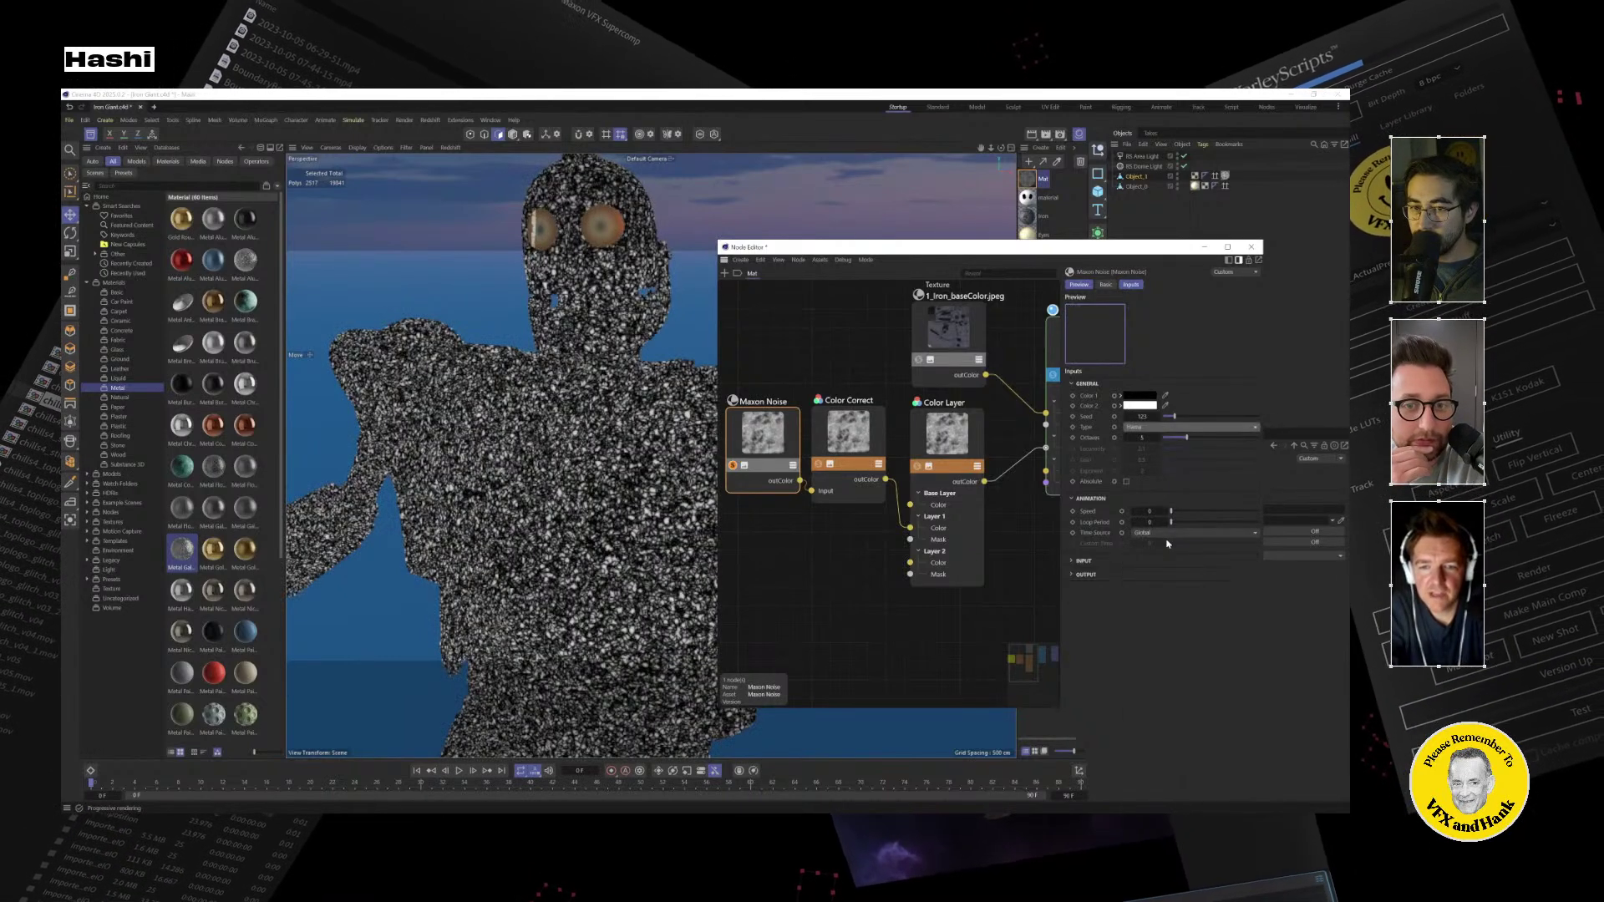
left_click(1178, 427)
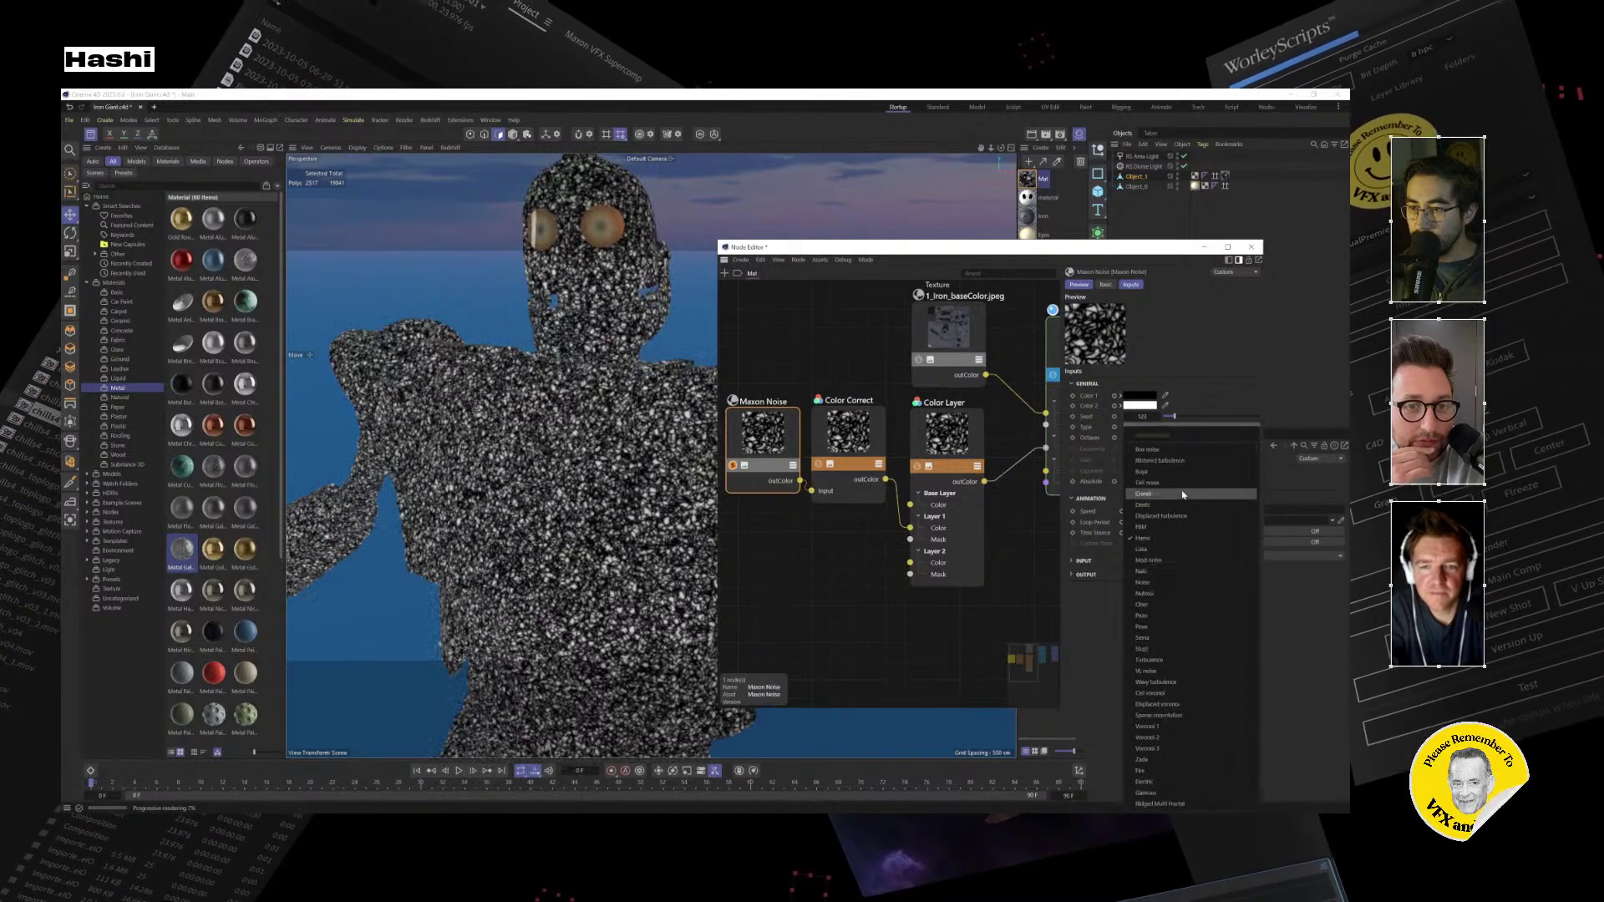
left_click(1191, 671)
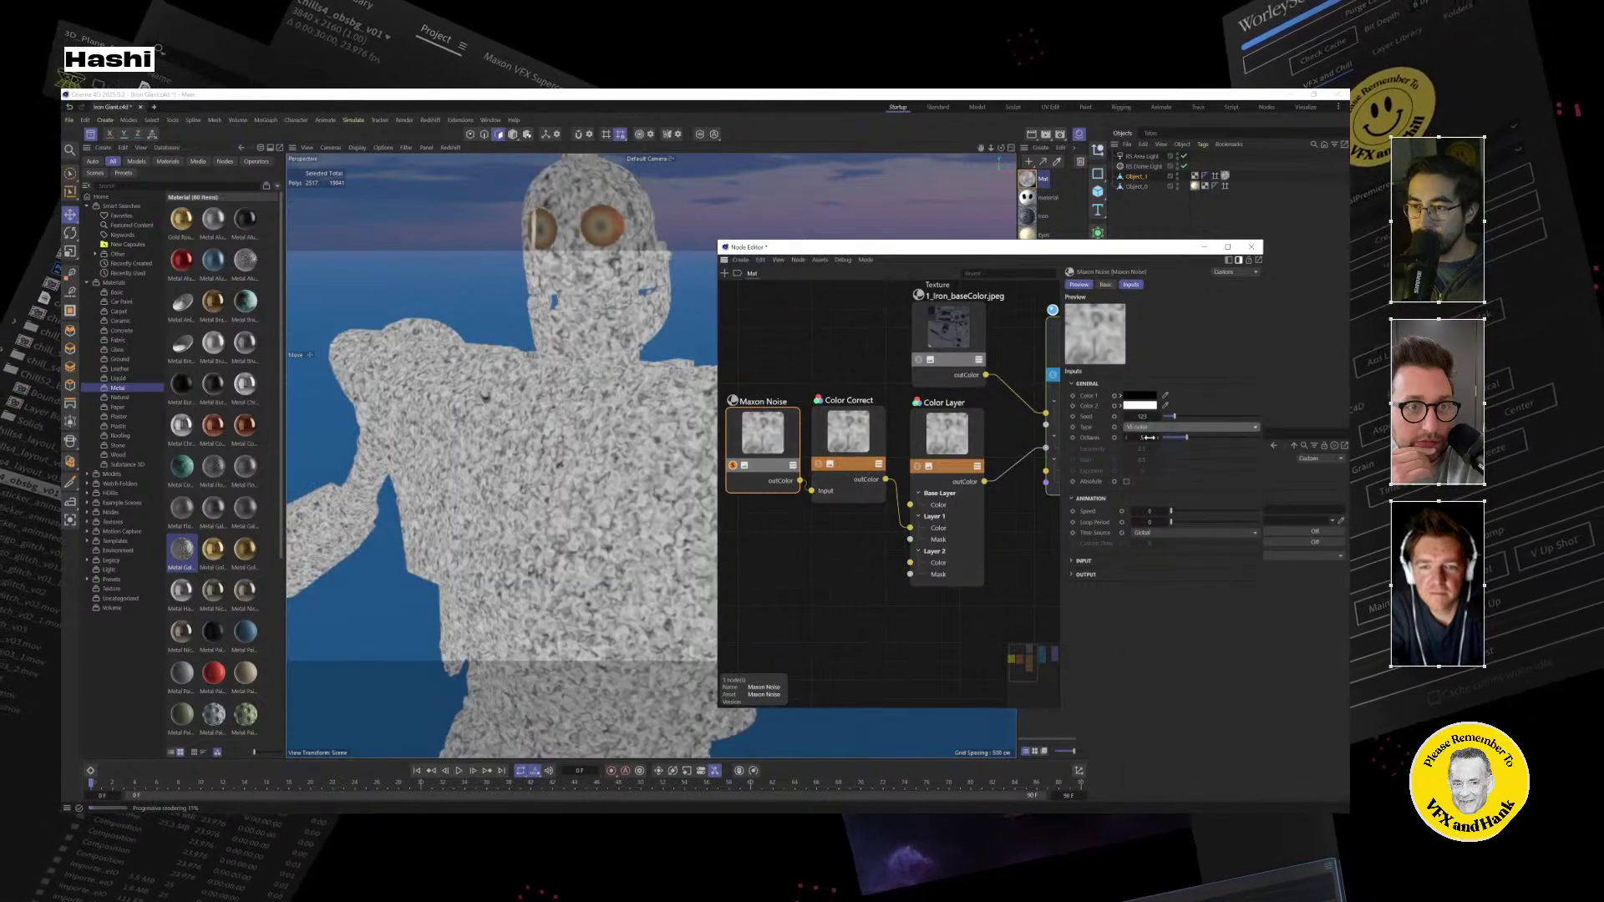
Try higher and lower Octaves values on the Maxon Noise node and enter the chosen one.
left_click_drag(1140, 436, 1157, 436)
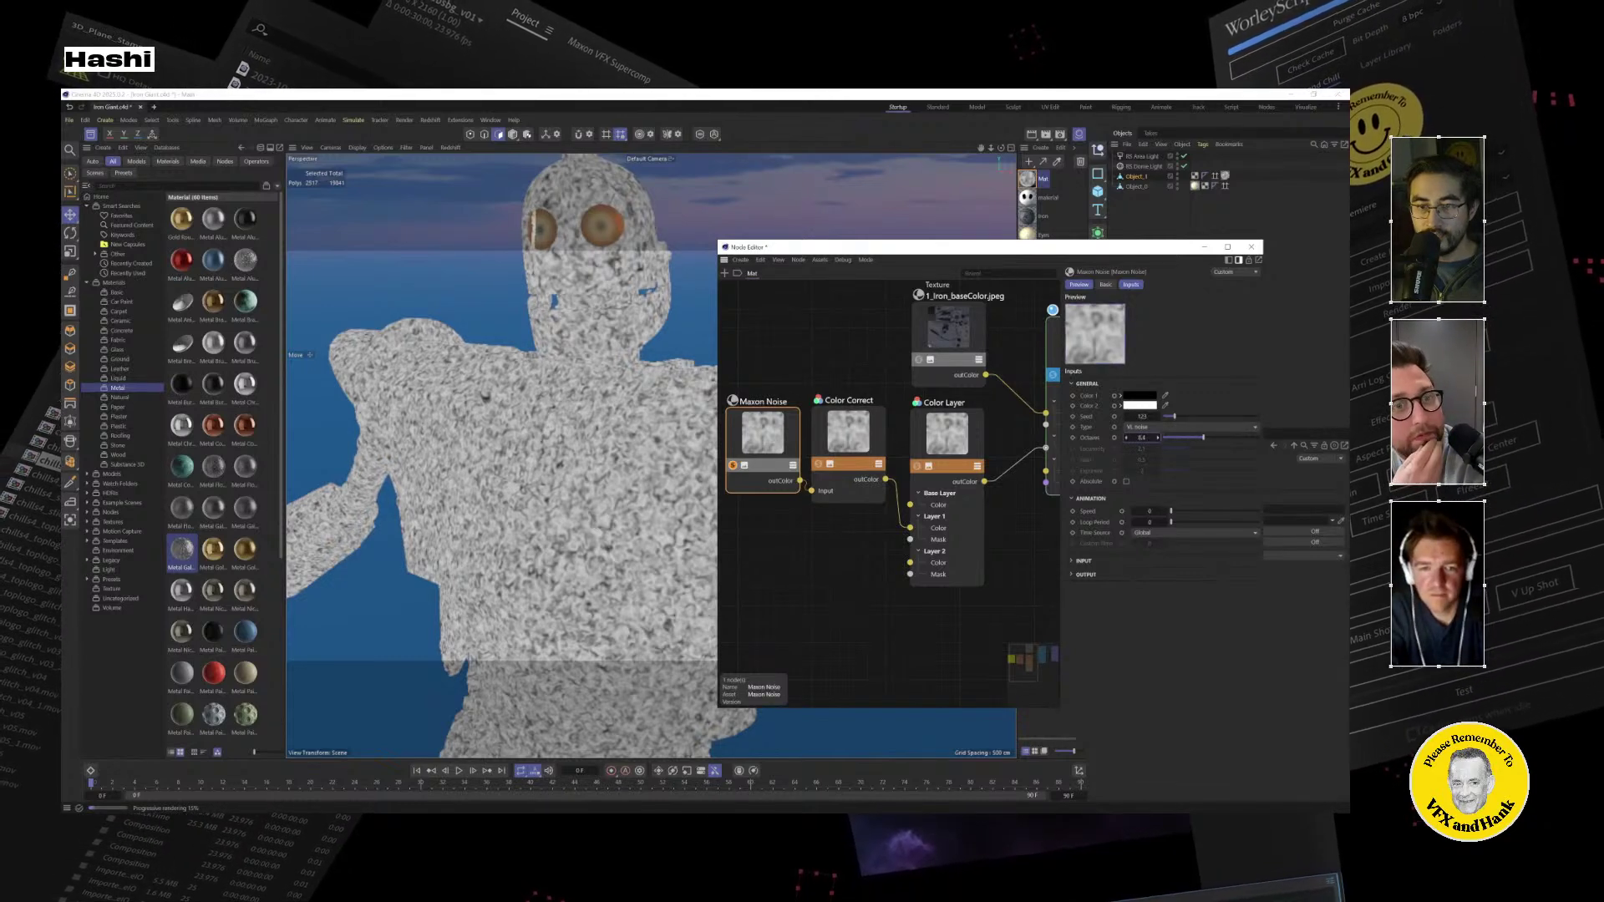
mouse_move(1156, 437)
left_mouse_down()
mouse_move(1134, 437)
mouse_move(1149, 437)
left_mouse_up()
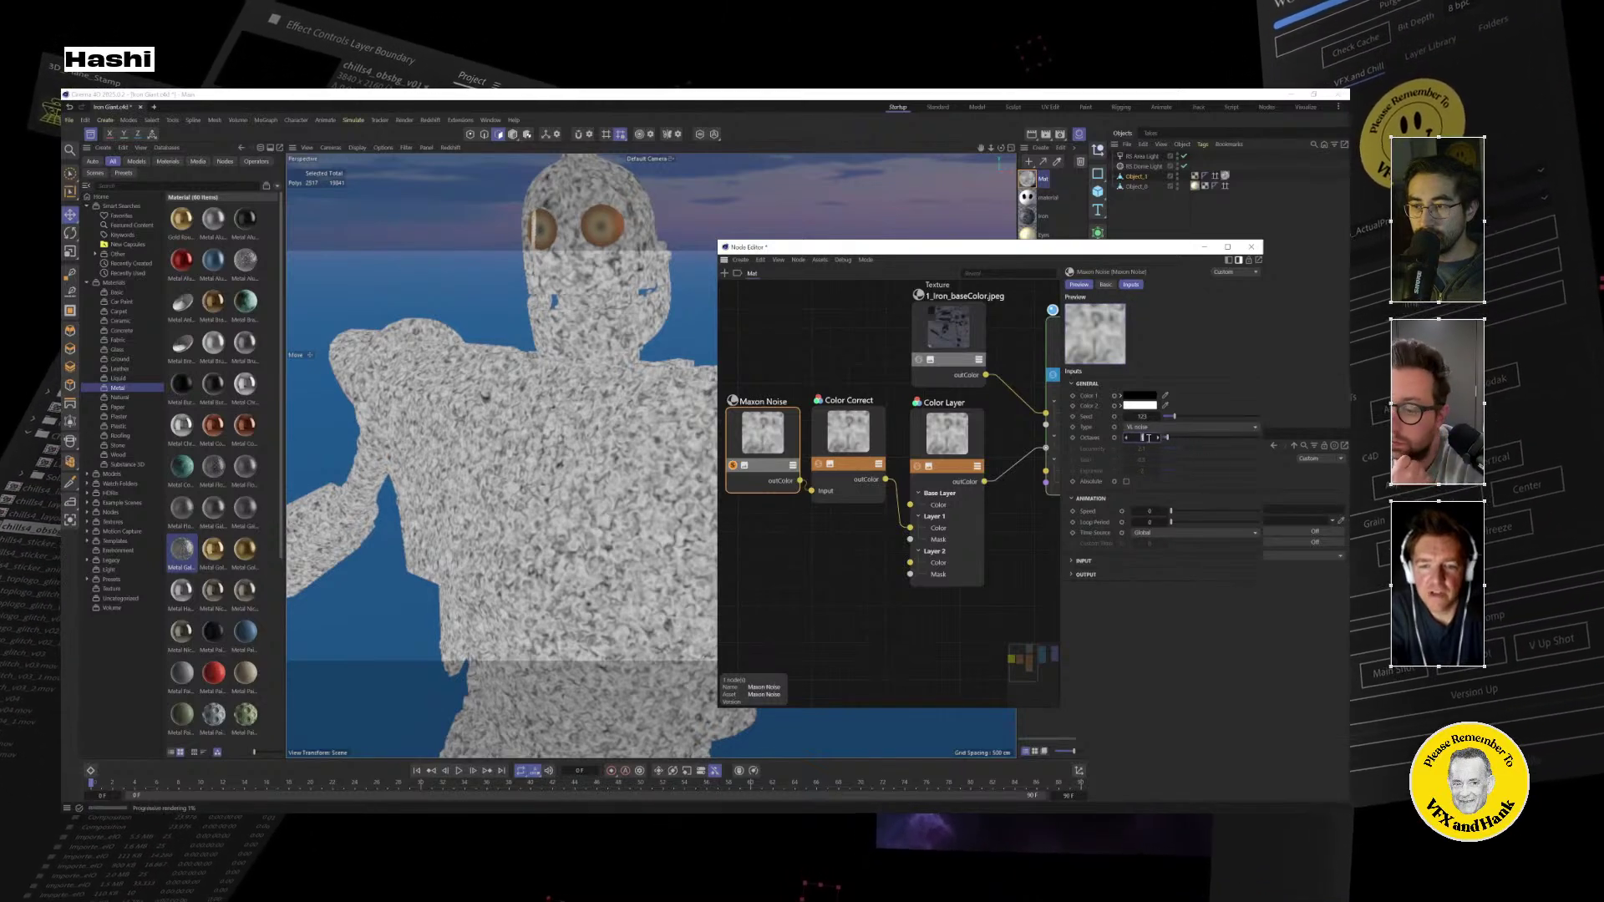
type("8")
key("Return")
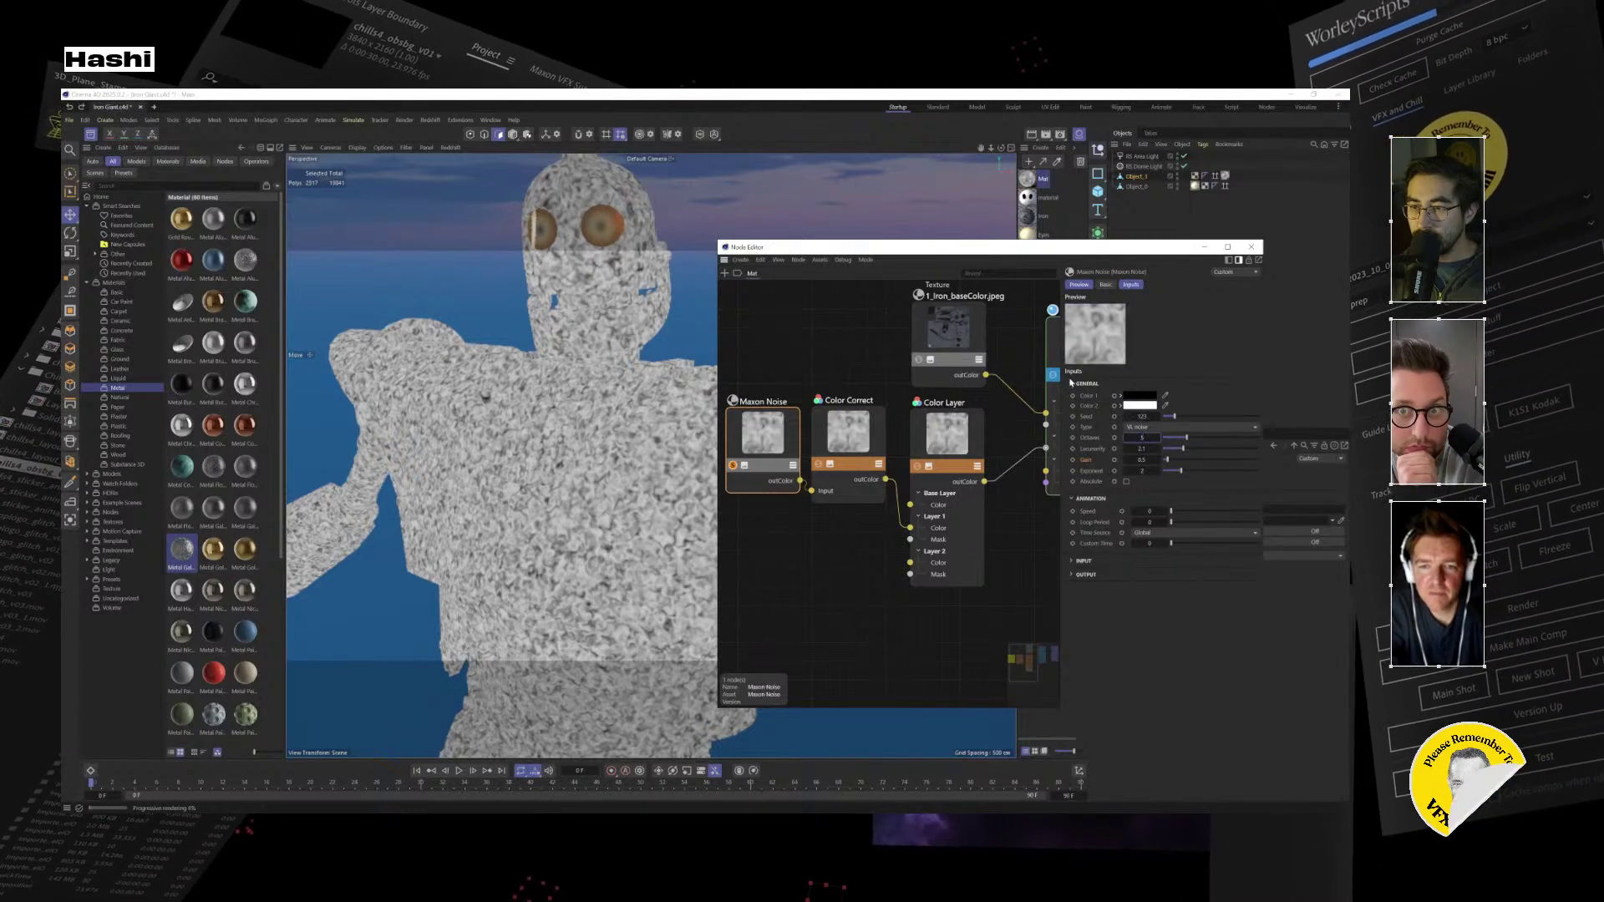
Adjust the Maxon Noise's input Overall Scale and raise its Z Scale so the pattern stretches vertically across the robot's body.
left_click(1075, 563)
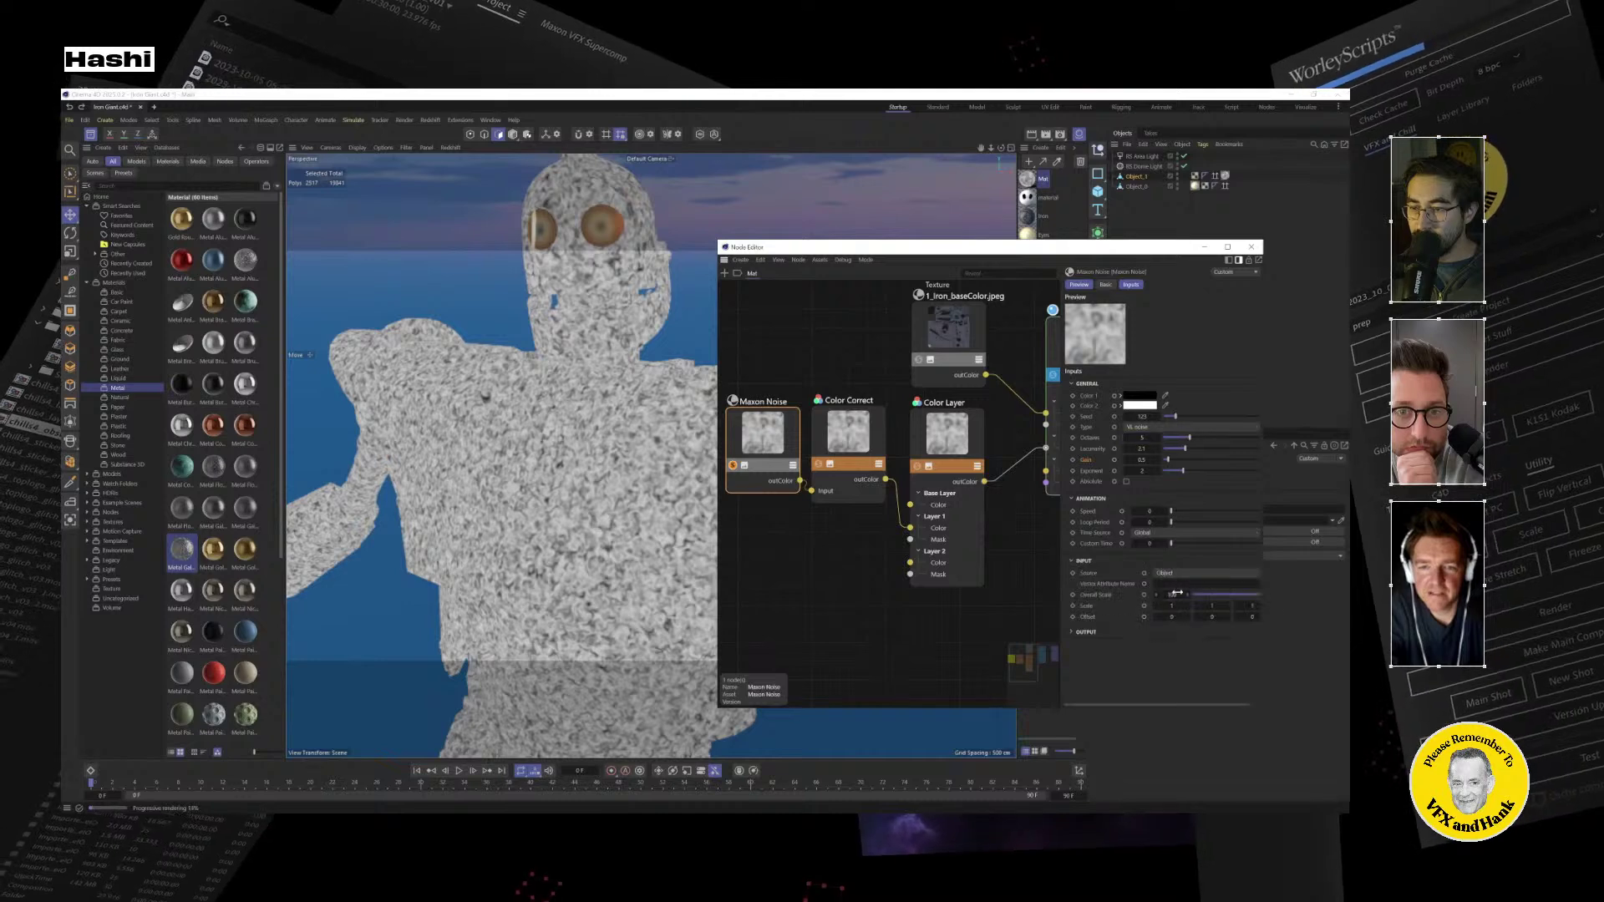
mouse_move(1187, 595)
left_mouse_down()
mouse_move(1270, 605)
mouse_move(1147, 619)
mouse_move(1191, 603)
mouse_move(1153, 604)
left_mouse_up()
left_click_drag(1250, 604, 1303, 605)
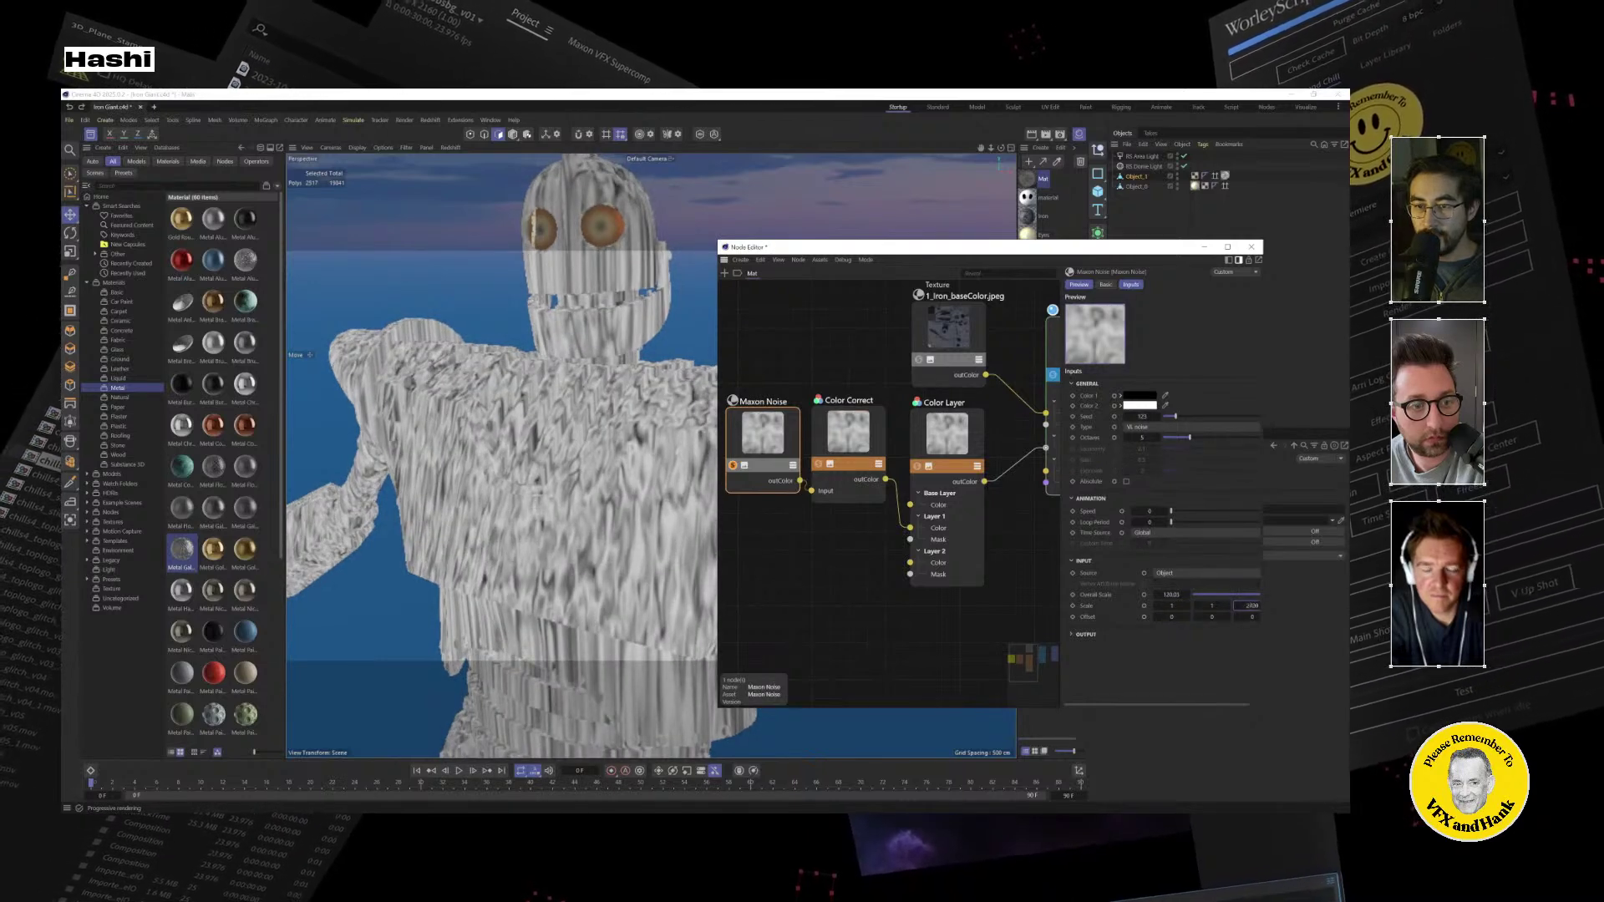
left_click_drag(1303, 605, 1316, 605)
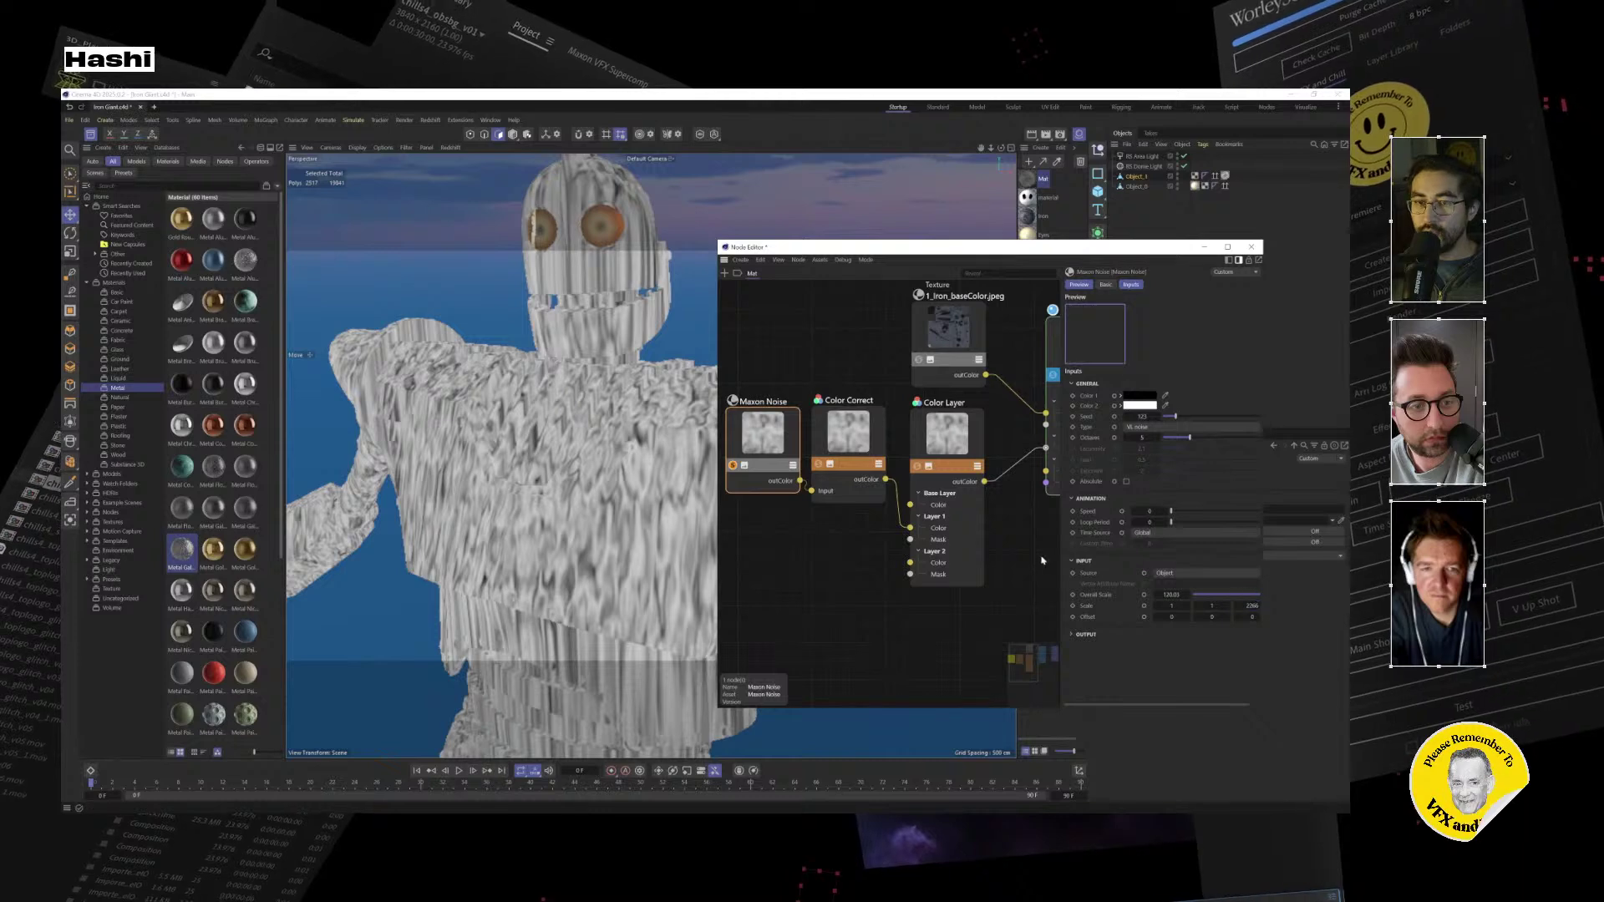
left_click_drag(566, 431, 520, 698, "alt")
scroll(560, 528, "up", 5)
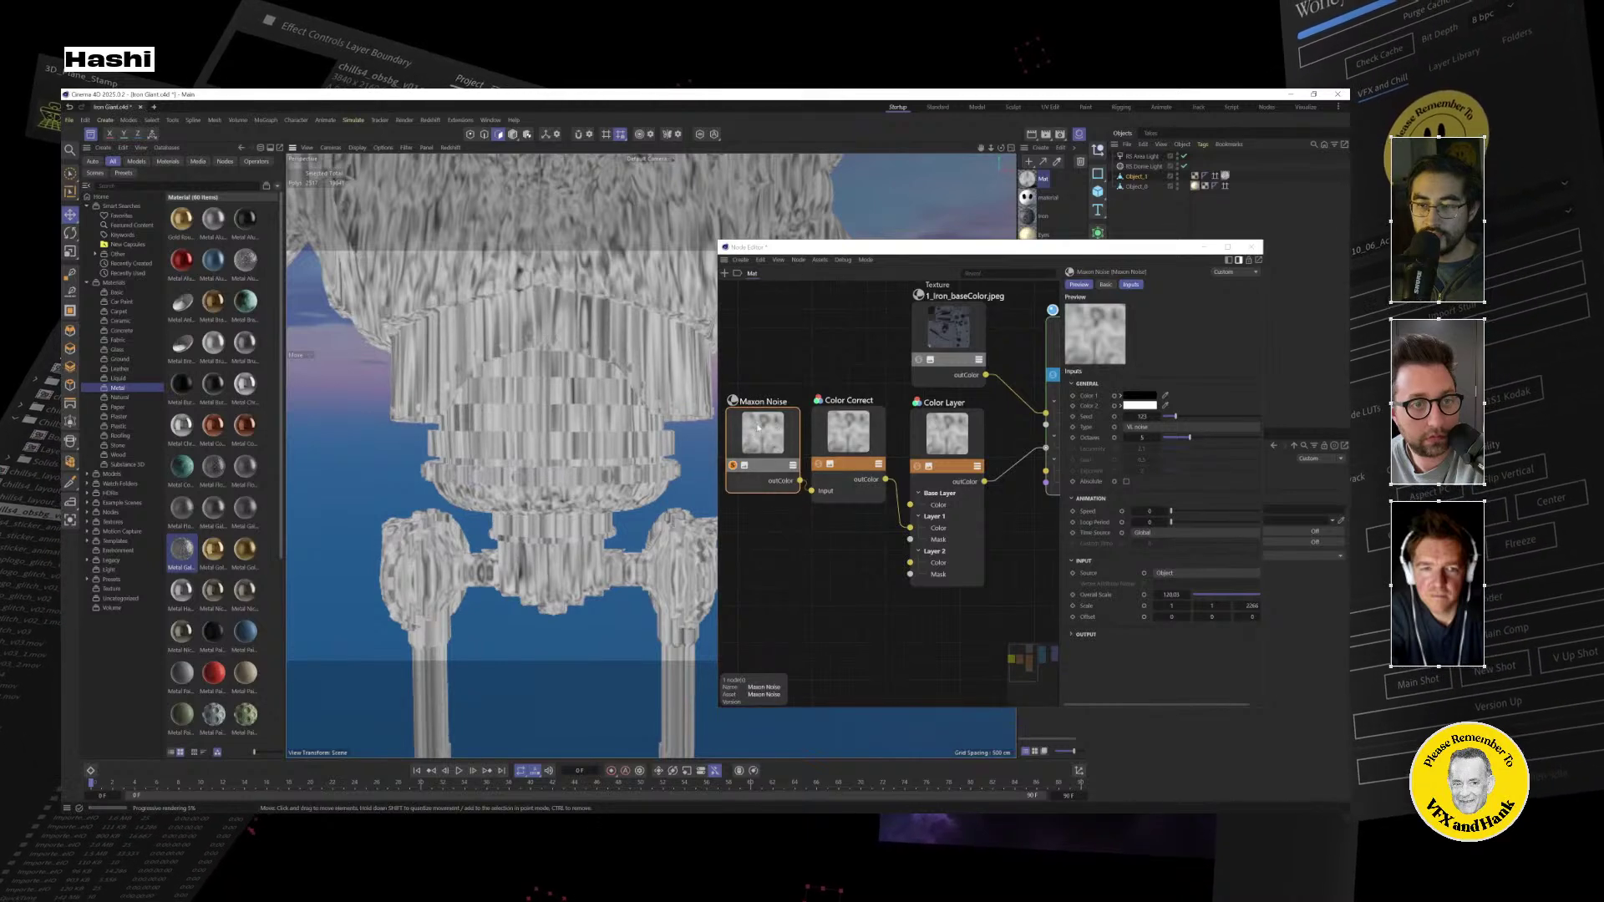
Duplicate the Maxon Noise node into the Color Layer's Layer 2 Color, and strongly reduce the copy's Overall Scale for a finer pattern.
left_click_drag(775, 433, 799, 563, "ctrl")
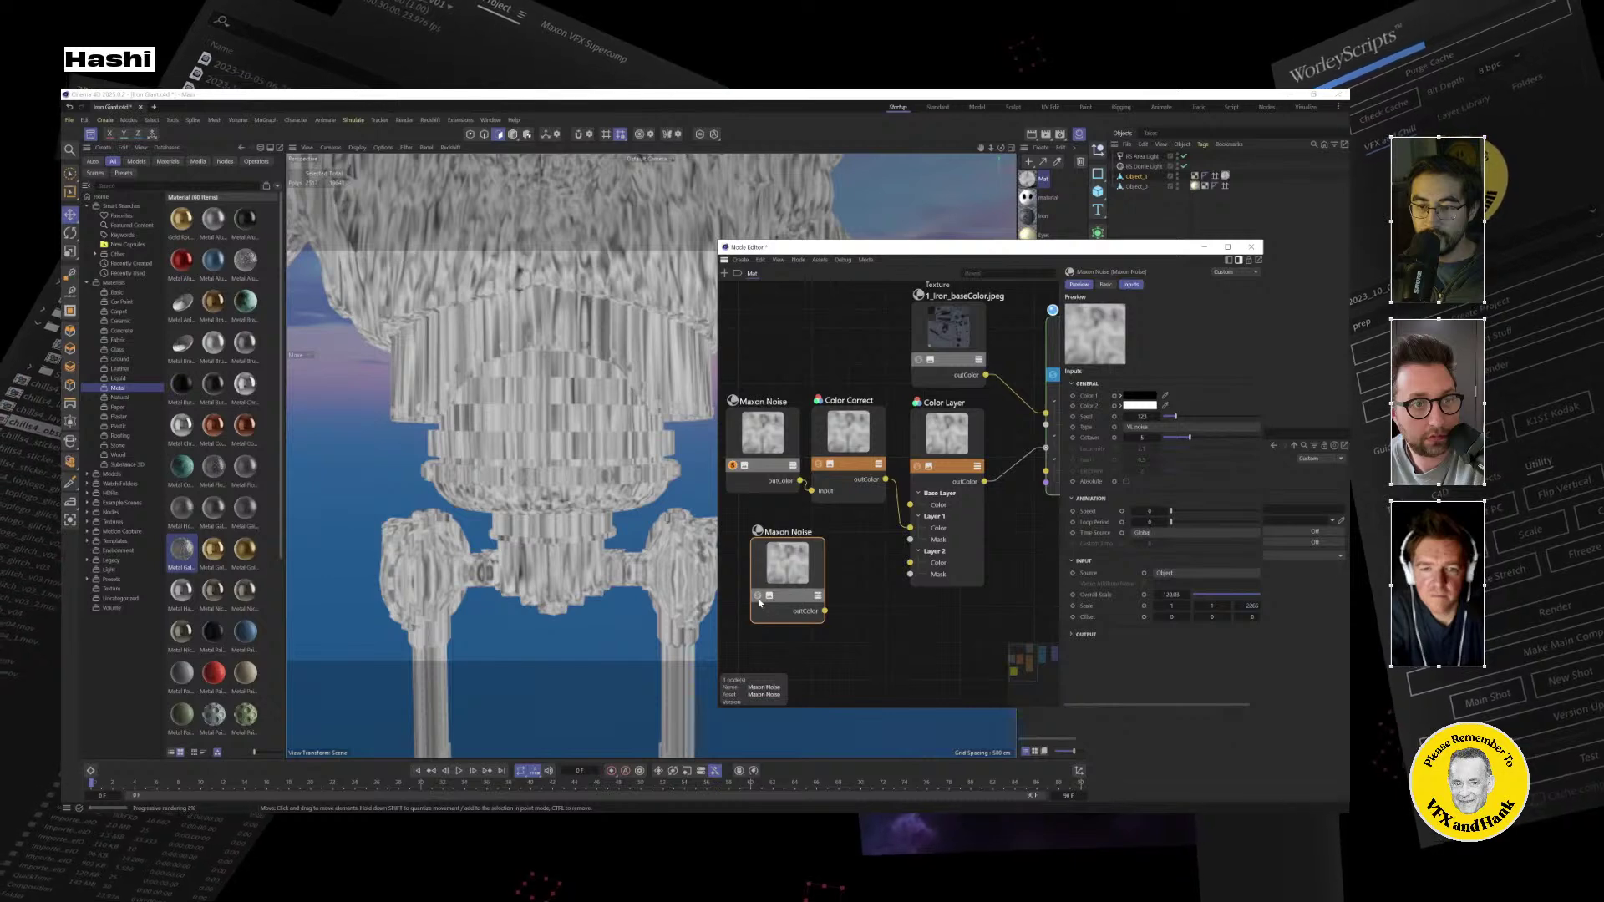
left_click_drag(826, 614, 909, 562)
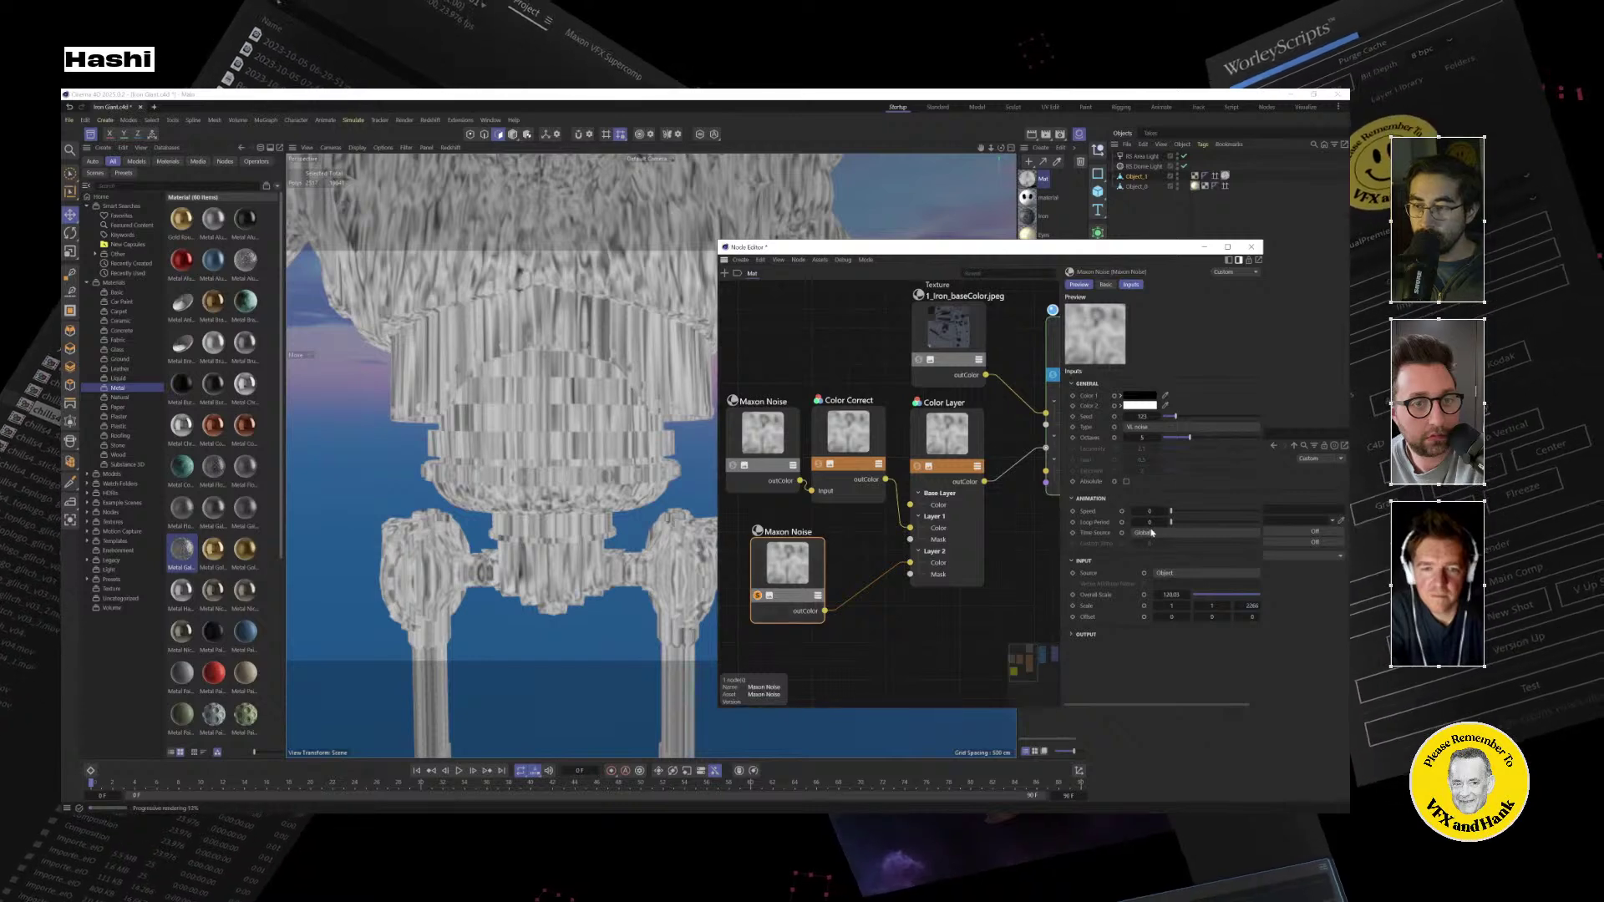
left_click_drag(1253, 595, 1168, 595)
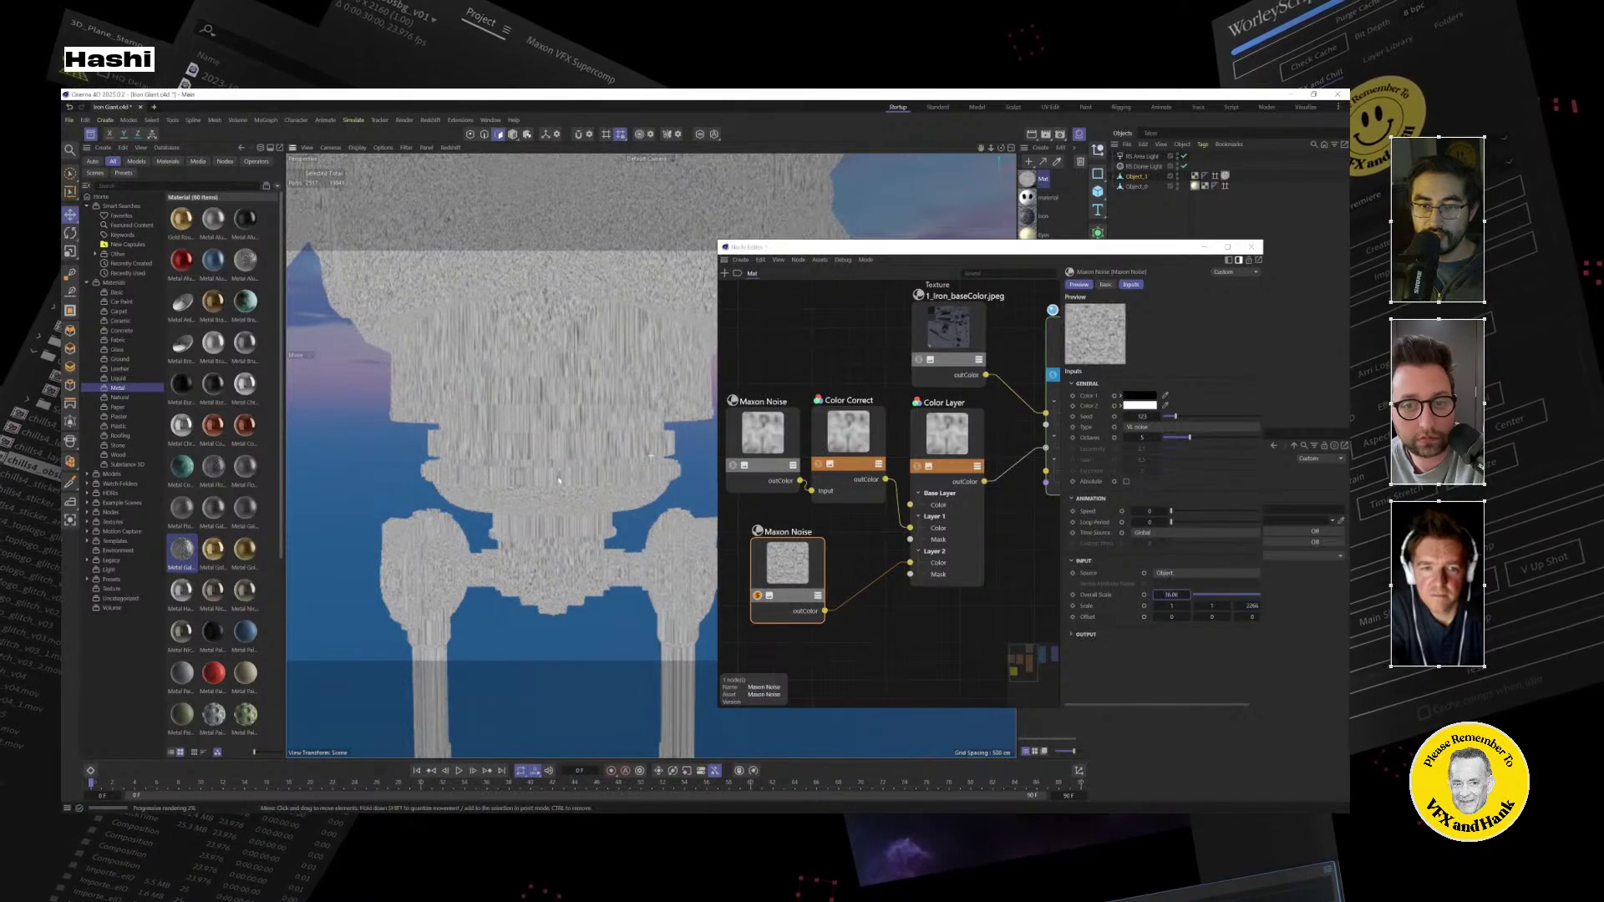
scroll(533, 461, "up", 3)
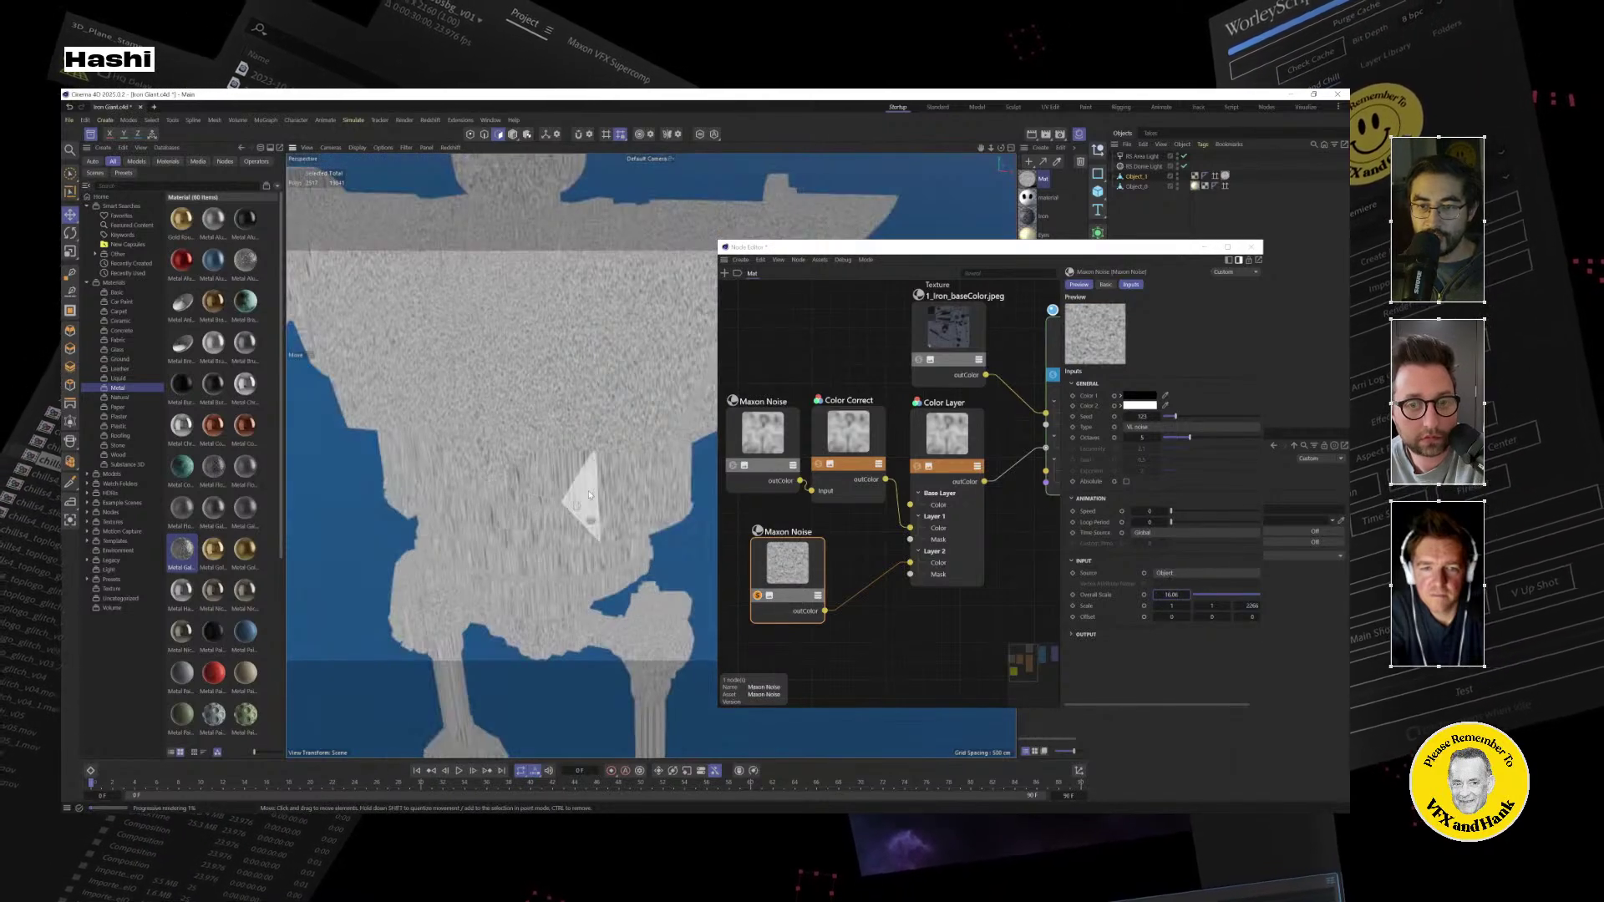
Enable Layer 2 on the Color Layer, set its Blend Mode to Overlay, and lower its Mask to roughly half.
left_click(754, 446)
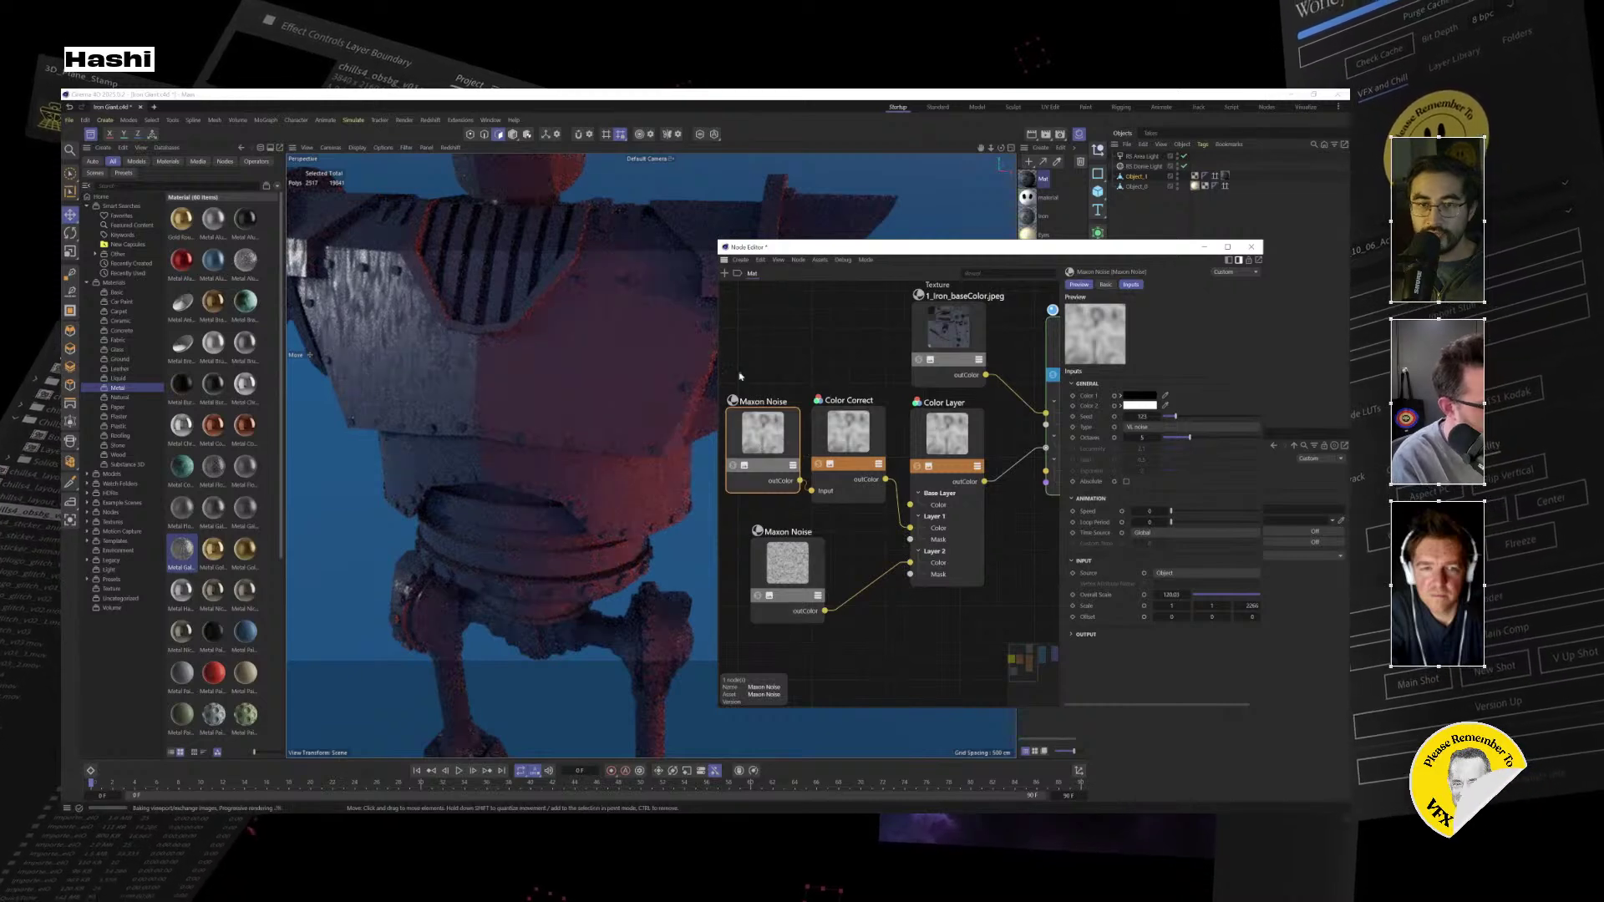
left_click_drag(438, 394, 597, 468, "alt")
left_click(959, 423)
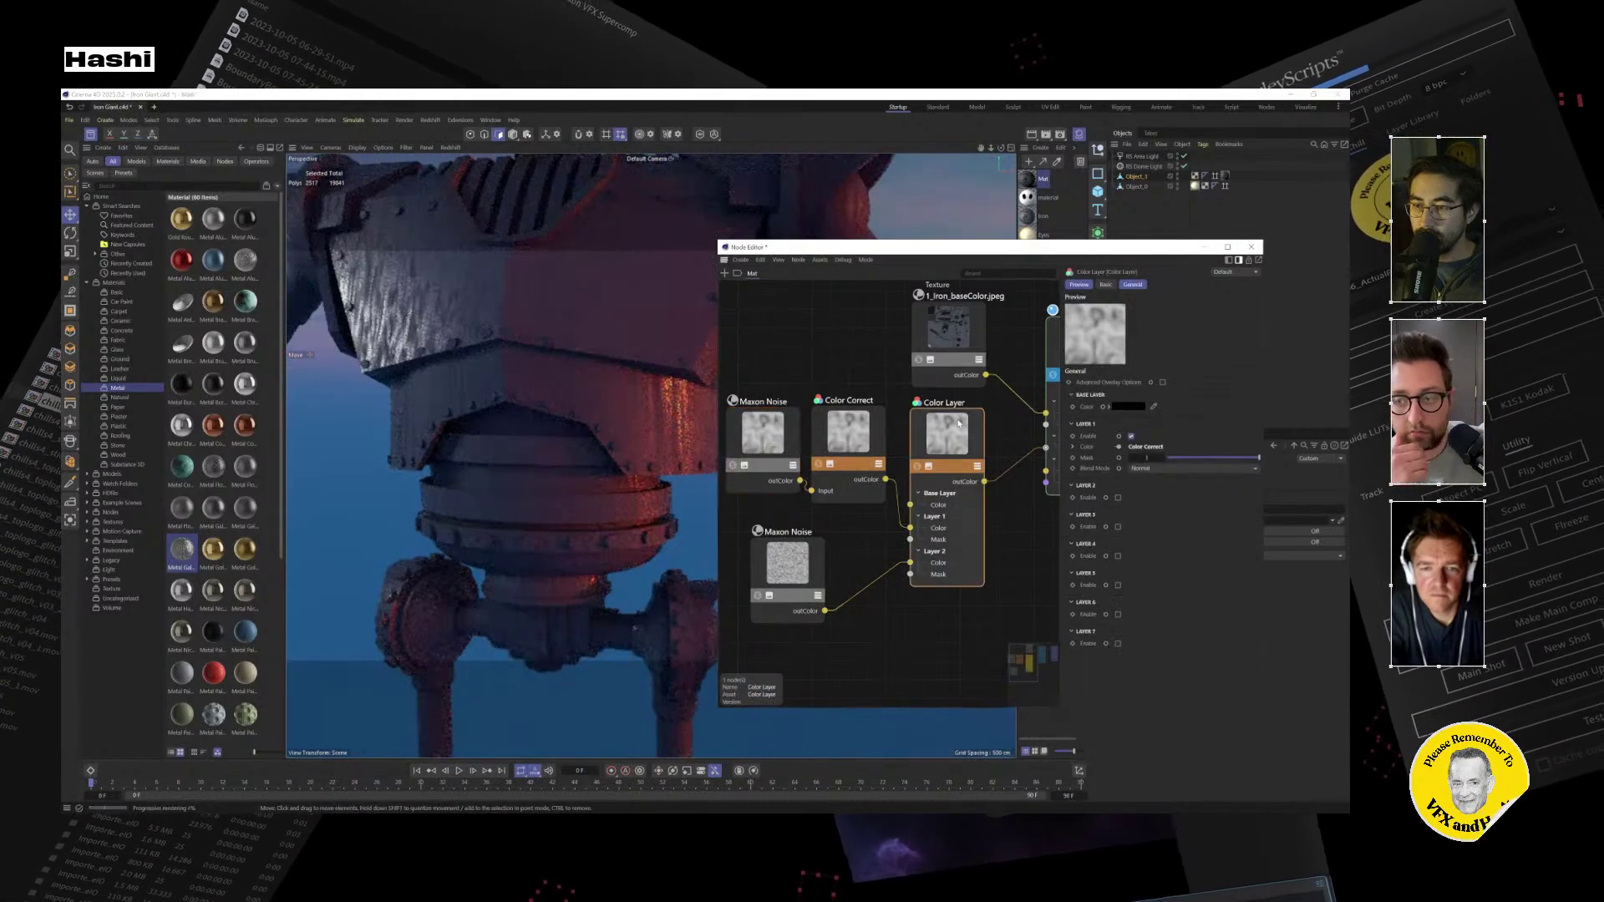
left_click(1118, 498)
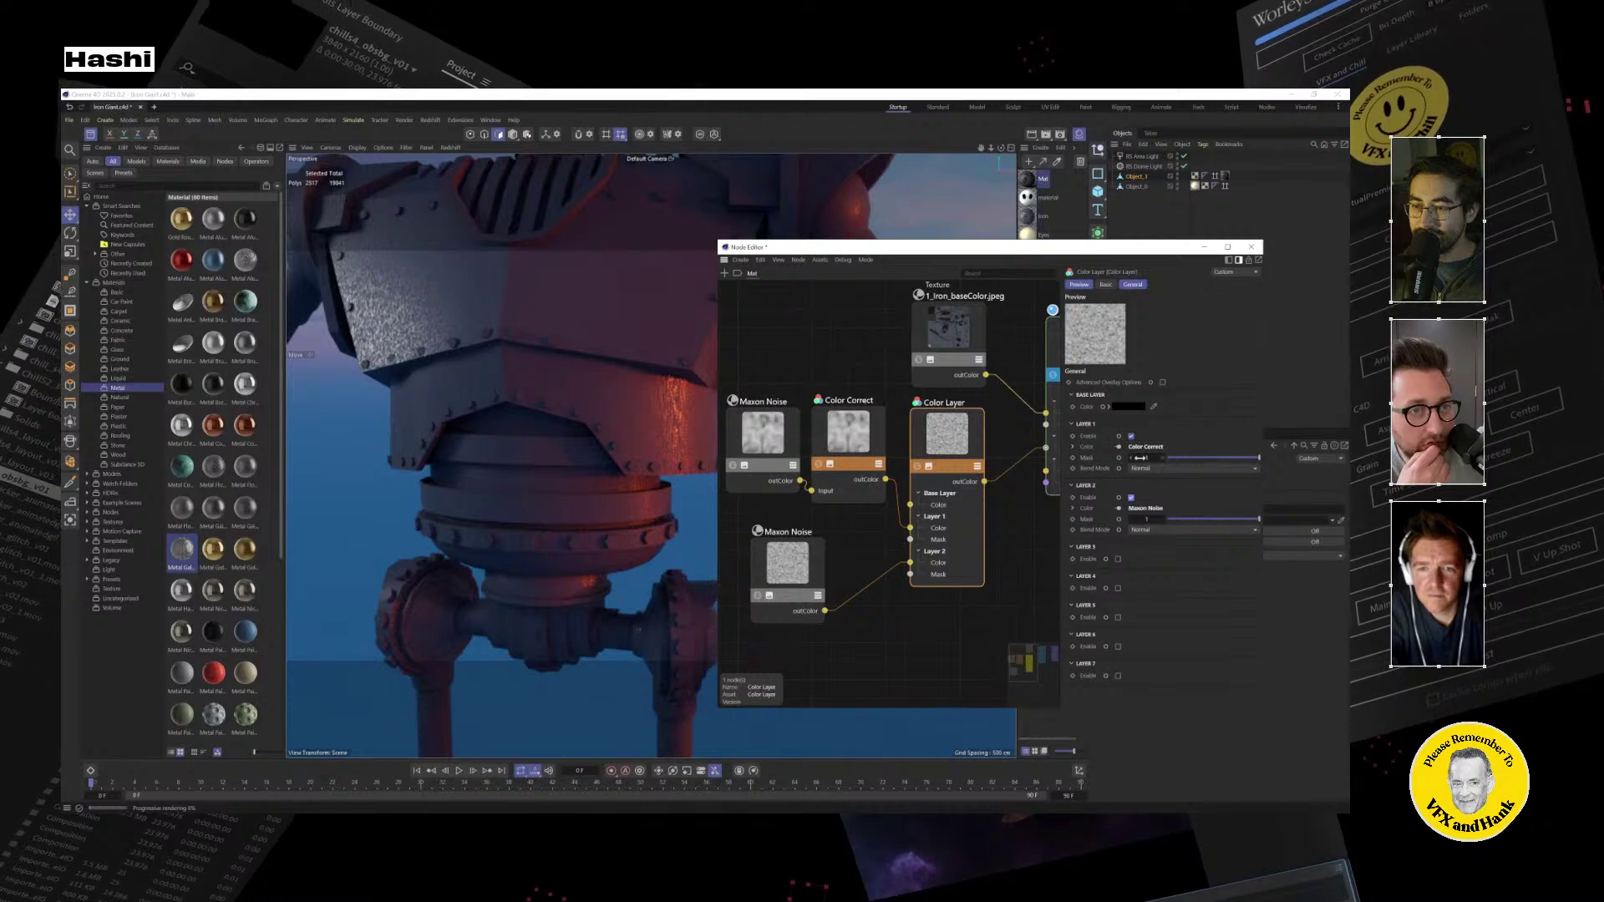
left_click(1170, 530)
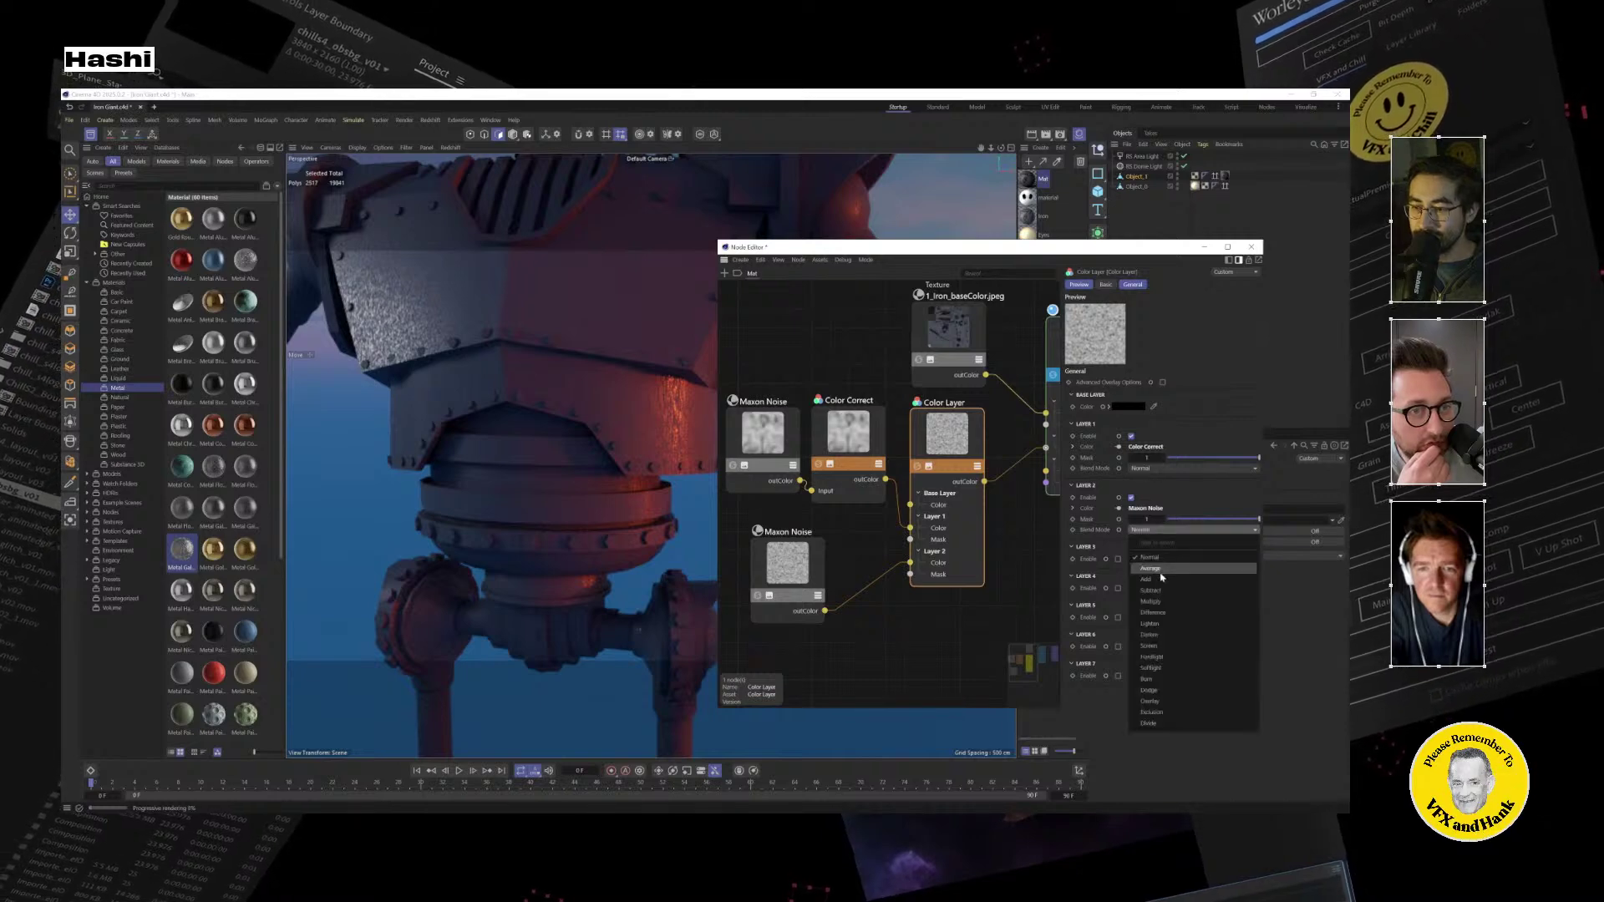
left_click(1171, 707)
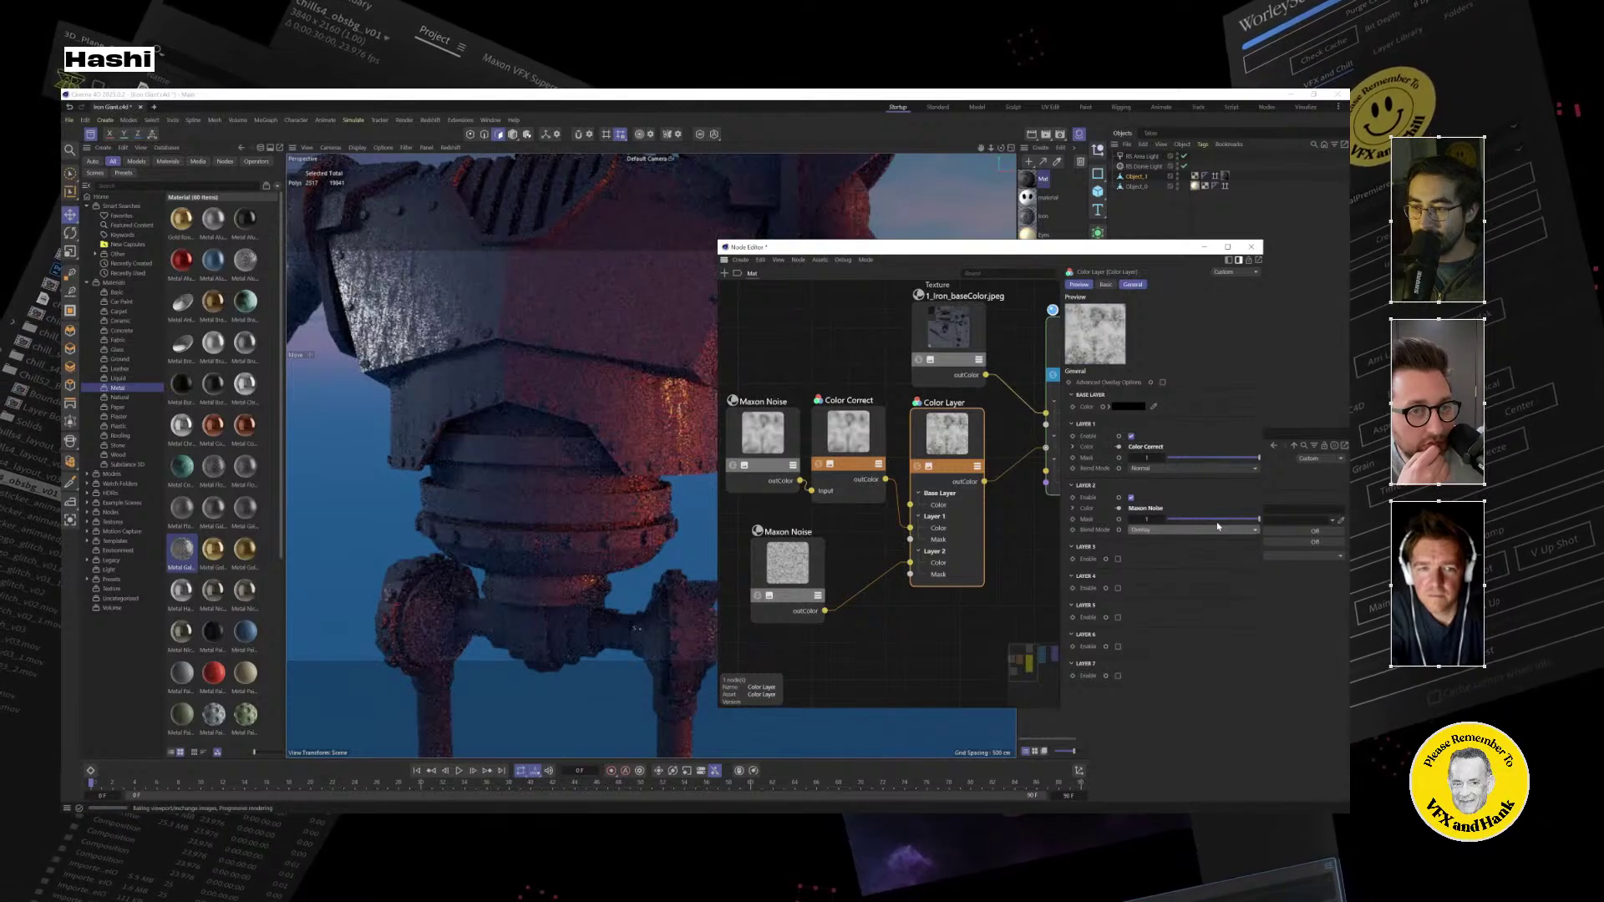
left_click_drag(1151, 520, 1212, 519)
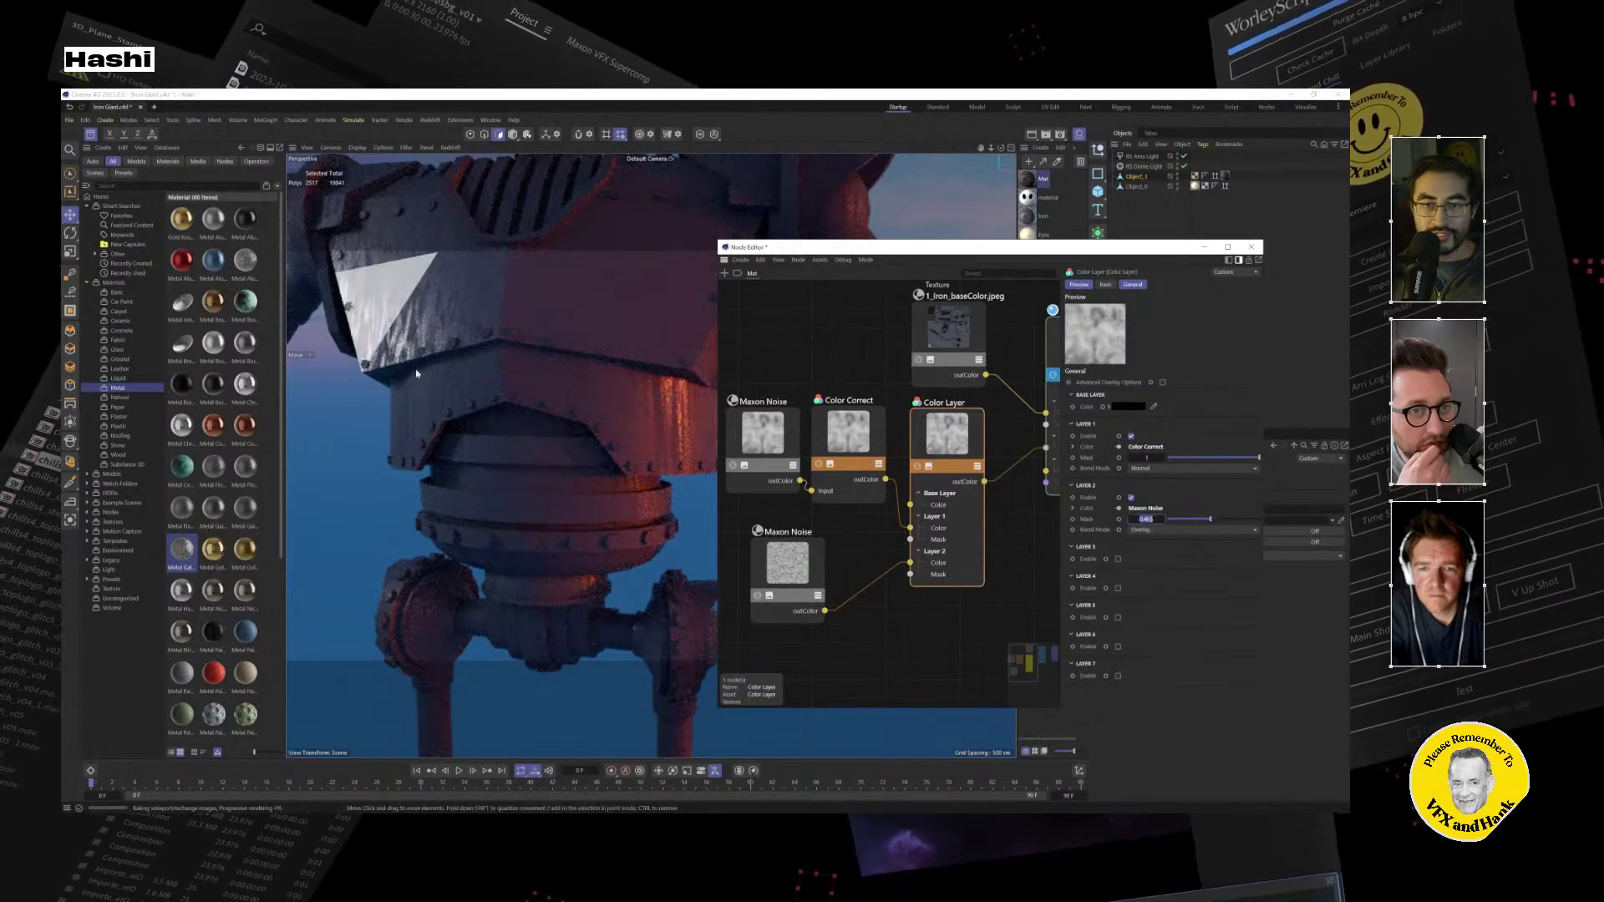
Retune the original Maxon Noise node's Overall Scale and return its Z Scale to 1 to remove the stretching.
scroll(505, 476, "up", 3)
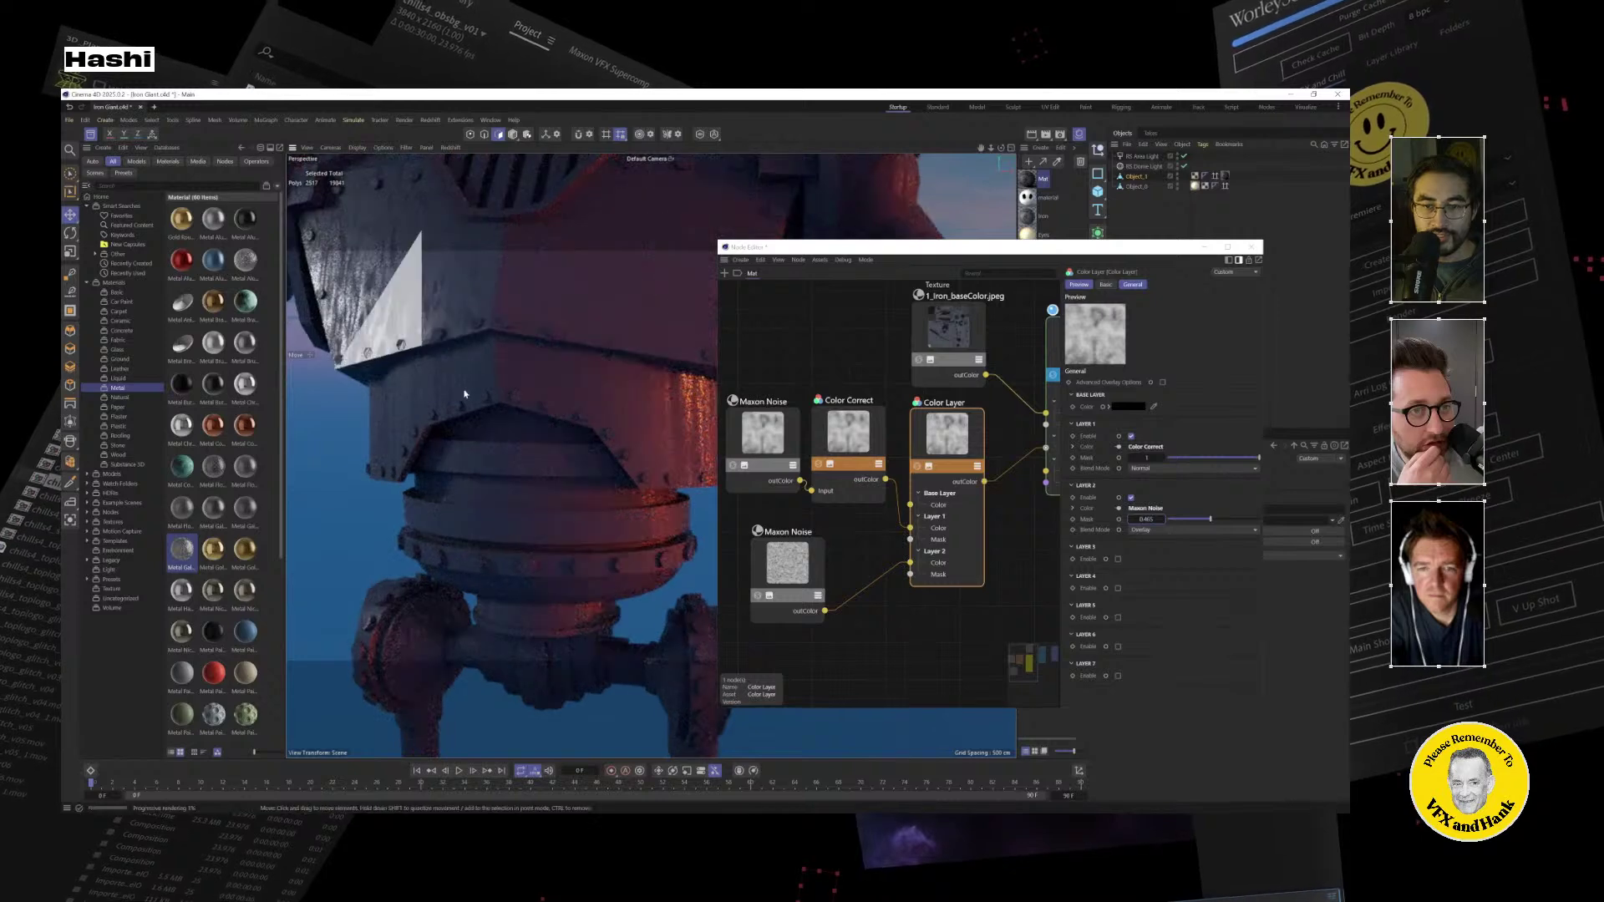
left_click(762, 433)
left_click_drag(1171, 595, 1186, 595)
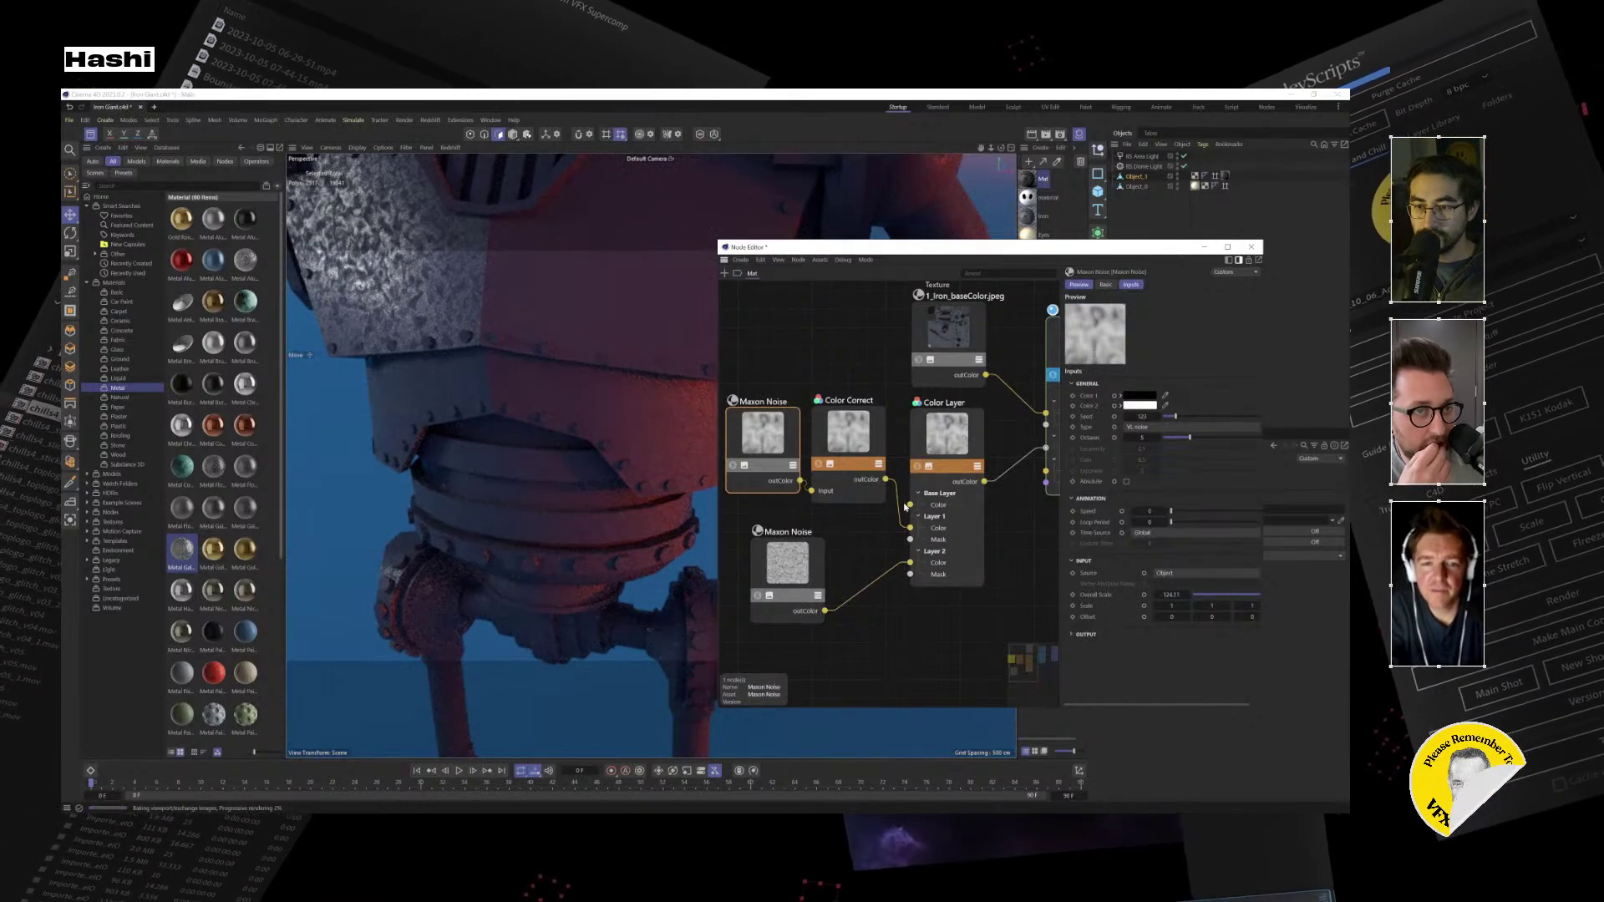
Add a grey Color node and connect its Result to the Color Layer's Base Layer Color.
left_click(768, 318)
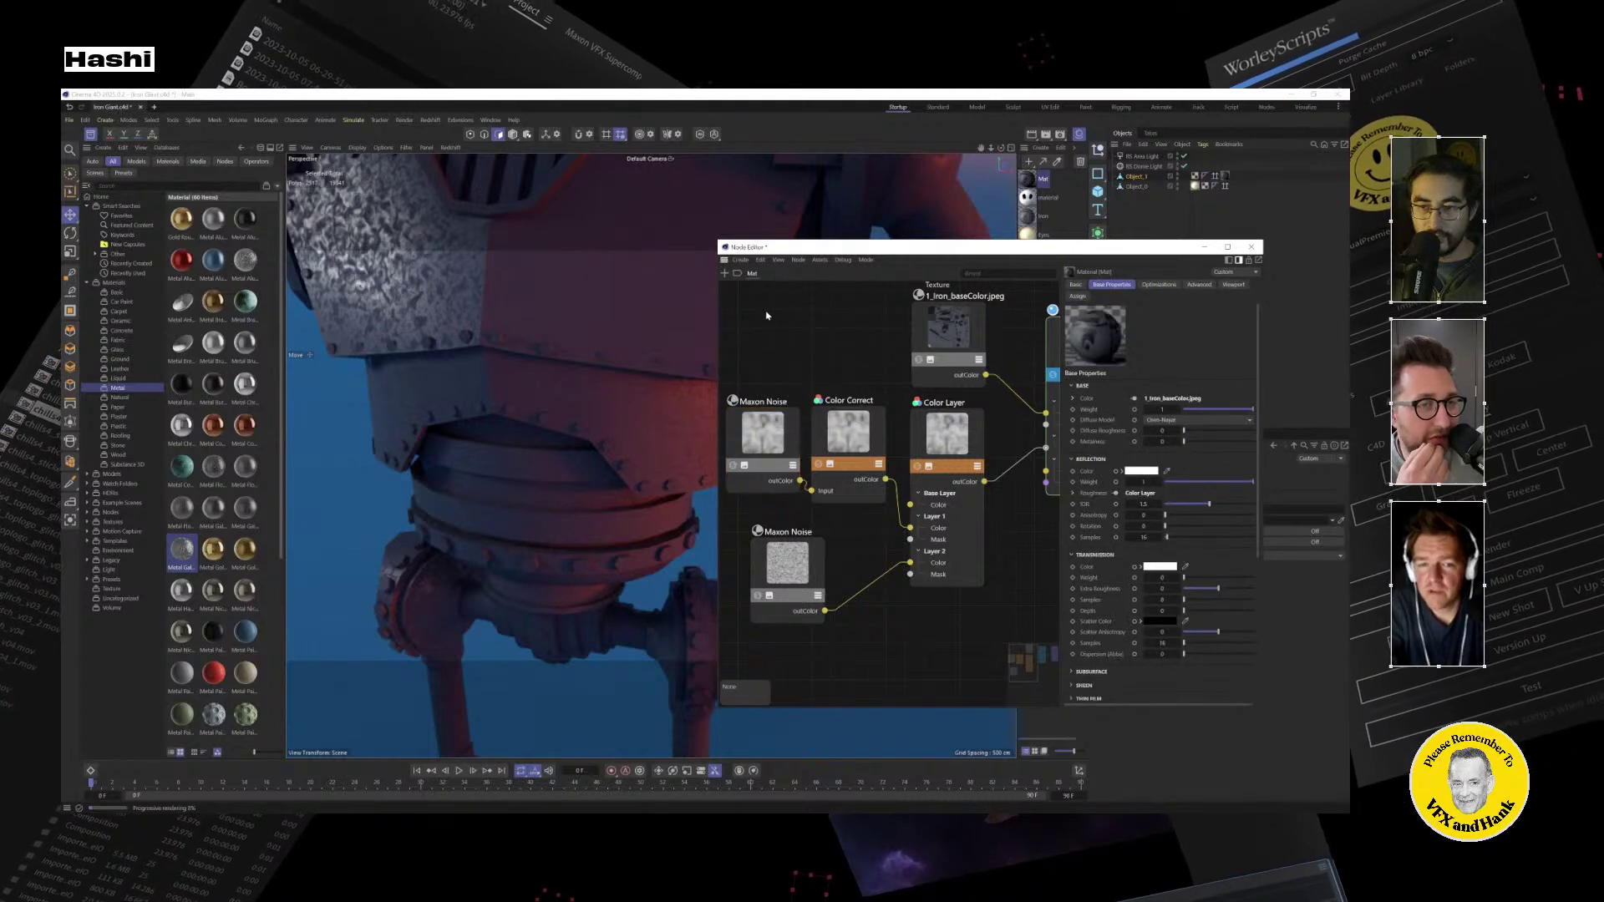
double_click(768, 316)
type("colo")
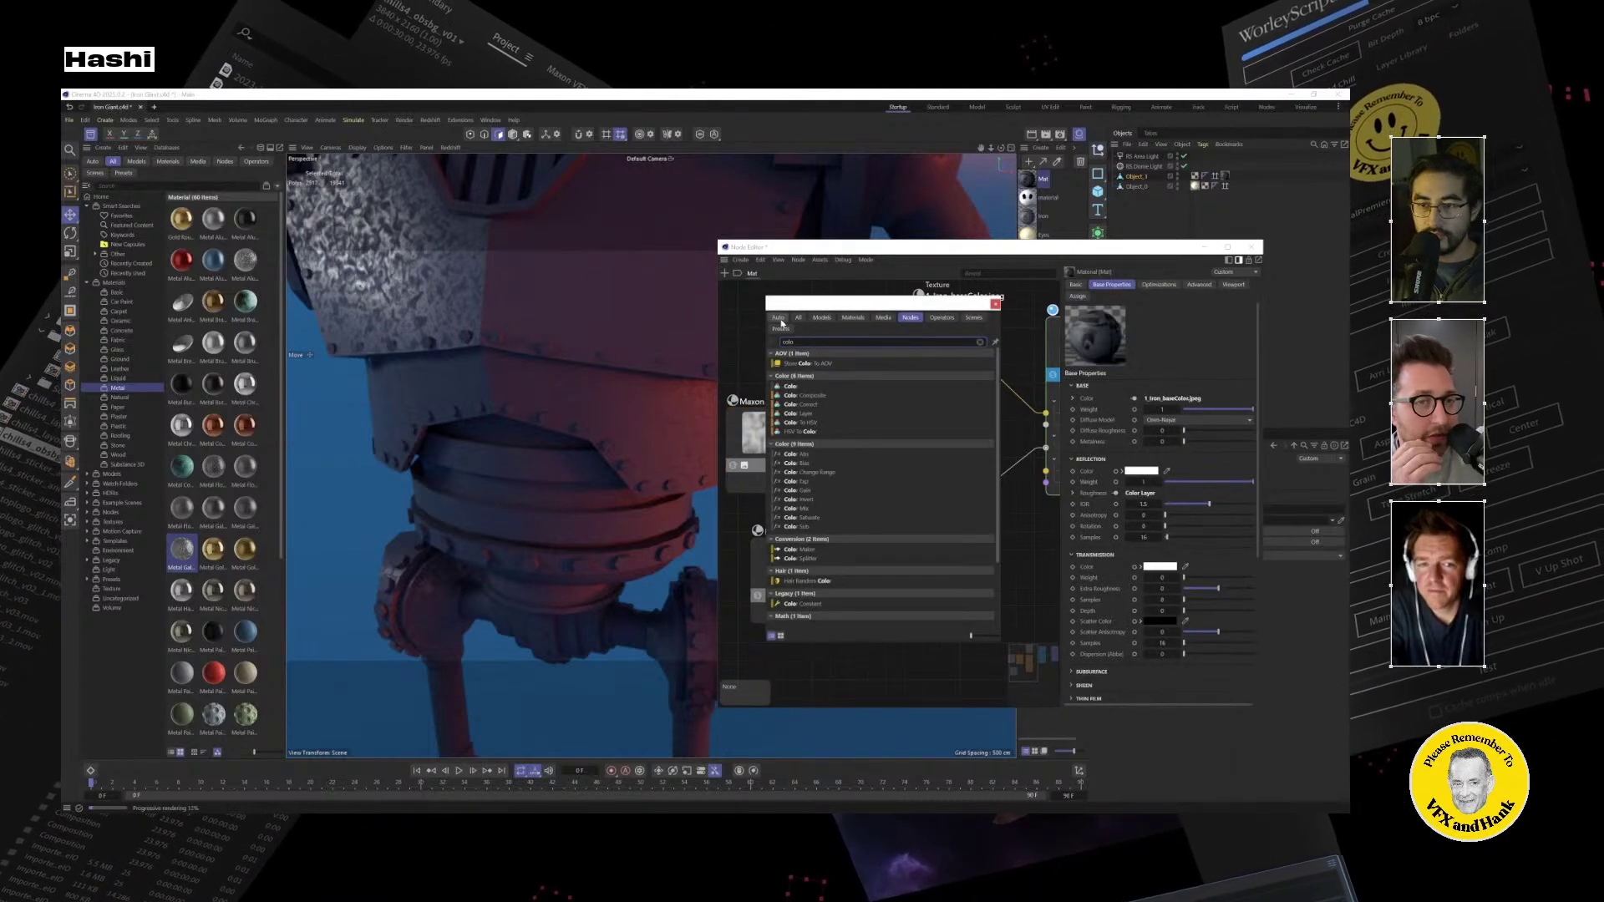
key("Down")
key("Return")
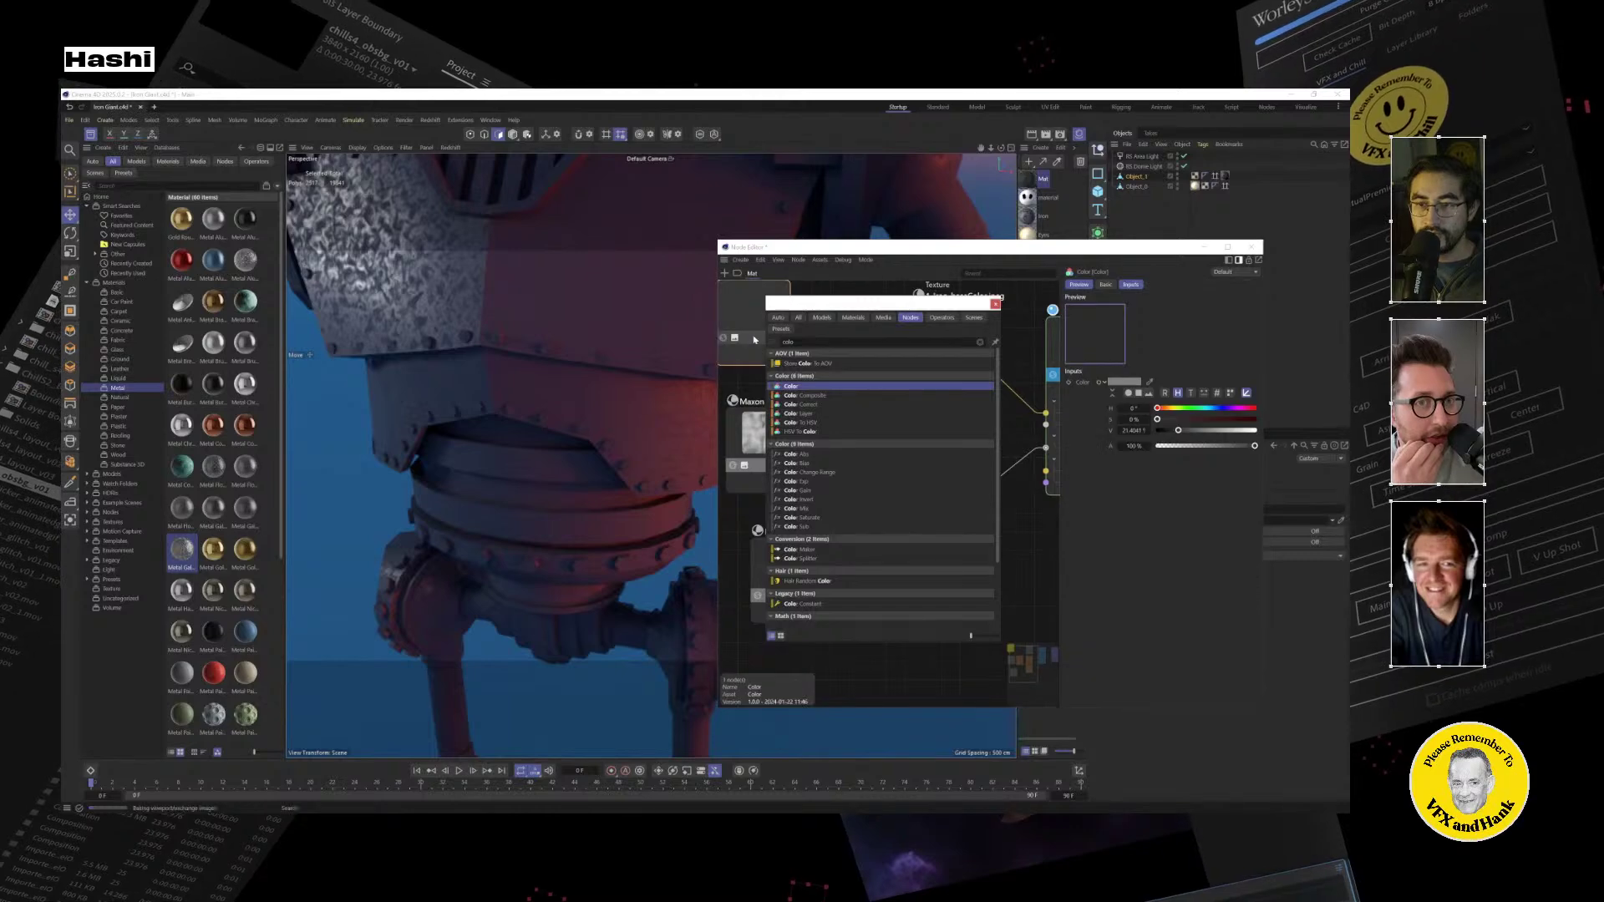
left_click(995, 304)
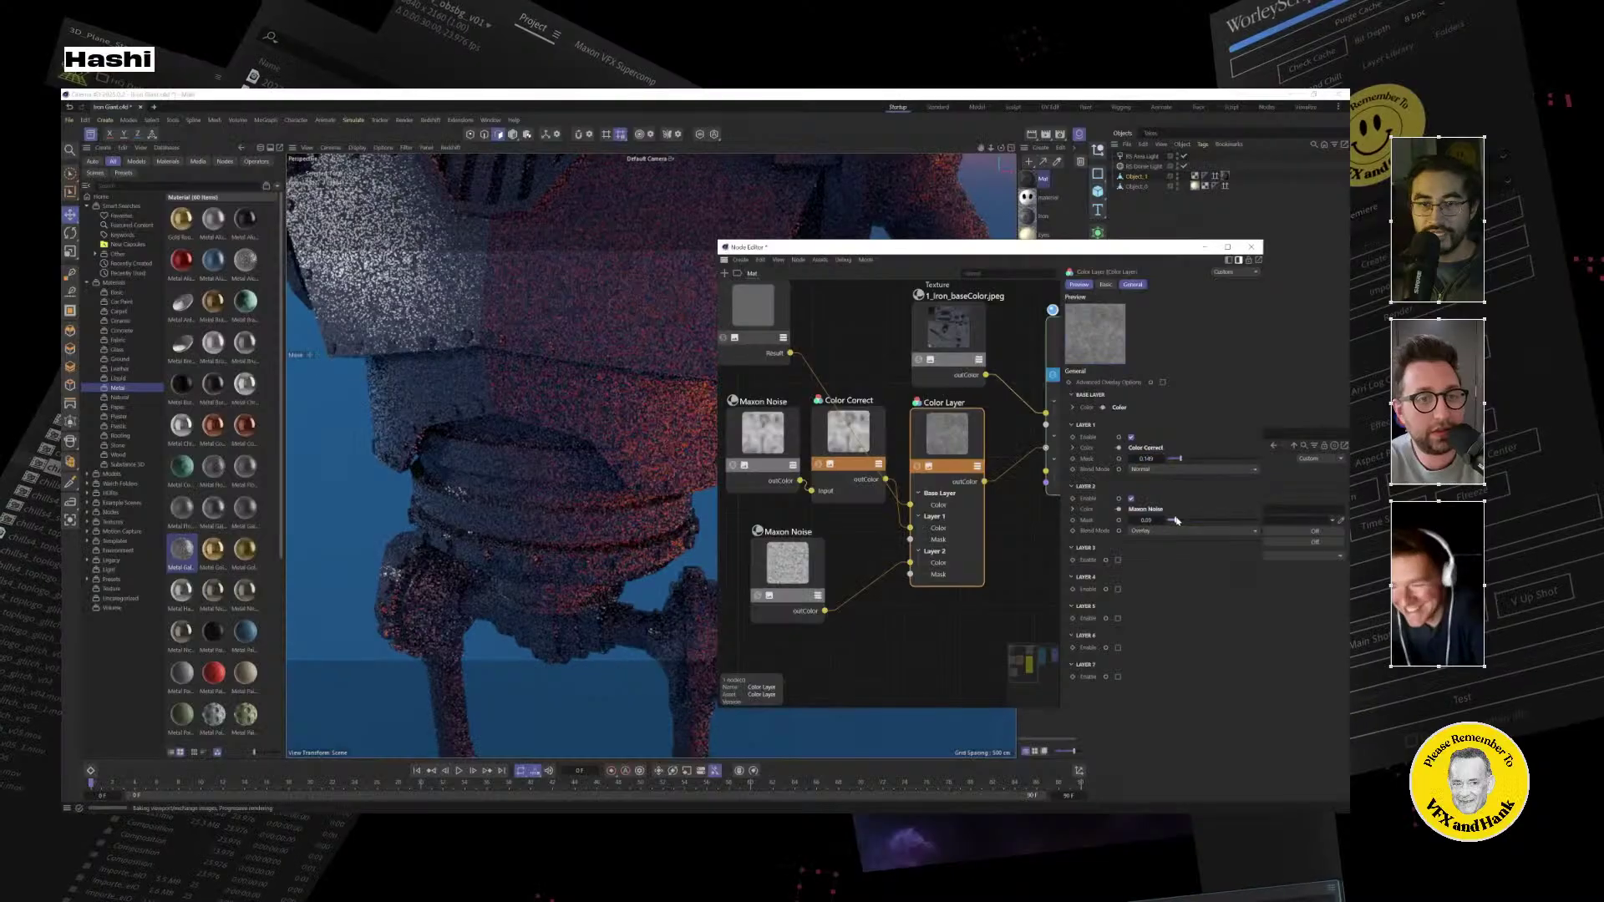
Rebalance the Color Layer's masks, with Layer 1 at 0.274, and place the Color node above Color Correct.
left_click_drag(1174, 520, 1180, 522)
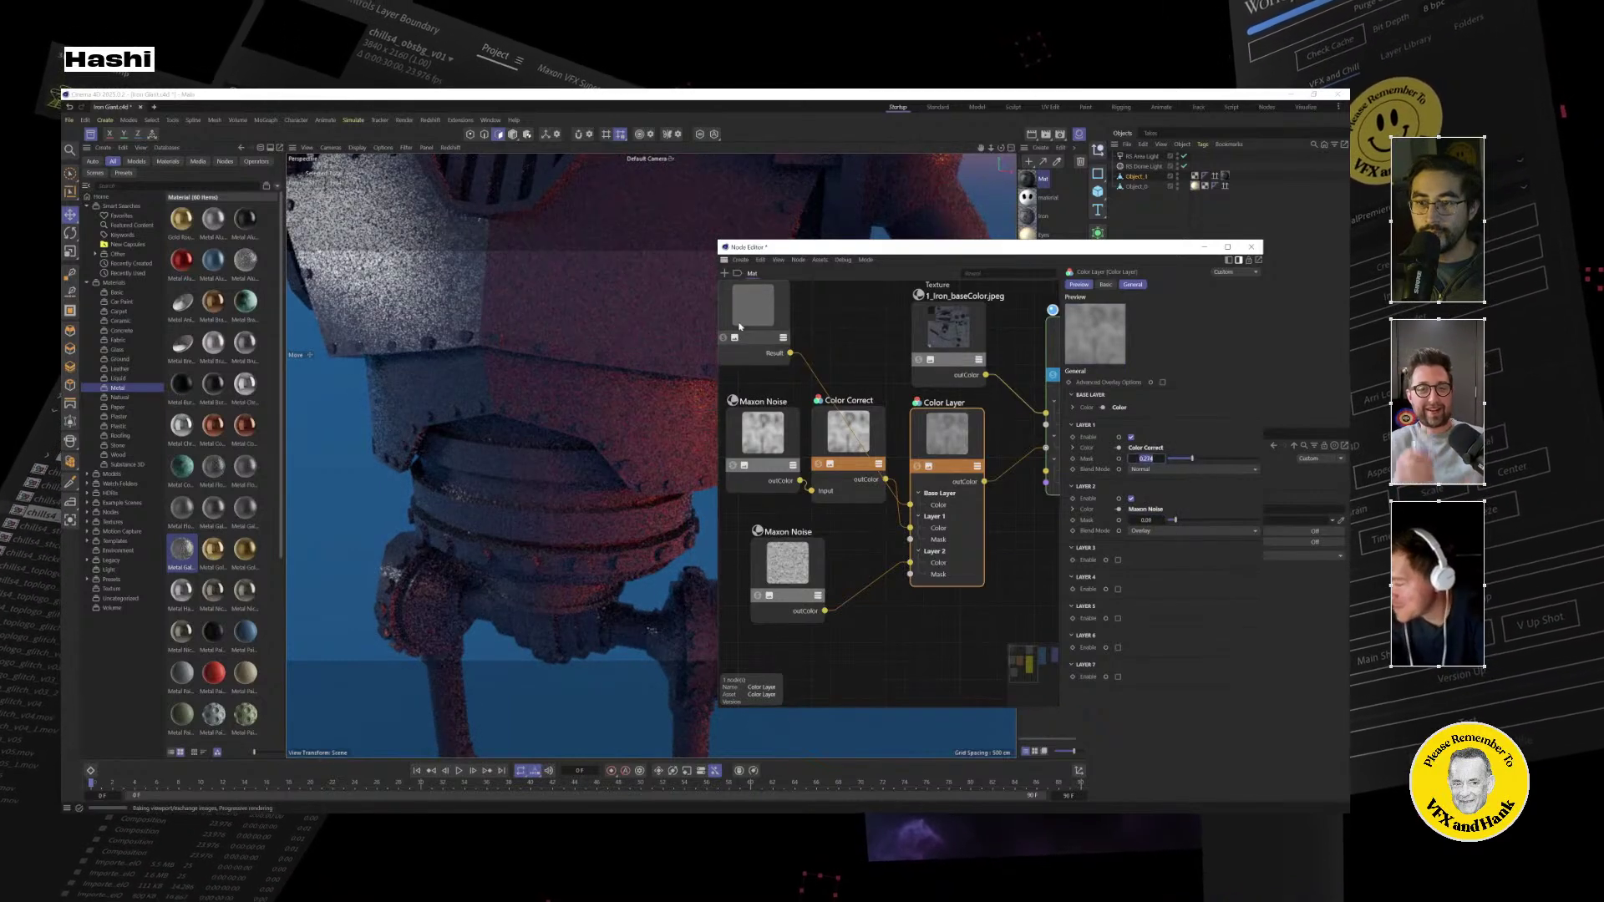
left_click_drag(750, 320, 841, 330)
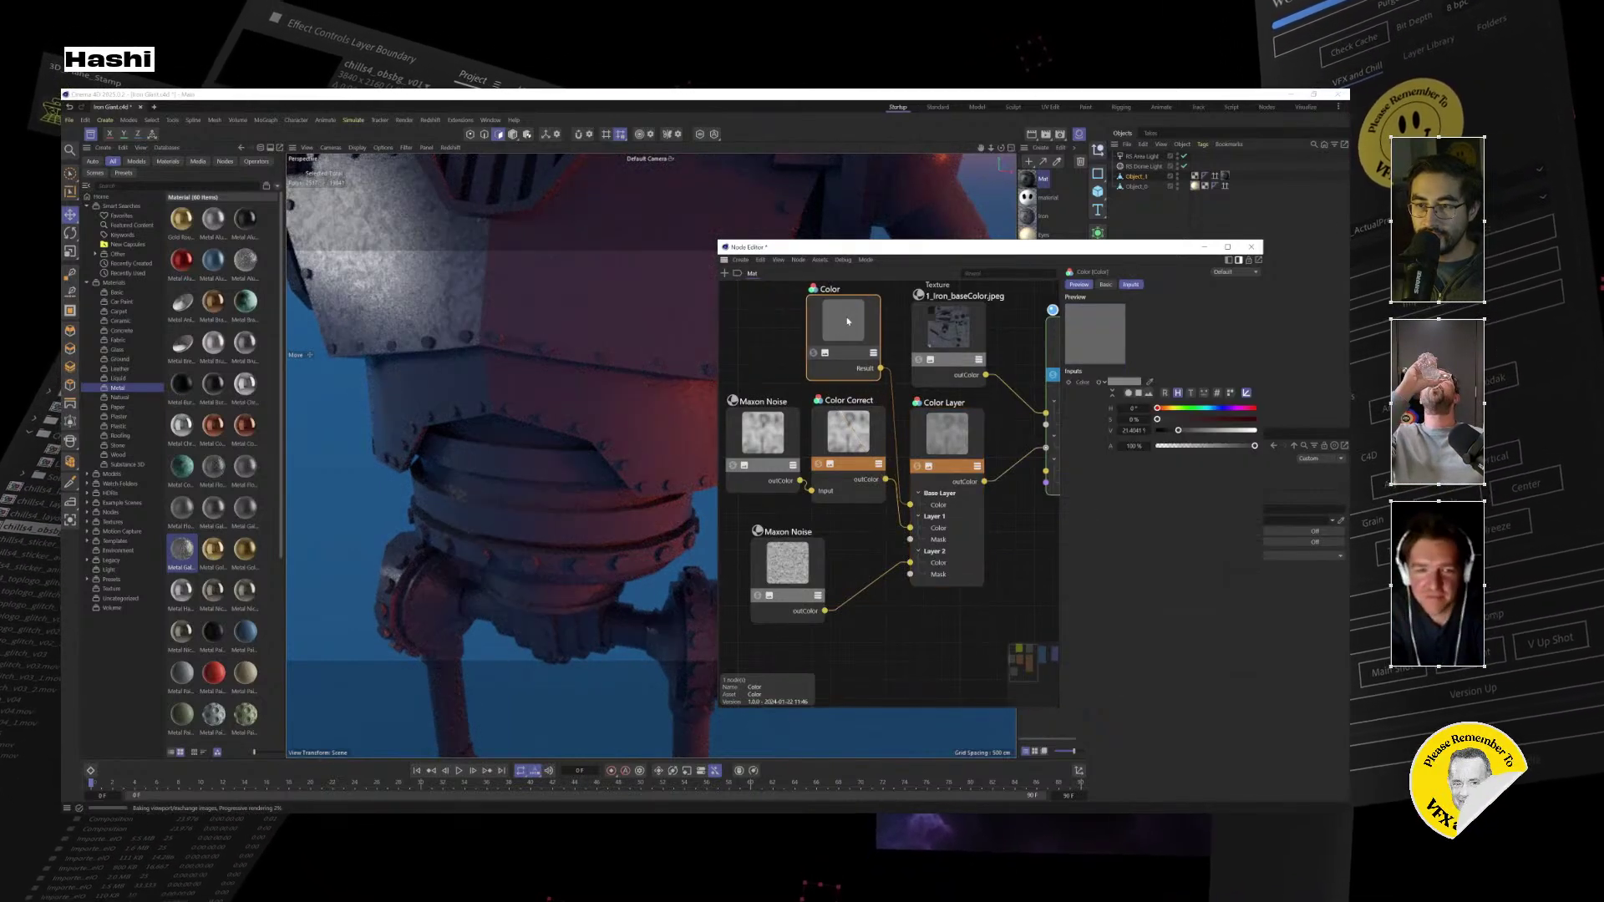
key("Tab")
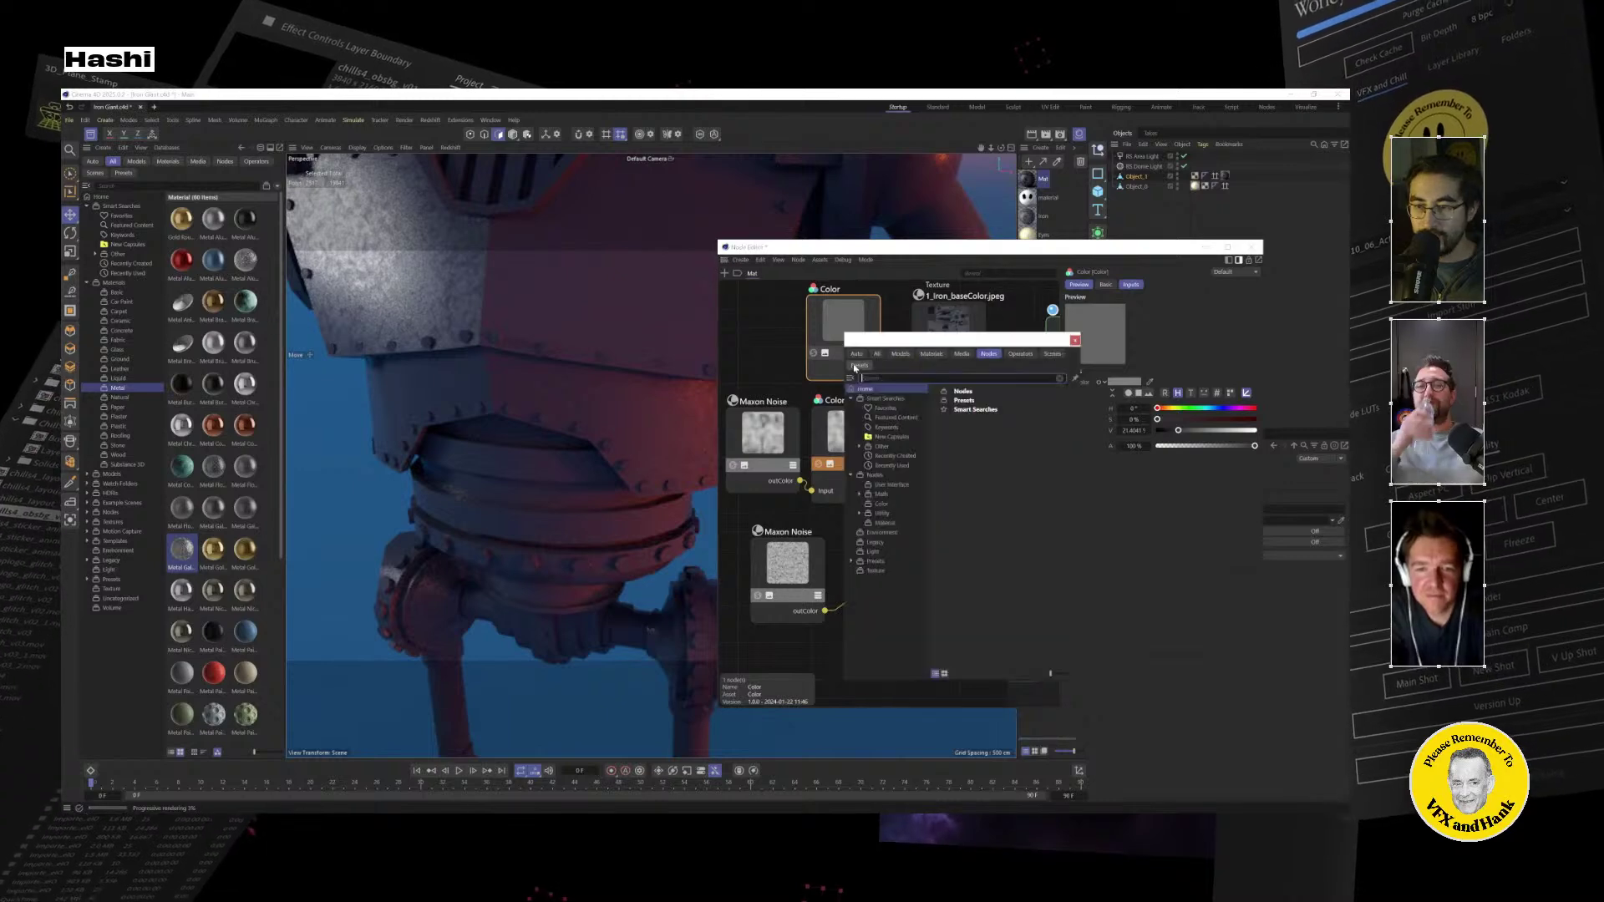
type("colo")
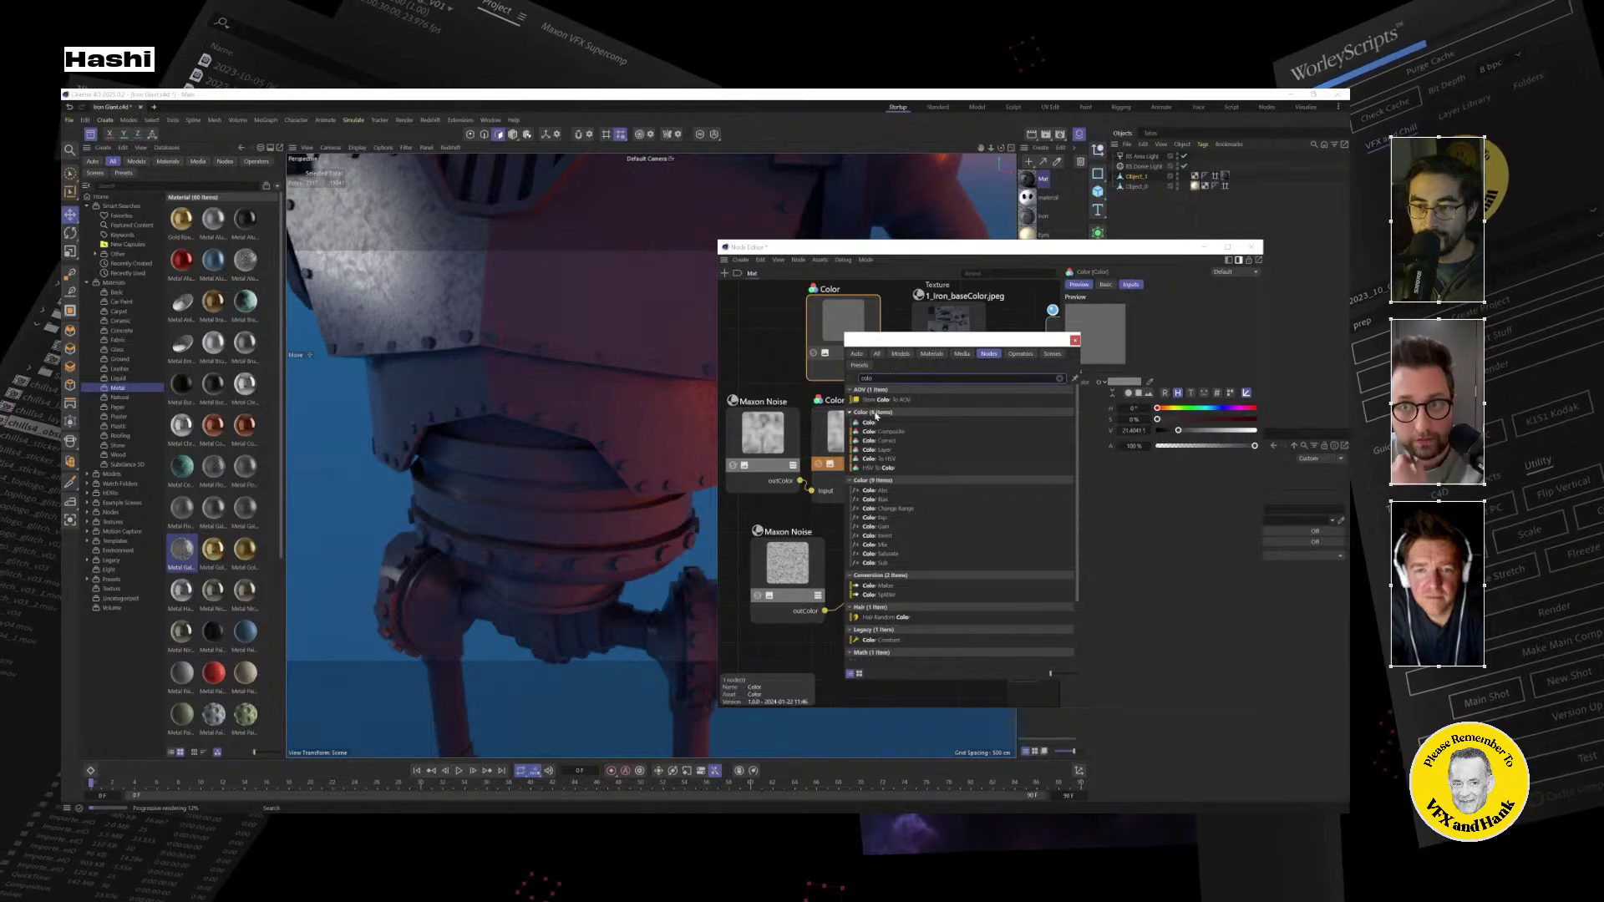
left_click(1075, 341)
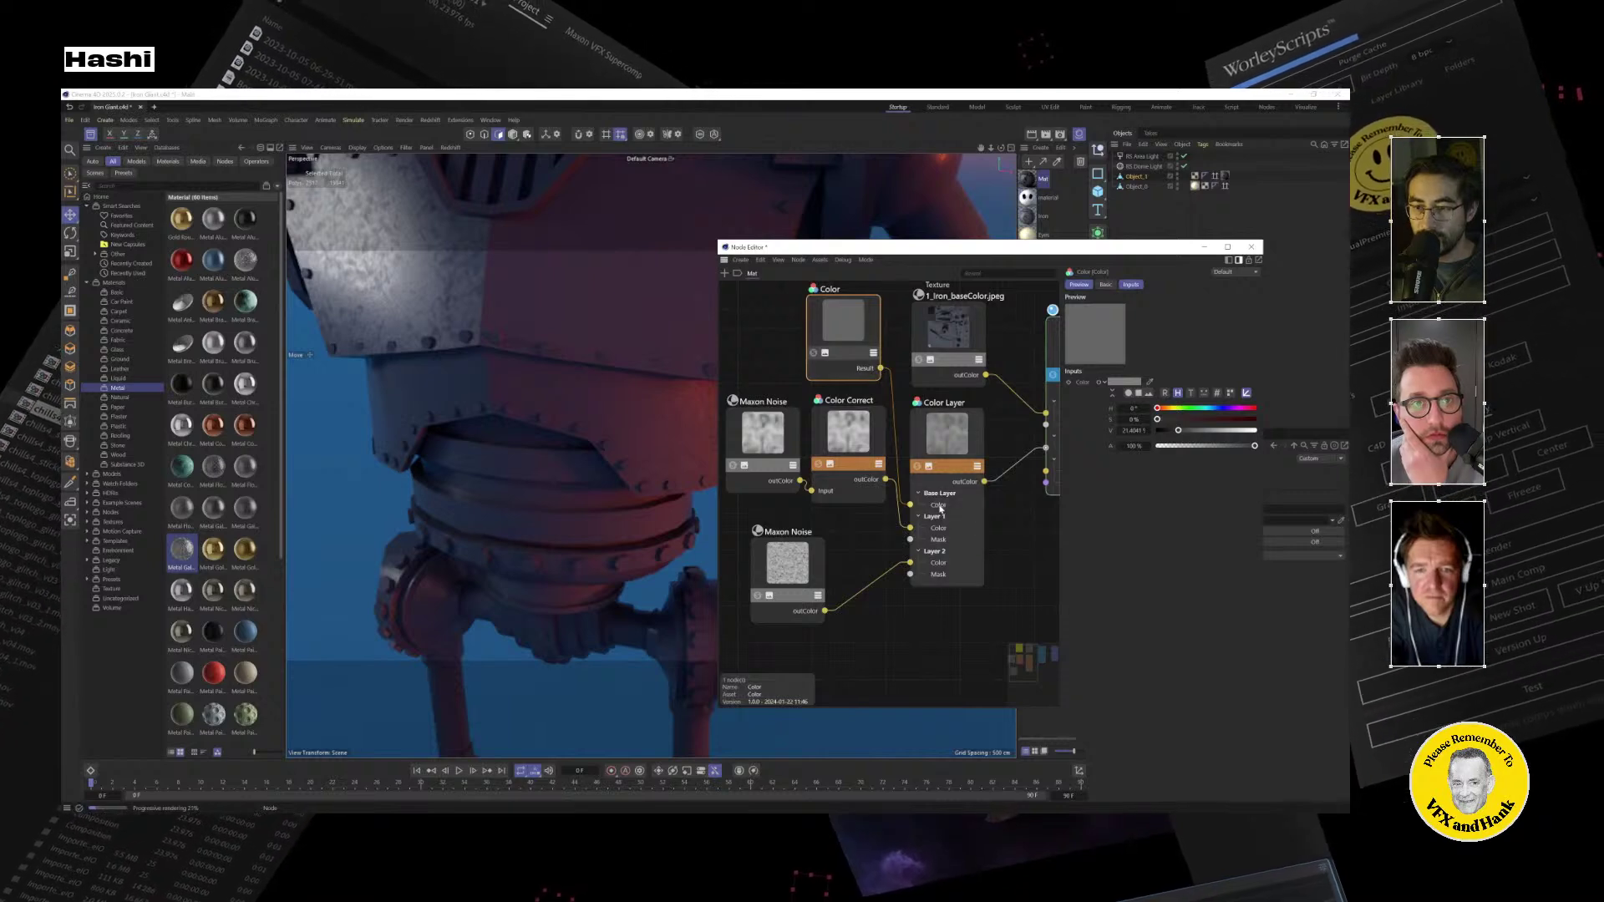
Change the Color Layer's Layer 1 Blend Mode to Overlay.
left_click(866, 451)
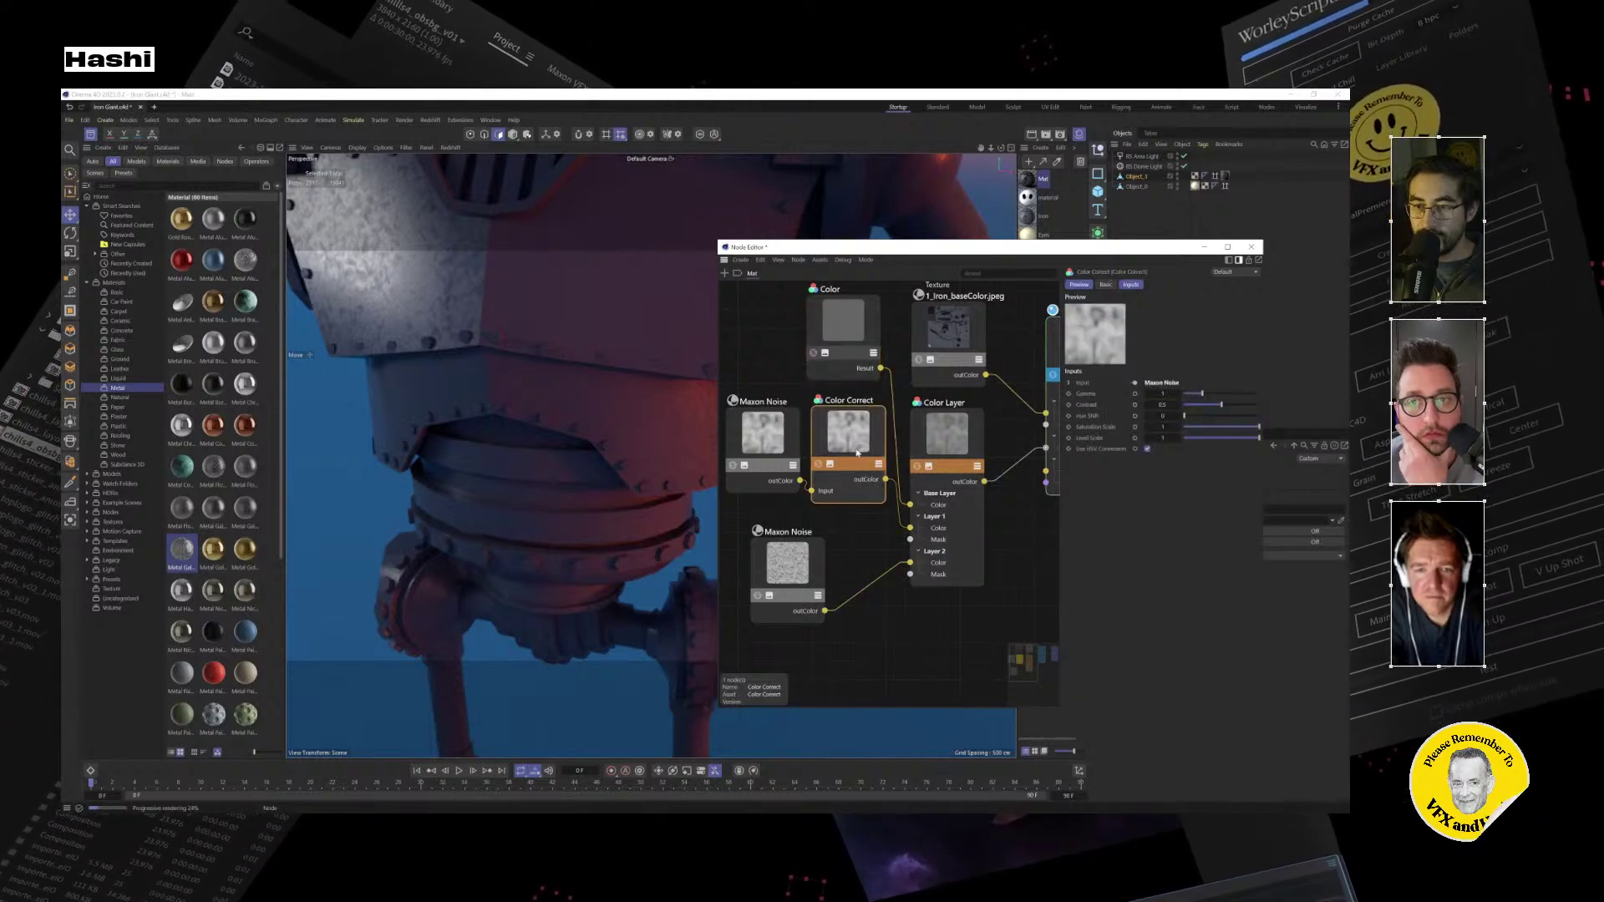
left_click(920, 452)
left_click(1153, 469)
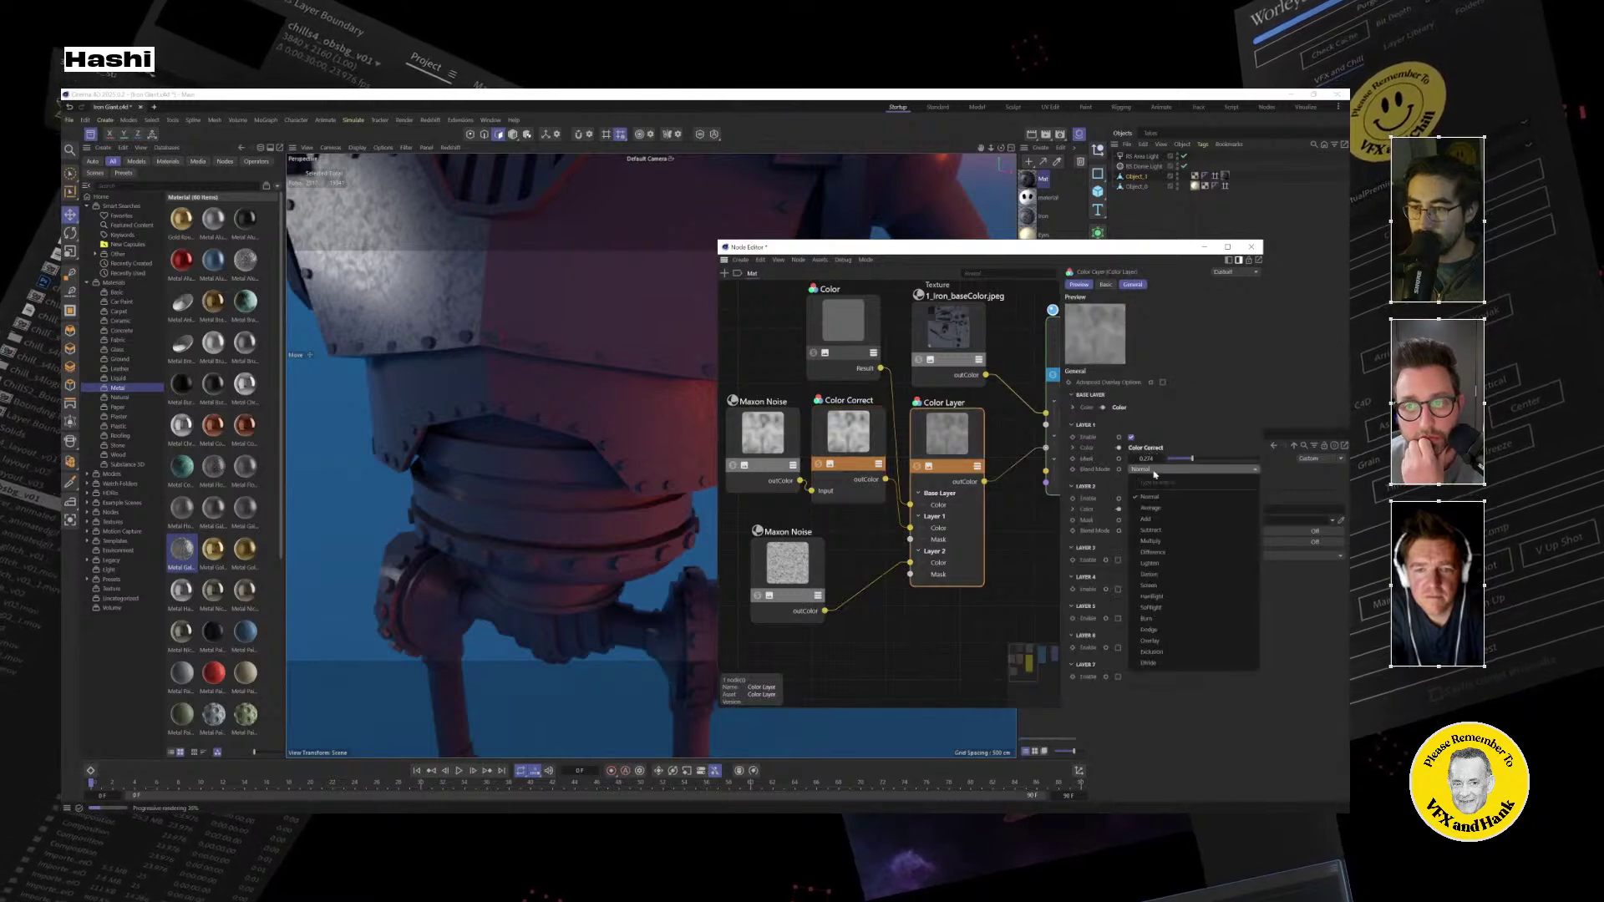
left_click(1175, 641)
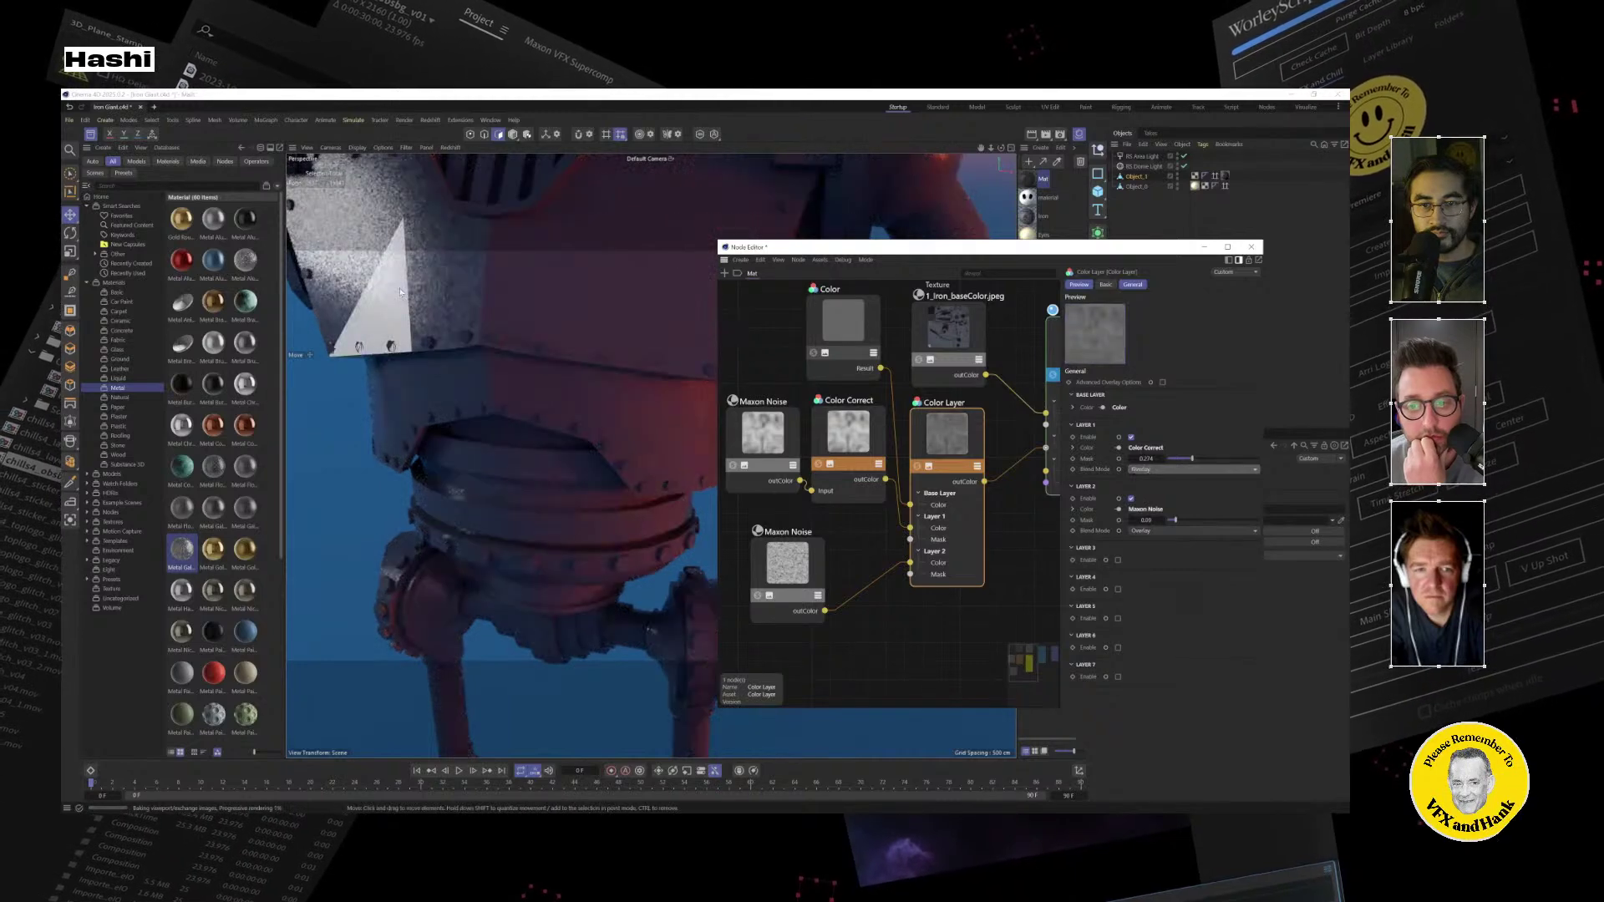
Raise the Color Layer's Layer 1 Mask to about 0.62 and Layer 2 Mask to about 0.26, checking the chest highlights.
left_click_drag(405, 493, 546, 479, "alt")
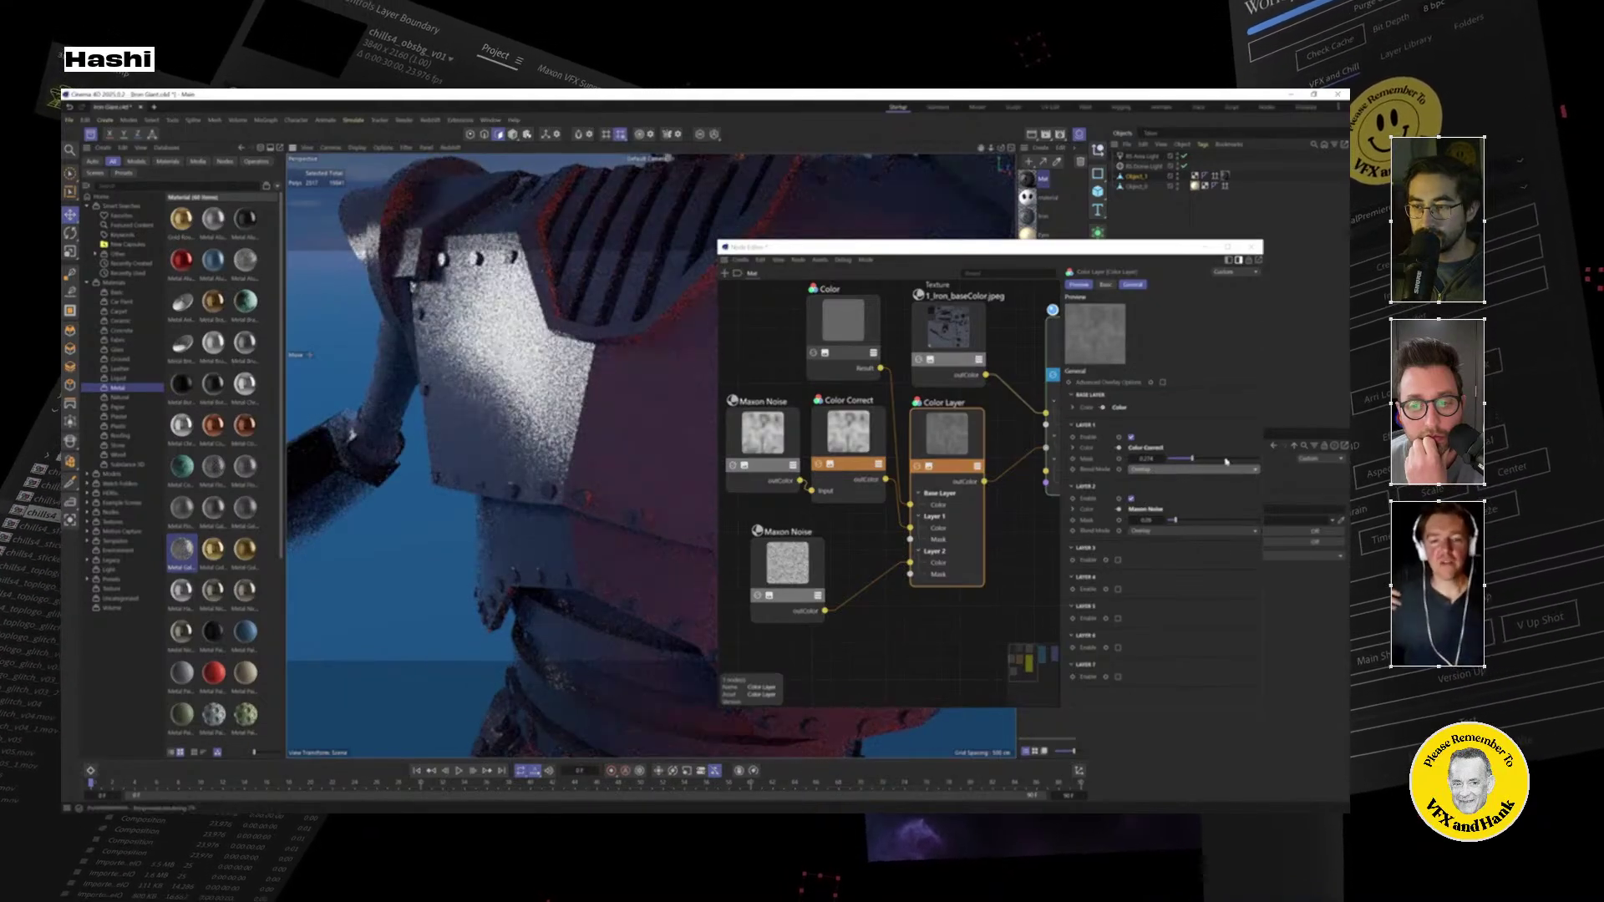
left_click_drag(1191, 458, 1225, 459)
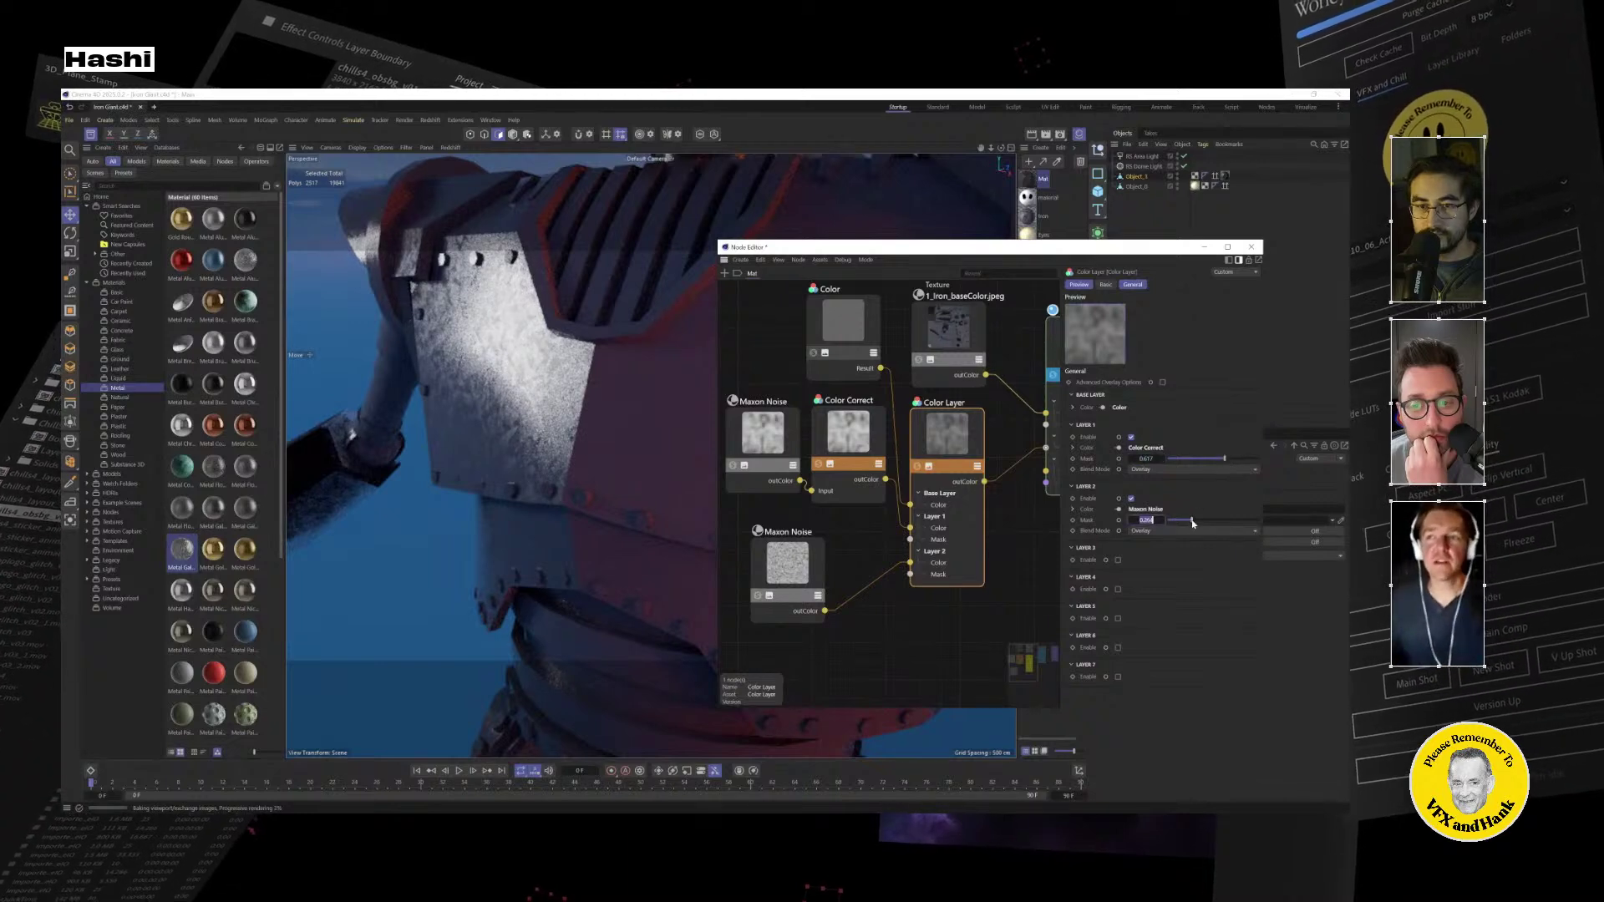
key("Return")
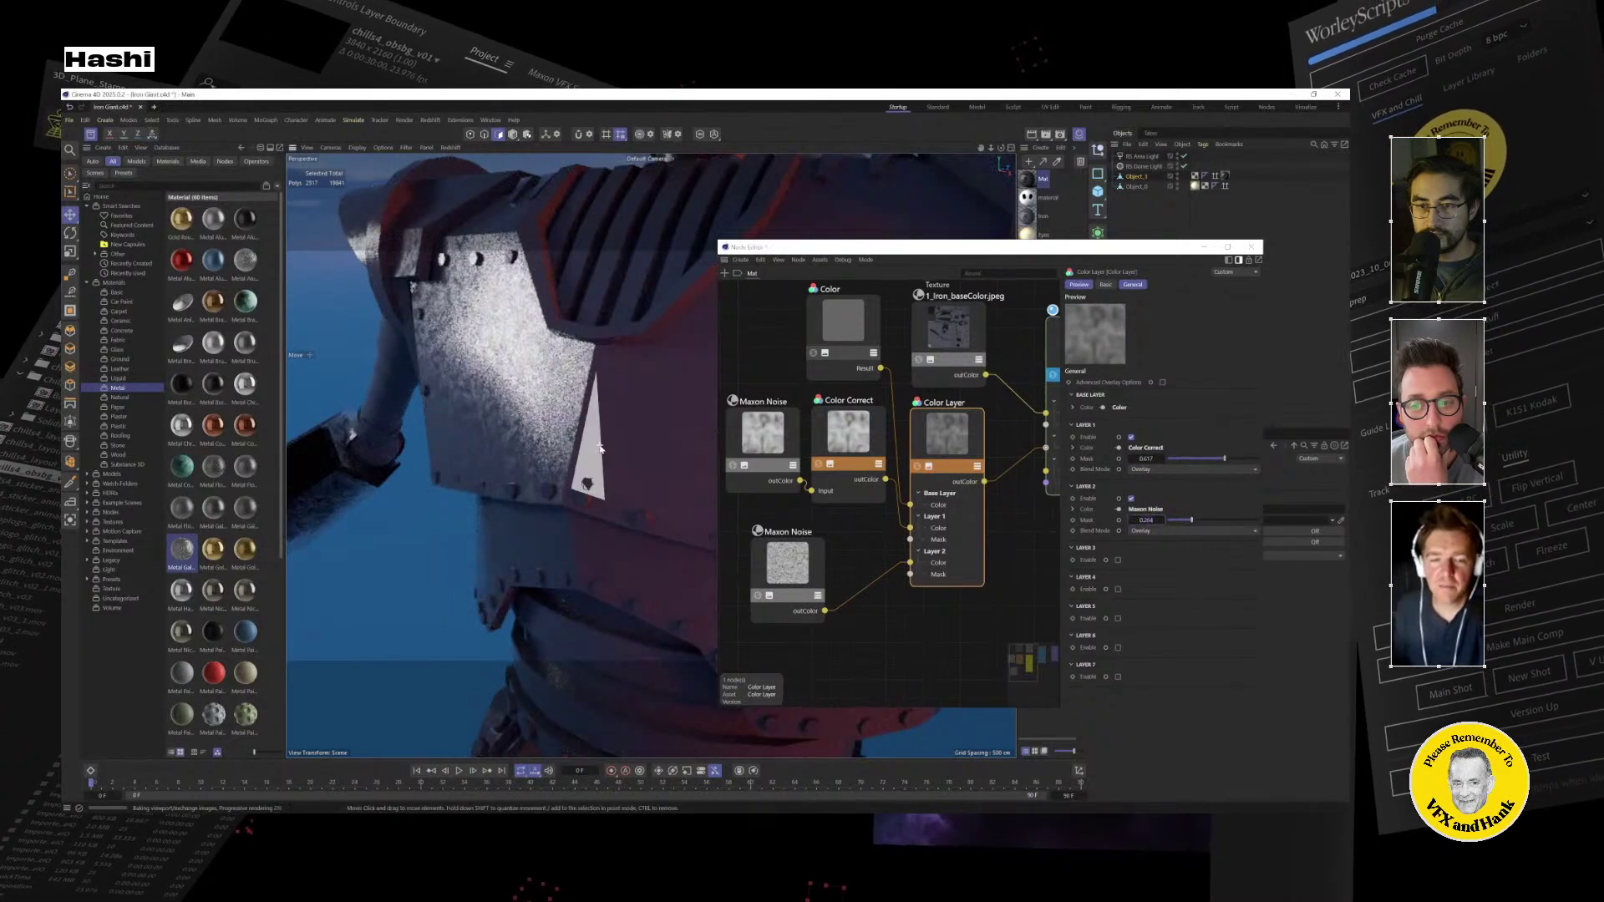
left_click_drag(535, 434, 594, 459, "alt")
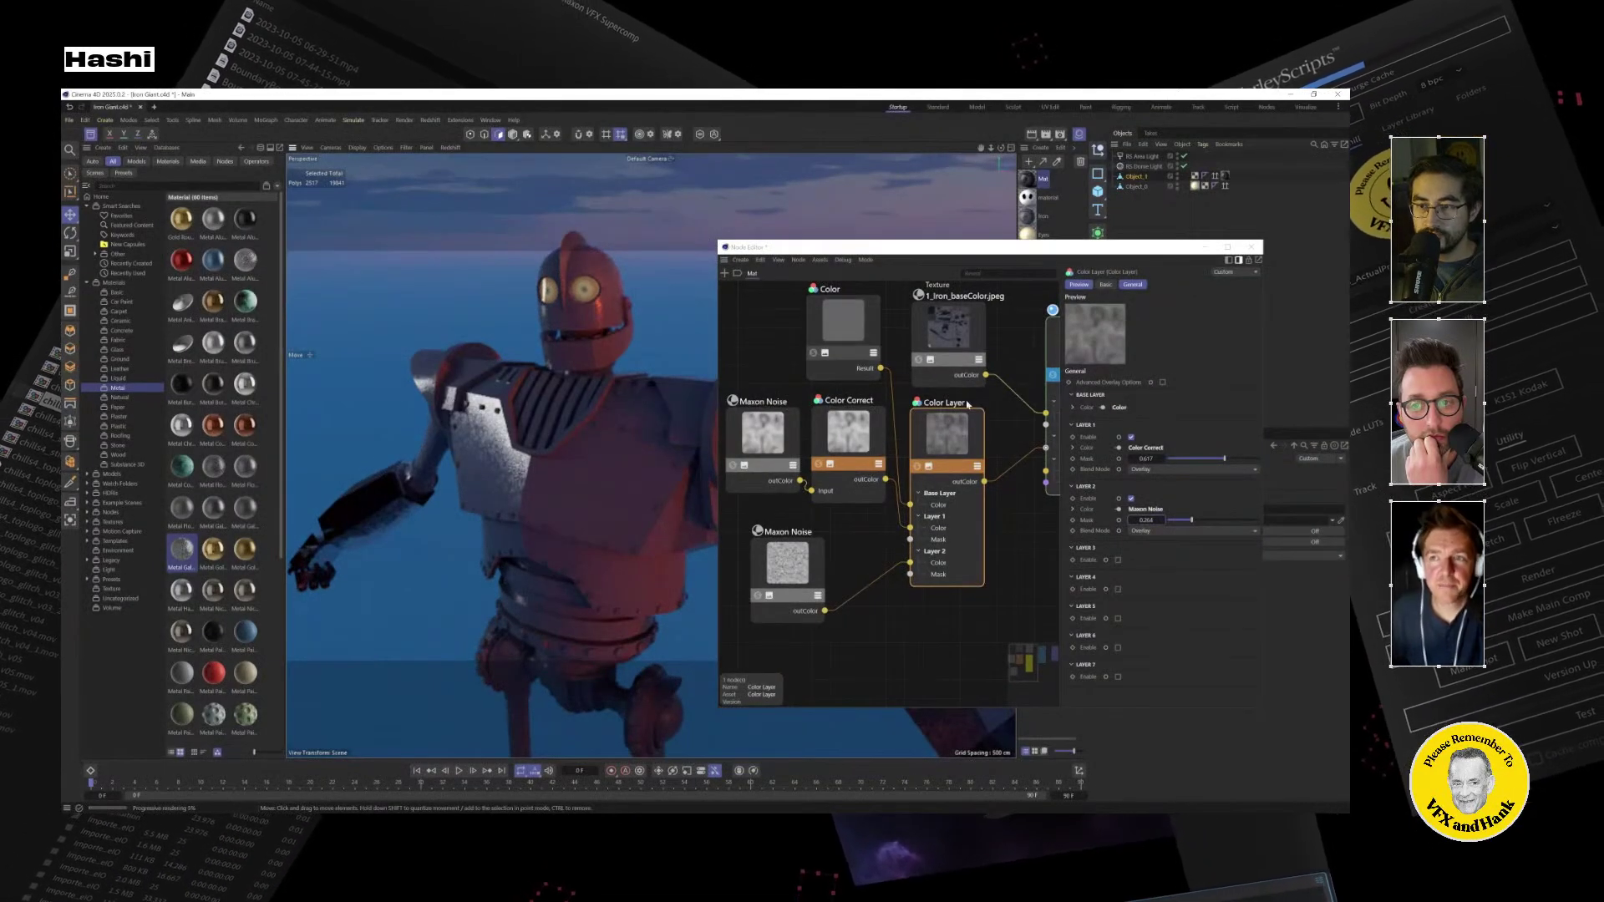
Place the RS Standard node closer to the Color Layer and inspect the roughness highlights on the robot's chest plate.
left_click(1052, 357)
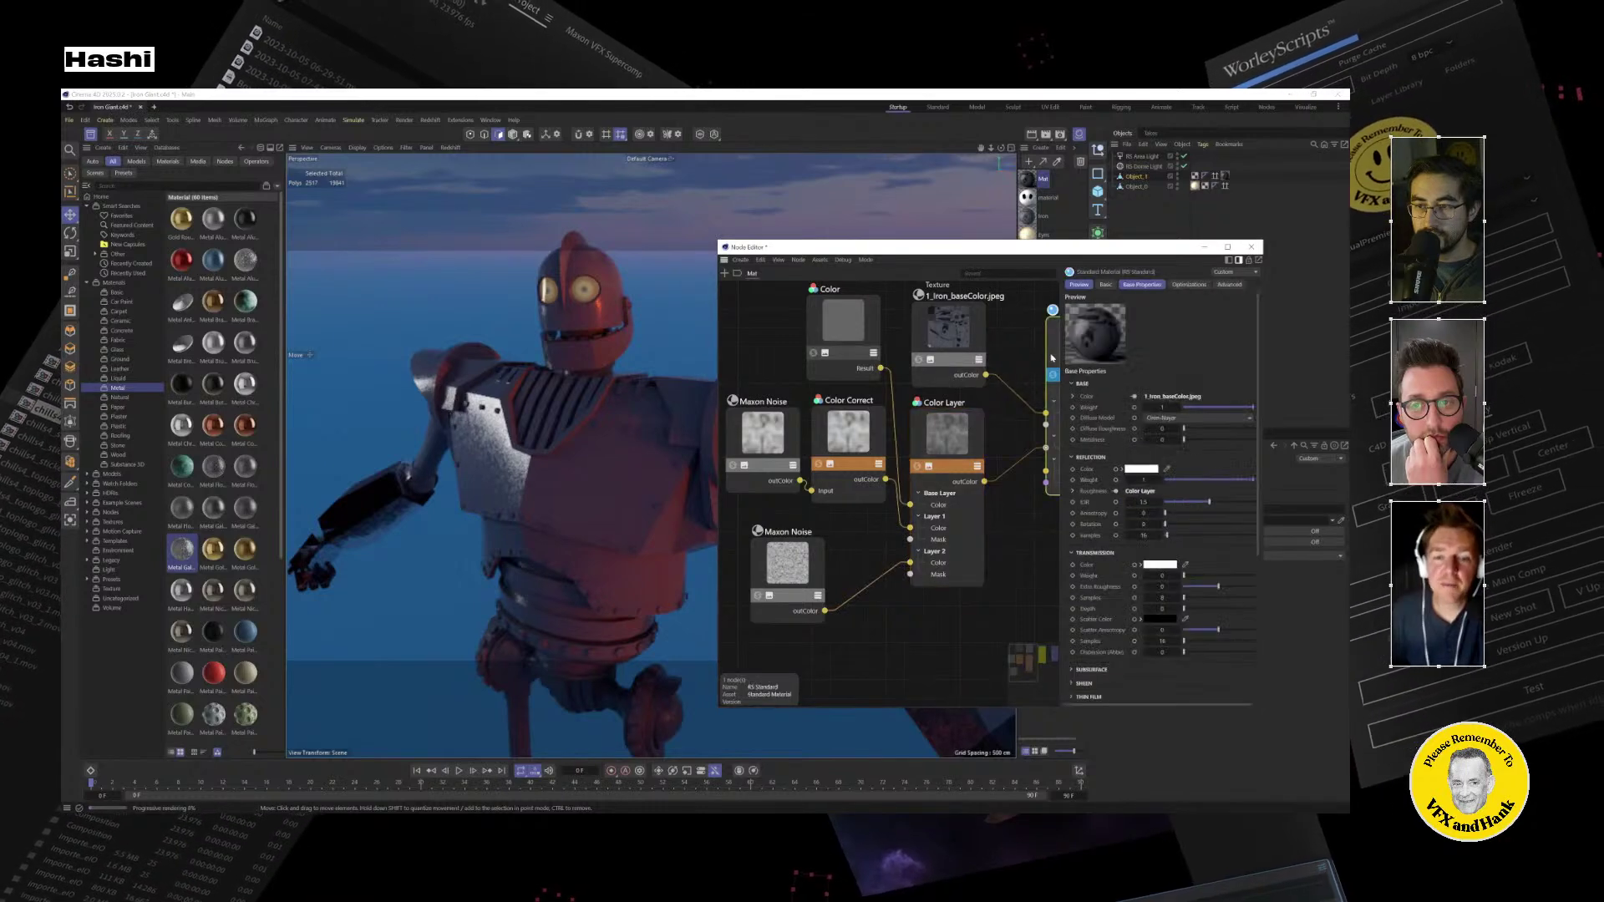
left_click_drag(1058, 355, 1025, 360)
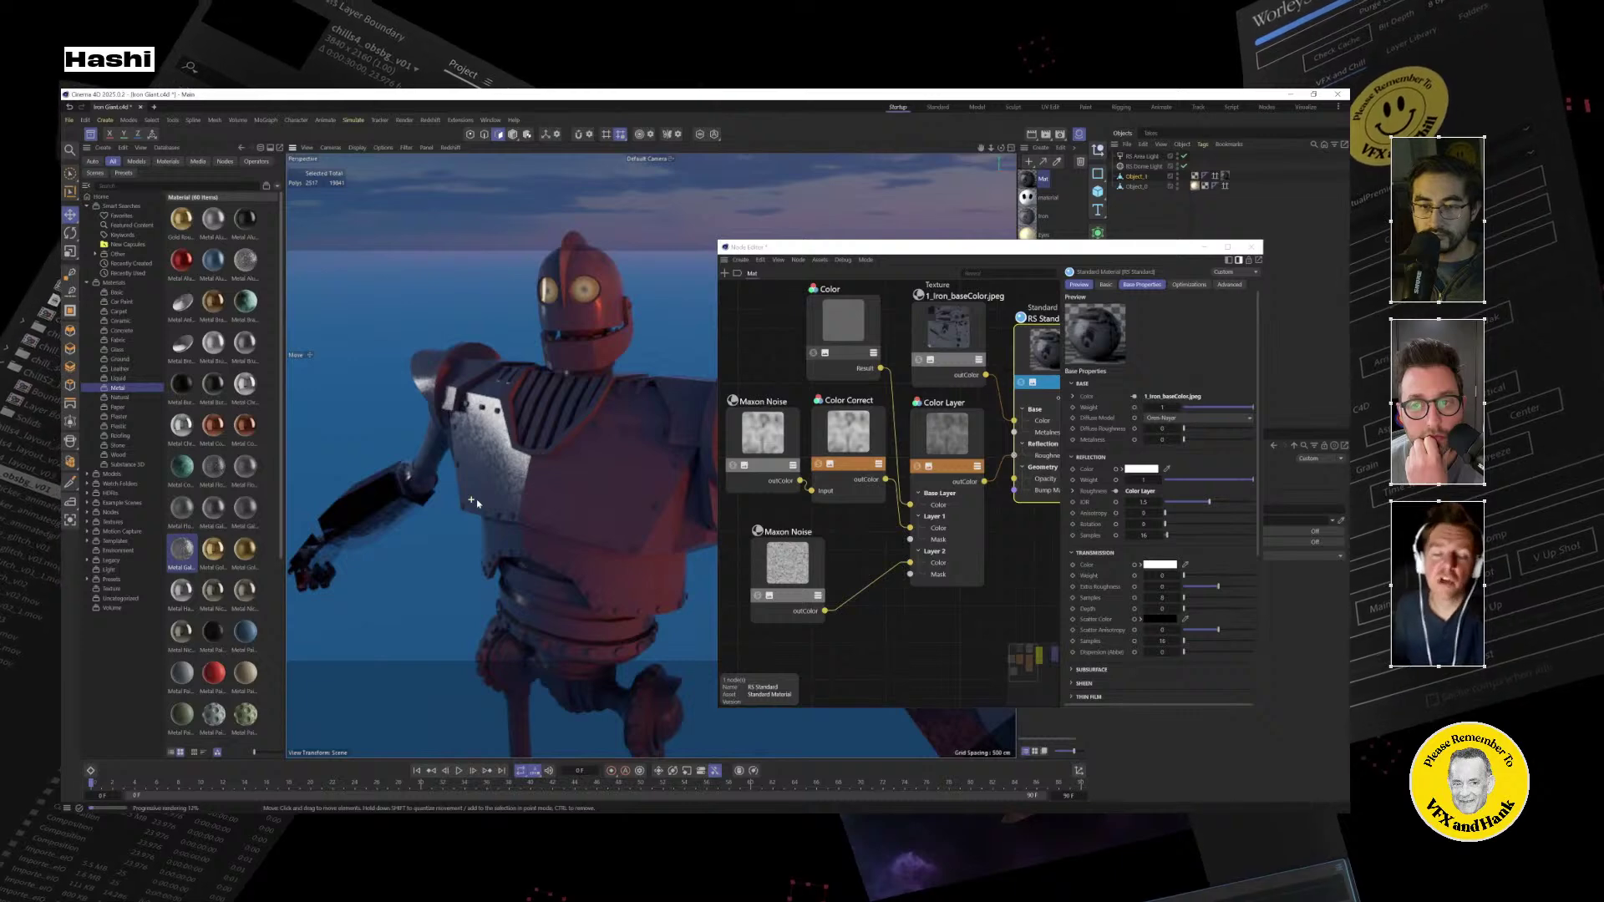
left_click_drag(476, 502, 544, 499, "alt")
scroll(522, 486, "up", 6)
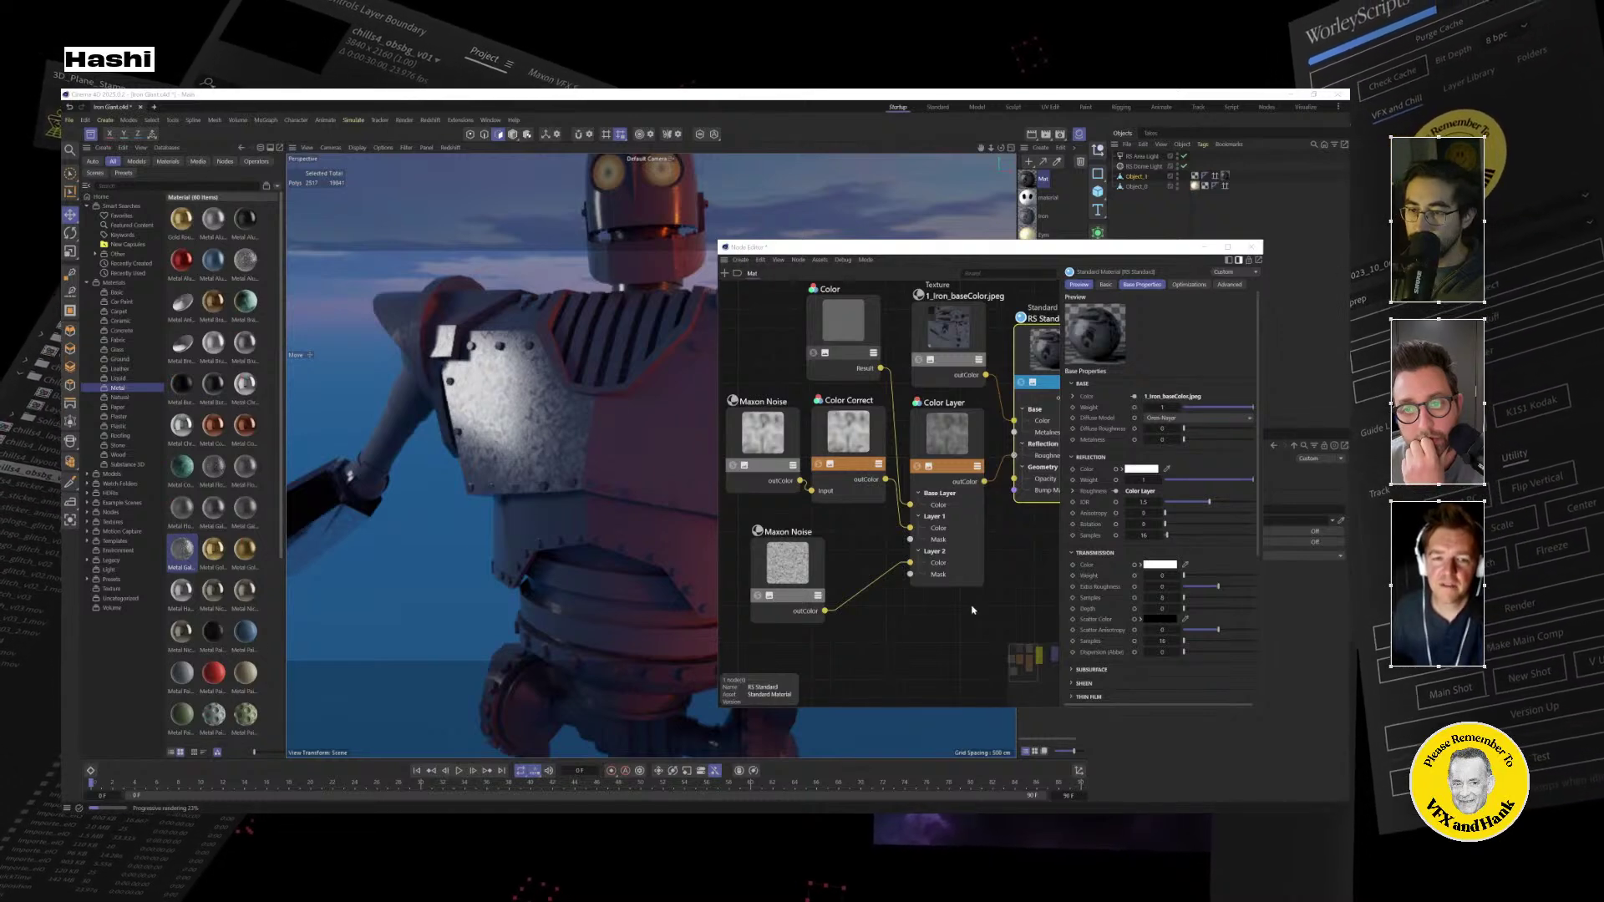
Add a Ramp node to the material graph and place it in the free space beside the Color Layer.
left_click(892, 638)
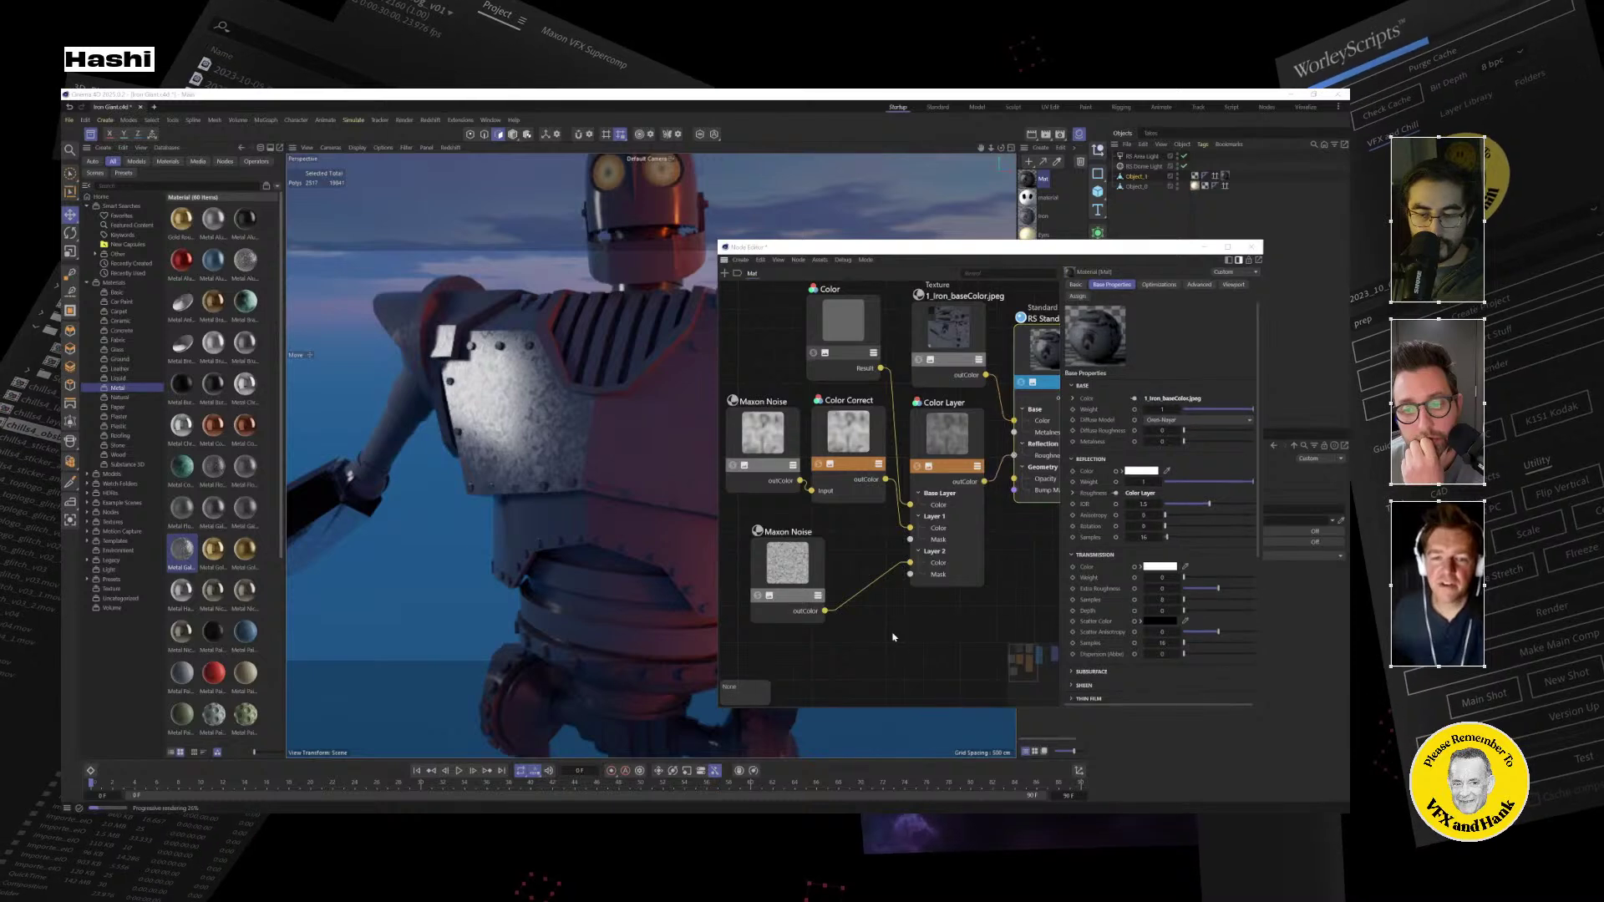
key("shift+c")
type("grad")
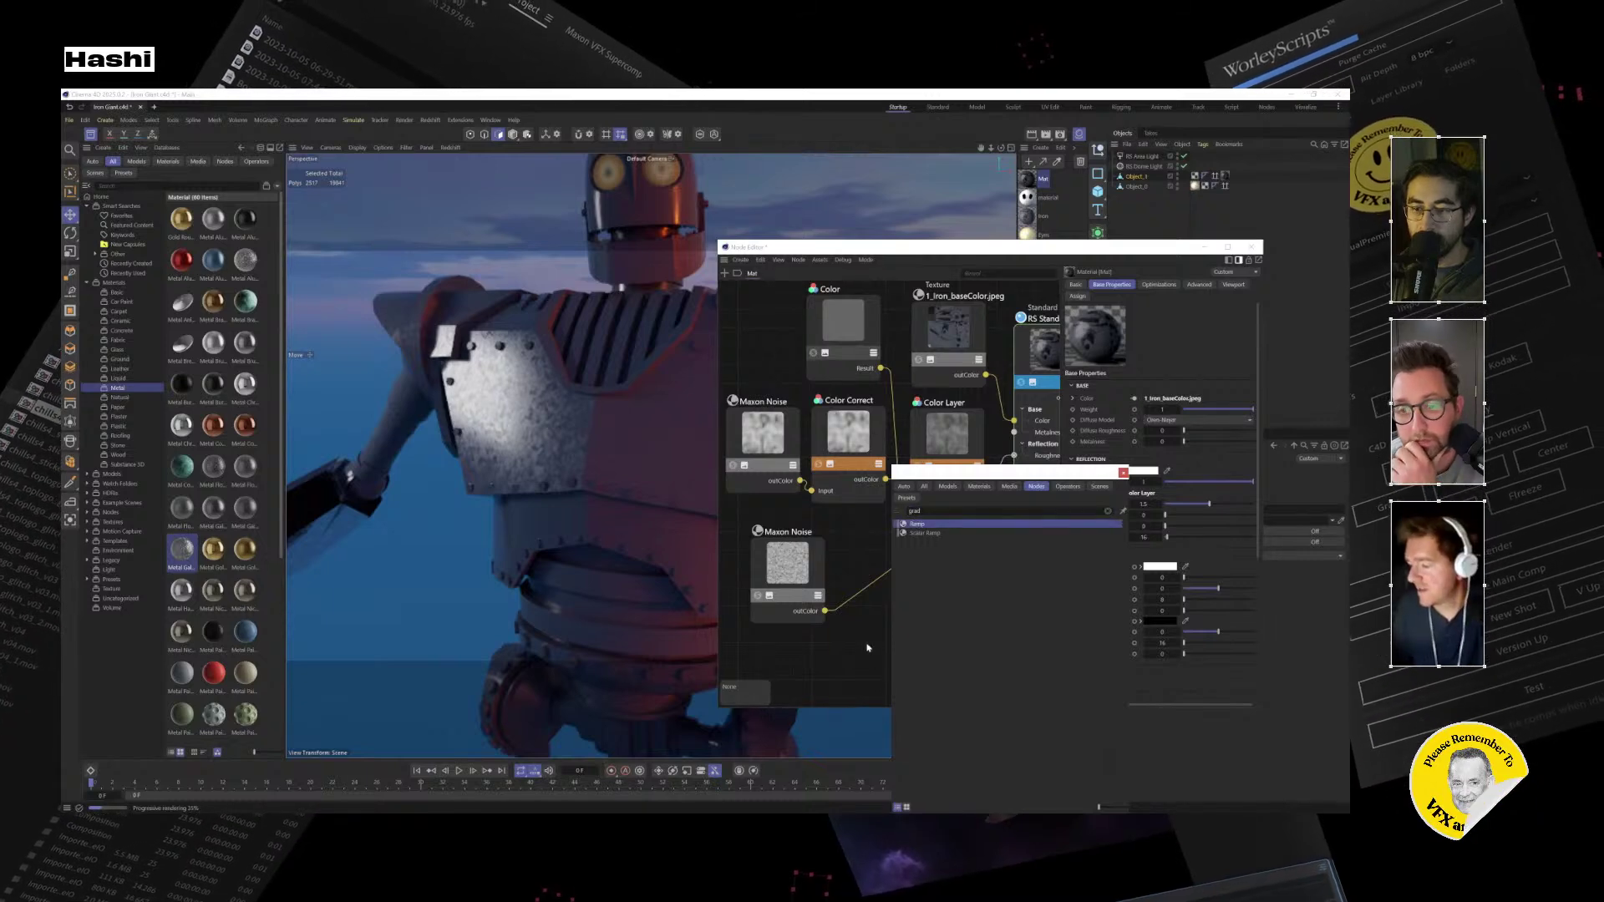
key("Return")
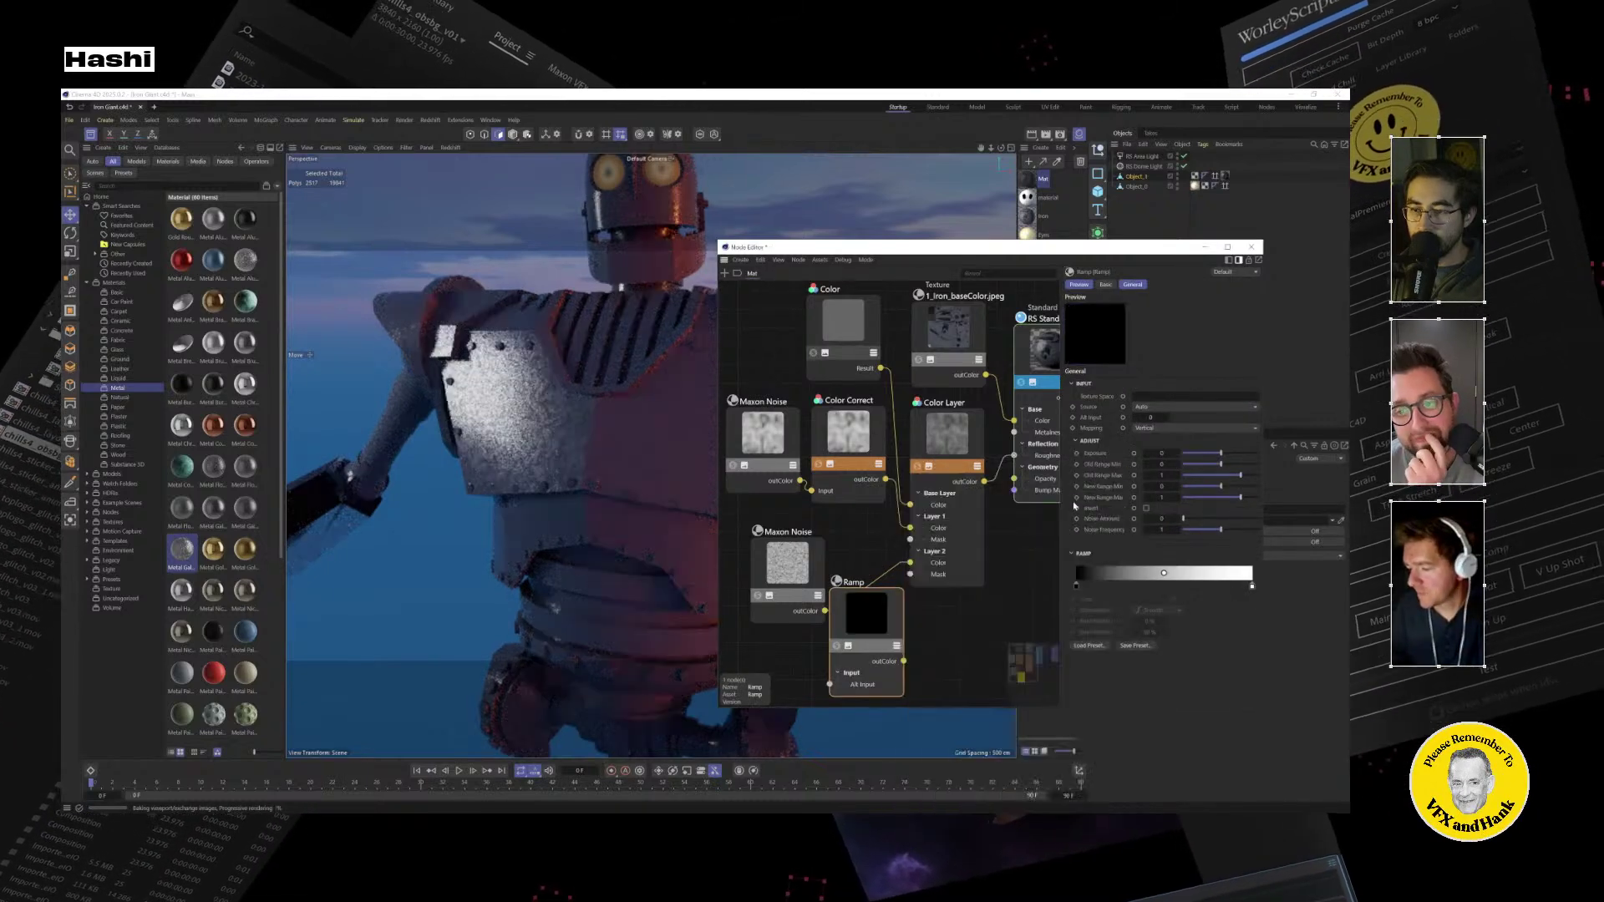
left_click_drag(877, 614, 970, 616)
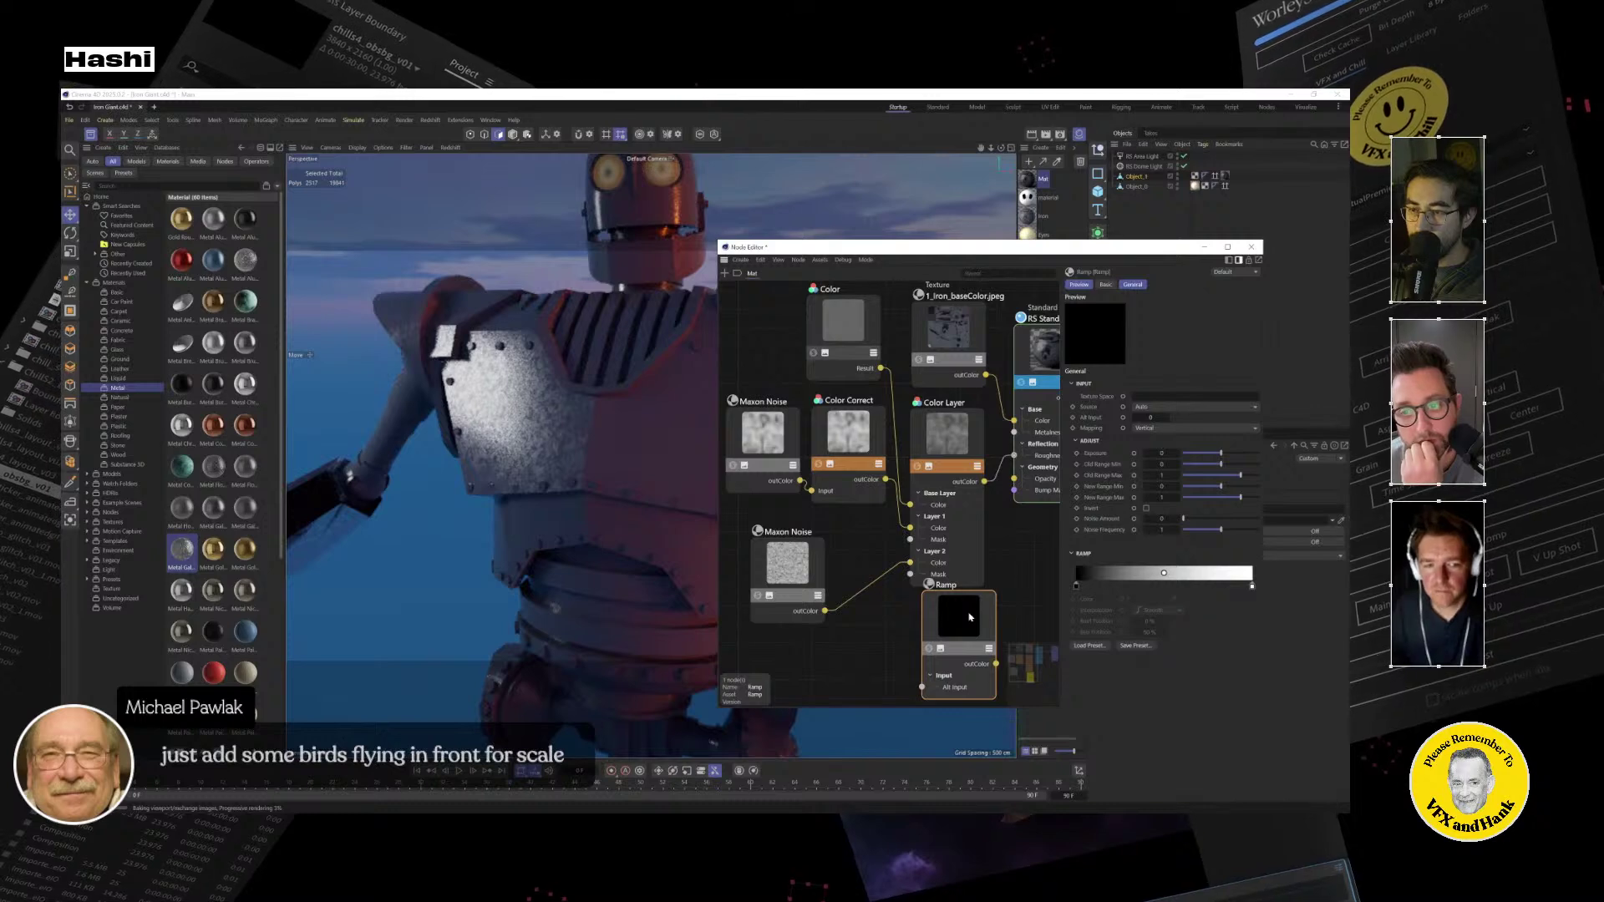
left_click_drag(975, 625, 1036, 585)
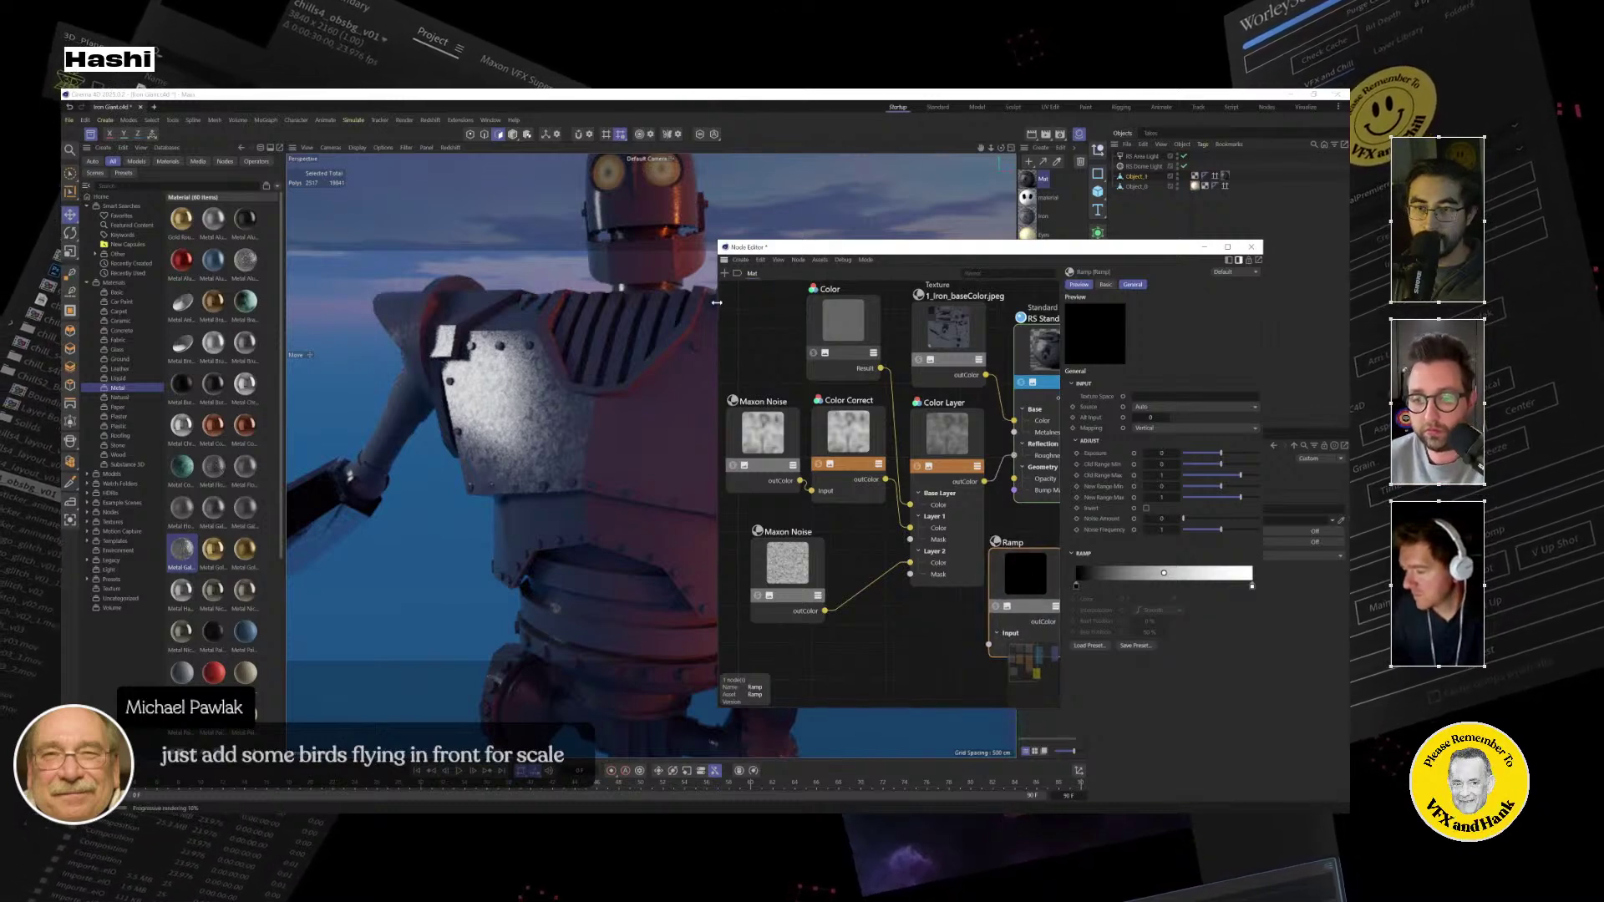
Widen the Node Editor and route the Color Layer's outColor through the Ramp's Alt Input into RS Standard's Roughness.
left_click_drag(716, 303, 409, 318)
left_click_drag(765, 350, 821, 351)
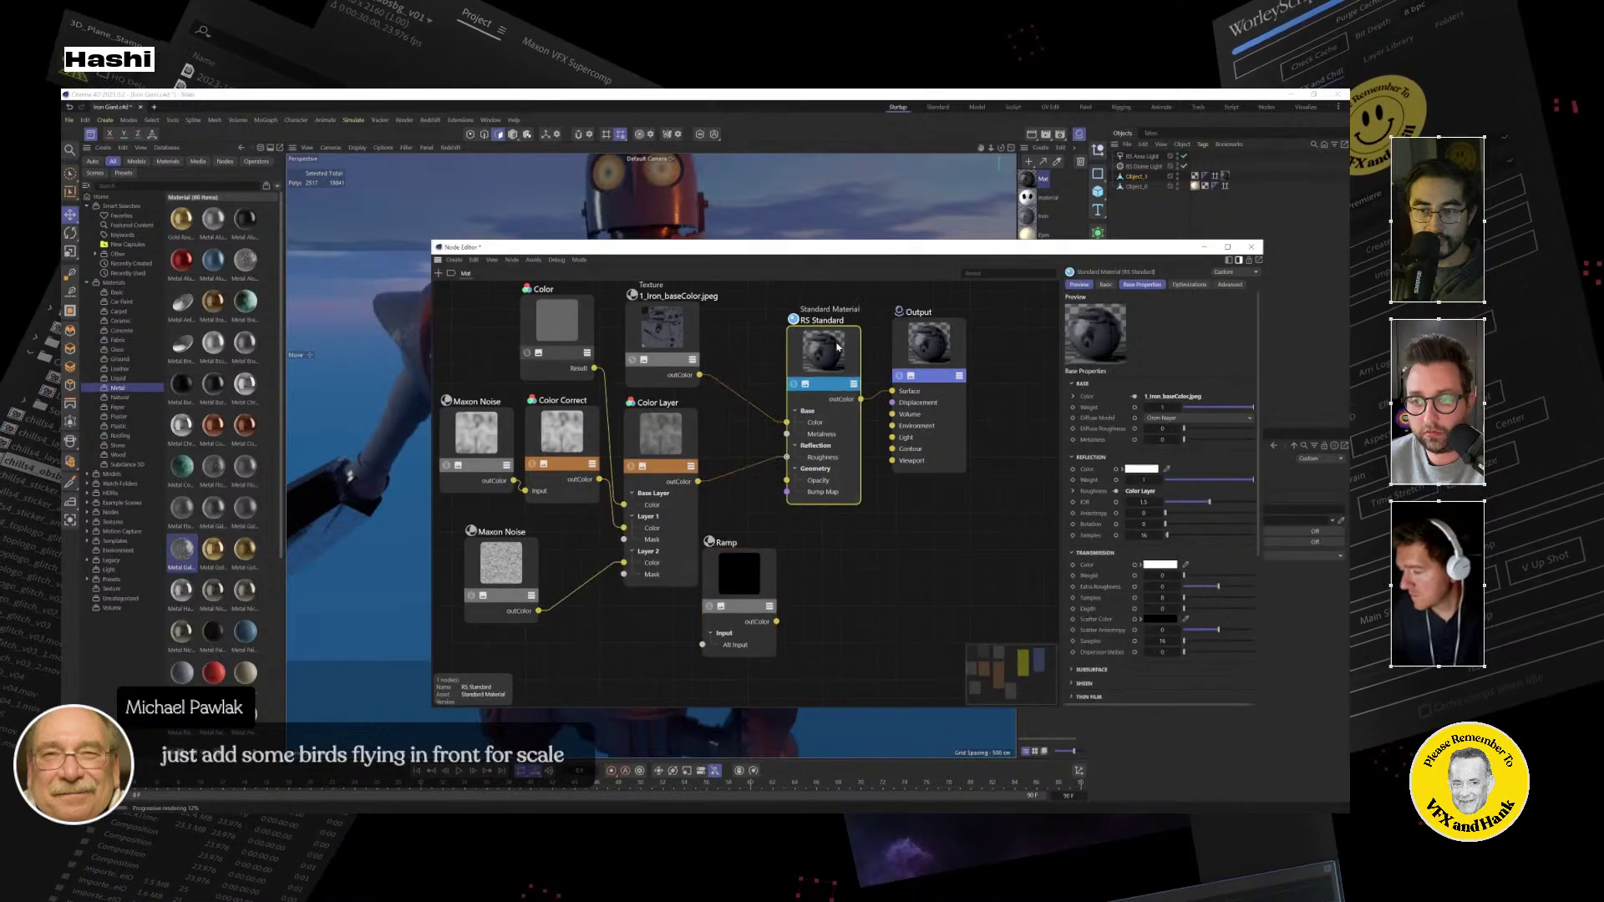
left_click_drag(748, 550, 748, 538)
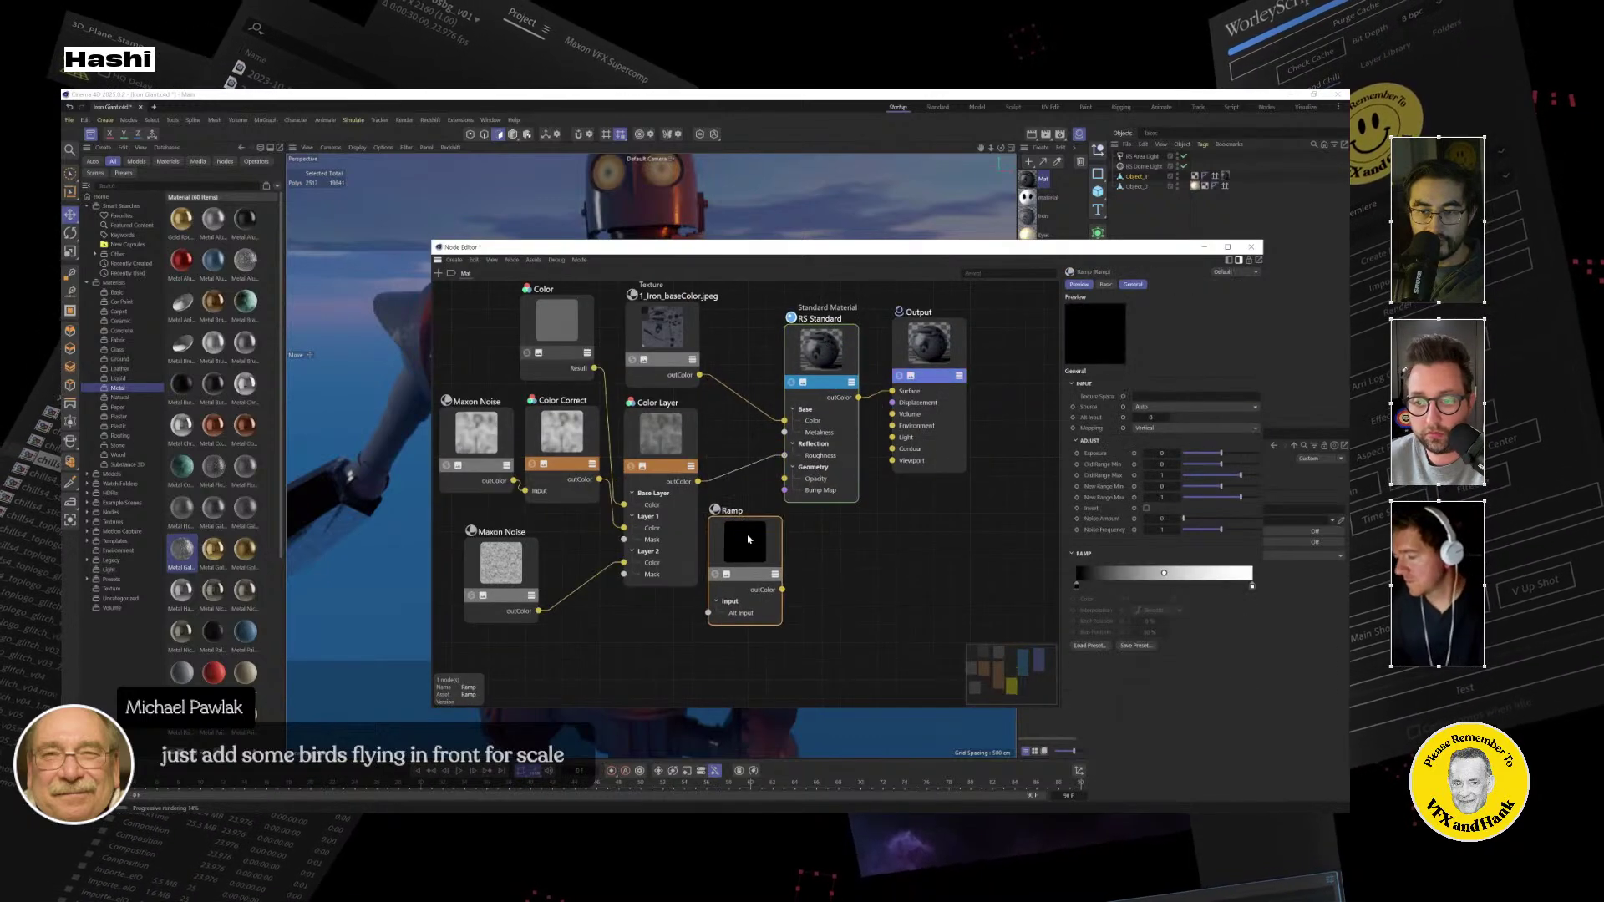
left_click_drag(708, 613, 698, 481)
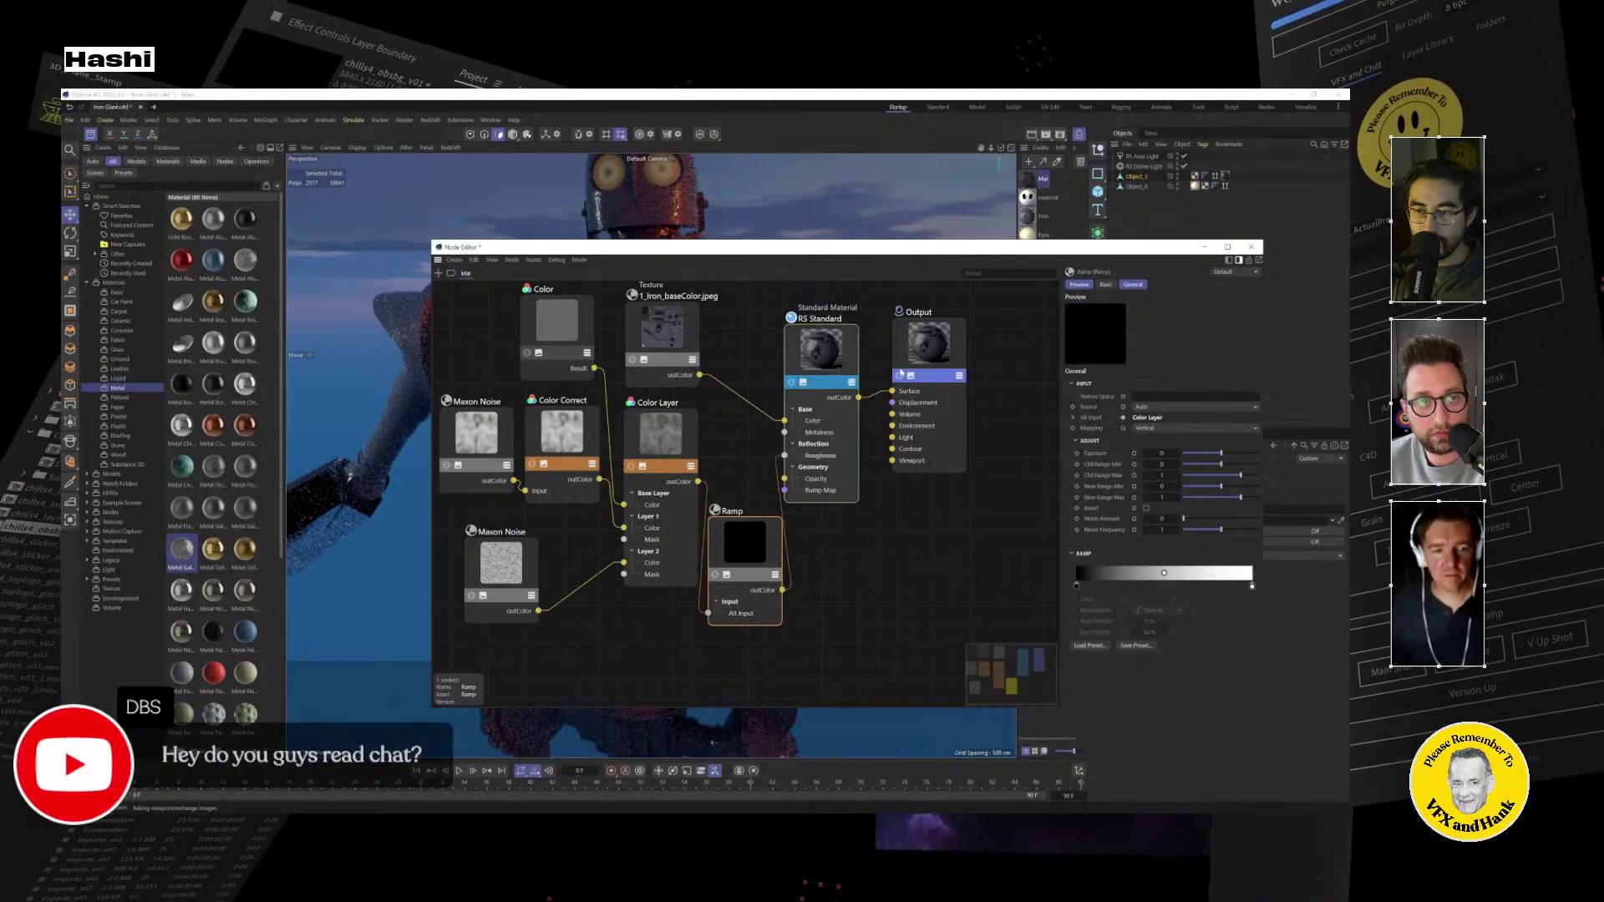
Space out the Output and RS Standard nodes and place the Ramp between the Color Layer and RS Standard.
left_click_drag(900, 373, 928, 373)
left_click_drag(821, 347, 857, 340)
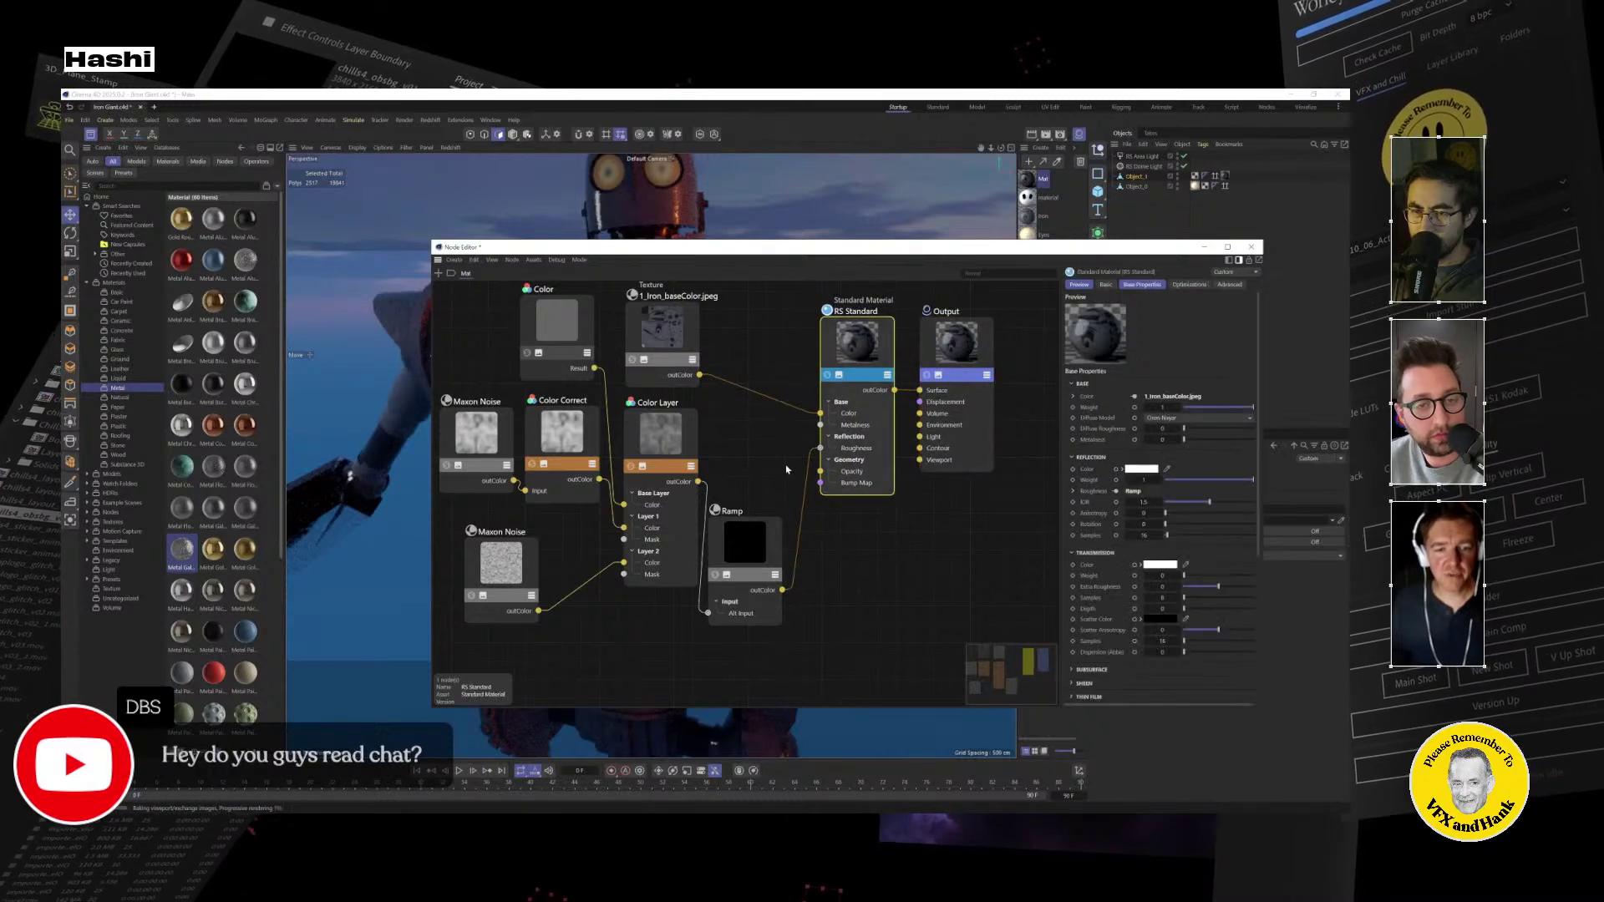
left_click_drag(731, 511, 745, 406)
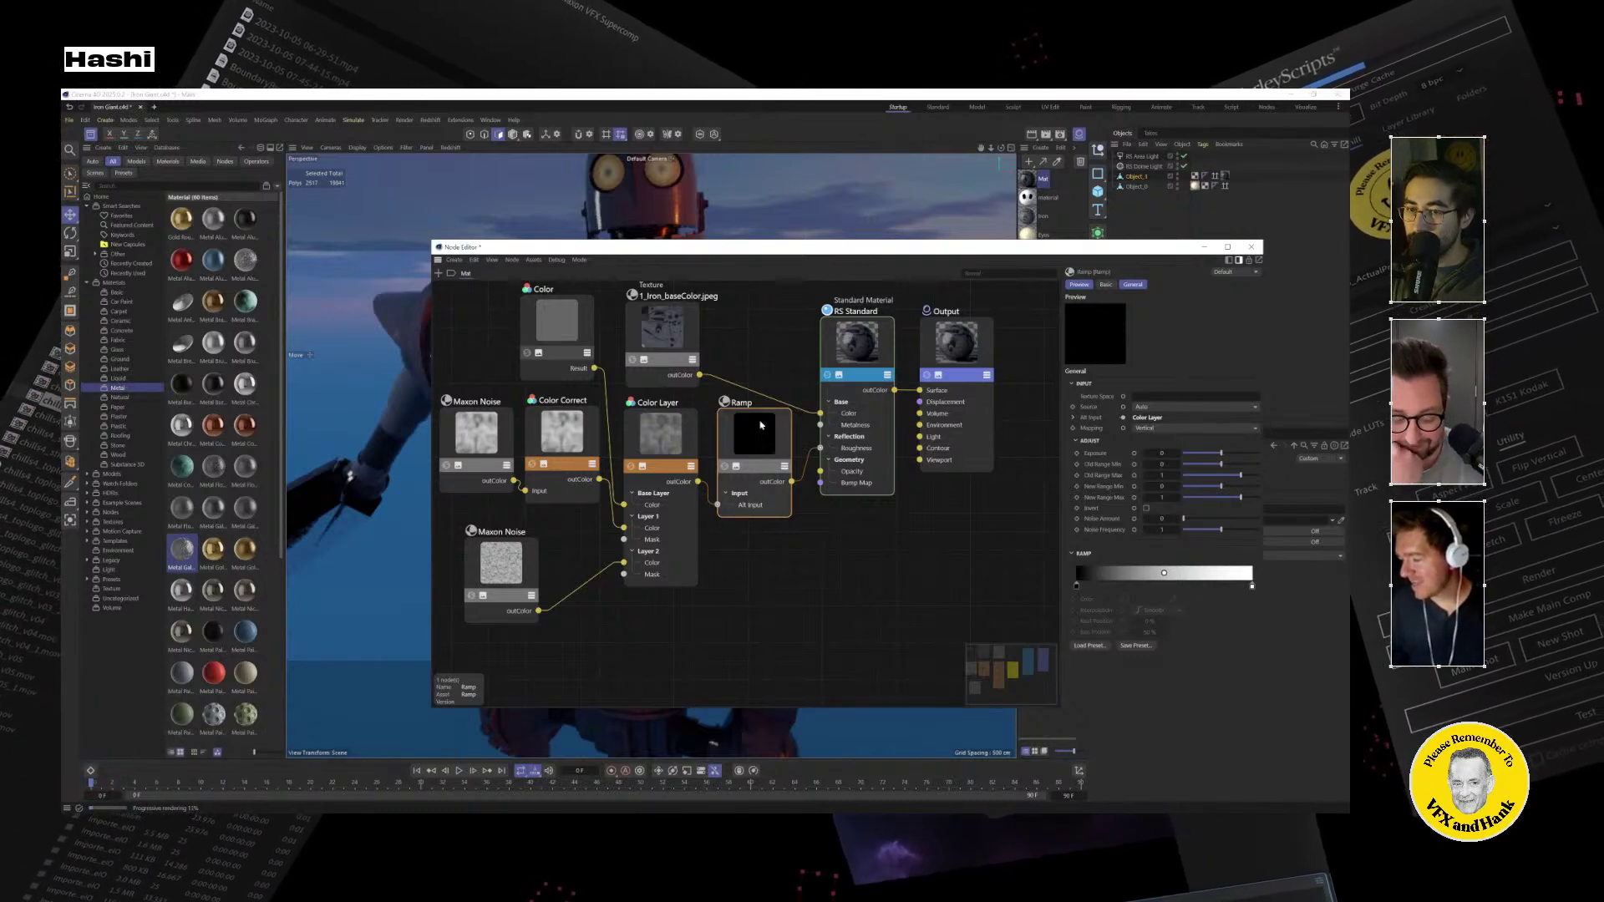
left_click_drag(766, 441, 766, 433)
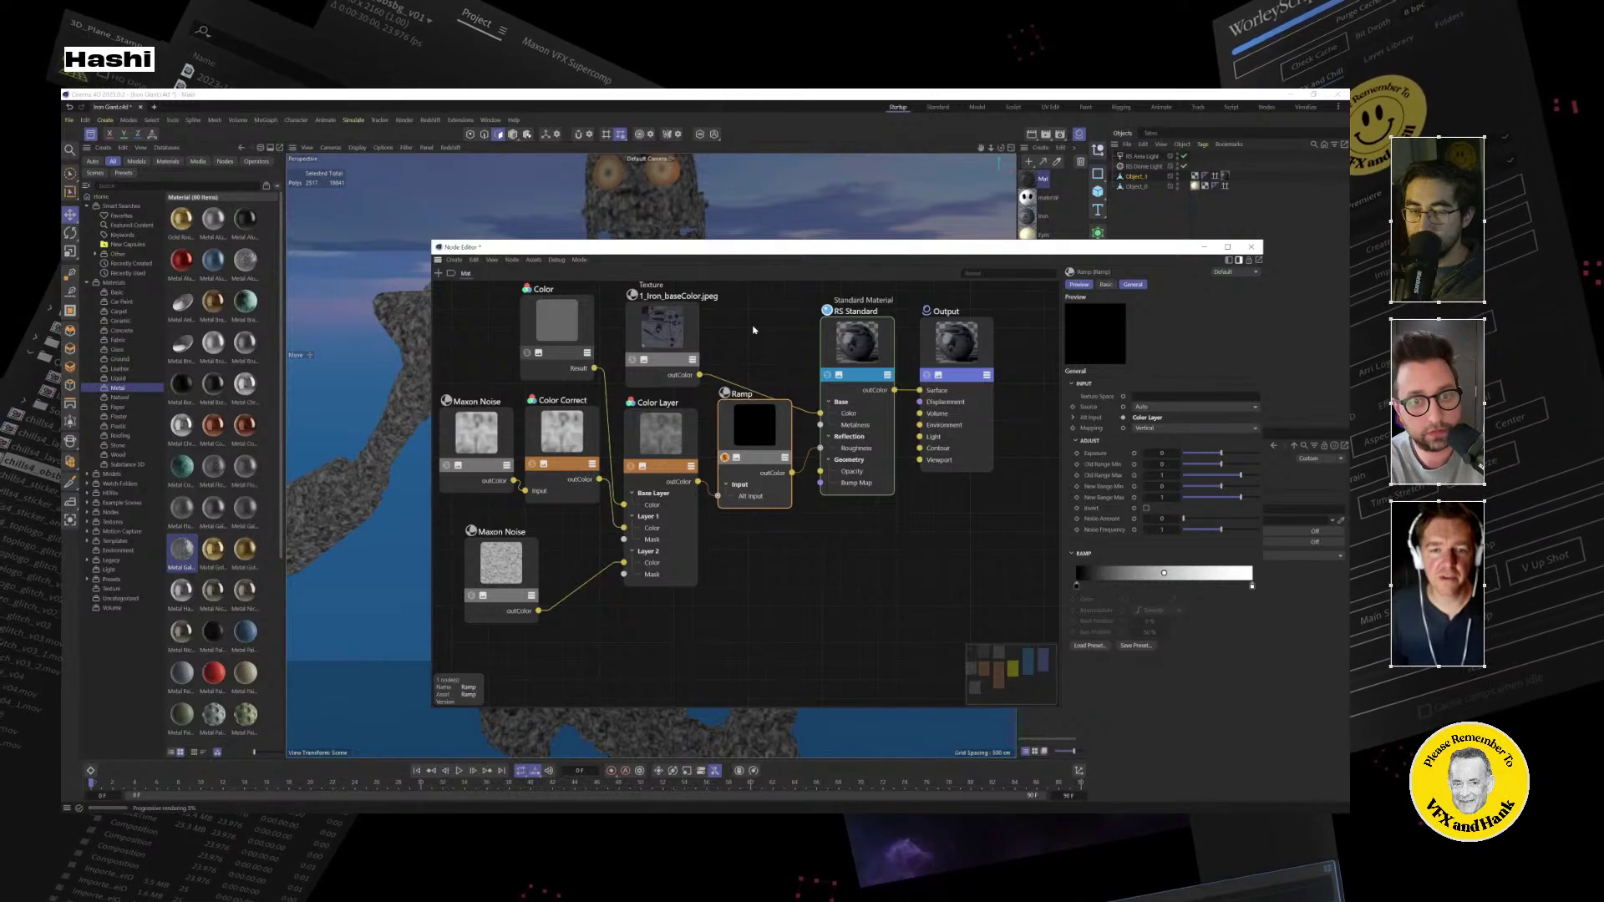
Try tightening the Ramp's white and black knots while the Ramp is soloed on the robot.
left_click_drag(767, 259, 533, 327)
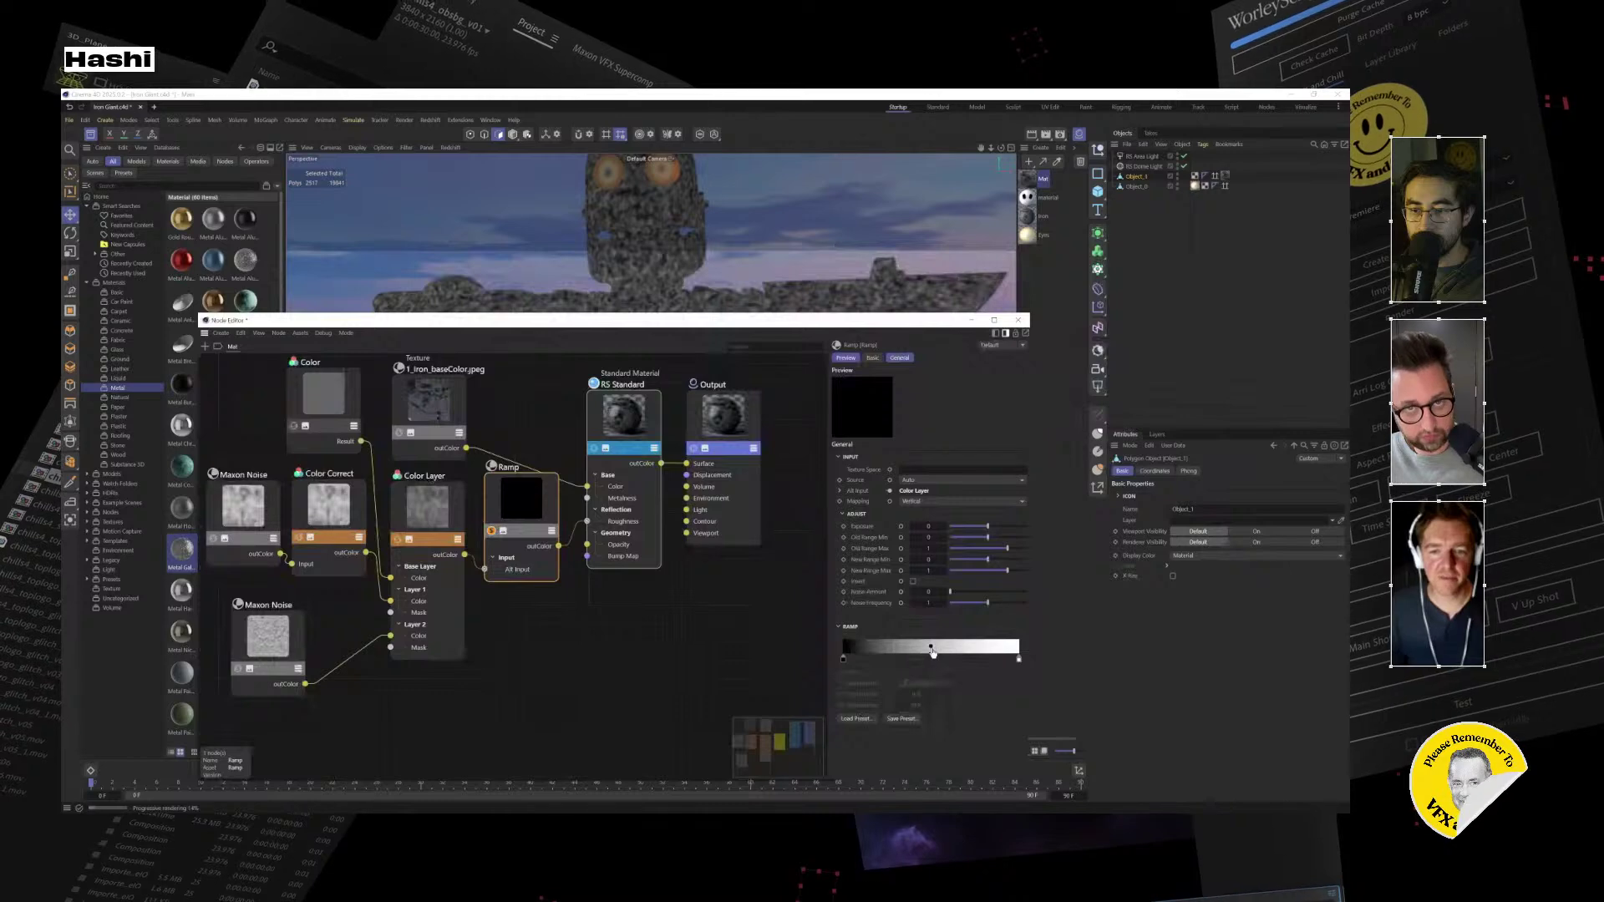
left_click_drag(931, 646, 993, 659)
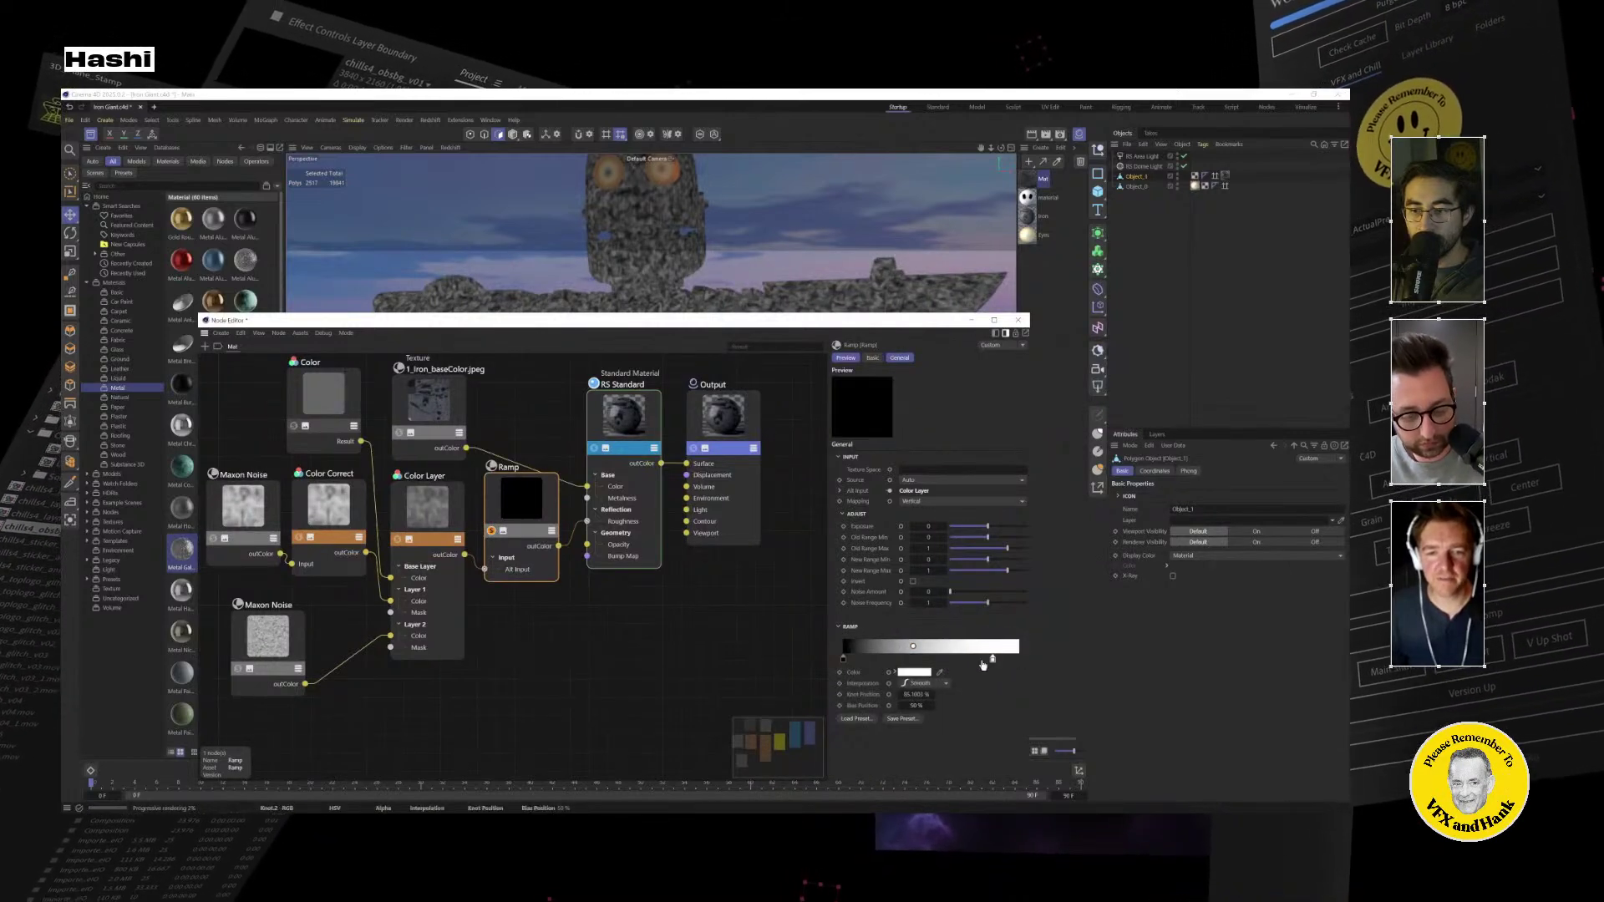
left_click_drag(892, 660, 808, 665)
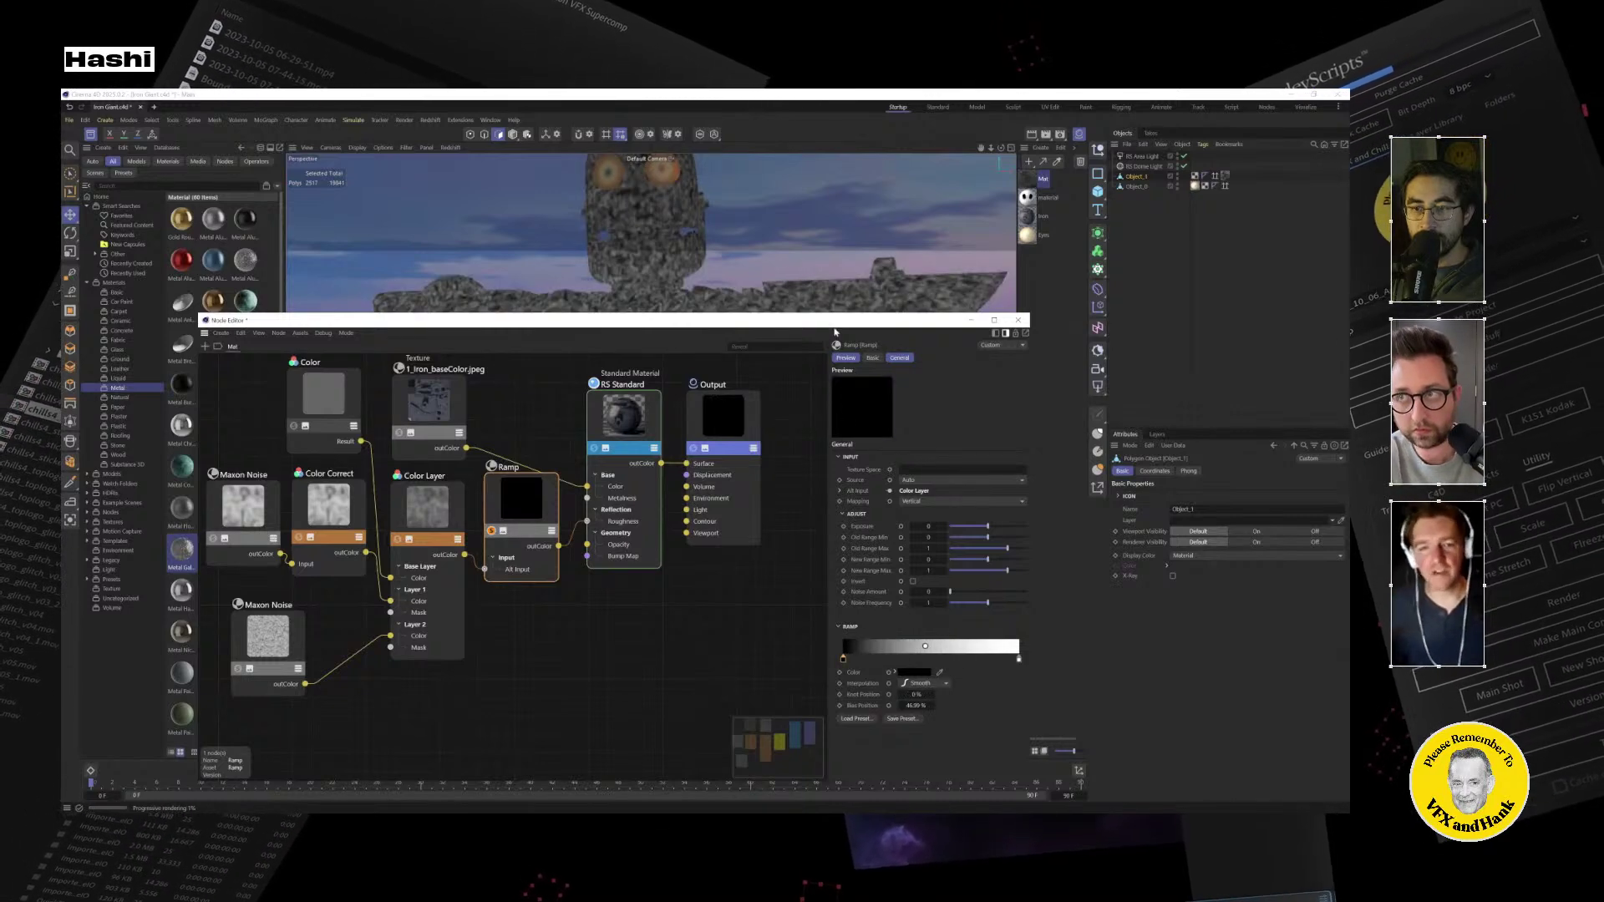
Reposition and enlarge the Node Editor, then set the Ramp's dark knot to grey with its Bias Position at 45.27%.
left_click_drag(835, 325, 1059, 368)
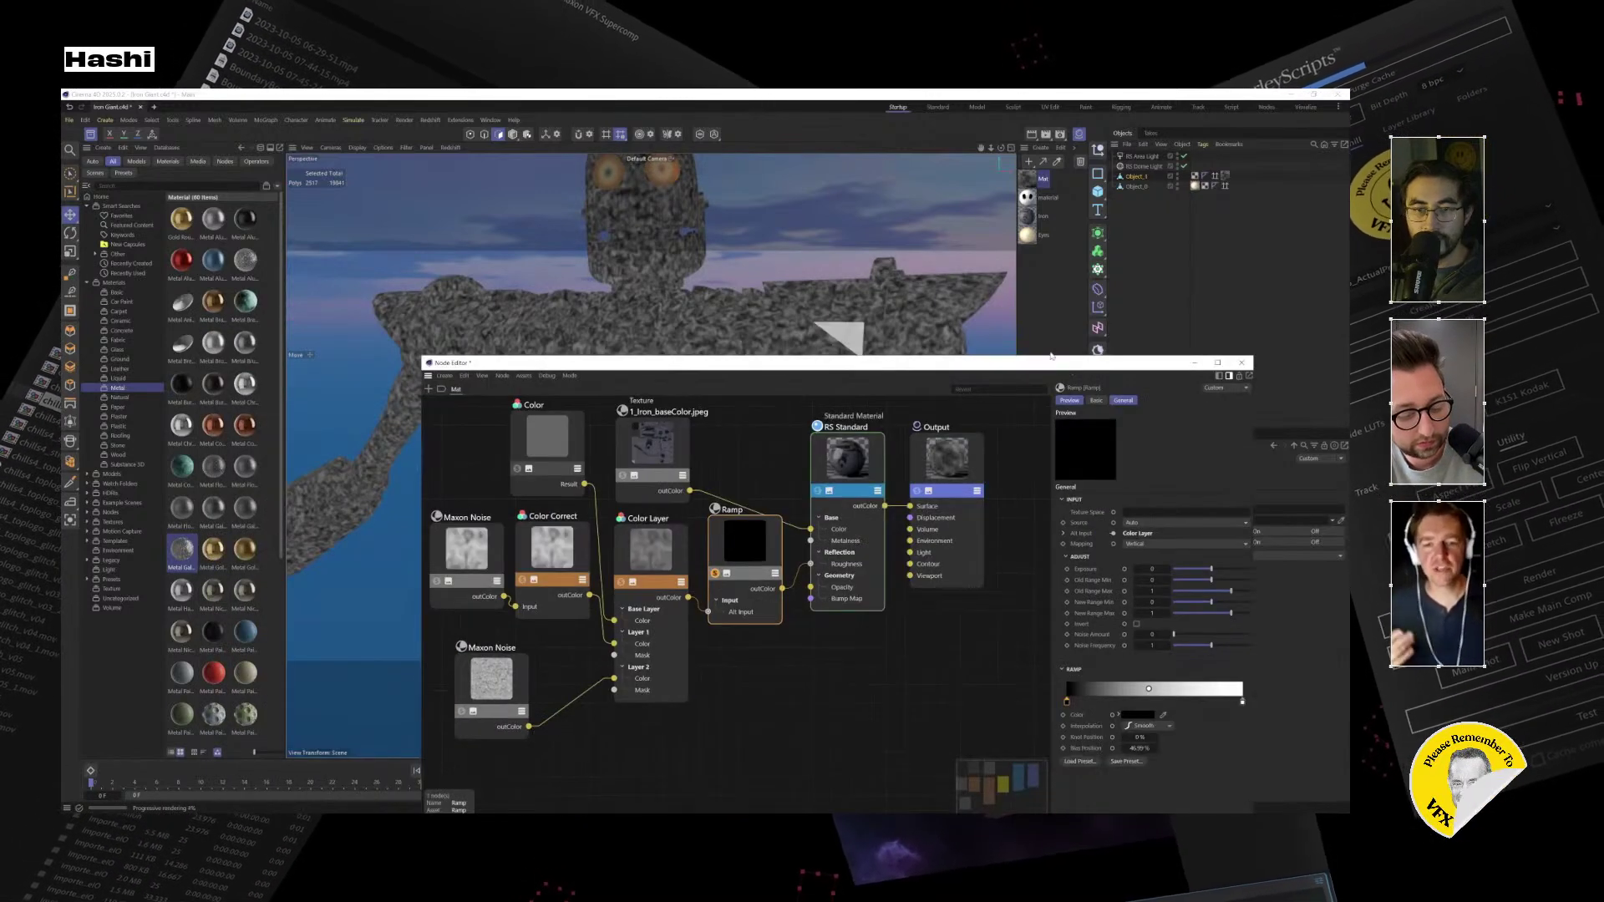
left_click_drag(523, 367, 666, 302)
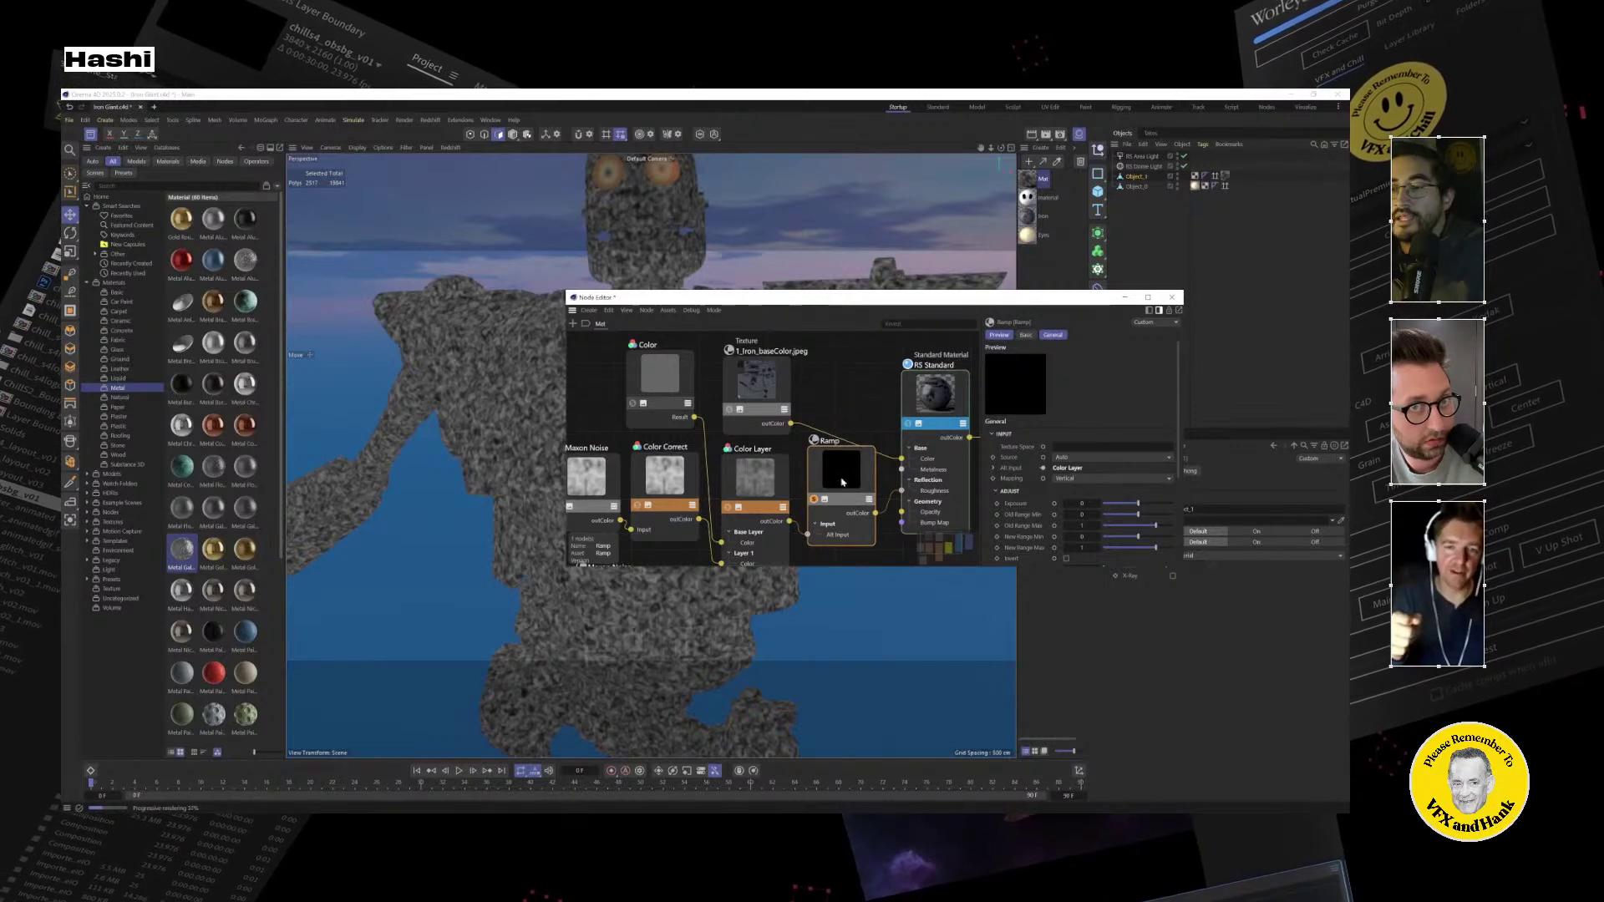
left_click_drag(842, 482, 842, 491)
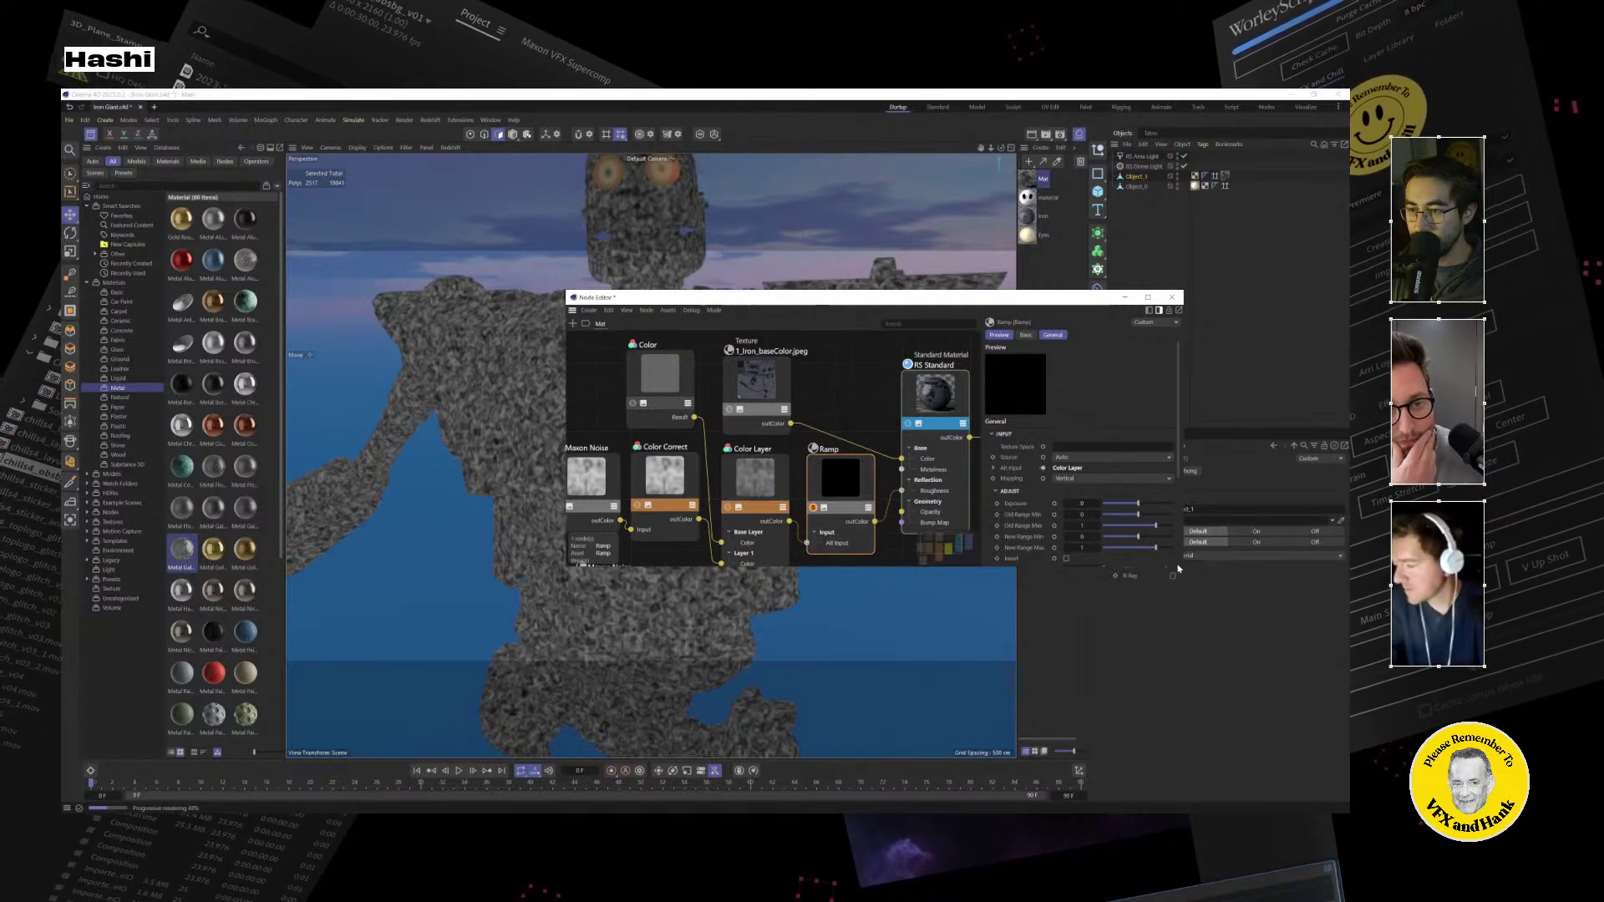
left_click_drag(1182, 565, 1234, 733)
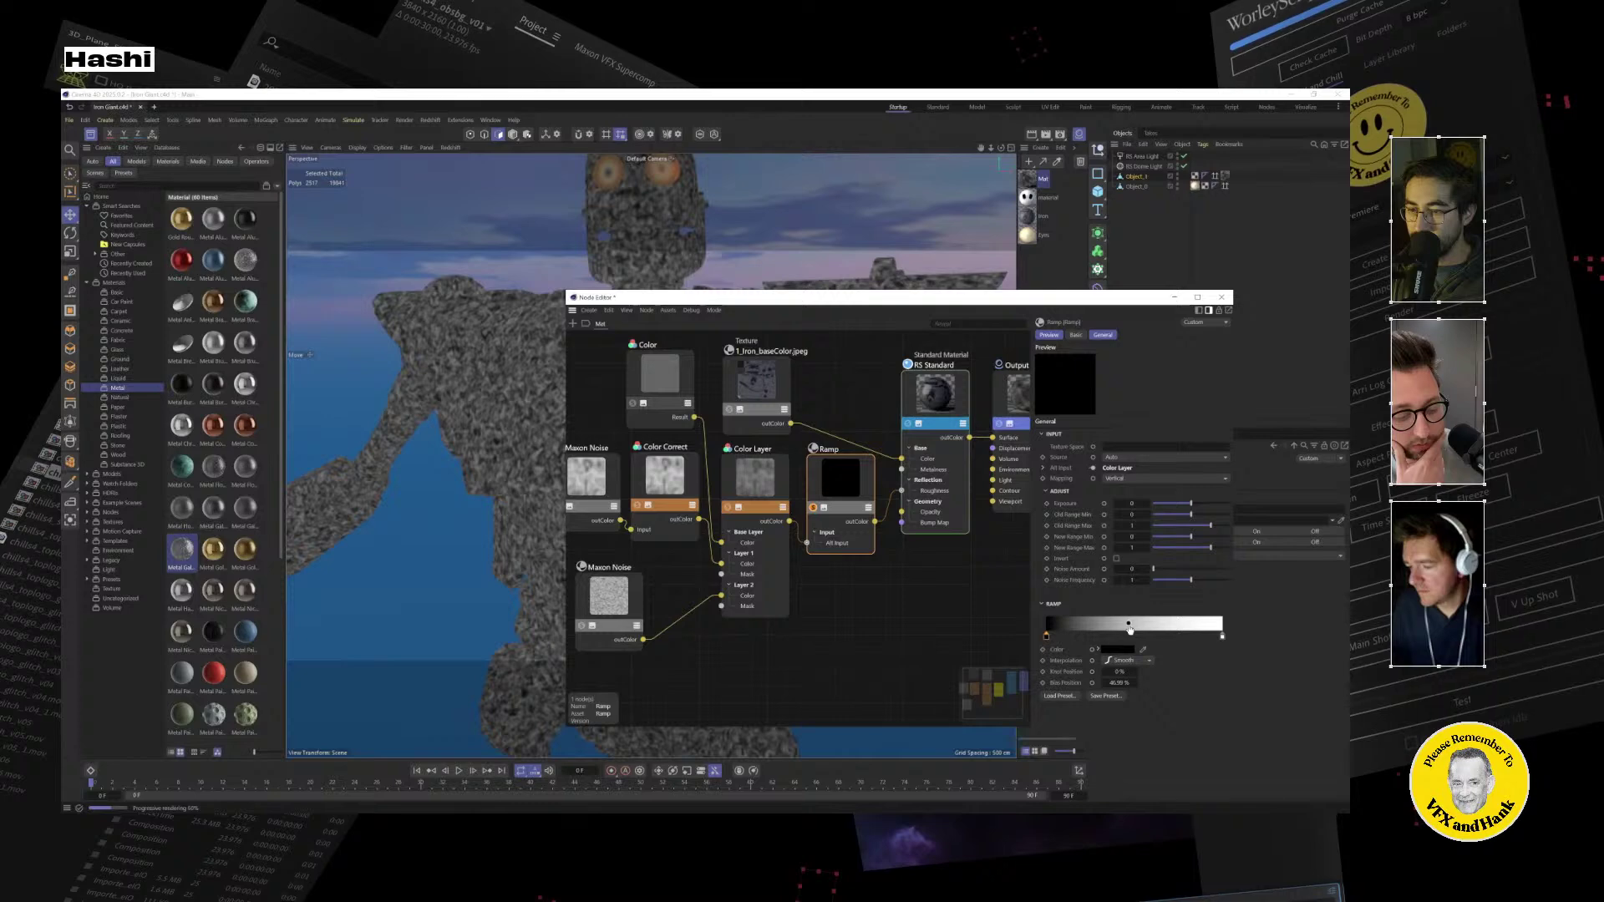
left_click_drag(1128, 627, 1115, 625)
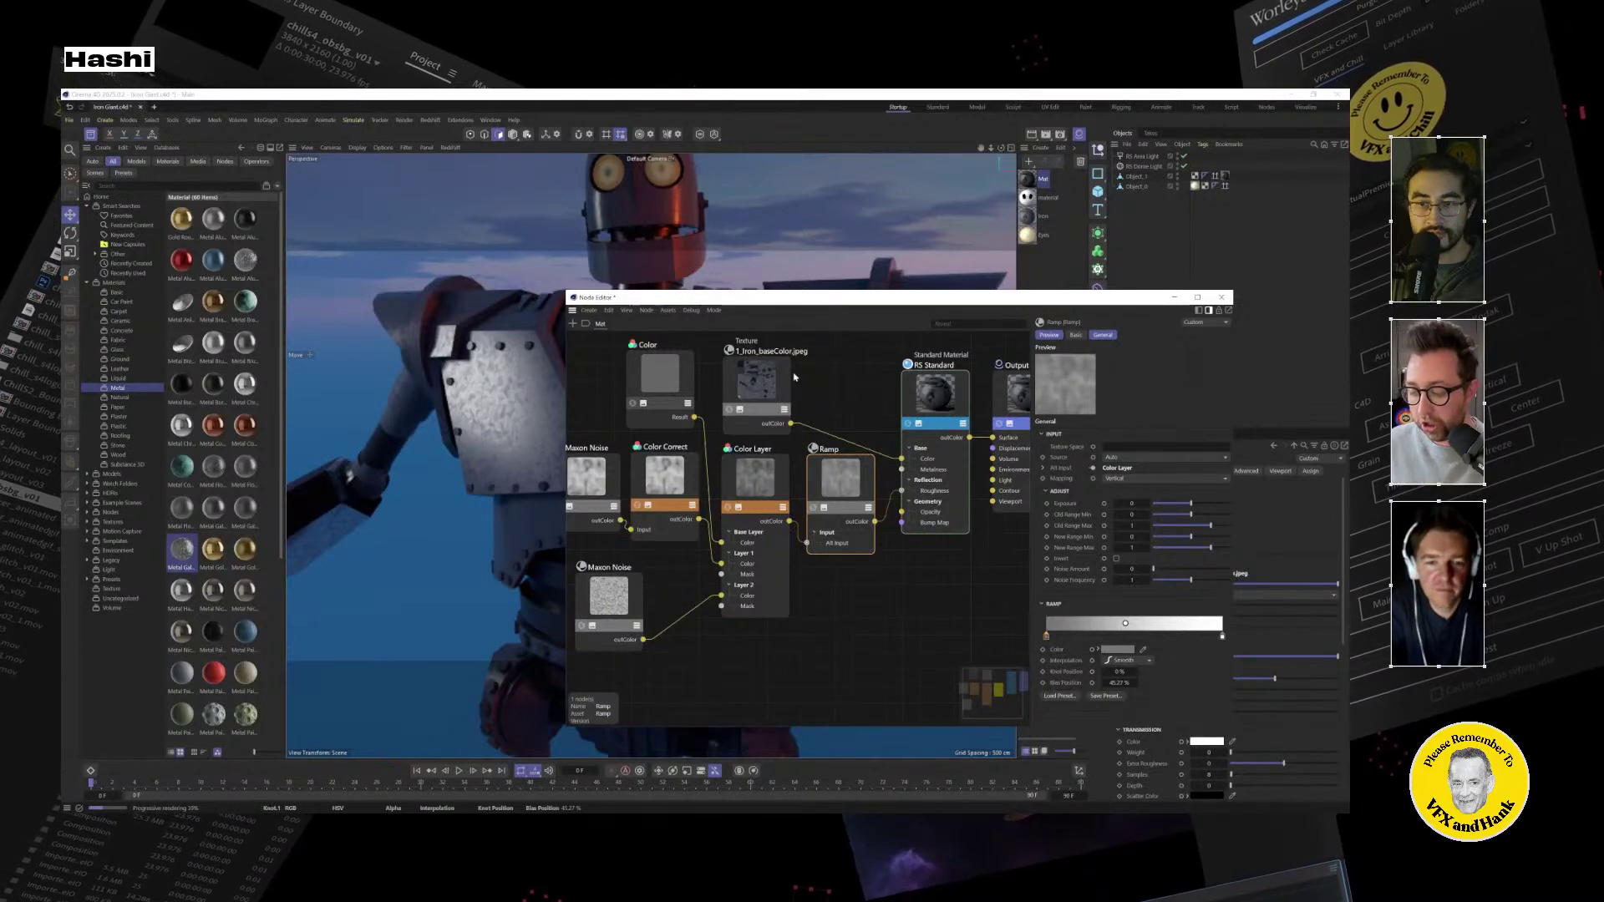
Widen the Node Editor and tidy the graph, spacing out Output and RS Standard and placing the base color texture above the Ramp.
scroll(789, 448, "down", 5)
scroll(789, 448, "up", 5)
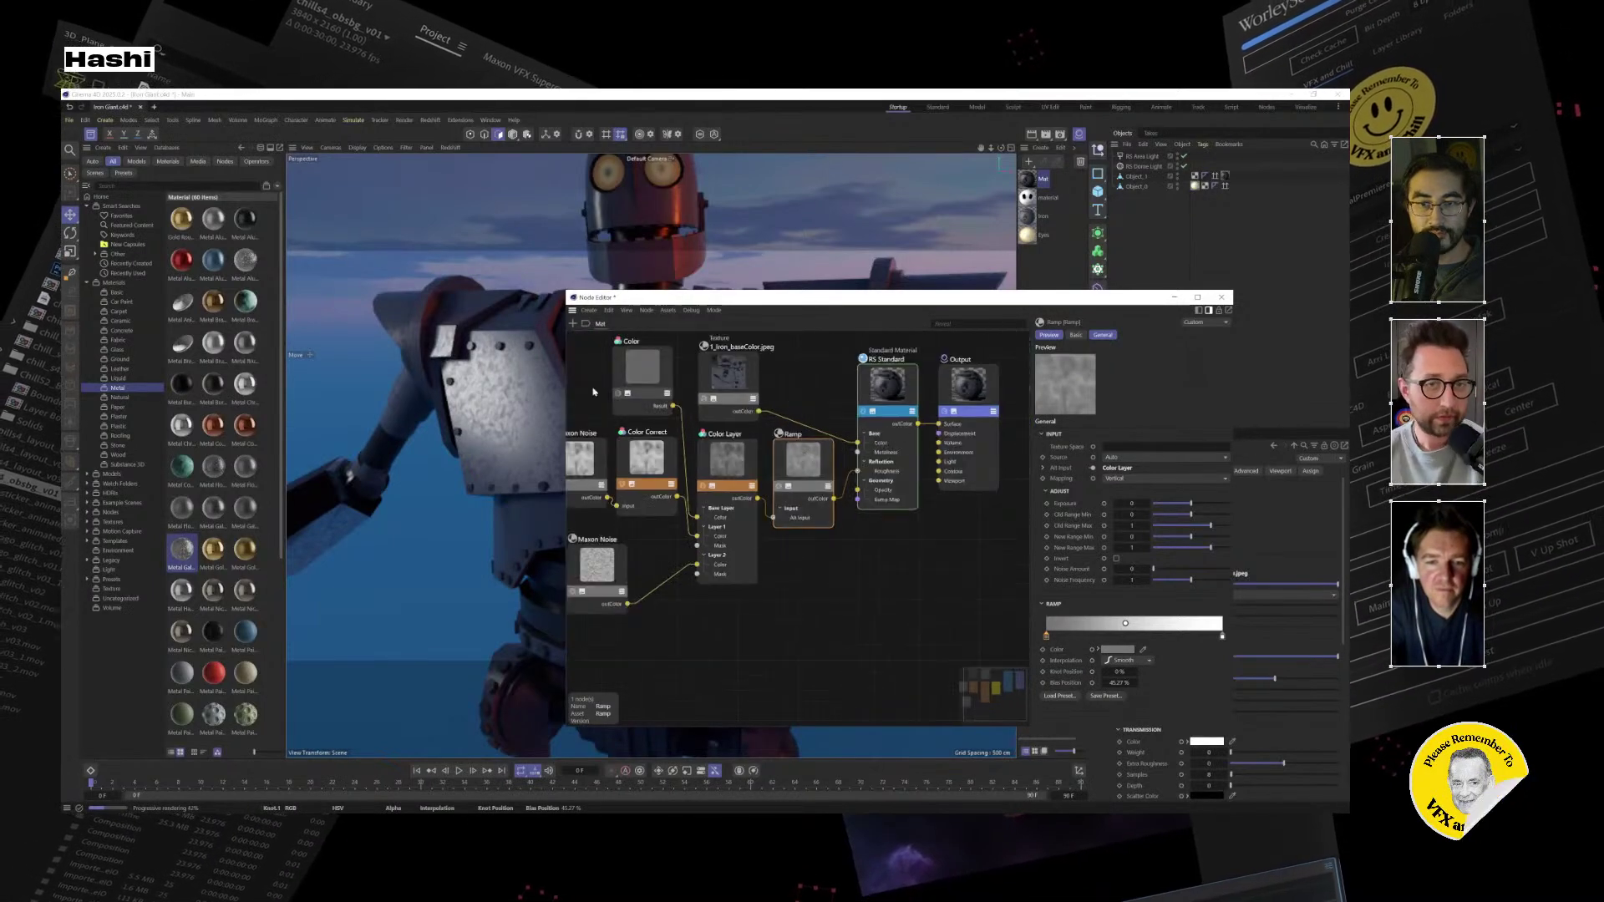
left_click_drag(566, 501, 468, 501)
left_click_drag(468, 395, 361, 394)
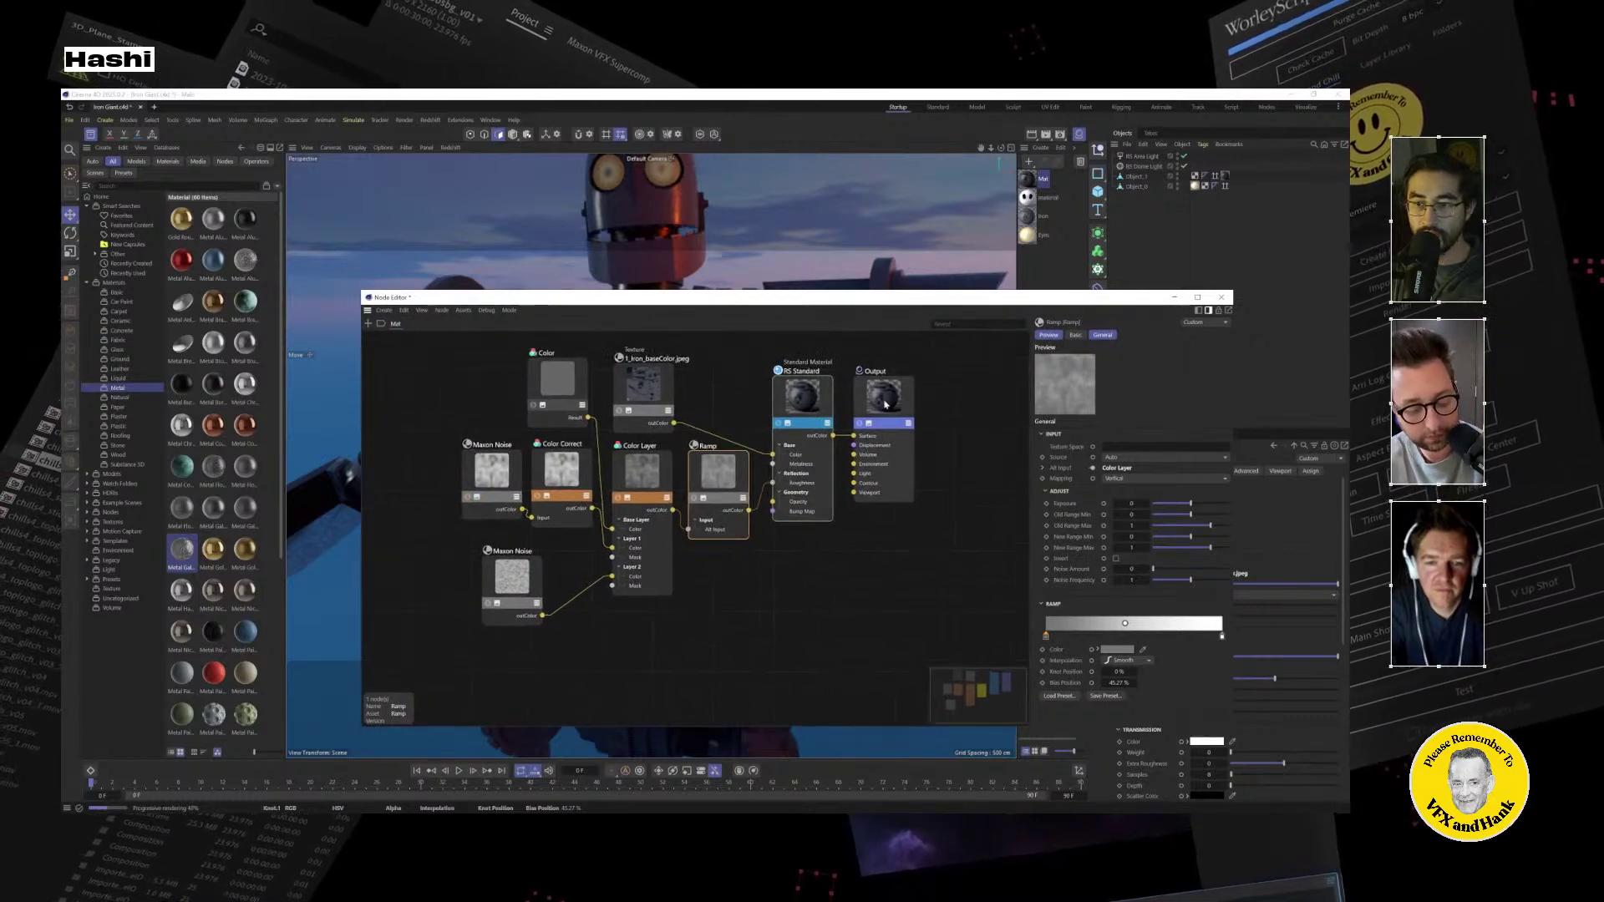
left_click_drag(886, 405, 844, 402)
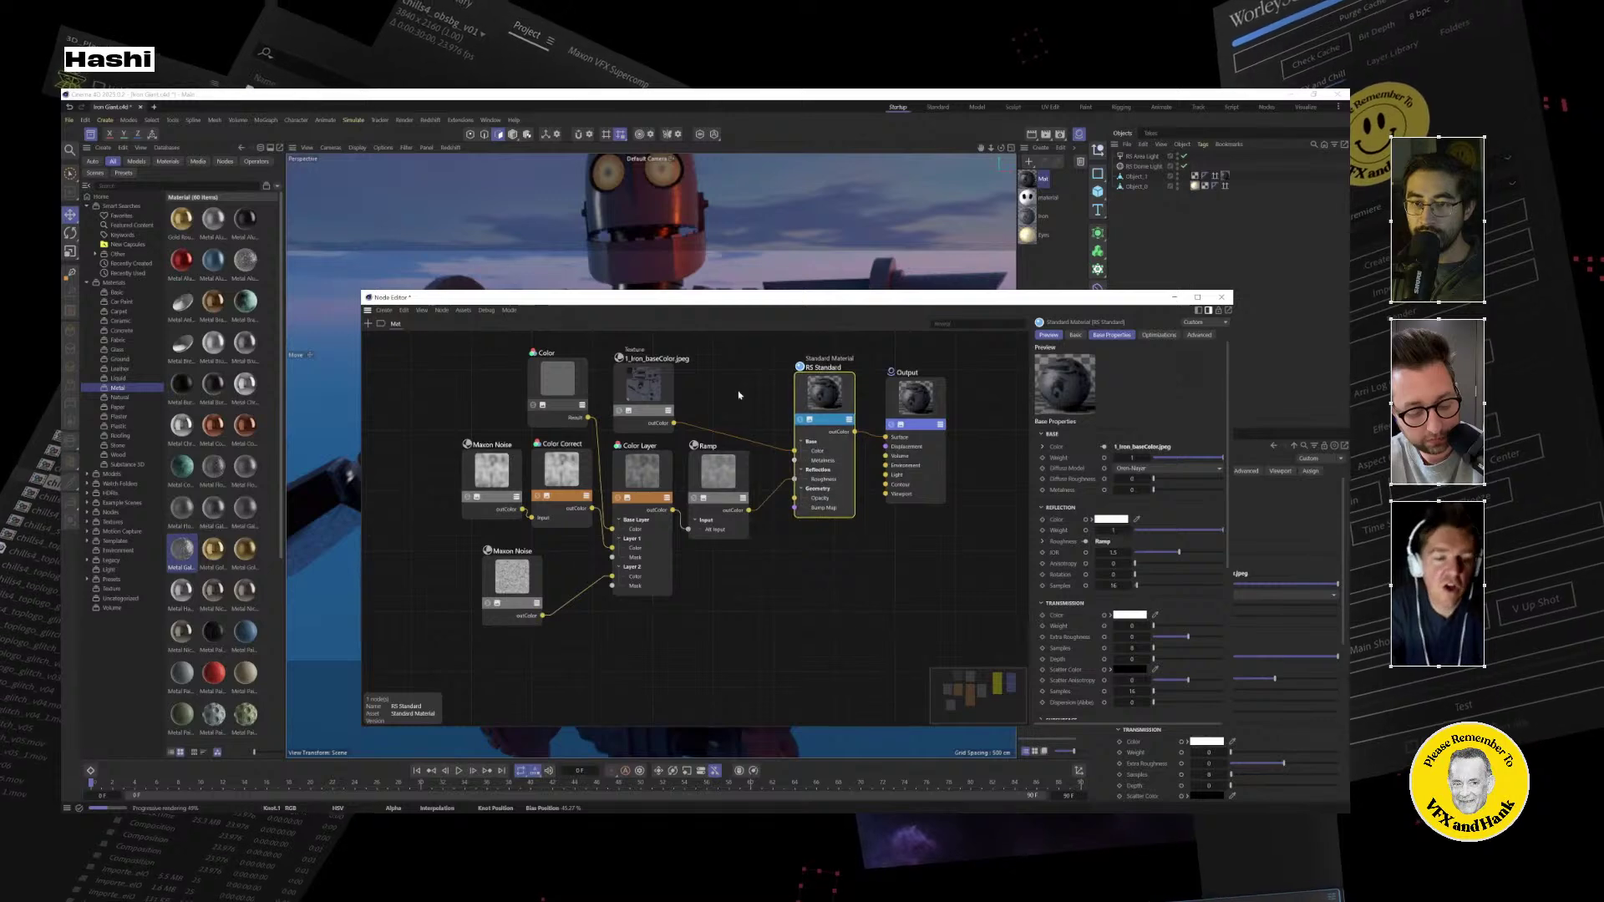
left_click_drag(643, 387, 721, 371)
left_click(718, 472)
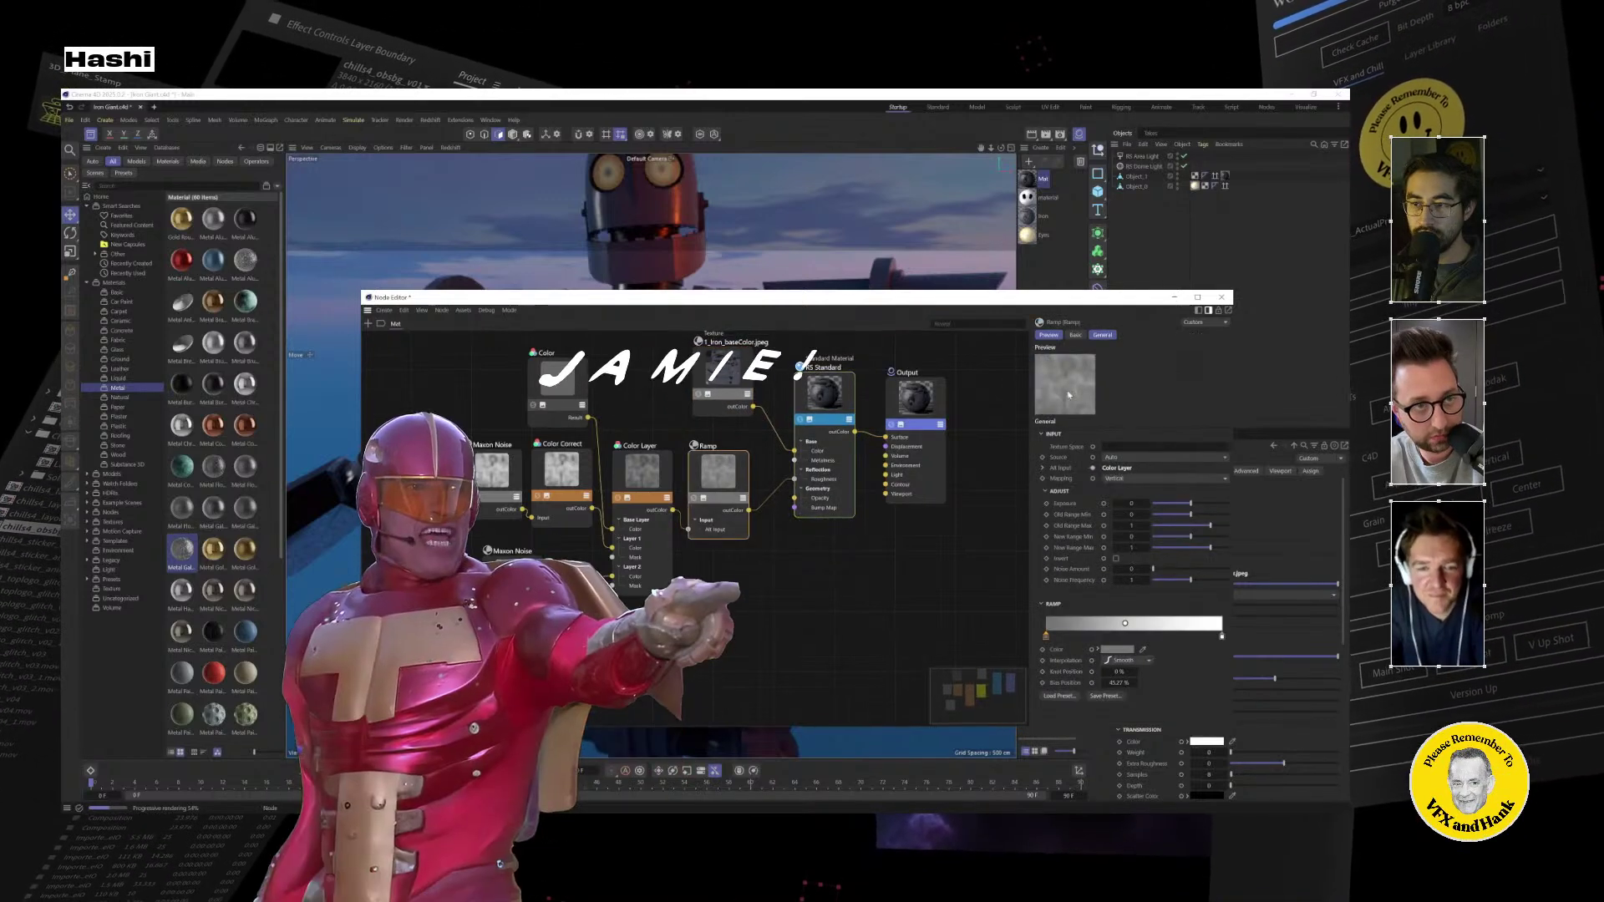
Minimize the Node Editor and examine the roughness breakup on the robot's chest, shoulders and head from several angles.
left_click_drag(844, 303, 869, 445)
left_click_drag(634, 379, 685, 377, "alt")
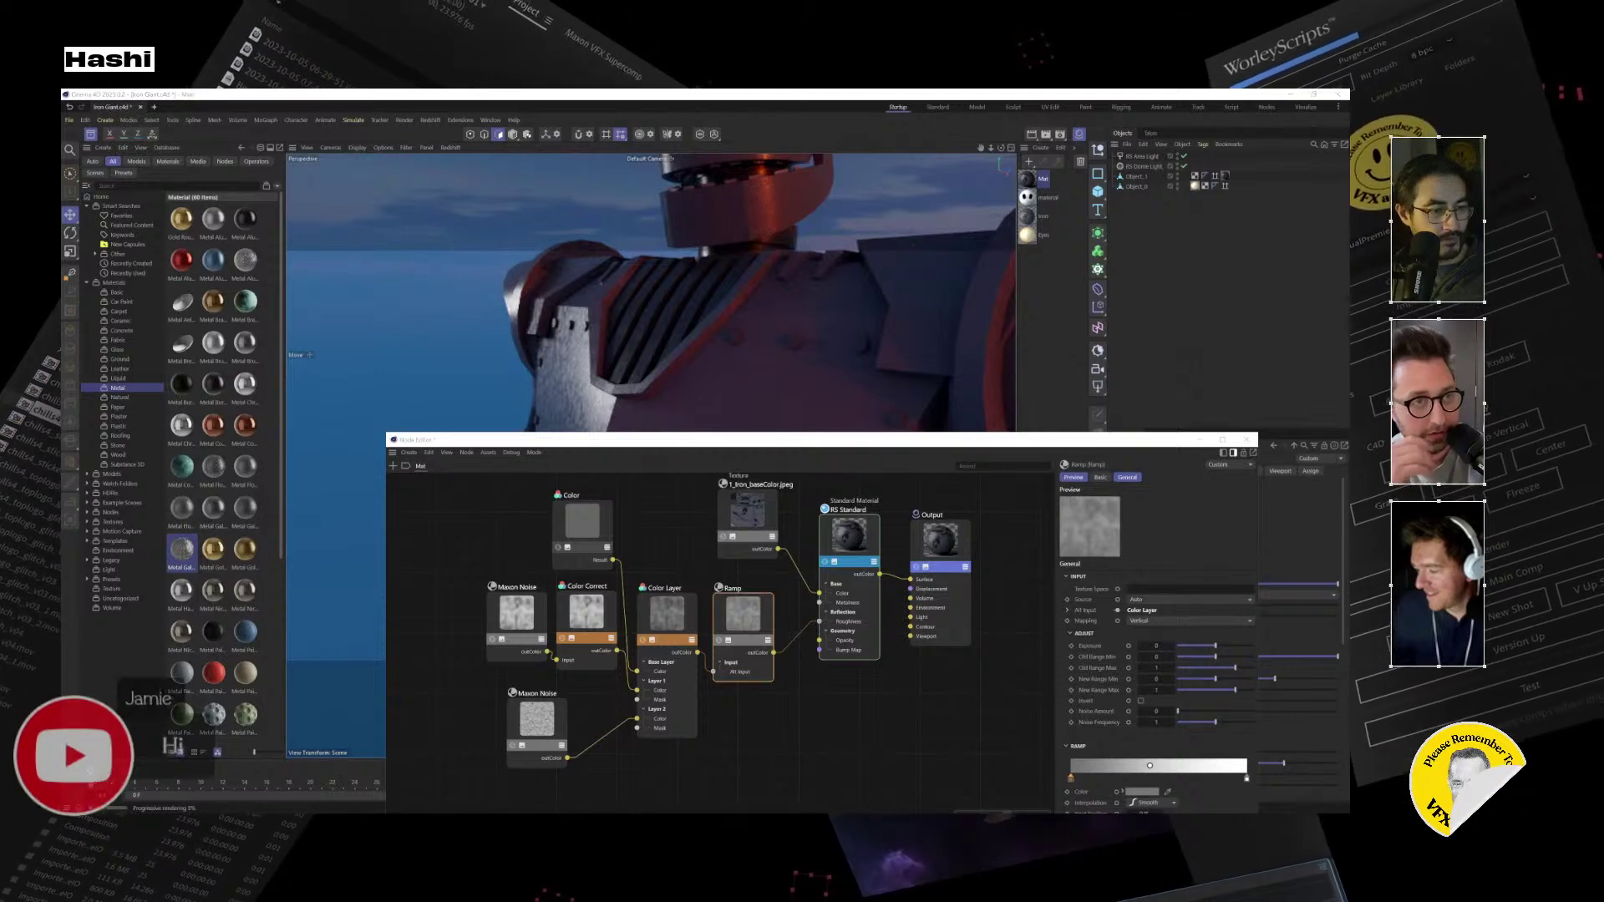
left_click_drag(688, 375, 1080, 426, "alt")
left_click(1211, 440)
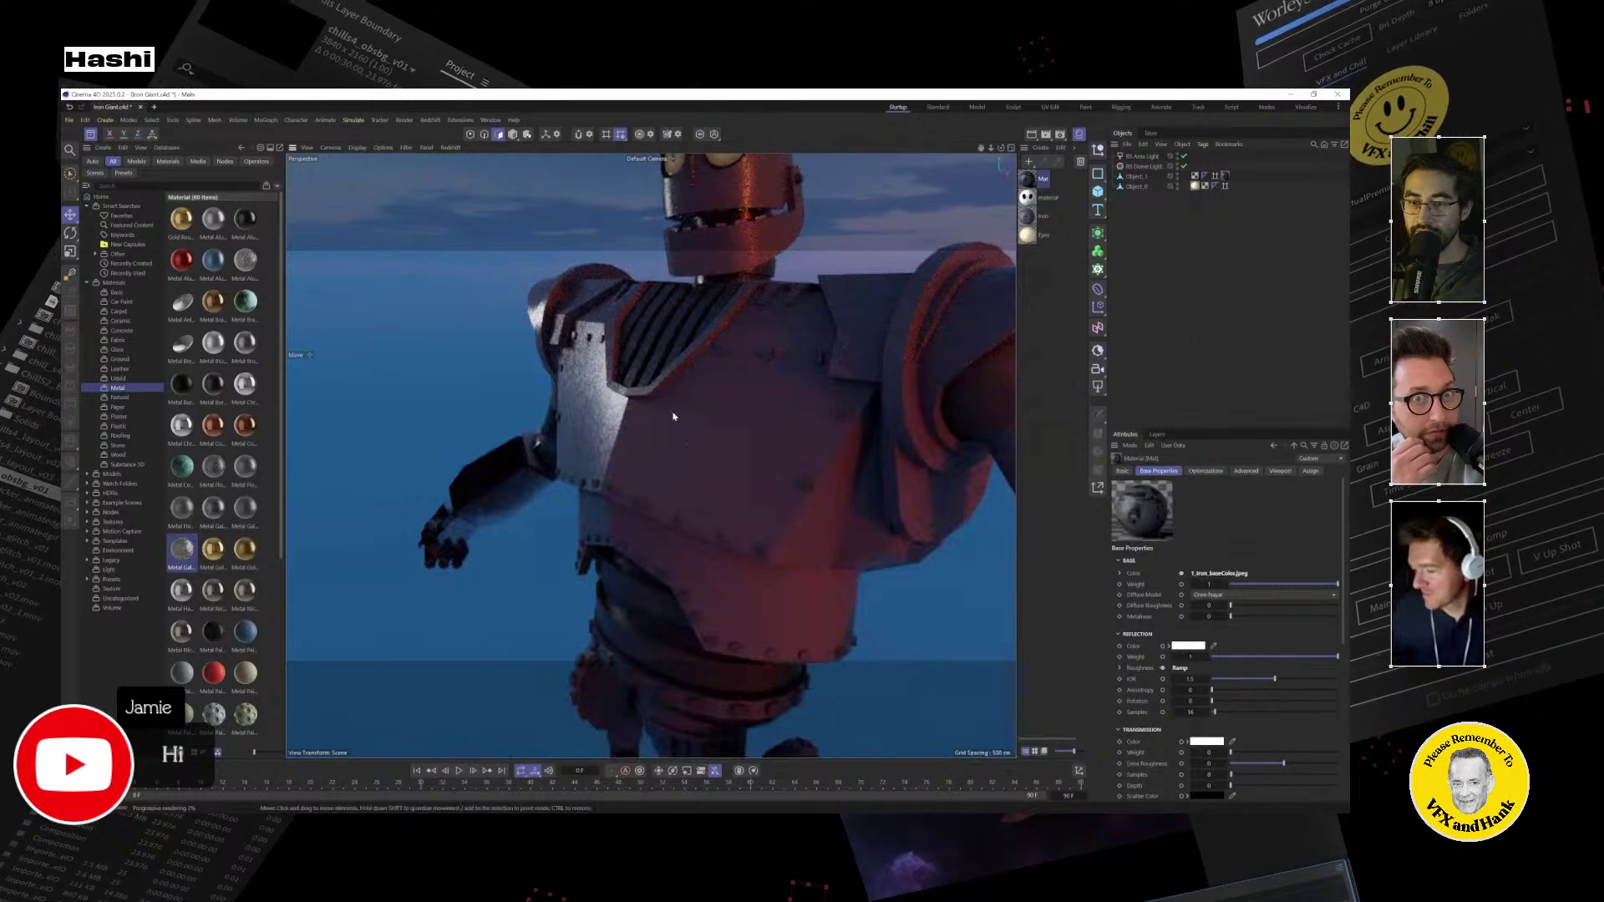
left_click_drag(650, 451, 960, 259, "alt")
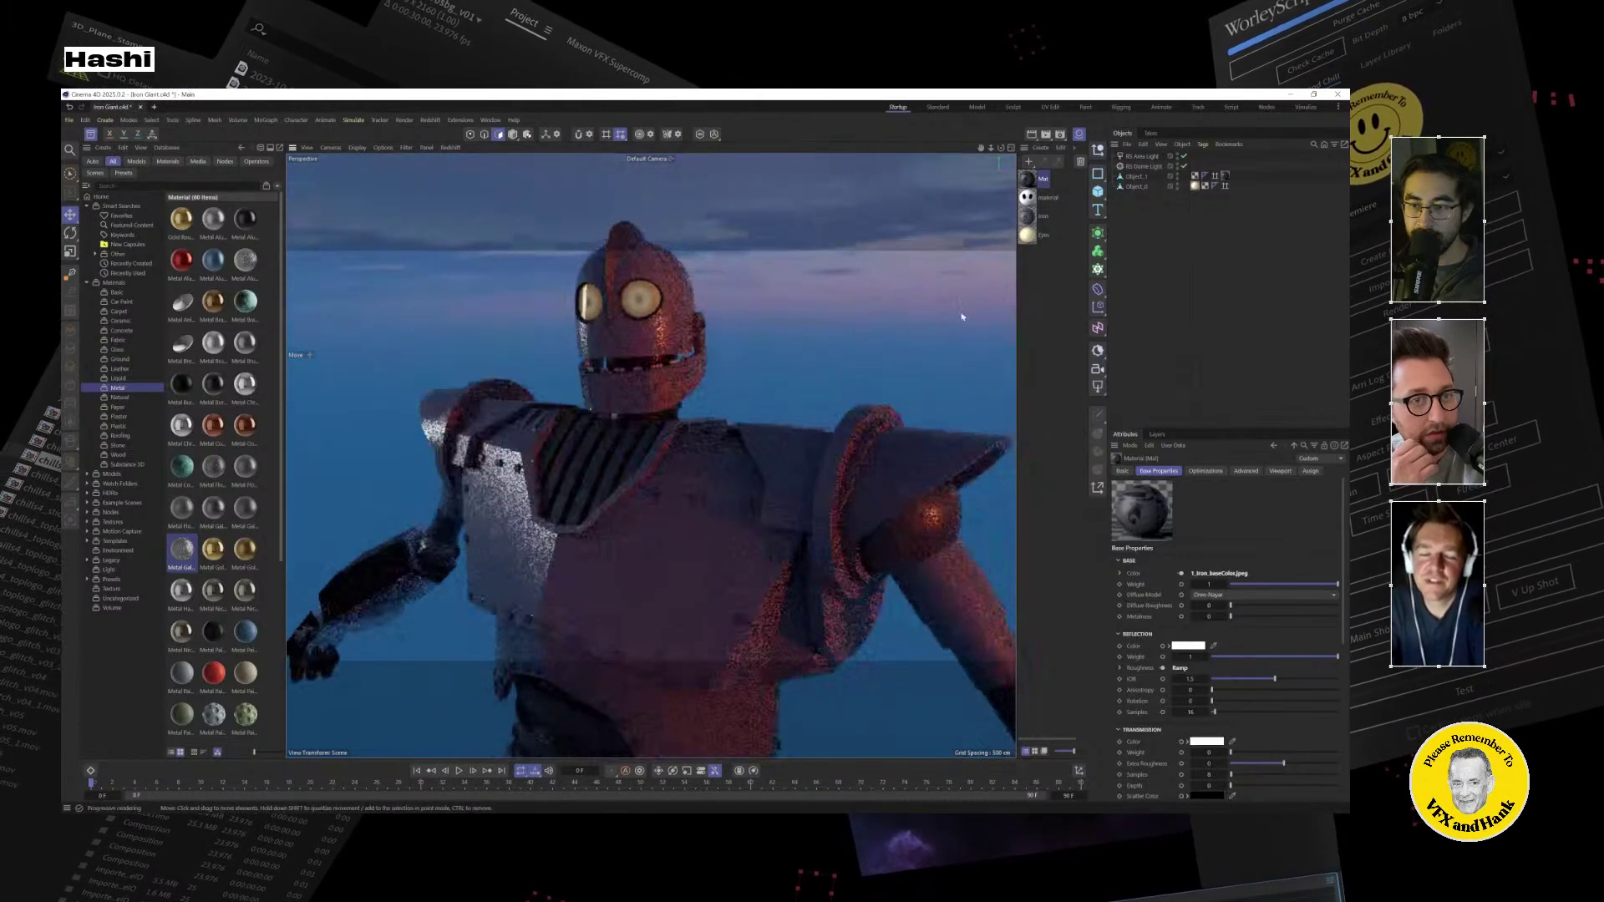
Reopen the Mat material's node graph and shift the Ramp's midpoint close to its dark end, checking the whole robot.
double_click(1028, 178)
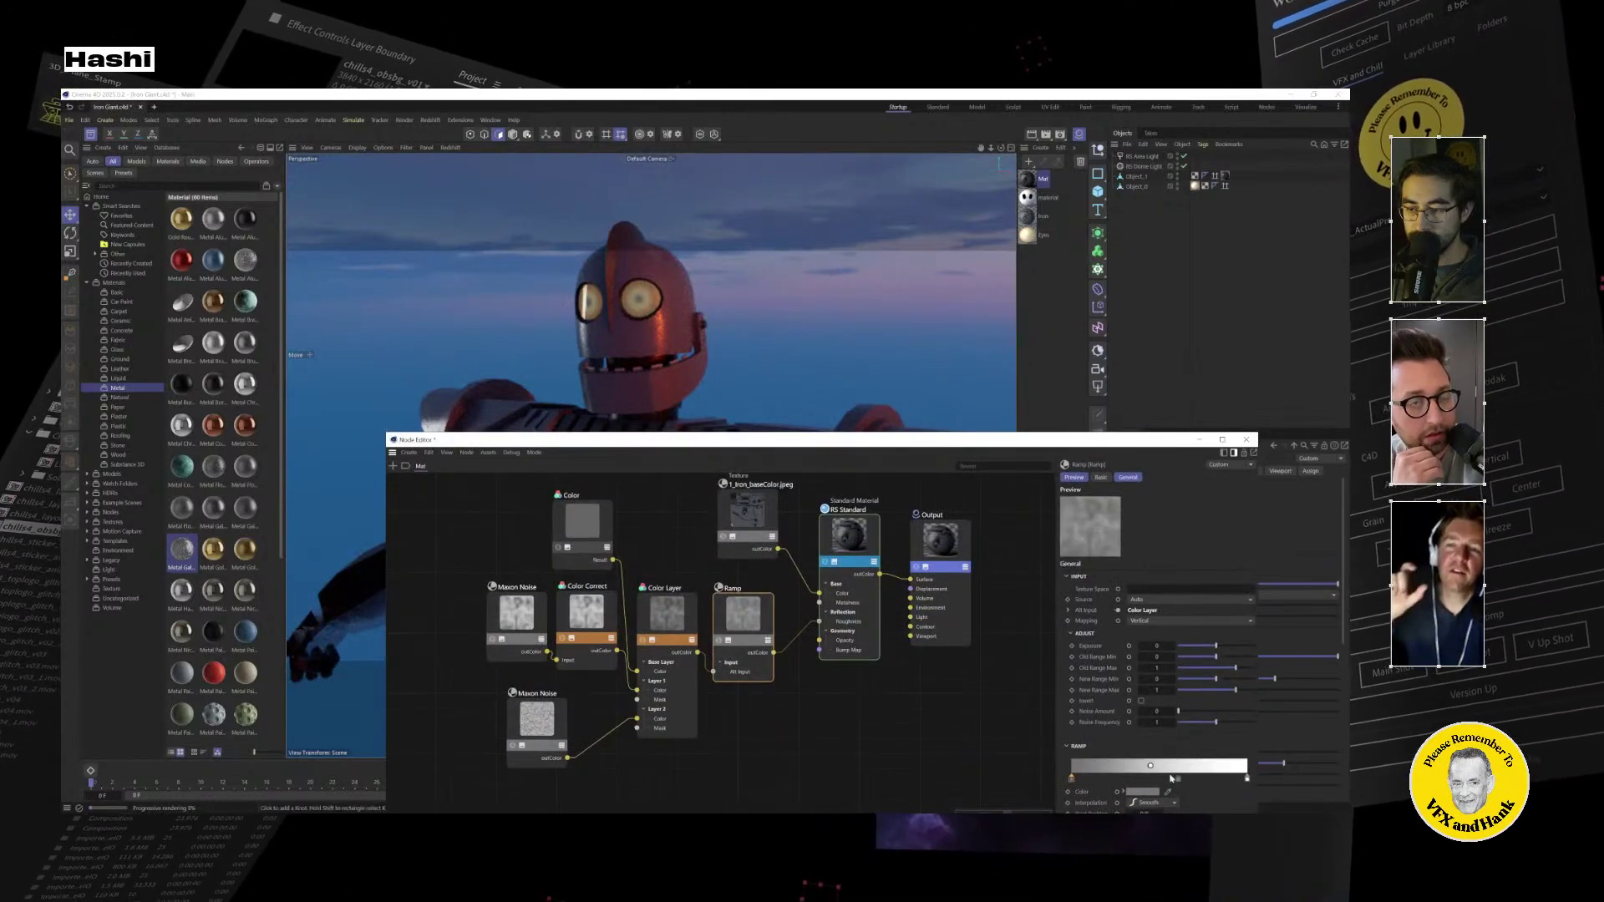
left_click_drag(1150, 768, 1071, 767)
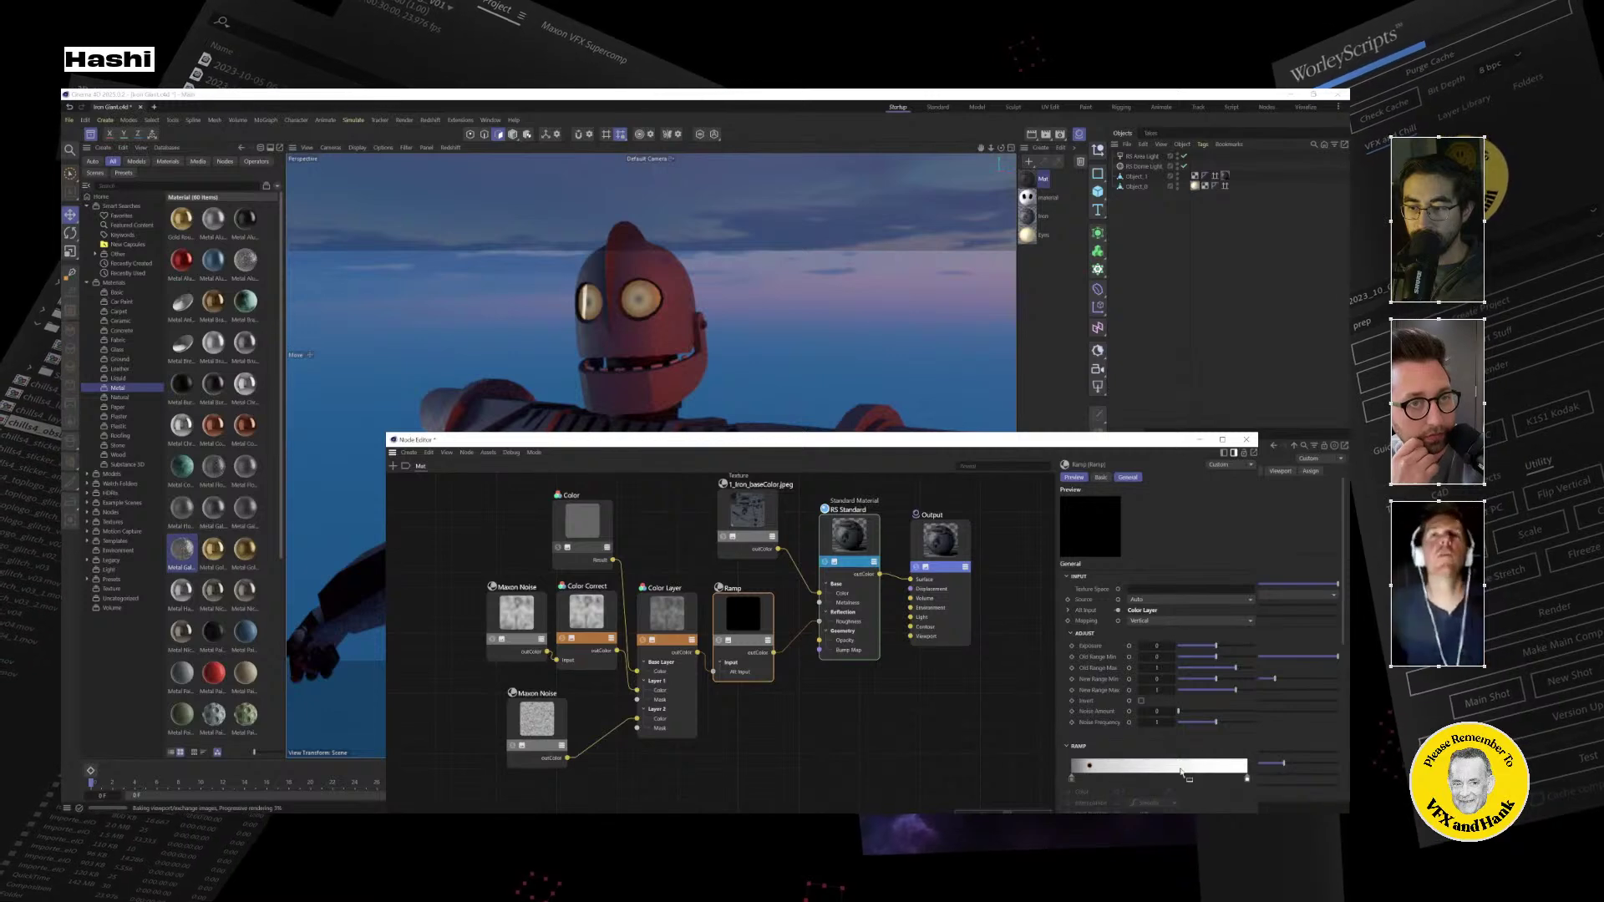
left_click(1200, 440)
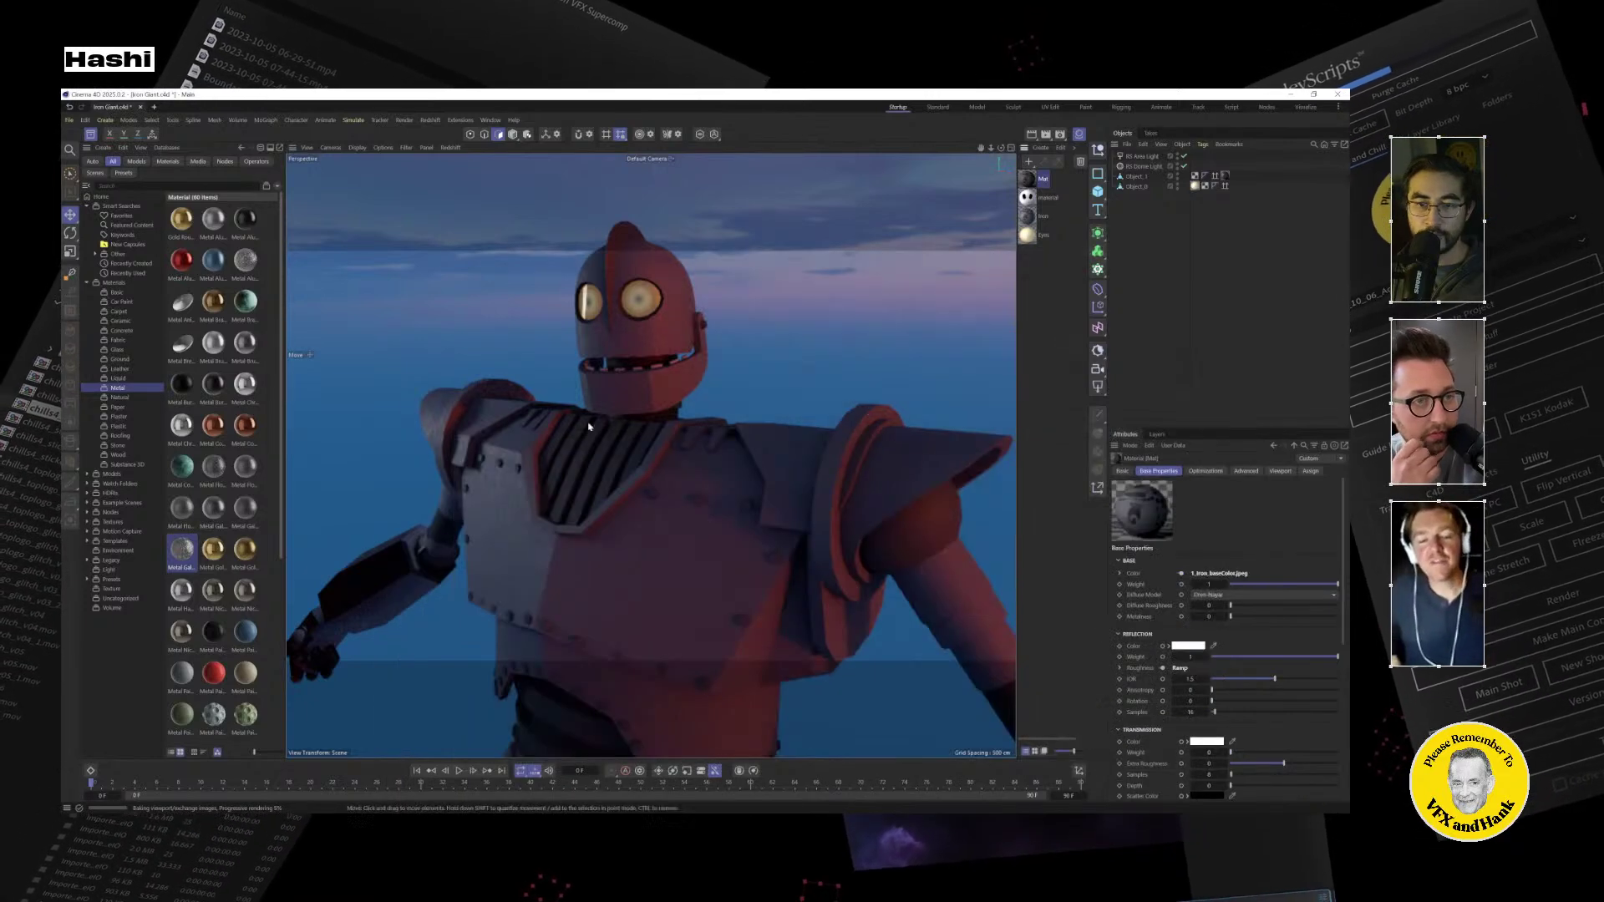
left_click_drag(619, 489, 625, 413, "alt")
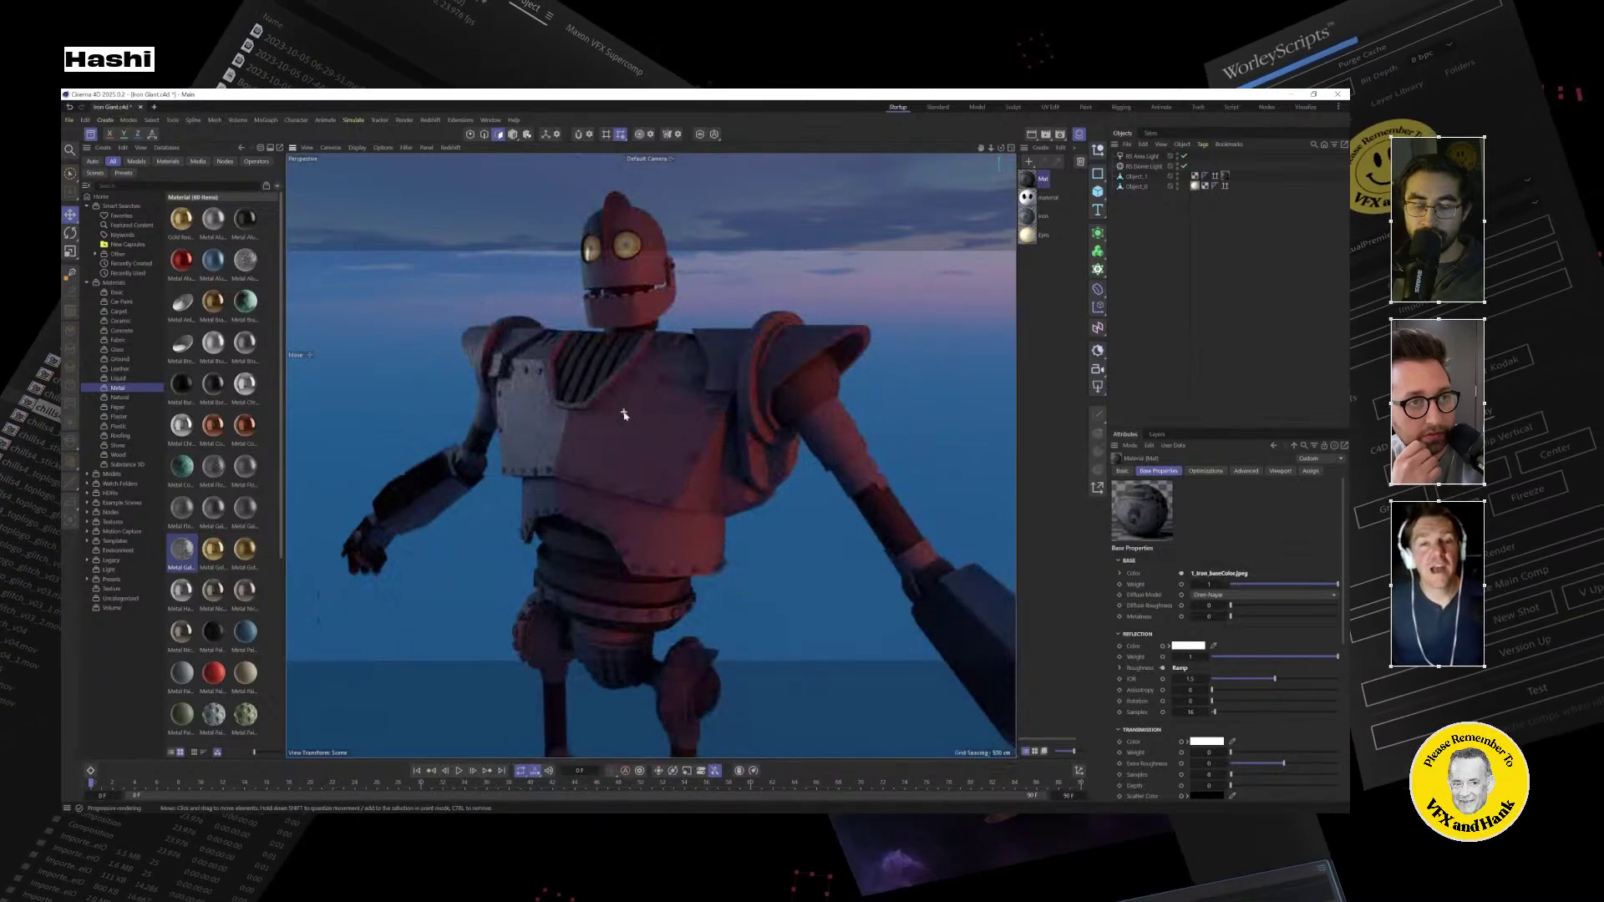
left_click_drag(625, 414, 659, 436, "alt")
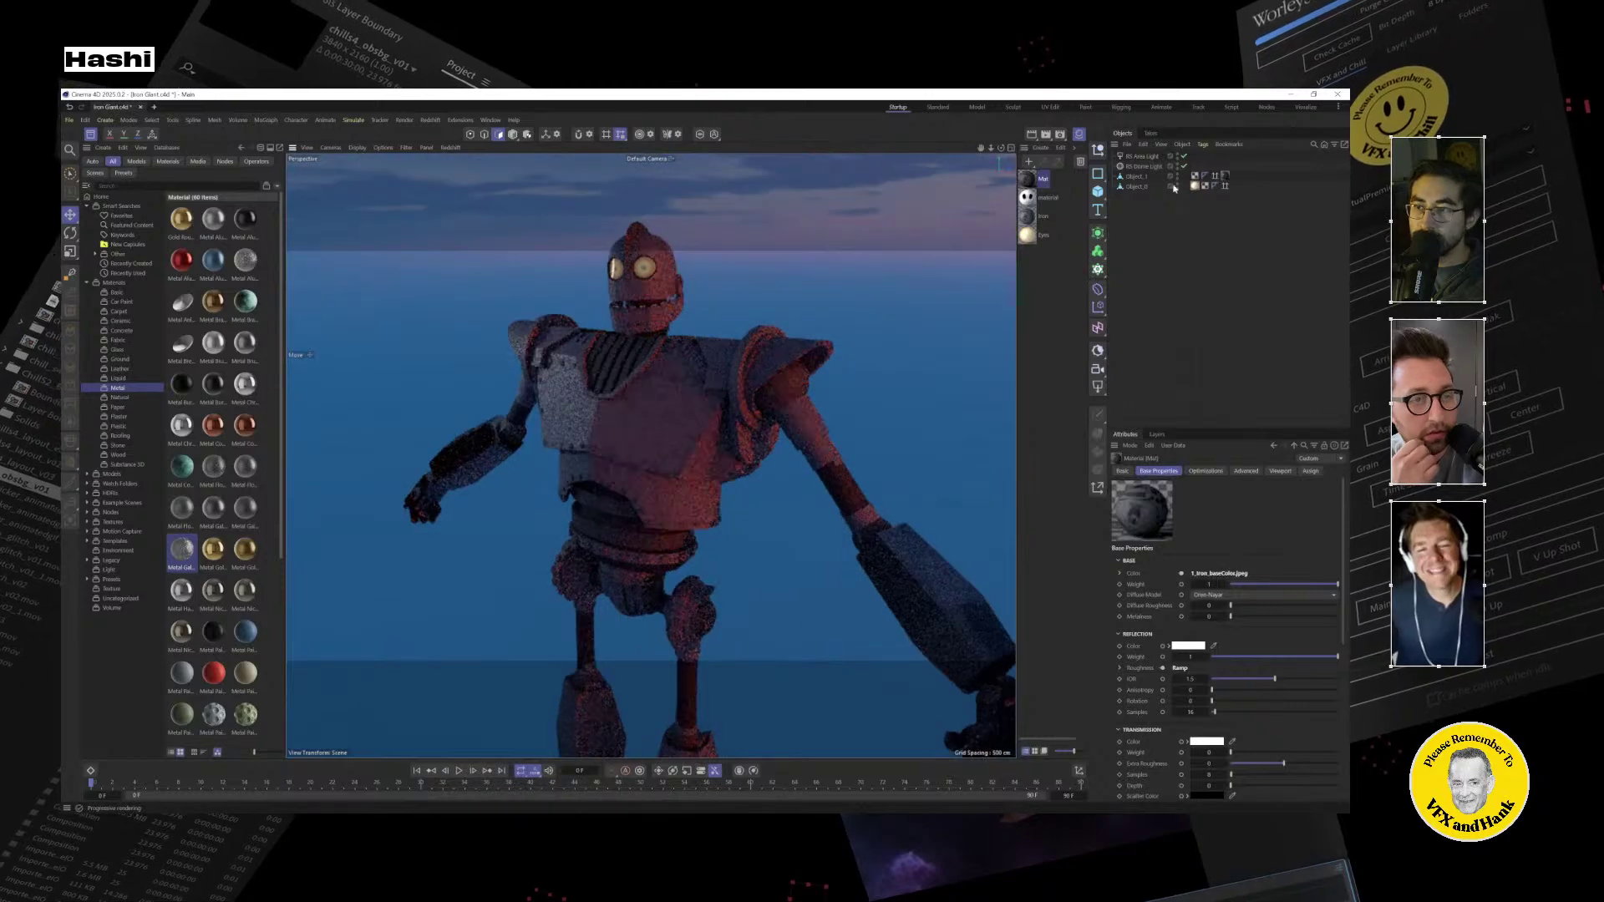
Raise the exposure of the RS Dome Light that carries the evening sunset HDRI.
left_click(1146, 166)
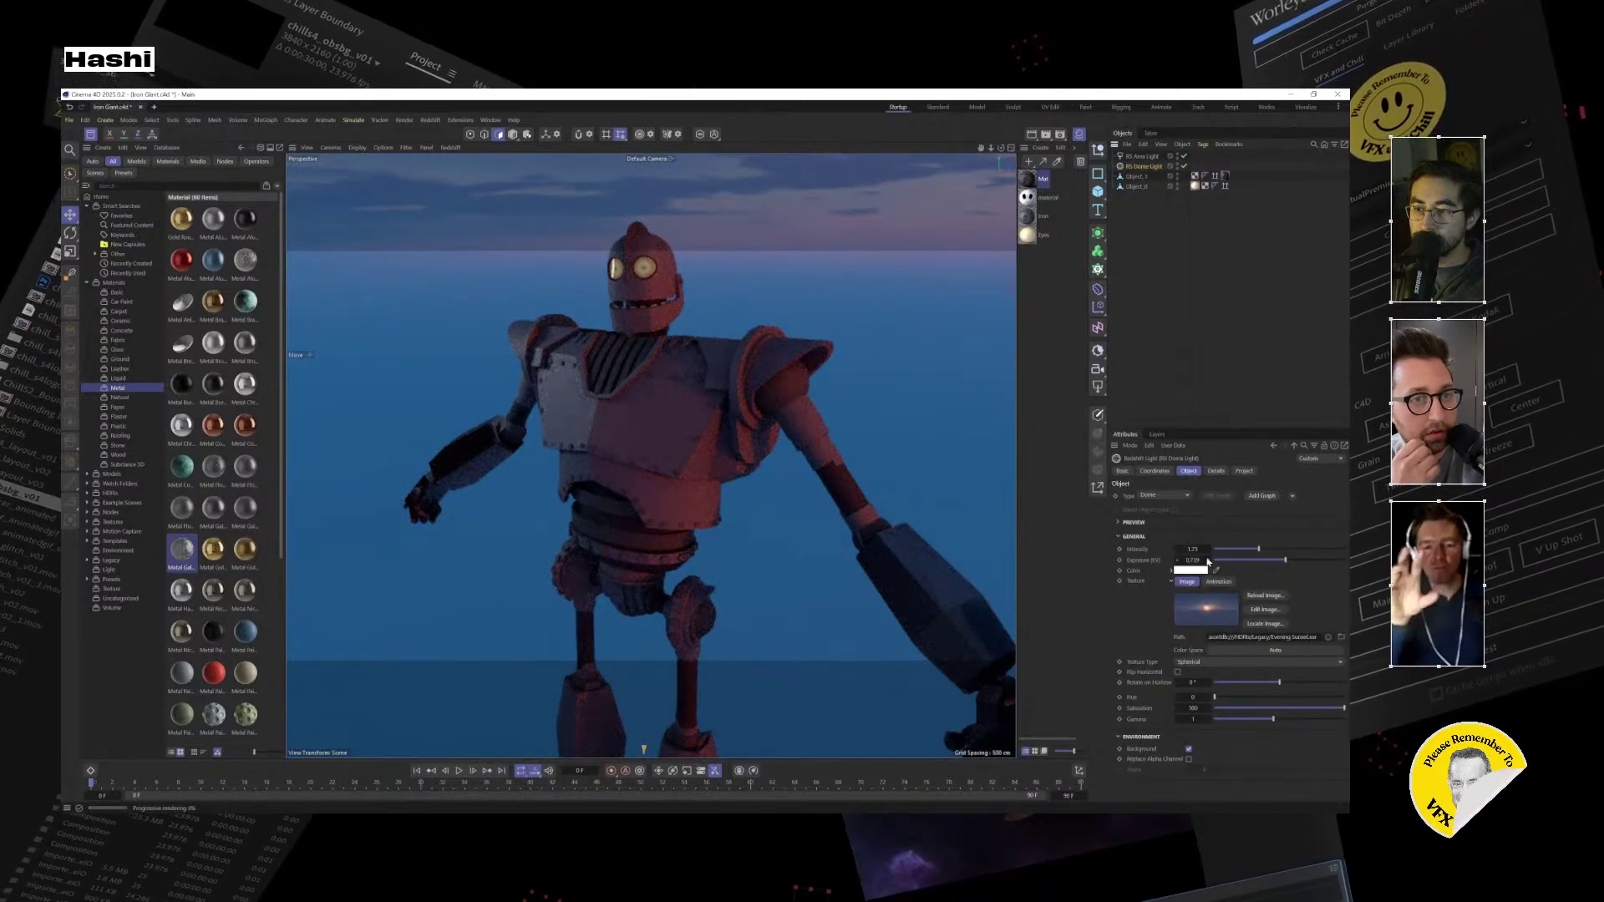
mouse_move(1190, 549)
left_mouse_down()
mouse_move(1205, 560)
mouse_move(1183, 559)
left_mouse_up()
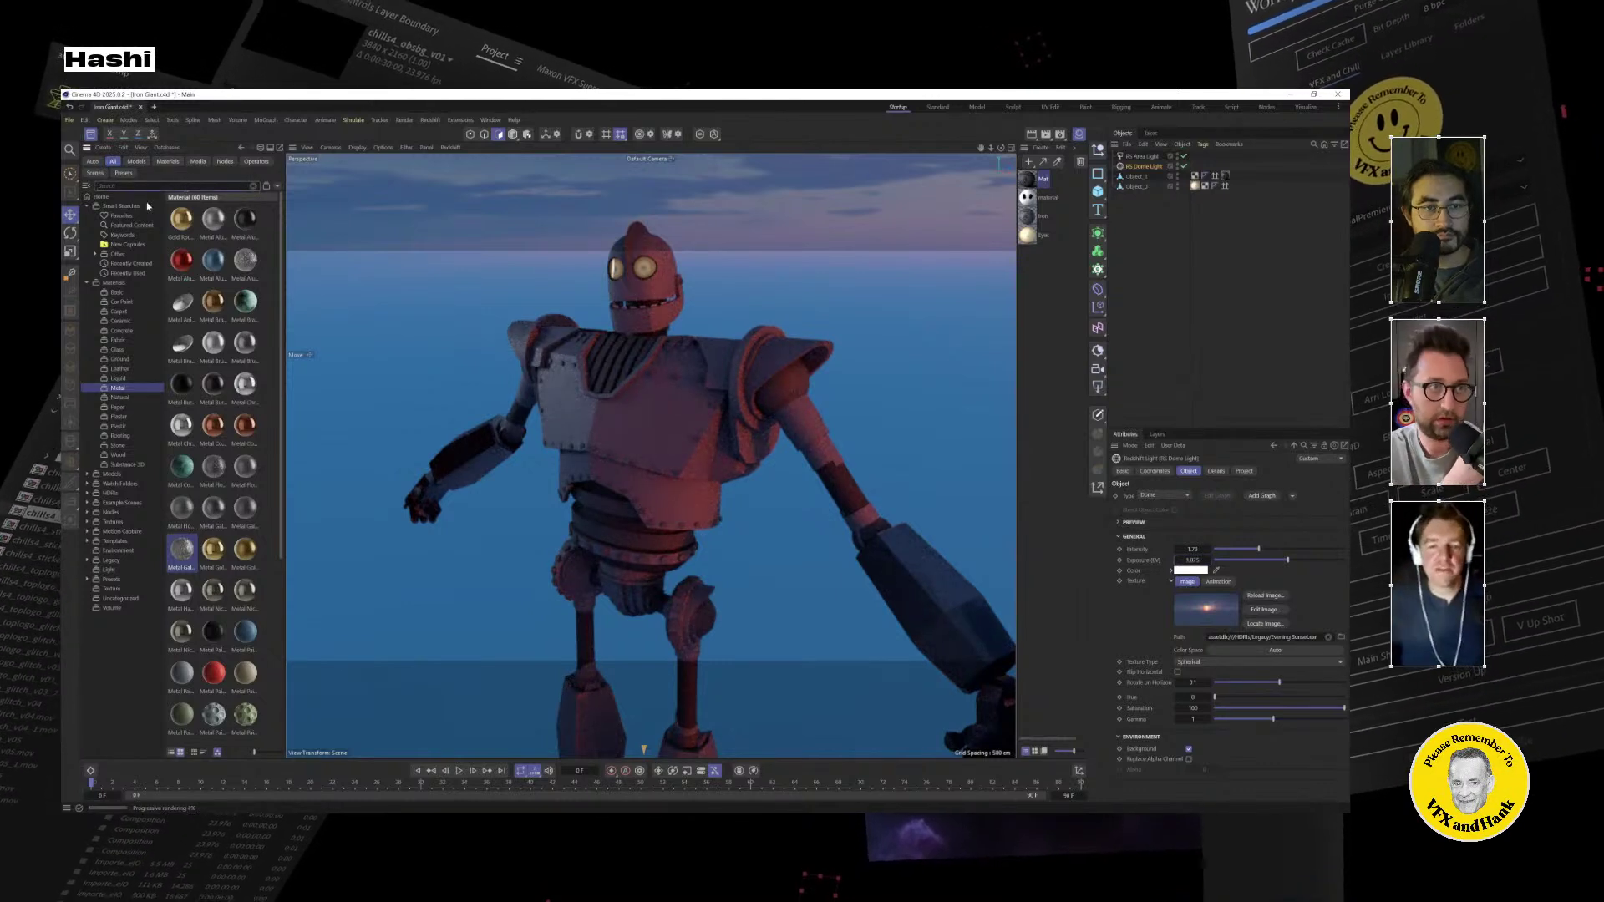
Apply the Wood Maple material from the asset library's Wood category to the robot's body, Object_1.
left_click(107, 494)
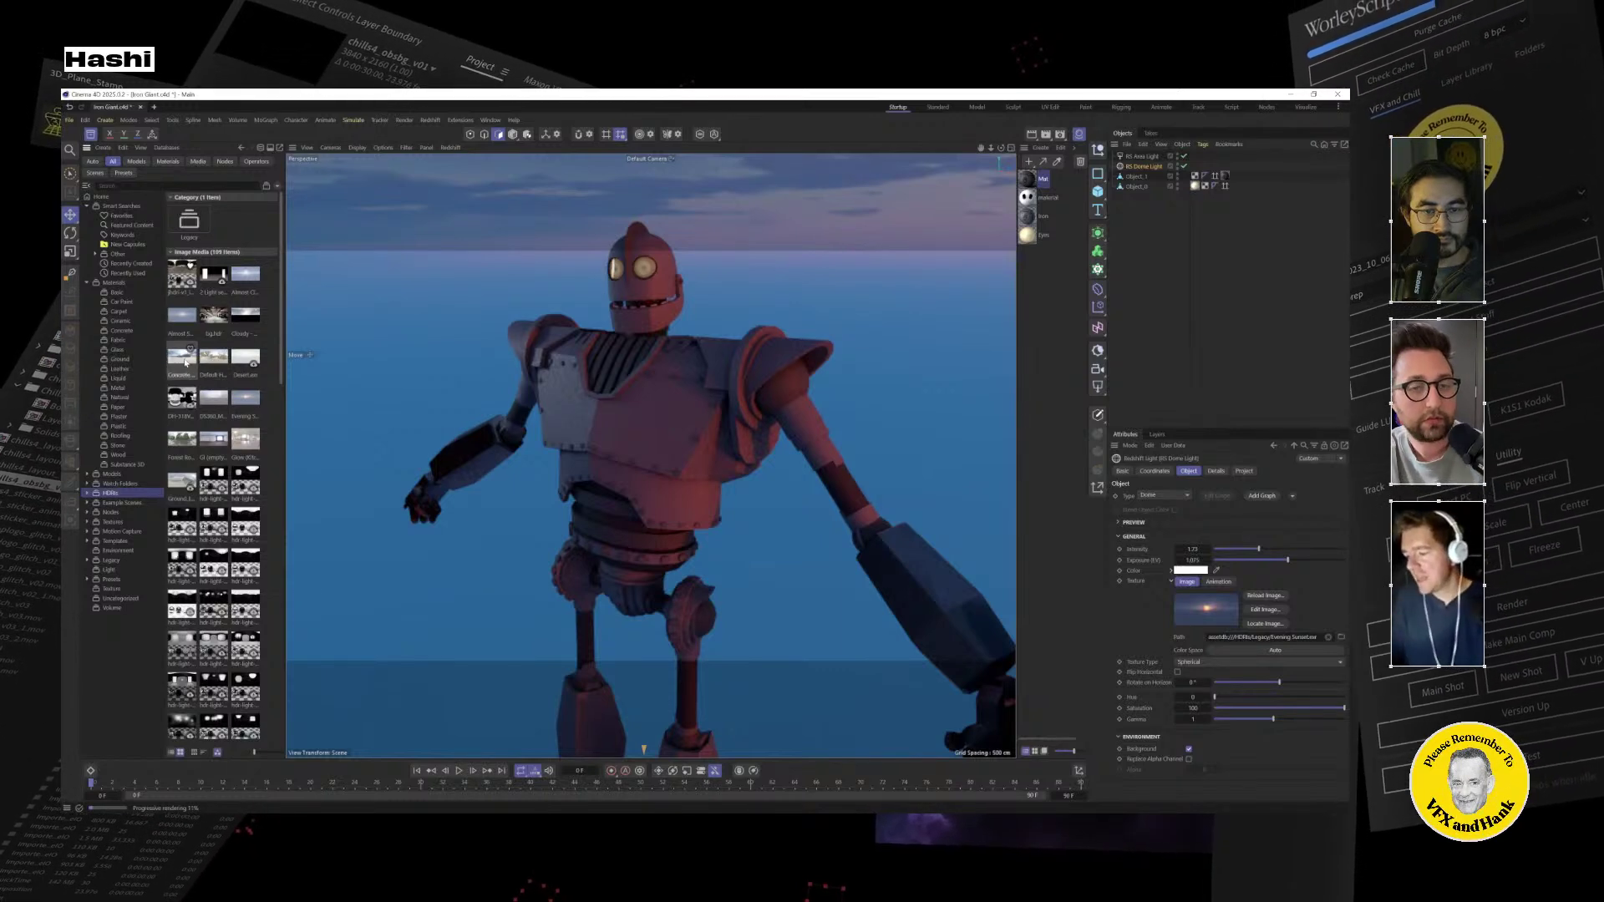
left_click_drag(186, 362, 140, 369)
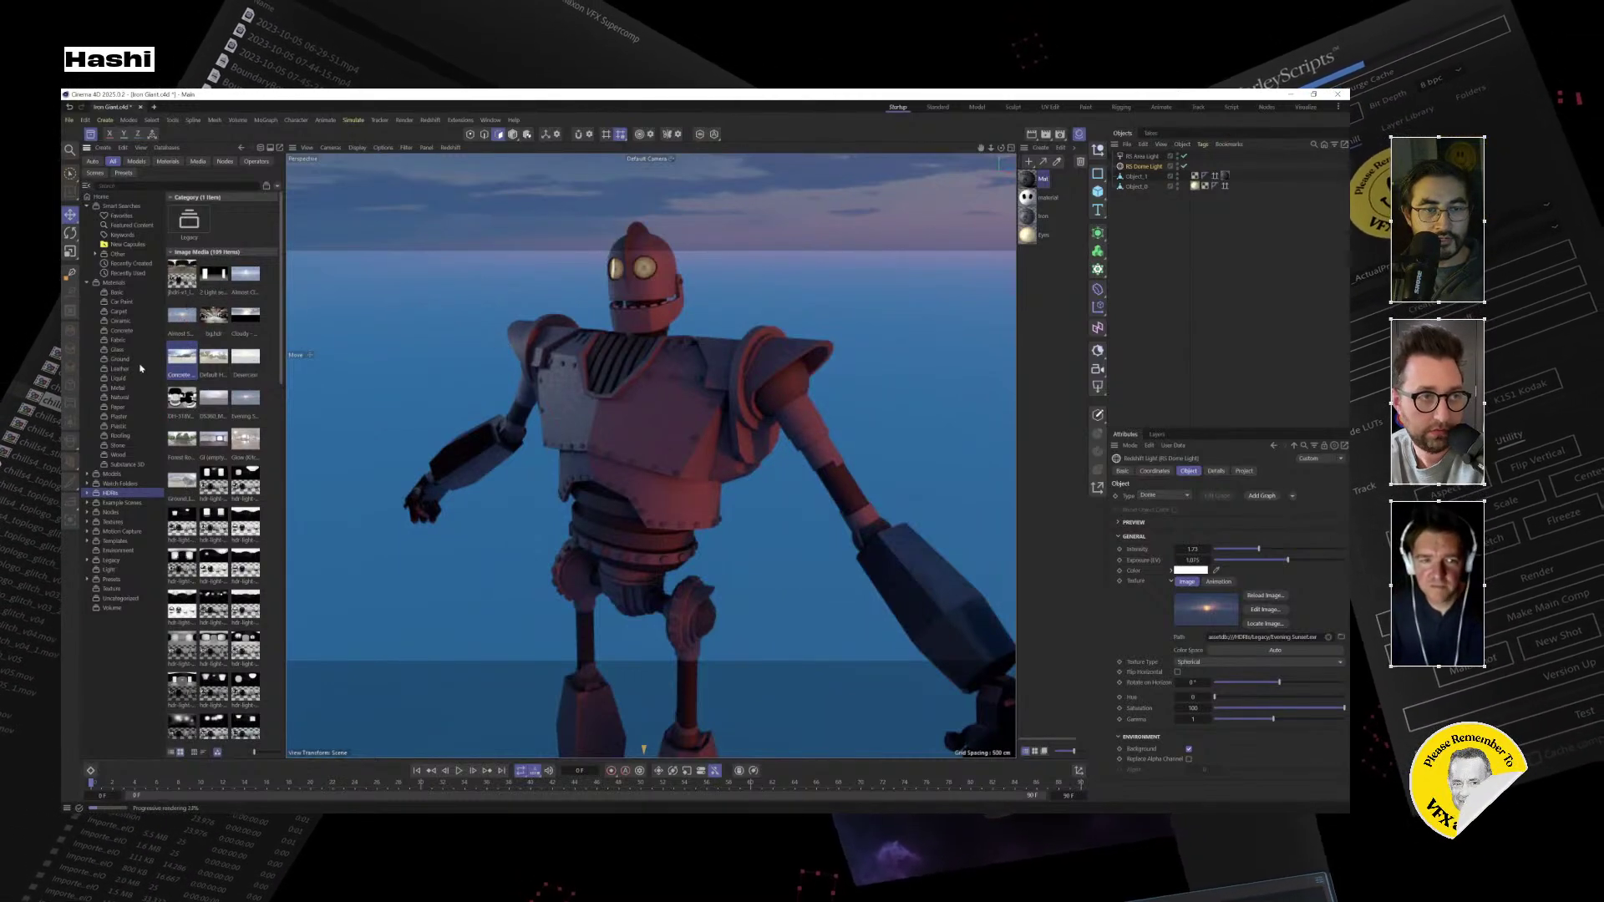
left_click(117, 446)
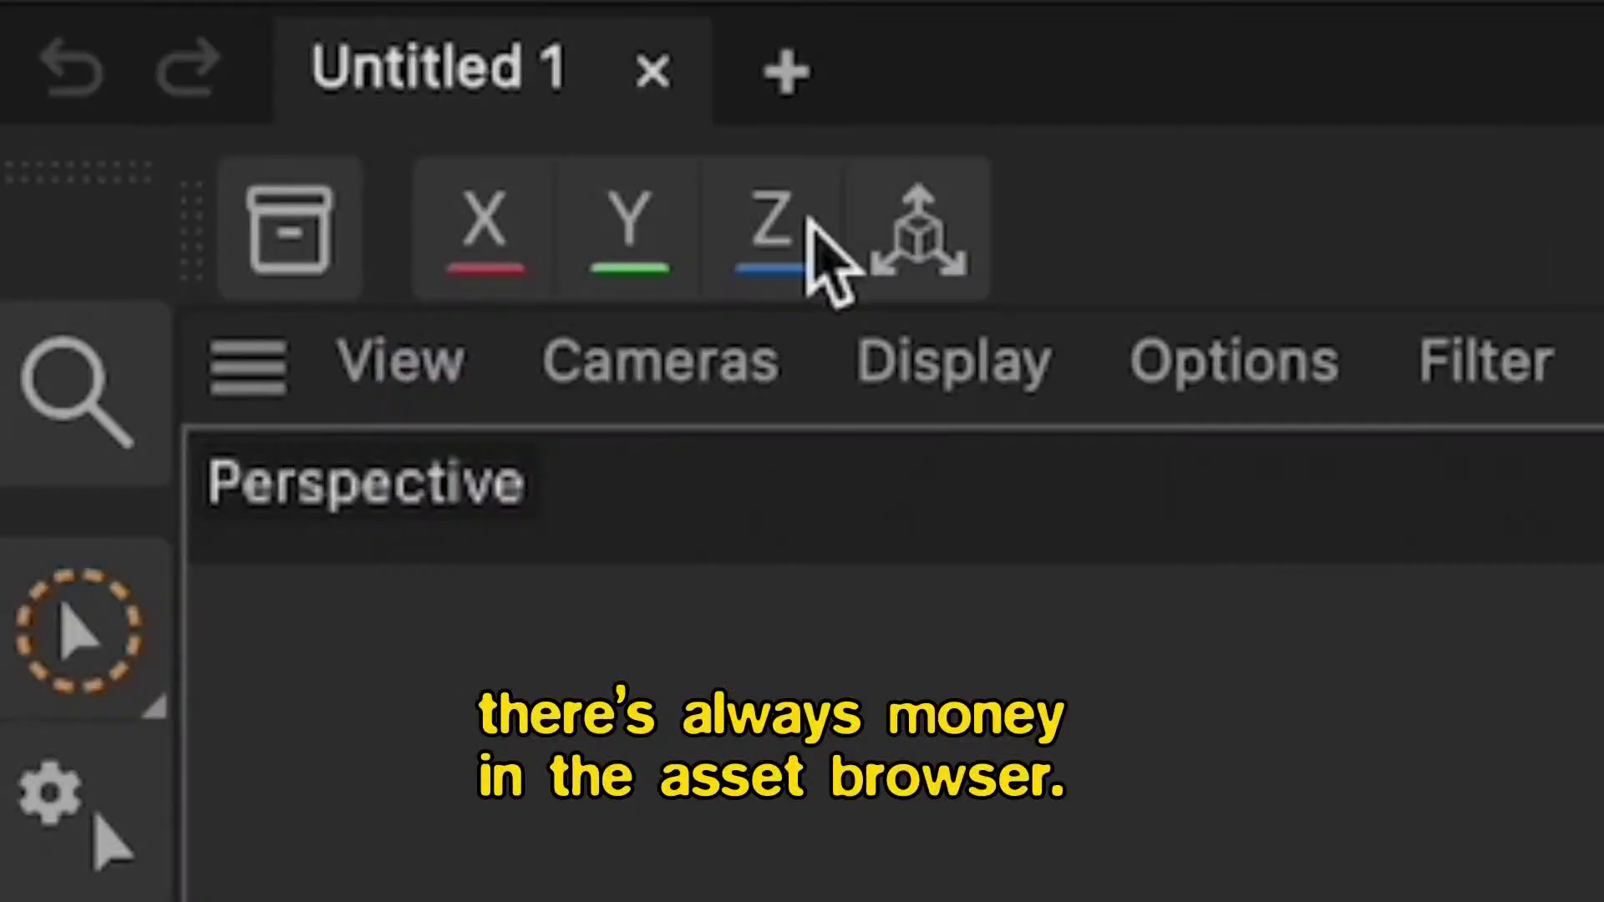
left_click(294, 238)
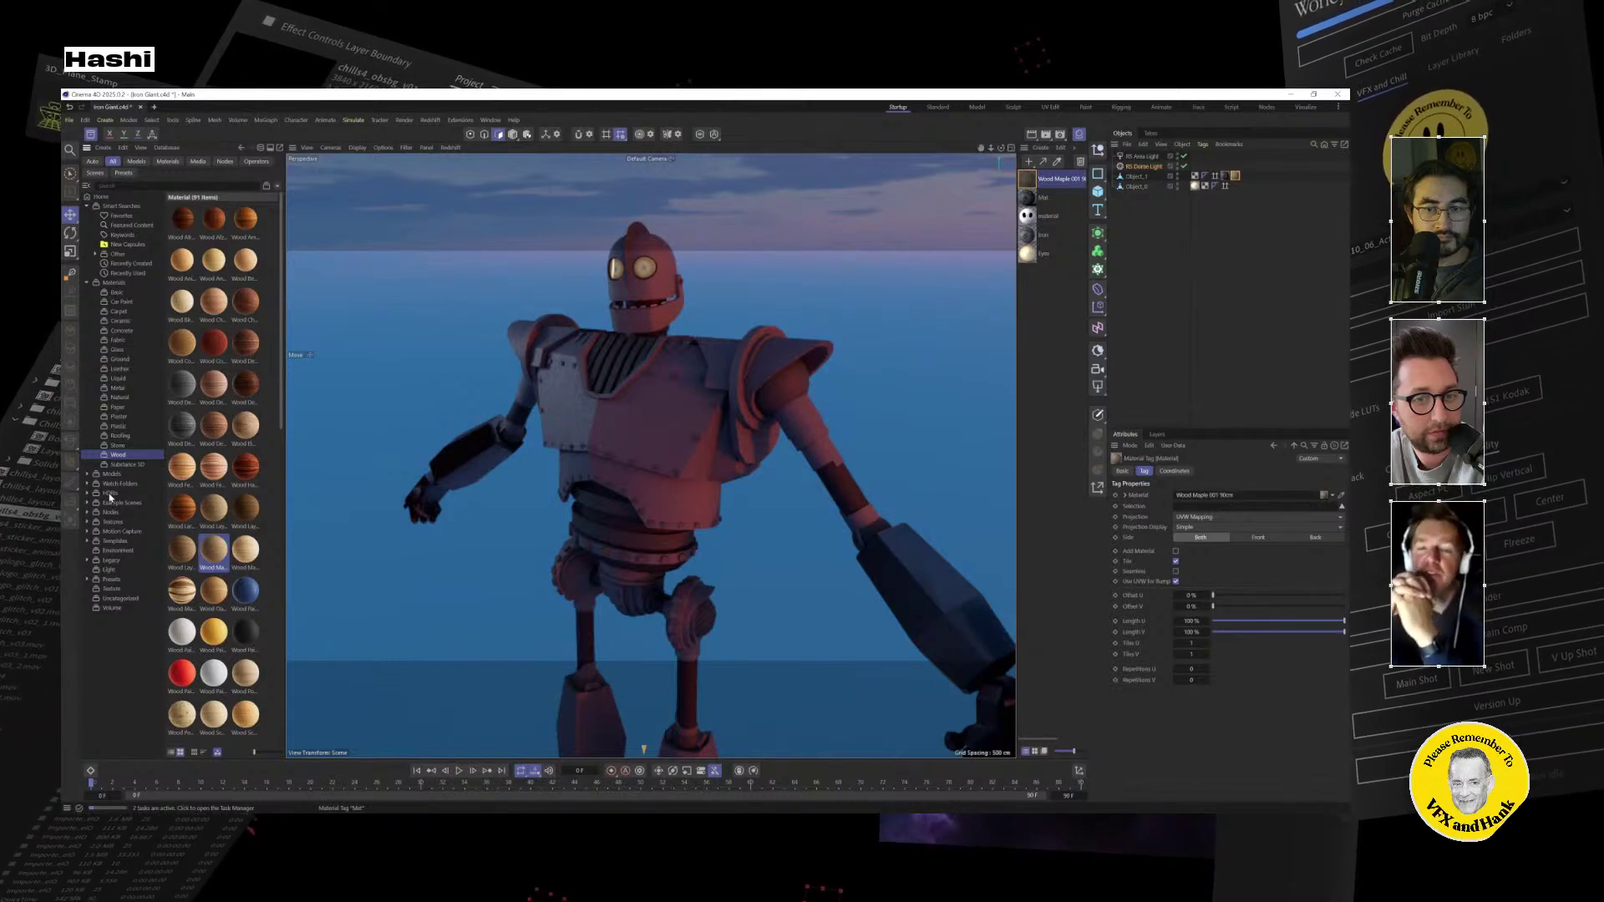
key("ctrl+z")
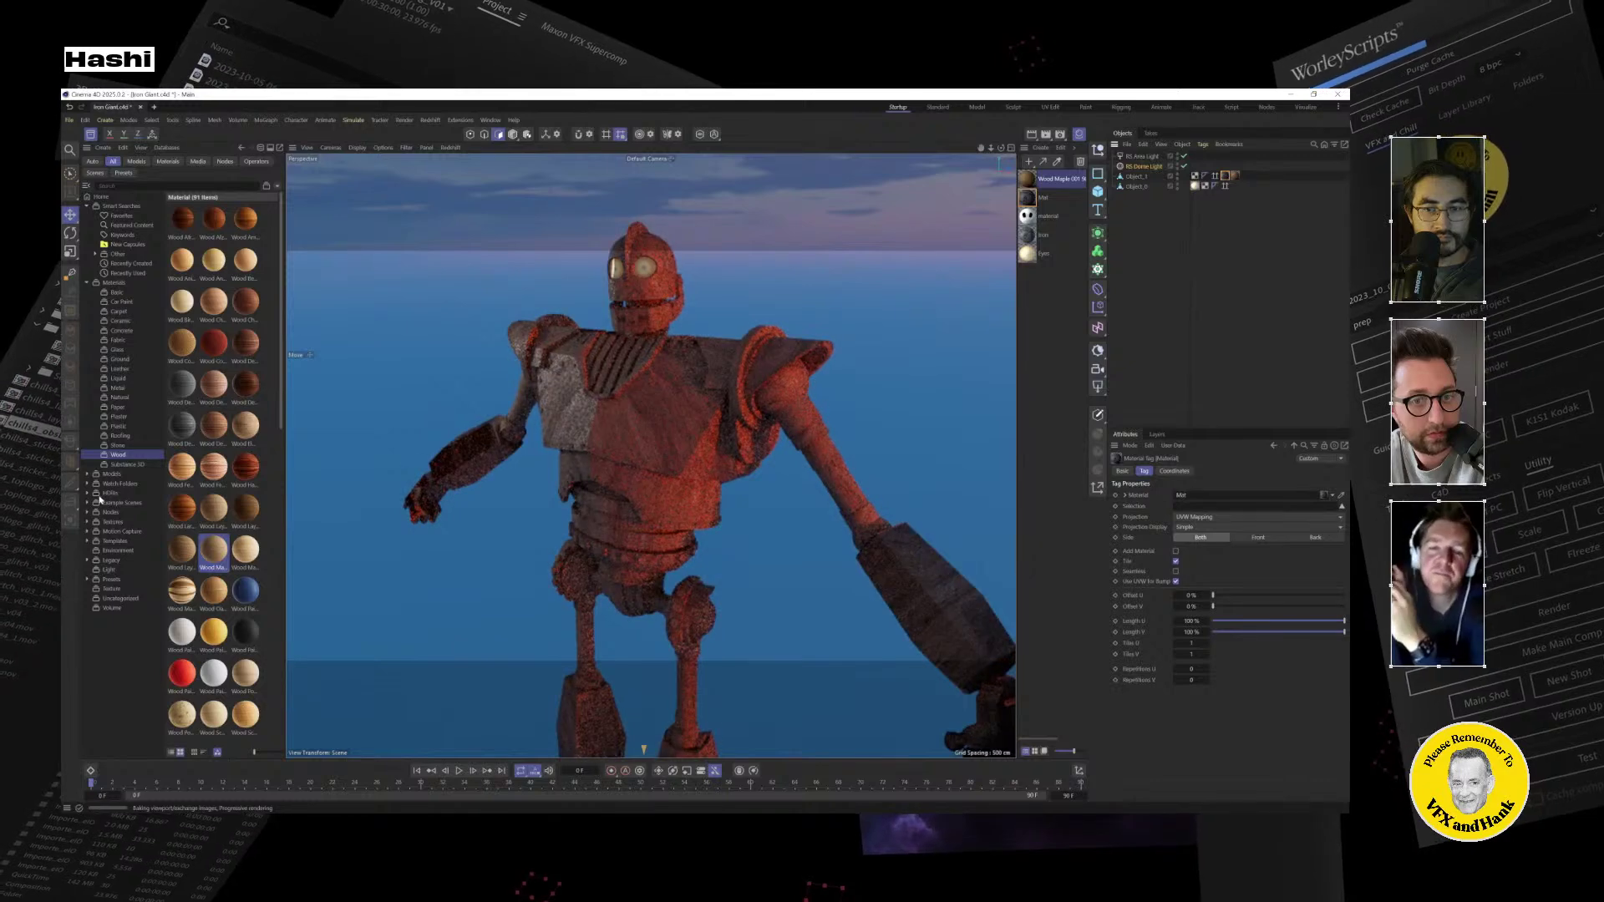
Create a second dome light from the Default HDRI asset and disable the original RS Dome Light.
left_click(110, 494)
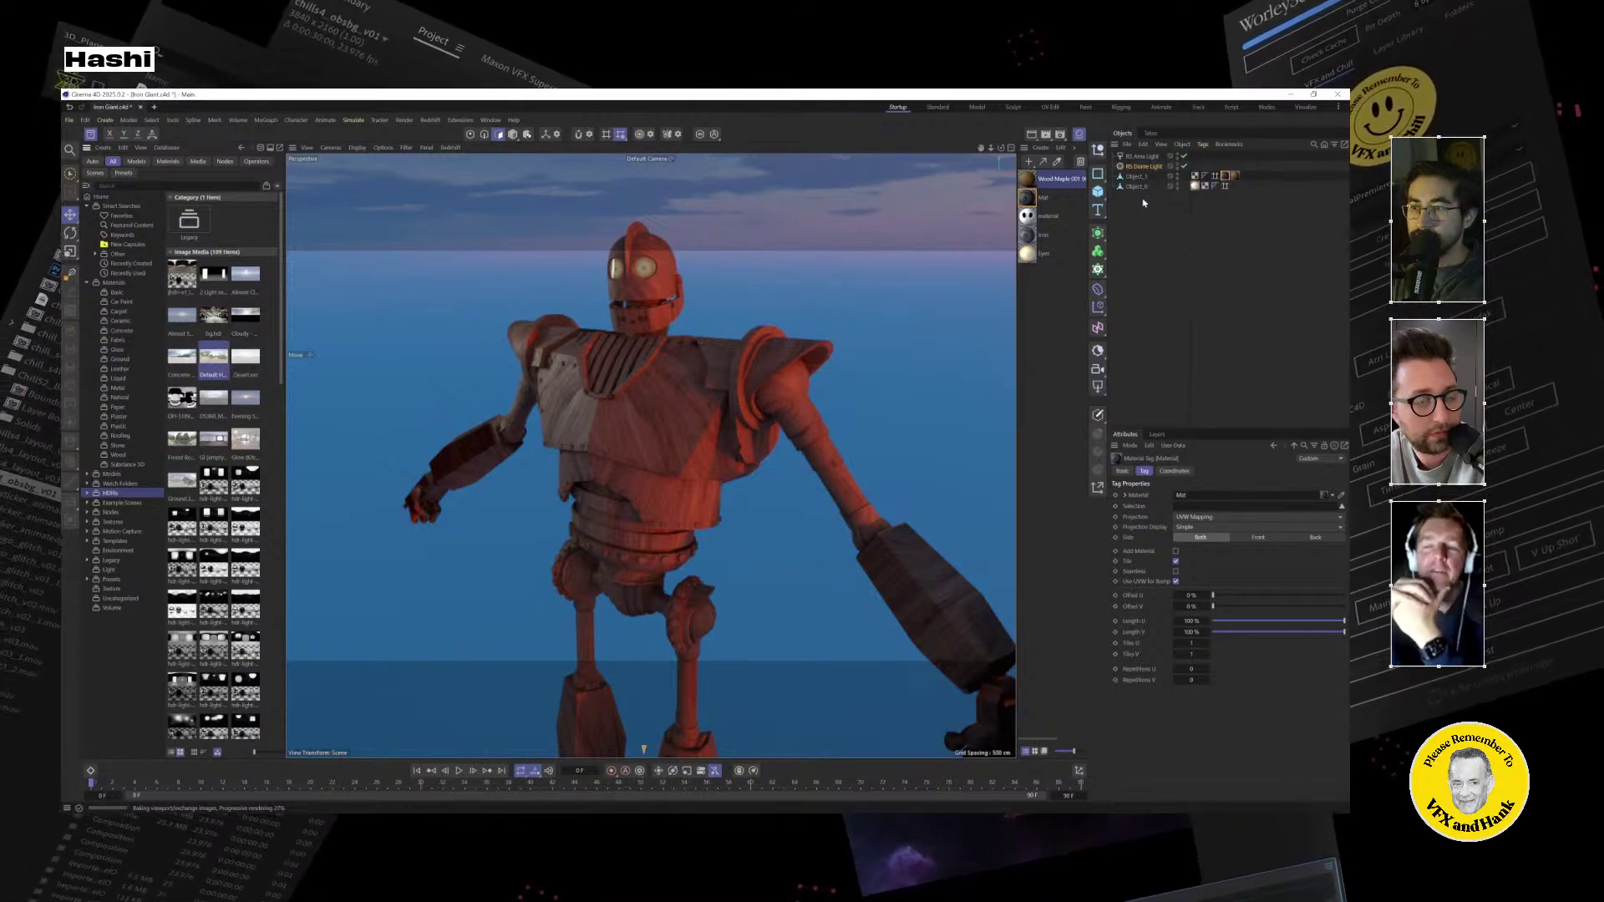
left_click_drag(1144, 203, 1143, 203)
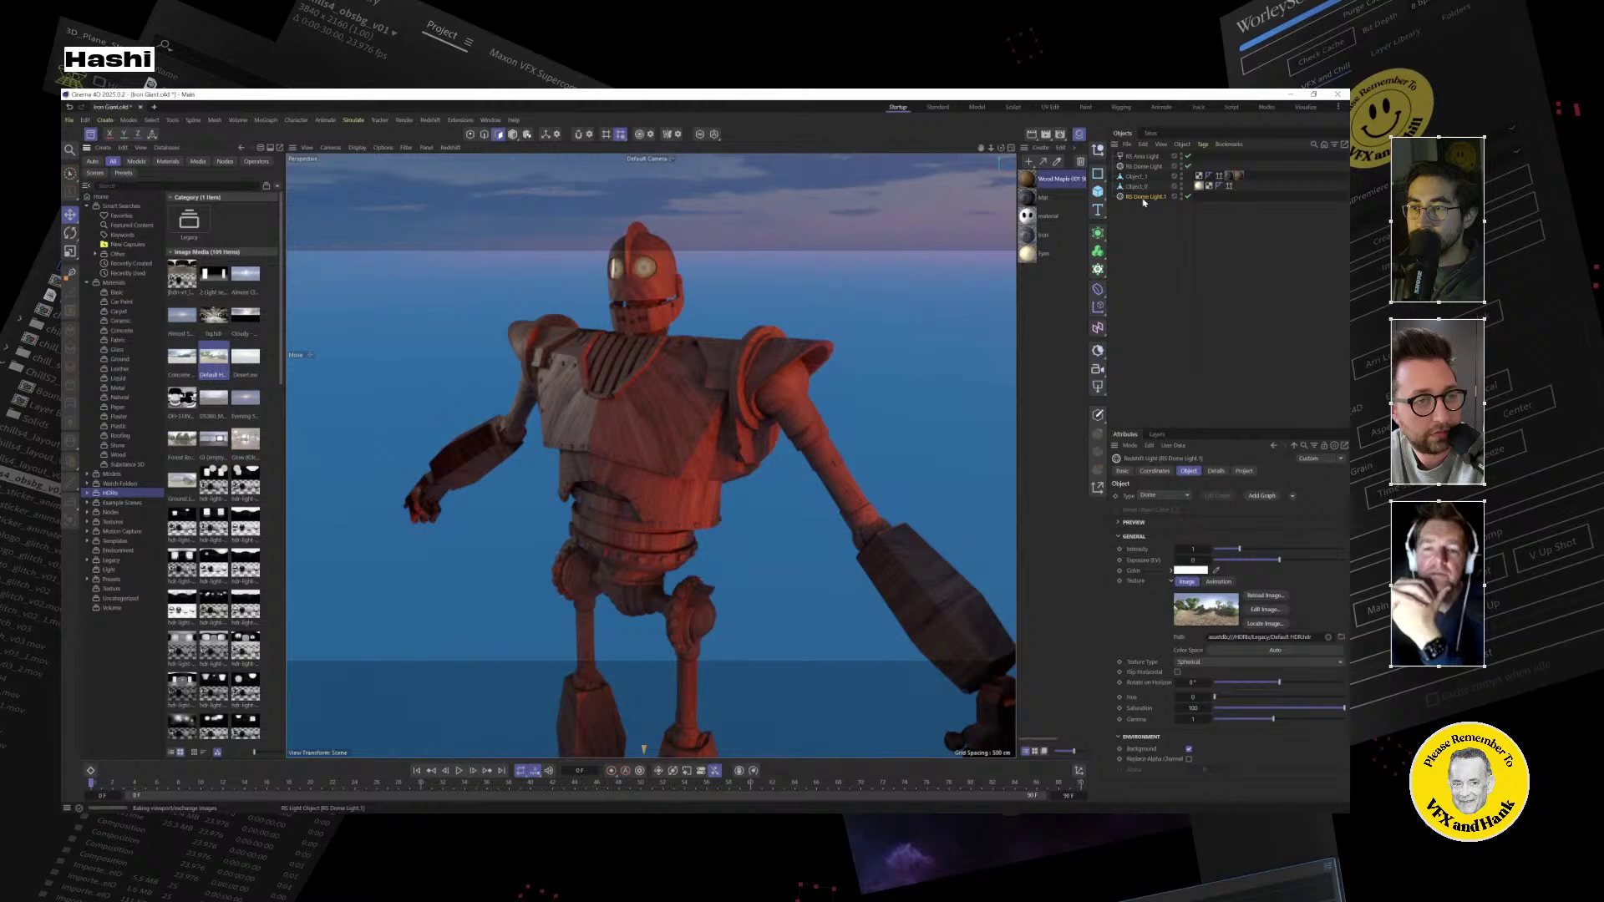
left_click(1188, 166)
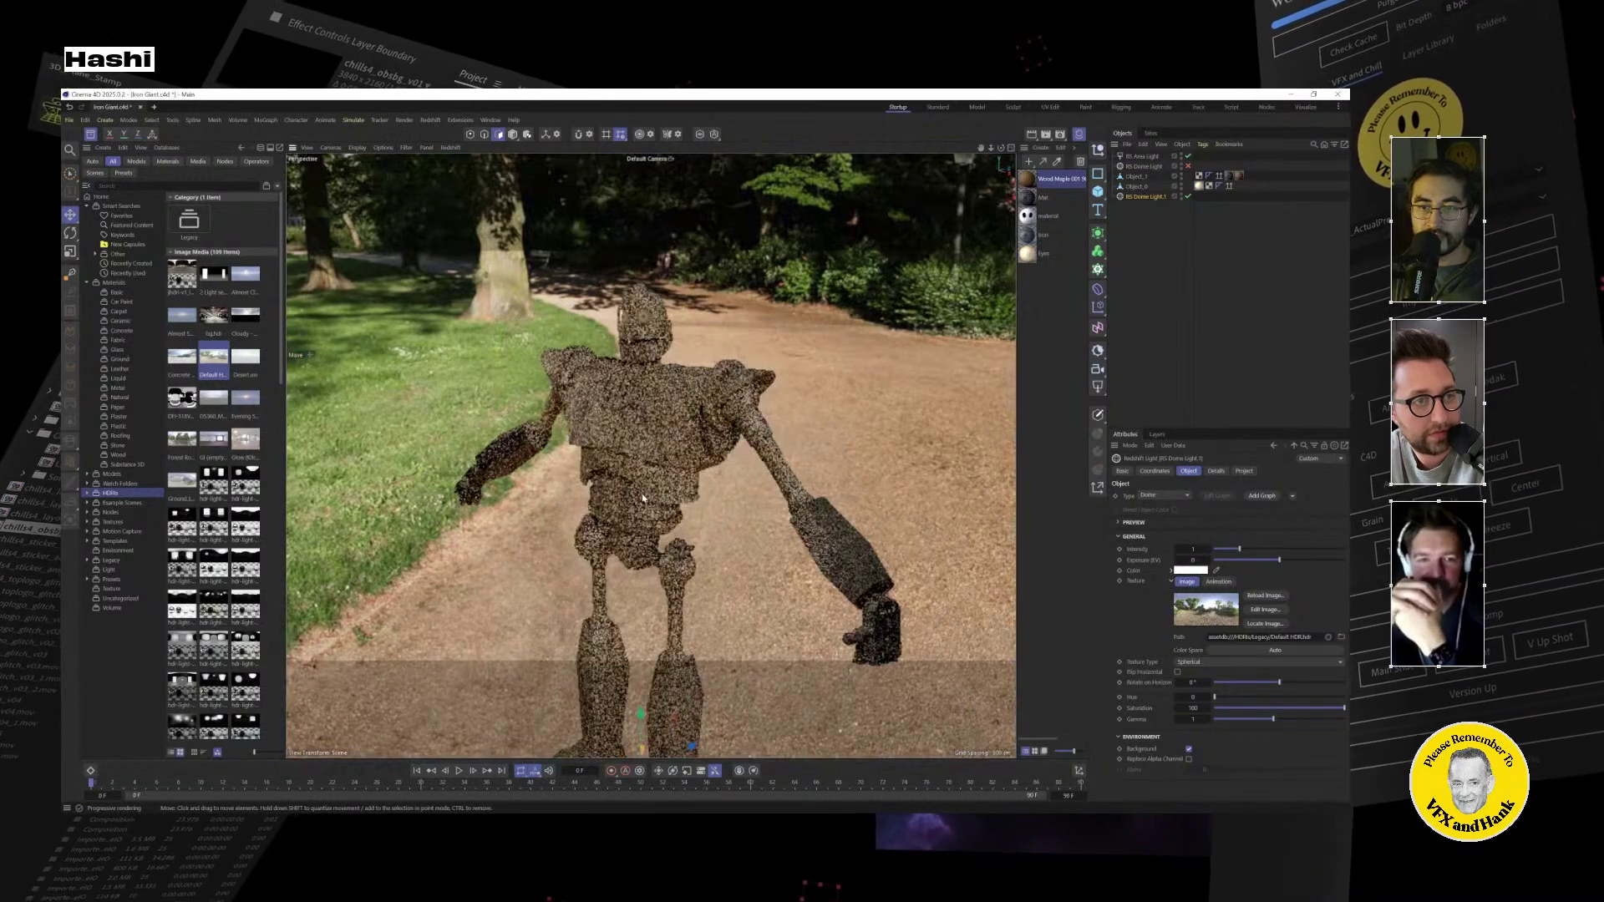
Rotate the new dome light's heading so that the lawn and the red building lie behind the robot.
left_click_drag(642, 447, 610, 455, "alt")
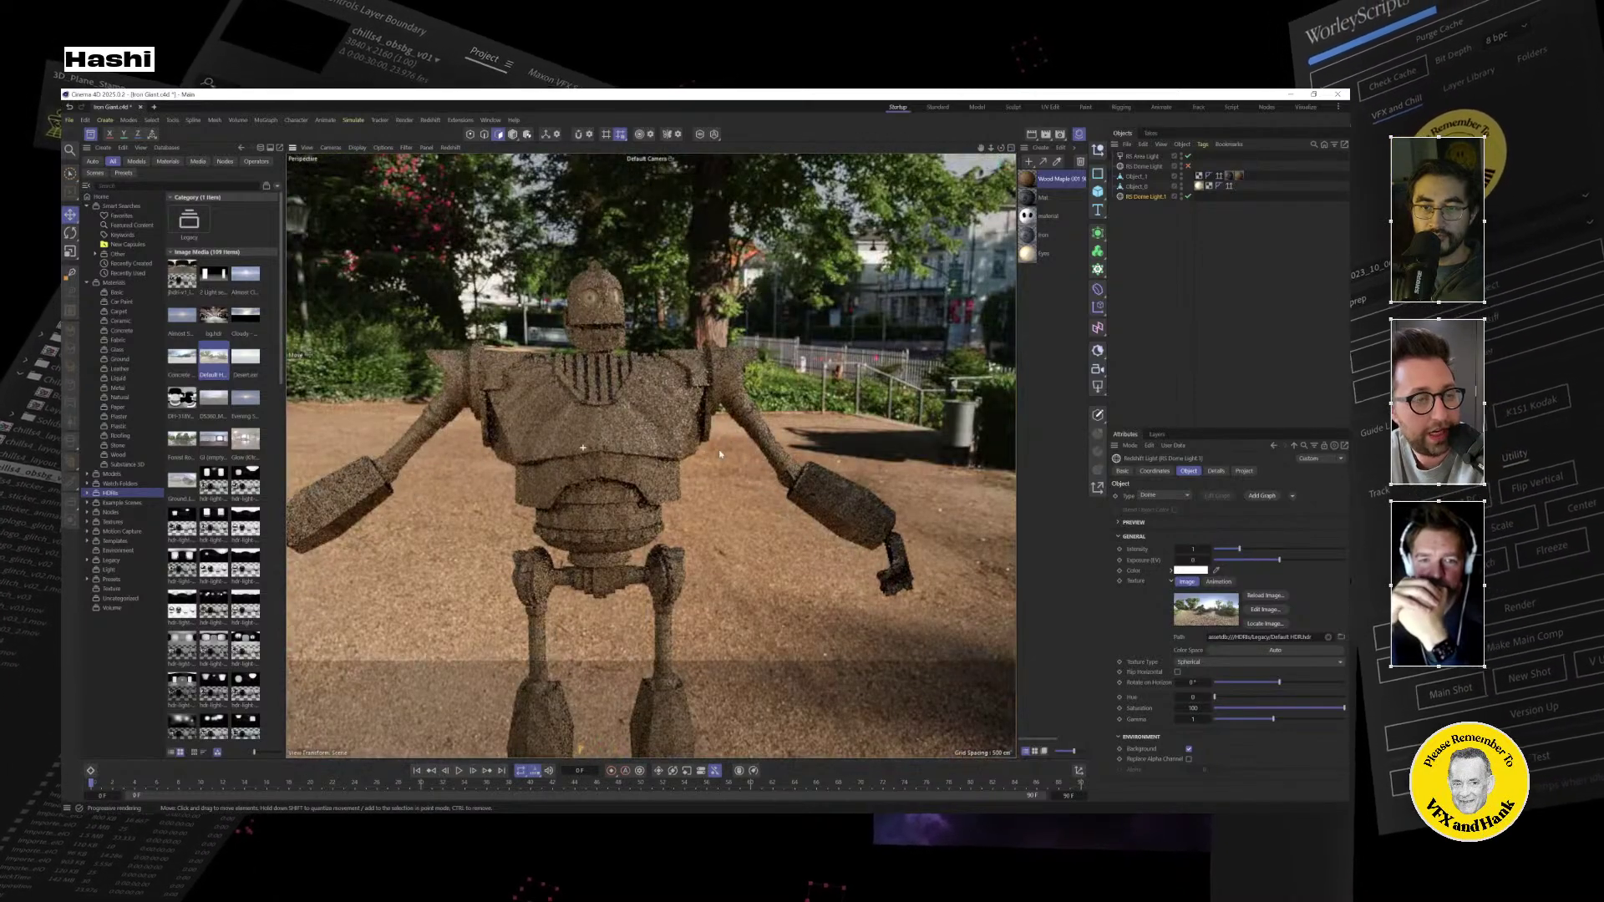
left_click_drag(720, 453, 545, 451, "alt")
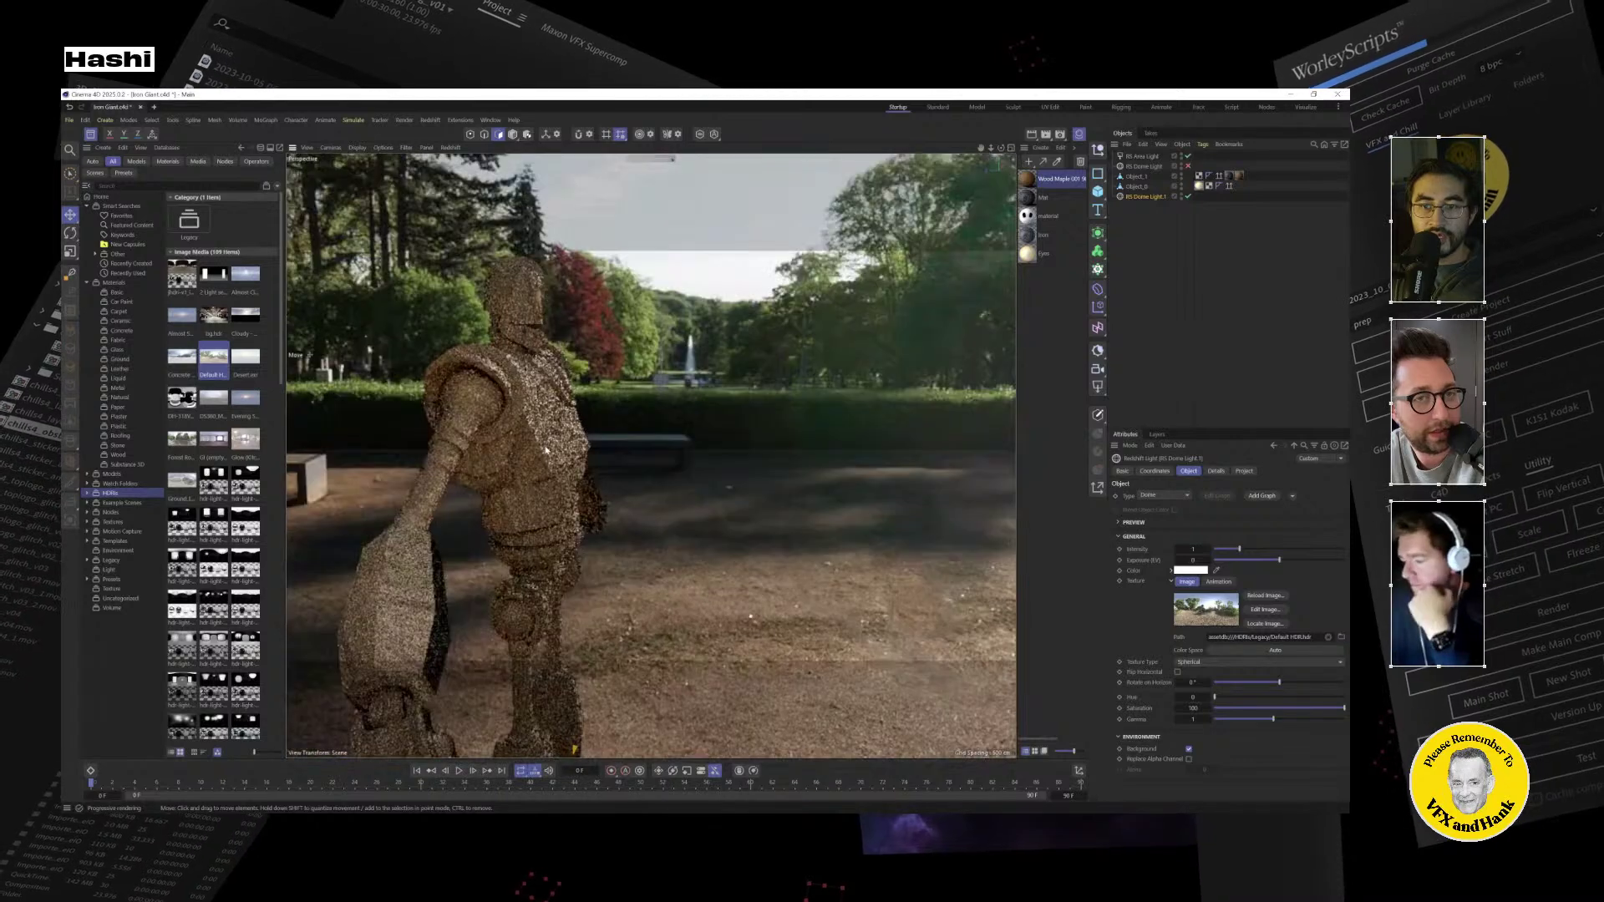
middle_click_drag(544, 451, 716, 401, "alt")
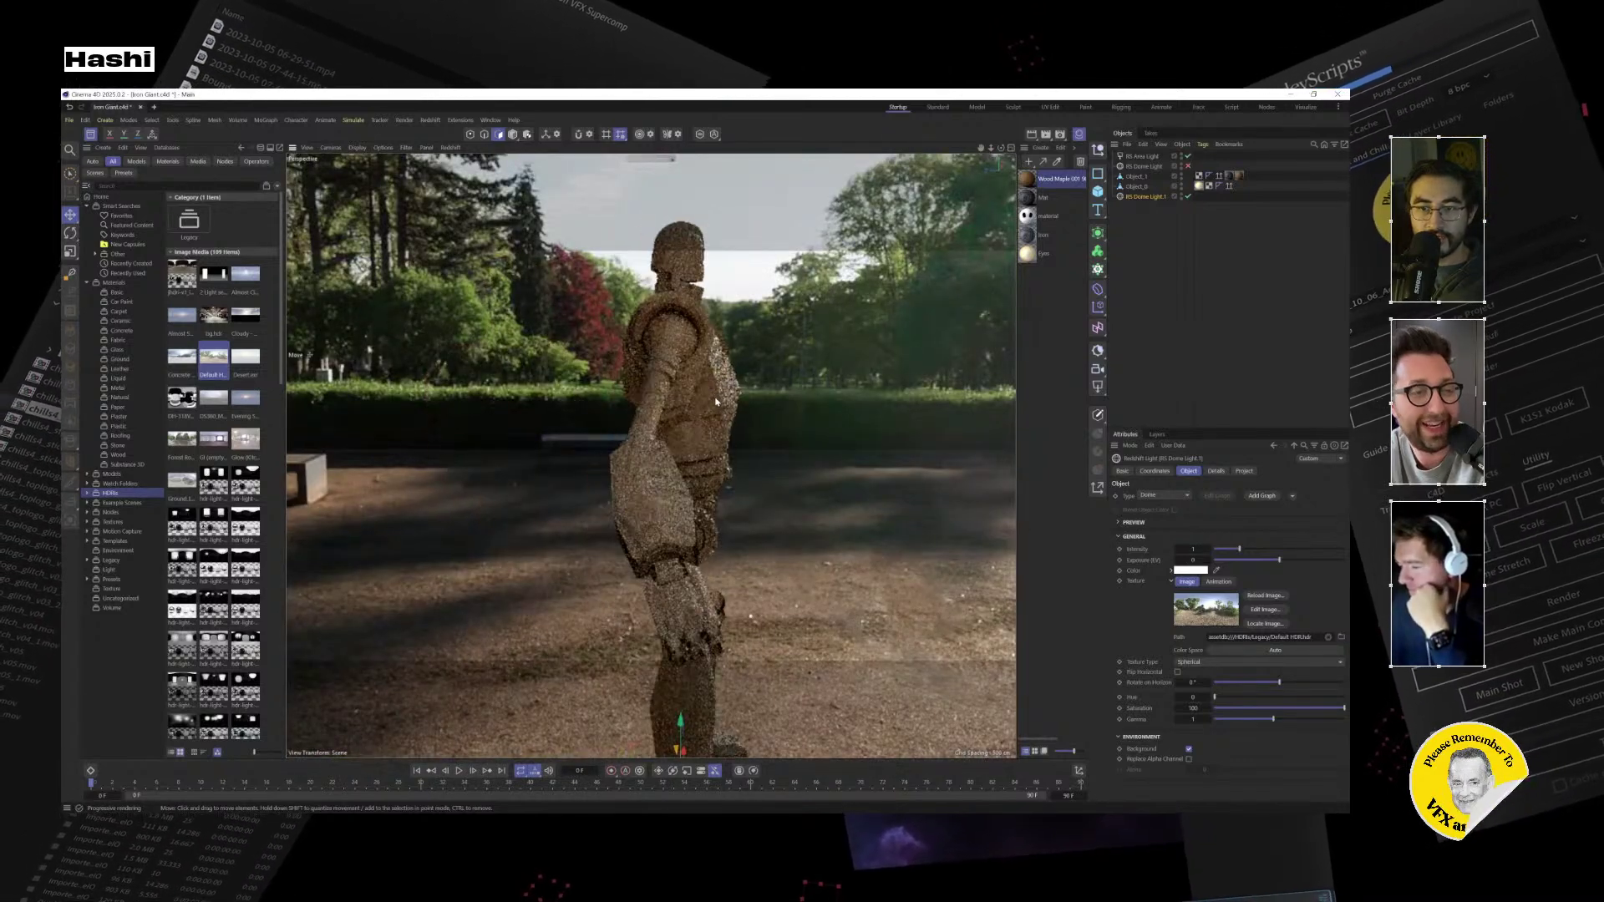
left_click_drag(712, 420, 772, 405, "alt")
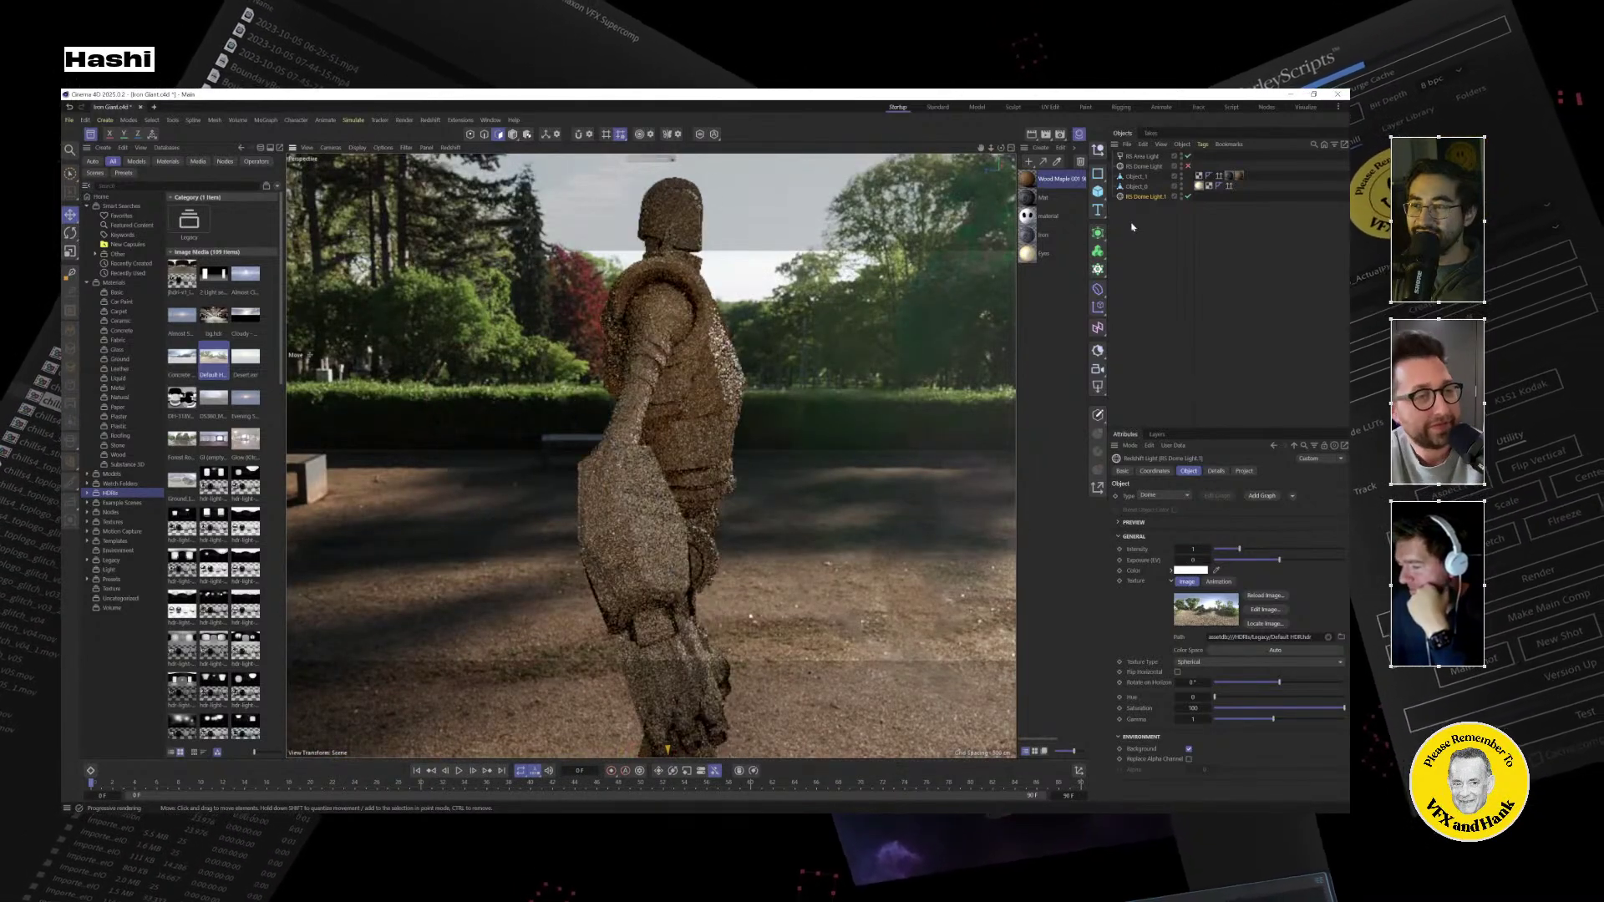
left_click(1155, 471)
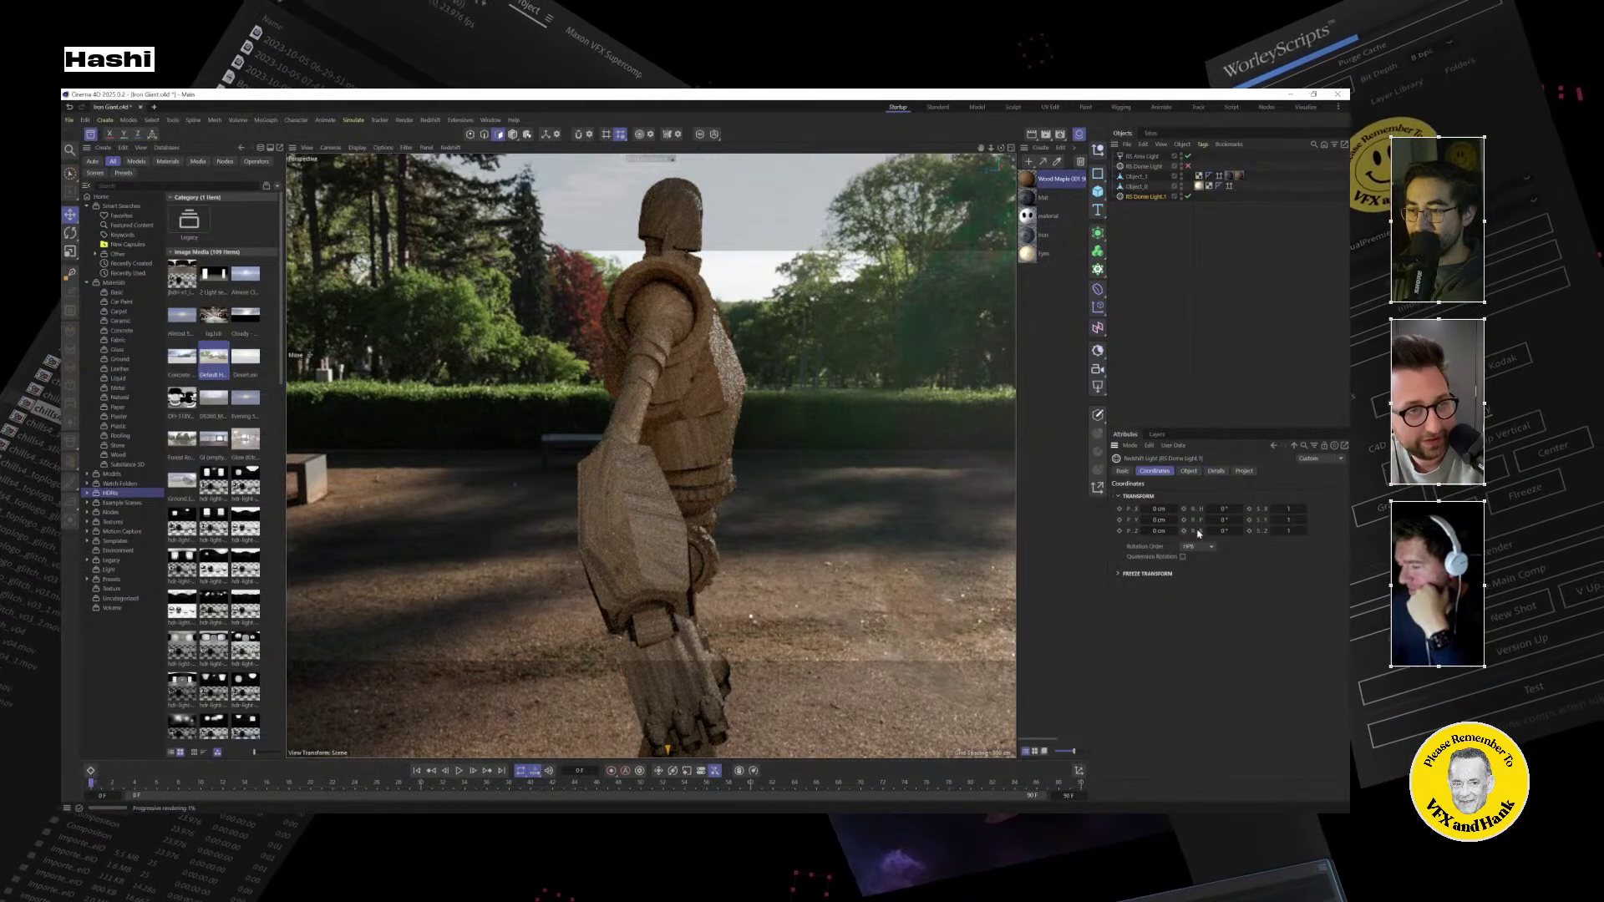
left_click_drag(1240, 508, 1344, 509)
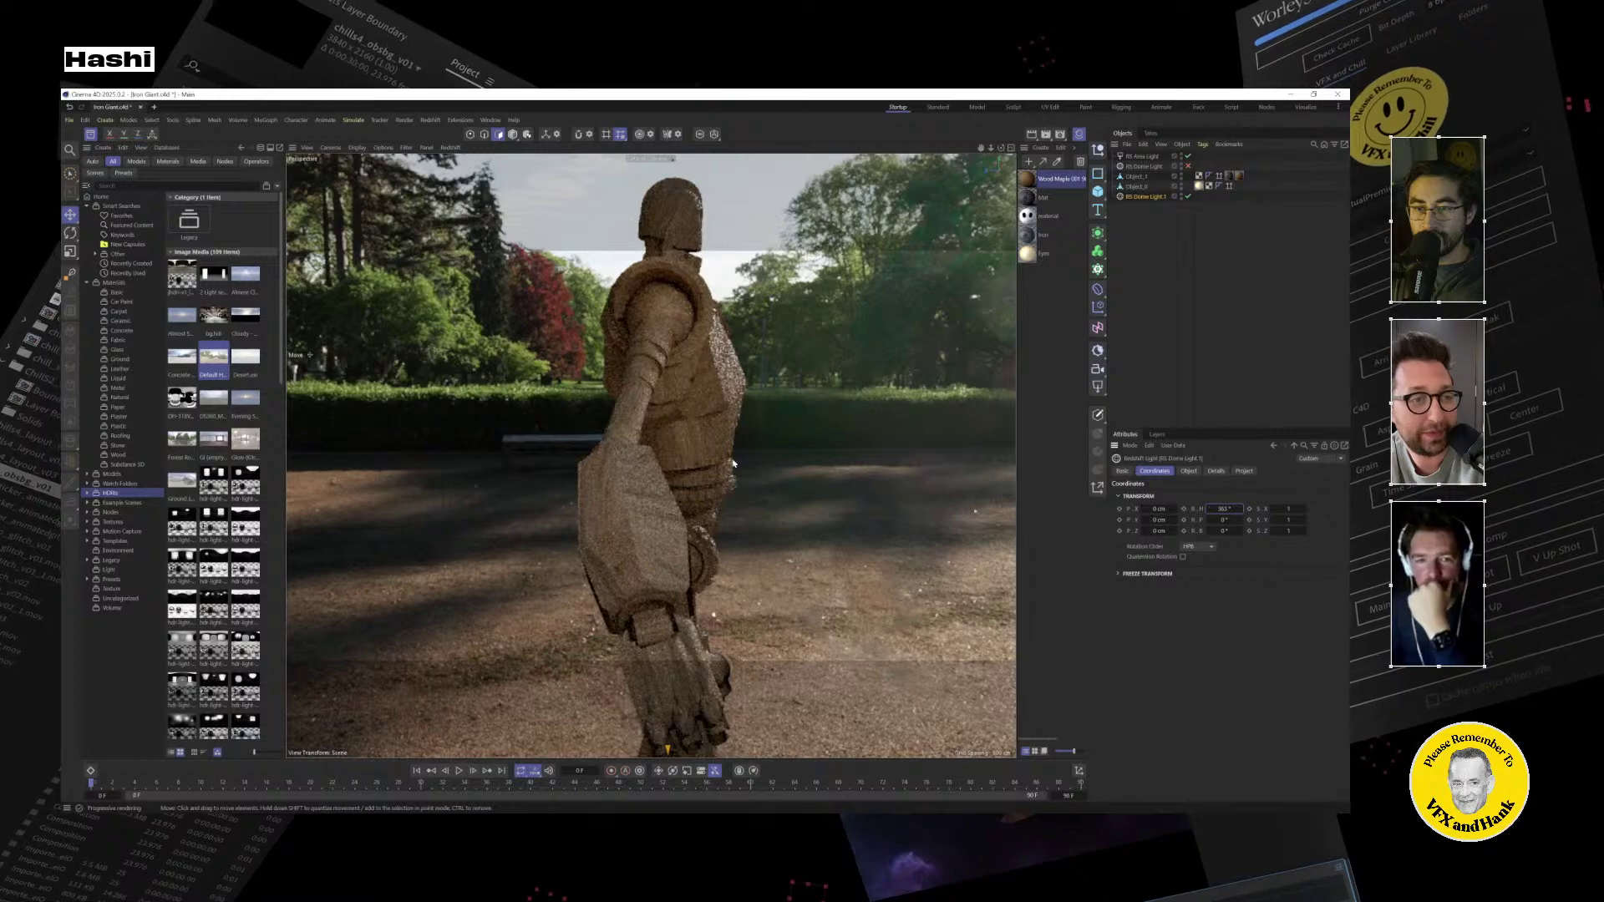
left_click_drag(733, 463, 802, 406, "alt")
left_click_drag(614, 441, 685, 436, "alt")
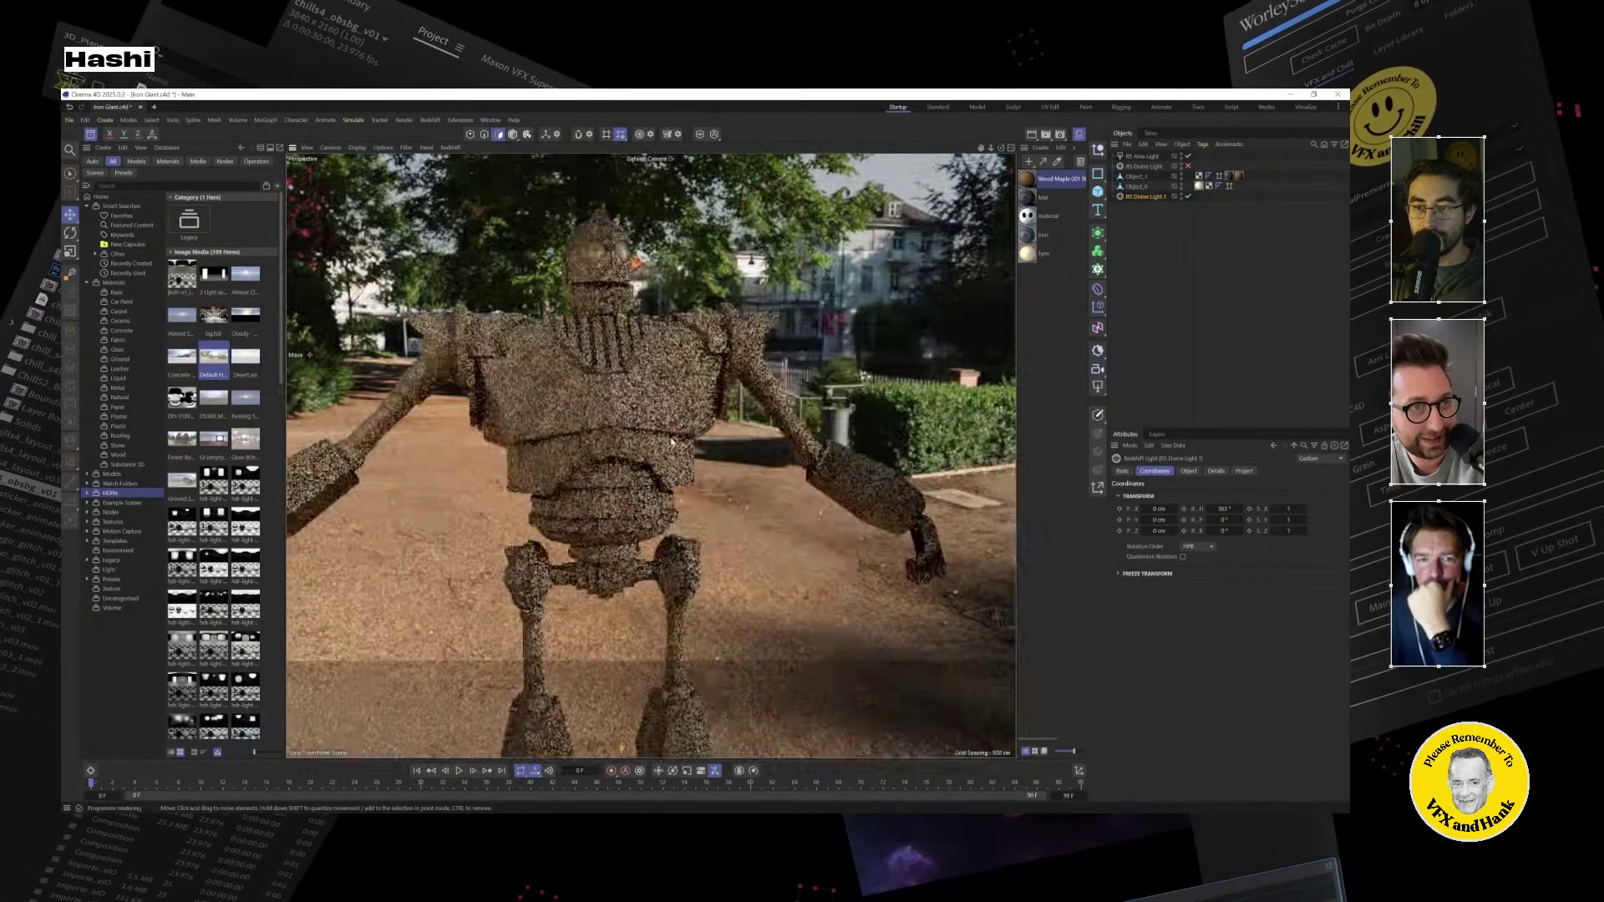
mouse_move(1209, 509)
left_mouse_down()
mouse_move(1194, 509)
mouse_move(1228, 508)
mouse_move(1203, 509)
left_mouse_up()
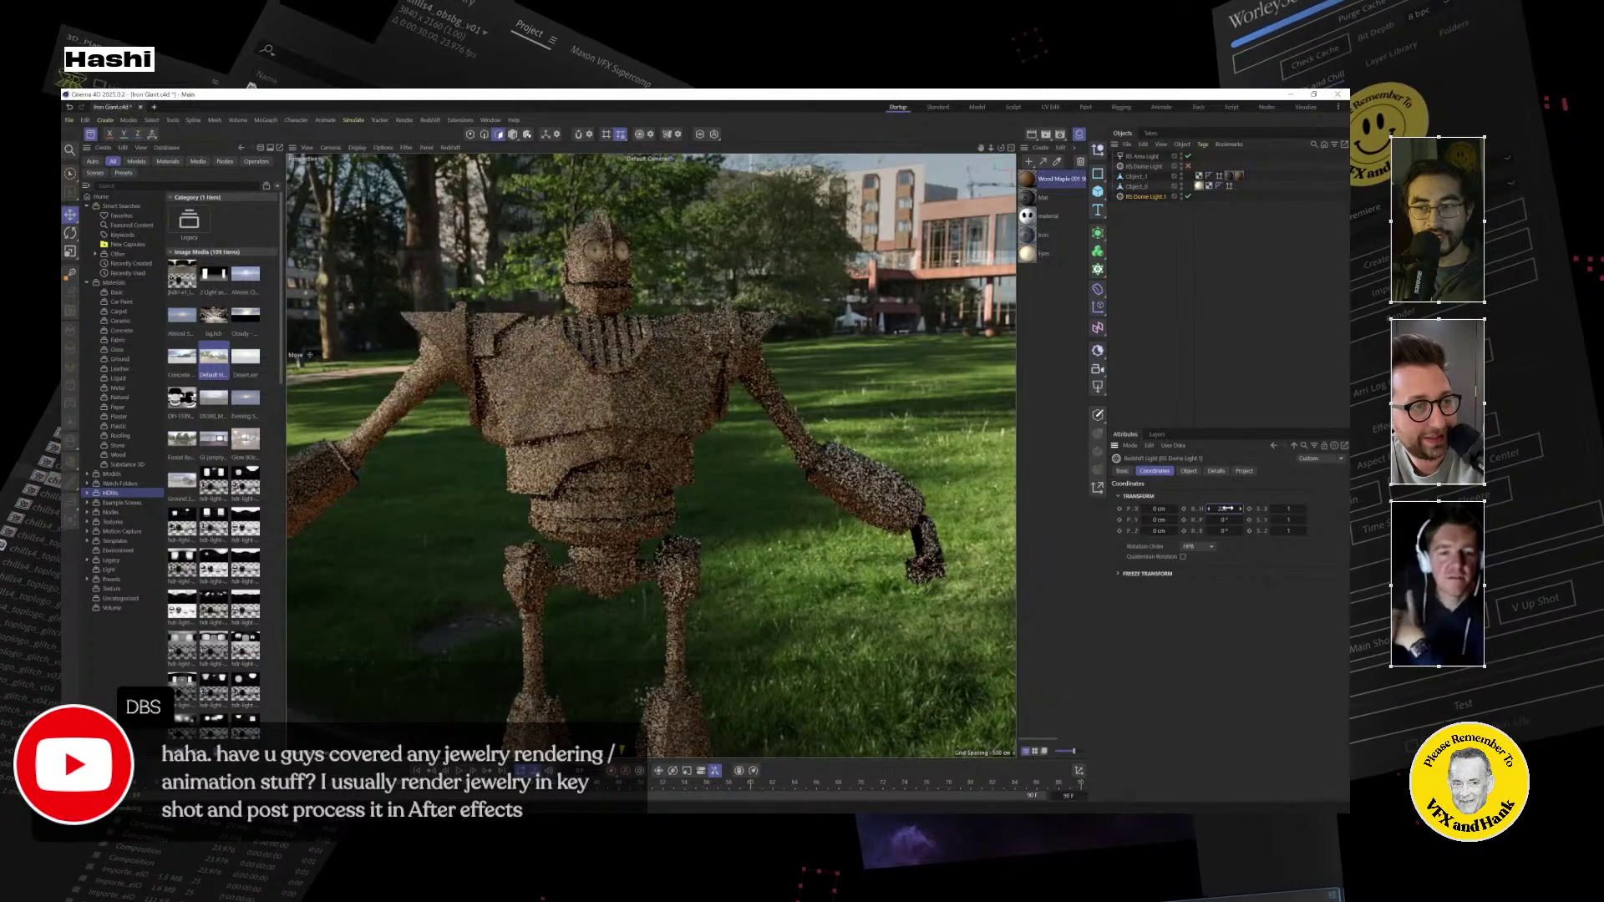
Examine the wood grain and lighting on the robot's chest, head and whole figure from several angles.
left_click_drag(804, 382, 834, 362, "alt")
right_click_drag(833, 363, 706, 456, "alt")
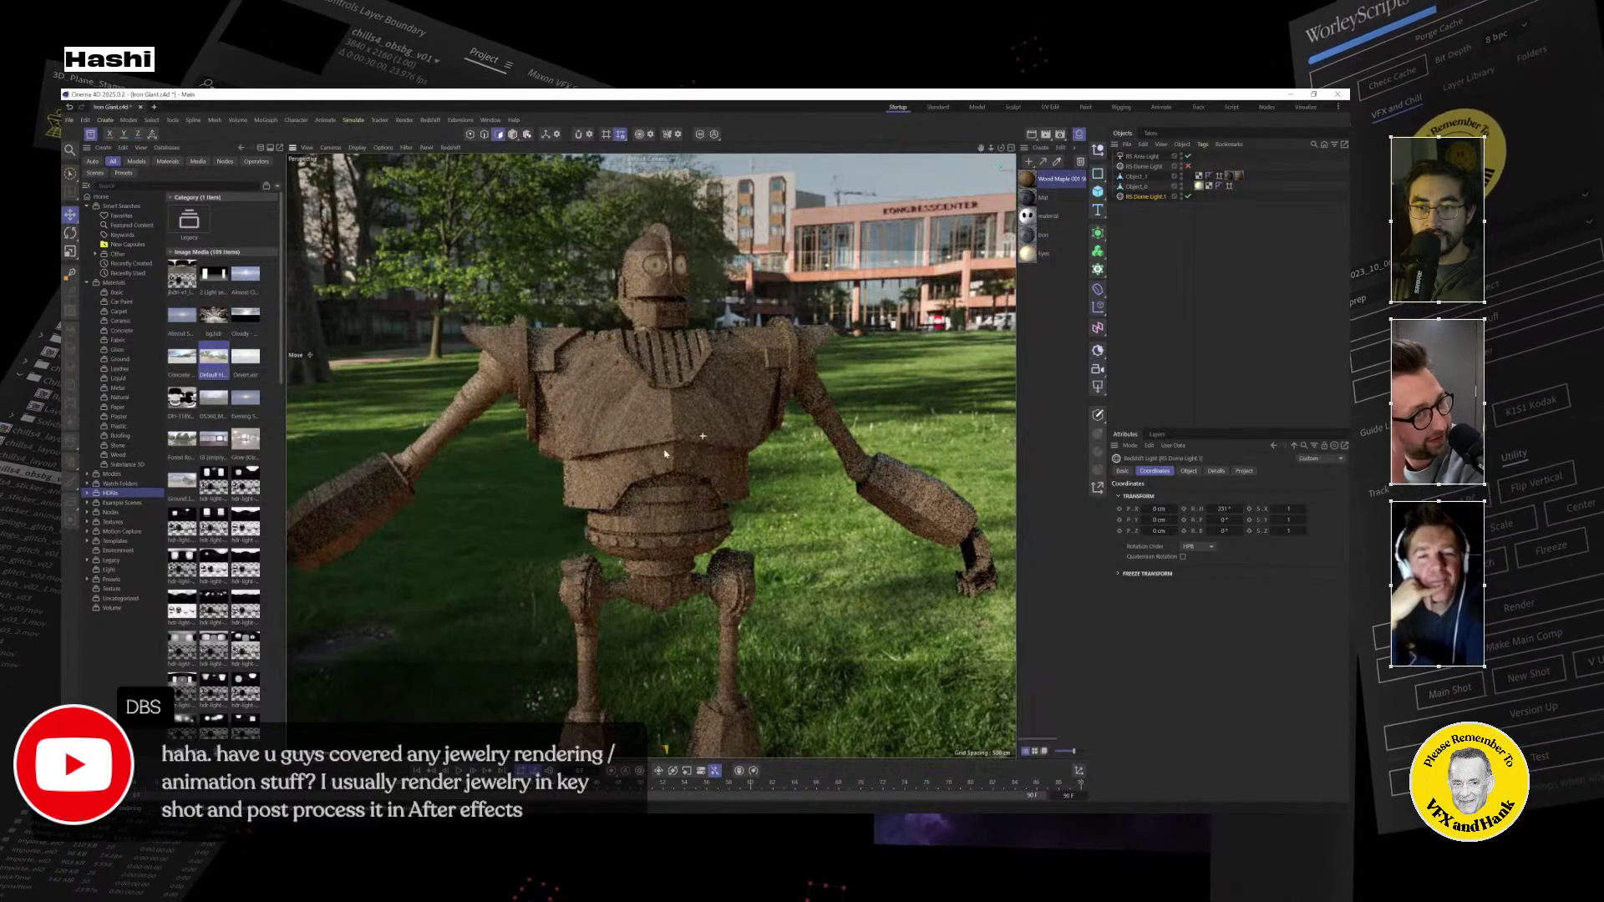
left_click_drag(666, 453, 678, 292, "alt")
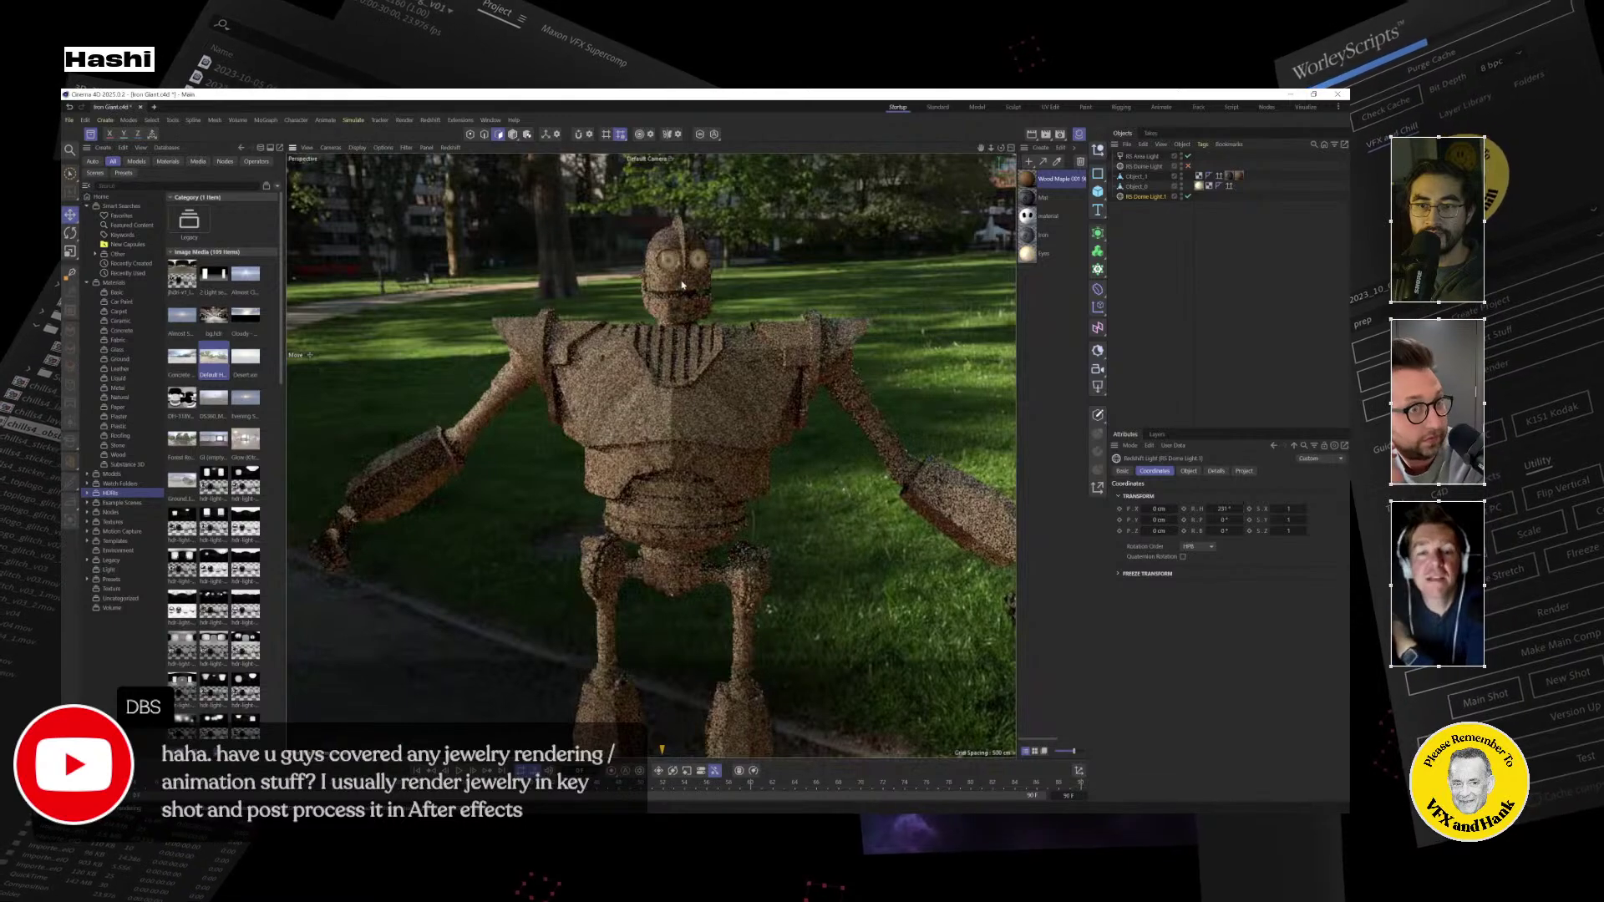
right_click_drag(682, 285, 694, 441, "alt")
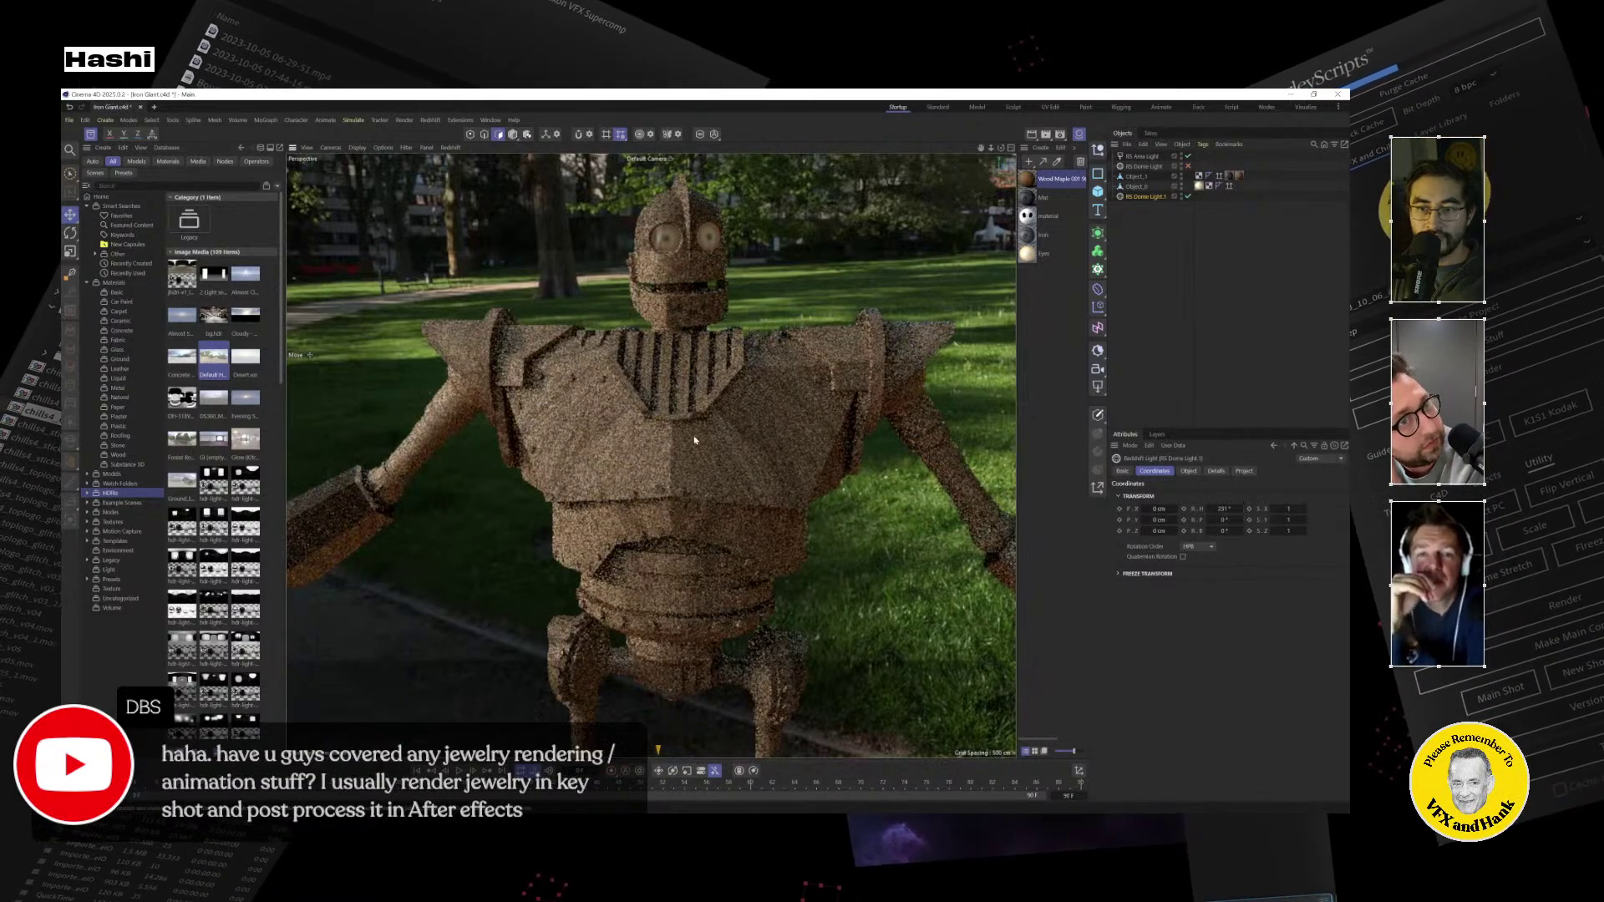
left_click_drag(694, 441, 727, 370, "alt")
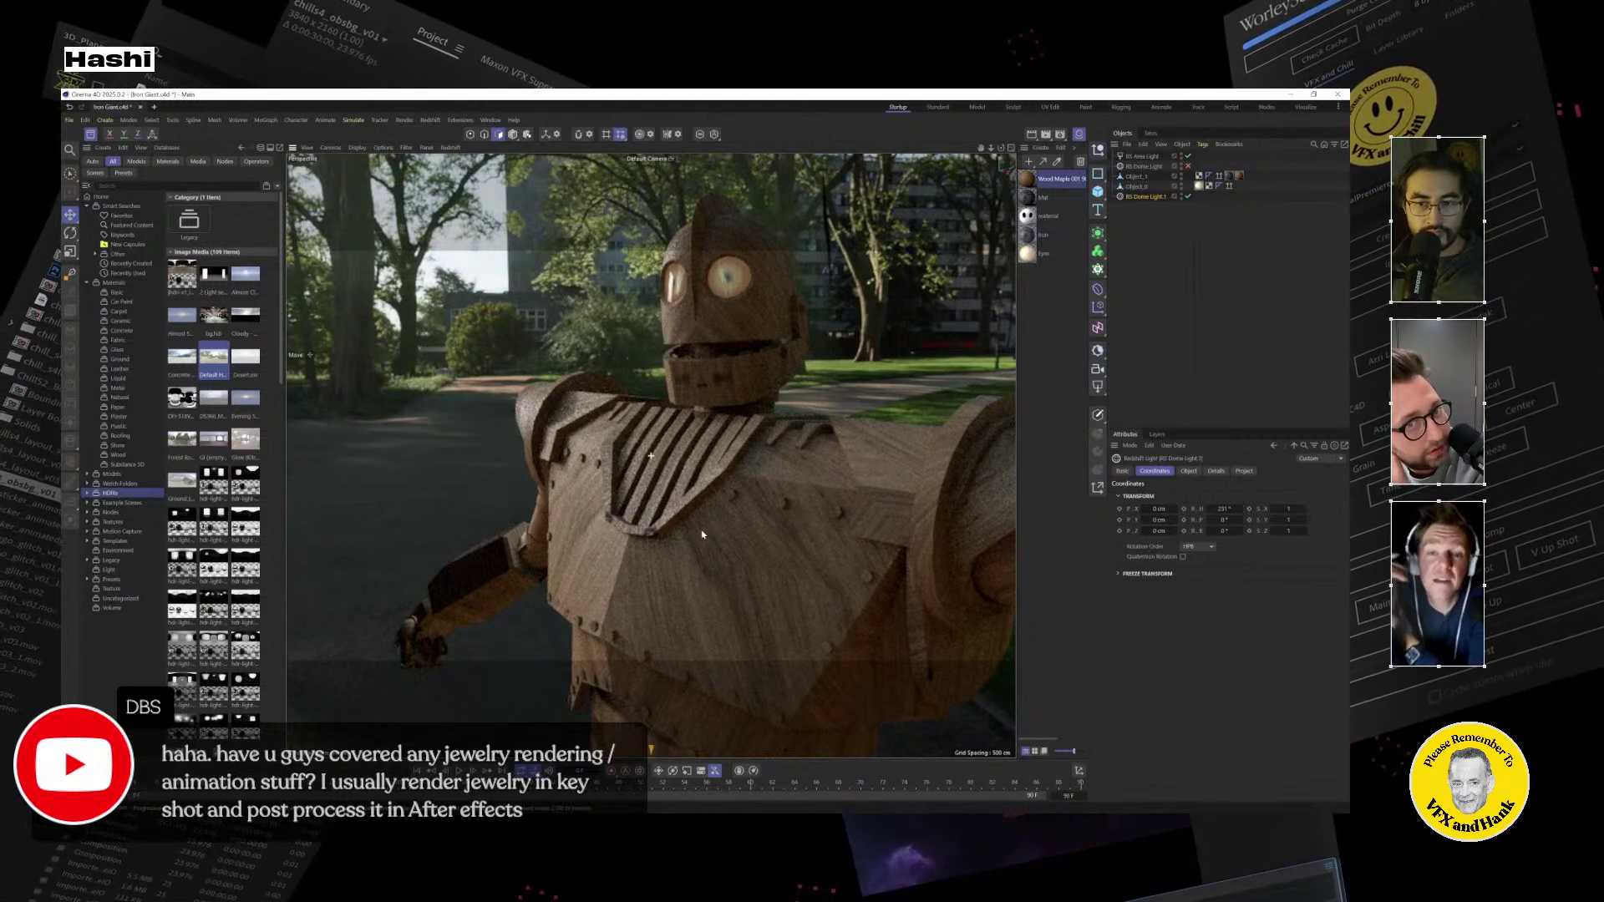
middle_click_drag(702, 535, 631, 553, "alt")
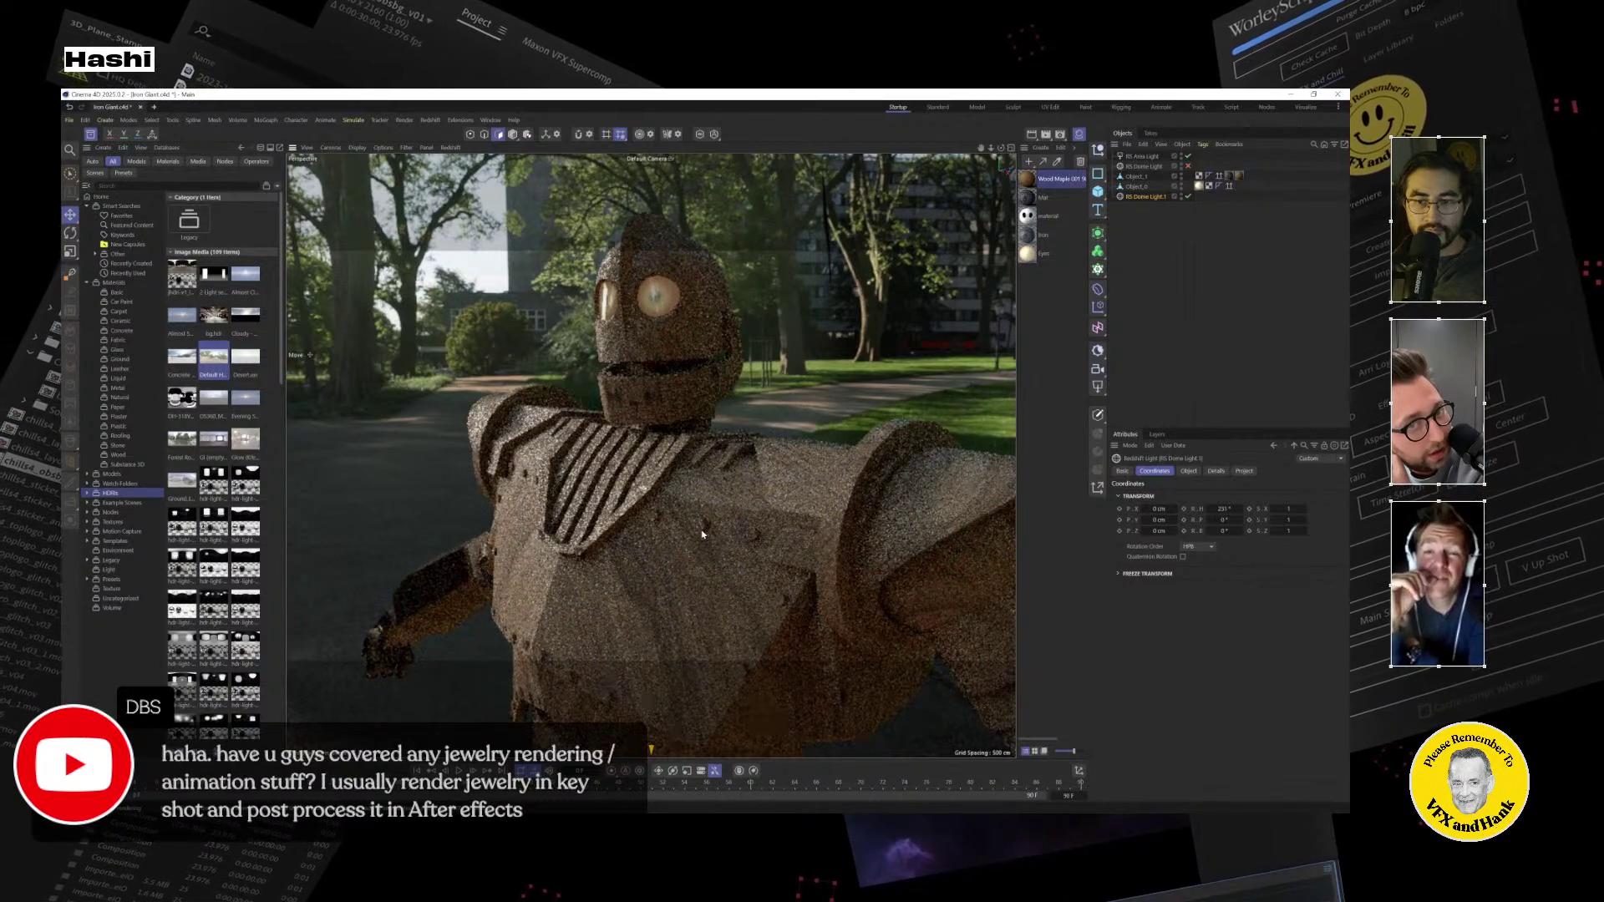
left_click_drag(701, 534, 725, 532, "alt")
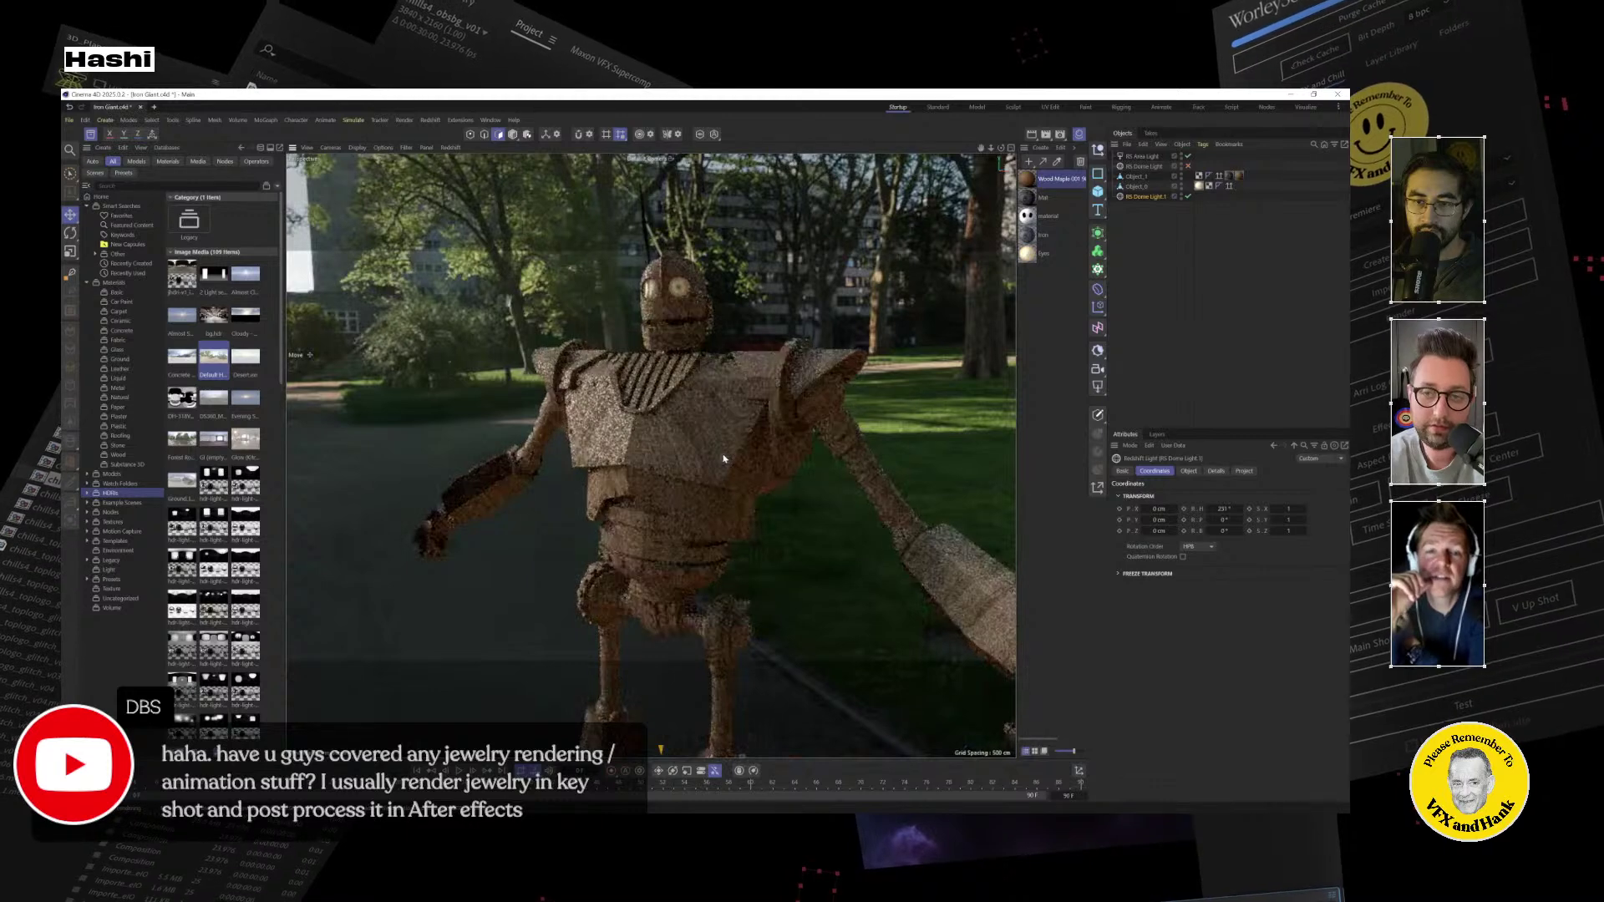
Hide the Asset Browser to widen the viewport and frame the robot's upper body and arms.
left_click(90, 134)
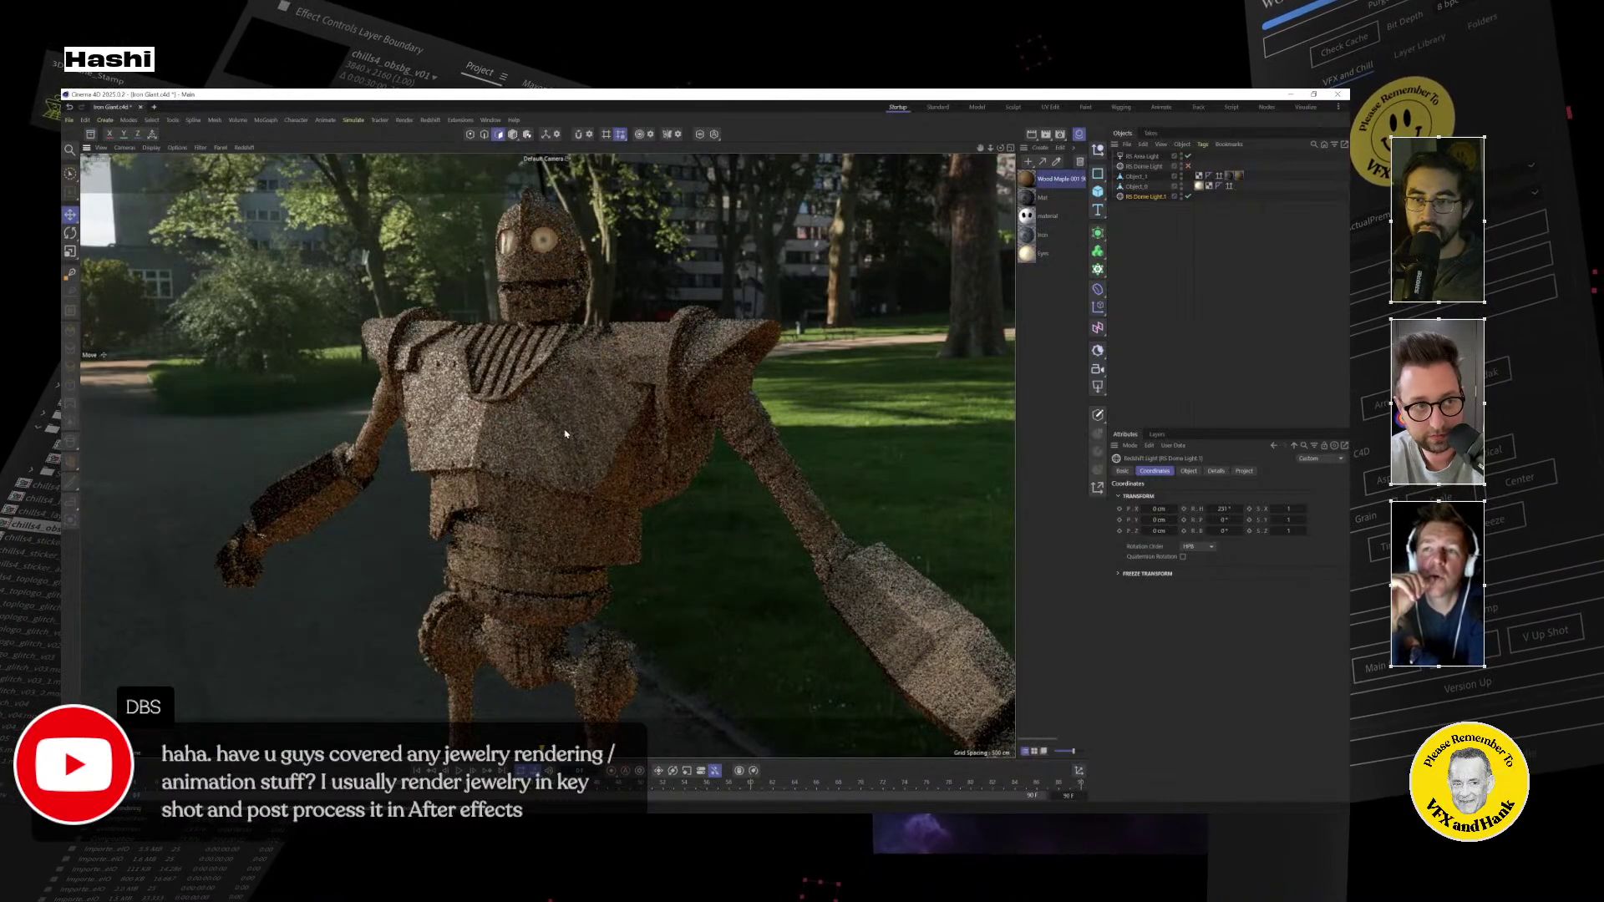
scroll(565, 458, "down", 2)
scroll(570, 458, "down", 1)
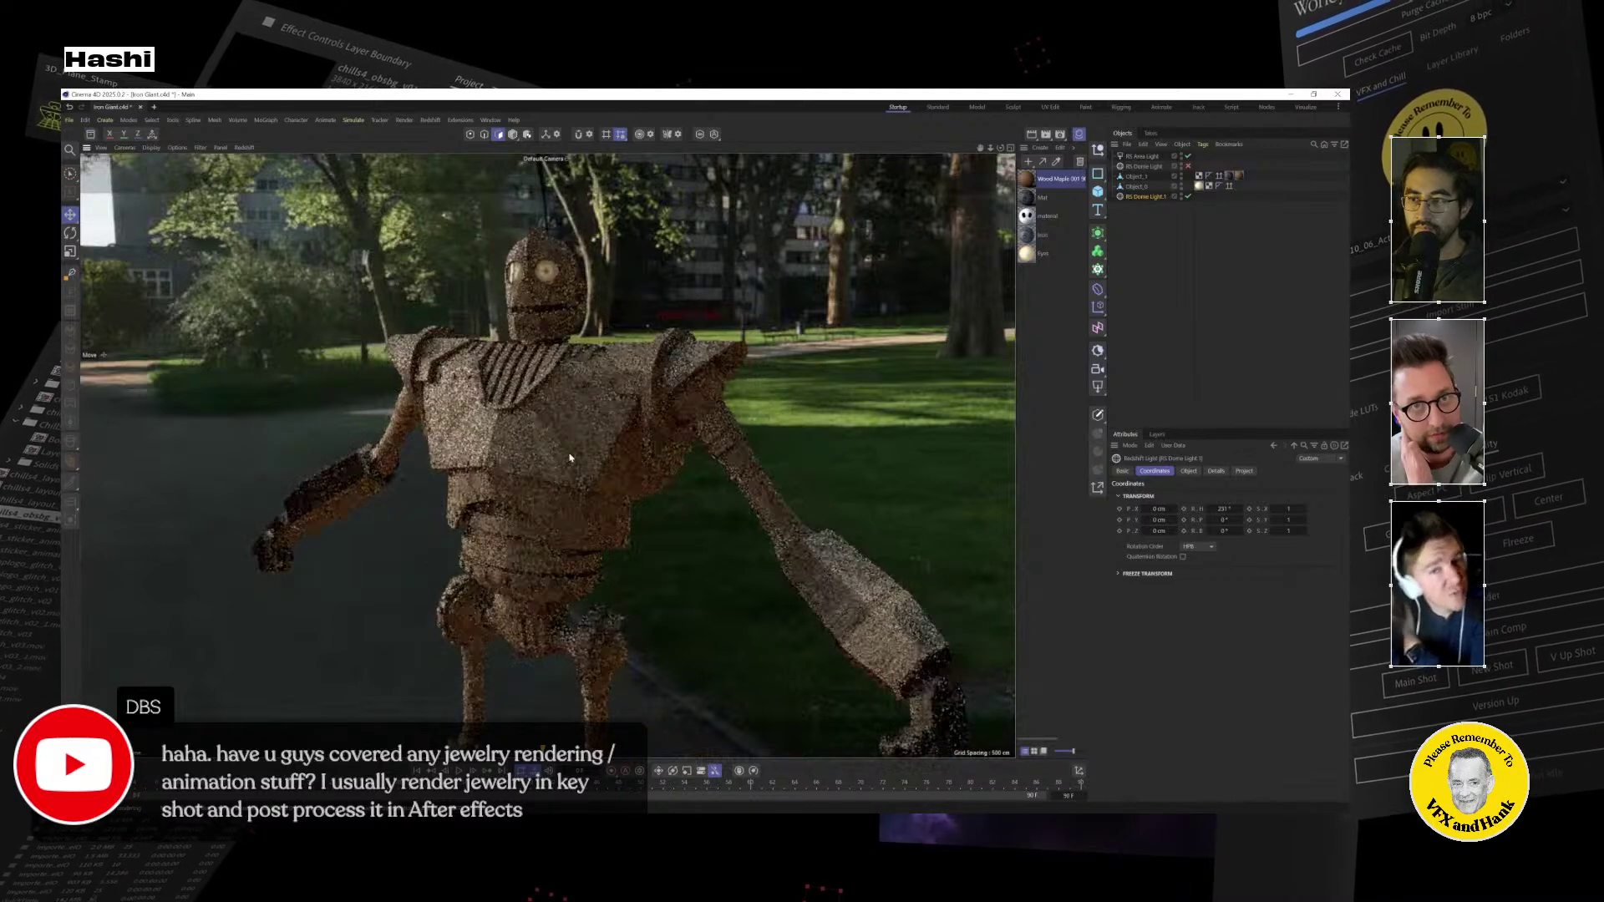
Select Object_1 and Object_0 in turn and examine the robot's wooden head and shoulders up close.
left_click(1199, 246)
left_click(1145, 178)
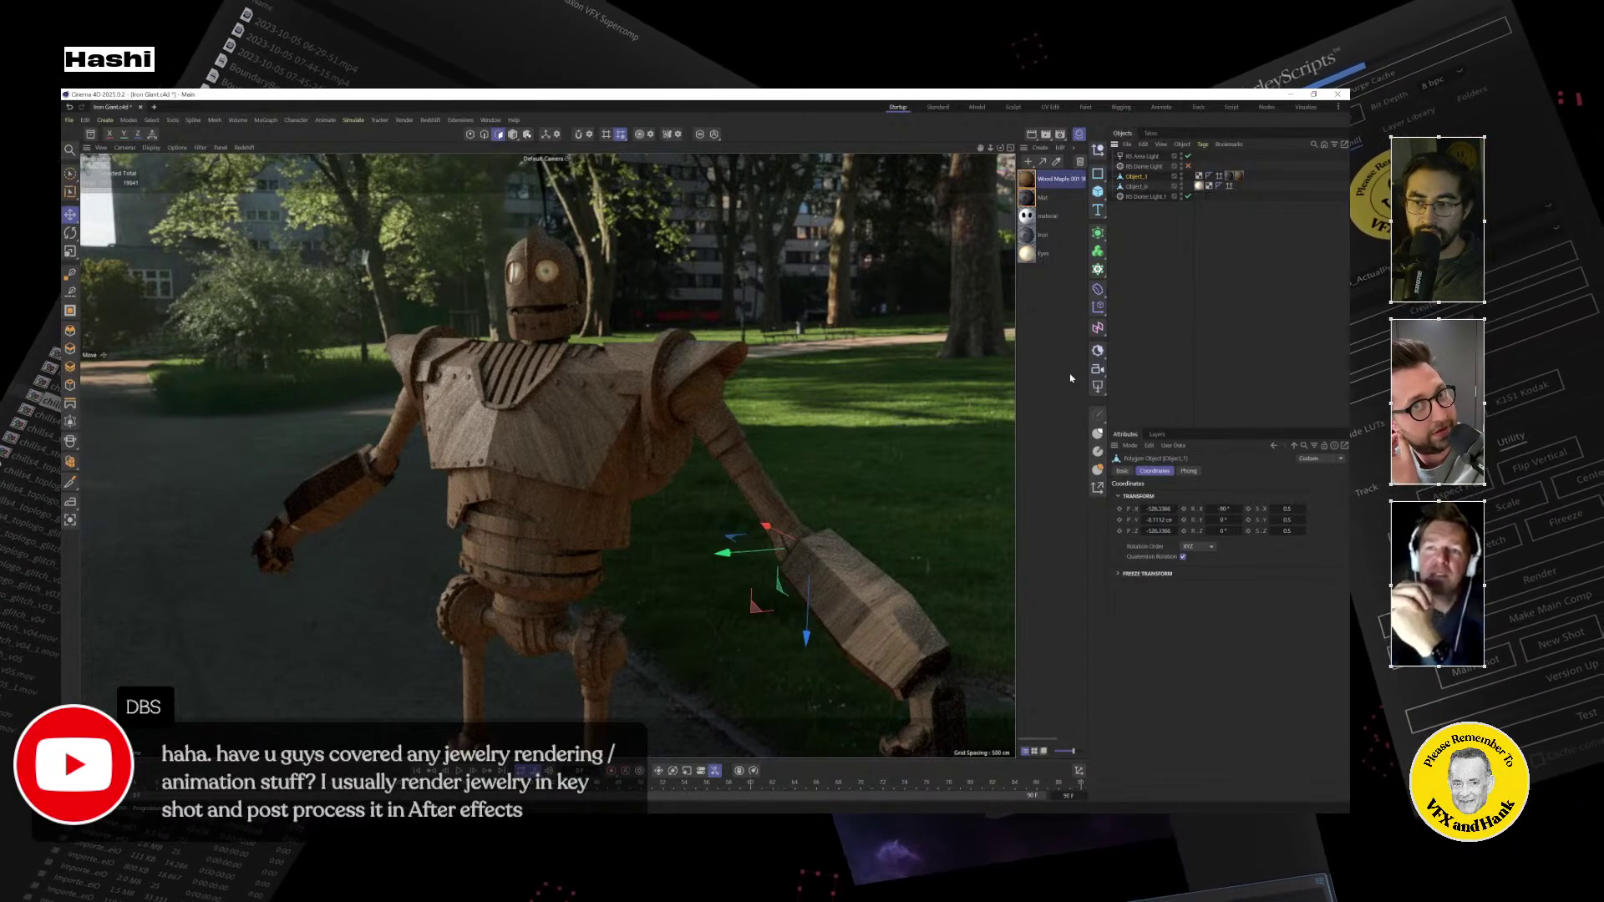
left_click(1097, 254)
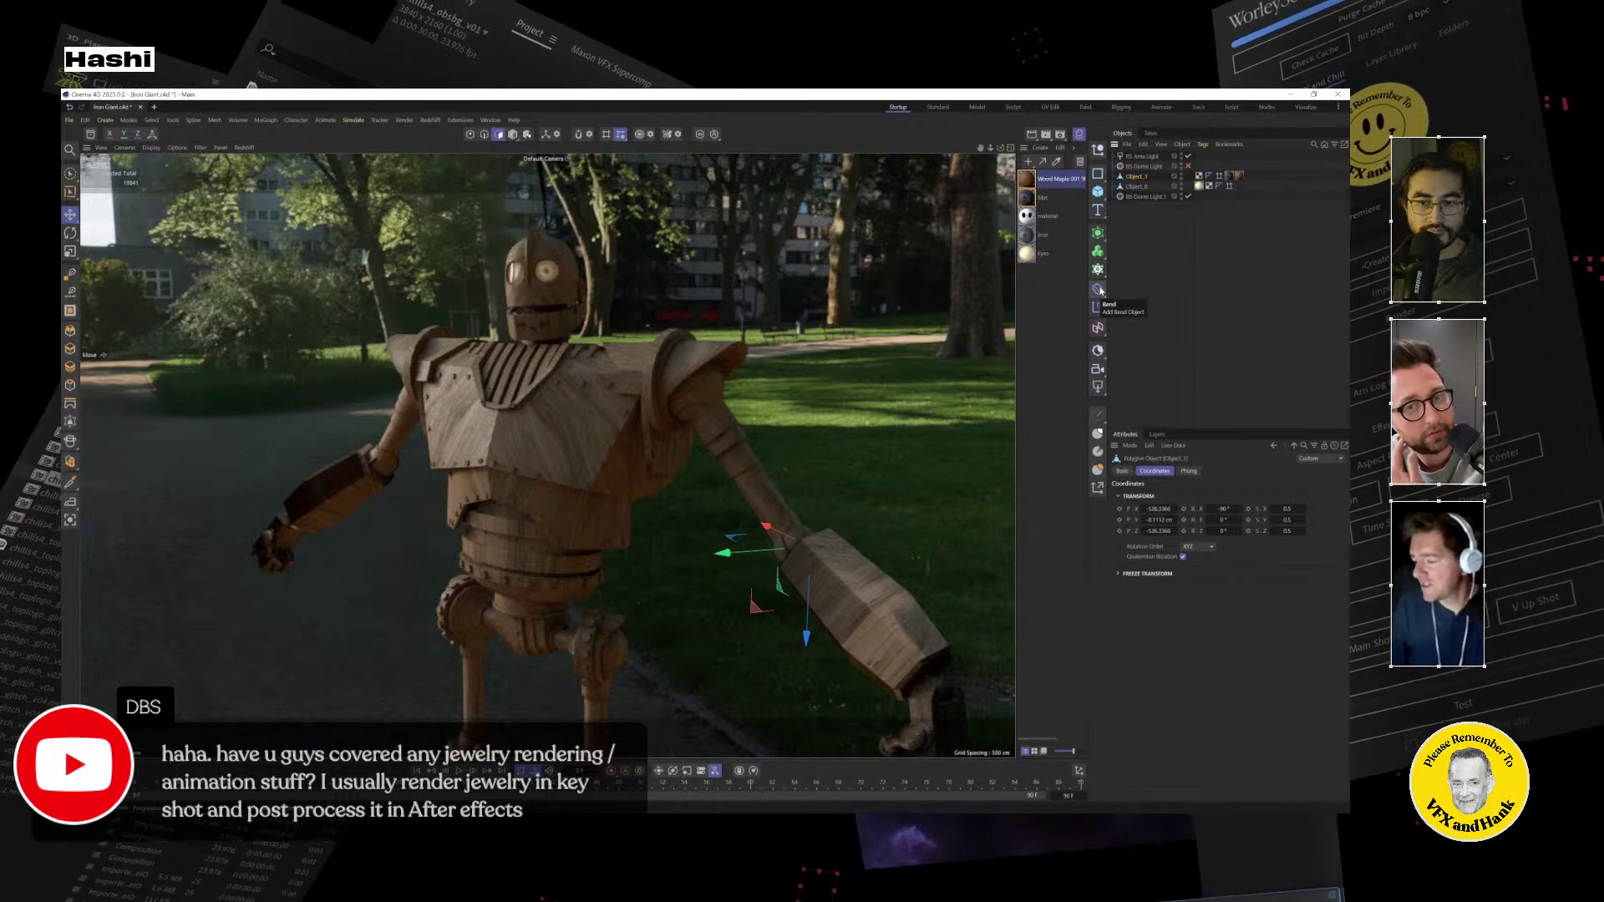
left_click(1138, 186)
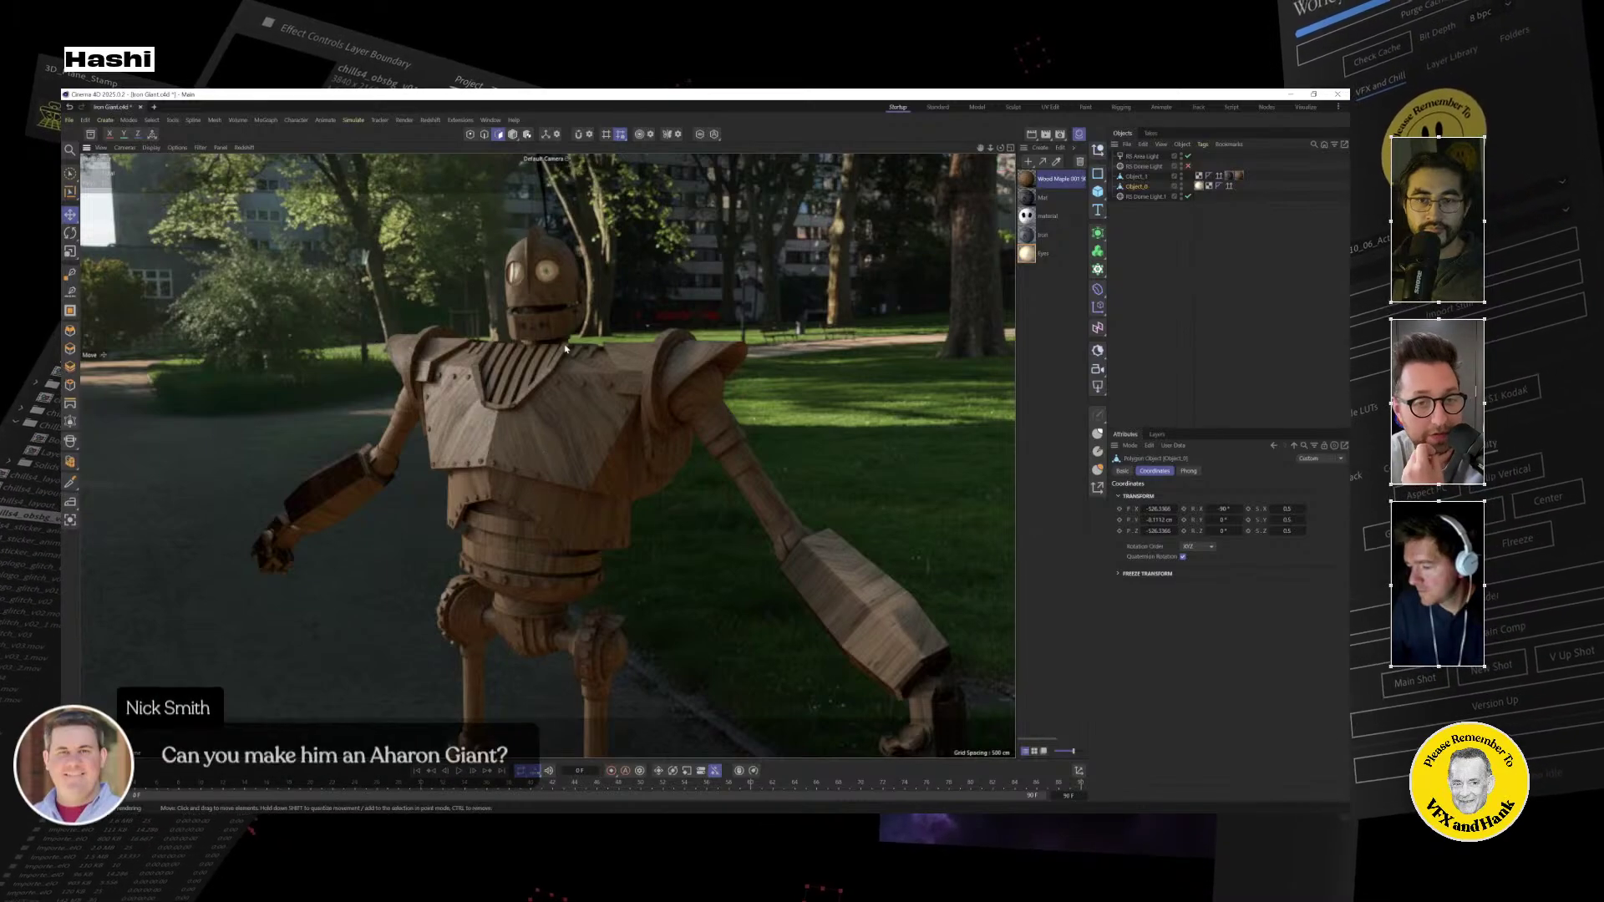
left_click_drag(566, 350, 800, 481, "alt")
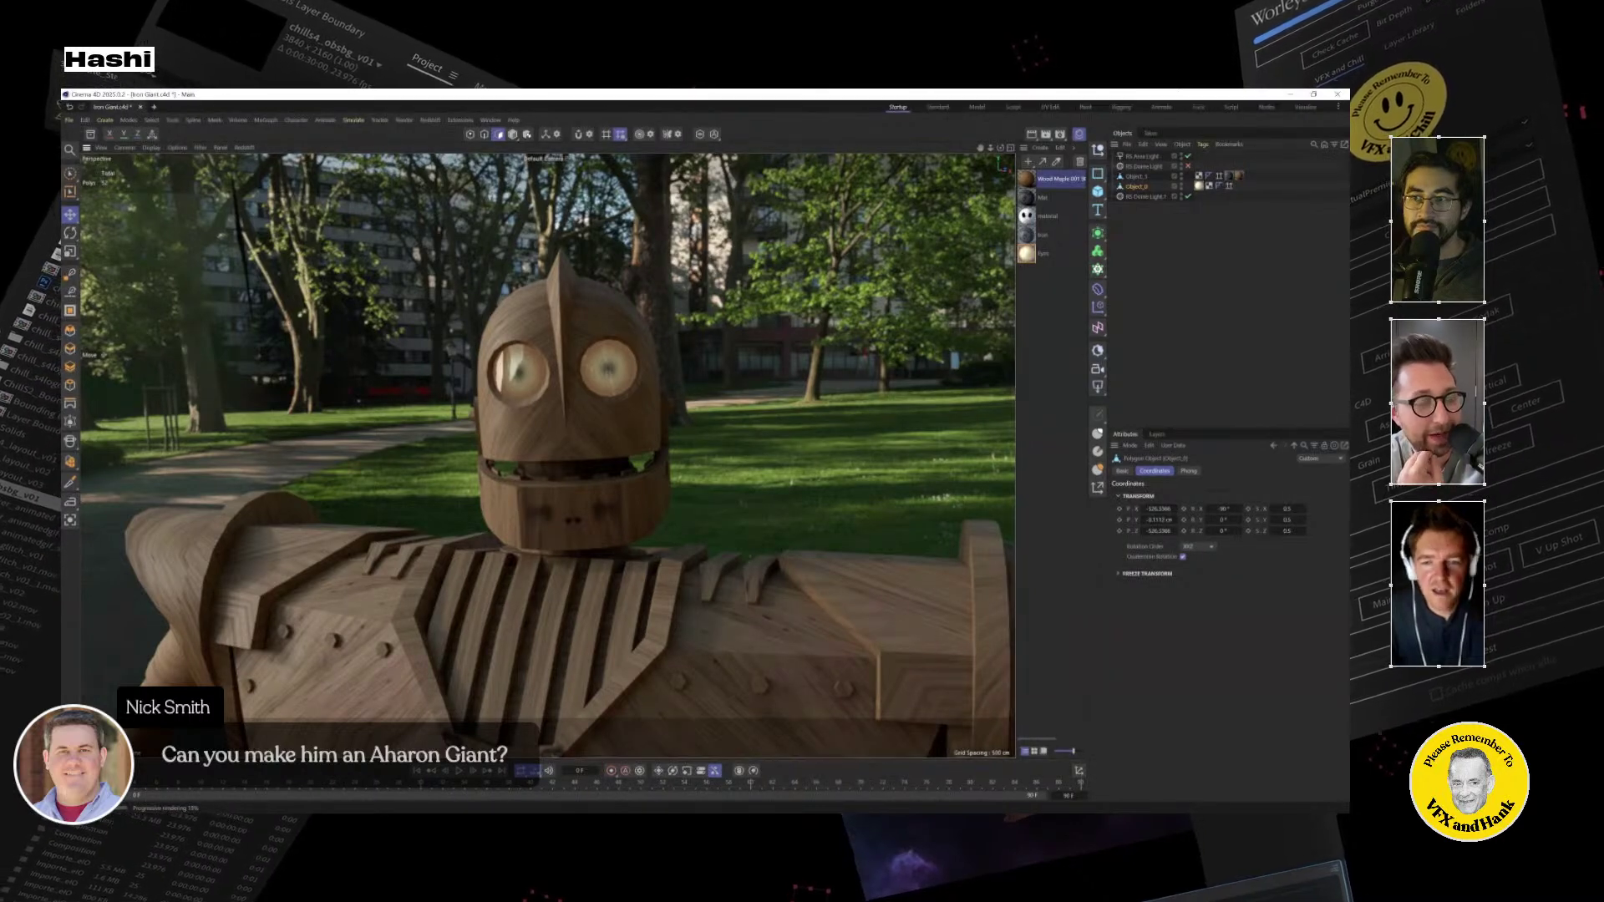
key("alt+Tab")
key("alt+Tab")
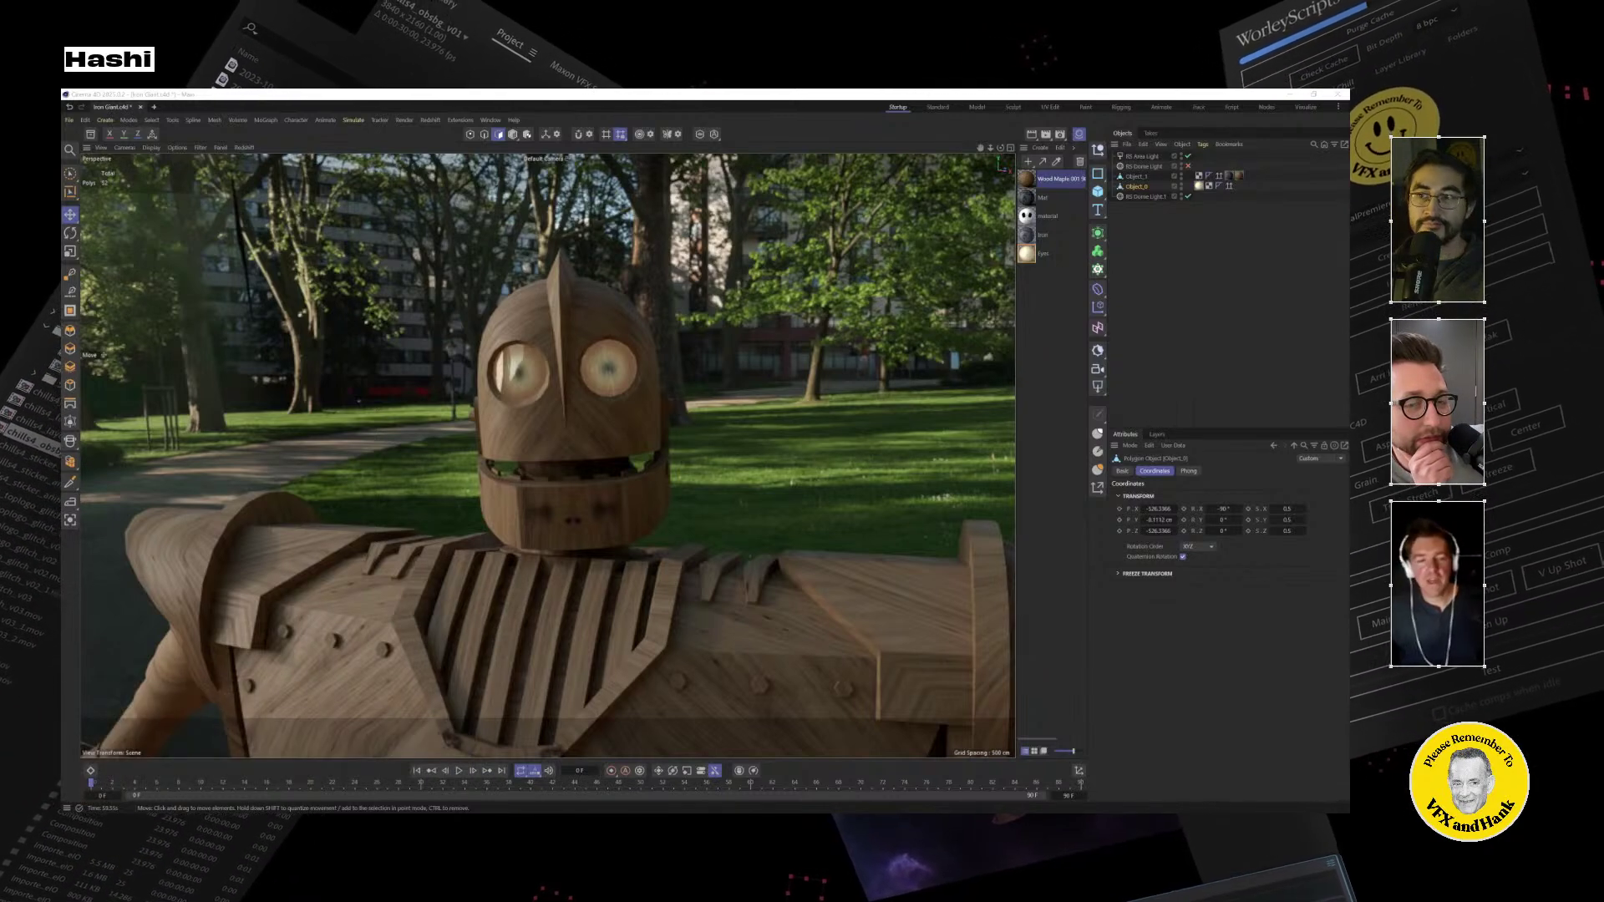
Add a Pyro Fuel simulation tag to Object_0.
right_click(1144, 188)
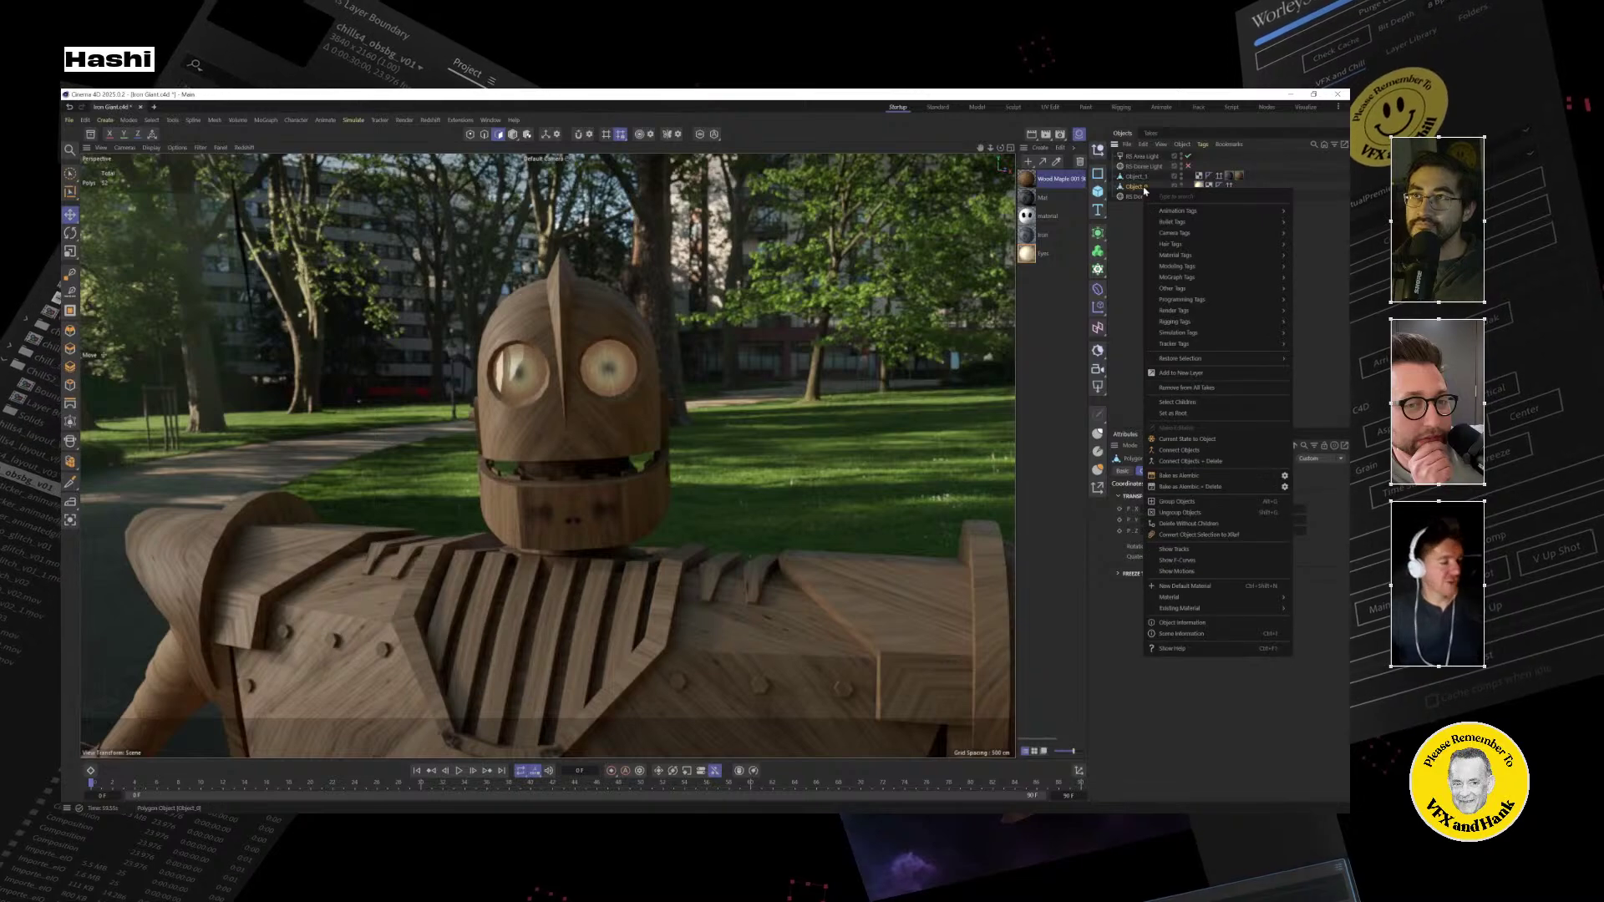
mouse_move(1197, 340)
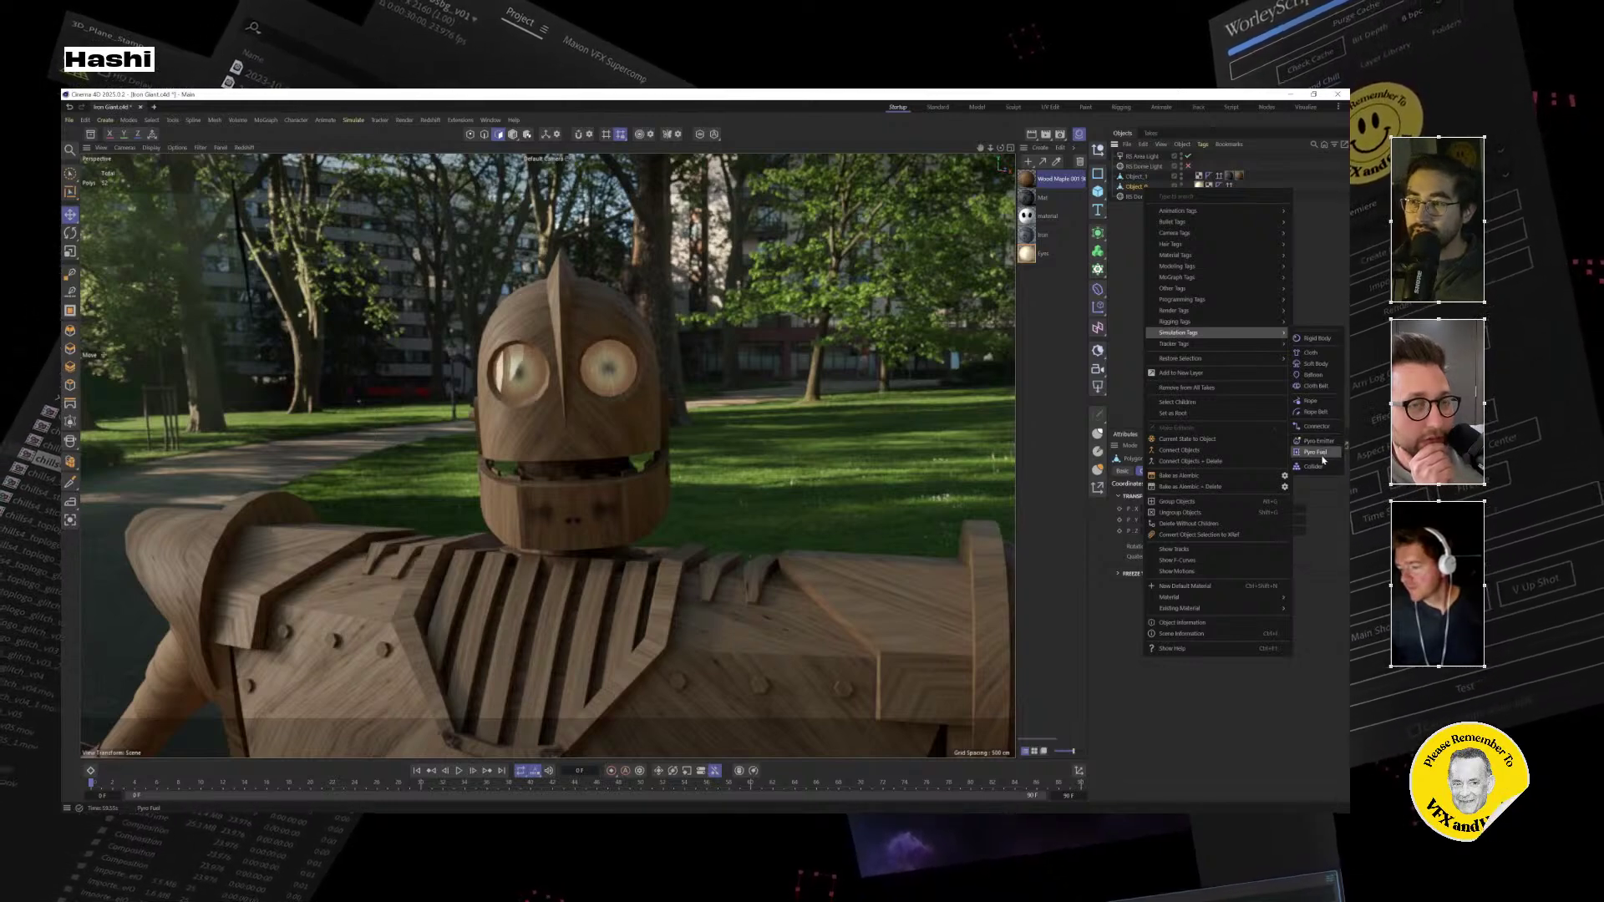
left_click(1321, 456)
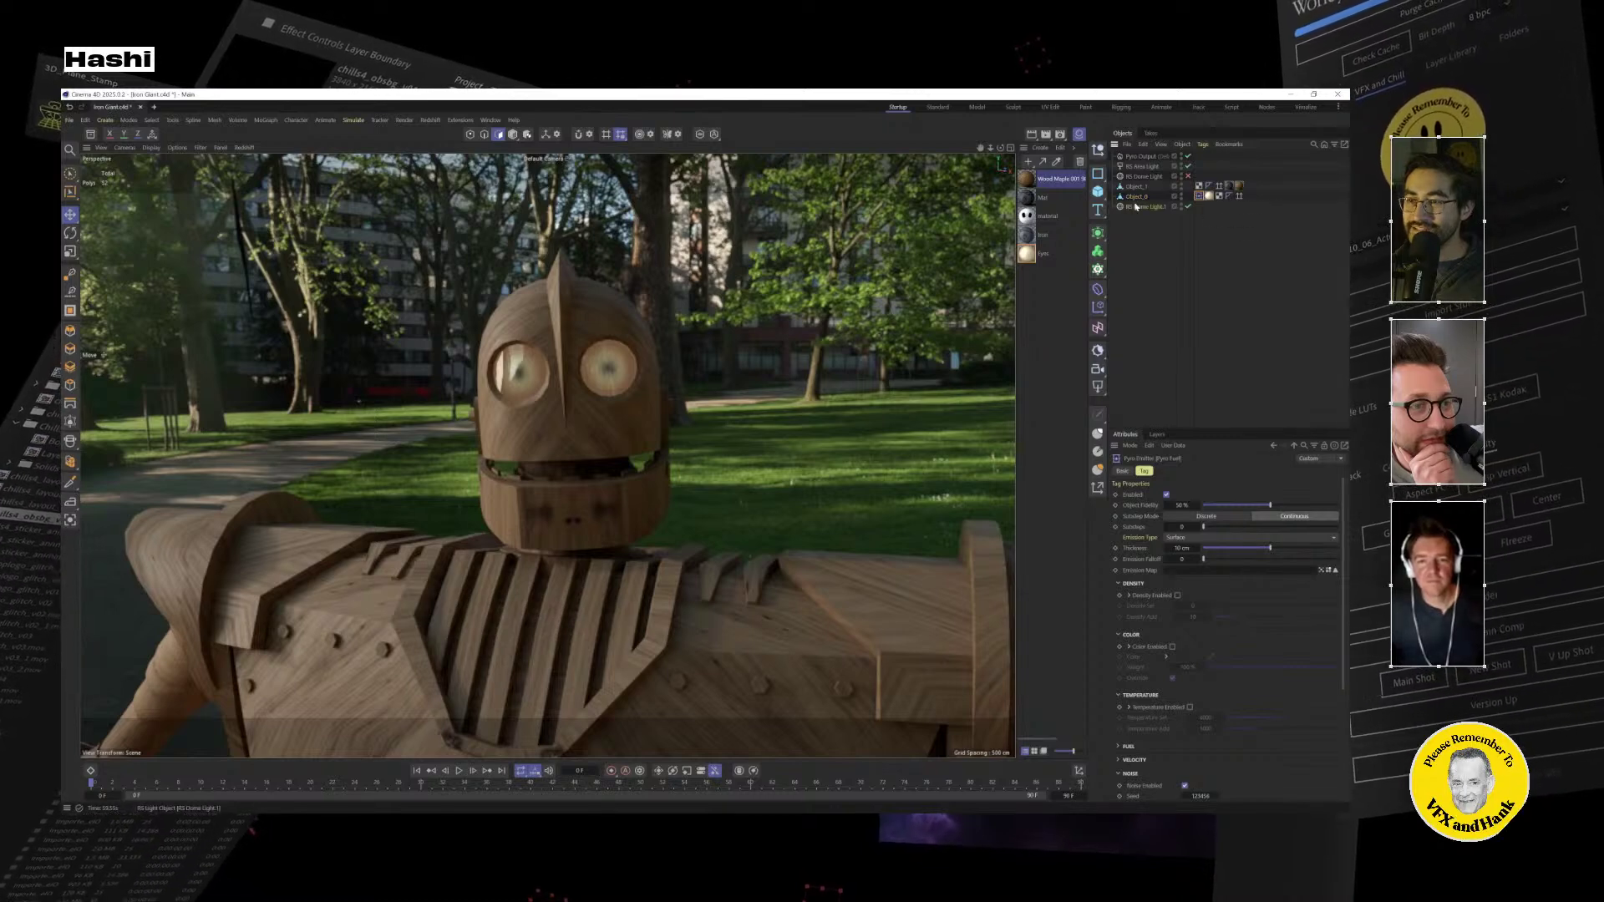
Add a Pyro Emitter simulation tag to Object_0 and delete its Pyro Fuel tag.
left_click(1138, 205)
right_click(1136, 201)
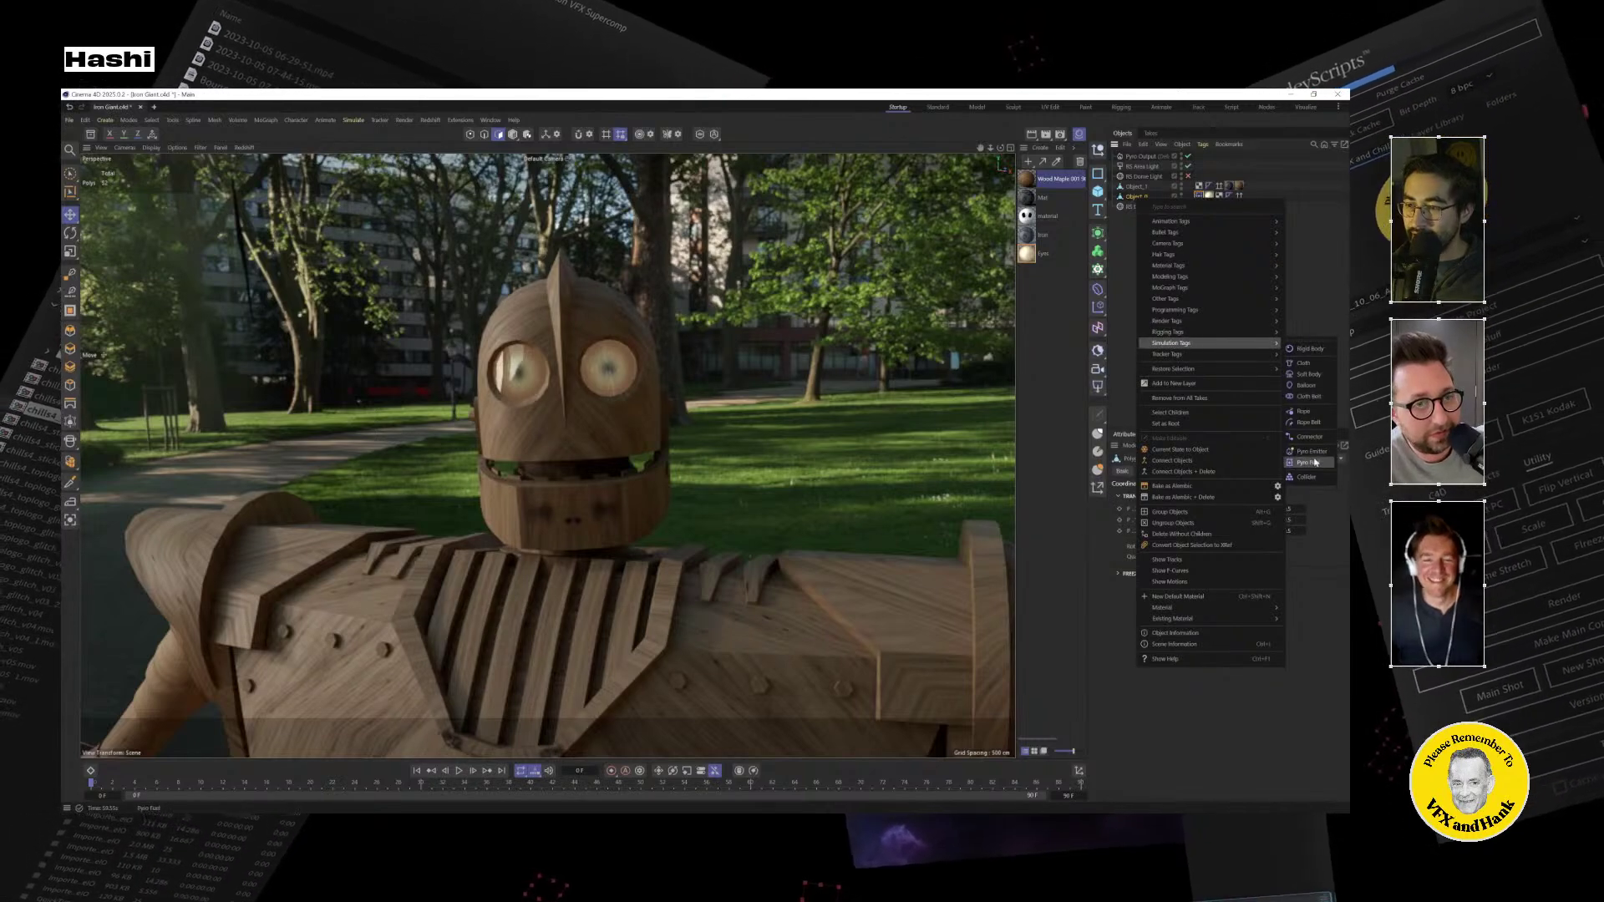
left_click(1313, 454)
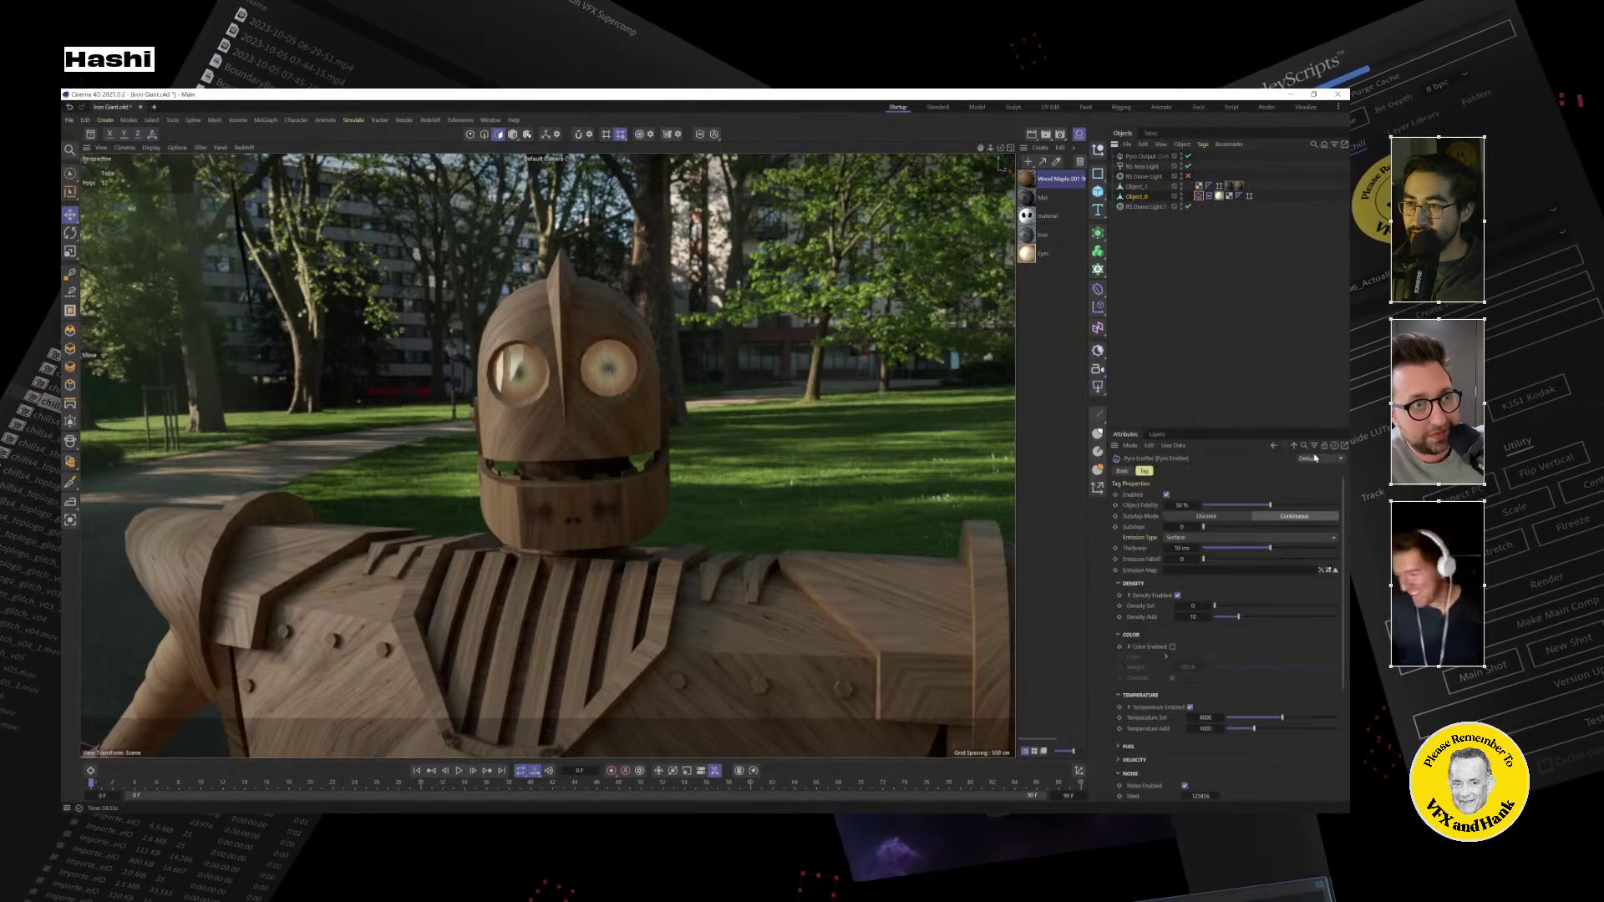
key("Delete")
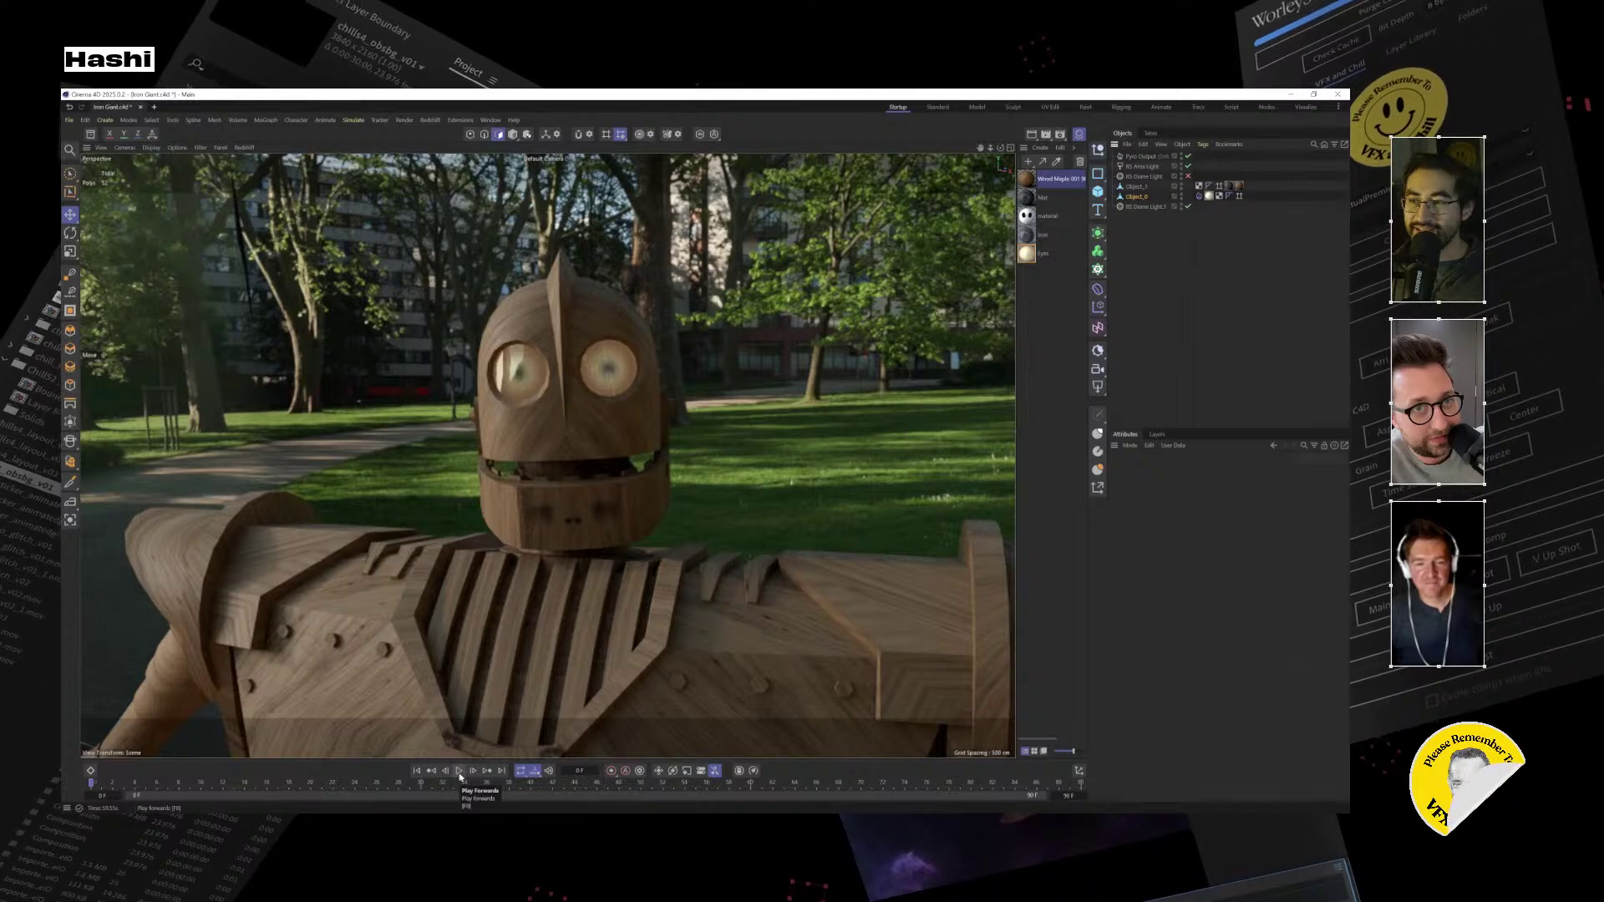
Turn off the Redshift render in the viewport and play the Pyro simulation on the robot's eyes from the first frame.
left_click(459, 776)
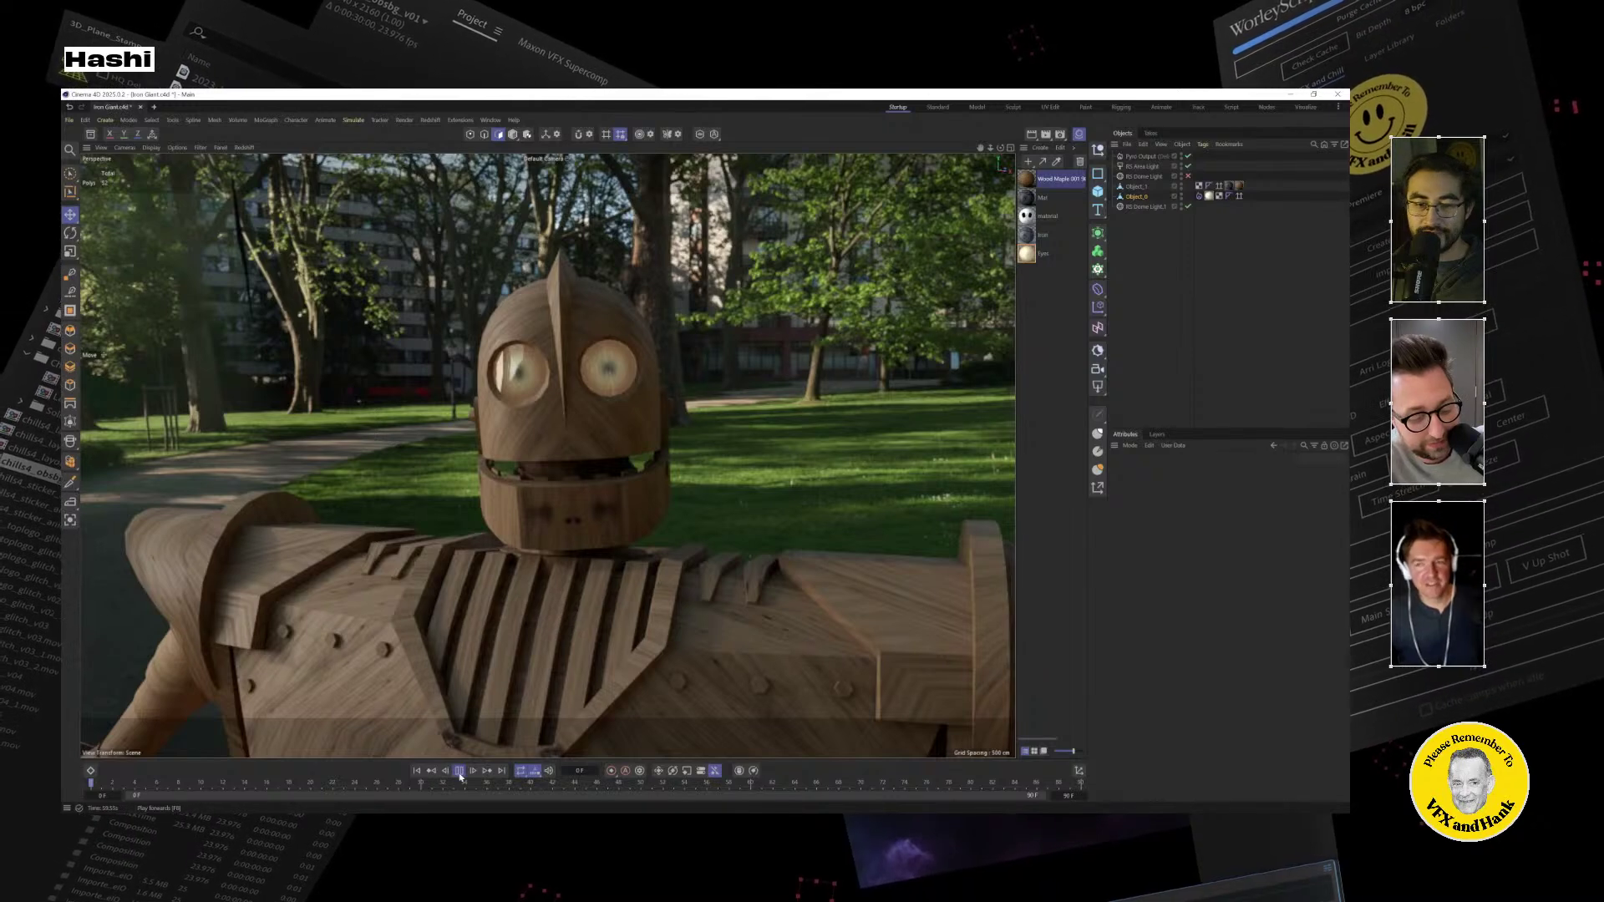
left_click(244, 147)
left_click(255, 167)
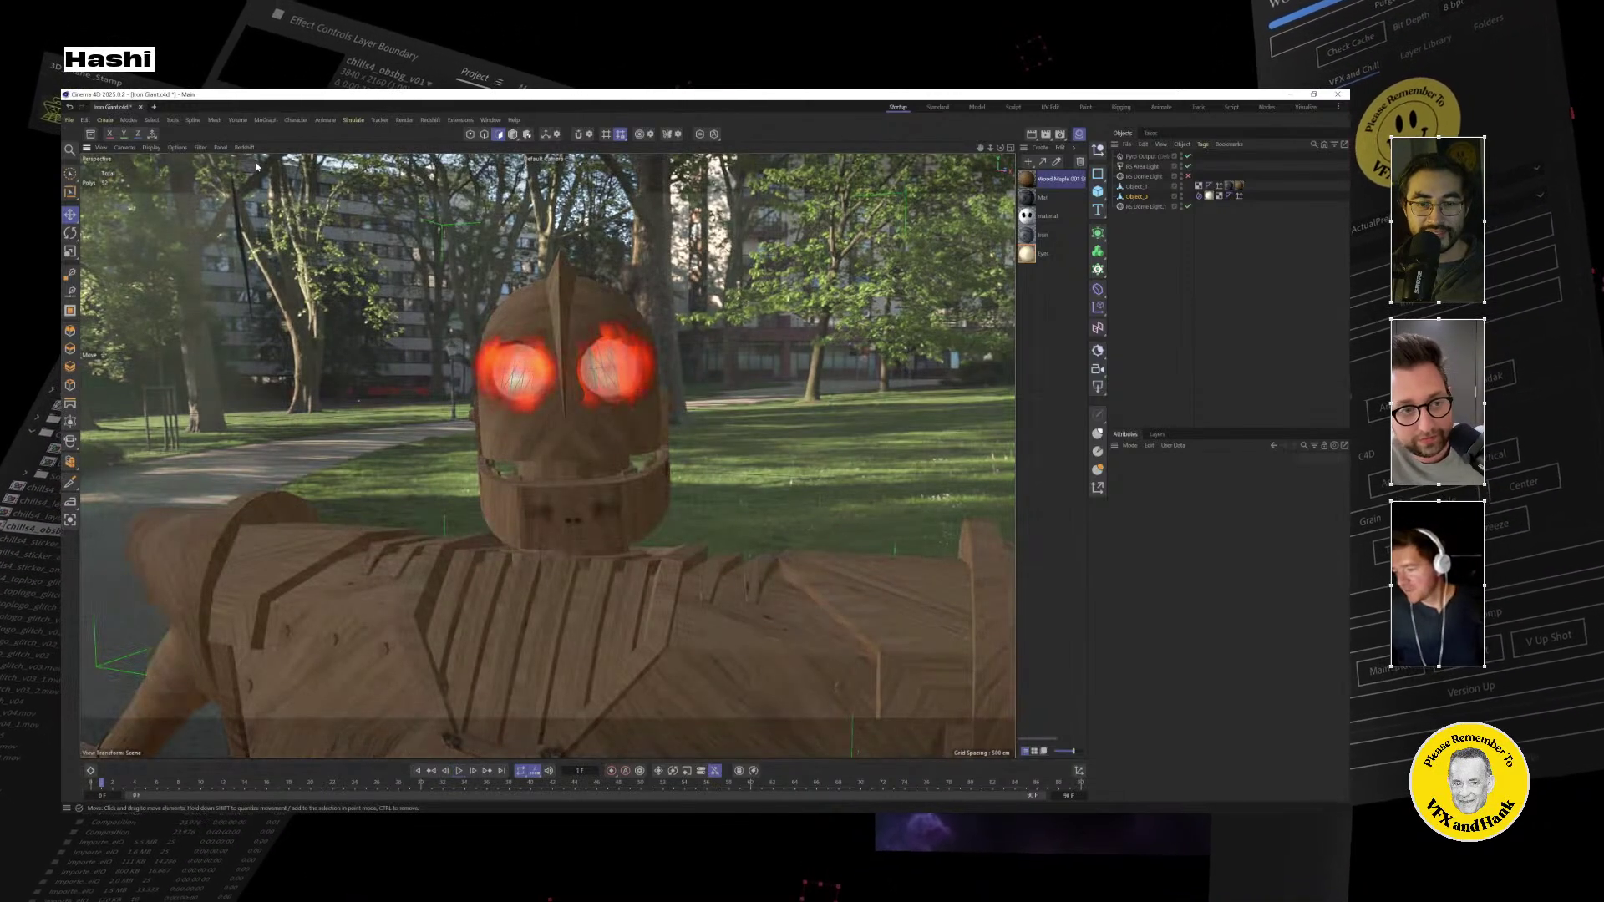
left_click(430, 772)
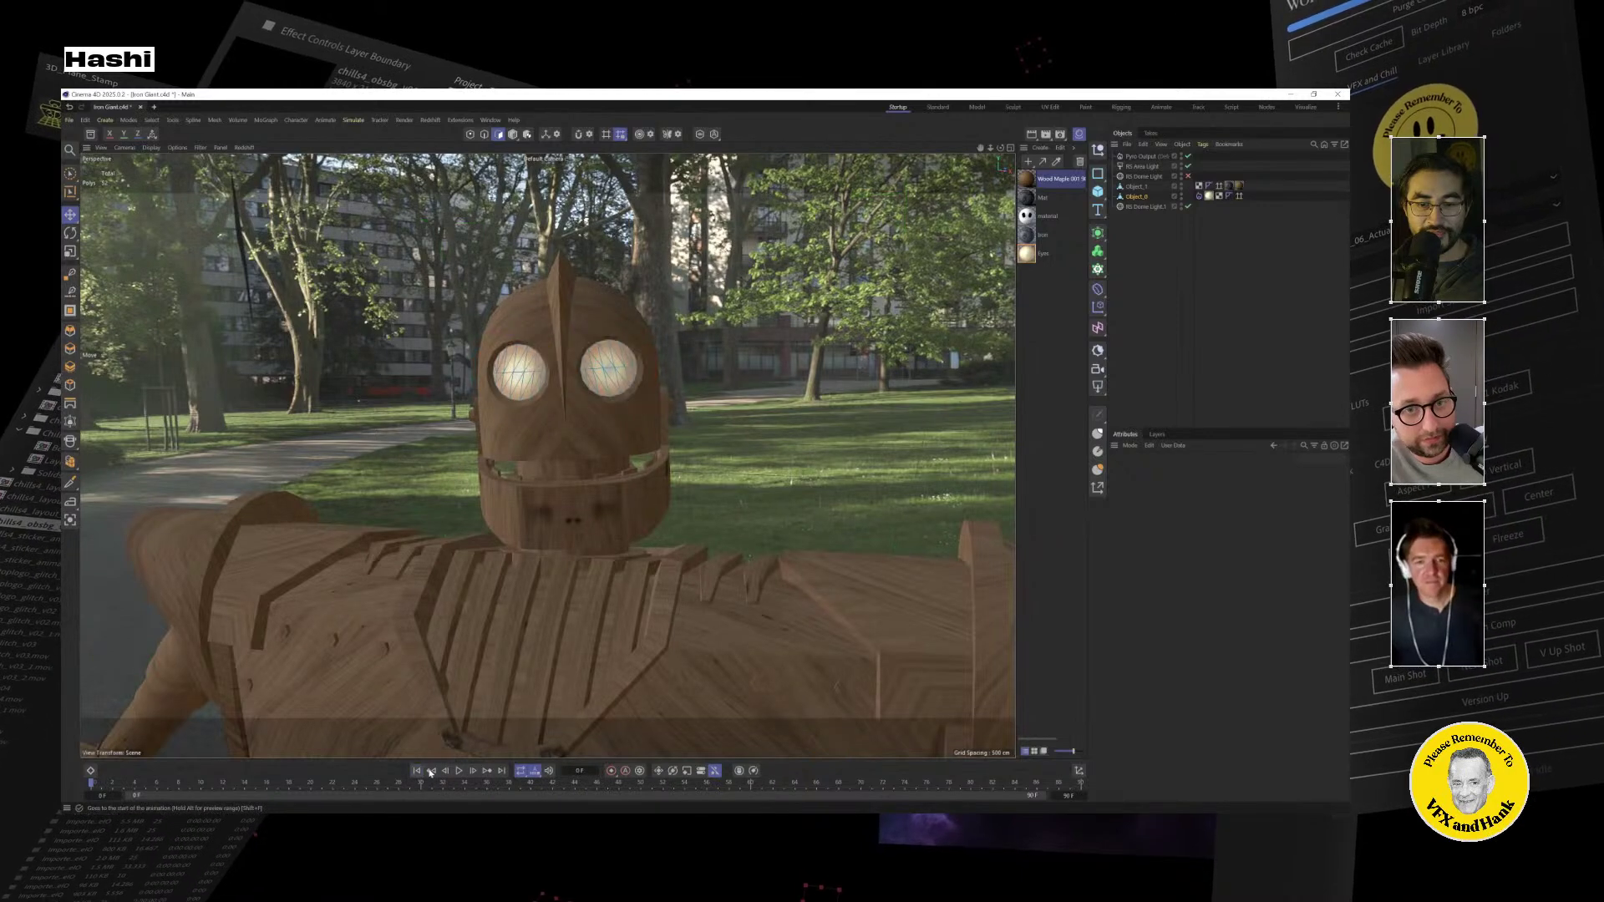
left_click(461, 771)
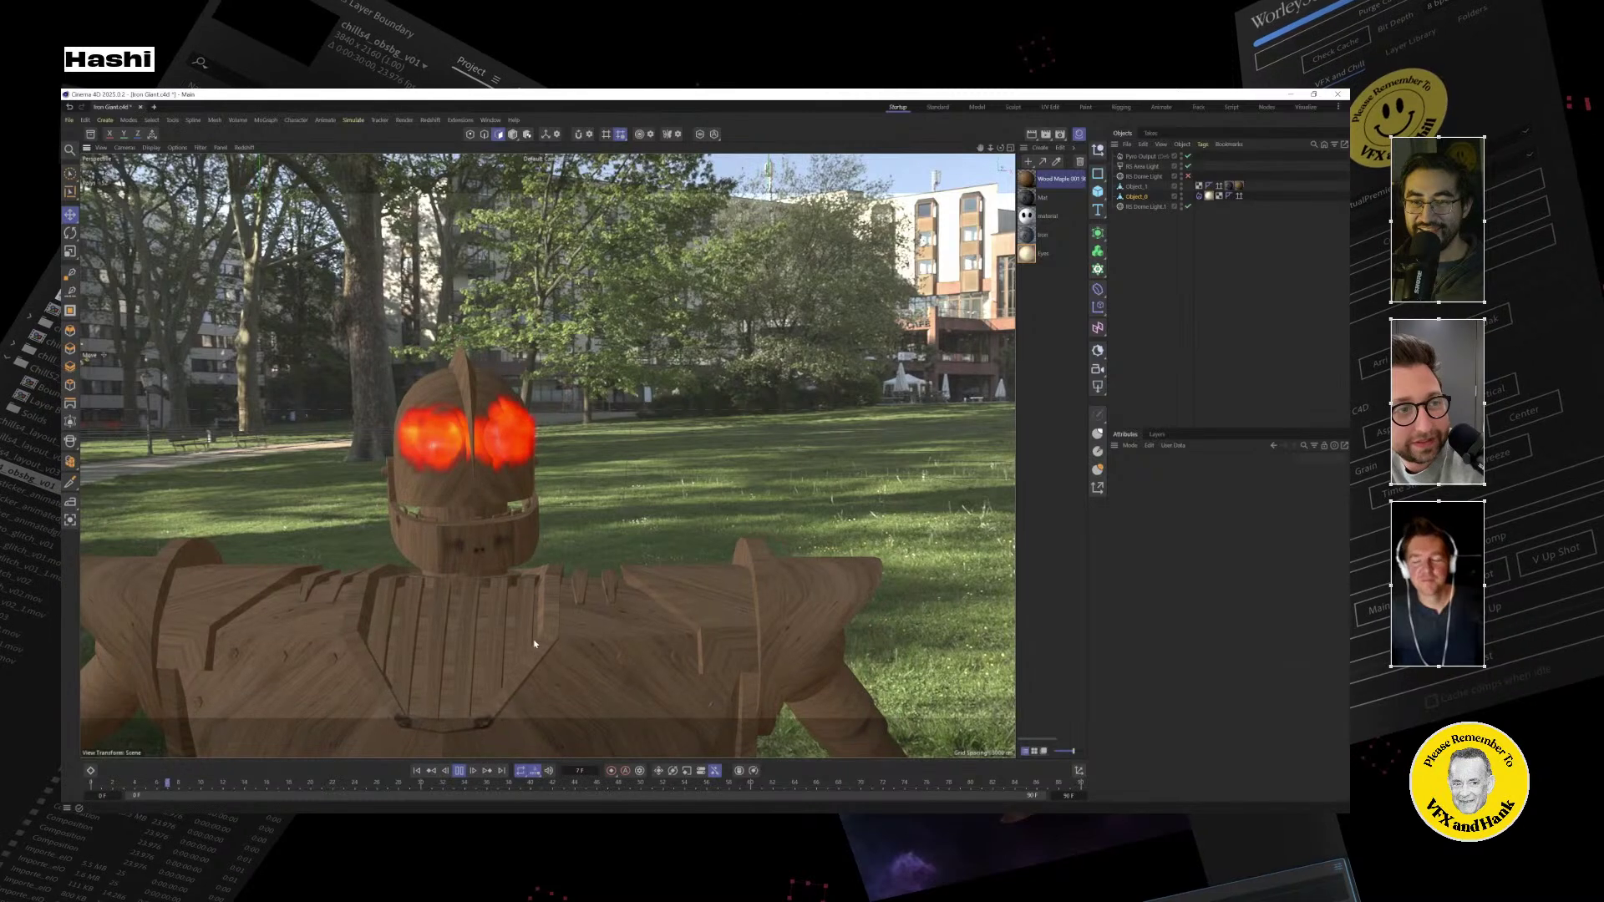
Copy Object_0's Pyro Emitter tag to Object_1 and run the fire simulation over the robot's whole body.
left_click(1199, 195)
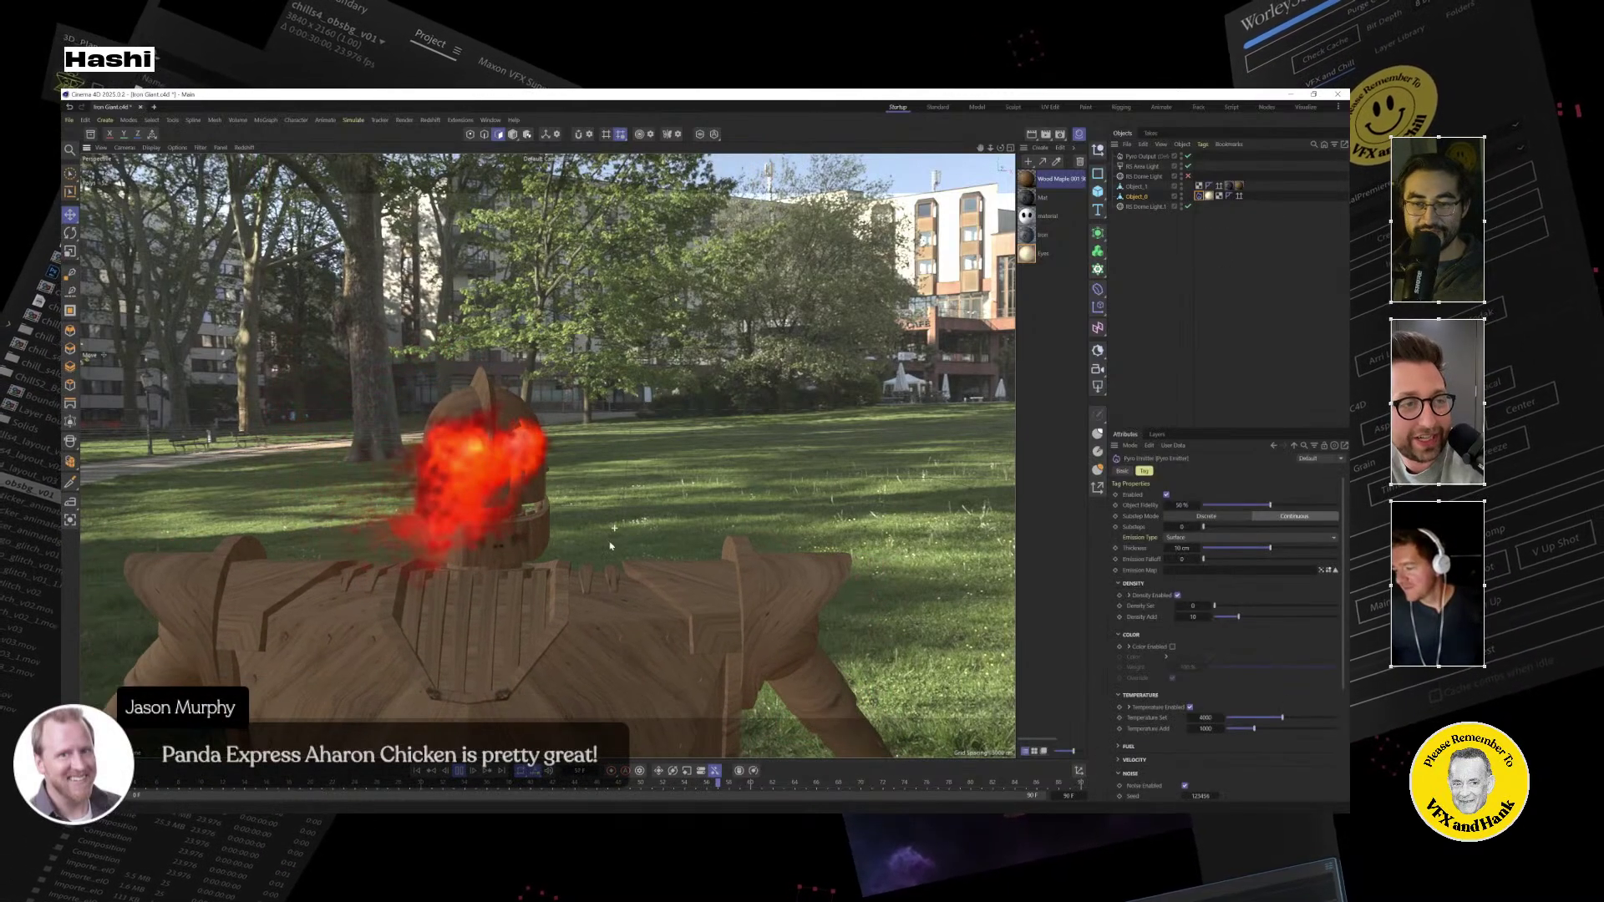
scroll(589, 583, "down", 6)
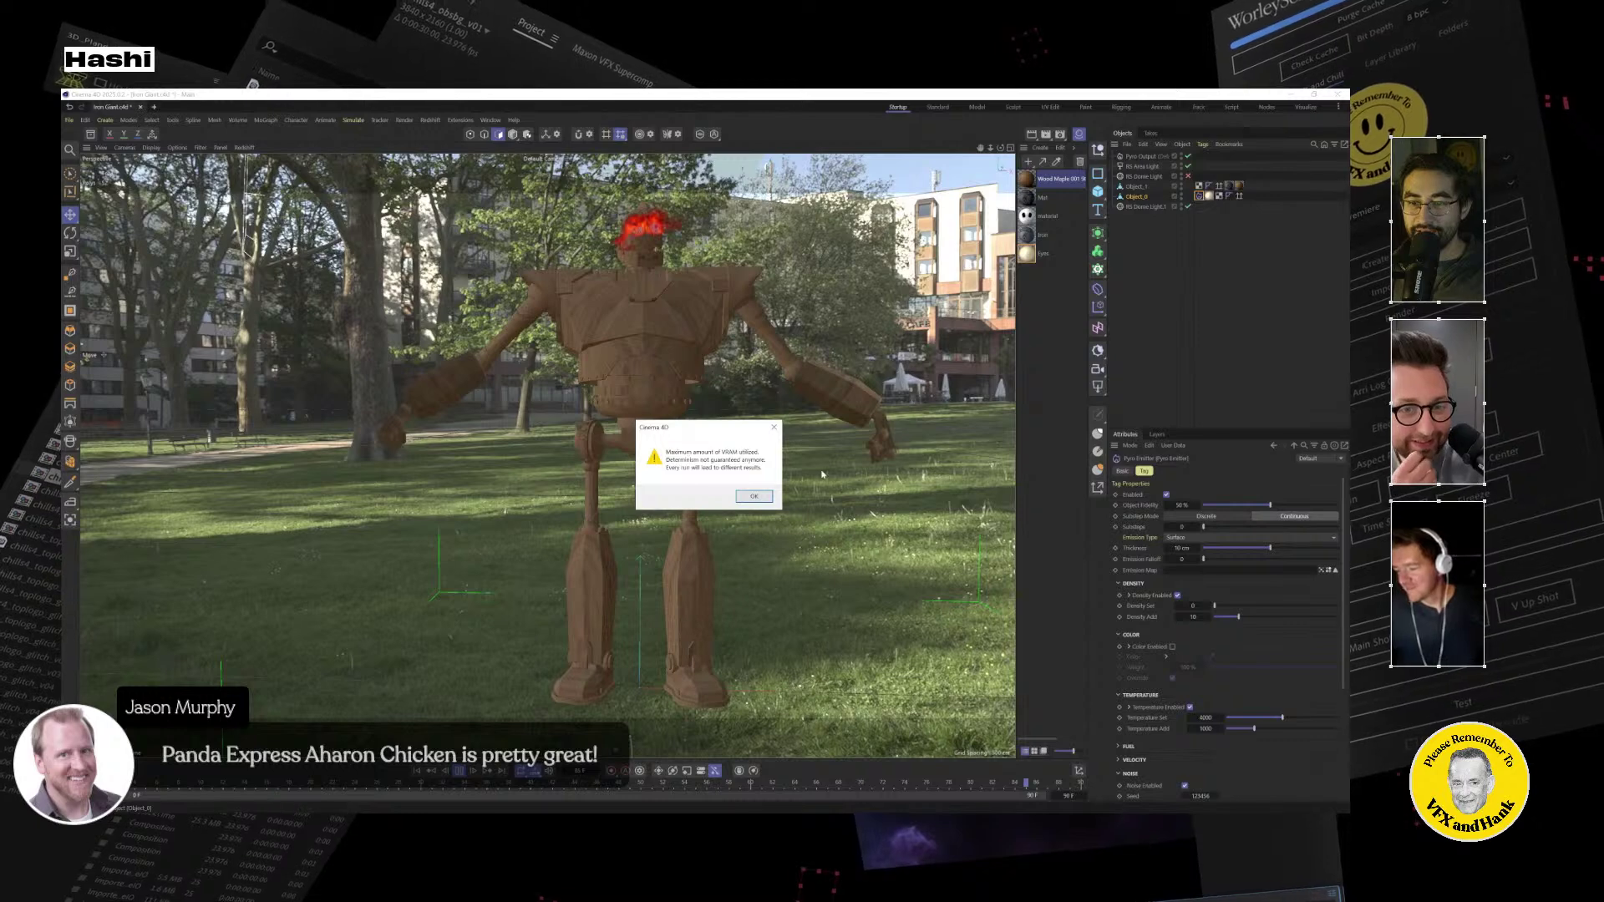
key("Return")
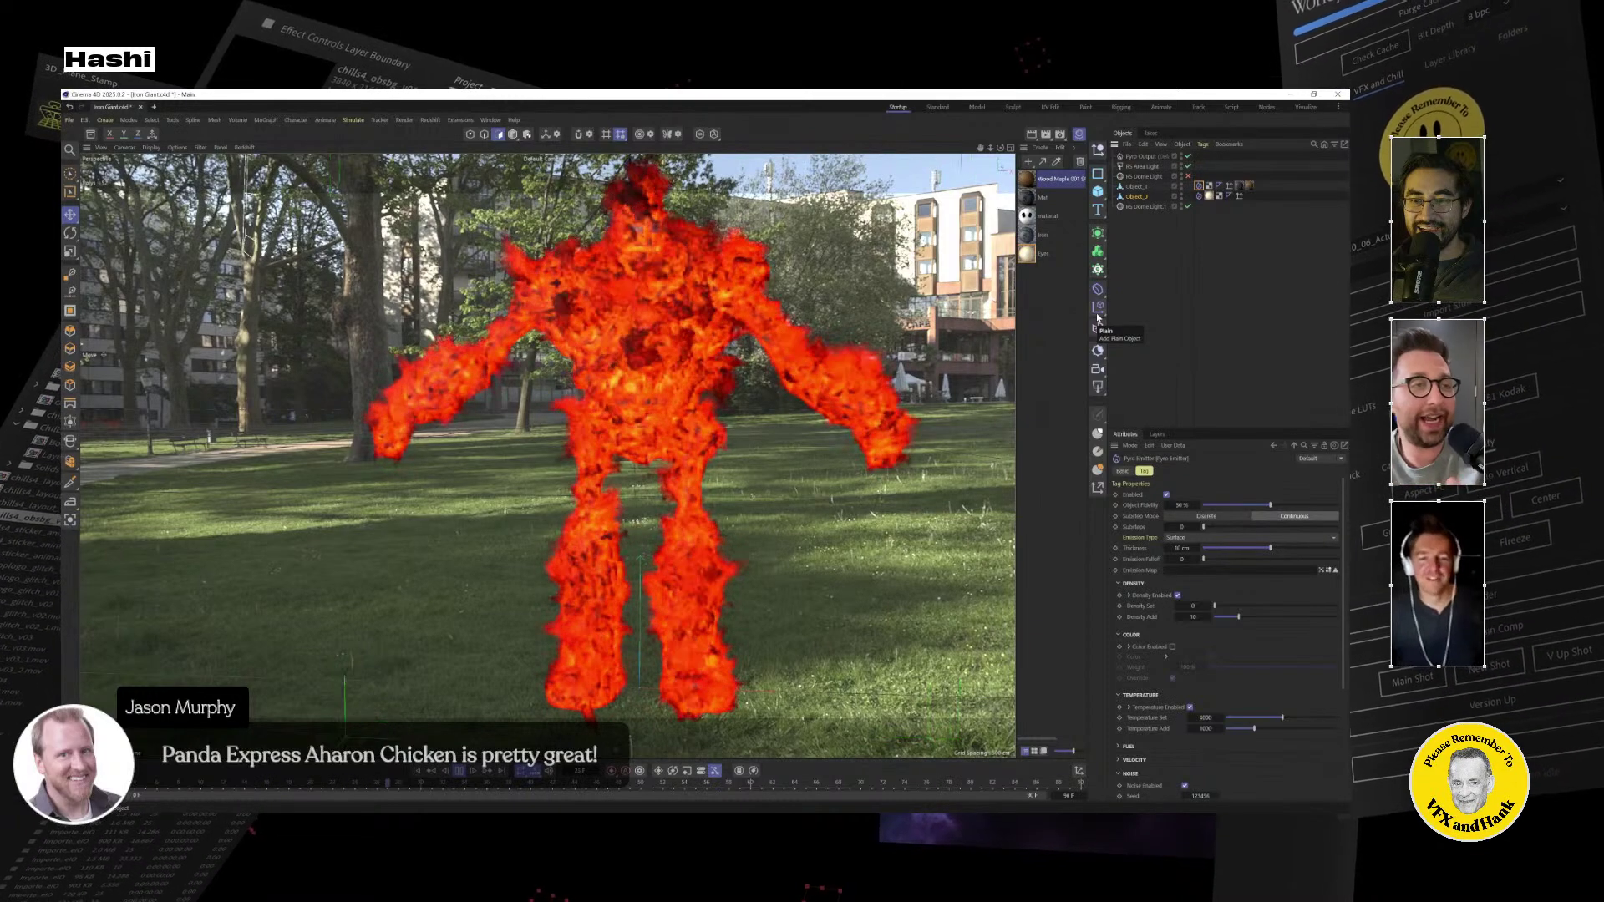
left_click(754, 497)
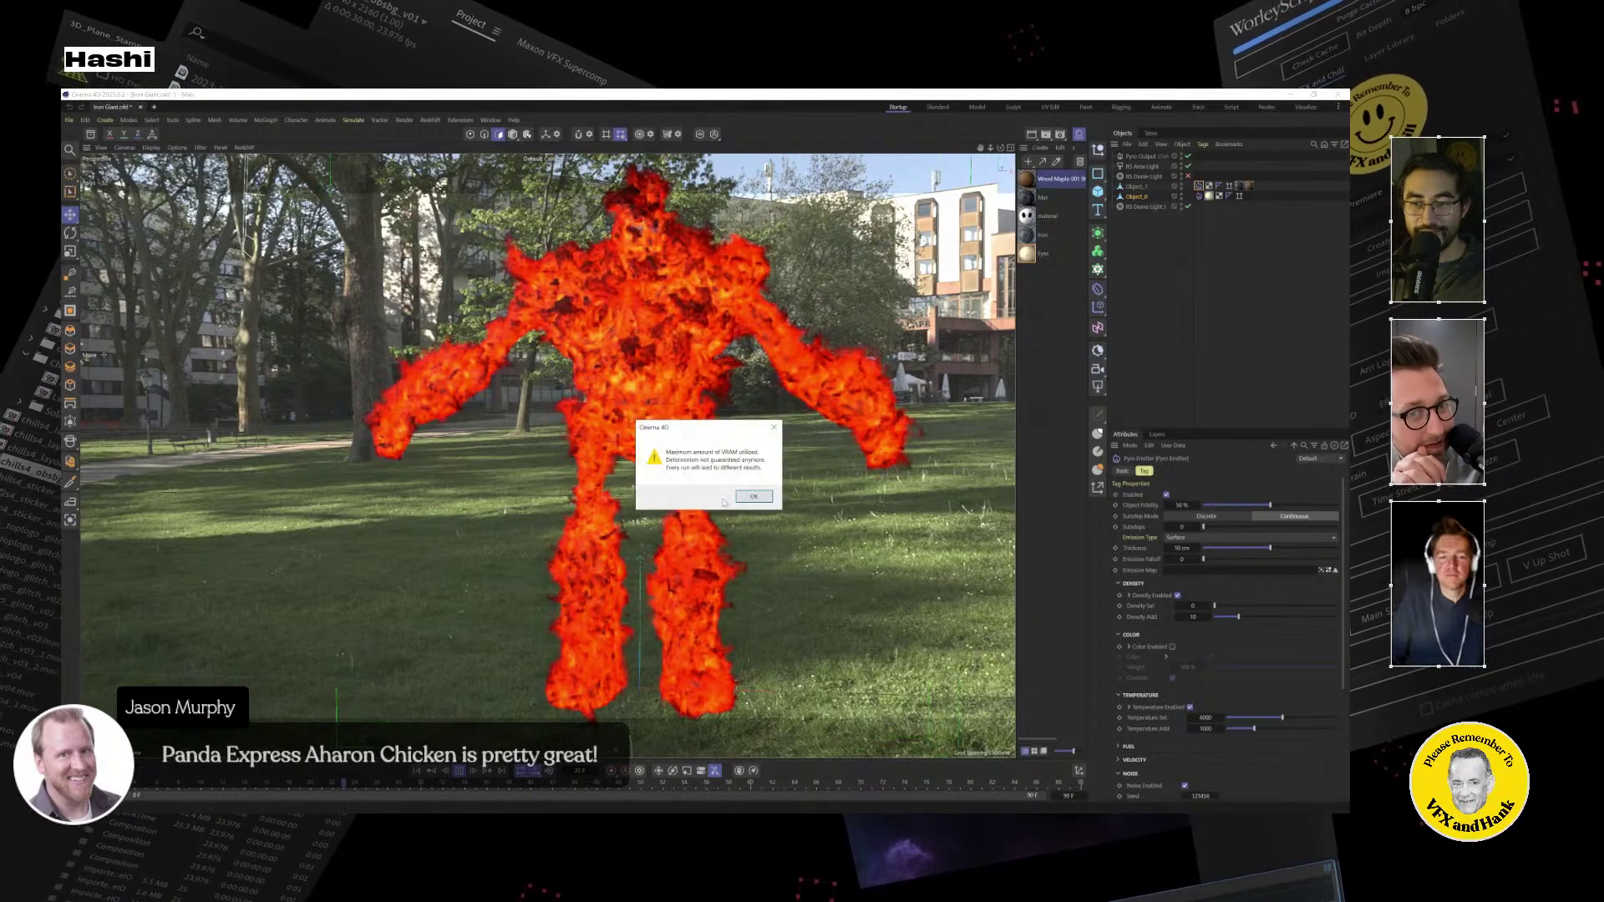
left_click(752, 495)
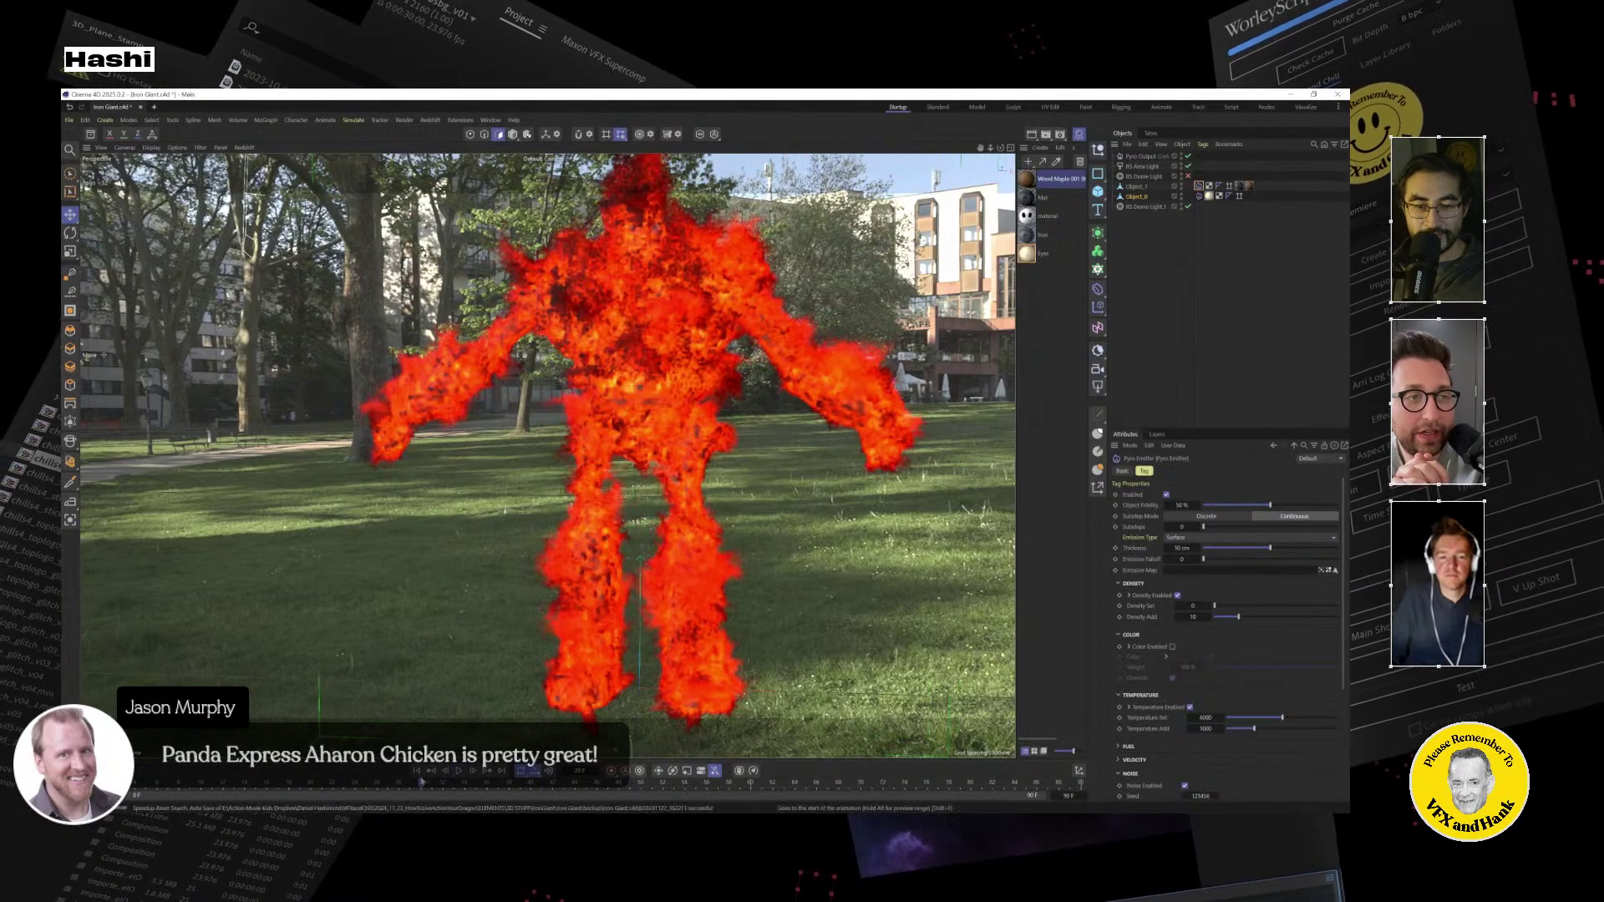